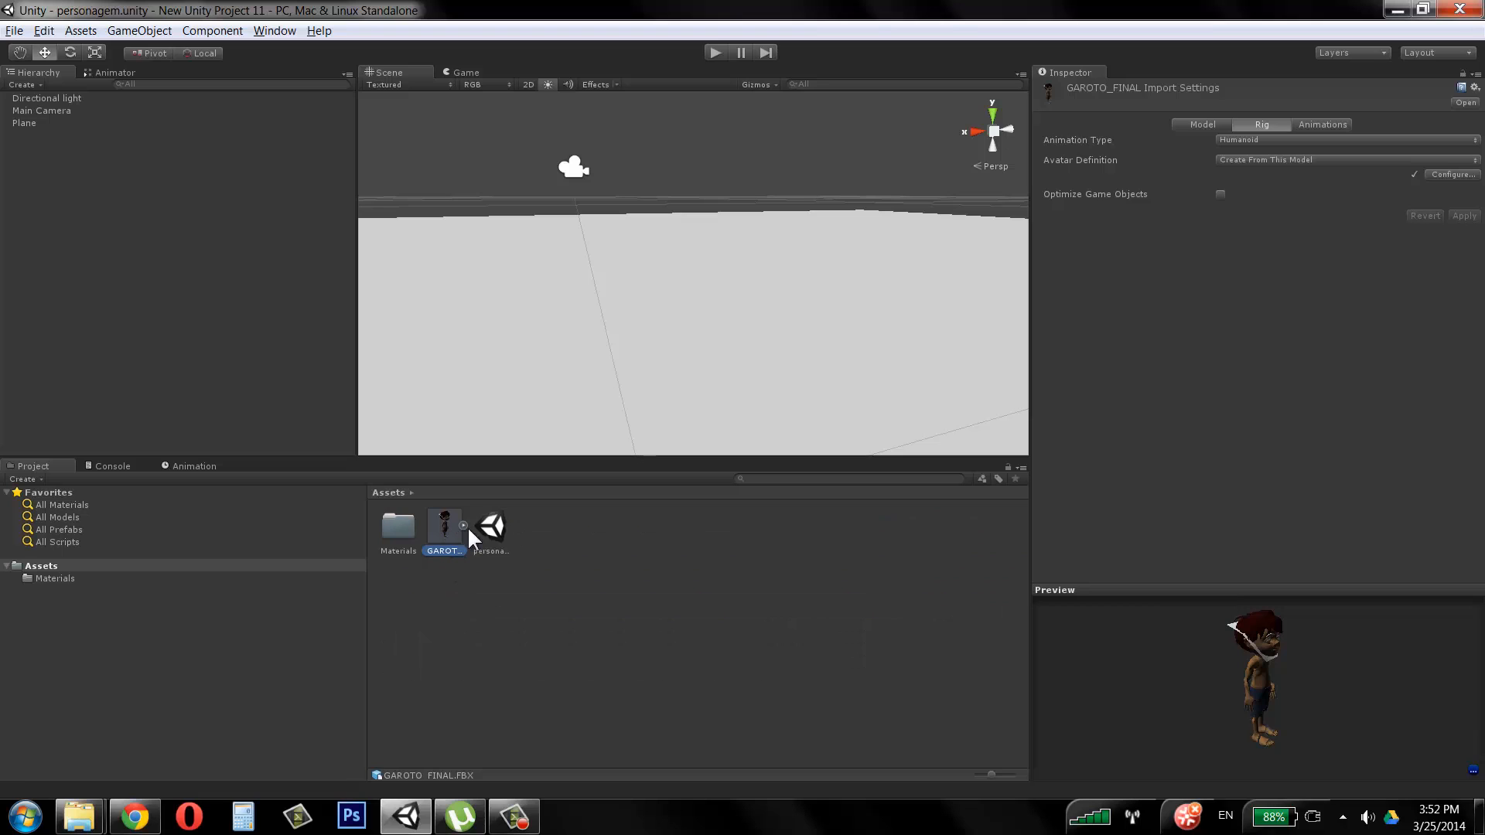
Step: Review the Idle and Walk clips in GAROTO_FINAL's animation import settings and play them in the preview
left_click(1322, 124)
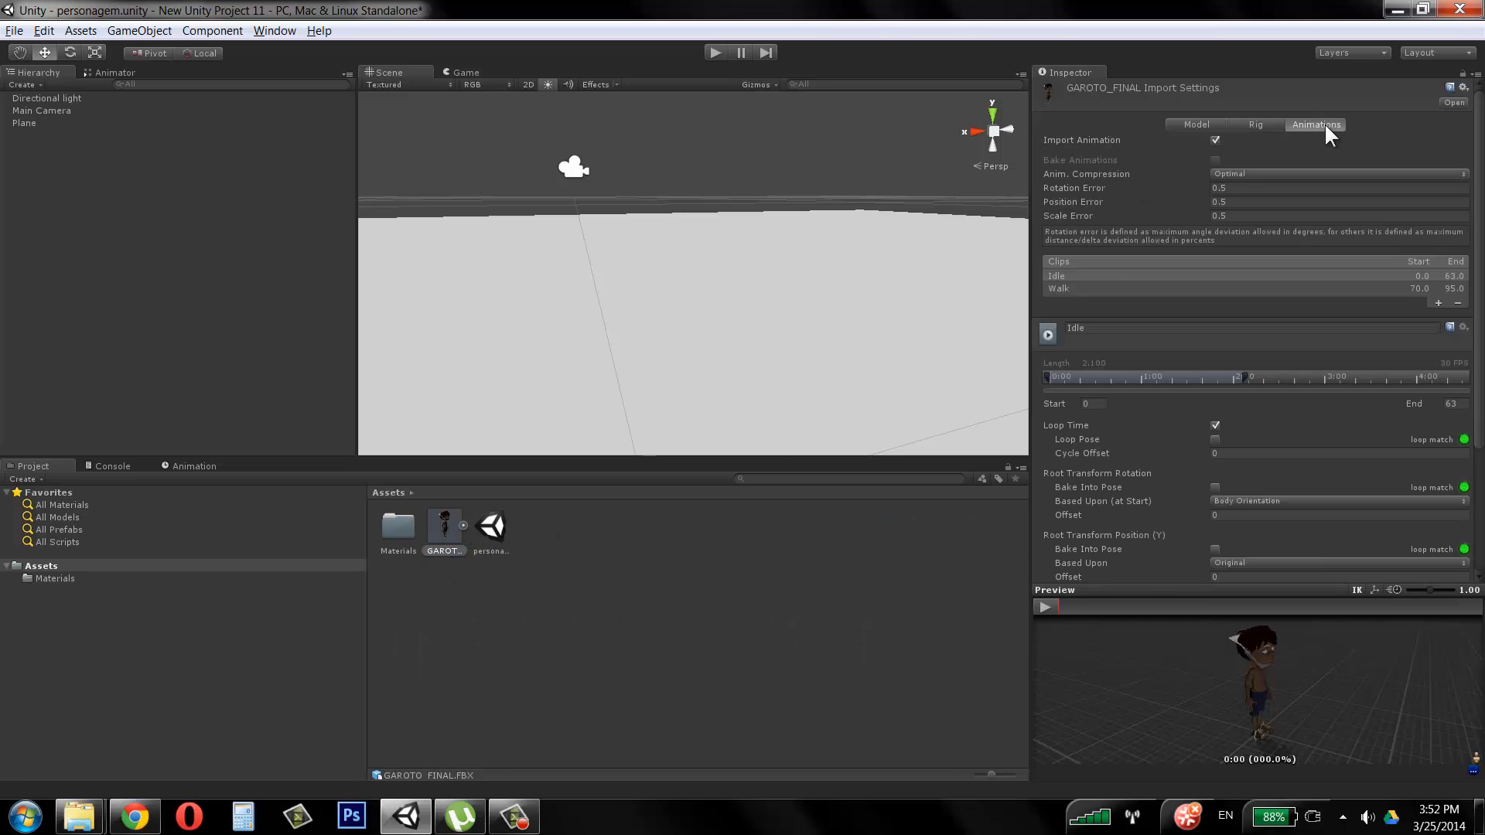
left_click(1103, 275)
left_click(1107, 288)
left_click(1094, 275)
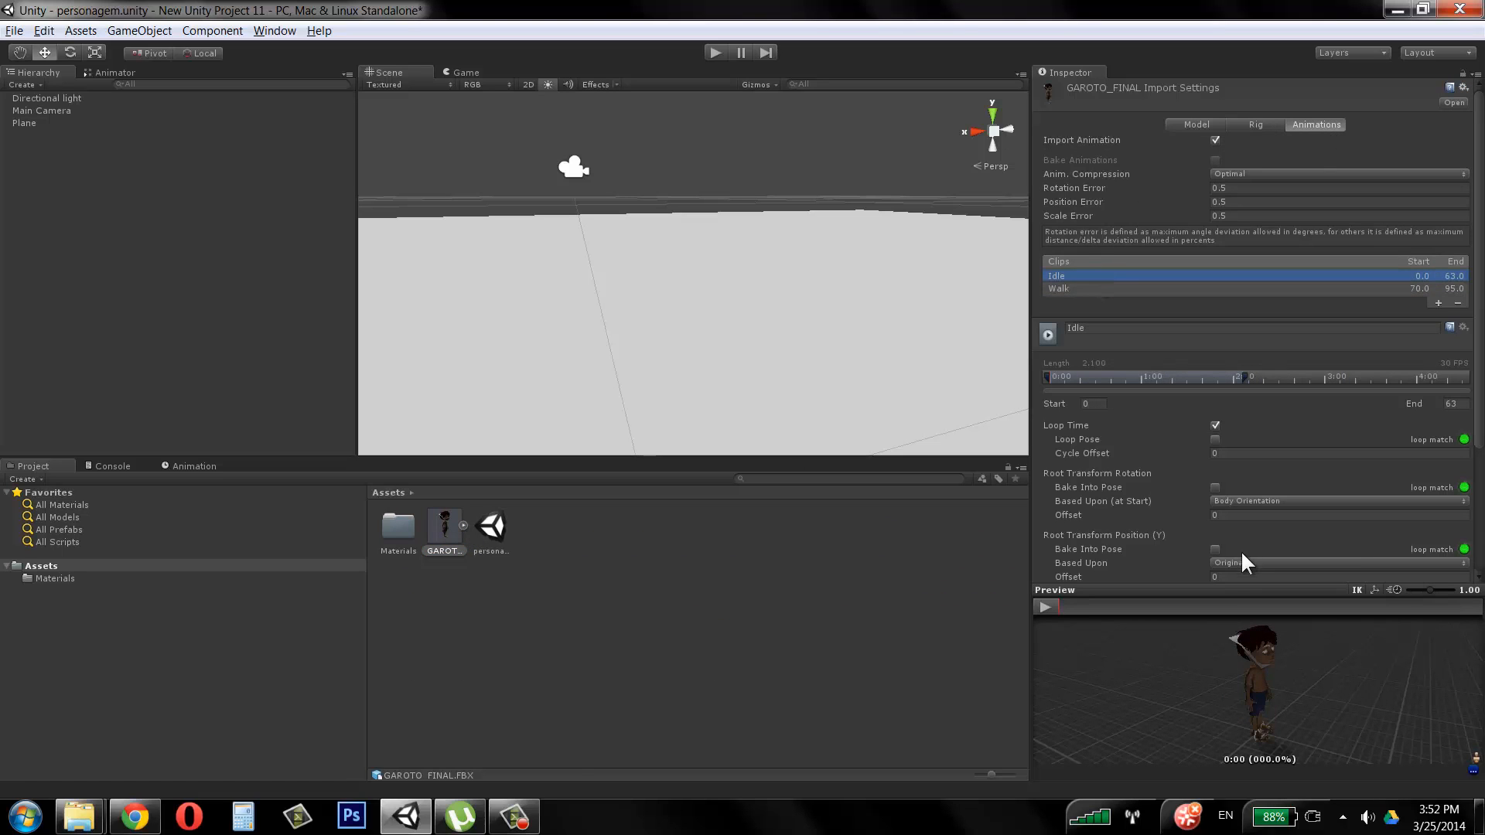
left_click(1049, 604)
left_click(1089, 288)
left_click(1044, 605)
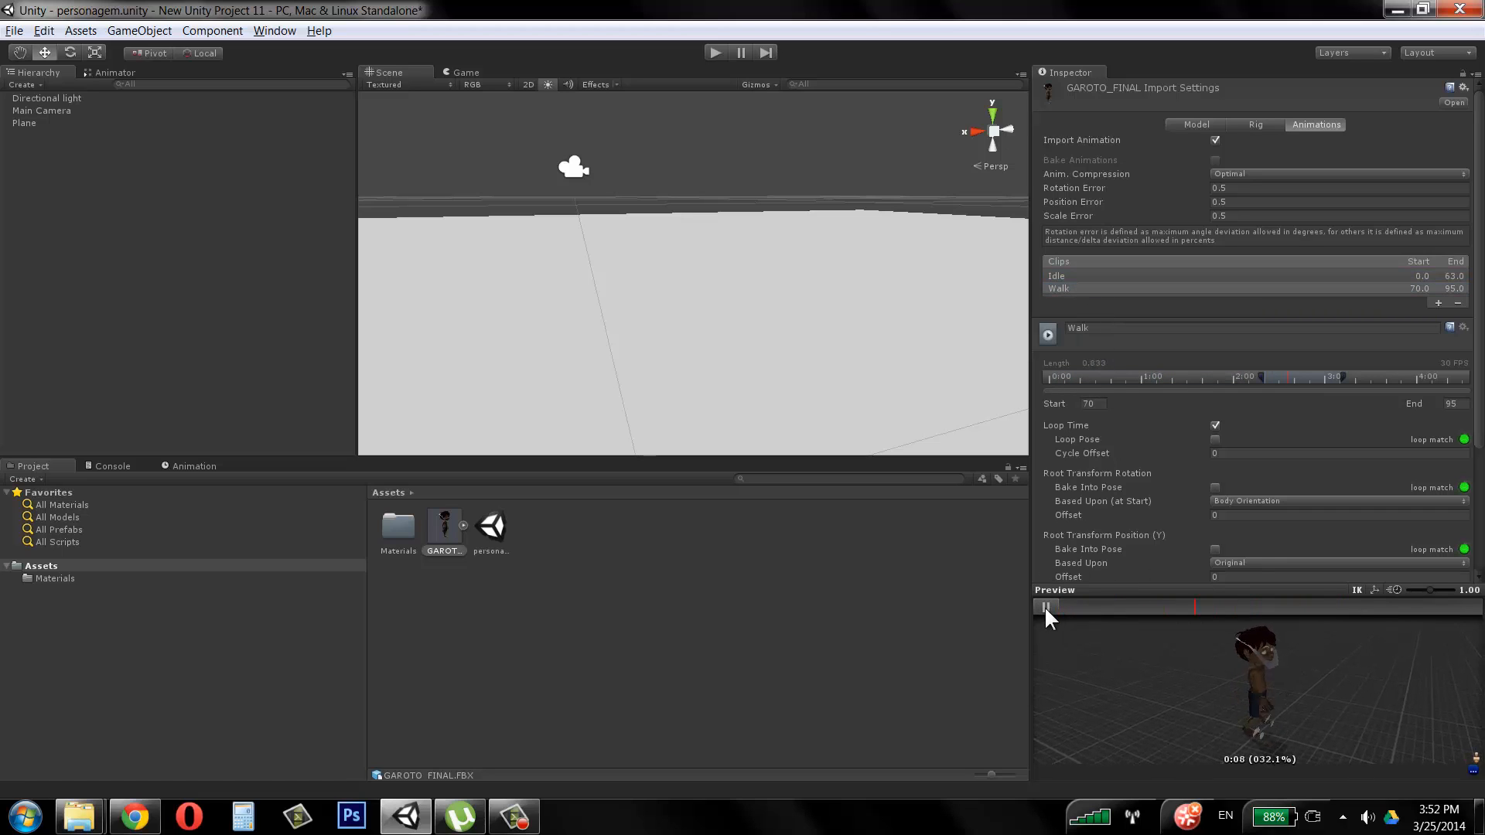
left_click(1045, 605)
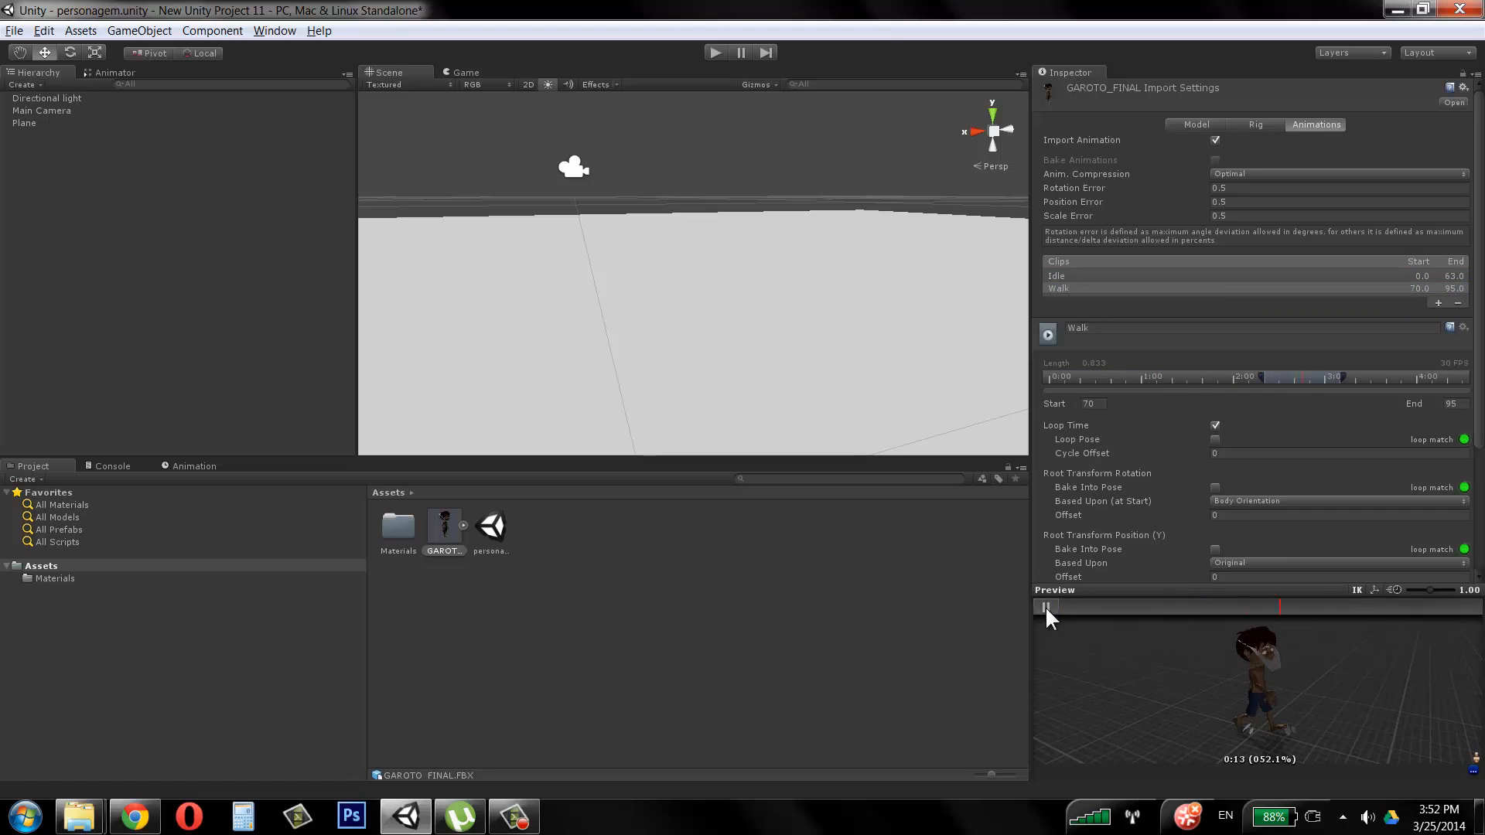
Step: Check the animation type options in GAROTO_FINAL's rig settings and keep Humanoid selected
left_click(1259, 124)
left_click(1286, 138)
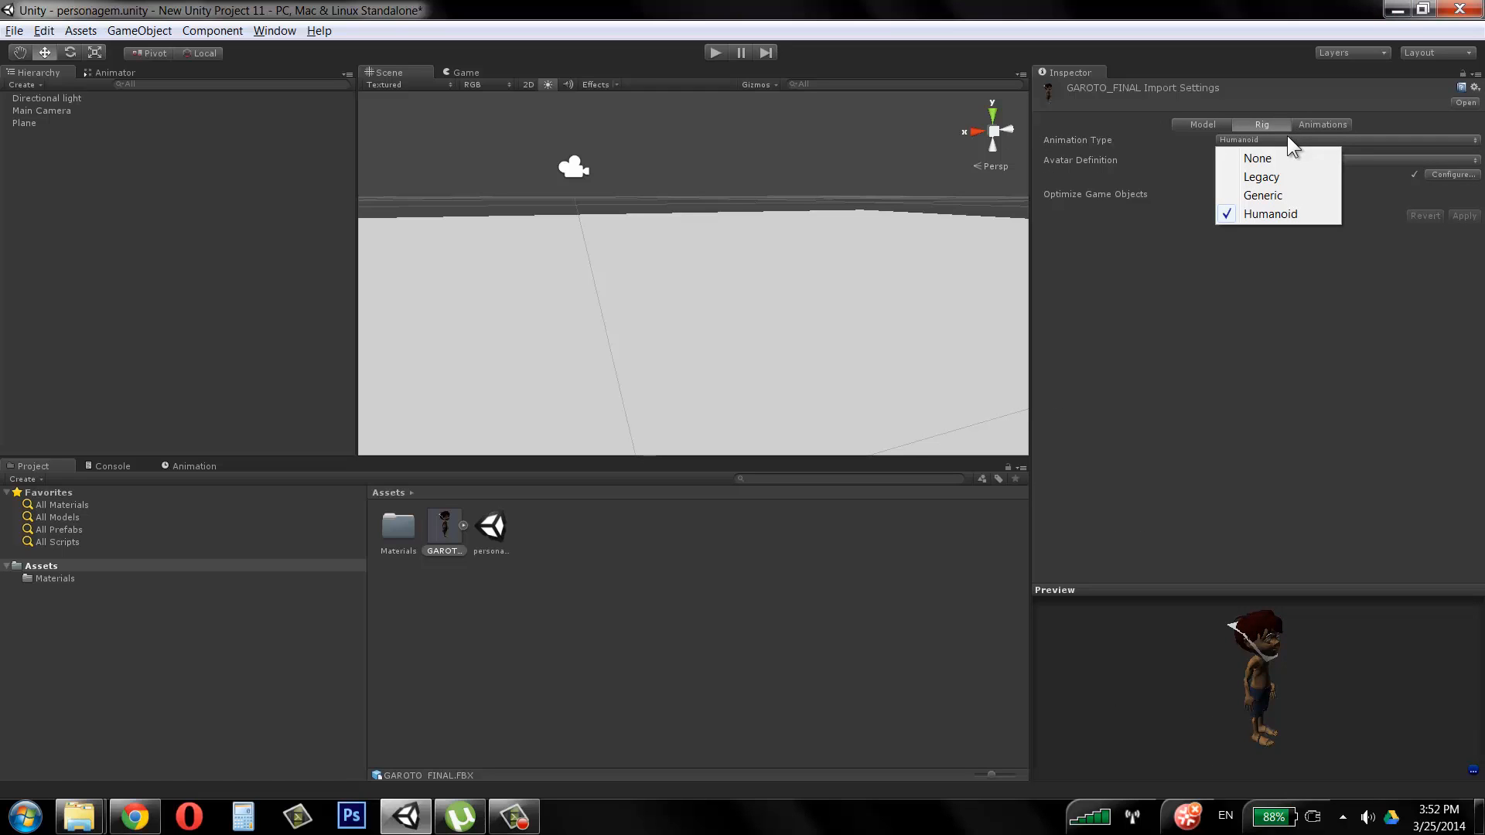
left_click(1285, 212)
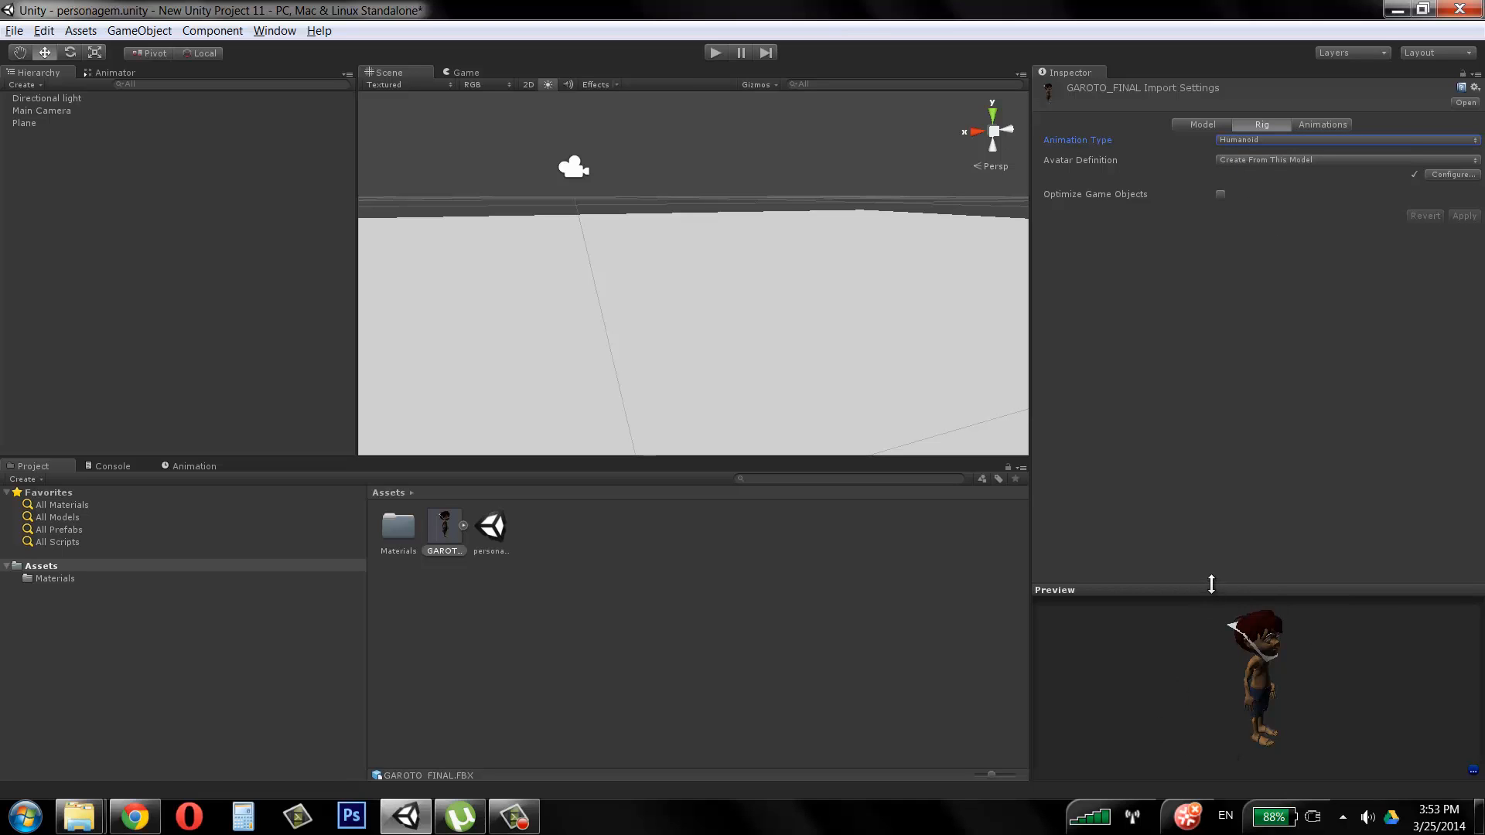
Step: Enlarge the model preview and turn the GAROTO_FINAL character to face the front
left_click_drag(1214, 588, 1217, 464)
left_click_drag(1329, 597, 1236, 597)
left_click_drag(1364, 564, 1317, 560)
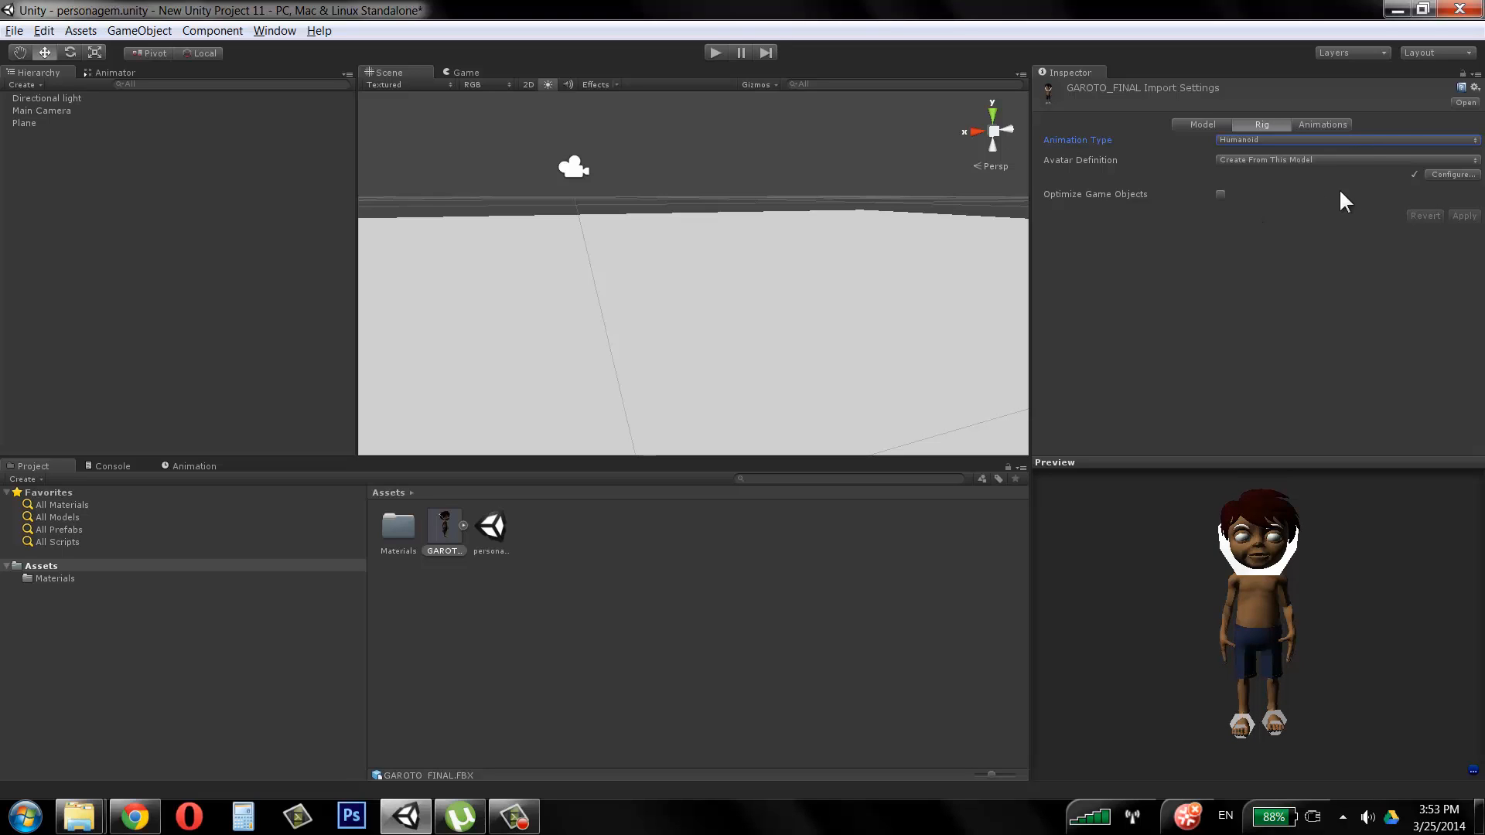
Step: Open the avatar configuration for the GAROTO_FINAL humanoid rig
left_click(1451, 174)
left_click(732, 437)
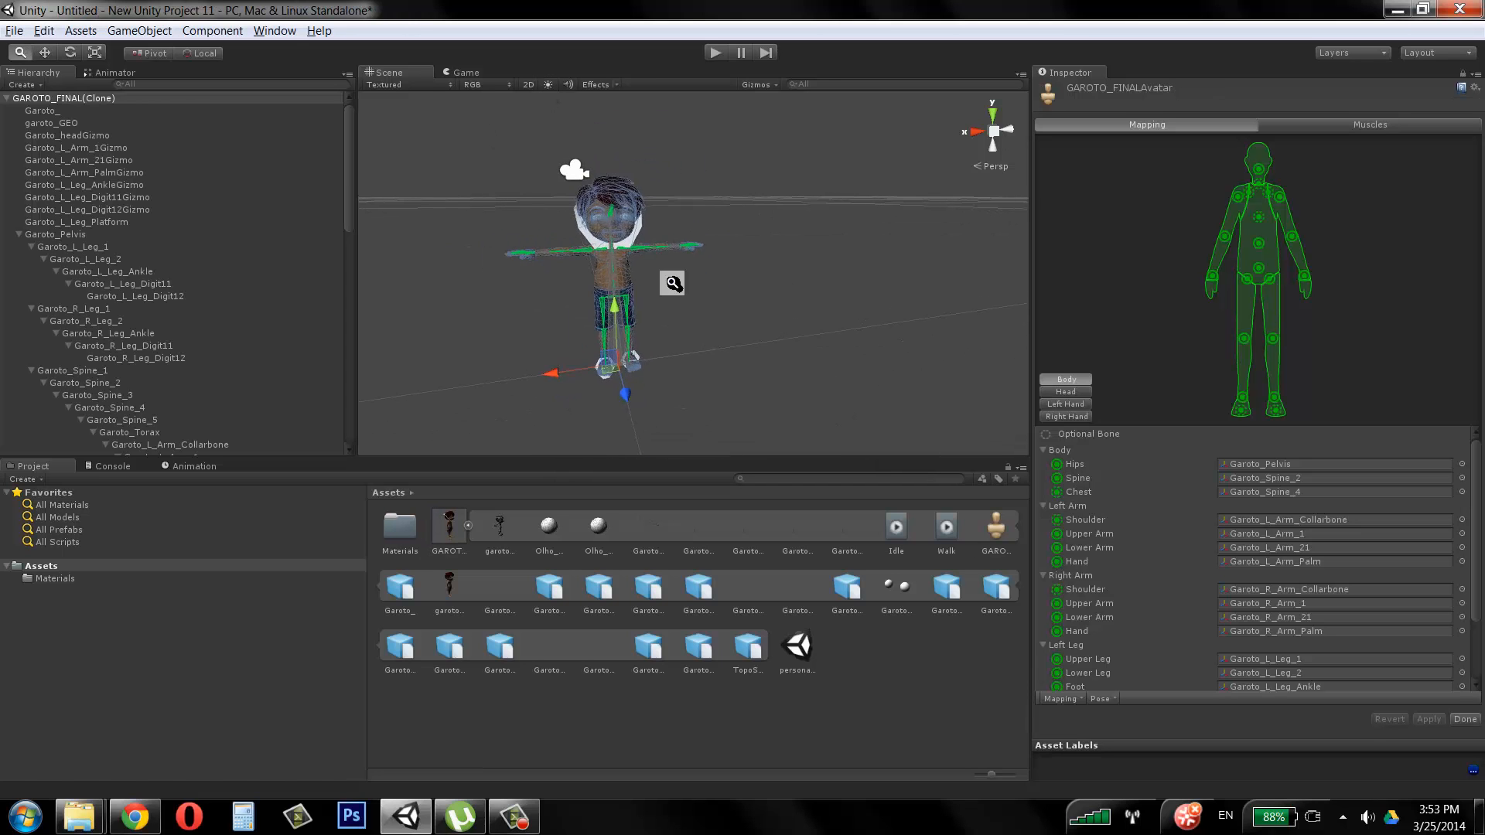
right_click_drag(672, 283, 897, 291, "alt")
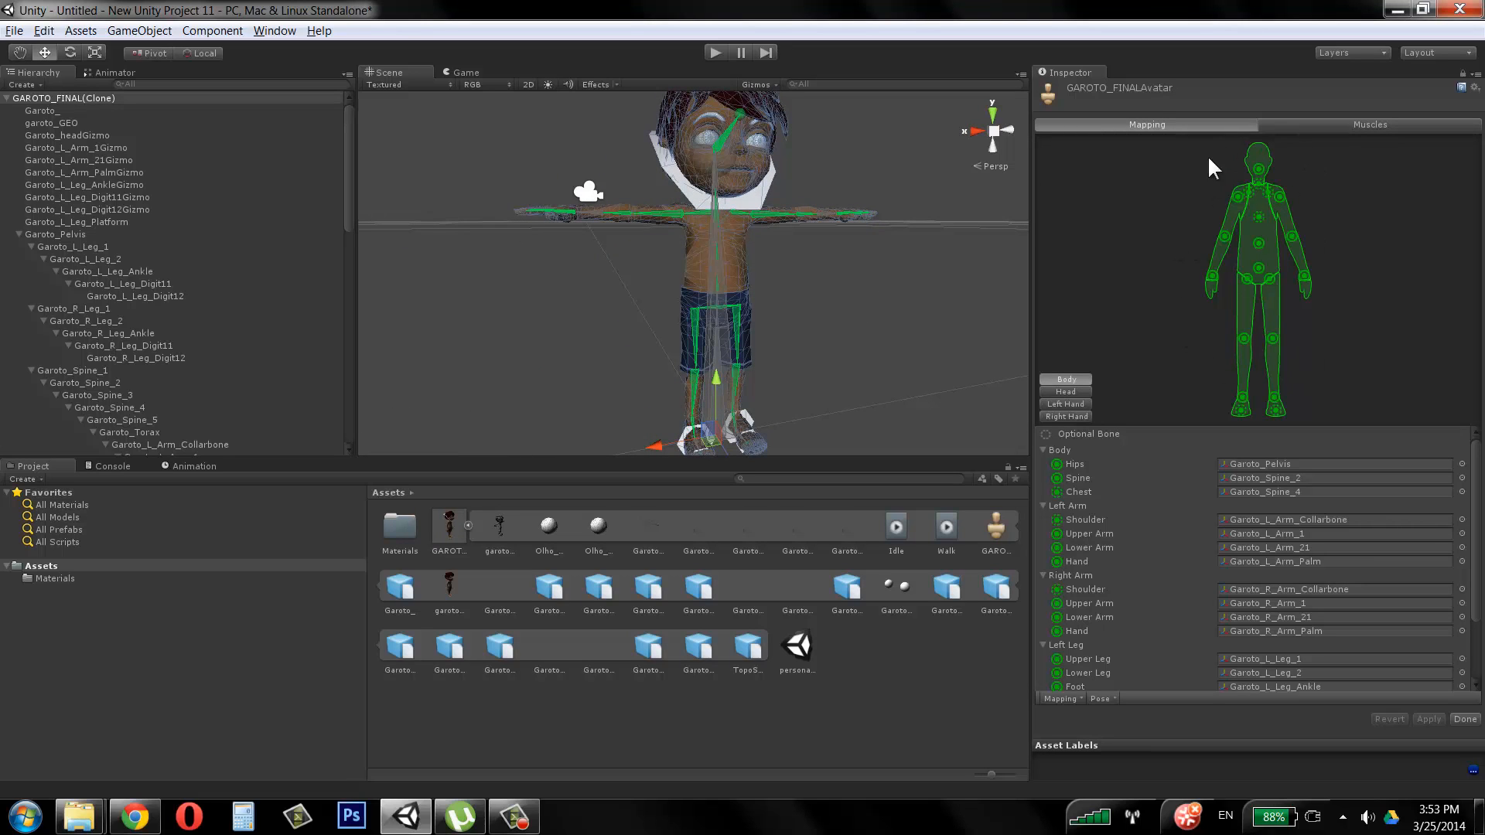
Step: Examine the character's skeleton closely, from the full T-pose to the torso, shoulder and arm bones
middle_click_drag(674, 256, 639, 269)
scroll(639, 269, "up", 3)
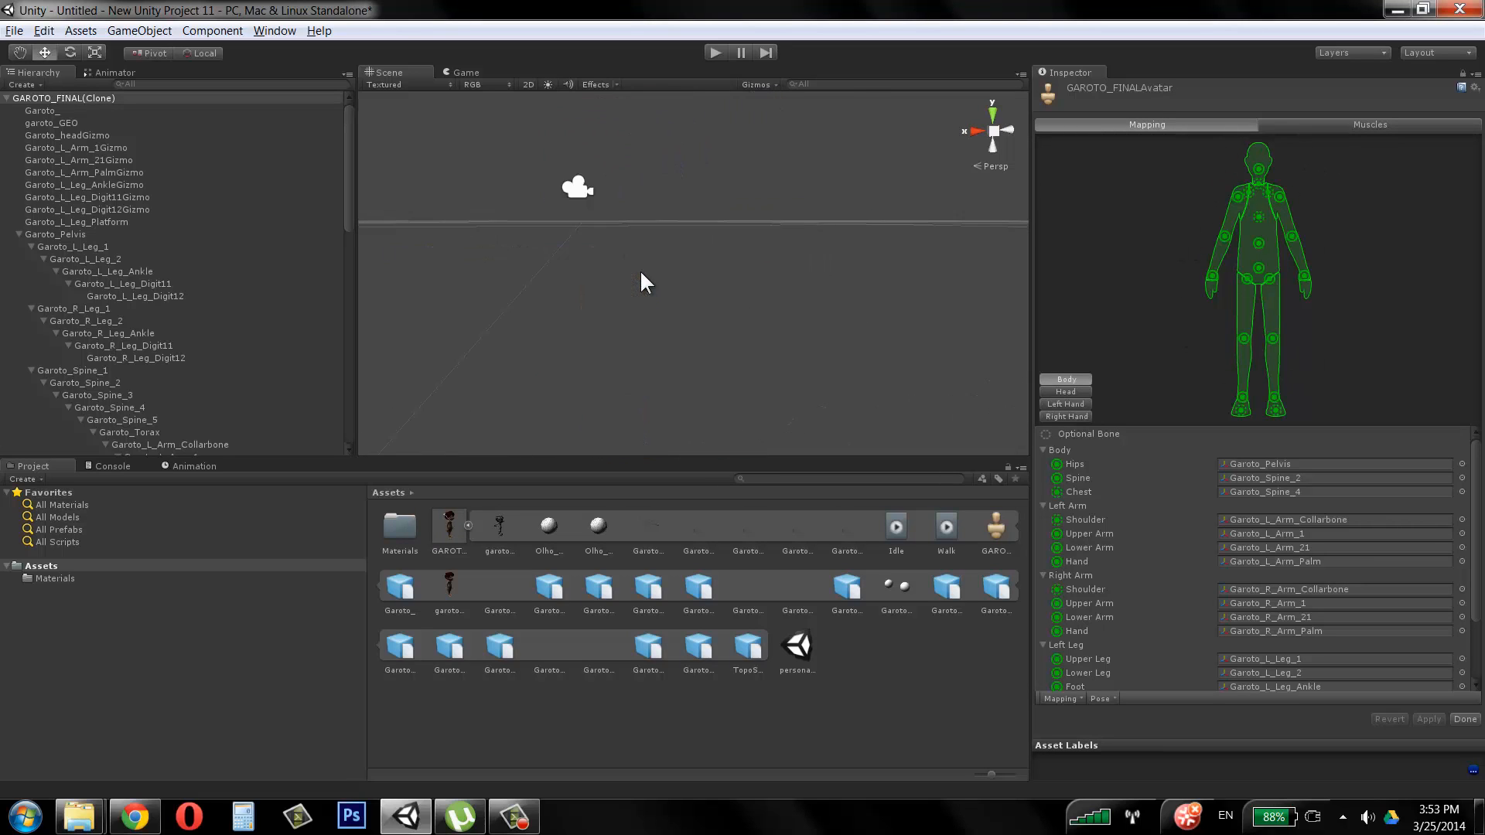
scroll(634, 255, "down", 3)
right_click_drag(608, 267, 732, 252, "alt")
left_click(733, 253)
left_click_drag(759, 304, 673, 308)
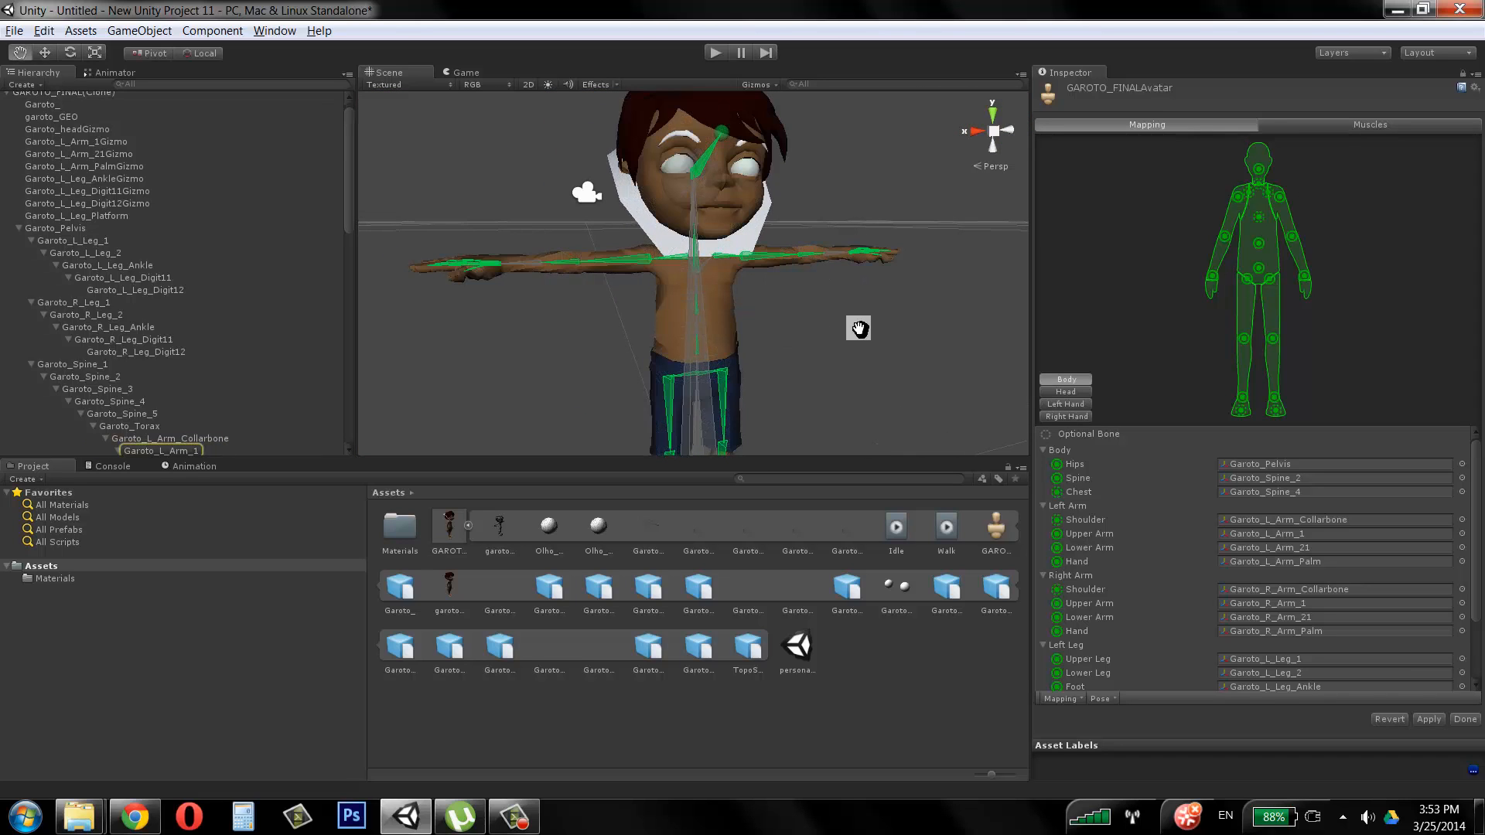
left_click_drag(858, 328, 699, 327, "alt")
right_click_drag(700, 327, 759, 302, "alt")
right_click_drag(635, 270, 945, 316, "alt")
left_click_drag(945, 316, 722, 292, "alt")
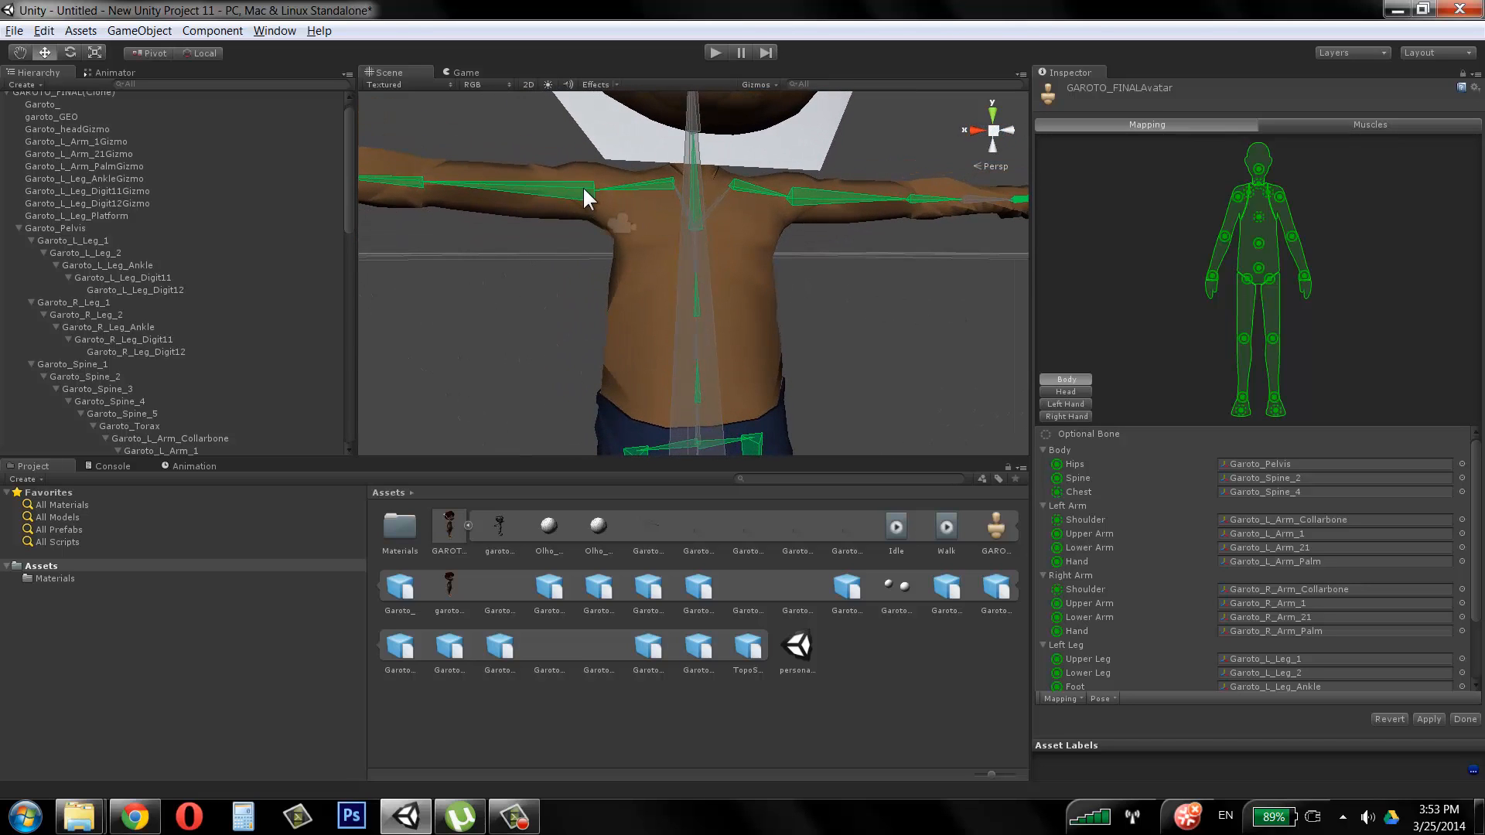
left_click_drag(583, 193, 955, 362, "alt")
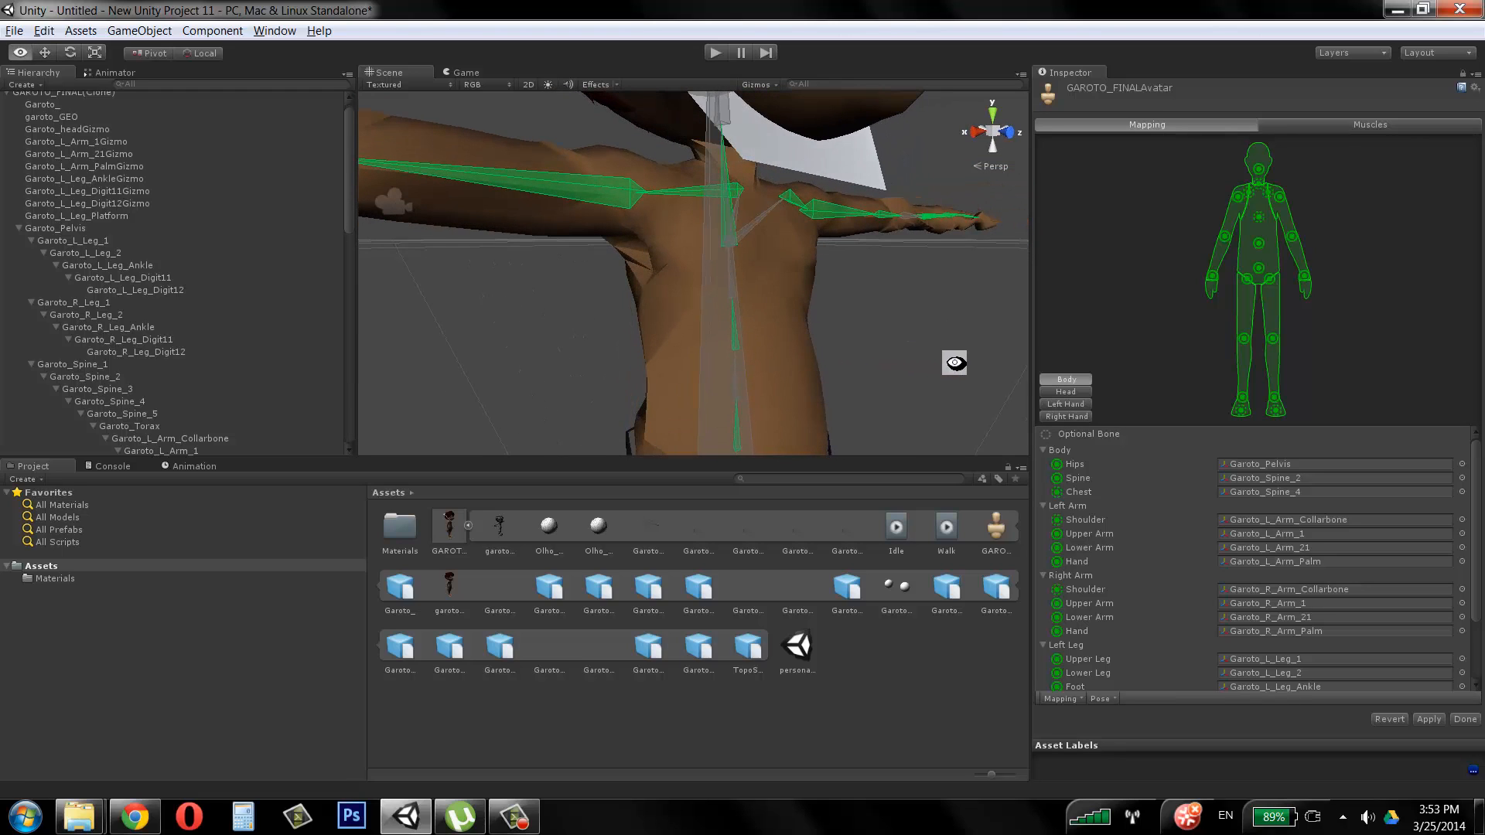
Step: Pick spine and right-arm bones in the scene and review the body mapping list down to both legs
left_click(730, 280)
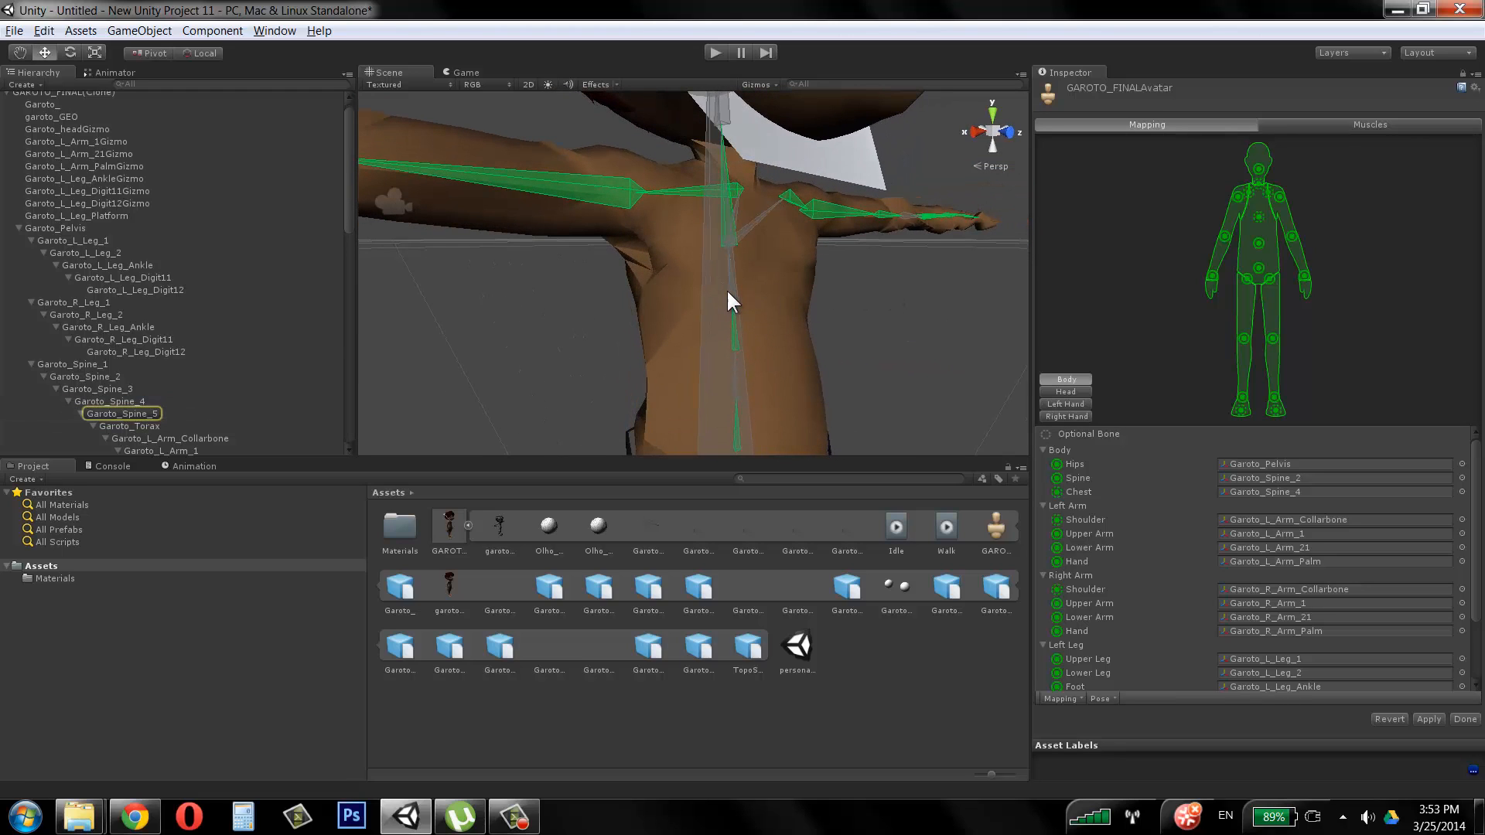
left_click(817, 265)
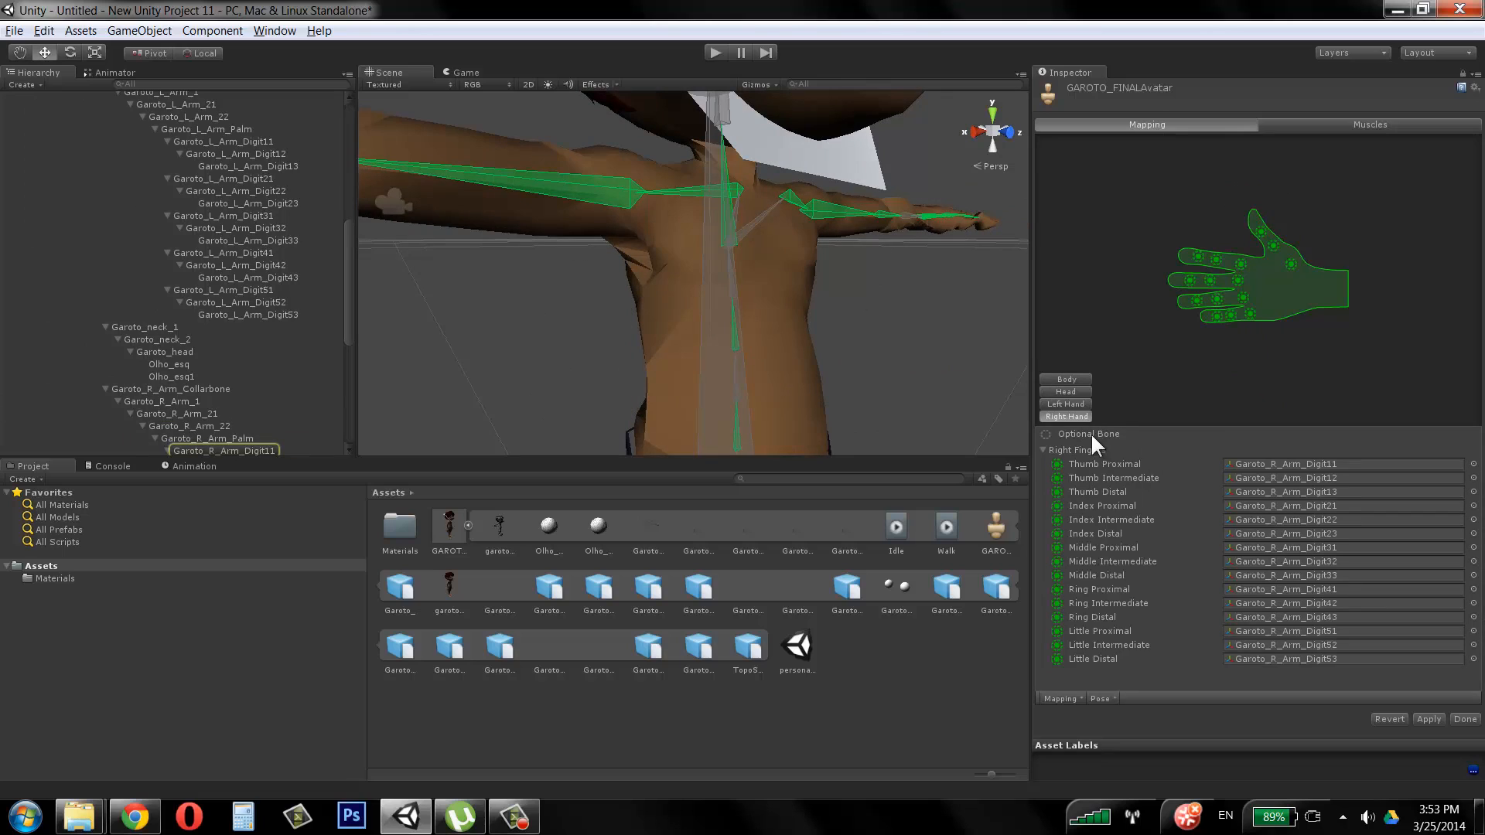
left_click(875, 294)
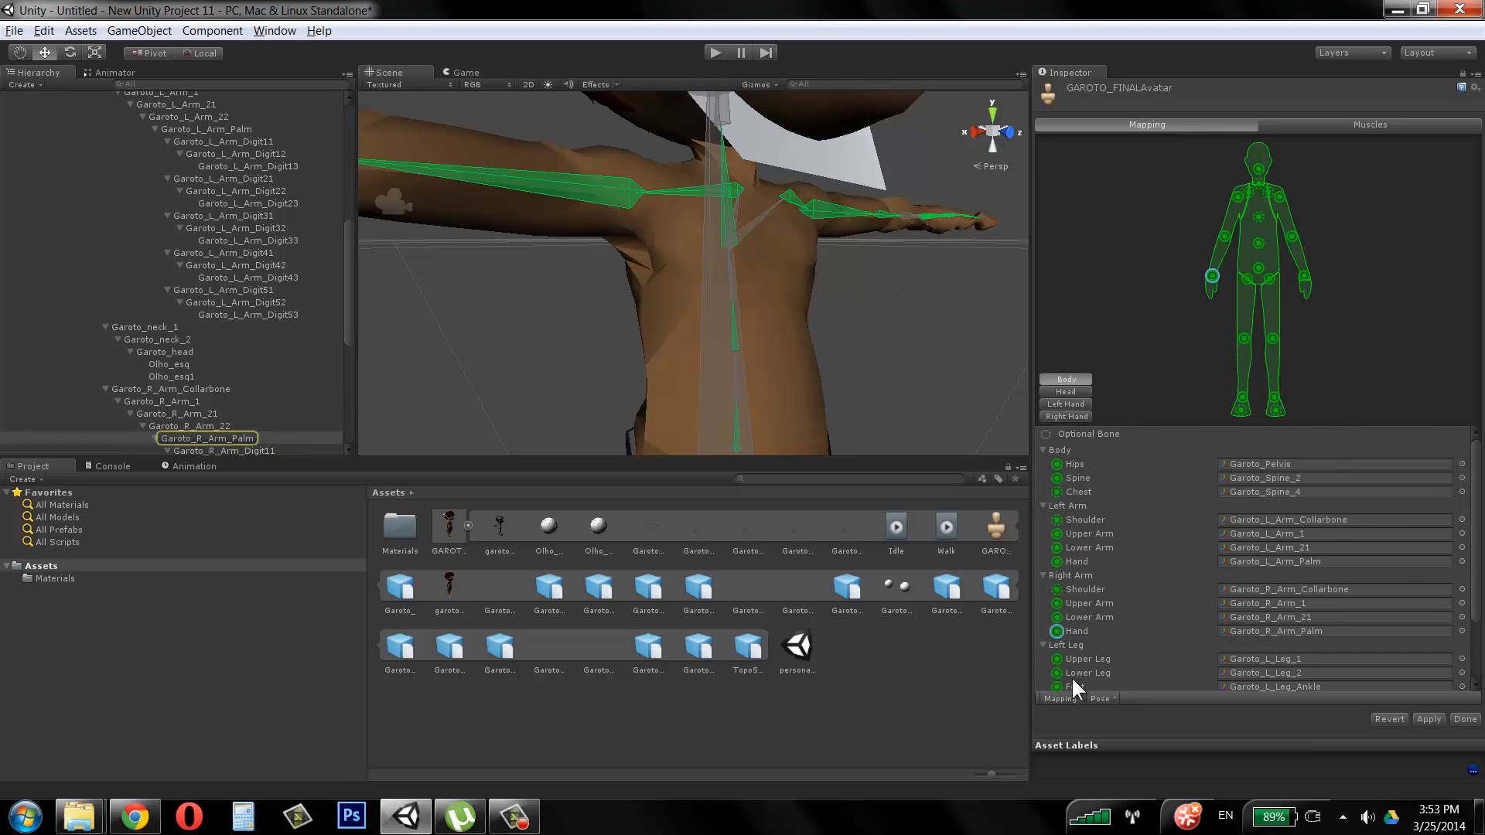
scroll(1477, 526, "down", 3)
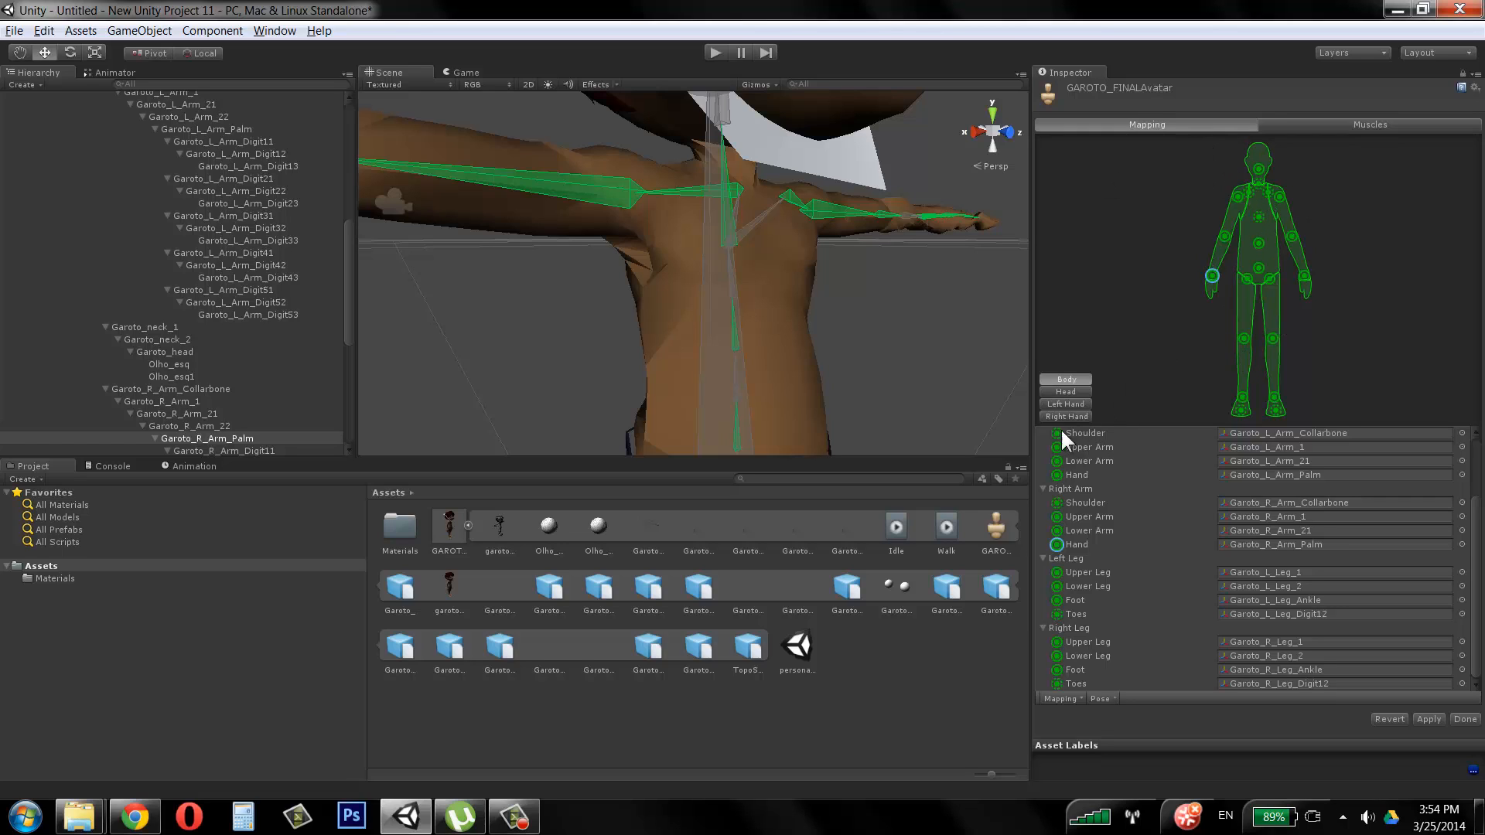
scroll(1474, 541, "up", 3)
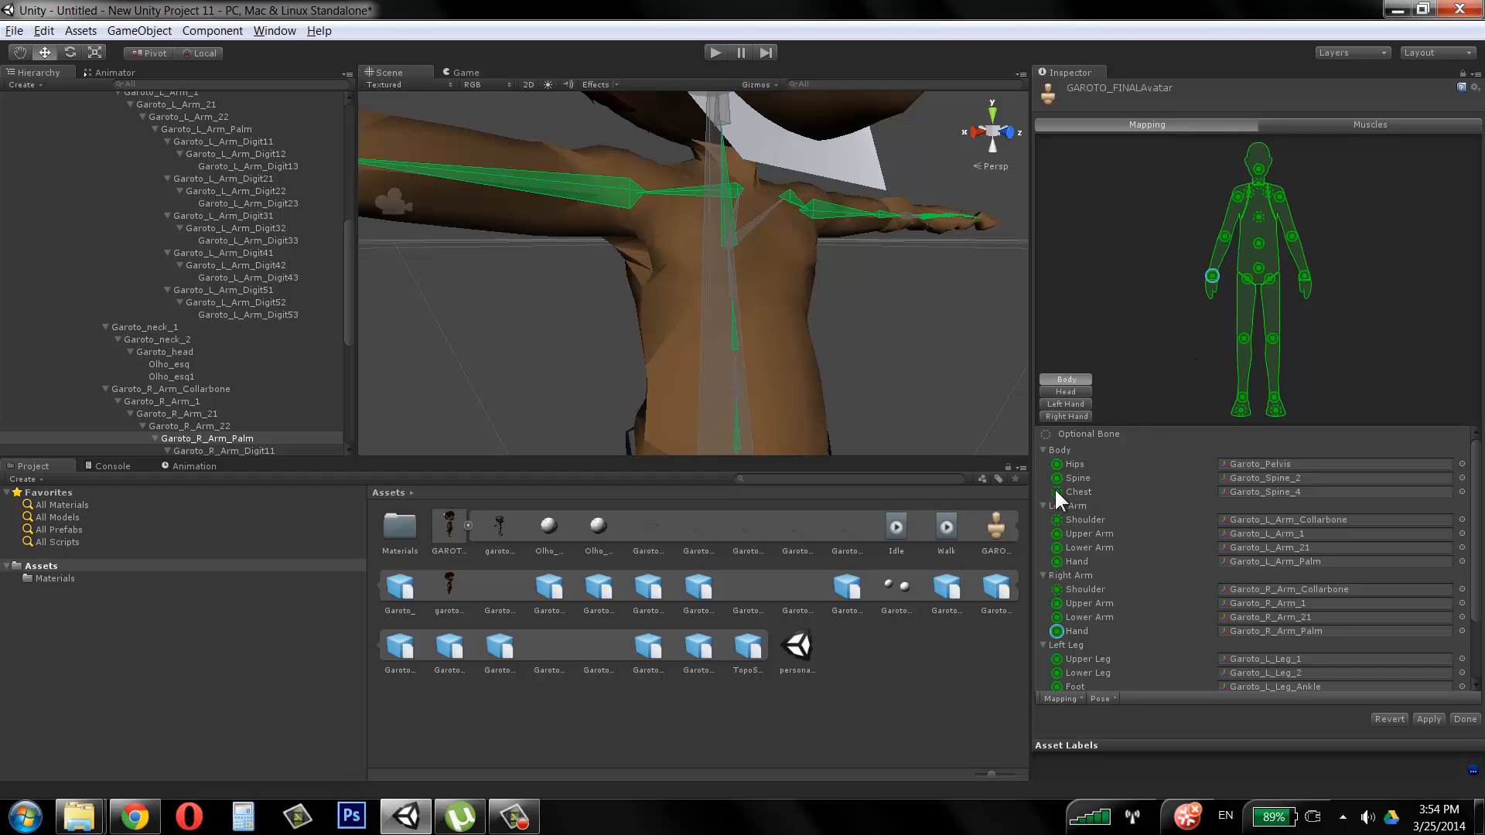
Step: Compare the bone mapped to Chest with the neighbouring Garoto_Spine_5 bone on the character's torso
left_click(1259, 218)
left_click_drag(843, 338, 794, 329, "alt")
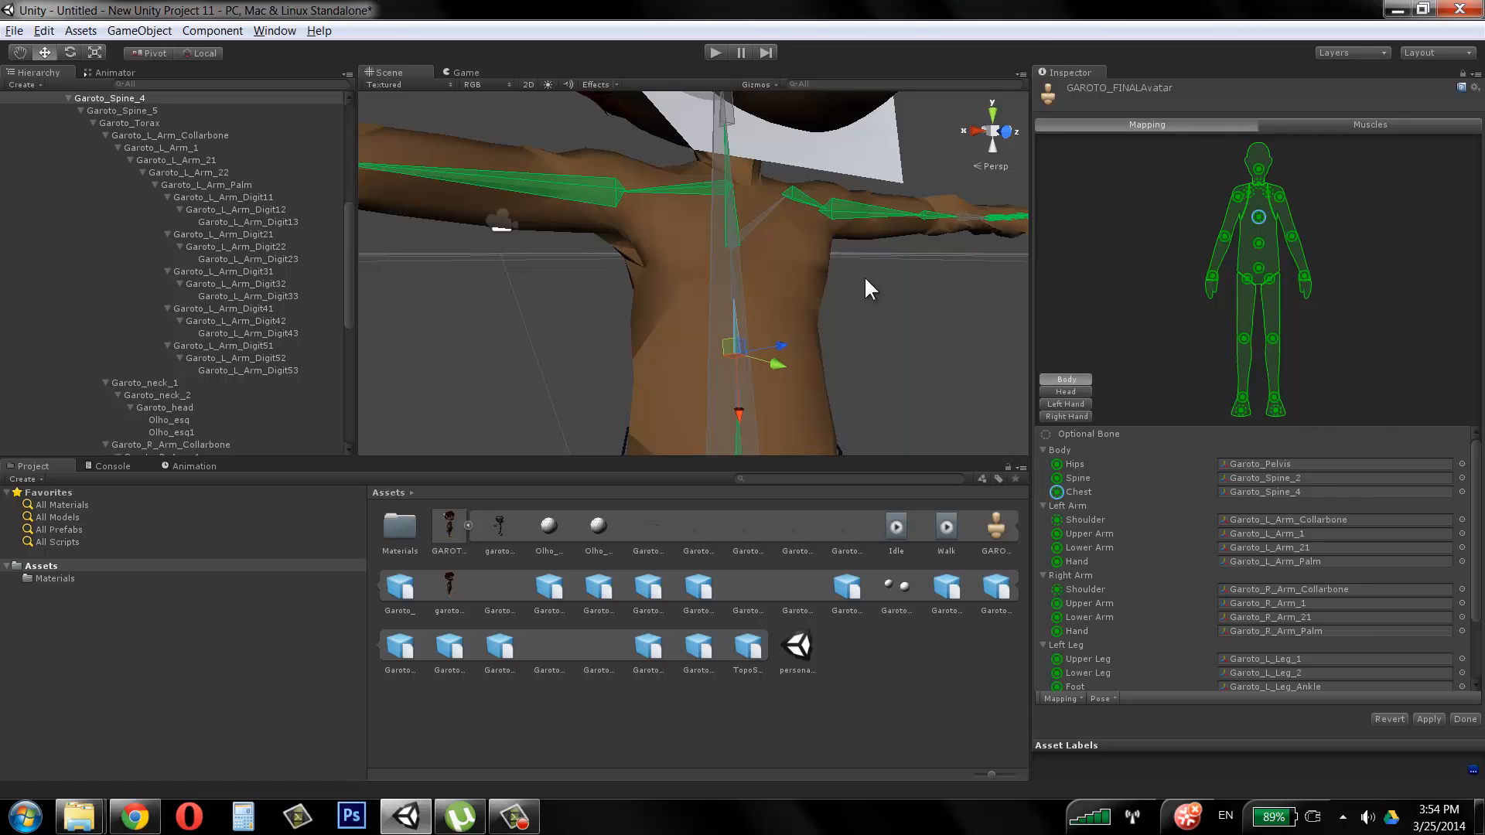
left_click_drag(865, 280, 805, 288, "alt")
left_click(787, 299)
left_click(735, 314)
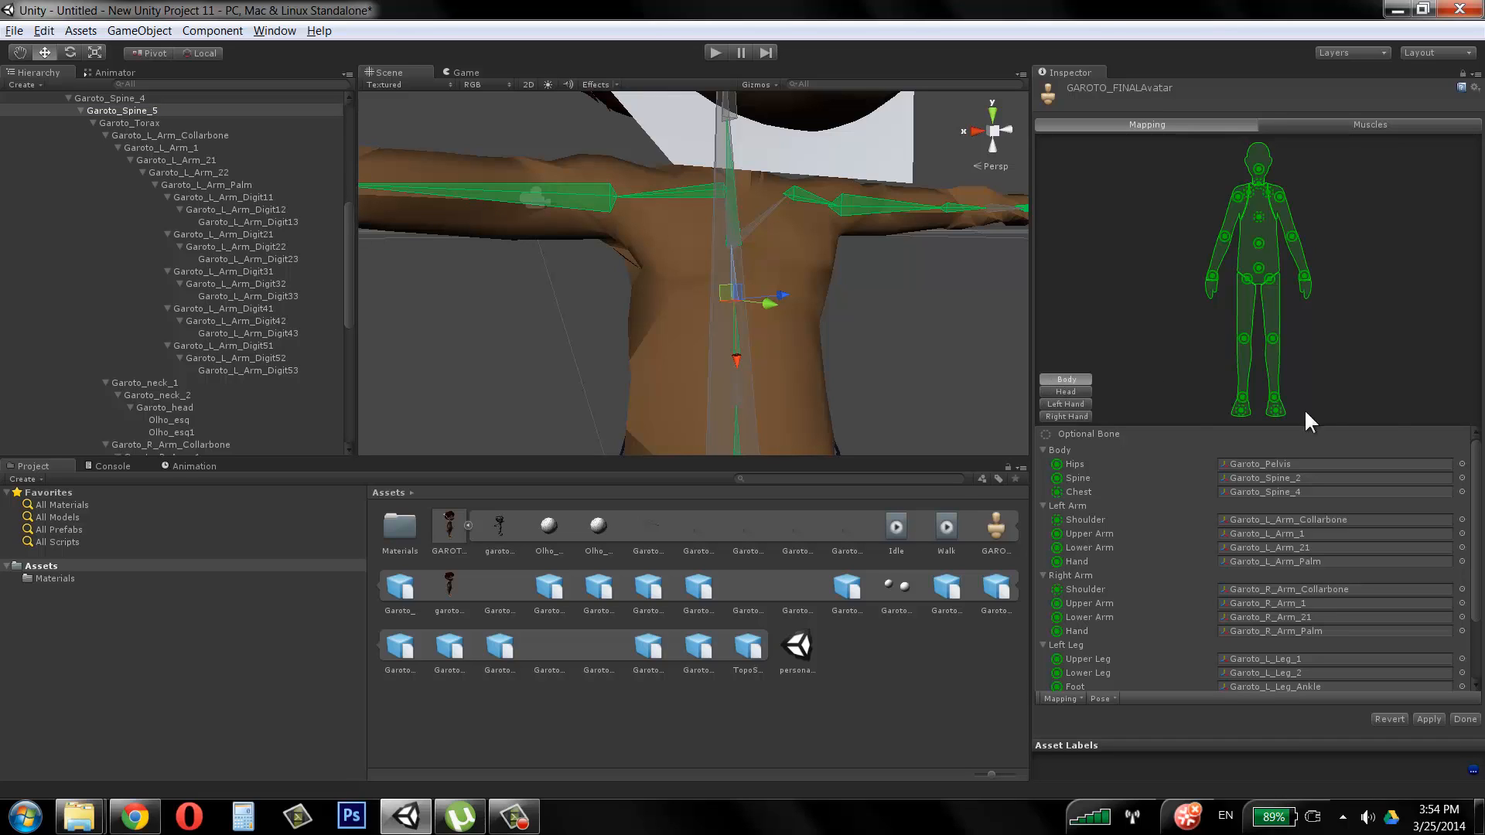
left_click(782, 301)
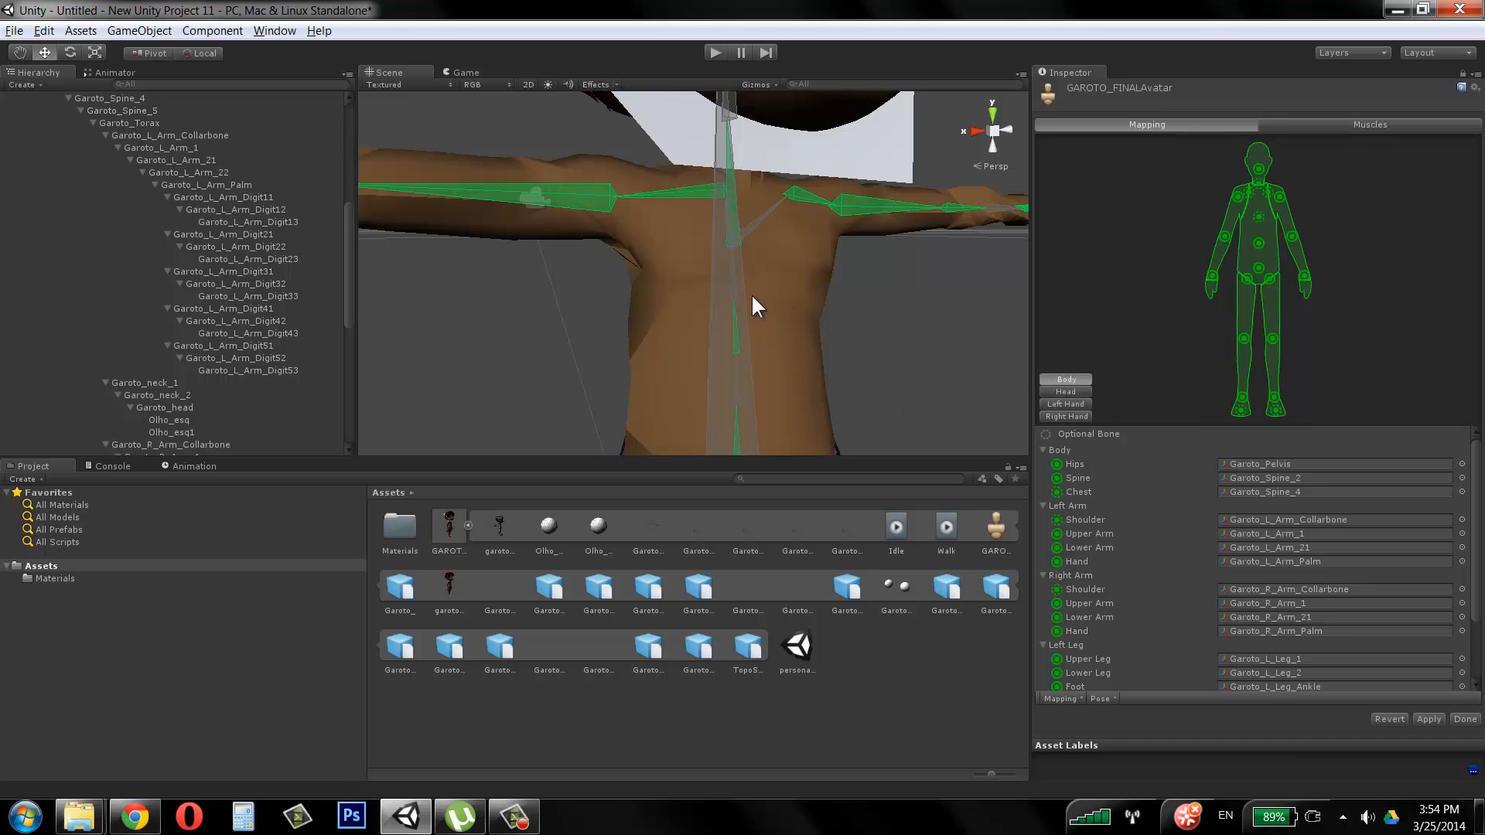
left_click(731, 283)
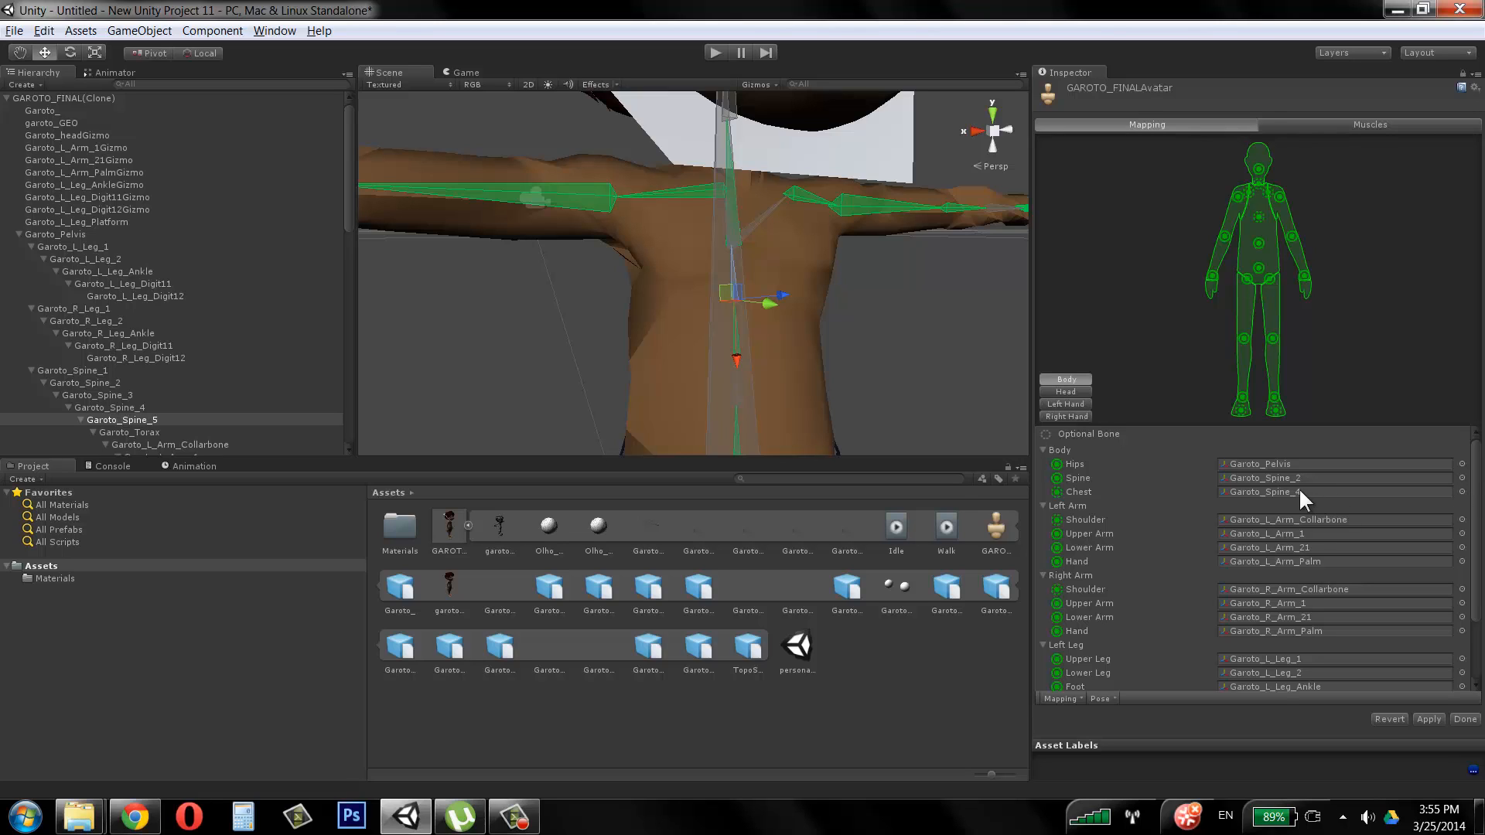
Step: Map the avatar's Chest to the Garoto_Spine_5 bone and clear the bone selection
left_click(1461, 493)
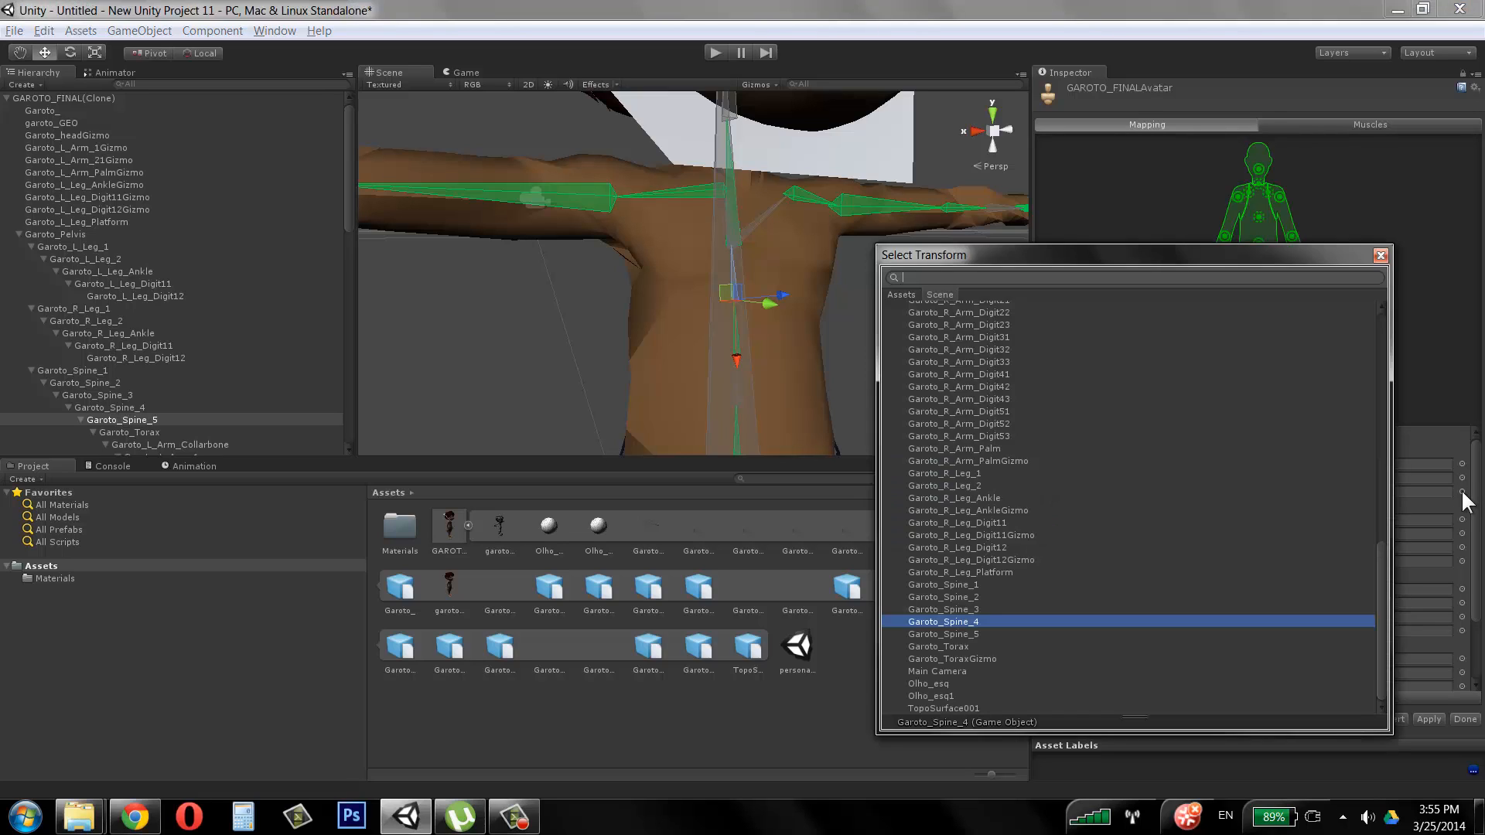
left_click(734, 272)
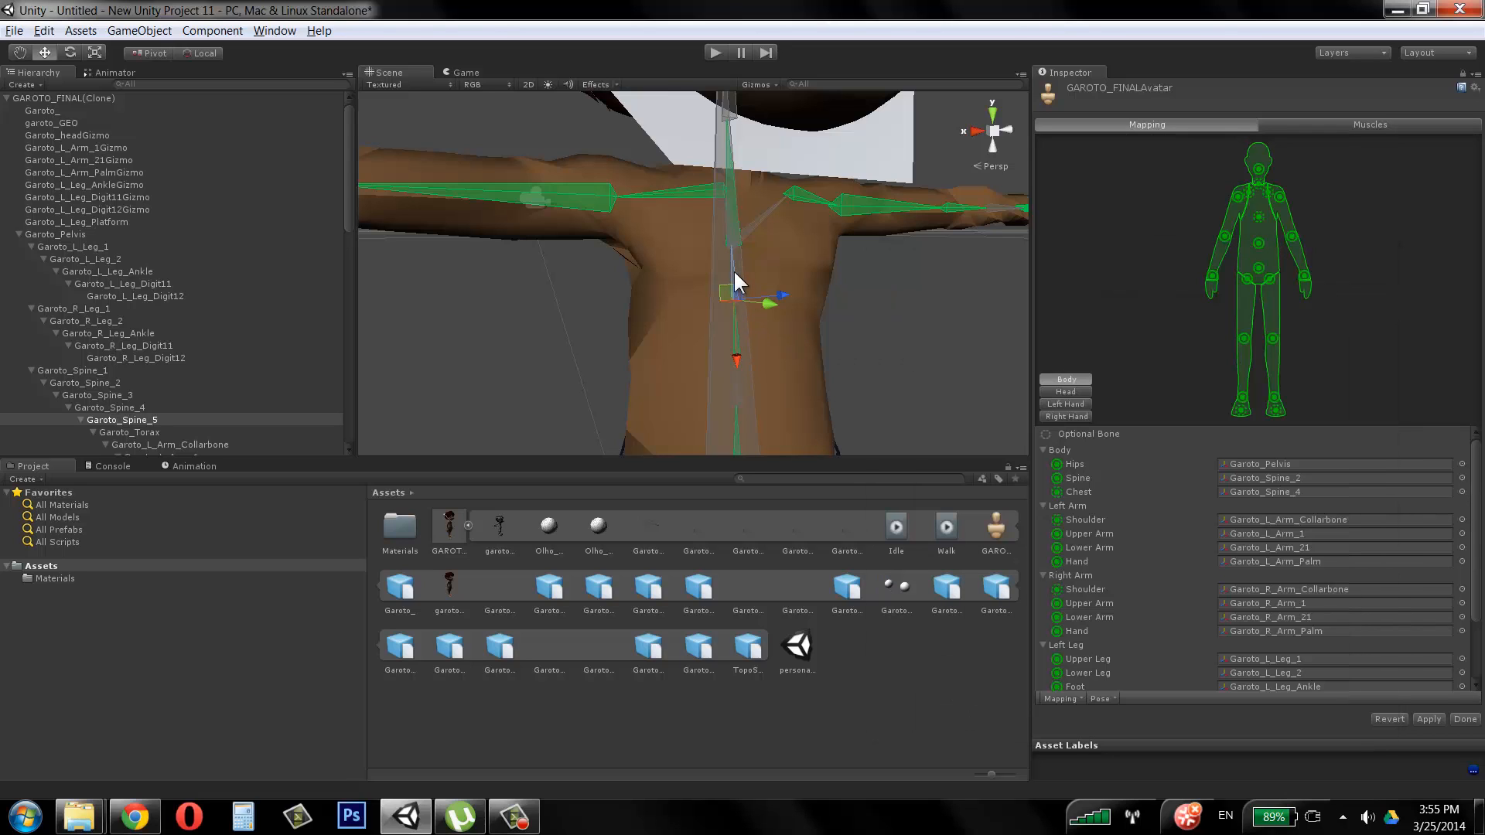
left_click(1462, 493)
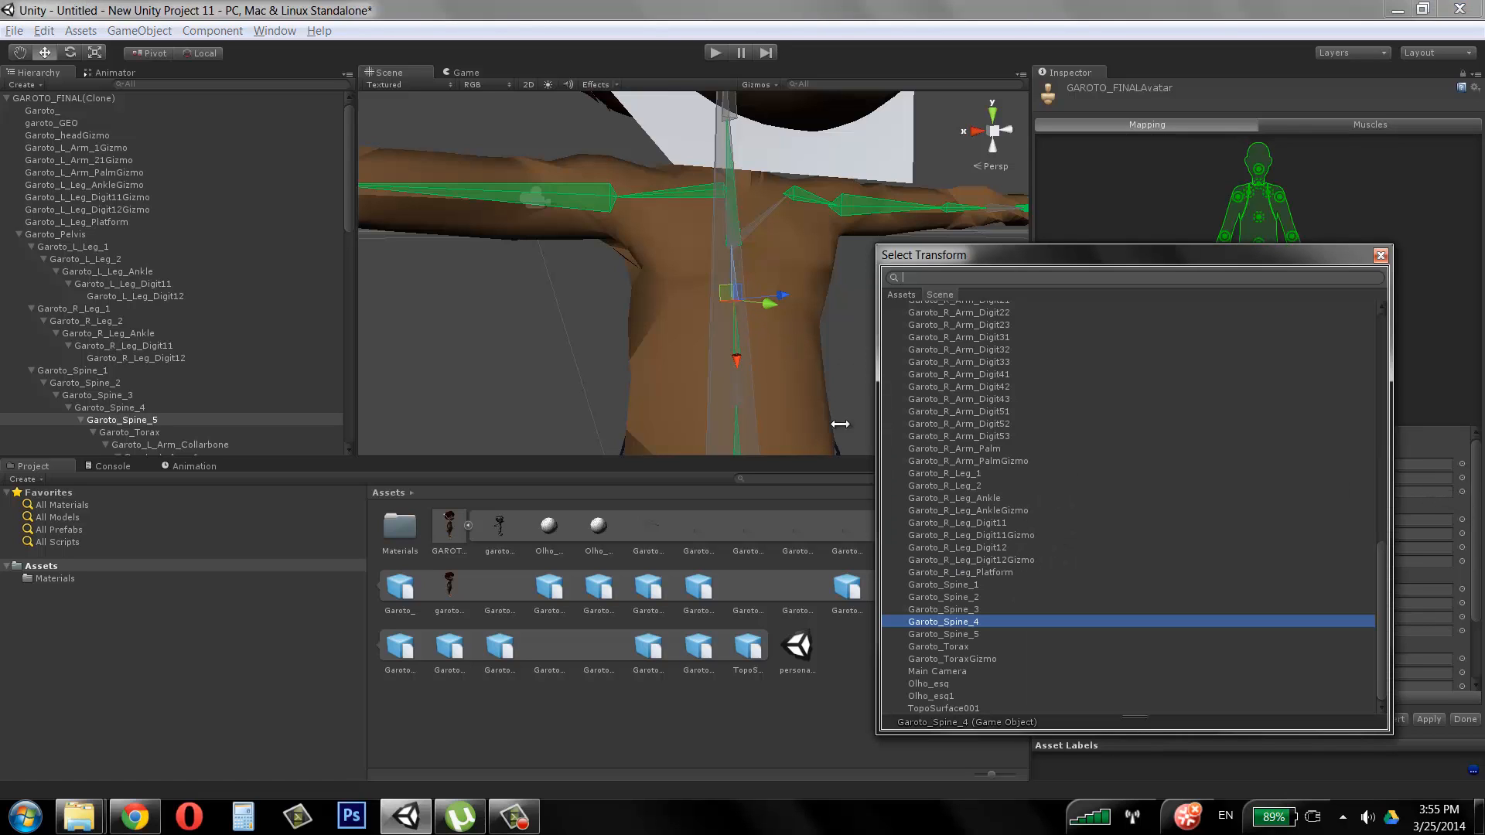
left_click(972, 633)
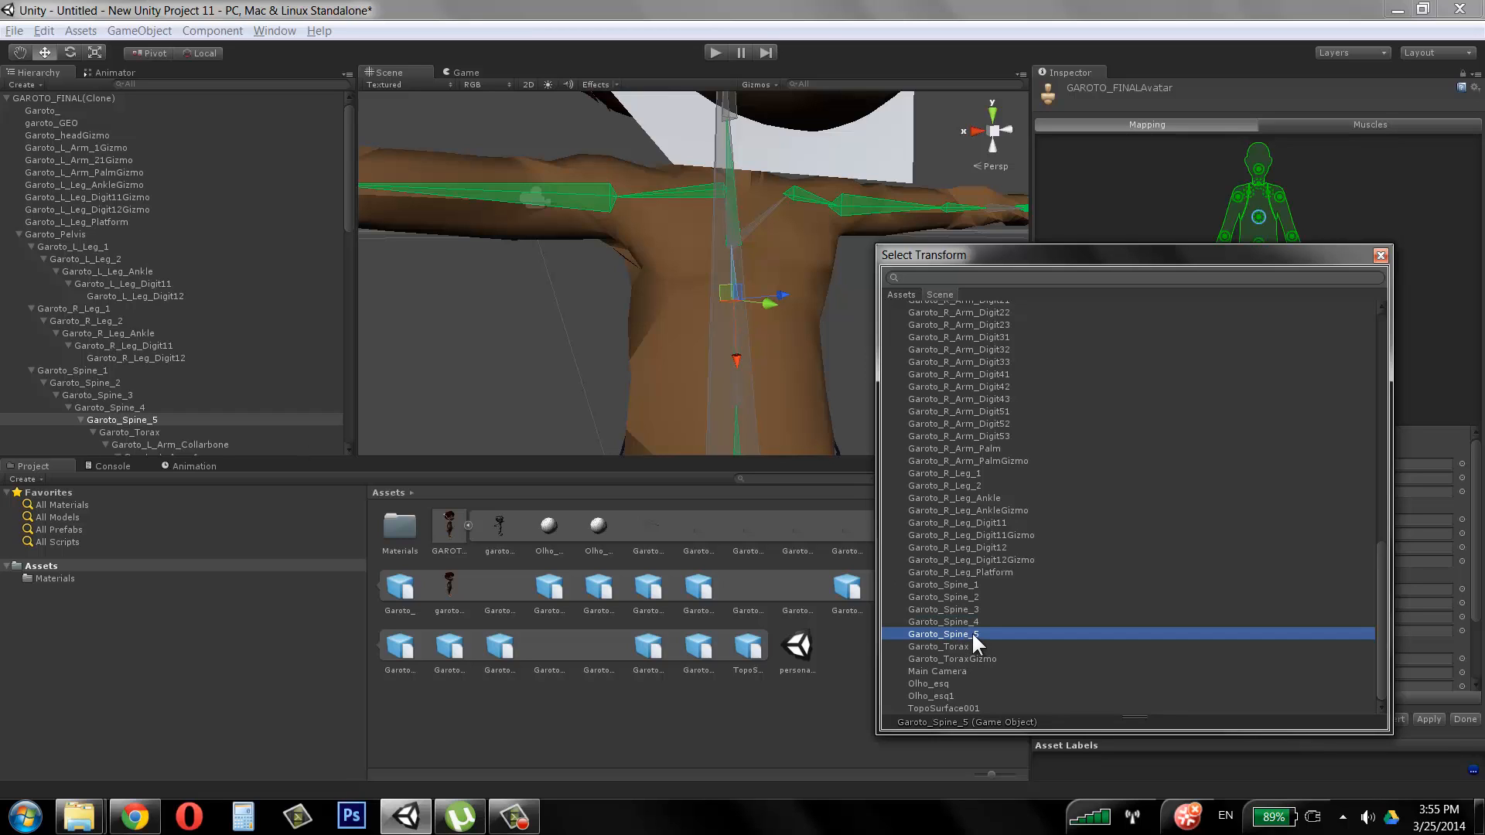
double_click(972, 633)
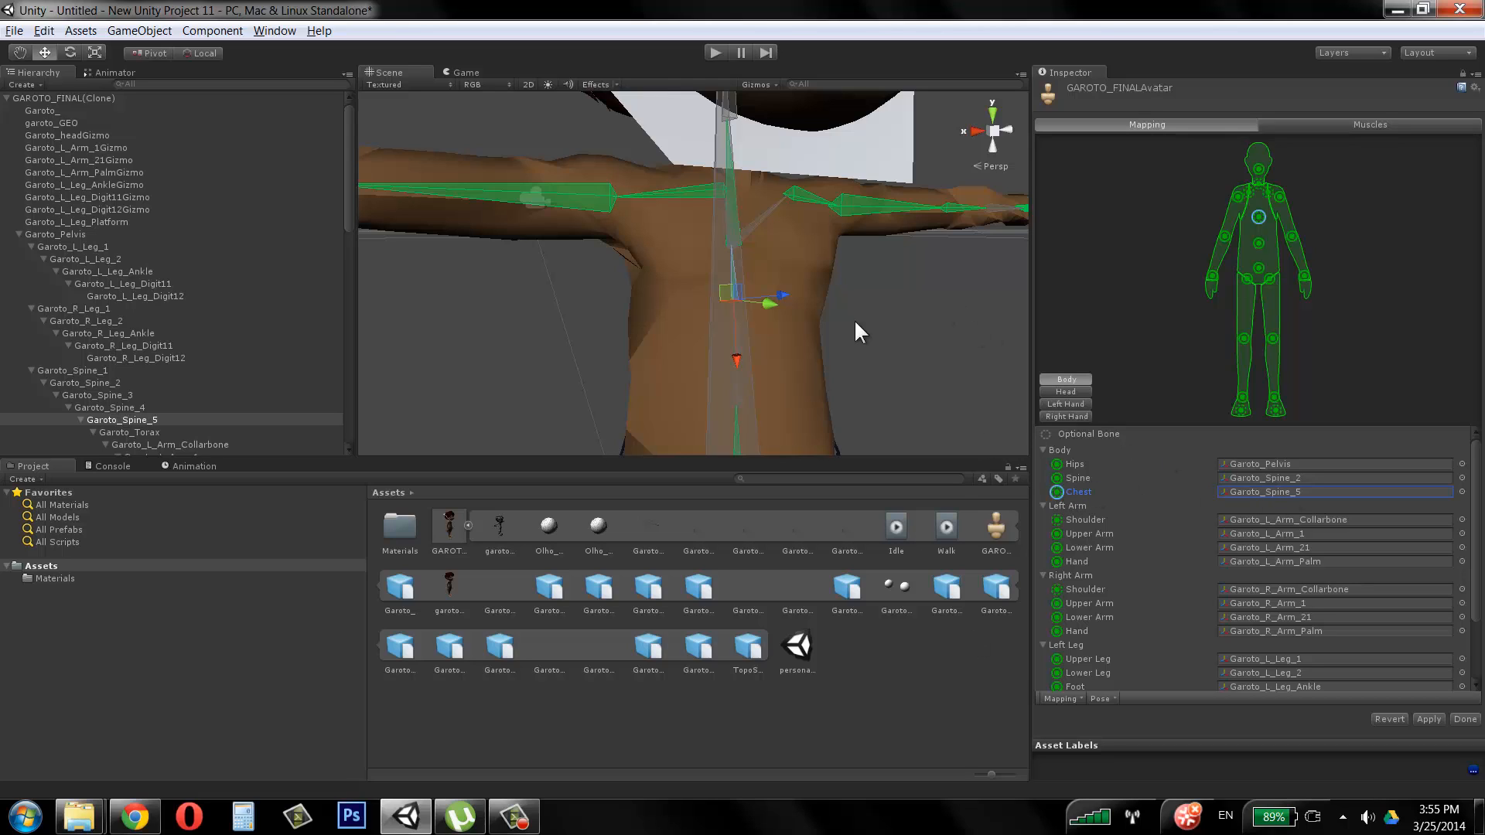
left_click(739, 314)
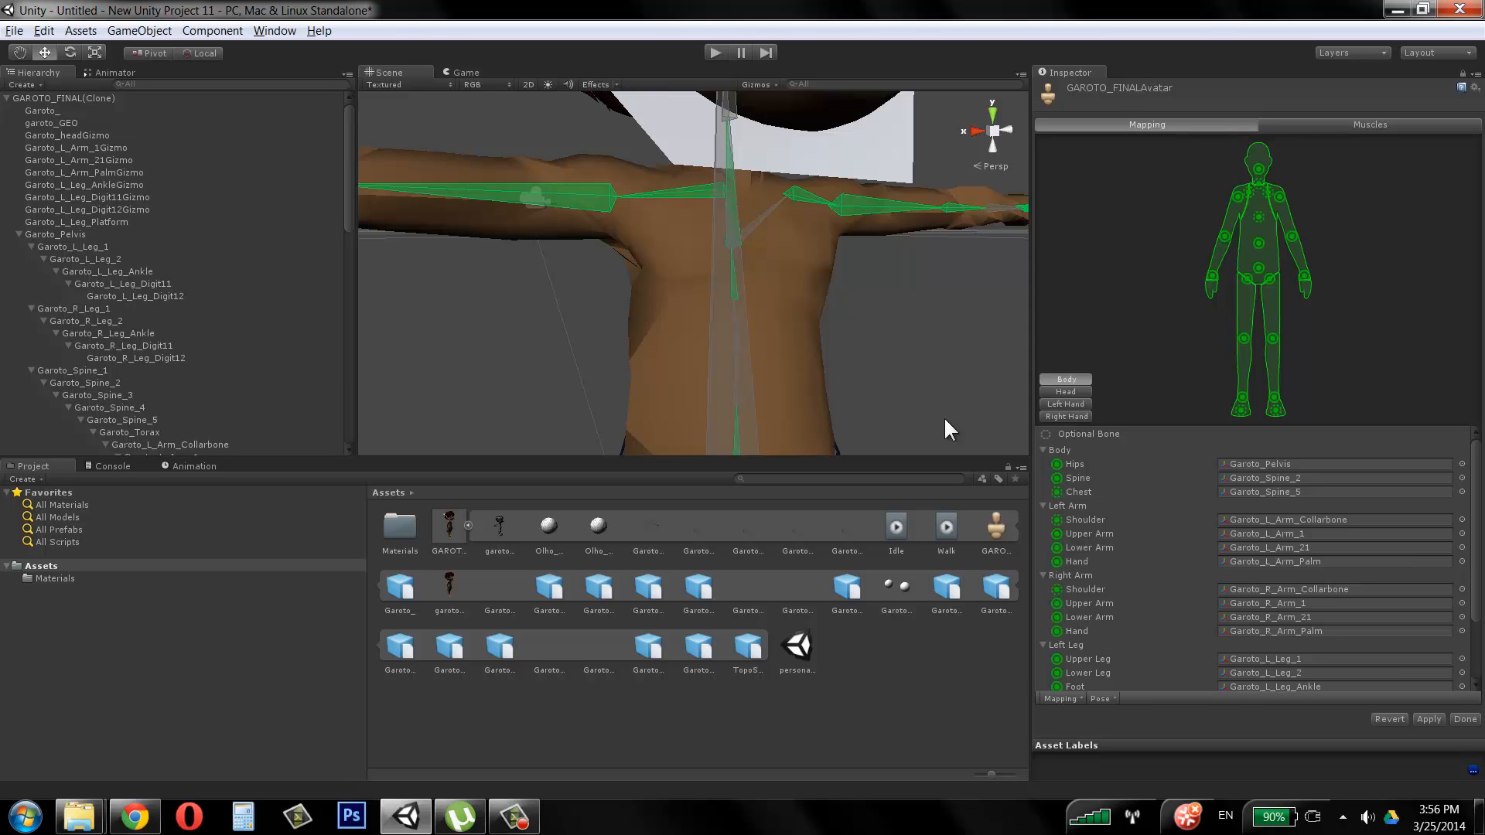
Step: Select the right forearm bone Garoto_R_Arm_22 and review the Head, Left Hand and Right Hand mappings
left_click_drag(1004, 165, 678, 315, "alt")
left_click(607, 303)
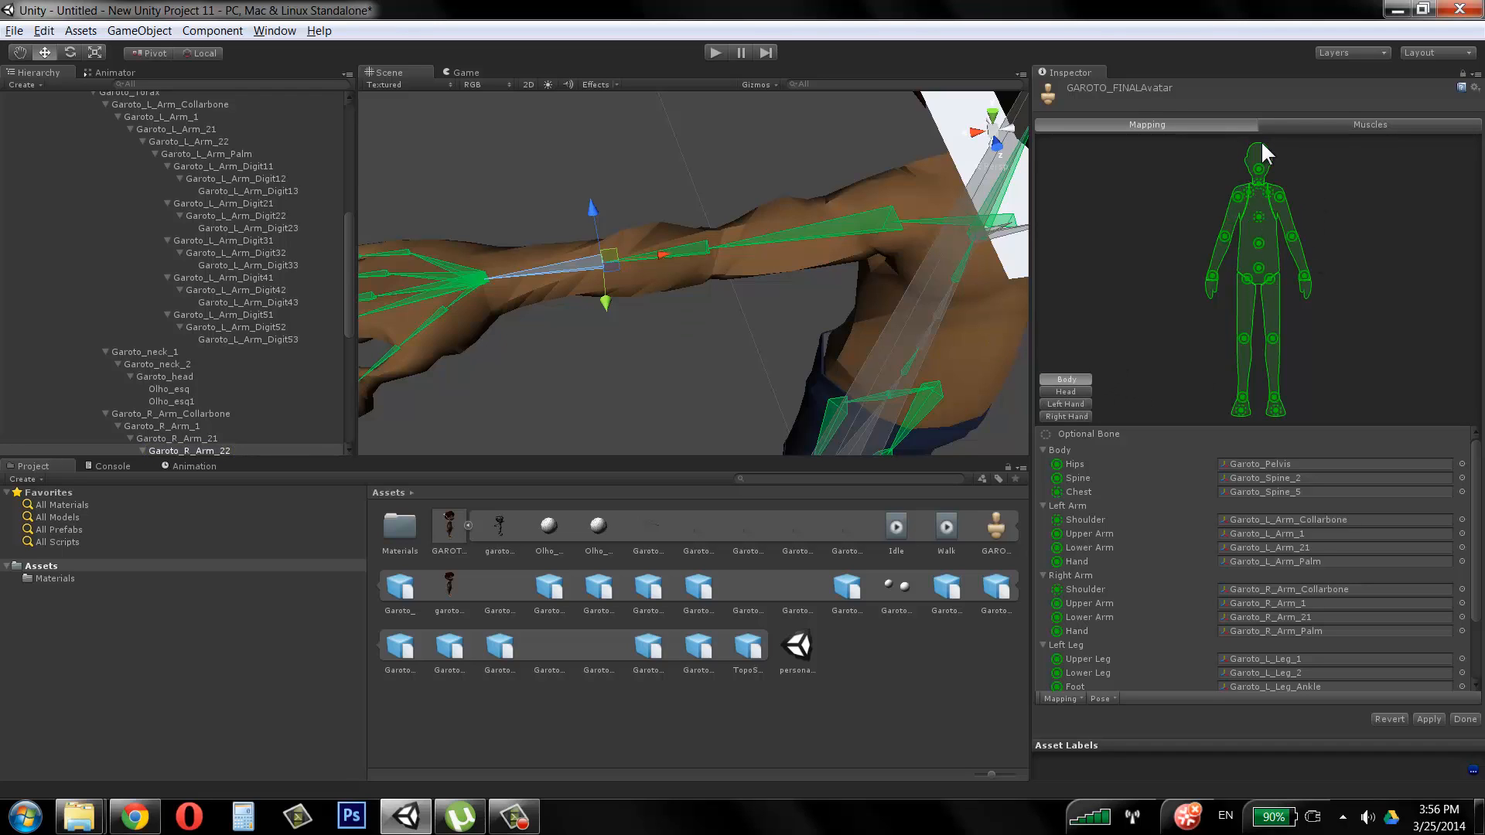
left_click(1075, 391)
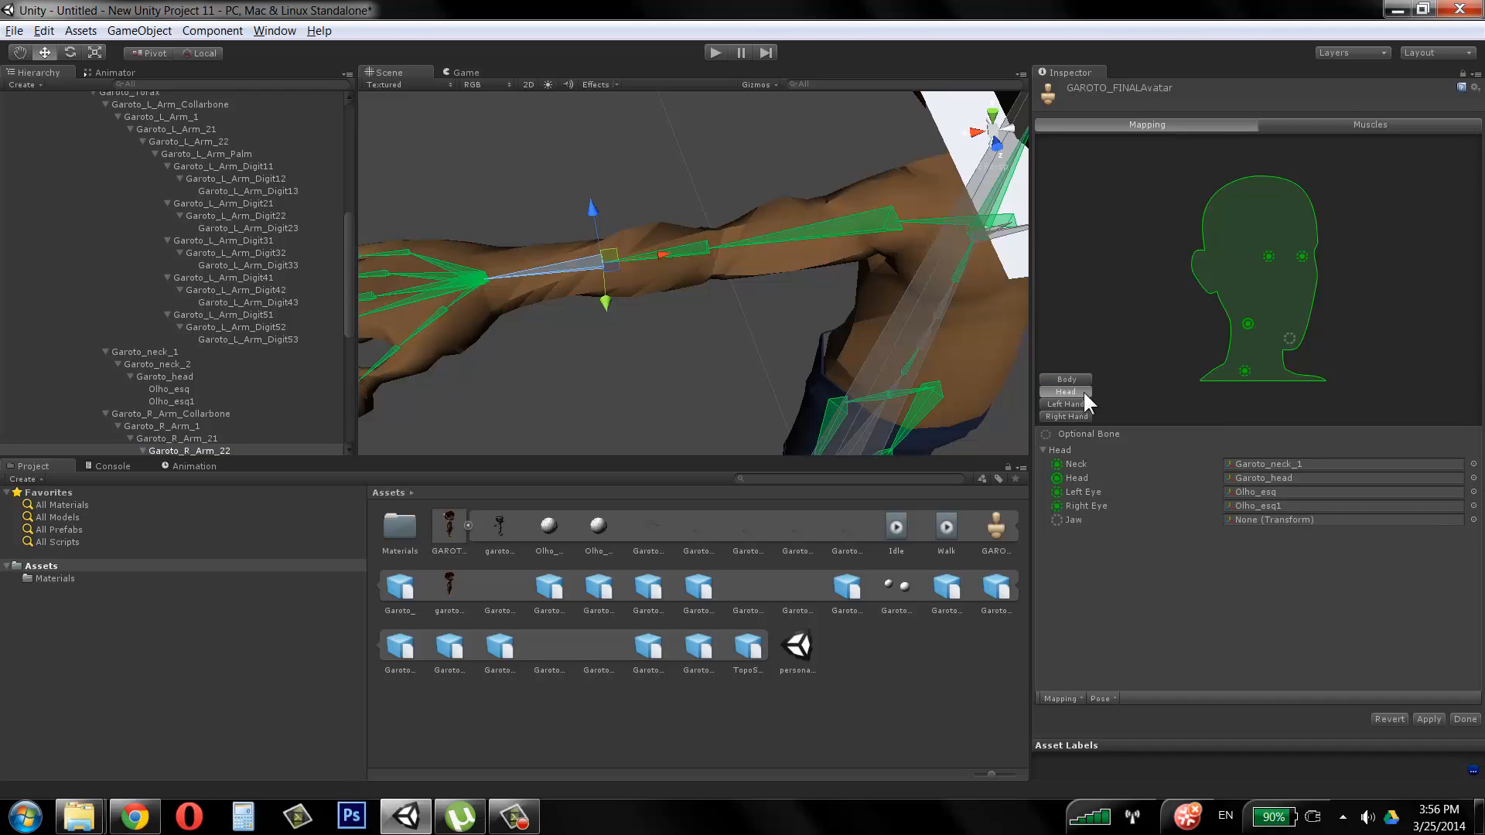
left_click(1085, 402)
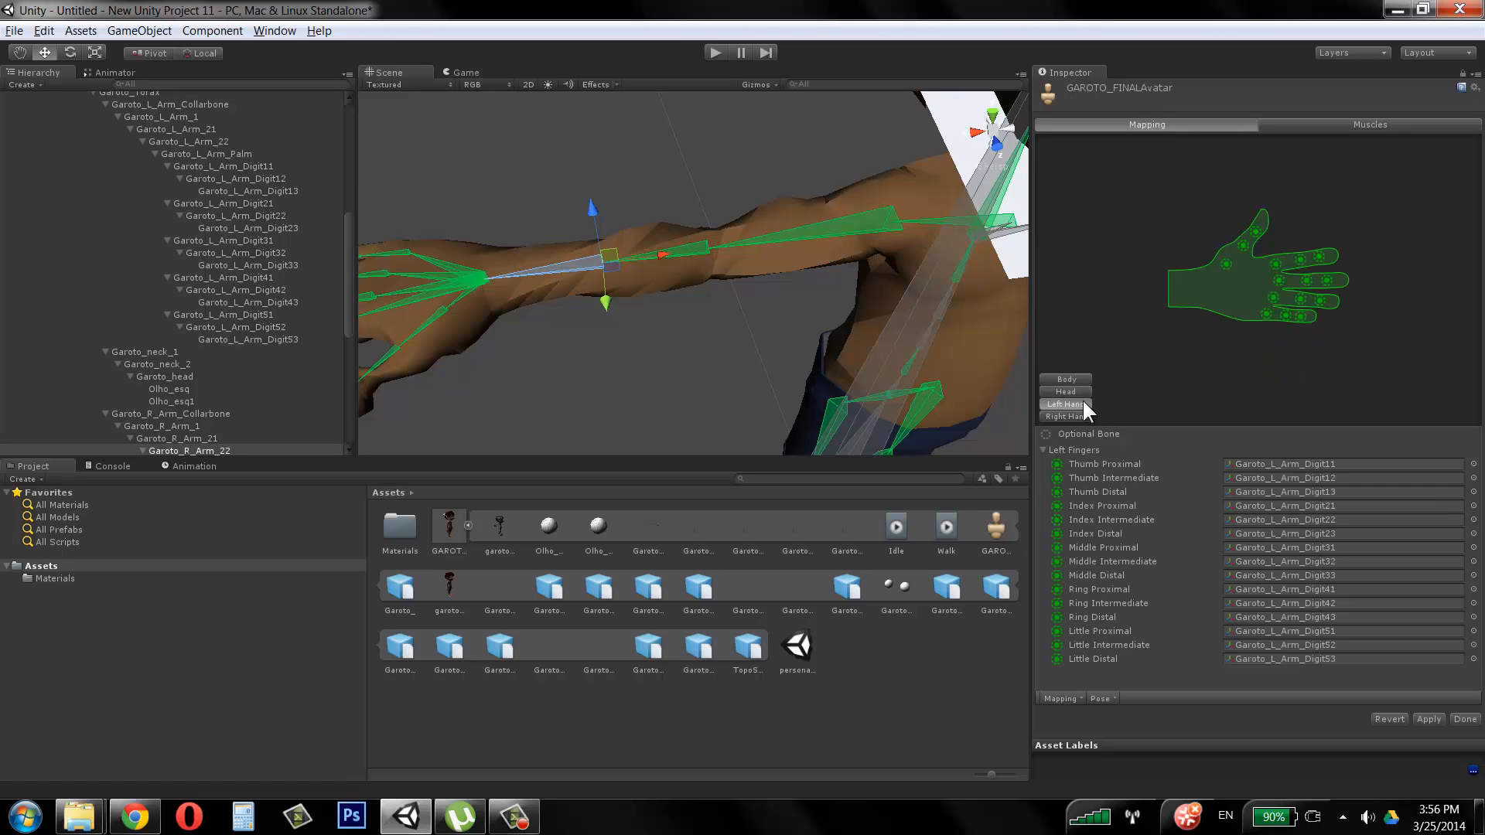
left_click(1076, 417)
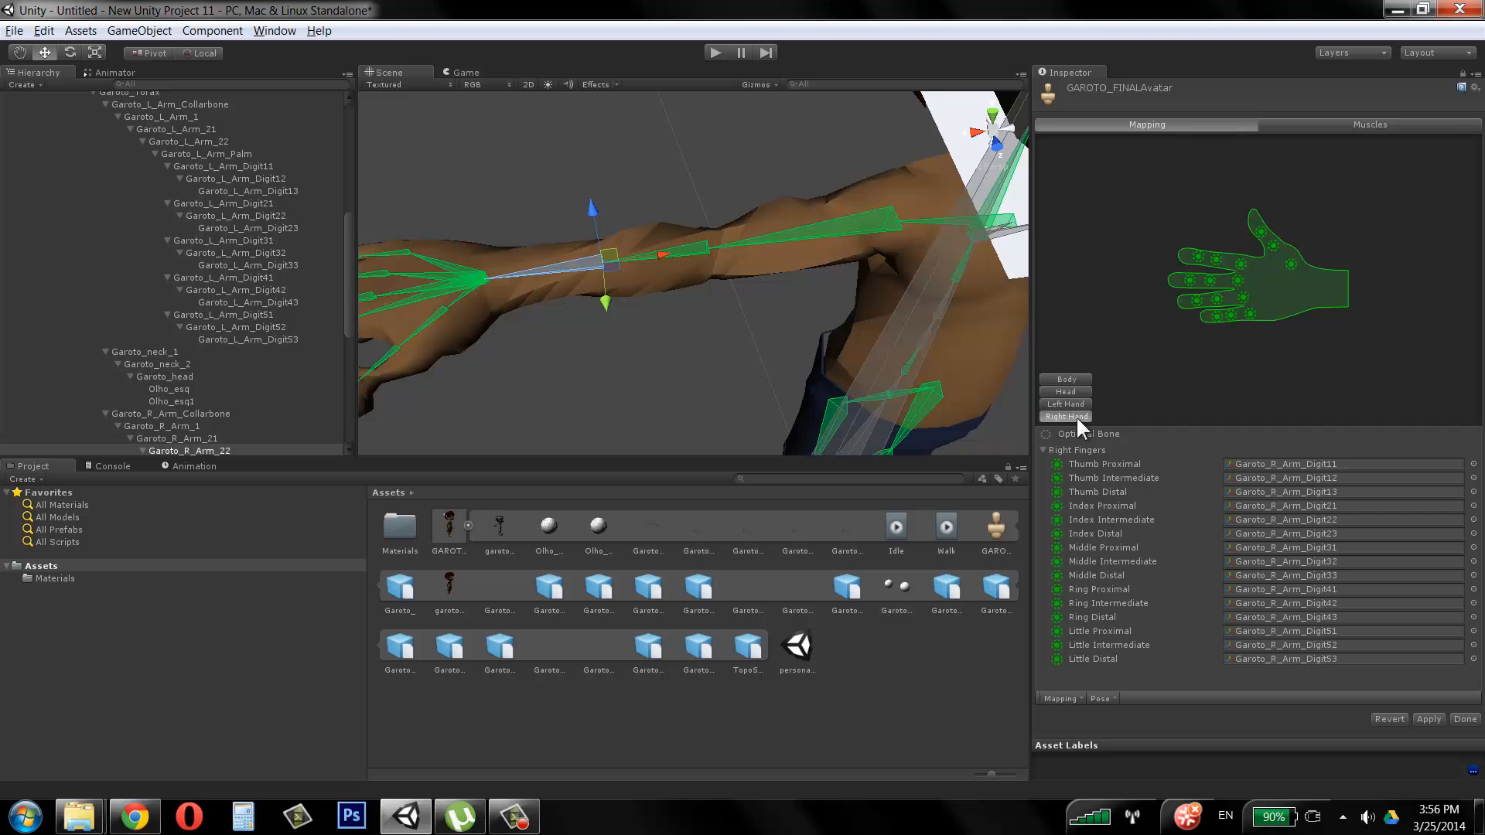
Step: Check which body part the Garoto_R_Arm_22 and Garoto_R_Arm_21 bones are mapped to, and inspect the leg bones
left_click_drag(580, 309, 659, 219, "alt")
left_click(723, 197)
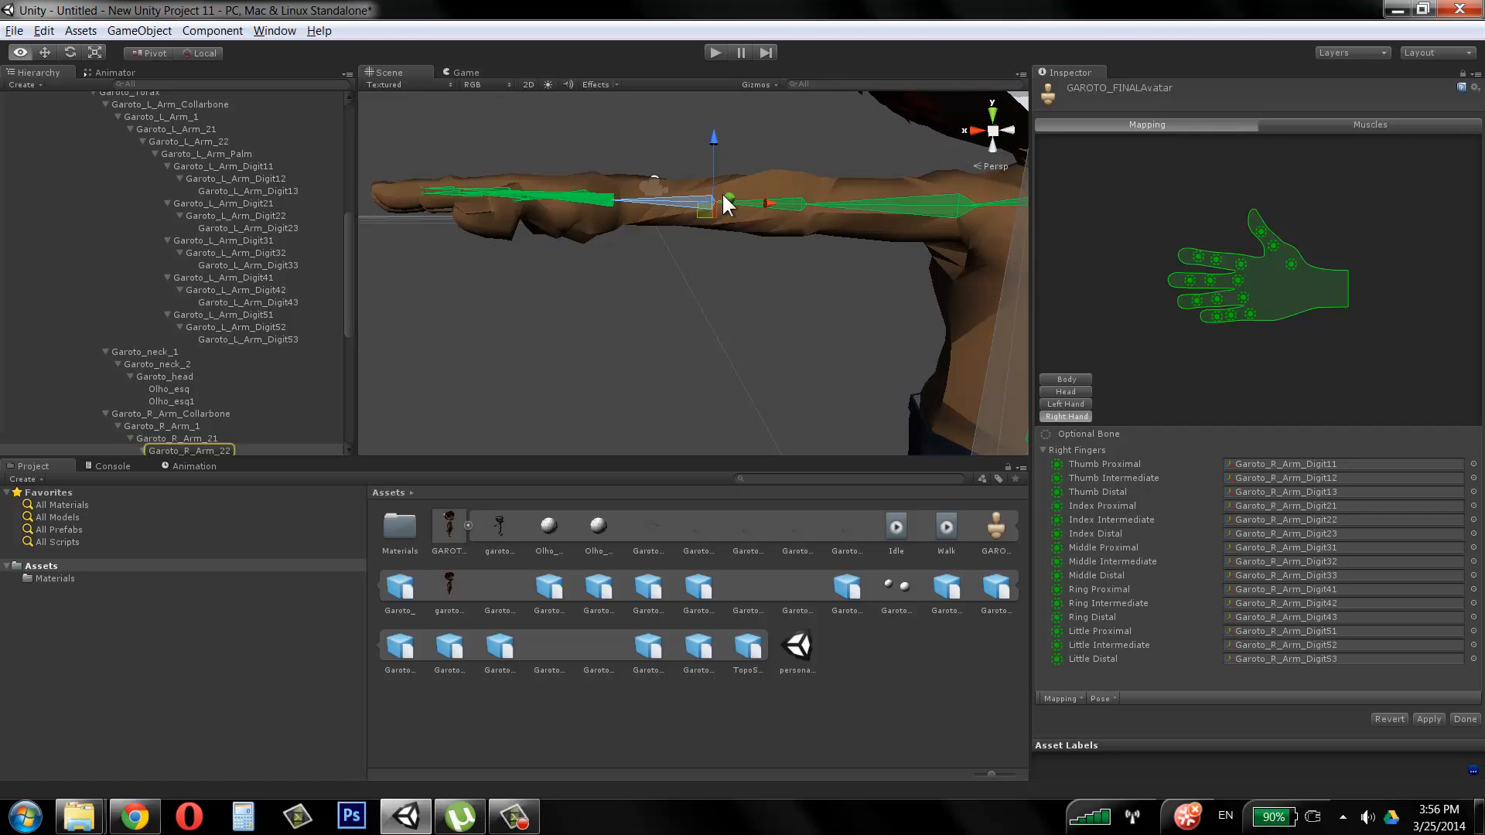
left_click(798, 210)
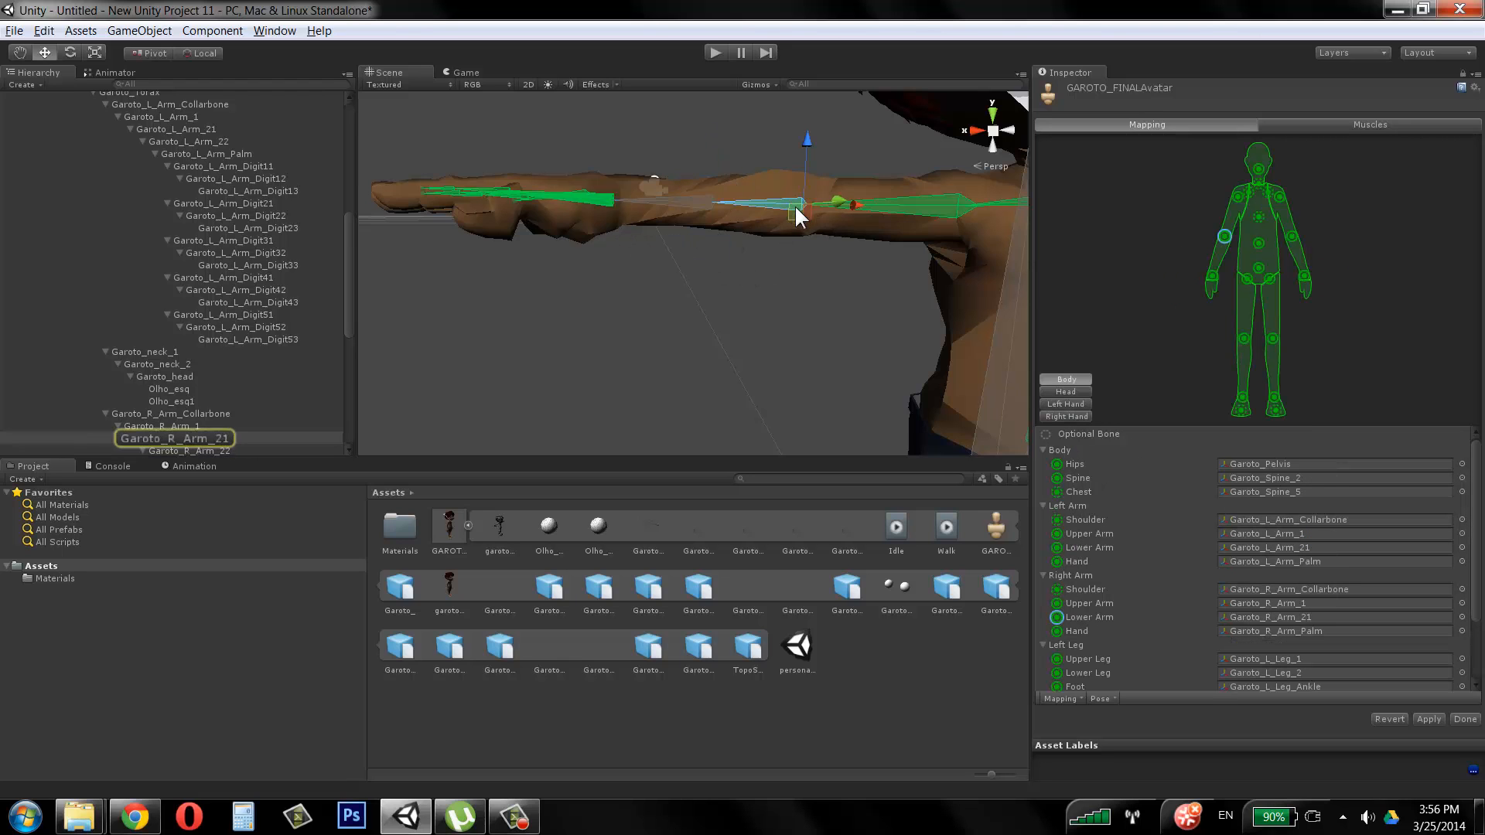
left_click_drag(799, 210, 719, 222, "alt")
scroll(647, 274, "down", 5, "alt")
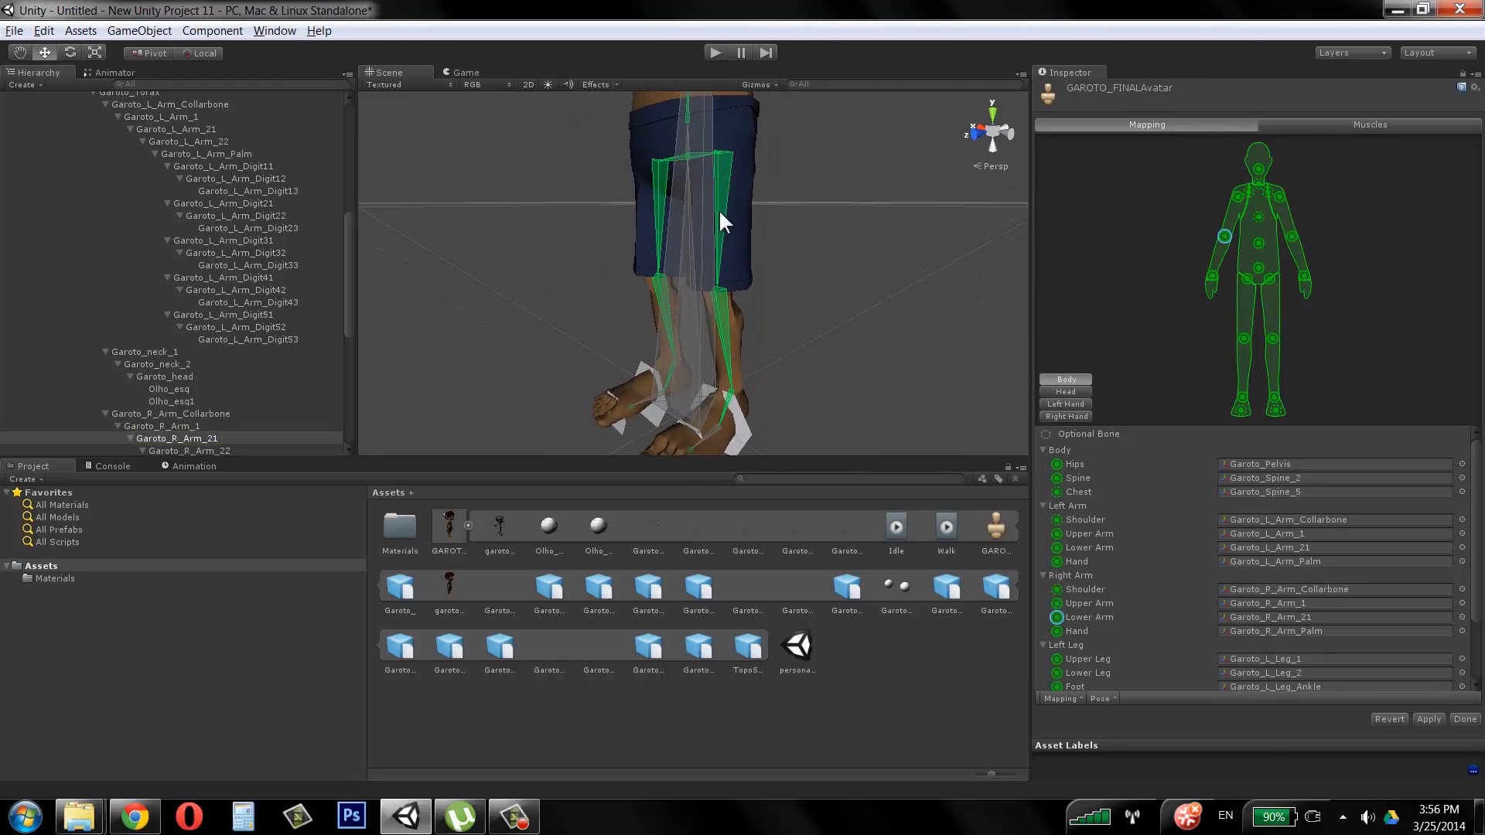
Step: Try rotating the left upper leg bone Garoto_L_Leg_1 out of the T pose, undo the rotation, and clear the bone selection
left_click(722, 207)
middle_click_drag(763, 209, 762, 256)
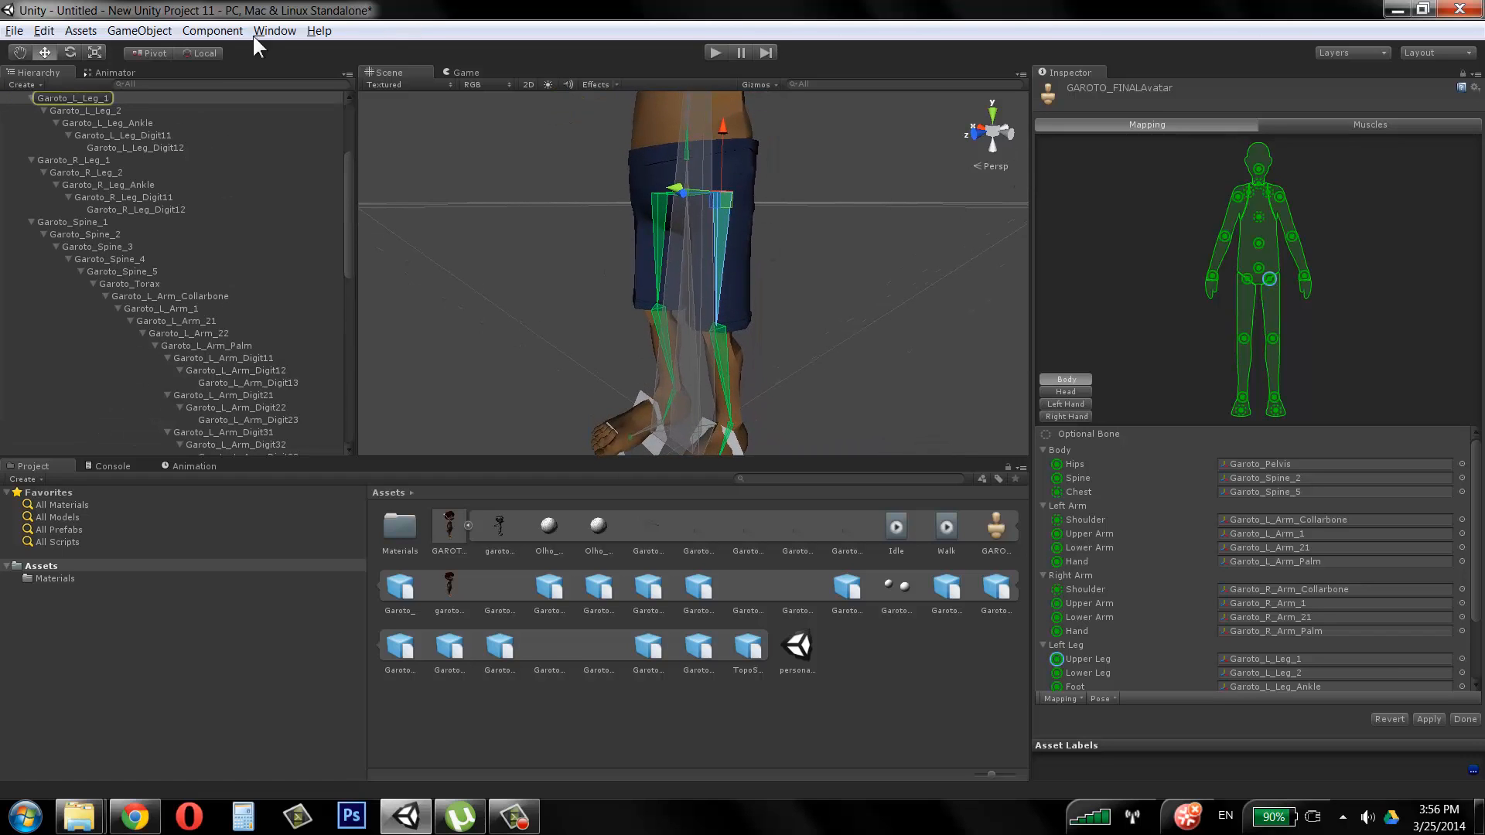
key("e")
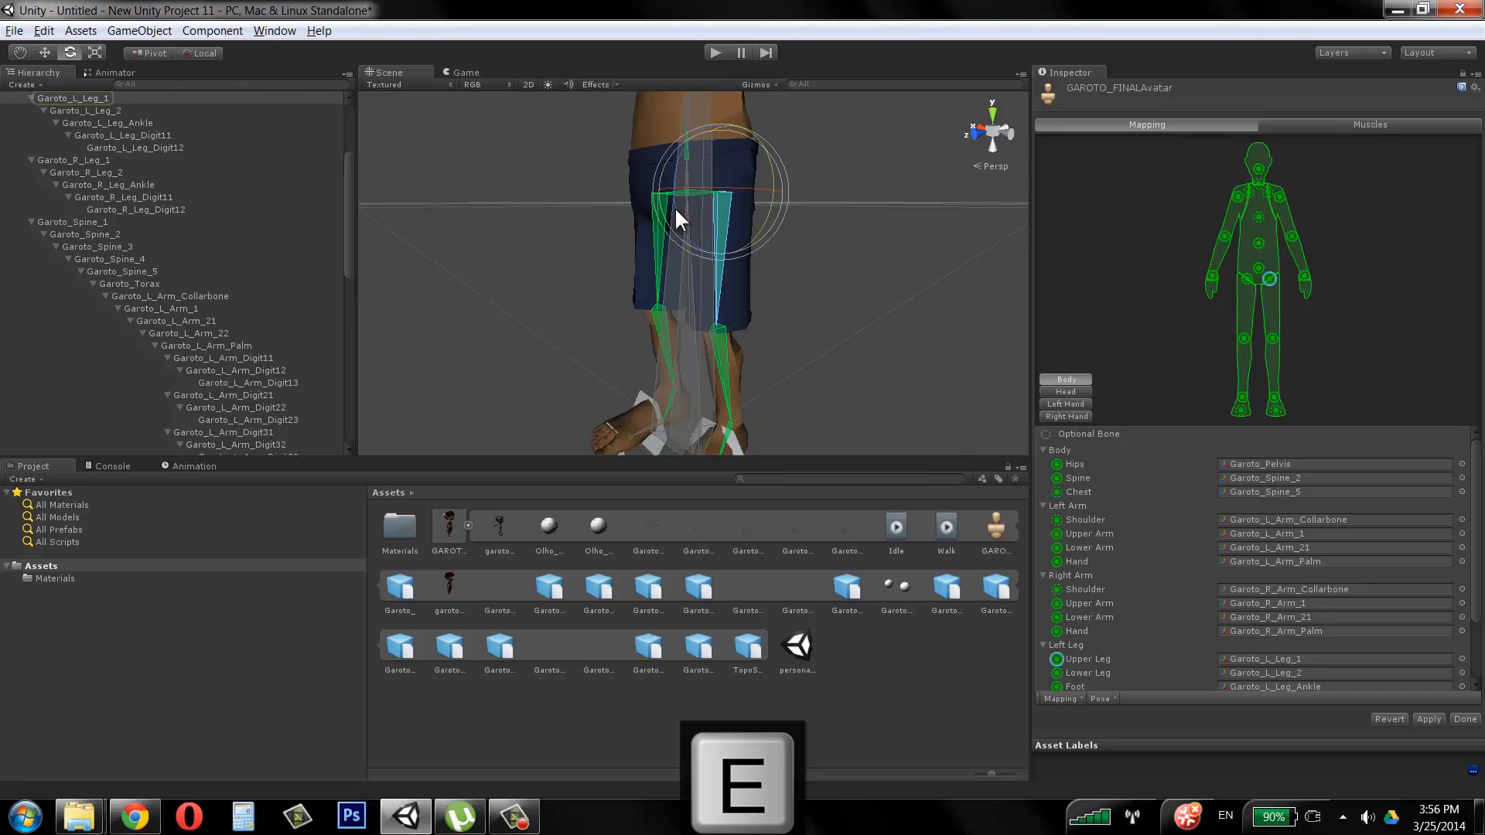
left_click_drag(674, 207, 708, 228)
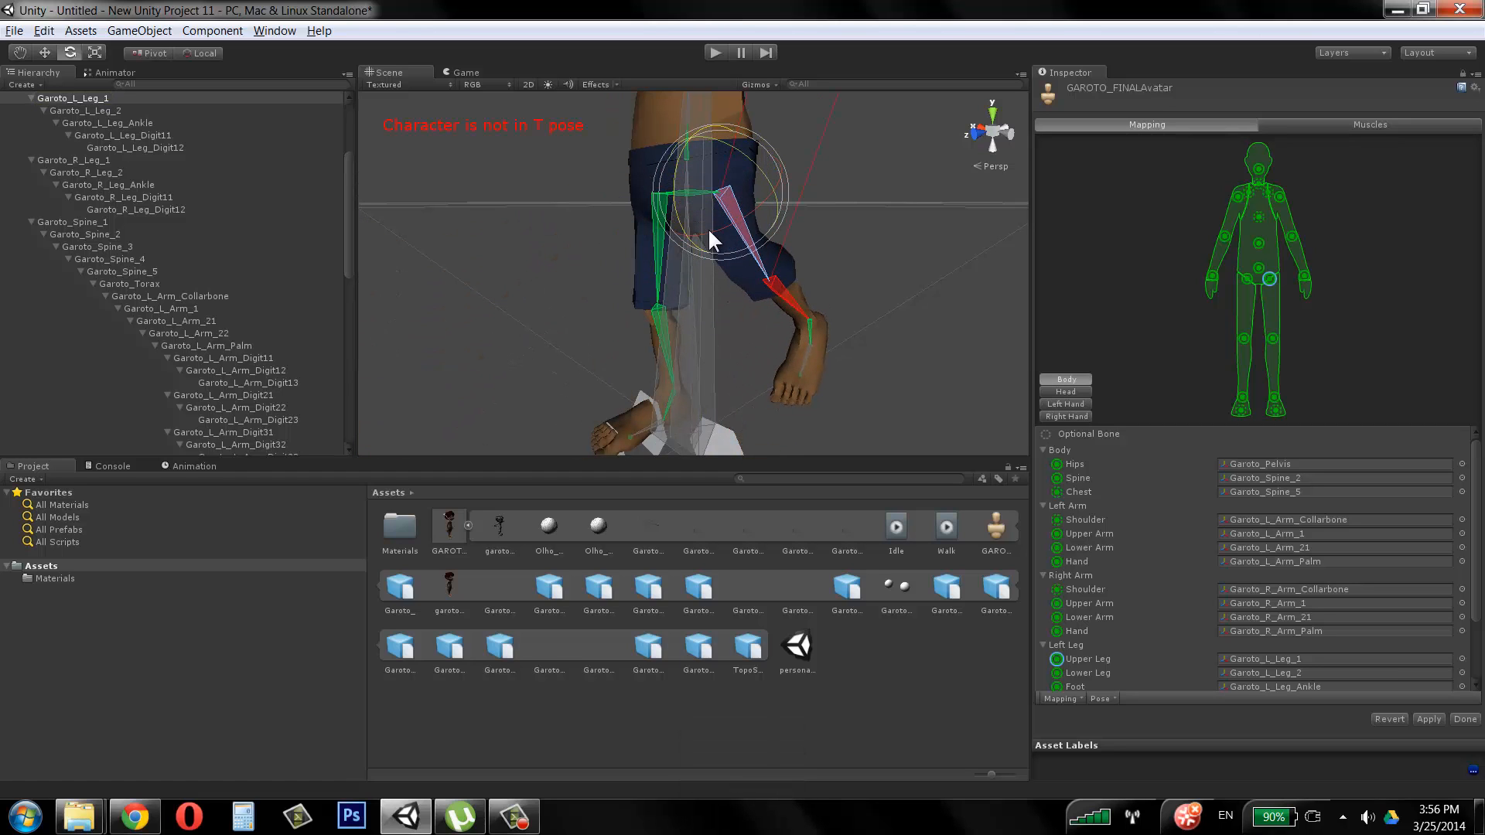
key("ctrl+z")
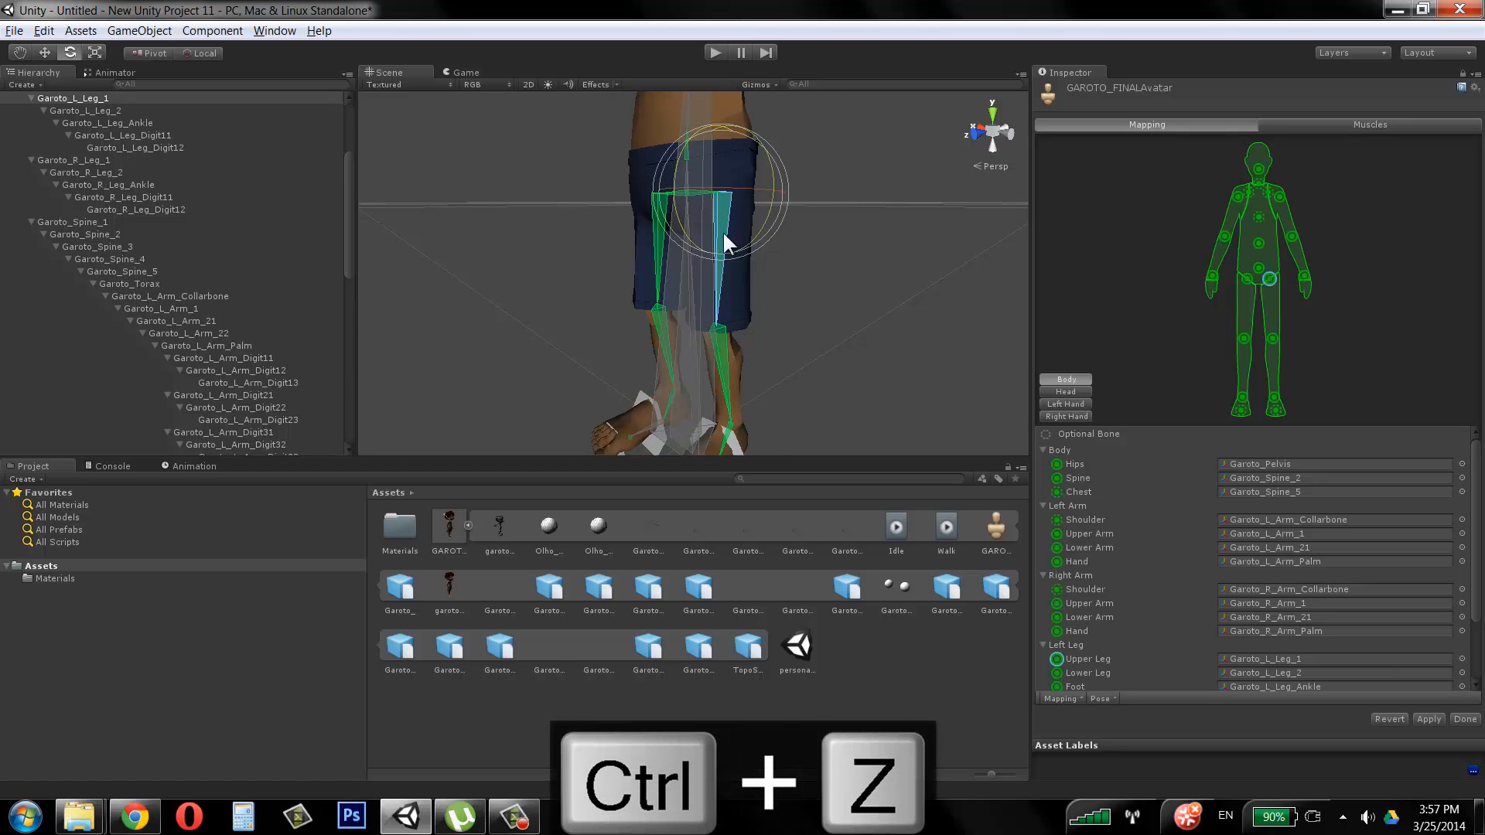
left_click(768, 274)
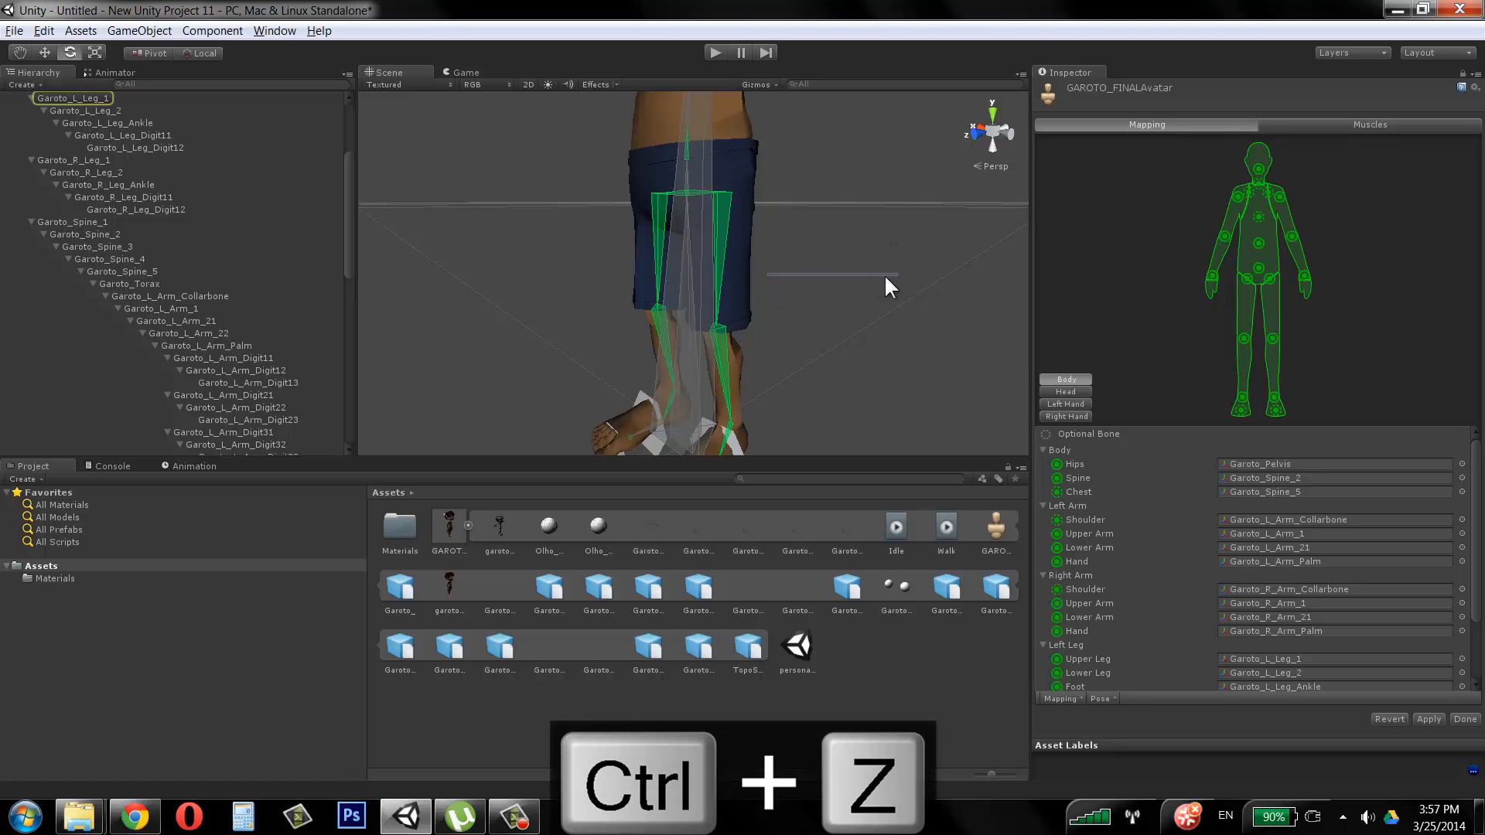
Step: Reselect the Garoto_L_Leg_1 bone, swing the left leg backward once more, and undo that rotation
left_click(662, 220)
left_click(721, 231)
left_click(720, 230)
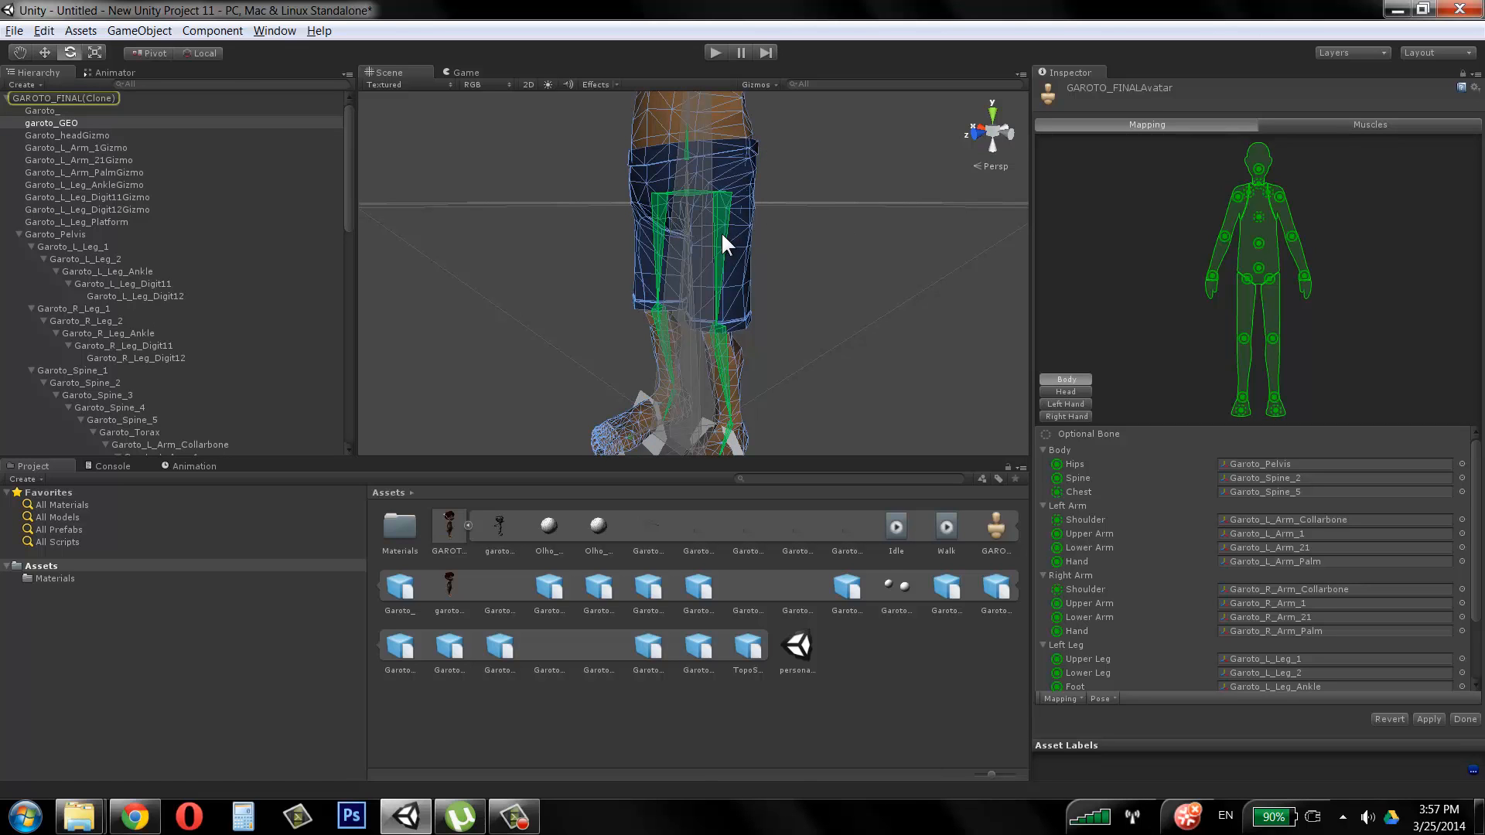
key("e")
left_click(700, 221)
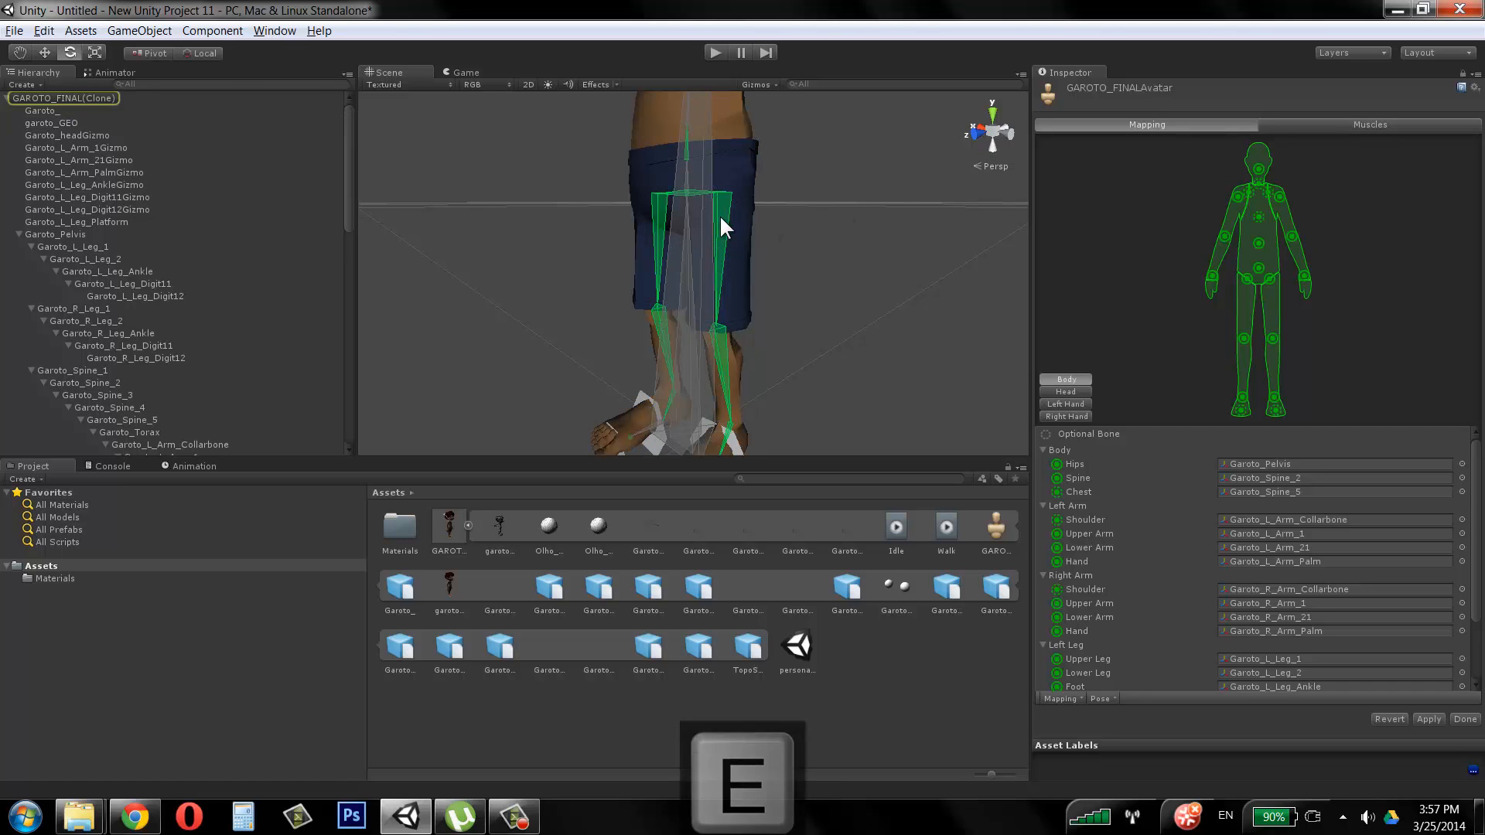
left_click(719, 215)
left_click(719, 215)
left_click_drag(675, 211, 695, 235)
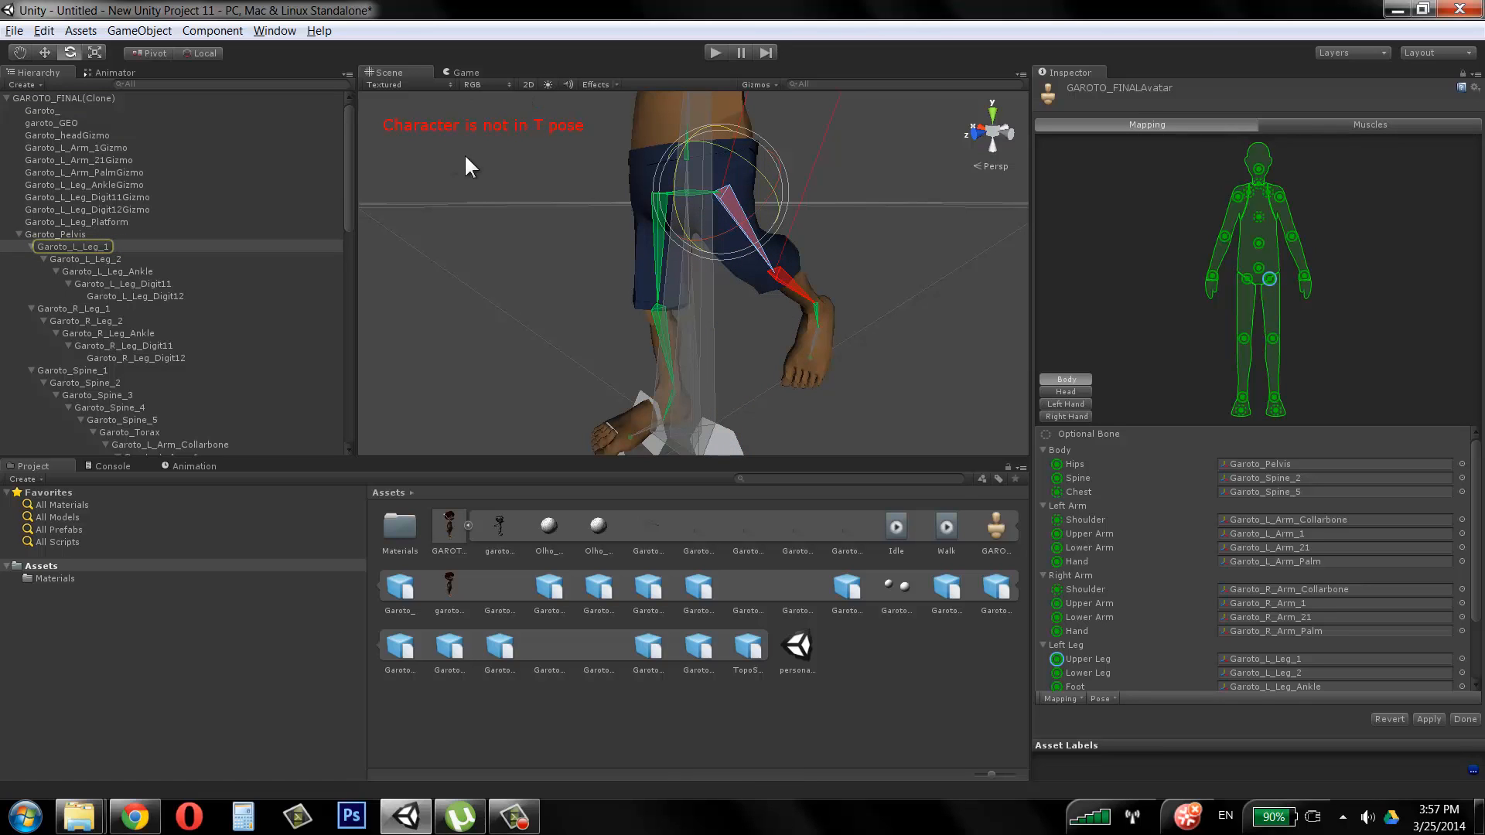
key("ctrl+z")
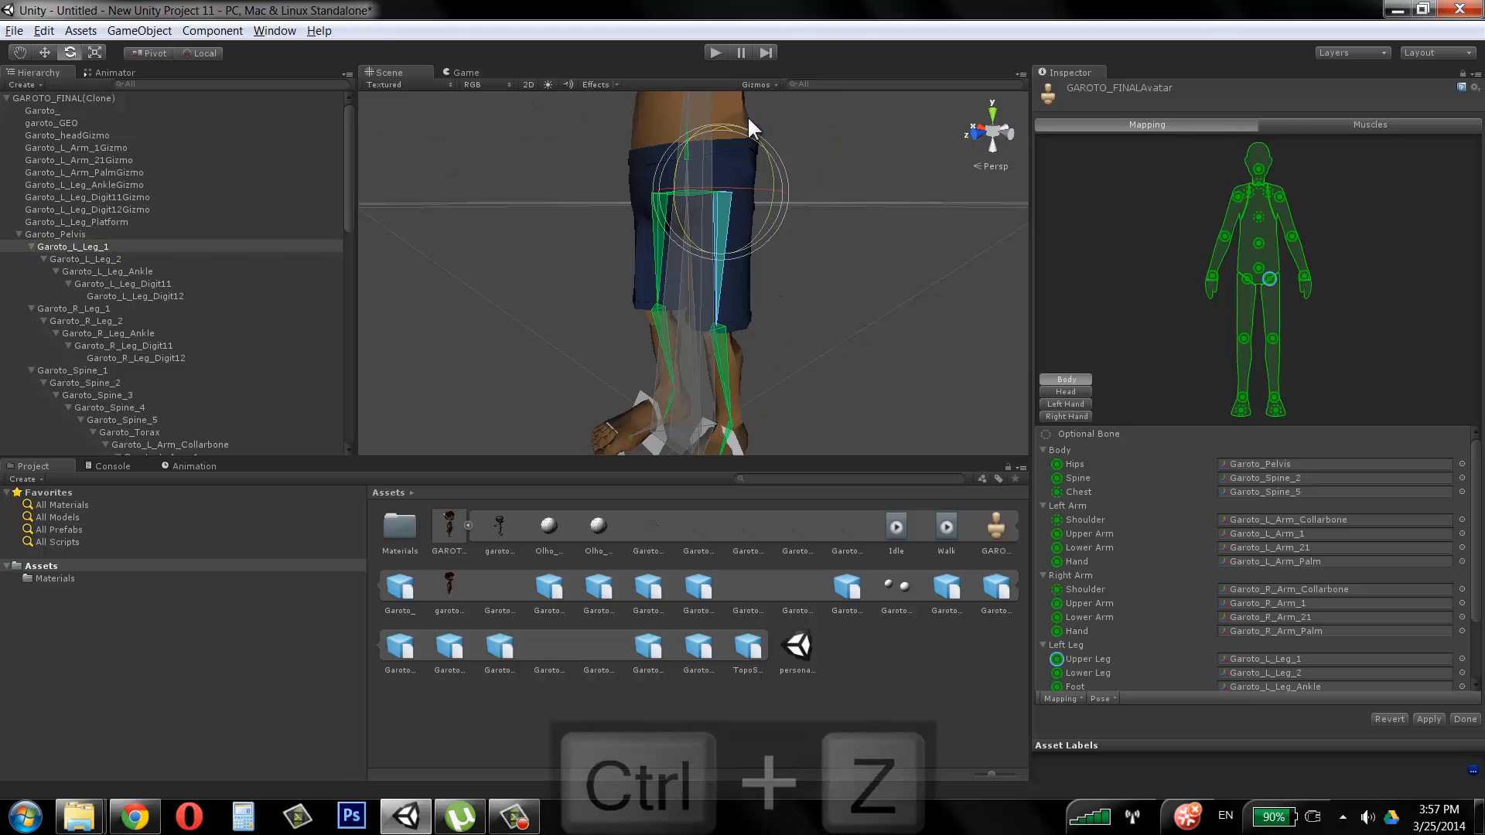
Step: Clear the bone selection, finish the avatar configuration, and apply the import settings for GAROTO_FINAL.FBX
left_click_drag(866, 209, 773, 279, "alt")
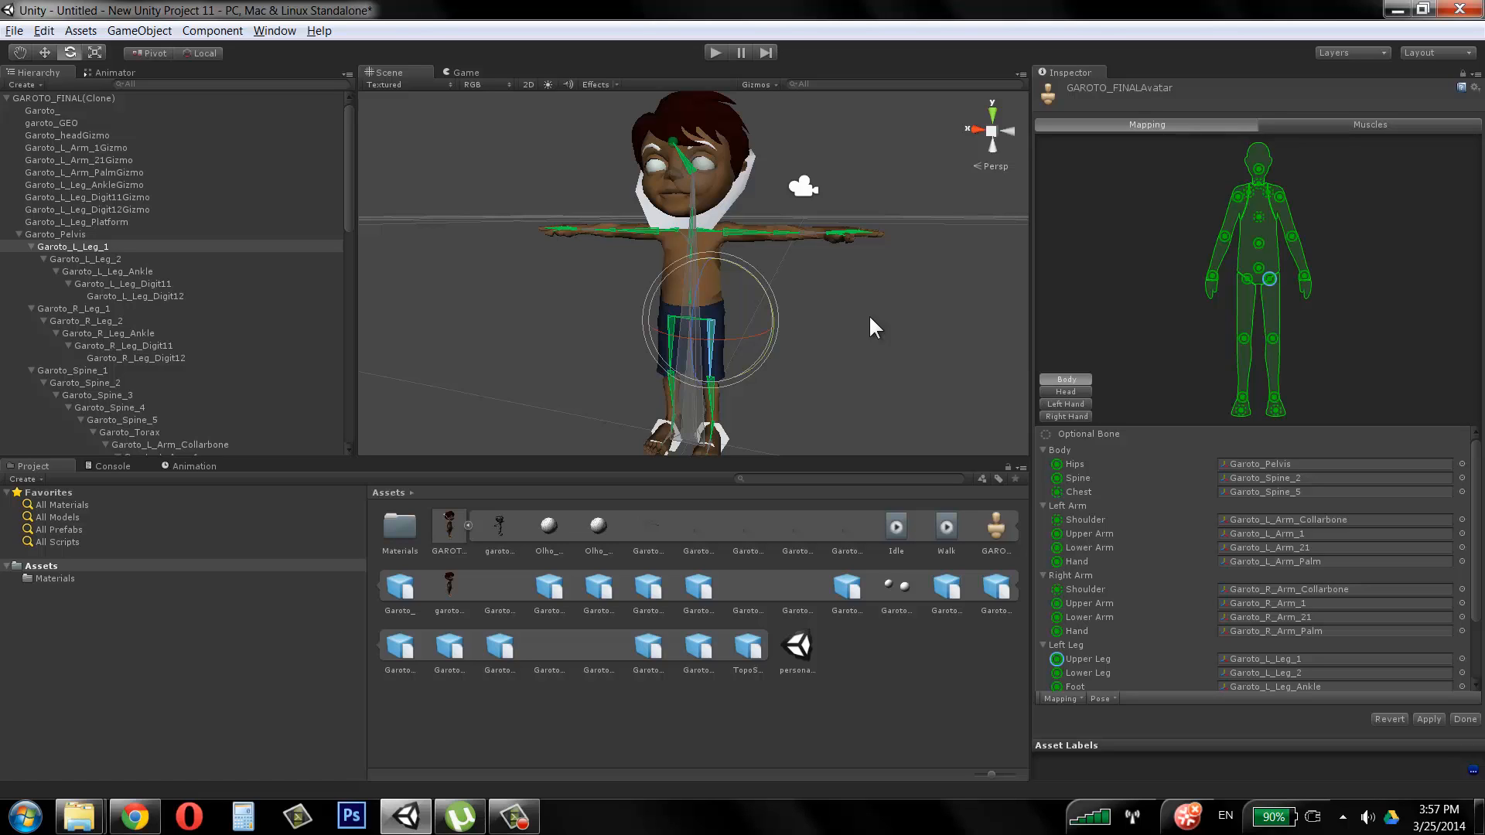
left_click(879, 309)
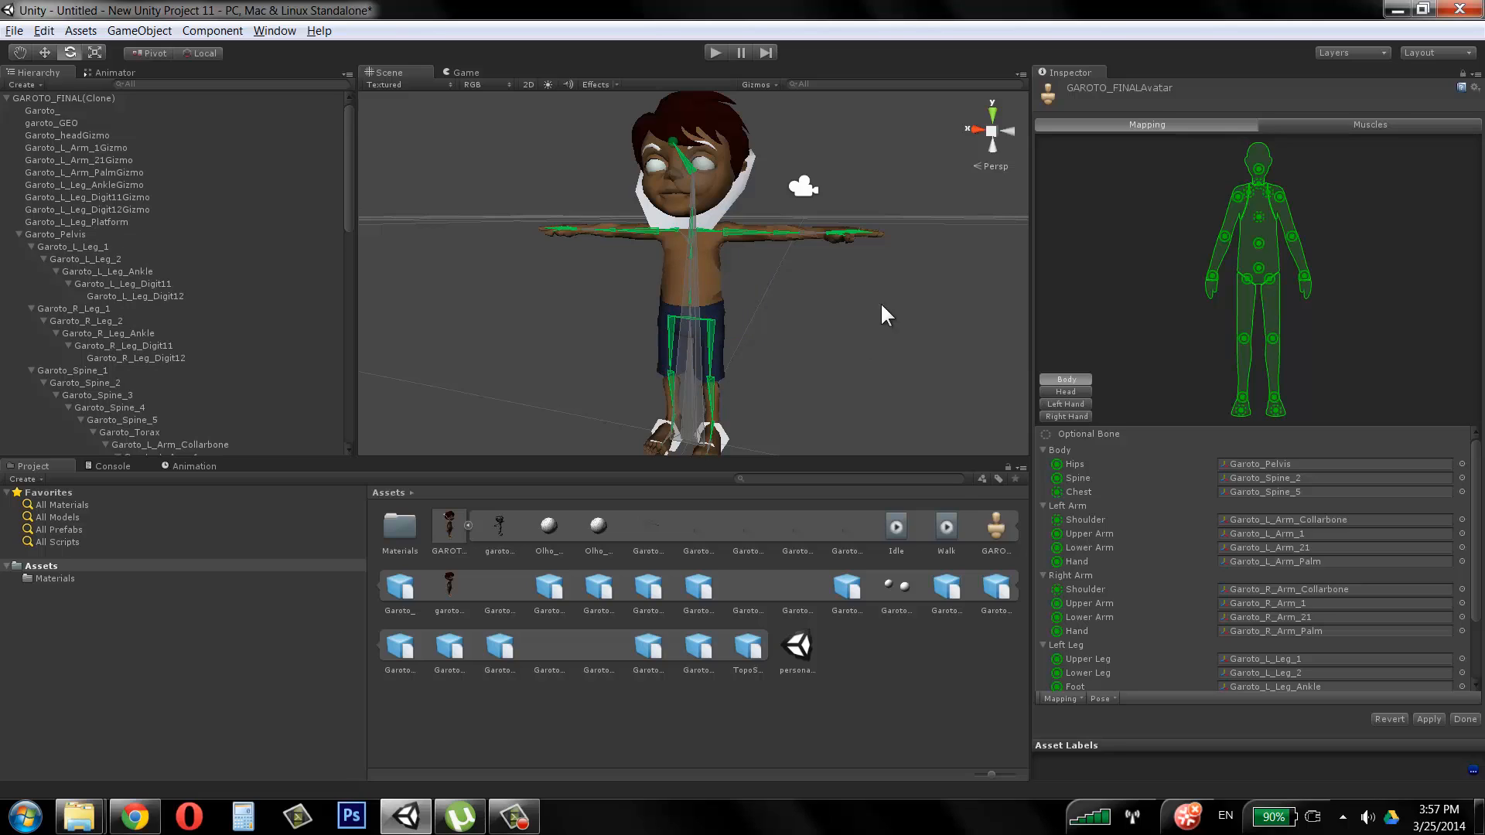
left_click(1466, 720)
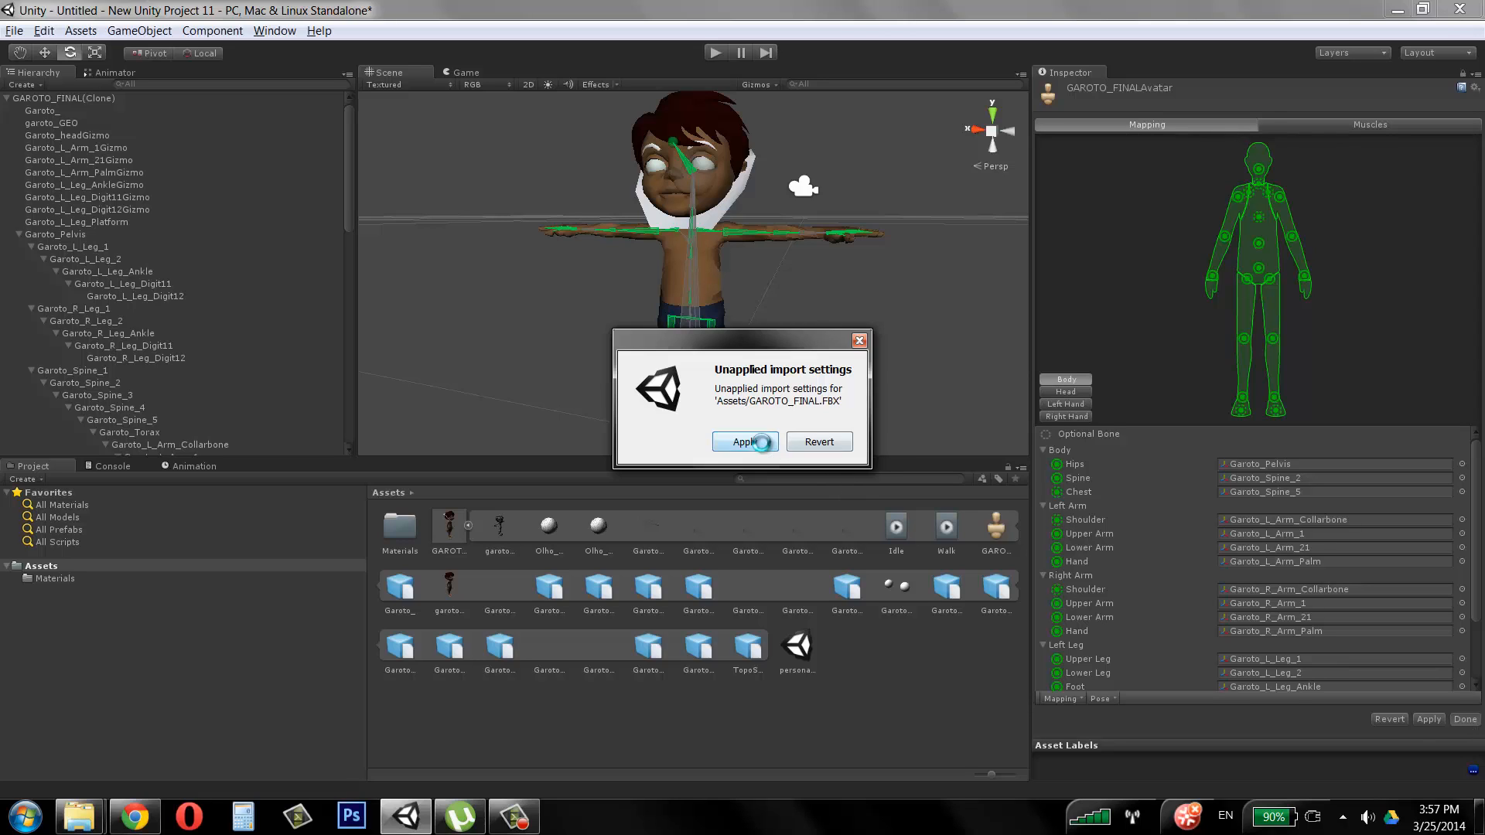
left_click(761, 442)
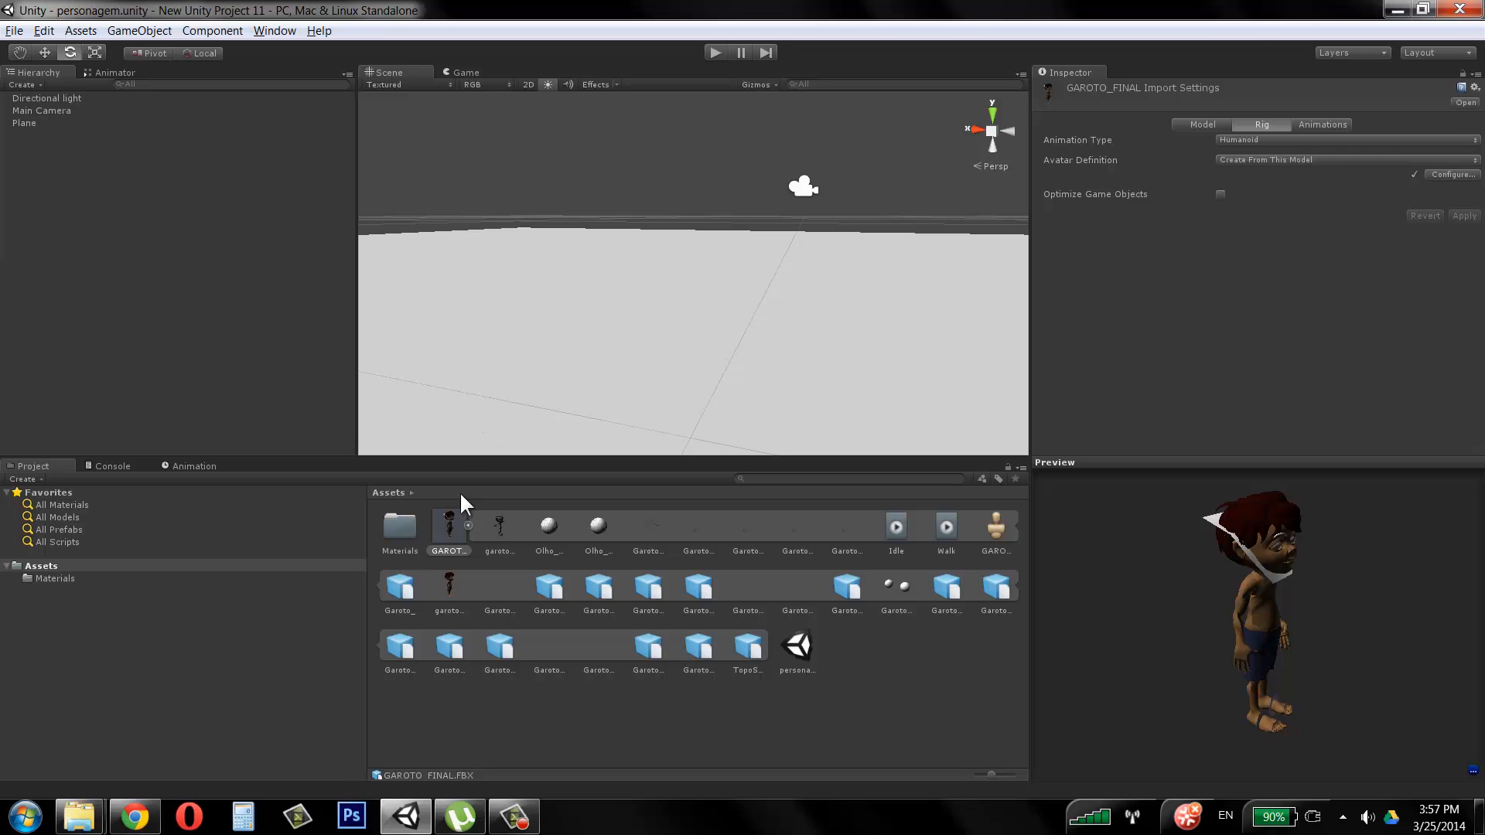
Step: Collapse the GAROTO_FINAL asset's sub-assets, add the model to the scene hierarchy, and briefly run the scene in play mode
left_click(467, 525)
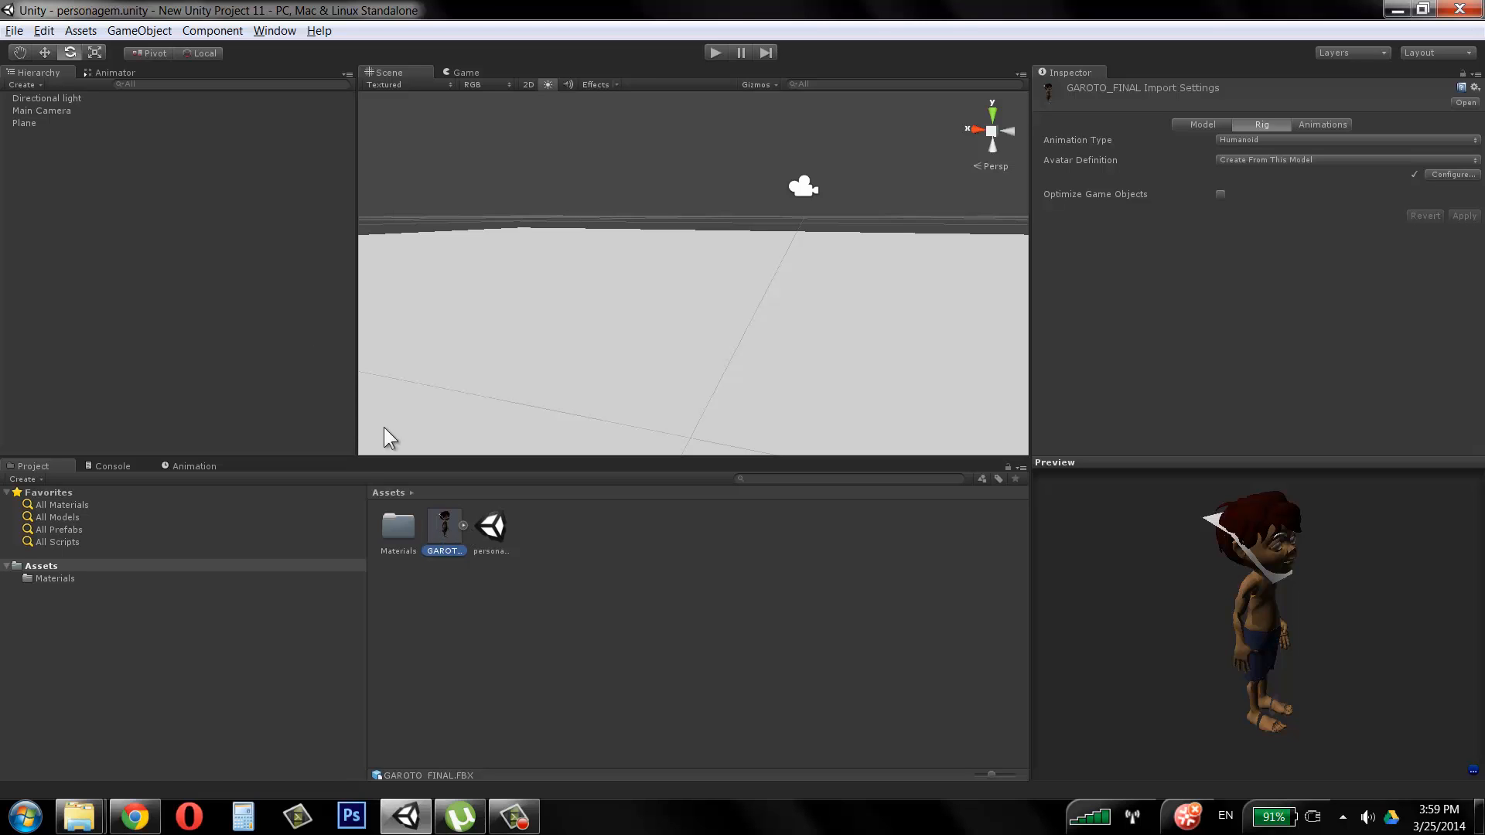
left_click_drag(444, 522, 152, 240)
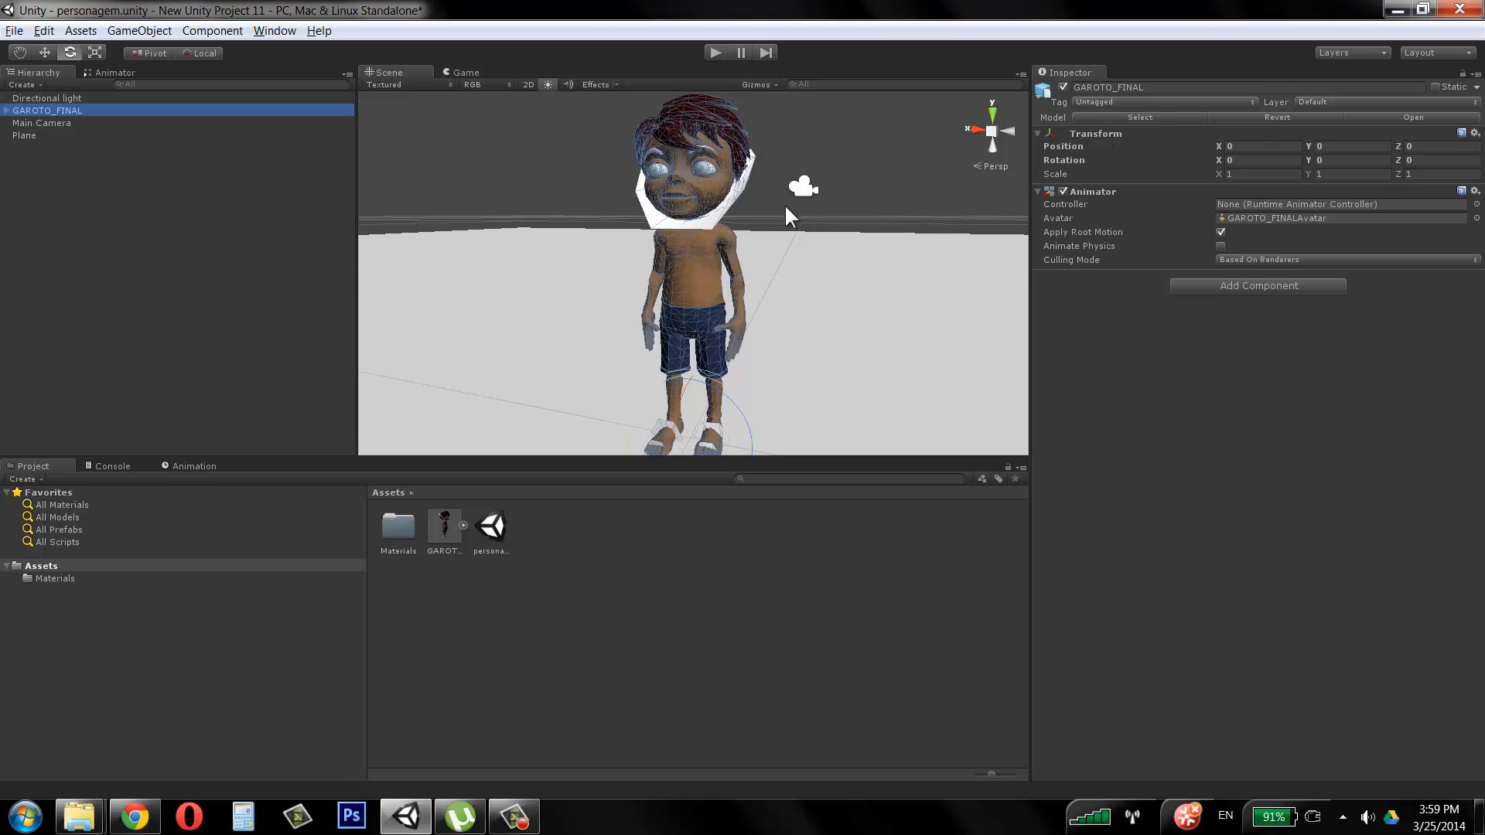
left_click_drag(790, 206, 826, 206, "alt")
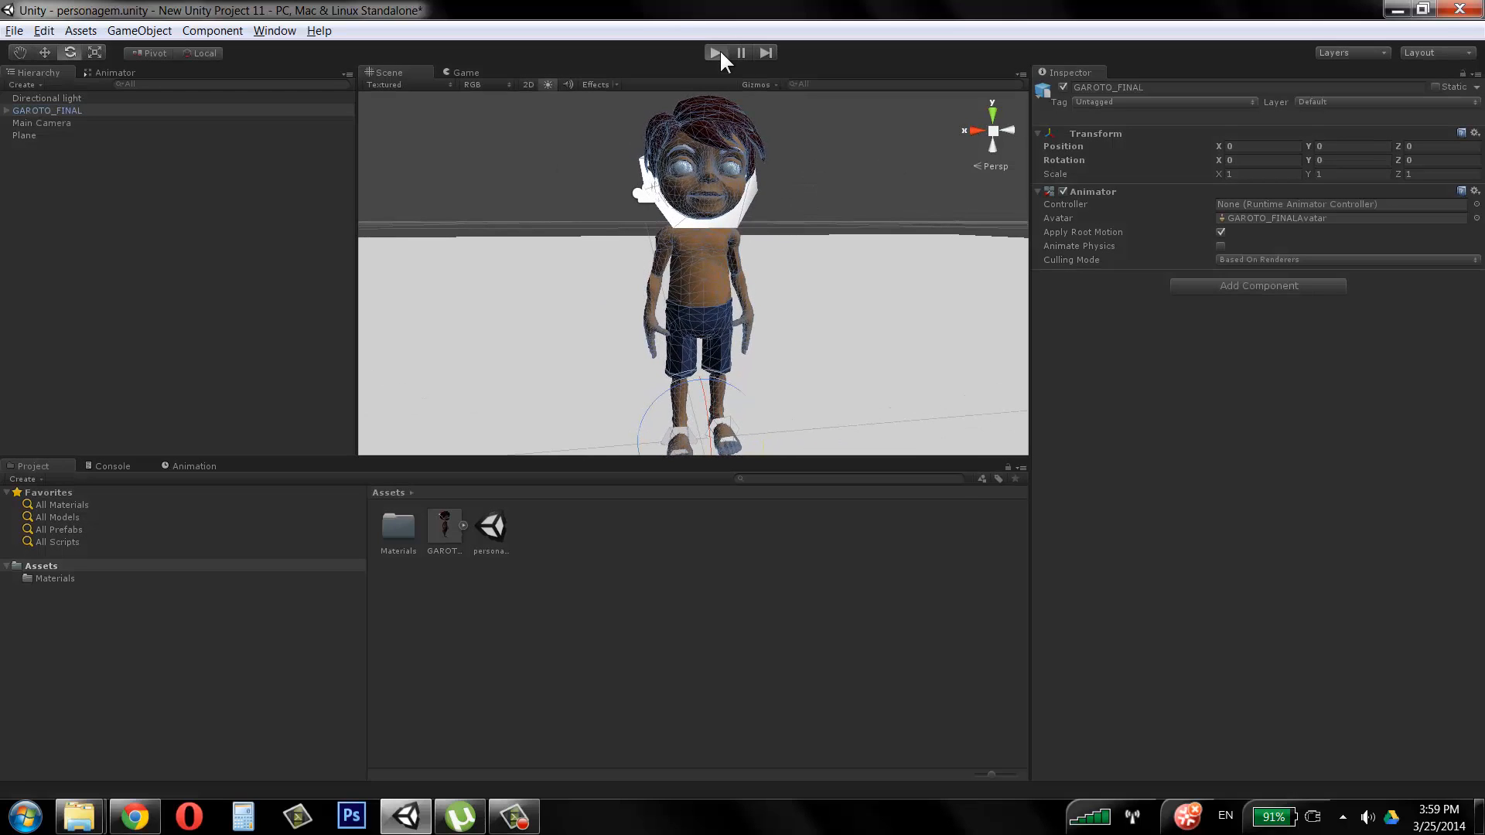
left_click(715, 52)
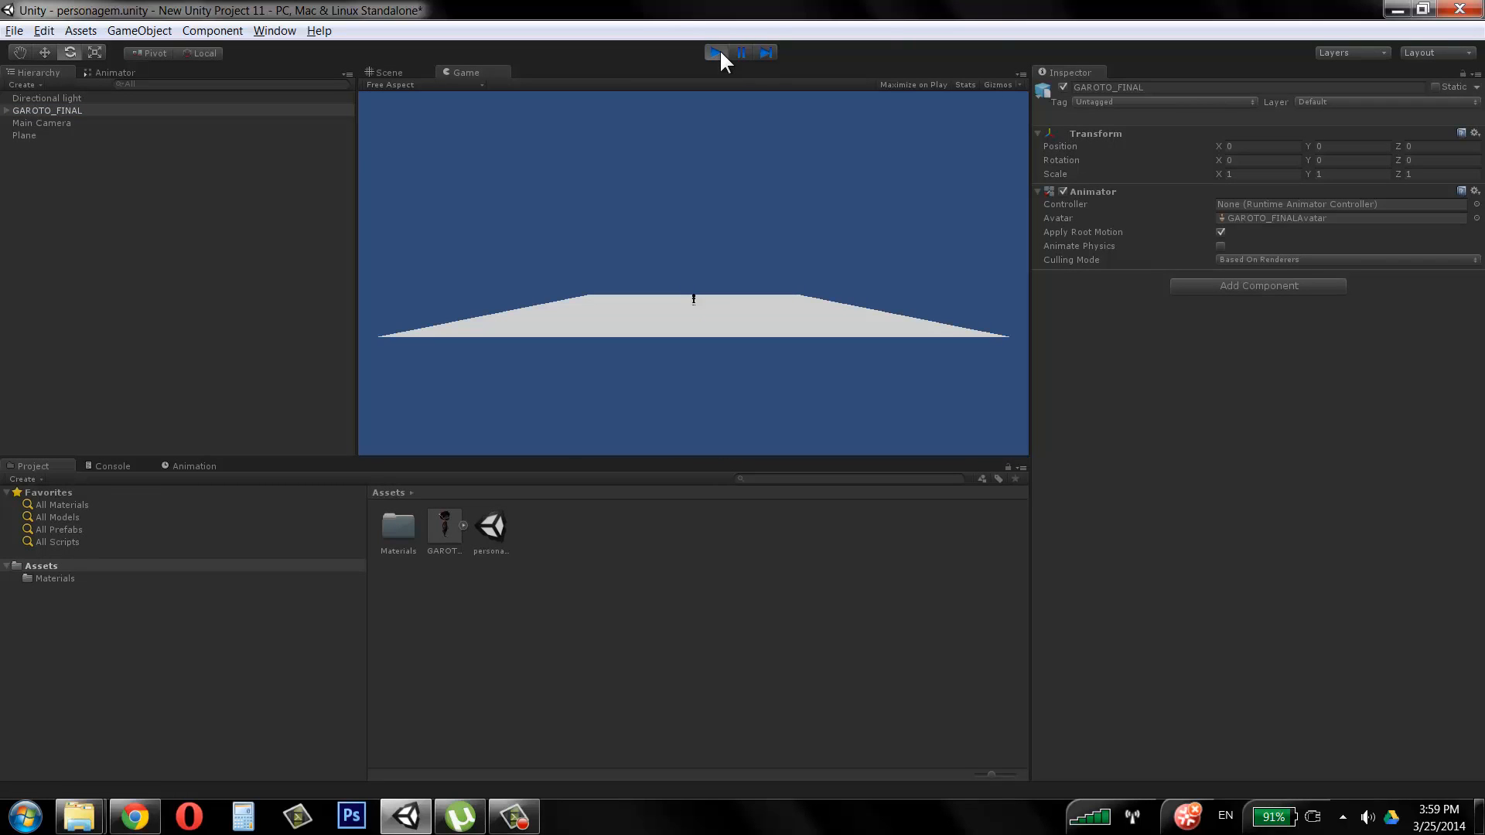
left_click(716, 52)
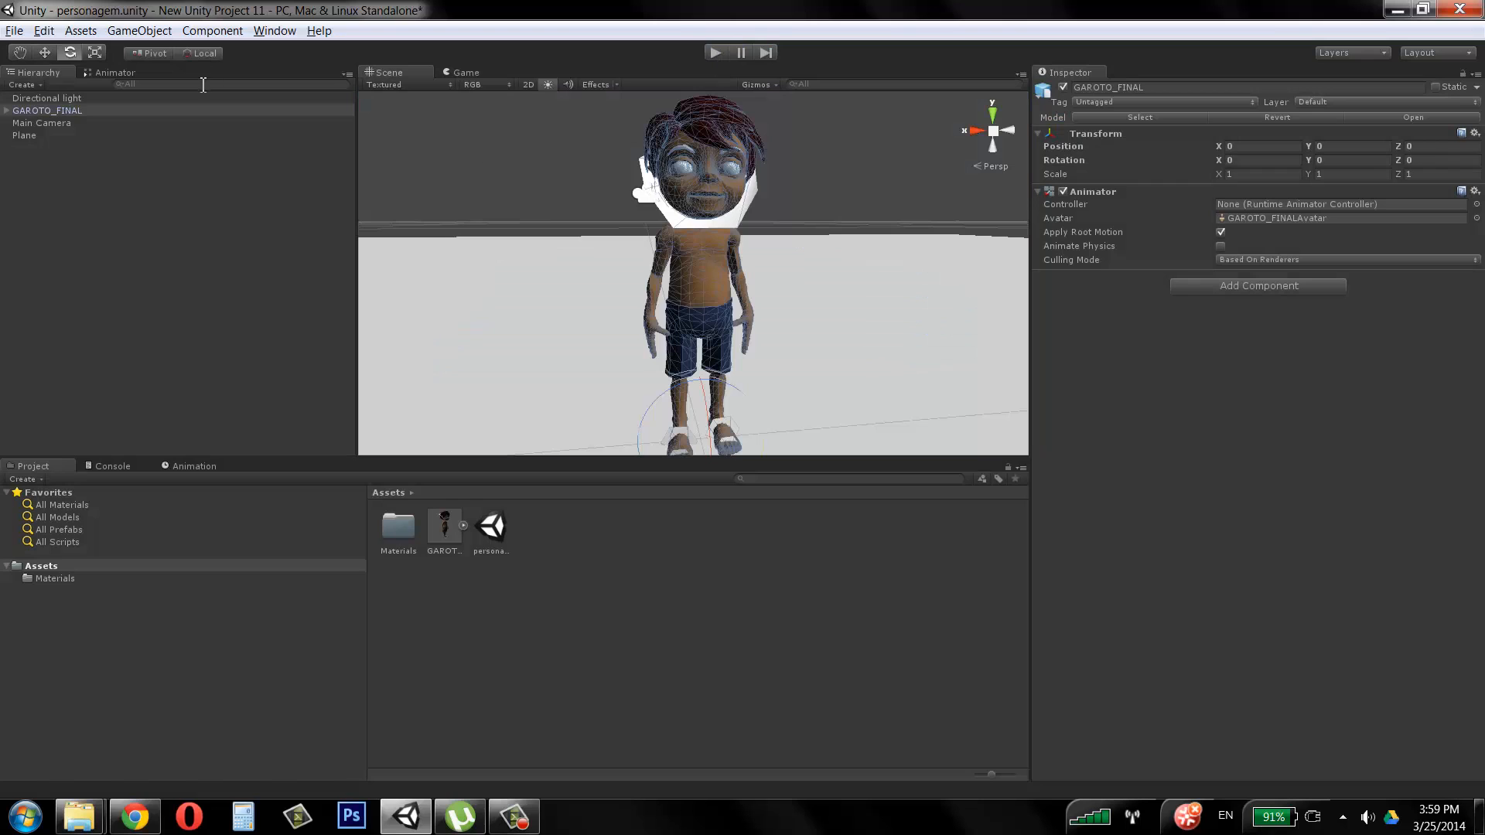
Step: Move the Main Camera over the plane to the character, at about Y 0.29 and Z -0.26
left_click(54, 124)
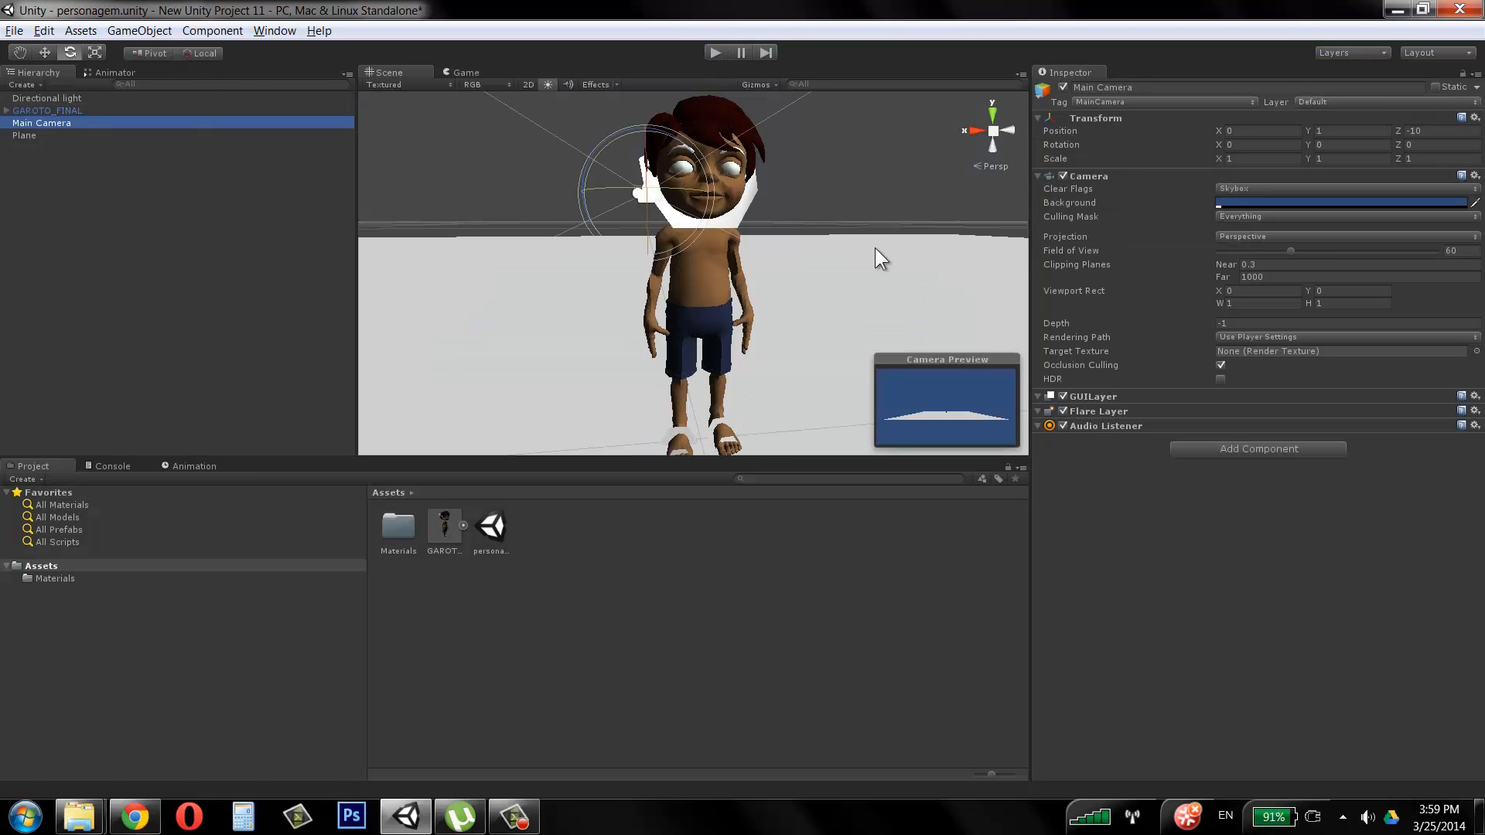
right_click_drag(877, 237, 778, 216, "alt")
left_click_drag(778, 217, 708, 271, "alt")
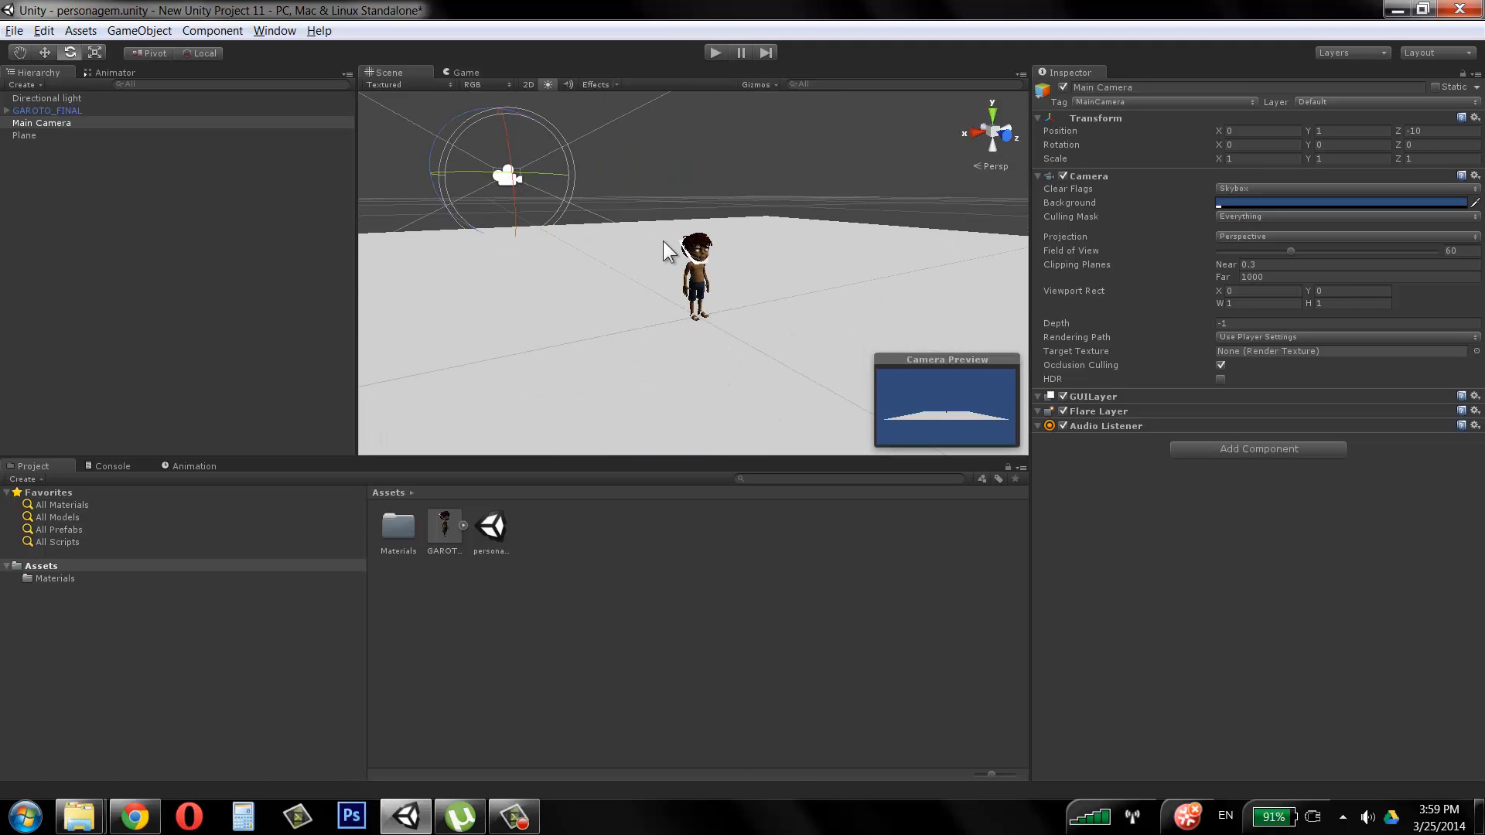
key("w")
left_click_drag(629, 201, 655, 235, "alt")
right_click_drag(654, 235, 481, 217, "alt")
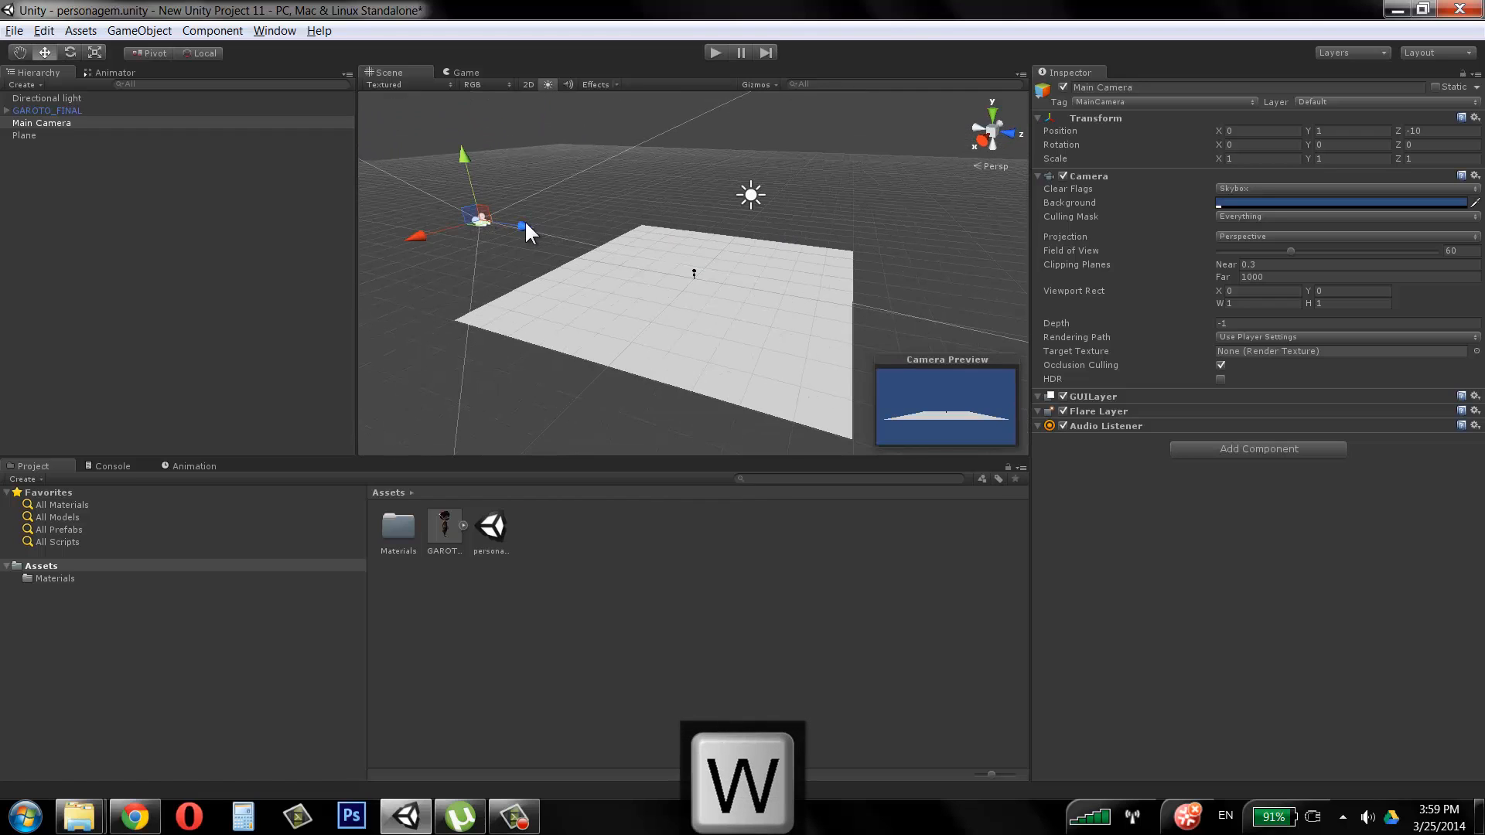
left_click_drag(524, 224, 688, 207)
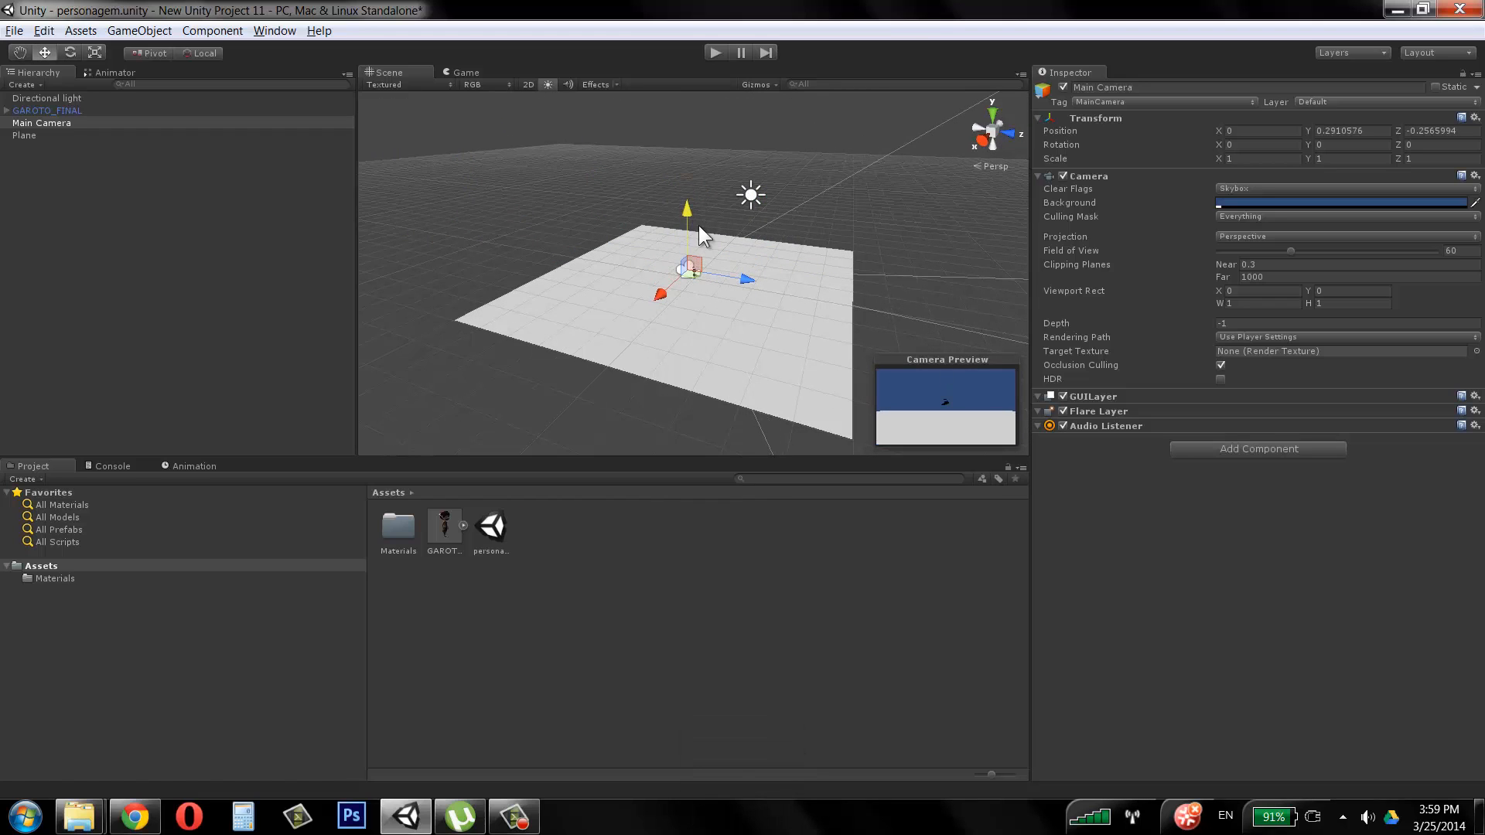
Step: Turn the Main Camera around to about -178° on Y and place it in front of the character at about Z 0.92
key("e")
left_click_drag(689, 299, 807, 252)
key("q")
key("w")
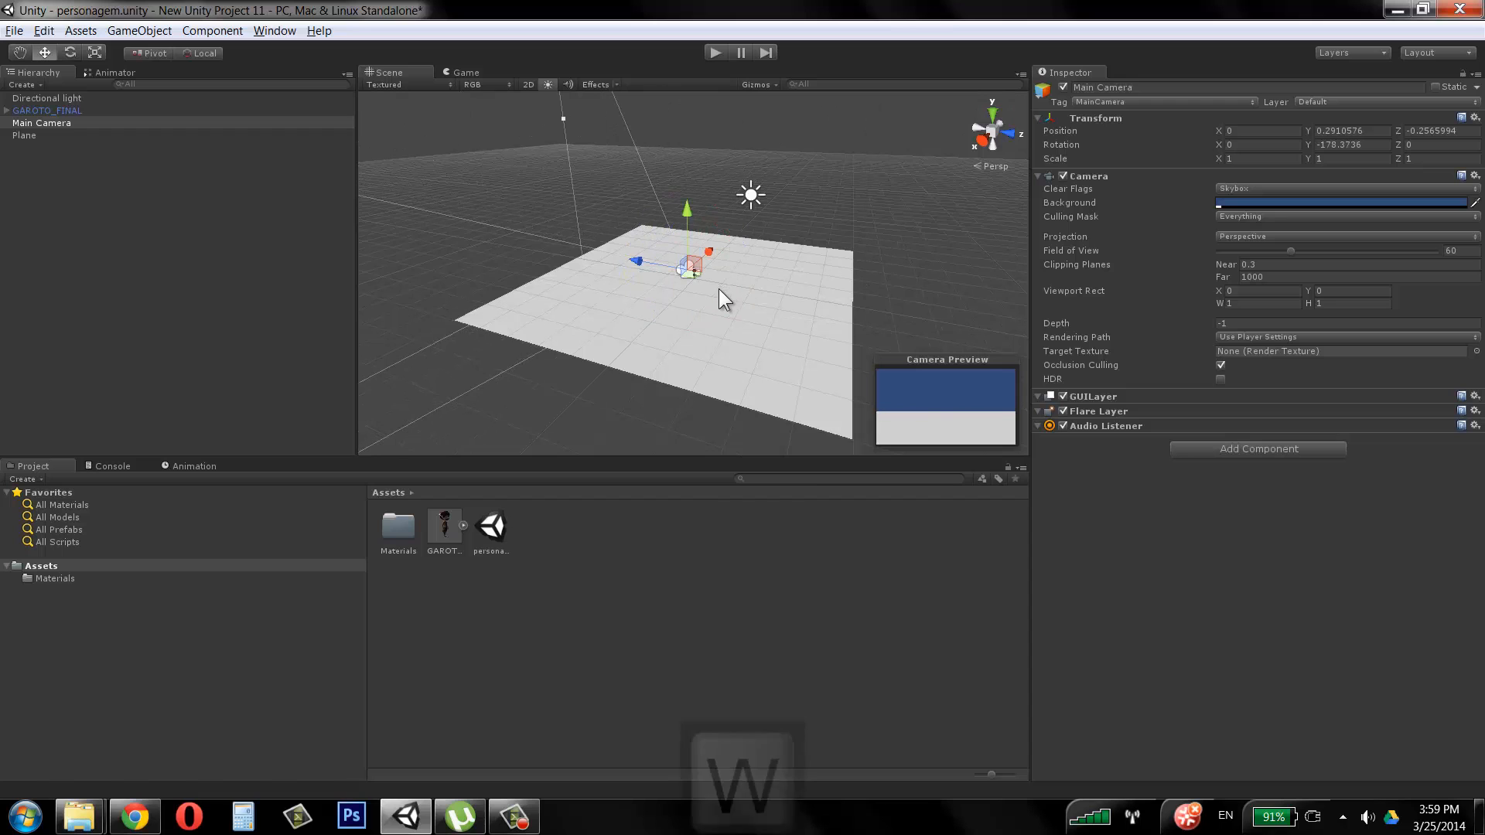
left_click_drag(646, 263, 825, 222)
Step: Lower the Directional light's intensity to 0.36
scroll(825, 222, "up", 5)
left_click(776, 162)
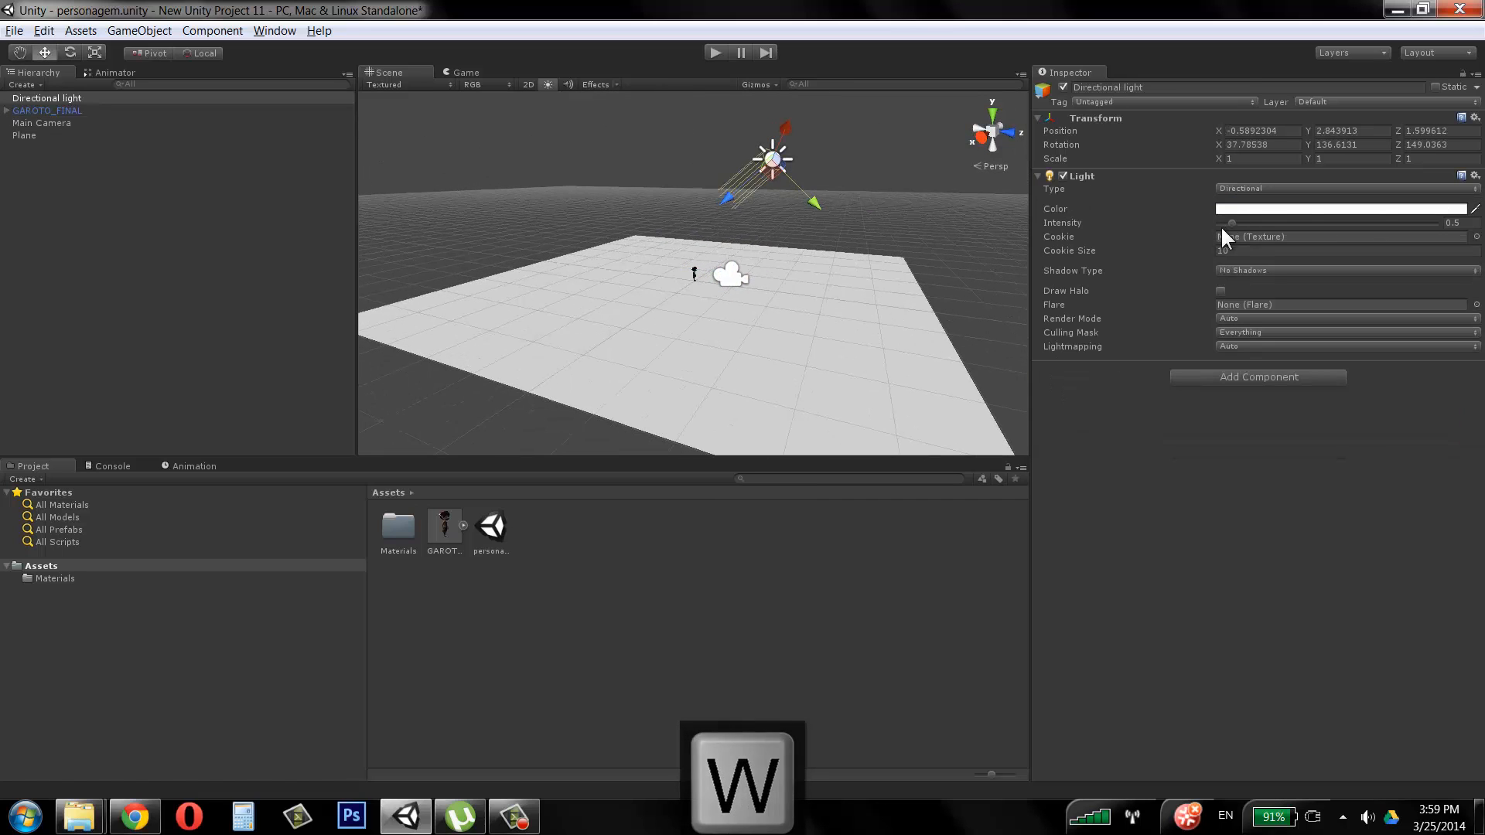
left_click_drag(1228, 222, 1225, 222)
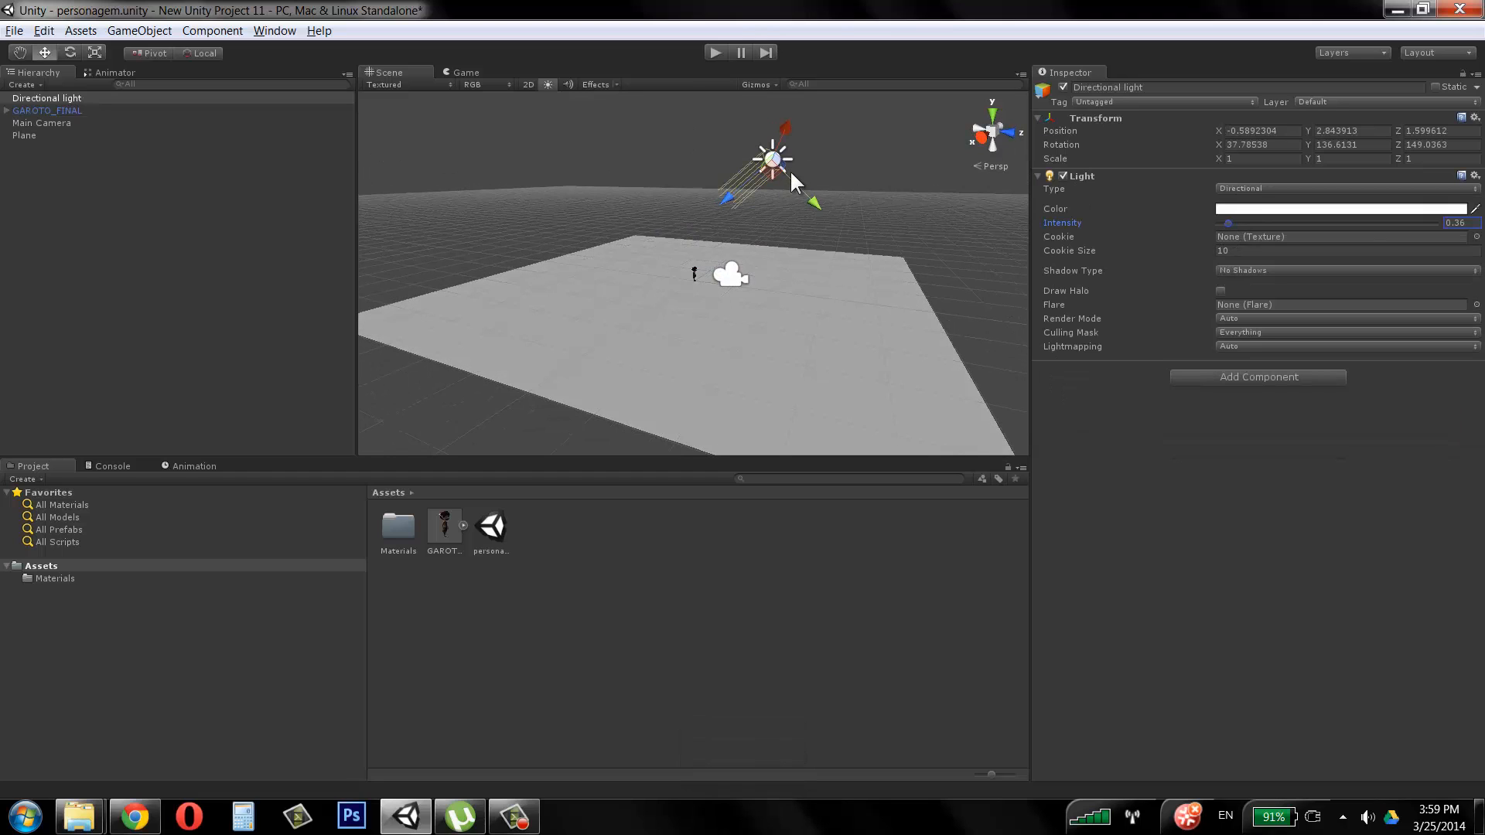
Step: Select the Main Camera and check how it frames the character by running and stopping the scene
left_click(733, 276)
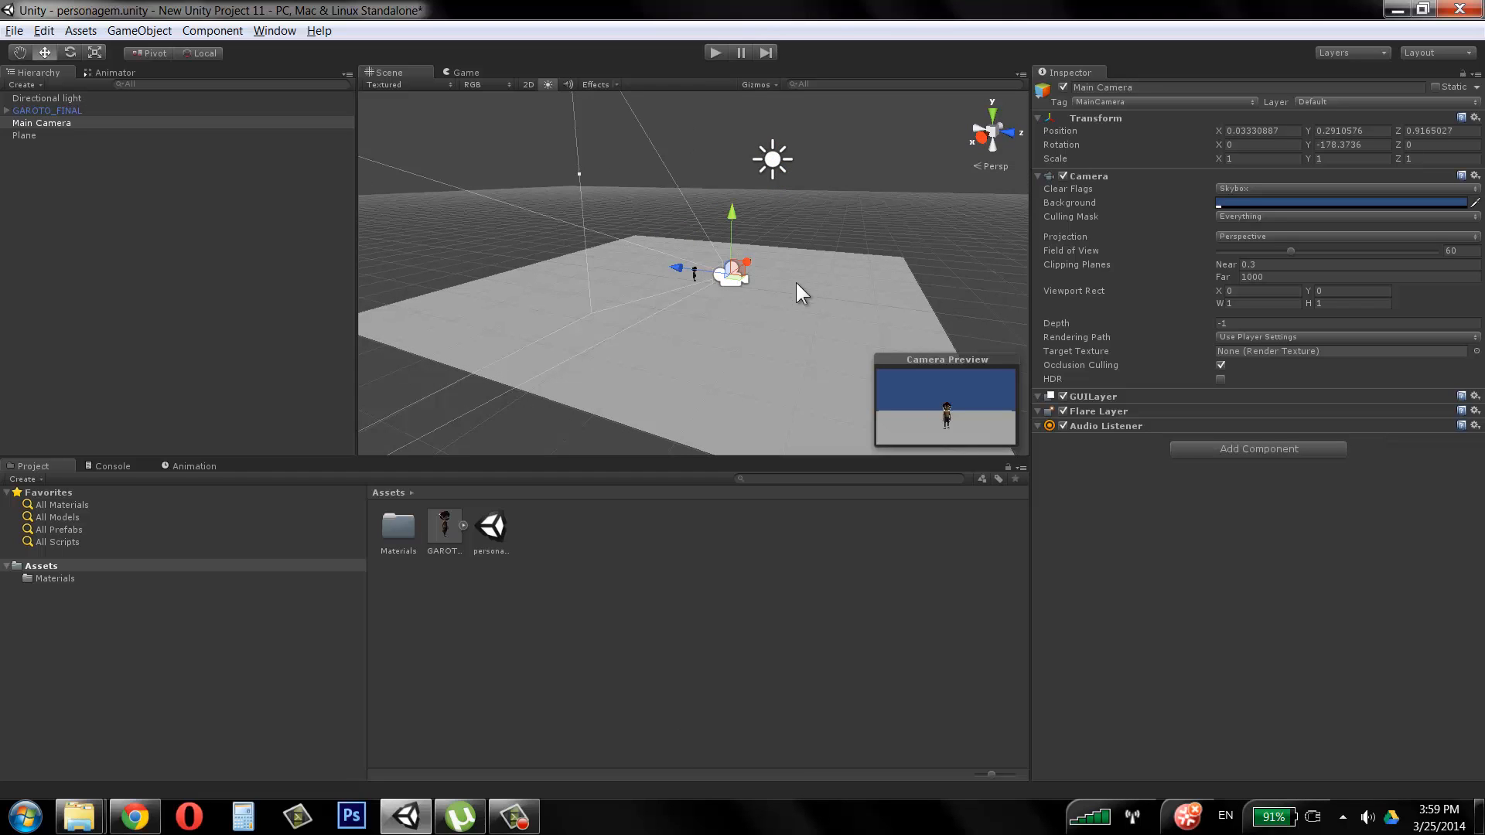
left_click(713, 52)
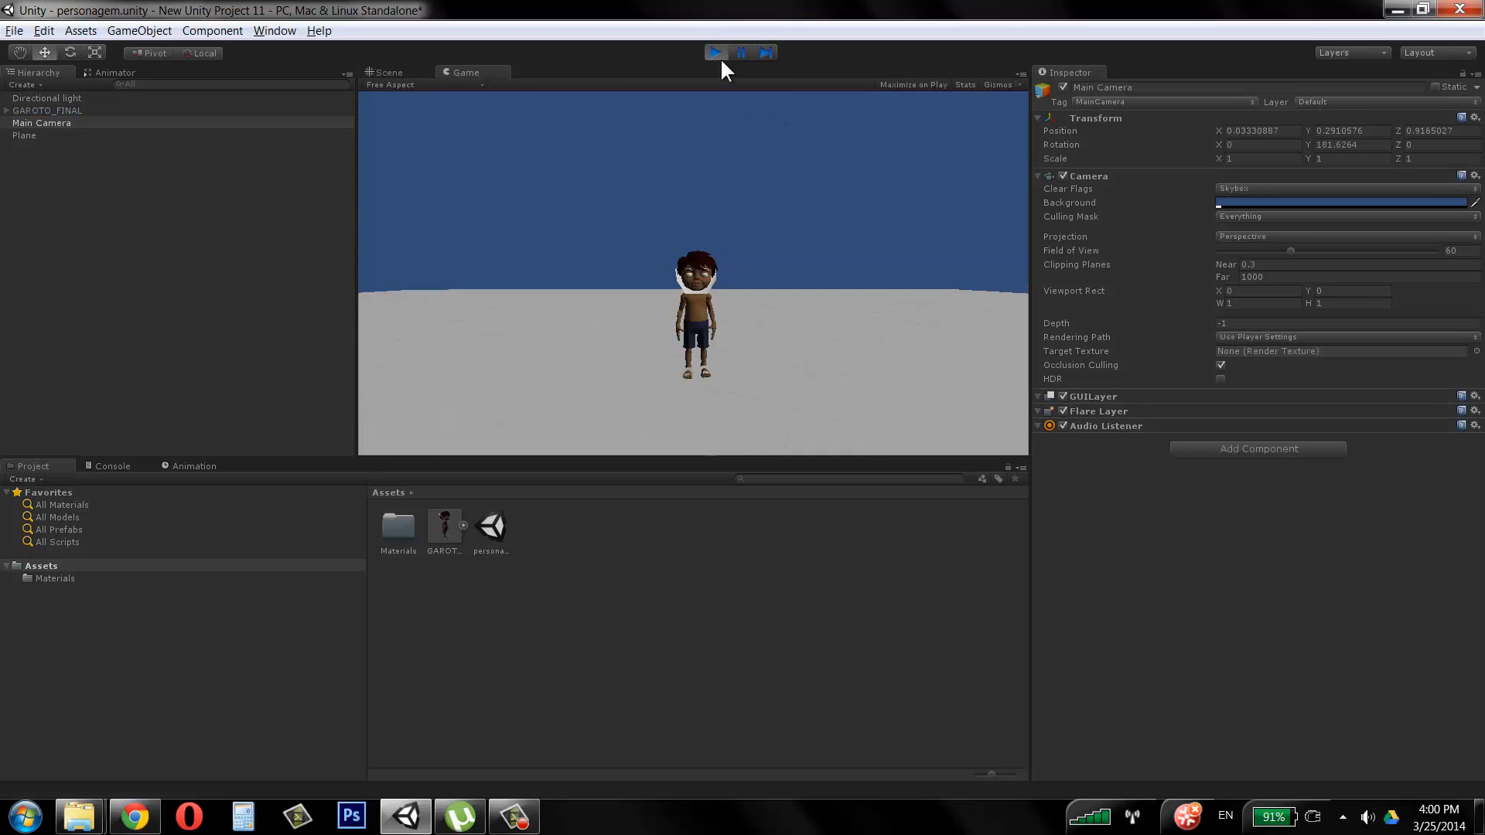
left_click(718, 54)
Step: Move the Main Camera to about X 0.28, Y 0.18, Z 0.53, turn it to about 221.6° on Y, and test the view in play mode
scroll(654, 281, "up", 7)
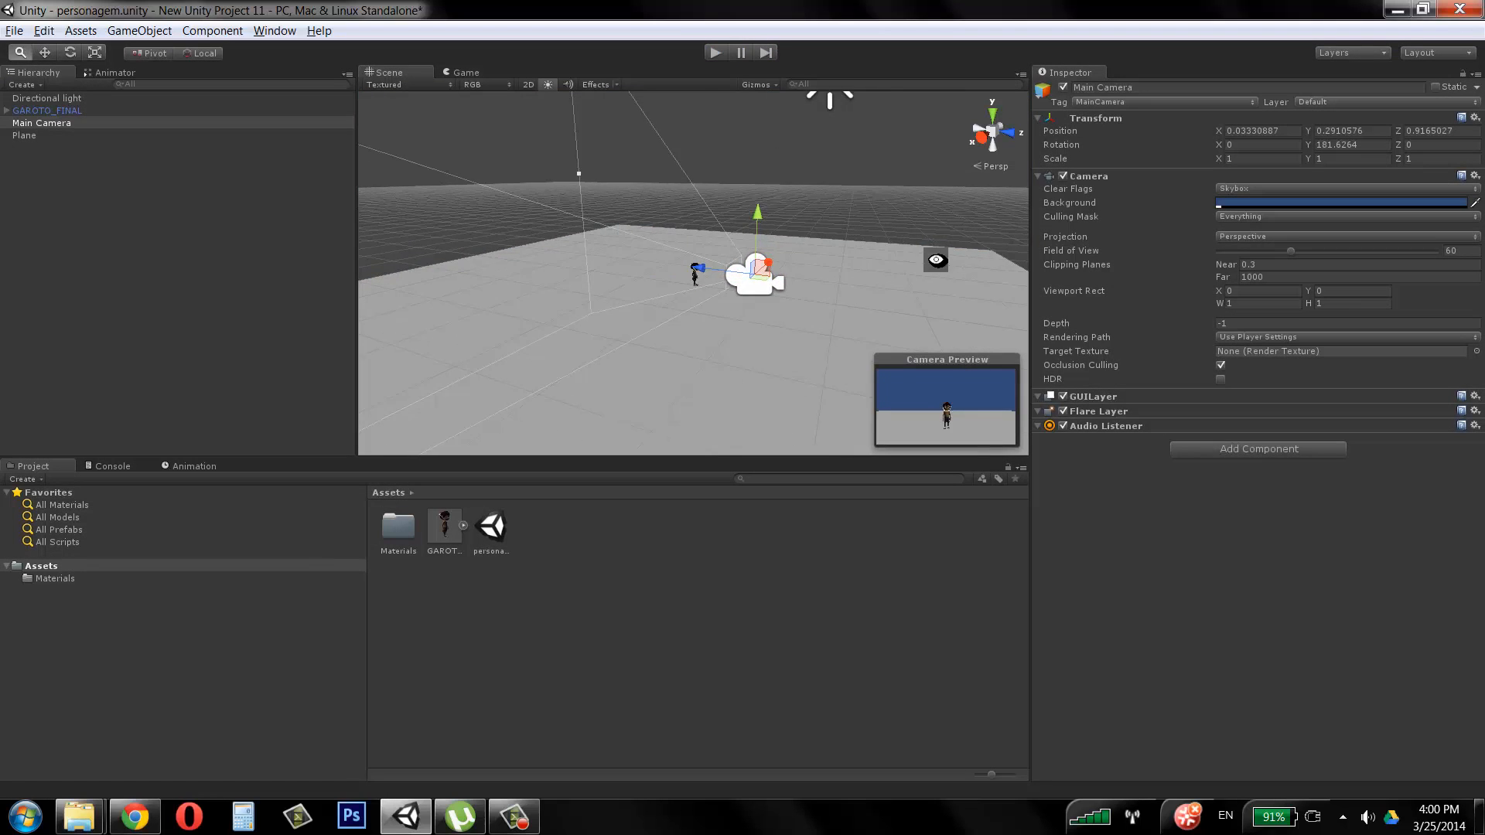
left_click_drag(740, 274, 684, 270)
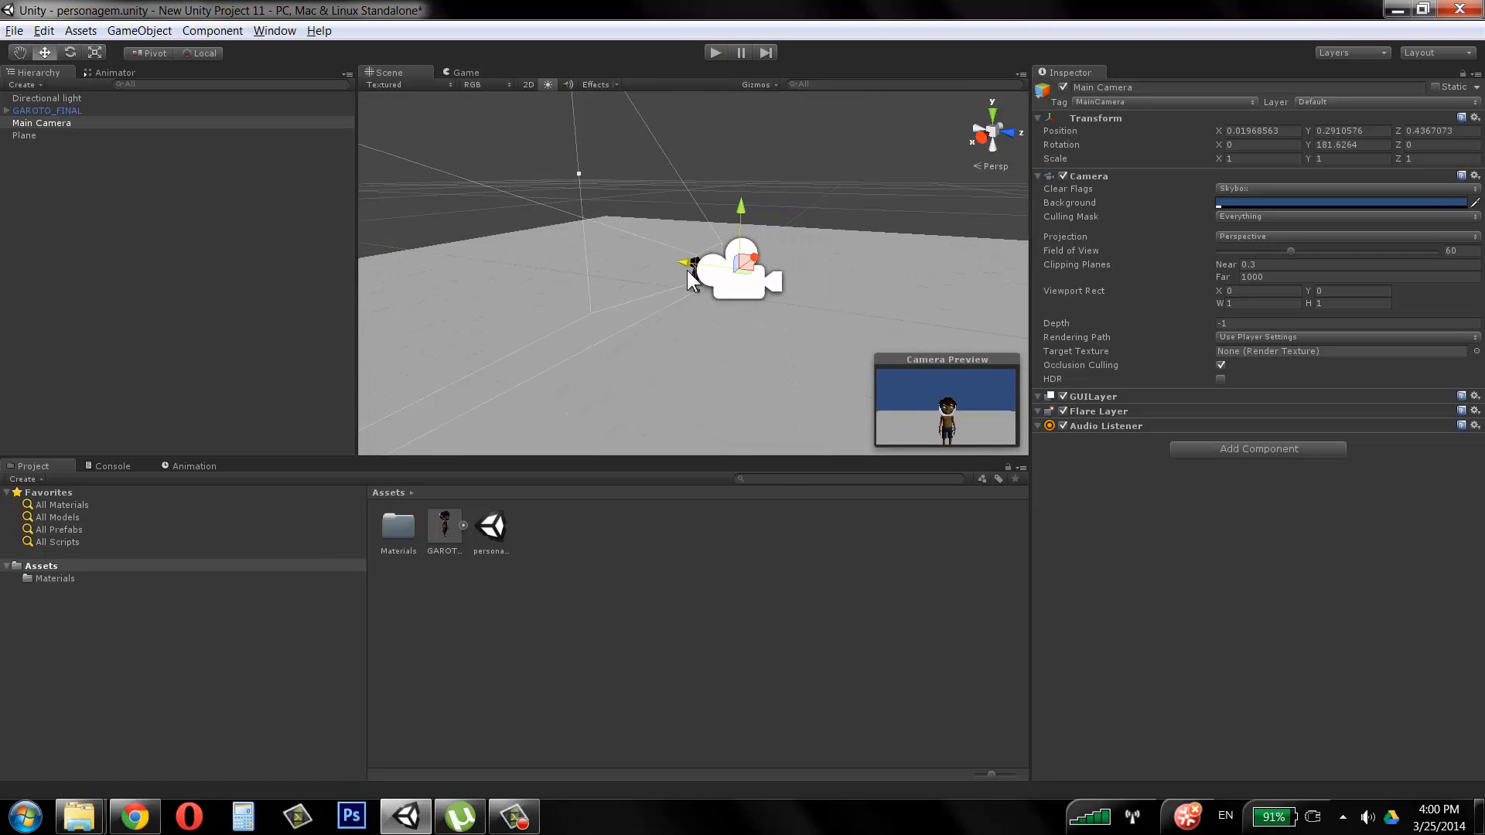
left_click_drag(741, 213, 744, 217)
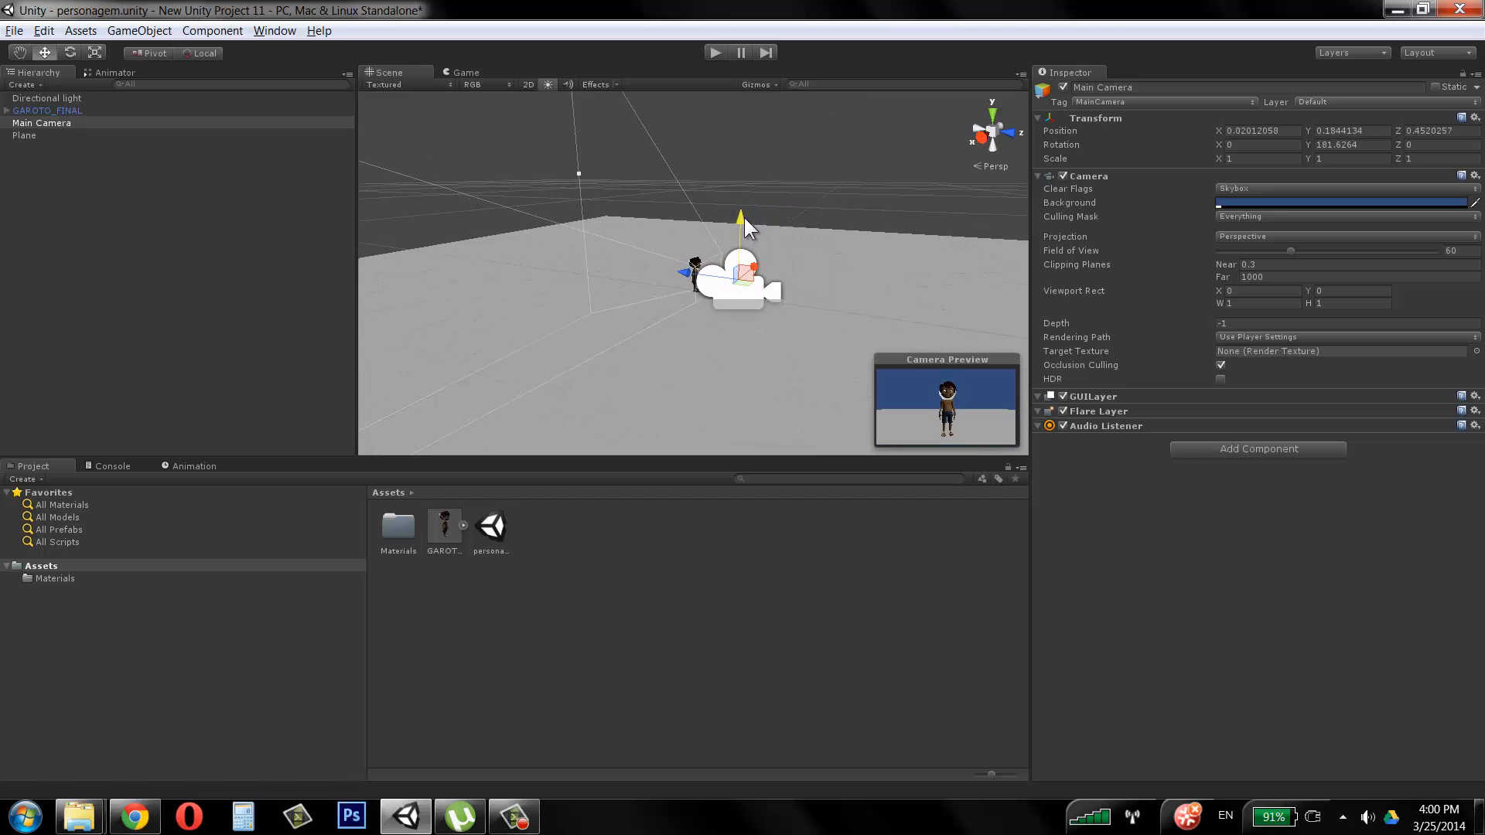
key("e")
left_click_drag(768, 294, 773, 264)
key("w")
left_click(724, 54)
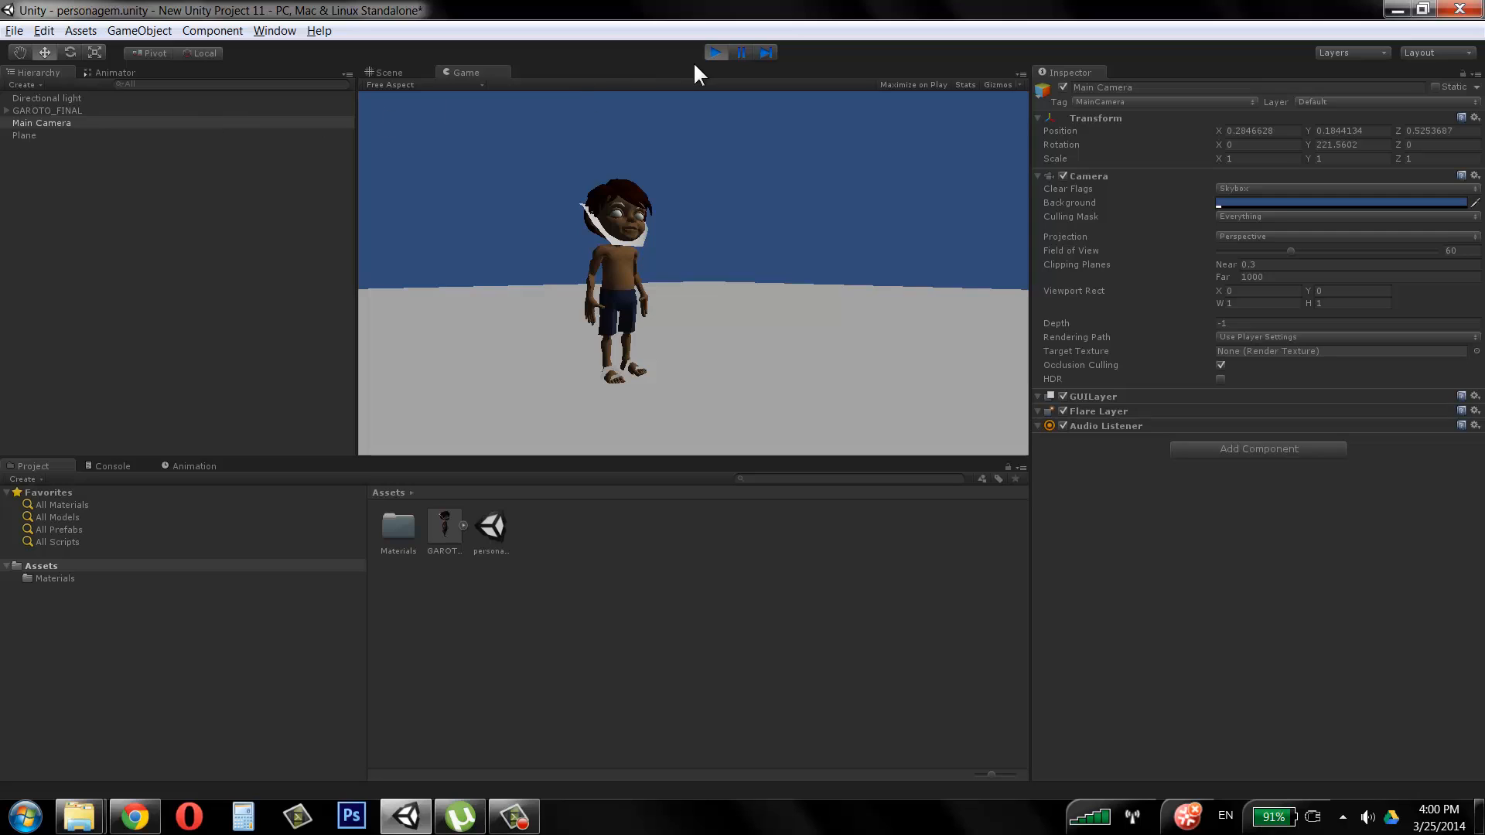
left_click(708, 53)
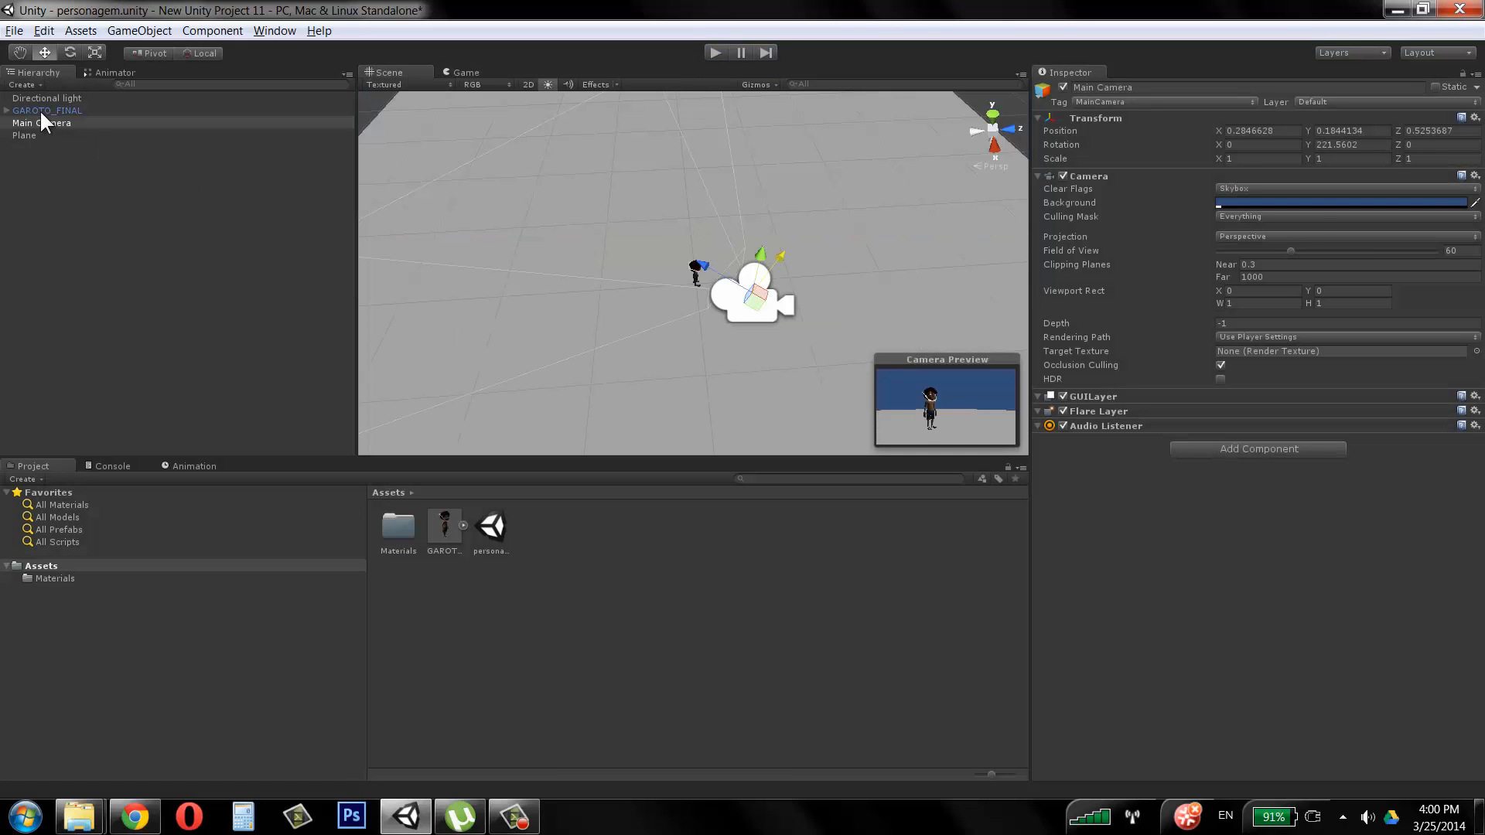
Step: Delete all Gizmo and Leg_Platform objects under GAROTO_FINAL, keeping Garoto_, garoto_GEO, Garoto_Pelvis and TopoSurface001
left_click(40, 111)
left_click(6, 110)
left_click(76, 146)
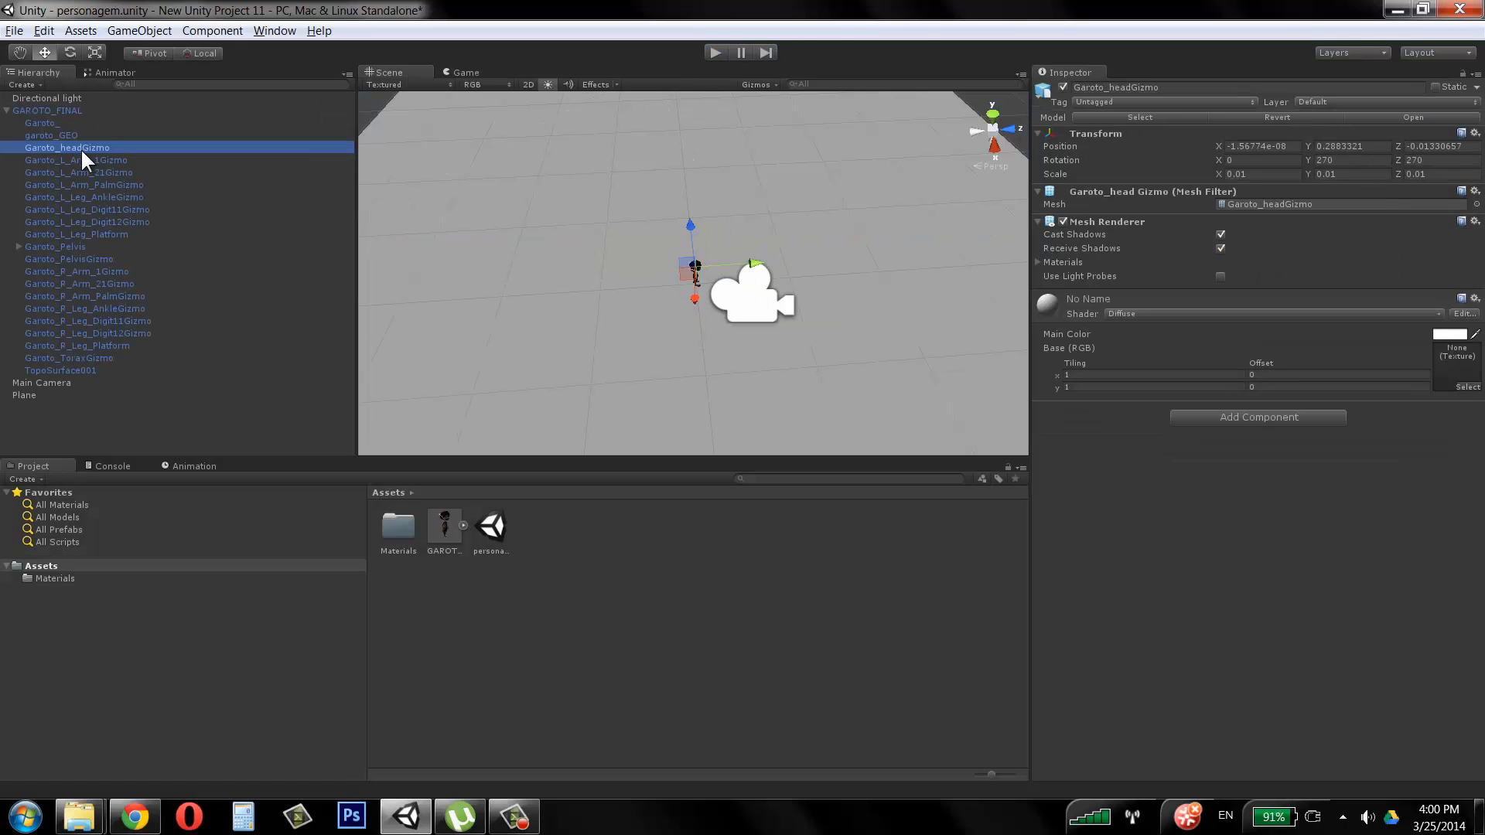
left_click_drag(82, 153, 113, 235)
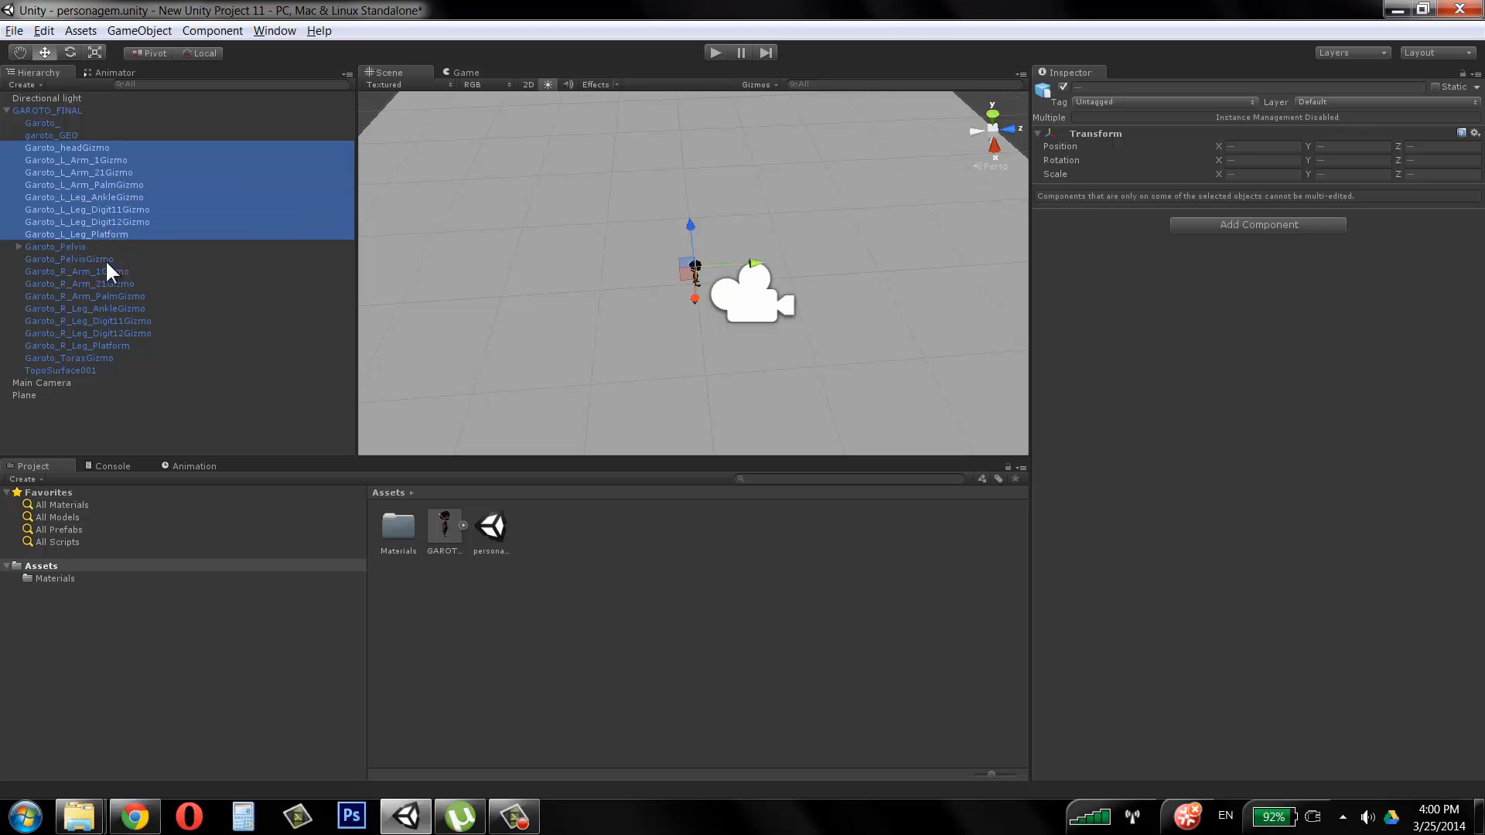
left_click(105, 258, "ctrl")
left_click(109, 271, "ctrl")
left_click(110, 284, "ctrl")
left_click(112, 296, "ctrl")
left_click(113, 308, "ctrl")
left_click(114, 321, "ctrl")
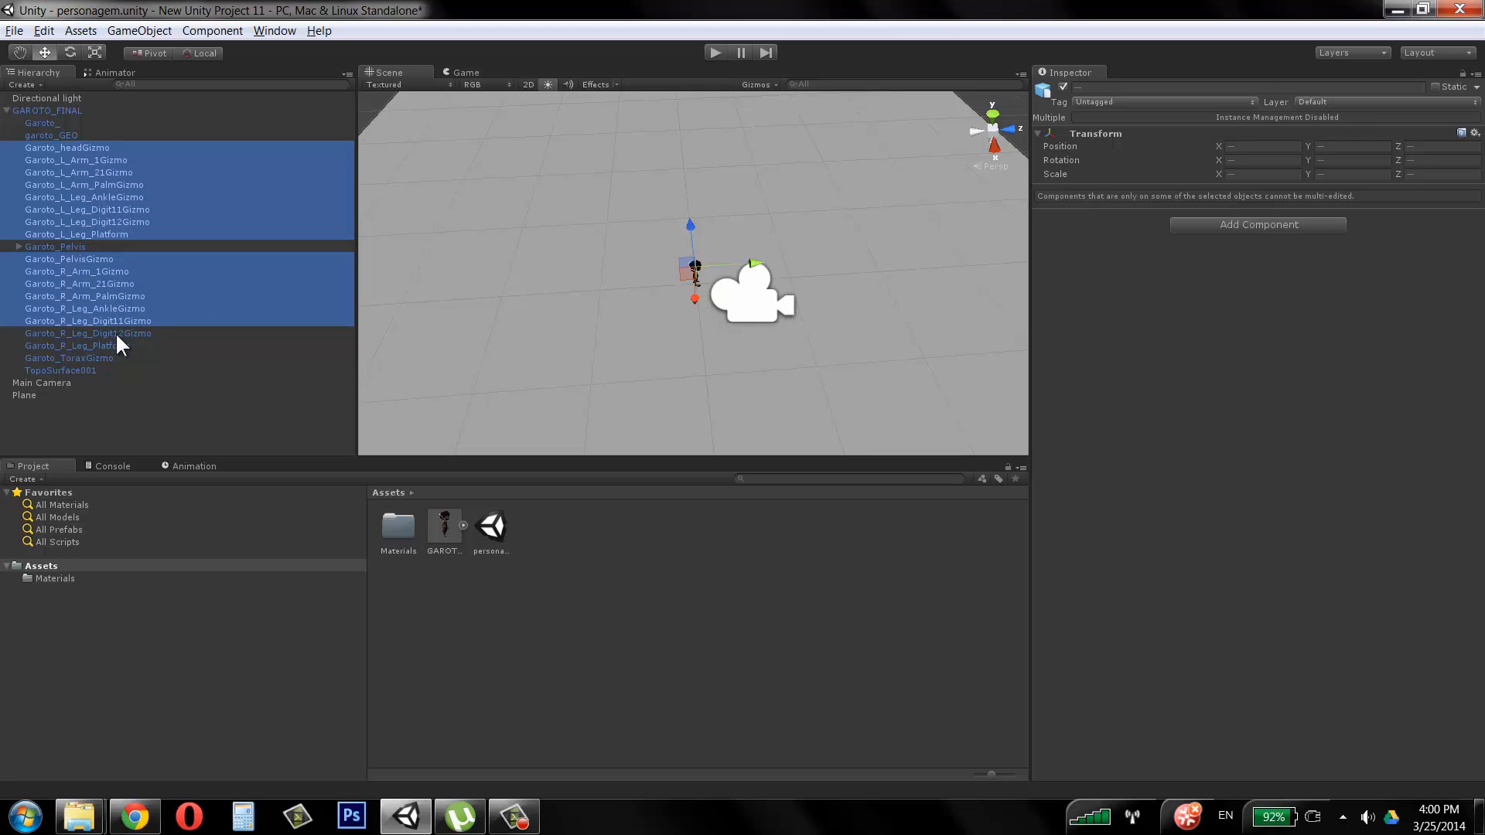
left_click(116, 333, "ctrl")
left_click(113, 346, "ctrl")
left_click(108, 358, "ctrl")
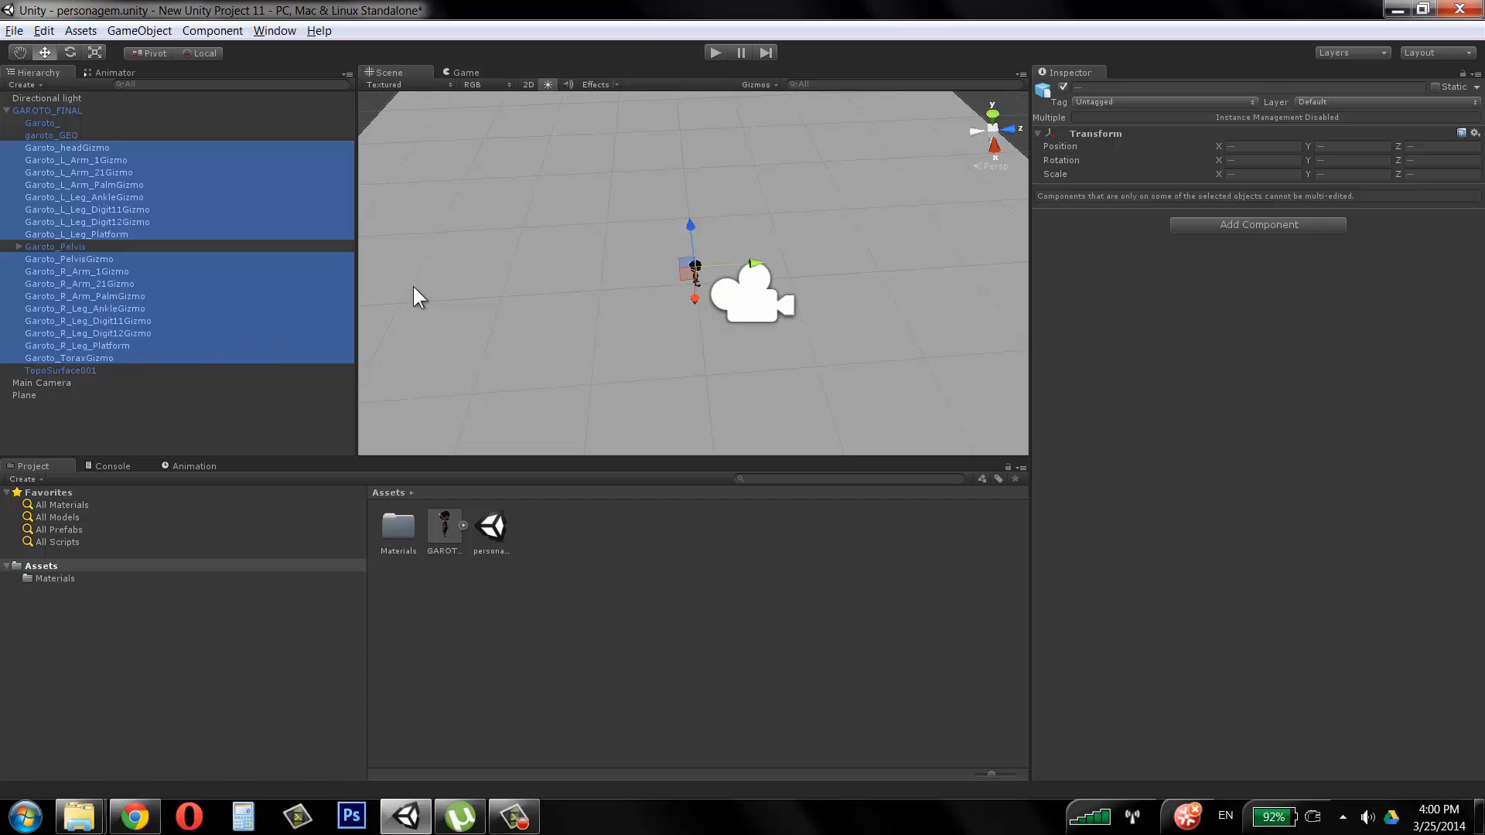
key("Delete")
Step: Select the Main Camera and run the scene briefly to check the character without its gizmos
left_click(754, 281)
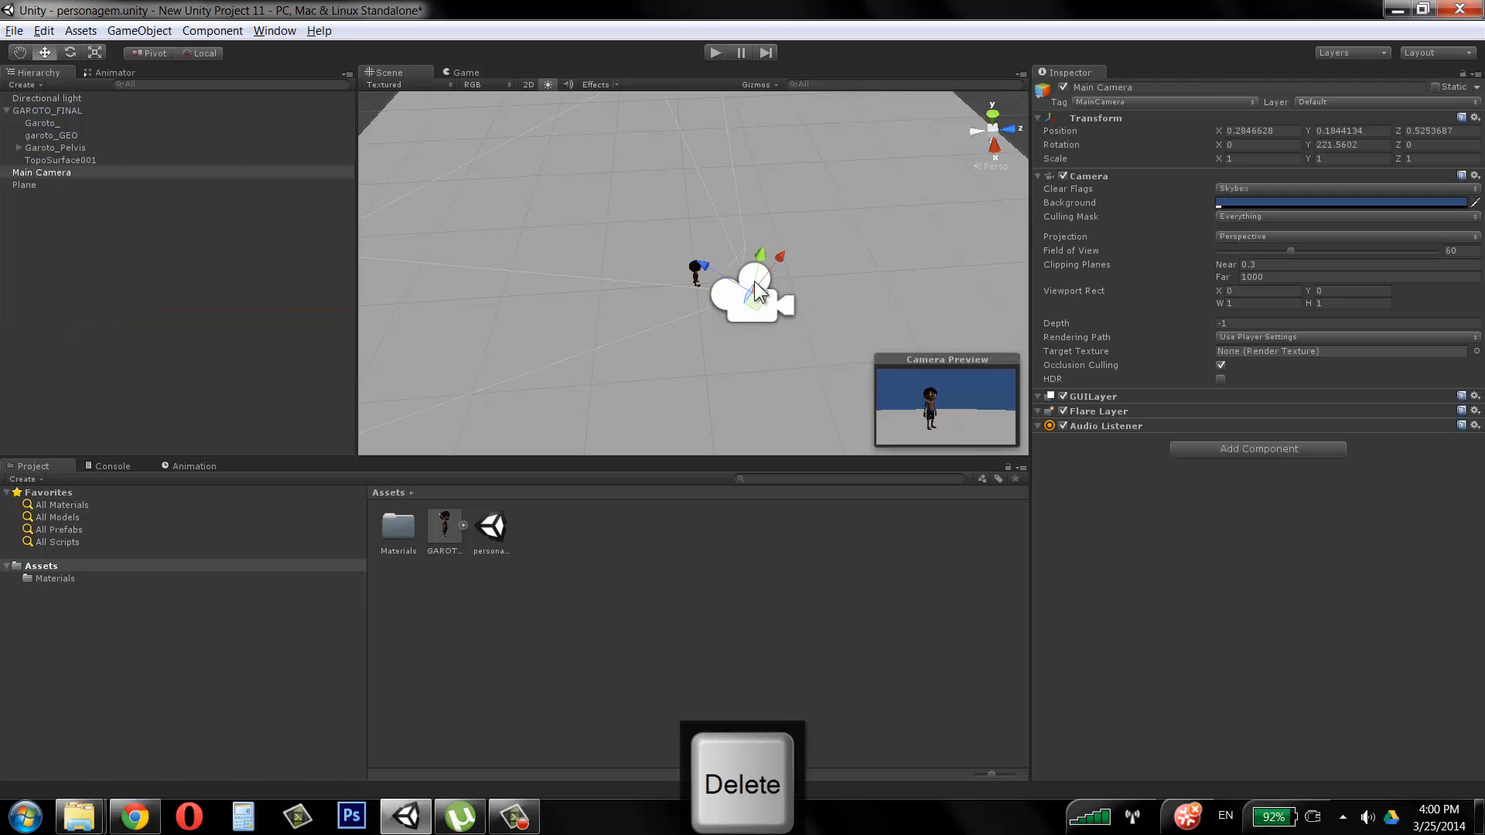
left_click(717, 52)
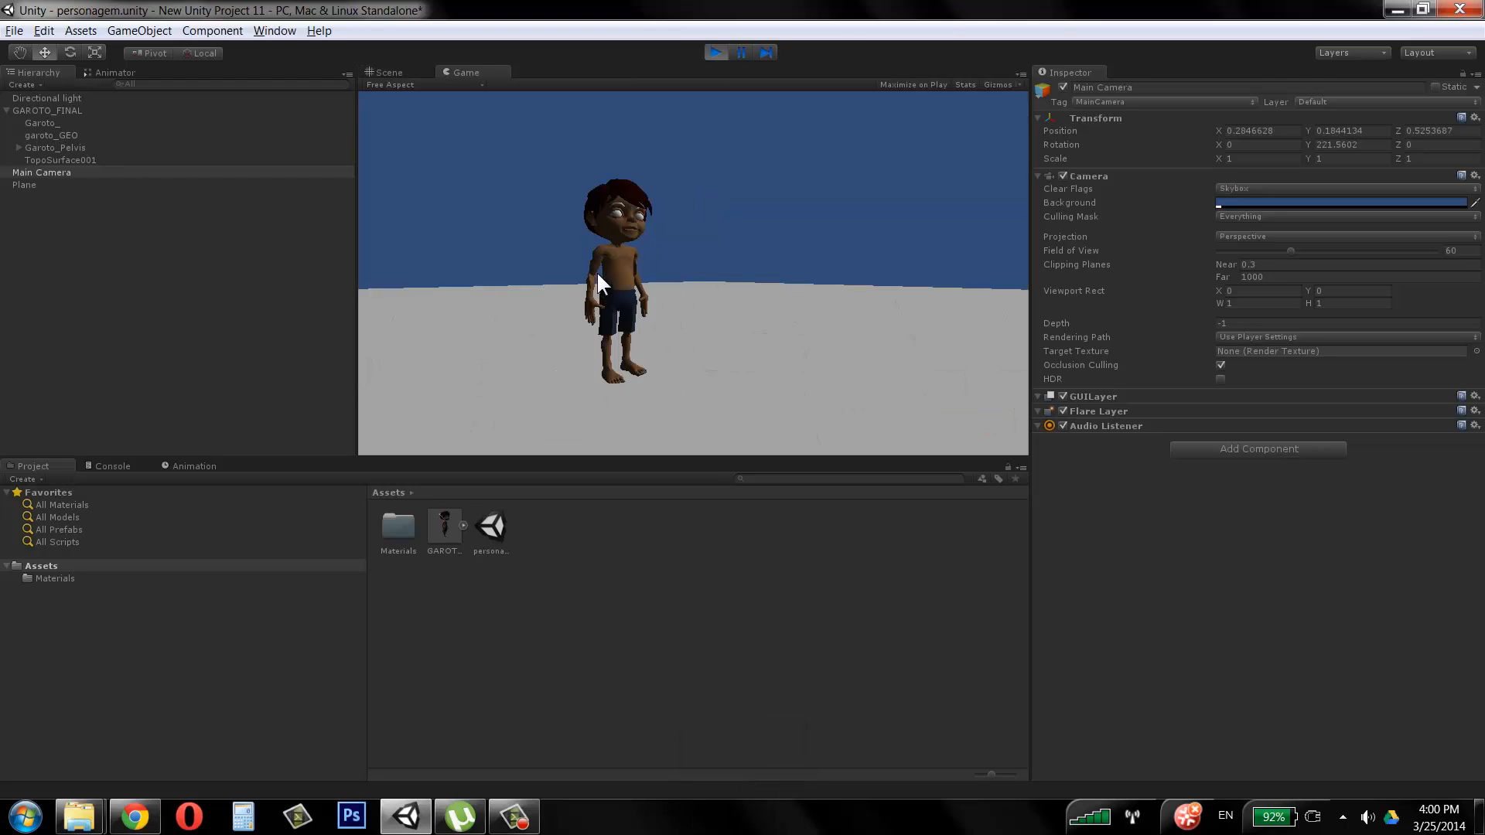
left_click(715, 52)
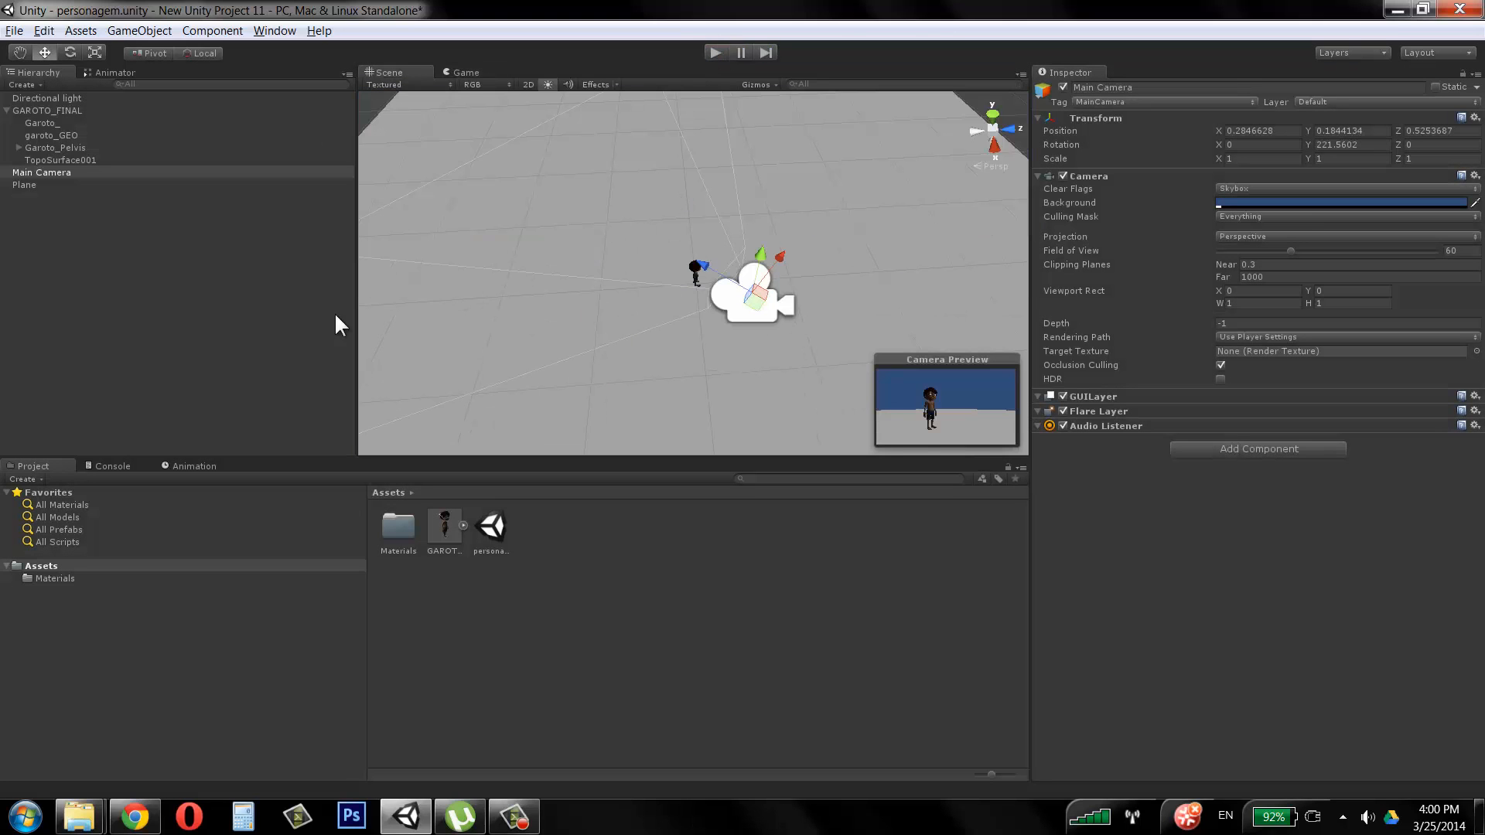
Step: Select GAROTO_FINAL, collapse its children, and use the Windows Magnifier at 200% for a closer look at the interface, returning to 100%
left_click(35, 110)
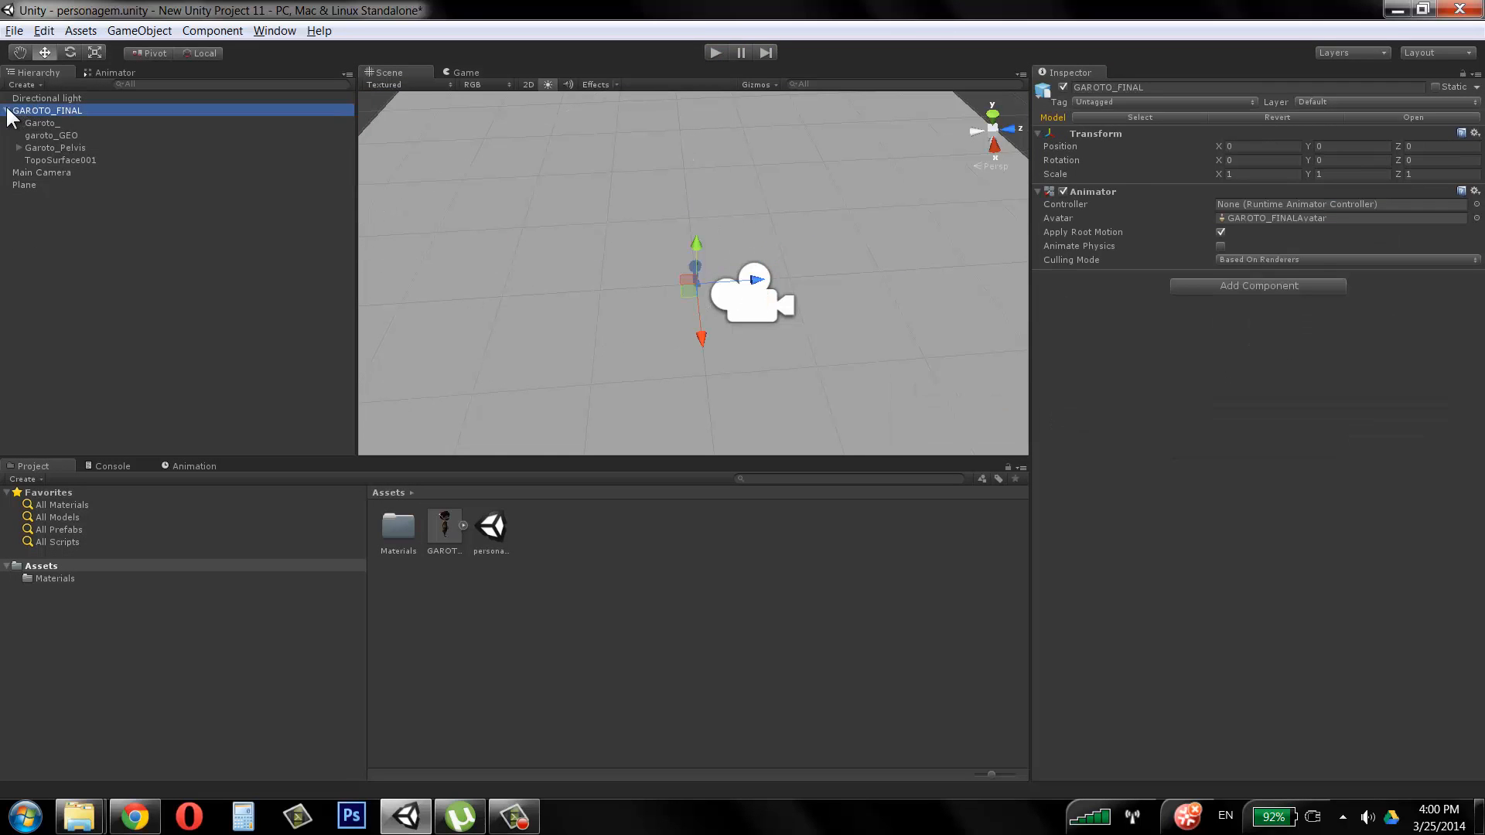
left_click(6, 111)
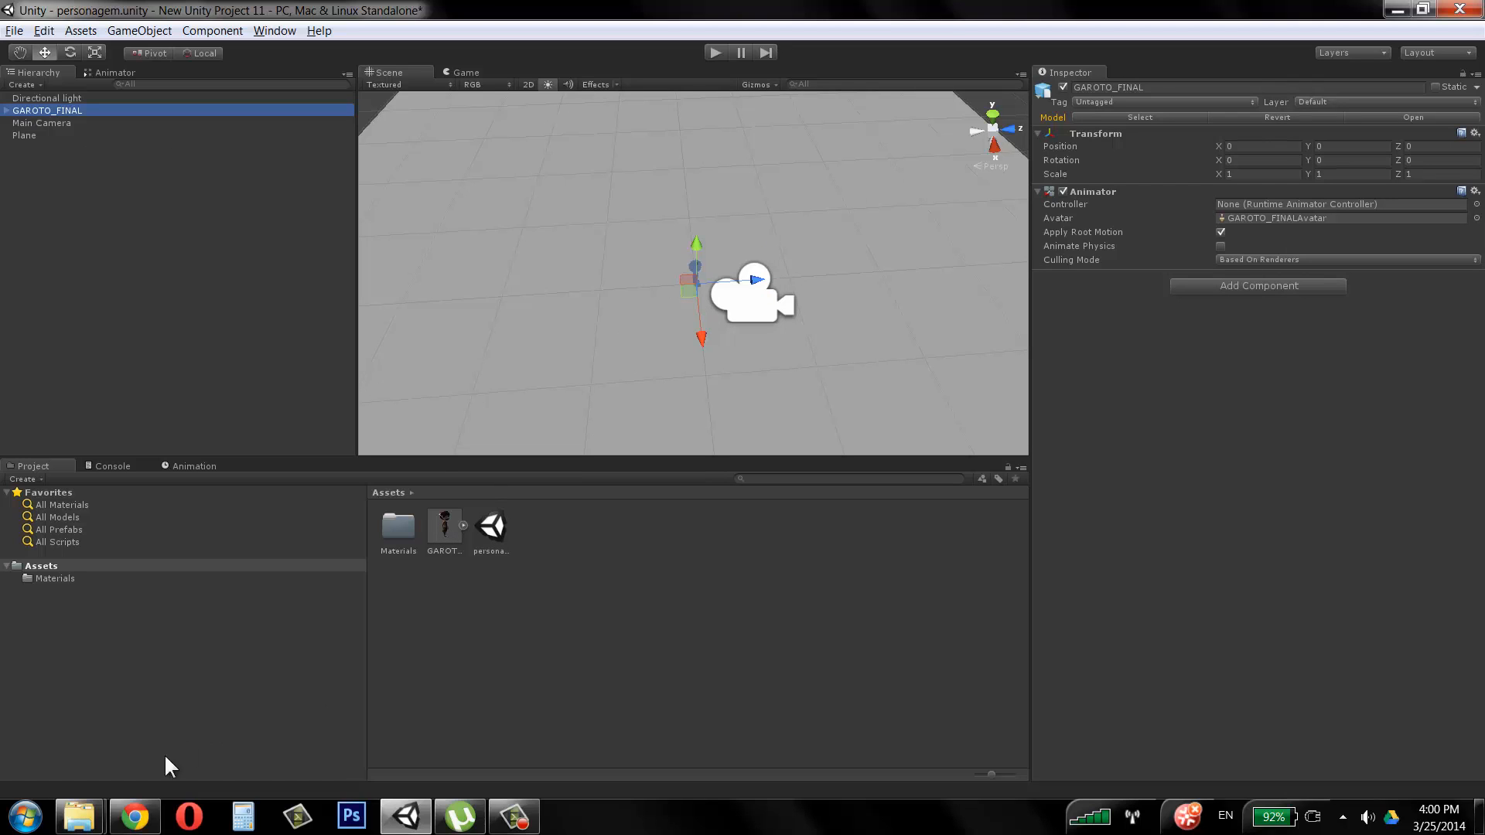
left_click(35, 818)
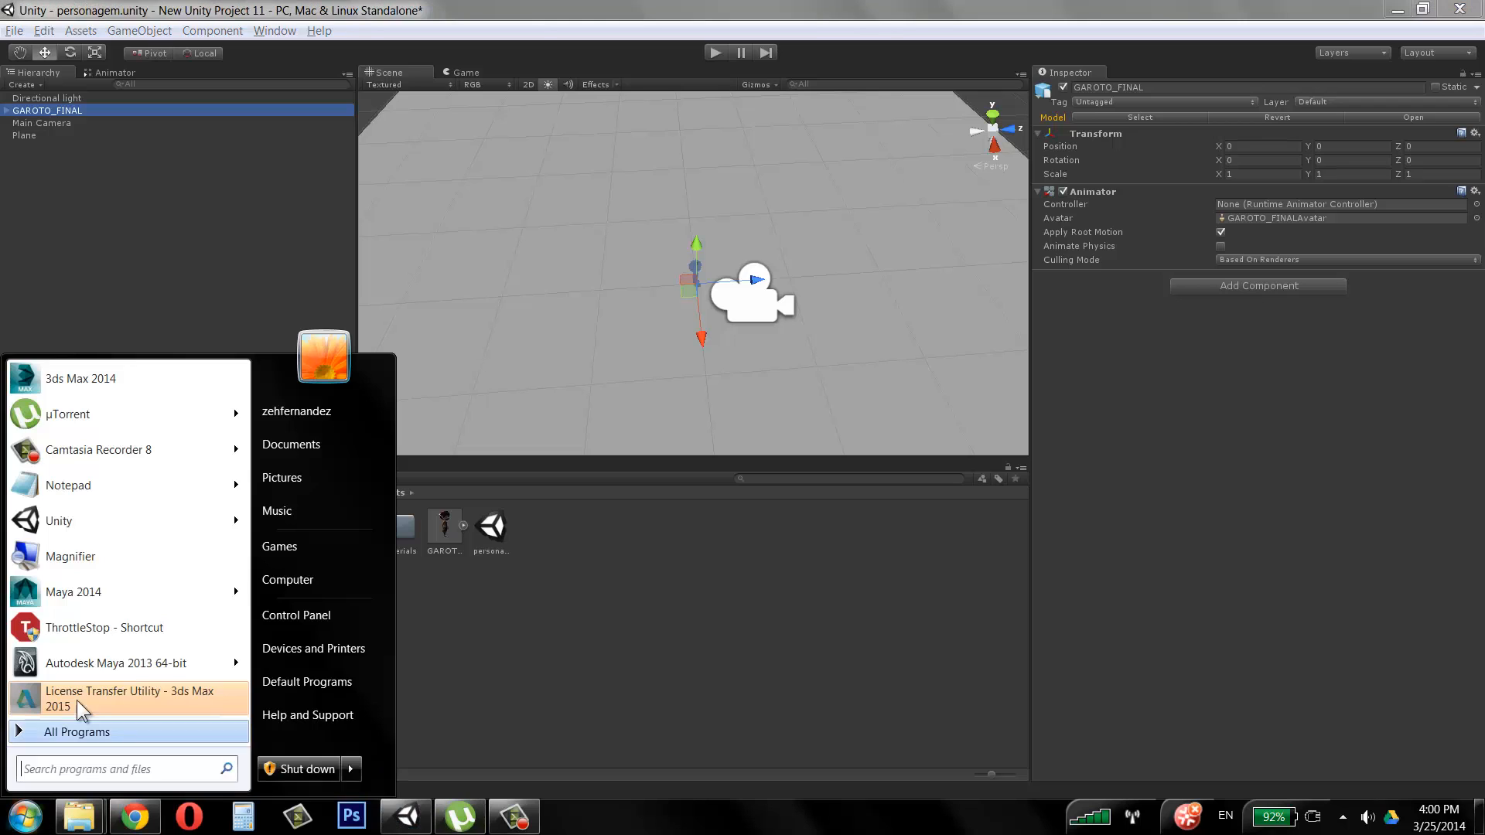
left_click(86, 558)
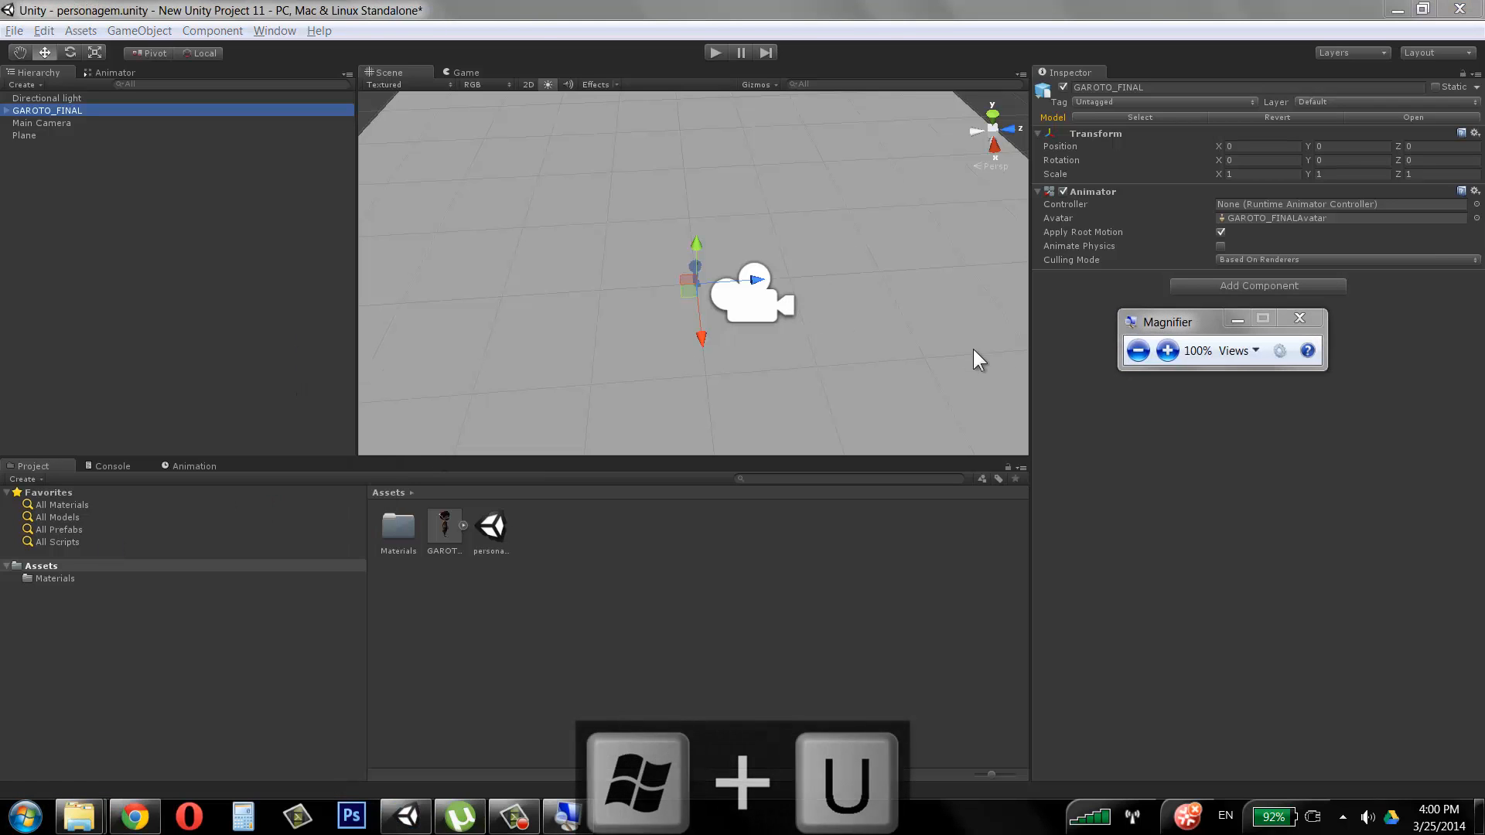
left_click(1167, 350)
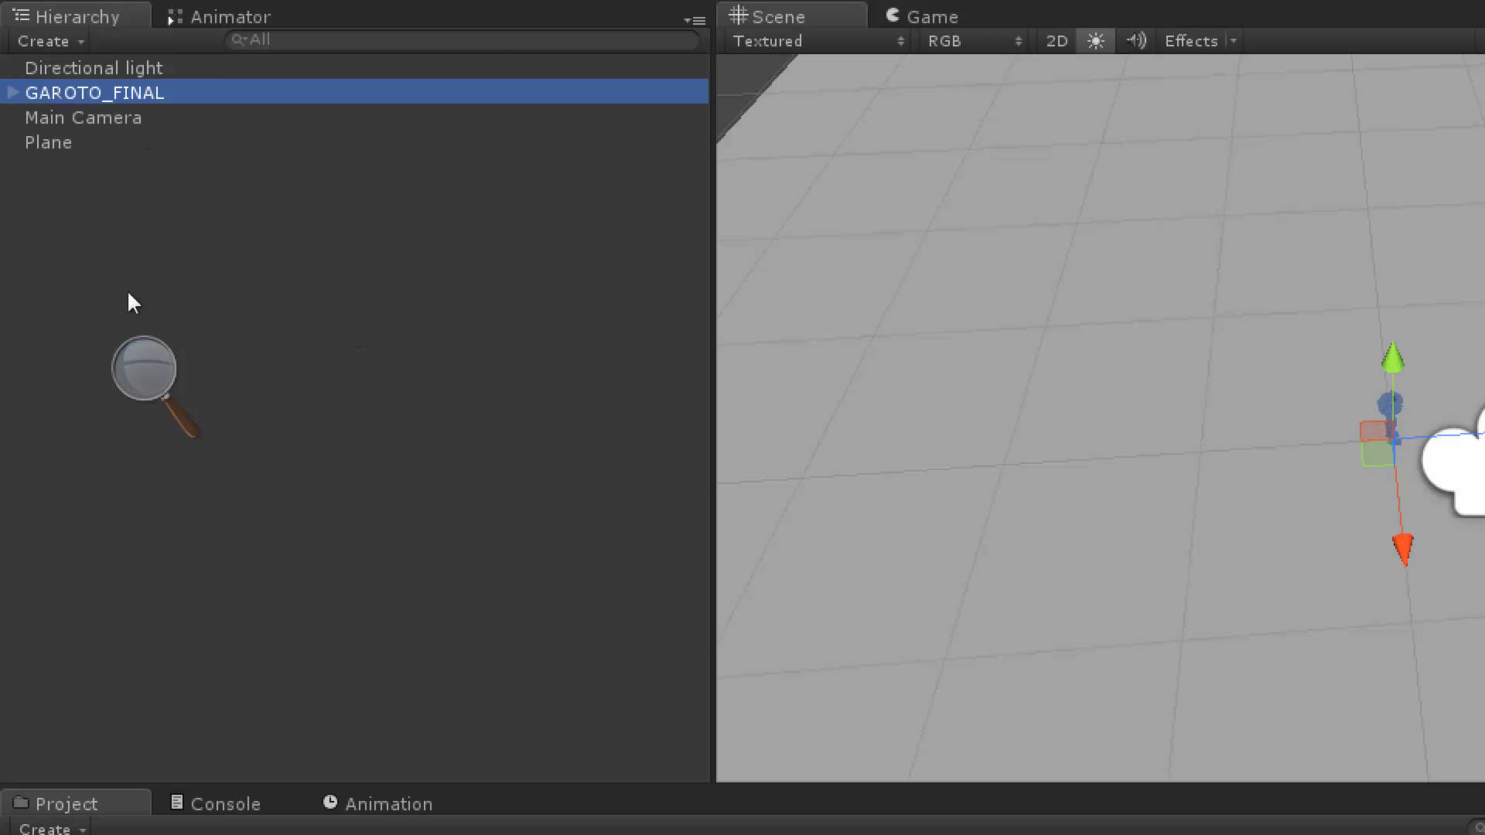
left_click(79, 257)
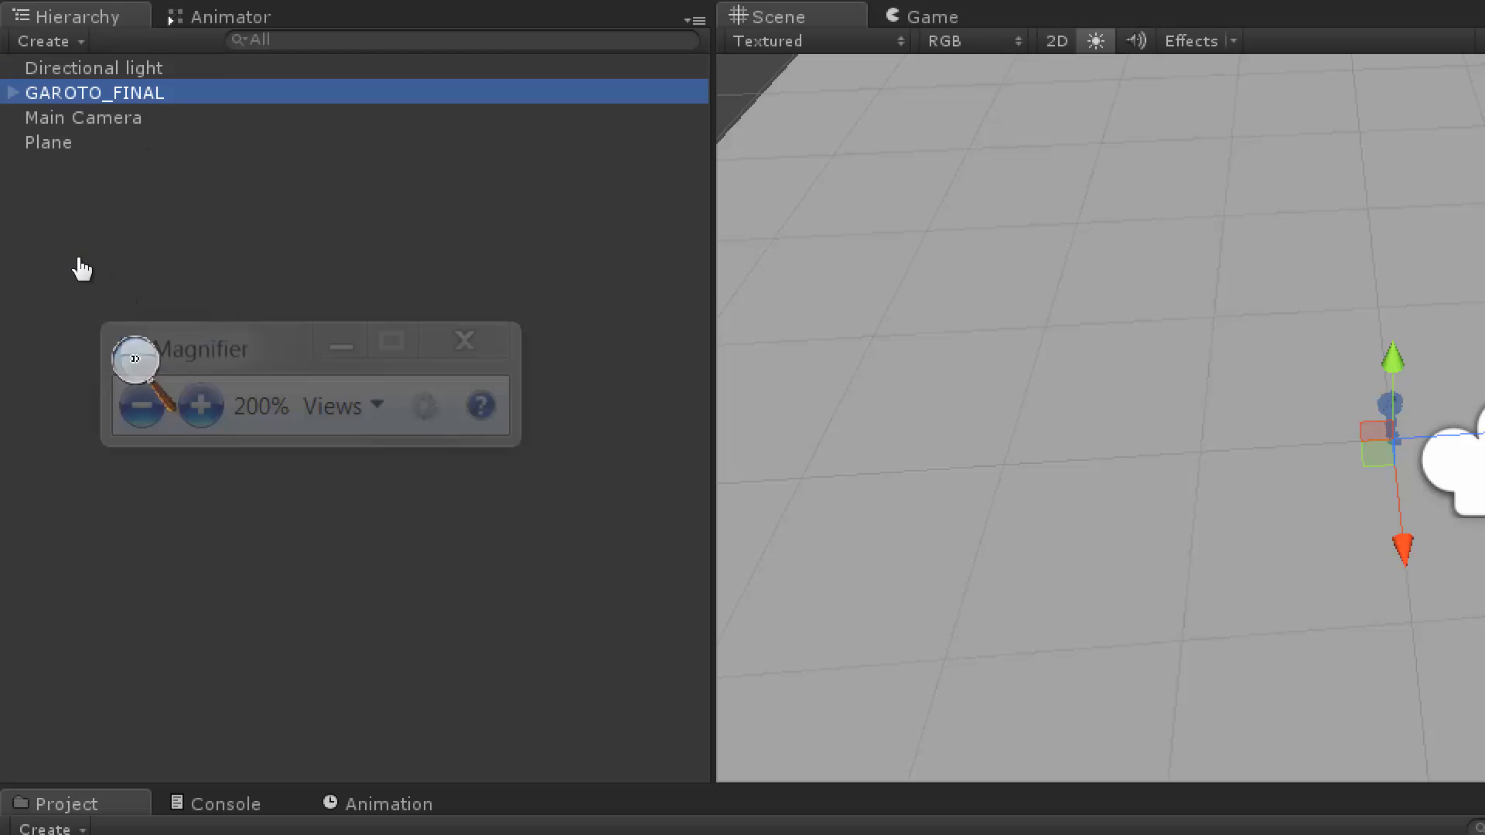
left_click(76, 269)
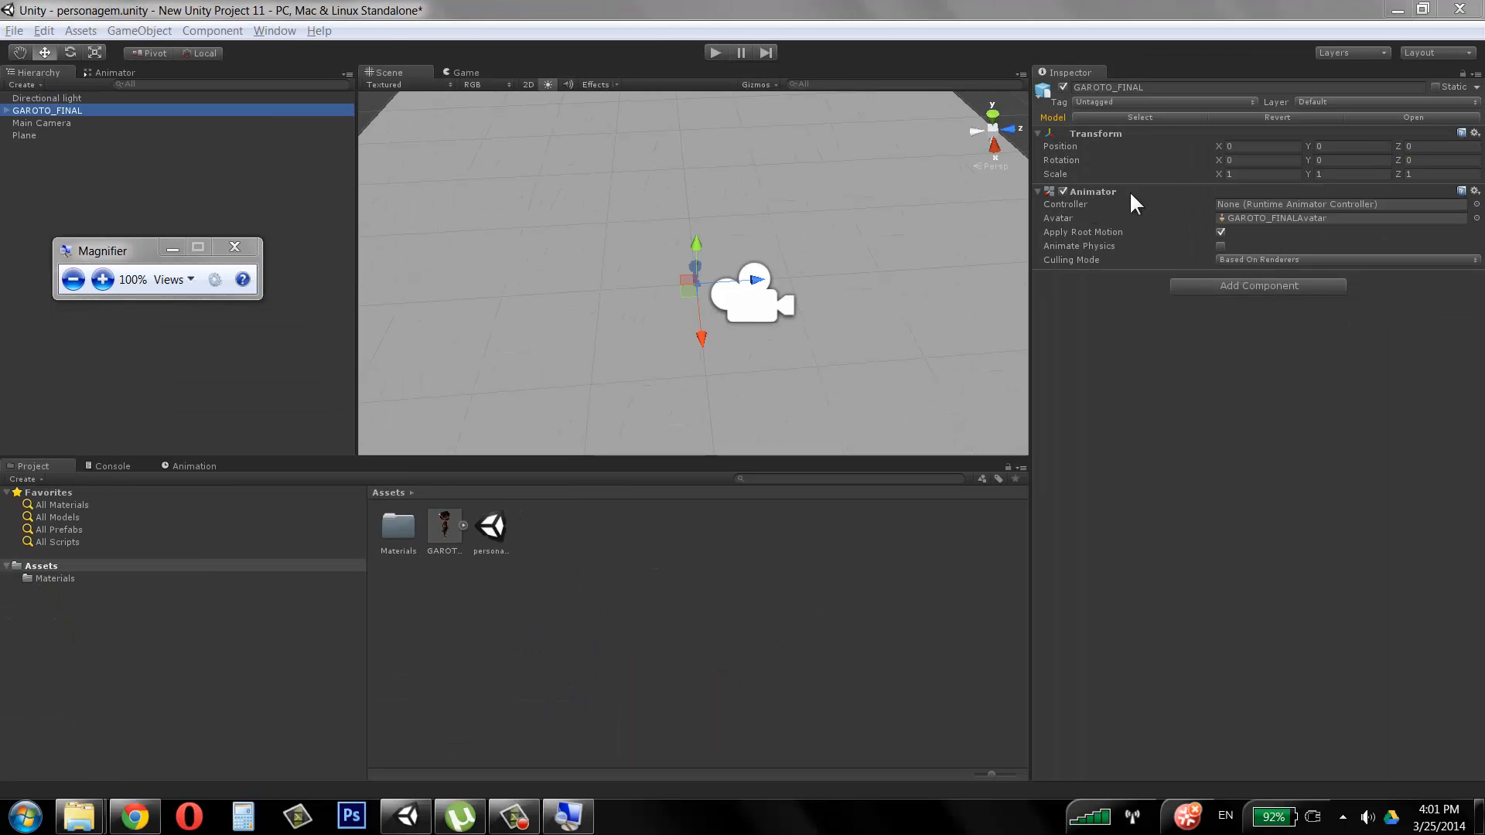
Step: Show the Animator view and create a new Animator Controller asset in the Assets folder
left_click(119, 68)
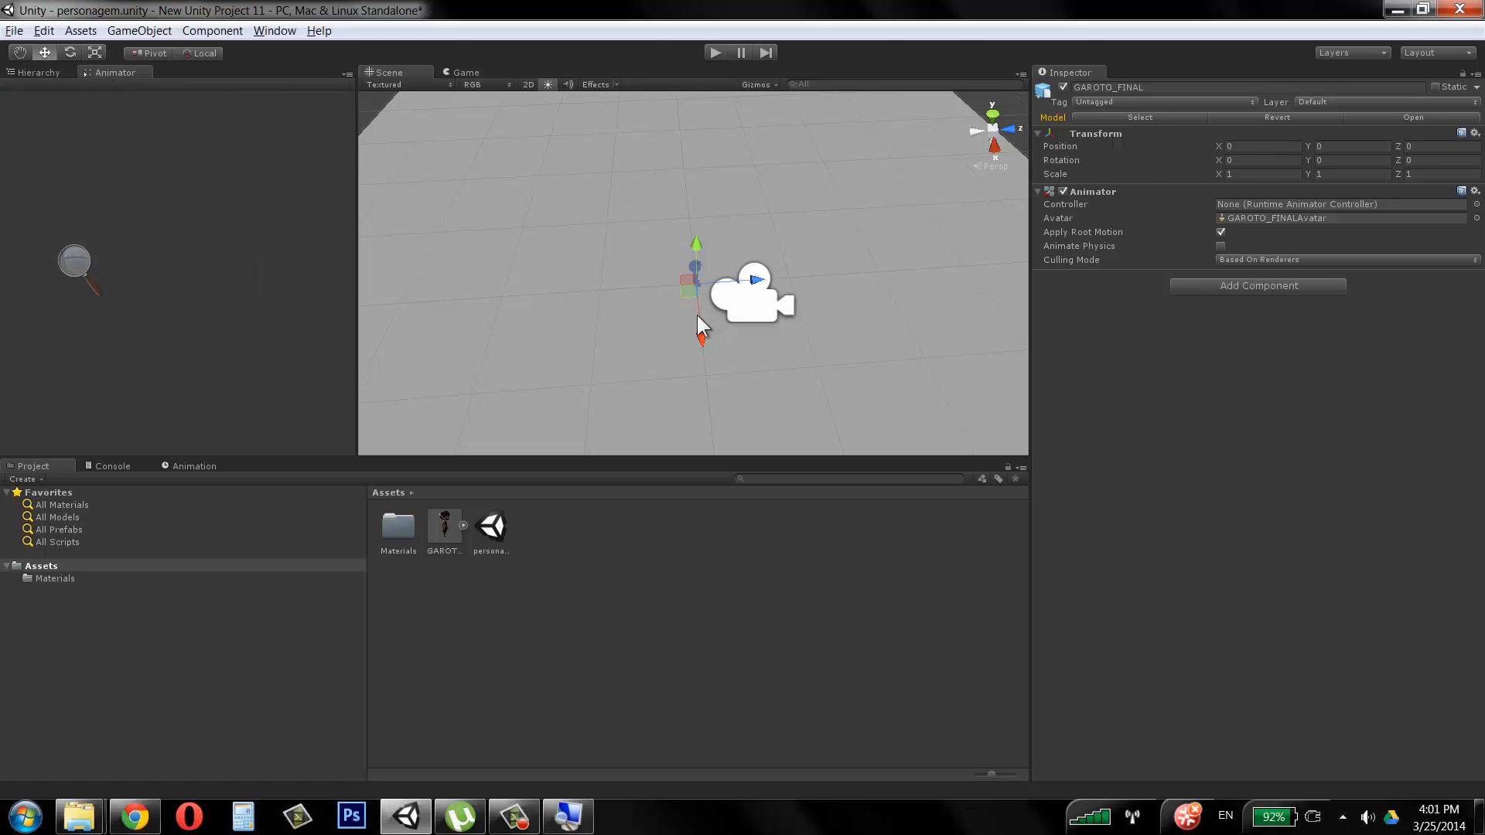
left_click_drag(700, 328, 600, 282, "alt")
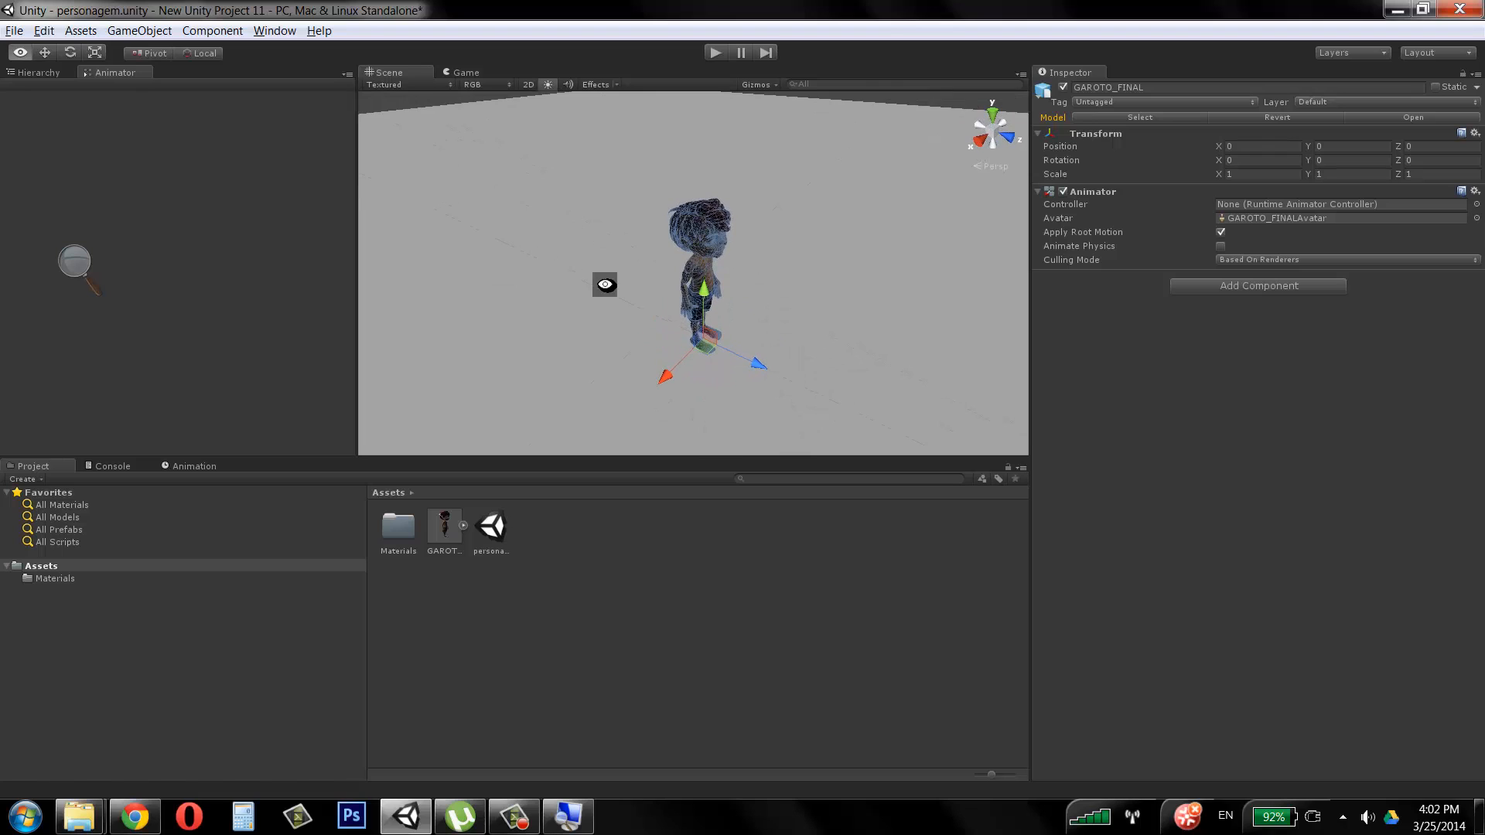
left_click(95, 31)
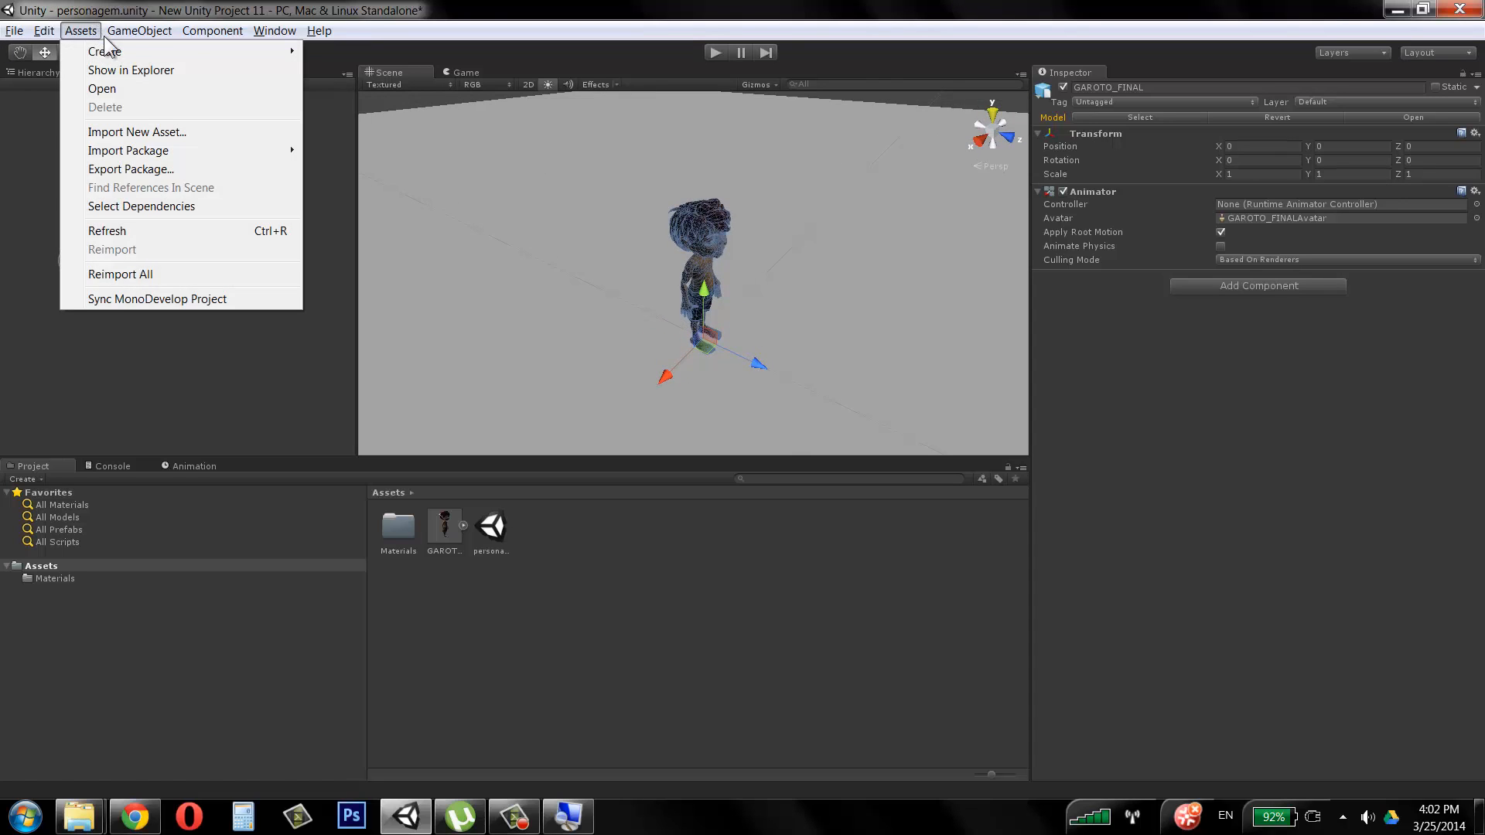
mouse_move(119, 54)
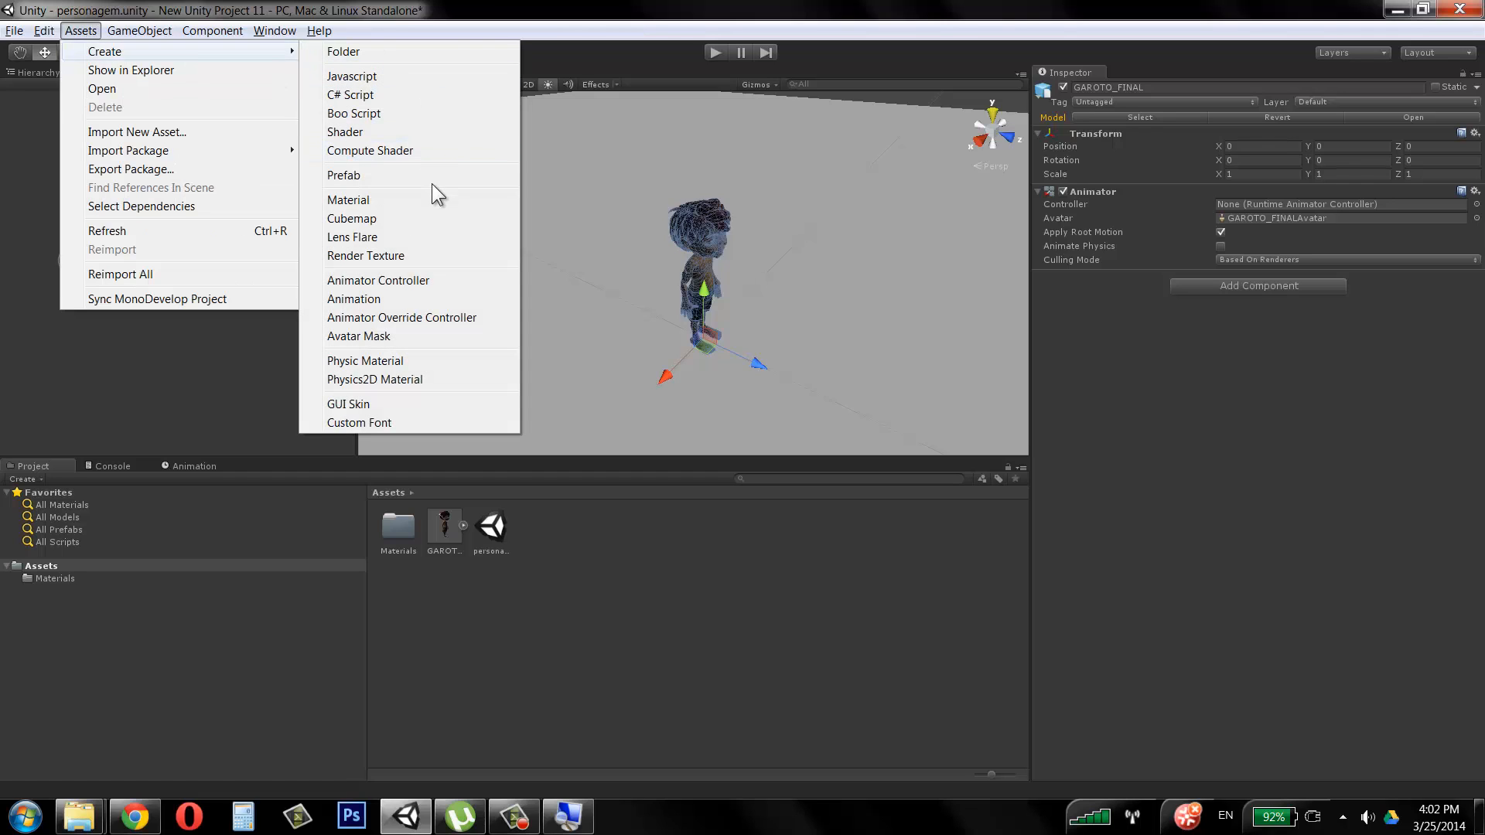
left_click(612, 656)
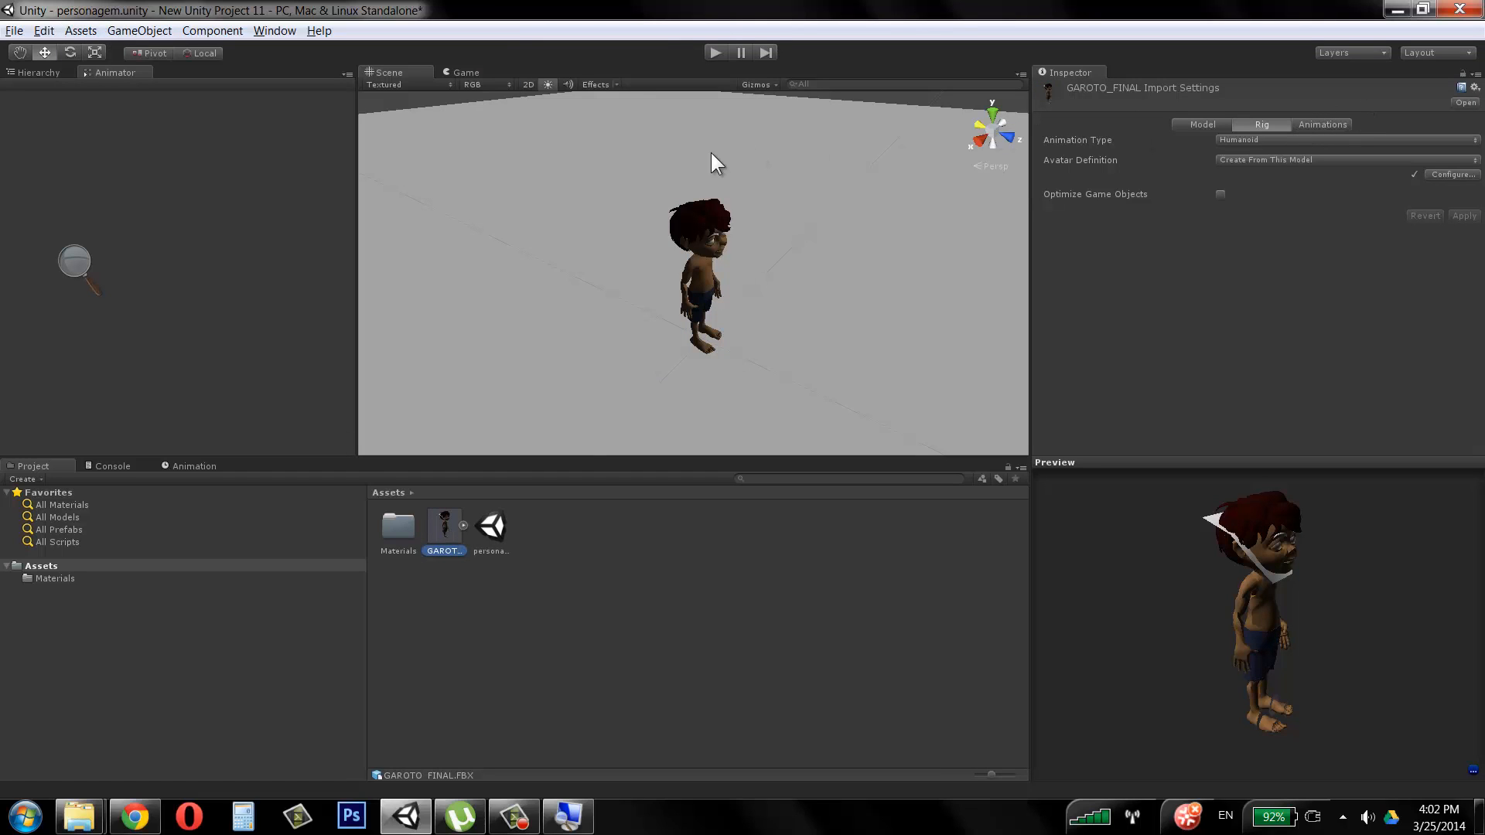
left_click(68, 28)
mouse_move(107, 52)
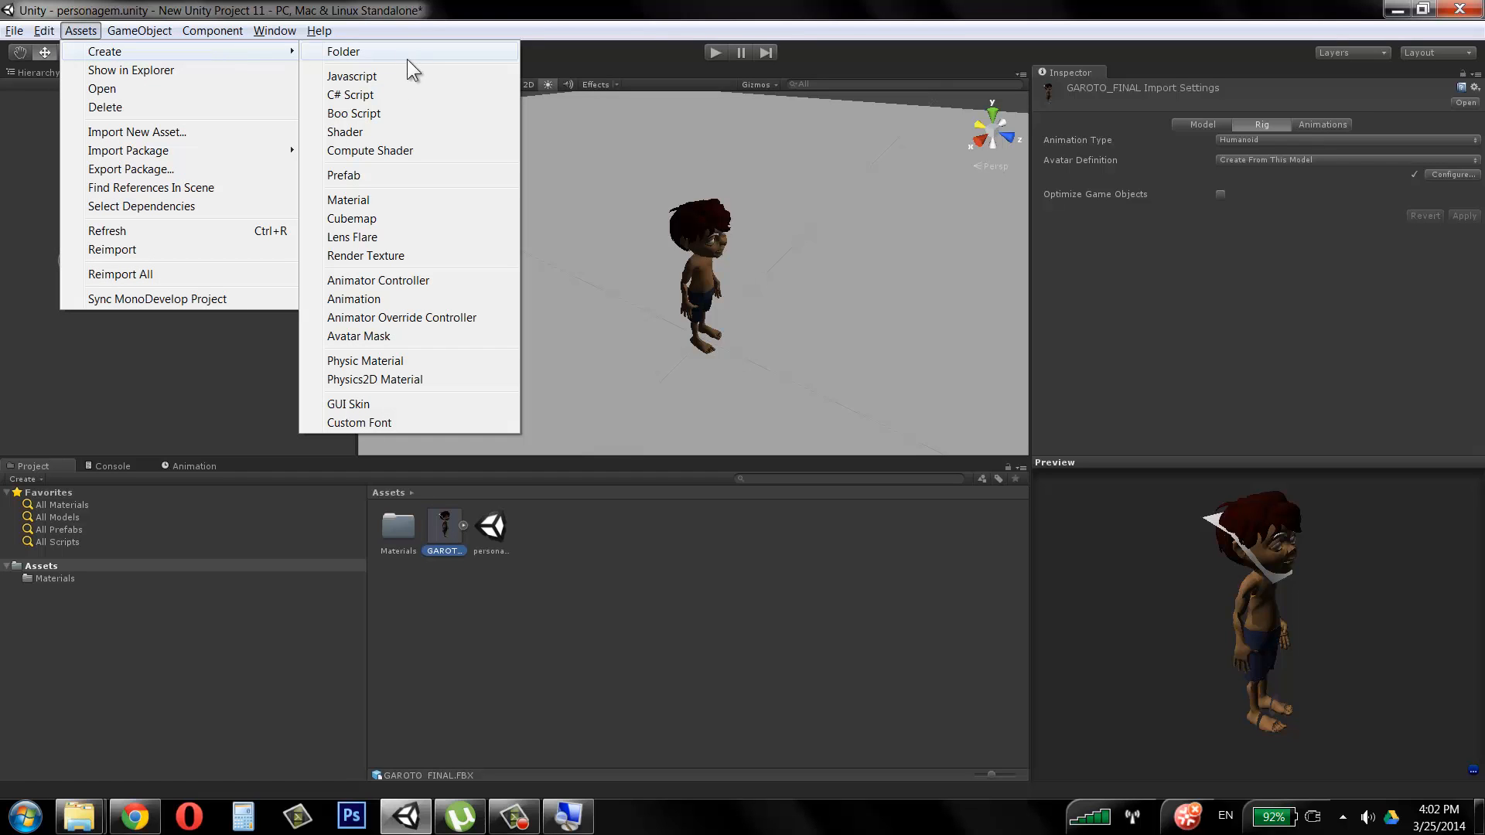
left_click(384, 281)
key("Return")
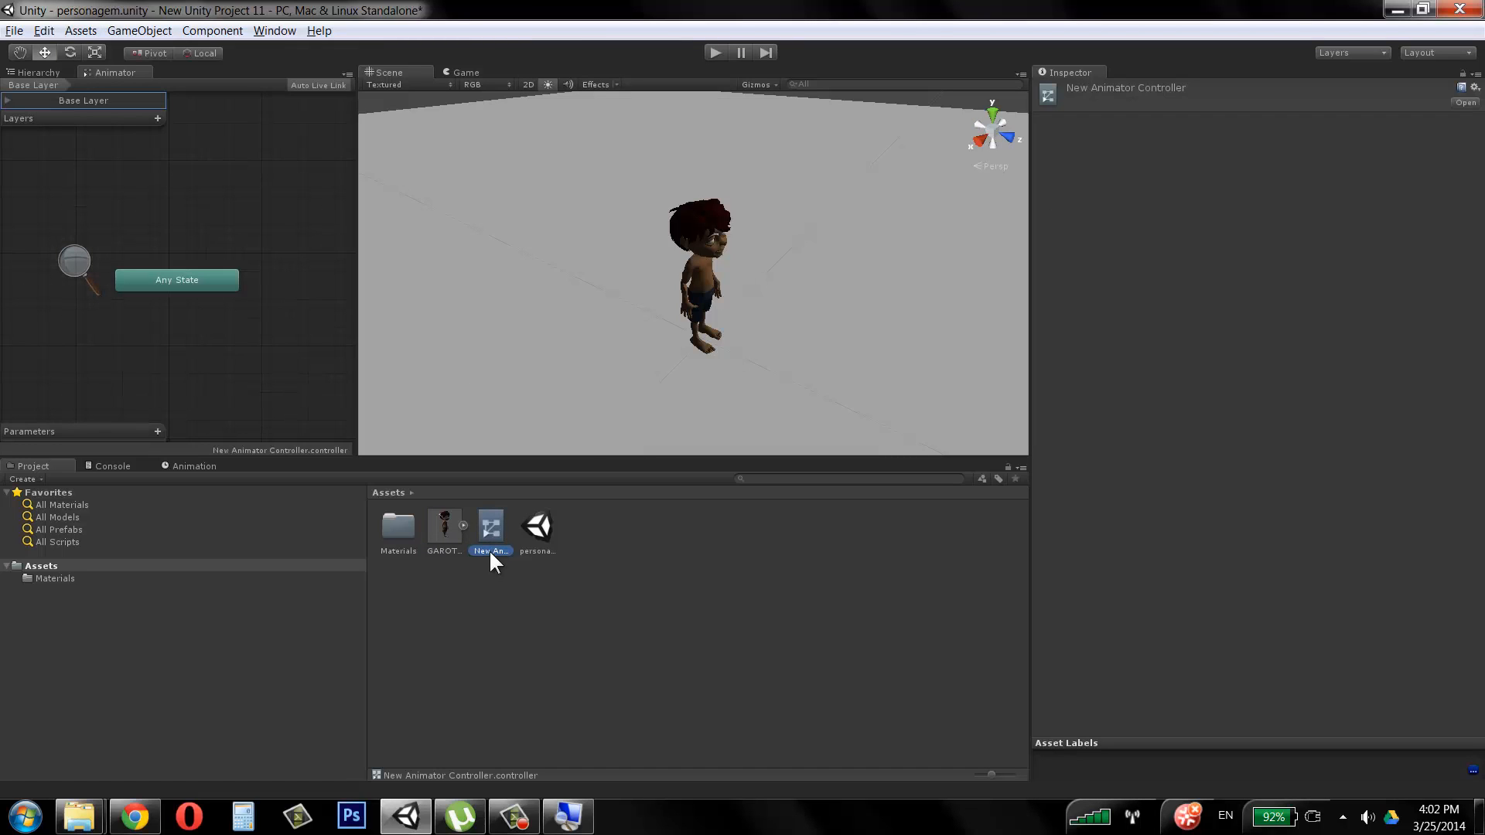
Step: Rename the new Animator Controller as Garoto_control
right_click(488, 549)
left_click(485, 549)
type("GArto")
key("BackSpace")
key("BackSpace")
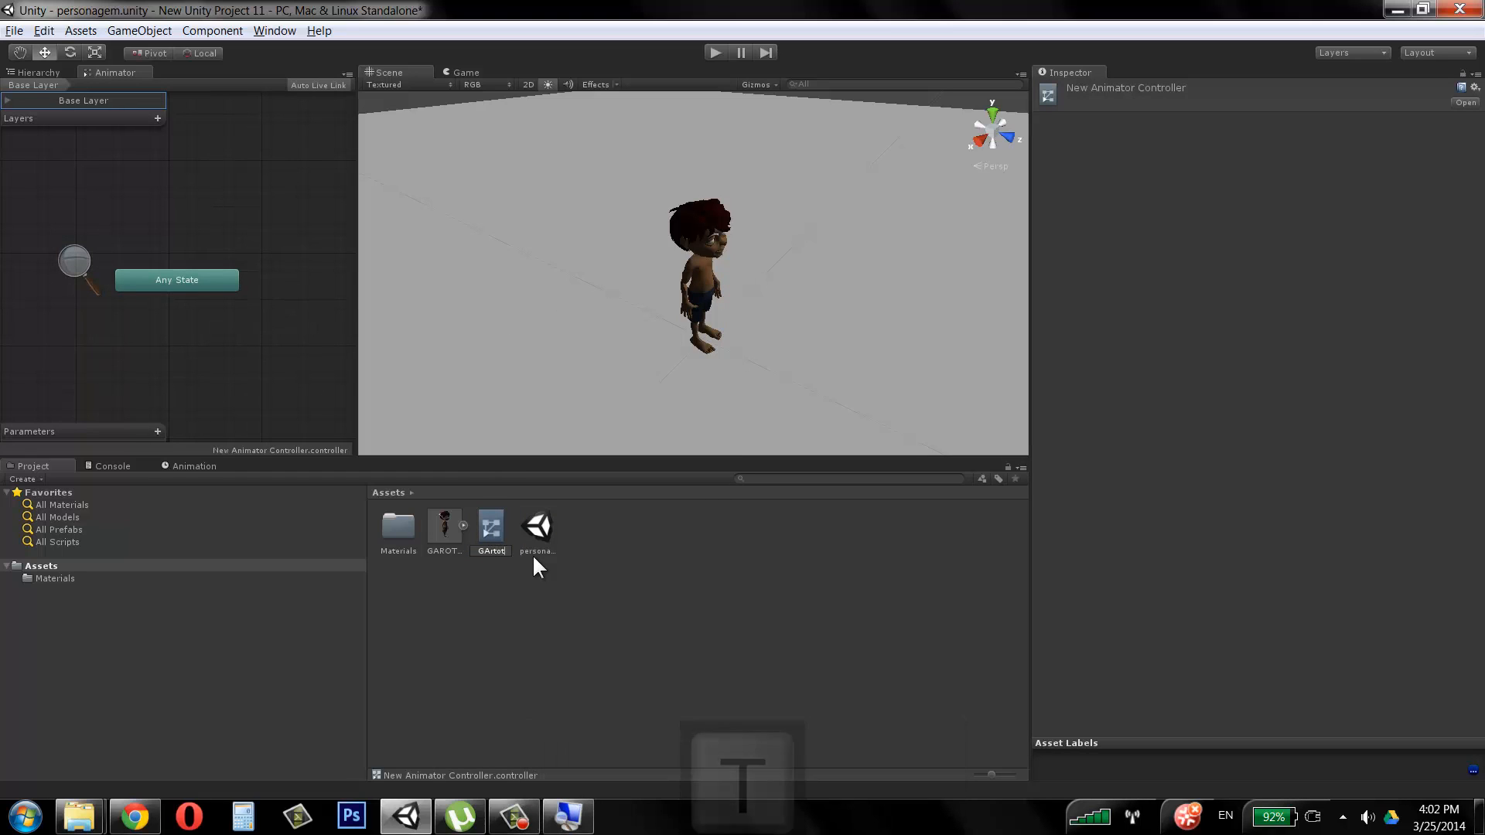
type("arot")
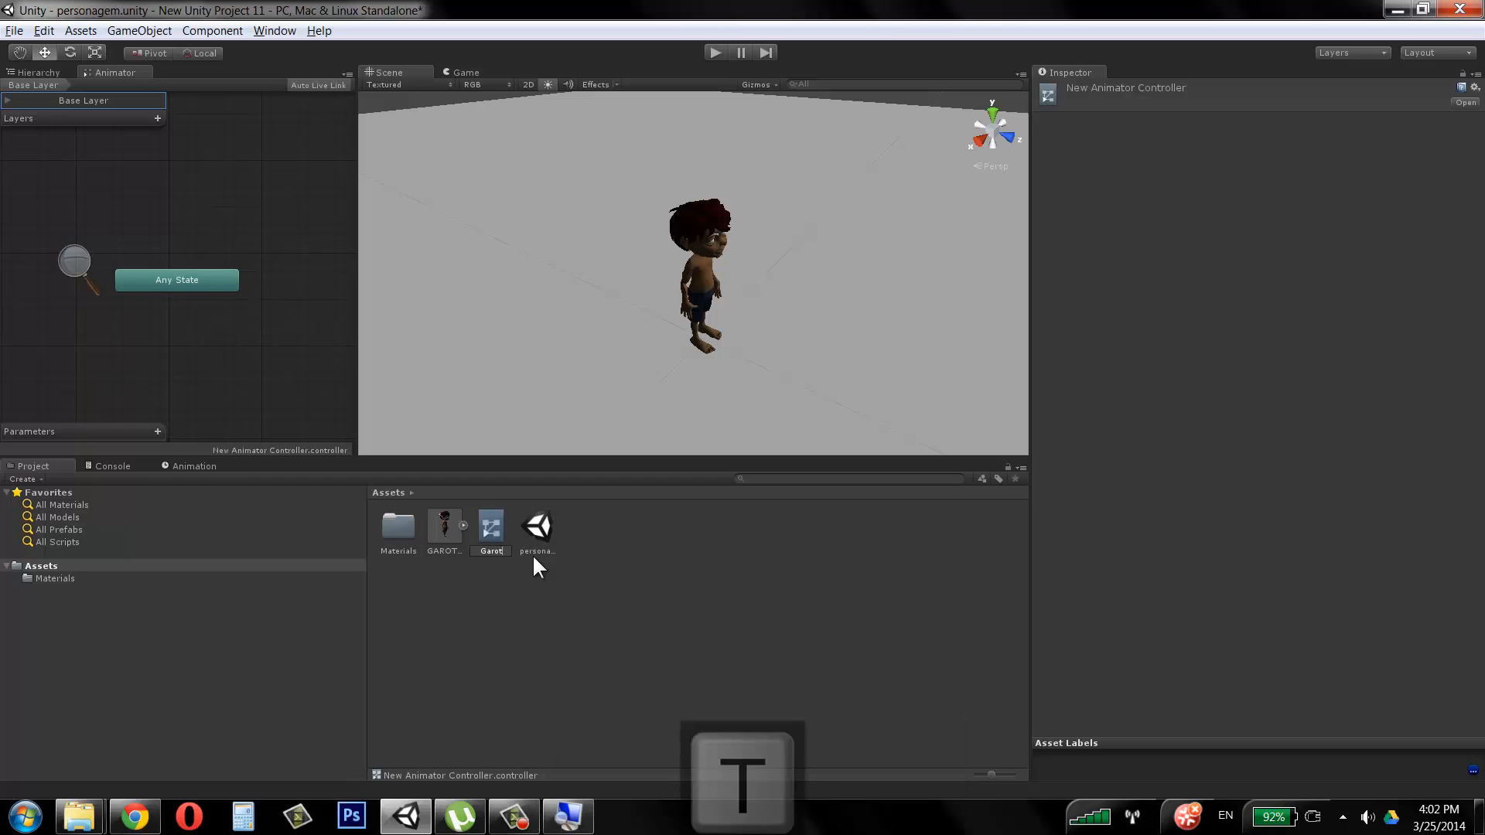
key("BackSpace")
key("BackSpace")
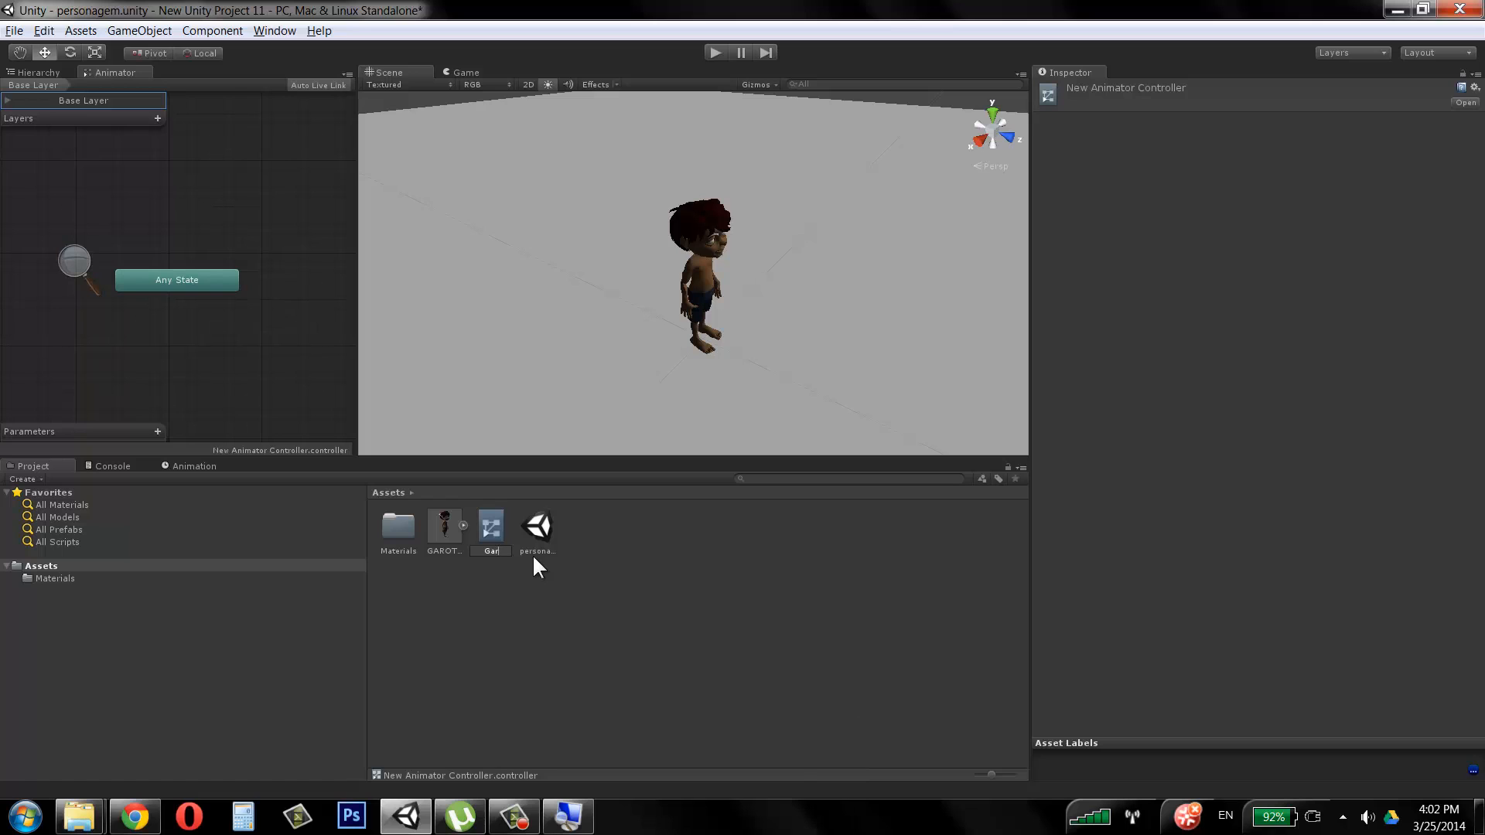
type("oto_co")
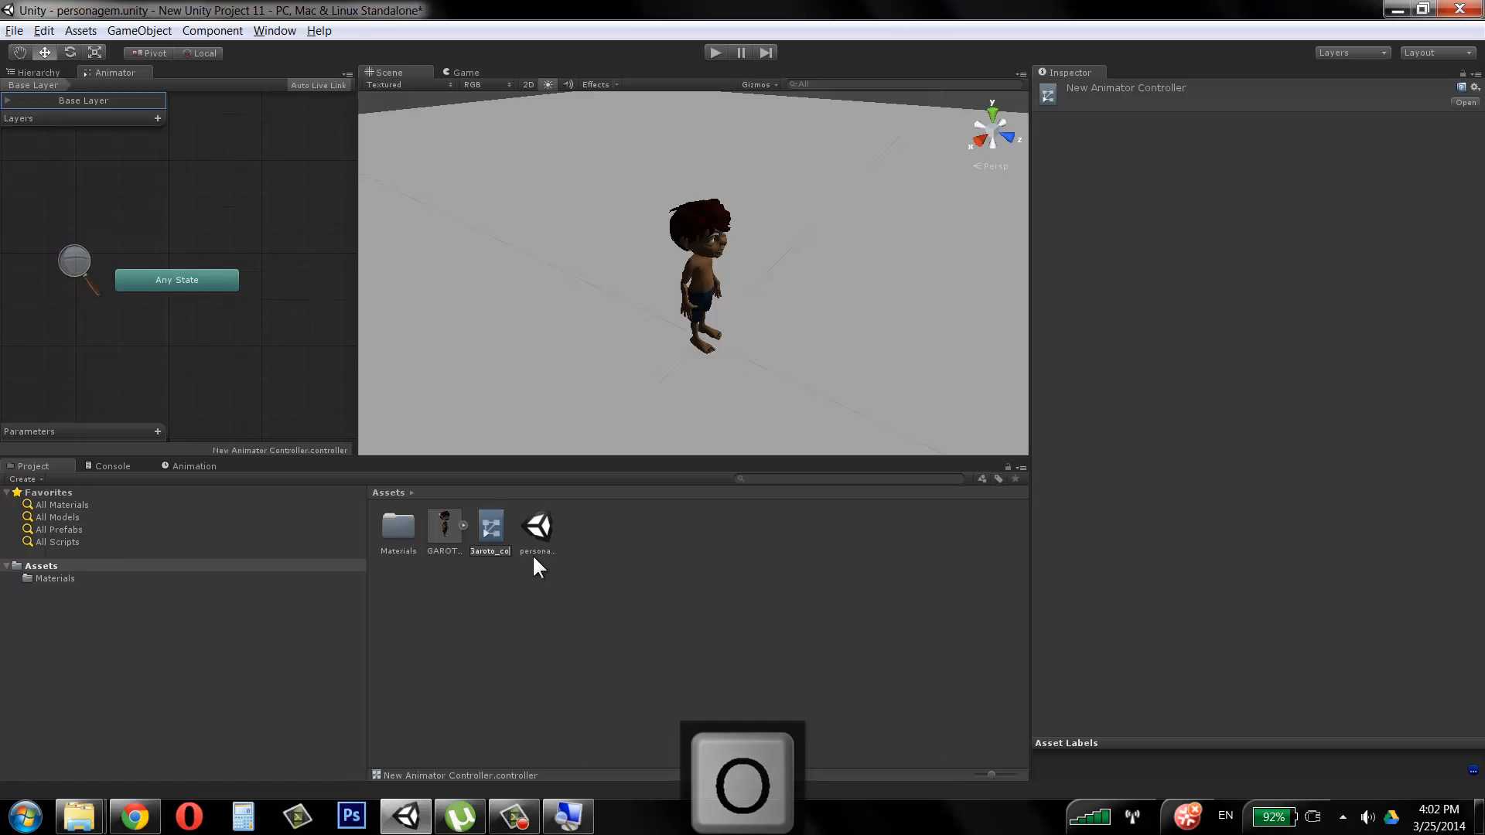
type("ntroll")
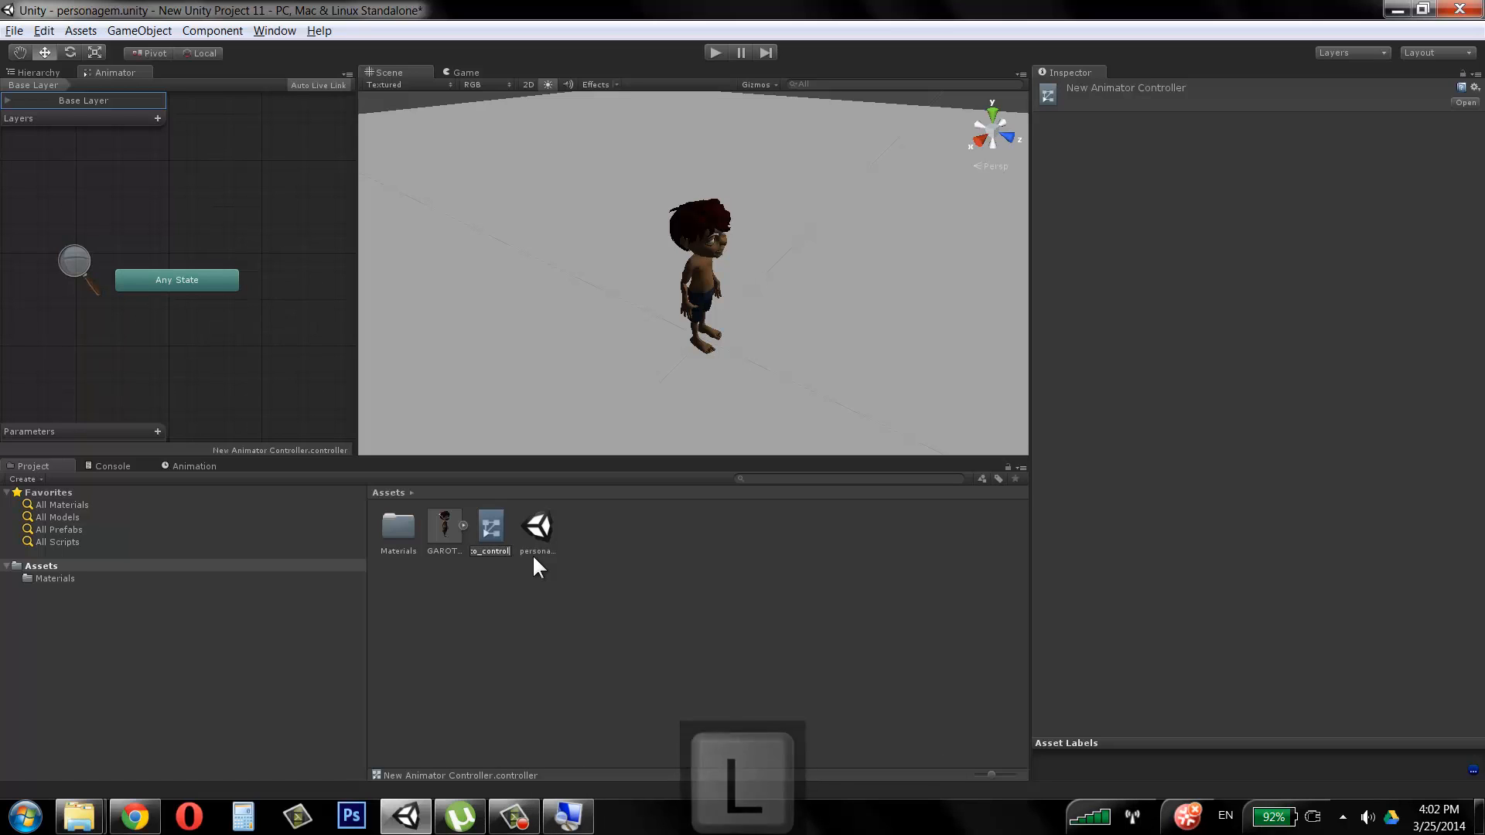
key("Return")
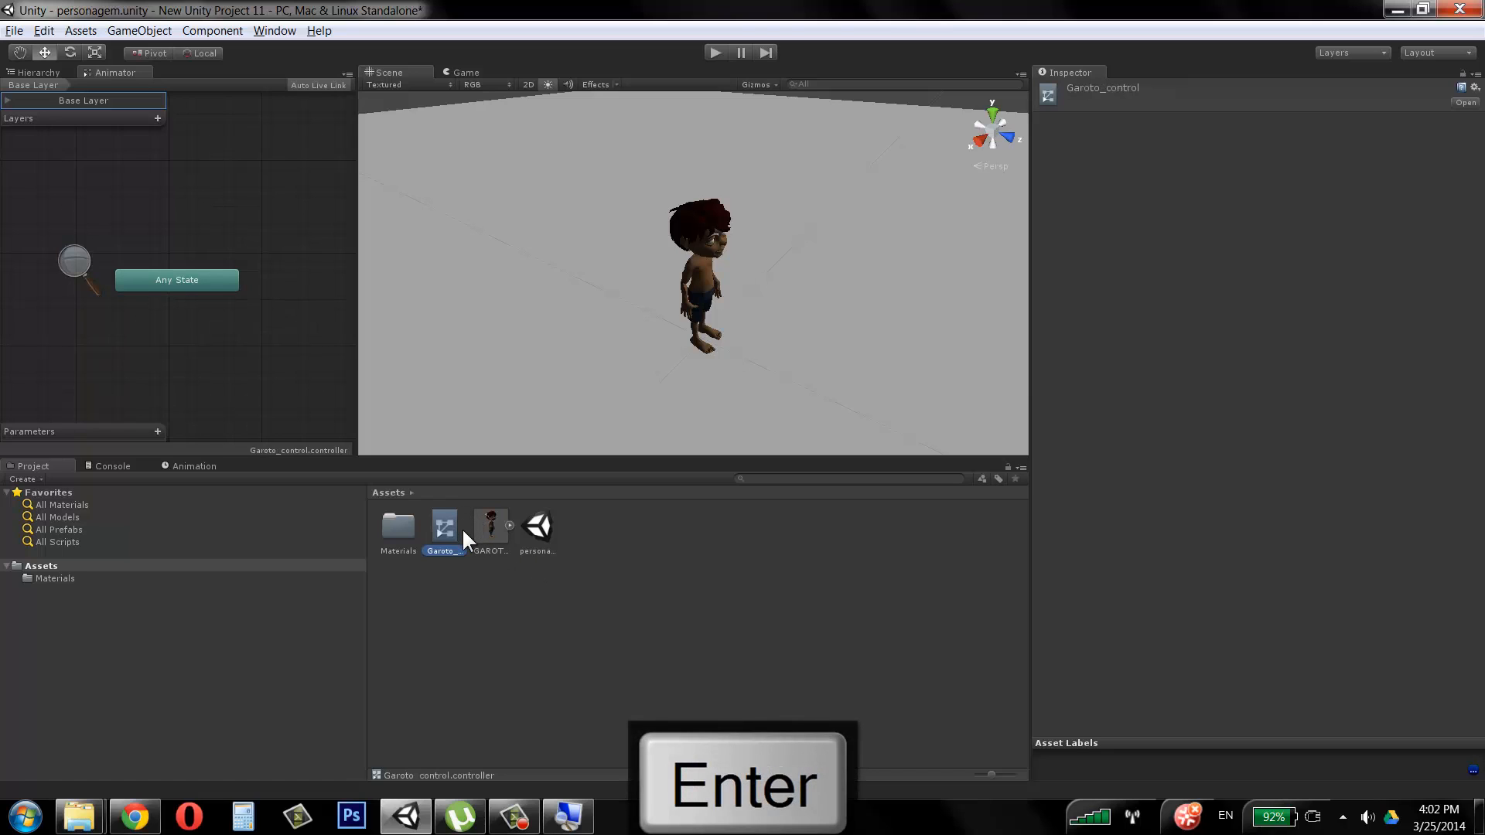
Step: Move the Any State node higher in the Base Layer graph and select the GAROTO_FINAL model asset
left_click(156, 143)
left_click_drag(180, 275, 160, 204)
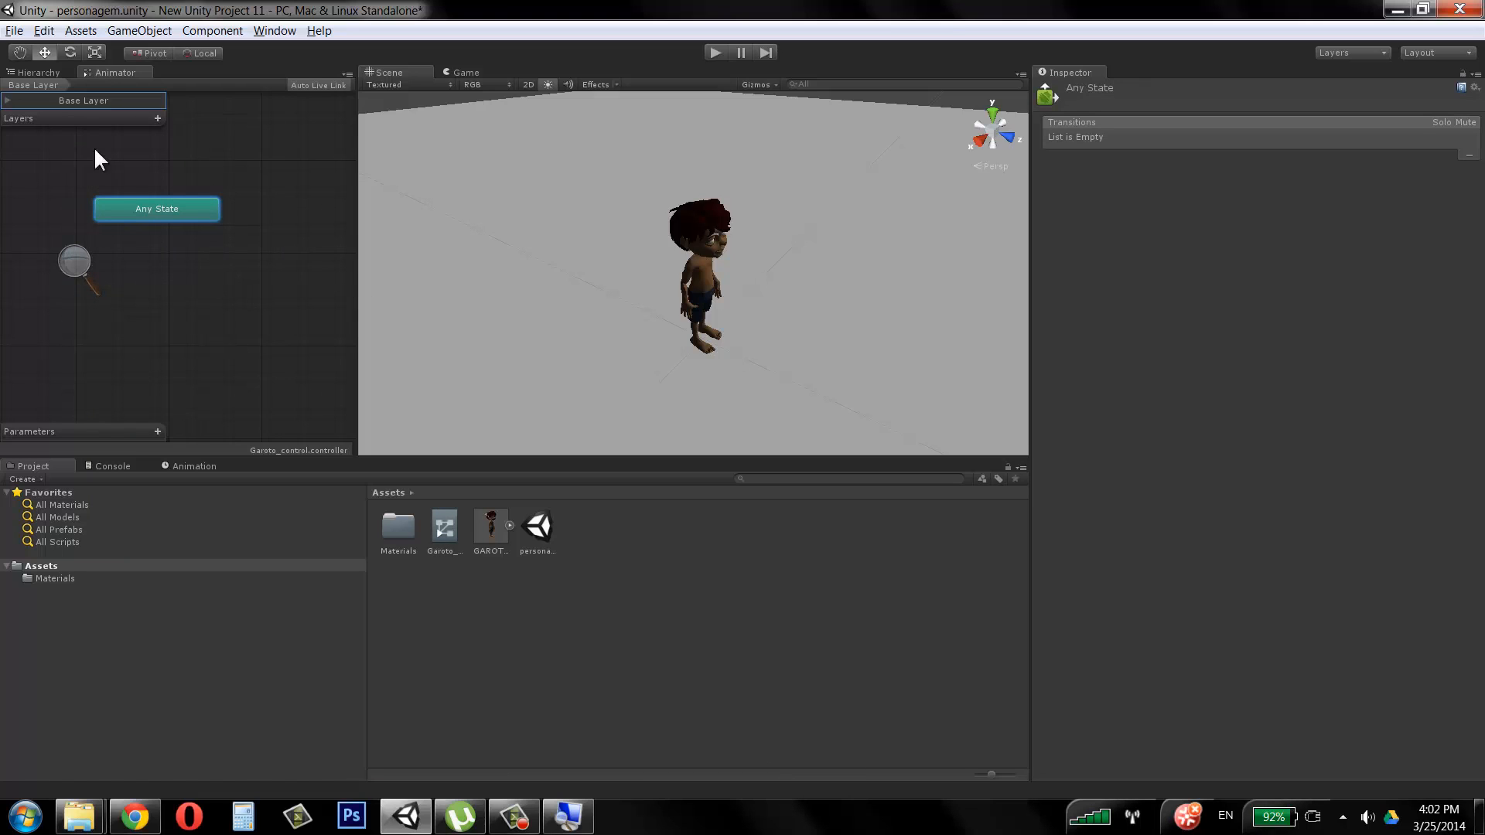
left_click(487, 529)
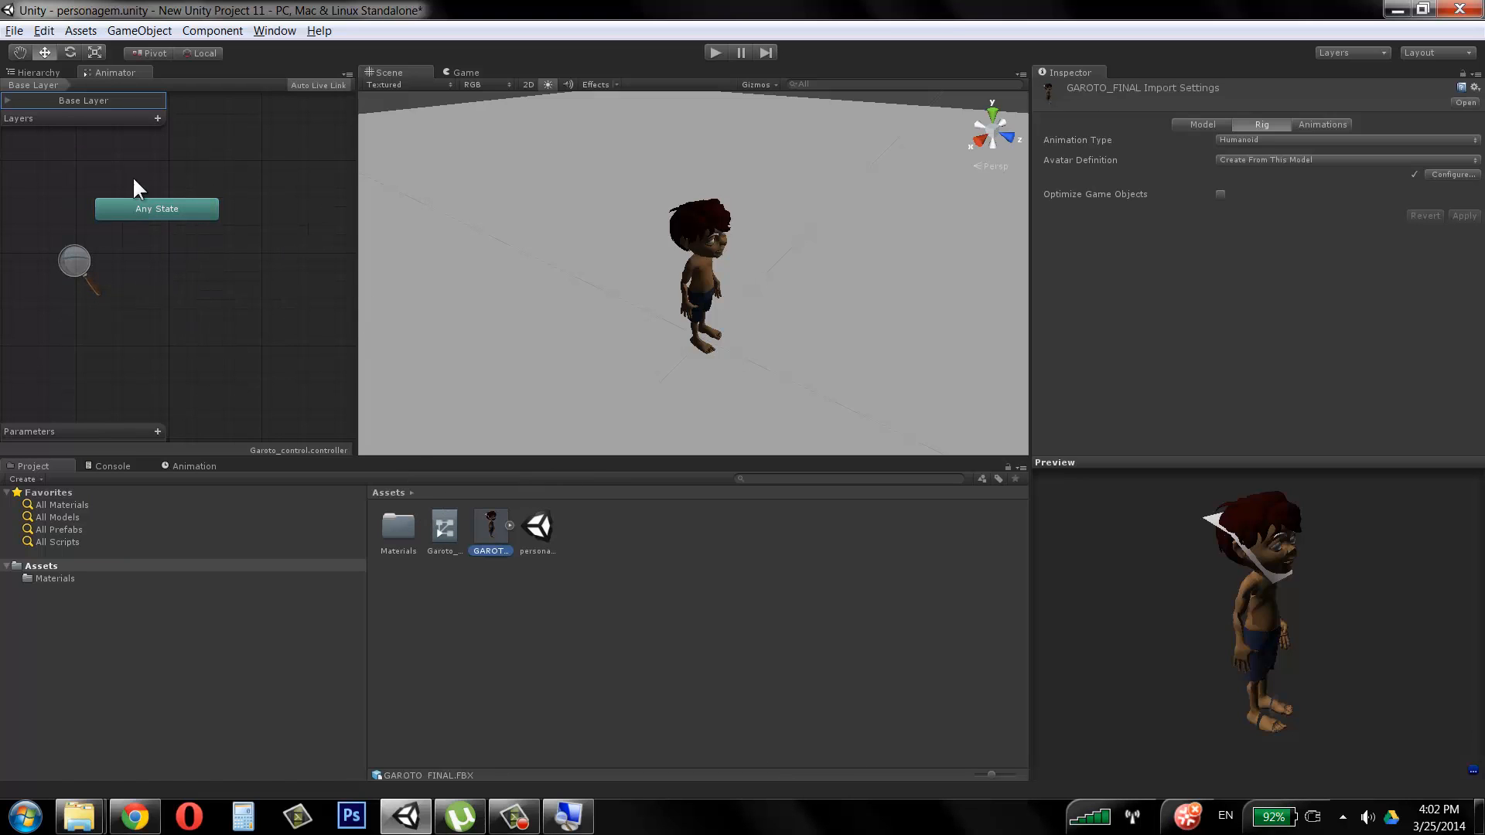
Step: Assign Garoto_control as the Animator controller of the GAROTO_FINAL object in the scene
left_click(36, 73)
left_click(54, 111)
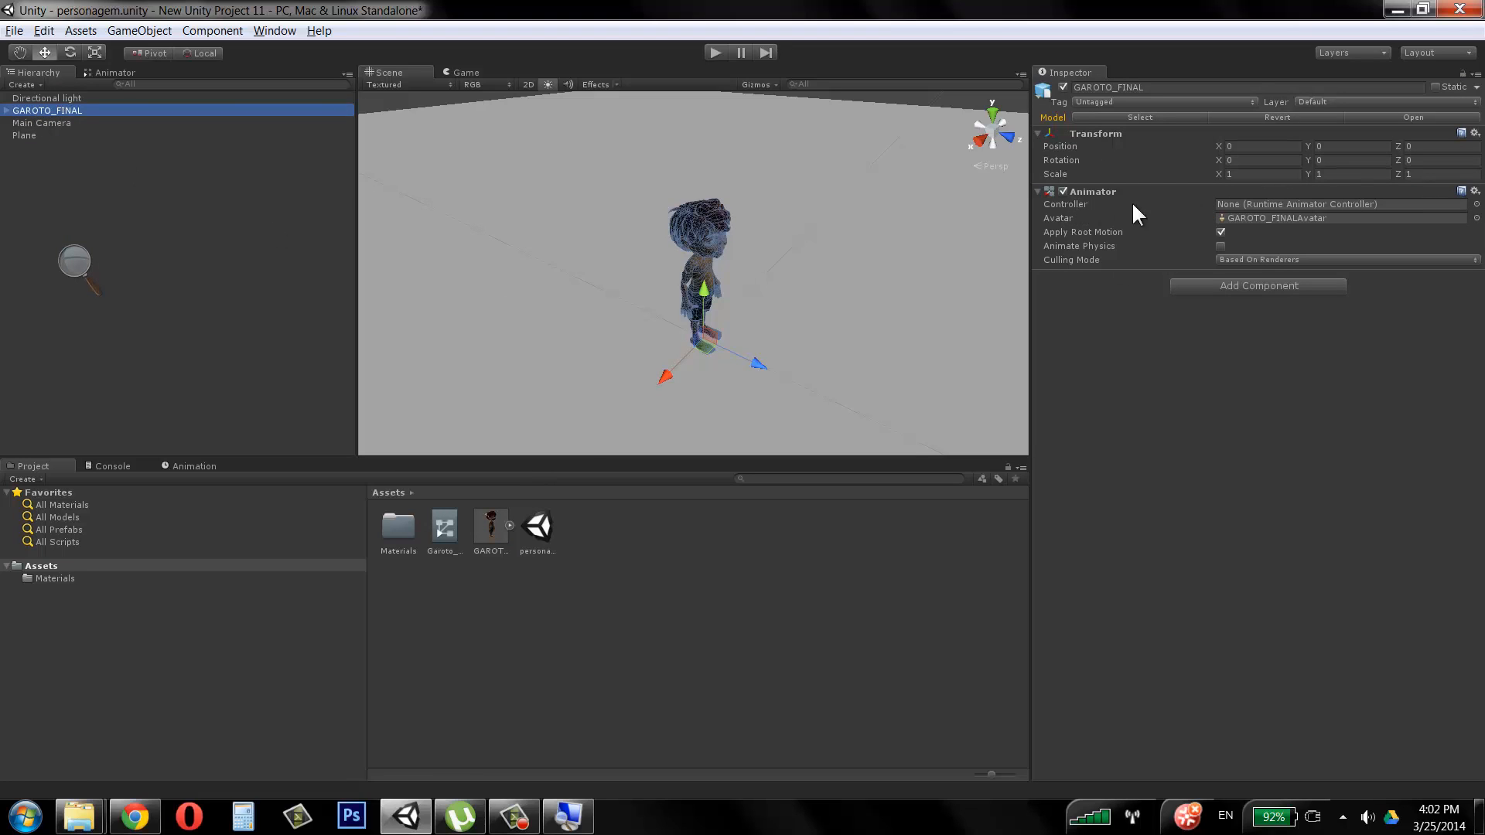
left_click(1476, 204)
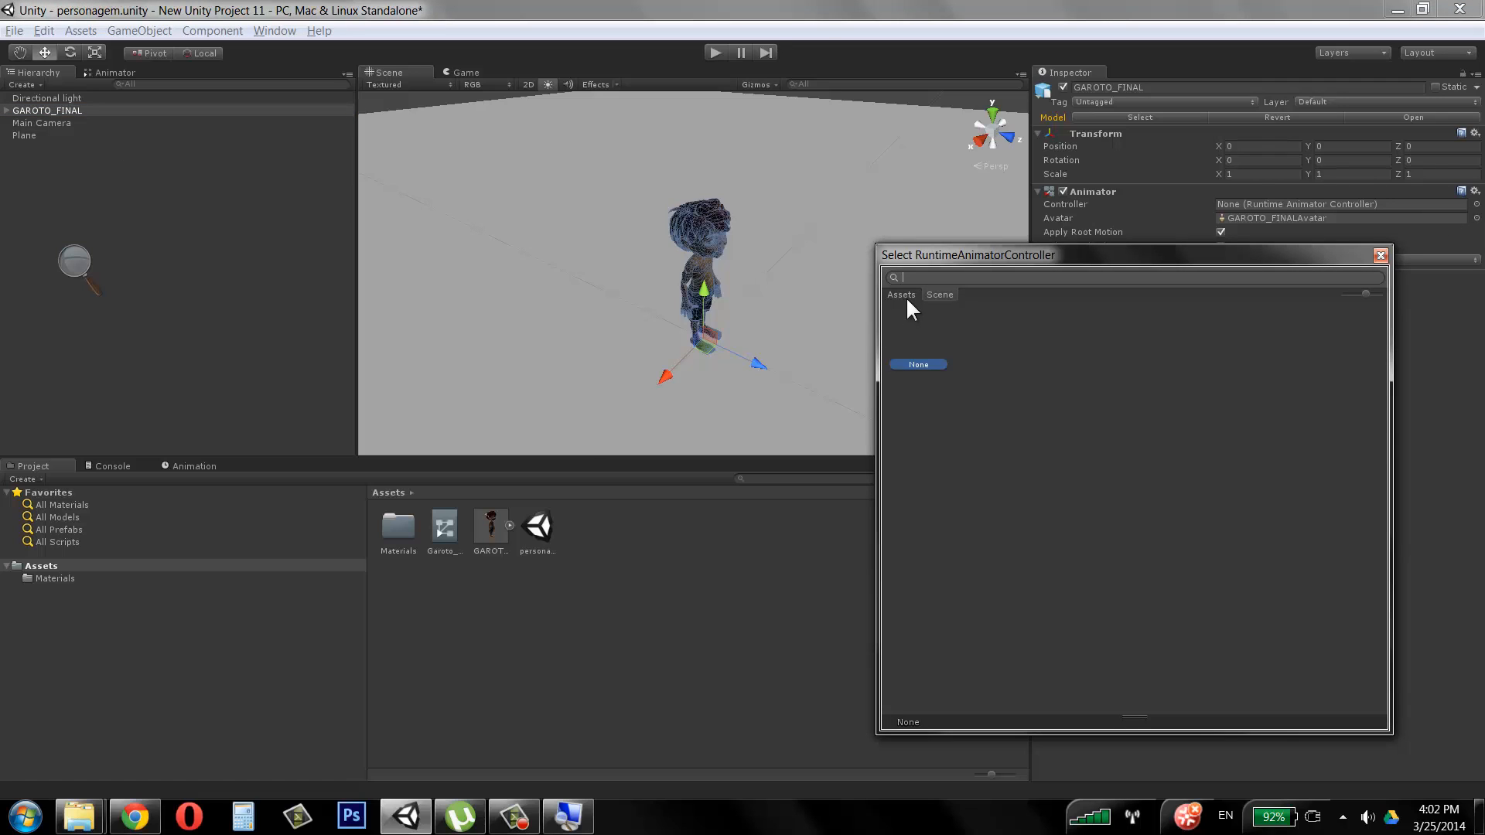
left_click(932, 319)
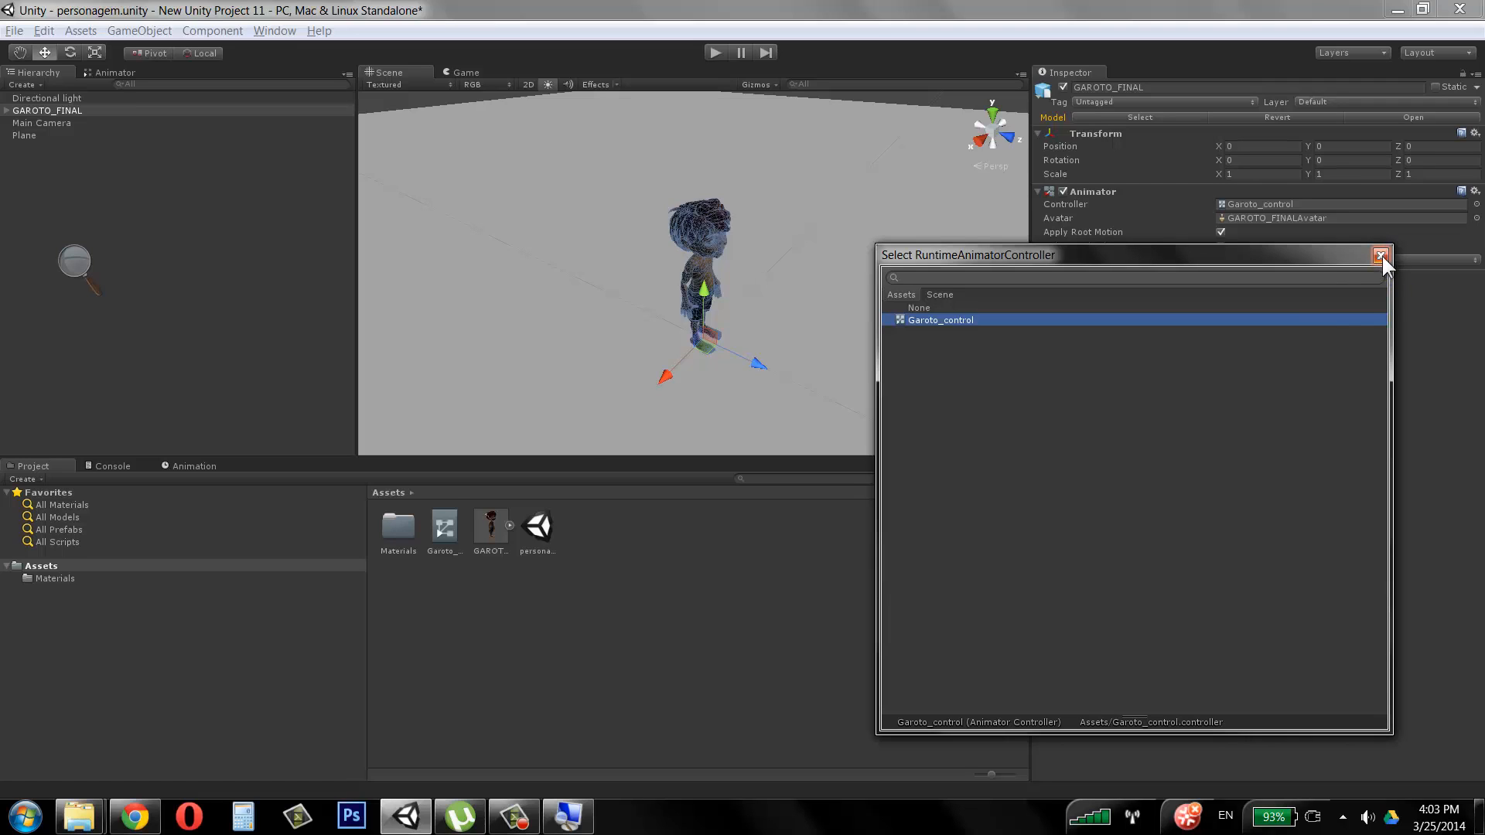
double_click(999, 319)
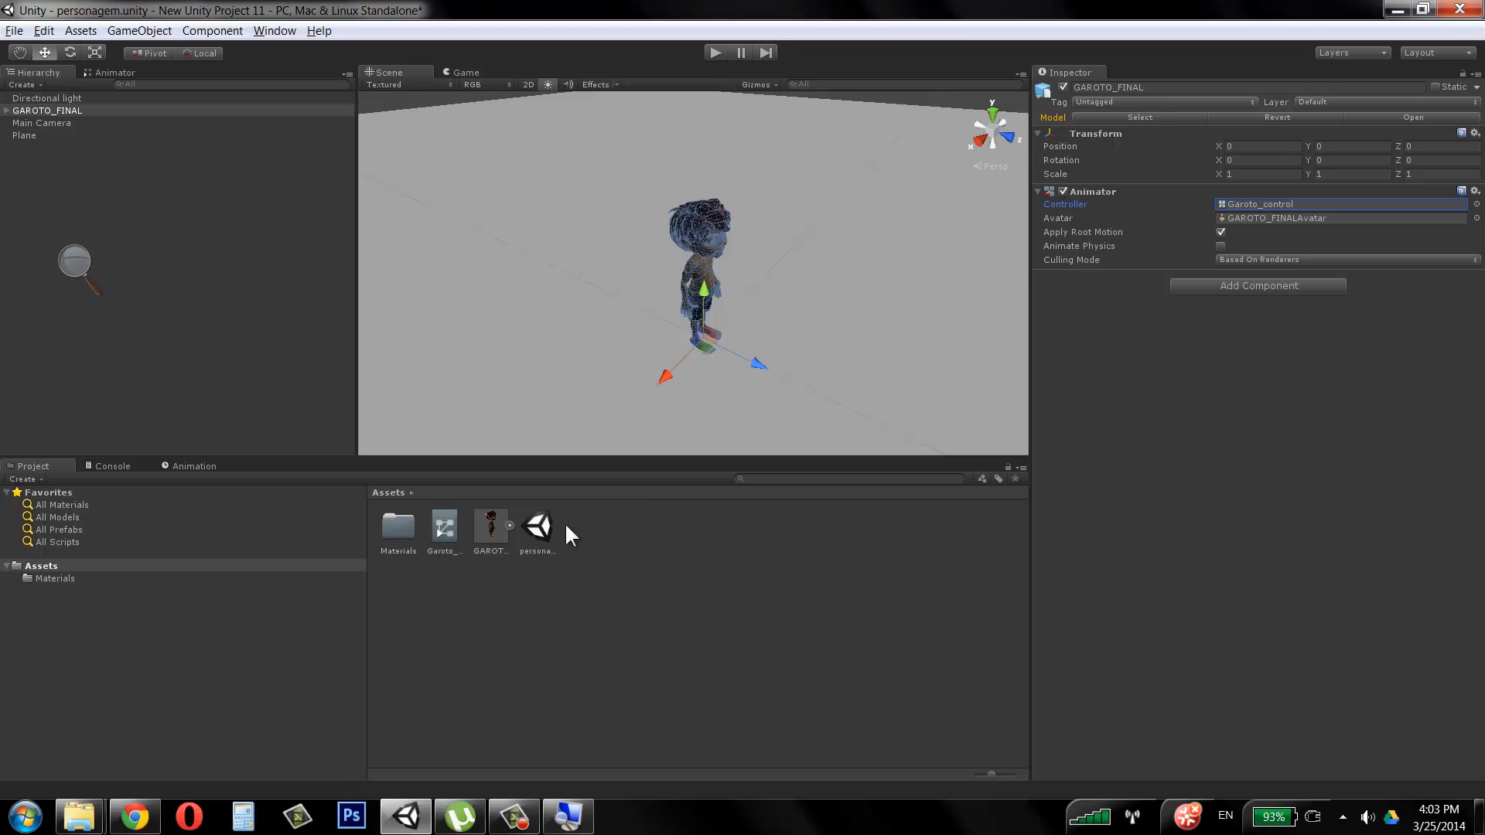
Step: Expand the GAROTO_FINAL asset, show the Animator view, and check the model's Idle and Walk clips
left_click(508, 521)
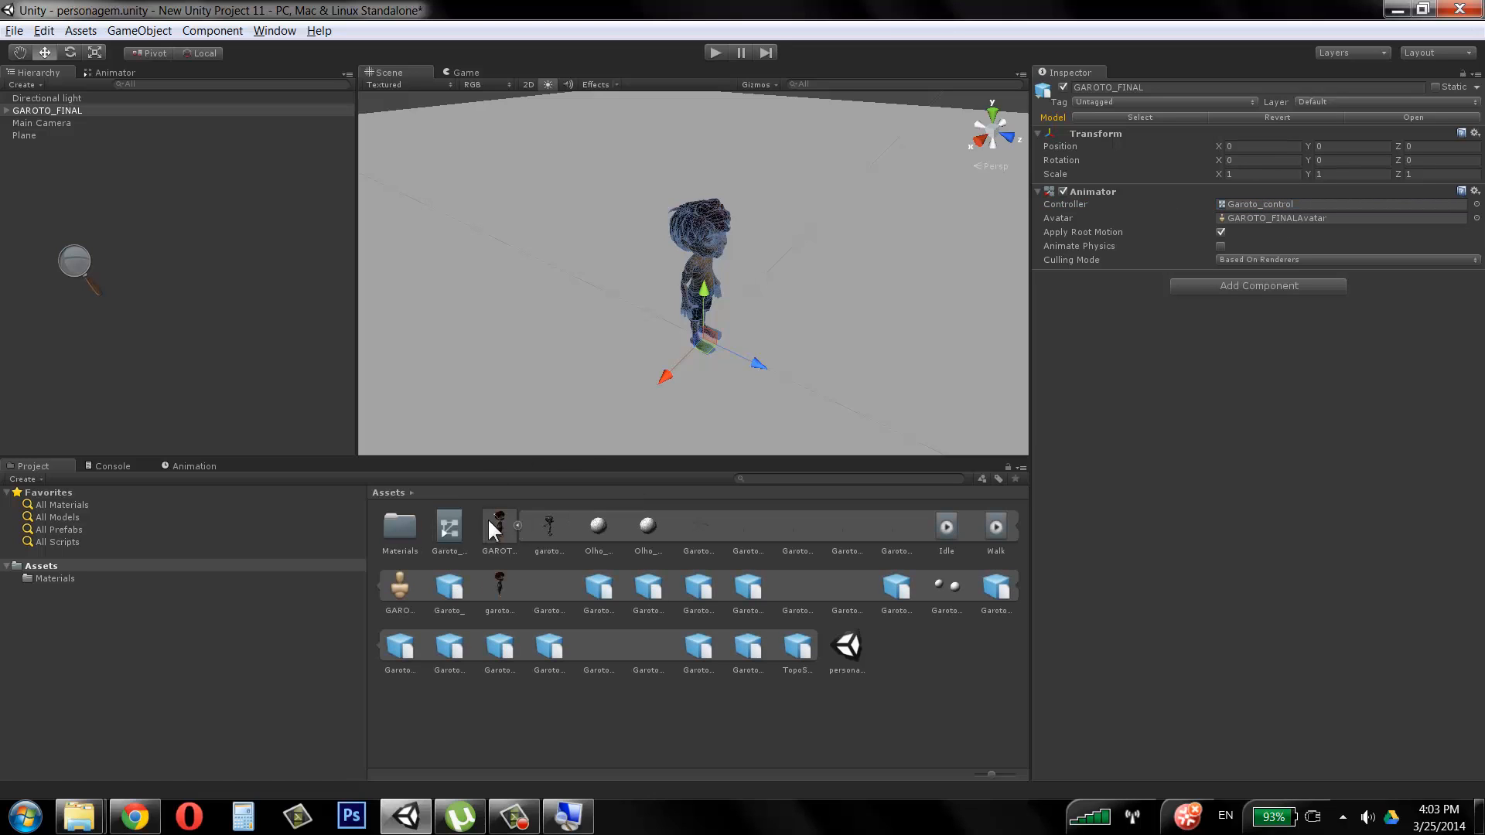
left_click(112, 73)
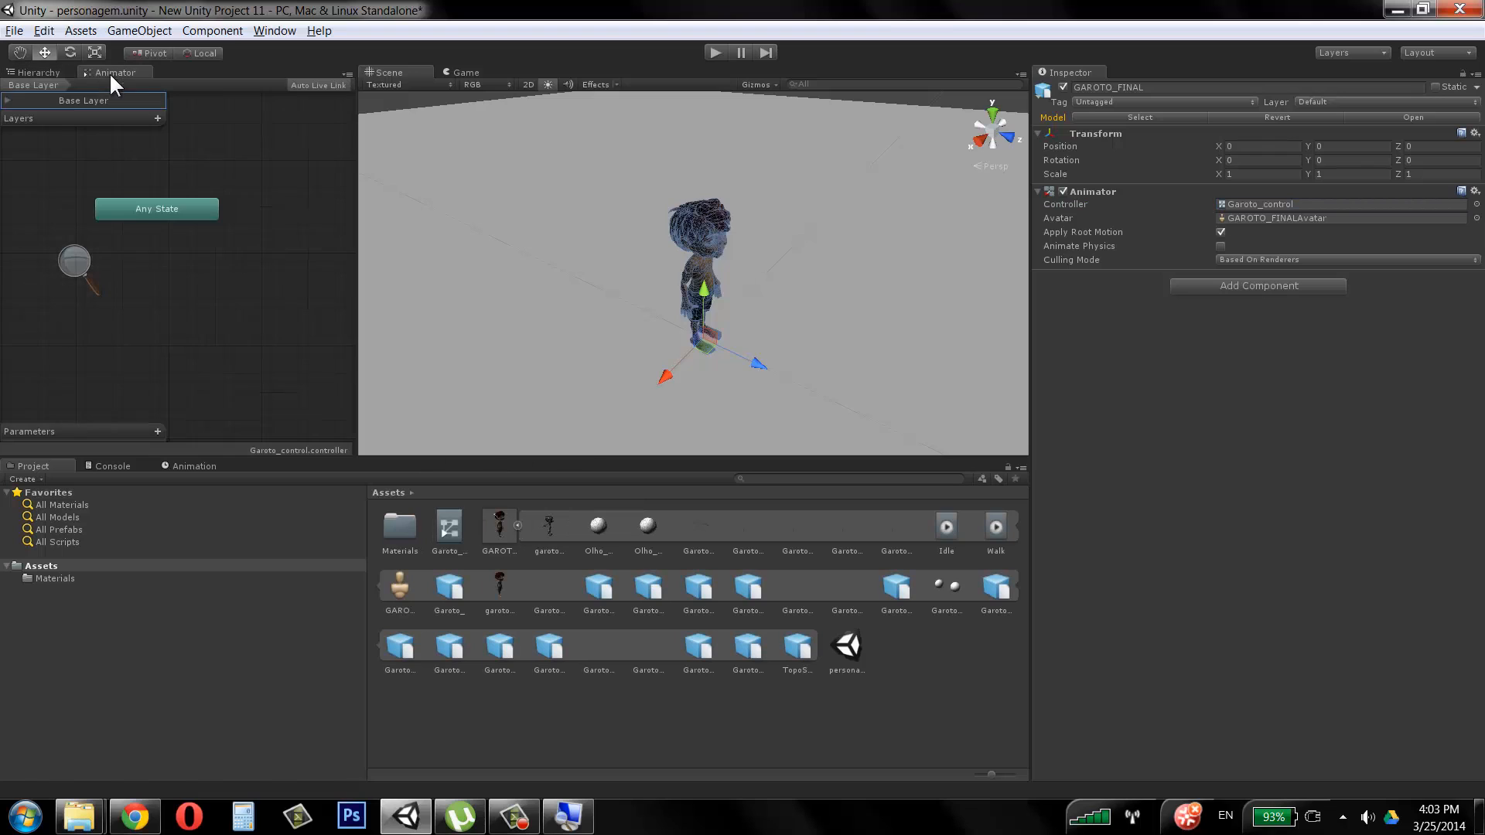
left_click(945, 527)
left_click(998, 529)
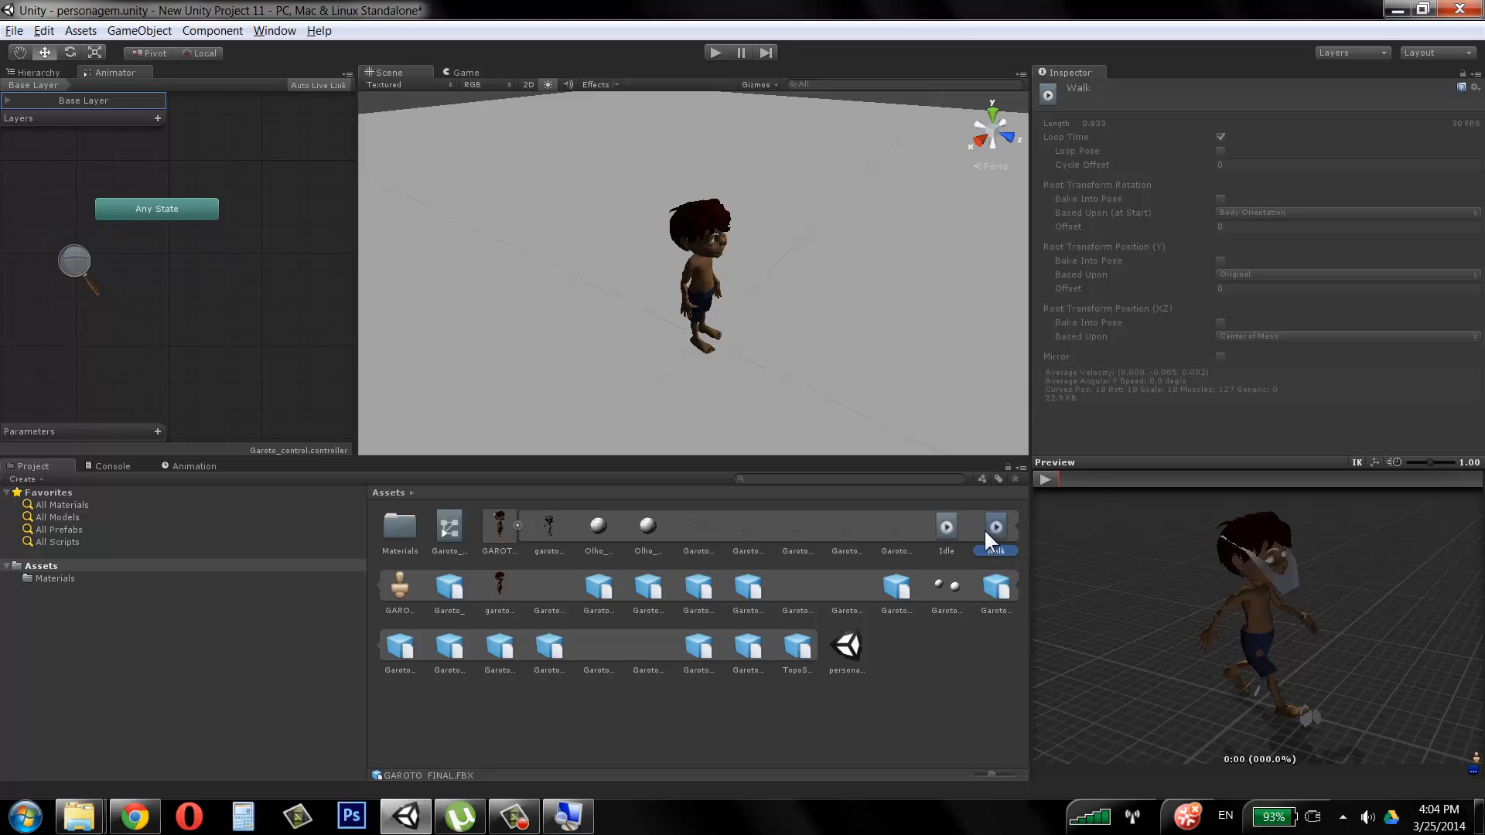
left_click(956, 523)
left_click(996, 524)
left_click(1044, 481)
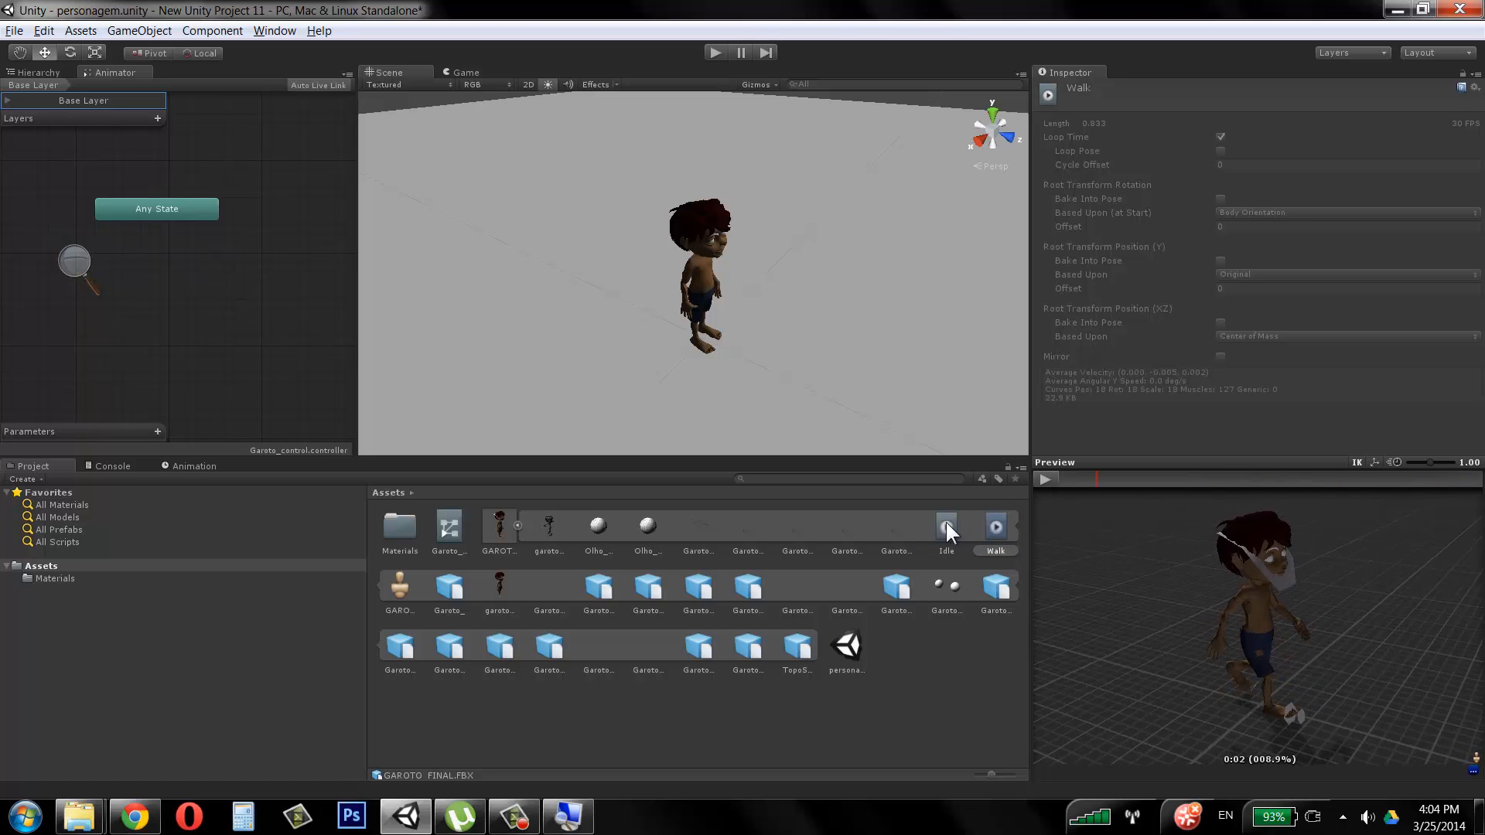
Step: Preview the Idle clip and add it as a state below Any State in the Base Layer graph
left_click(946, 524)
left_click(1044, 481)
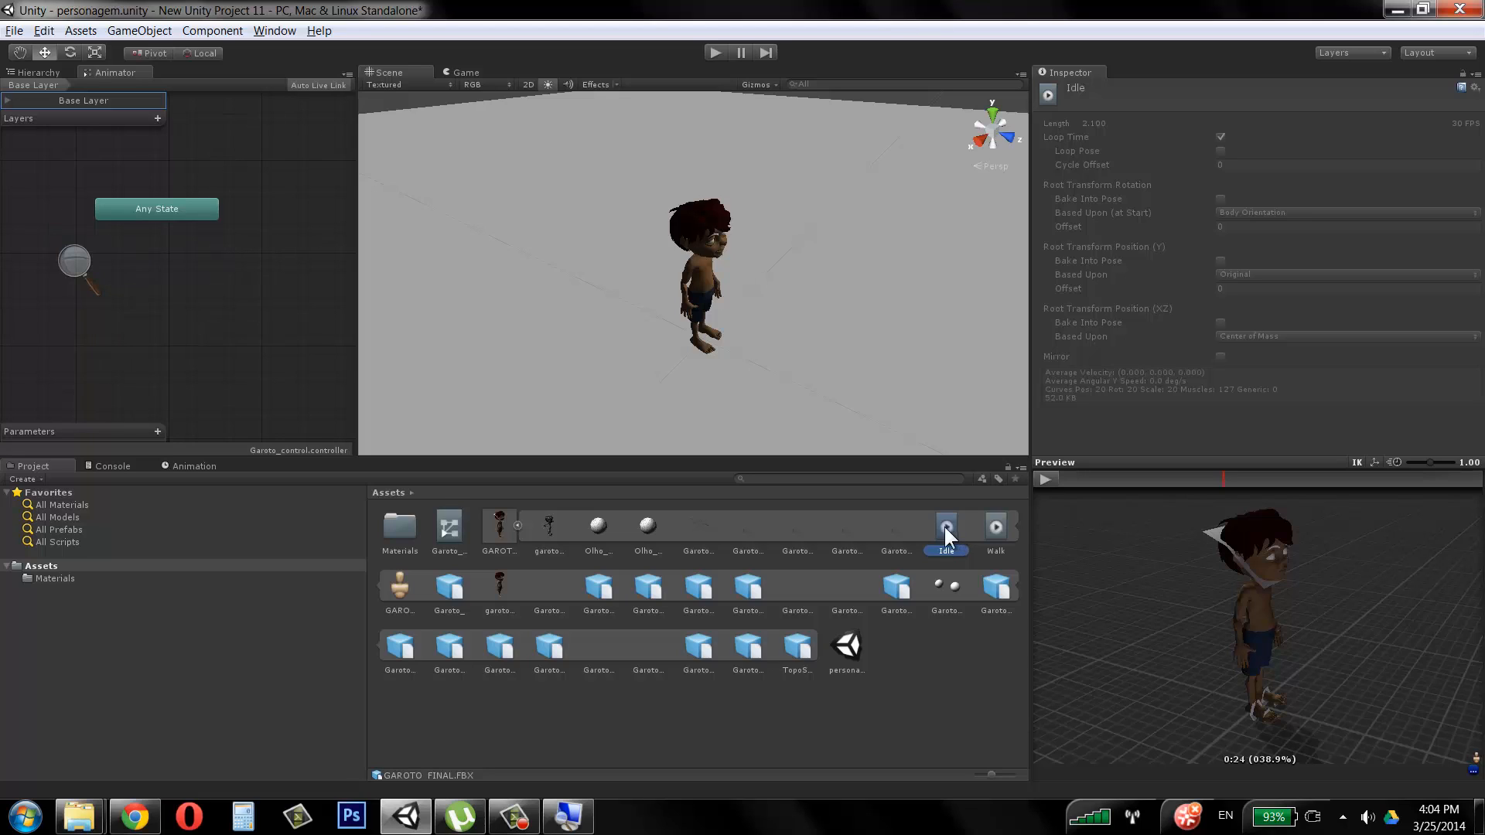
left_click_drag(244, 293, 201, 251)
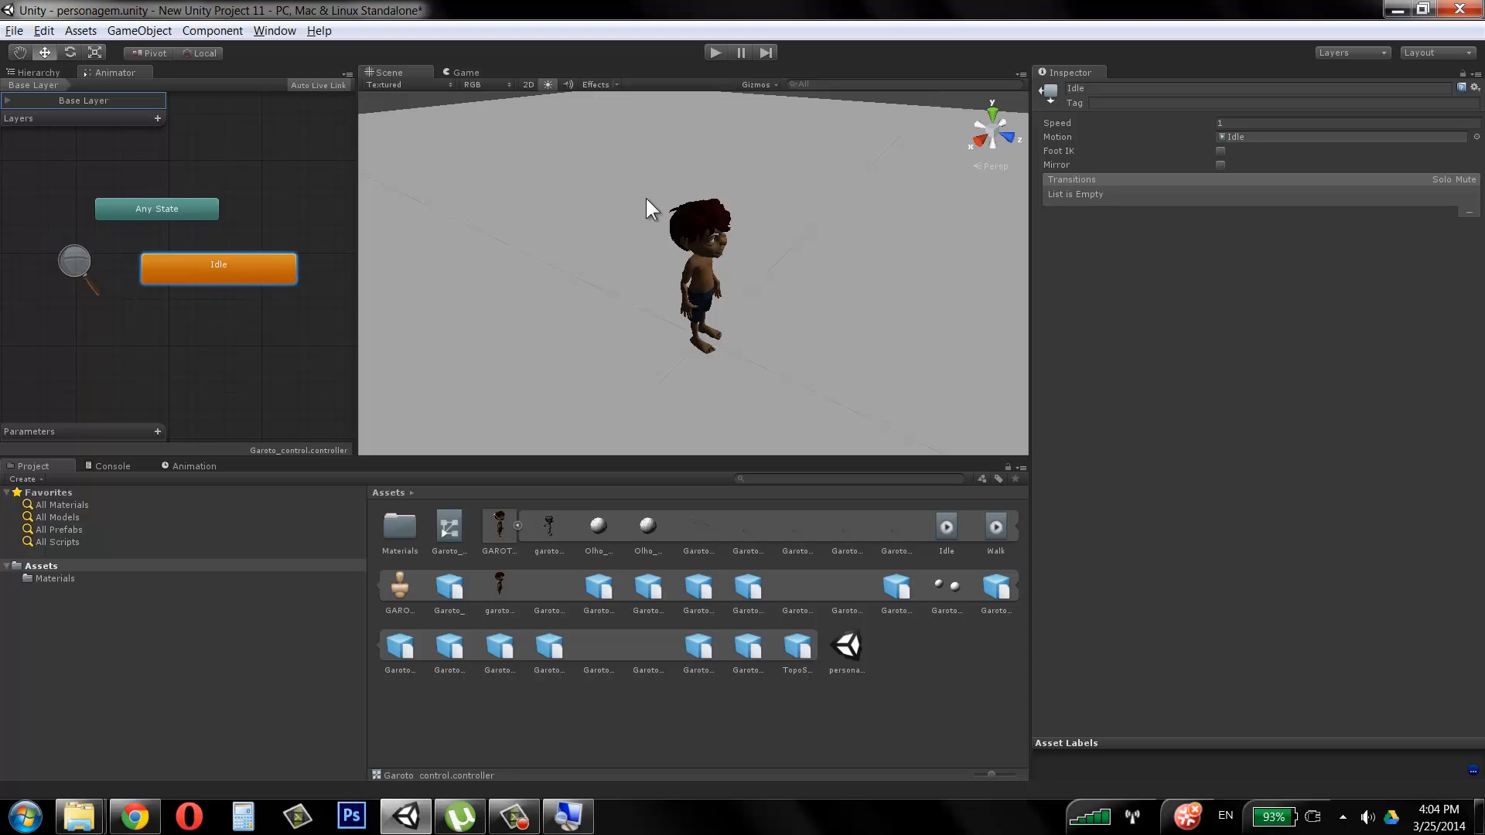
Step: Open the GAROTO_FINAL animation import settings with more room for them, and run the scene to watch the Idle animation
left_click(504, 522)
left_click(1304, 126)
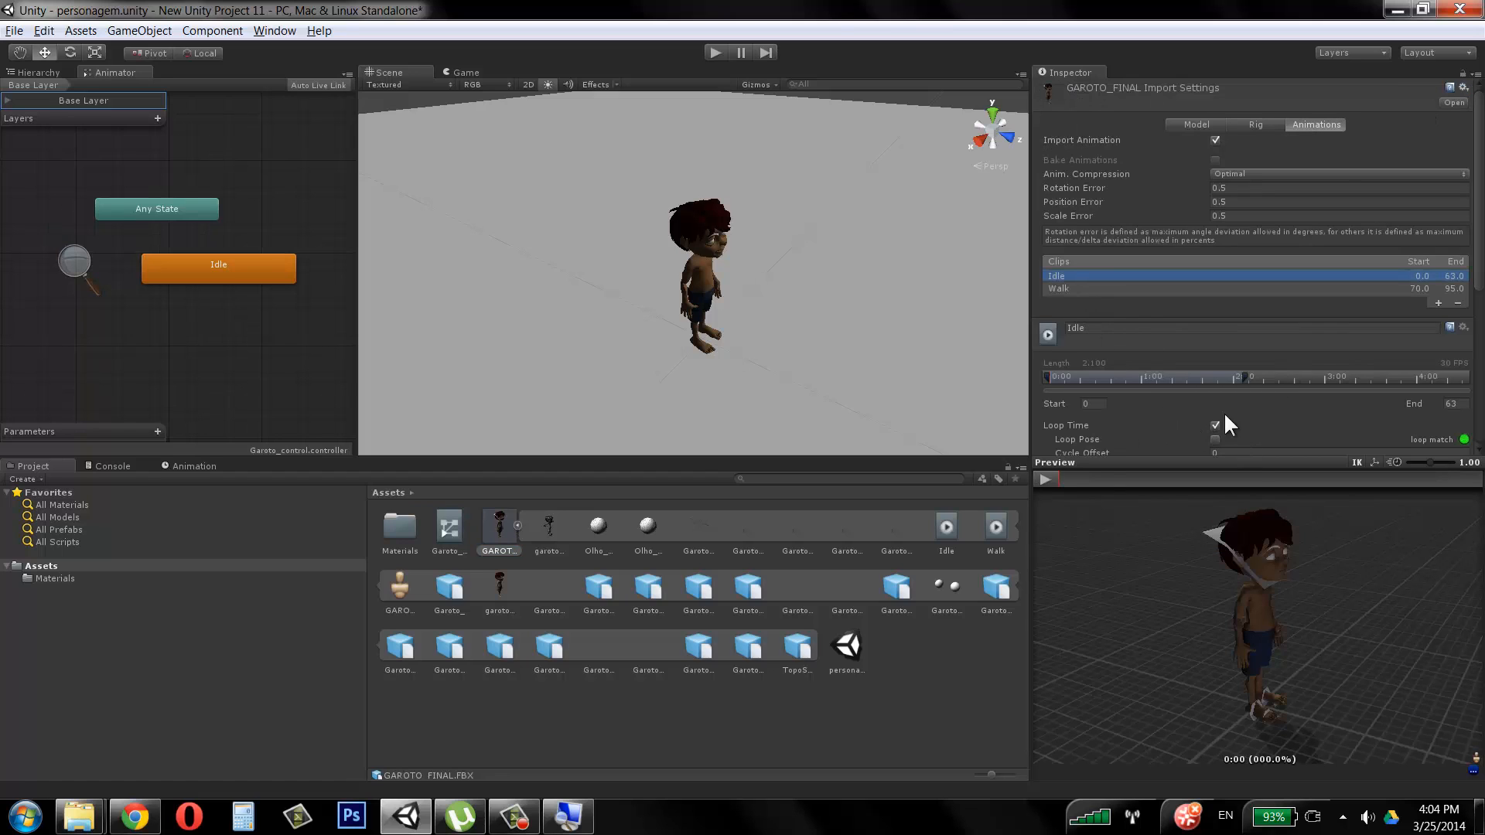
left_click_drag(1254, 467, 1254, 635)
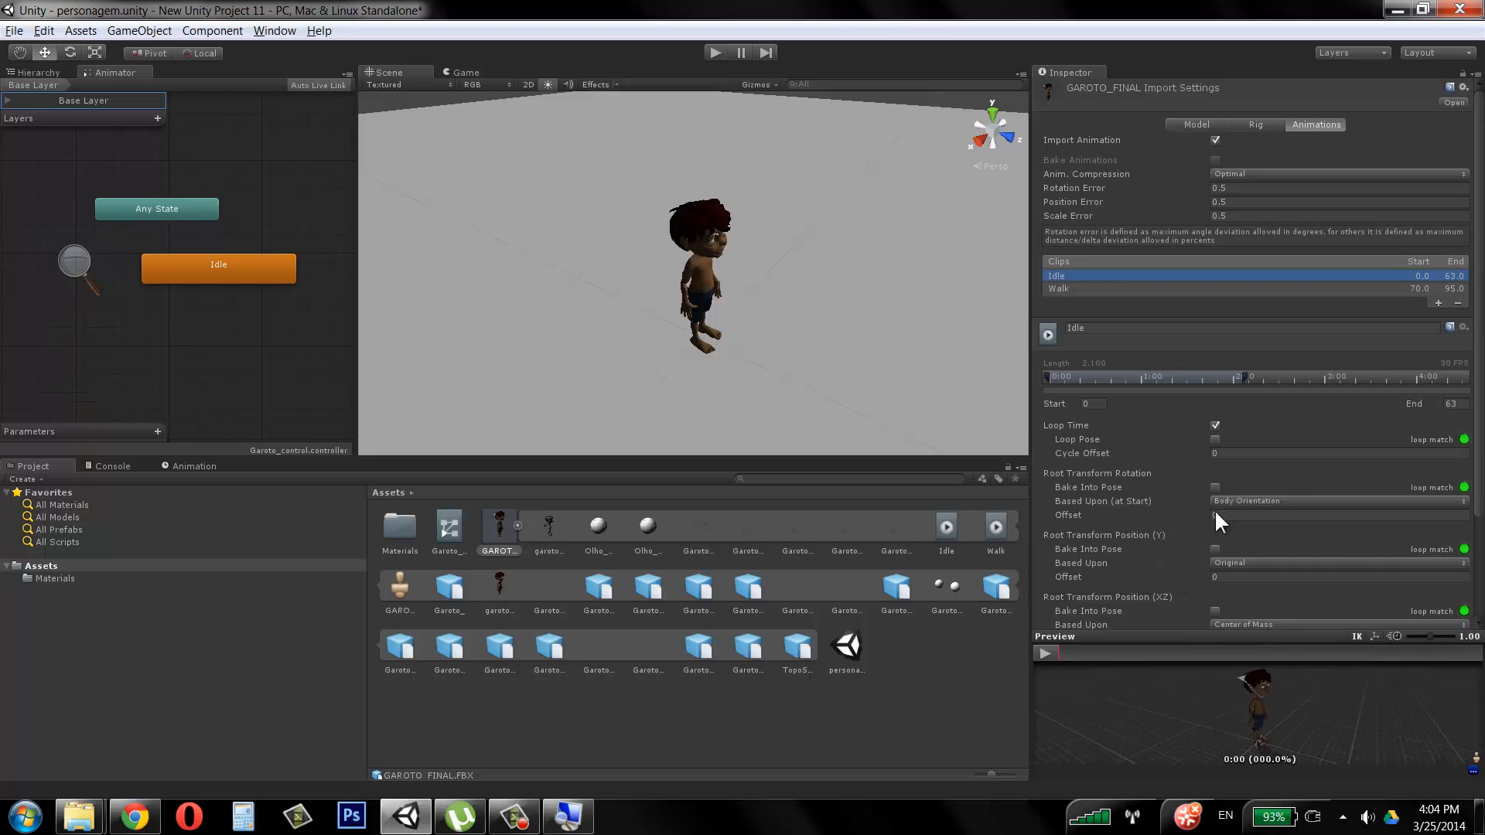
left_click(717, 47)
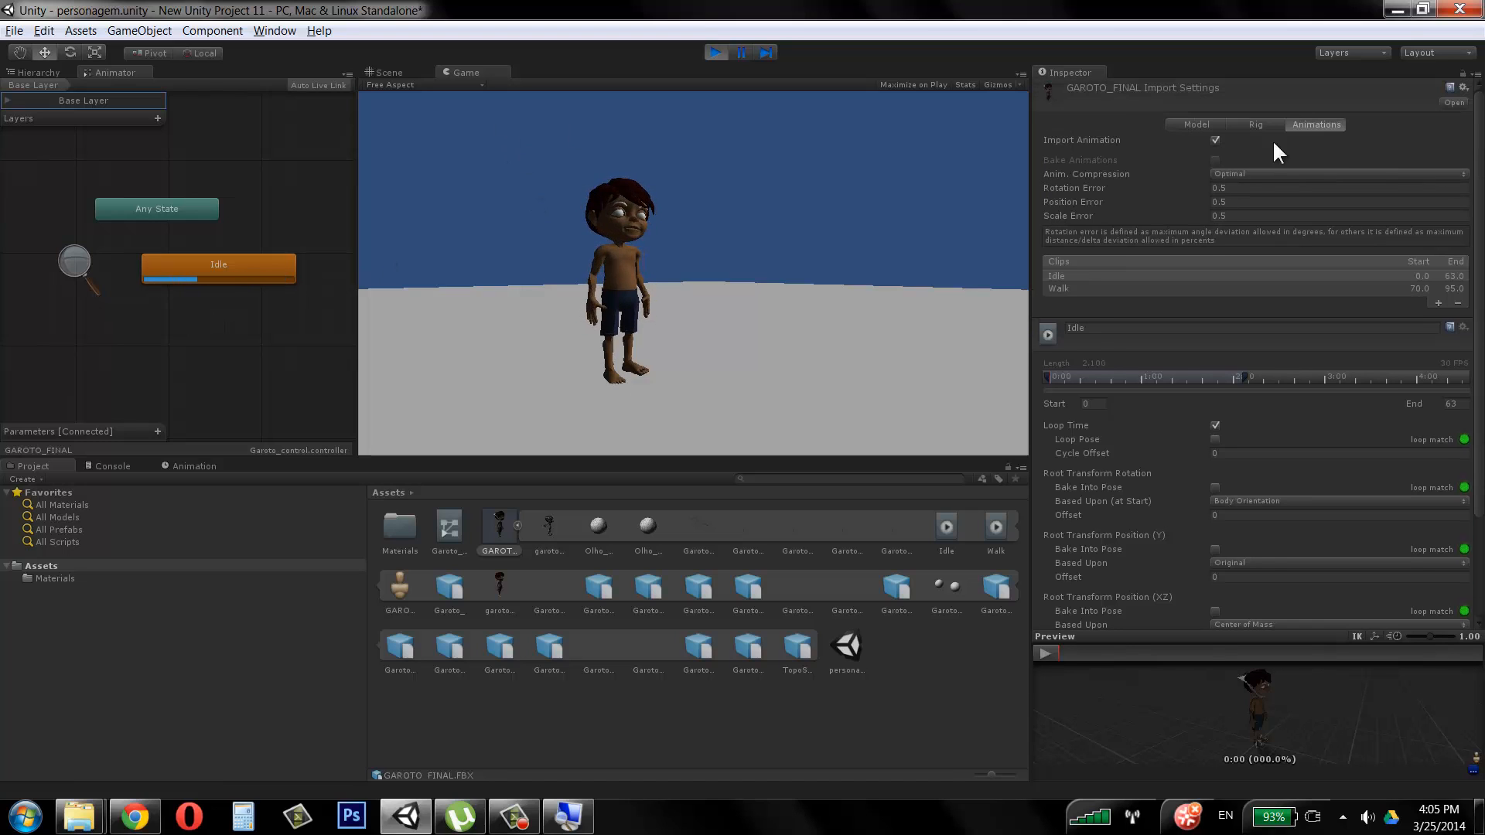
Step: Switch to Windows Magnifier and enlarge the Idle clip's loop and root transform settings to 200%
scroll(1453, 309, "down", 4)
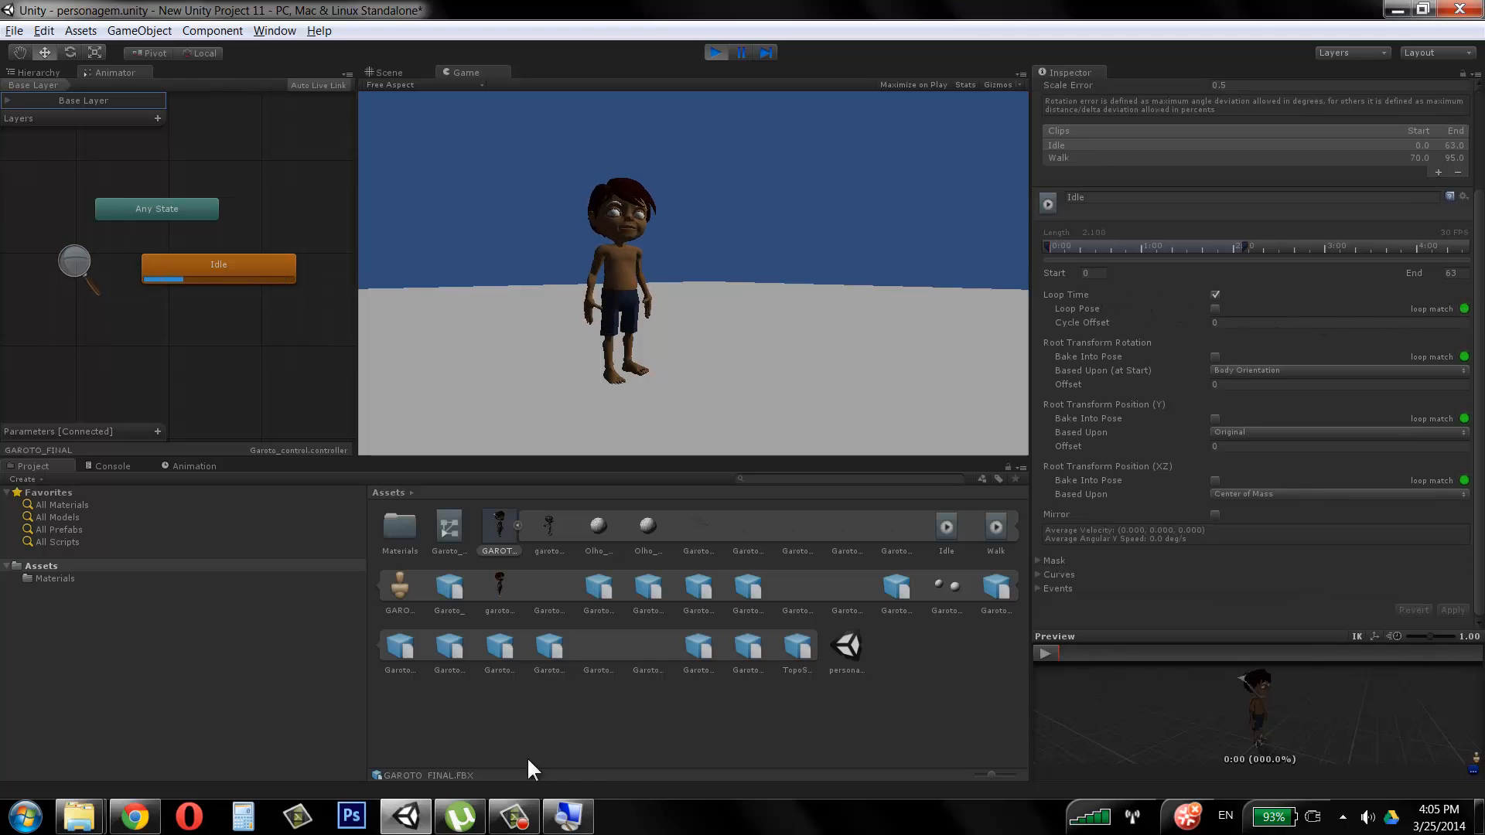
left_click(568, 815)
left_click(107, 281)
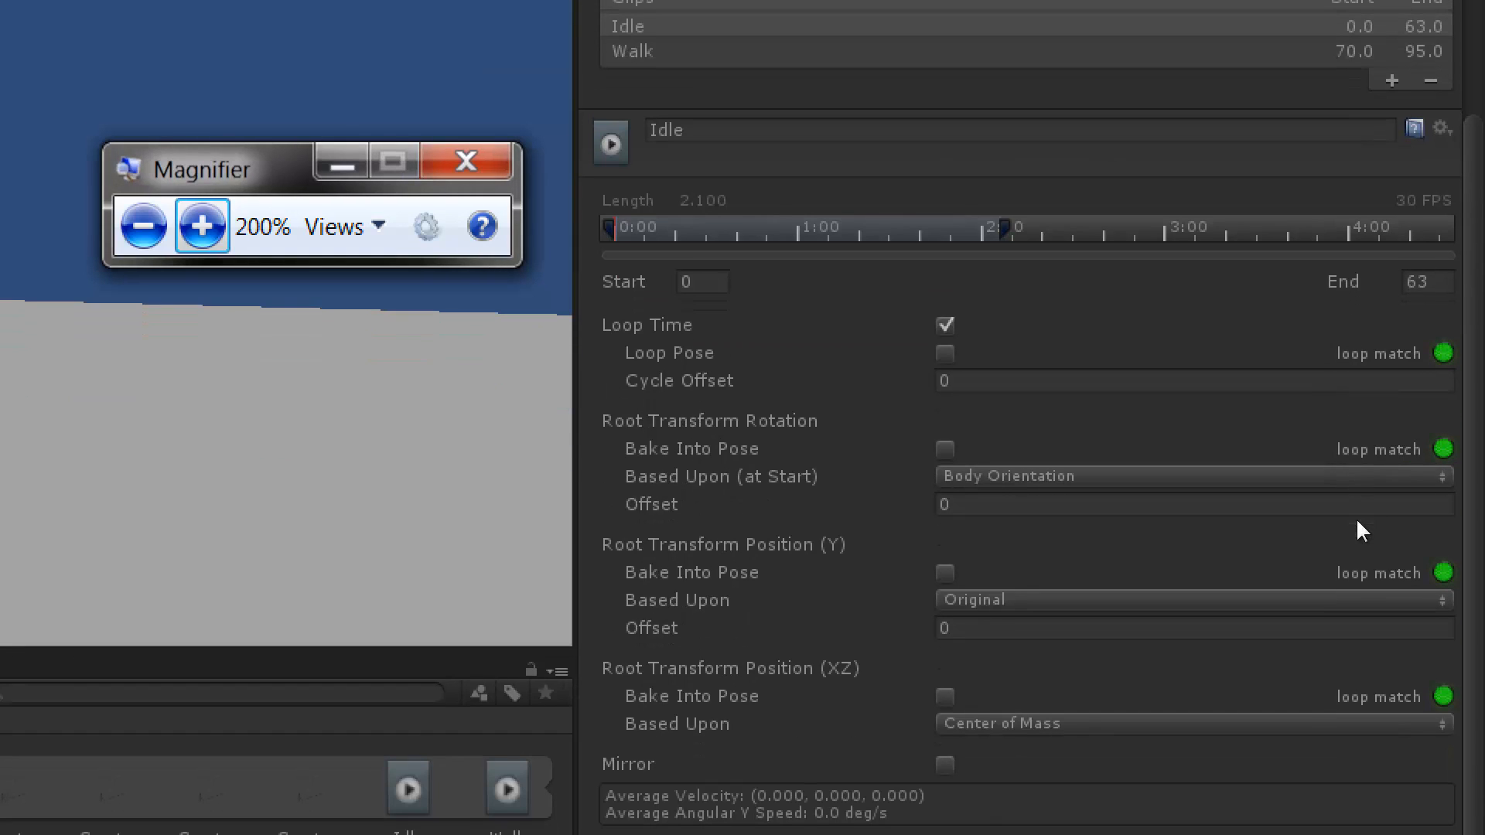
Step: Extend the end of the Idle clip's frame range to about frame 100
mouse_move(1244, 244)
left_mouse_down()
mouse_move(1145, 256)
mouse_move(1357, 256)
left_mouse_up()
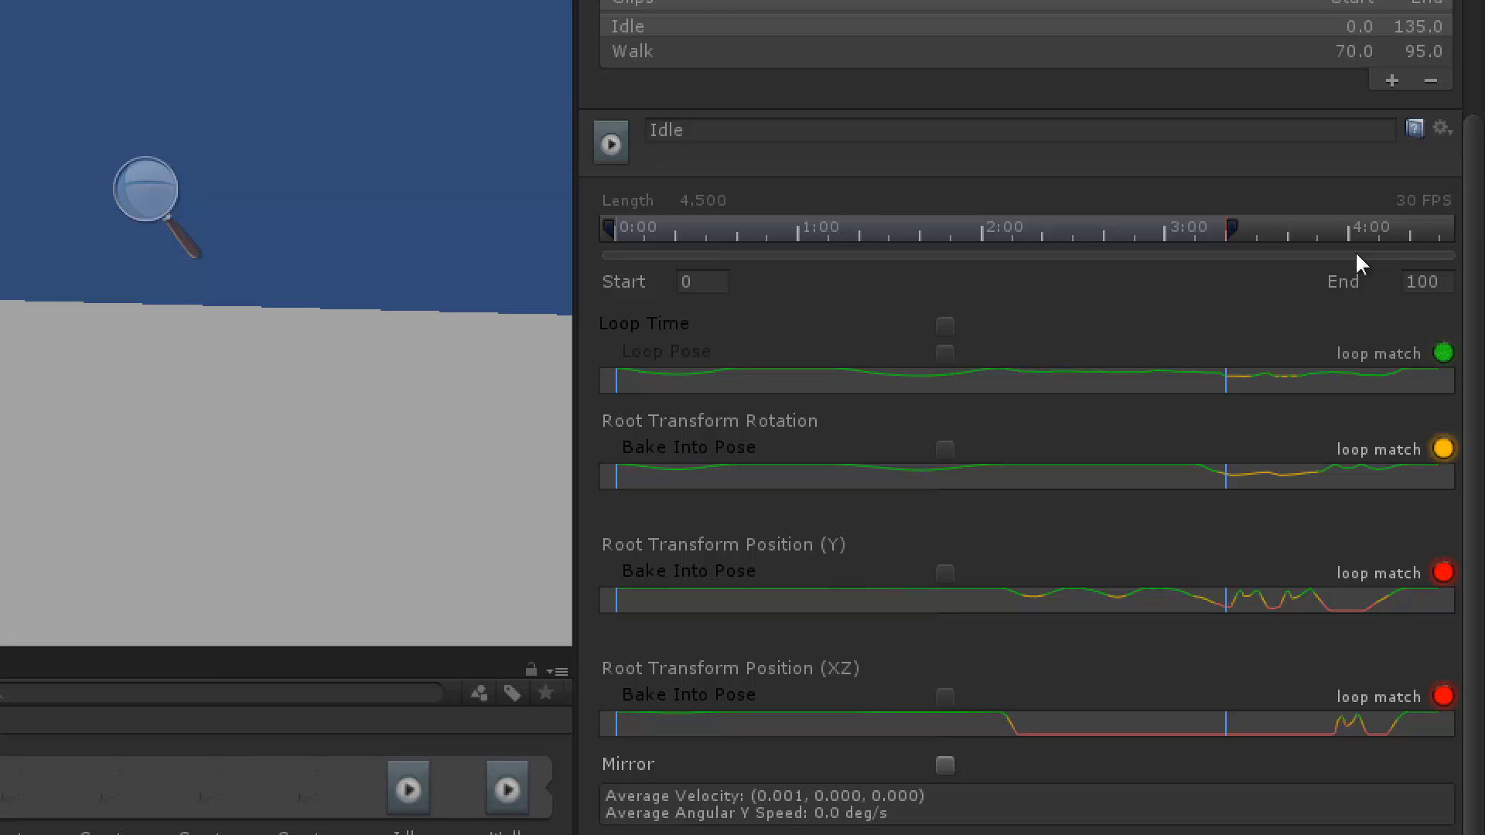
left_click_drag(1358, 259, 1358, 259)
key("ctrl+z")
key("Left")
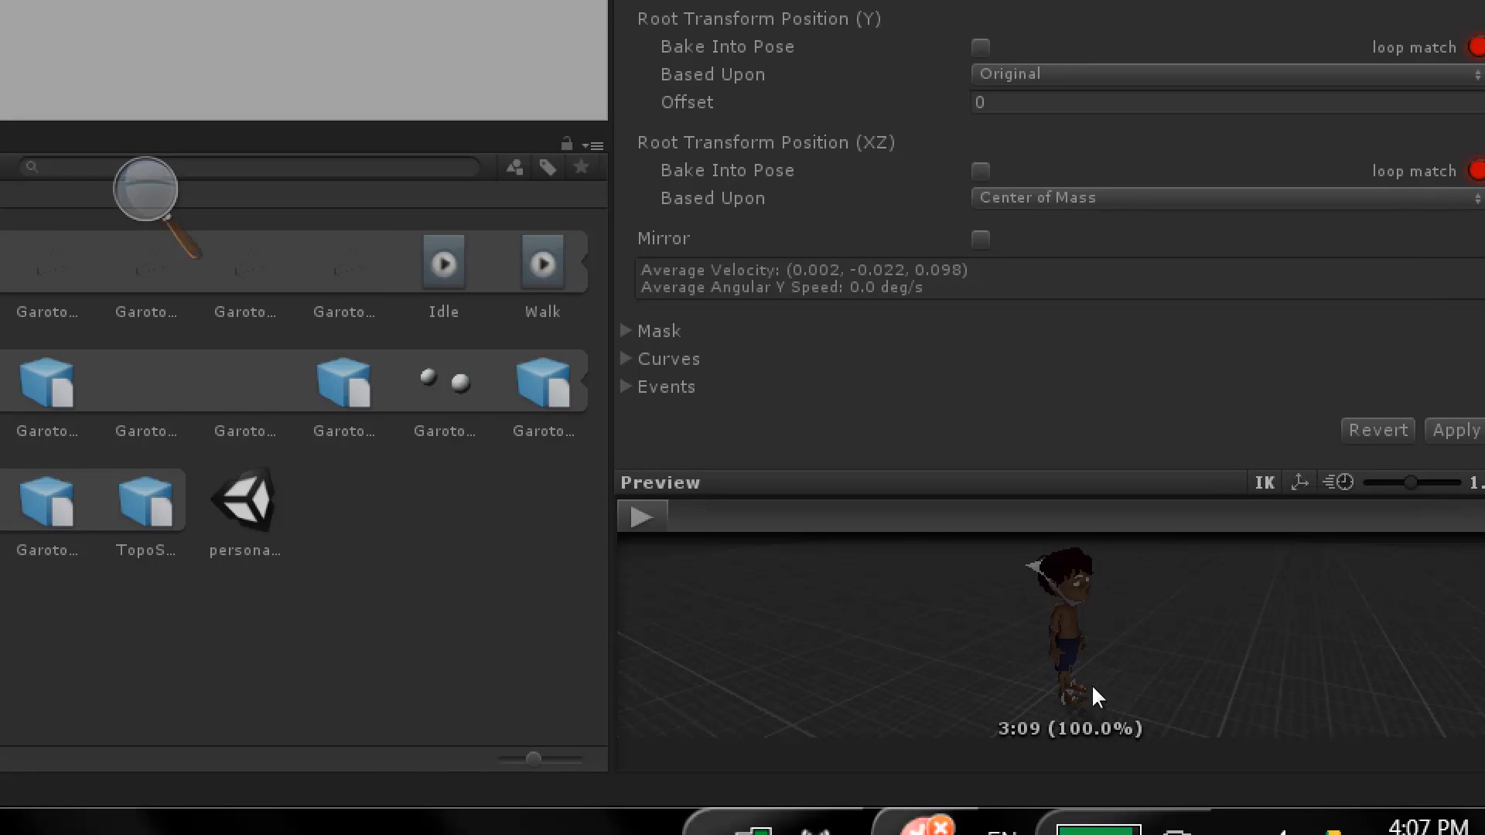
Step: Play the extended Idle clip in an enlarged preview and bring the clip's end back to frame 63
left_click_drag(1093, 669, 1101, 554)
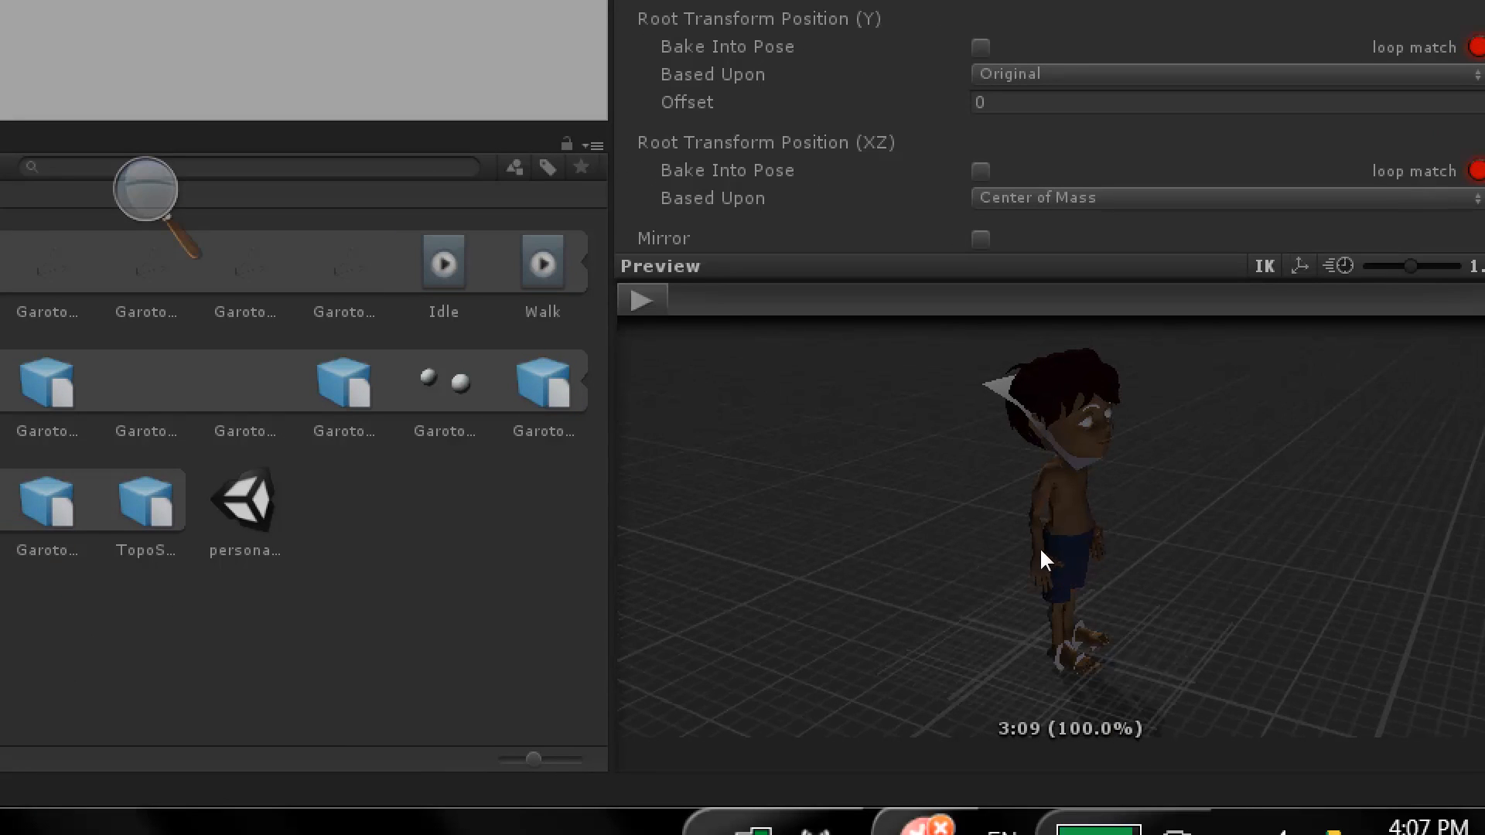
key("space")
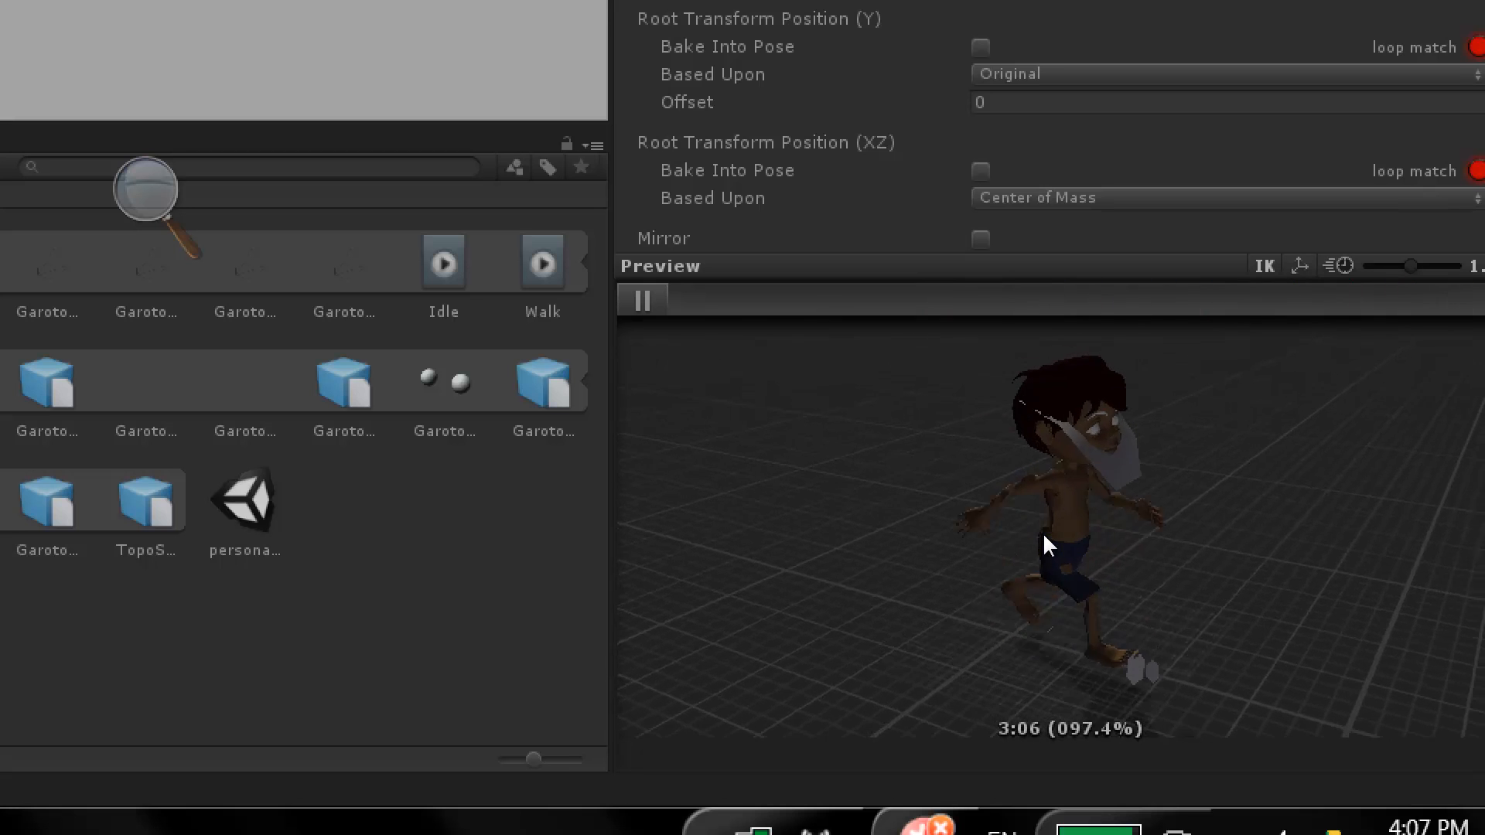
key("space")
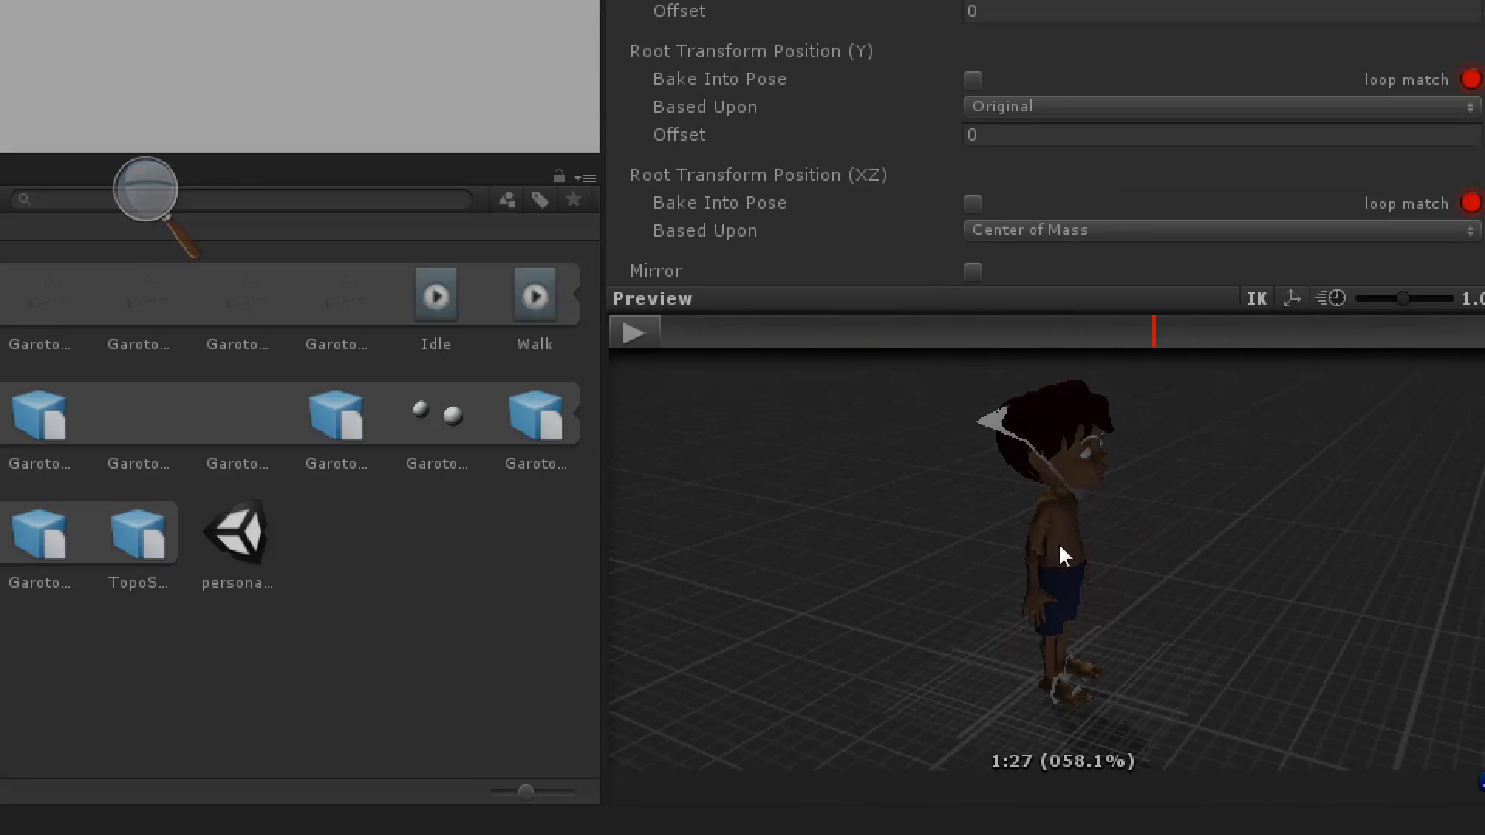
left_click_drag(1353, 244, 1244, 254)
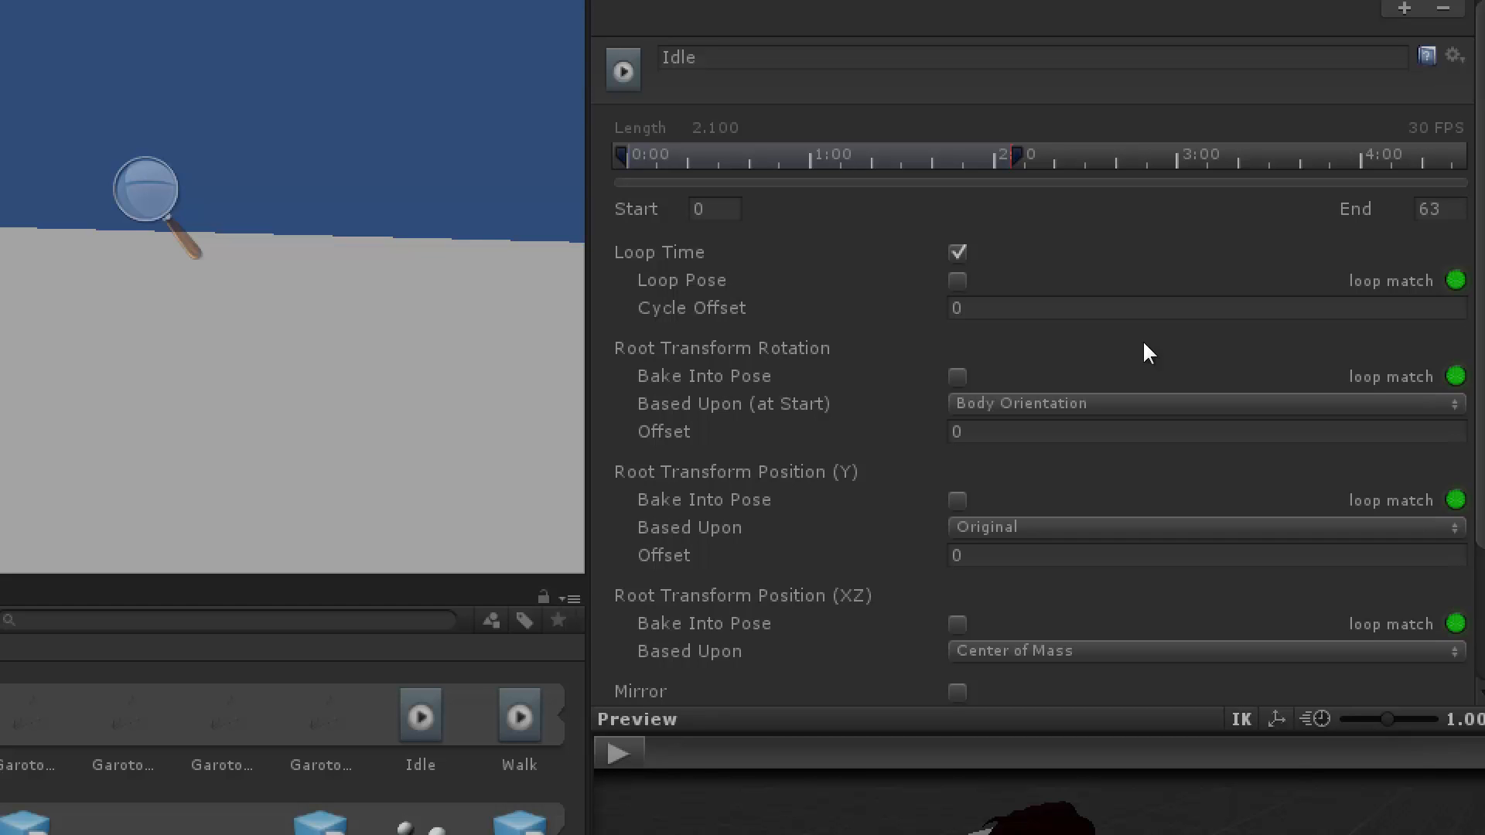
Step: Base the Idle clip's Root Transform Rotation on Original
left_click(796, 270)
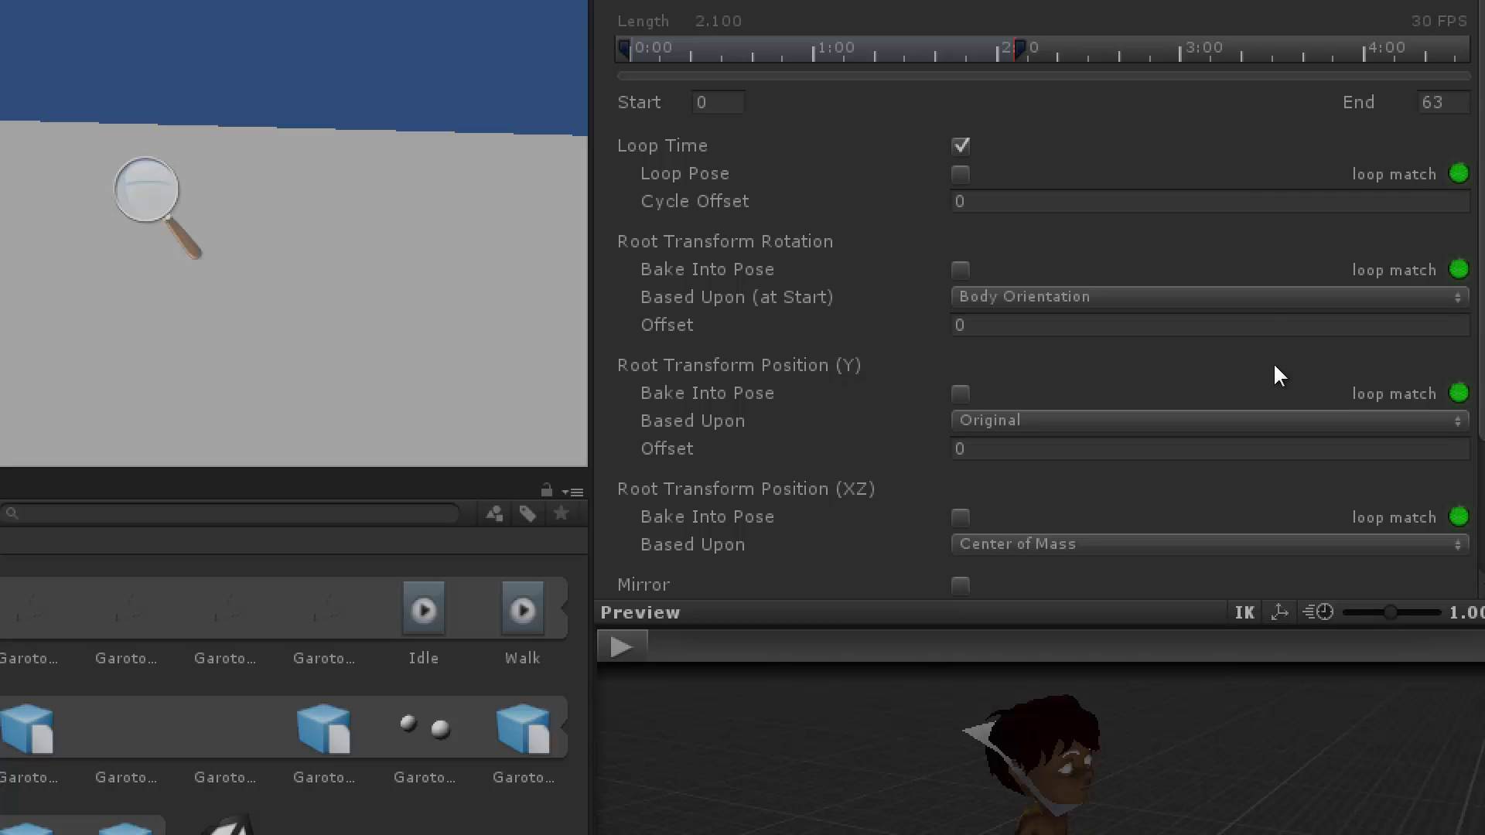
left_click(1272, 297)
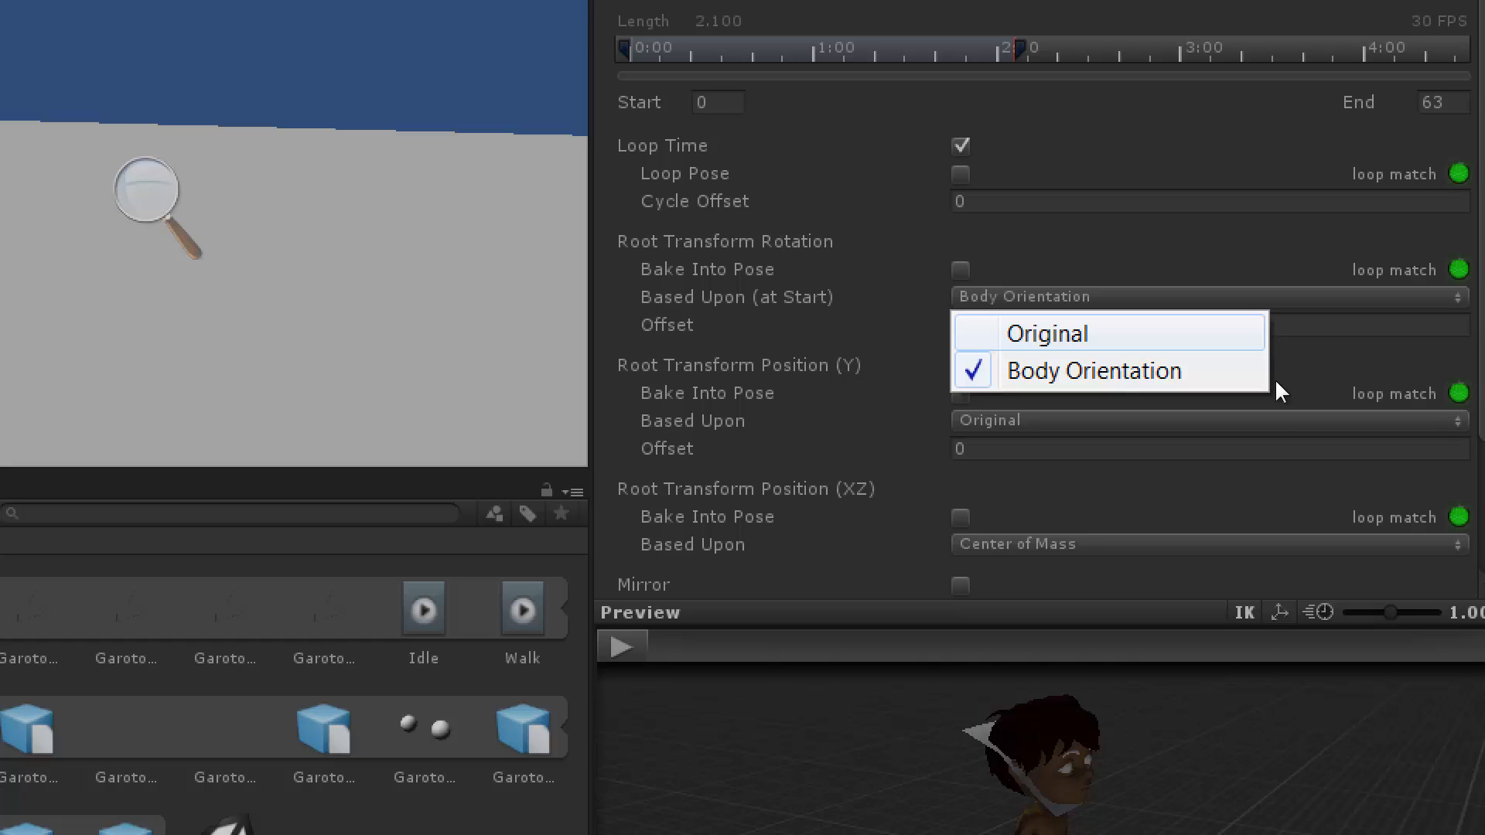
key("Return")
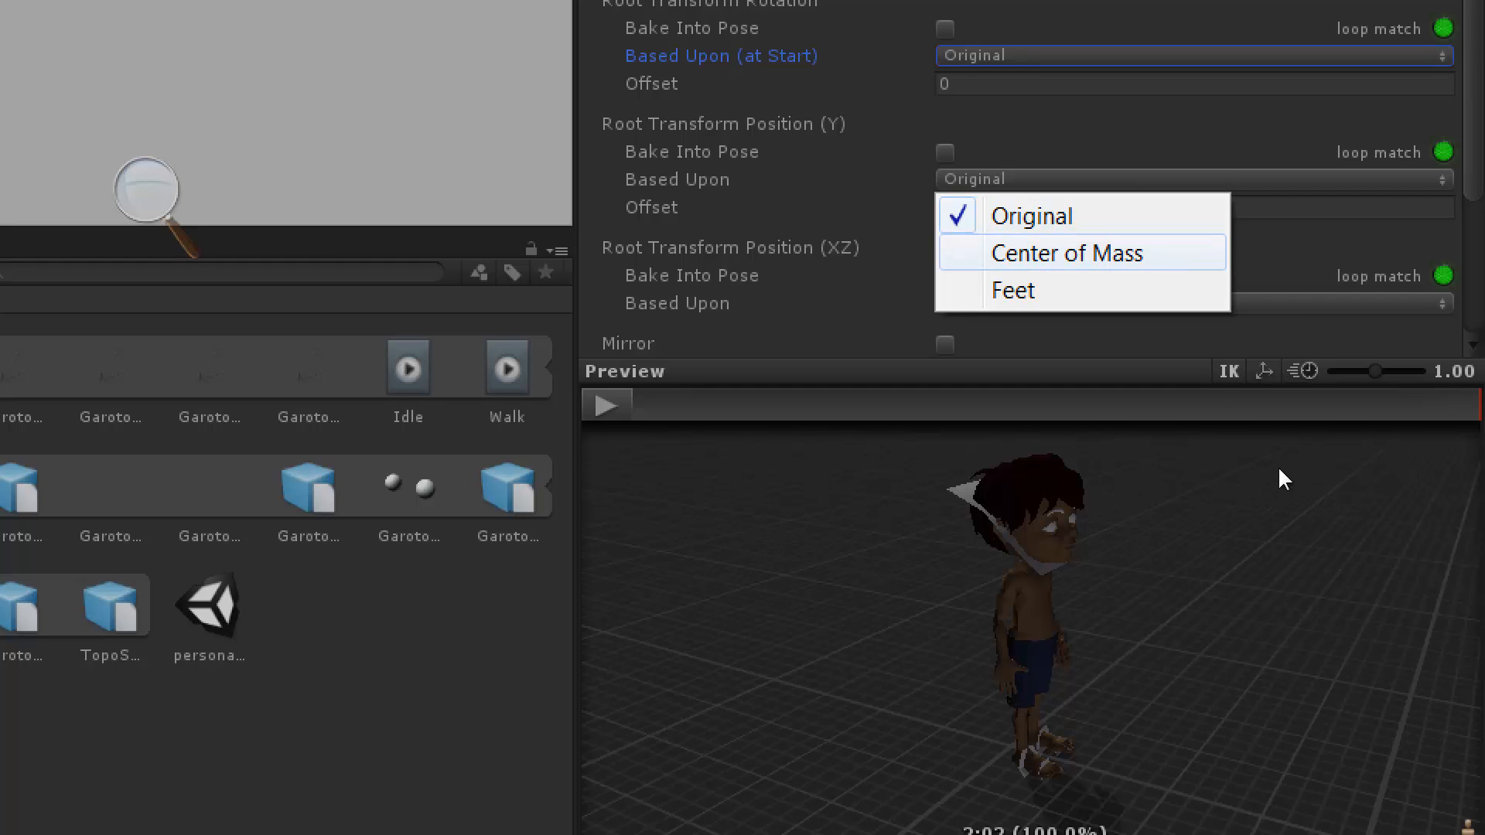
Step: Try Center of Mass, Original and Feet as the basis for the Idle clip's Root Transform Position (Y)
key("Return")
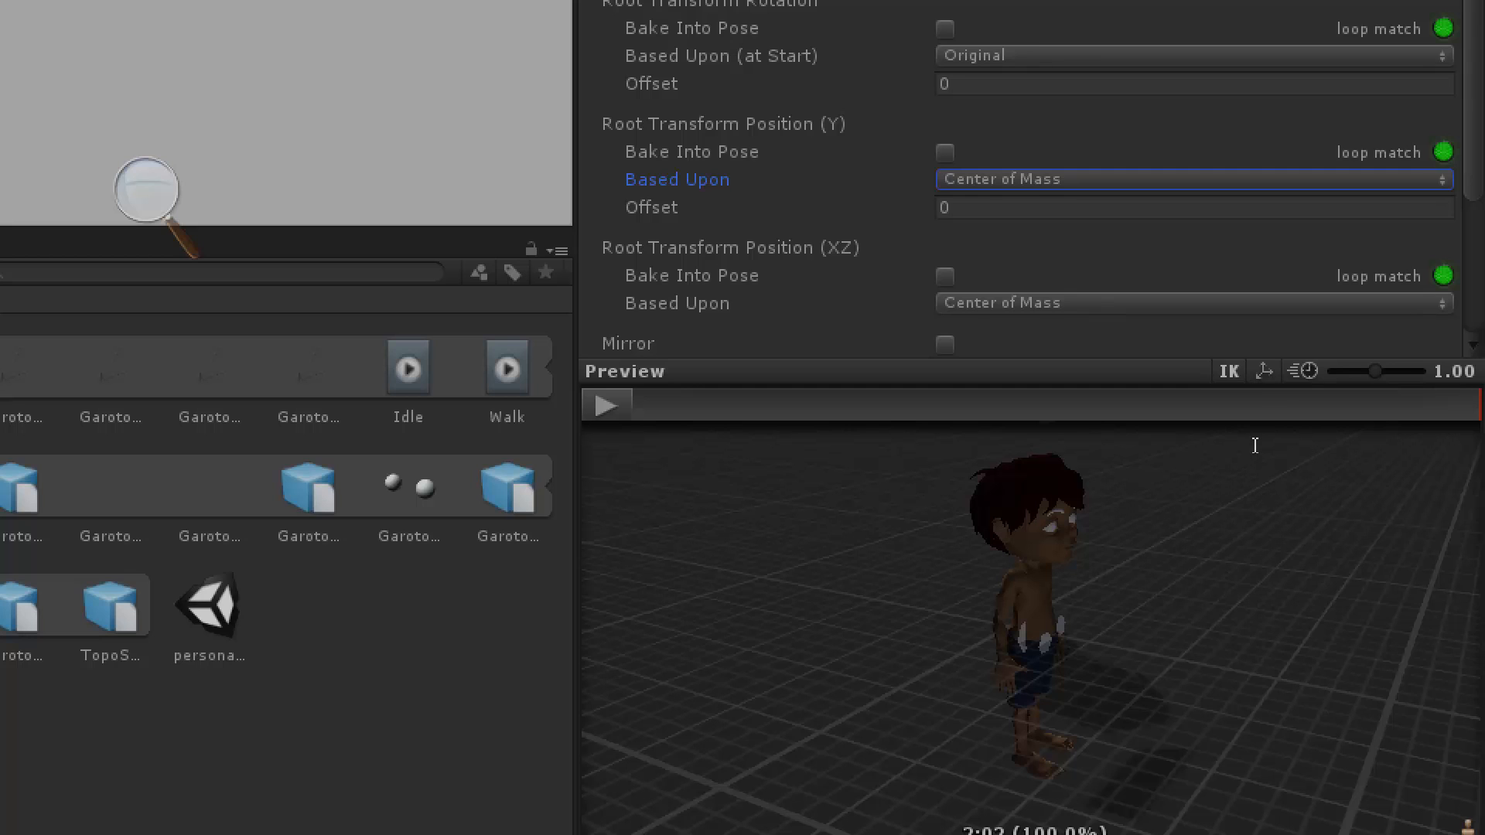
key("space")
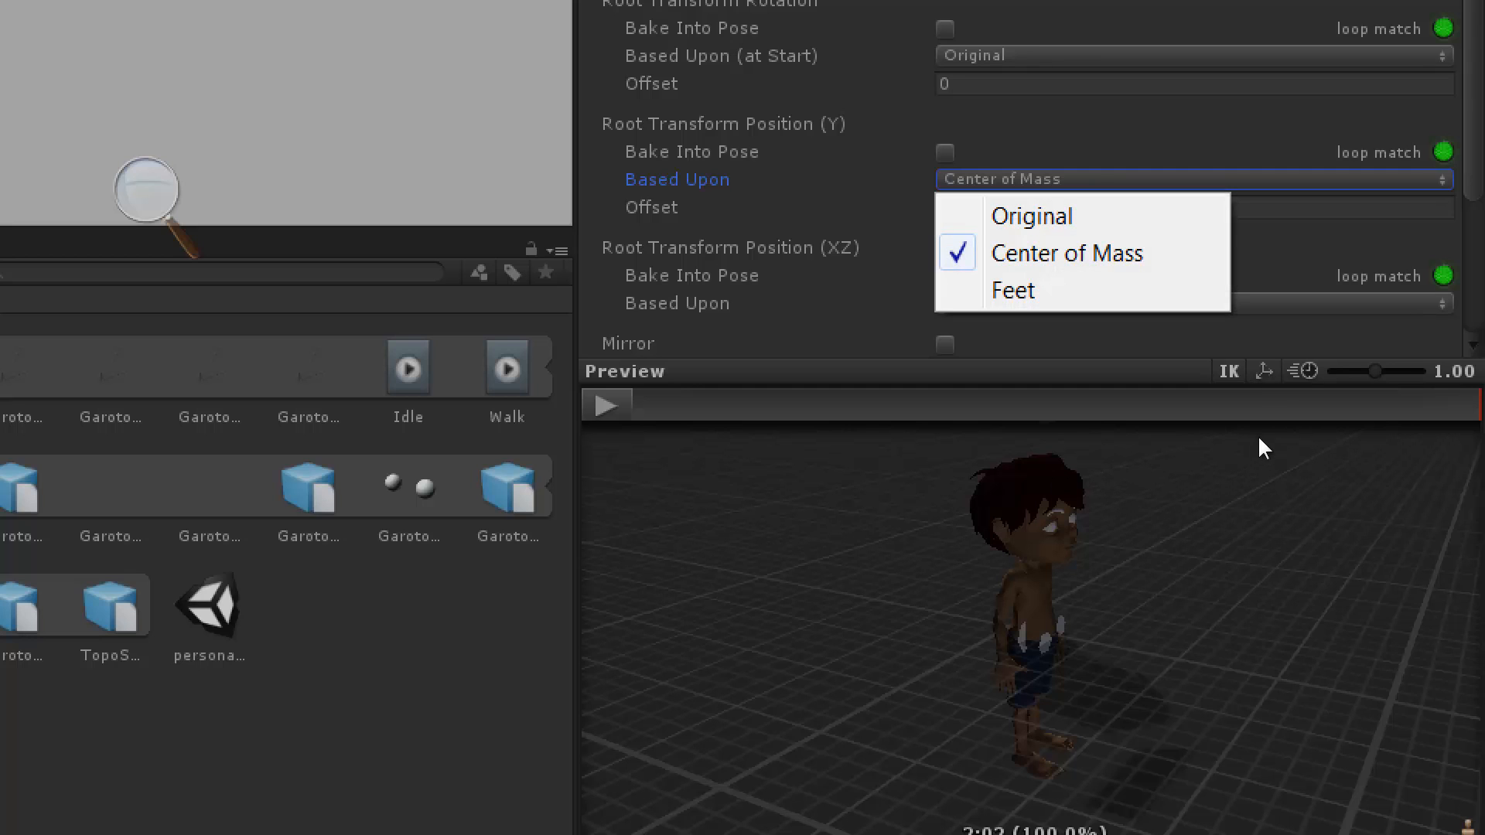
key("Return")
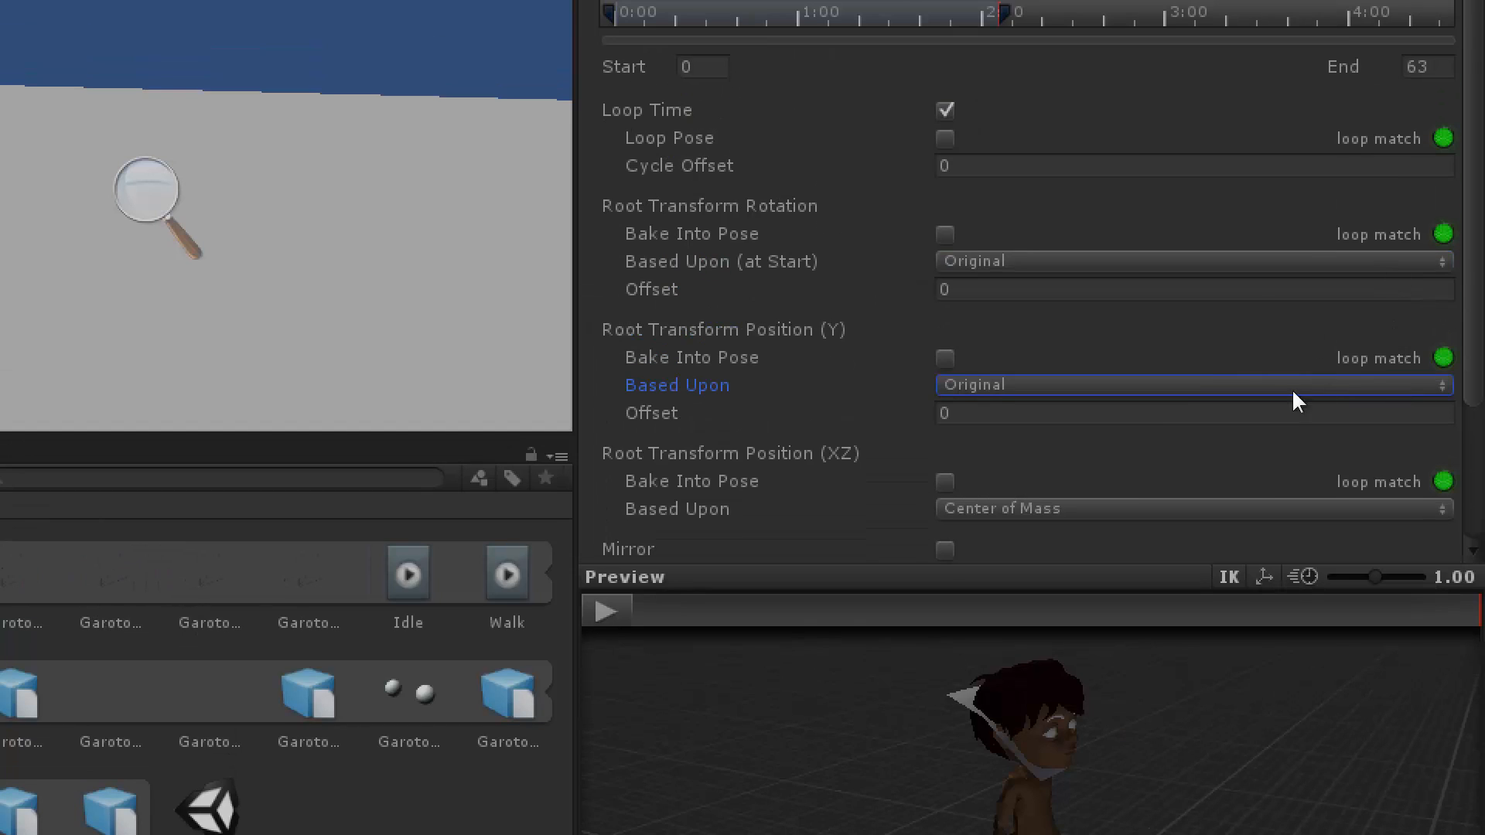
left_click(1290, 69)
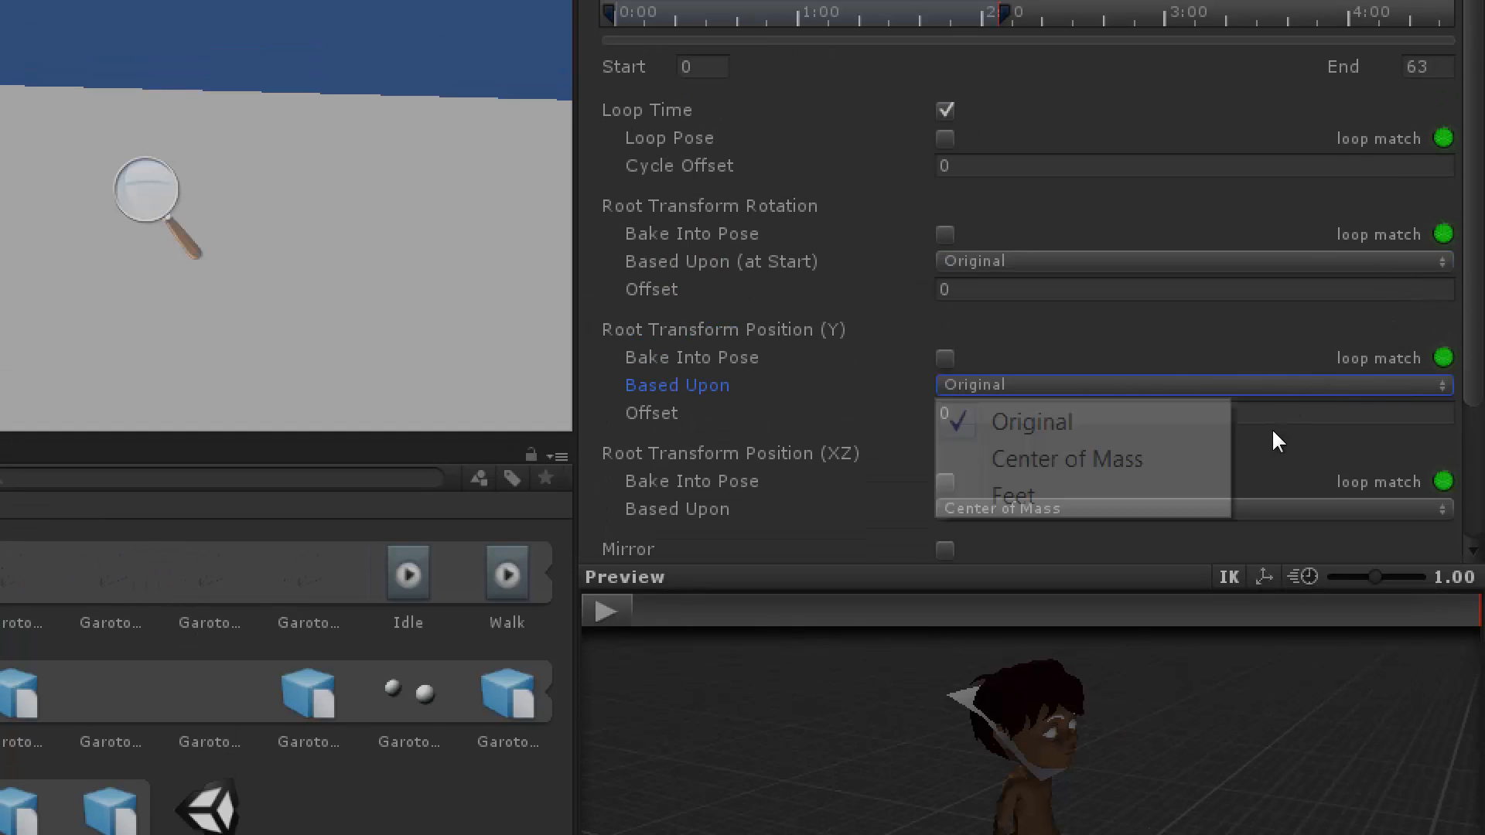
left_click(1226, 172)
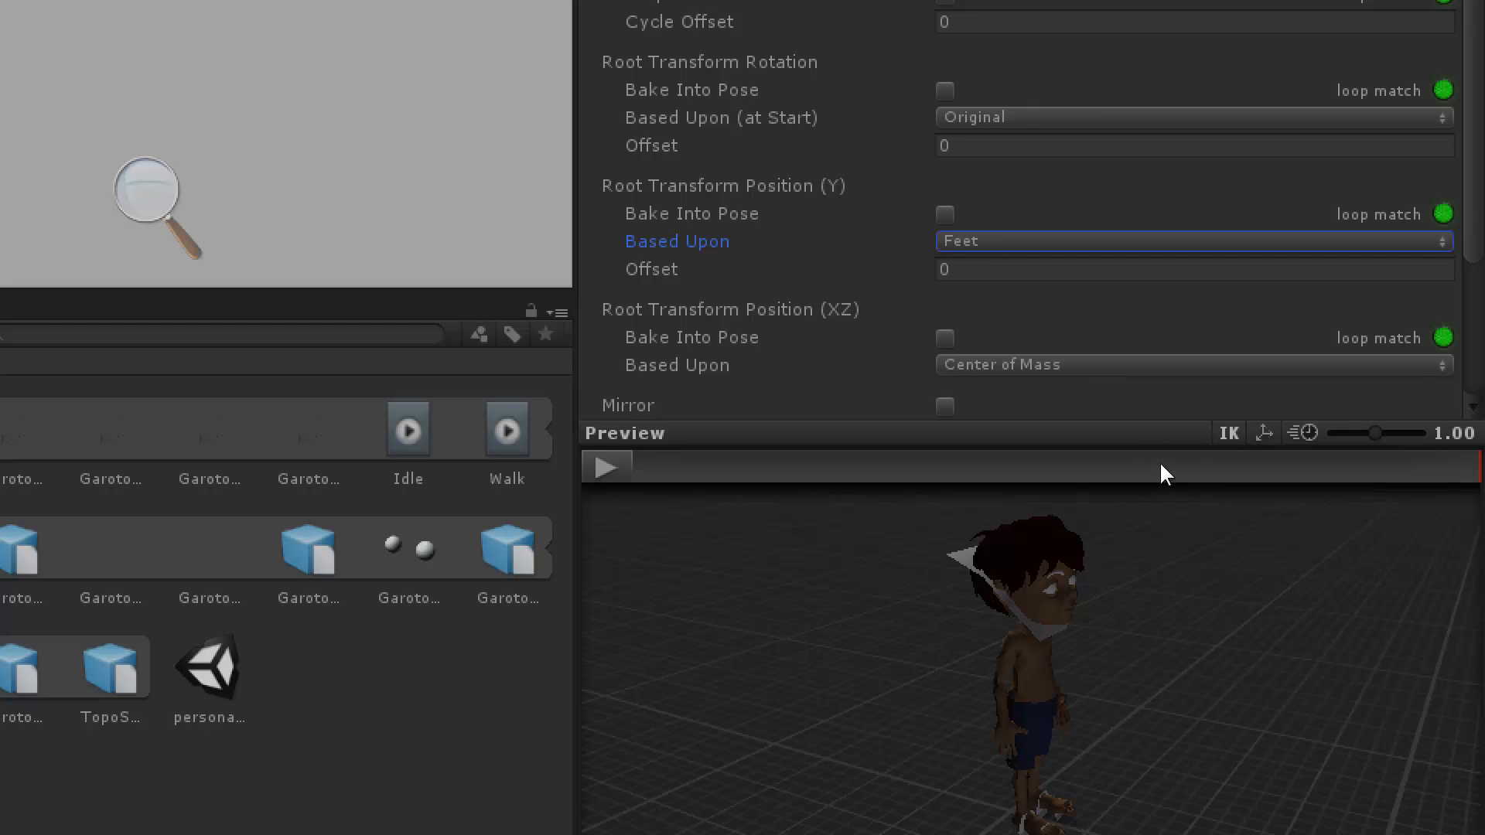
Step: Base both Root Transform Position (XZ) and Root Transform Position (Y) of the Idle clip on Original
left_click(1193, 364)
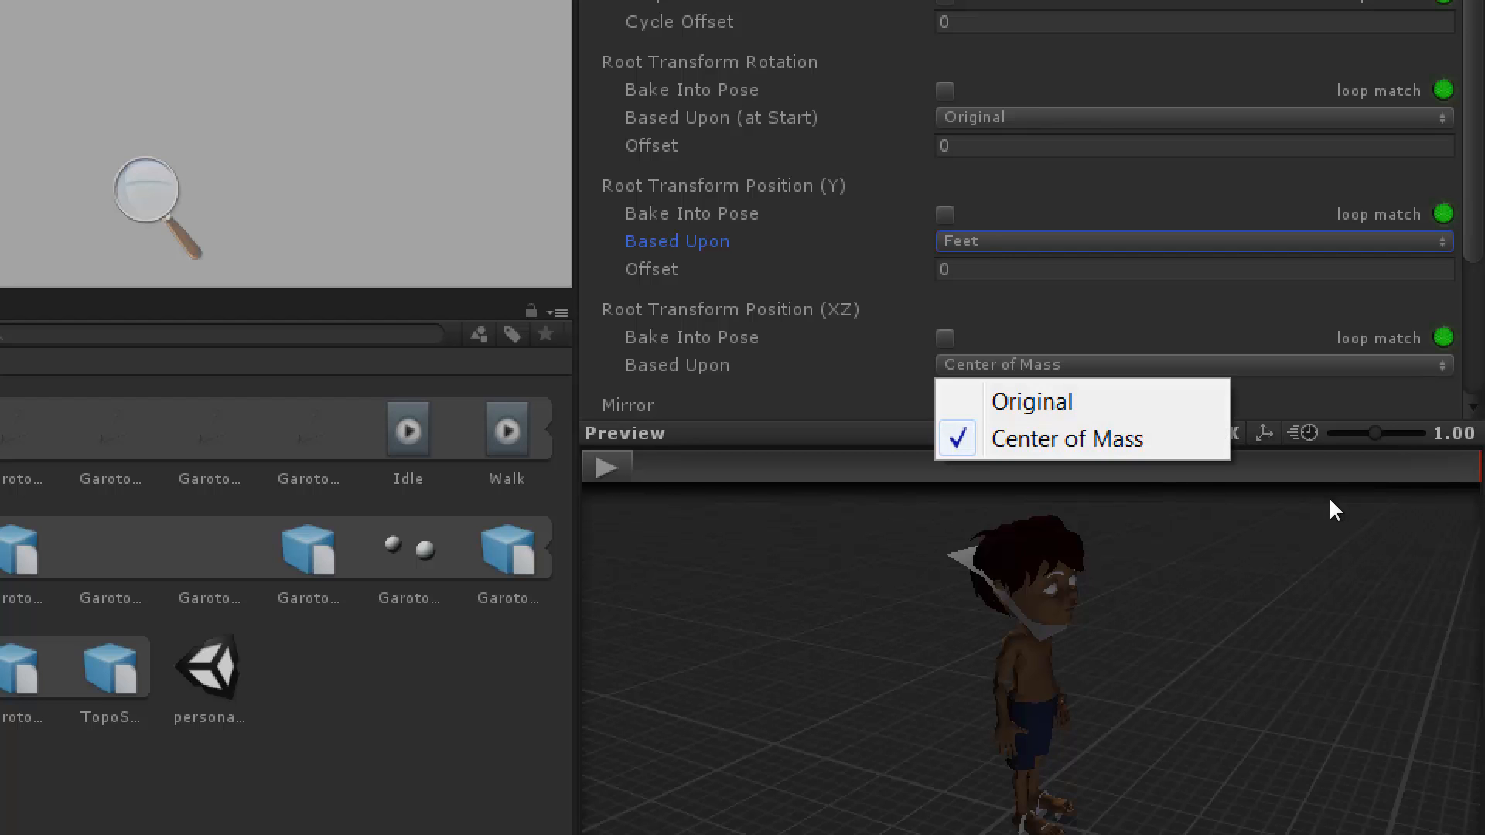
left_click(1081, 402)
left_click(1012, 364)
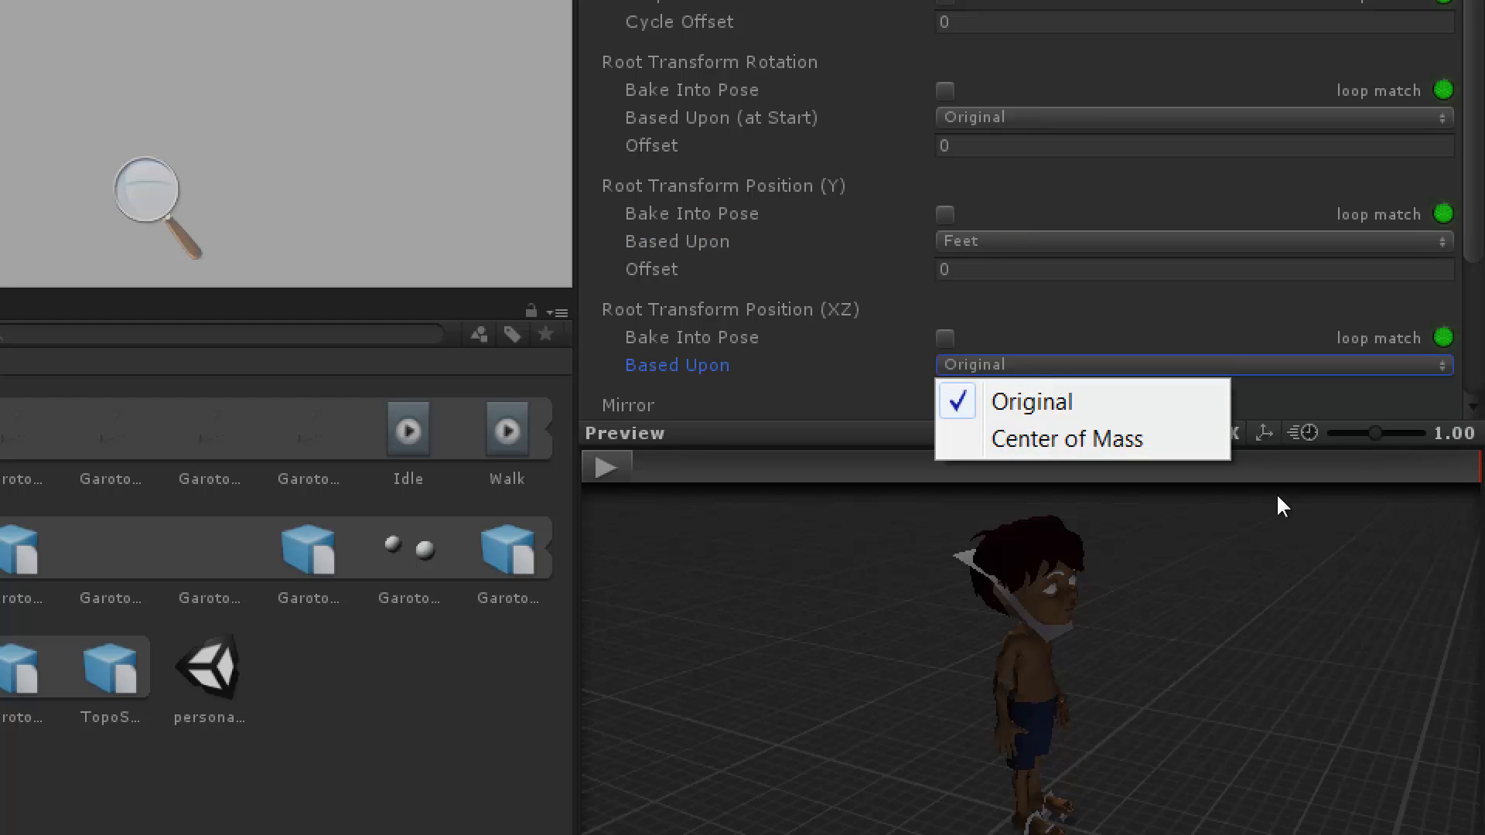
left_click(1013, 402)
left_click(1261, 241)
left_click(1021, 276)
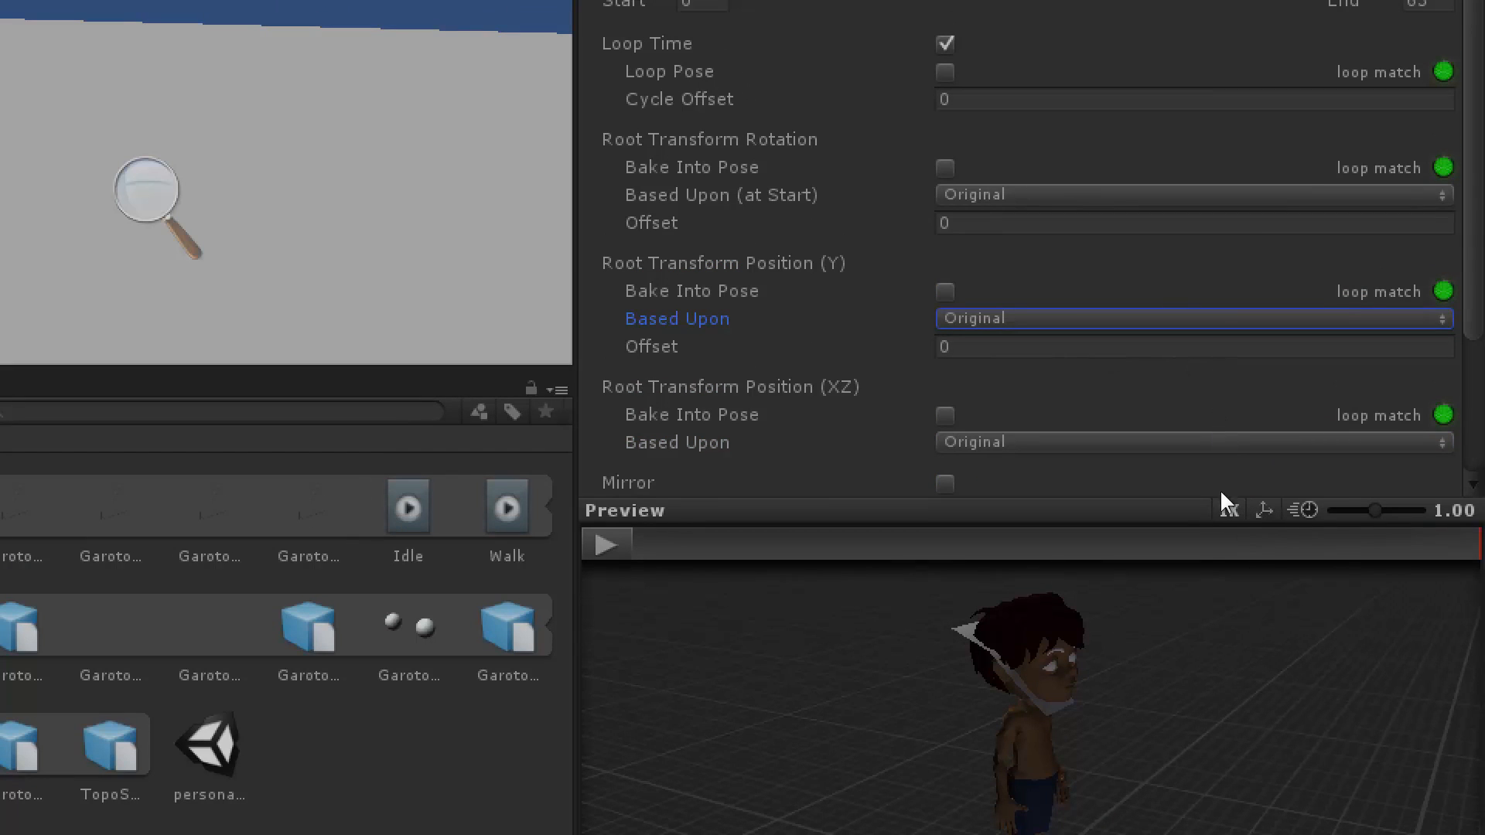
scroll(1473, 456, "down", 5)
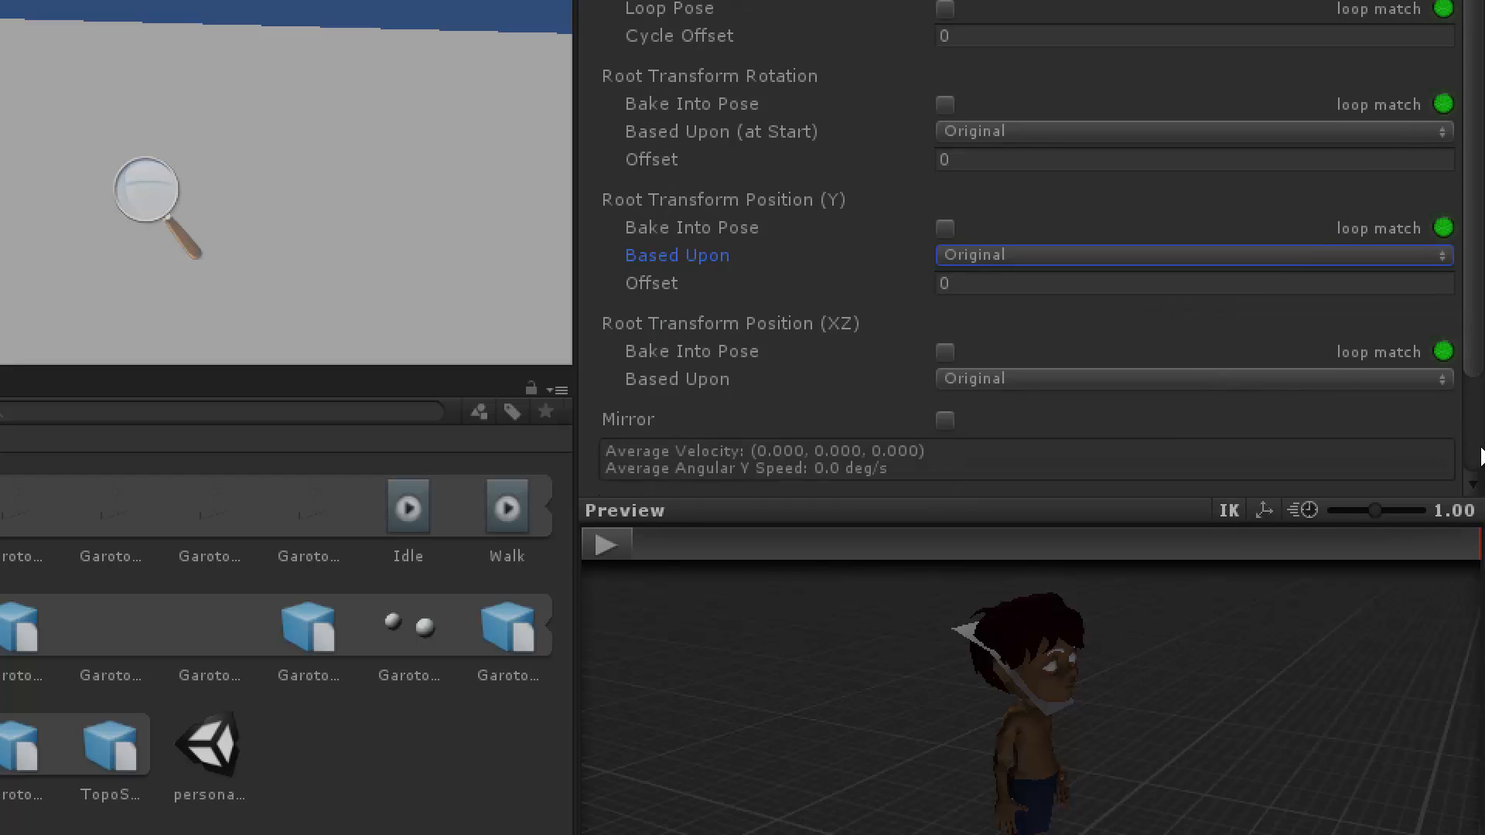
scroll(1474, 470, "up", 5)
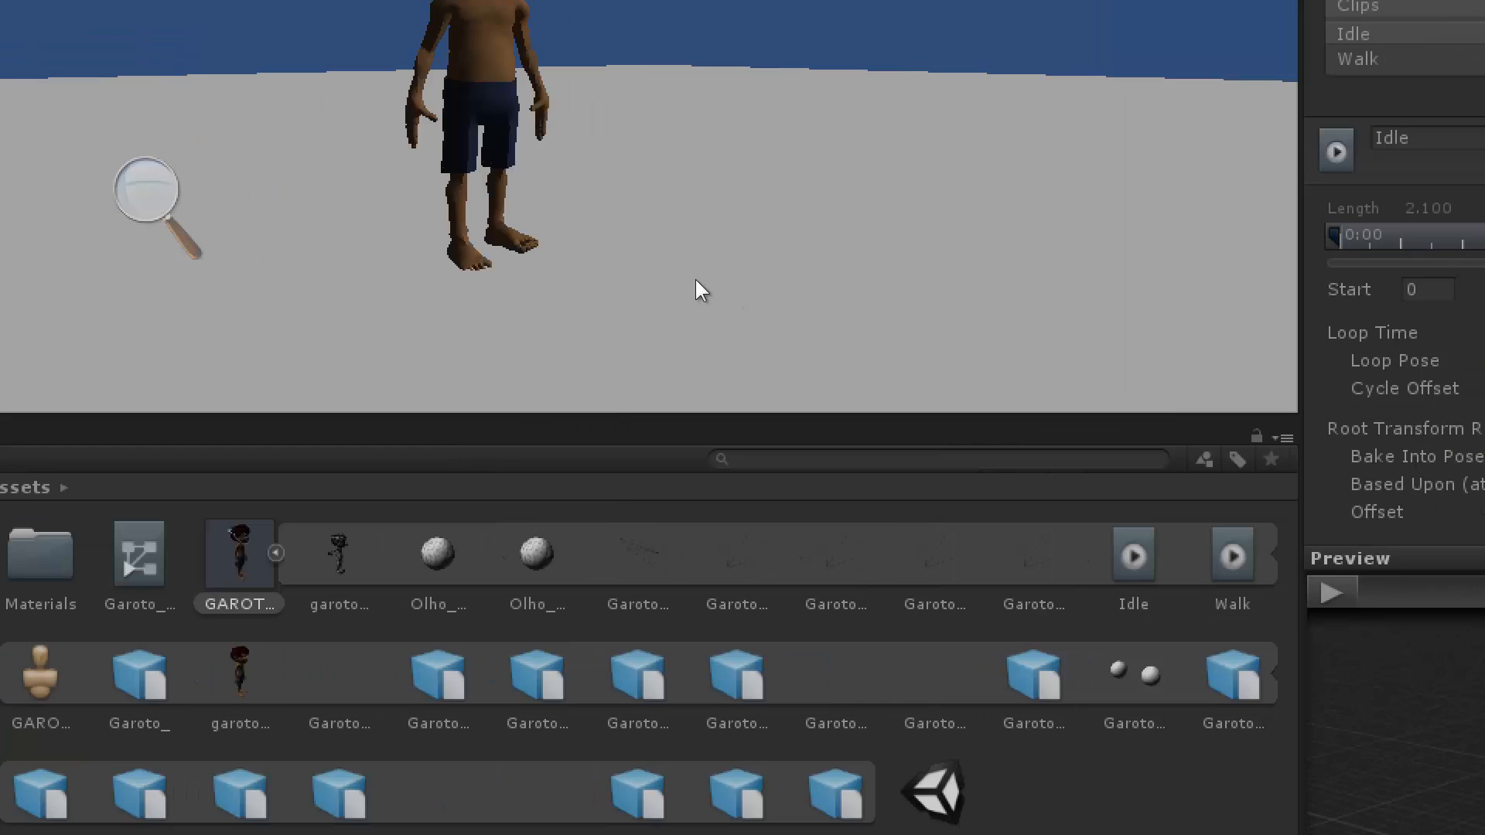
Step: Return the screen magnification to 100% and close Magnifier
key("super+minus")
left_click(453, 358)
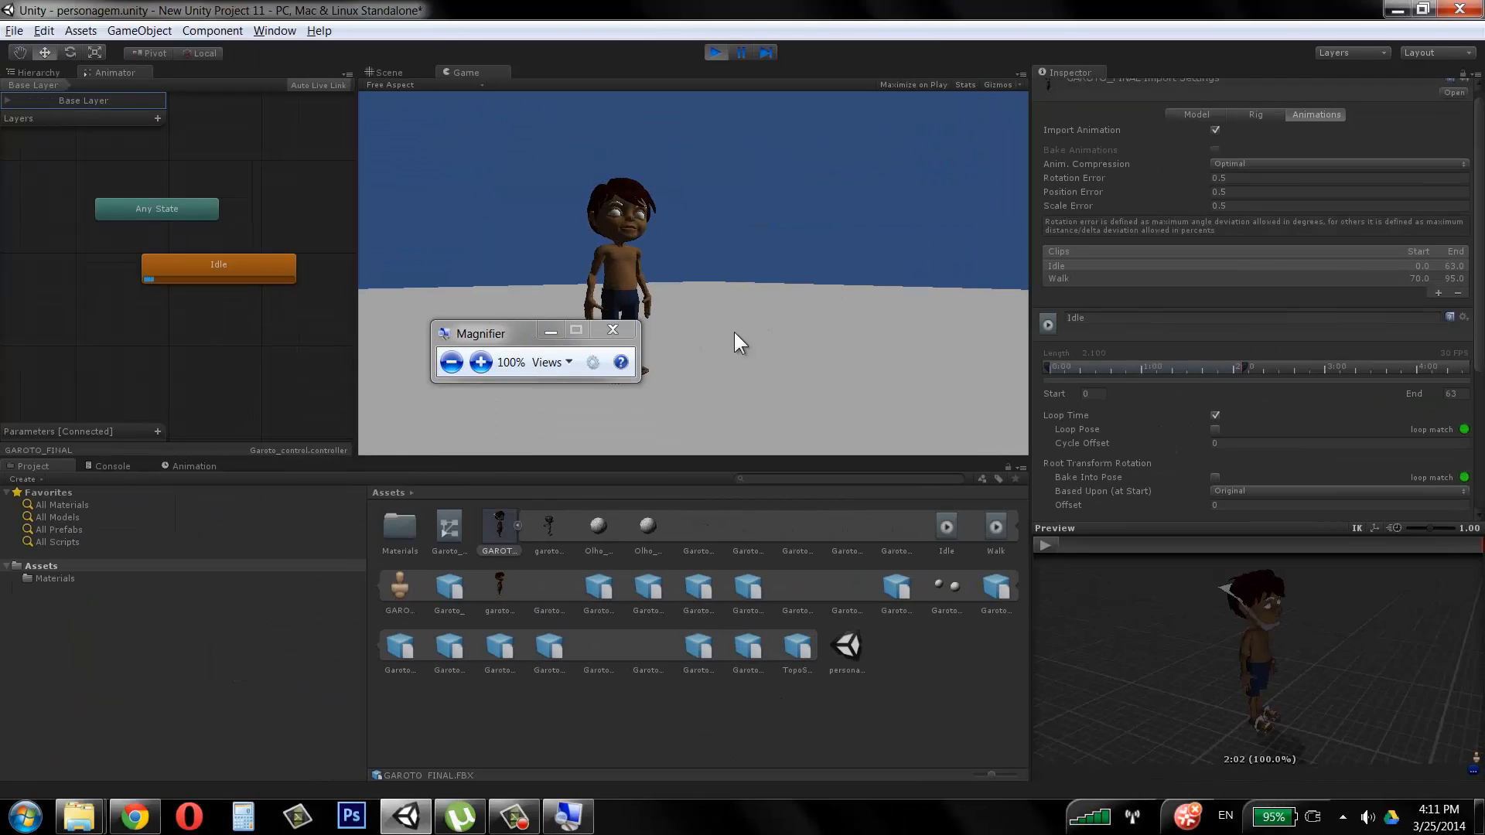
left_click(622, 331)
key("super+u")
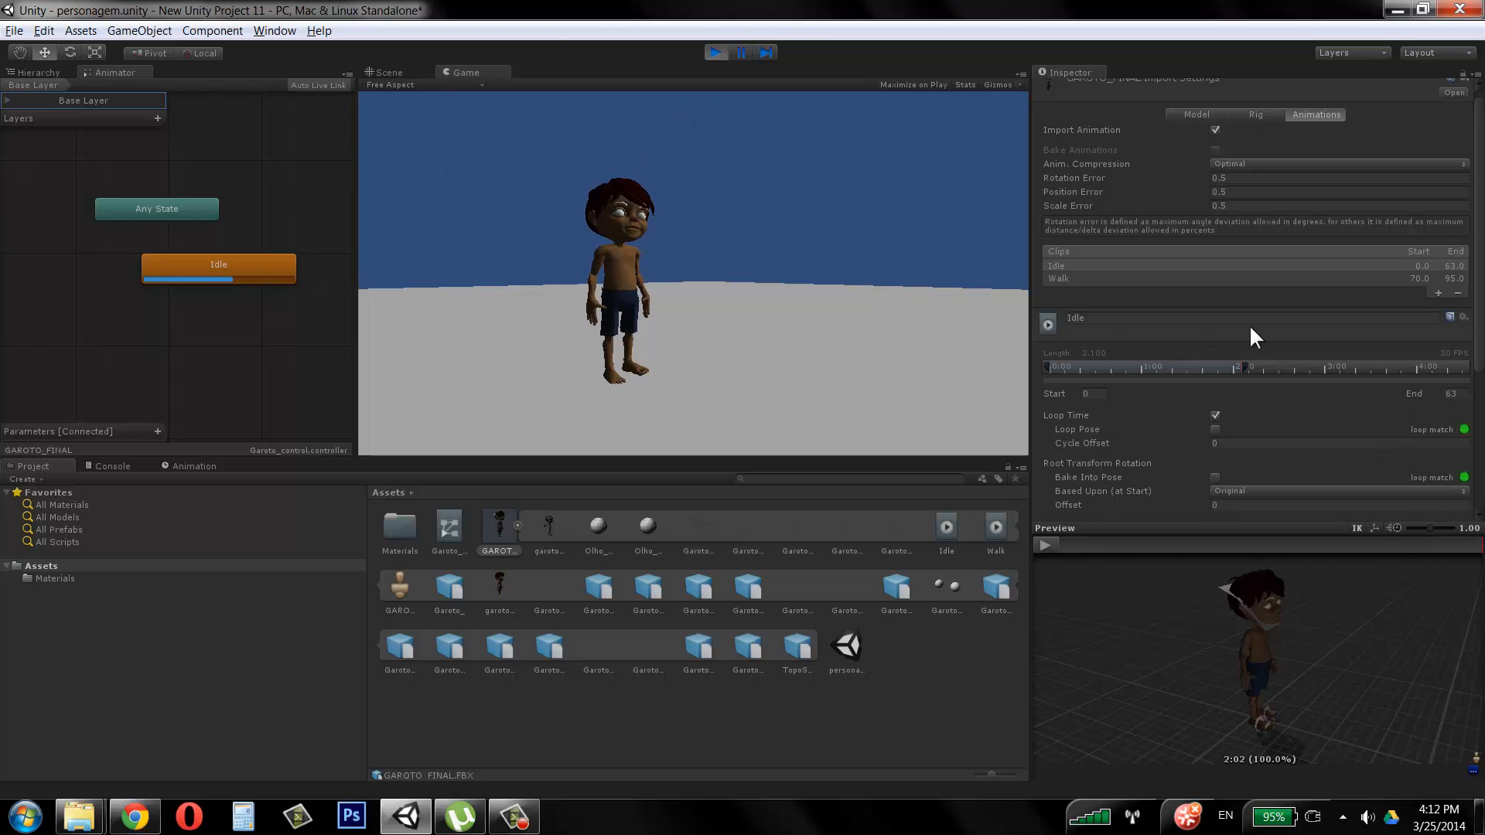
Step: Stop running the scene and apply the pending import settings for GAROTO_FINAL.FBX
left_click(716, 51)
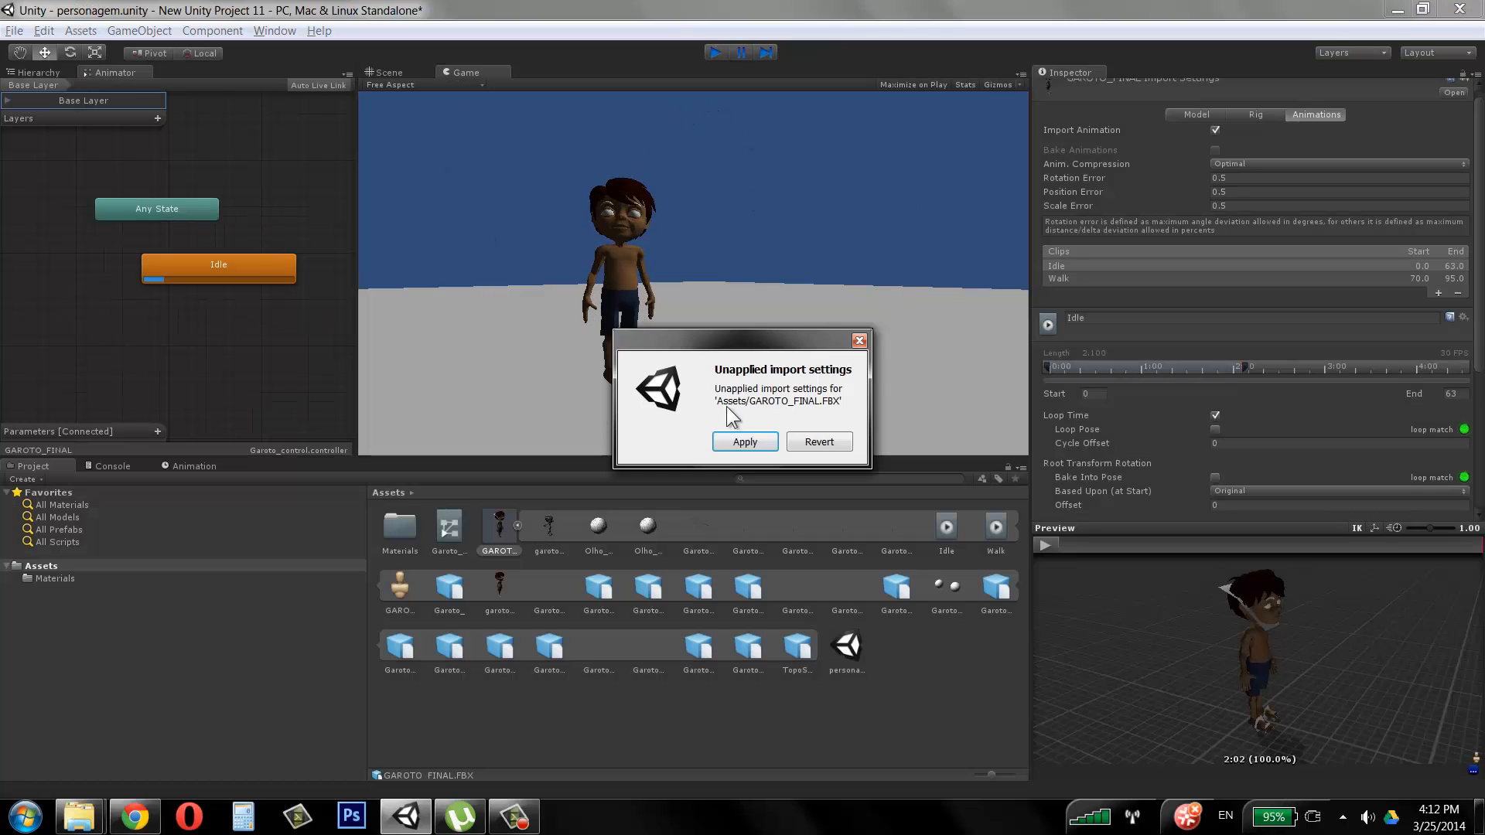
left_click(657, 441)
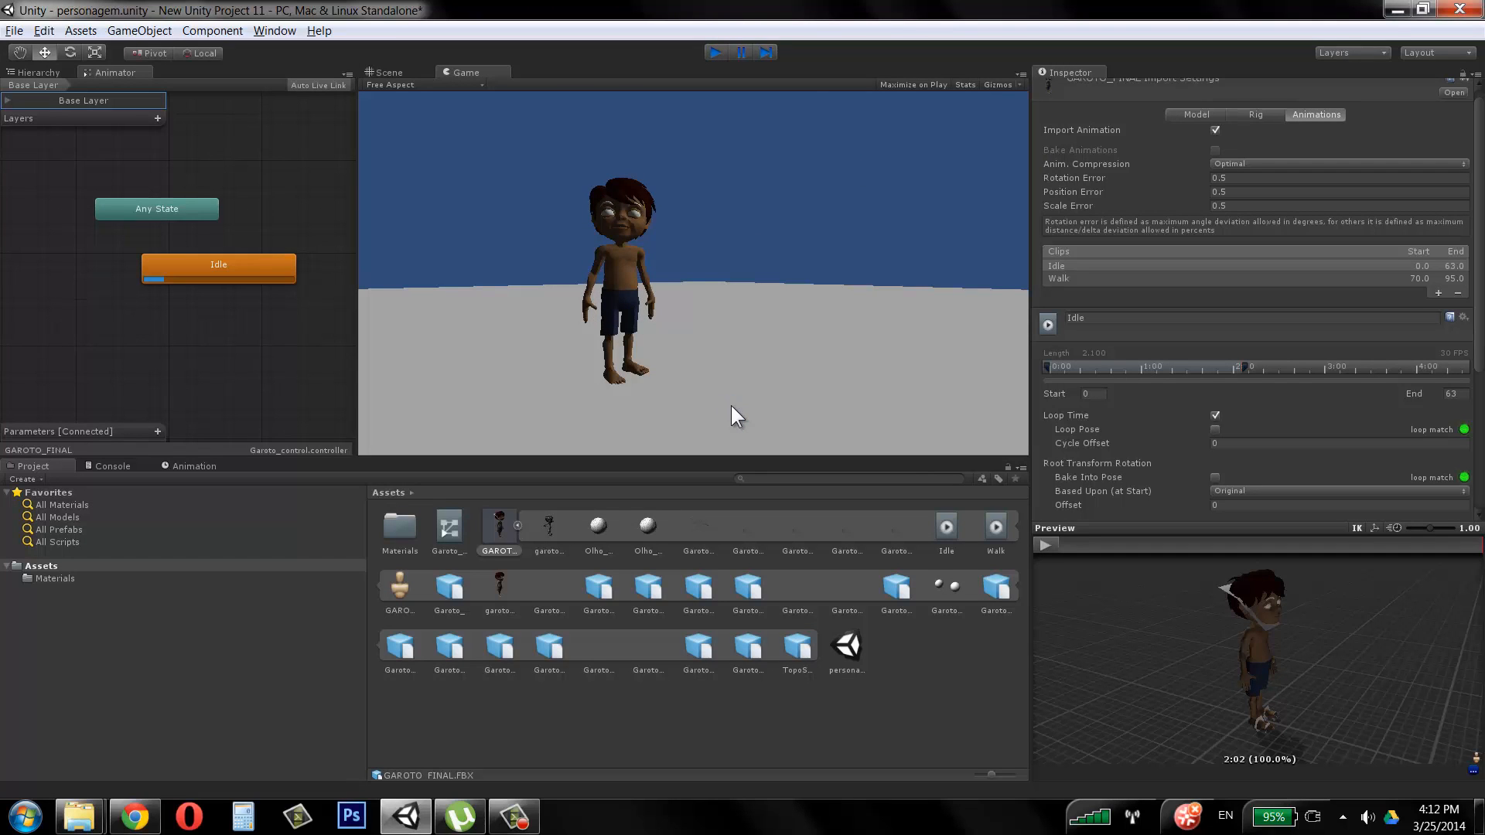
Step: Stop the running scene and add the Walk clip to the Base Layer as a state below Idle
left_click_drag(717, 347, 665, 218, "alt")
left_click(995, 525)
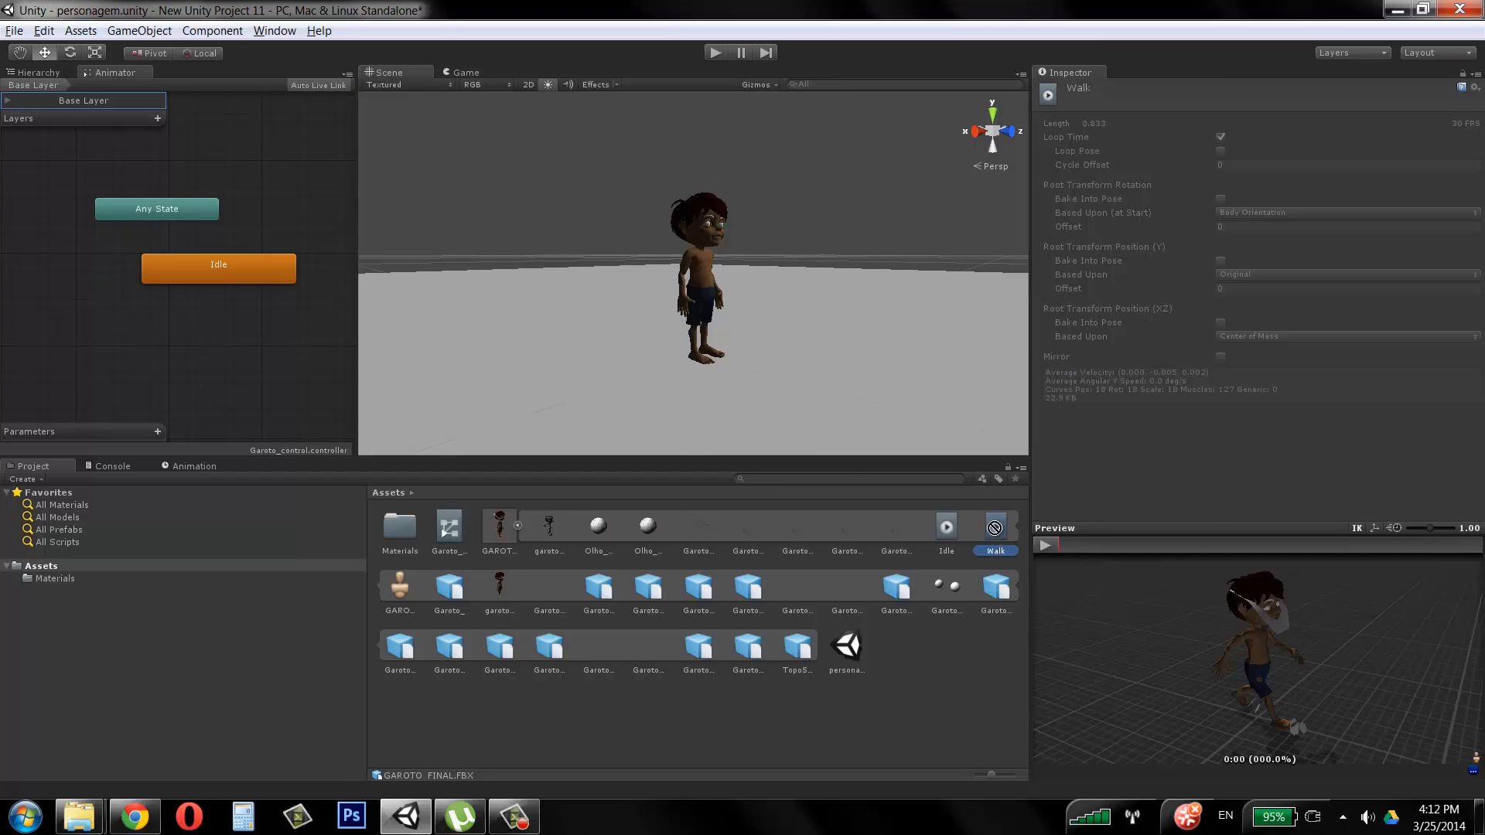
left_click_drag(994, 526, 167, 353)
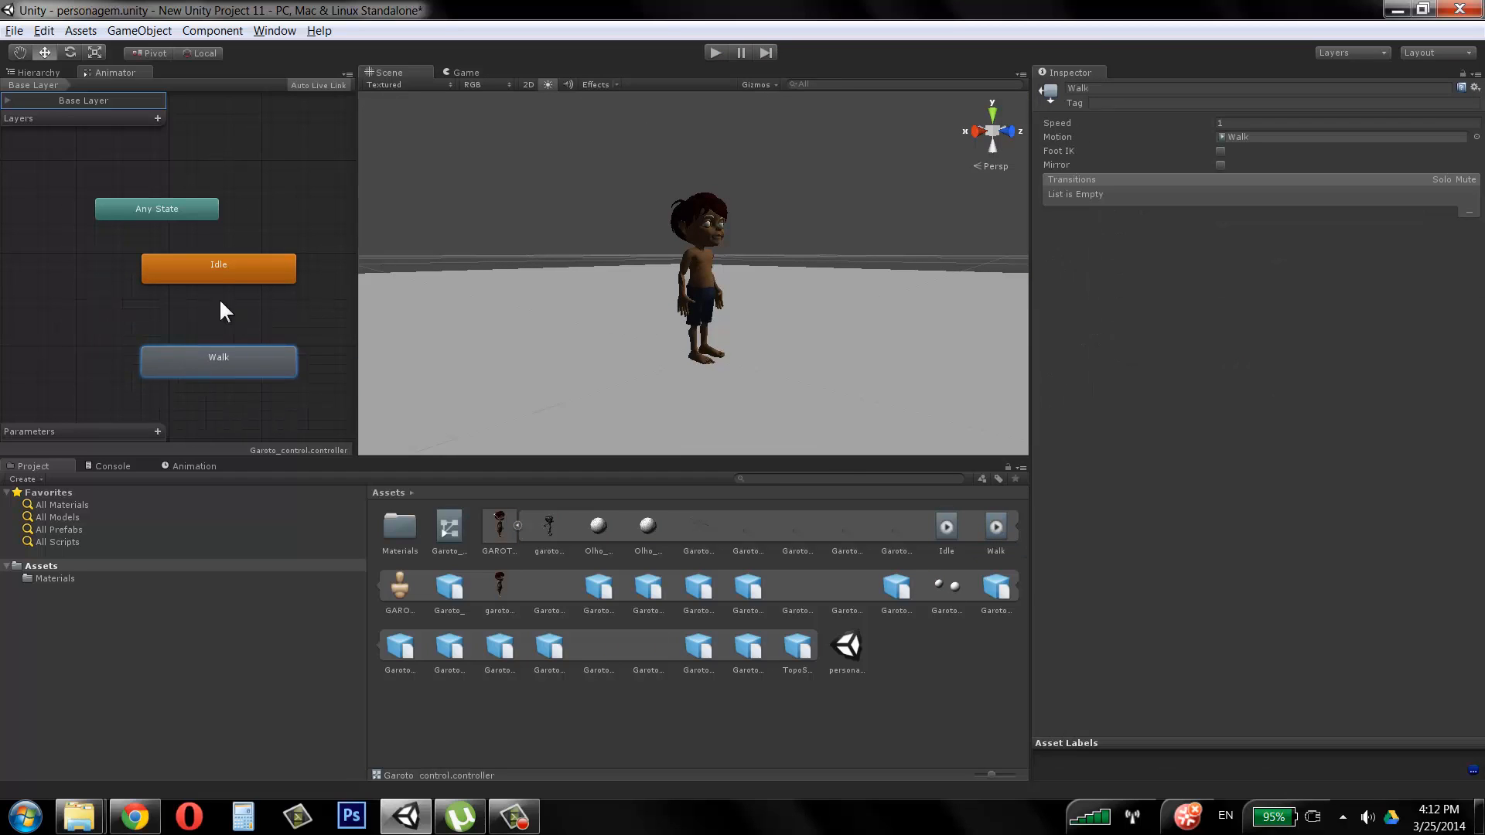
left_click_drag(219, 278, 203, 281)
left_click_drag(234, 366, 224, 357)
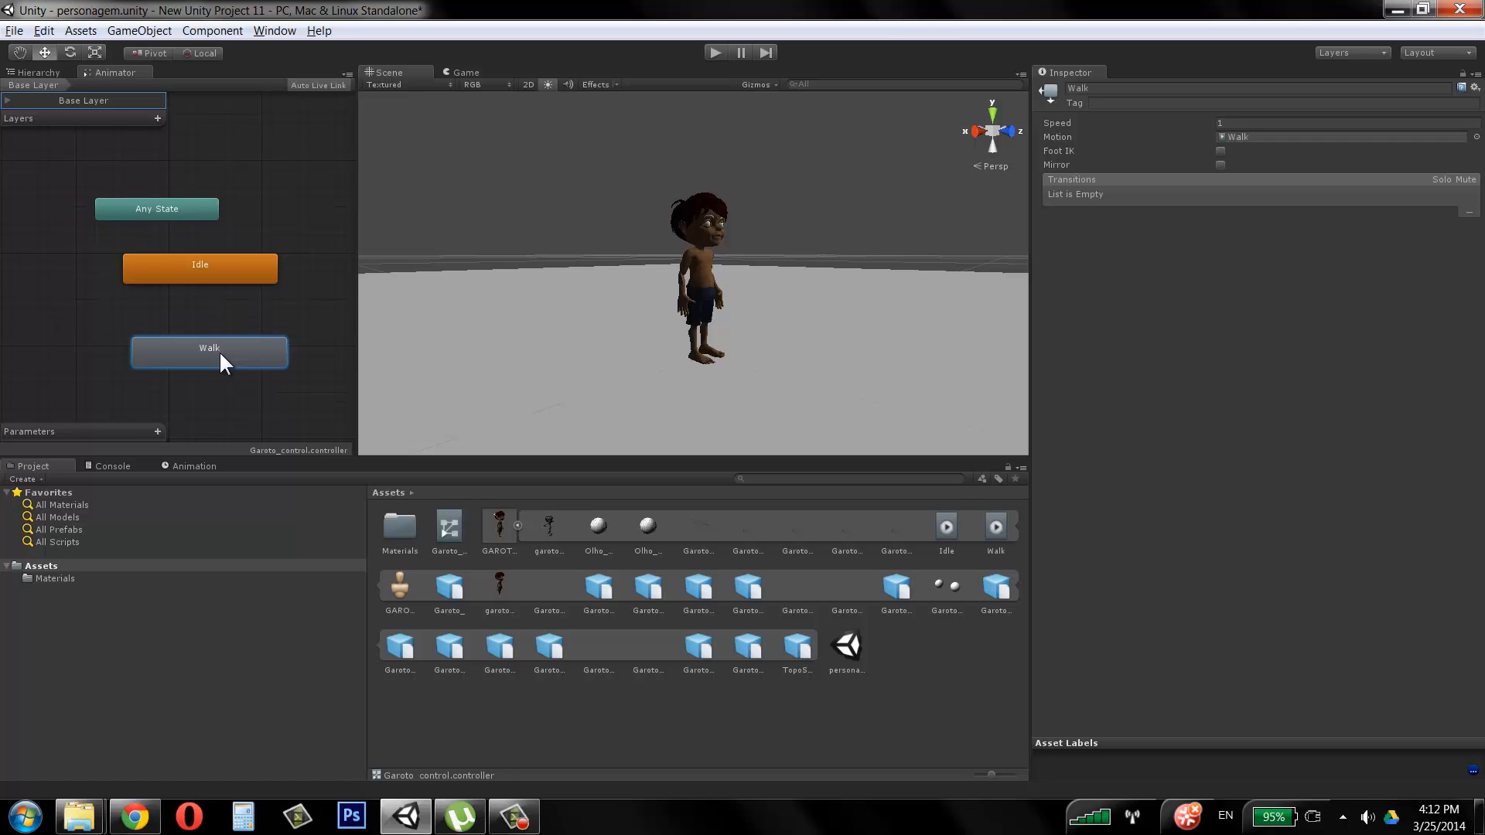
left_click(228, 280)
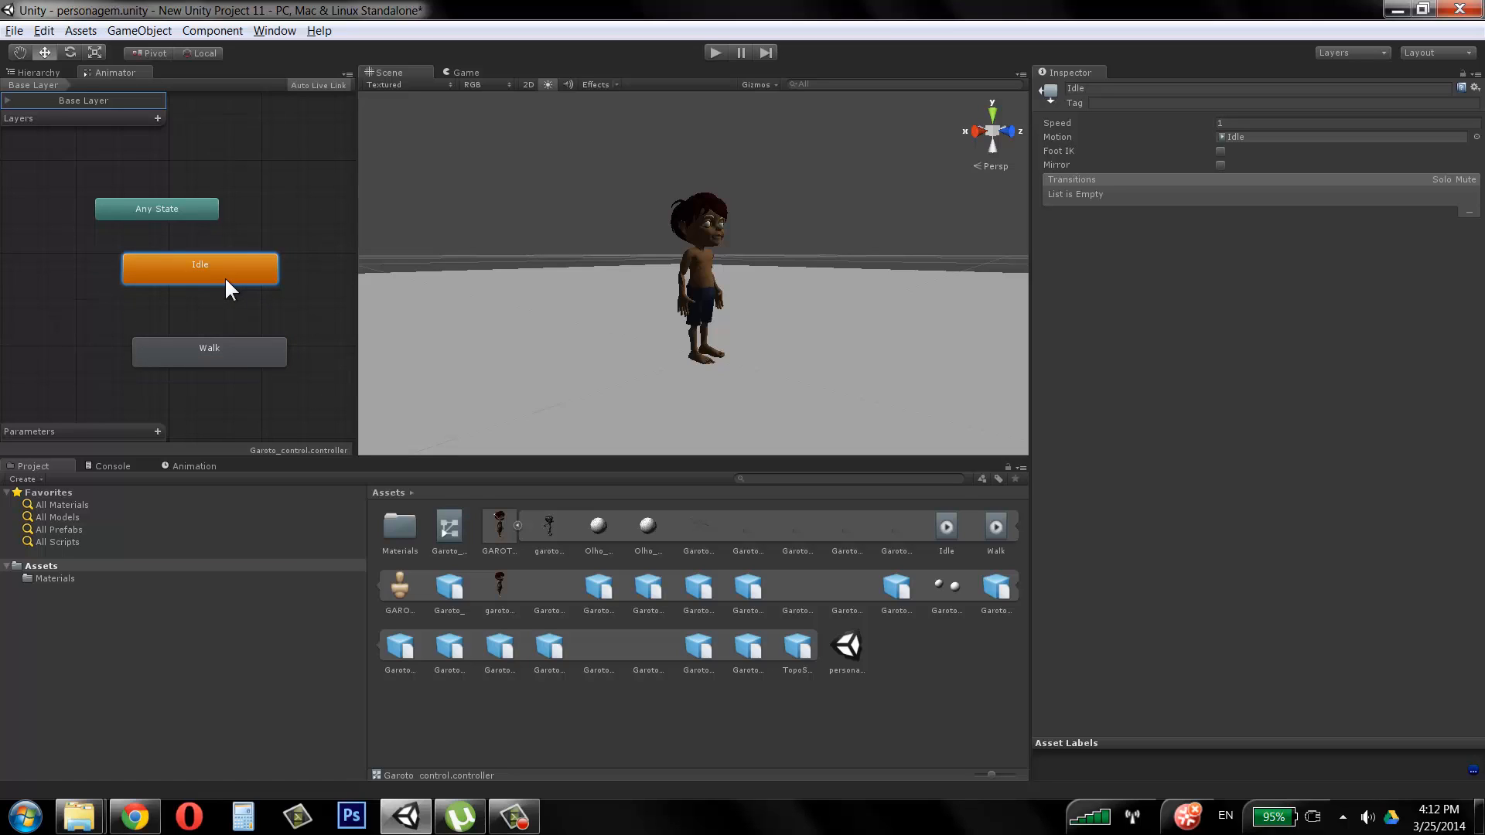
left_click(264, 352)
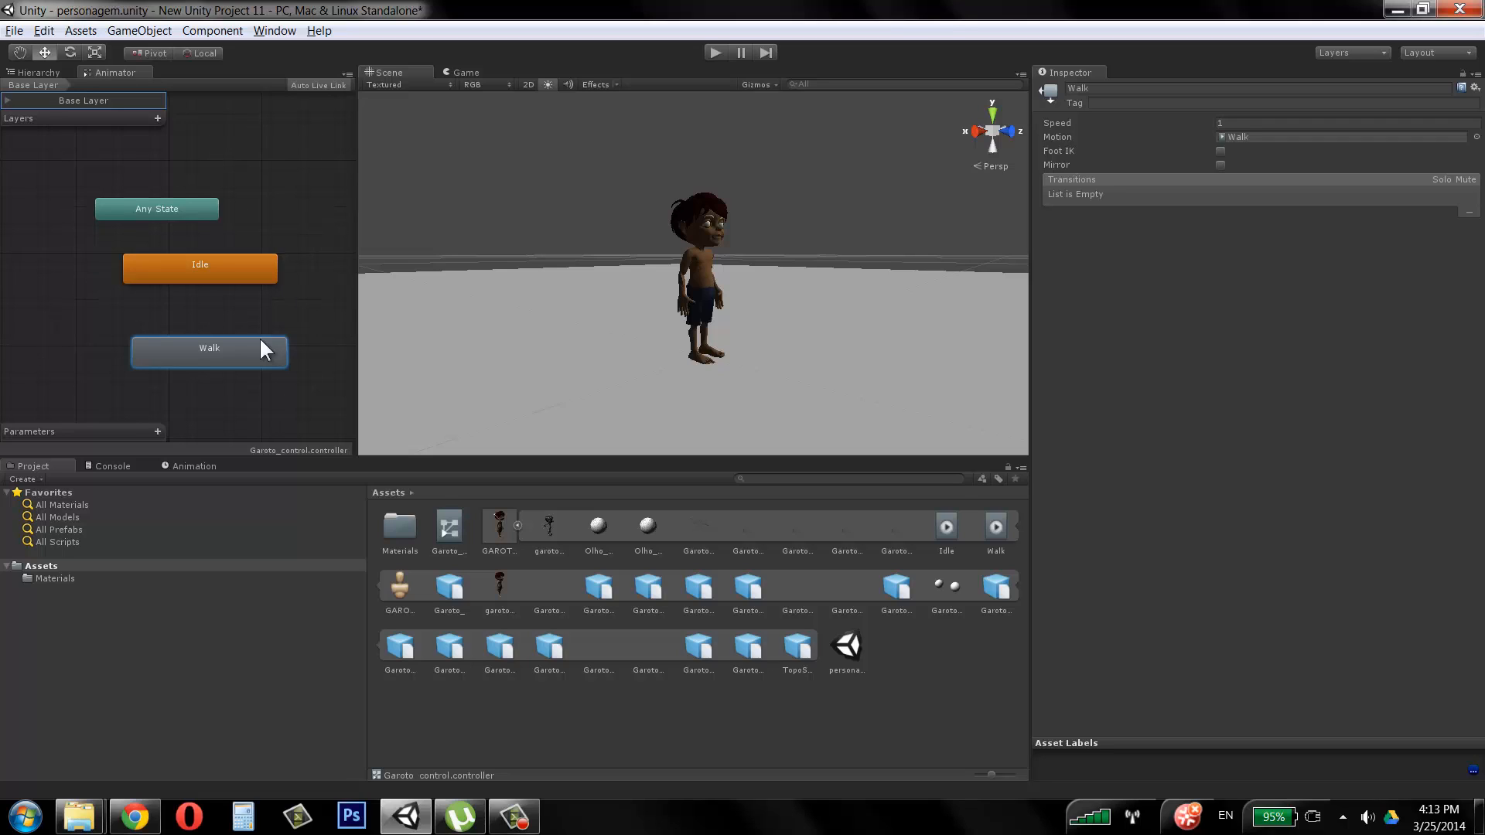
Step: Create a Blend Tree state above the other states on the Base Layer and delete it
right_click(312, 216)
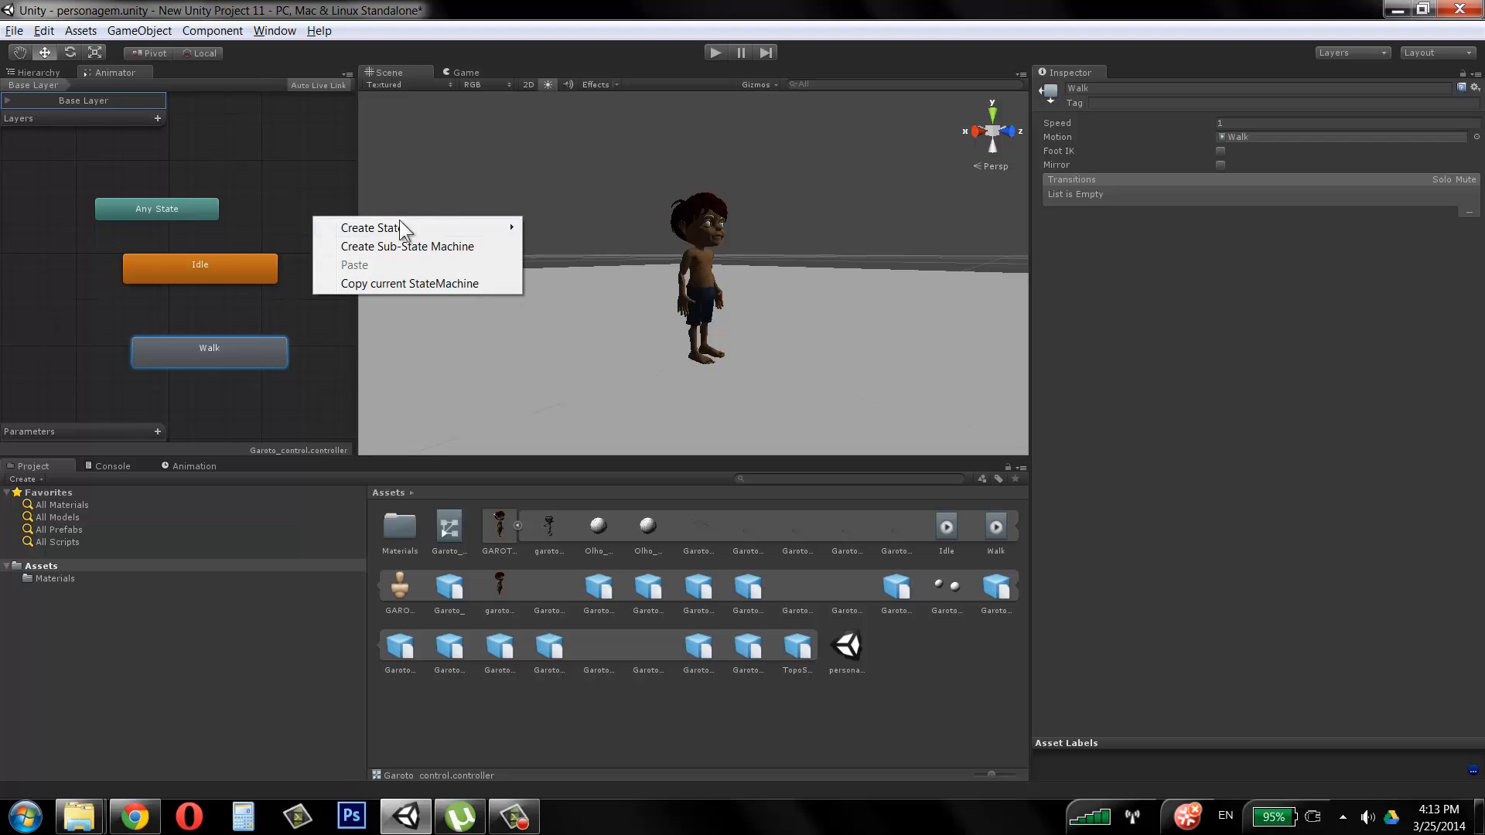
mouse_move(422, 227)
left_click(576, 265)
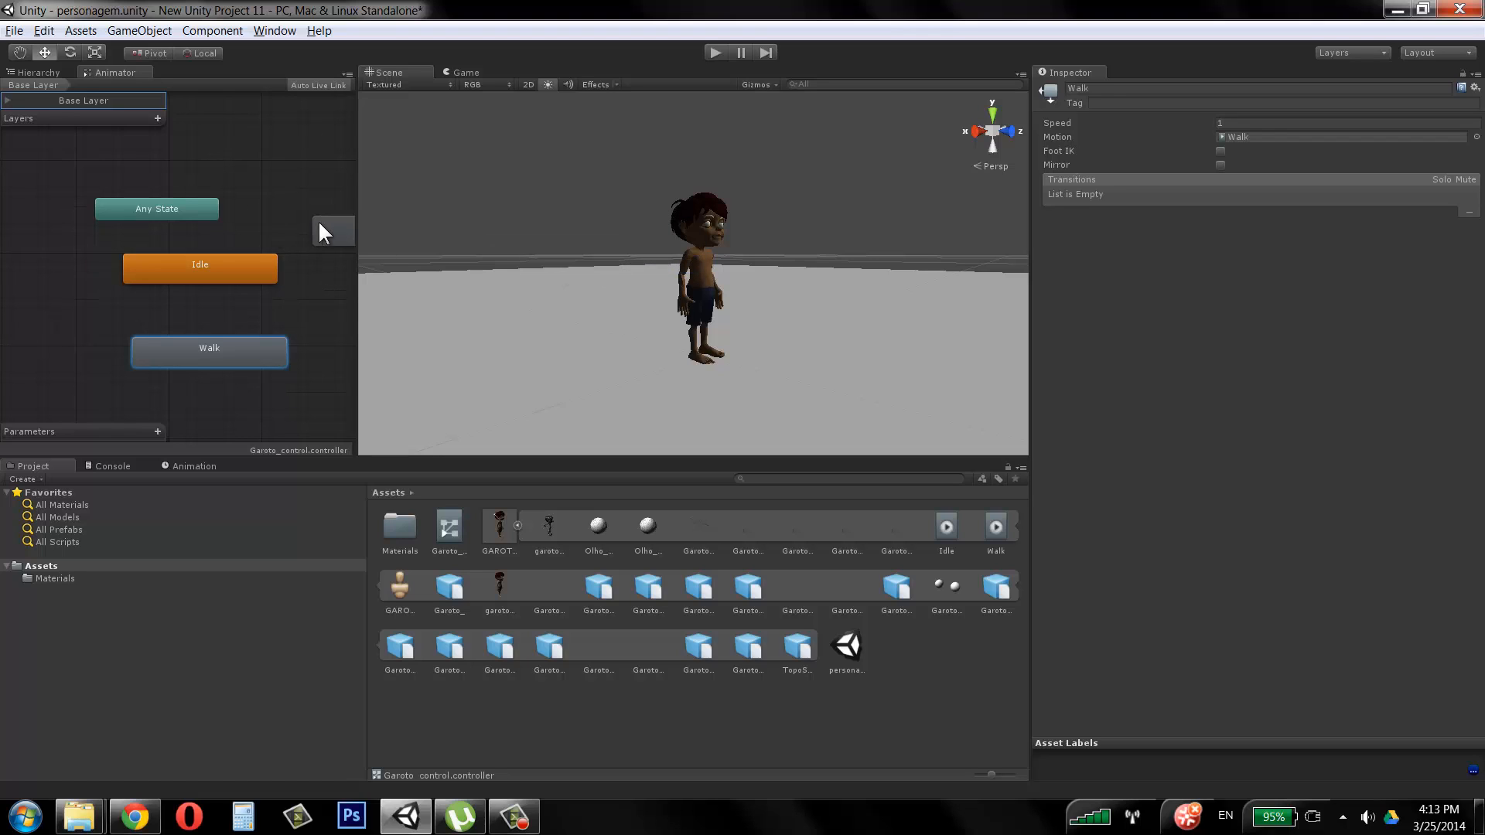
left_click_drag(245, 146, 244, 139)
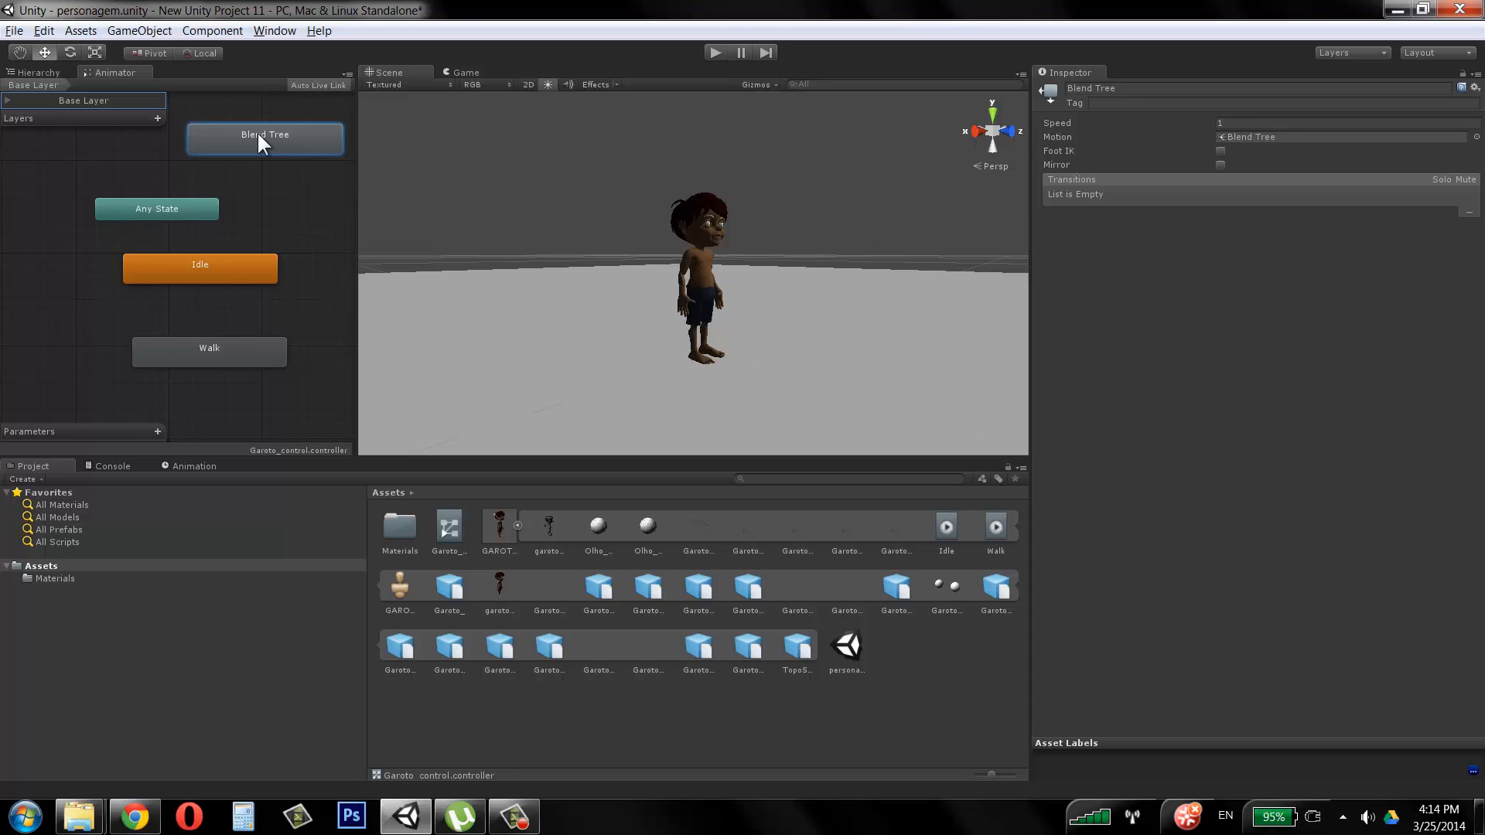
key("Delete")
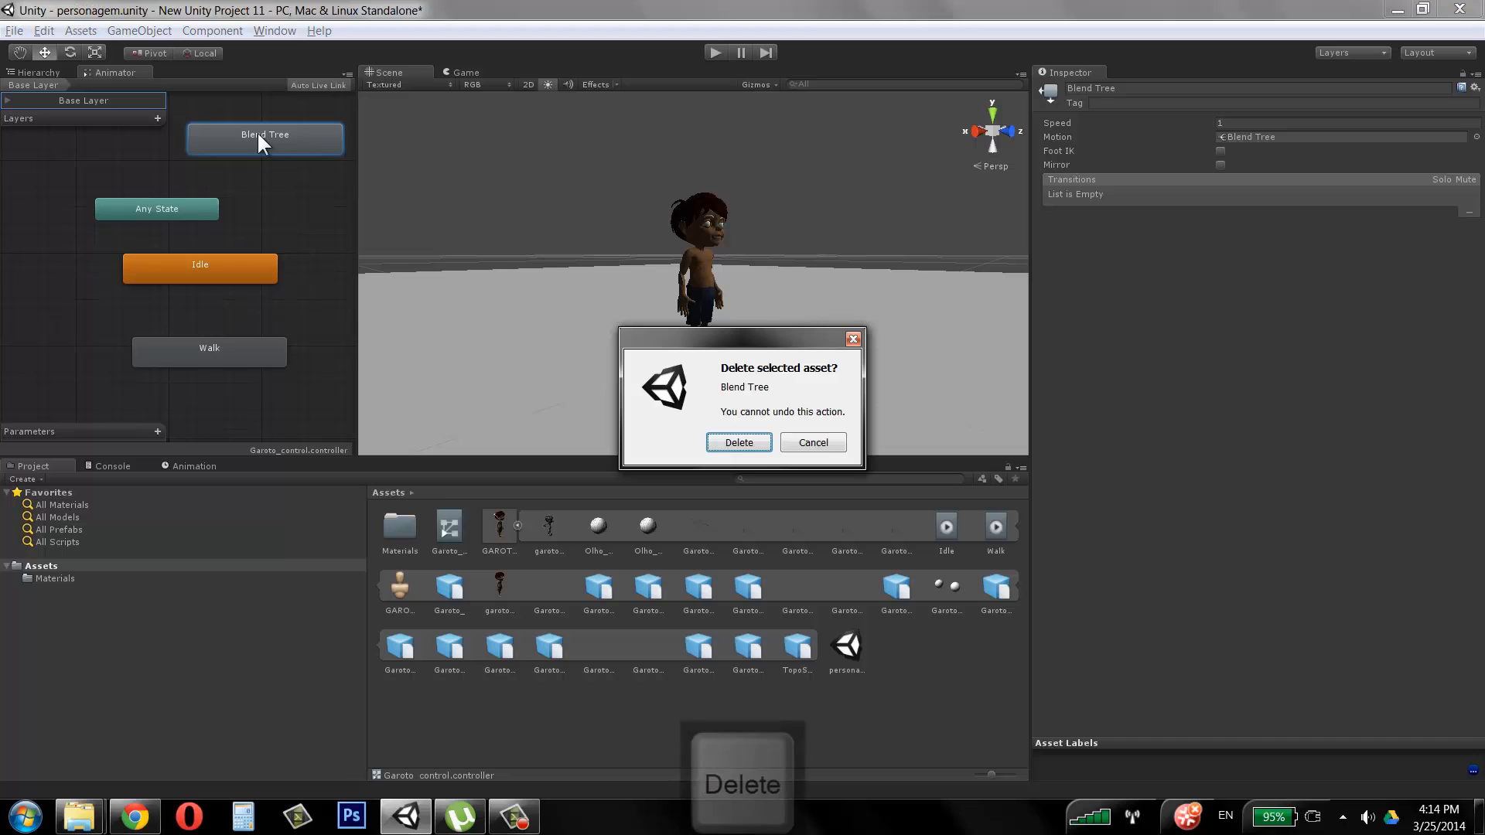
left_click(742, 437)
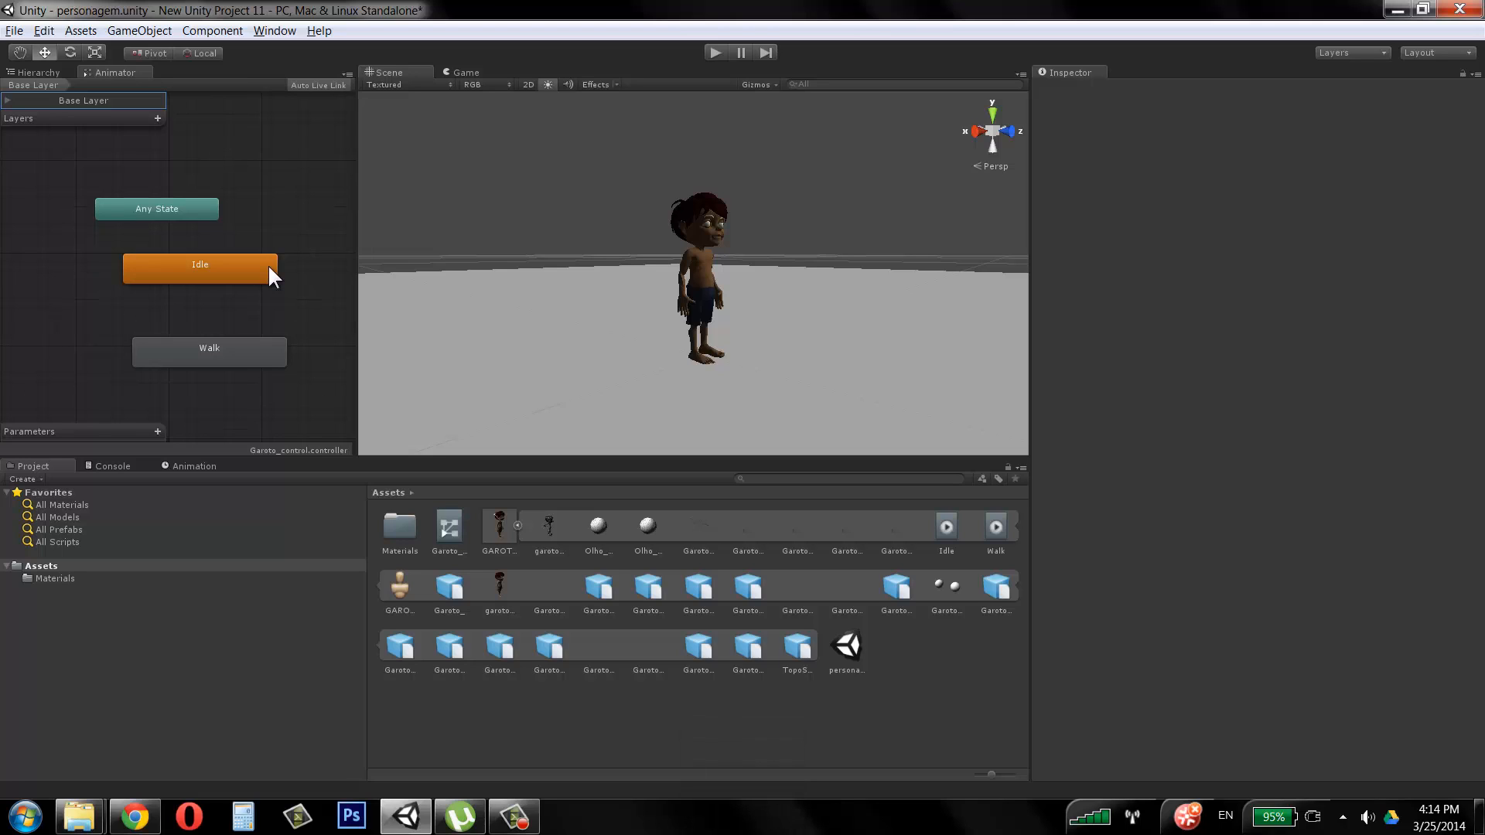
Step: Rearrange the state graph with Any State moved away to the upper corner and Walk placed under Idle
left_click_drag(269, 265, 270, 283)
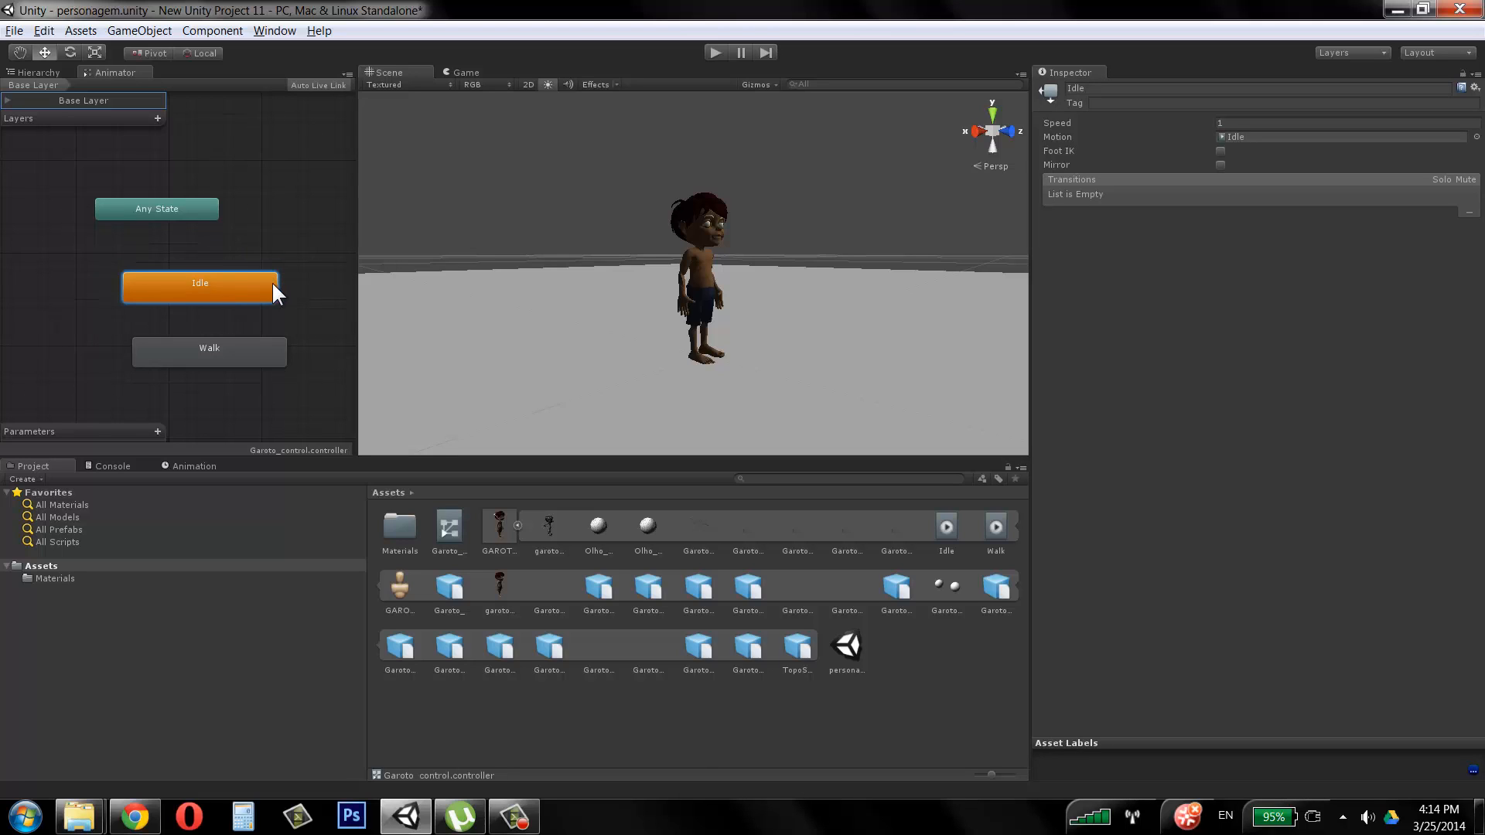
left_click_drag(177, 210, 68, 157)
left_click_drag(202, 352, 184, 351)
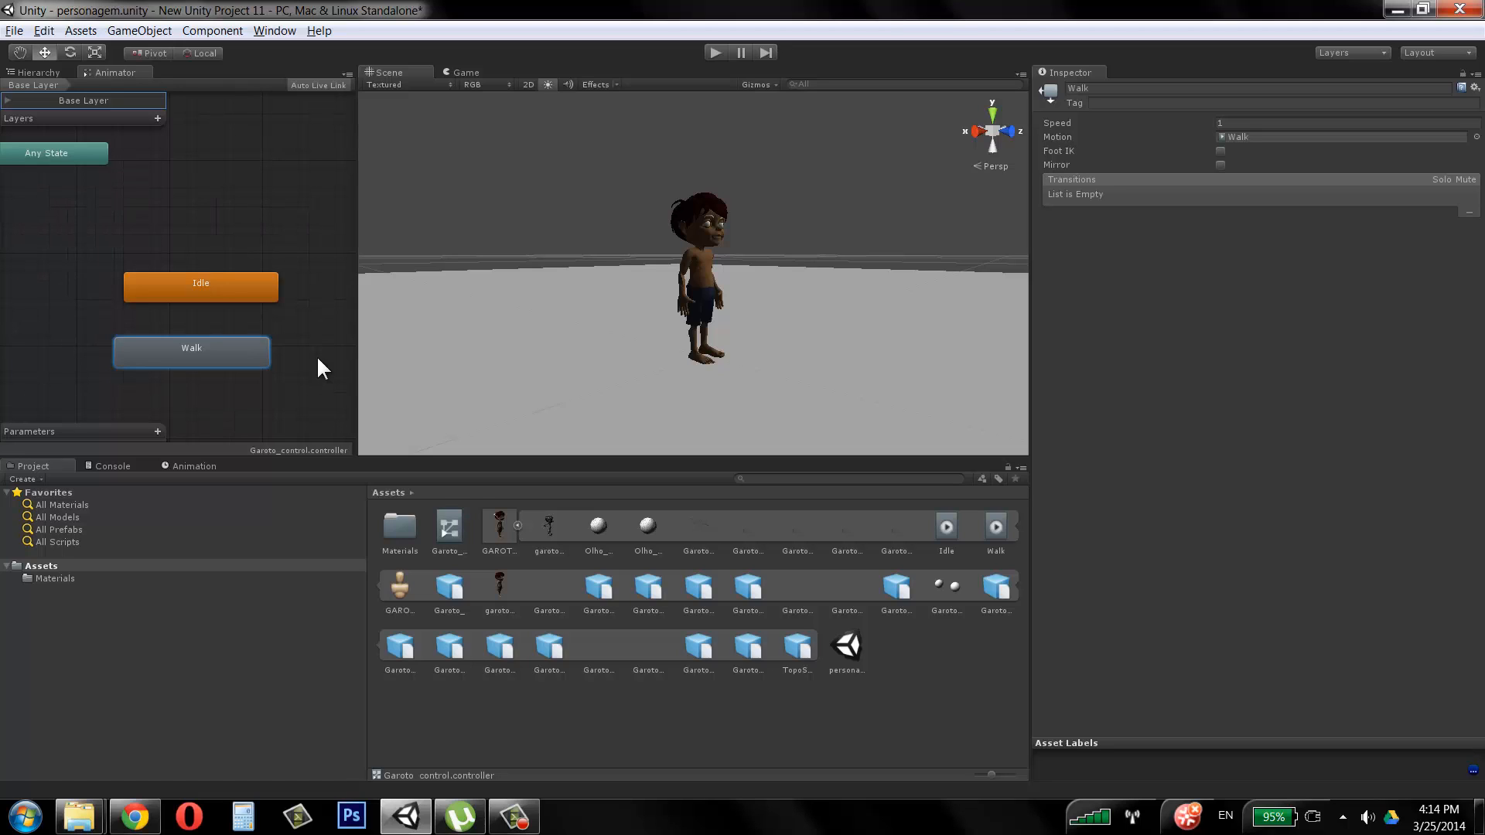
left_click_drag(250, 292, 232, 227)
left_click_drag(229, 359, 220, 303)
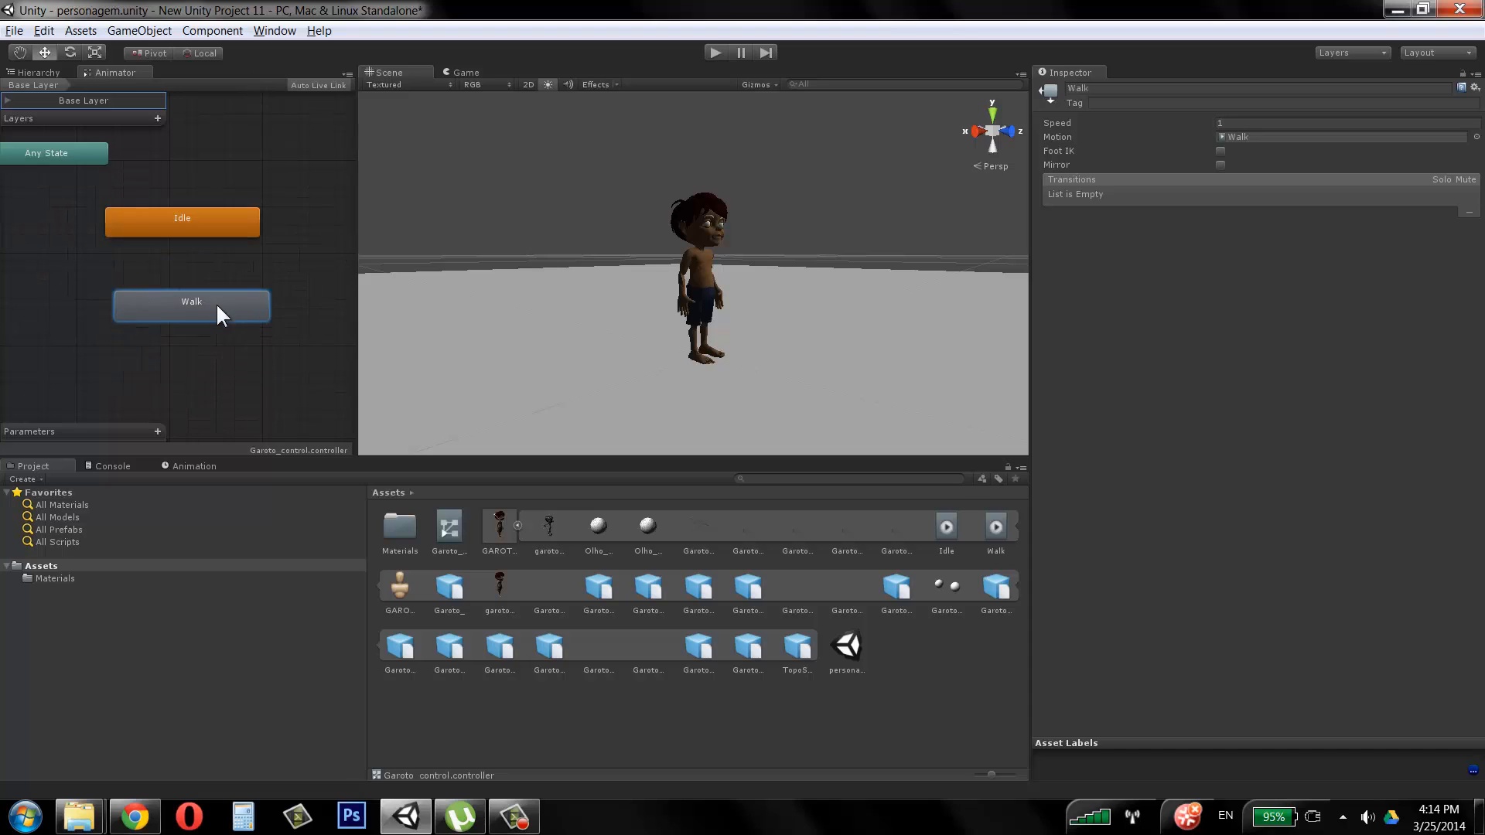
Step: Make a transition from the Idle state to the Walk state and shift Idle slightly upward
left_click(209, 230)
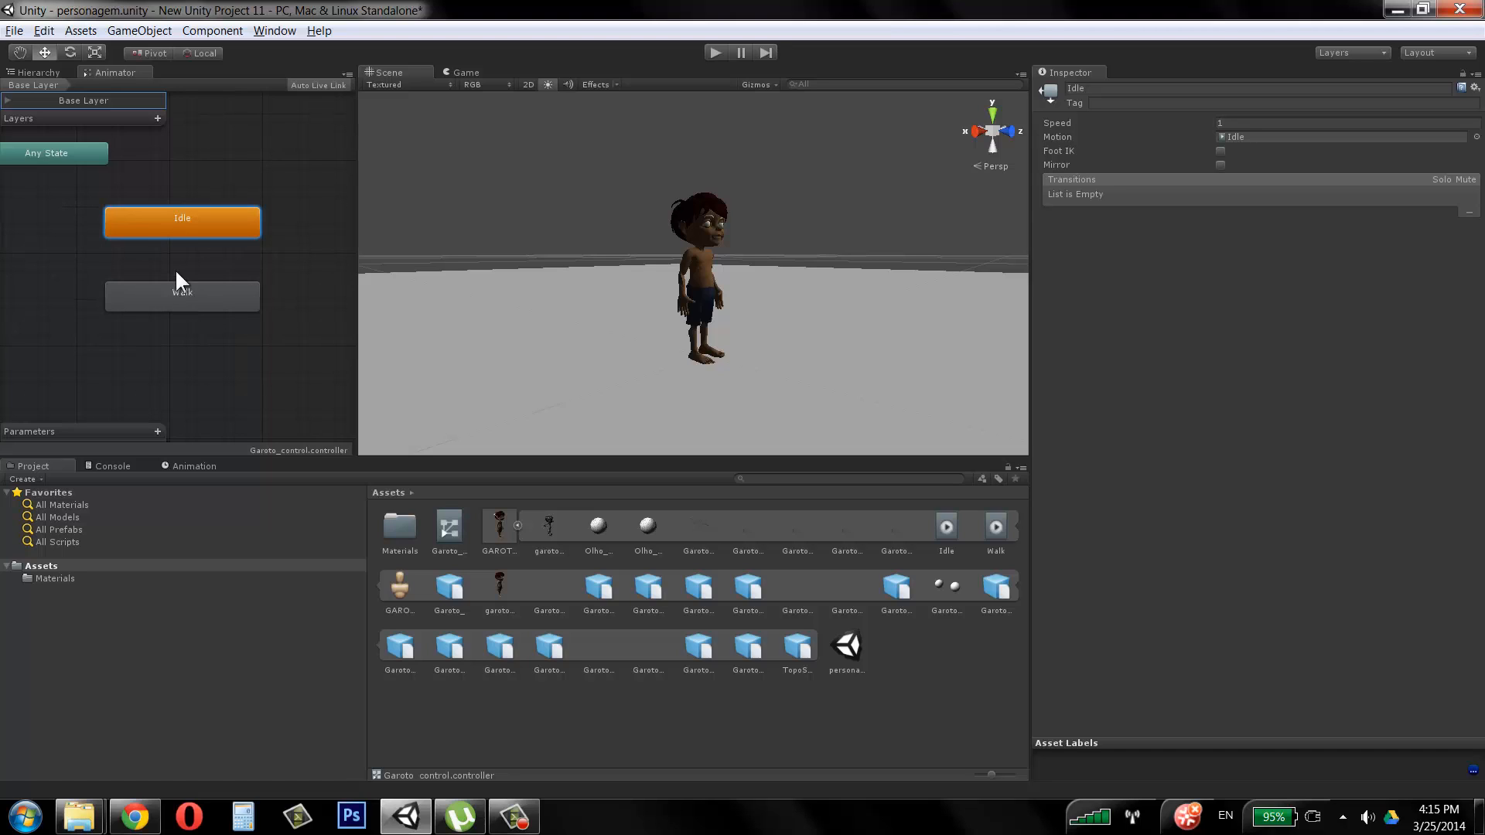
right_click(179, 224)
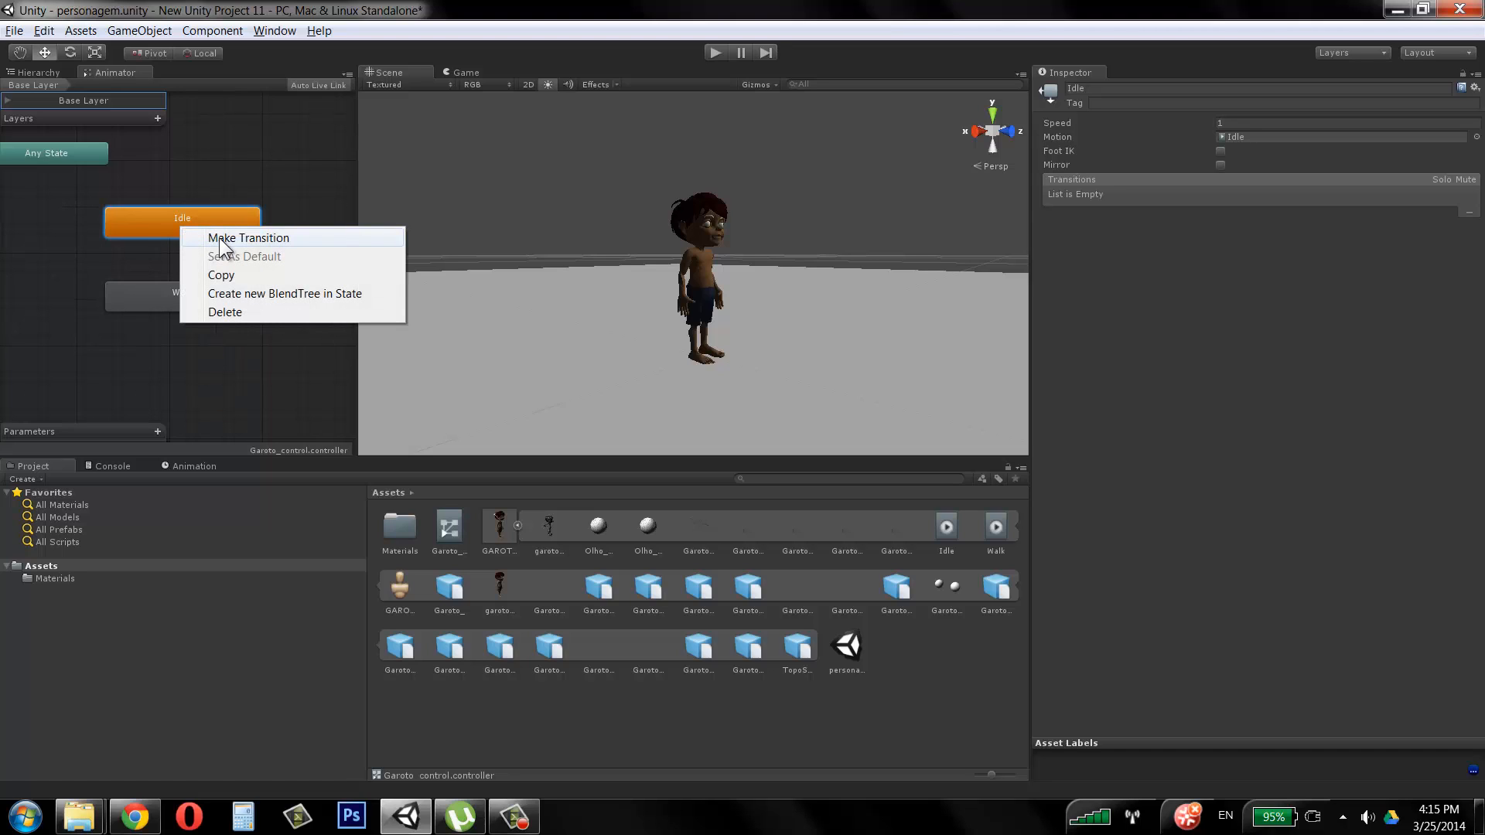
left_click(223, 240)
left_click(188, 303)
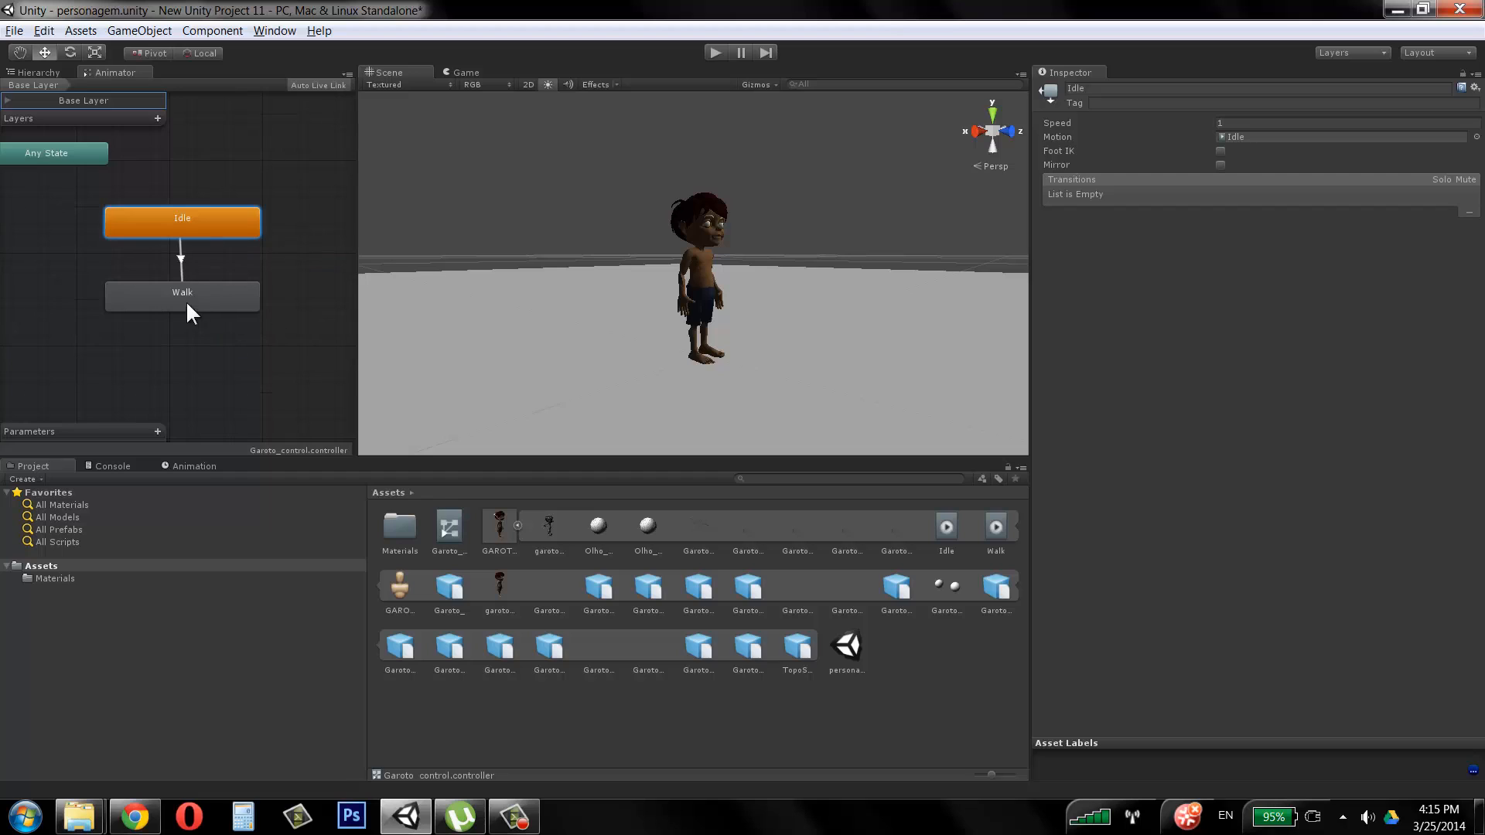
left_click_drag(230, 215, 230, 207)
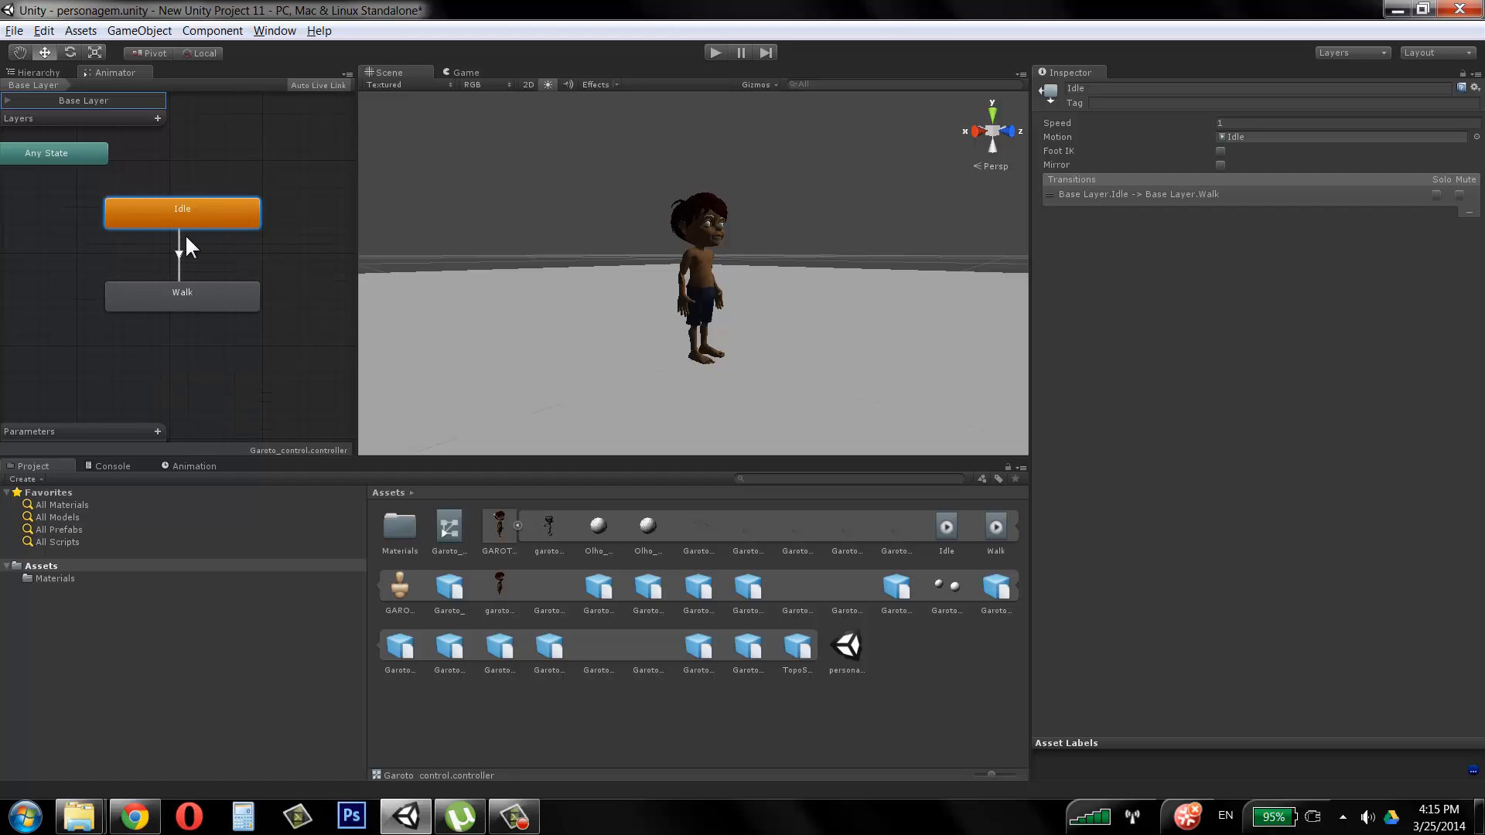
Step: Examine the transition between Idle and Walk, the properties of both states, and the Walk clip in GAROTO_FINAL's import settings
left_click(178, 258)
left_click(184, 206)
left_click(181, 302)
left_click(185, 220)
left_click(186, 286)
left_click(186, 224)
left_click(183, 293)
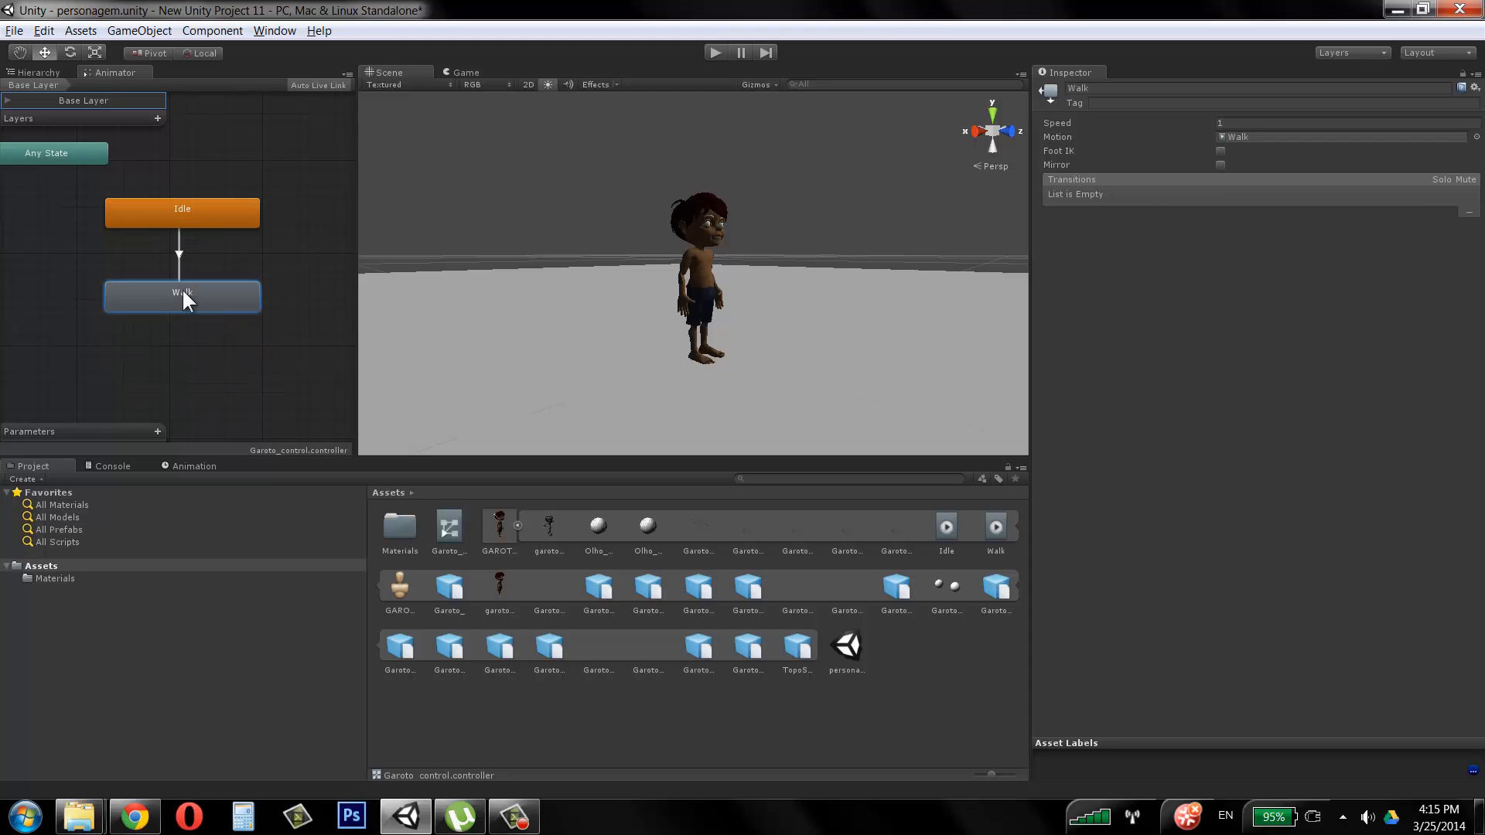
left_click(182, 216)
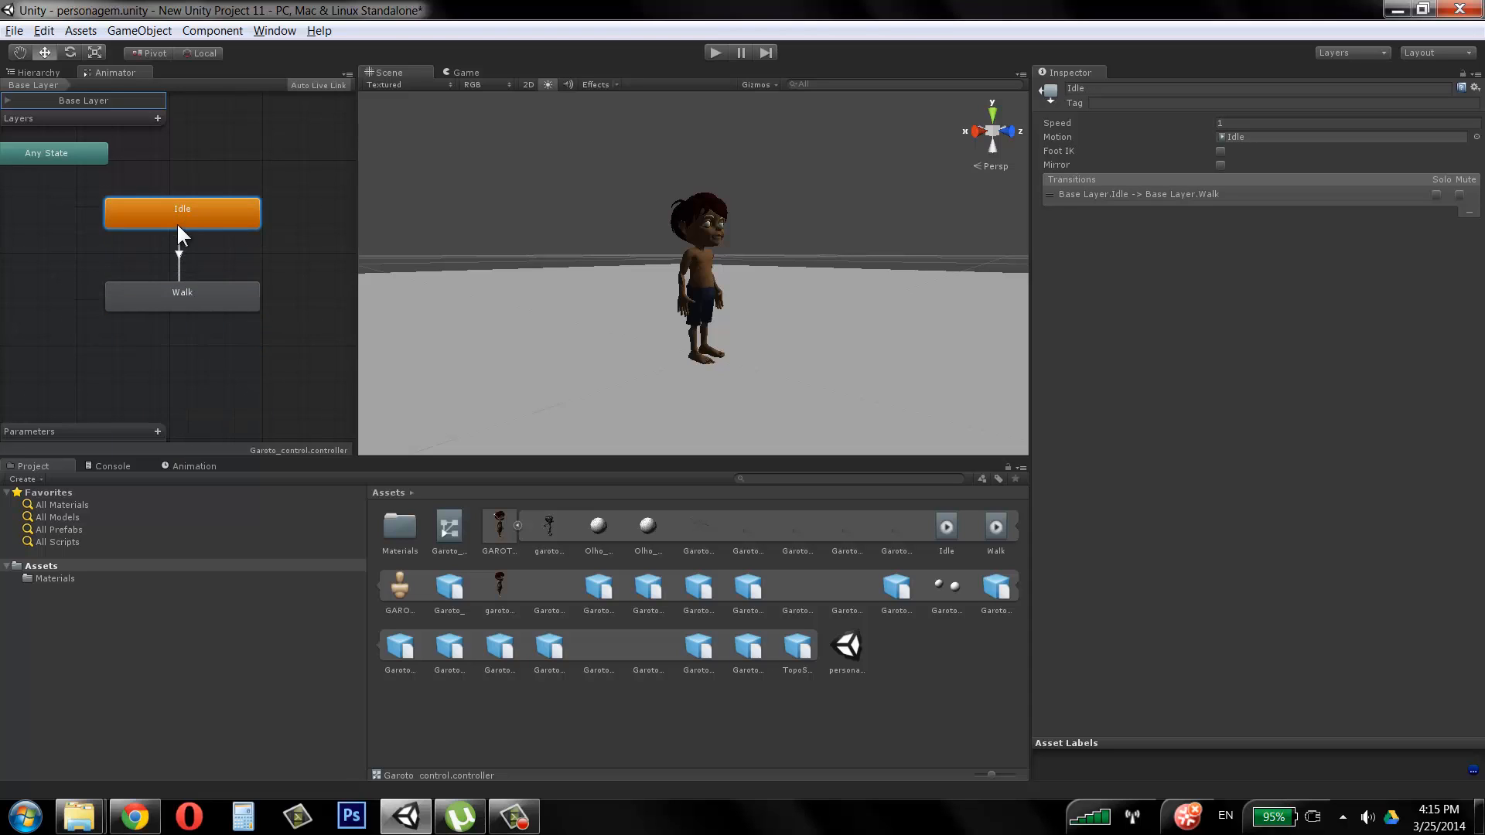
left_click(181, 296)
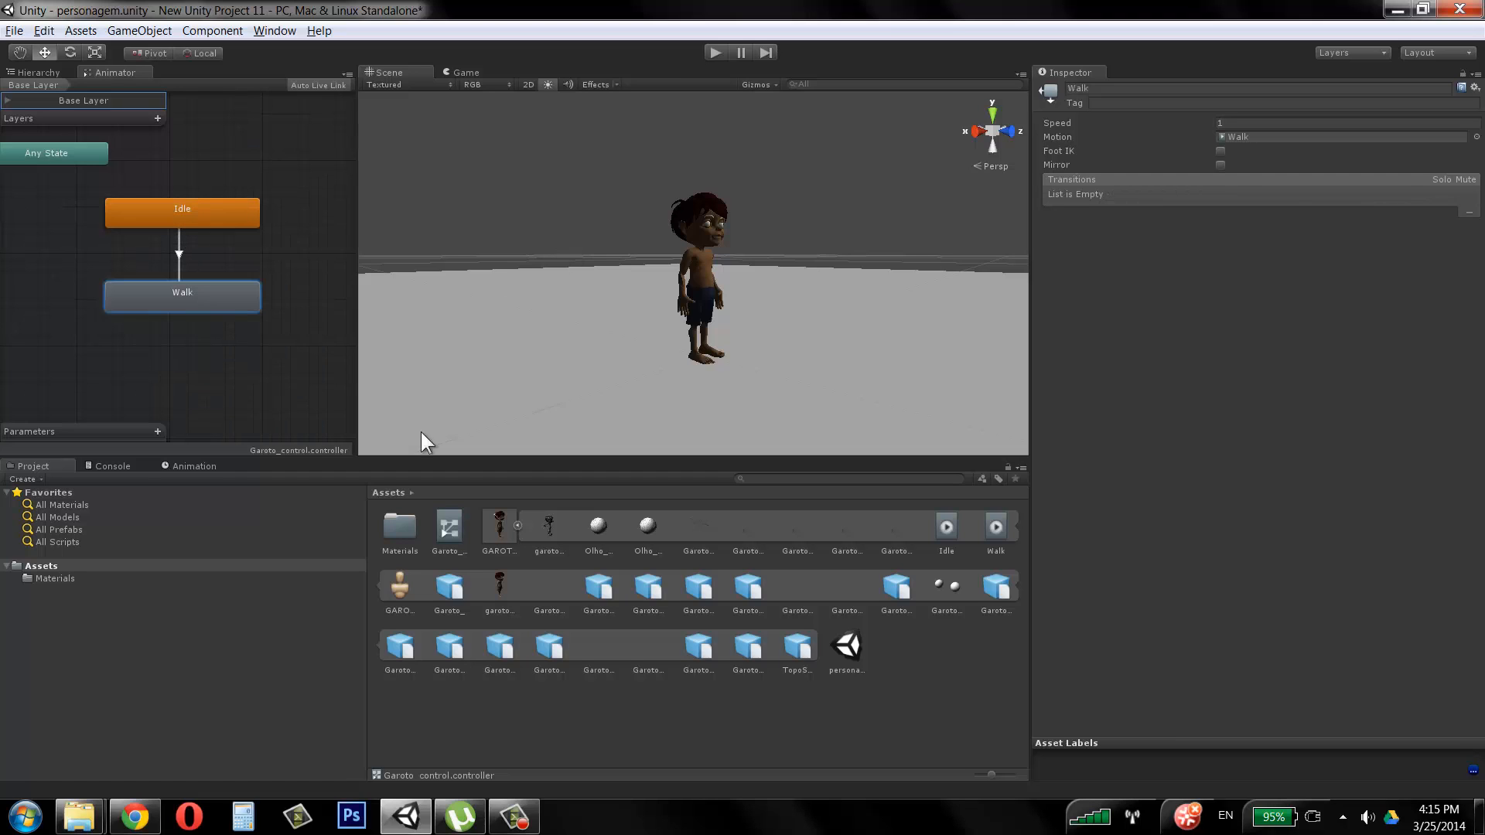
left_click(505, 526)
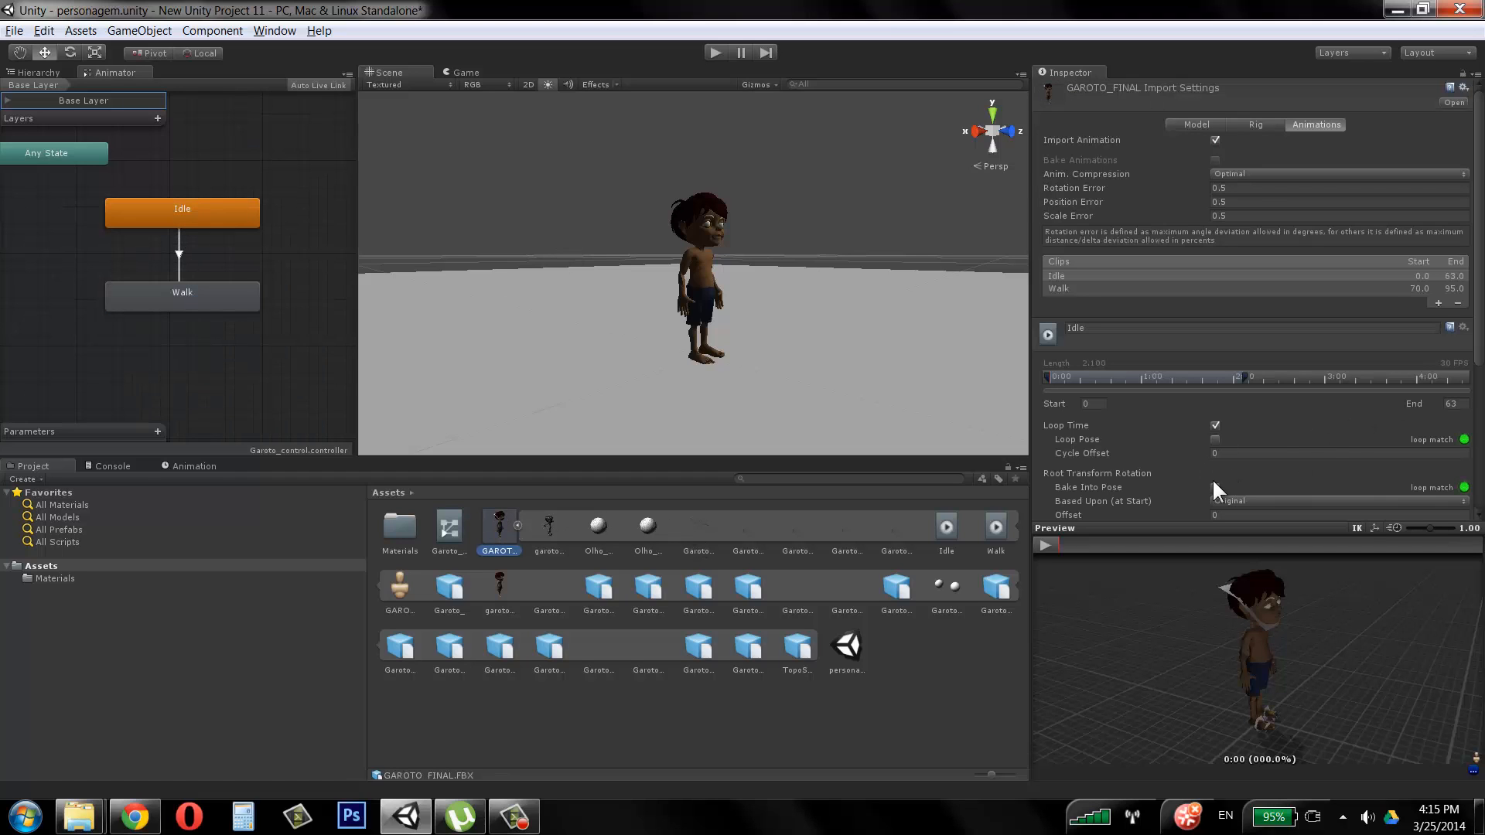
left_click(1080, 290)
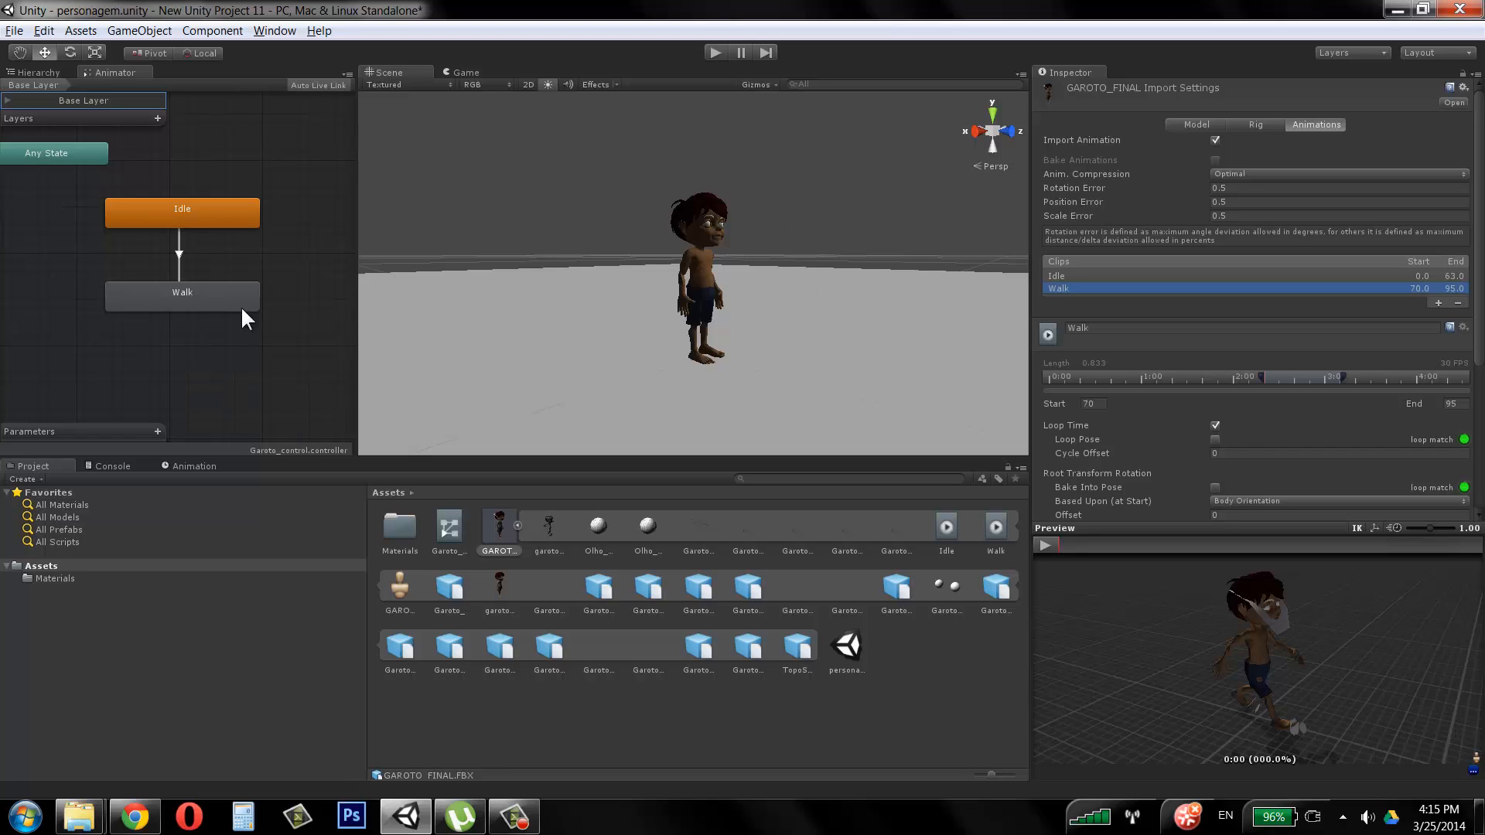
left_click(194, 211)
left_click(191, 284)
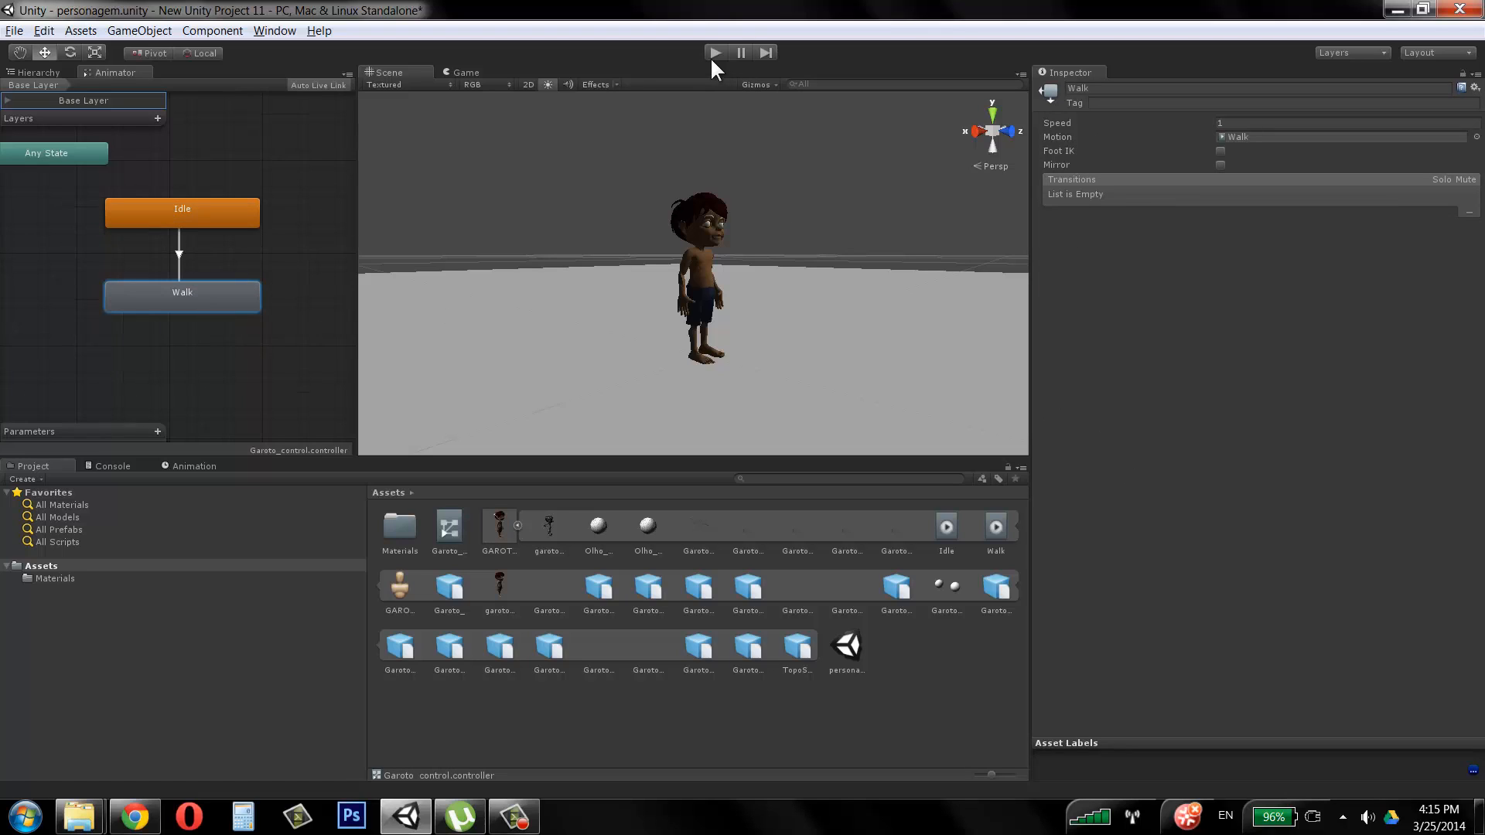
Step: Run the scene to watch the character go from Idle to Walk, and stop it
left_click(713, 52)
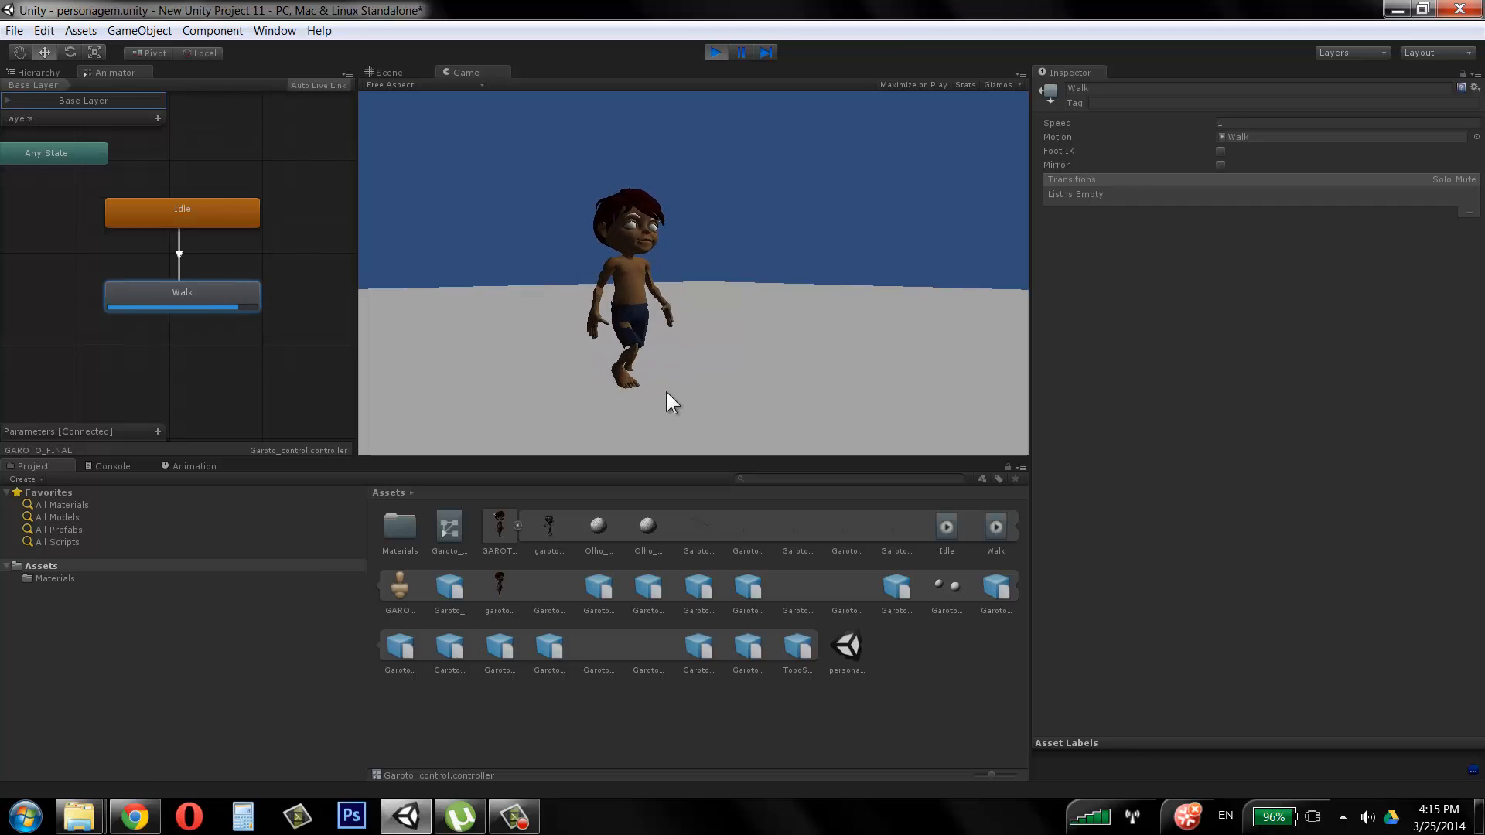
left_click(716, 52)
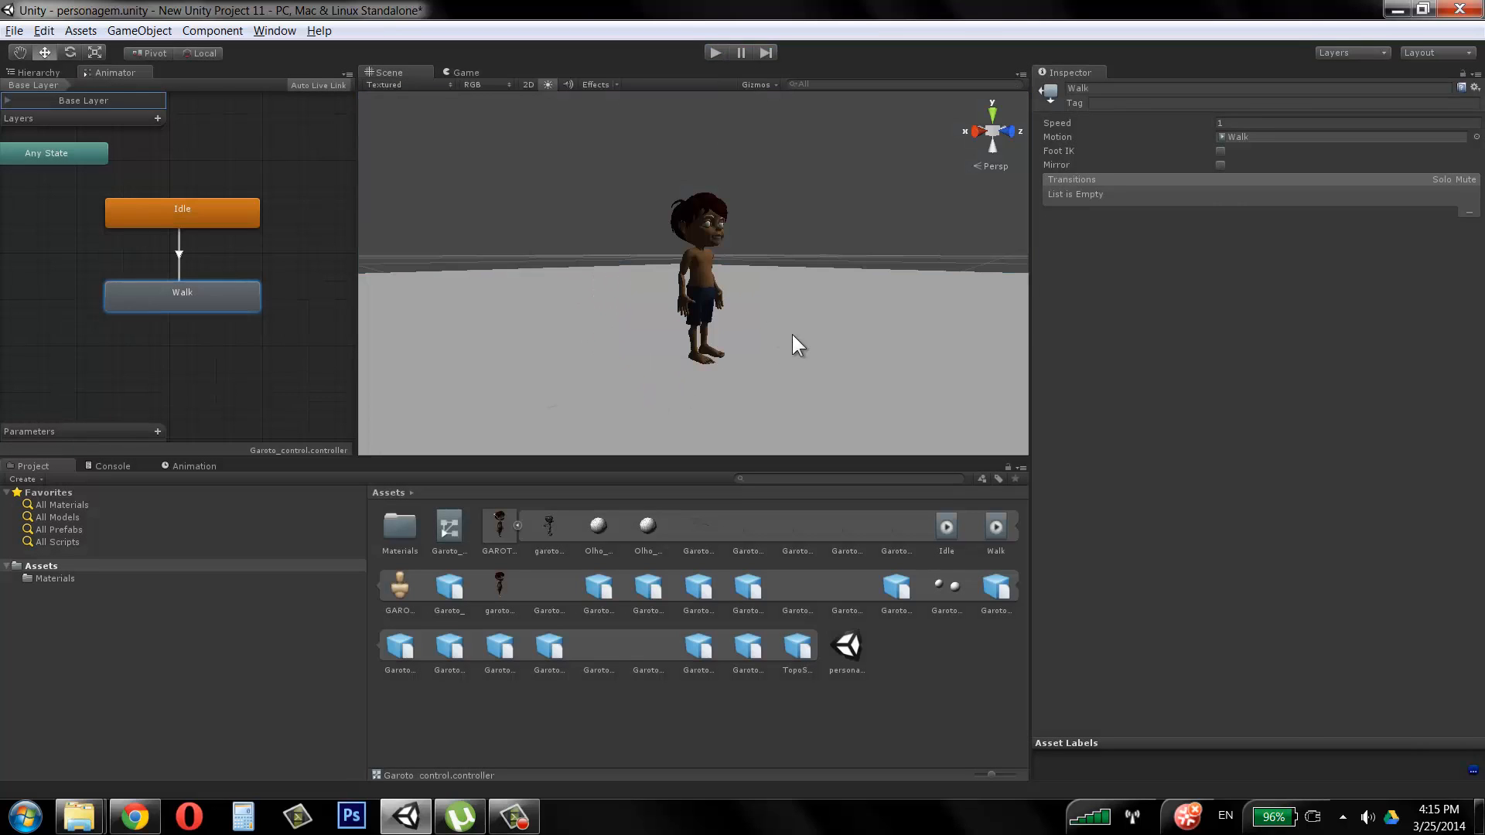
left_click(758, 332)
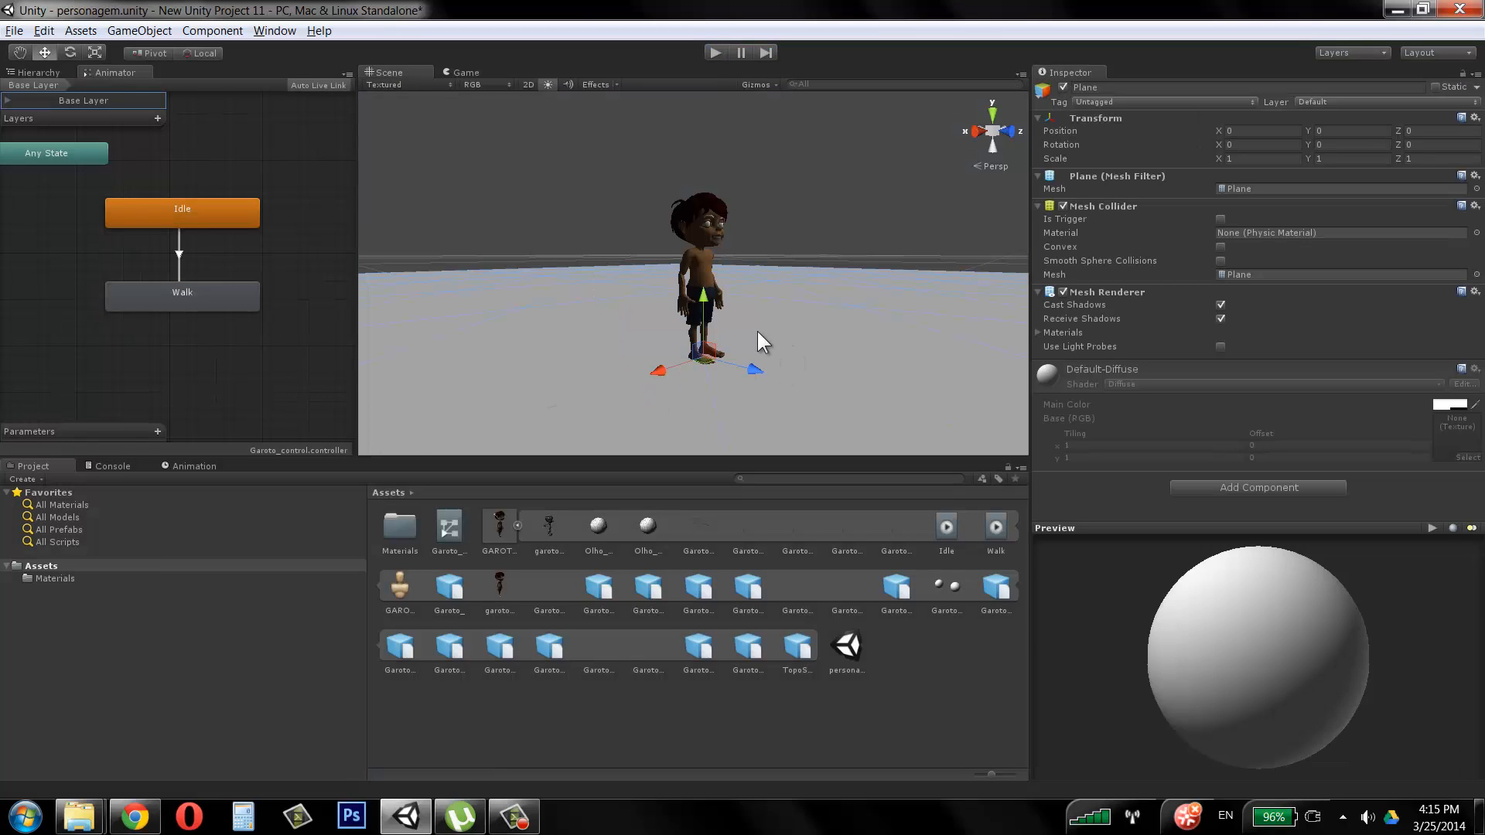
left_click(863, 160)
left_click(177, 285)
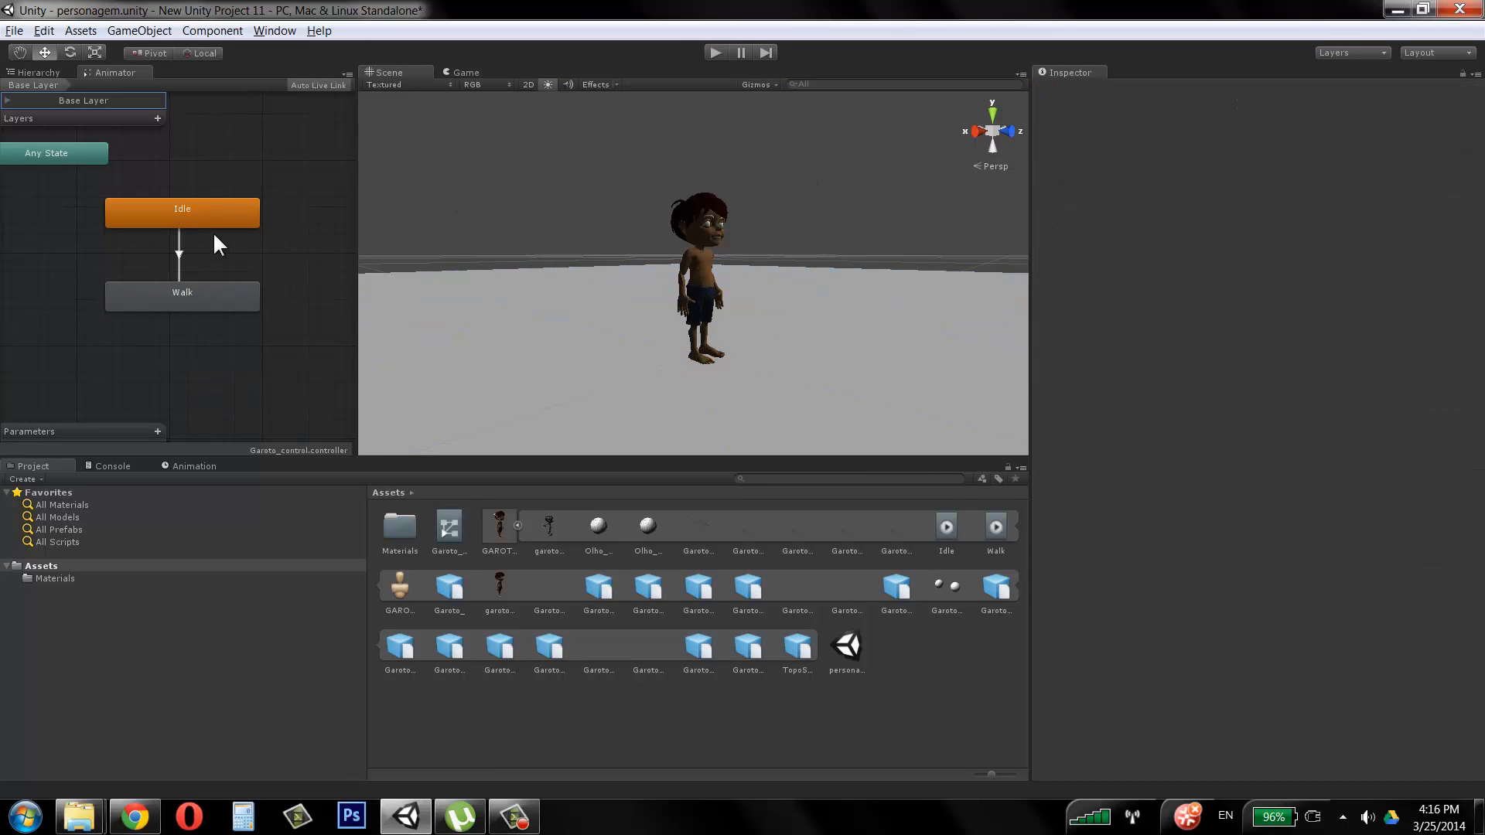
Step: Enable Bake Into Pose for the Idle clip's Root Transform Position (Y) in GAROTO_FINAL, keeping it based upon Original
left_click(494, 524)
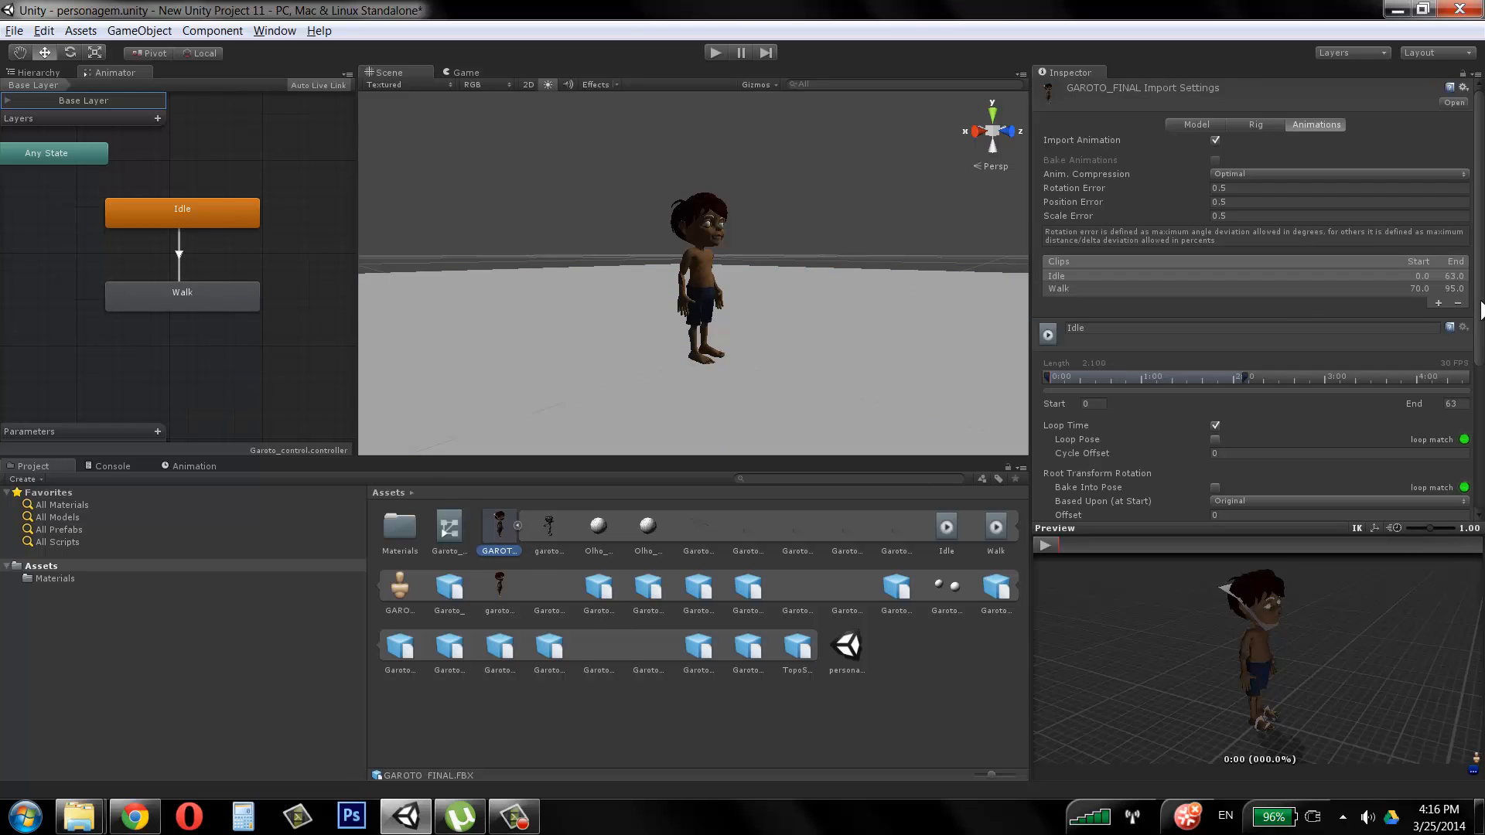
left_click_drag(1481, 309, 1480, 429)
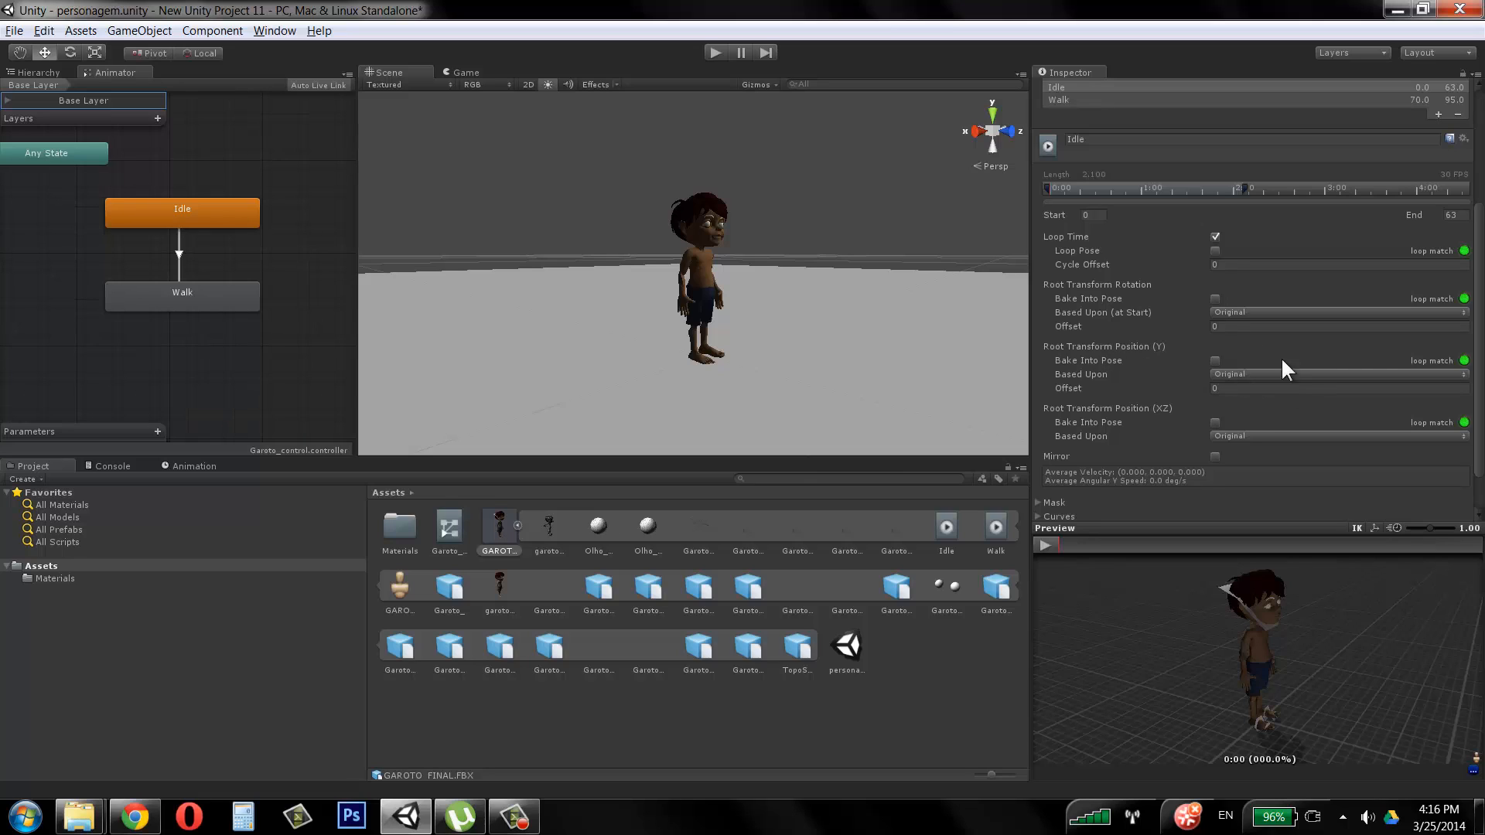
left_click(1220, 374)
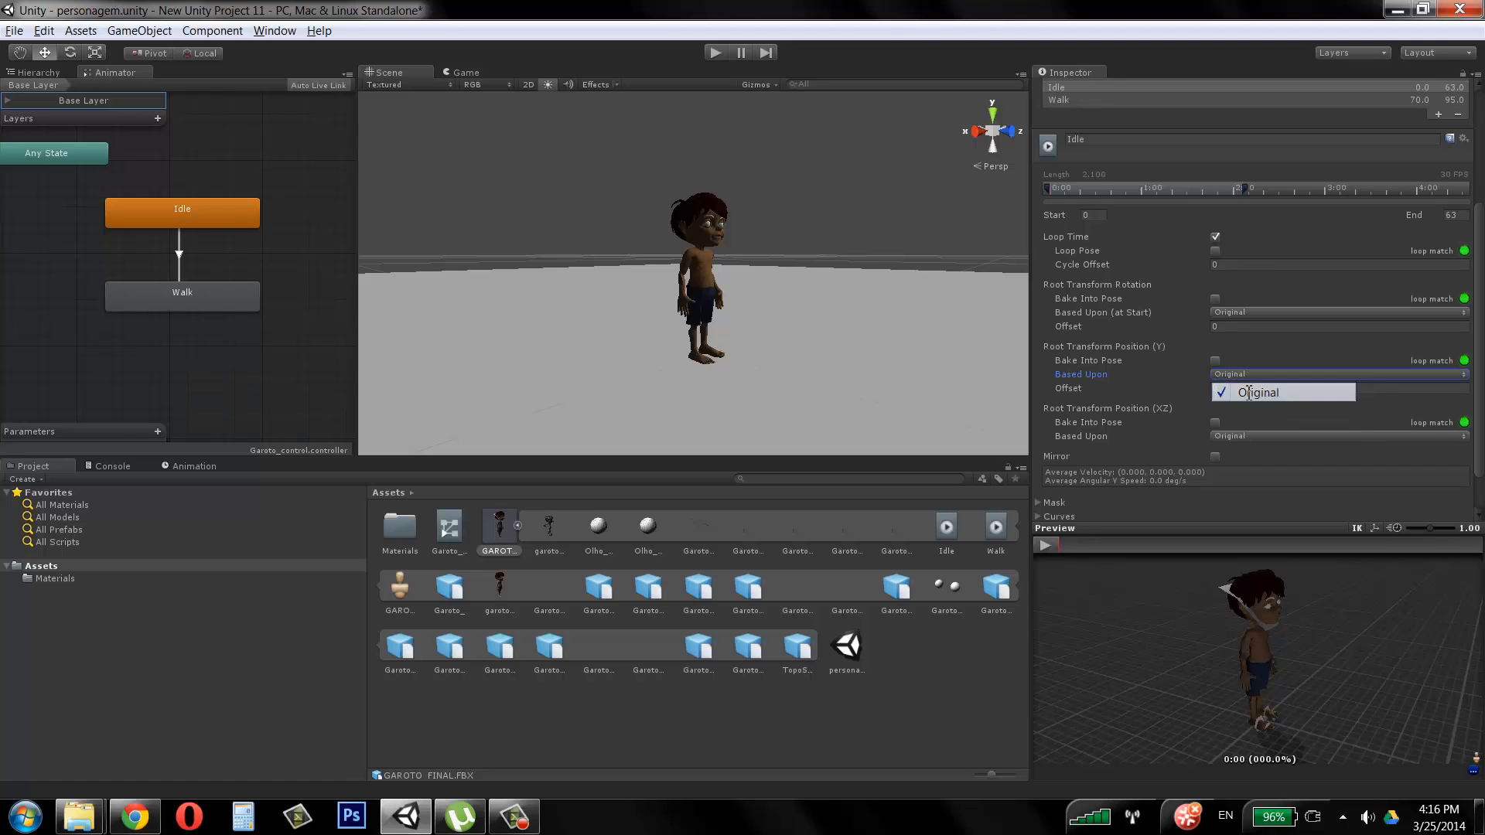
left_click(1249, 393)
left_click(1215, 361)
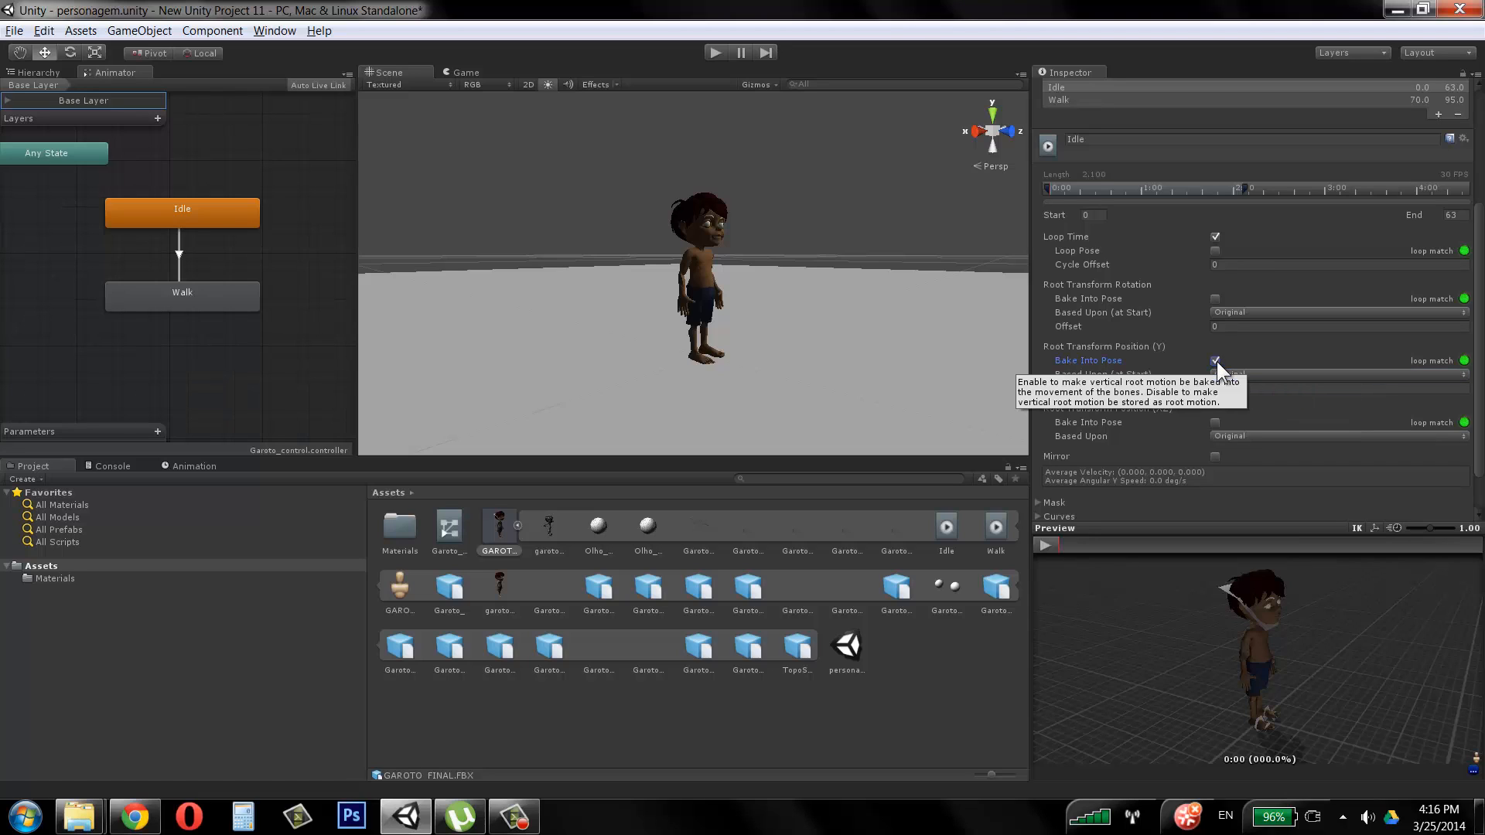
Step: Run the scene again to test the Idle clip's baked vertical motion, stop it, and reposition the Idle state slightly
left_click(713, 52)
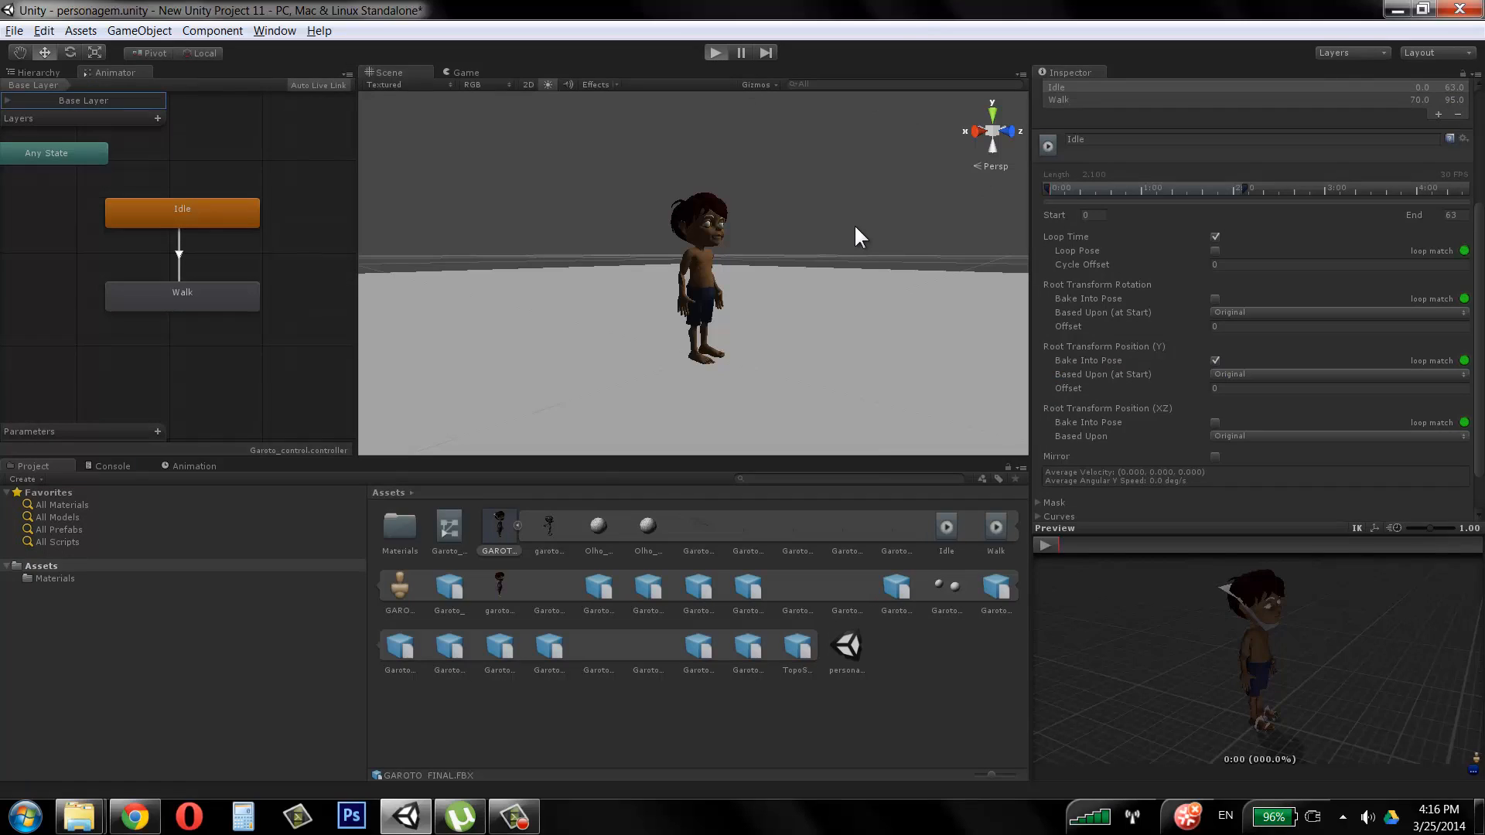
left_click(758, 443)
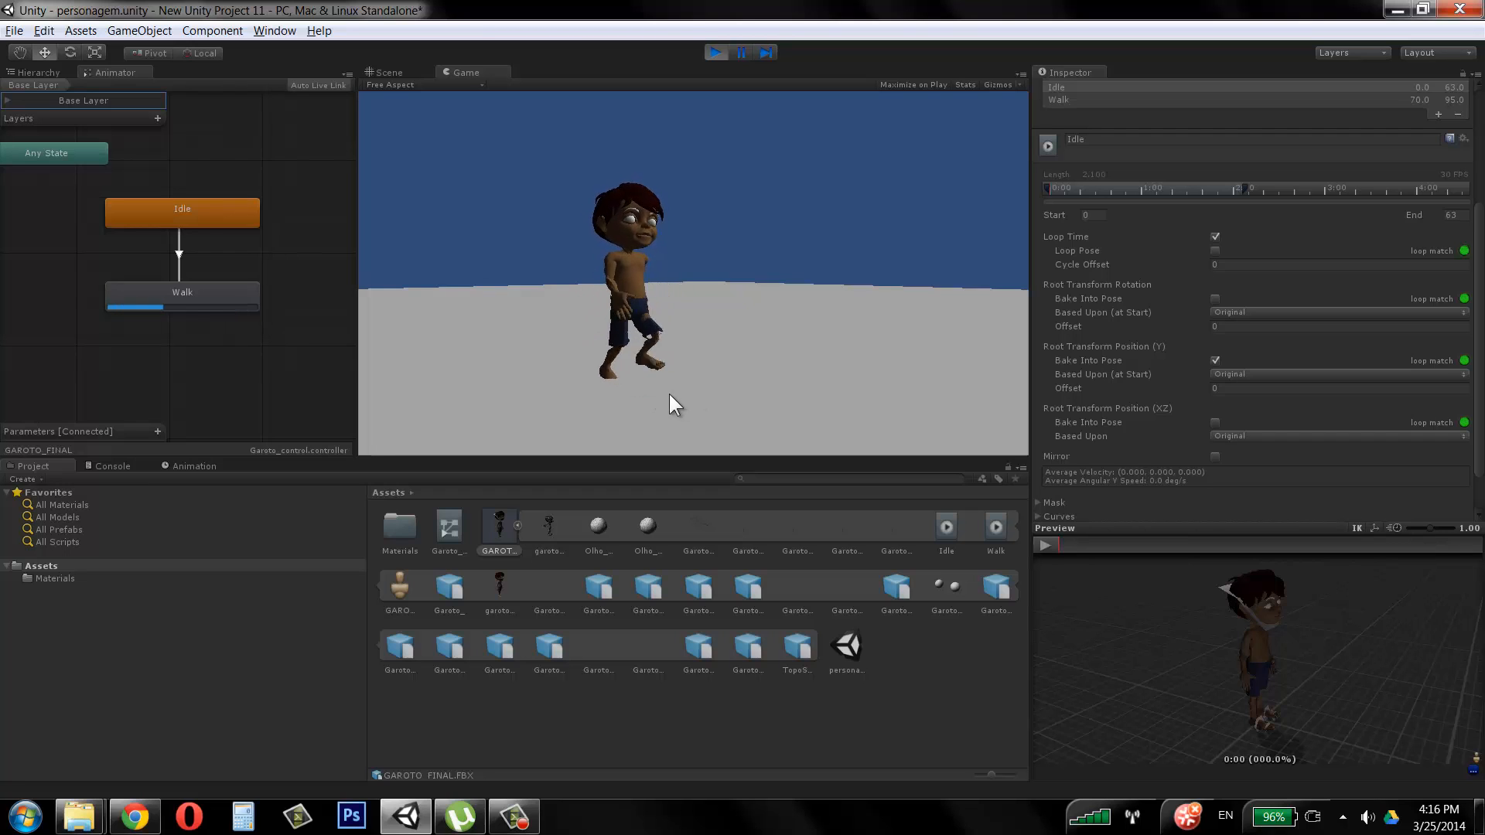
left_click(716, 52)
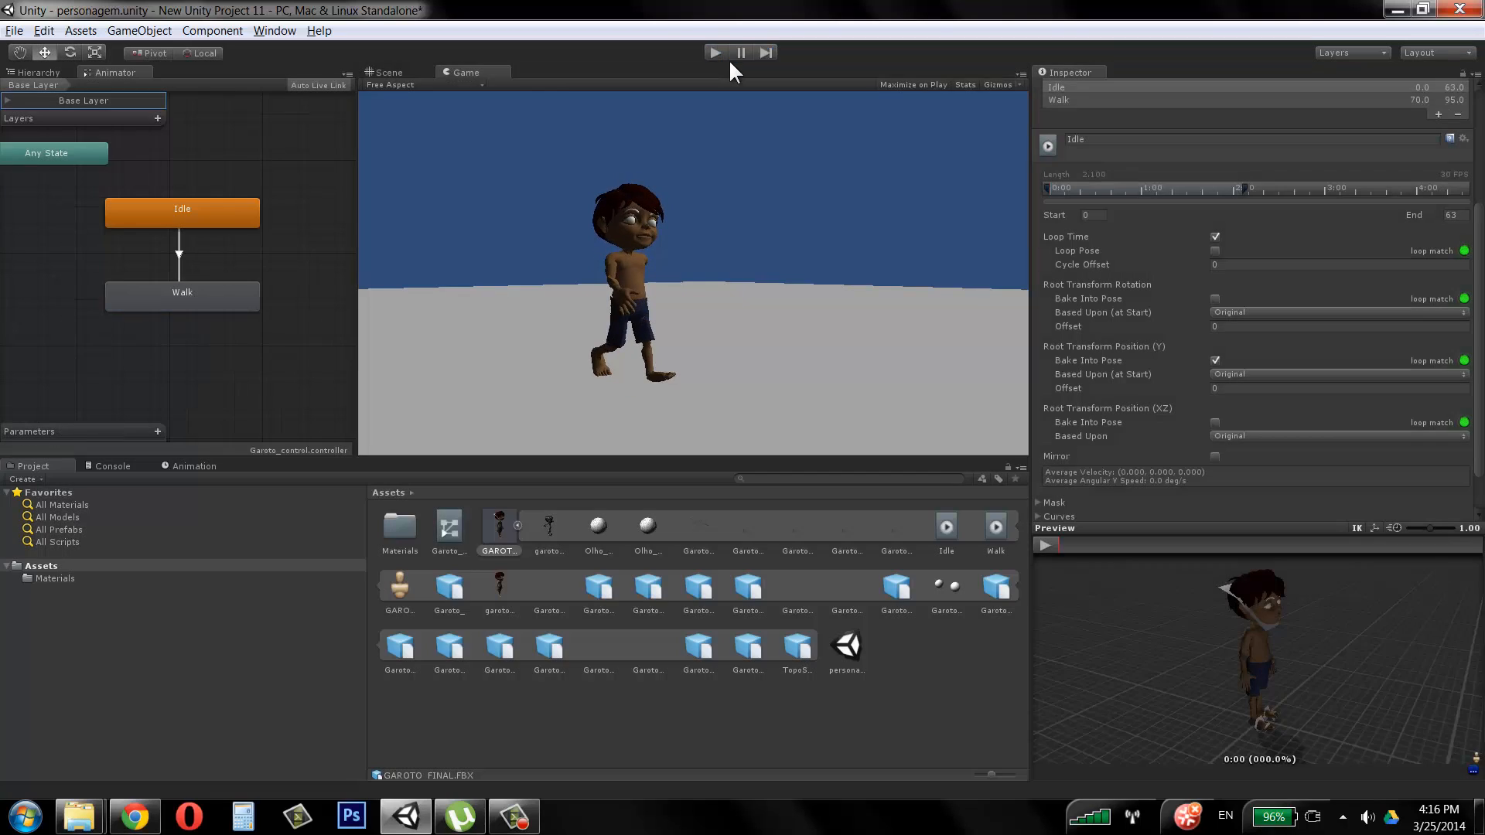
left_click_drag(130, 220, 140, 210)
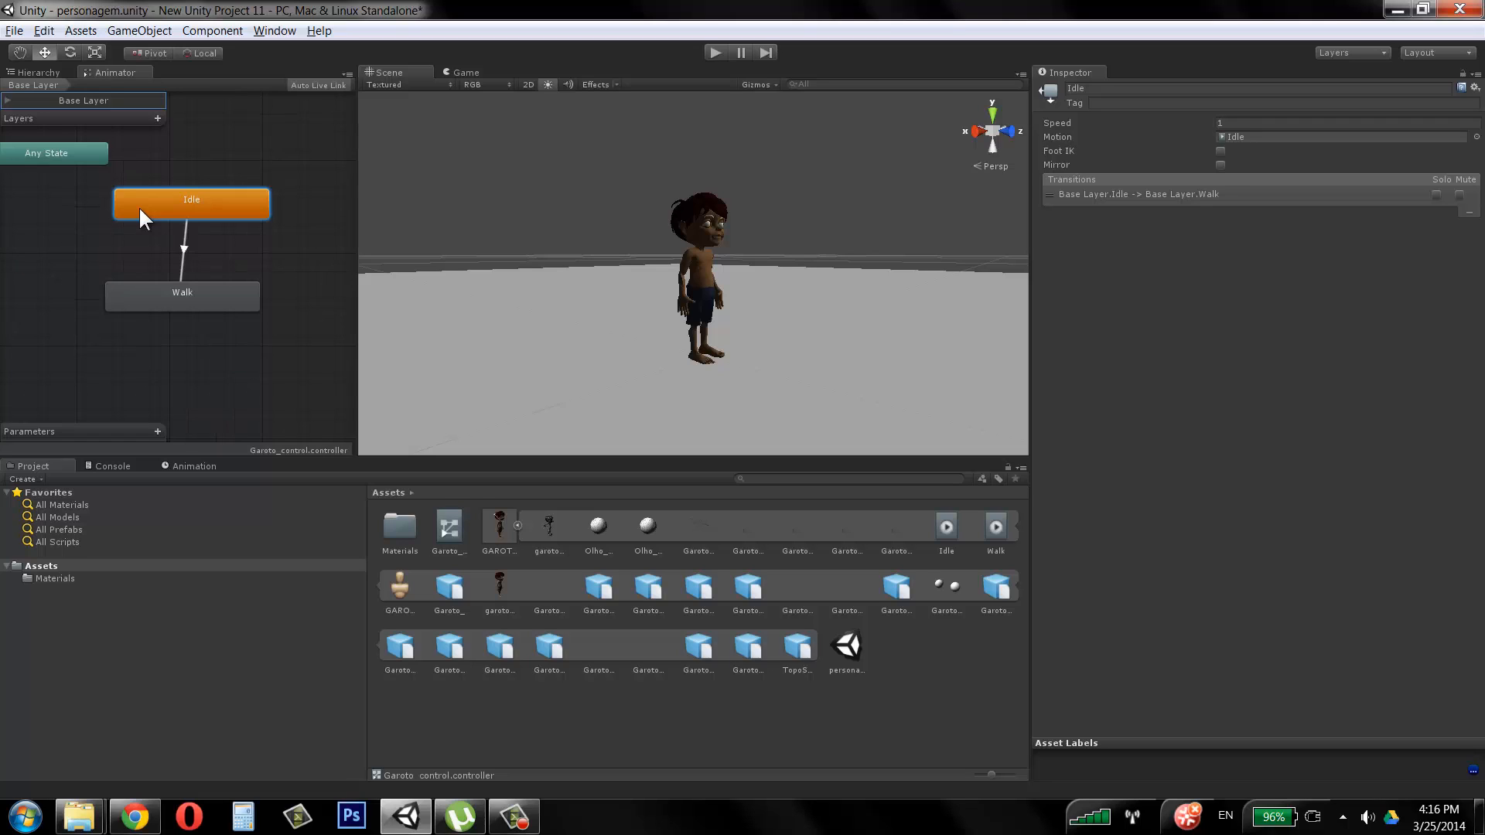
Step: Scrub the Idle to Walk transition's preview up to the beginning of the blend between the two clips
left_click(184, 244)
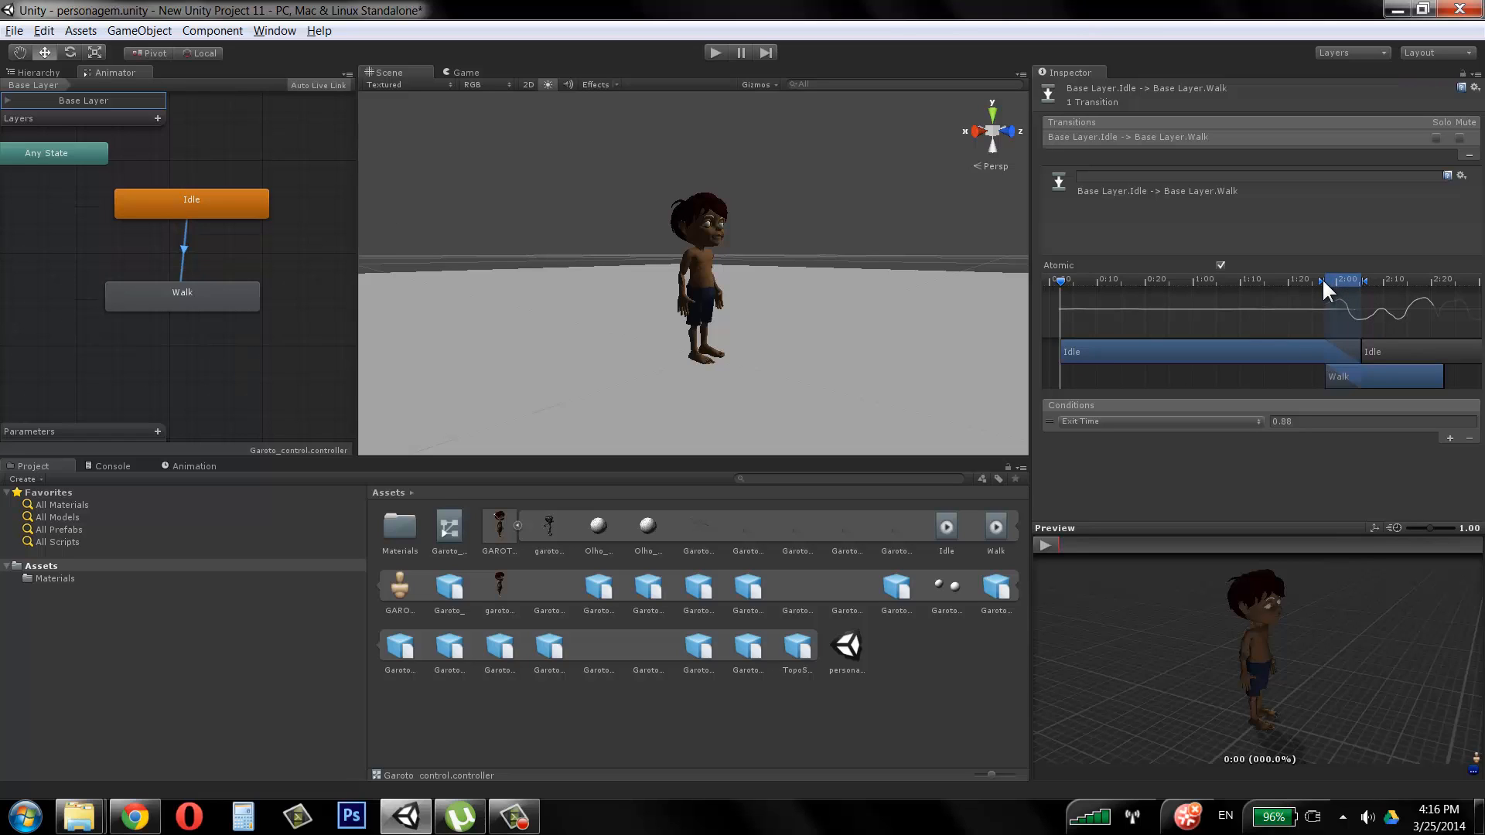
left_click_drag(1073, 284, 1333, 292)
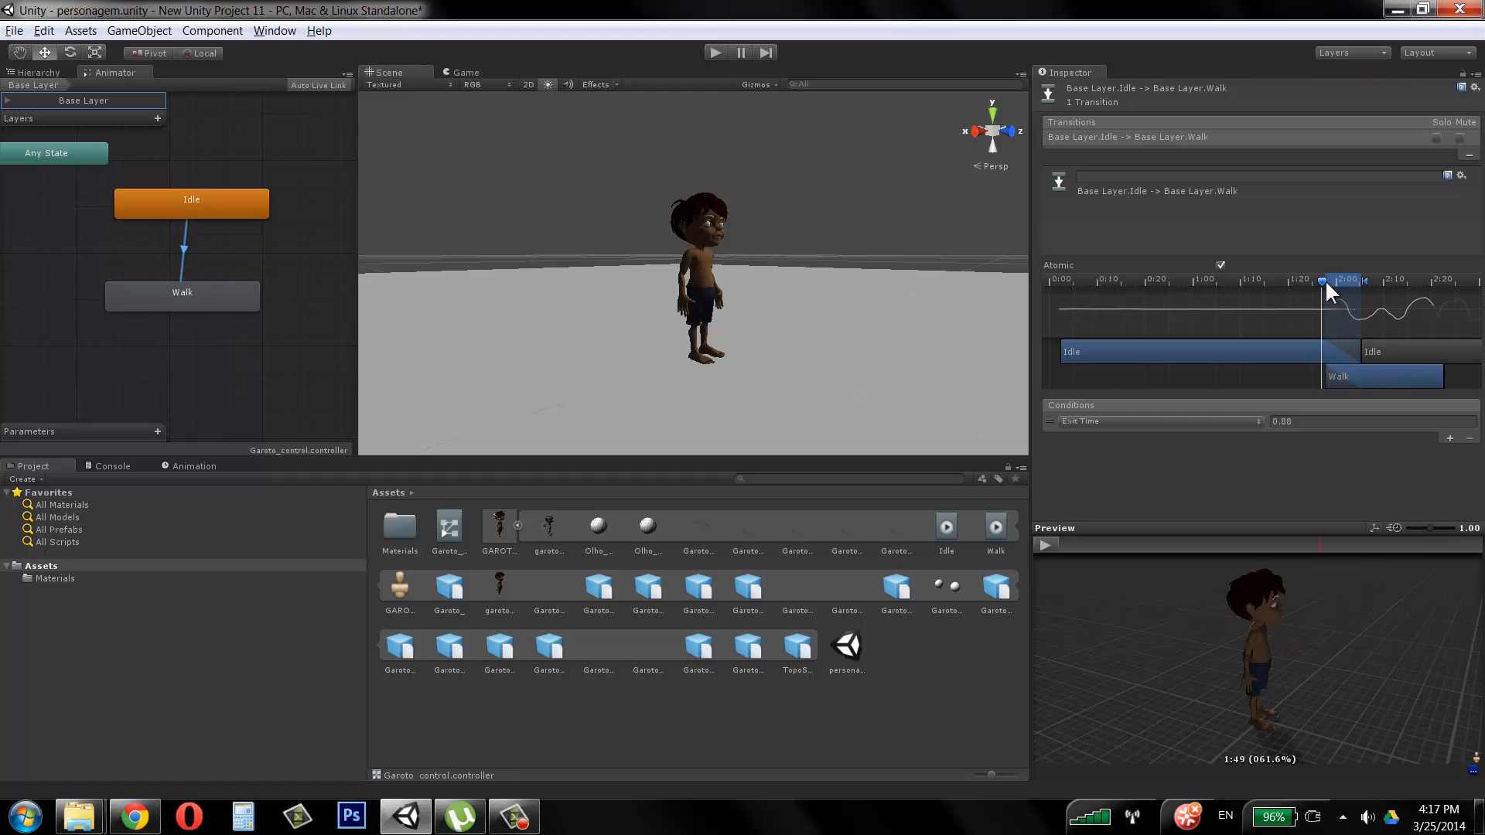
mouse_move(1324, 280)
left_mouse_down()
mouse_move(1398, 282)
mouse_move(1331, 281)
left_mouse_up()
mouse_move(1364, 282)
left_mouse_down()
mouse_move(1390, 279)
mouse_move(1362, 288)
left_mouse_up()
Step: Magnify the Idle to Walk transition's timeline and Exit Time condition with Windows Magnifier, and return to 100% view
left_click(31, 815)
left_click(58, 555)
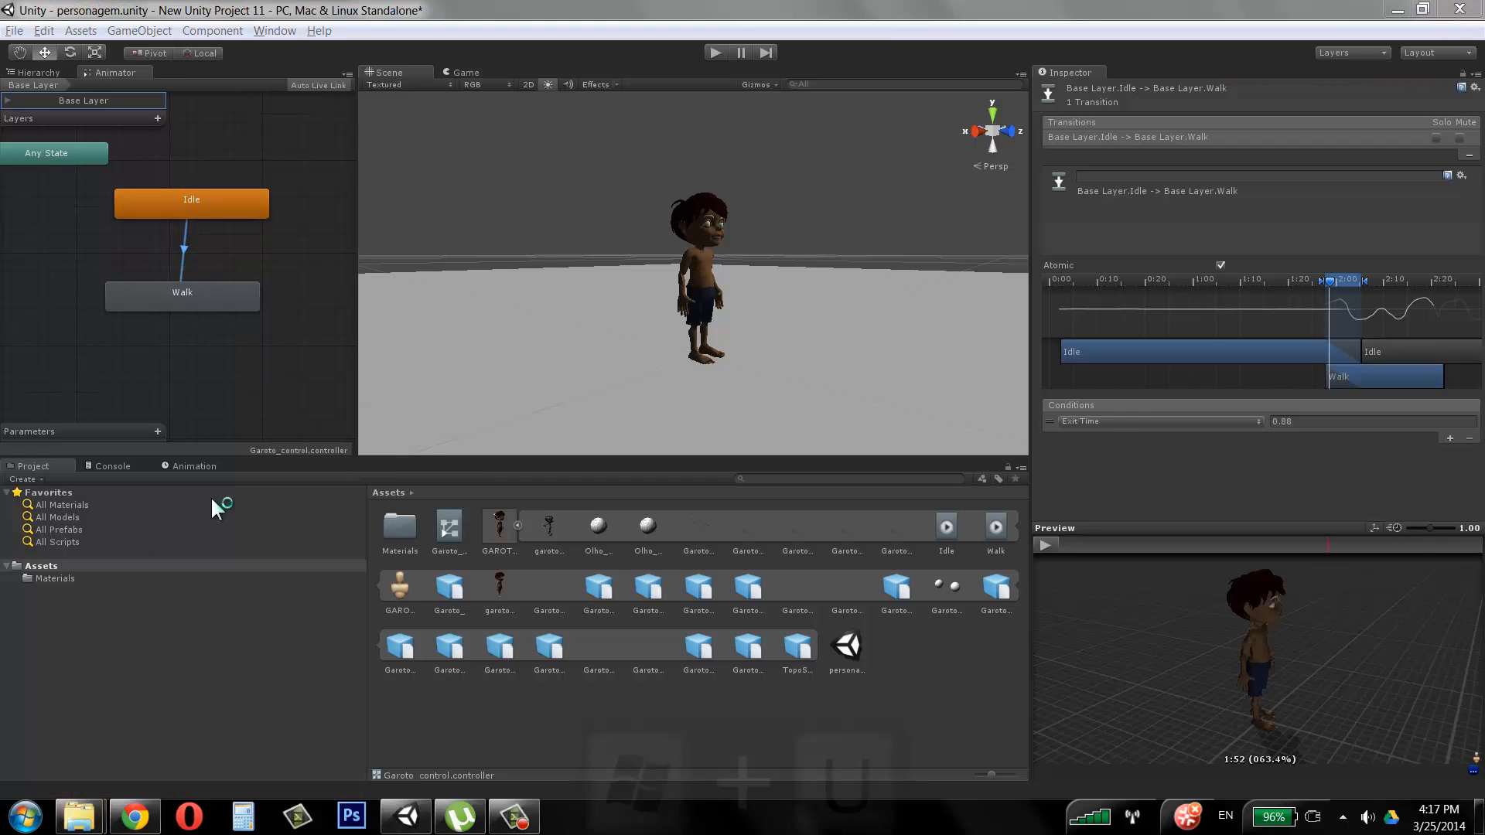
left_click(467, 364)
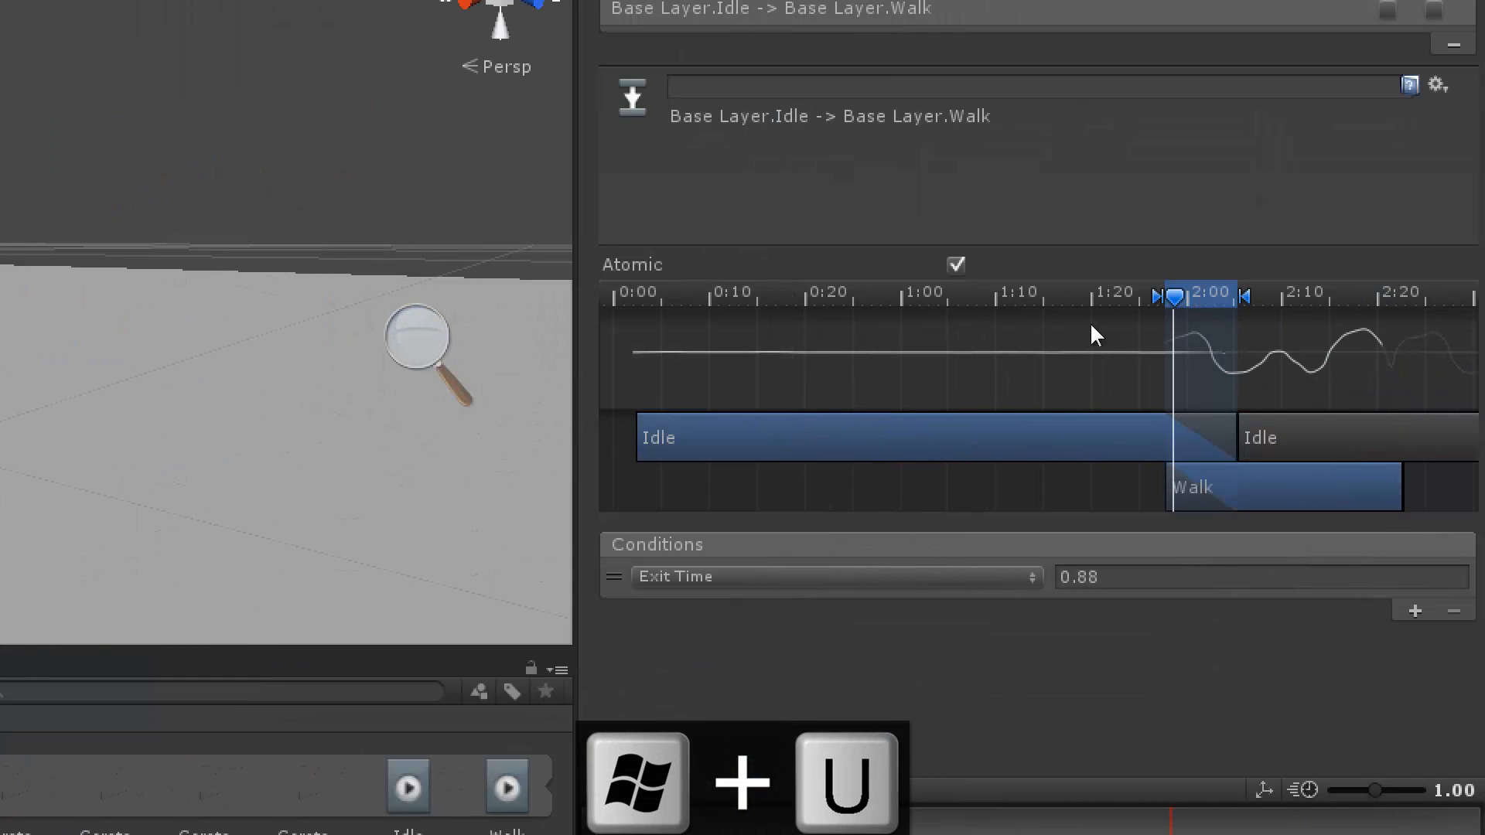
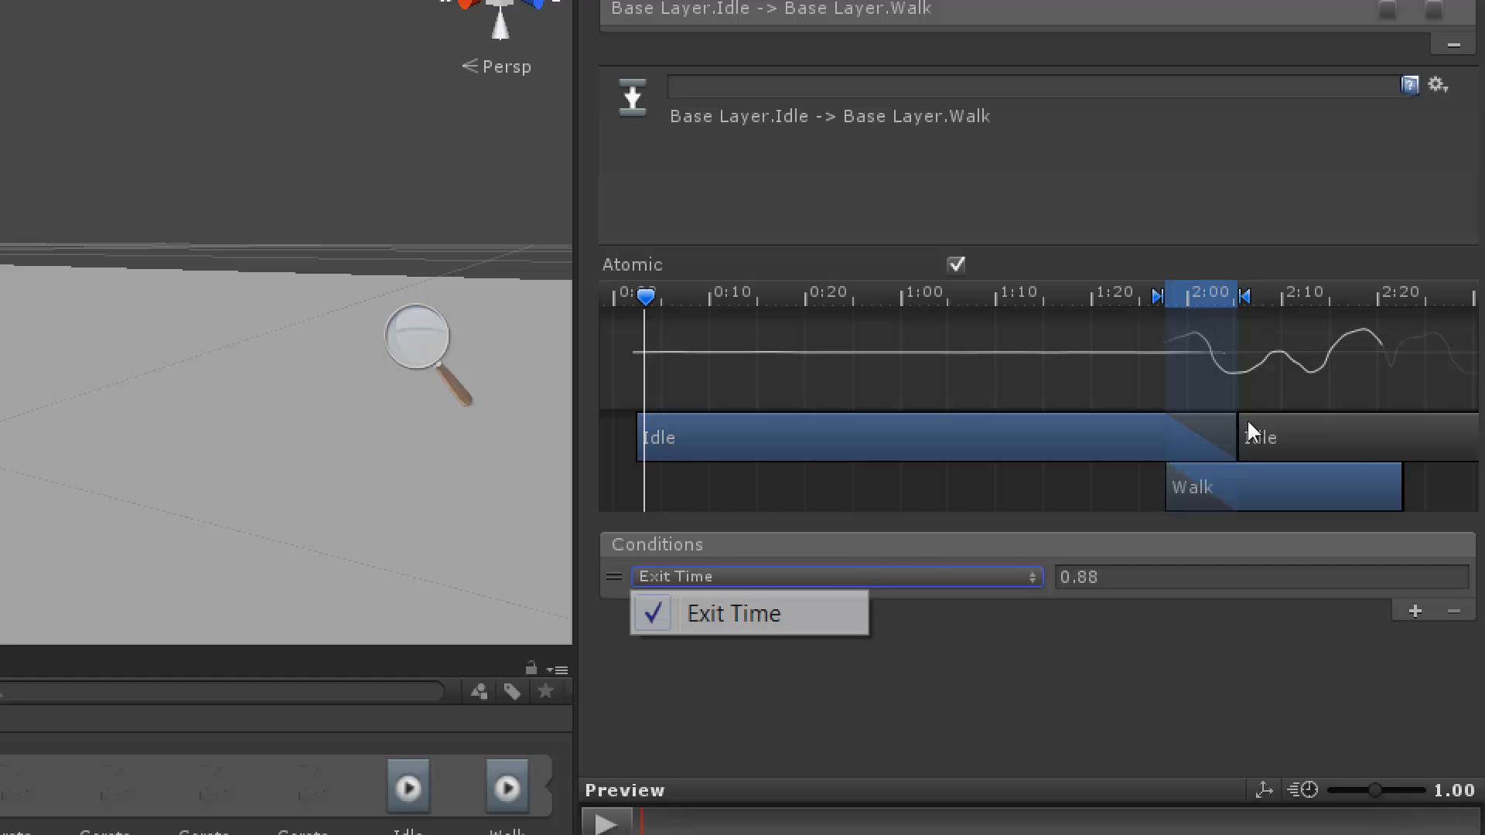
left_click(418, 340)
left_click(415, 373)
Step: Align the Idle state above Walk and make a transition from Walk back to Idle
left_click(195, 199)
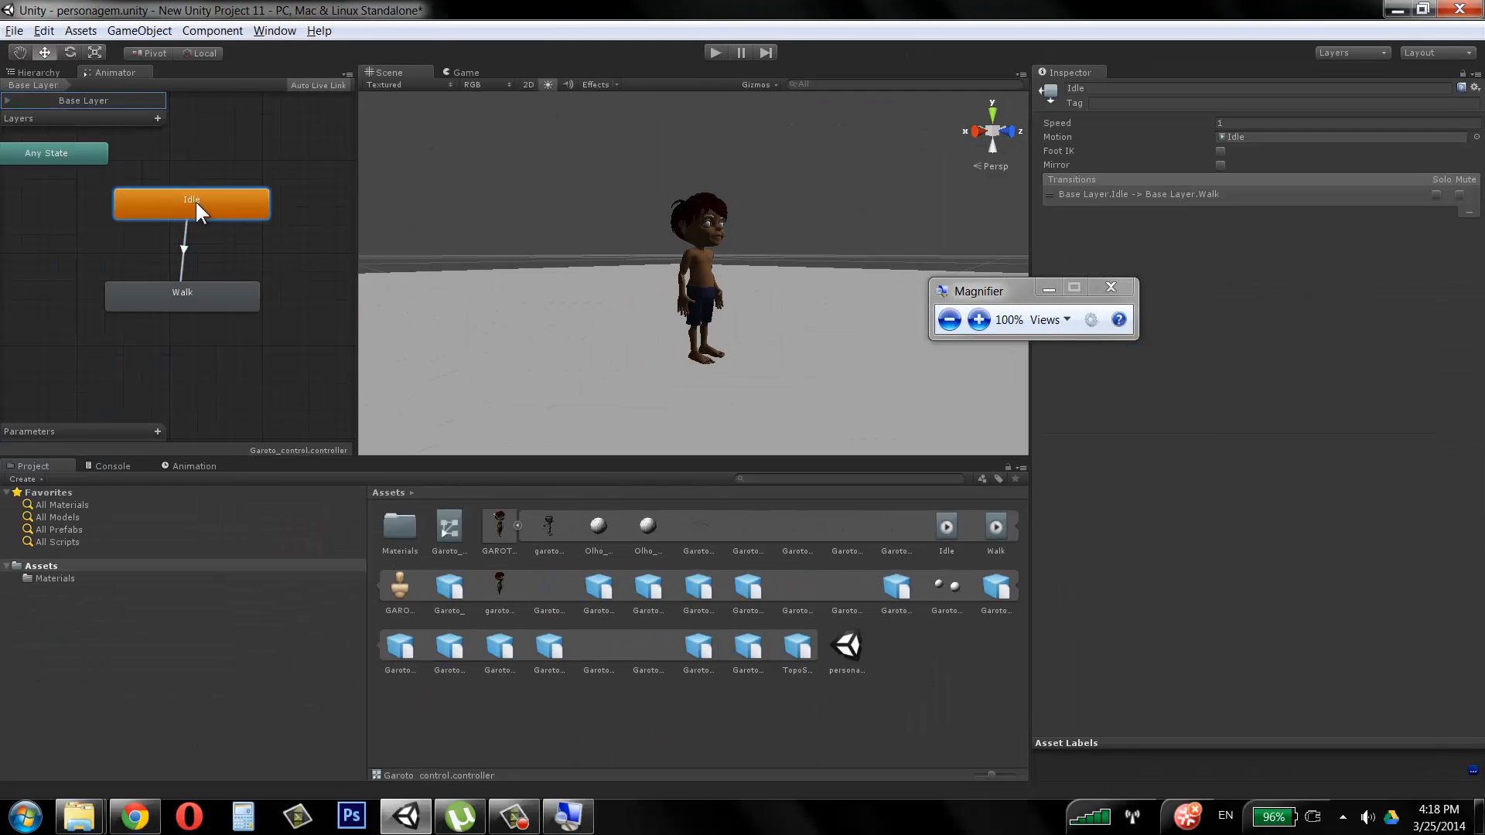
left_click_drag(190, 201, 181, 202)
left_click(199, 300)
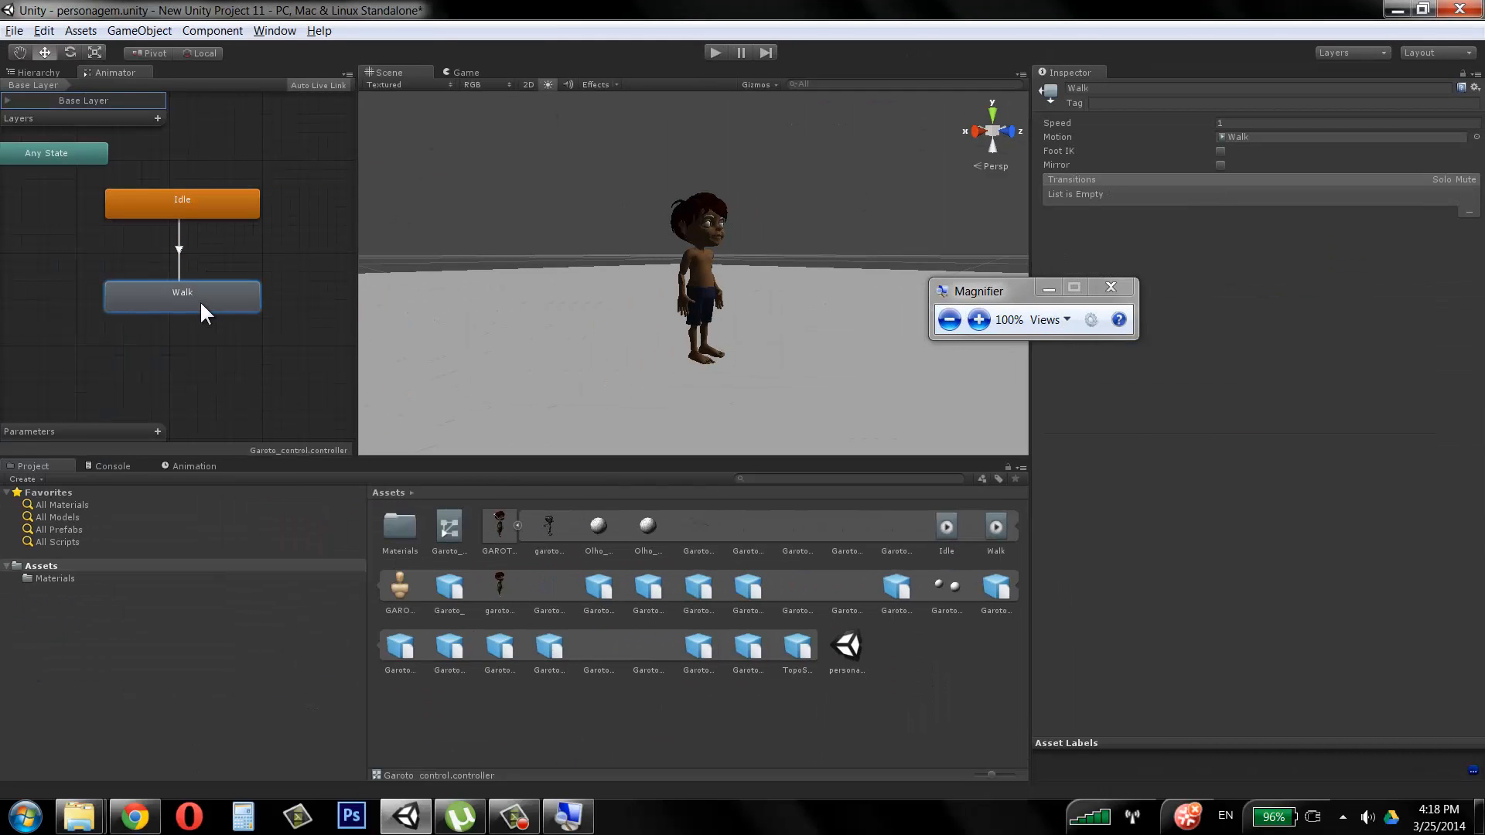
right_click(200, 300)
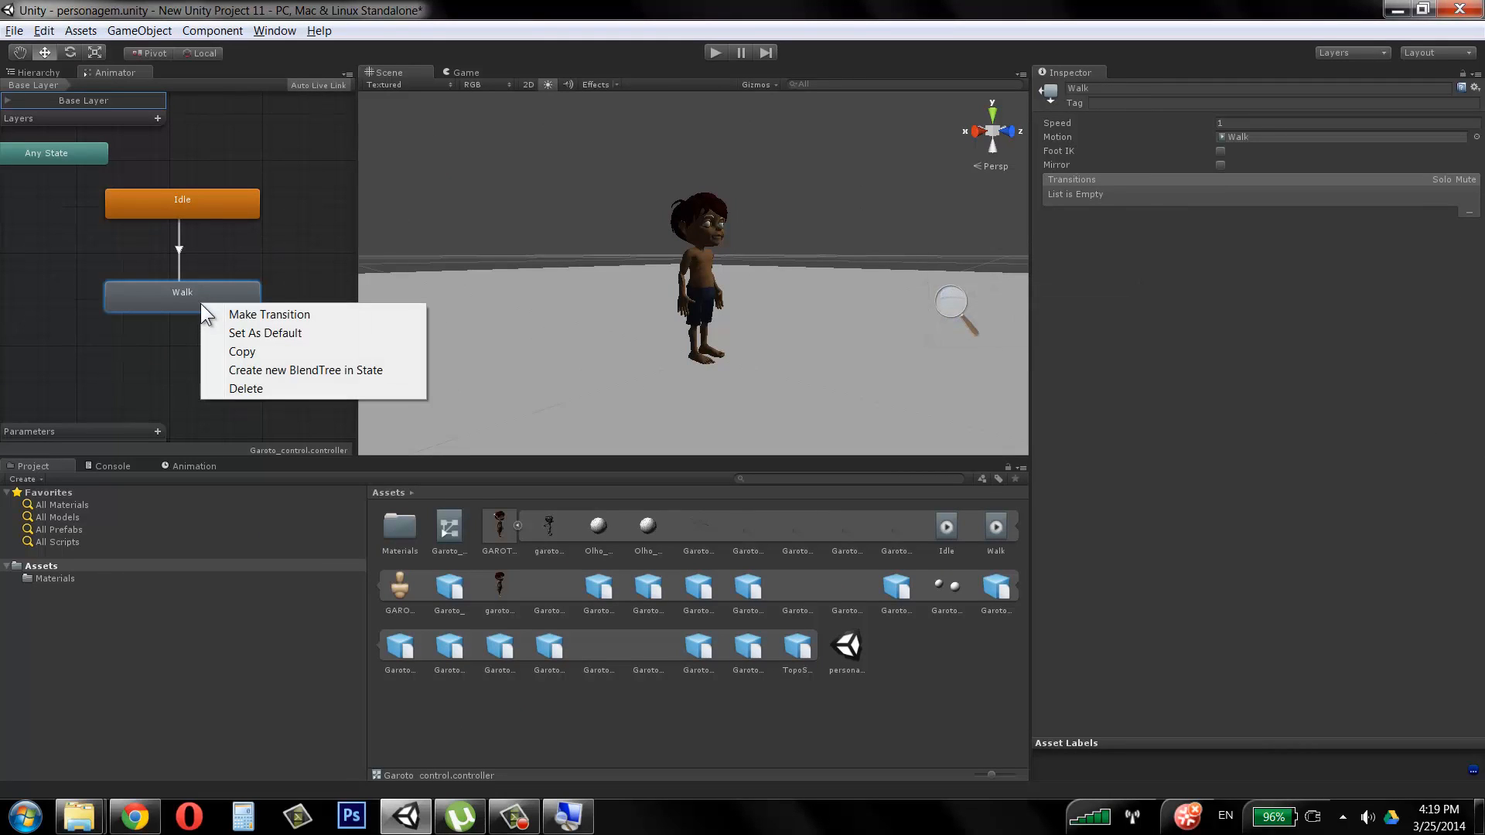
left_click(262, 314)
left_click(217, 216)
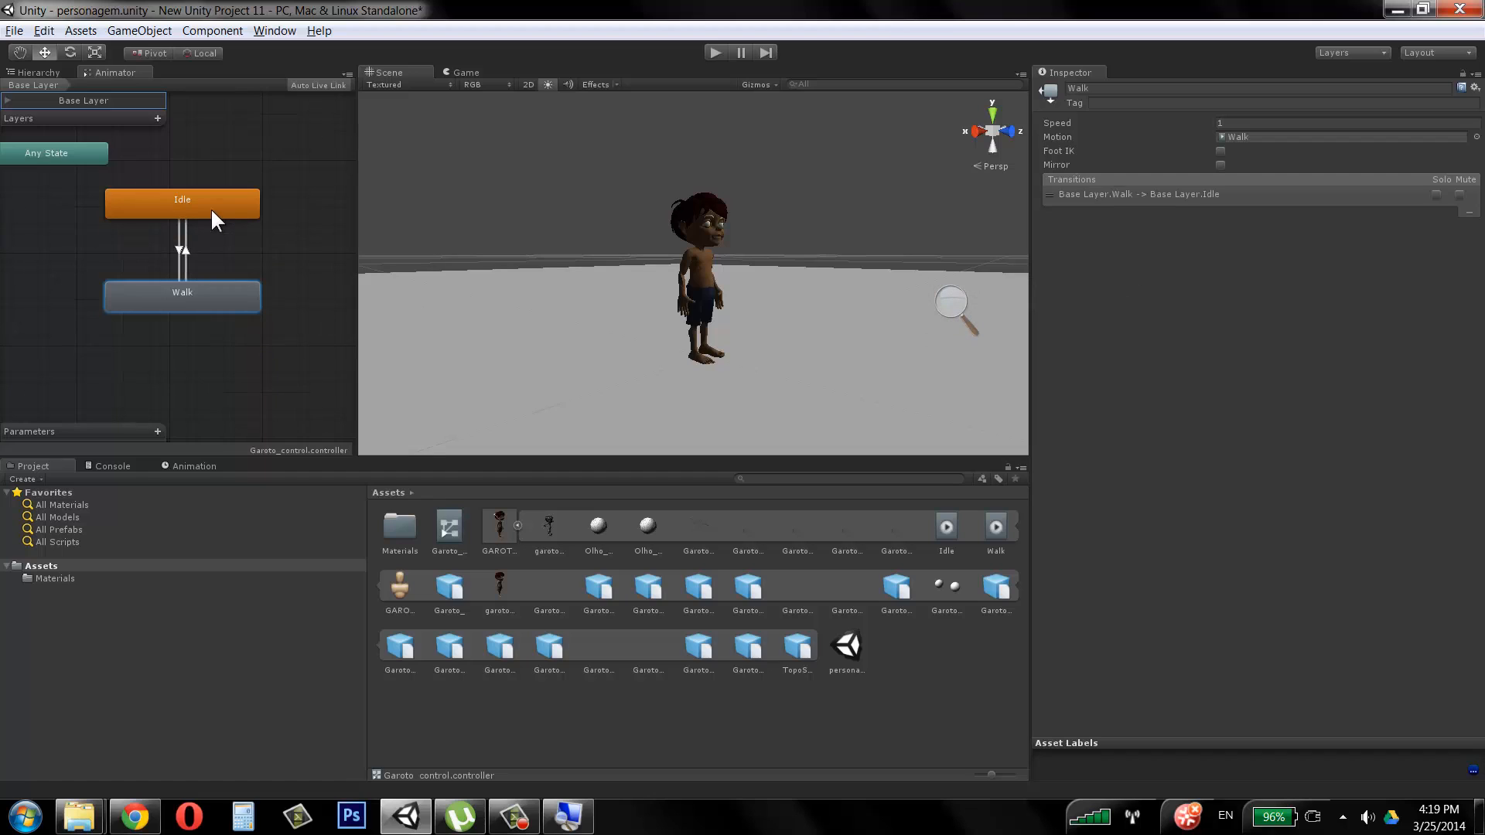
Step: Compare the two transitions between Idle and Walk, and run the scene briefly to test the looping states
left_click(190, 193)
left_click(184, 249)
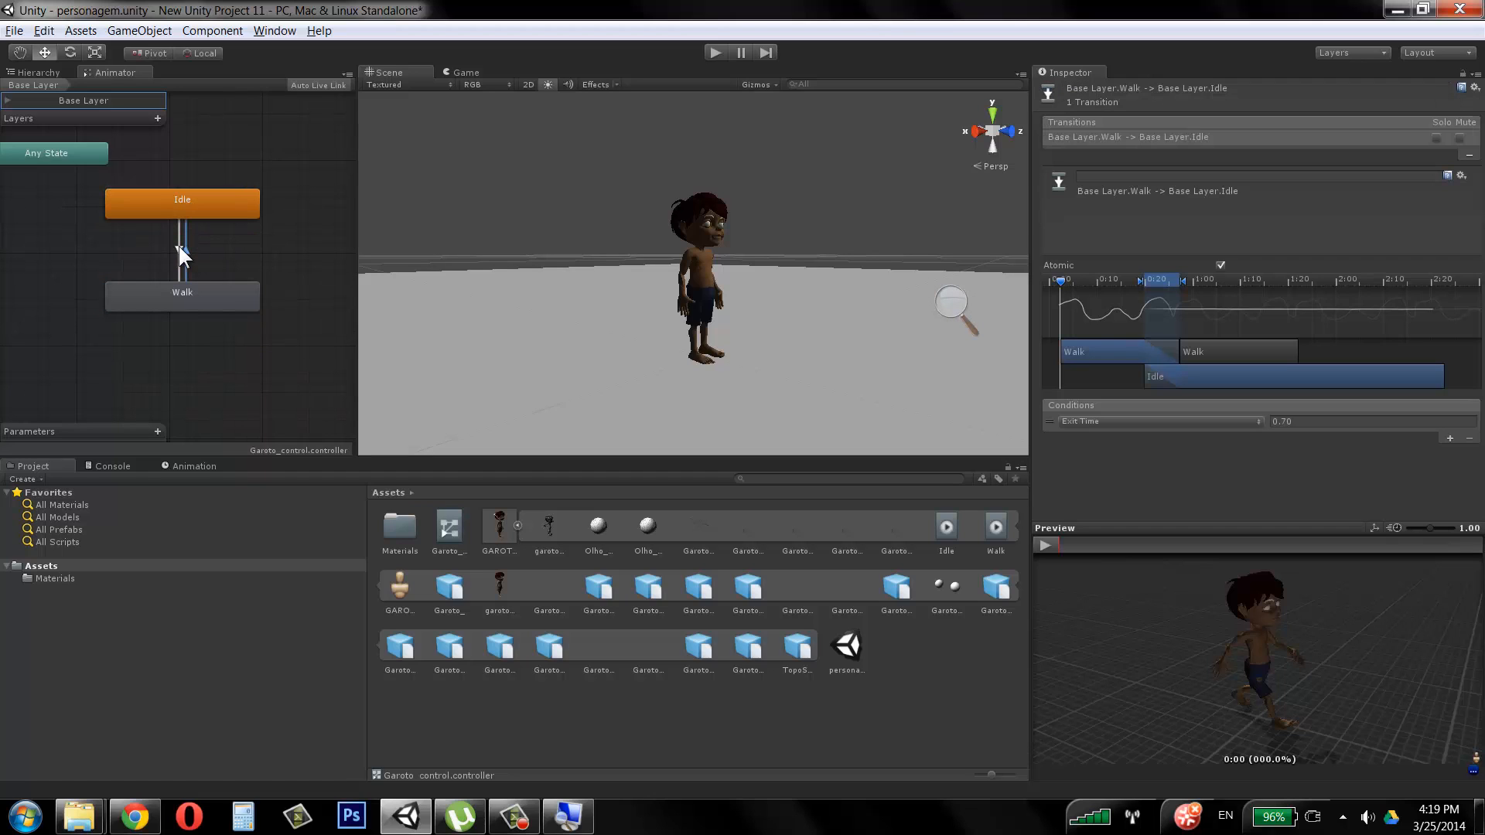
left_click(179, 249)
left_click(186, 248)
left_click(178, 248)
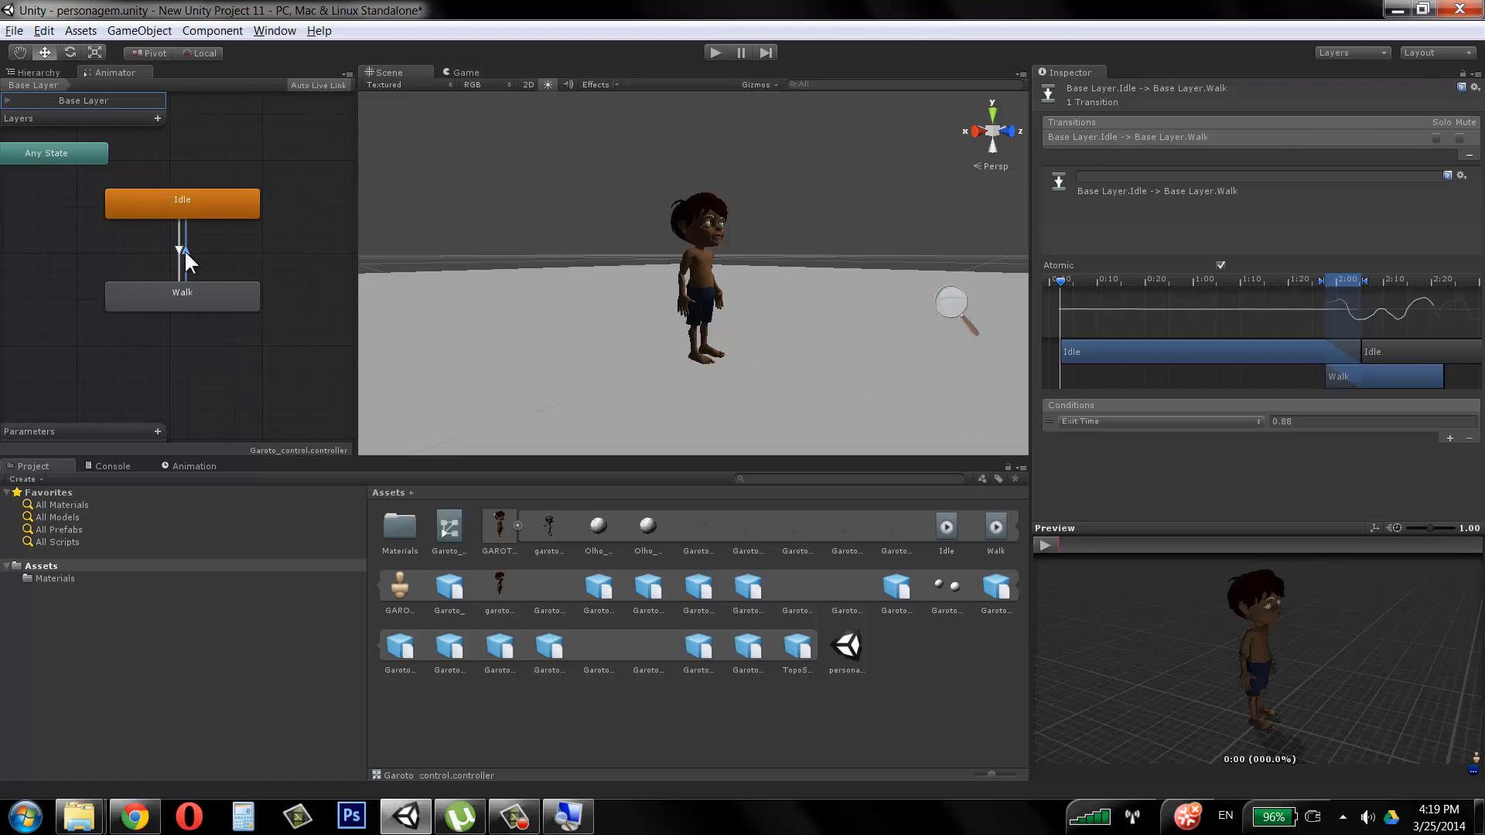
left_click(300, 201)
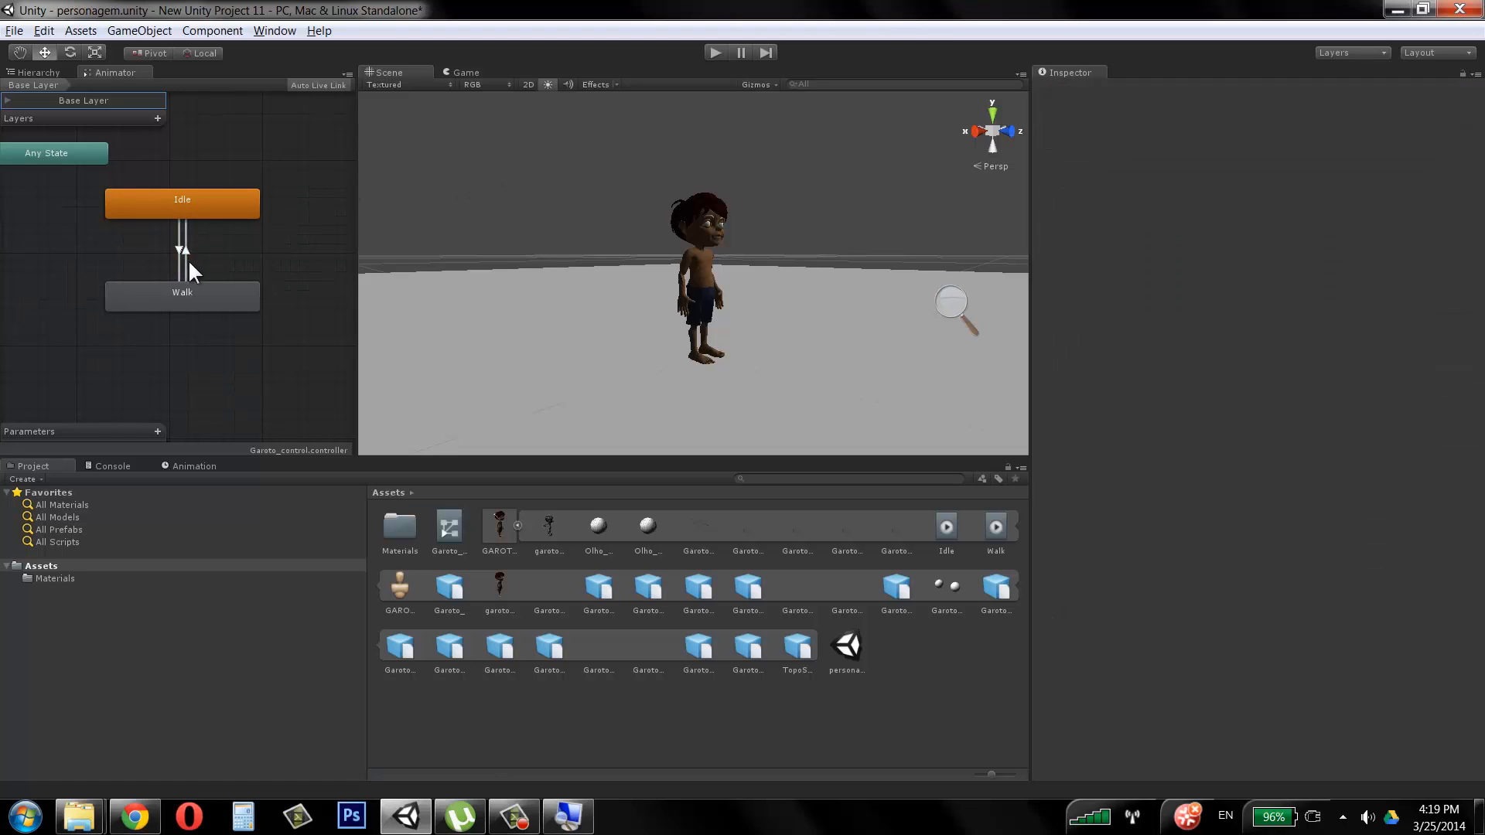
left_click(713, 51)
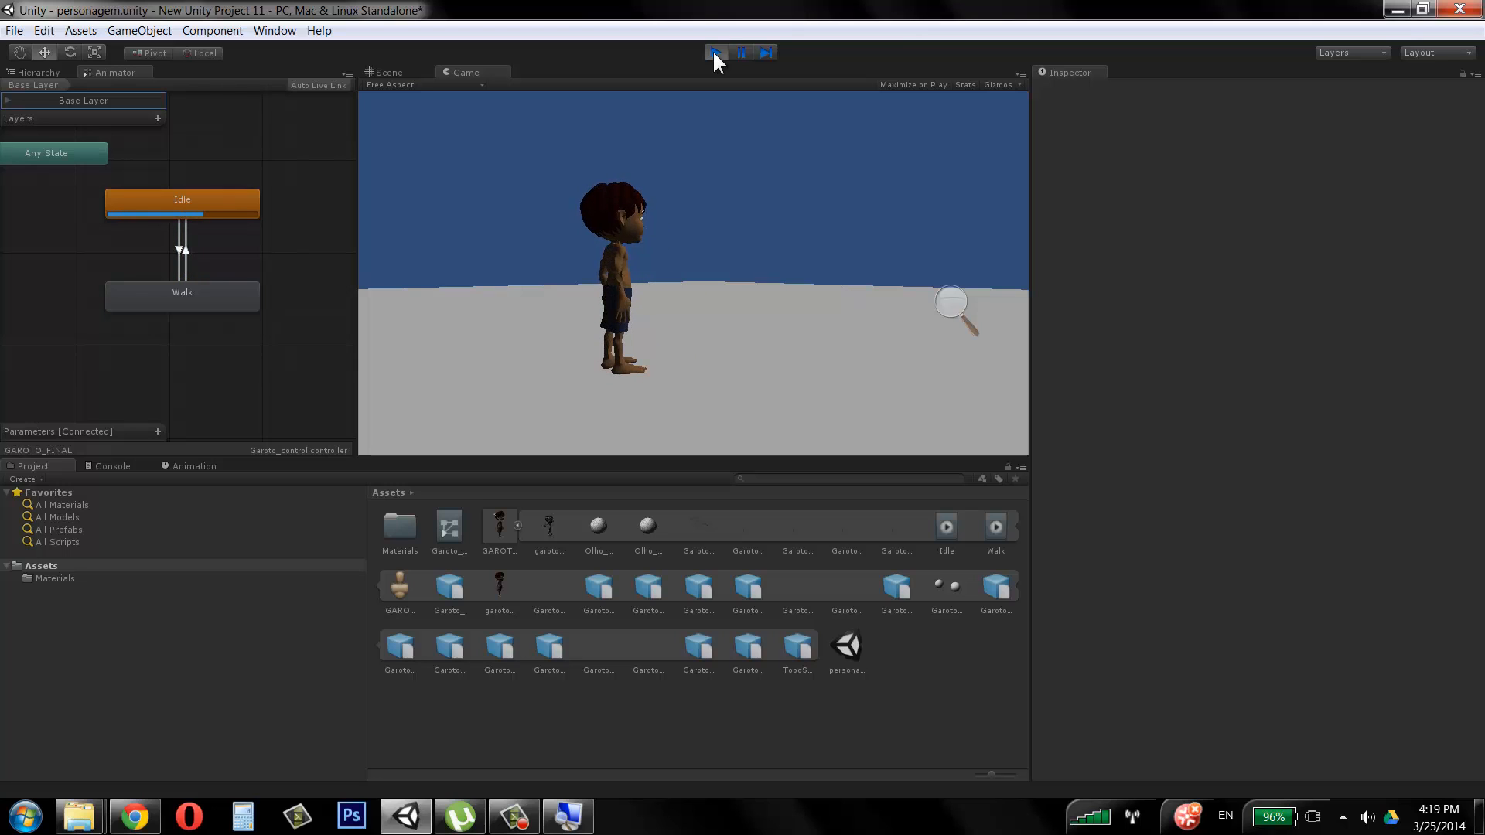
left_click(715, 52)
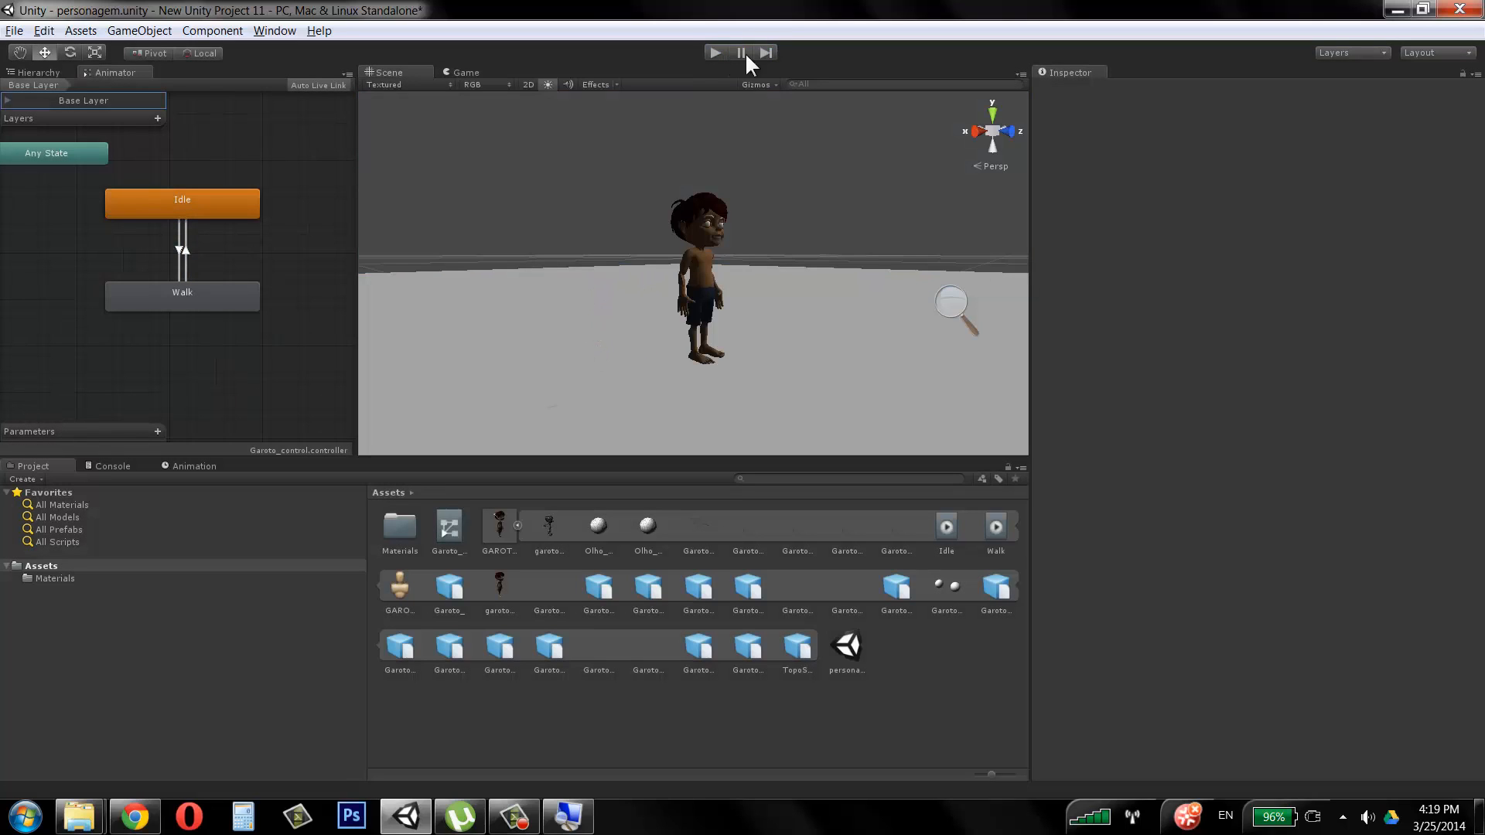
Step: Enable Bake Into Pose for the Walk clip's Root Transform Rotation, Position (Y) and Position (XZ) in GAROTO_FINAL's import settings
left_click(244, 298)
left_click(501, 527)
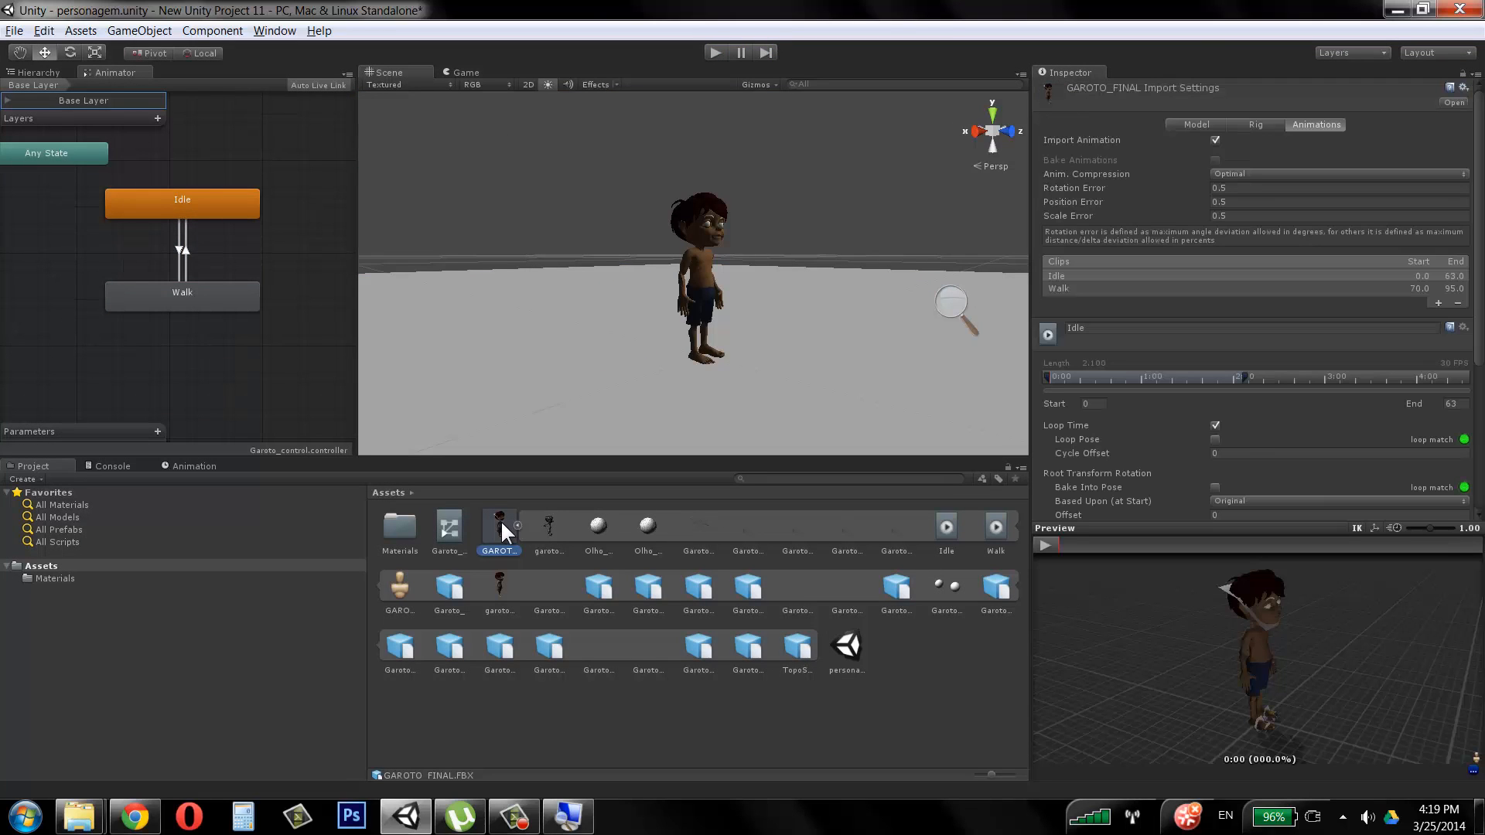
left_click_drag(1480, 270, 1480, 344)
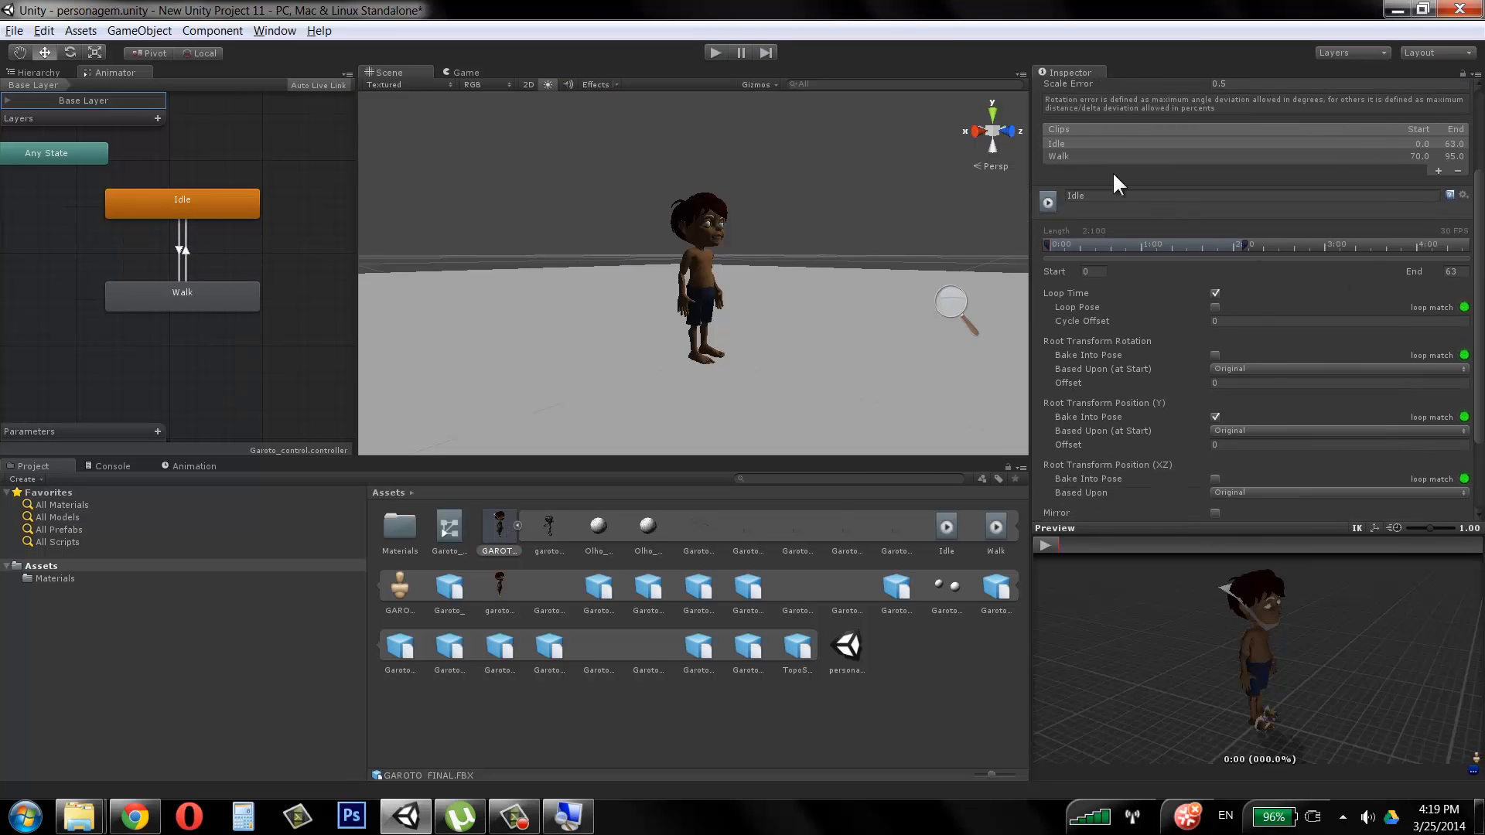
left_click(1087, 155)
left_click_drag(1477, 274, 1475, 325)
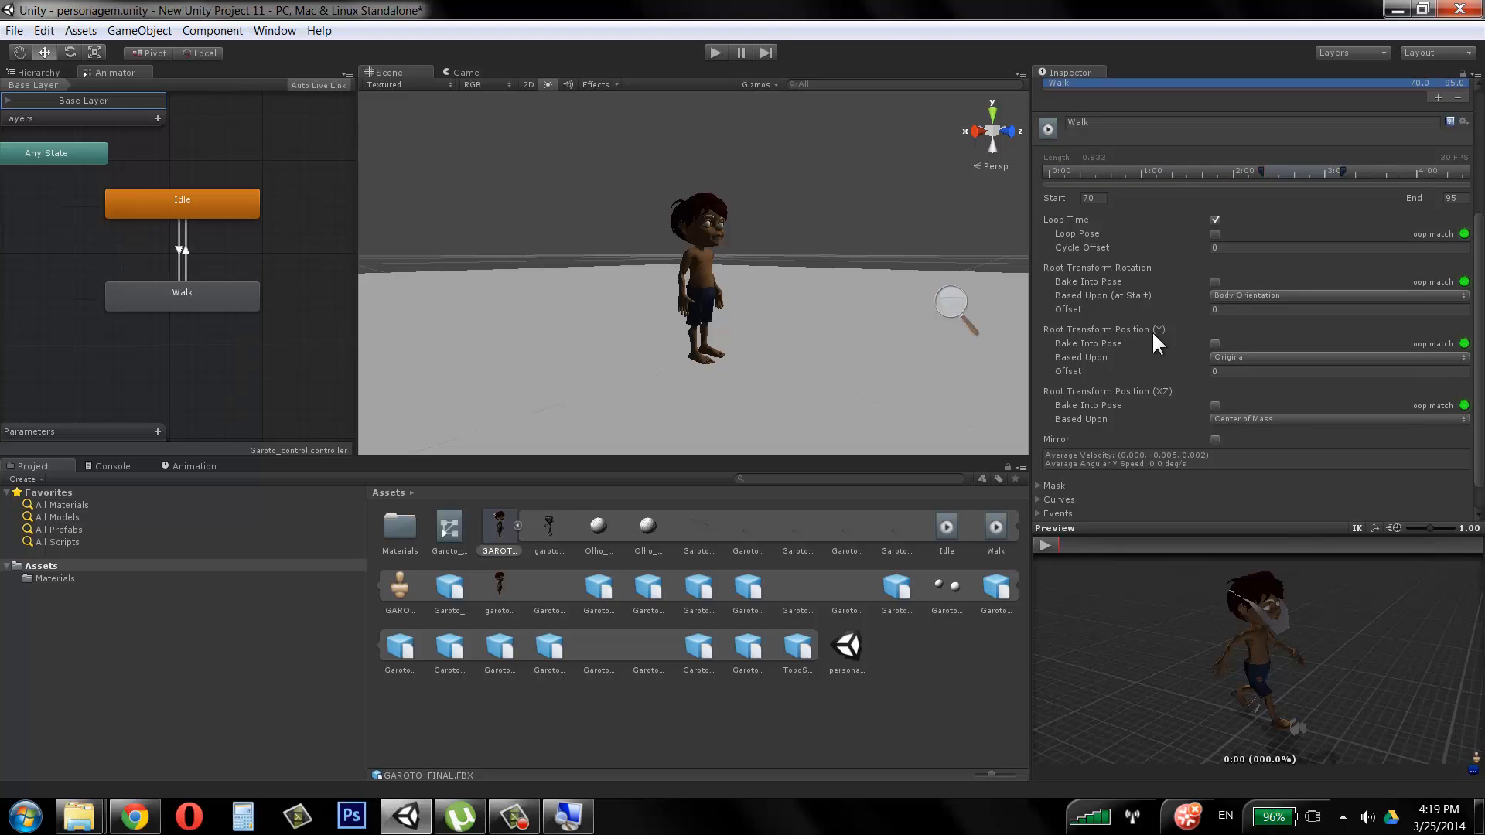
left_click(1215, 406)
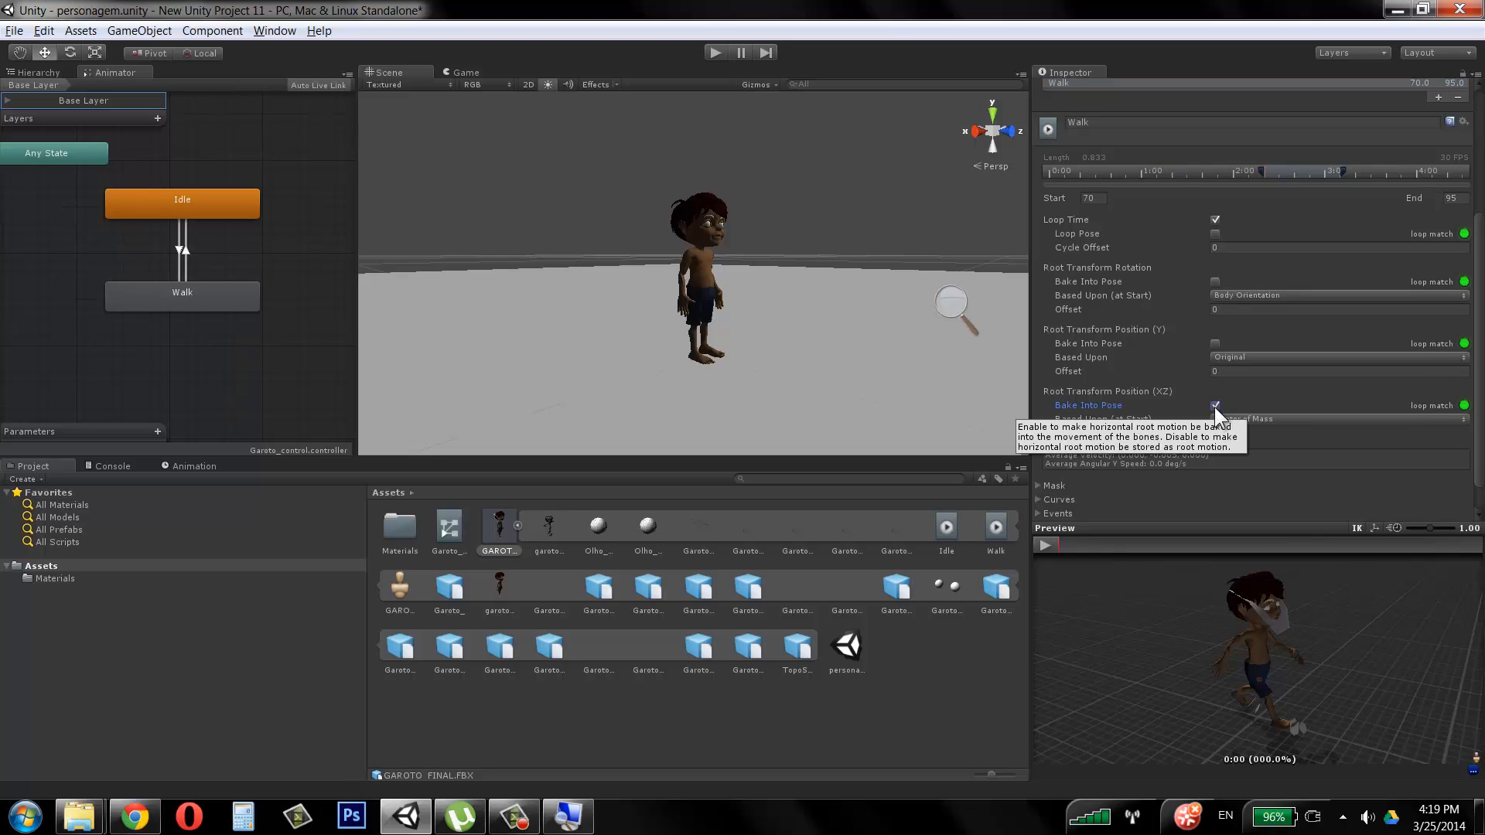
left_click(1215, 282)
left_click(1214, 344)
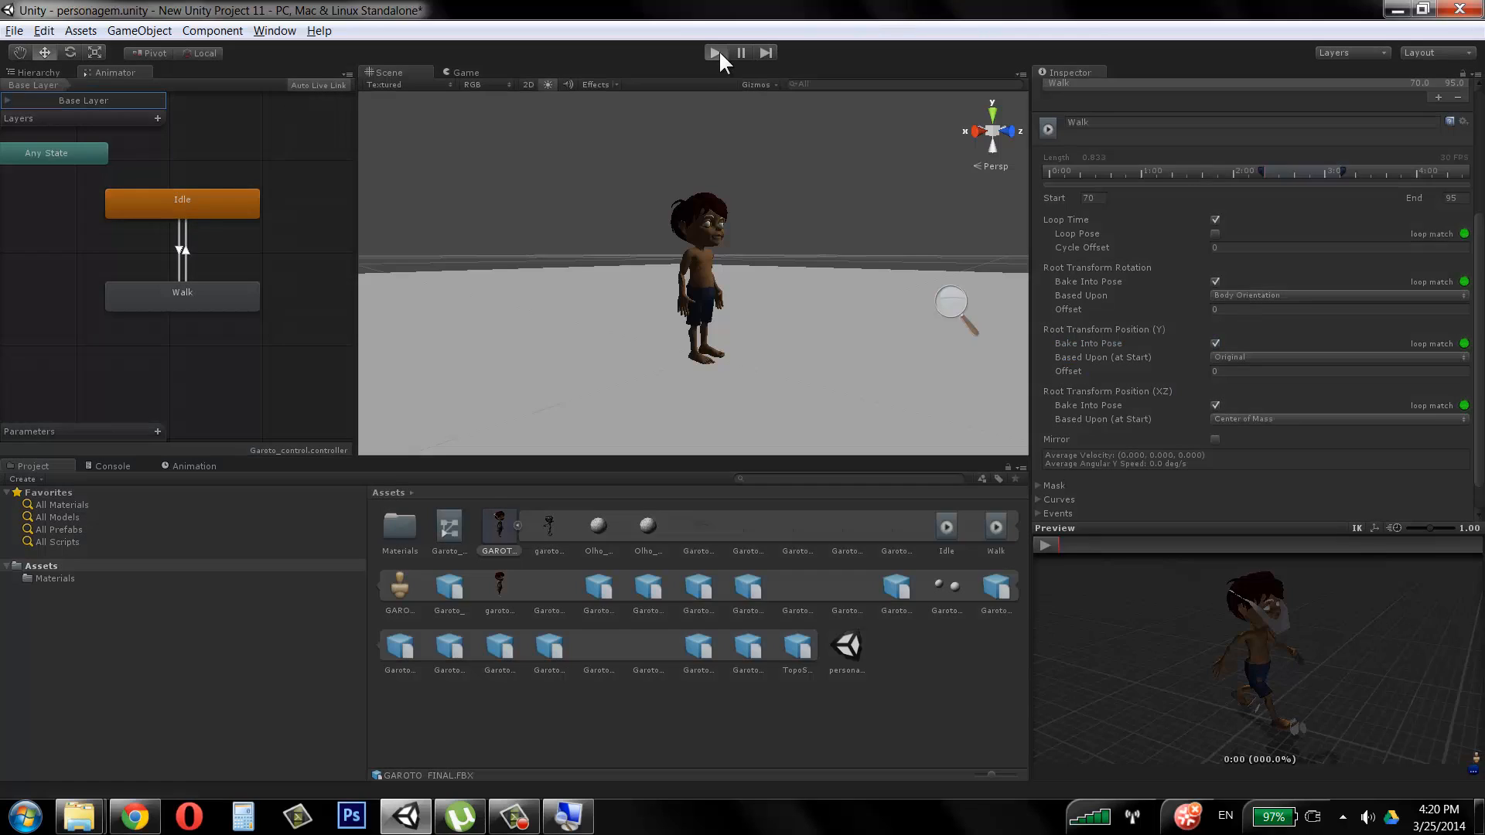
Step: Apply the Walk clip's import settings and run the scene to test the baked walk, stopping it at the end
left_click(718, 51)
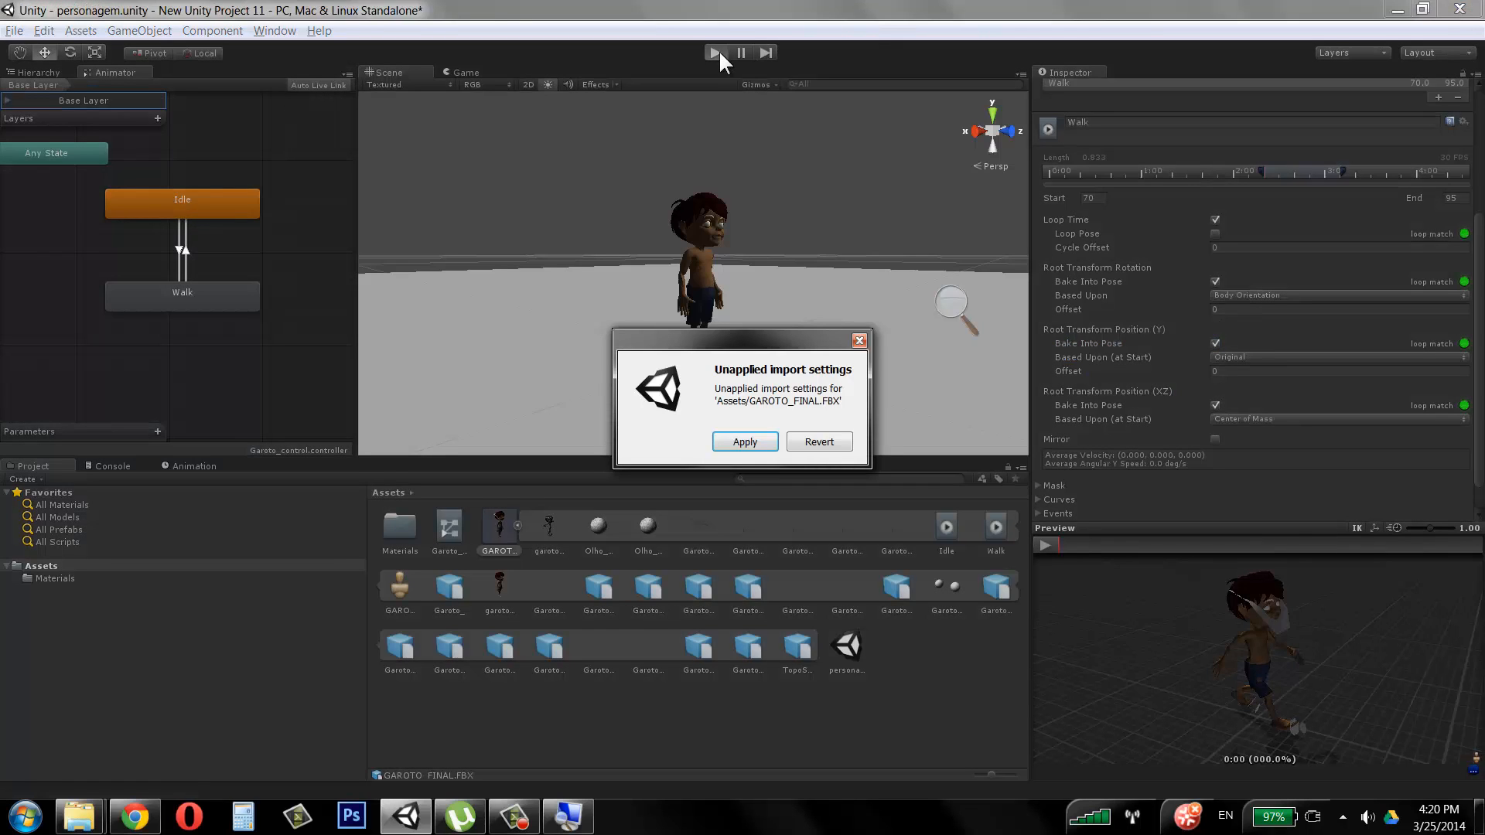
left_click(763, 434)
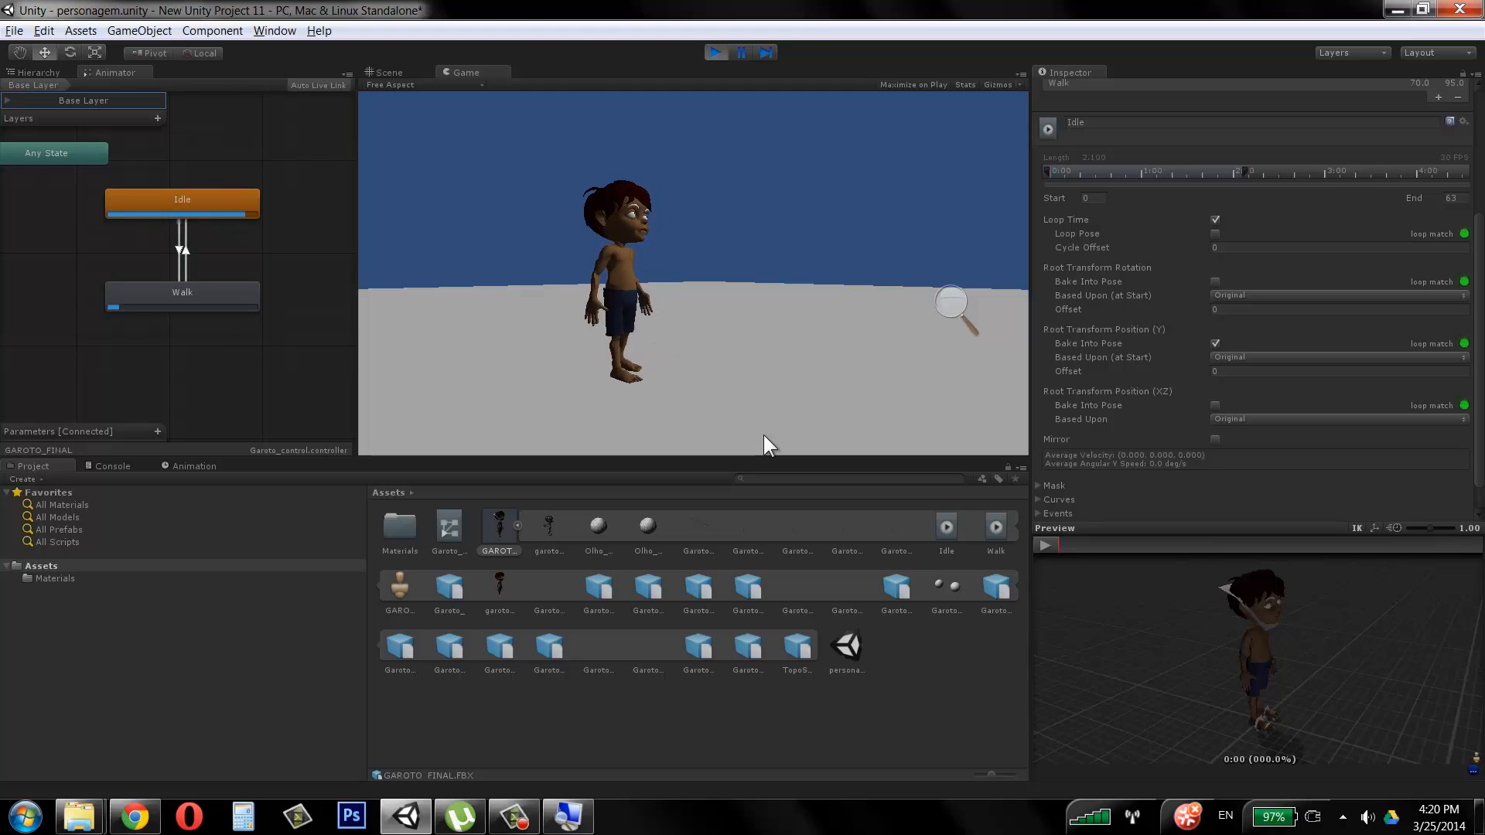
left_click(715, 52)
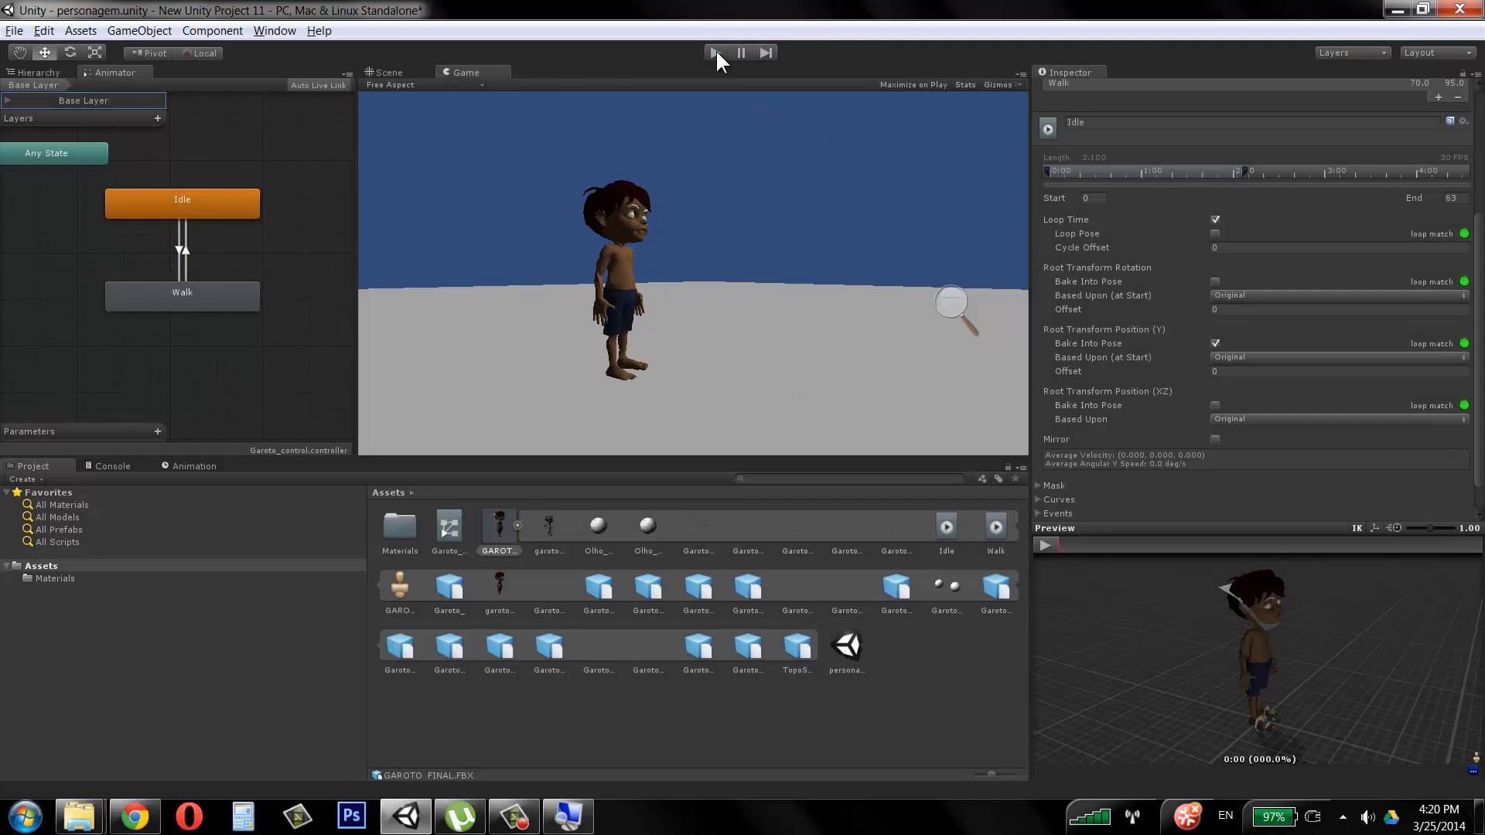
Step: Enable Bake Into Pose for the Idle clip's Root Transform Position (XZ), apply it, and enable it for Root Transform Rotation
left_click(1215, 405)
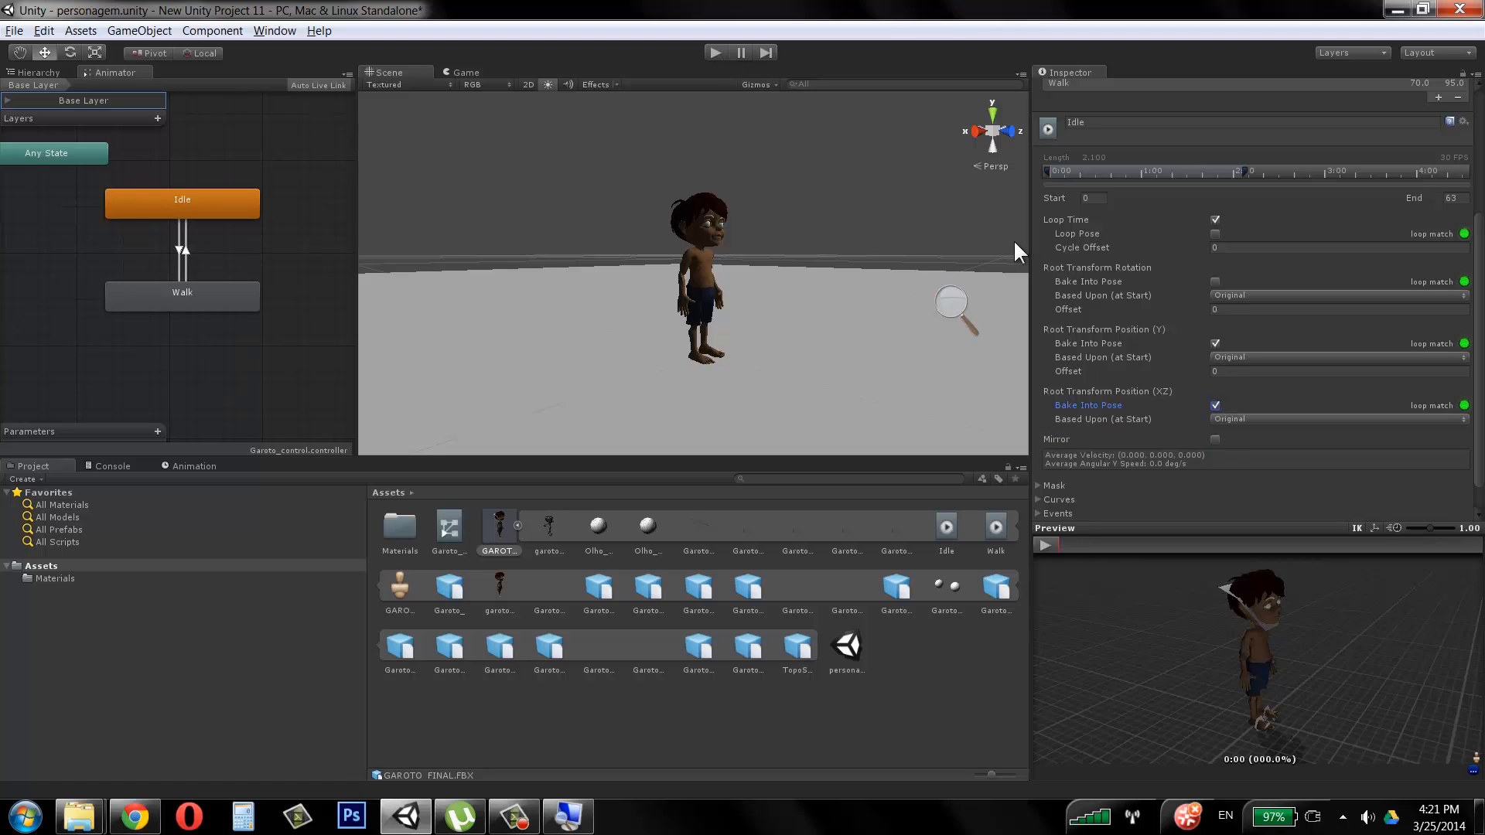
left_click(211, 300)
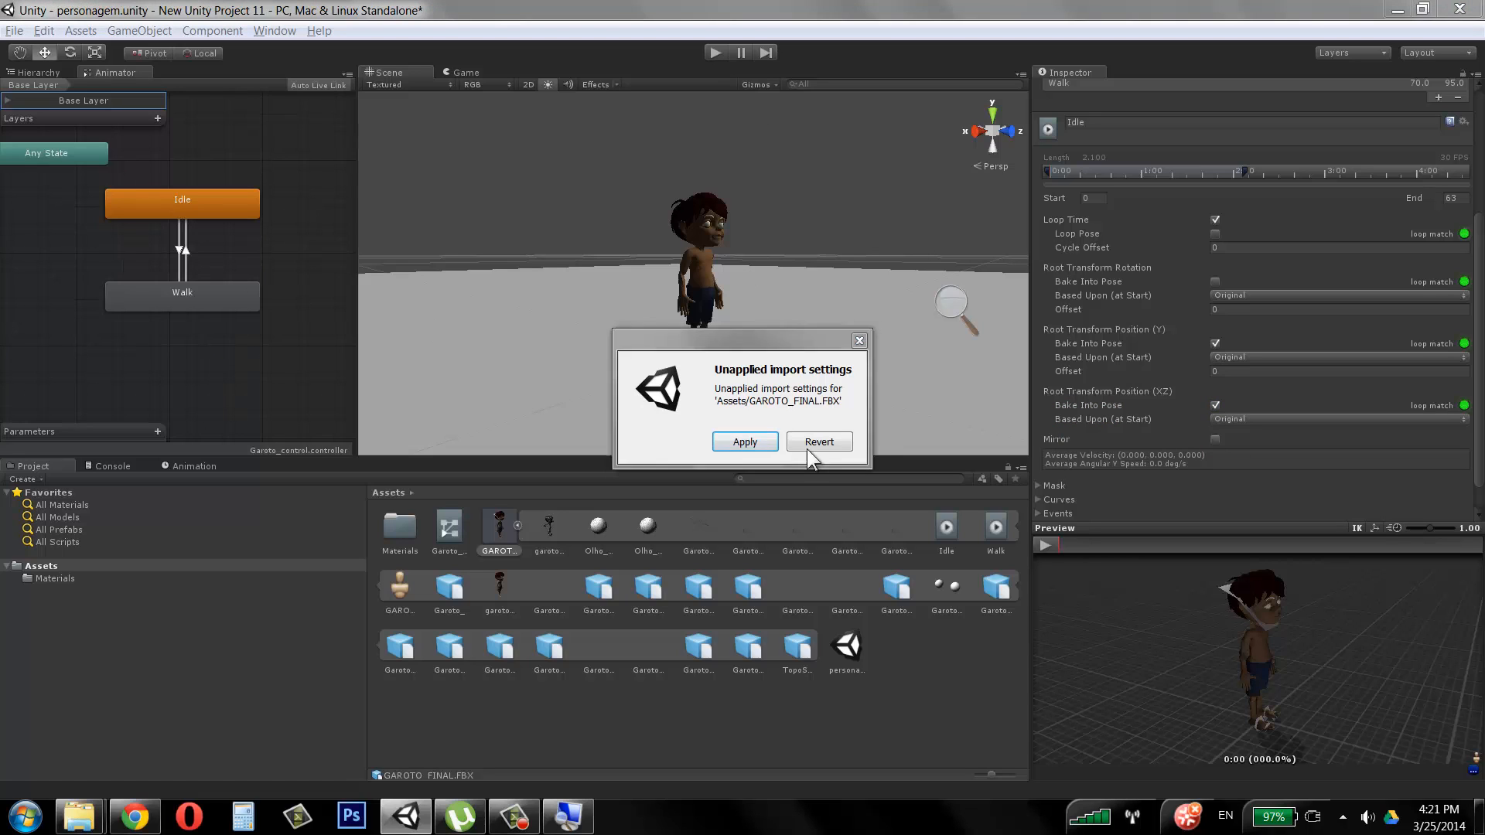
left_click(758, 441)
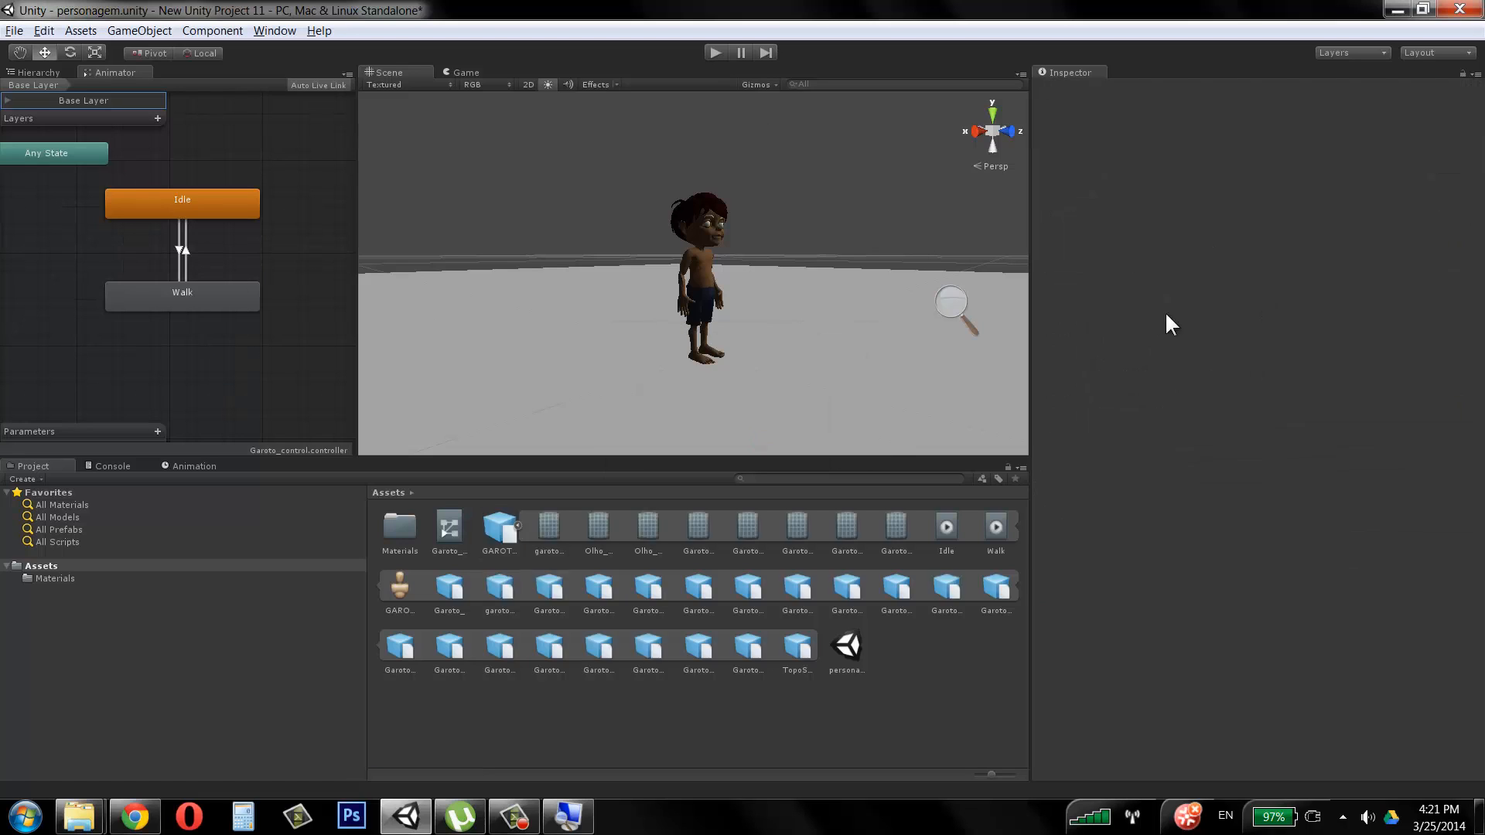
left_click(224, 206)
left_click(501, 529)
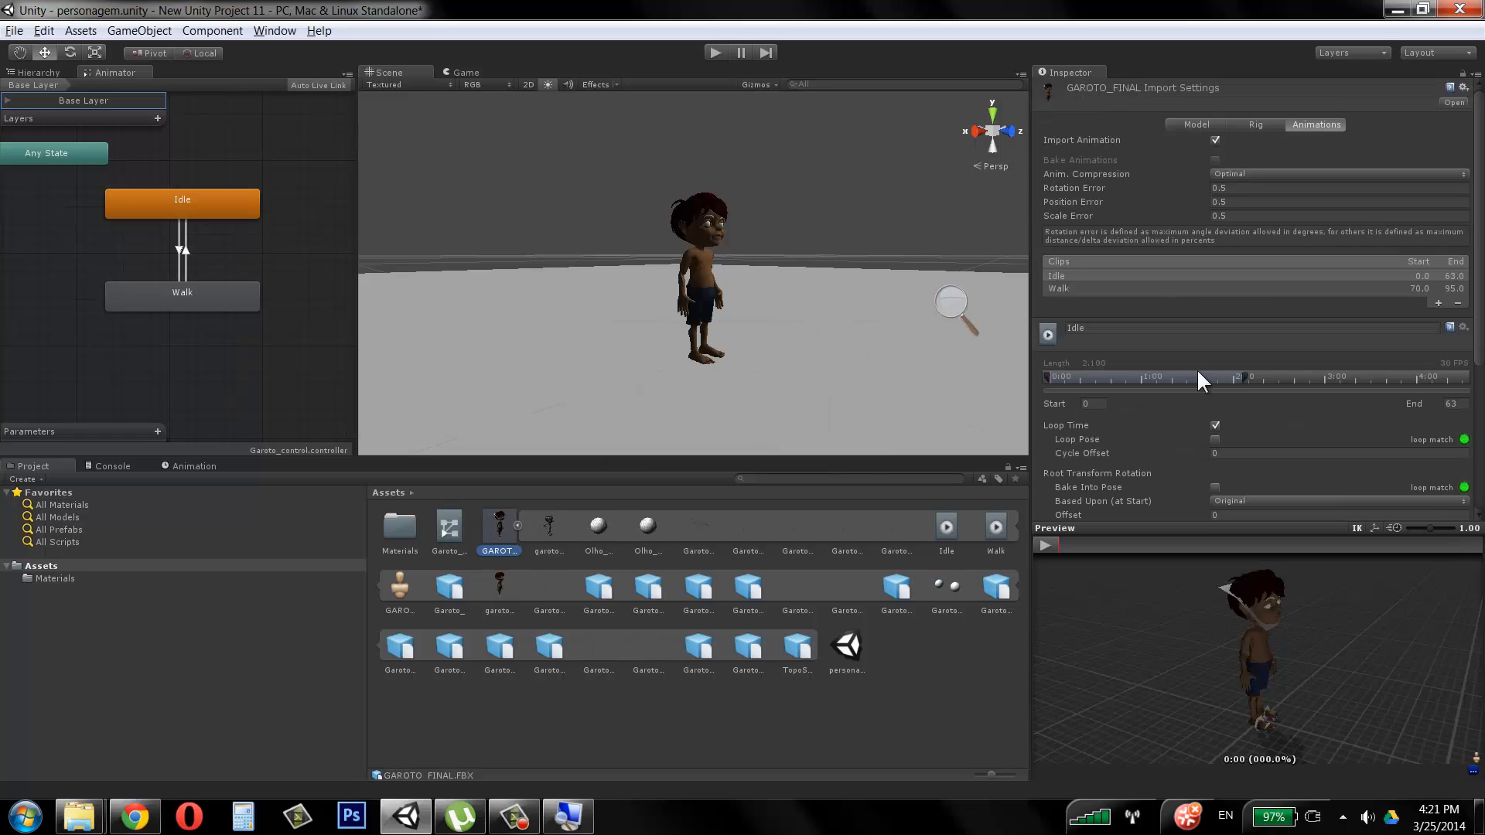
scroll(1219, 461, "down", 3)
left_click(1212, 393)
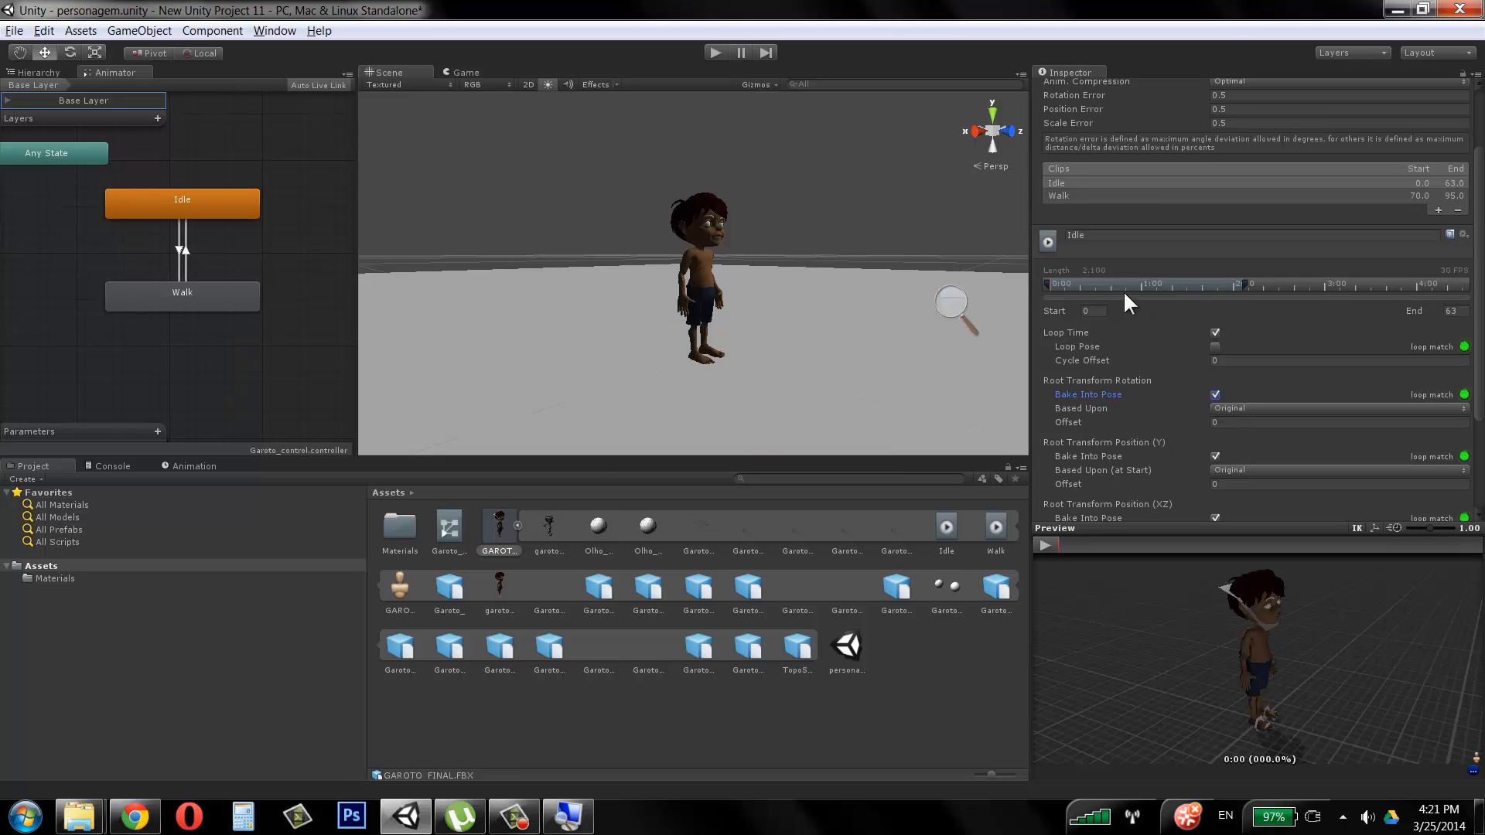
Step: Check the Bake Into Pose options of the Walk and Idle clips in GAROTO_FINAL's import settings
left_click(1089, 199)
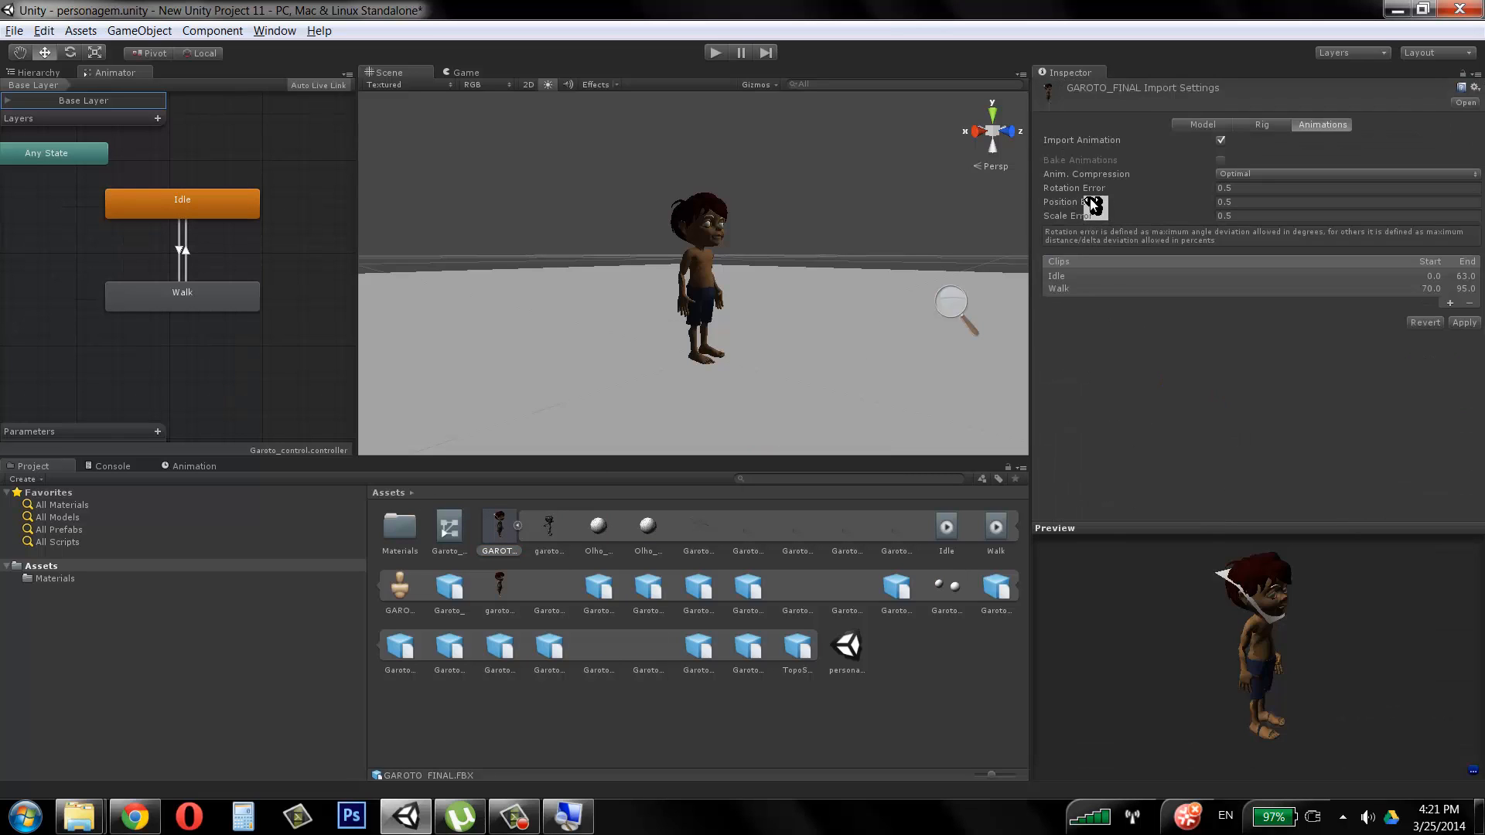
left_click(1094, 285)
scroll(1261, 421, "down", 6)
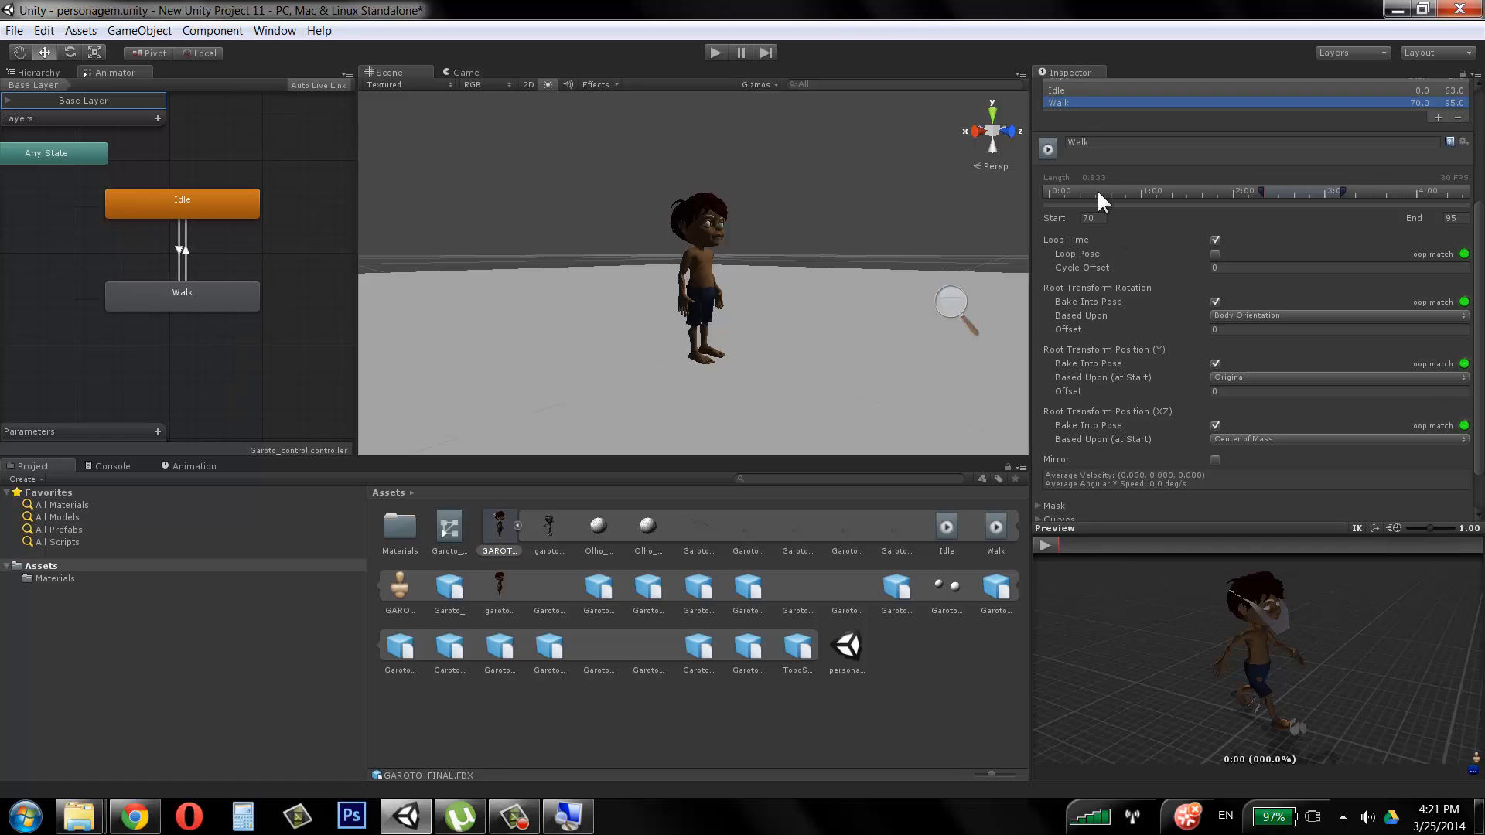
scroll(1103, 187, "up", 2)
left_click(1092, 140)
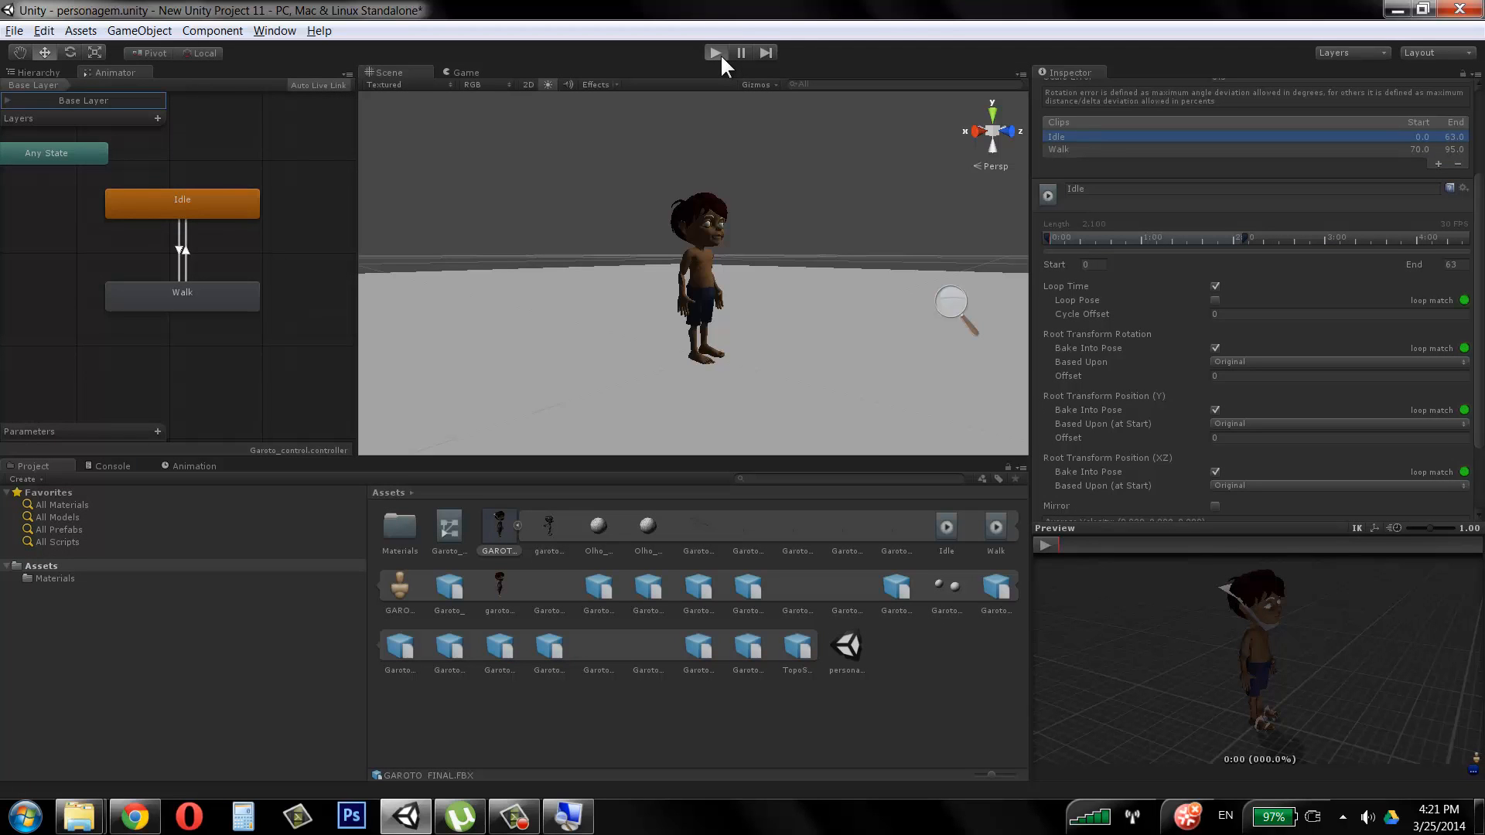
Step: Apply the Idle clip's baked rotation setting and run the scene to watch Idle and Walk alternate, stopping it at the end
left_click(721, 53)
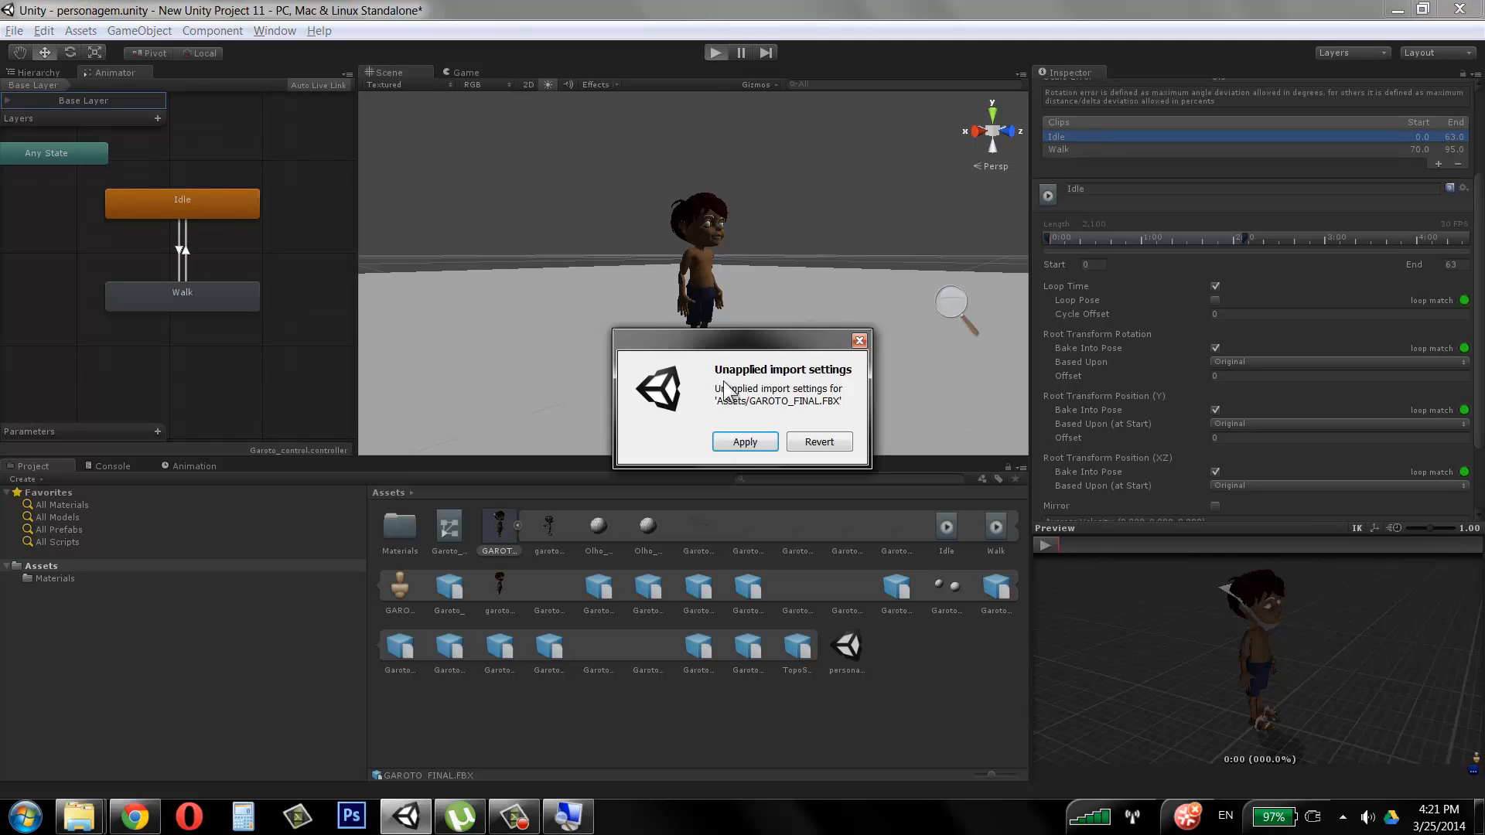
left_click(756, 439)
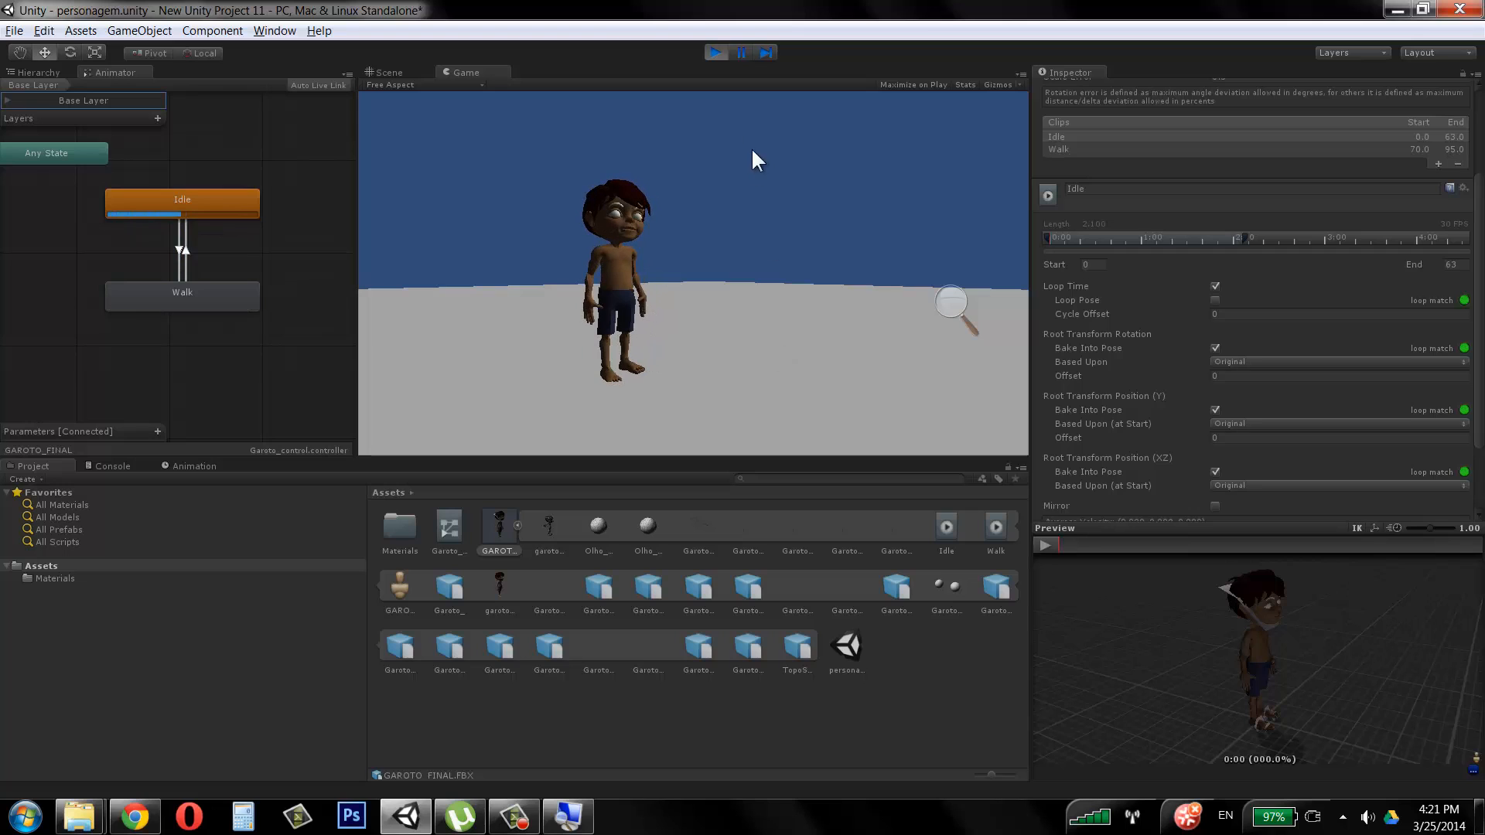
left_click(719, 52)
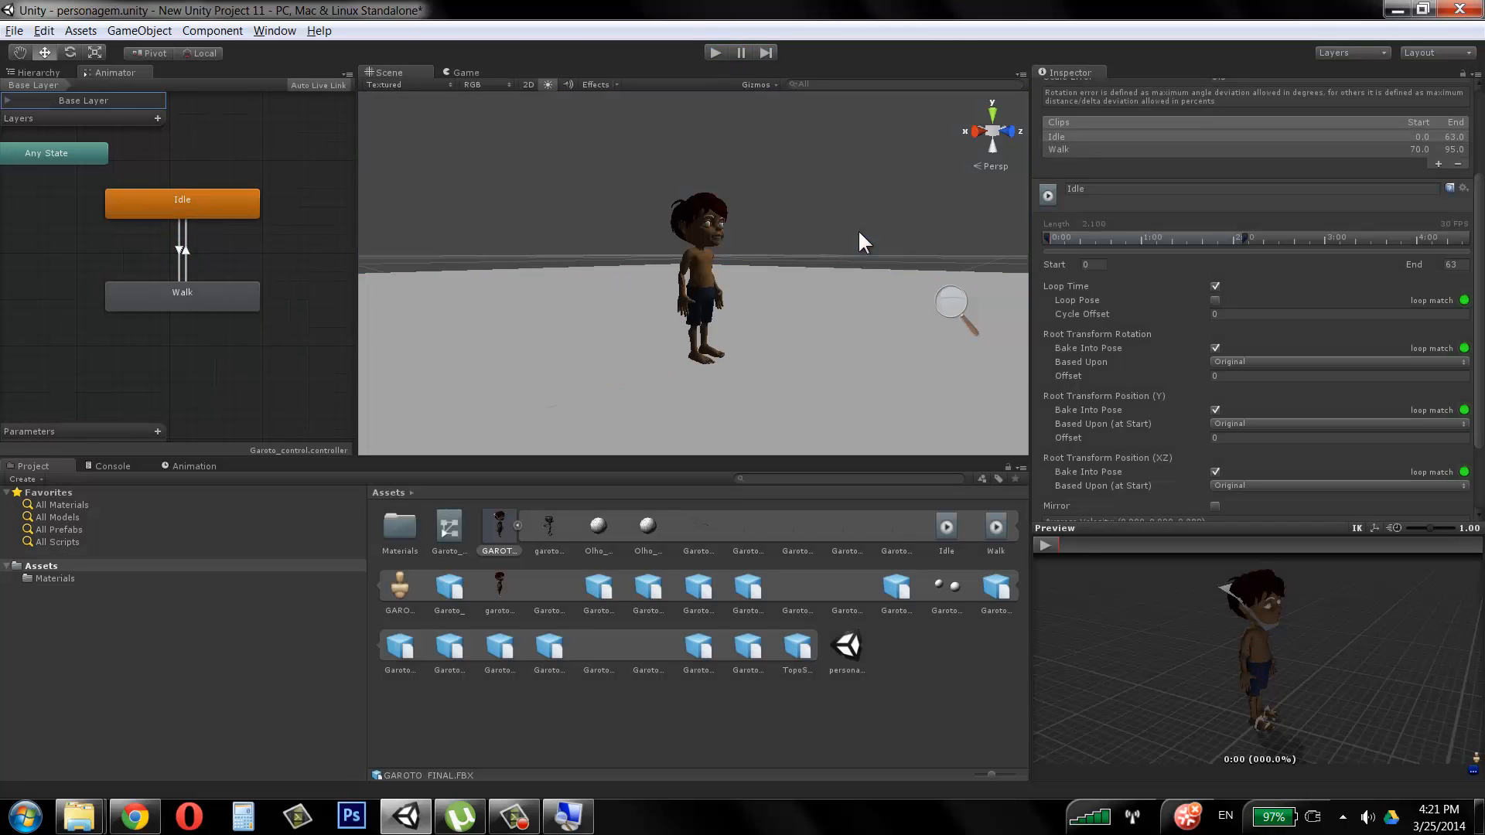
Step: Move both the Idle and Walk states slightly upward in the Animator graph, bringing them closer together
left_click(193, 193)
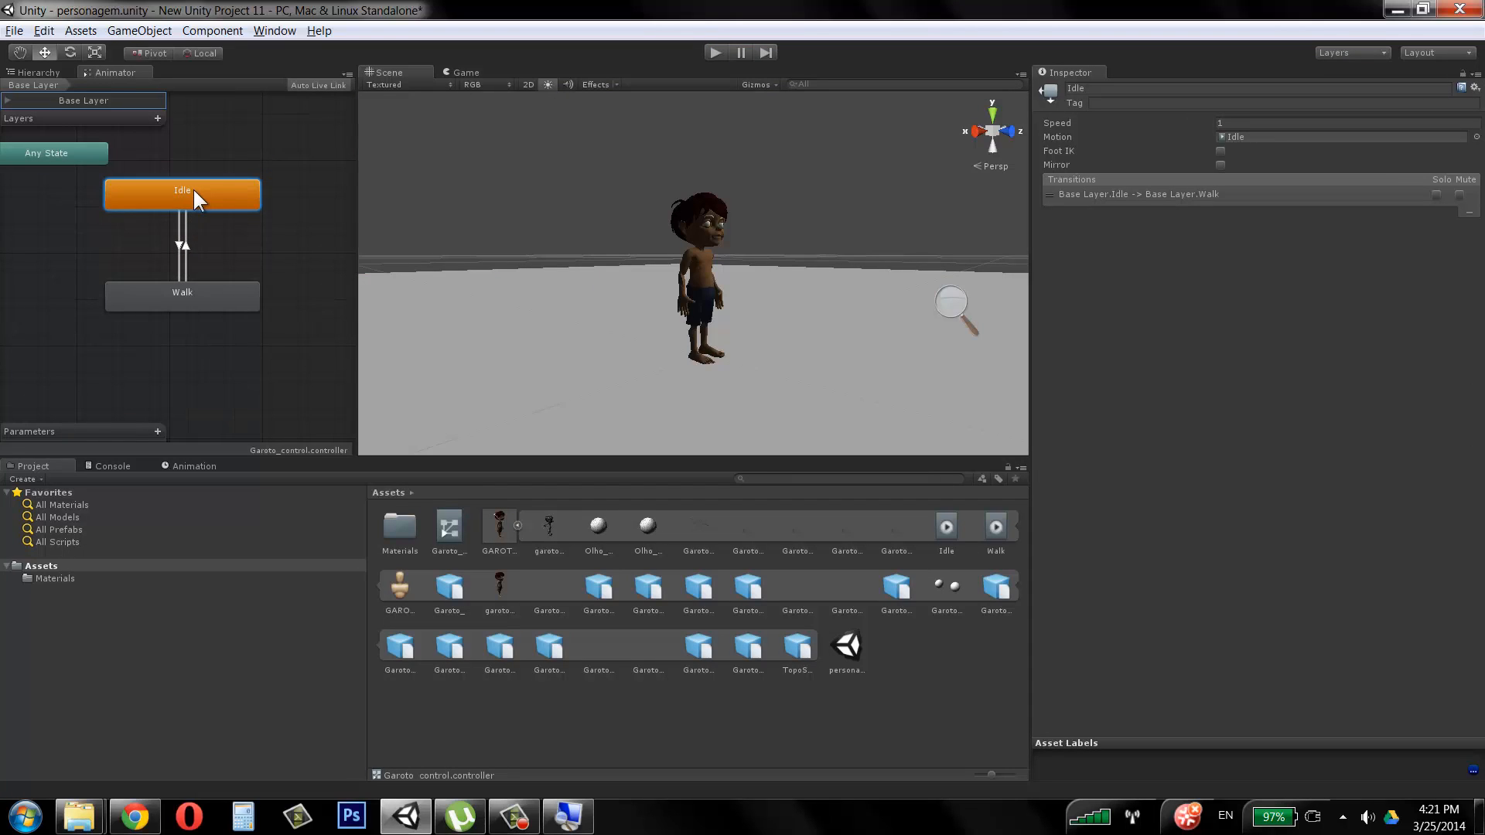
left_click_drag(197, 281, 196, 263)
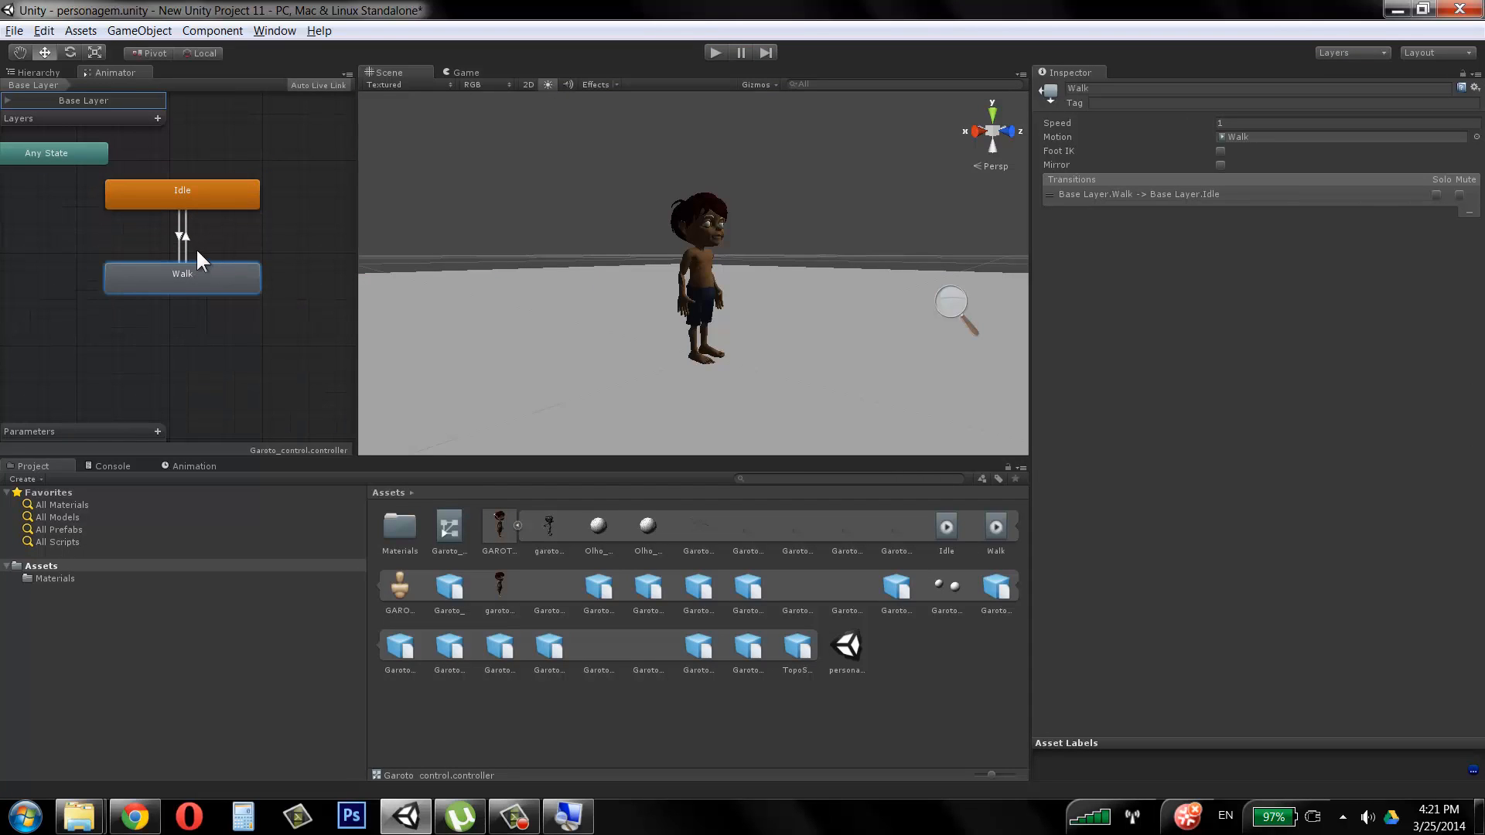
Step: Examine the Idle state, its transition to Walk and the parameter types that can be added to the controller
left_click(246, 202)
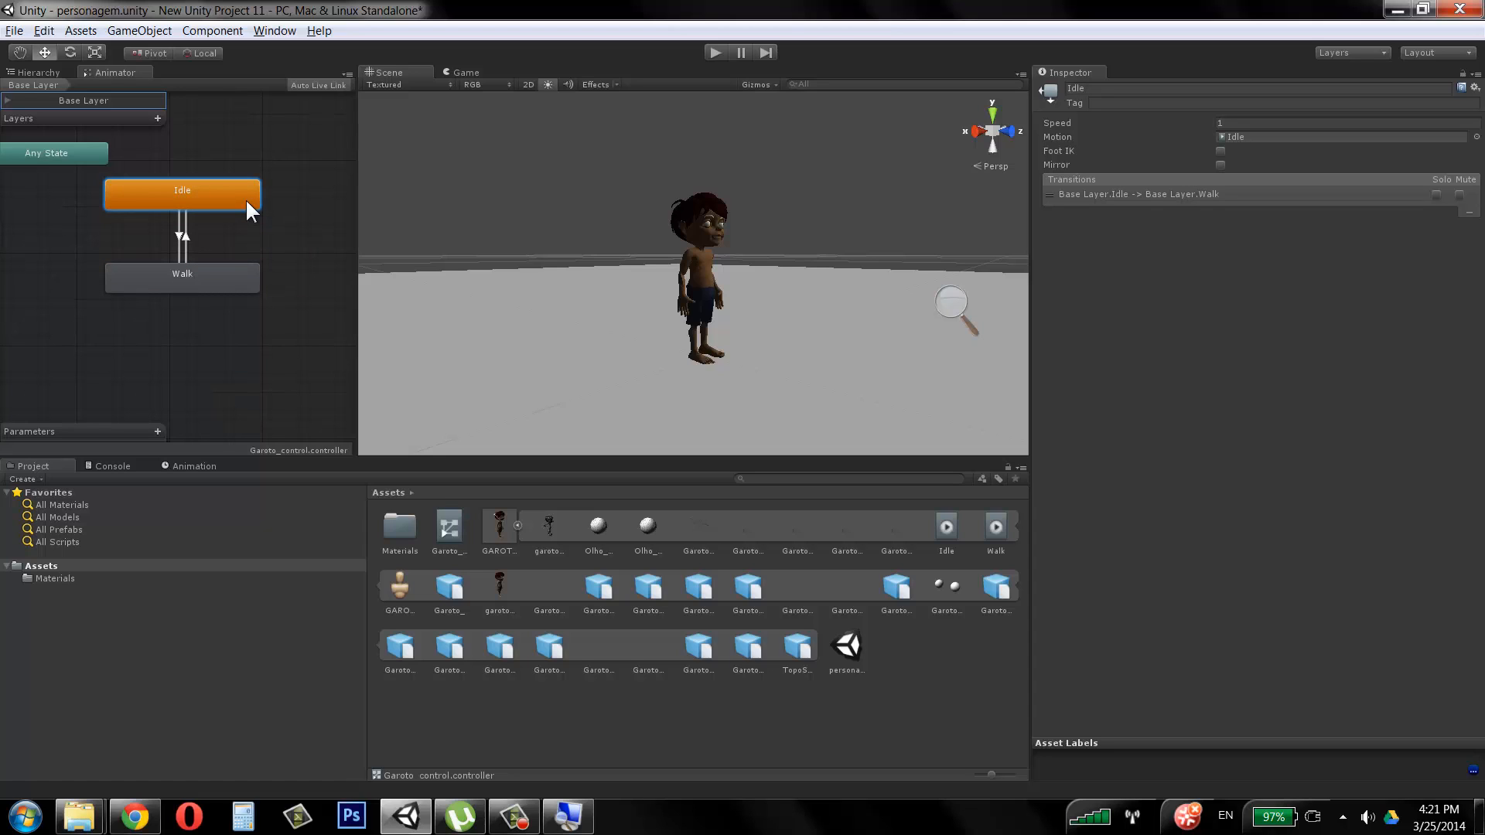
left_click(179, 234)
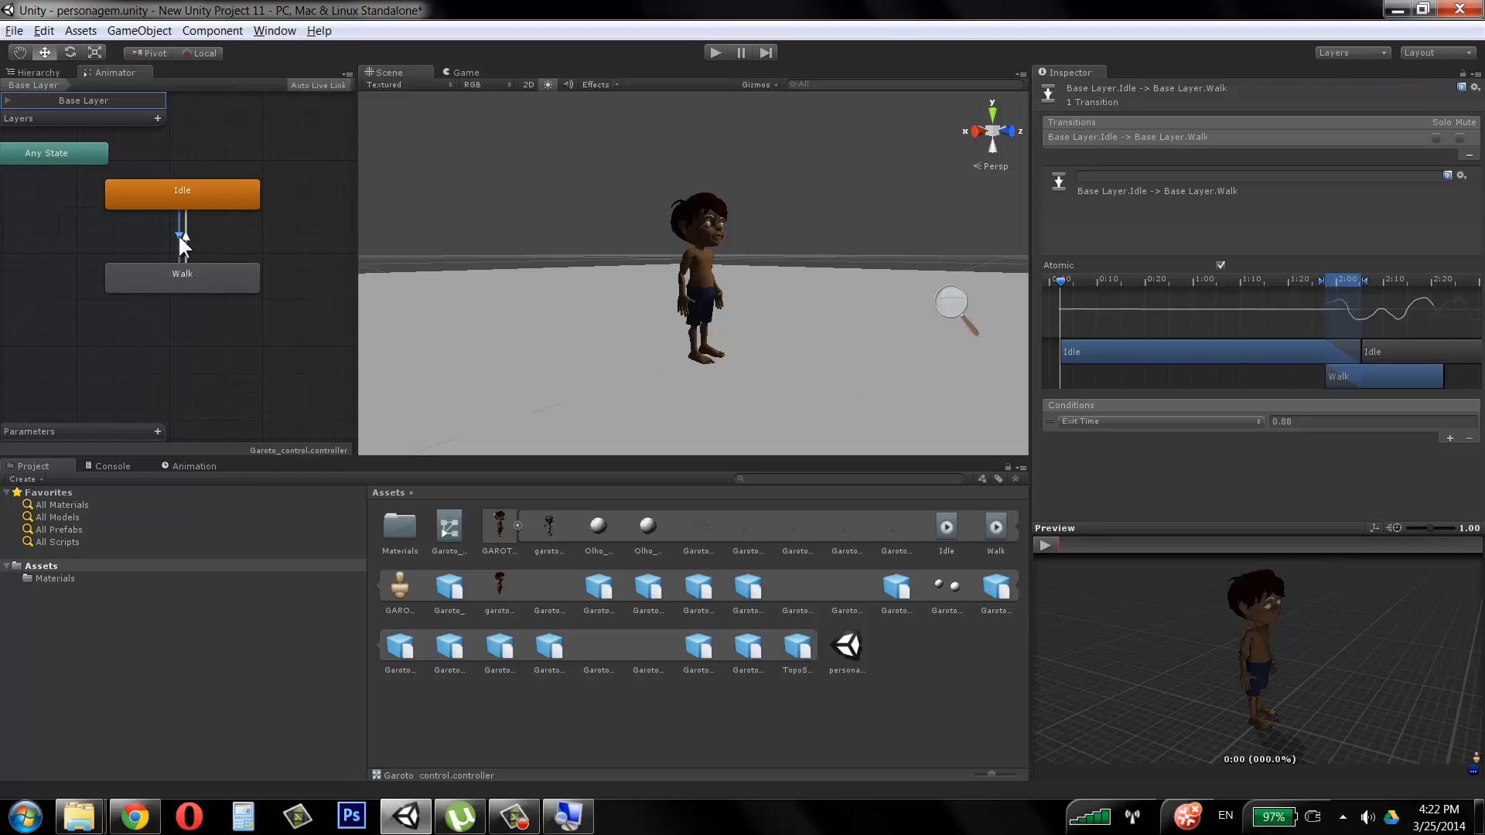
left_click(157, 432)
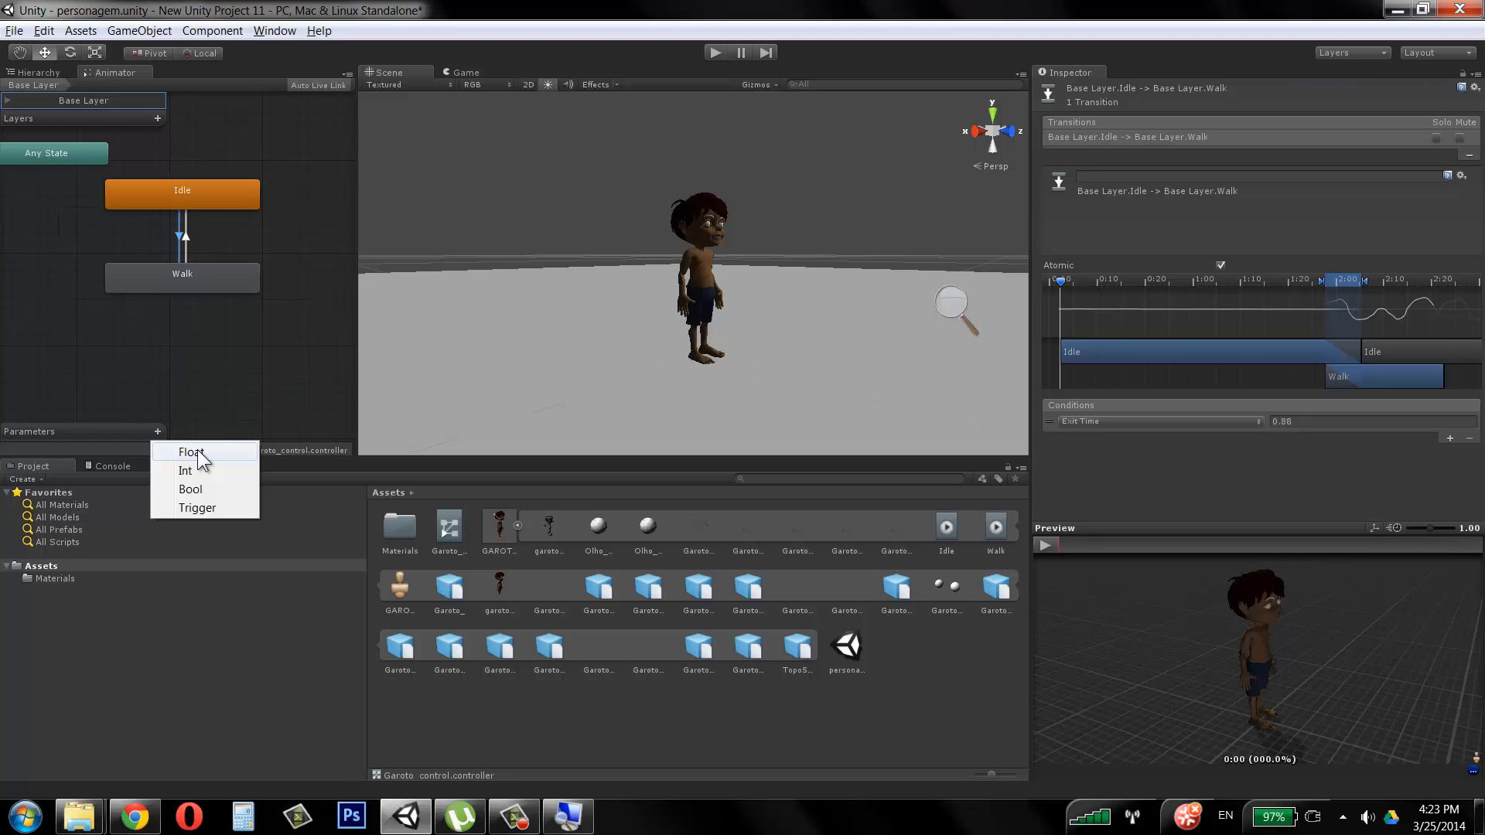
left_click(120, 424)
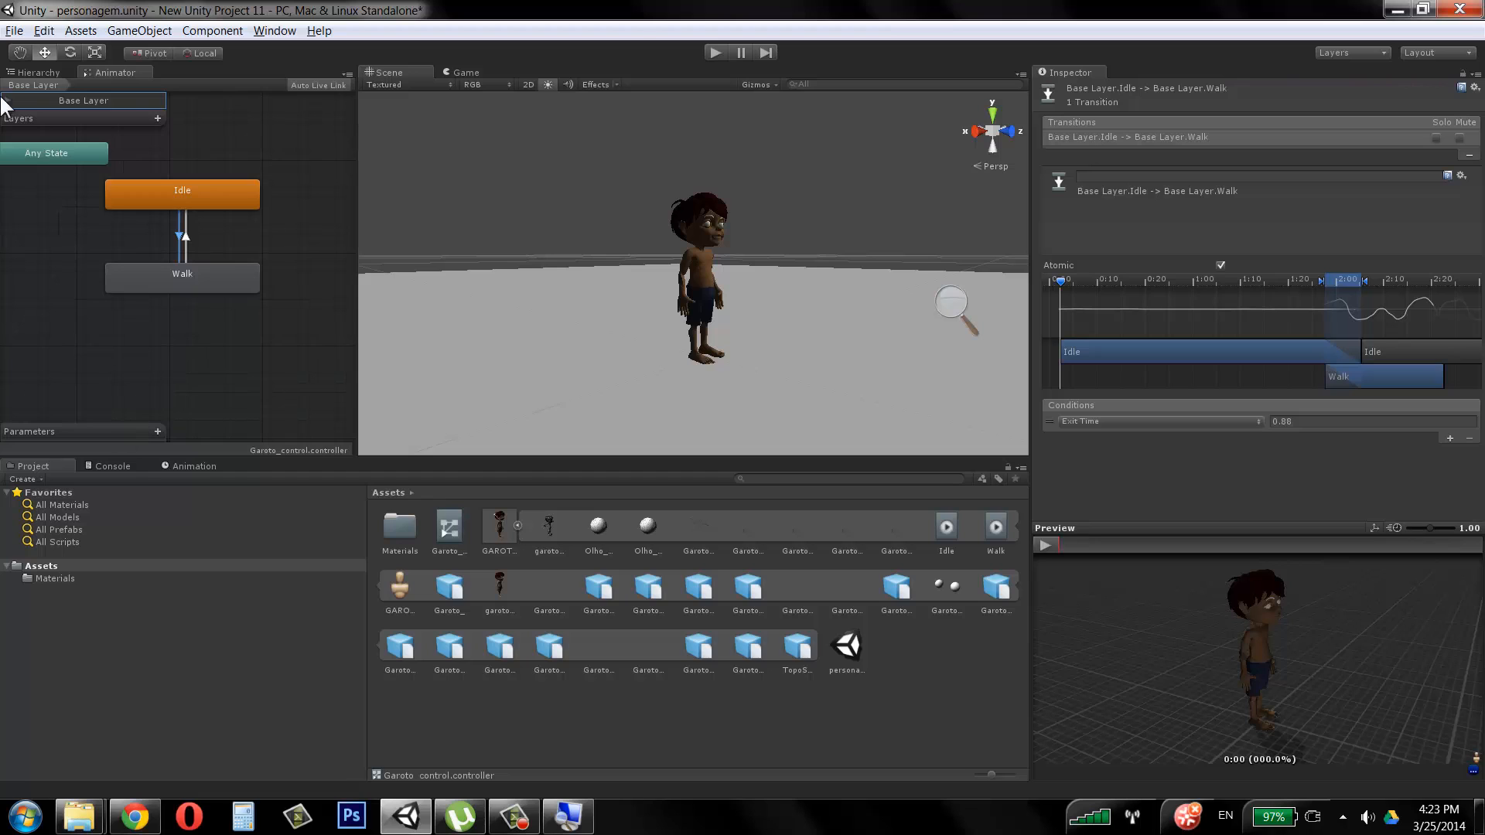
Step: Open the project's Input settings and expand the first Vertical axis to examine its properties
left_click(80, 32)
mouse_move(51, 29)
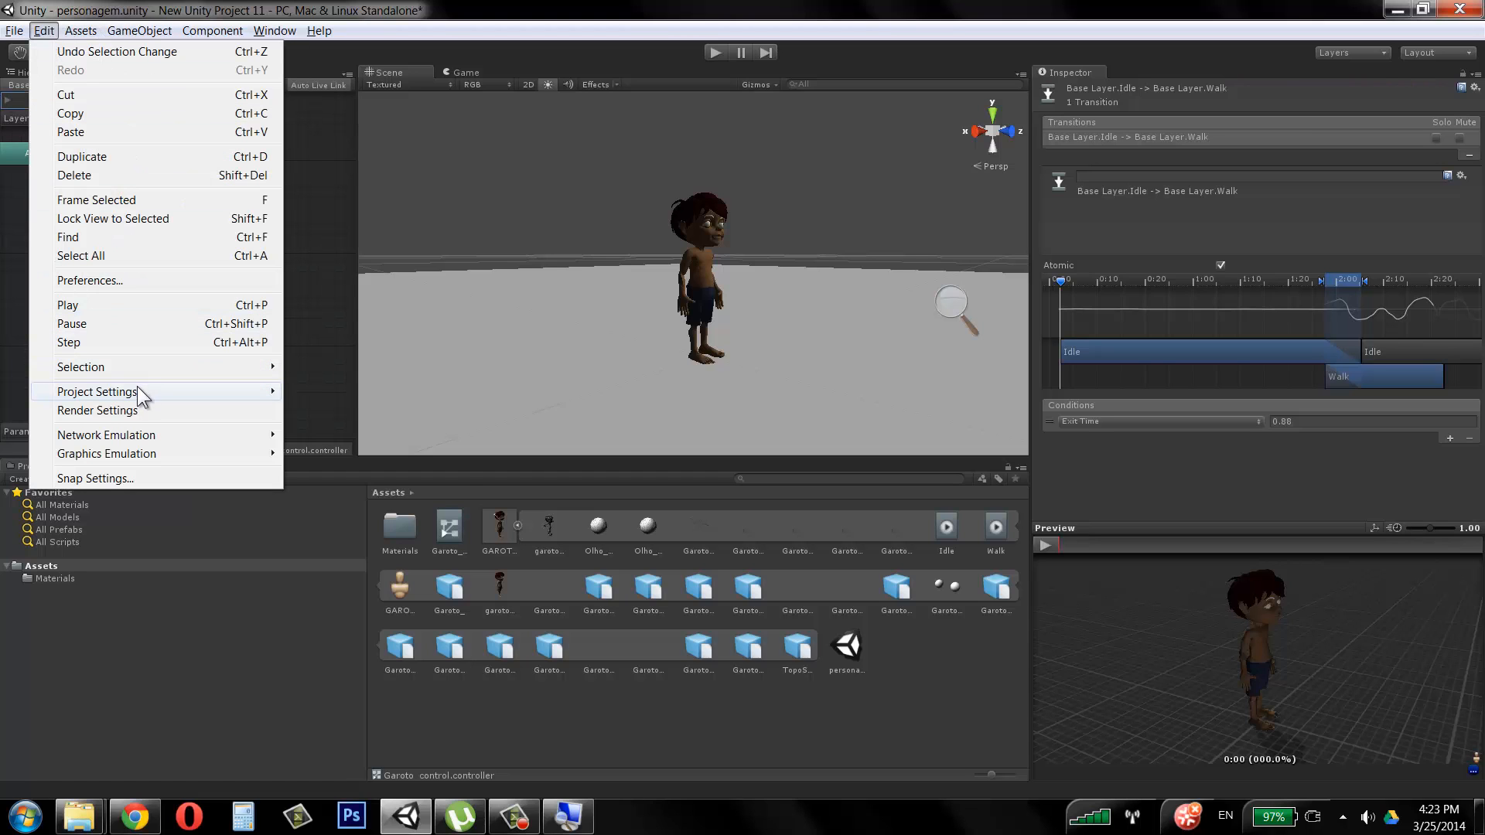
mouse_move(137, 390)
left_click(350, 395)
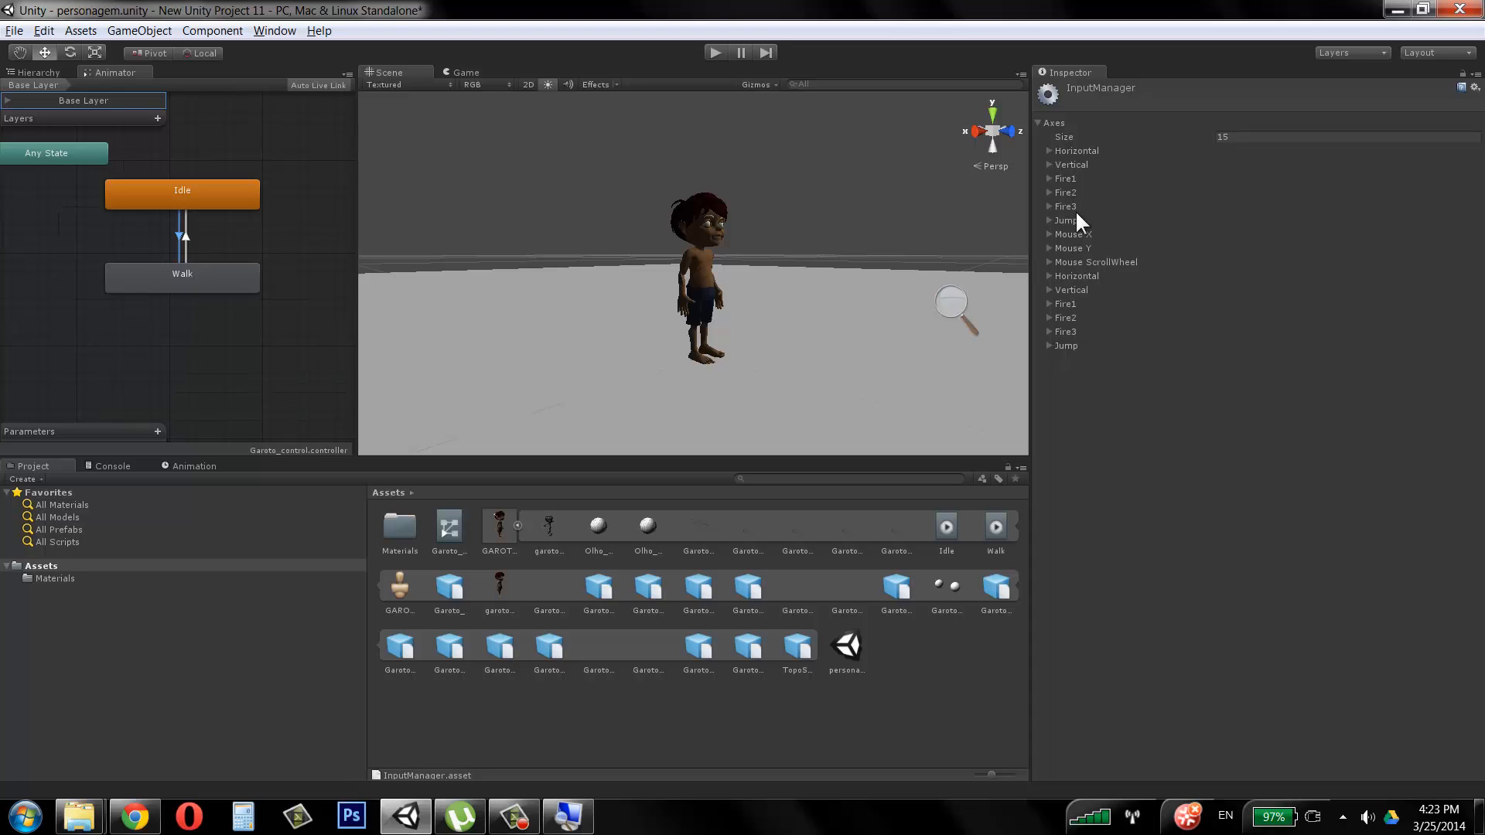
left_click(1053, 166)
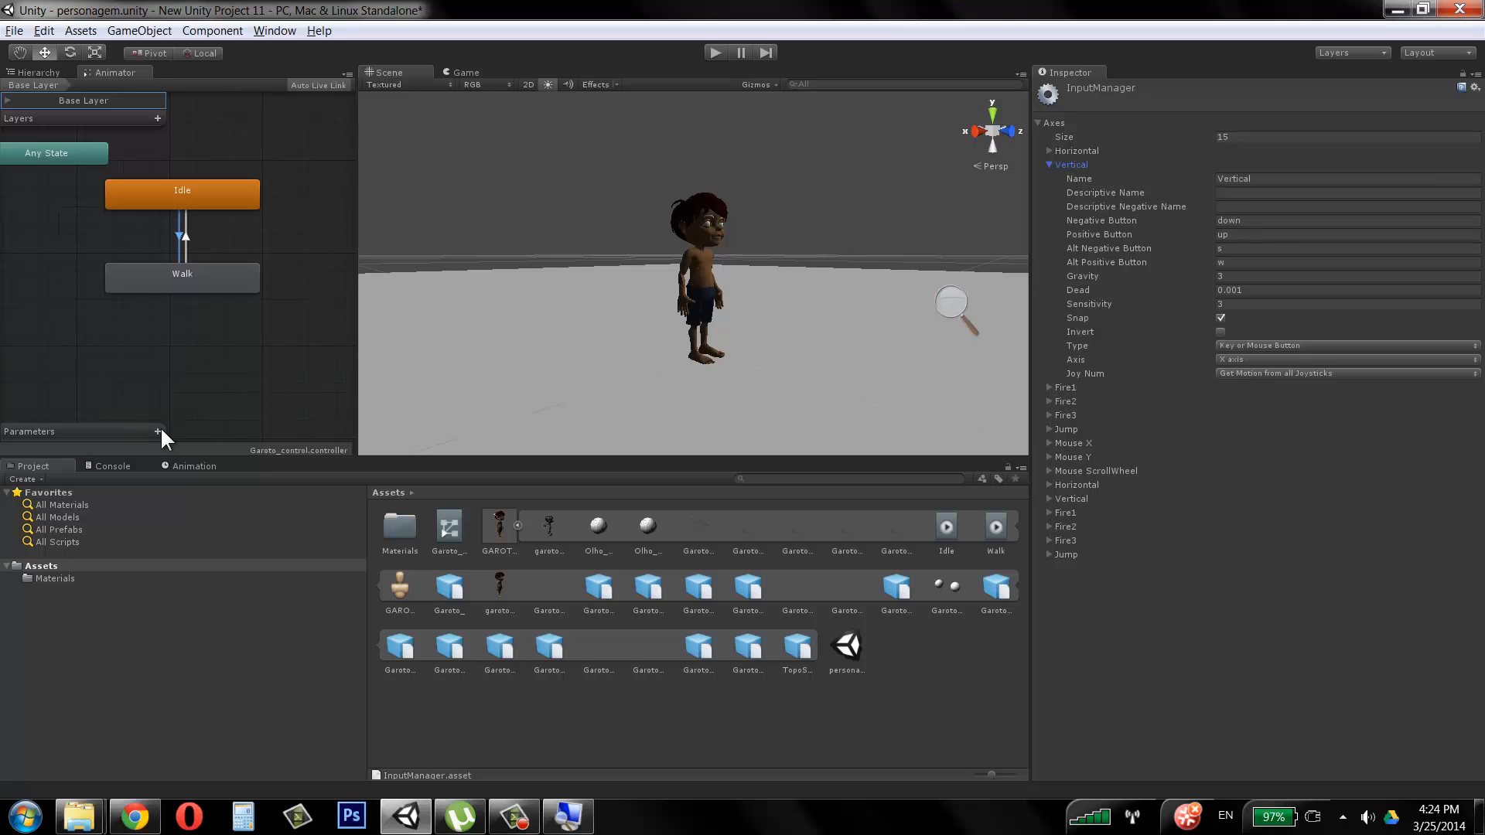
Step: Add a Float parameter named Direction to the Animator Controller
left_click(159, 431)
left_click(184, 445)
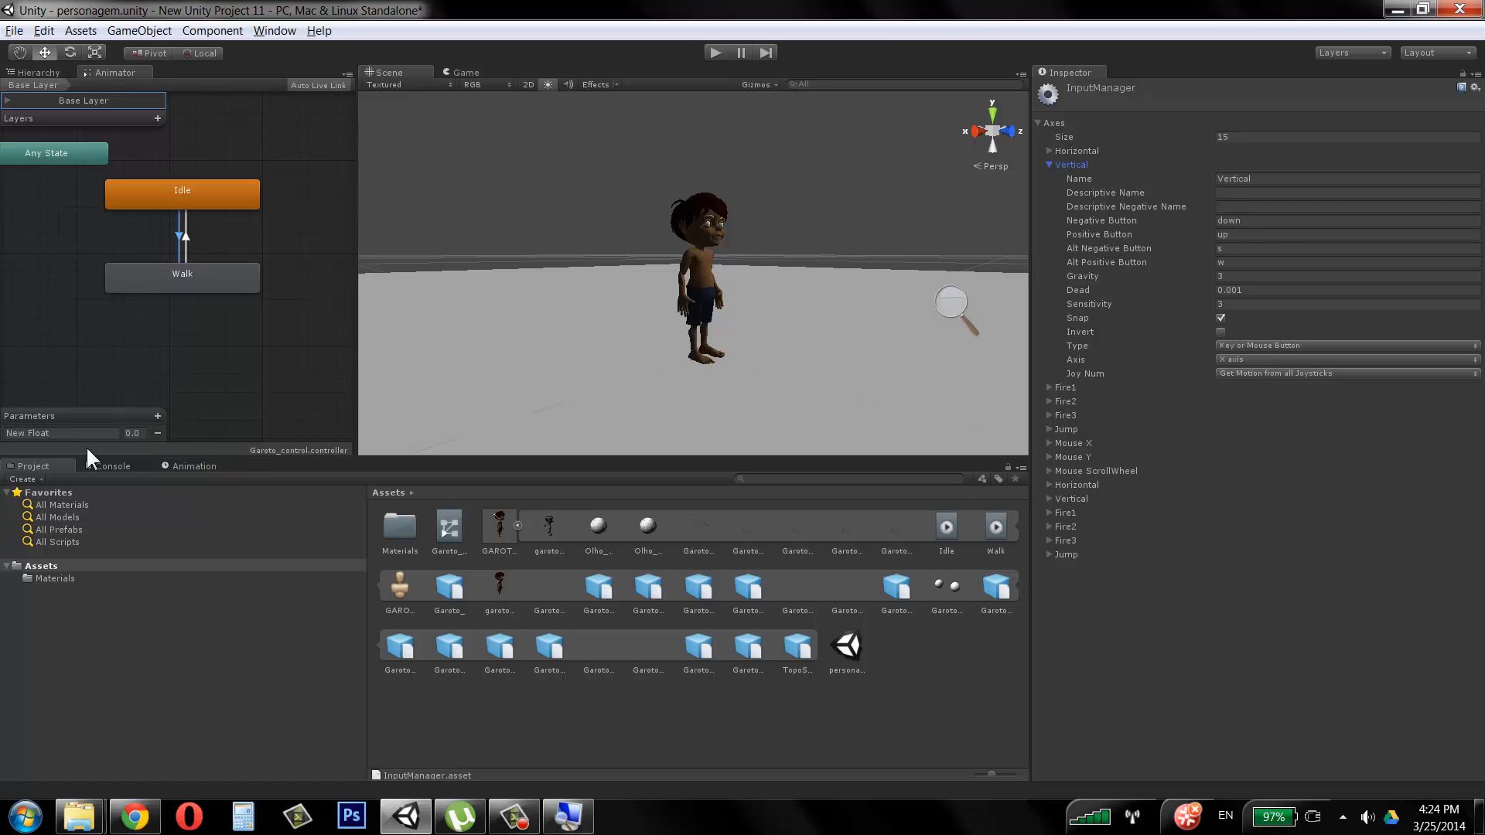
double_click(82, 434)
type("direction")
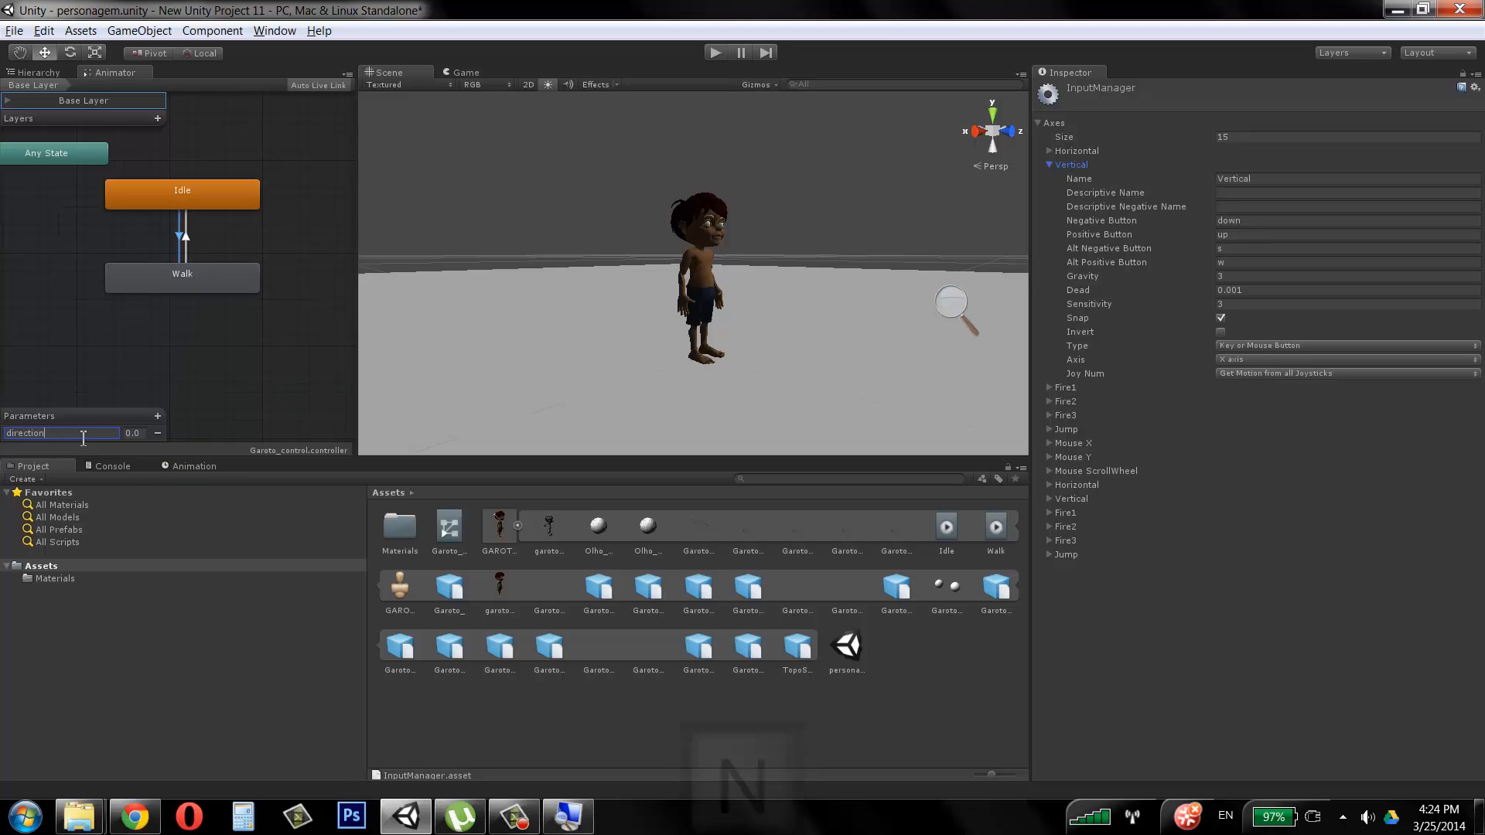
key("BackSpace")
key("BackSpace")
key("BackSpace")
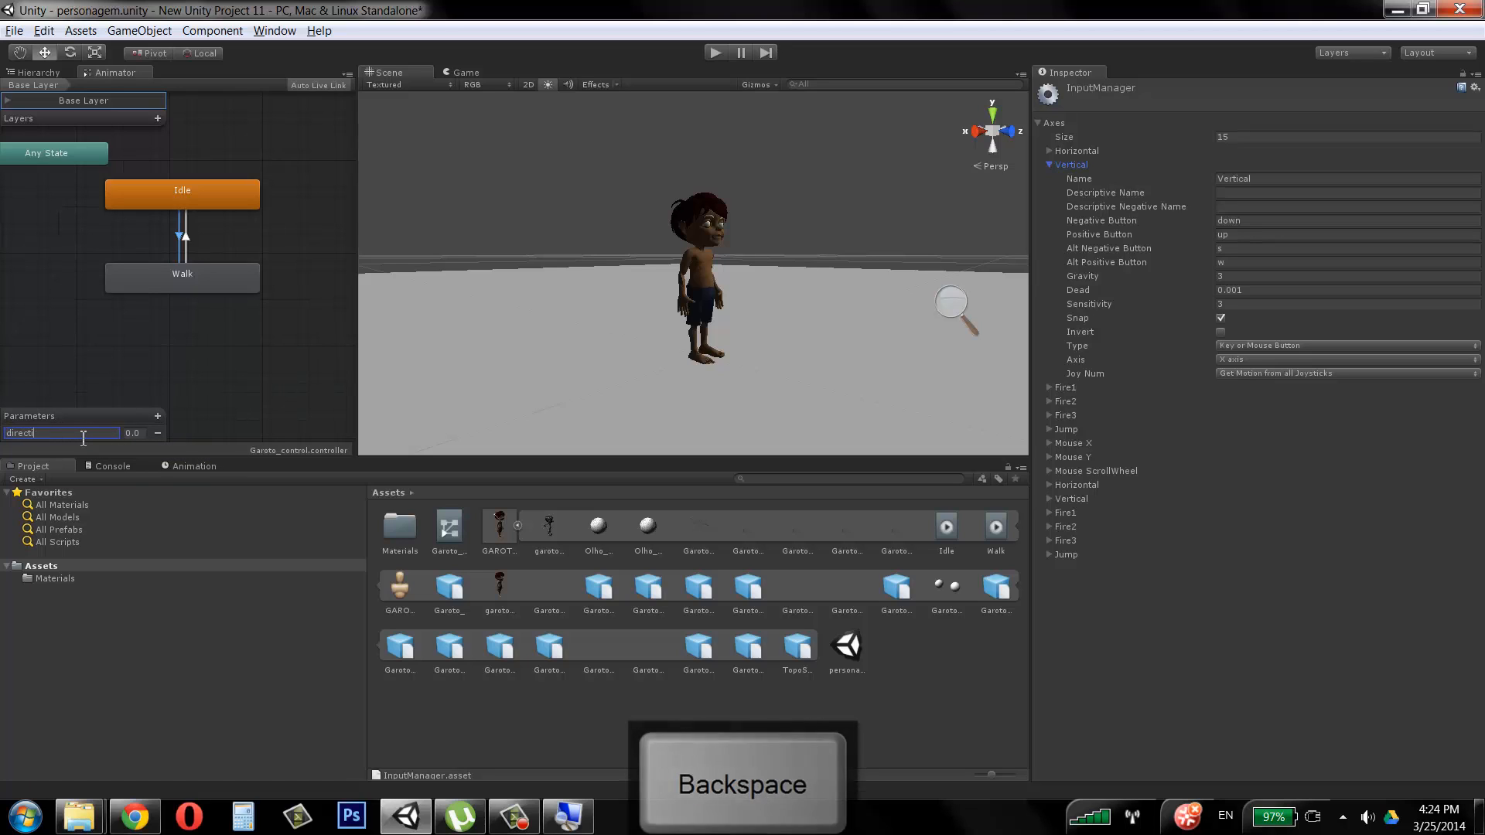
key("BackSpace")
key("BackSpace")
key("BackSpace")
key("BackSpace")
key("BackSpace")
key("BackSpace")
key("BackSpace")
type("Di")
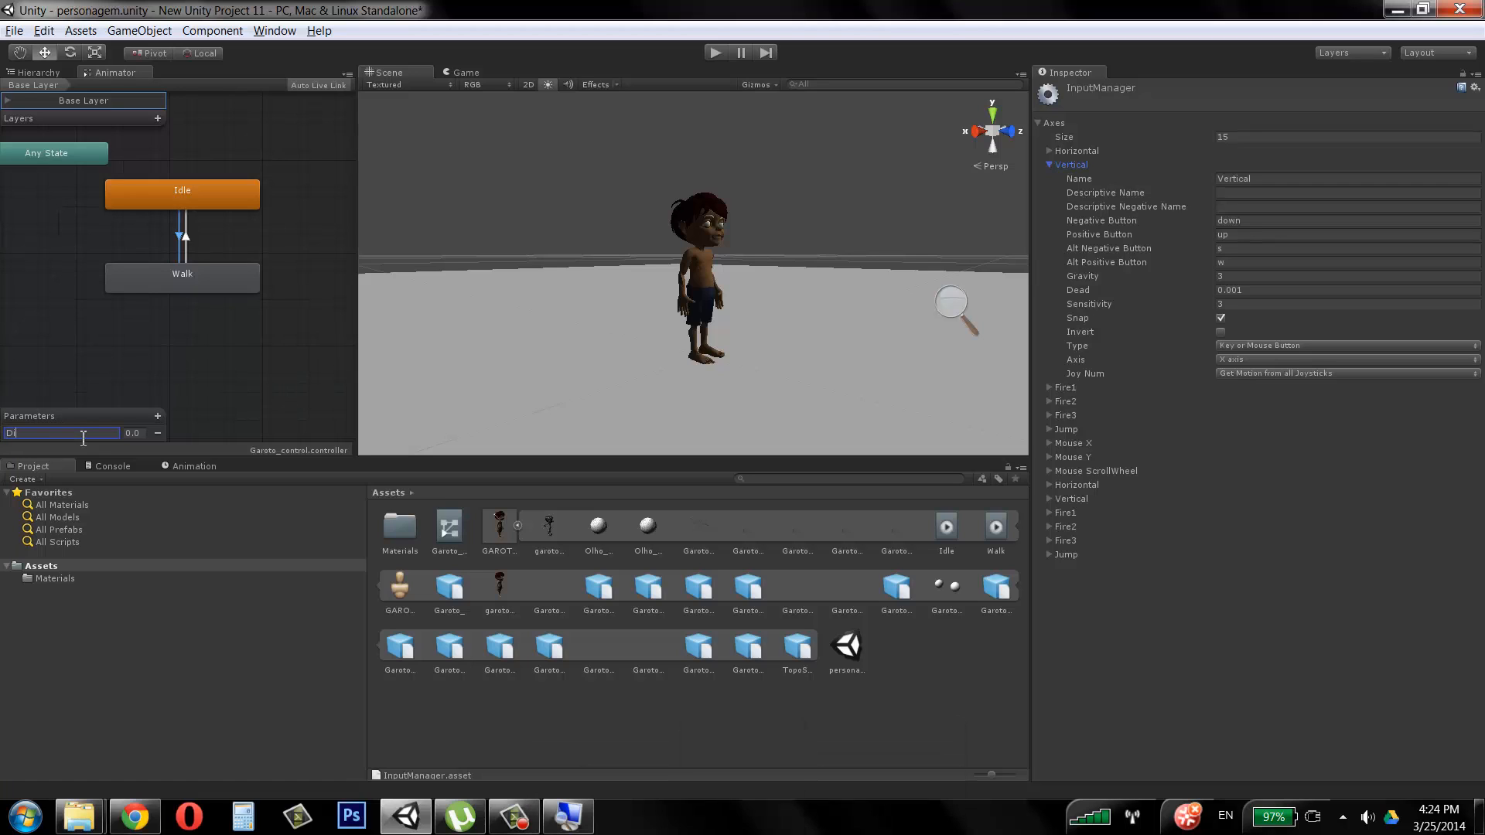
type("rection")
key("Return")
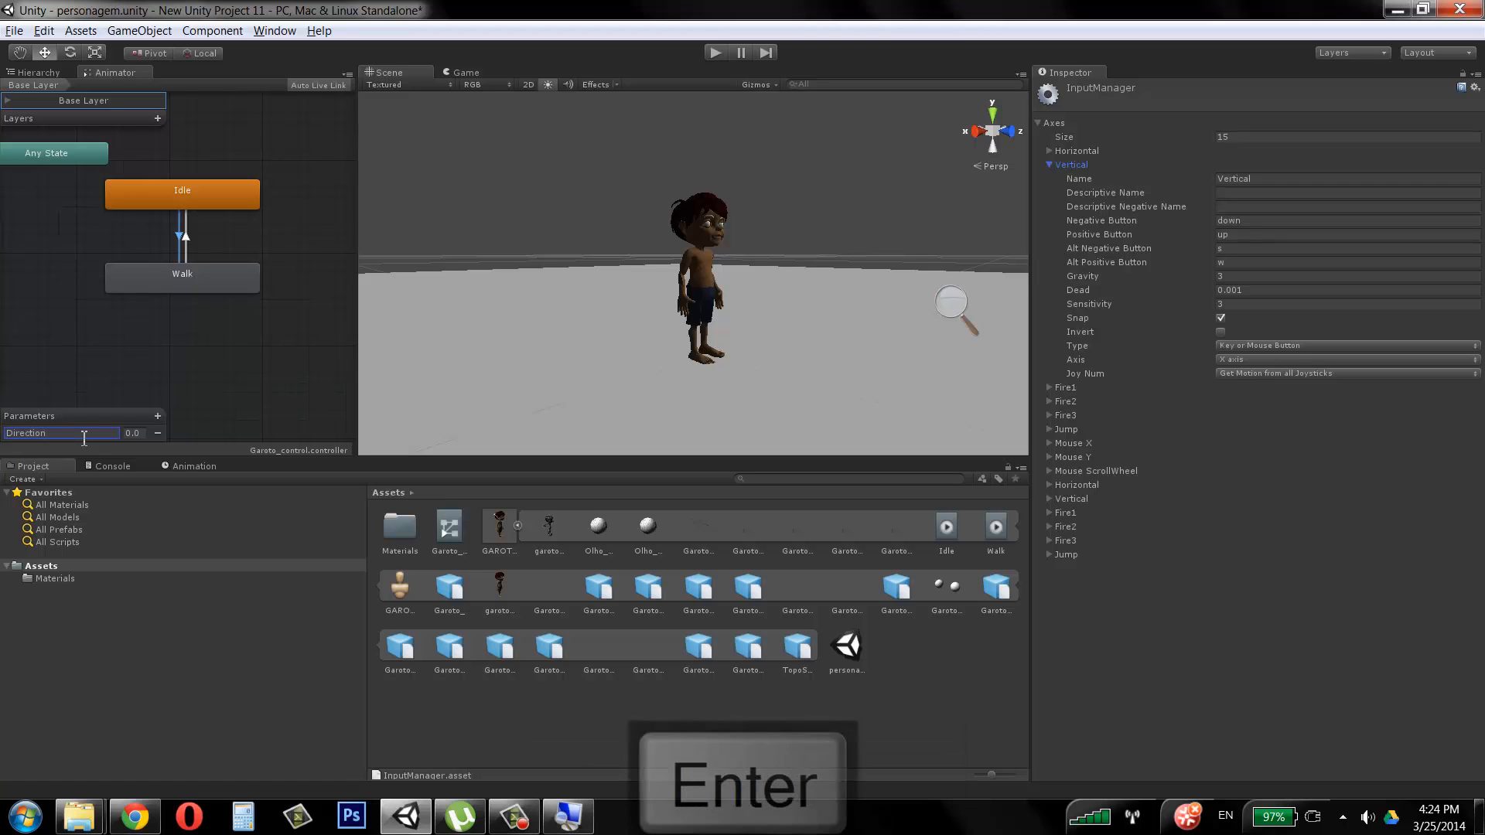
Step: Set the Idle-to-Walk transition's condition to Direction Greater than 0.1 instead of Exit Time
left_click(184, 230)
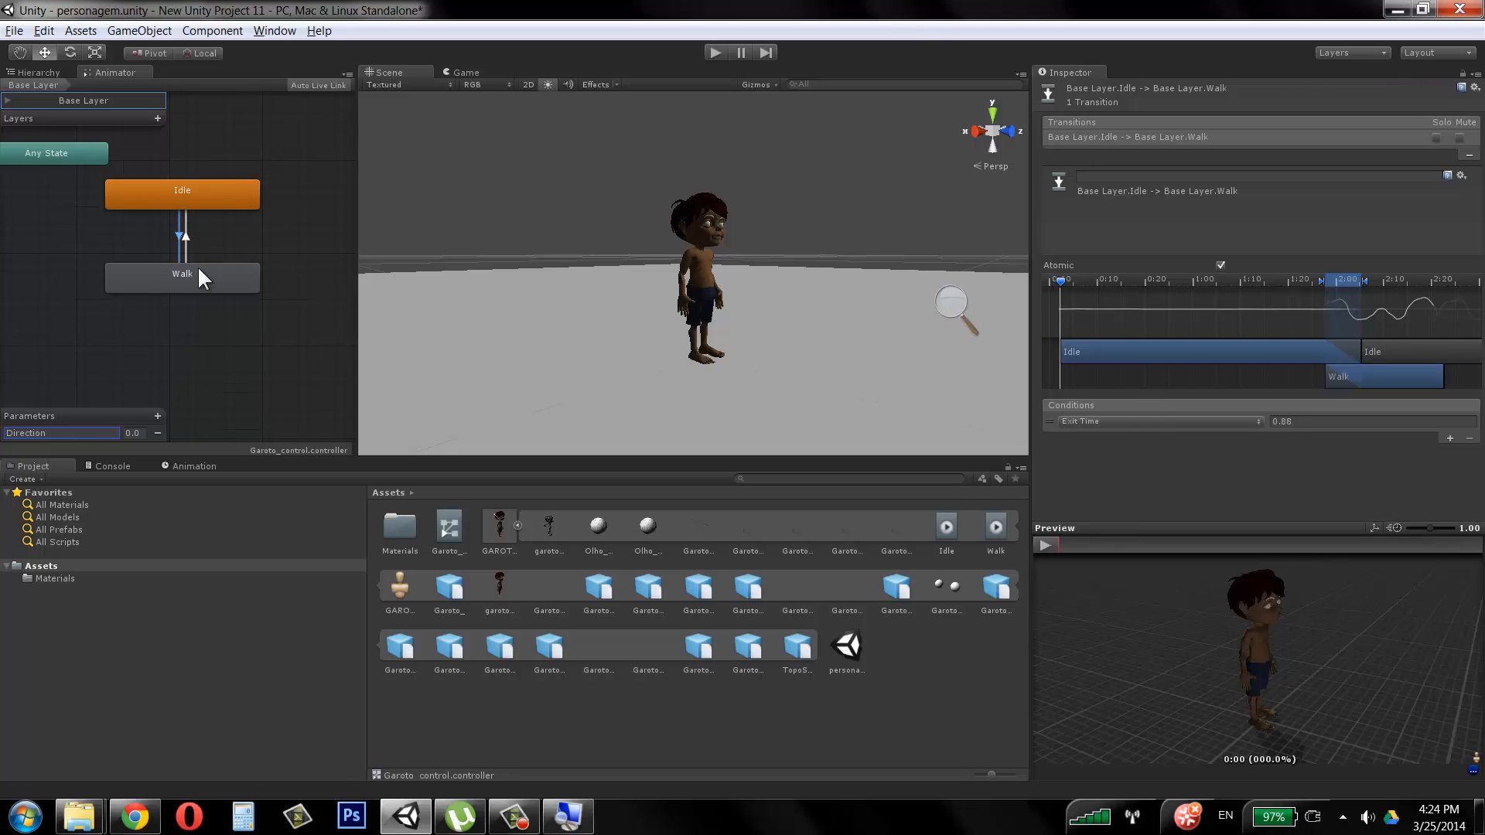
left_click(1128, 426)
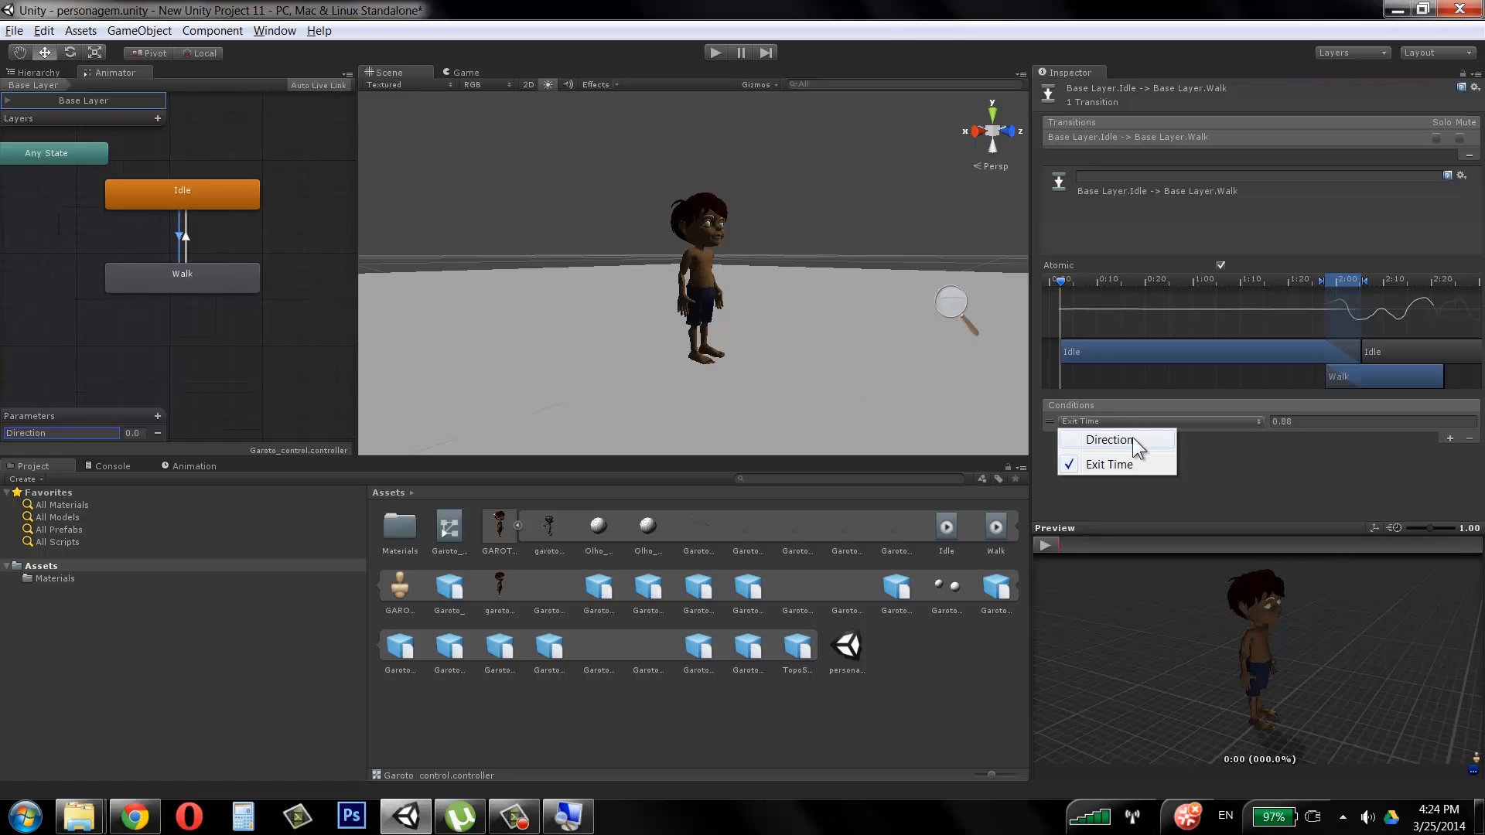
left_click(1132, 436)
left_click(1318, 422)
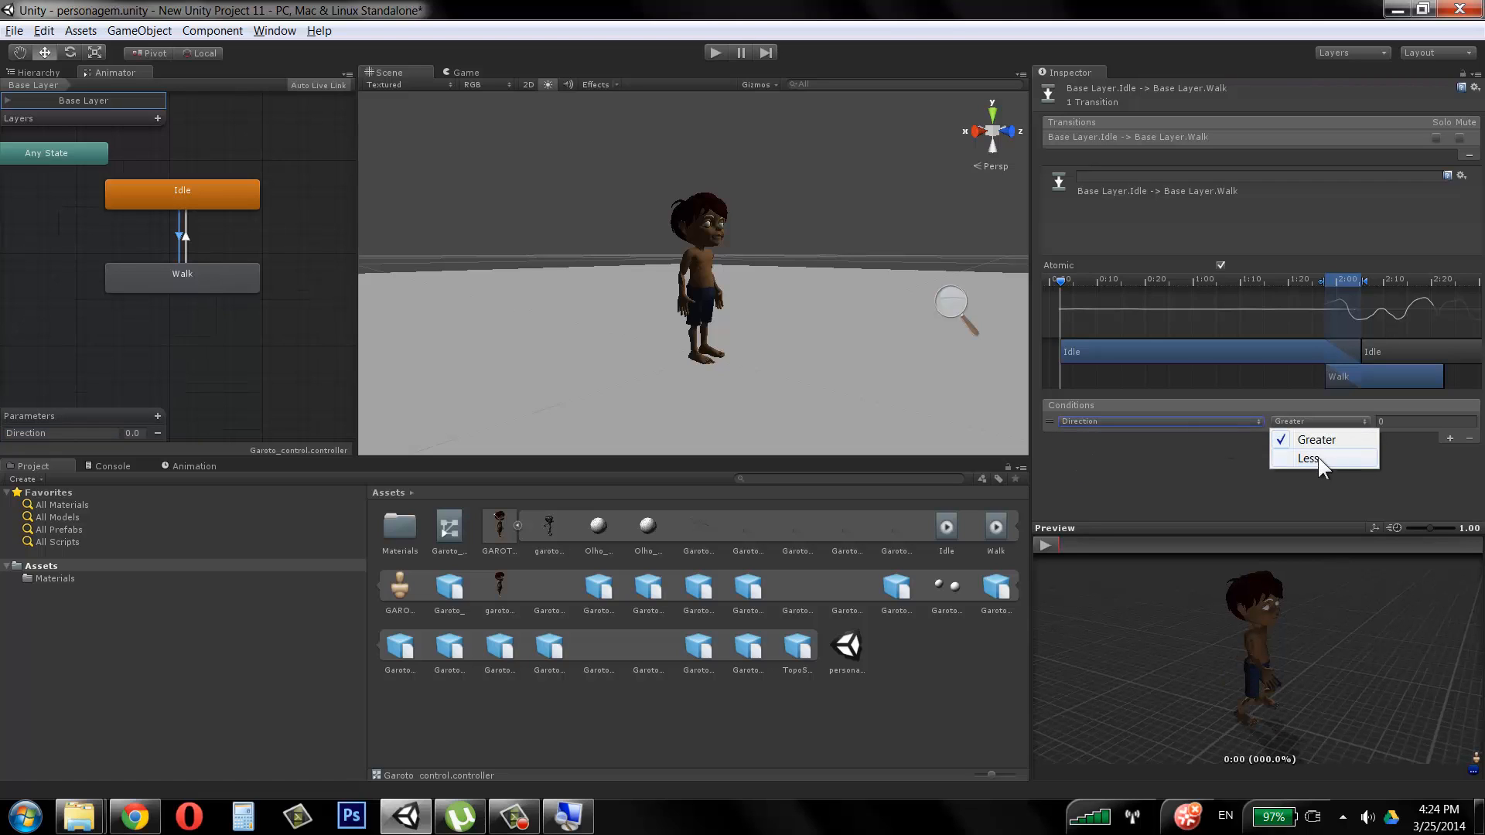
left_click(1321, 436)
left_click(1438, 423)
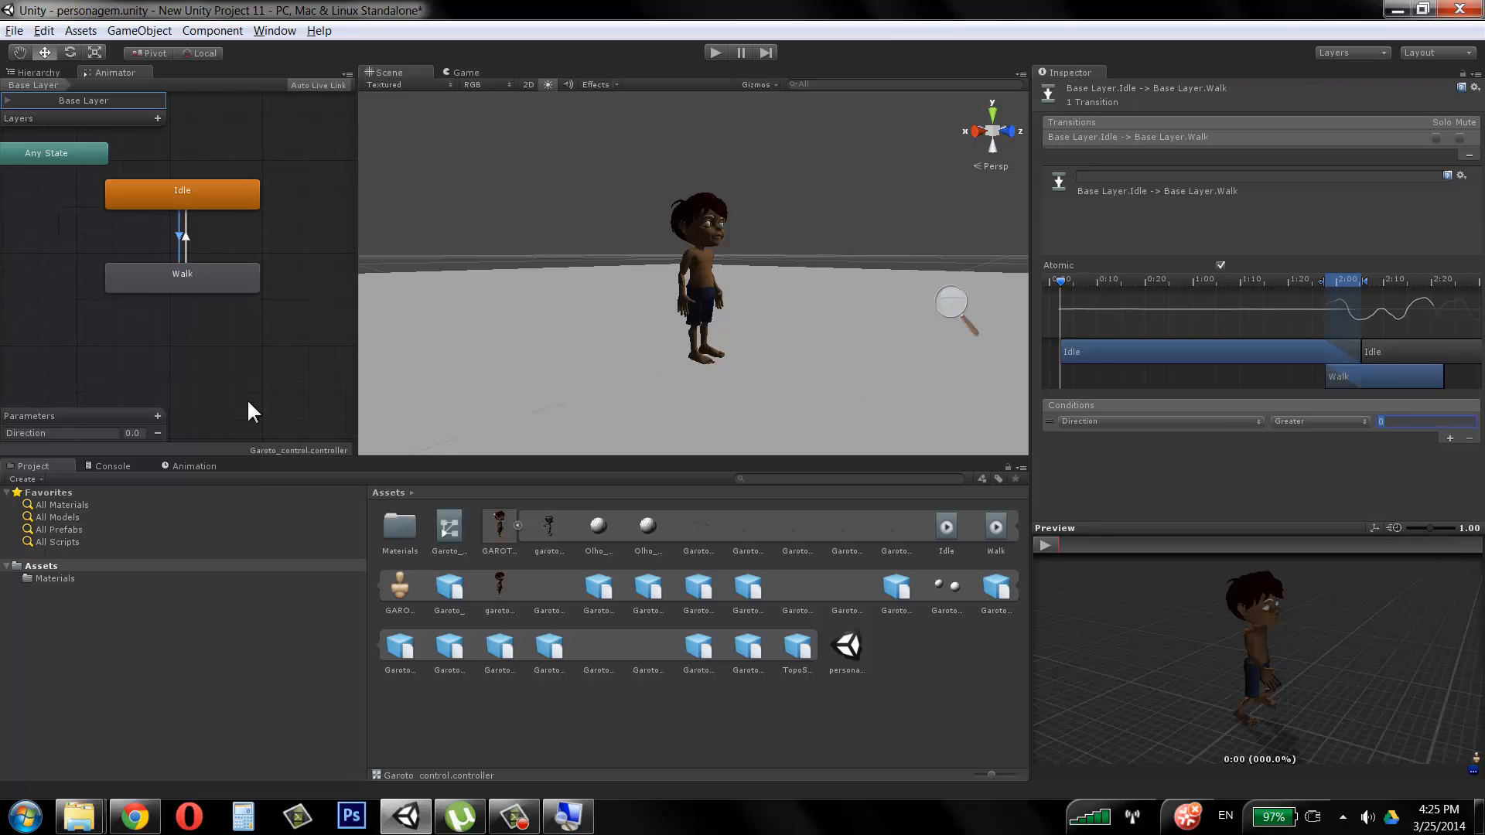
left_click(1436, 423)
type("0.1")
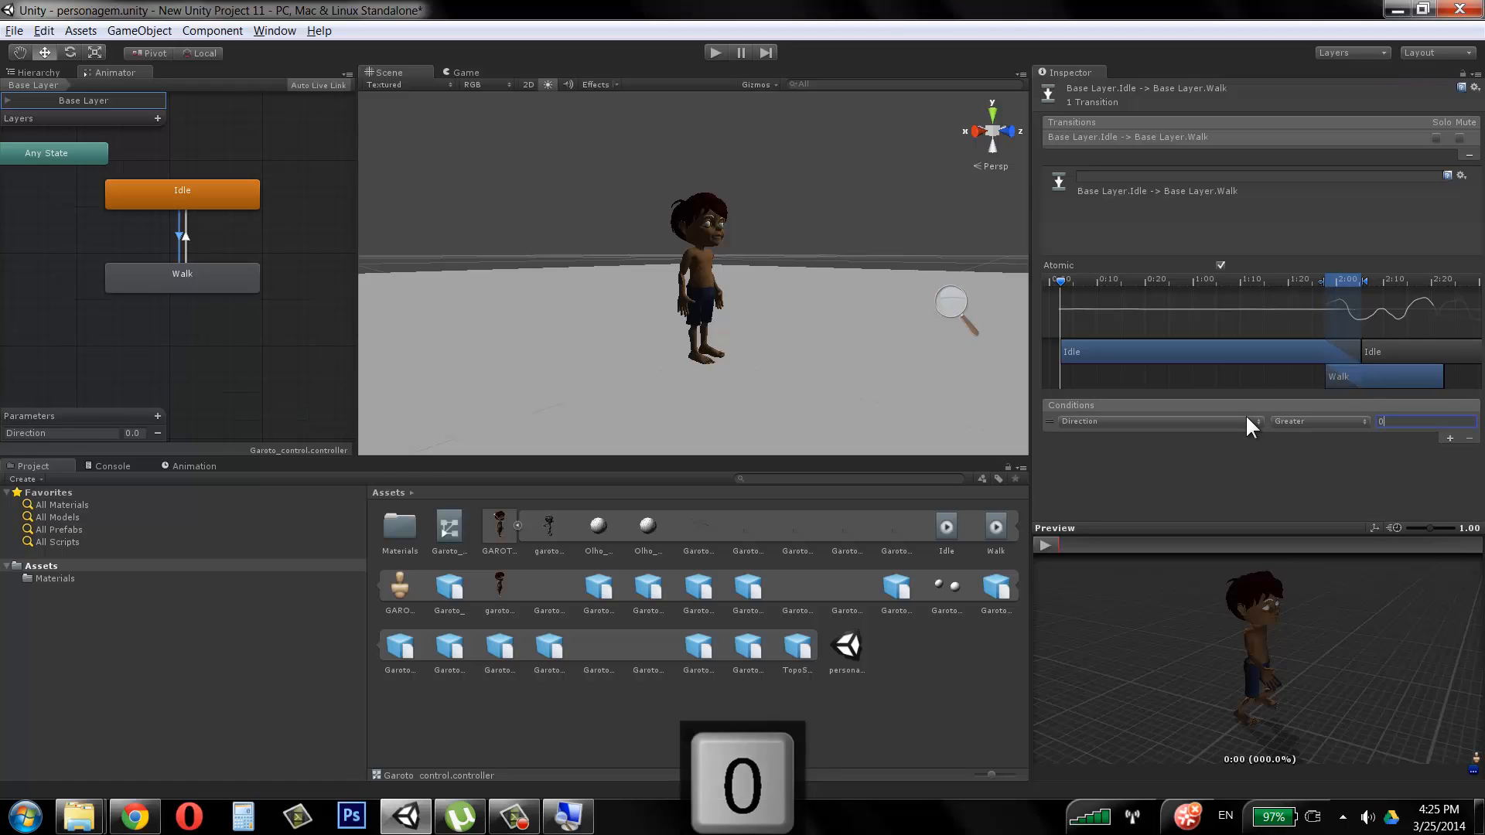
key("Return")
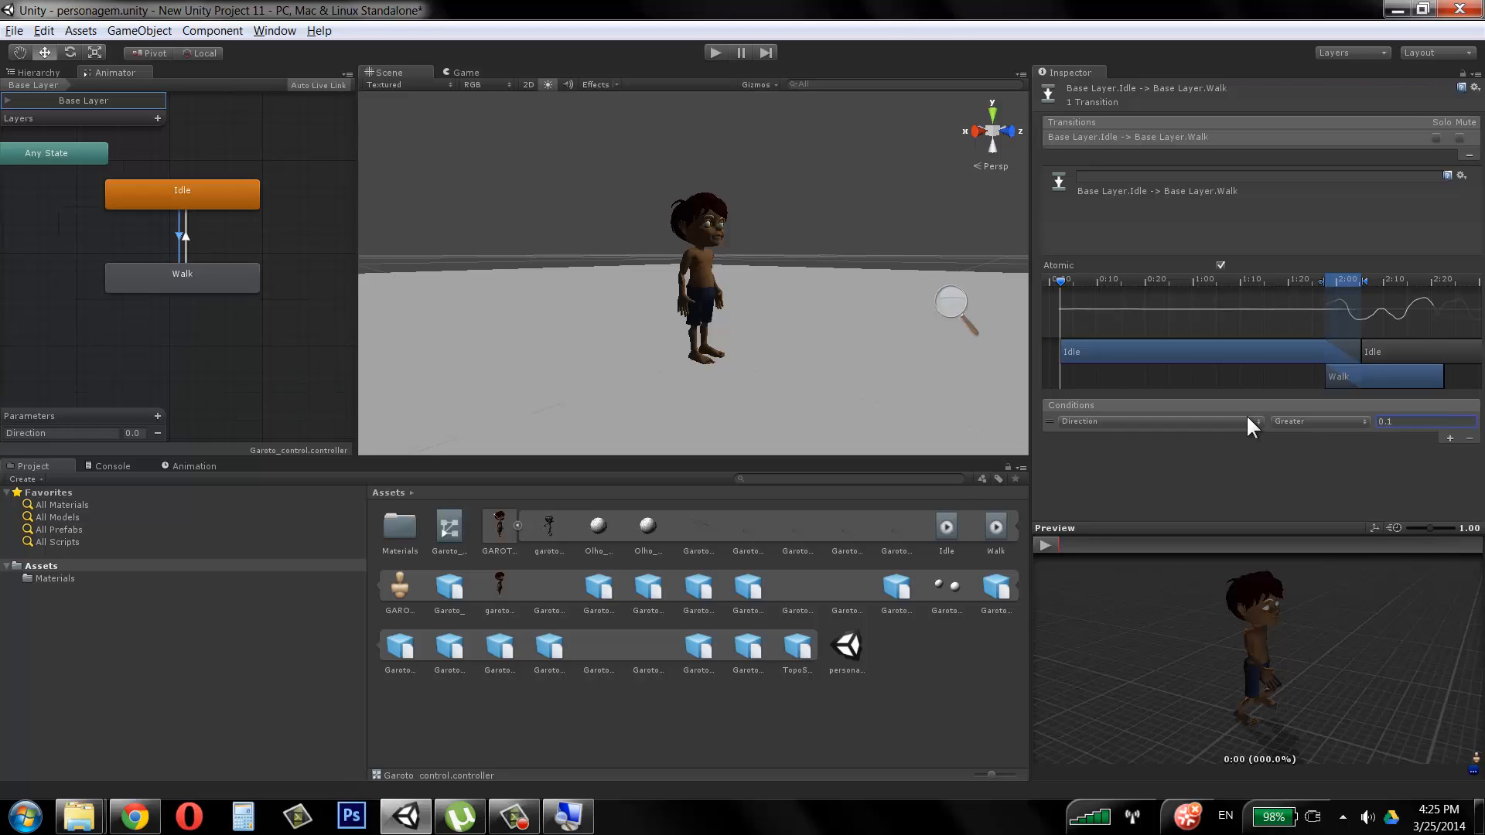
Step: Set the Walk-to-Idle transition's condition to Direction Greater 0.1 instead of Exit Time
left_click(187, 236)
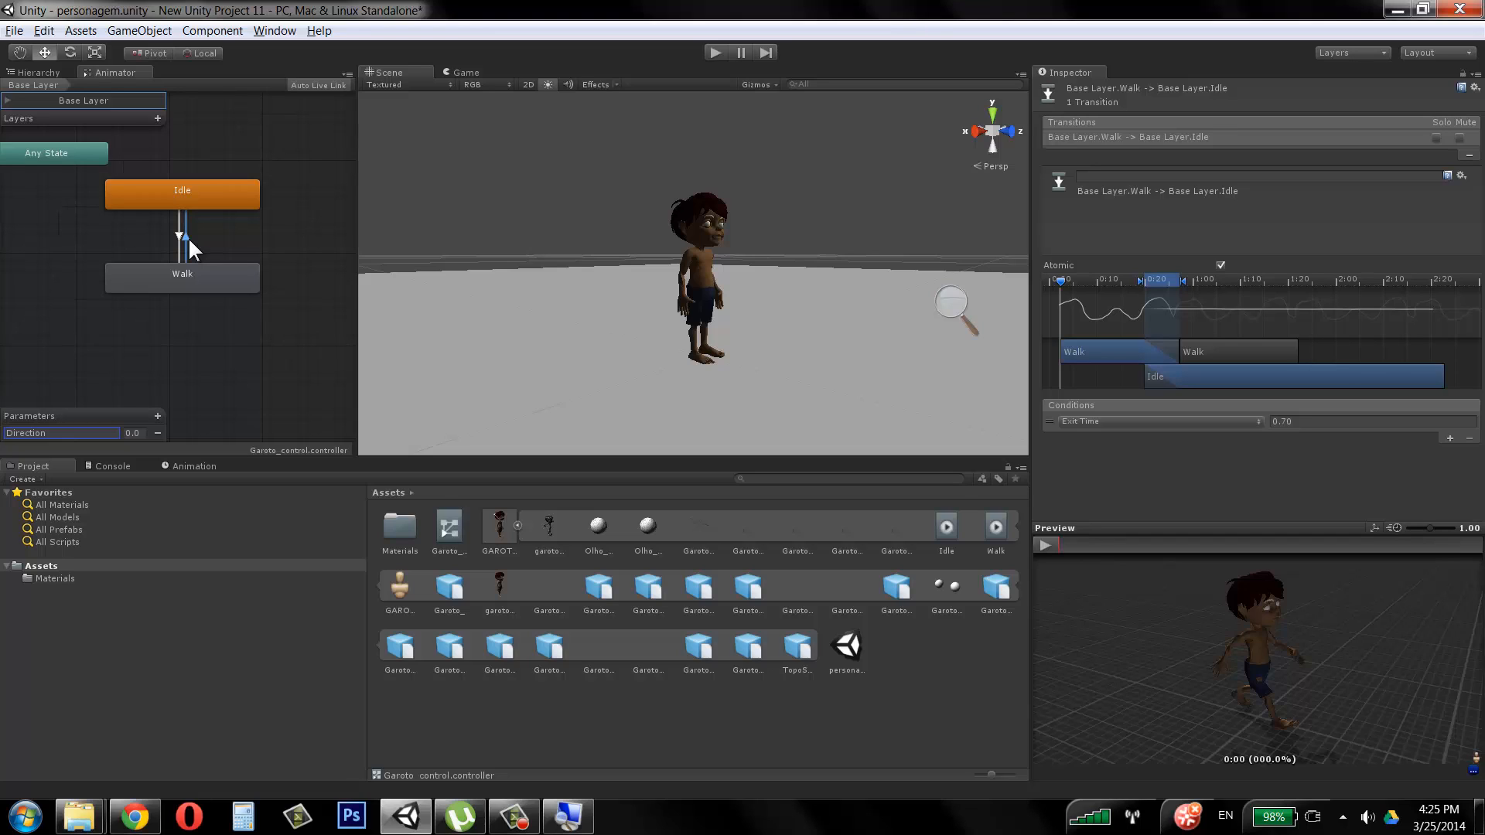
left_click(1251, 421)
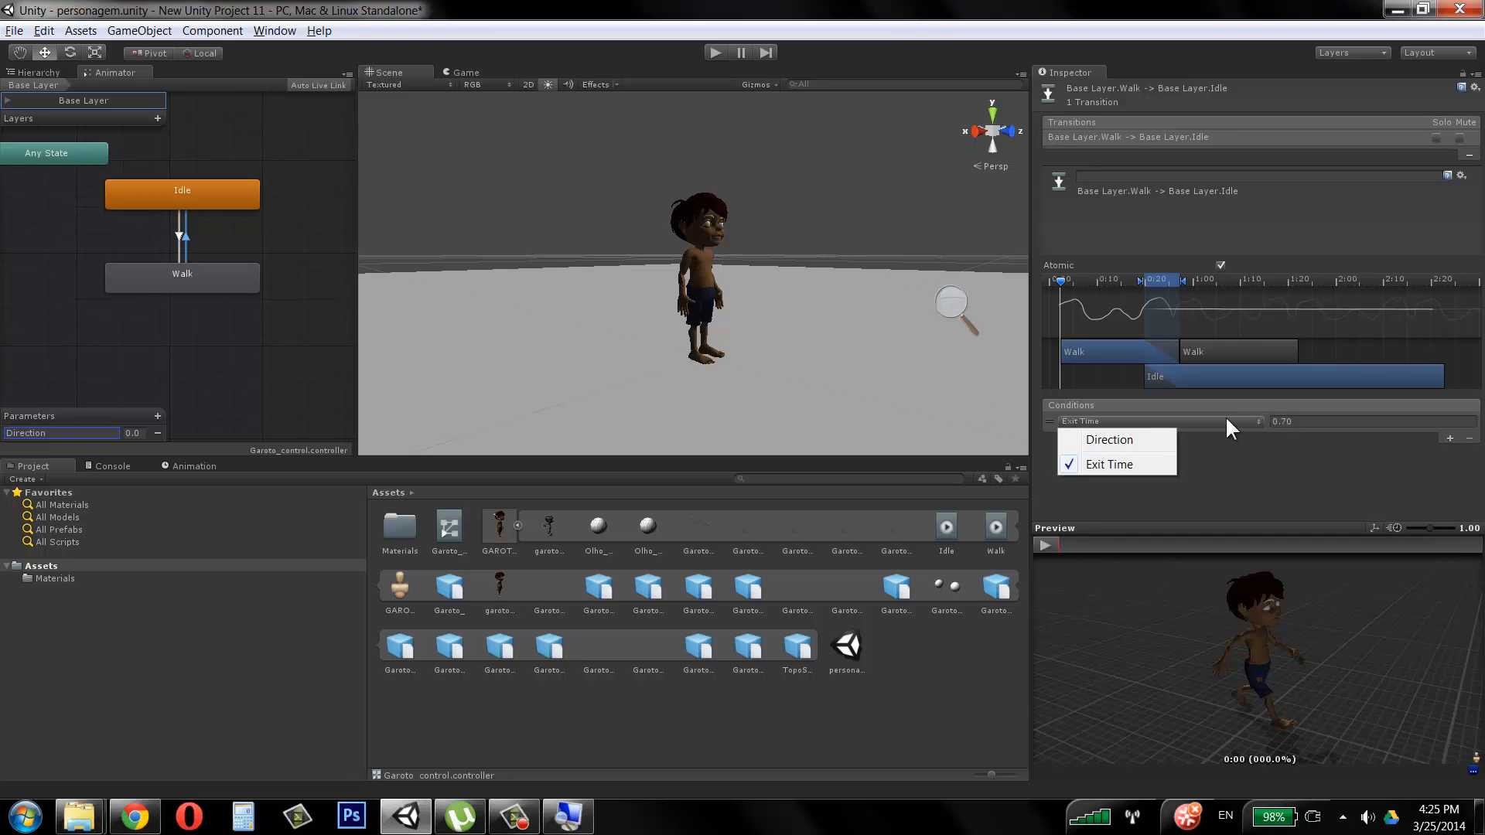
left_click(1123, 443)
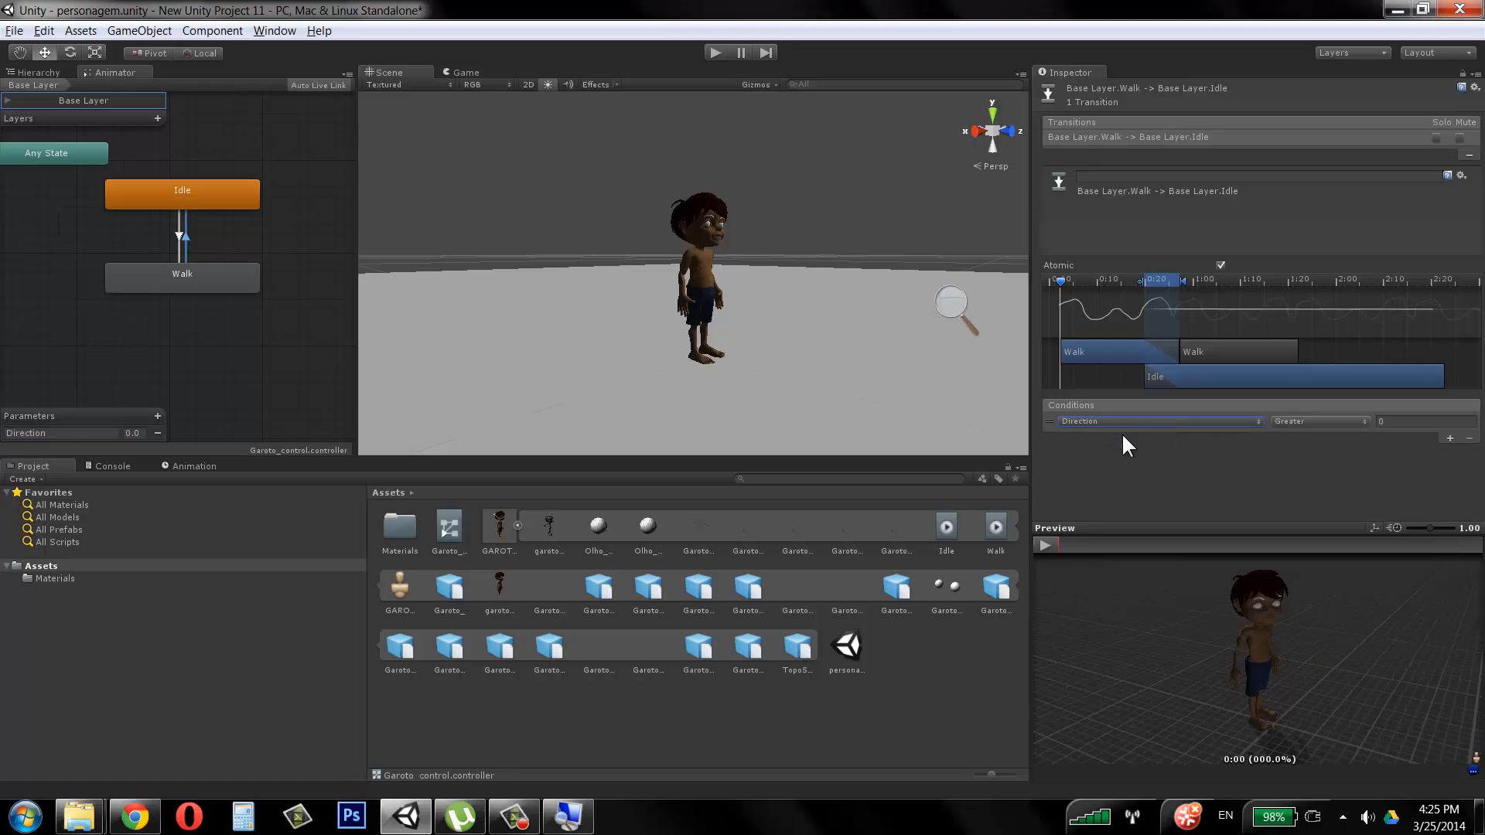
left_click(1292, 420)
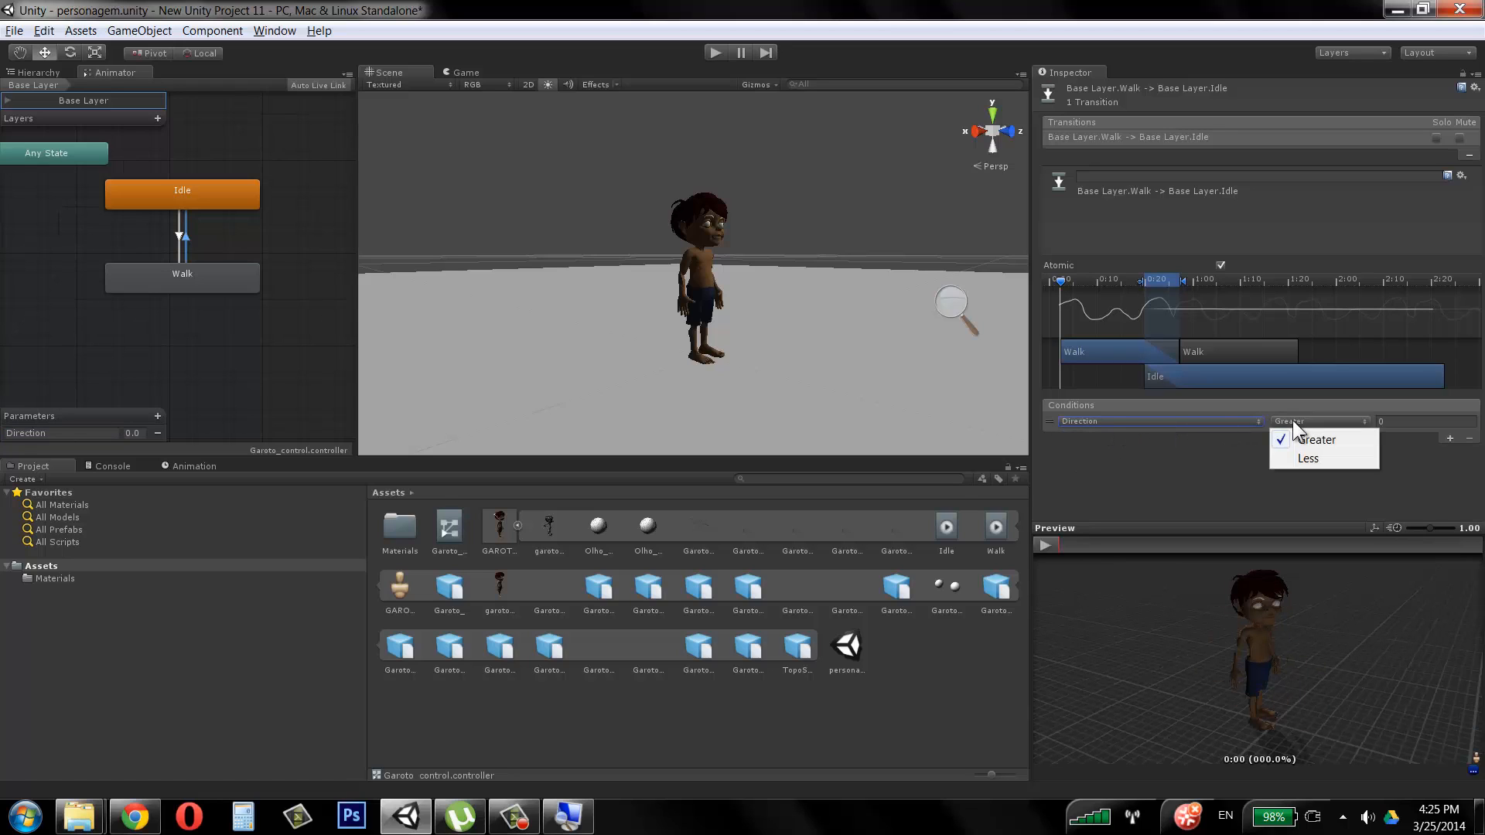
left_click(1397, 420)
type("0.1")
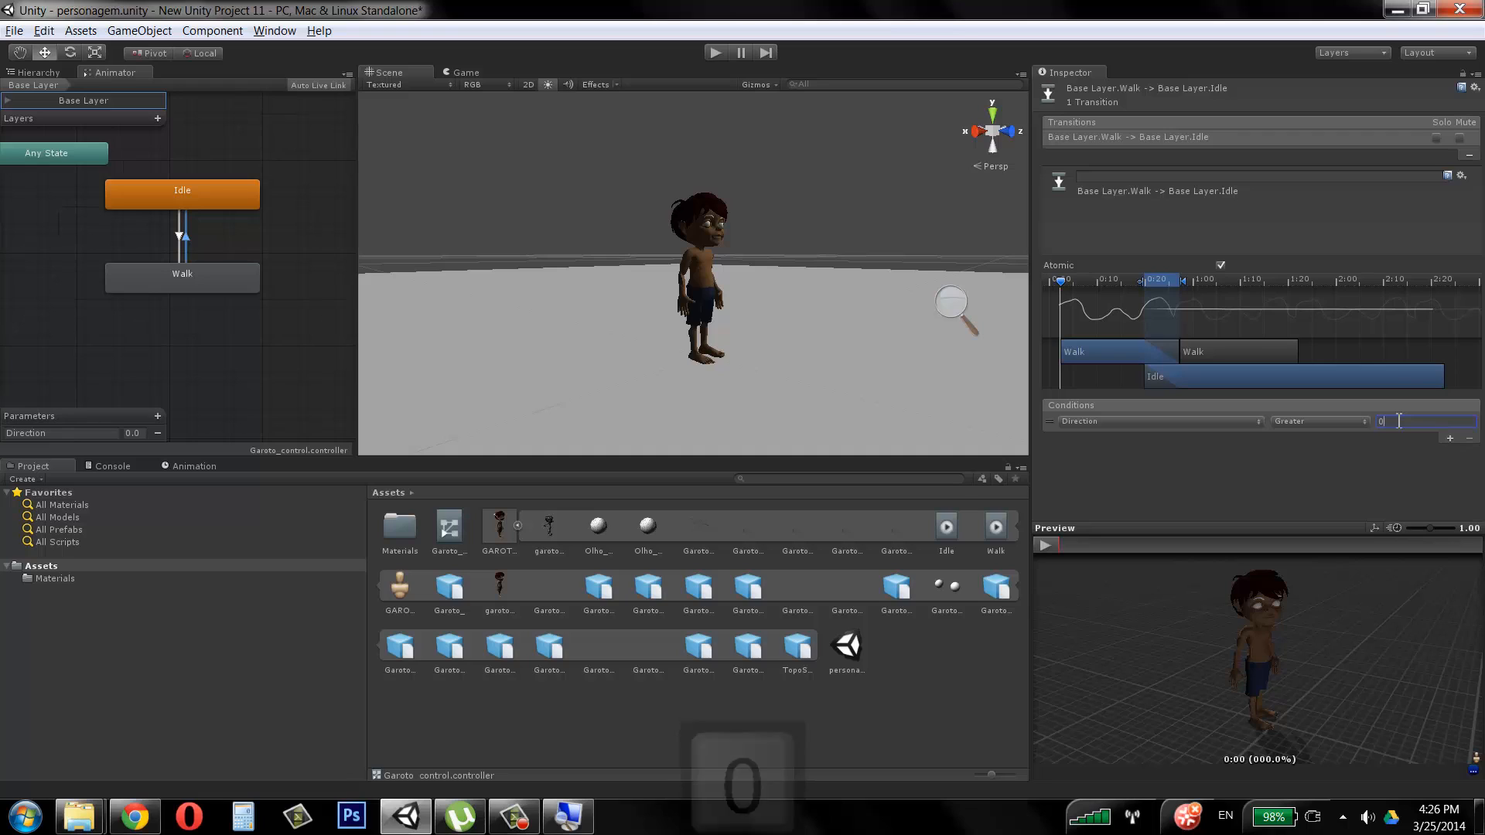
key("Return")
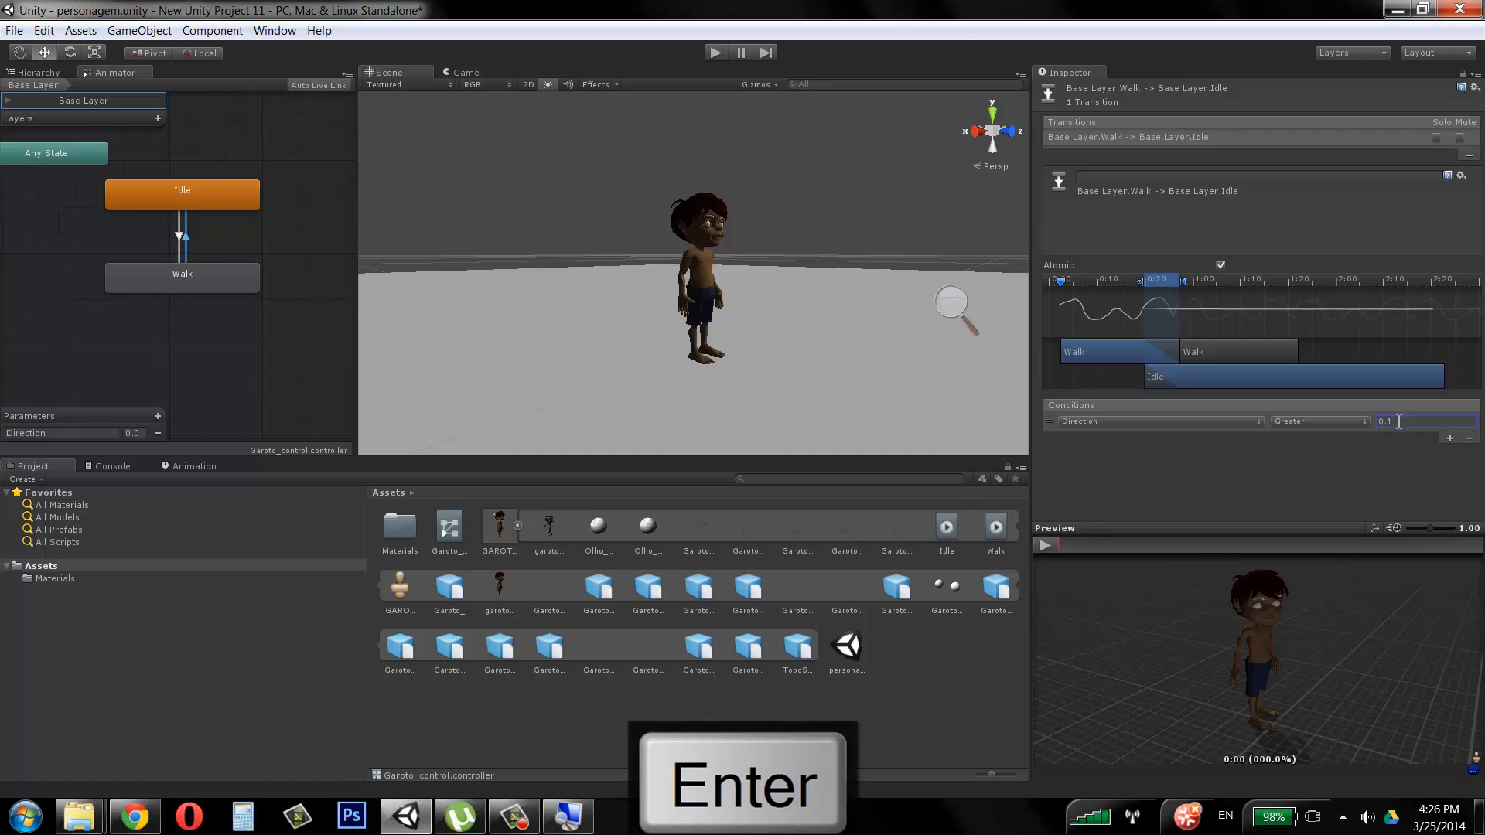
left_click(1364, 453)
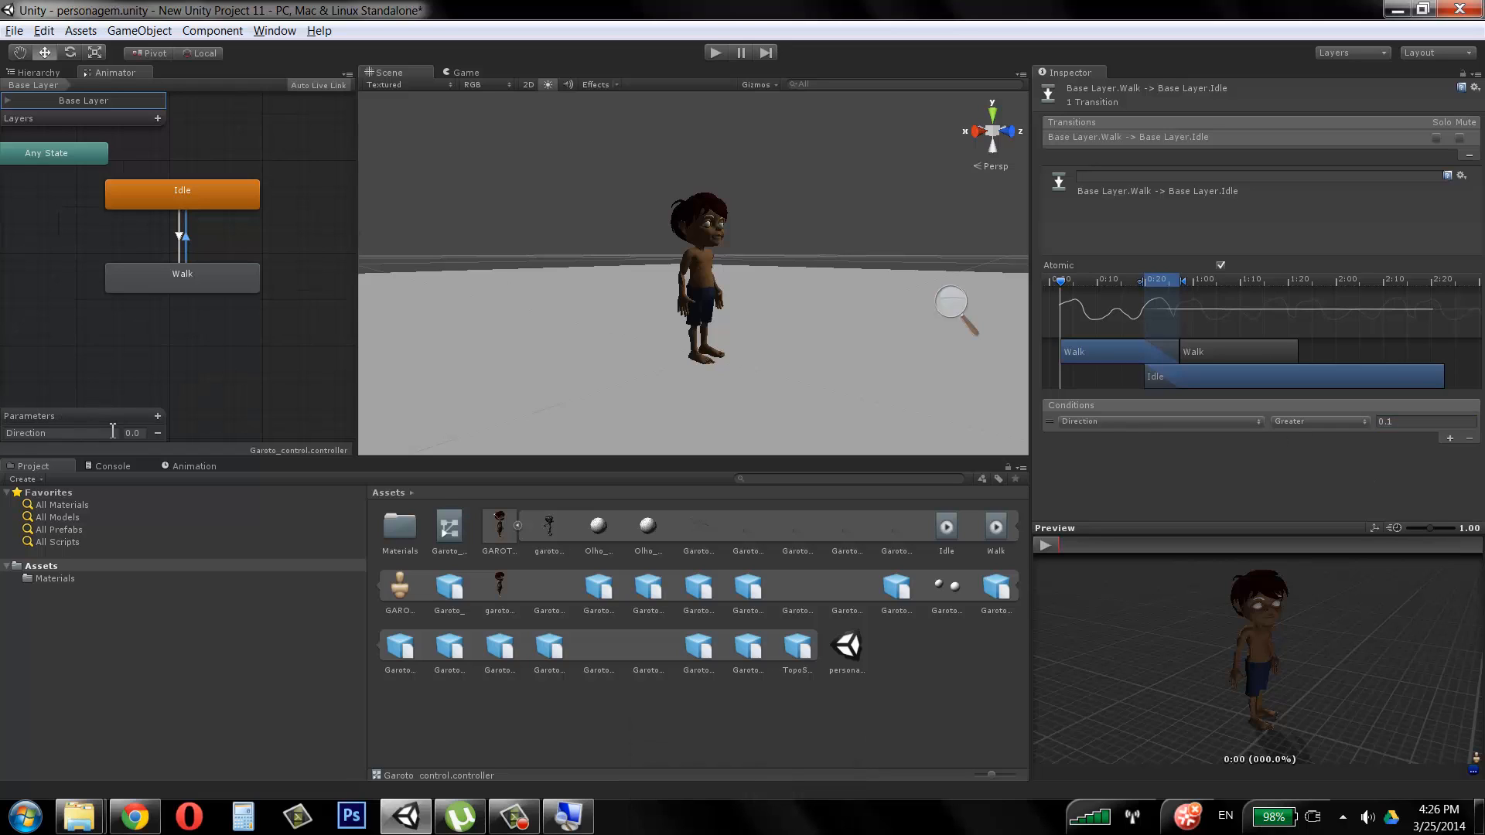
Step: Check the Idle-to-Walk transition's condition, then run the scene to watch the character's state and stop it
left_click(180, 240)
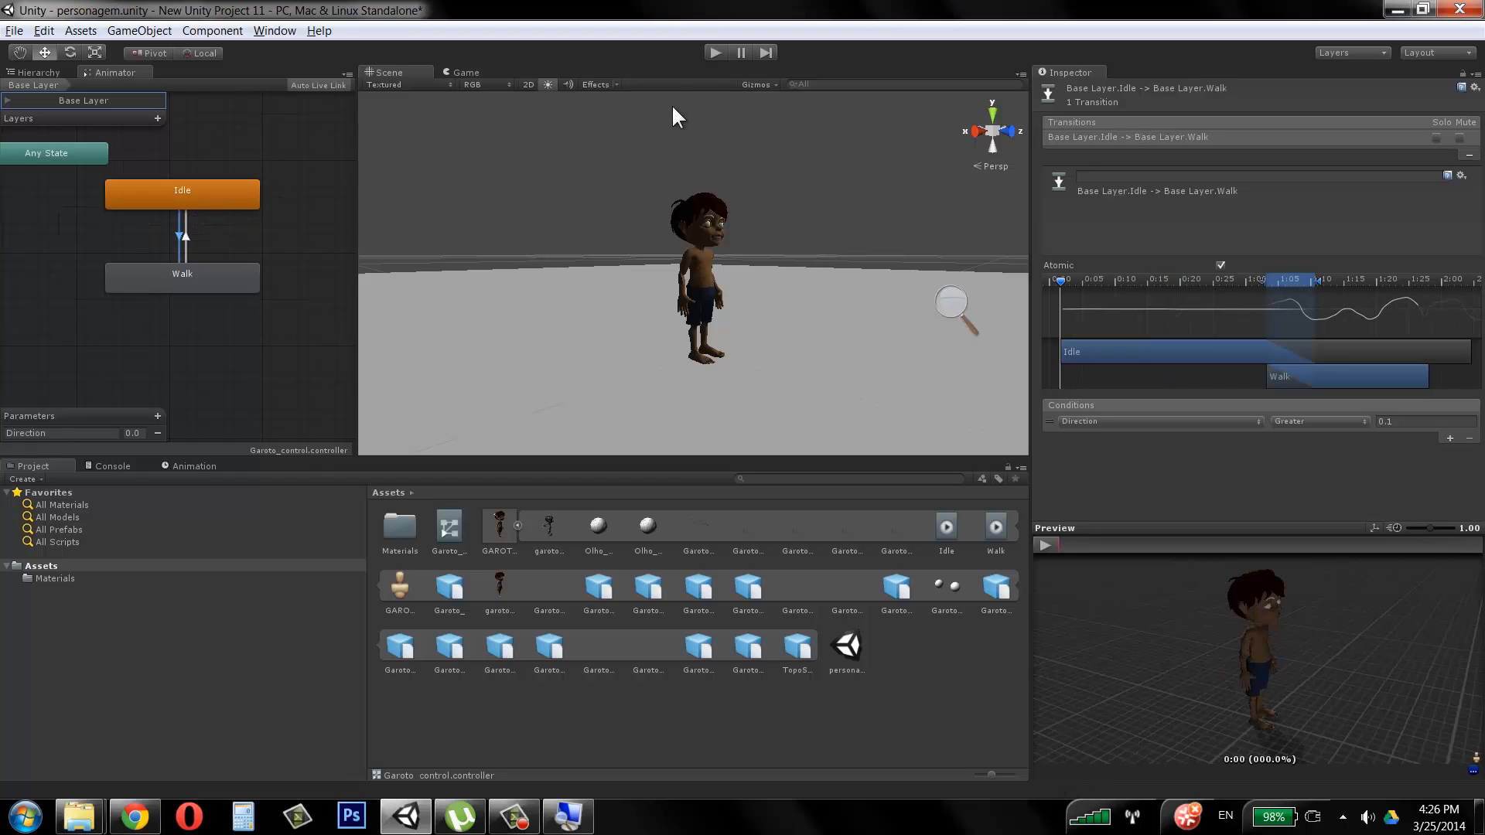
left_click(715, 53)
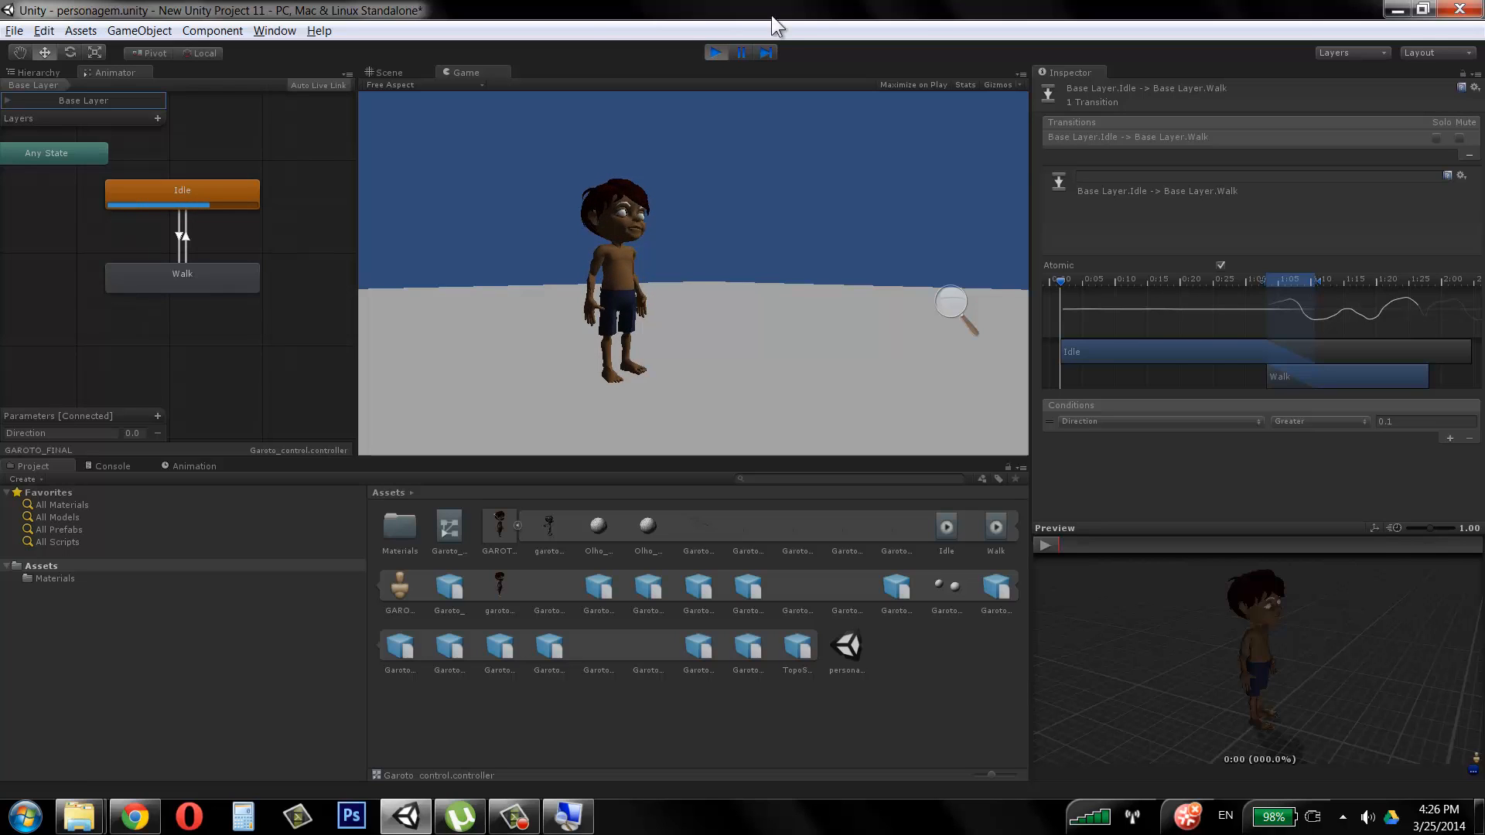
left_click(713, 51)
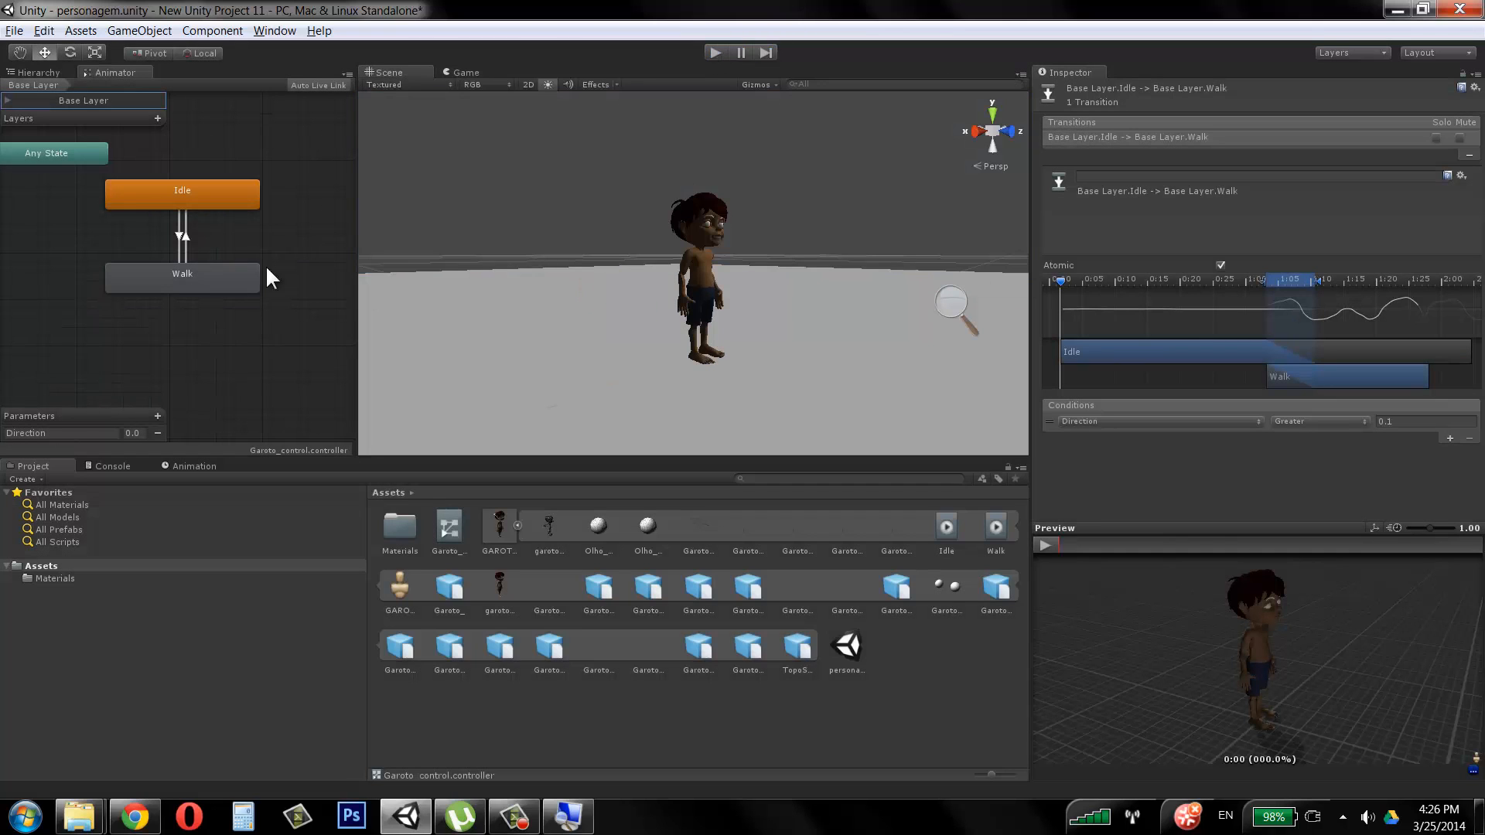
Step: Save the scene, collapse the GAROTO_FINAL model's contents in the project assets and clear the selection
left_click(16, 30)
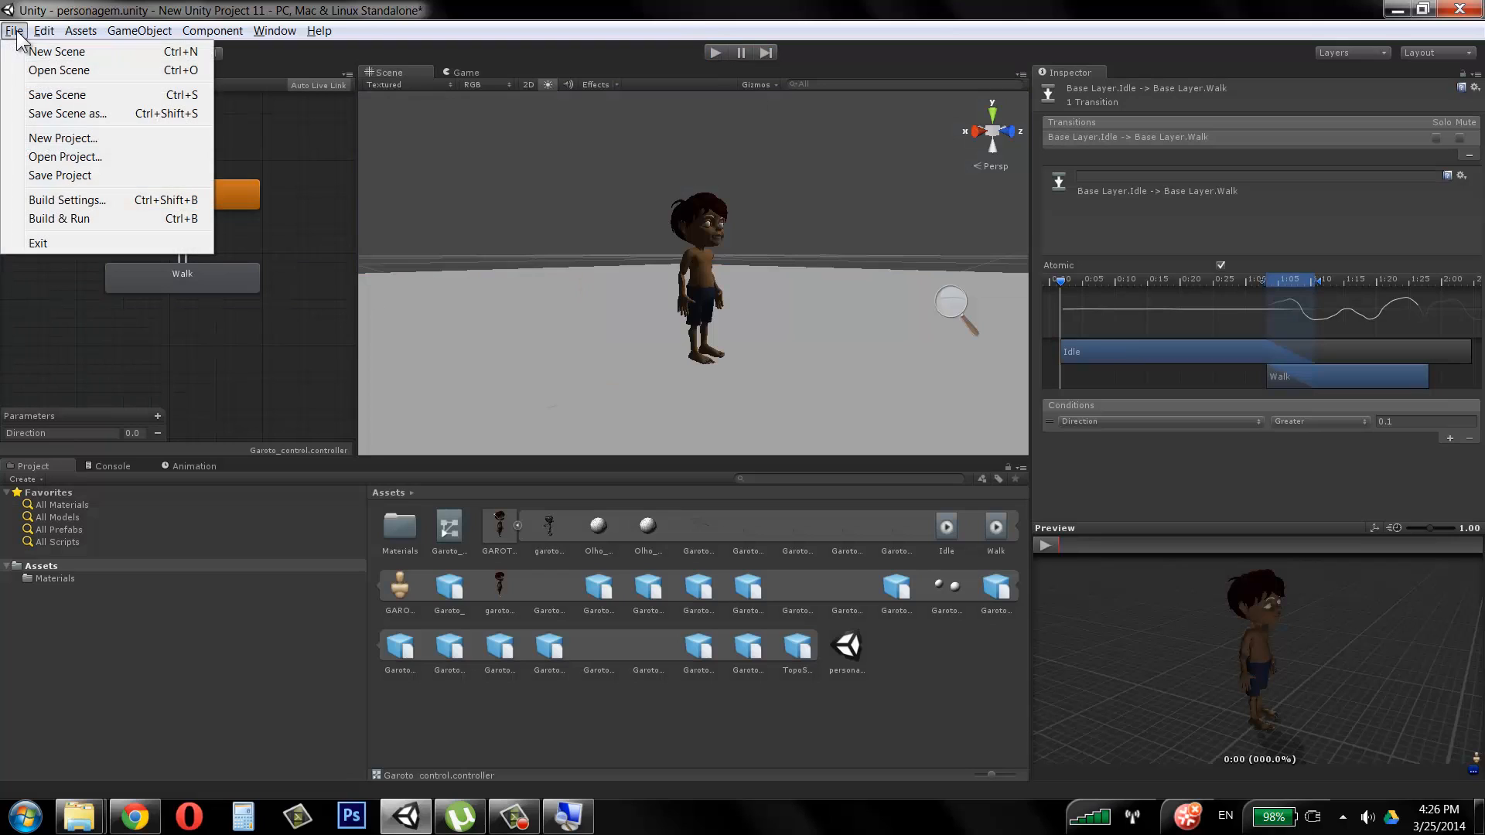
left_click(58, 94)
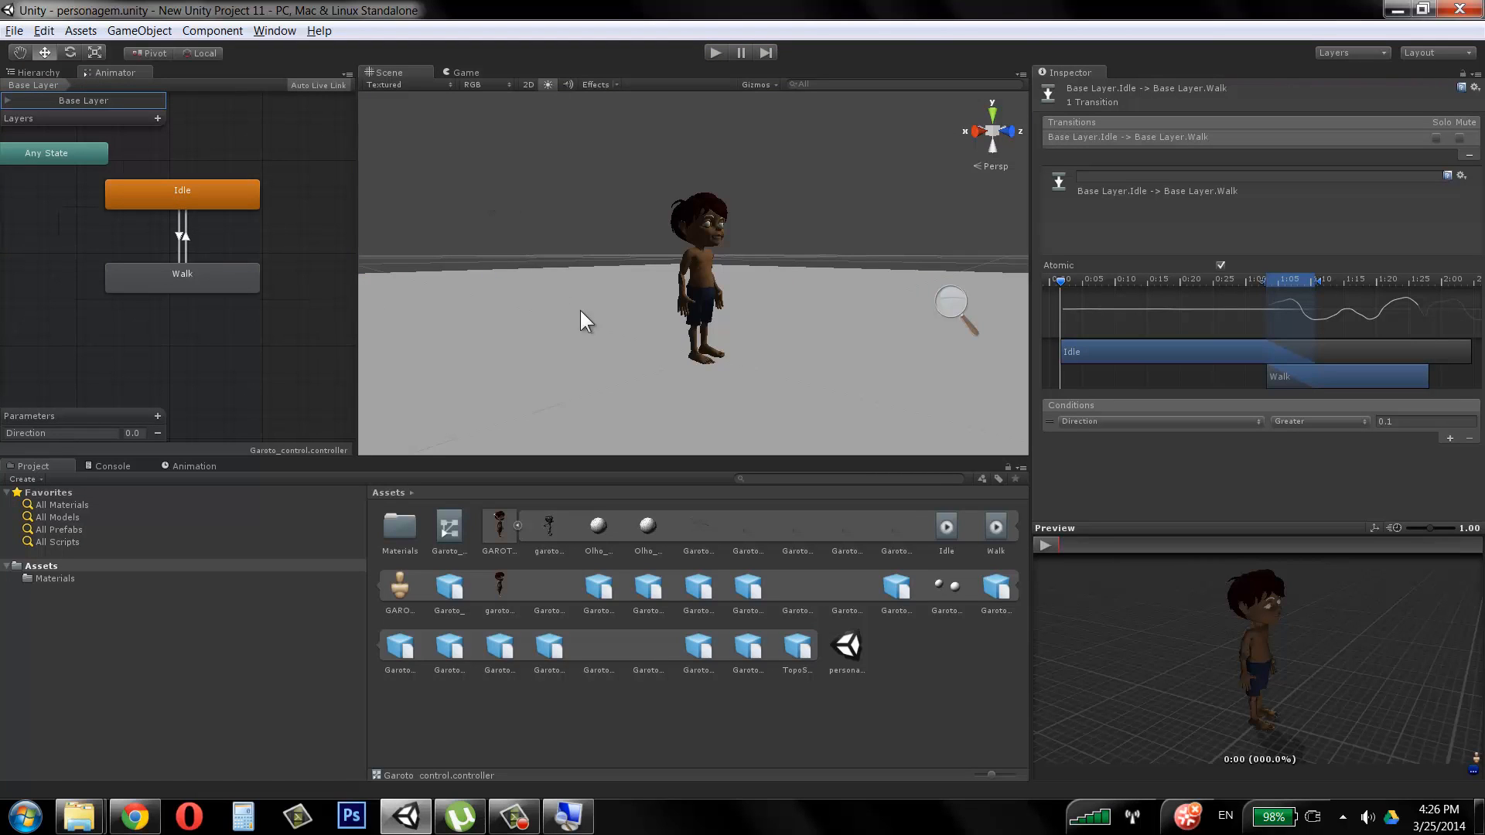
left_click(516, 527)
left_click(533, 586)
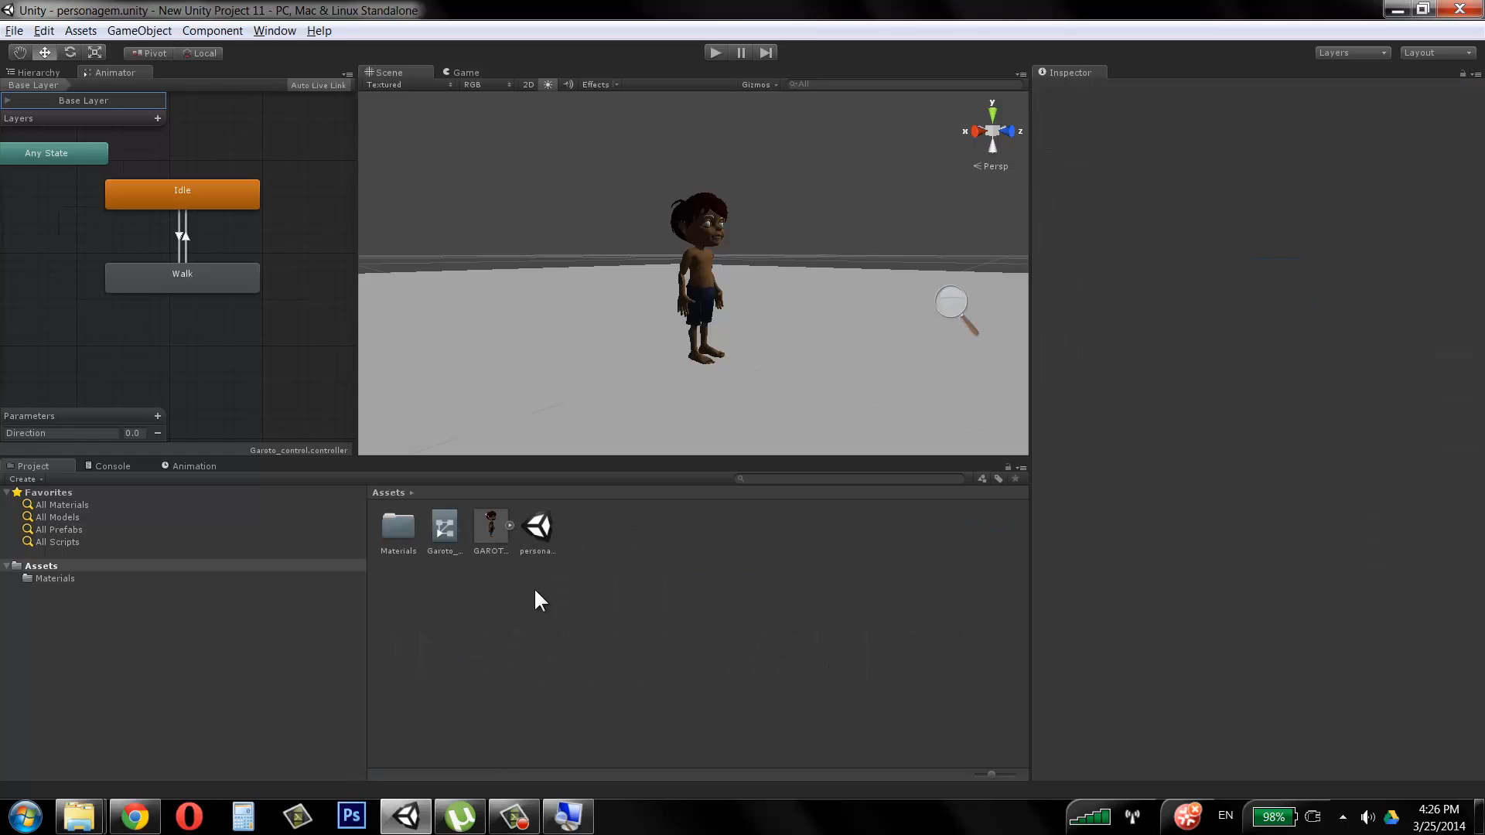
left_click(568, 816)
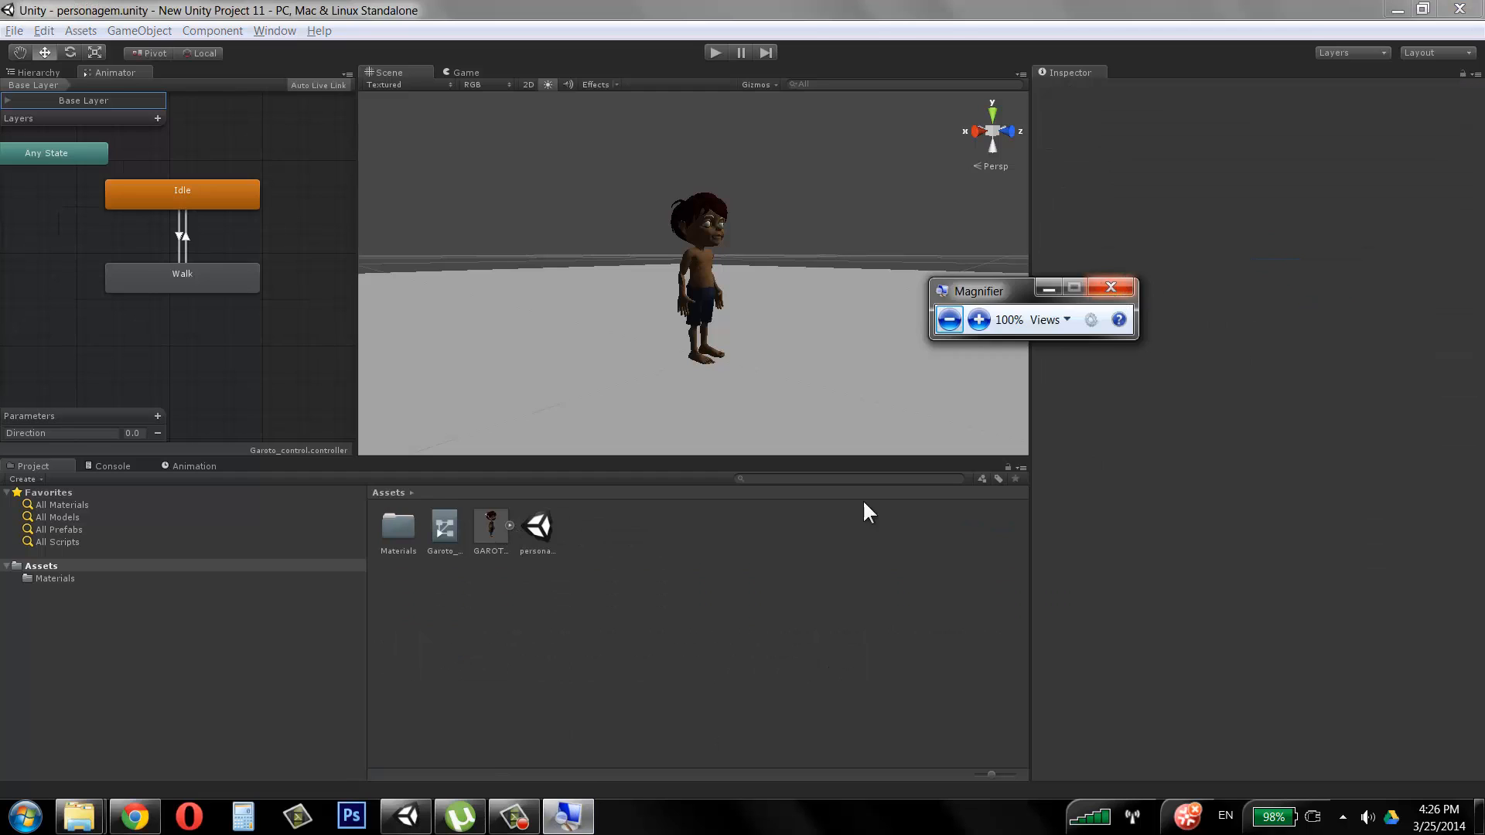
left_click(526, 807)
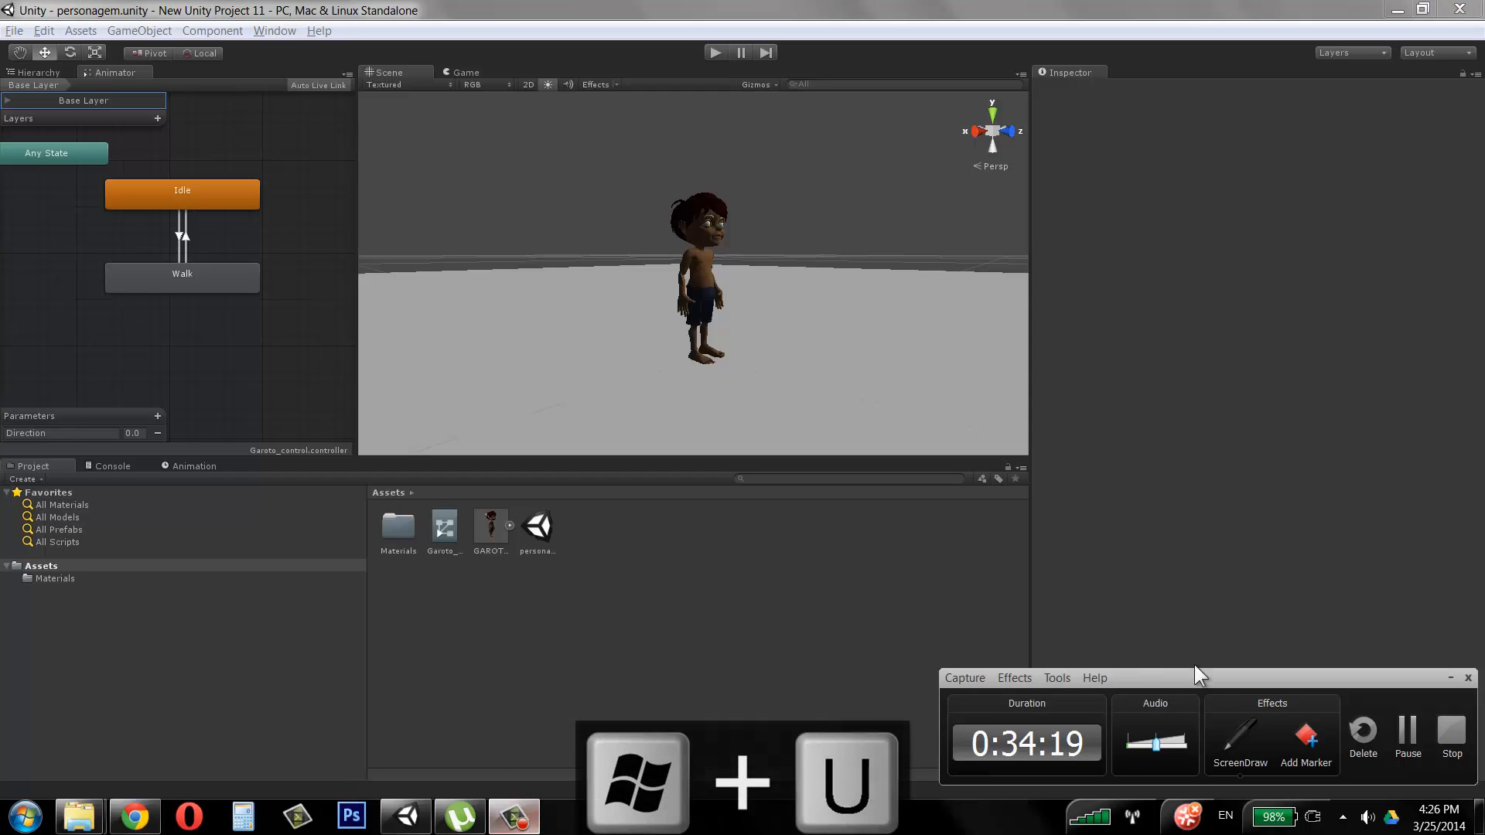
left_click(1406, 740)
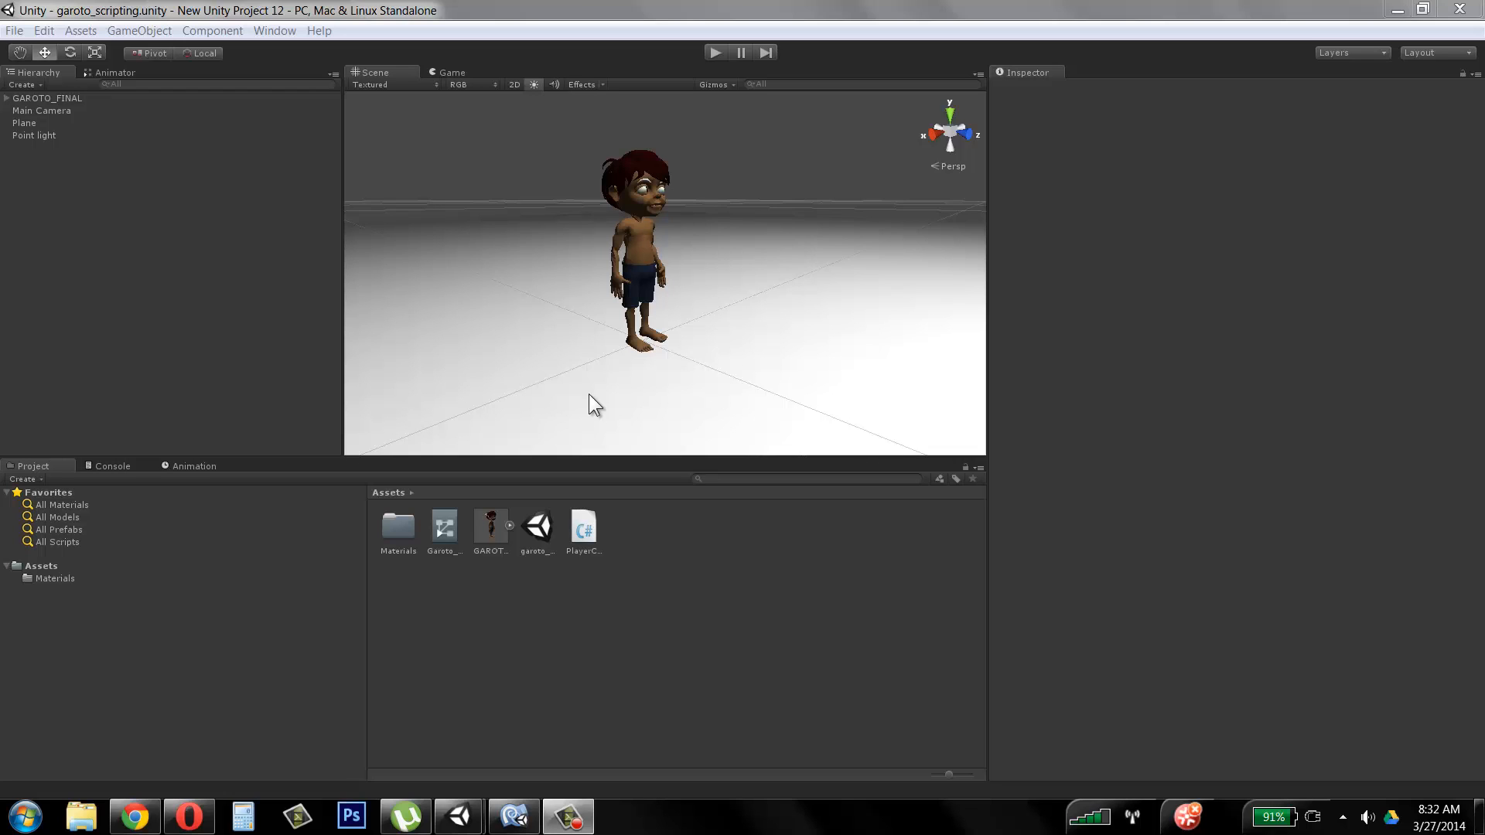
Step: Switch to the Unity project window with the personagem scene and stop the running scene
mouse_move(459, 815)
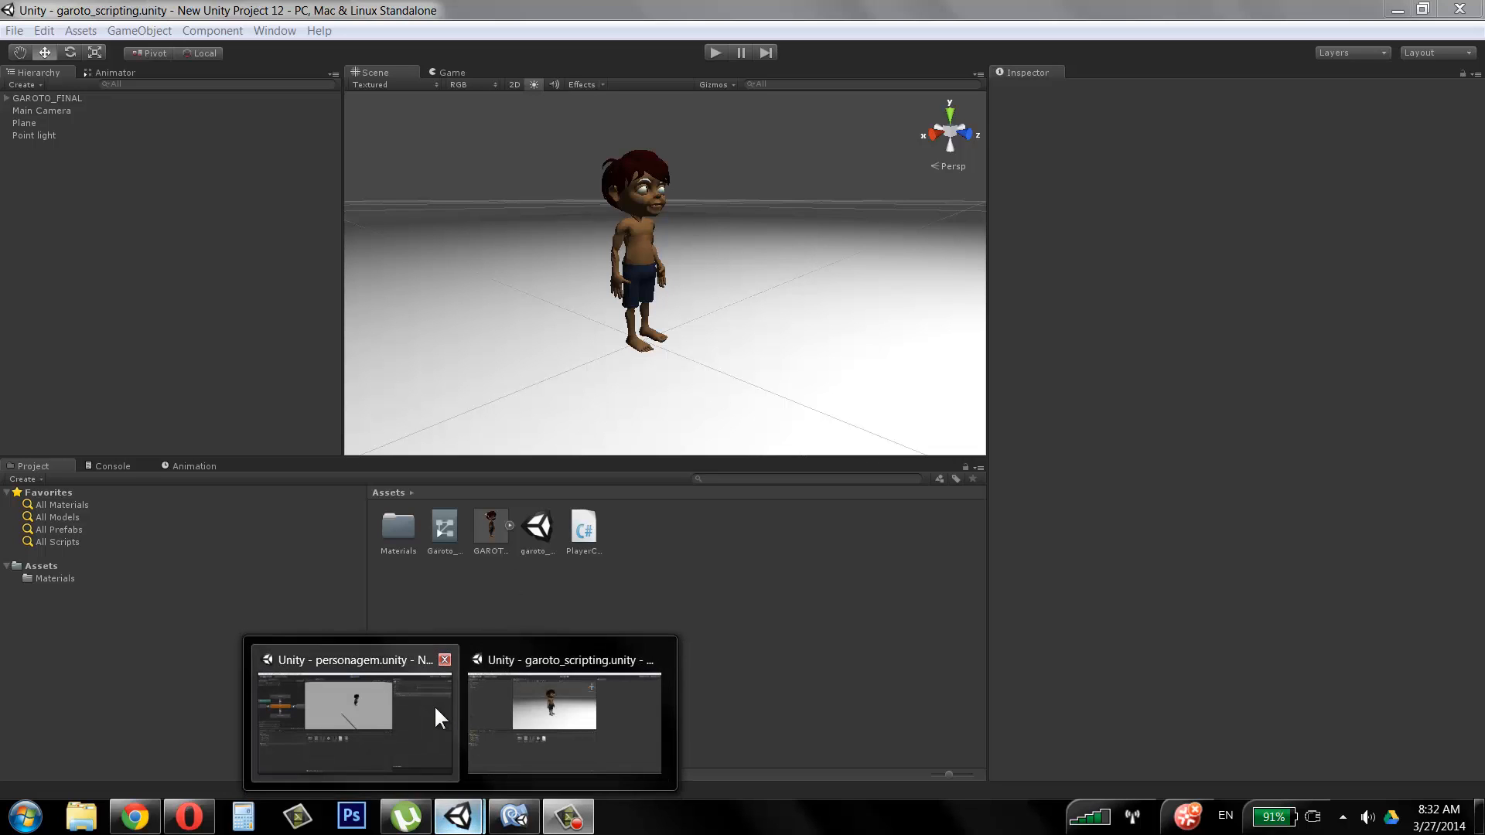
left_click(434, 704)
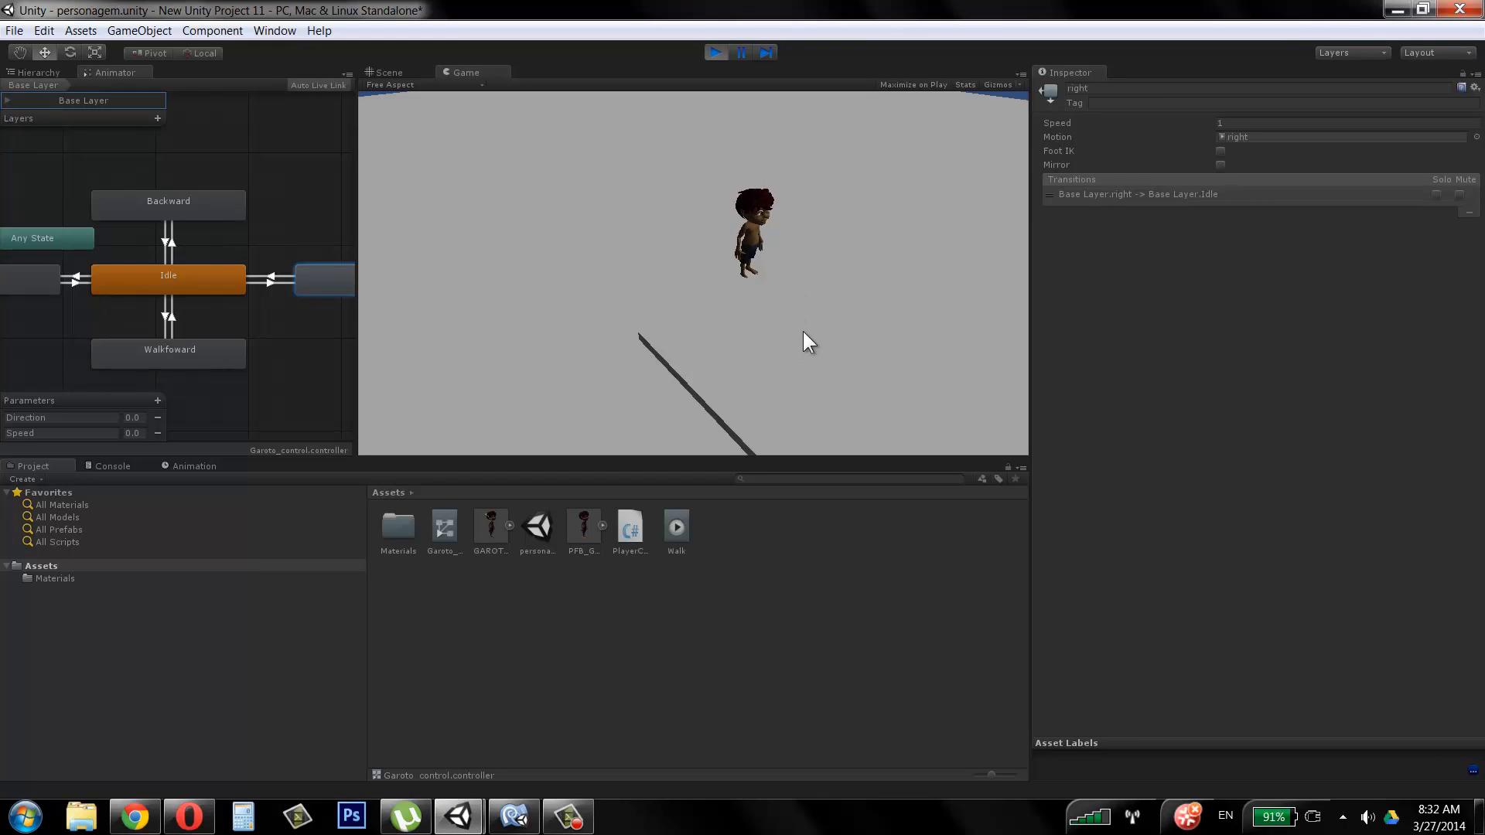
left_click(715, 52)
Step: Select the Cube platform in the scene and examine it and the character from several angles
left_click(767, 222)
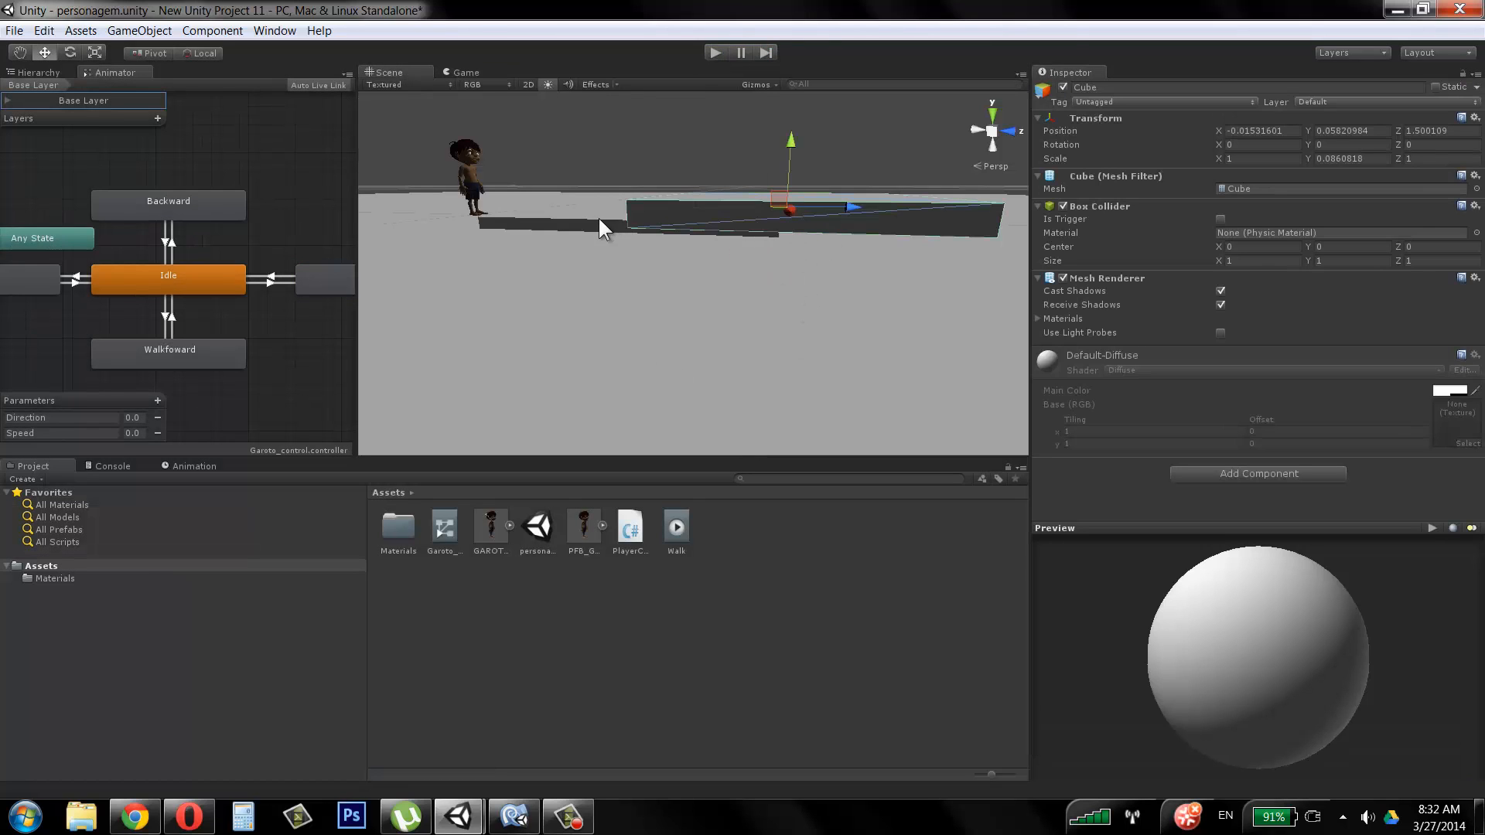
left_click(662, 233)
left_click_drag(662, 240, 800, 246, "alt")
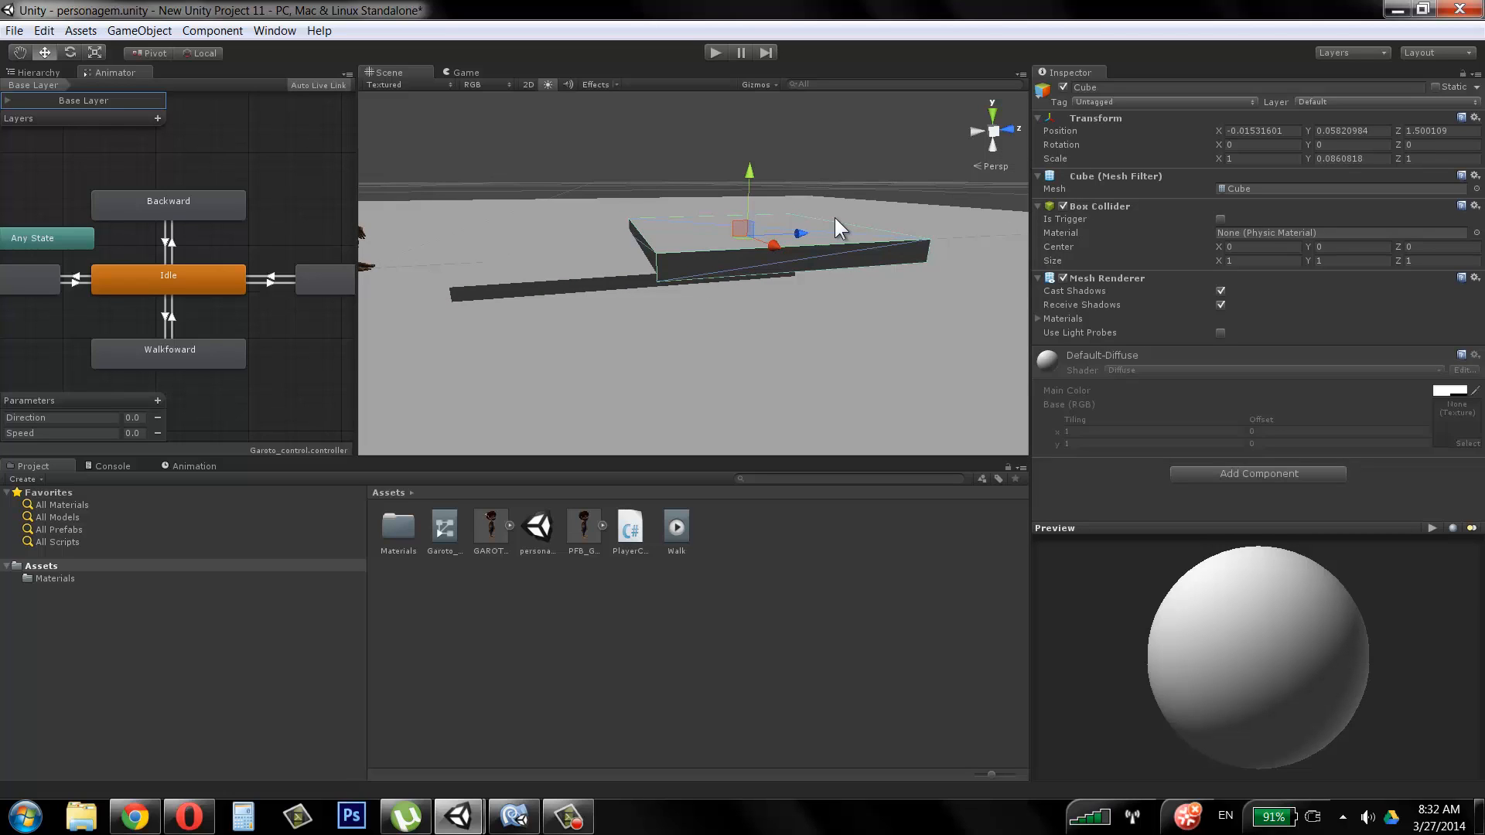
left_click_drag(833, 216, 798, 183, "alt")
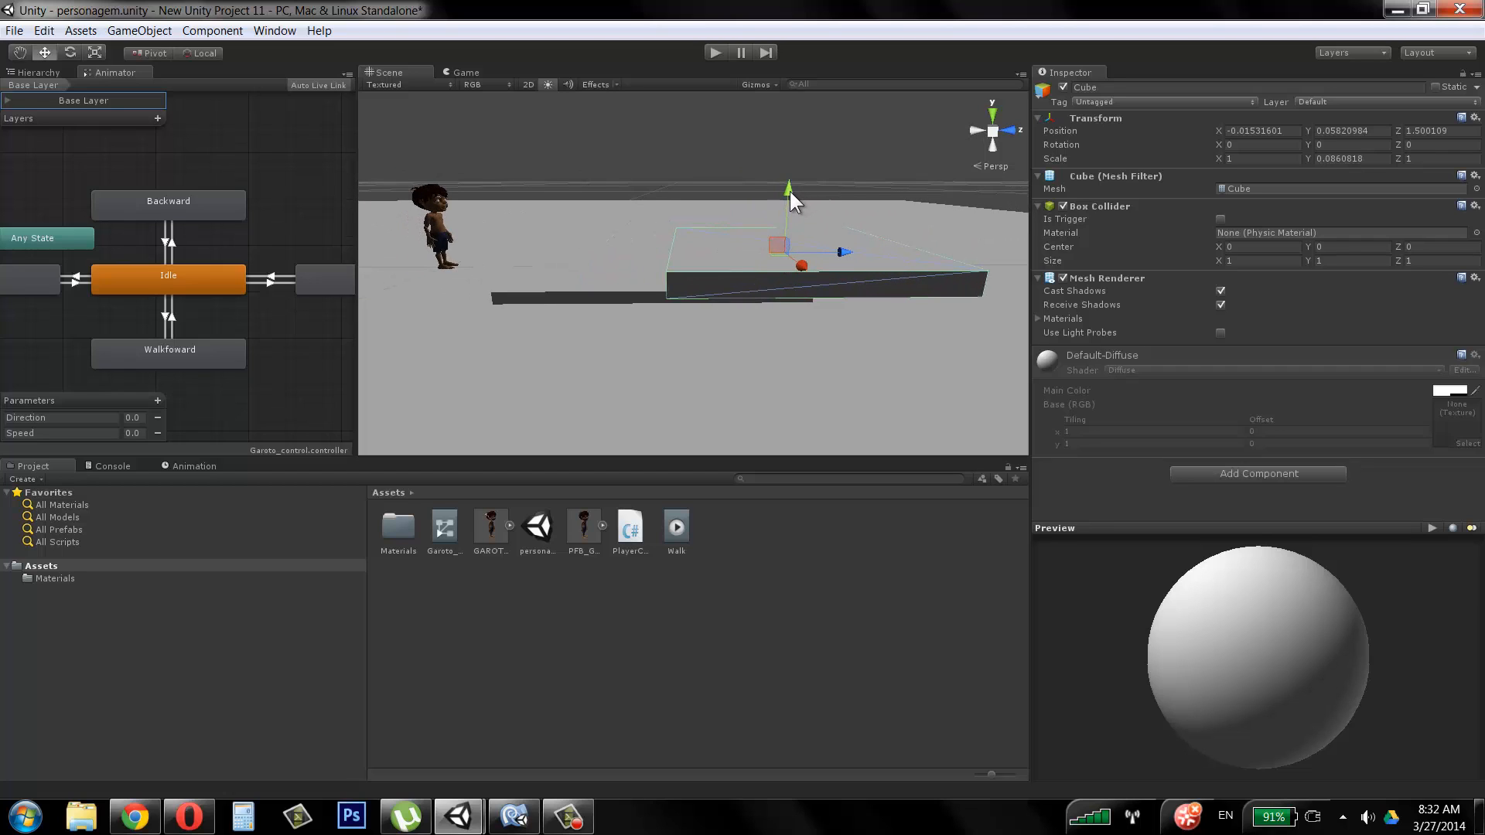
left_click_drag(671, 247, 759, 277, "alt")
left_click(851, 273)
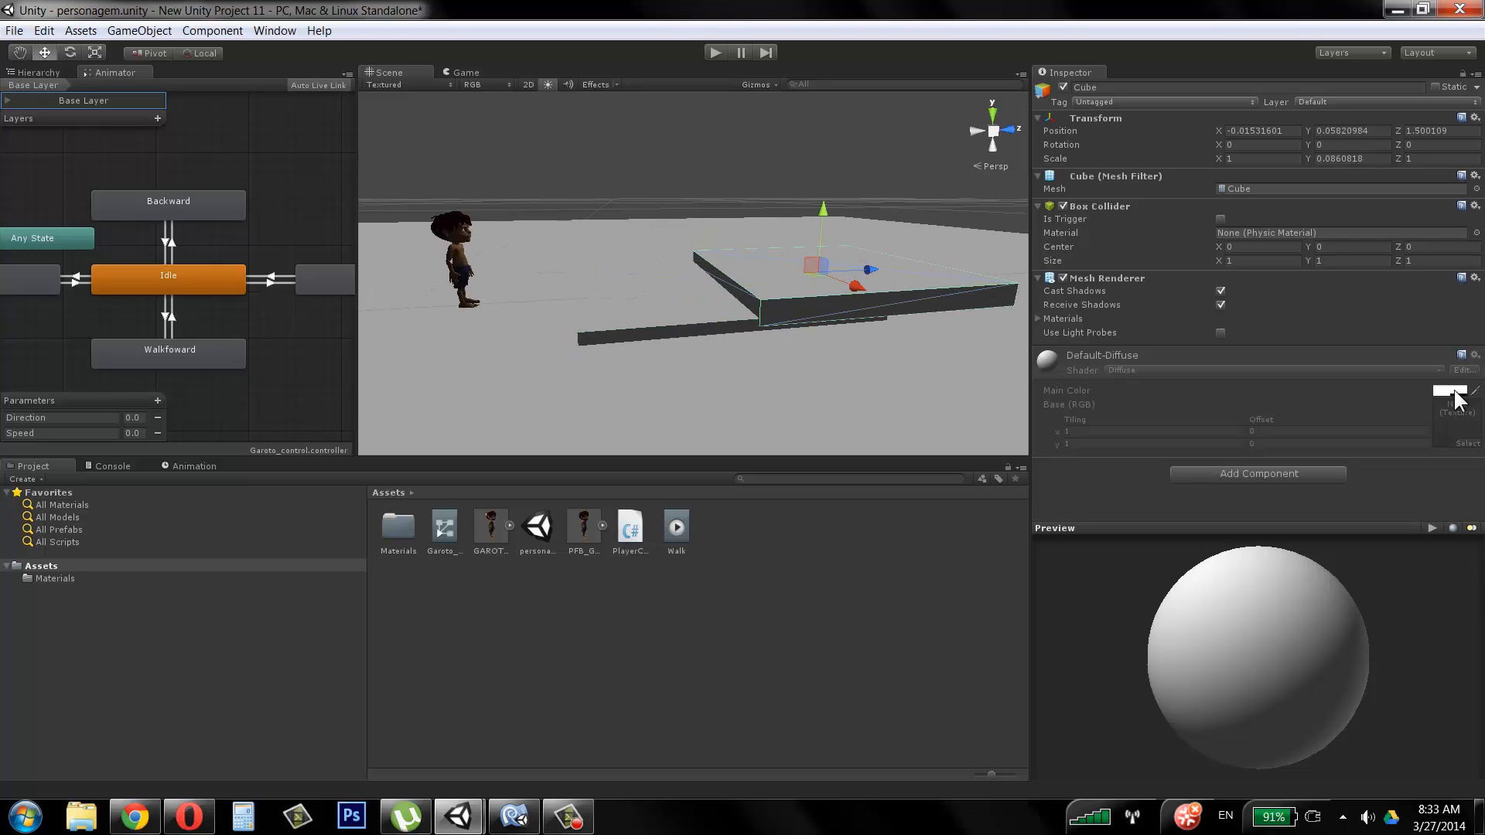
left_click_drag(773, 244, 660, 272, "alt")
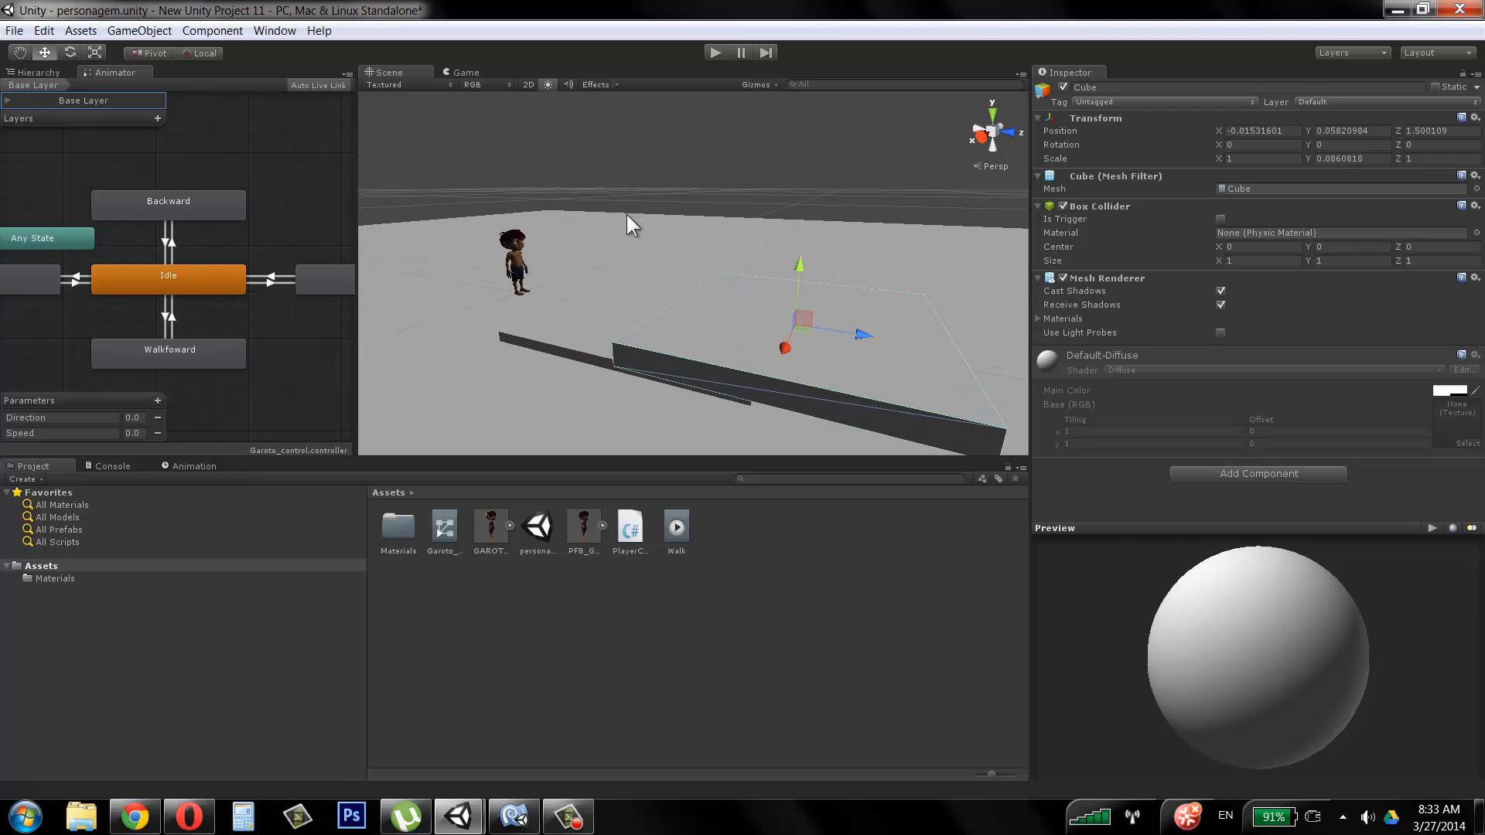
Step: Examine the Idle, Backward, Walkfoward, left and right states in the Garoto_control animator graph
left_click_drag(193, 297, 269, 306, "alt")
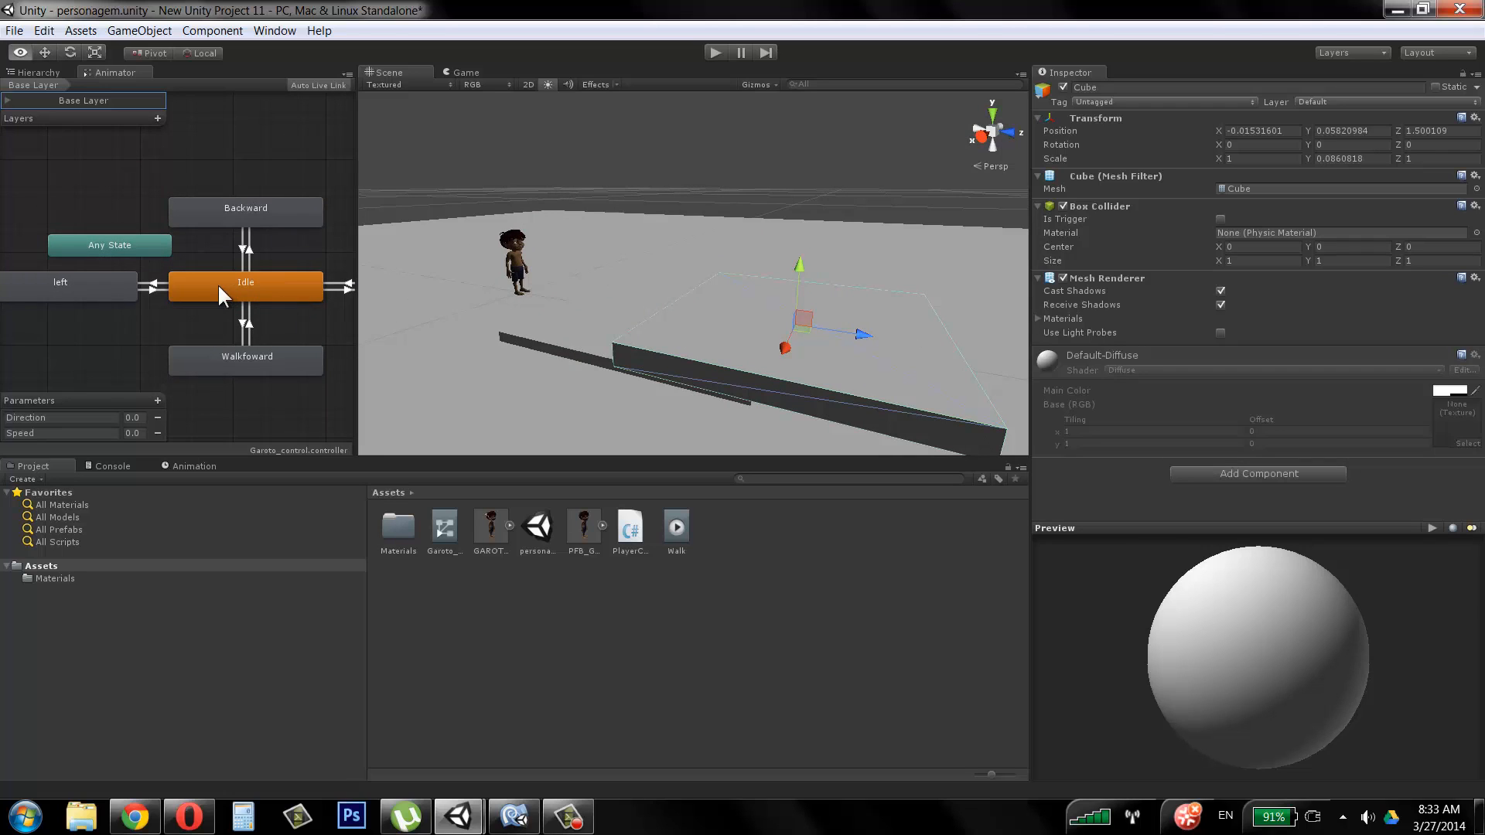
middle_click_drag(280, 228, 210, 210)
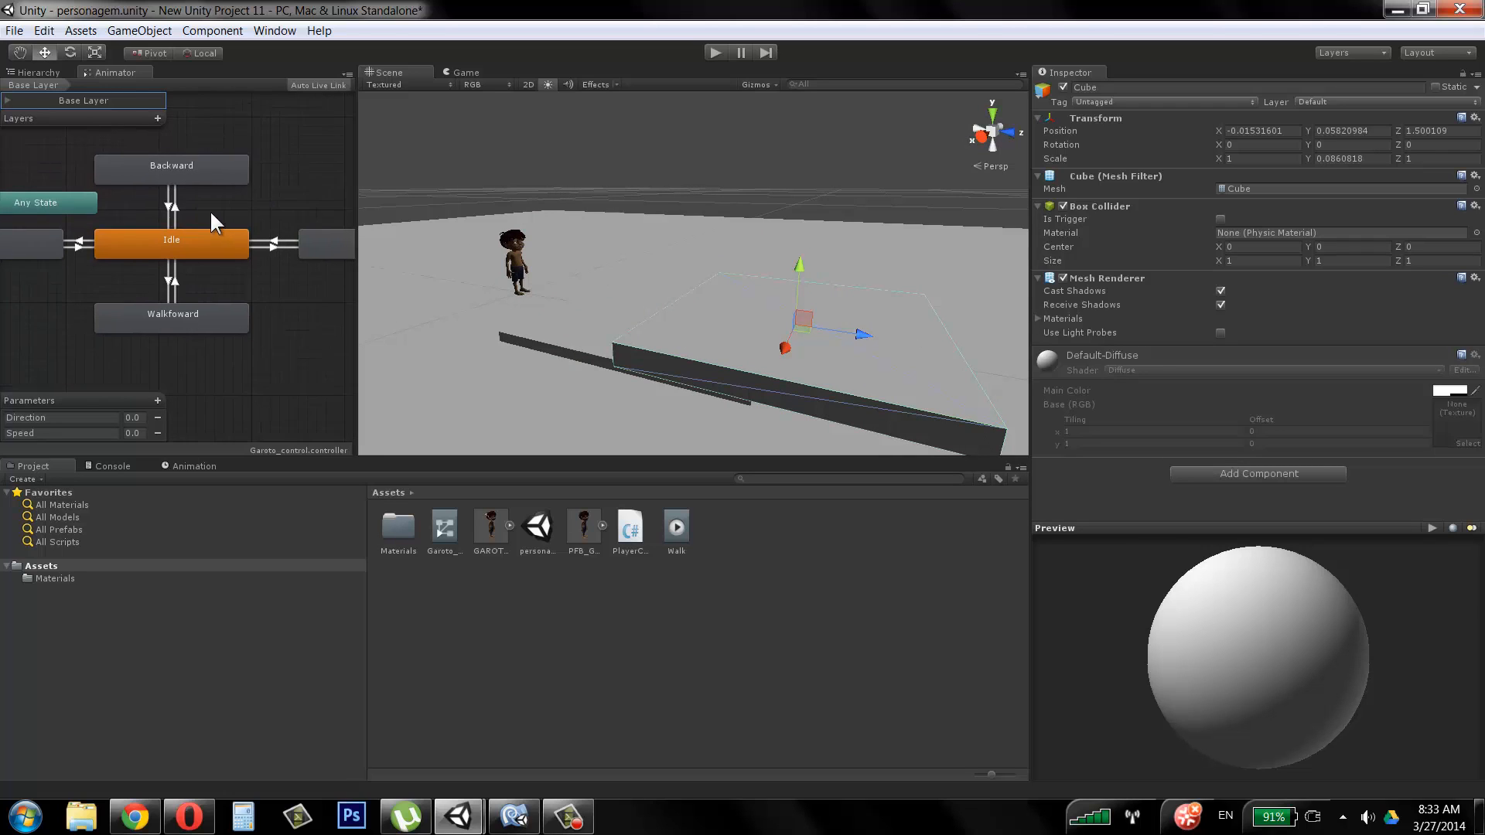
scroll(254, 258, "down", 2)
scroll(253, 259, "up", 3)
scroll(250, 255, "down", 1)
left_click(193, 242)
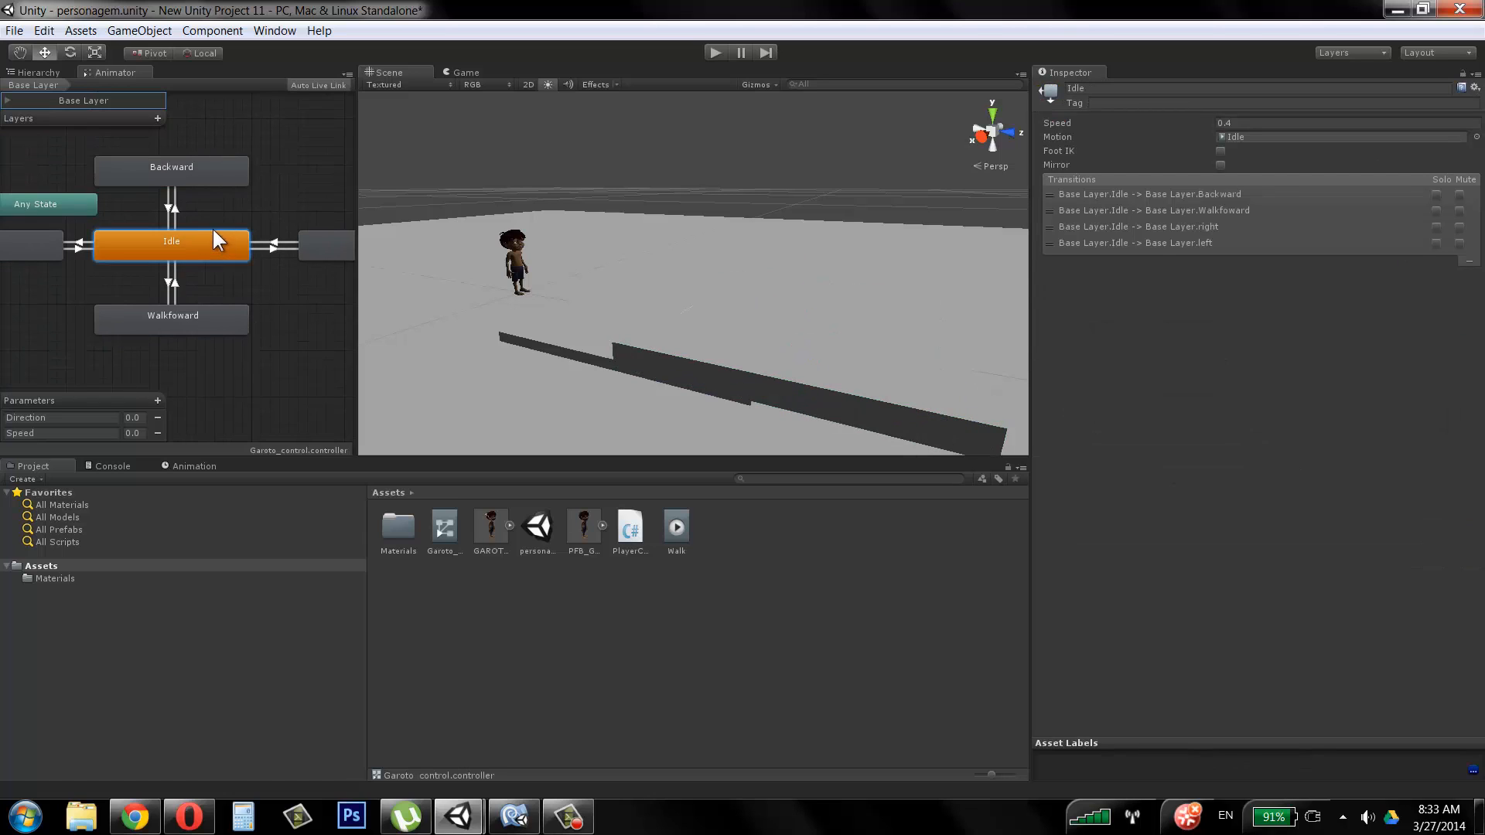
left_click(192, 175)
left_click(220, 315)
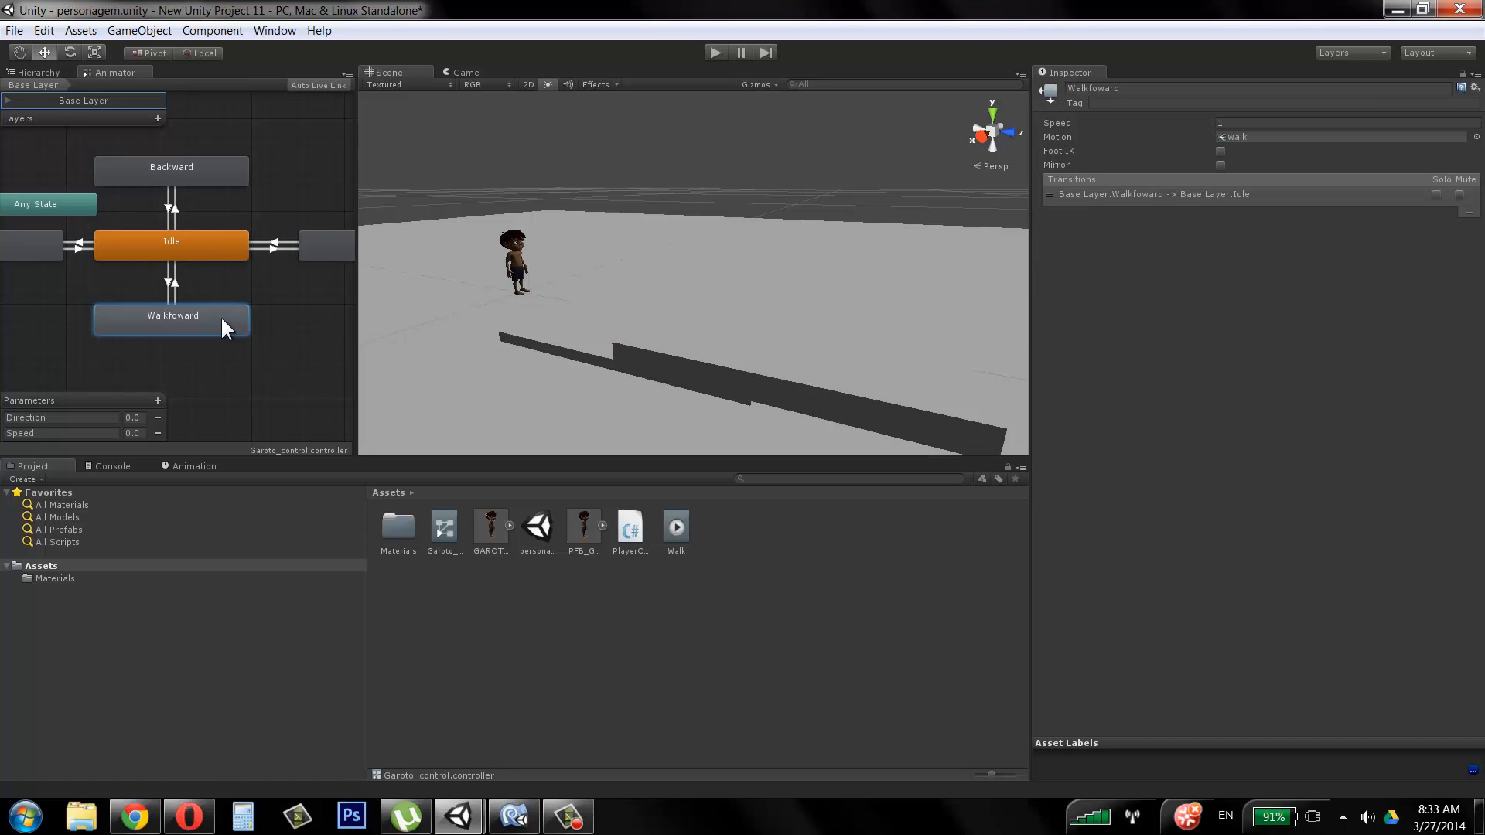
left_click_drag(286, 270, 436, 338, "alt")
left_click(258, 280)
left_click(93, 292)
left_click_drag(232, 268, 124, 228, "alt")
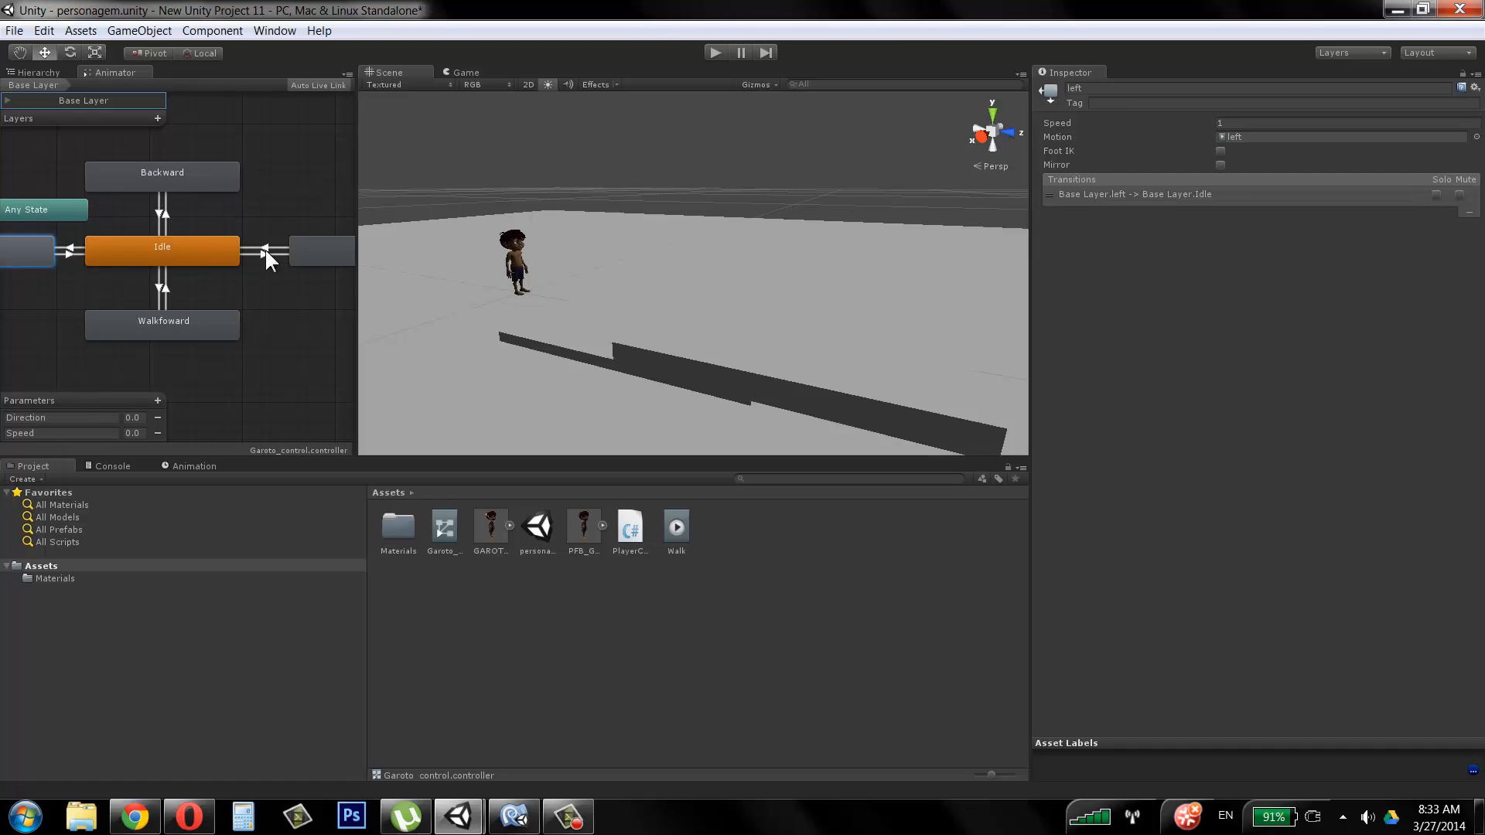
left_click(313, 245)
left_click(193, 255)
left_click(150, 318)
left_click(174, 180)
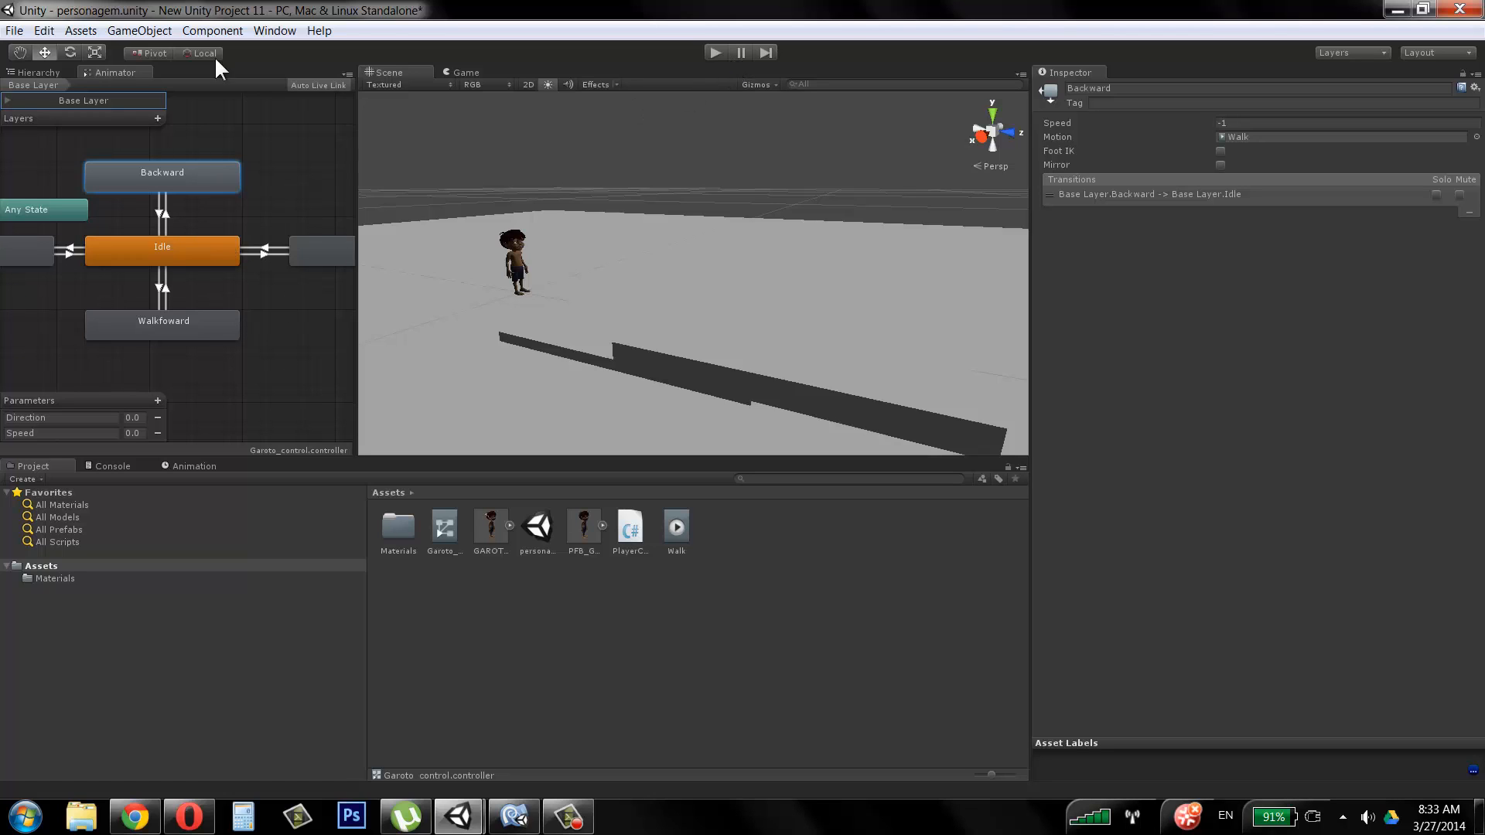
Step: Check the Idle state's transitions and open the walk blend tree inside the Walkfoward state
left_click(15, 31)
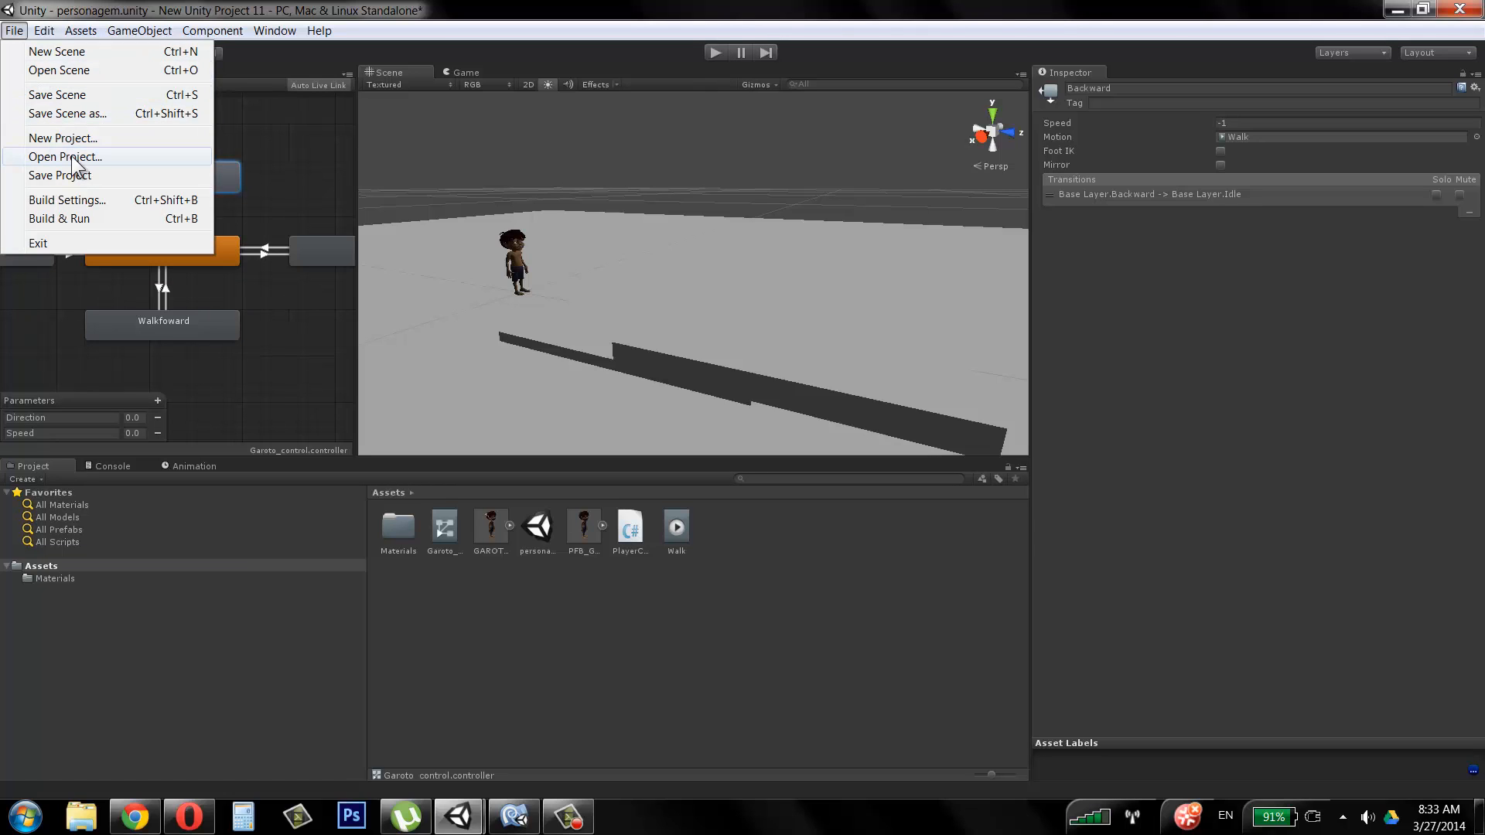
left_click(726, 10)
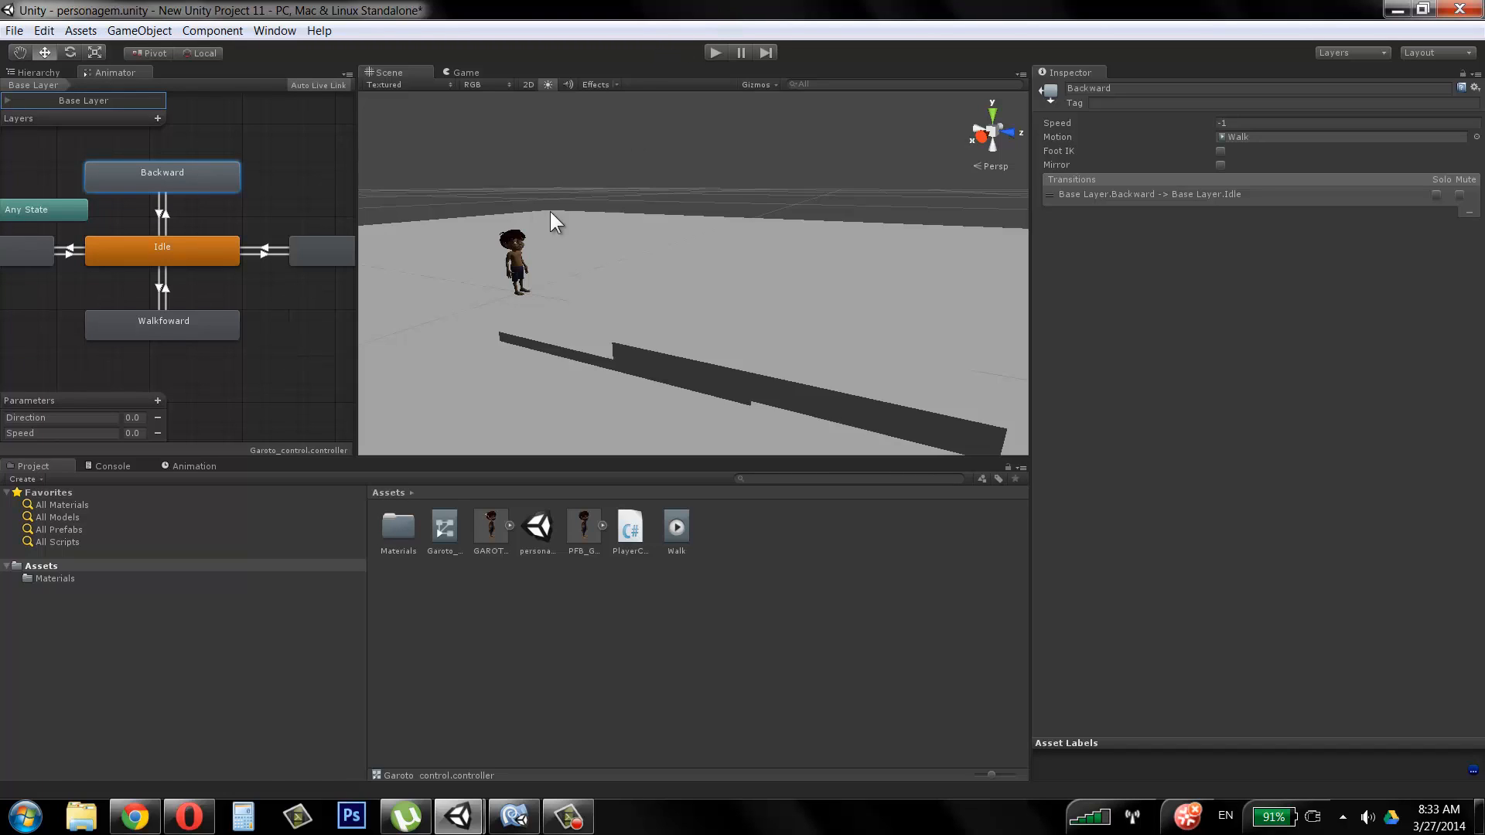
left_click(144, 241)
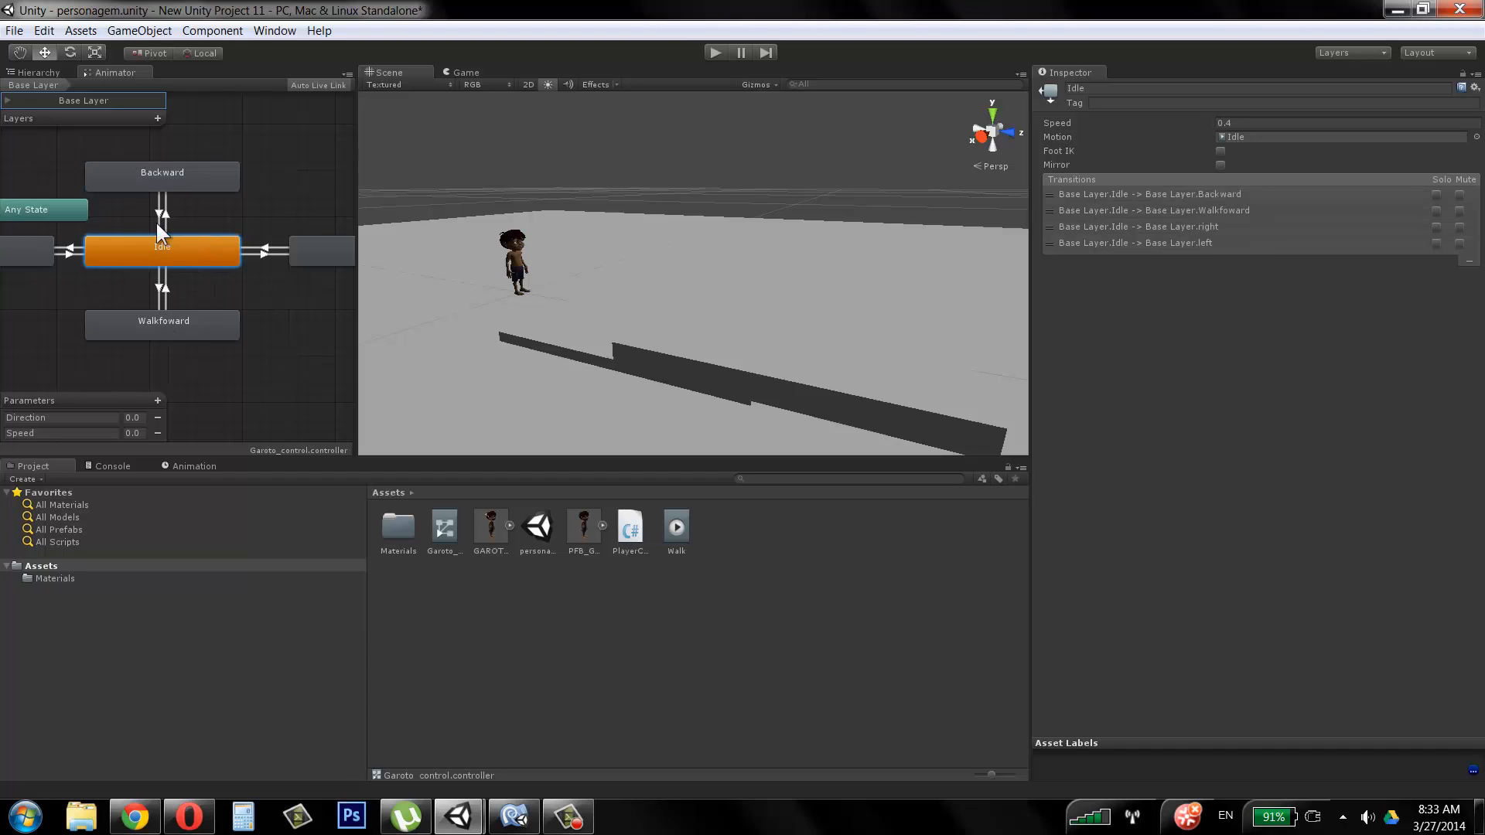
left_click(189, 329)
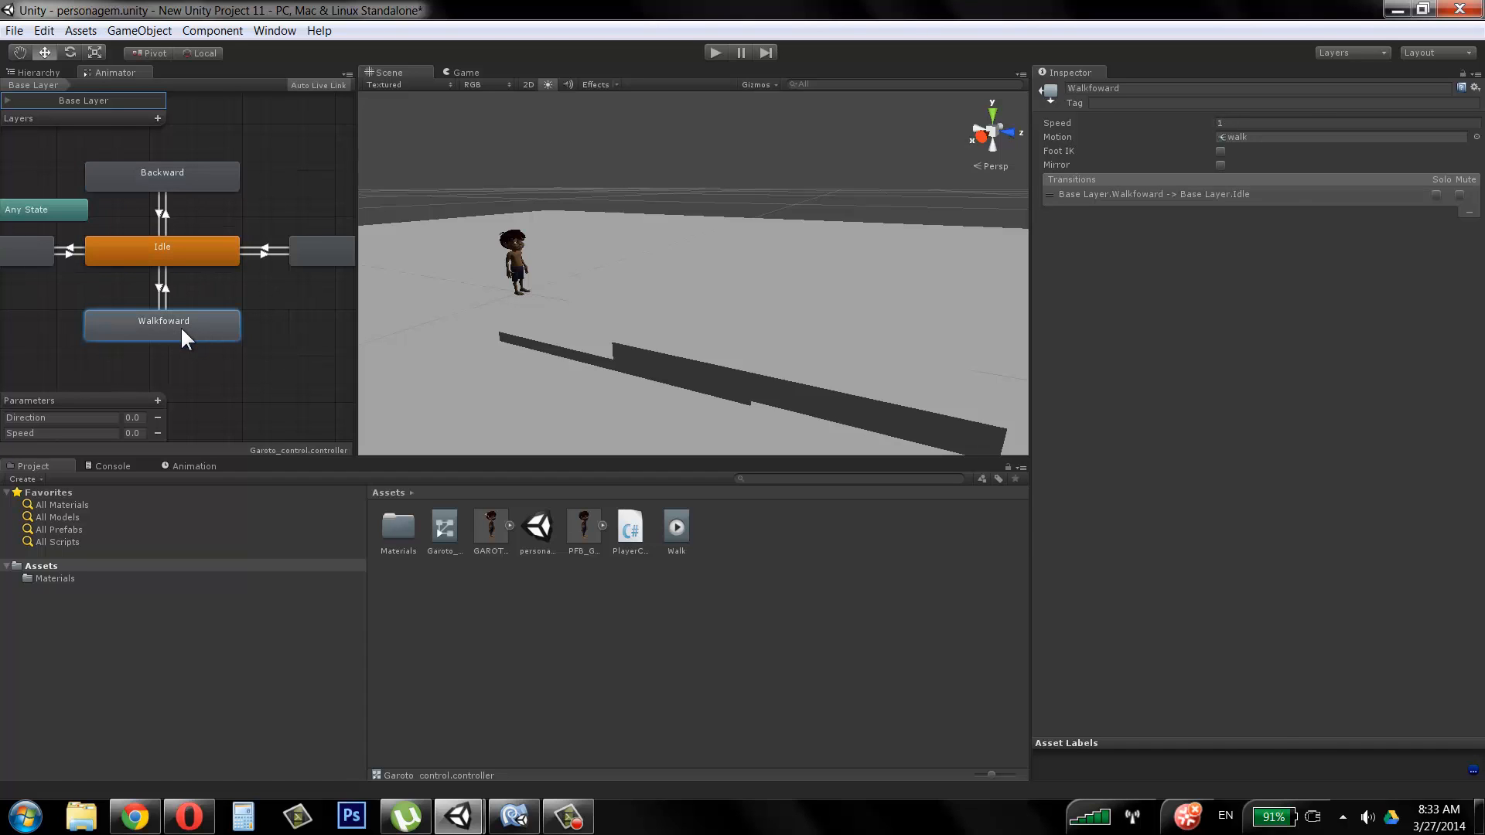
double_click(183, 331)
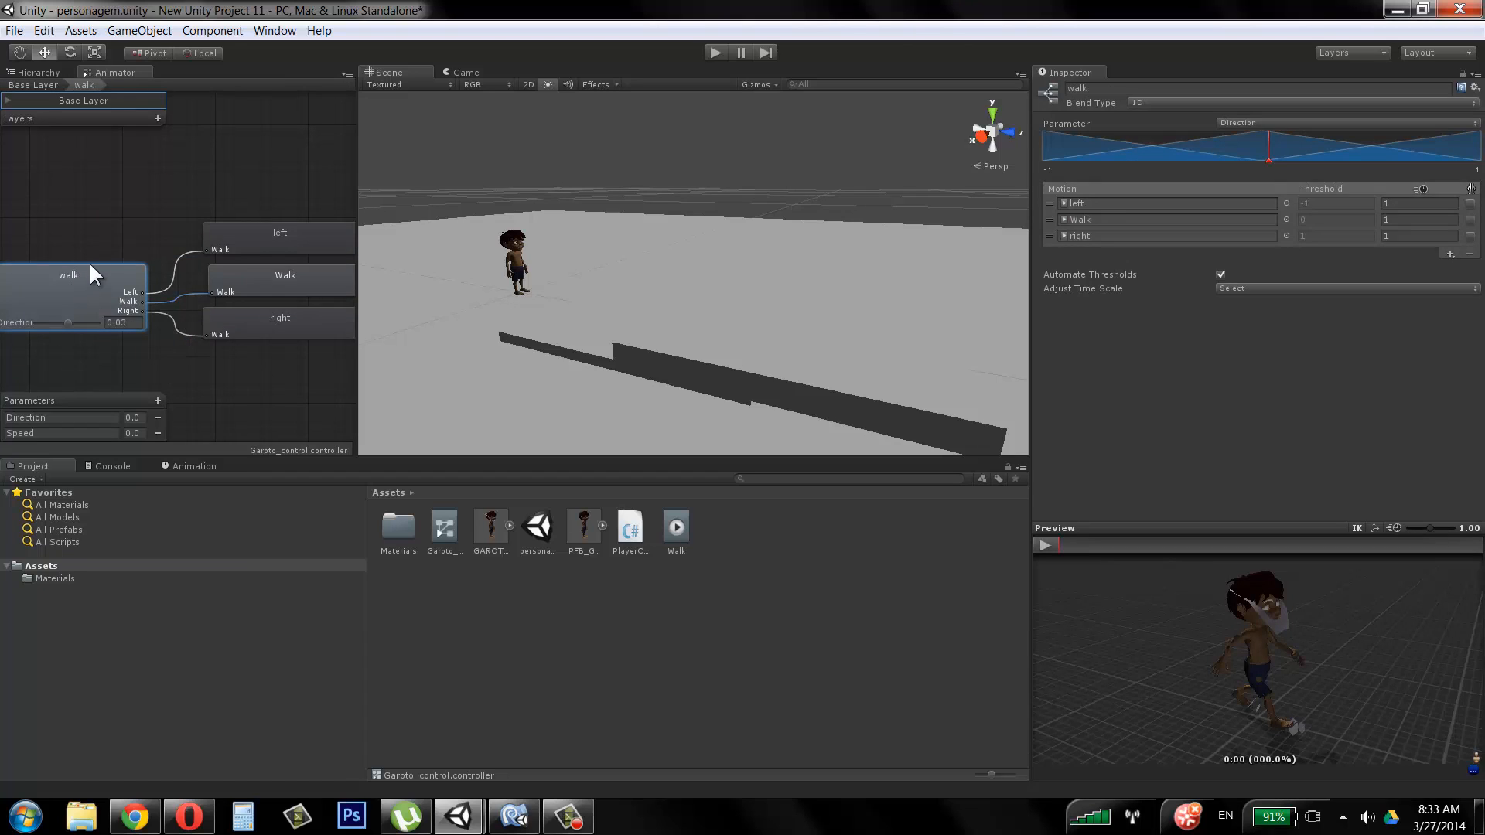
Step: Enlarge the animation preview and compare the blend tree's left, Walk and right clips
left_click(271, 279)
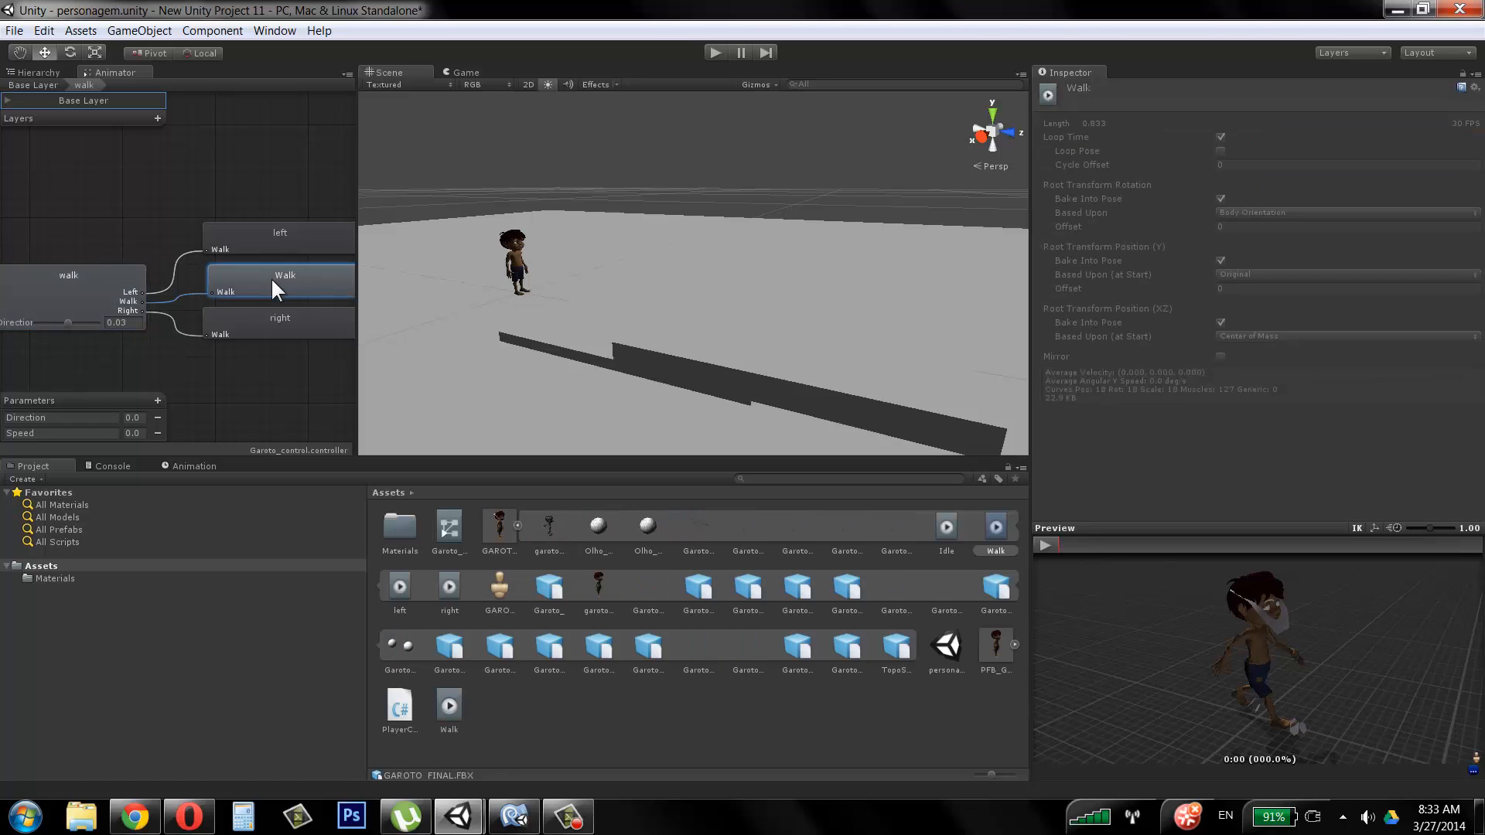
left_click(272, 232)
left_click(271, 333)
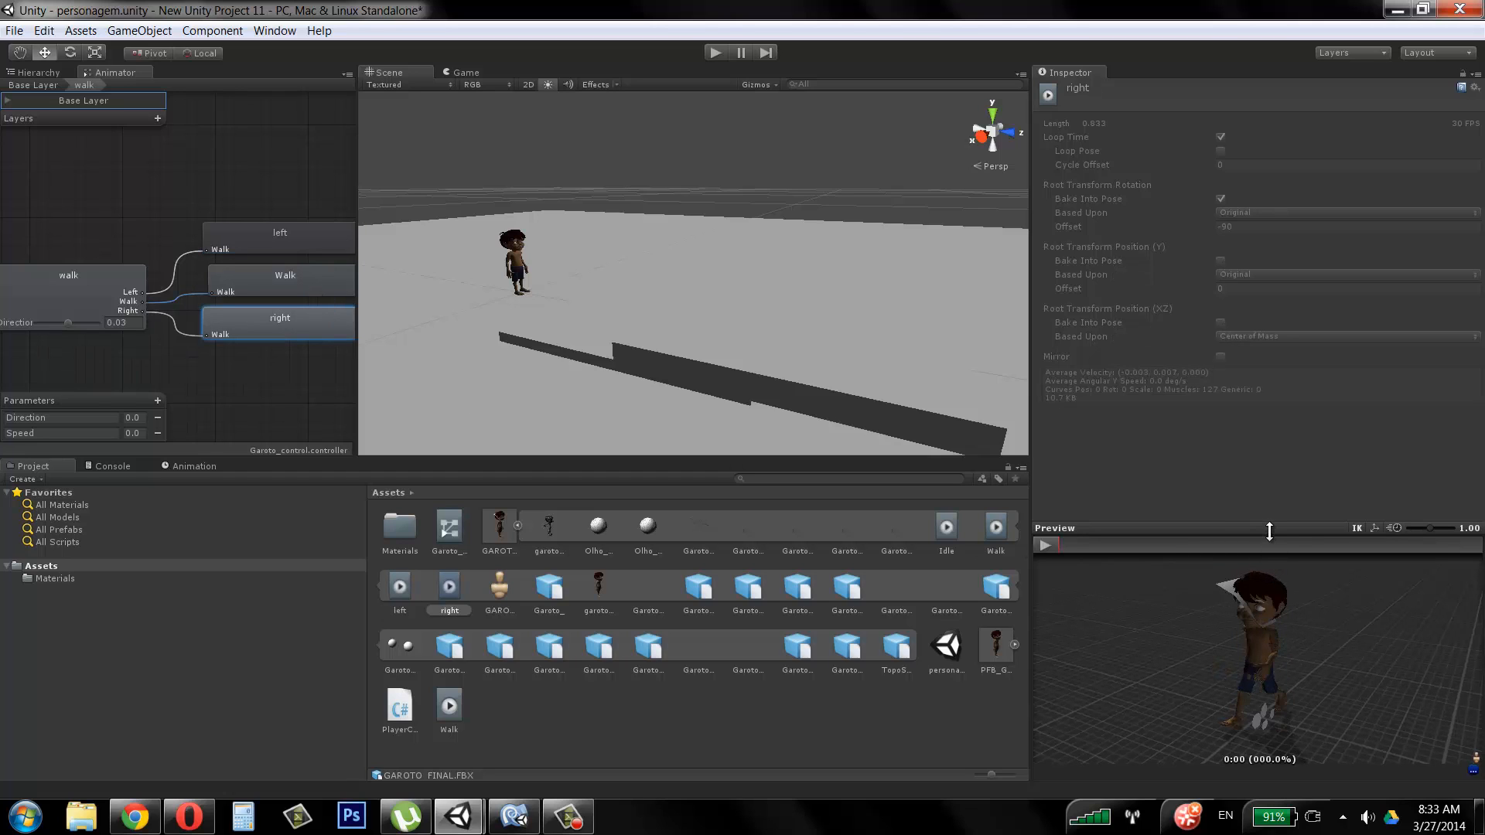
left_click_drag(1268, 531, 1268, 323)
left_click(308, 280)
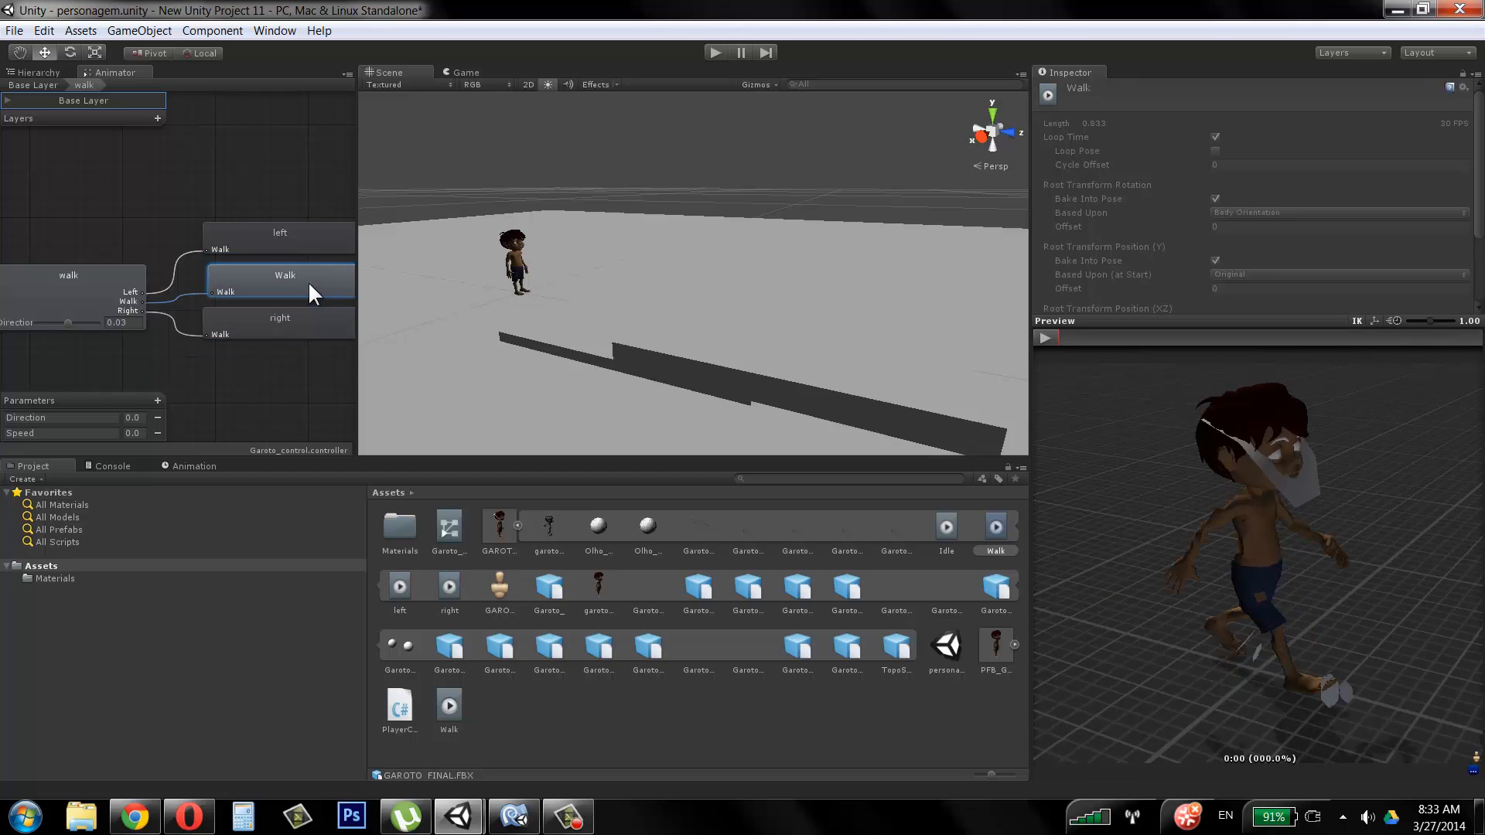
left_click(259, 235)
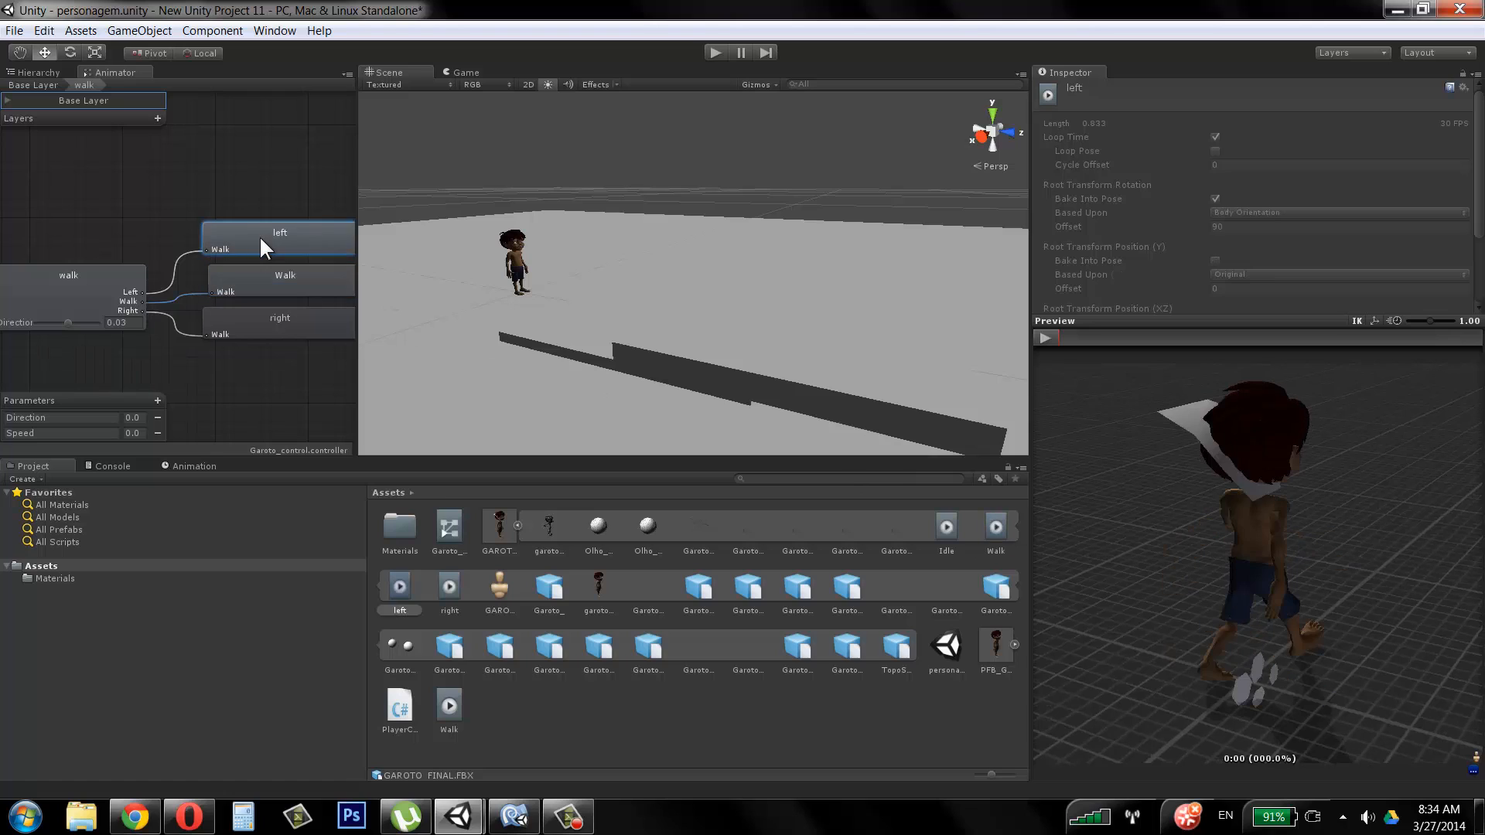
left_click(252, 335)
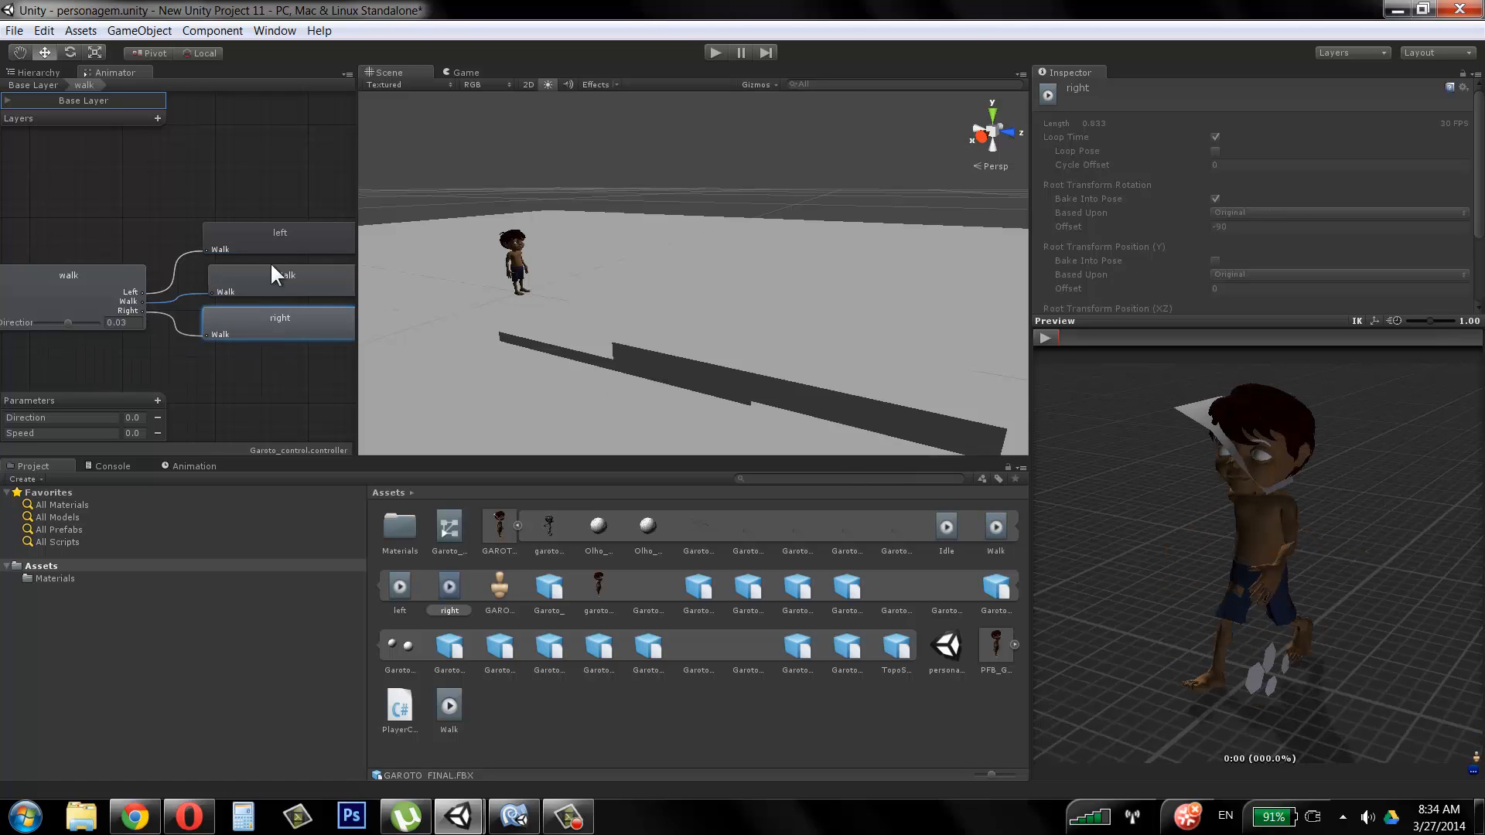
left_click(283, 284)
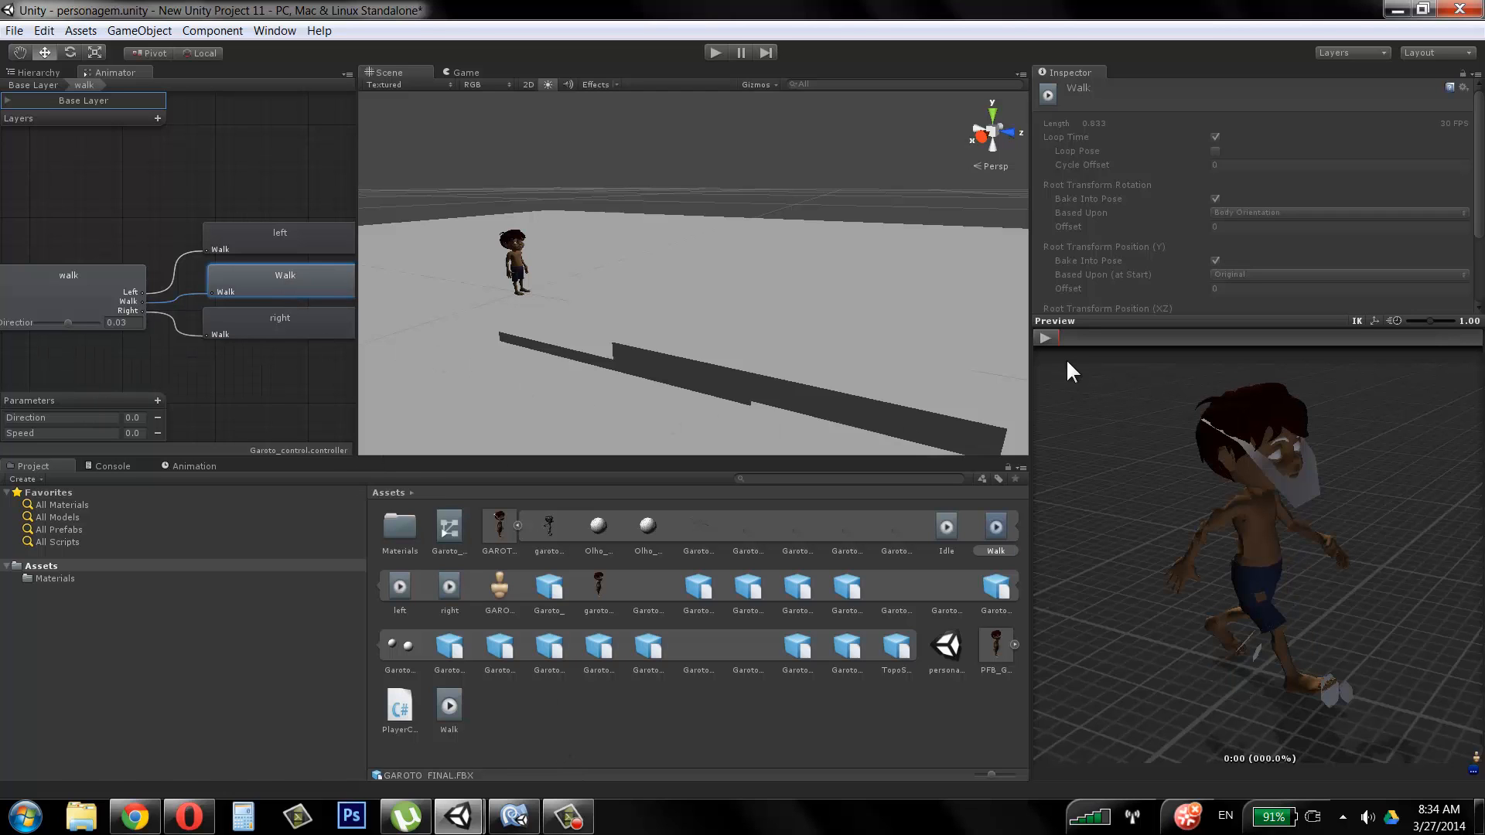
Step: Play the Walk clip's preview, set the walk blend tree's Direction to 0.1, and pause the preview
left_click(1050, 343)
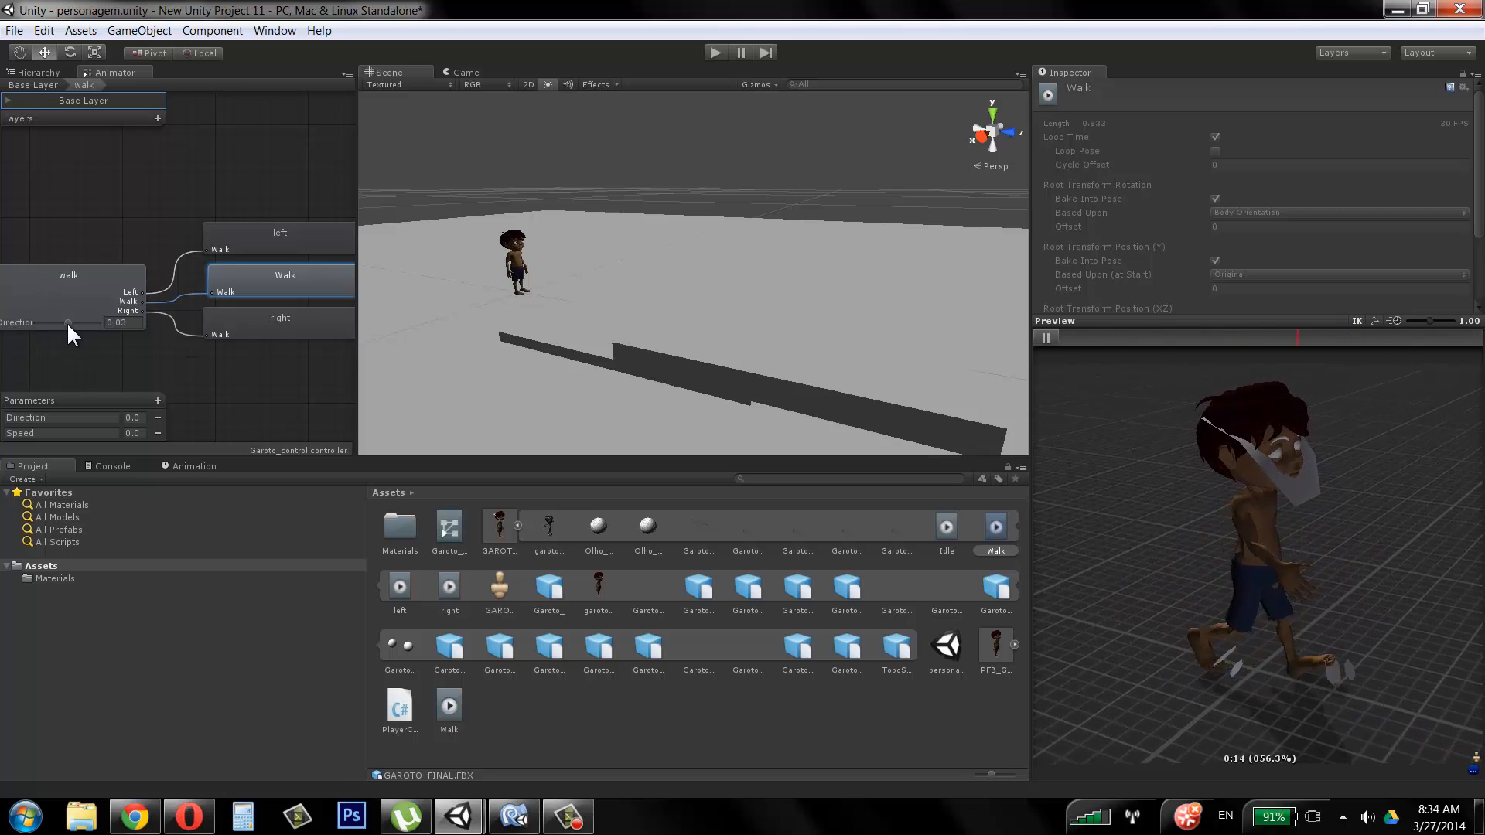
left_click_drag(91, 318, 70, 320)
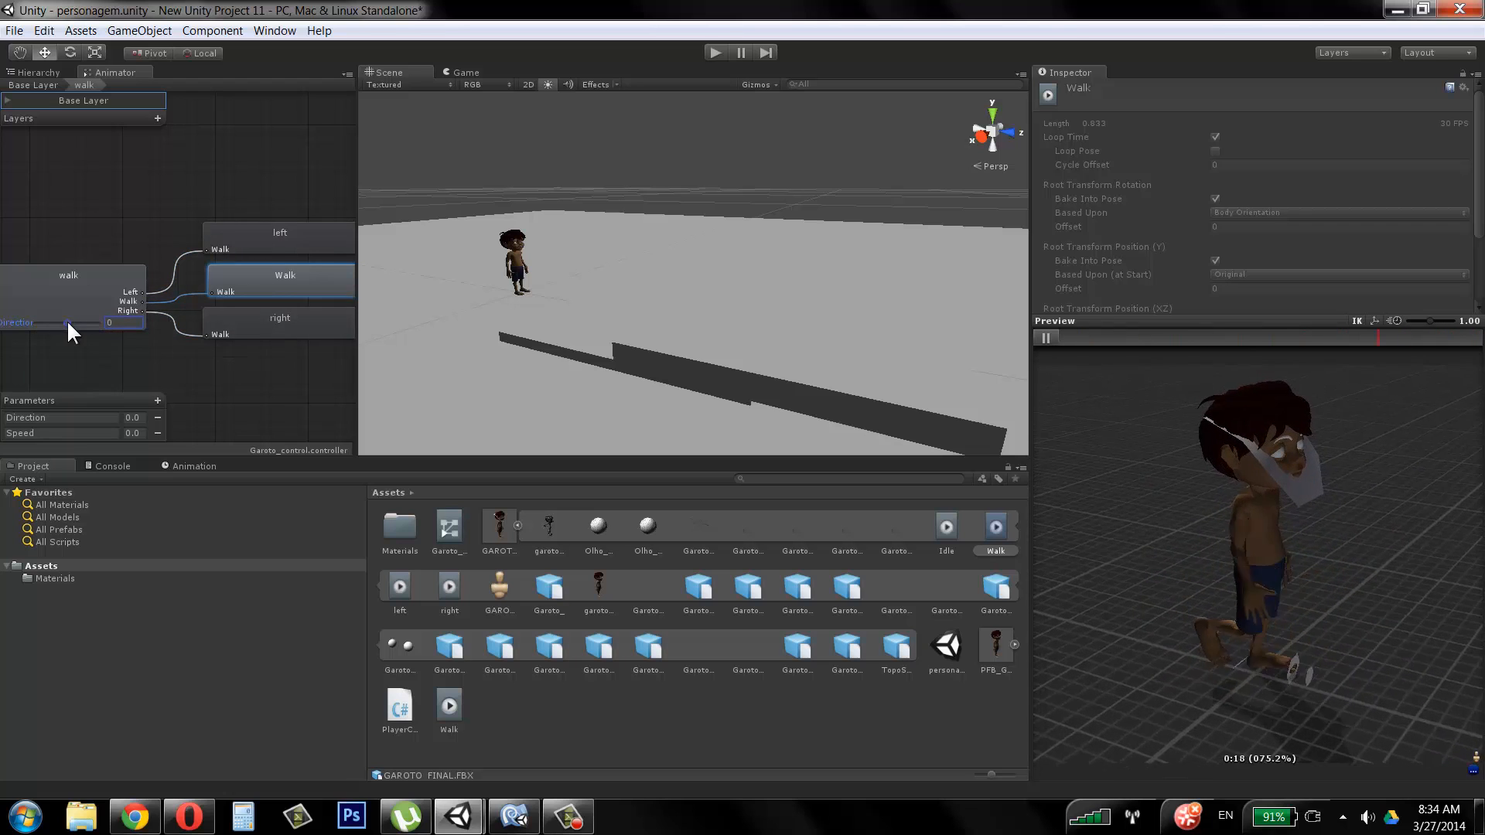
mouse_move(66, 320)
left_mouse_down()
mouse_move(141, 321)
mouse_move(51, 323)
mouse_move(69, 321)
left_mouse_up()
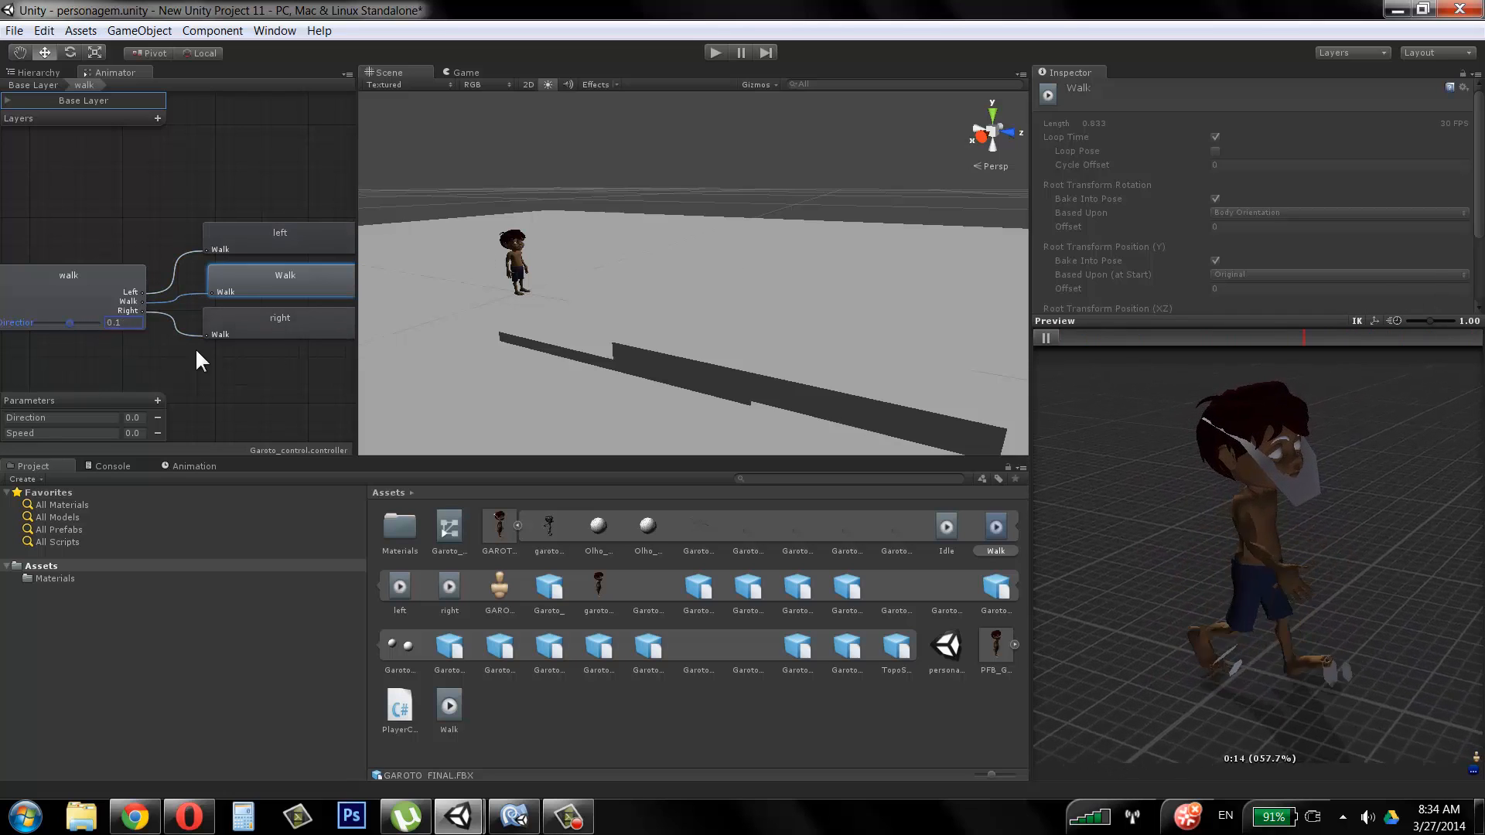
left_click(1045, 338)
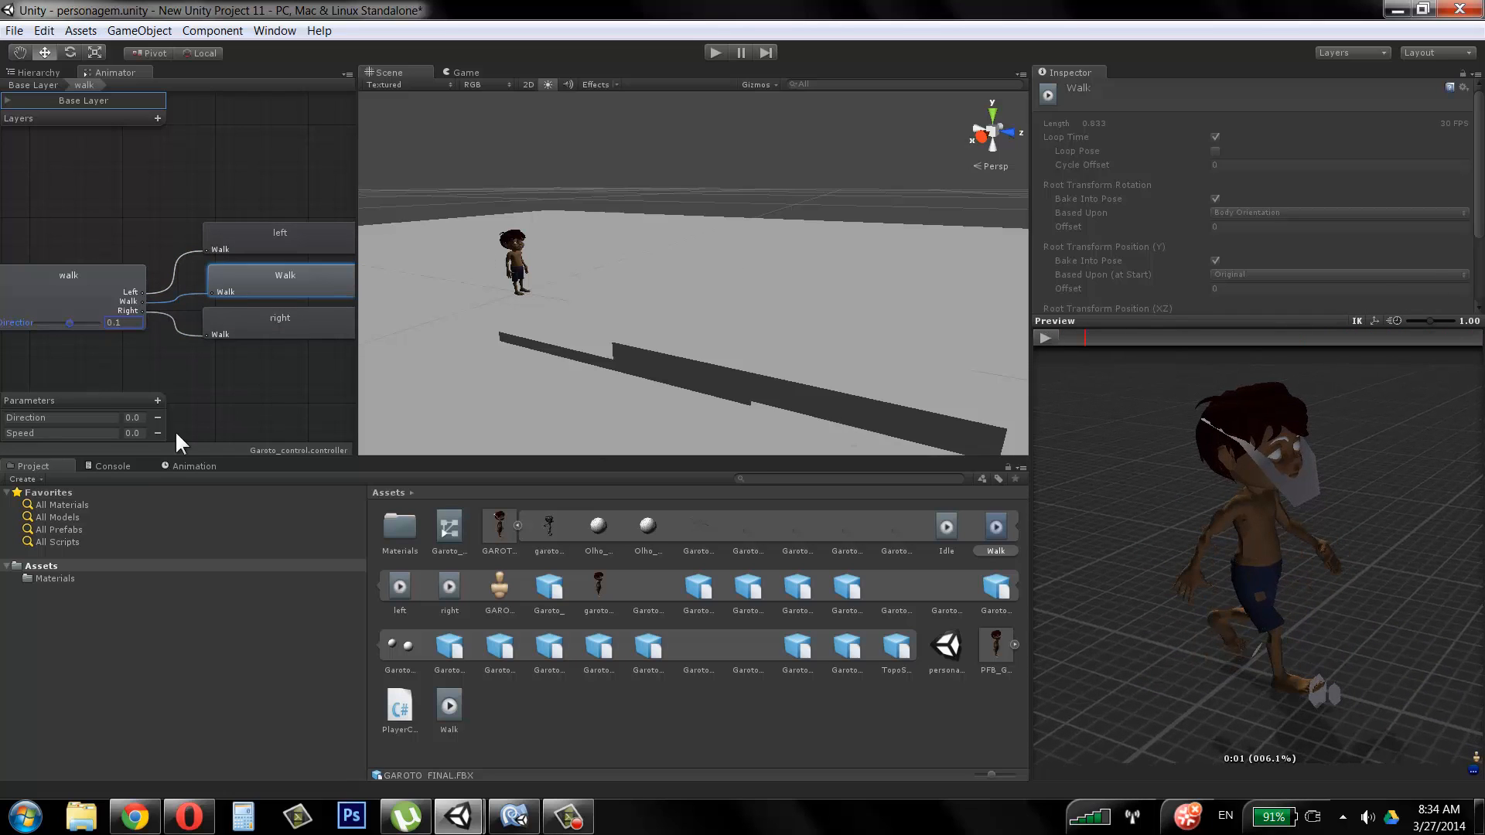
Step: Select the walk blend tree, set its Direction to -0.13, and briefly run and stop the scene
left_click(89, 288)
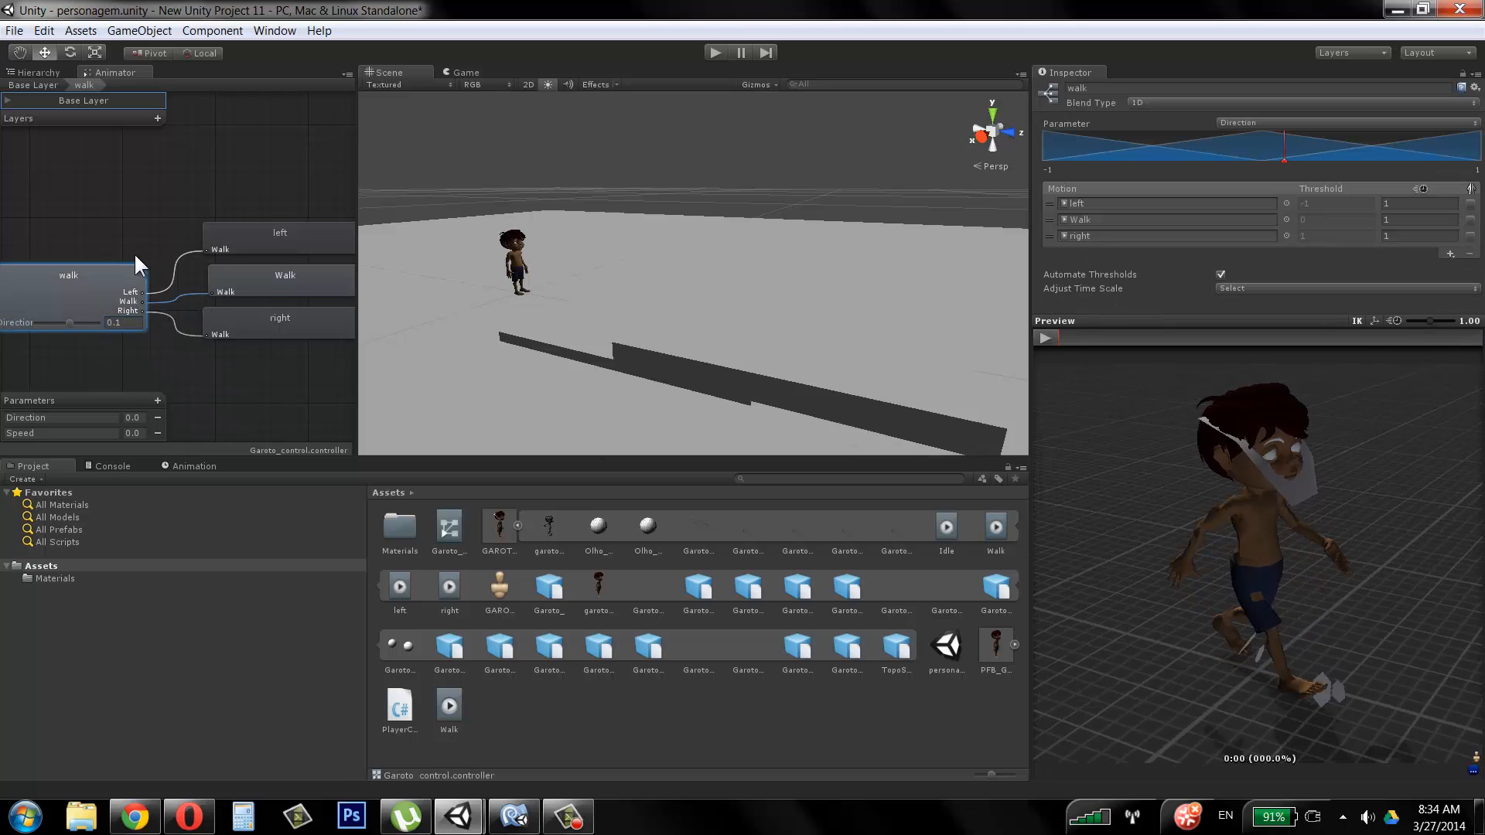
mouse_move(71, 323)
left_mouse_down()
mouse_move(48, 328)
mouse_move(95, 326)
mouse_move(52, 325)
mouse_move(67, 320)
left_mouse_up()
left_click_drag(81, 322, 43, 328)
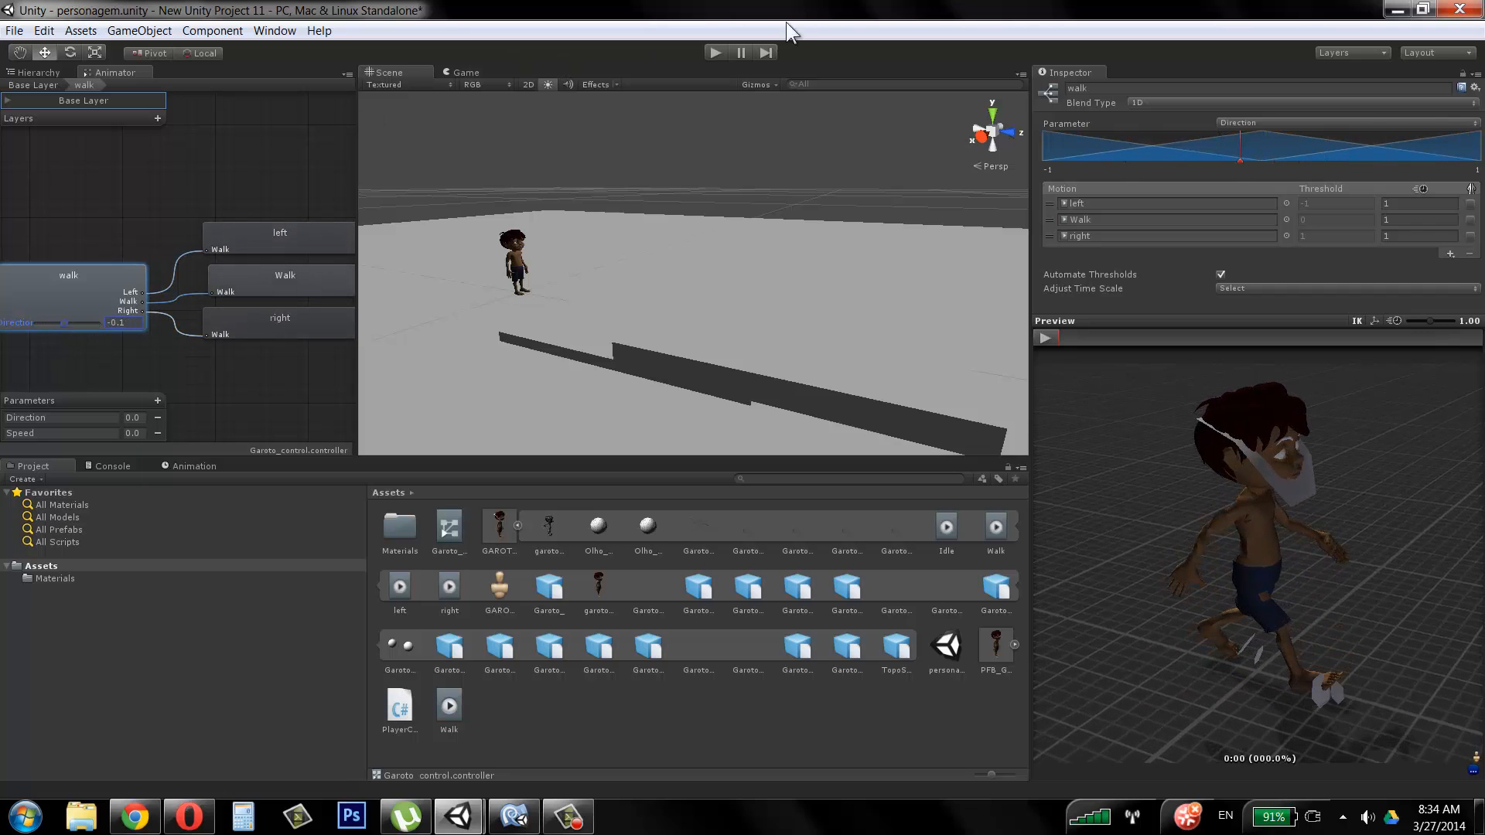
key("ctrl+p")
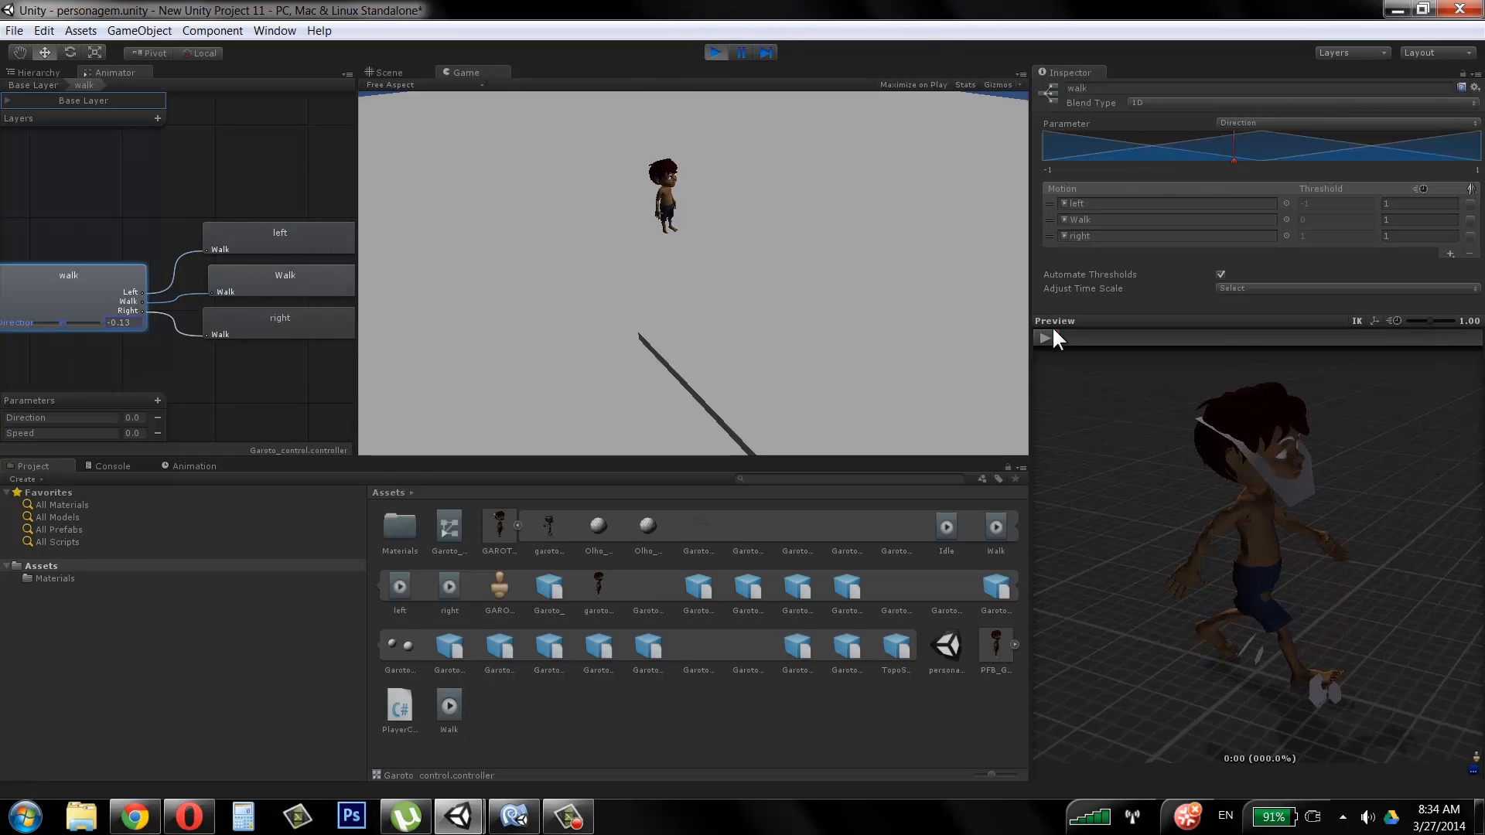
left_click(716, 52)
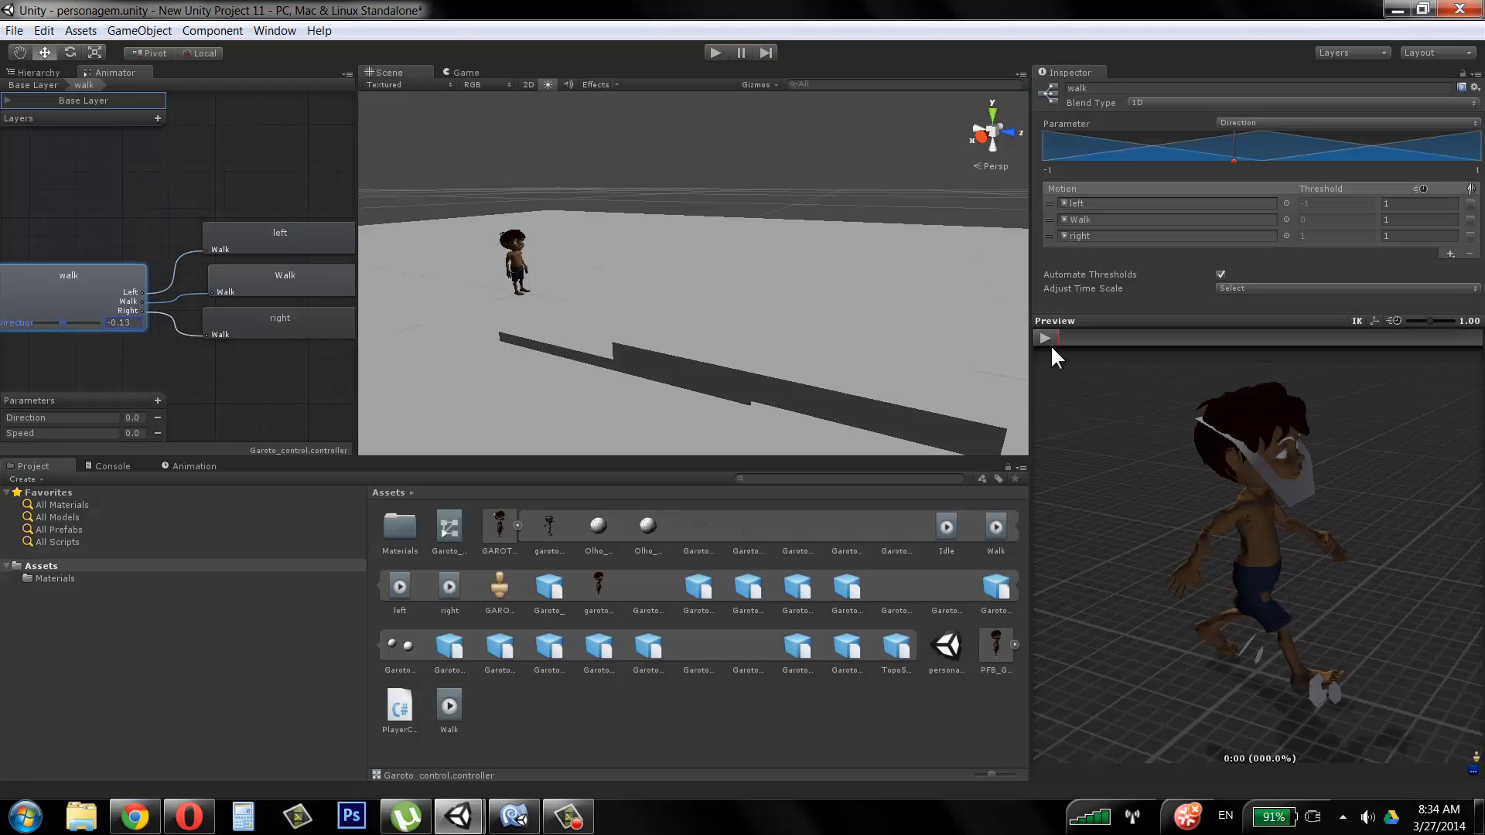
Step: Play the walk blend tree's preview with Direction at 0.12, check the right clip, and reselect the blend tree
left_click(1045, 338)
mouse_move(65, 325)
left_mouse_down()
mouse_move(94, 322)
mouse_move(39, 330)
mouse_move(70, 322)
left_mouse_up()
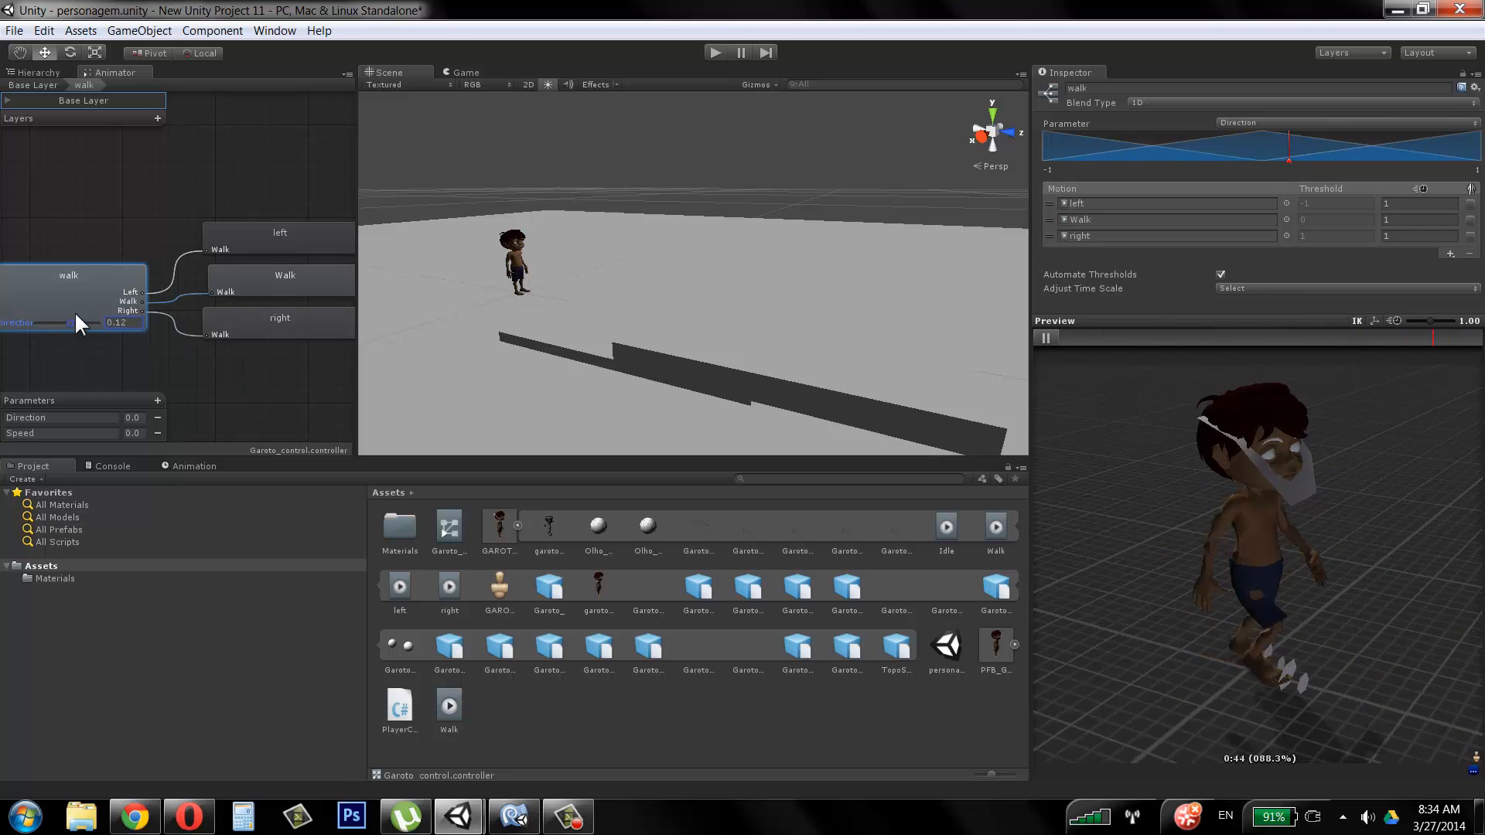
left_click(325, 323)
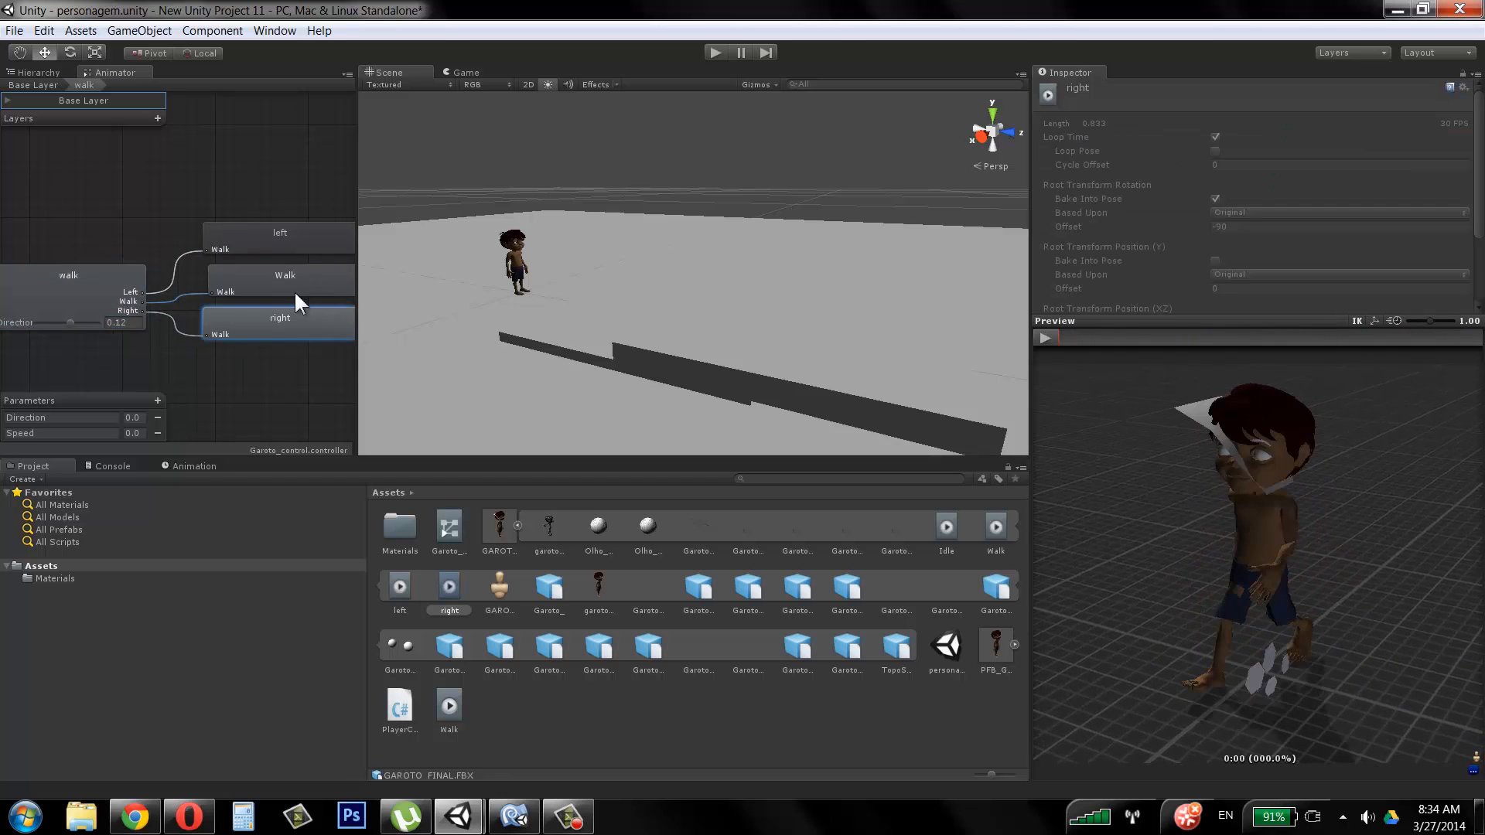
left_click(97, 298)
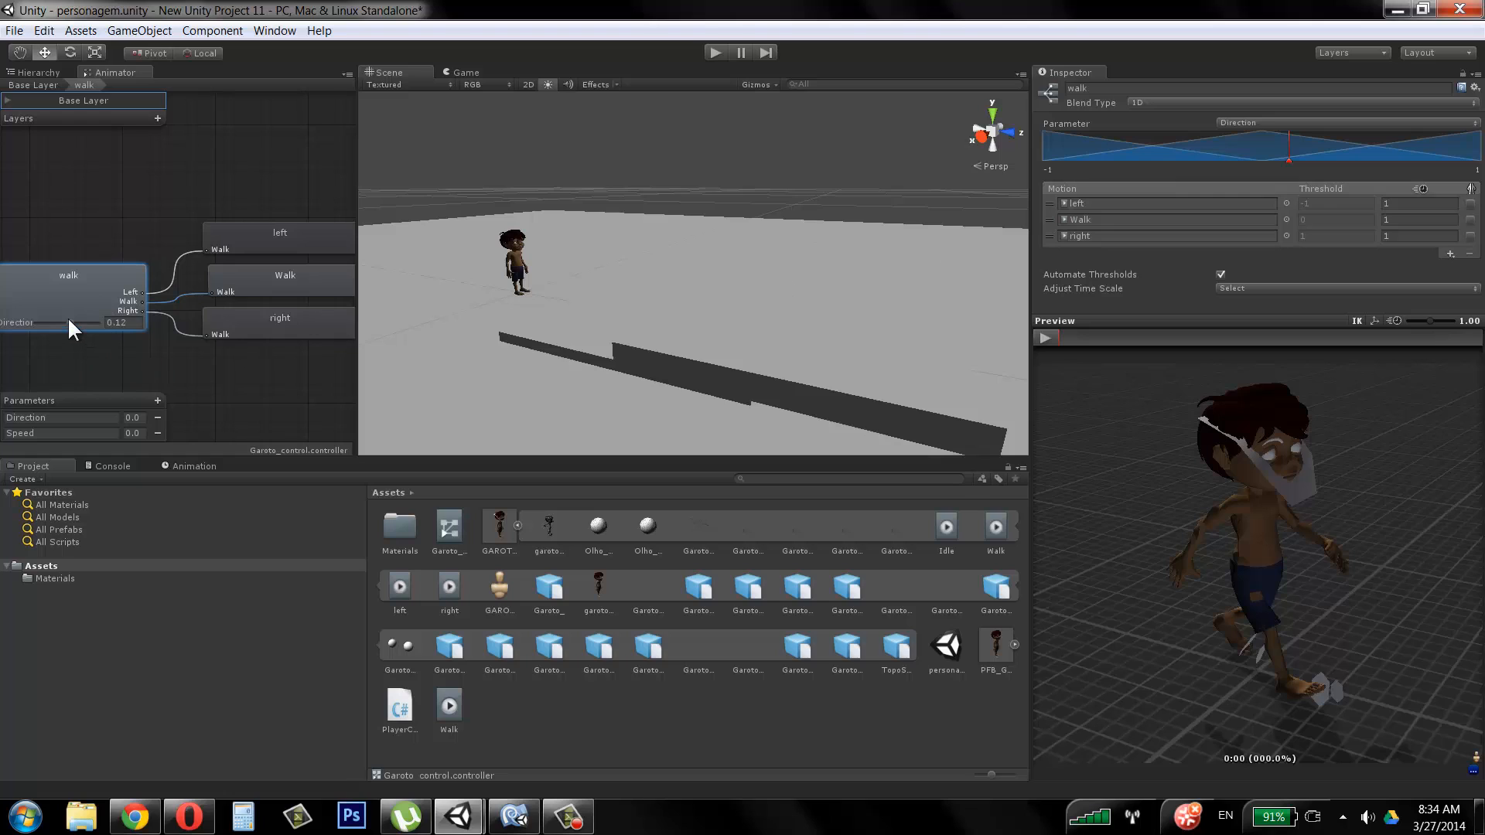
Step: Set the walk blend tree's Direction to 0.02, and open GAROTO_FINAL's animation import settings with a smaller preview area
left_click_drag(68, 321, 66, 323)
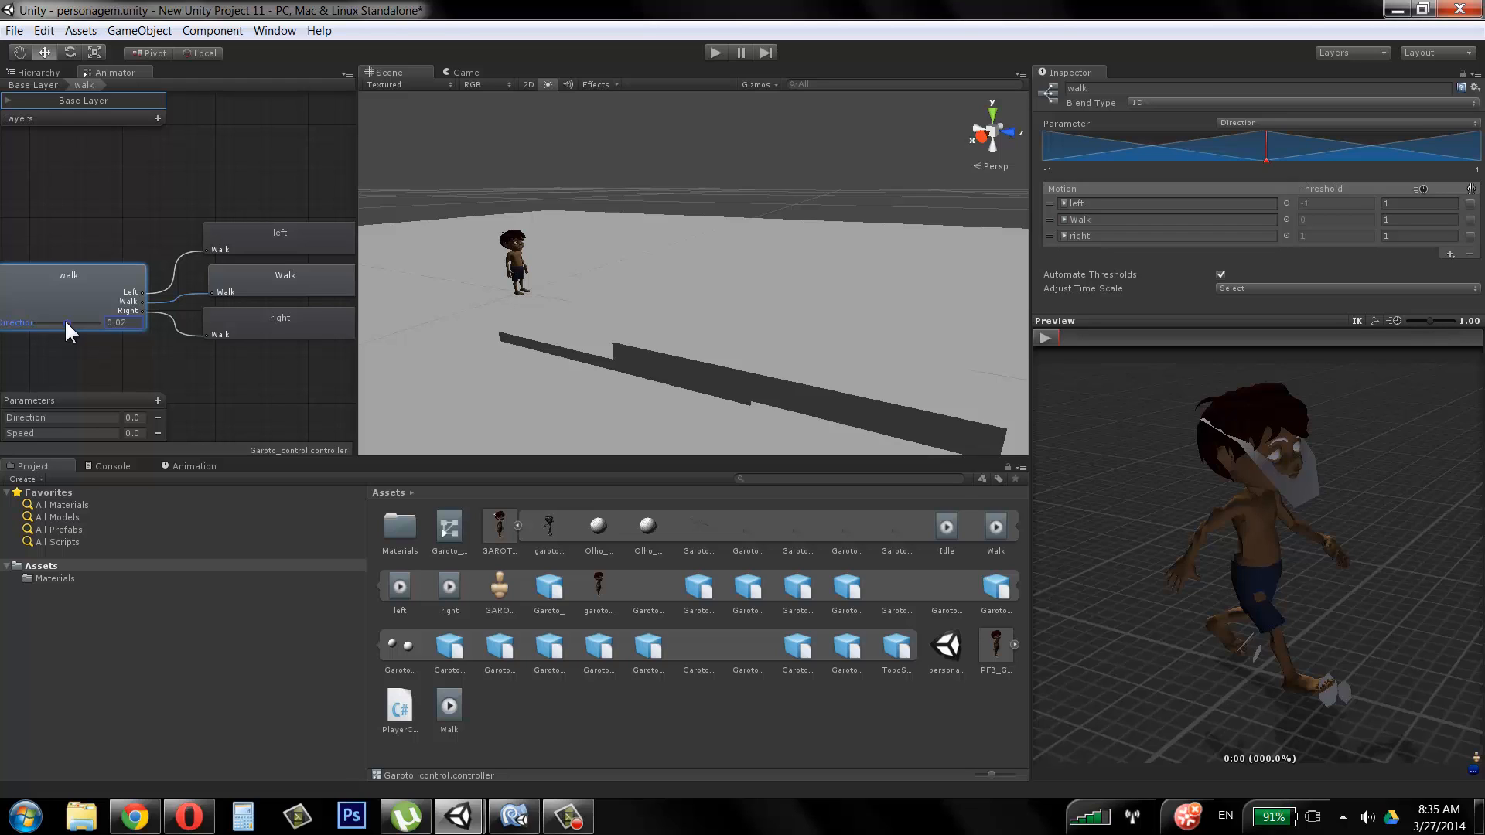
left_click(491, 532)
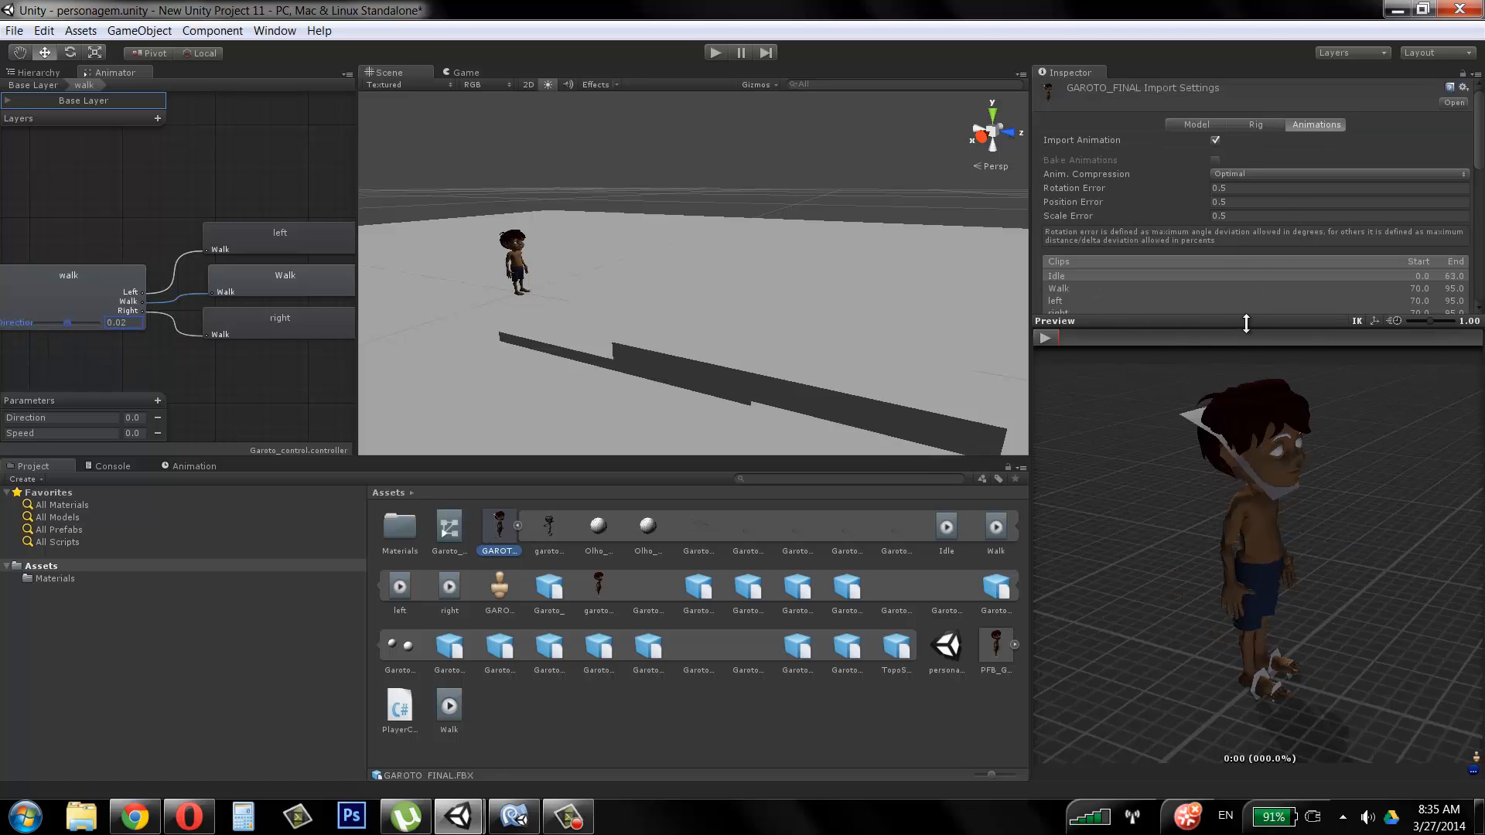
left_click_drag(1245, 322, 1223, 545)
Step: Compare the import settings and previews of GAROTO_FINAL's Walk, left and right clips
left_click(1068, 286)
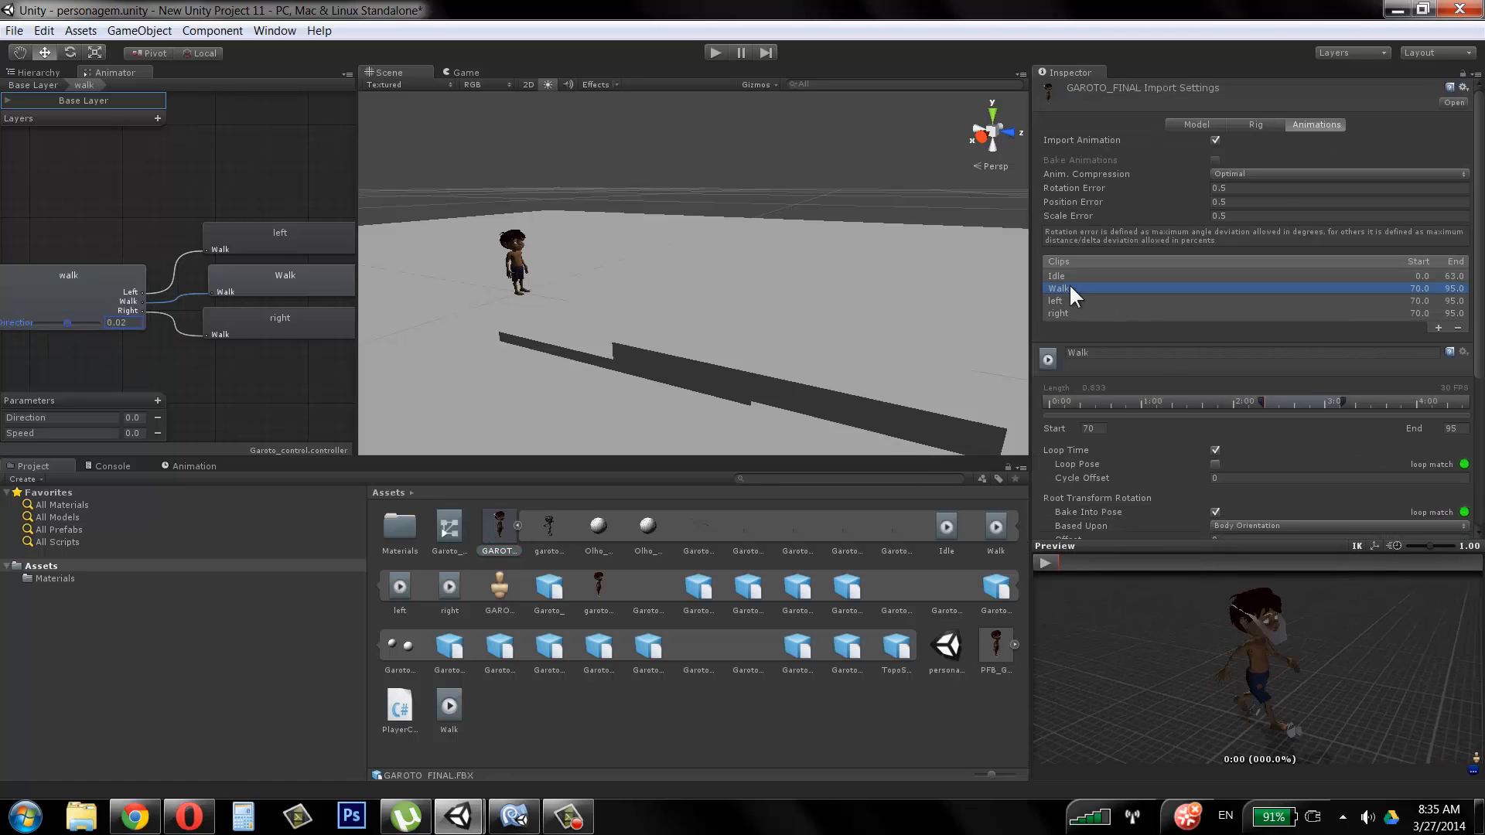
left_click(1062, 299)
left_click(1062, 312)
left_click(1064, 289)
left_click(1059, 301)
left_click(1059, 311)
left_click(1063, 287)
left_click(1071, 301)
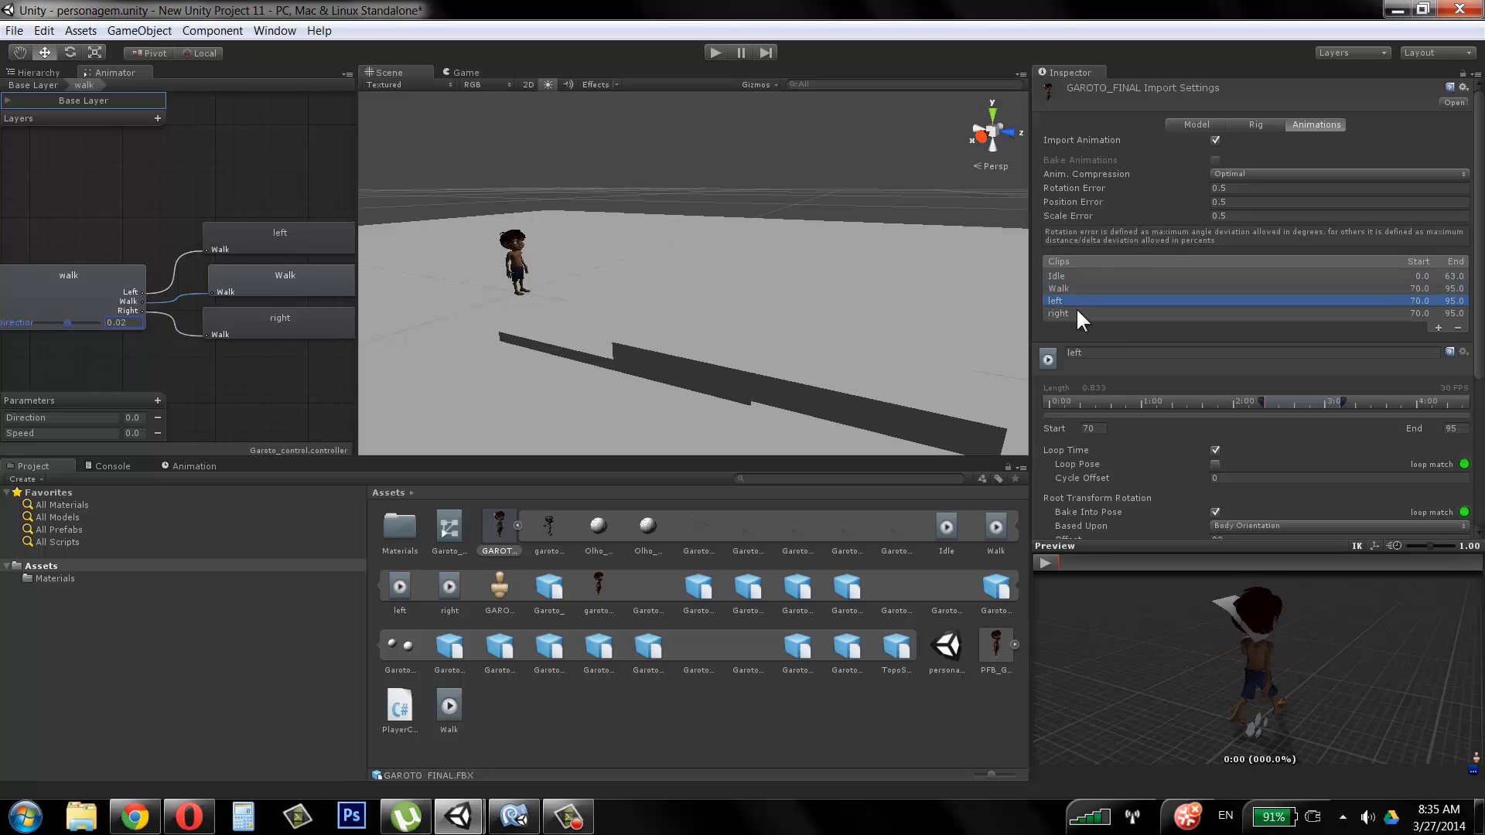
left_click(1077, 313)
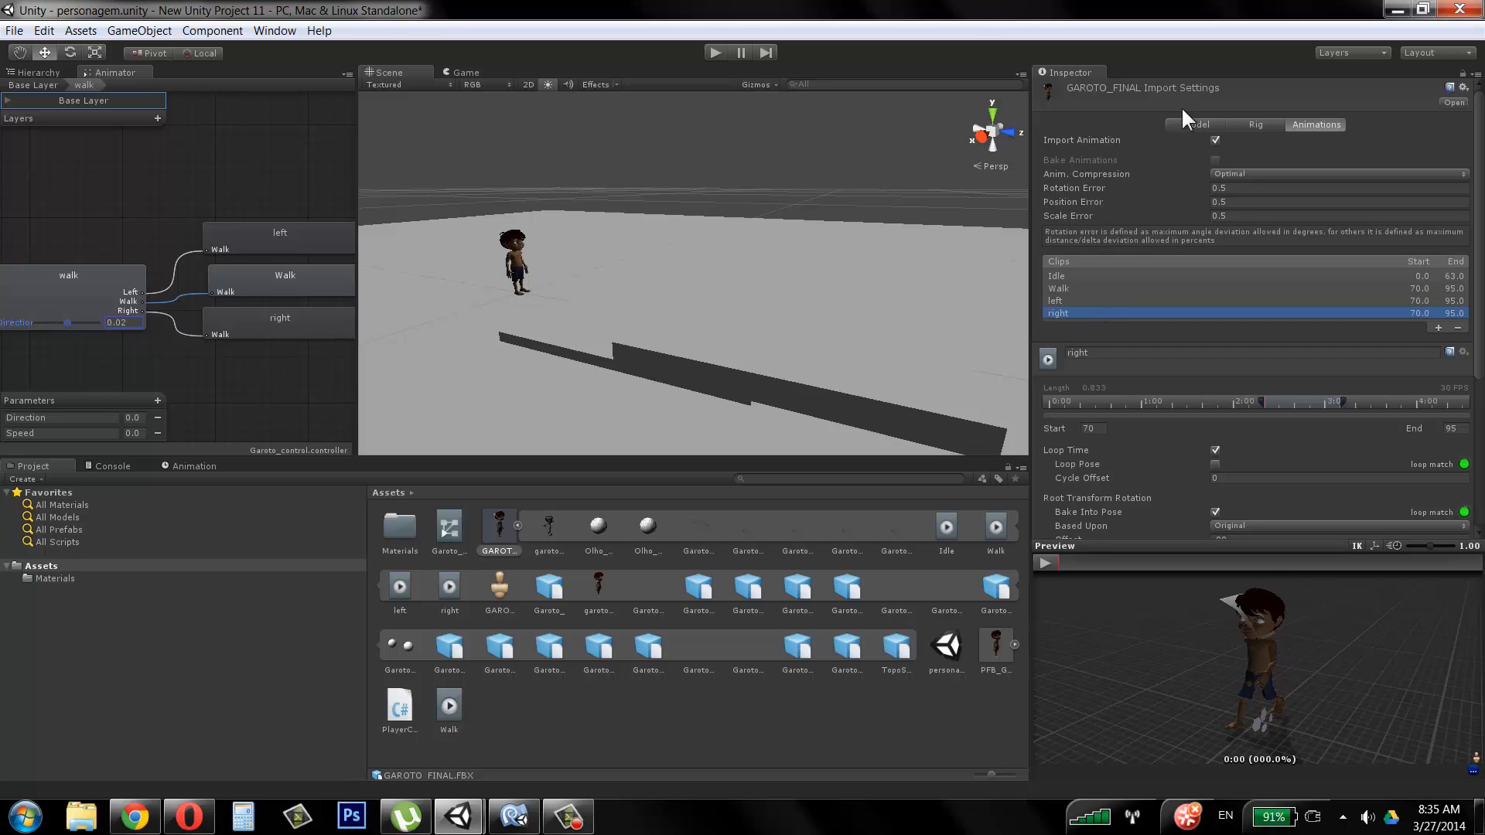
Step: Switch to the garoto_scripting project and show Garoto_controller's state graph
mouse_move(458, 816)
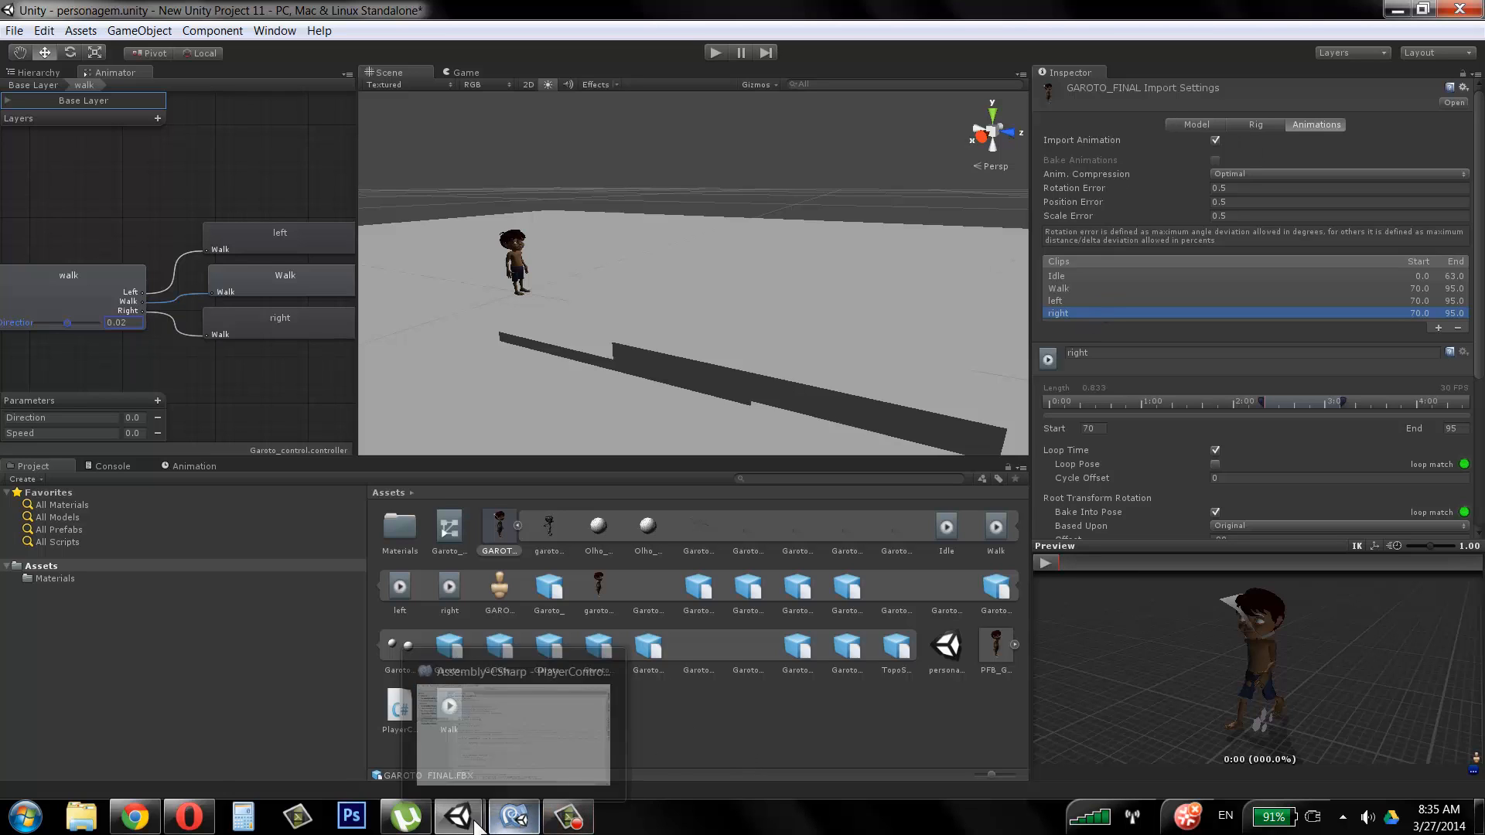
left_click(572, 754)
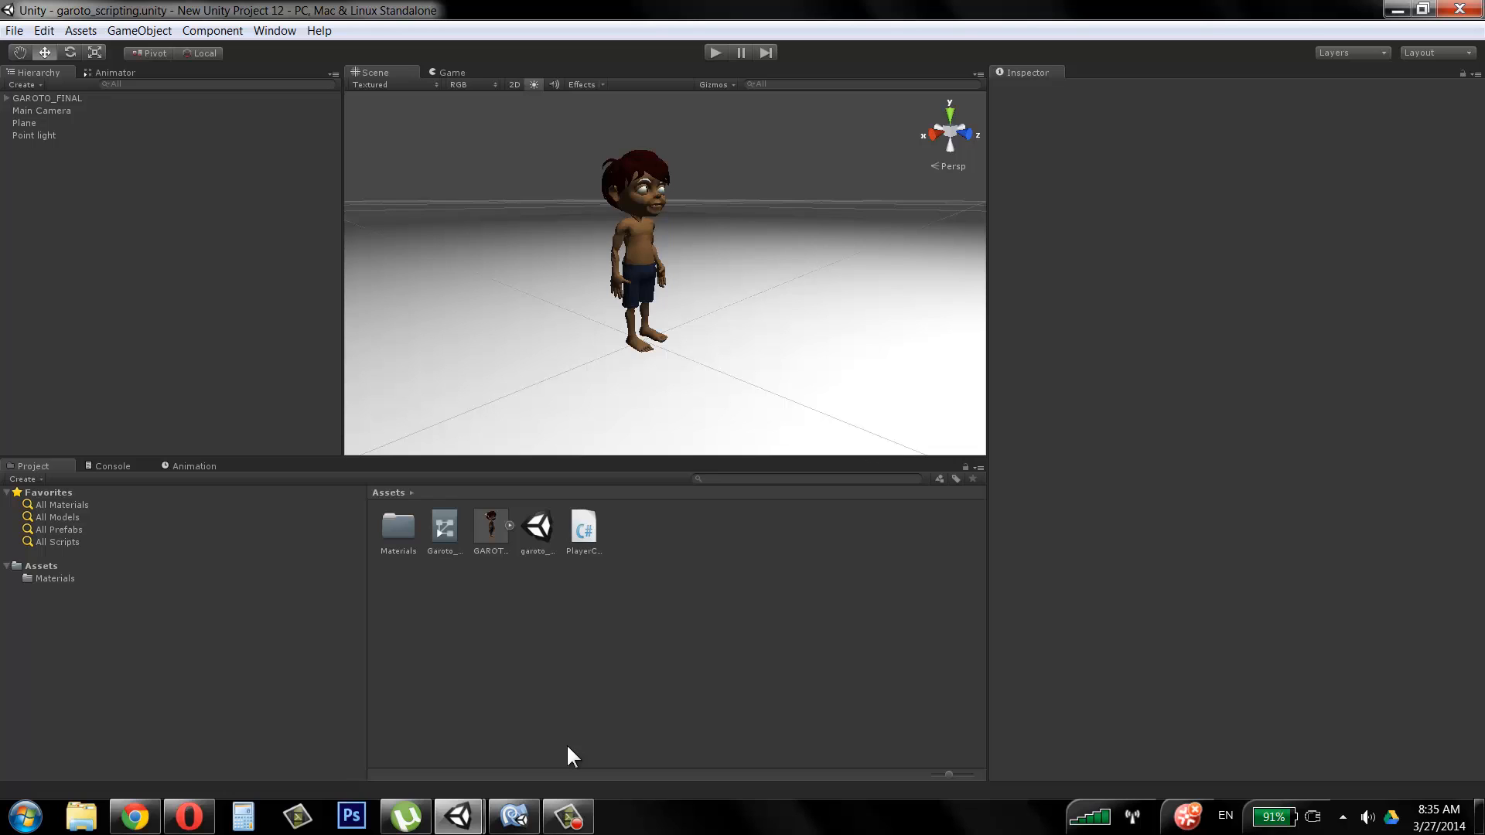
left_click(447, 524)
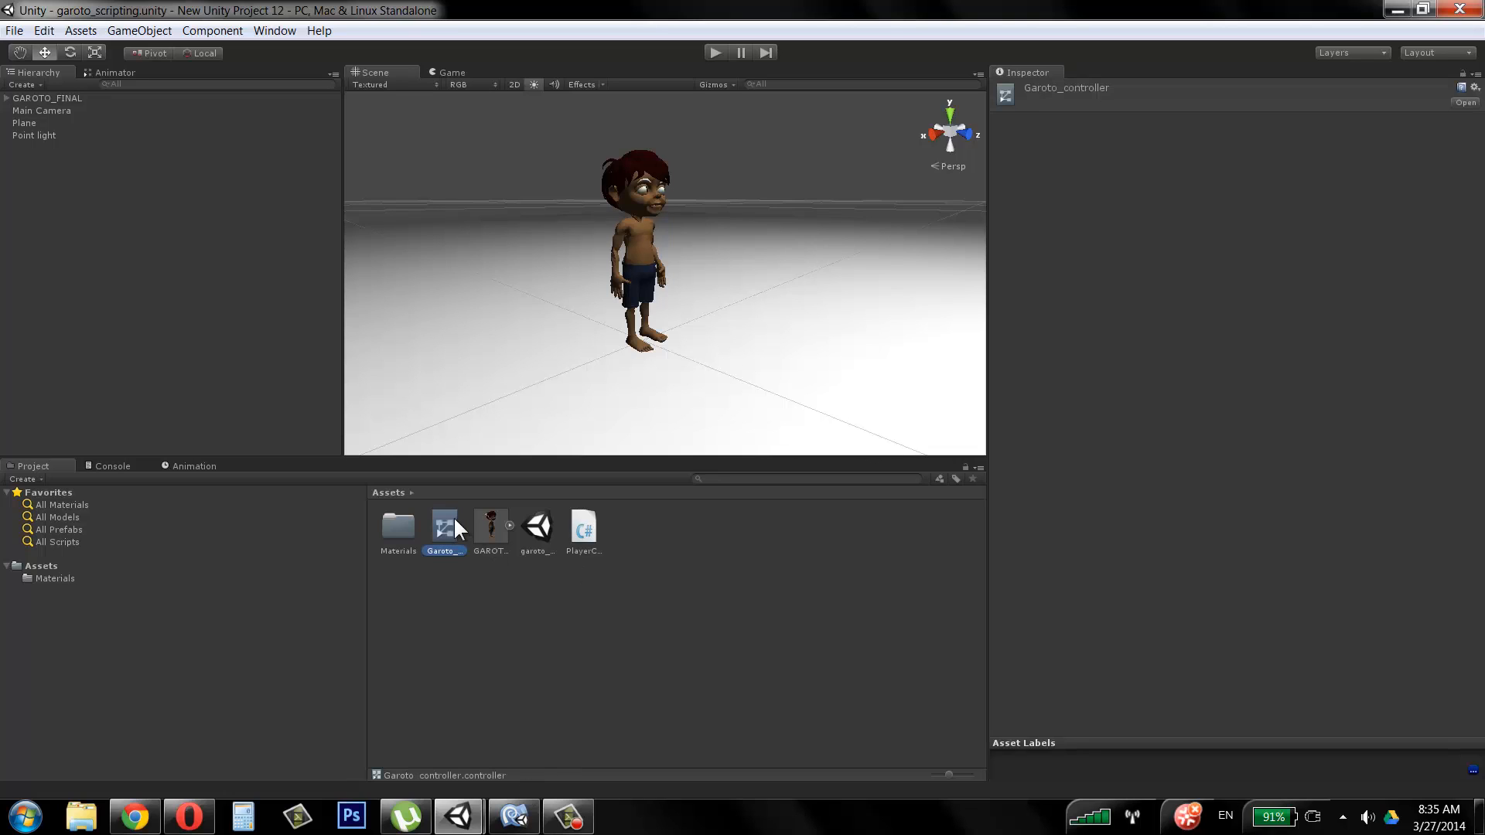
left_click(116, 73)
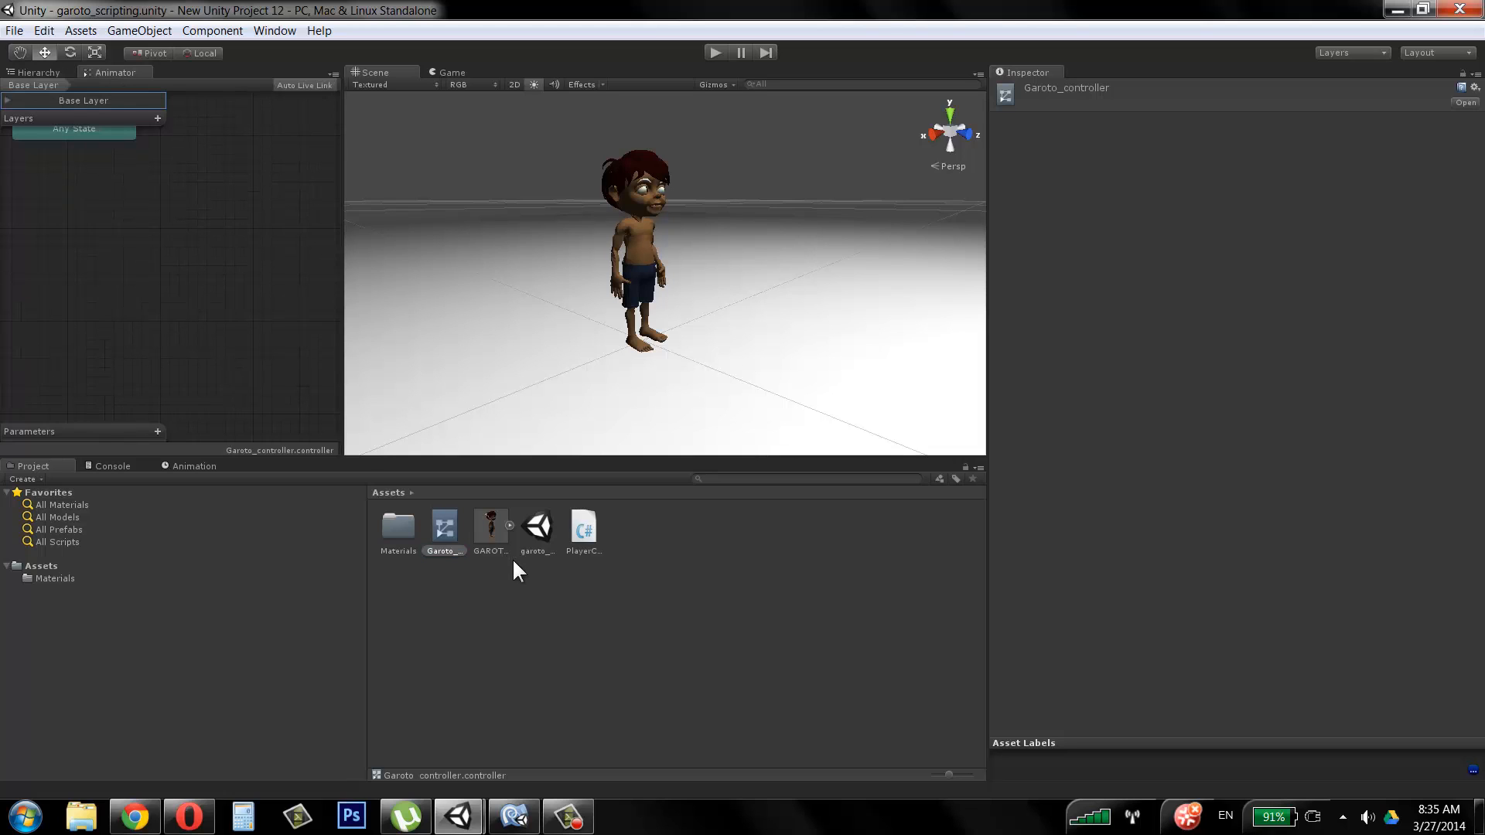
Step: Expand the GAROTO_FINAL model and review its Walk_foward, Walk_Back, walk_left and walk_right clips
left_click(496, 527)
left_click(509, 526)
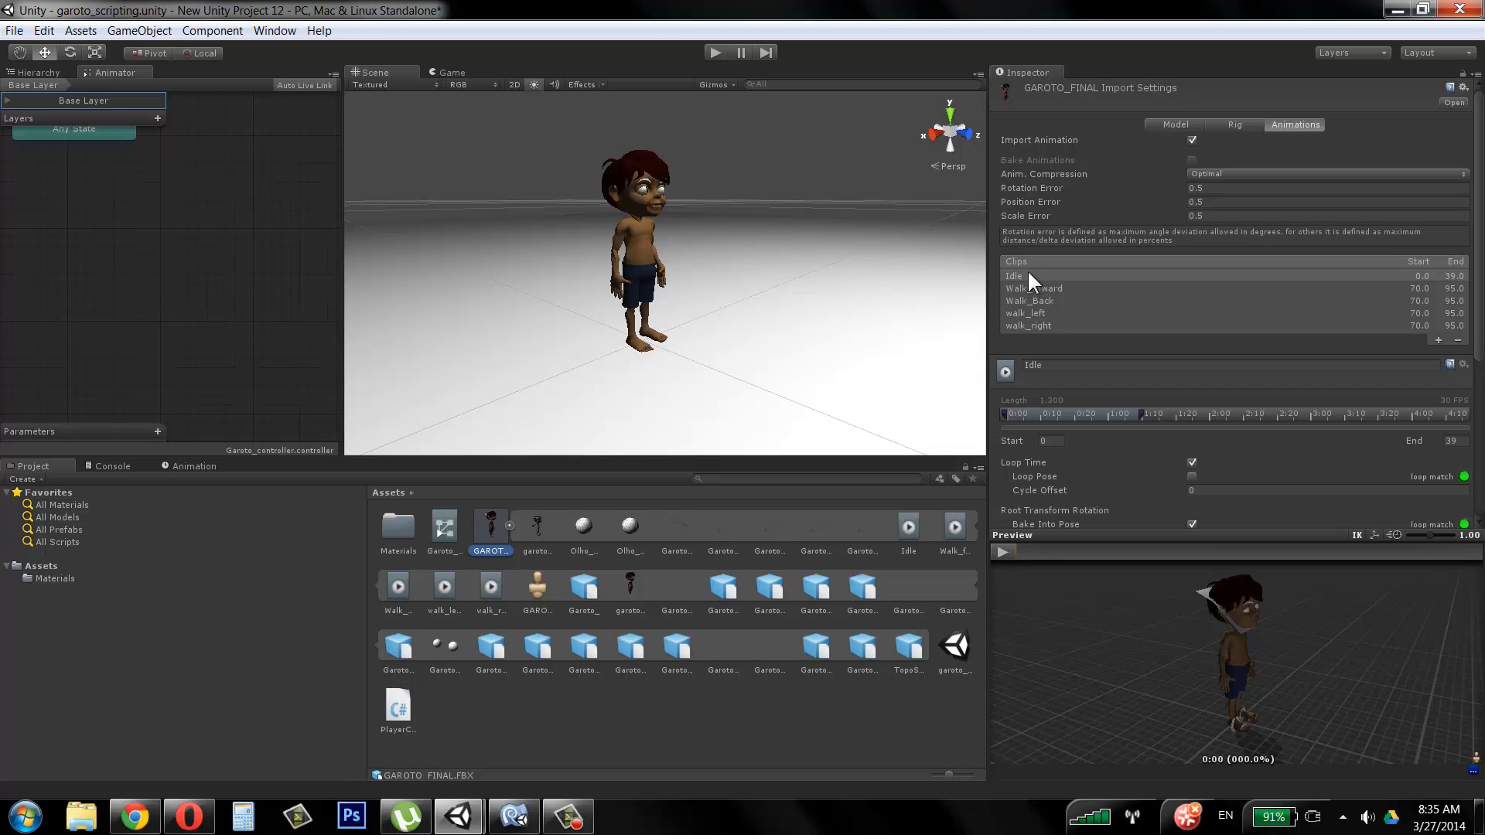
left_click(1061, 288)
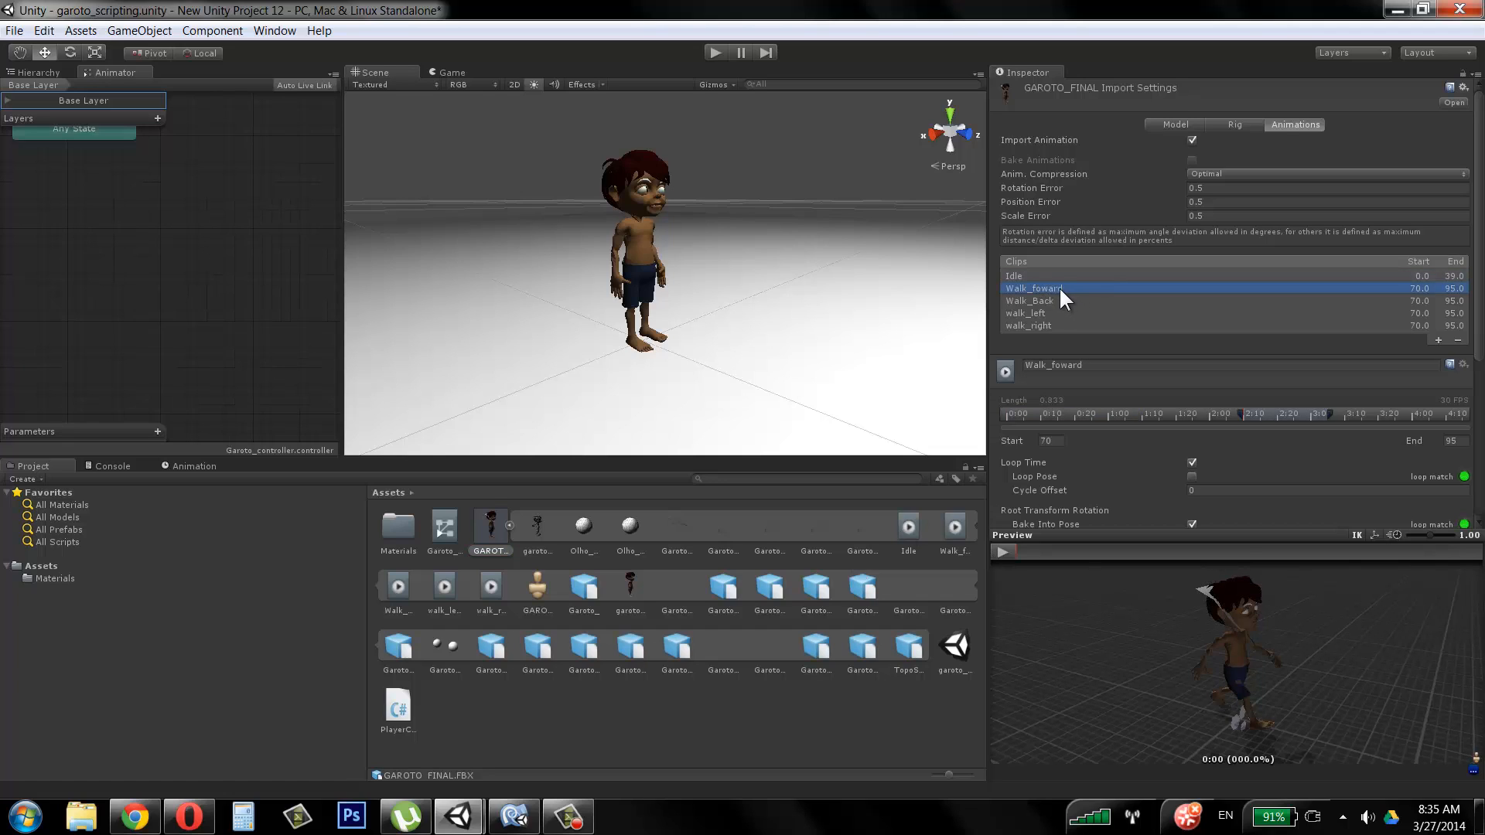
left_click(1051, 300)
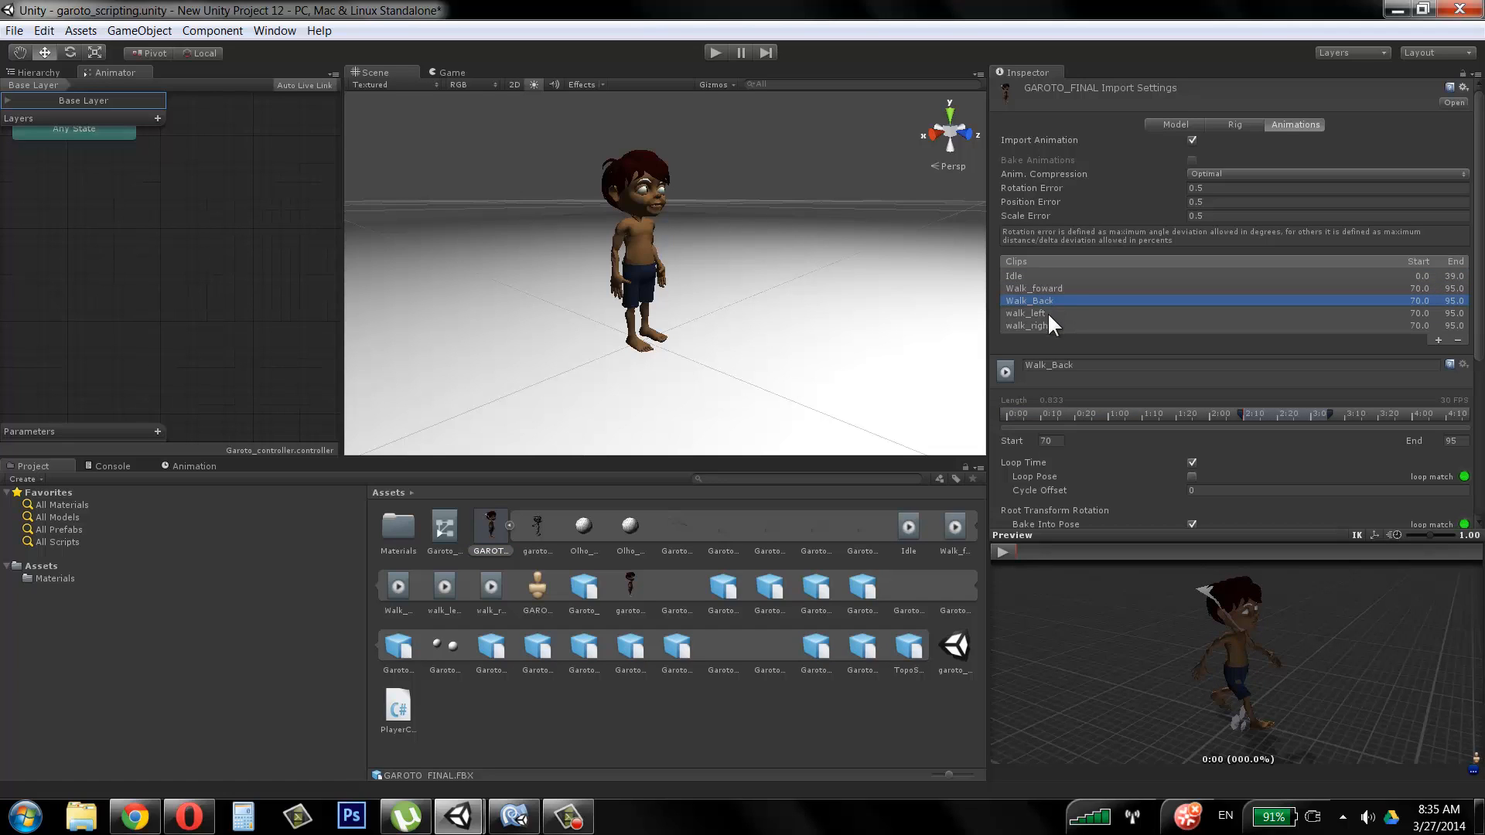
left_click(1047, 313)
left_click(1047, 325)
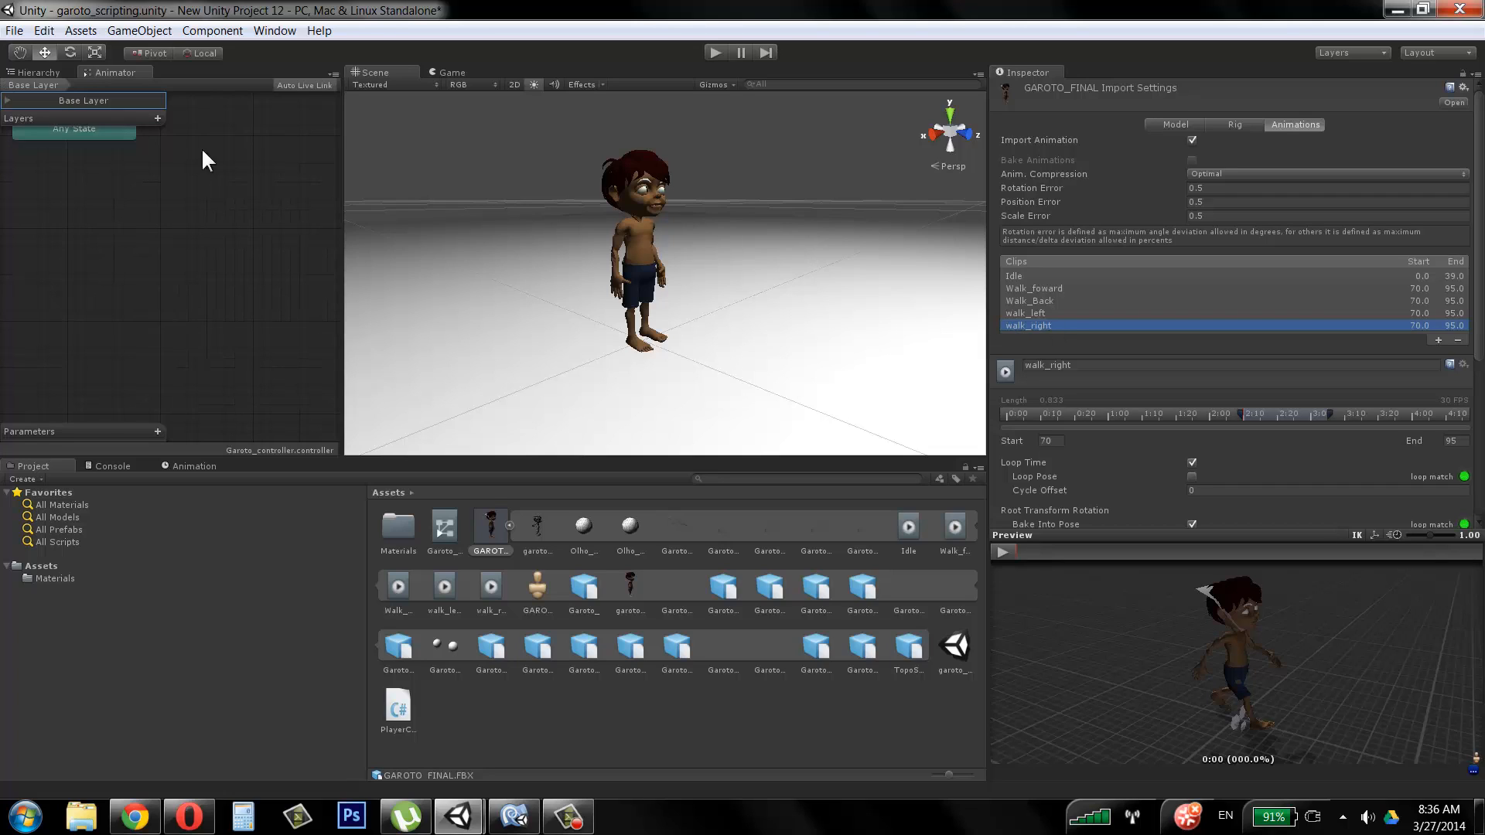
Step: Return to the personagem project and examine the cube platform beside the character from another angle
left_click(434, 744)
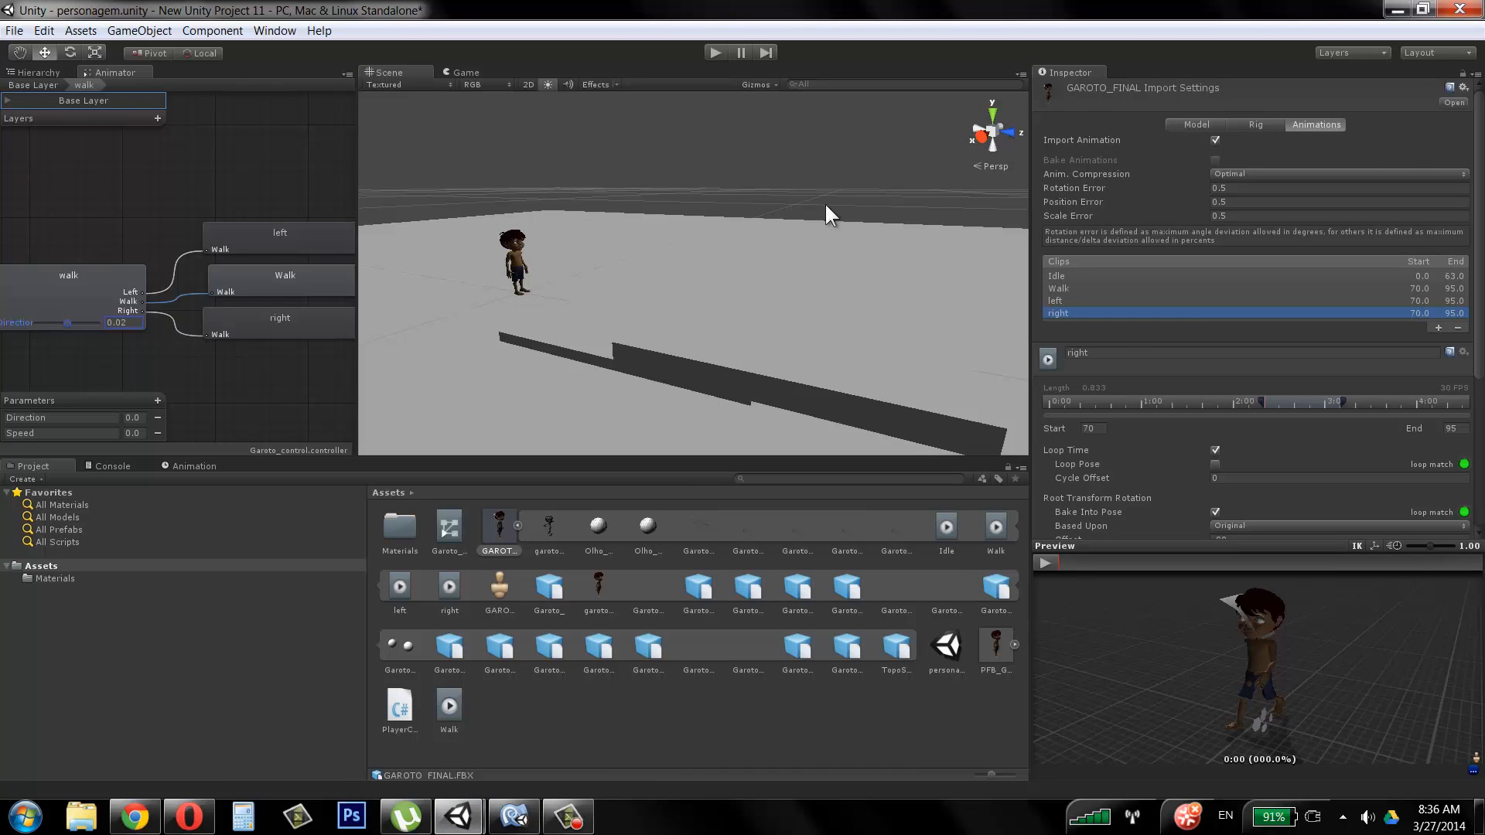
left_click(694, 354)
left_click_drag(702, 358, 855, 318, "alt")
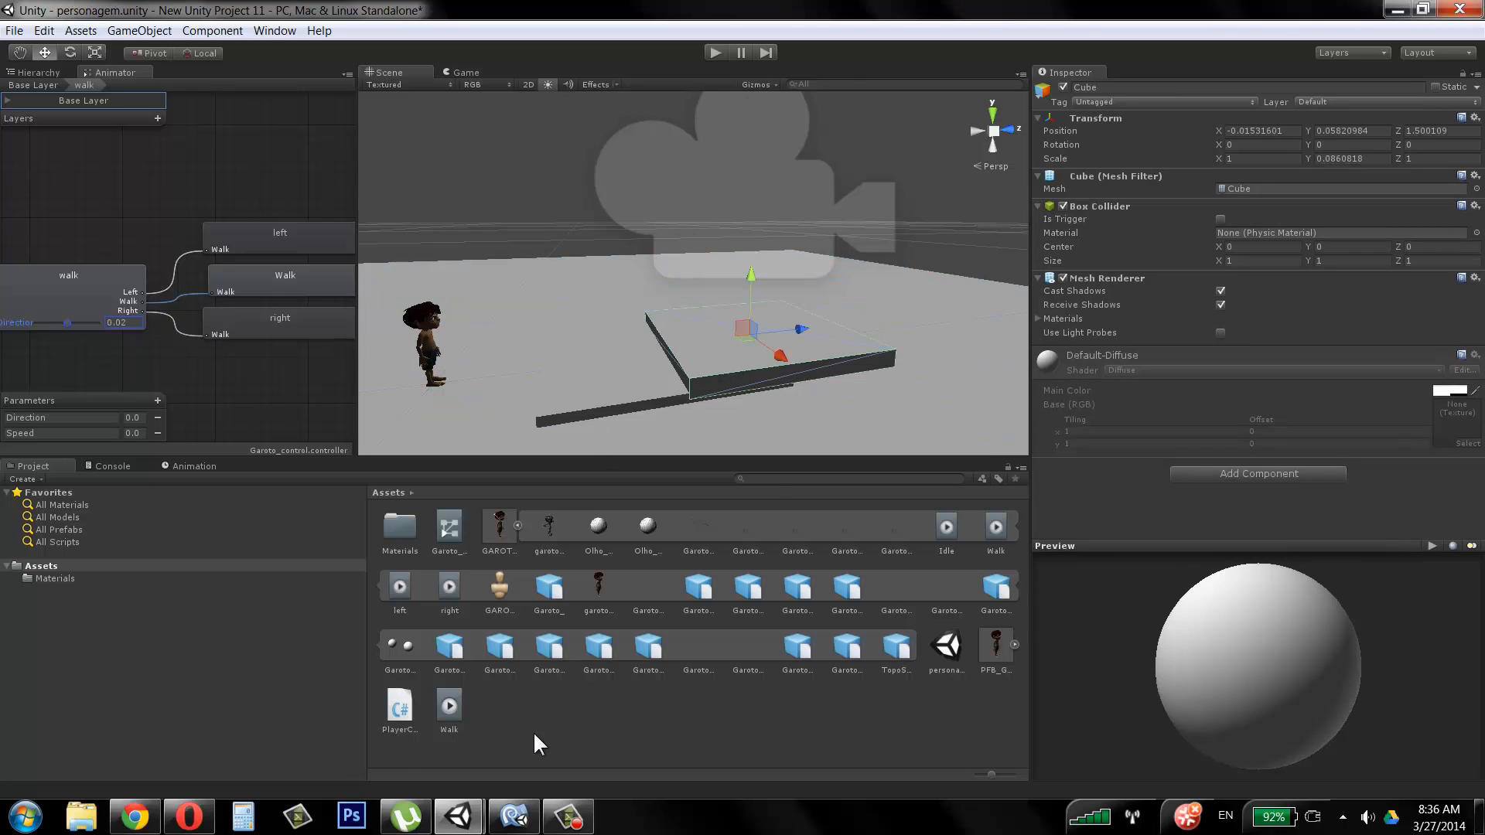
Step: Create a new material in the Assets folder
right_click(534, 735)
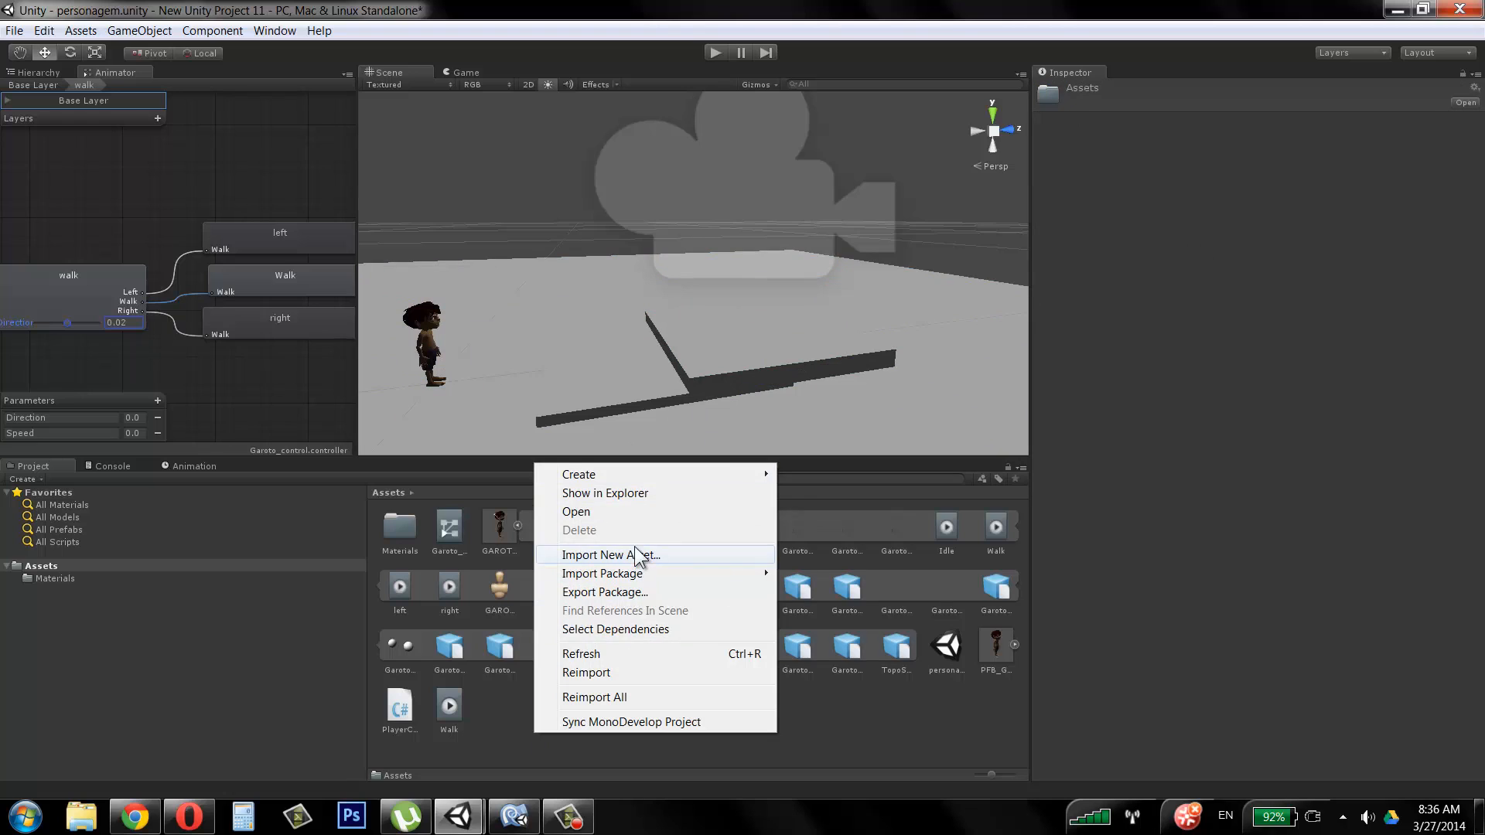
mouse_move(646, 474)
left_click(841, 255)
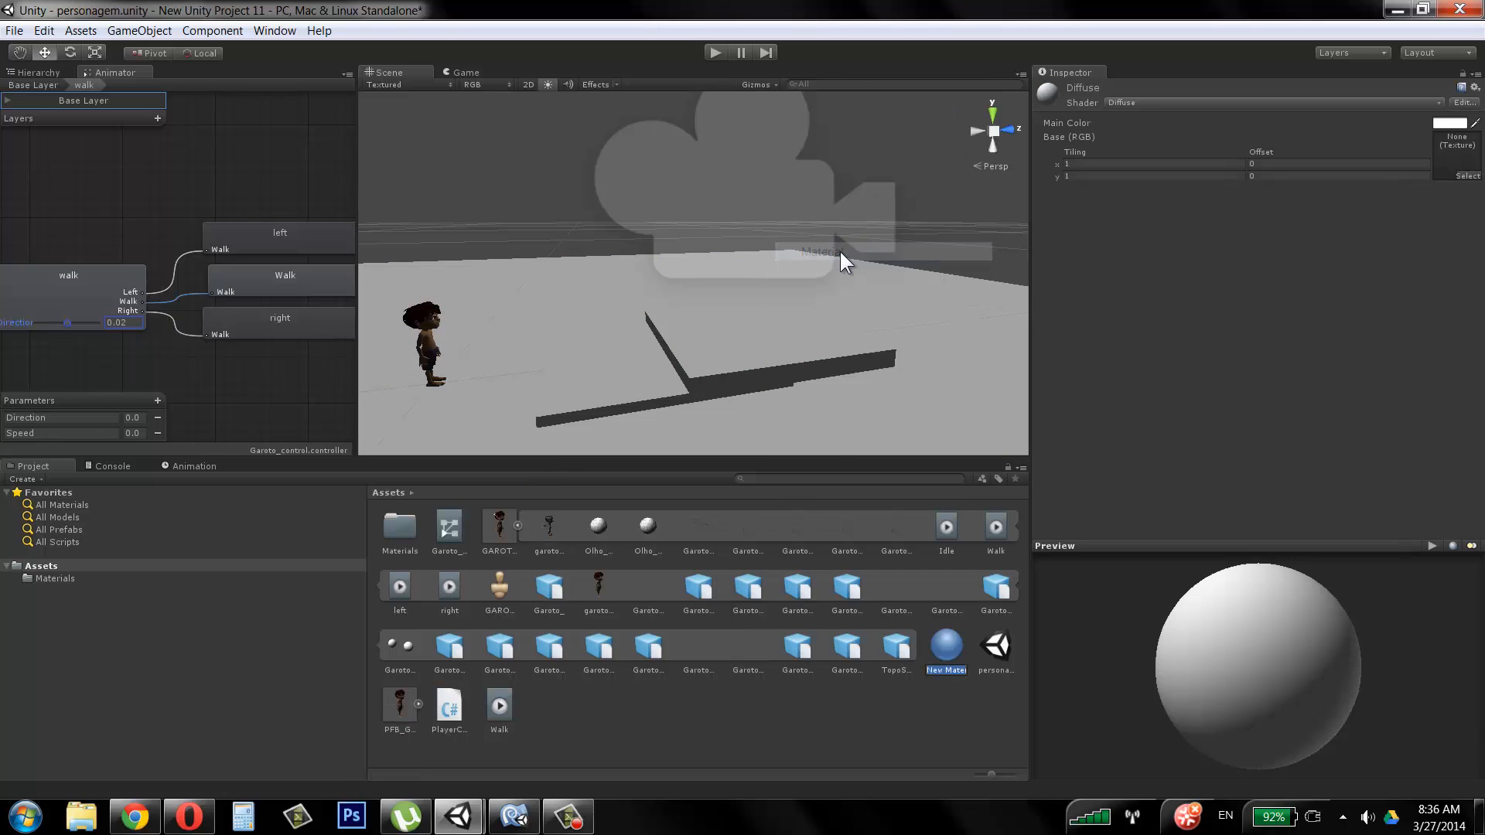
Step: Set the new material's main color to dark red (RGB 163, 29, 29) and apply it to both step cubes
left_click(1444, 124)
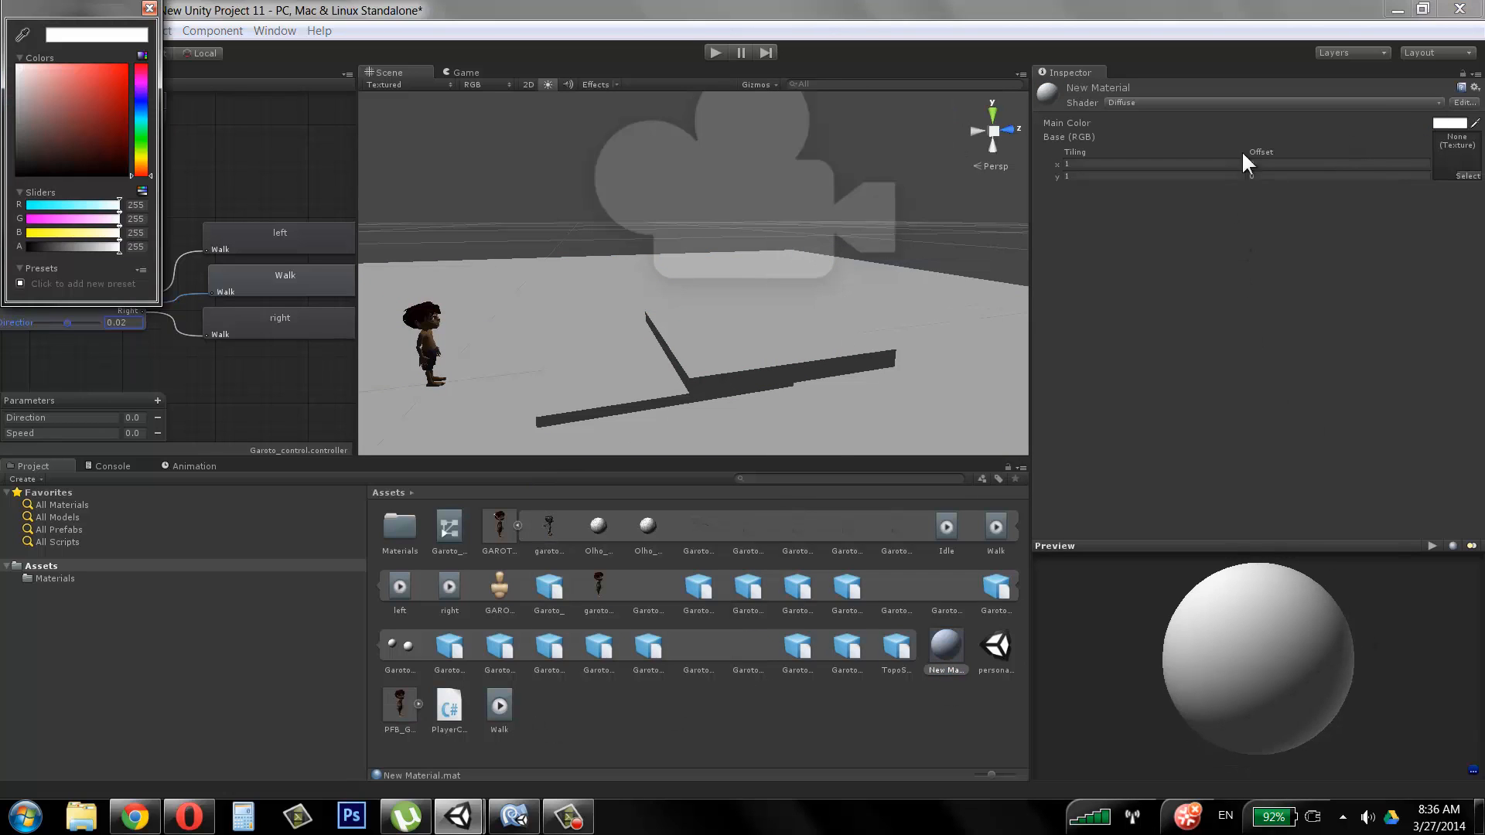
left_click_drag(115, 99, 106, 105)
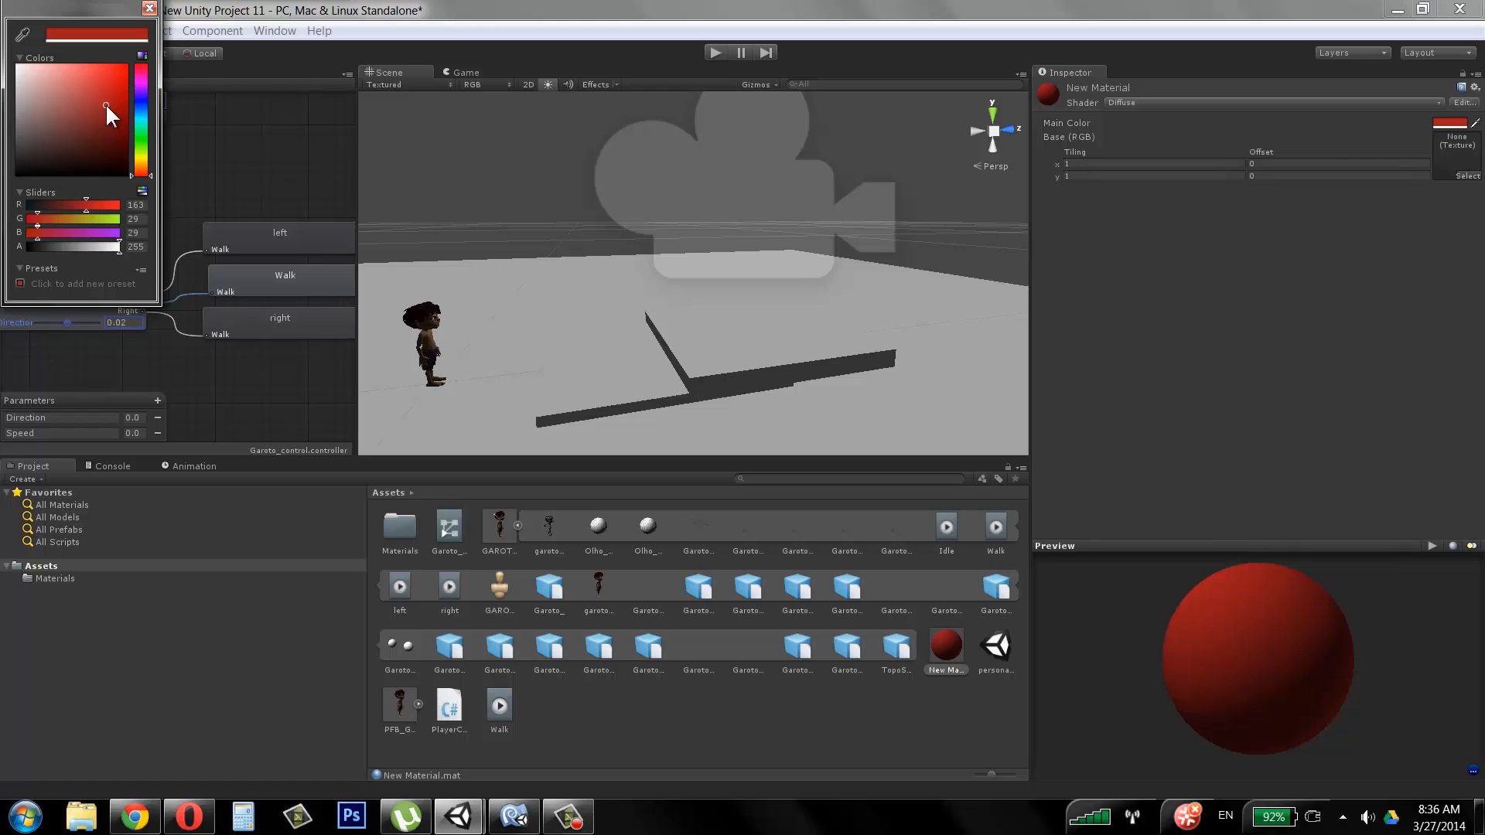
left_click(149, 8)
left_click_drag(950, 661, 628, 391)
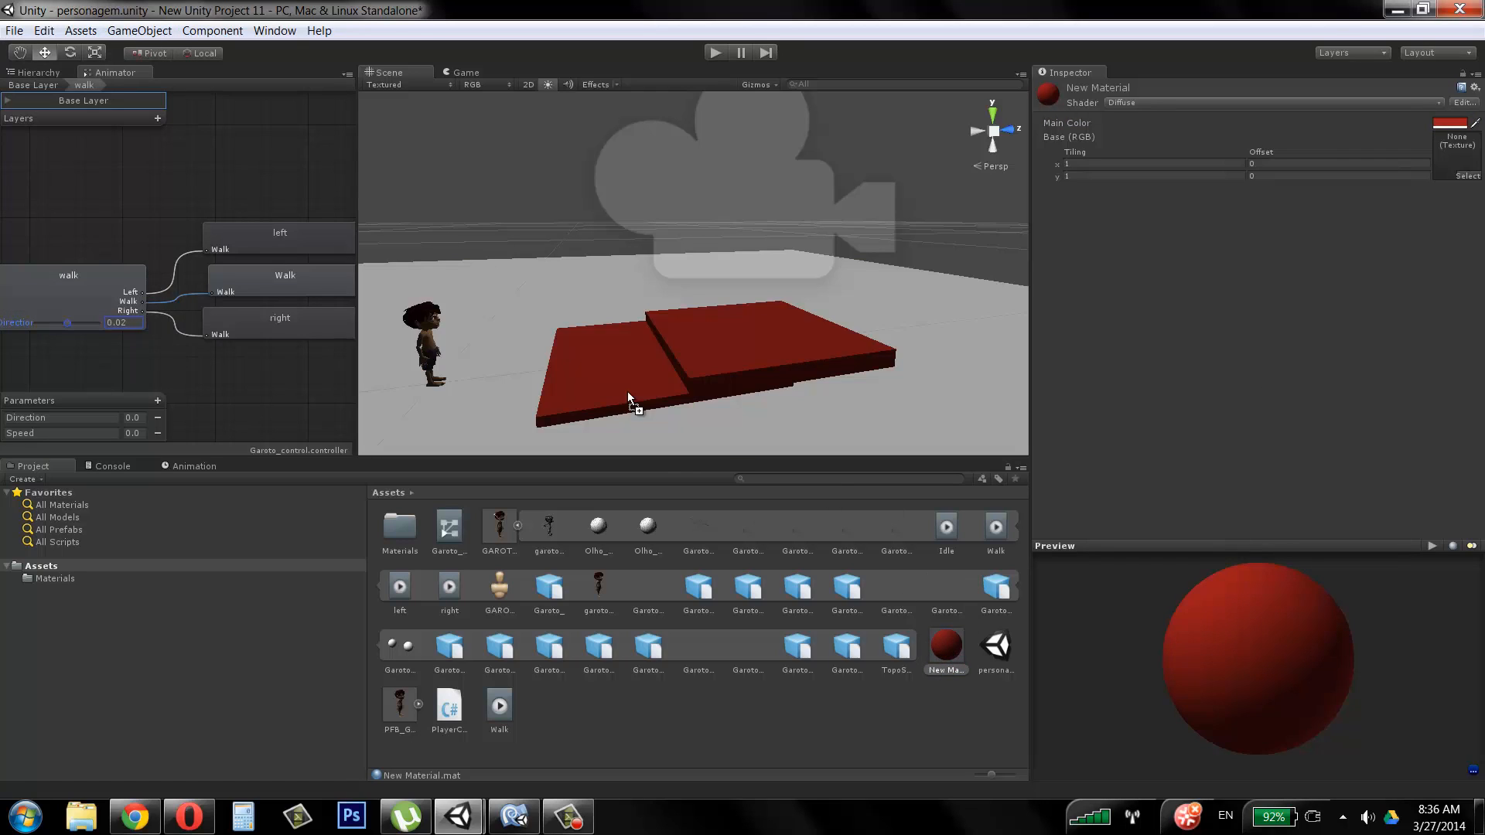
Step: Duplicate the upper step cube and place the copy as a third step at about Y 0.107, Z 2.16
left_click(842, 352)
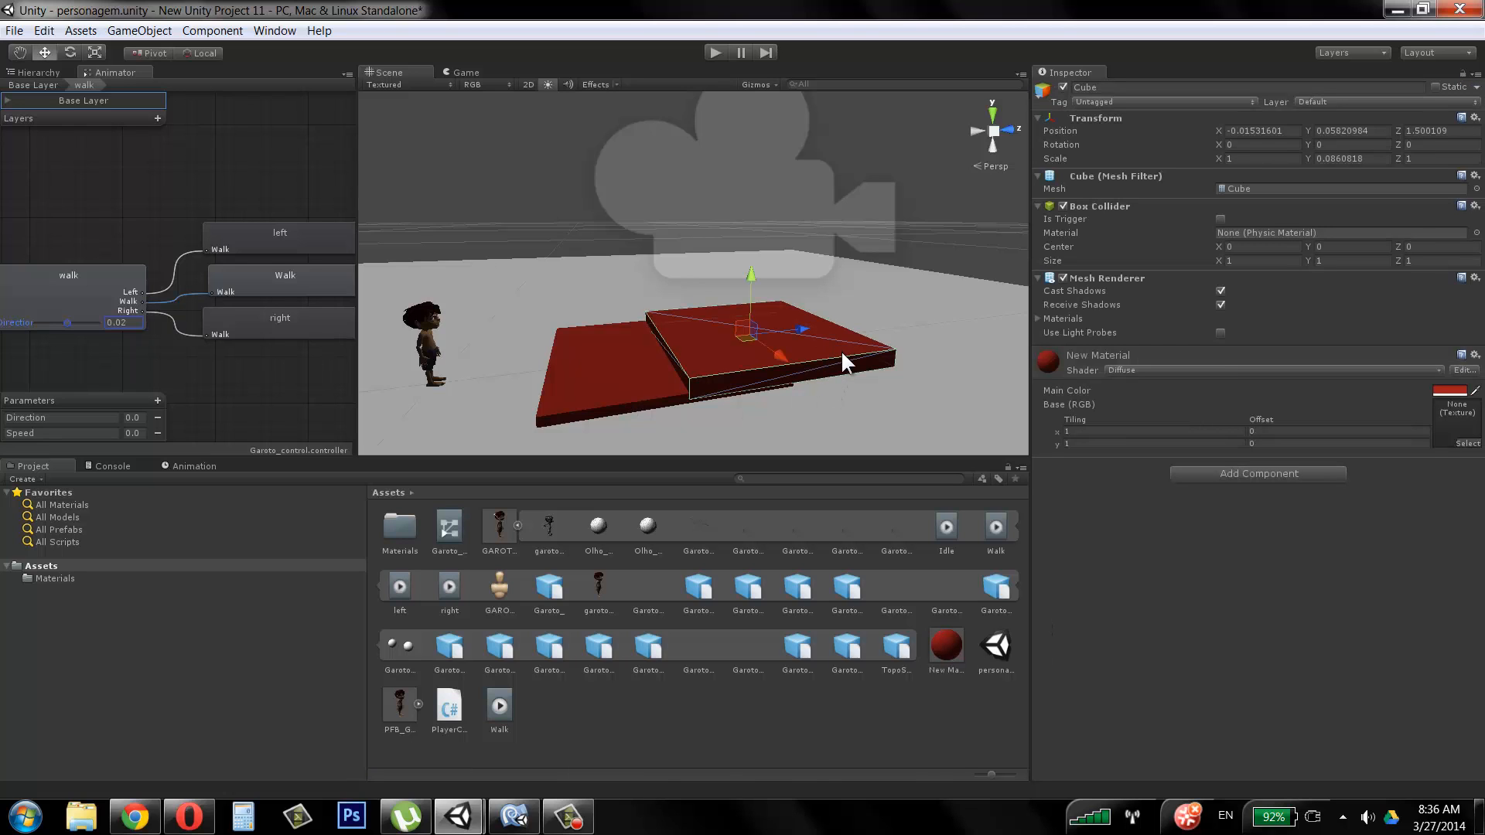
key("ctrl+d")
left_click_drag(787, 328, 851, 256)
left_click_drag(716, 361, 763, 358, "alt")
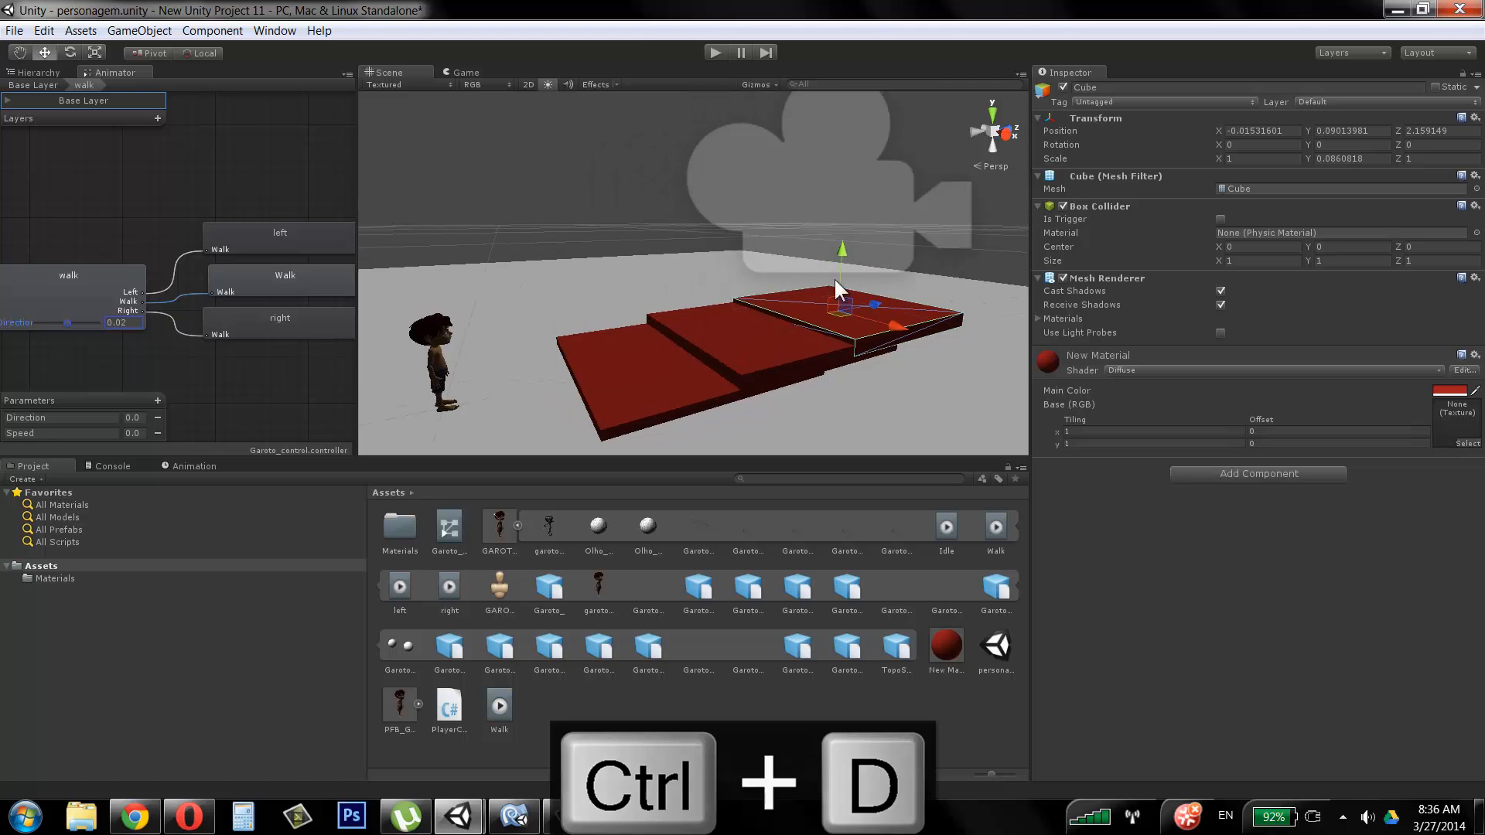
left_click_drag(843, 252, 843, 248)
left_click_drag(680, 393, 931, 317, "alt")
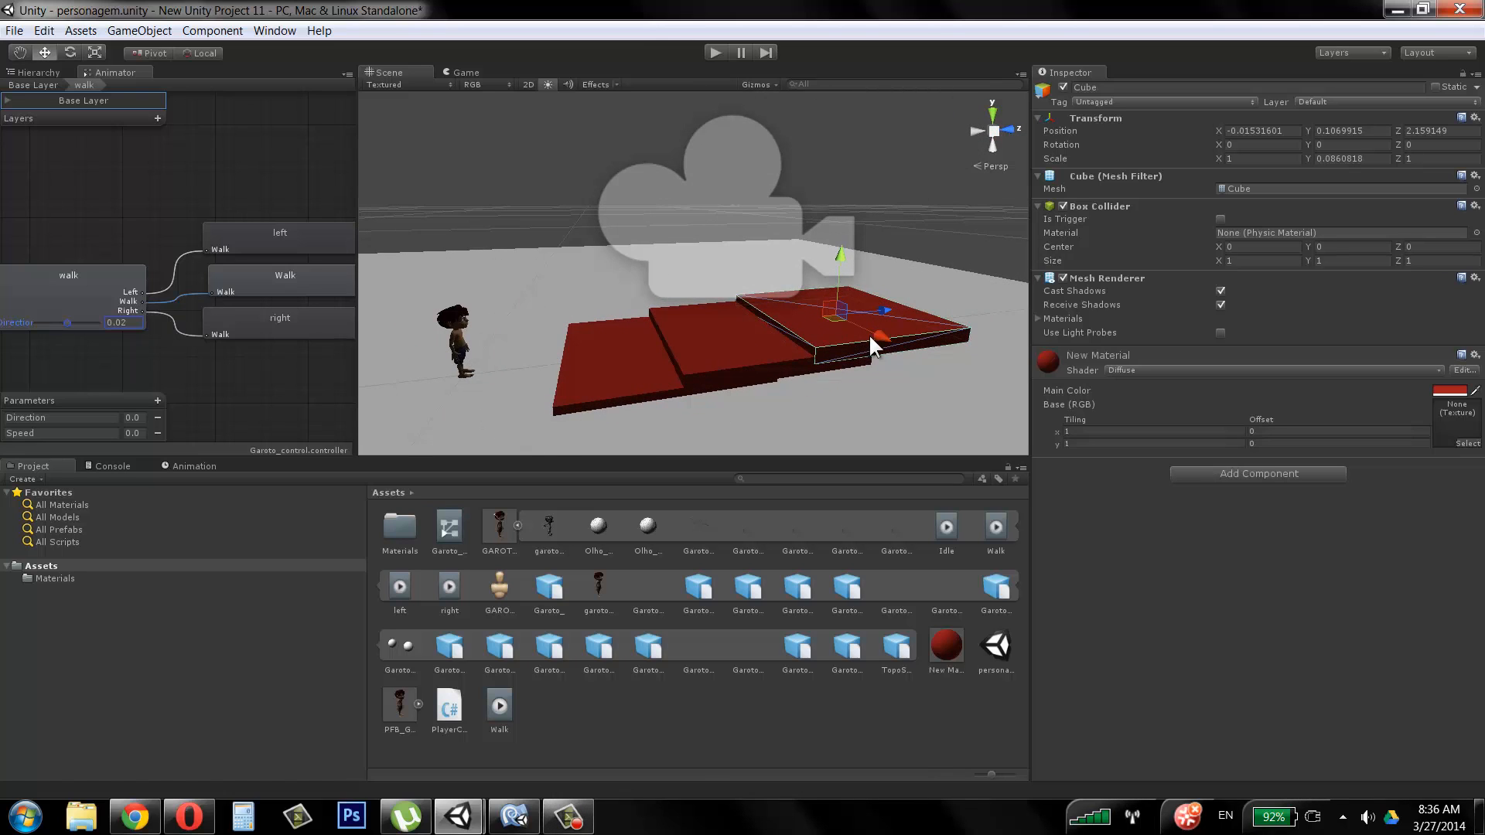
Step: Delete the Main Camera from the scene
left_click(646, 262)
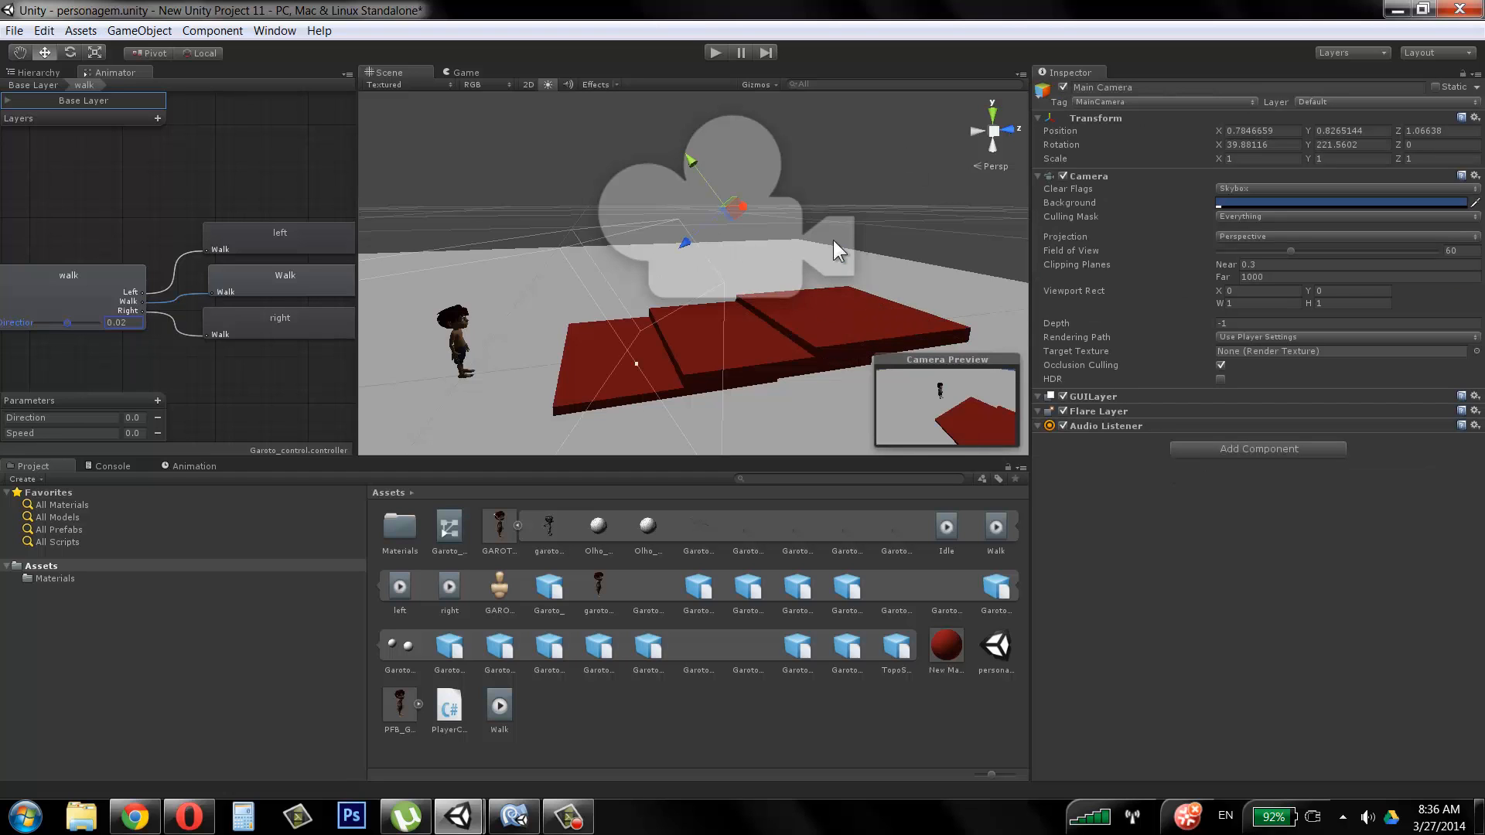
right_click_drag(834, 242, 719, 265, "alt")
left_click_drag(719, 265, 769, 245, "alt")
left_click(39, 70)
key("e")
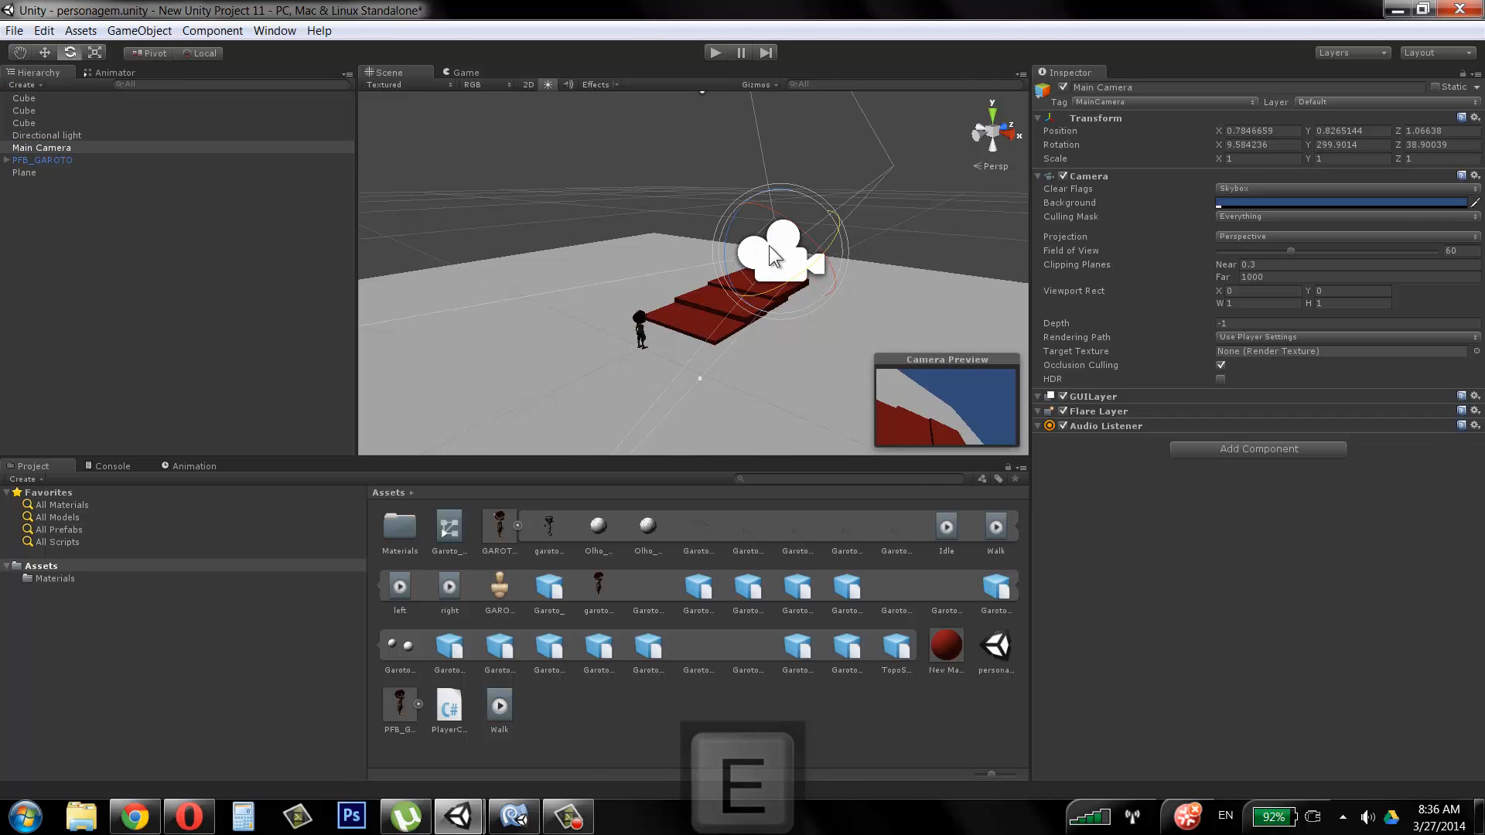
key("ctrl+z")
left_click_drag(888, 219, 781, 207, "alt")
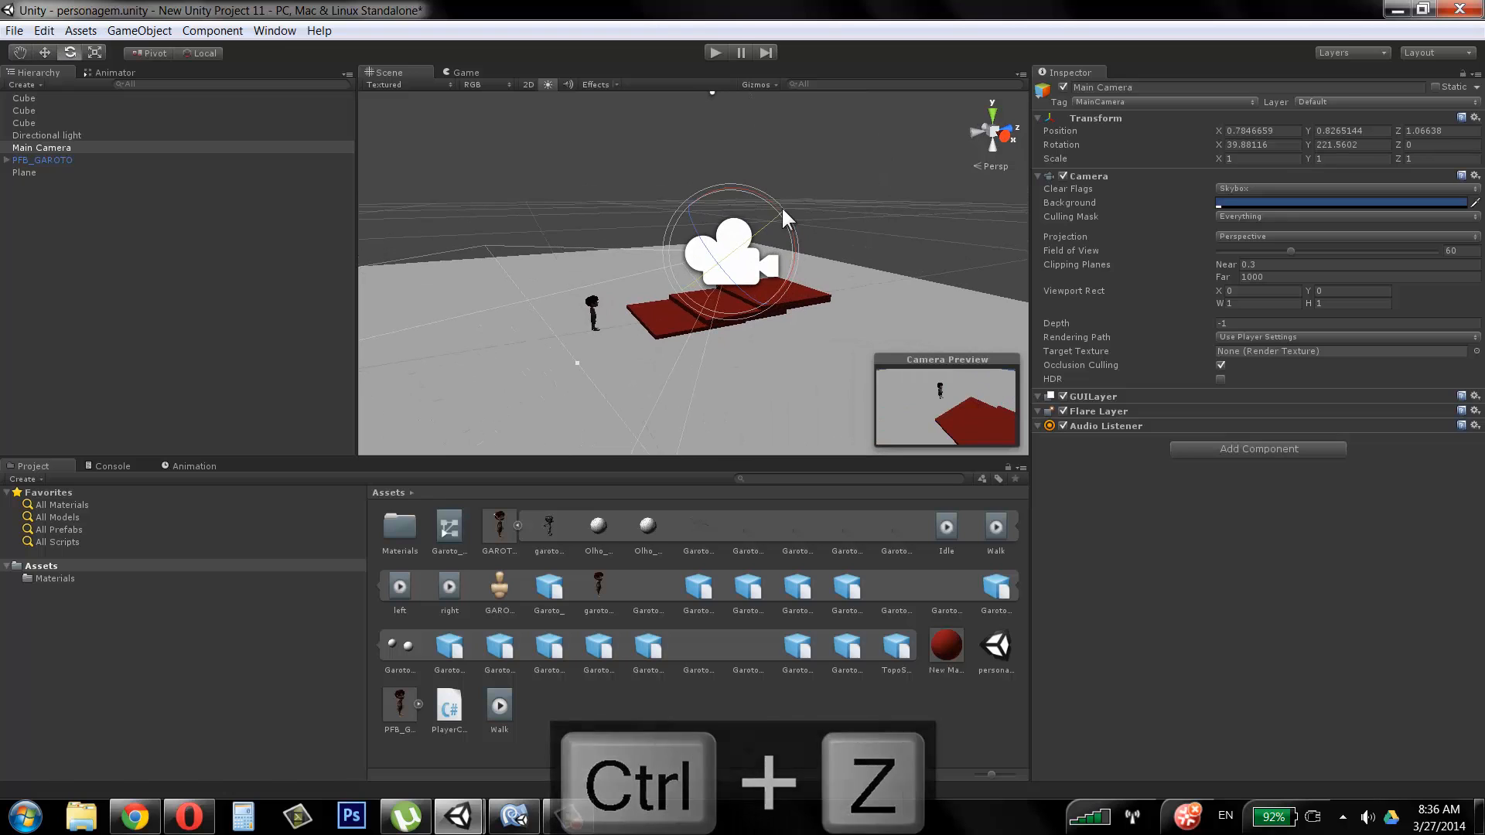
key("Delete")
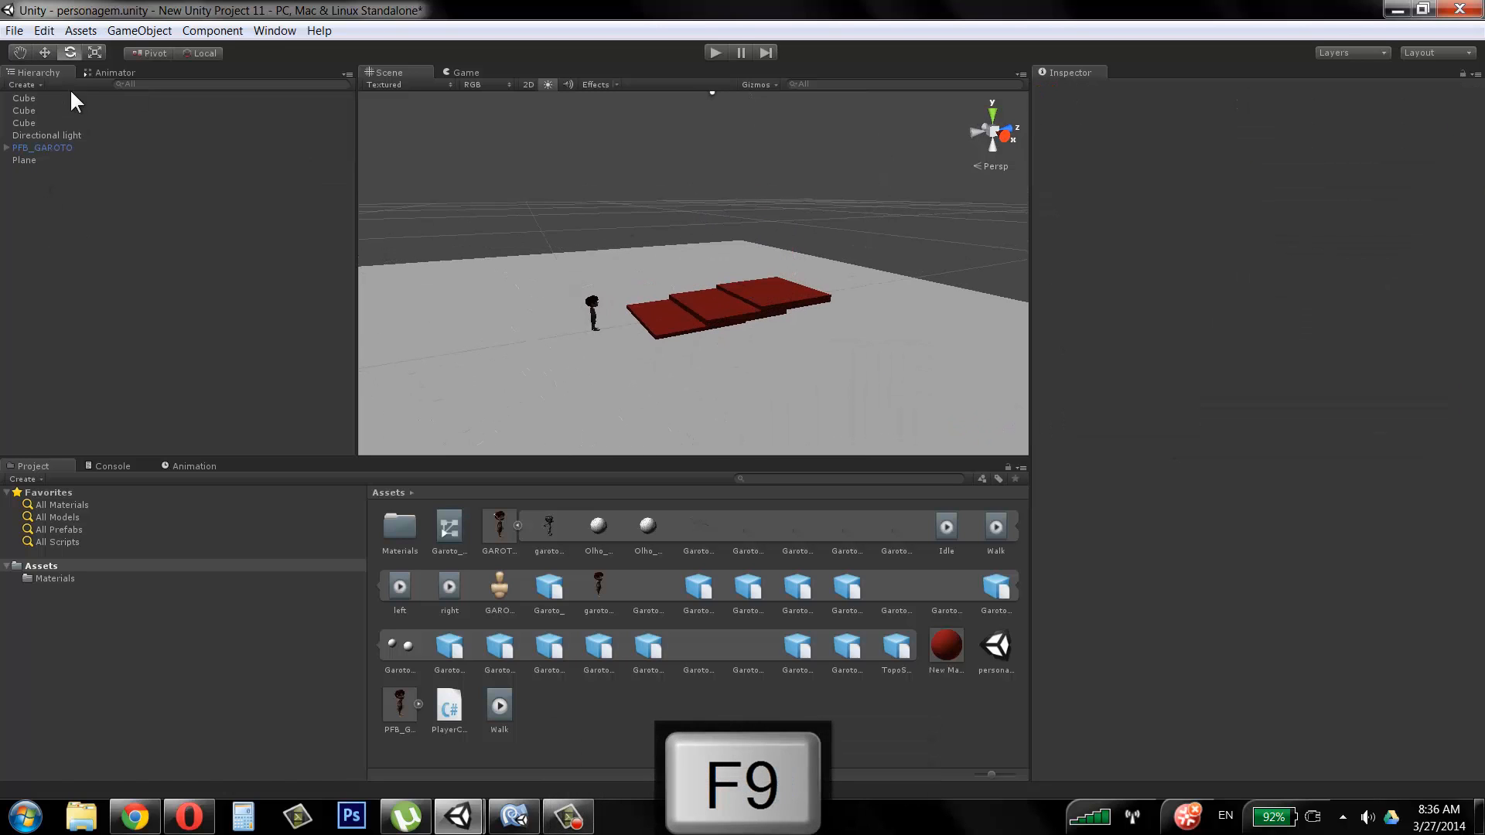
left_click(67, 31)
mouse_move(139, 32)
mouse_move(167, 69)
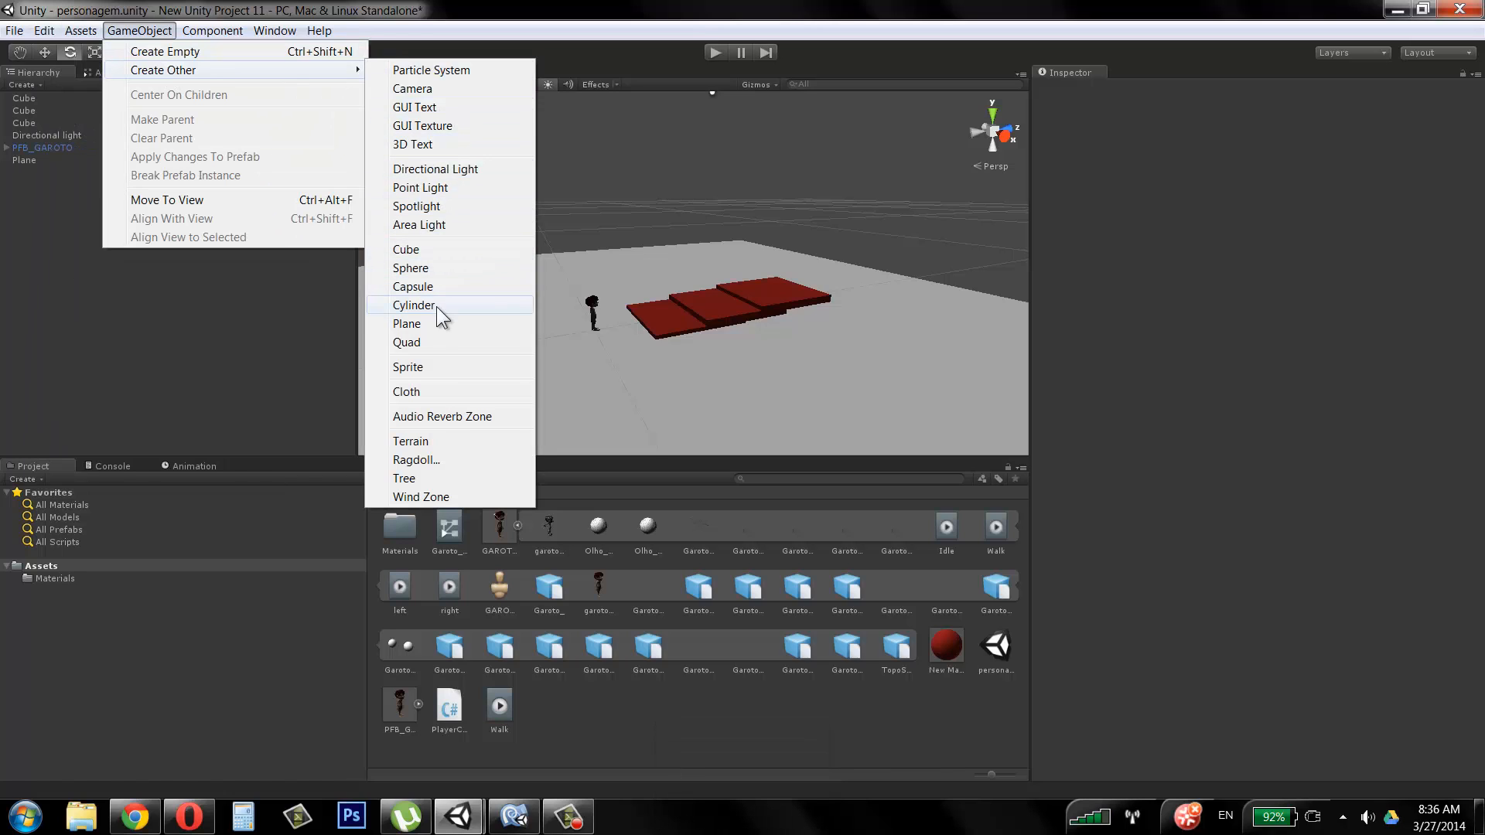
mouse_move(68, 36)
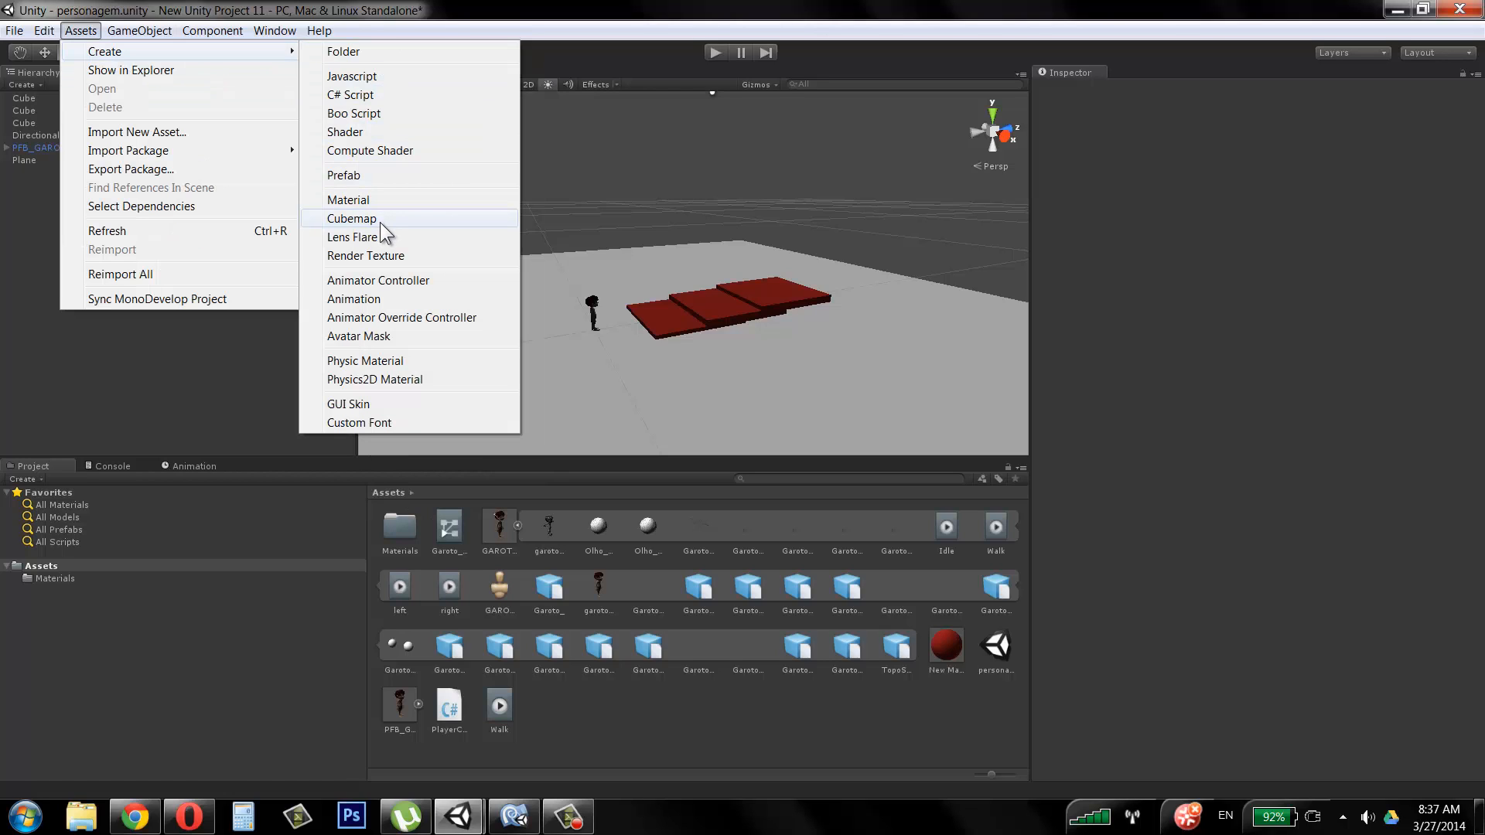
left_click(453, 3)
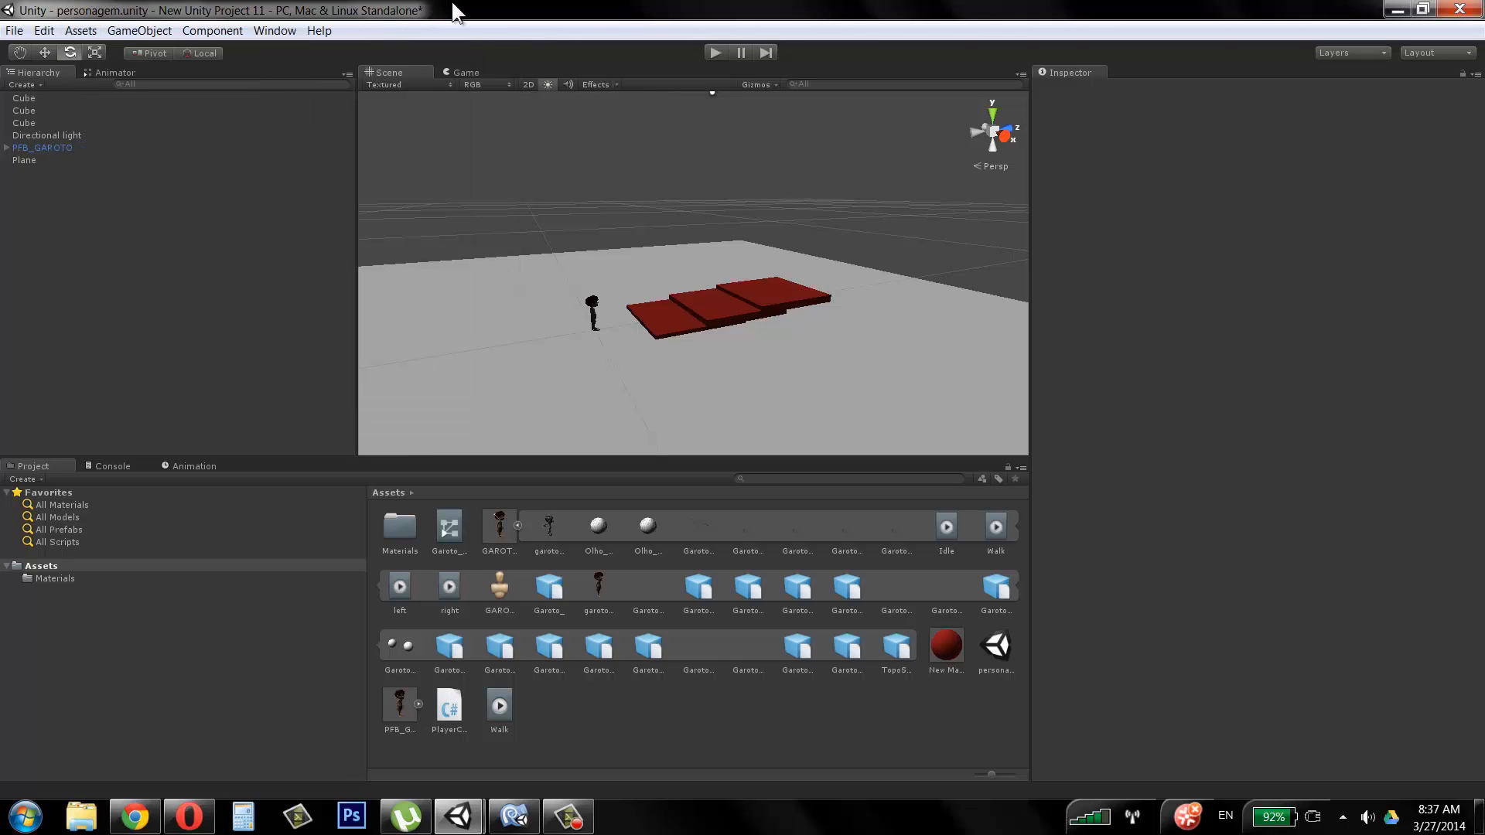
Step: Create a new camera and move it behind the boy character, to about X -0.03, Y 0.30, Z -0.48
left_click(39, 85)
left_click(63, 122)
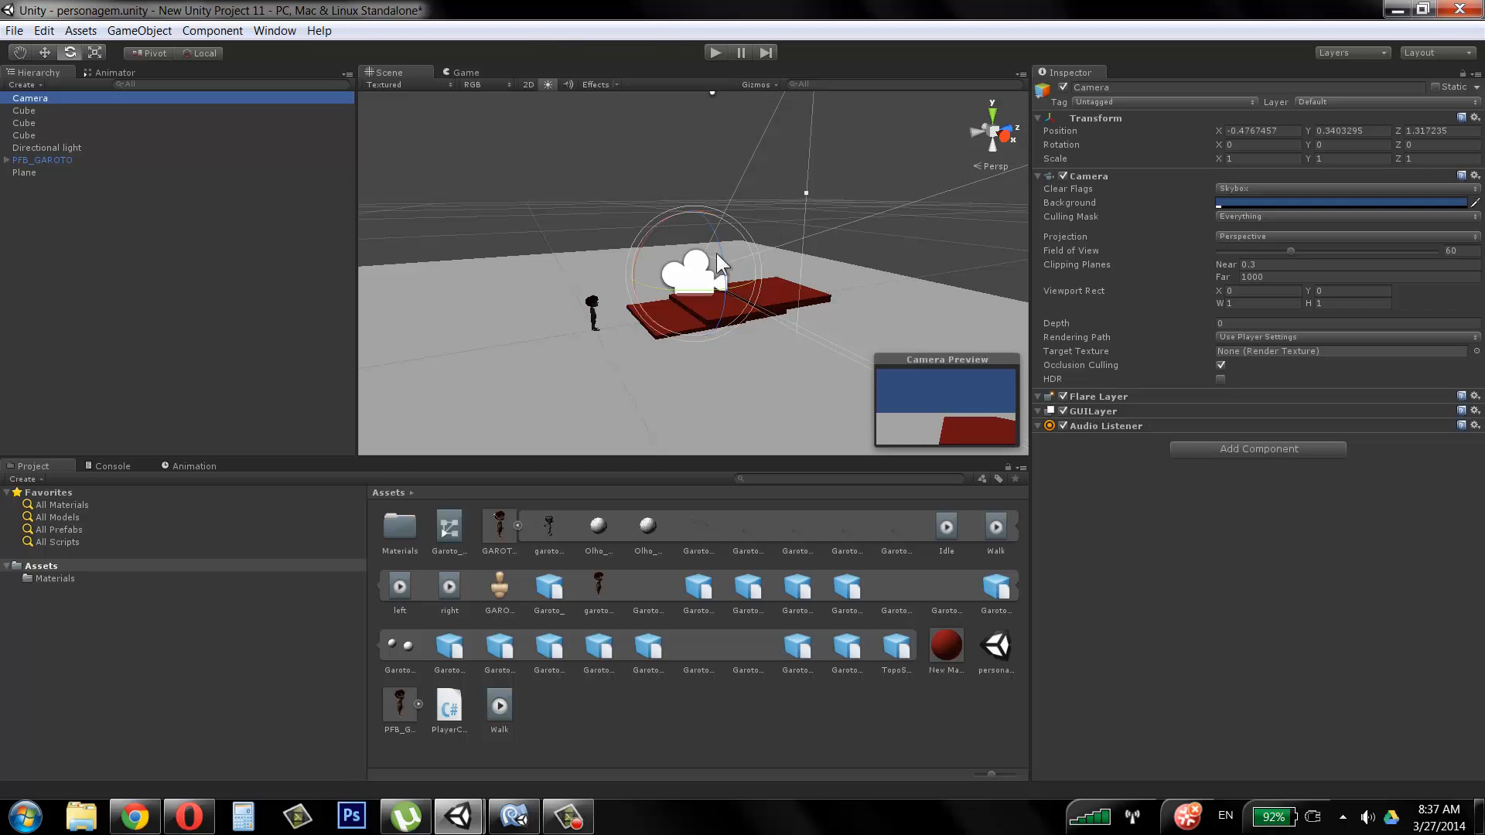
key("w")
left_click_drag(741, 266, 766, 340)
left_click_drag(765, 340, 680, 239, "alt")
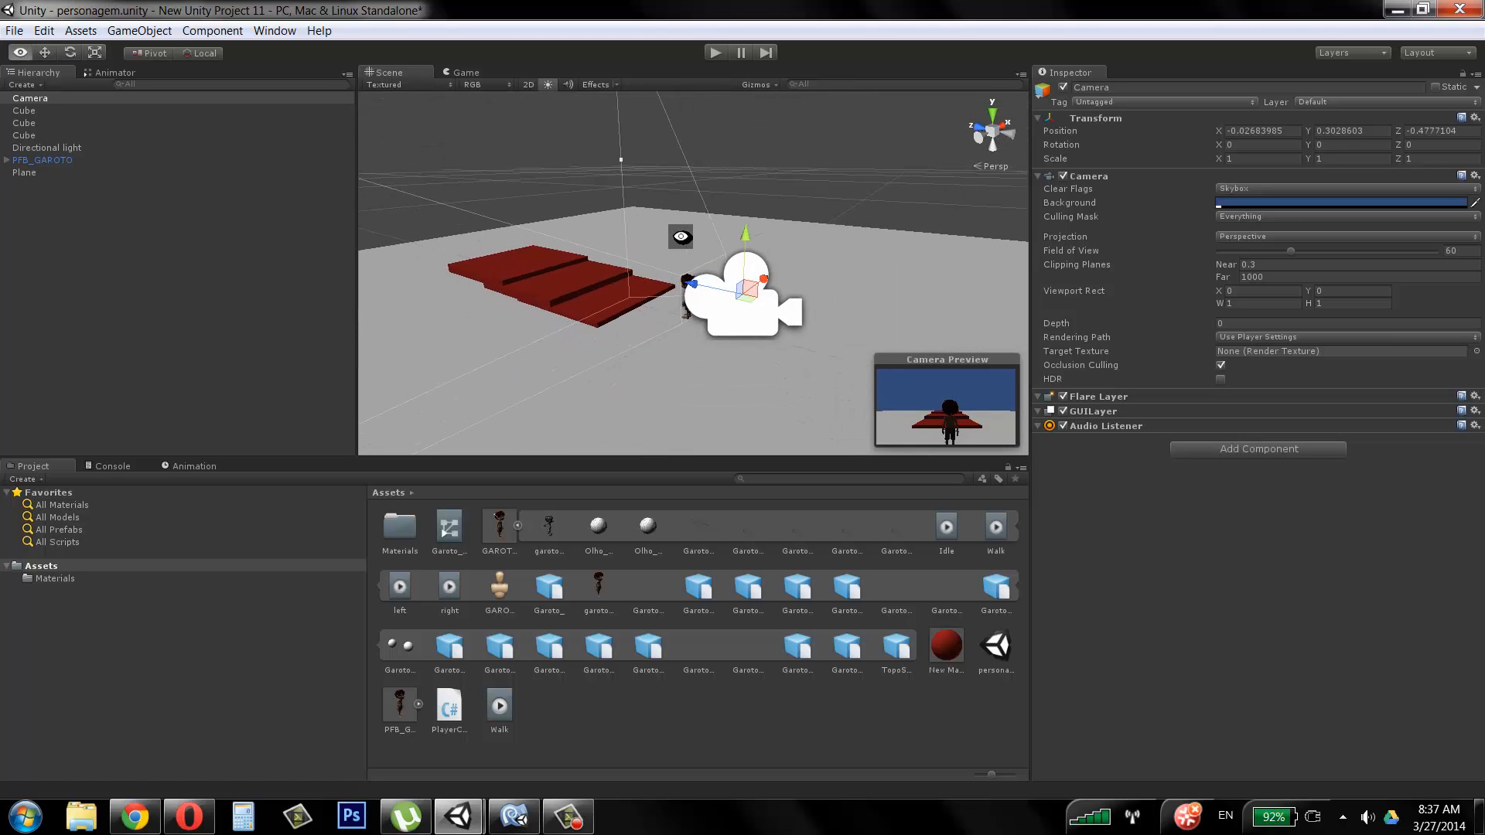
Step: Add a point light above the character at about X 0.02, Y 0.59, Z 0.01 and set its intensity to 0.21
left_click(213, 30)
mouse_move(140, 30)
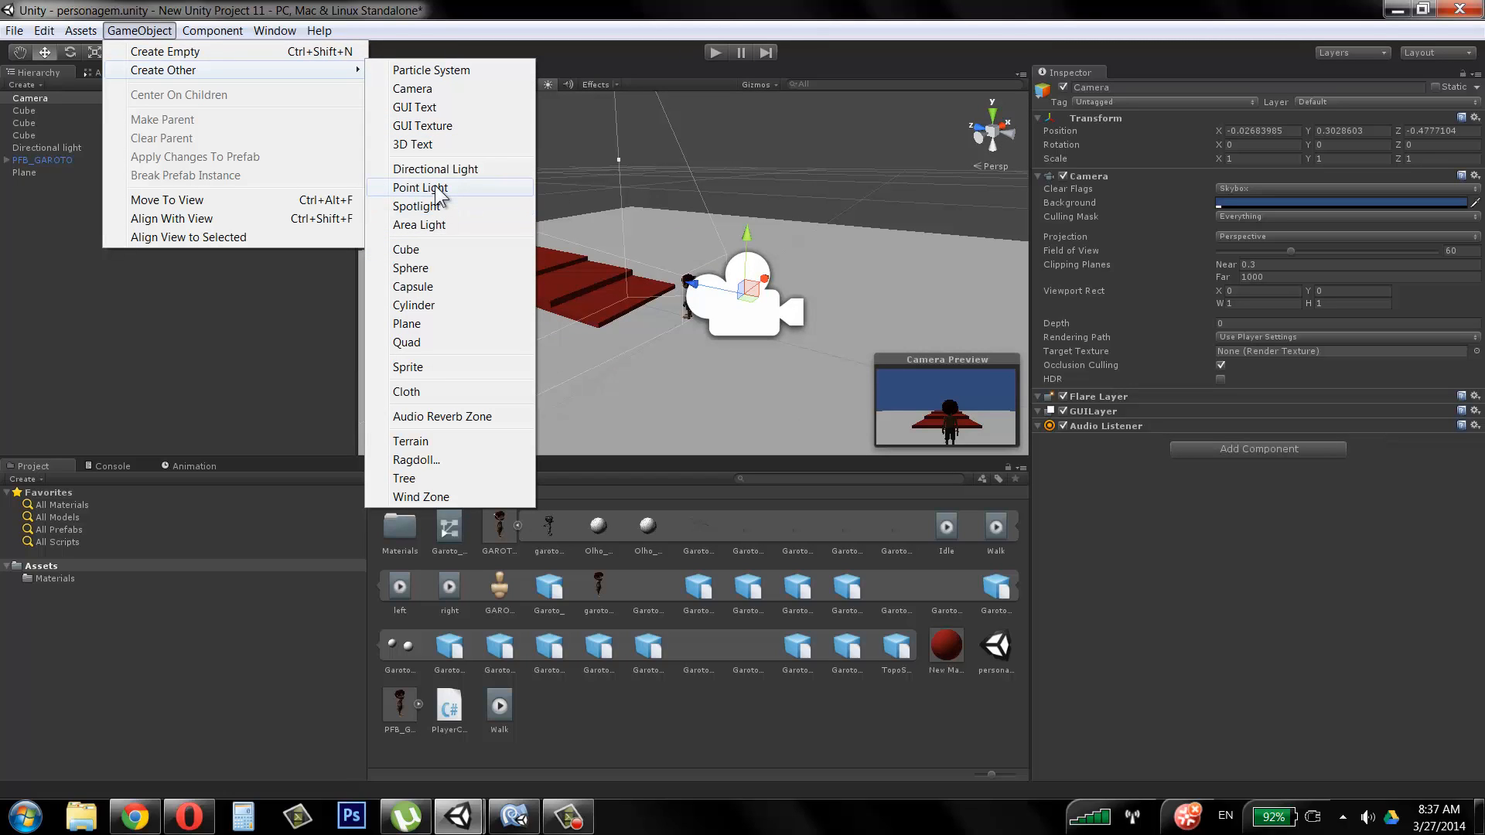
left_click(420, 188)
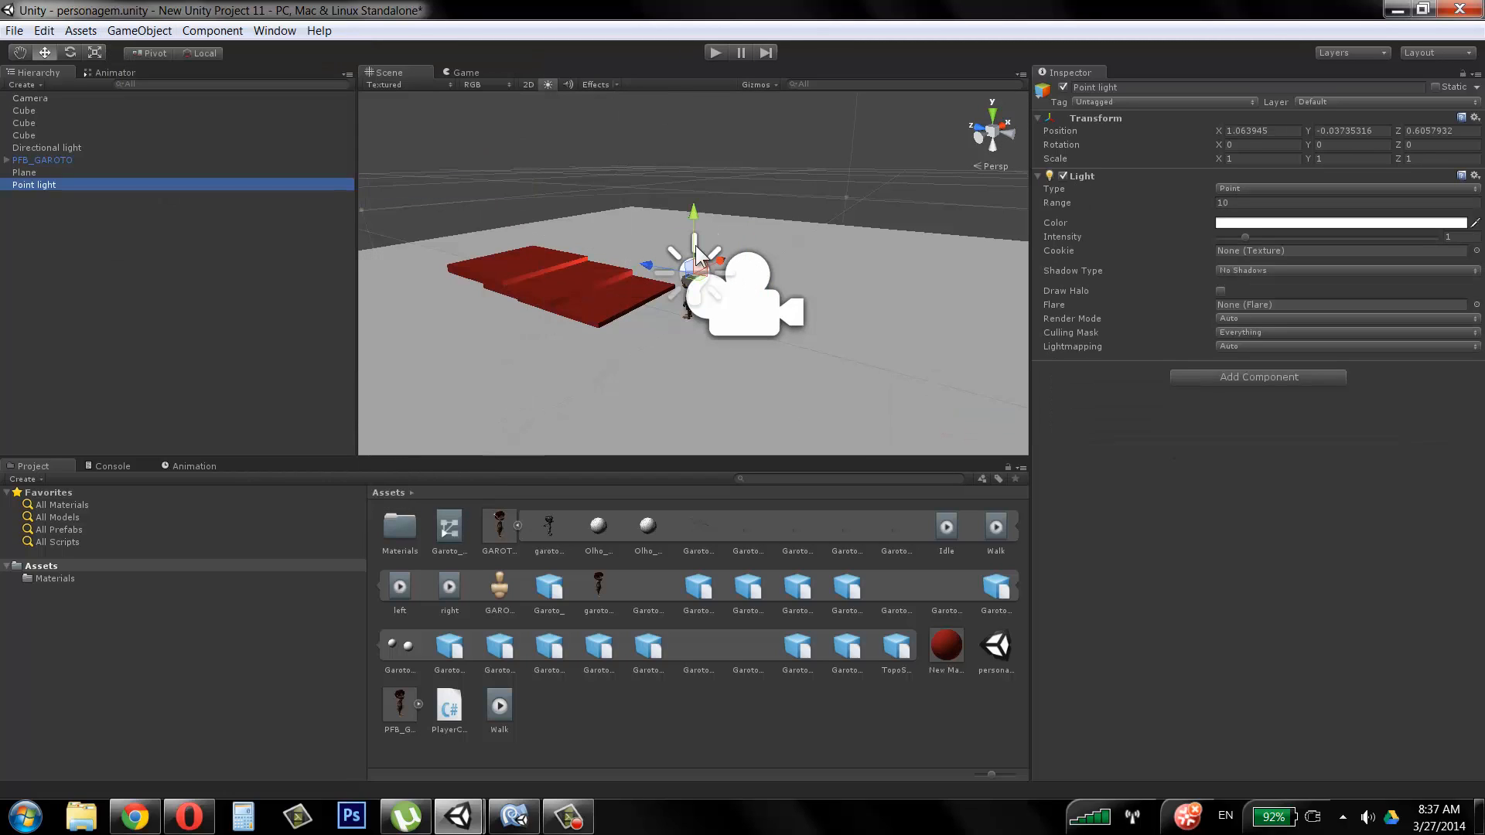
left_click_drag(689, 210, 829, 317)
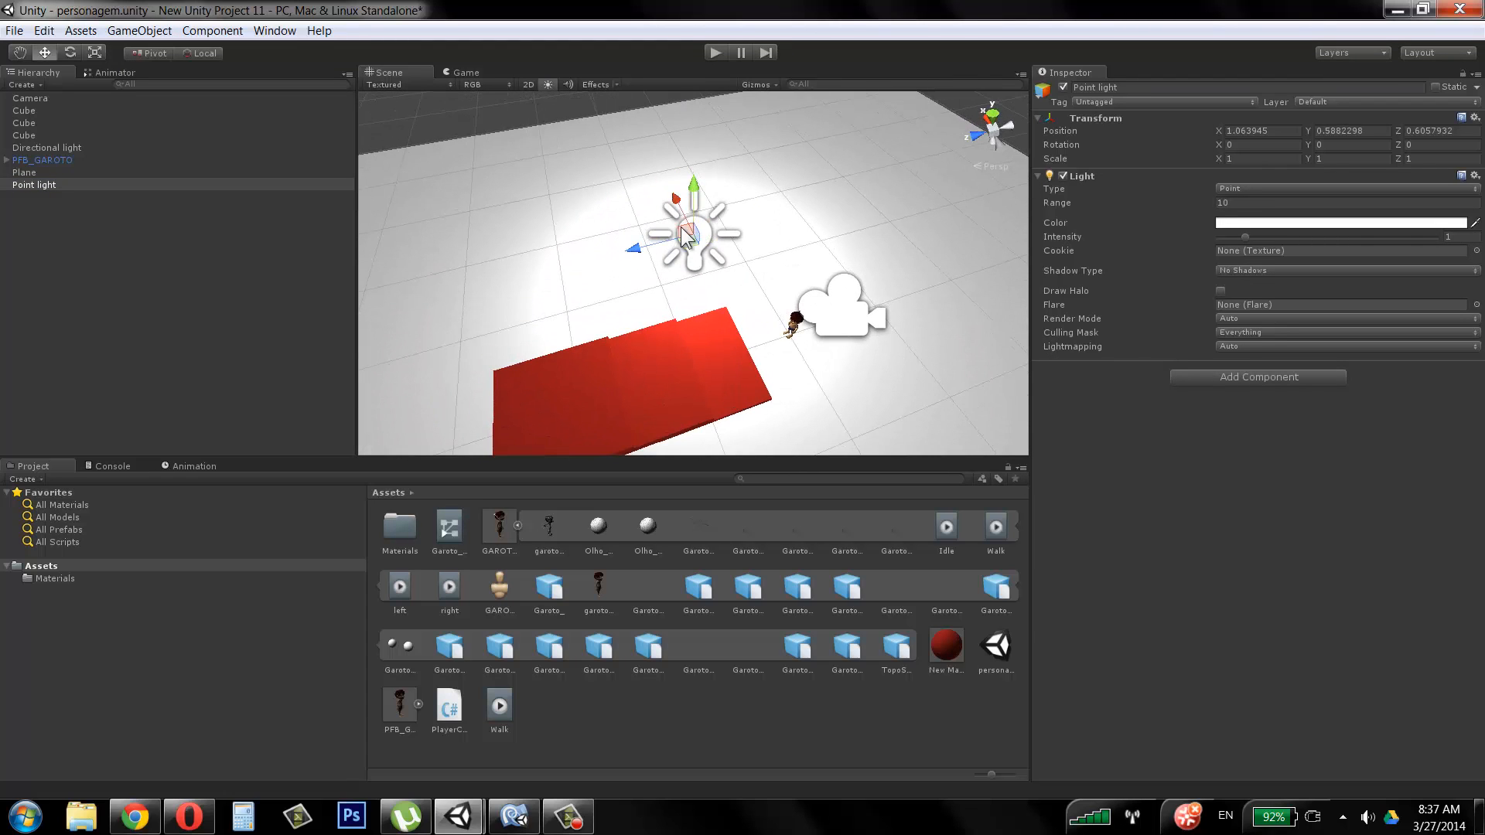
left_click_drag(689, 248, 926, 136)
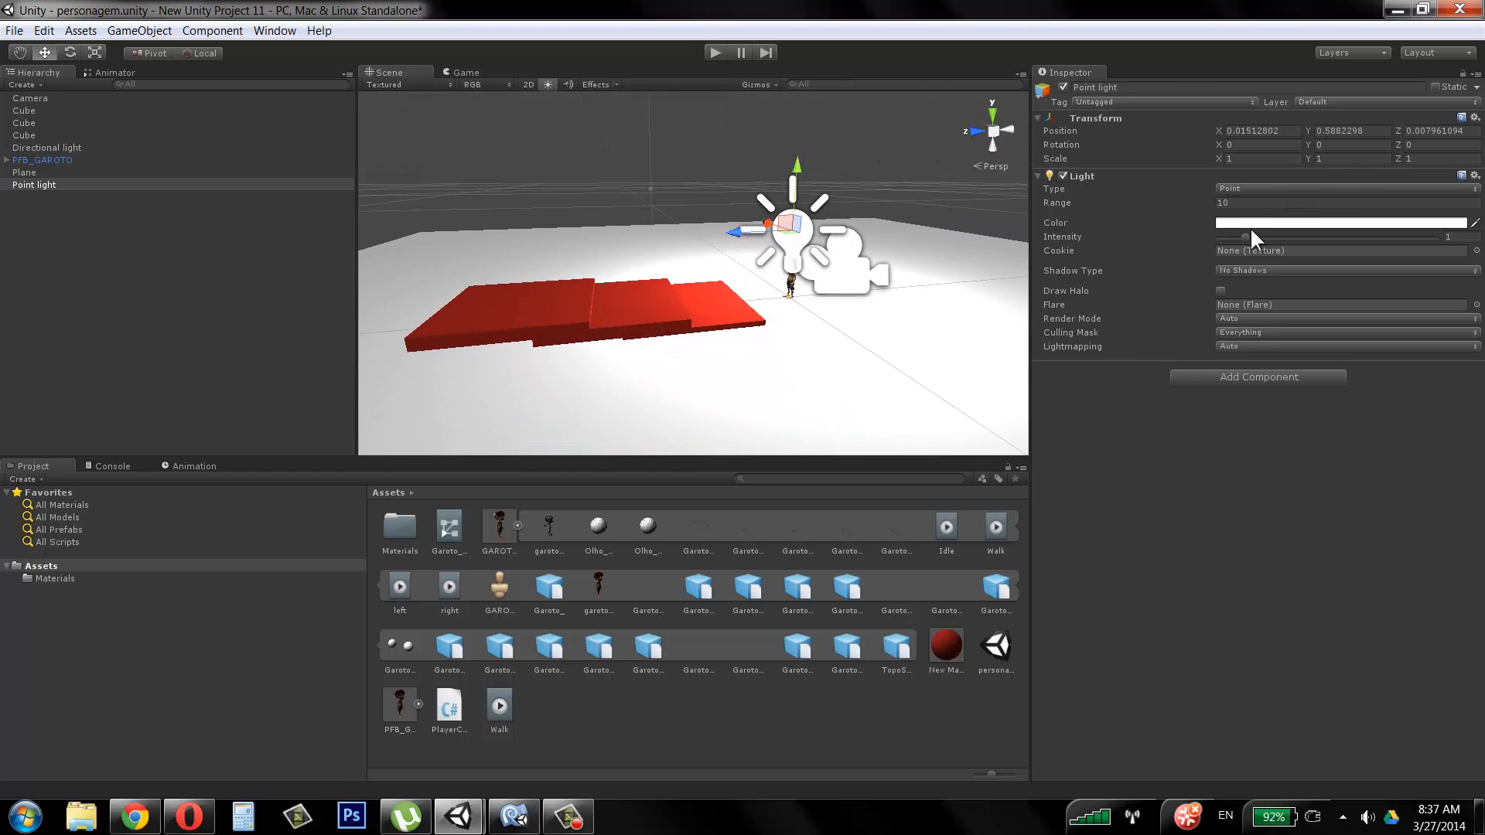
left_click_drag(1243, 238, 1221, 244)
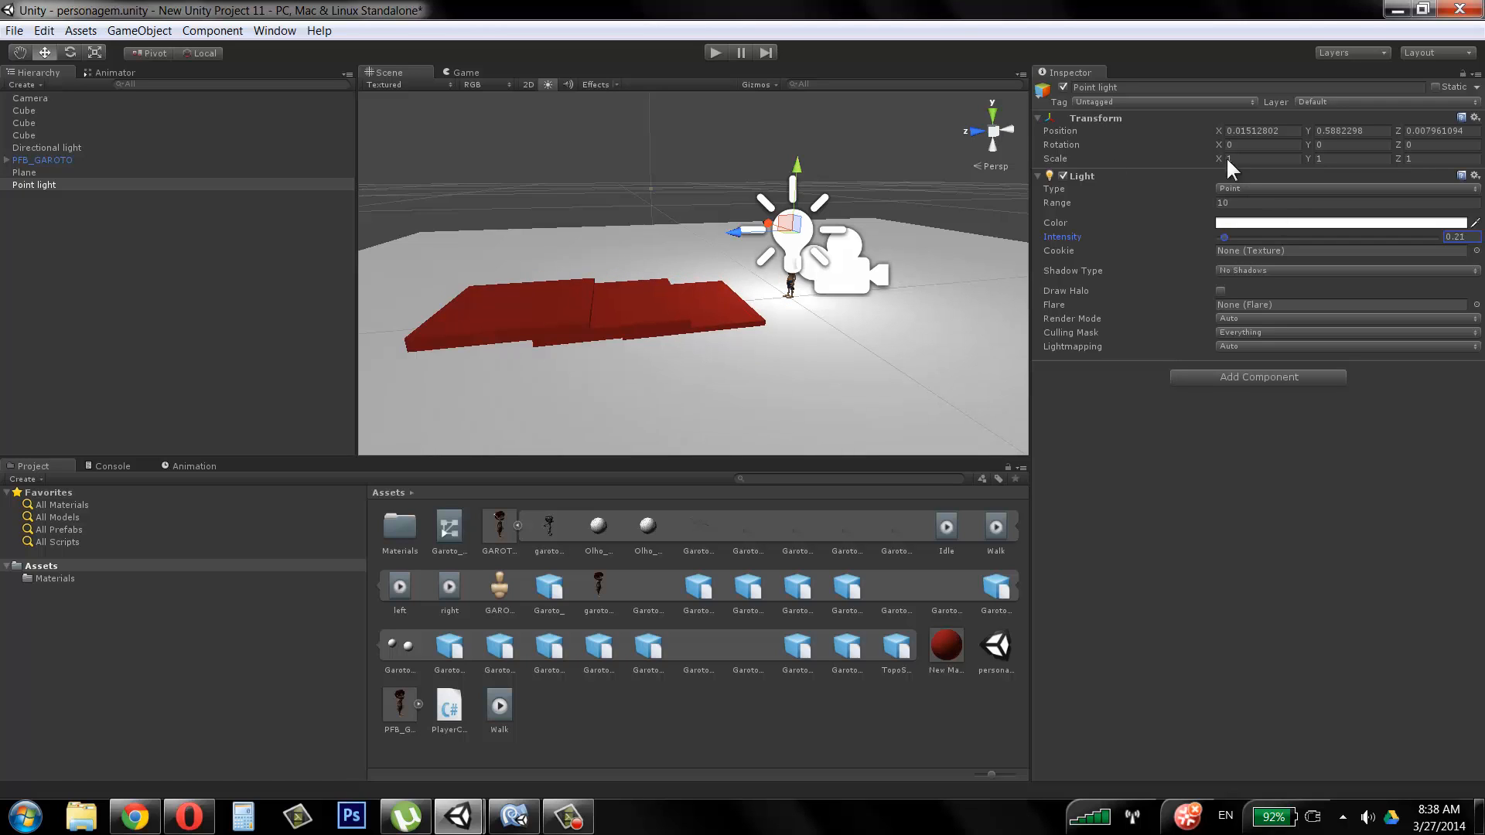
Step: Parent the camera and the point light to GAROTO_FINAL inside the PFB_GAROTO object
left_click(42, 186)
left_click(31, 98)
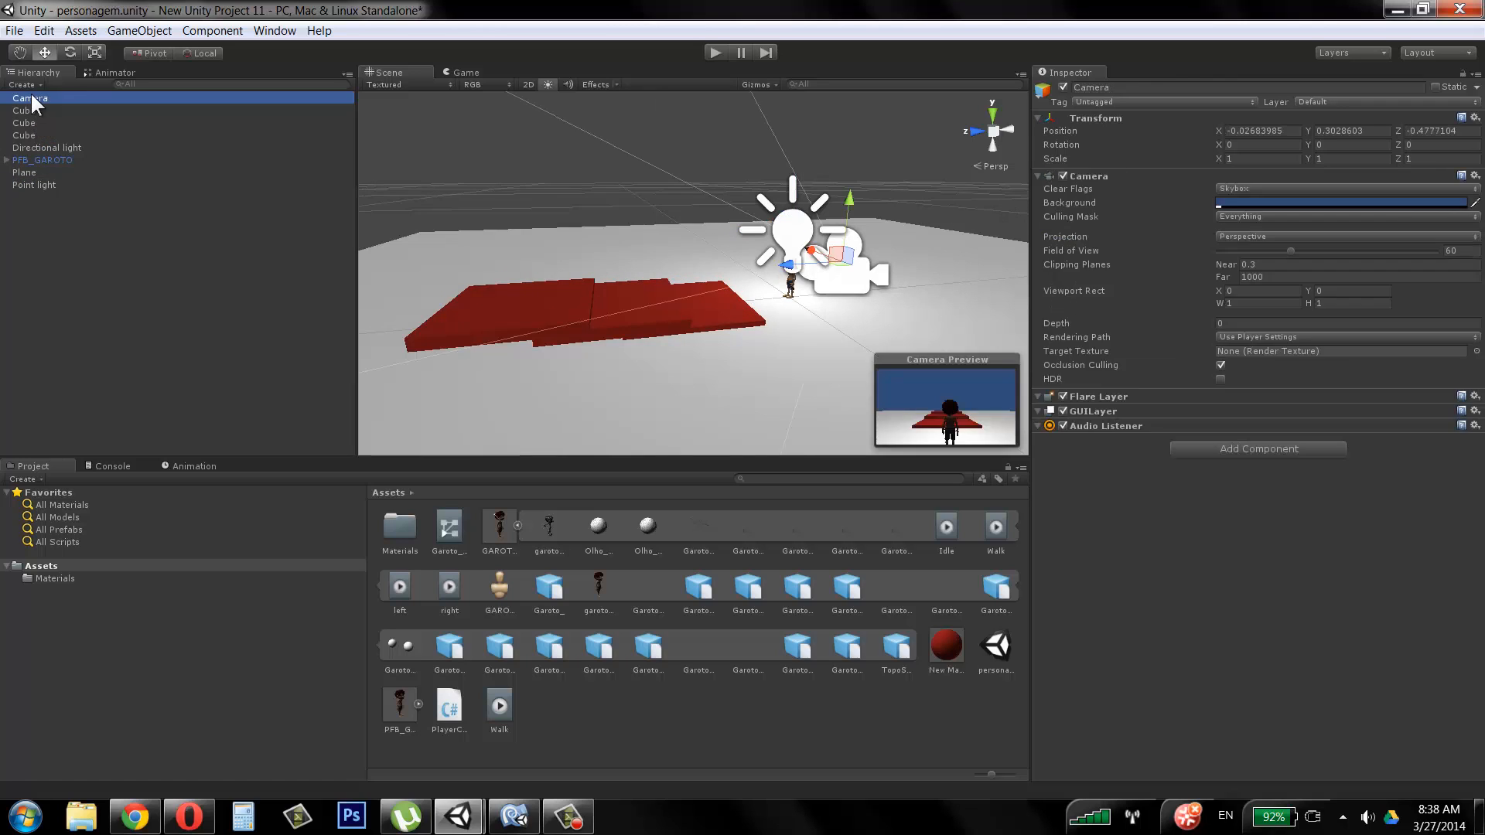
left_click_drag(39, 98, 58, 171)
left_click_drag(31, 248, 68, 161)
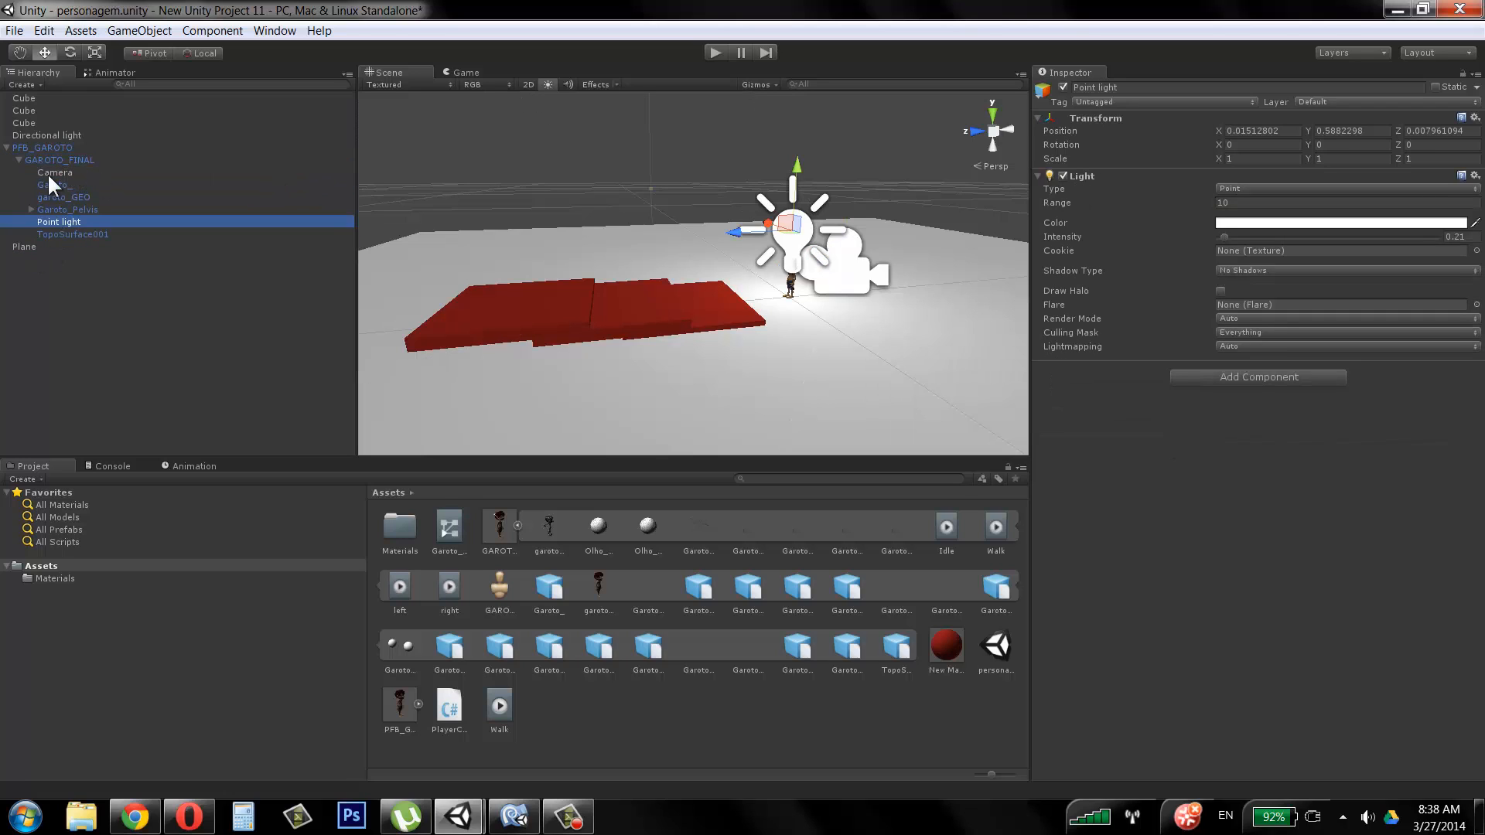
left_click(7, 148)
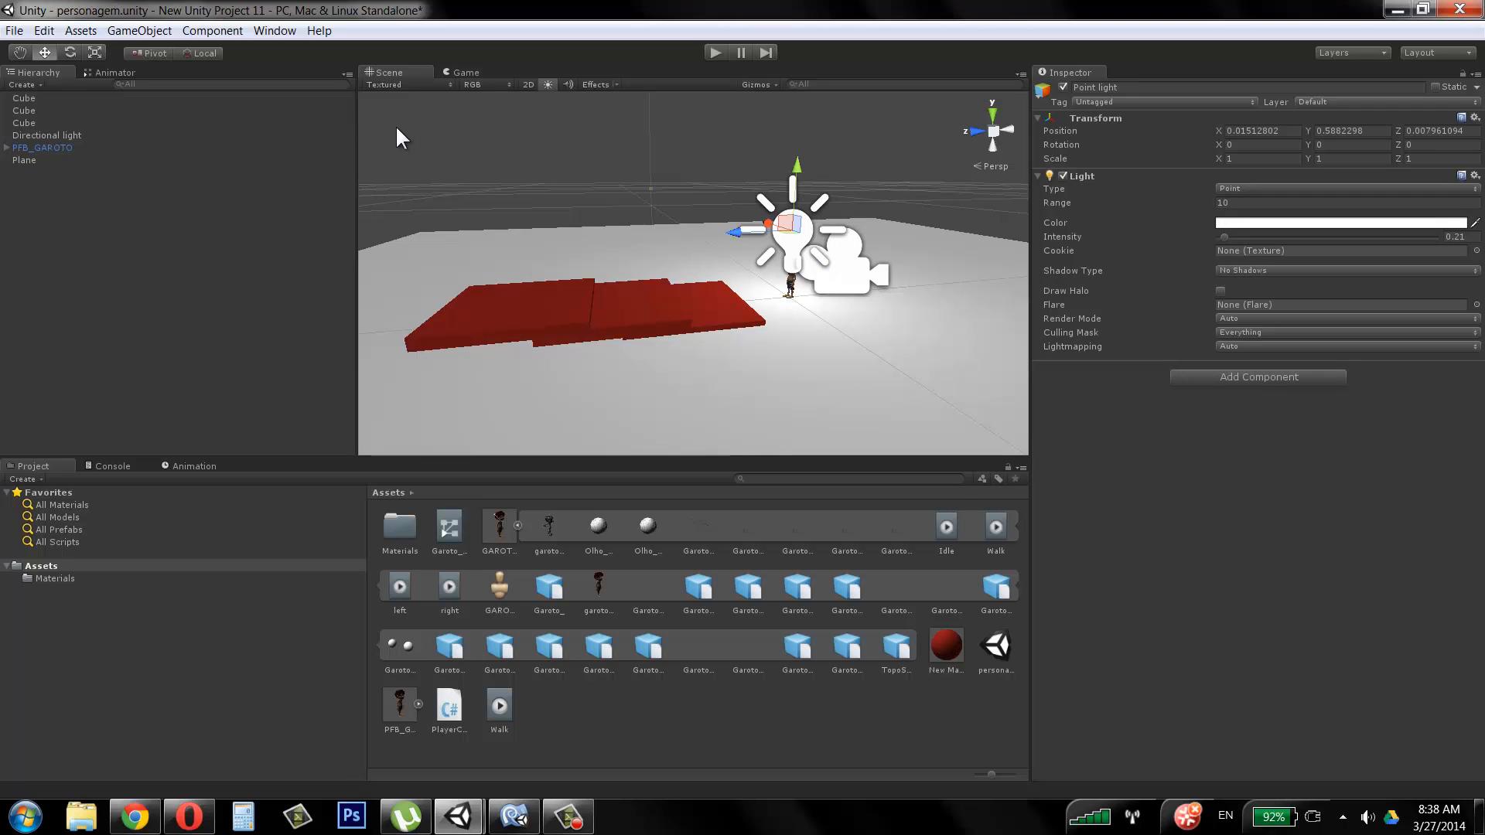
Step: Run the game and test walking the character forward, backward and sideways over the red steps
left_click(712, 52)
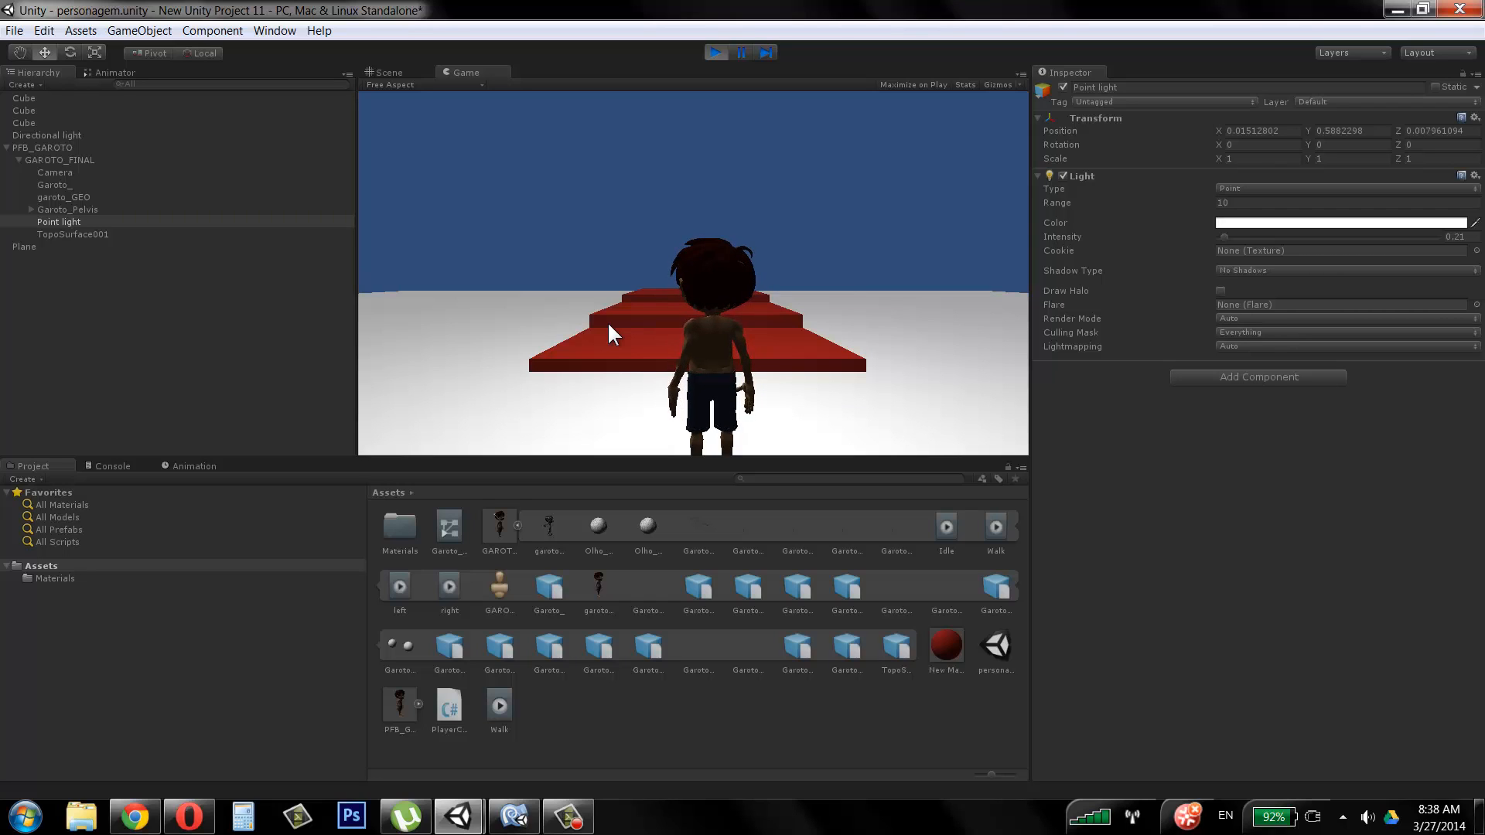
key("w")
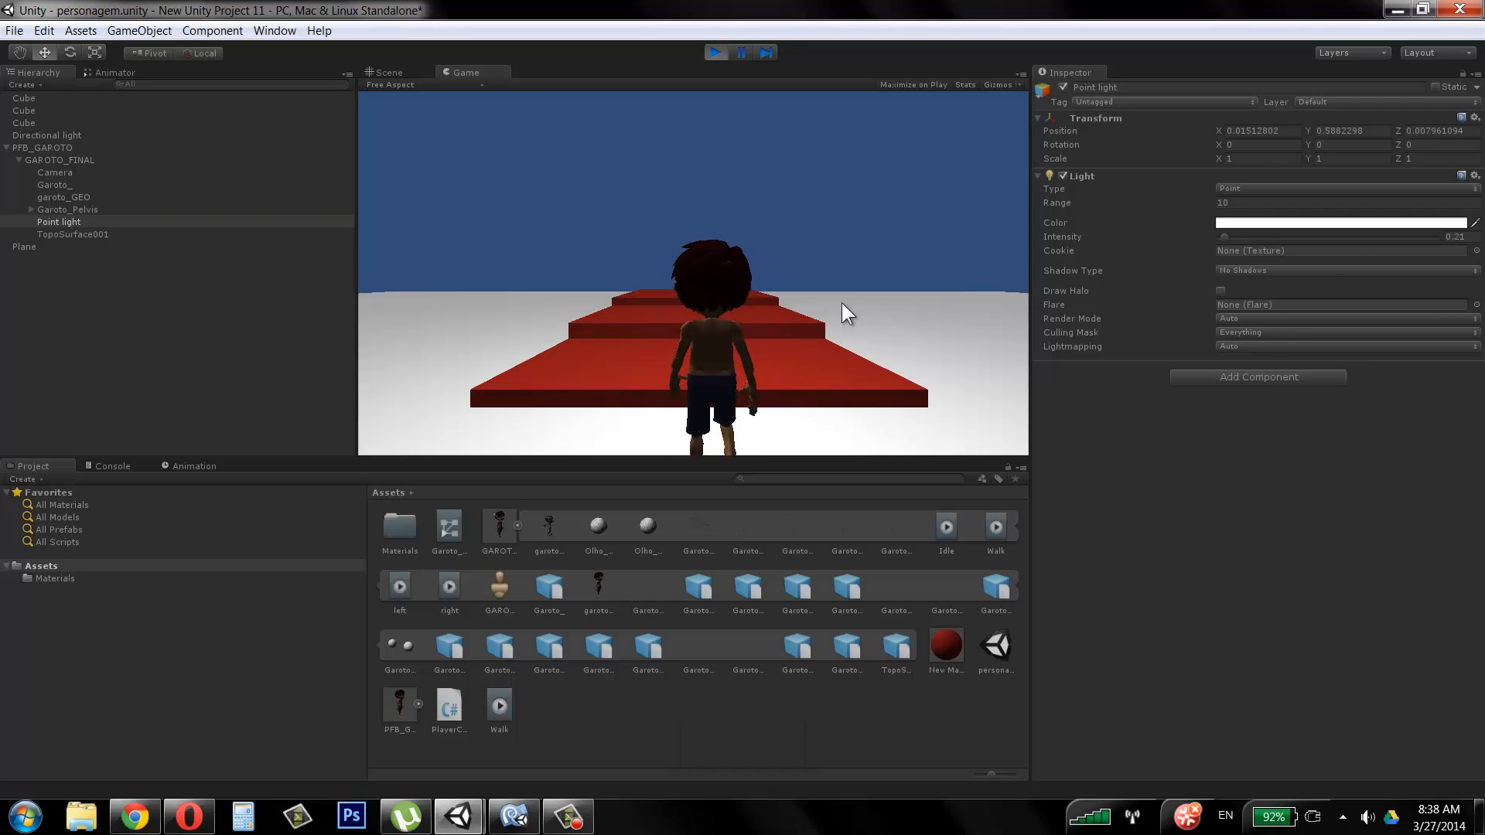
key("s")
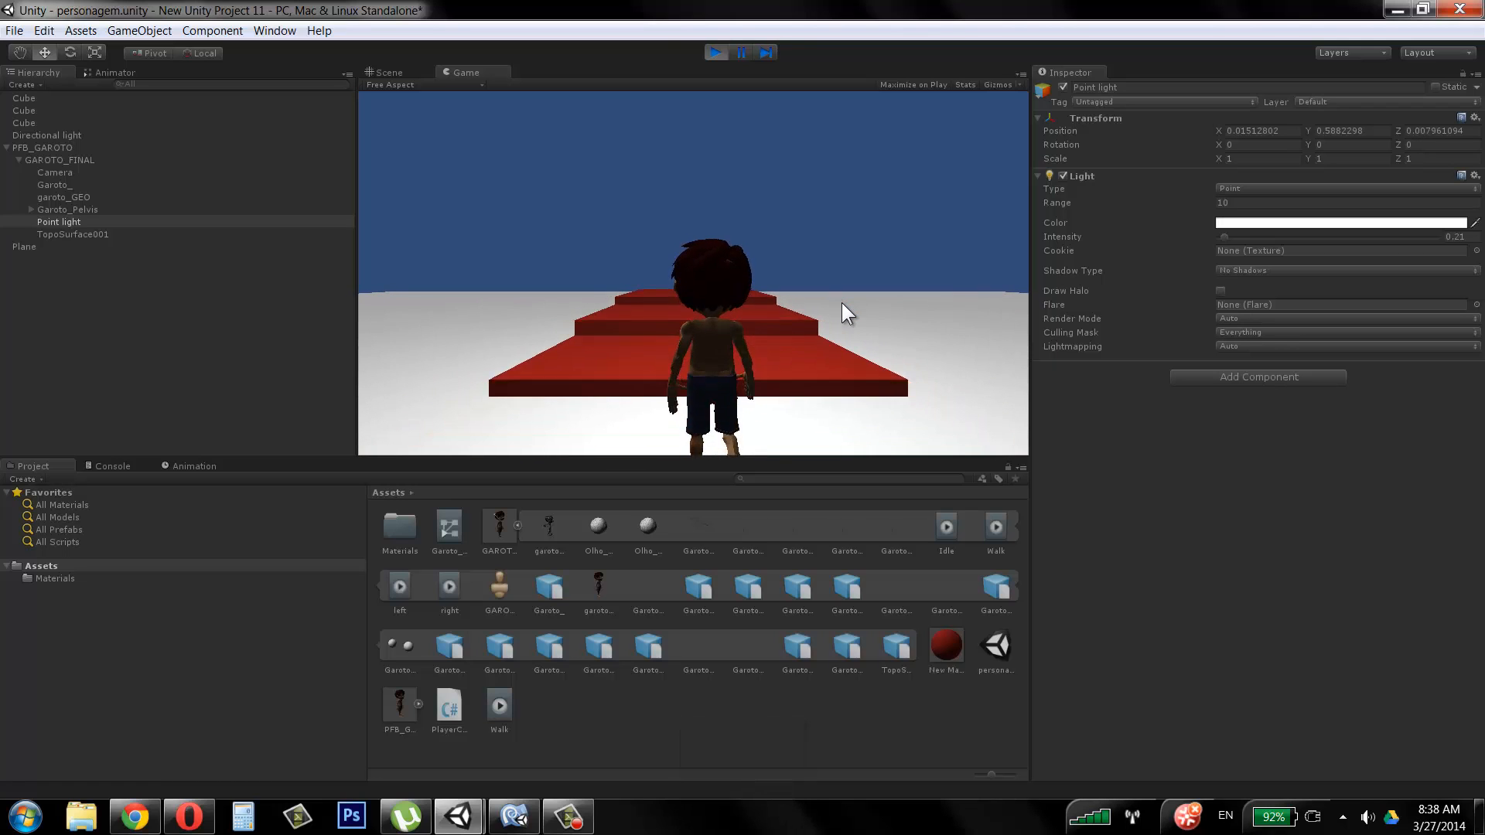
key("a")
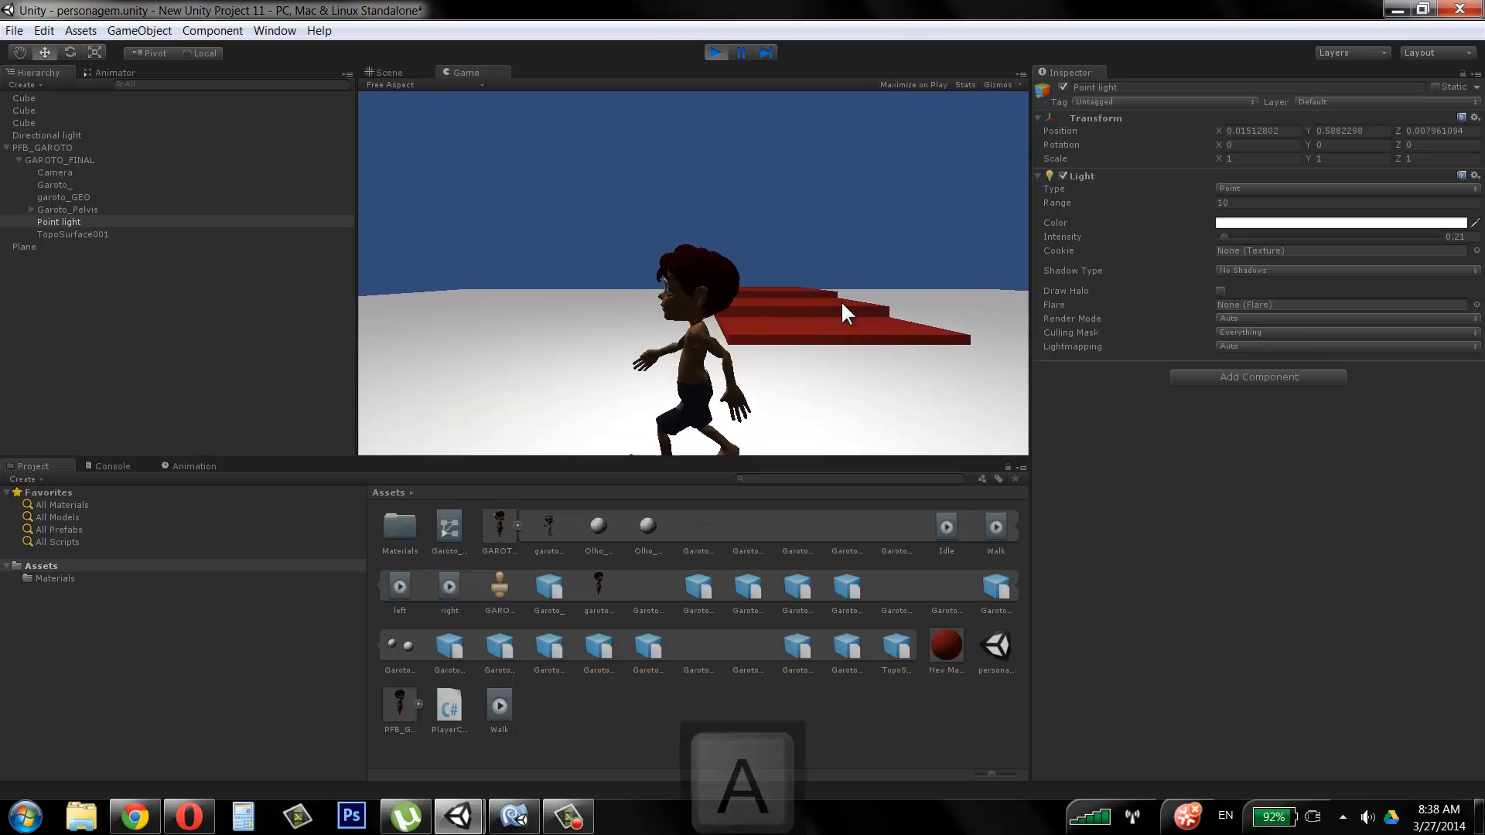
key("d")
key("w")
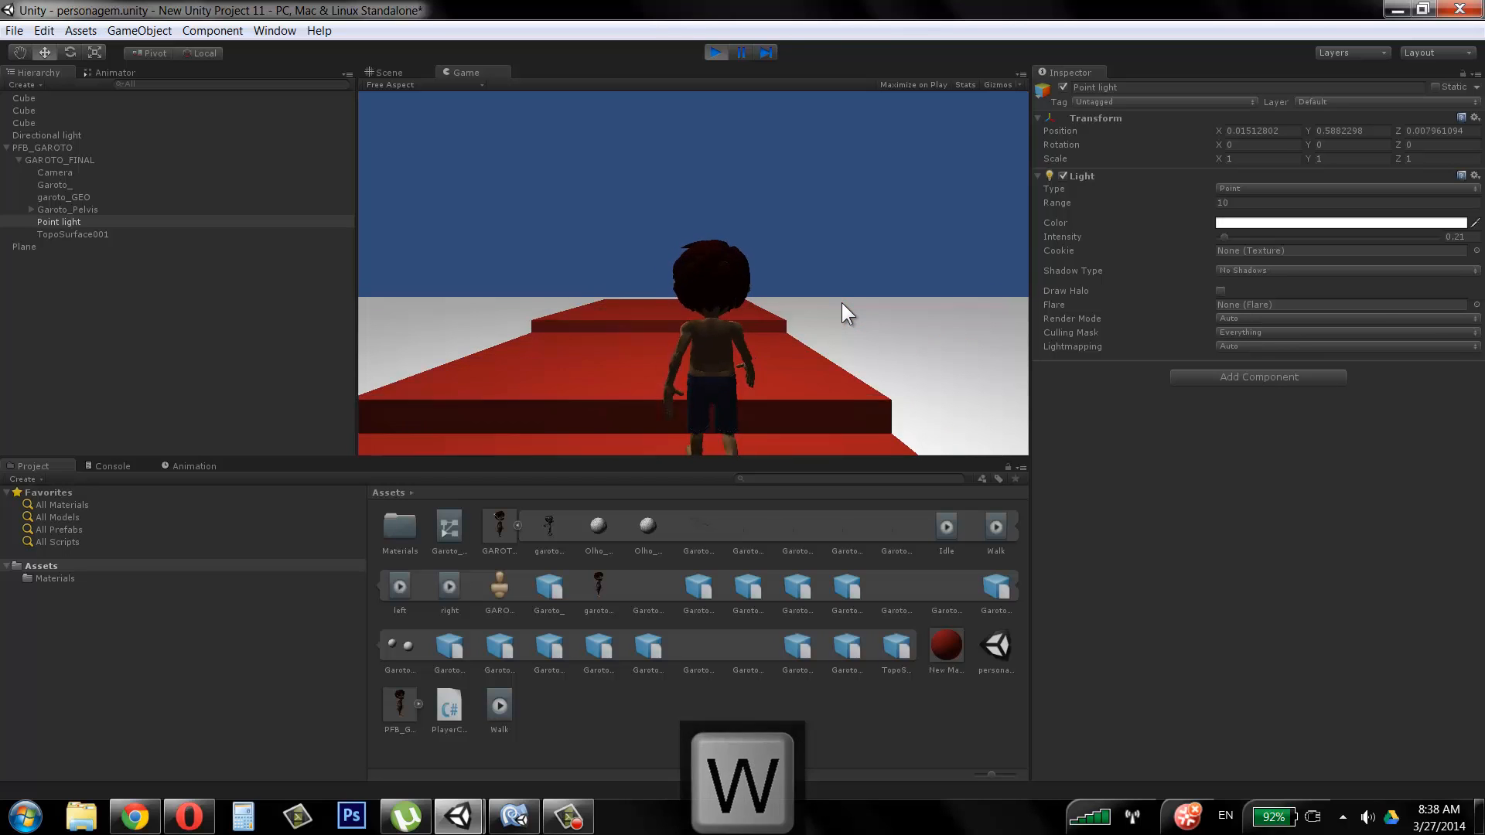
key("s")
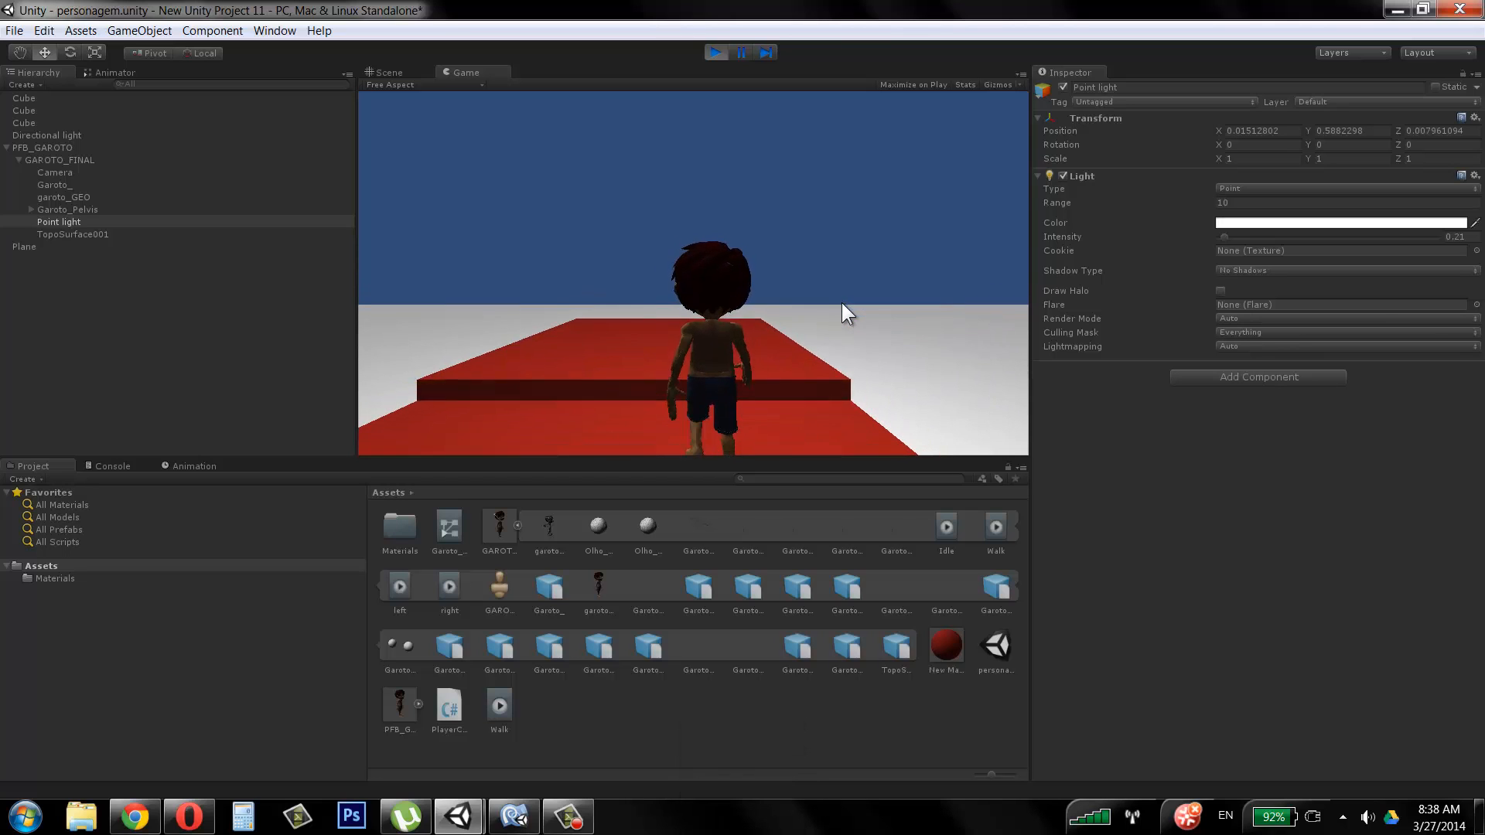
key("a")
key("s")
key("a")
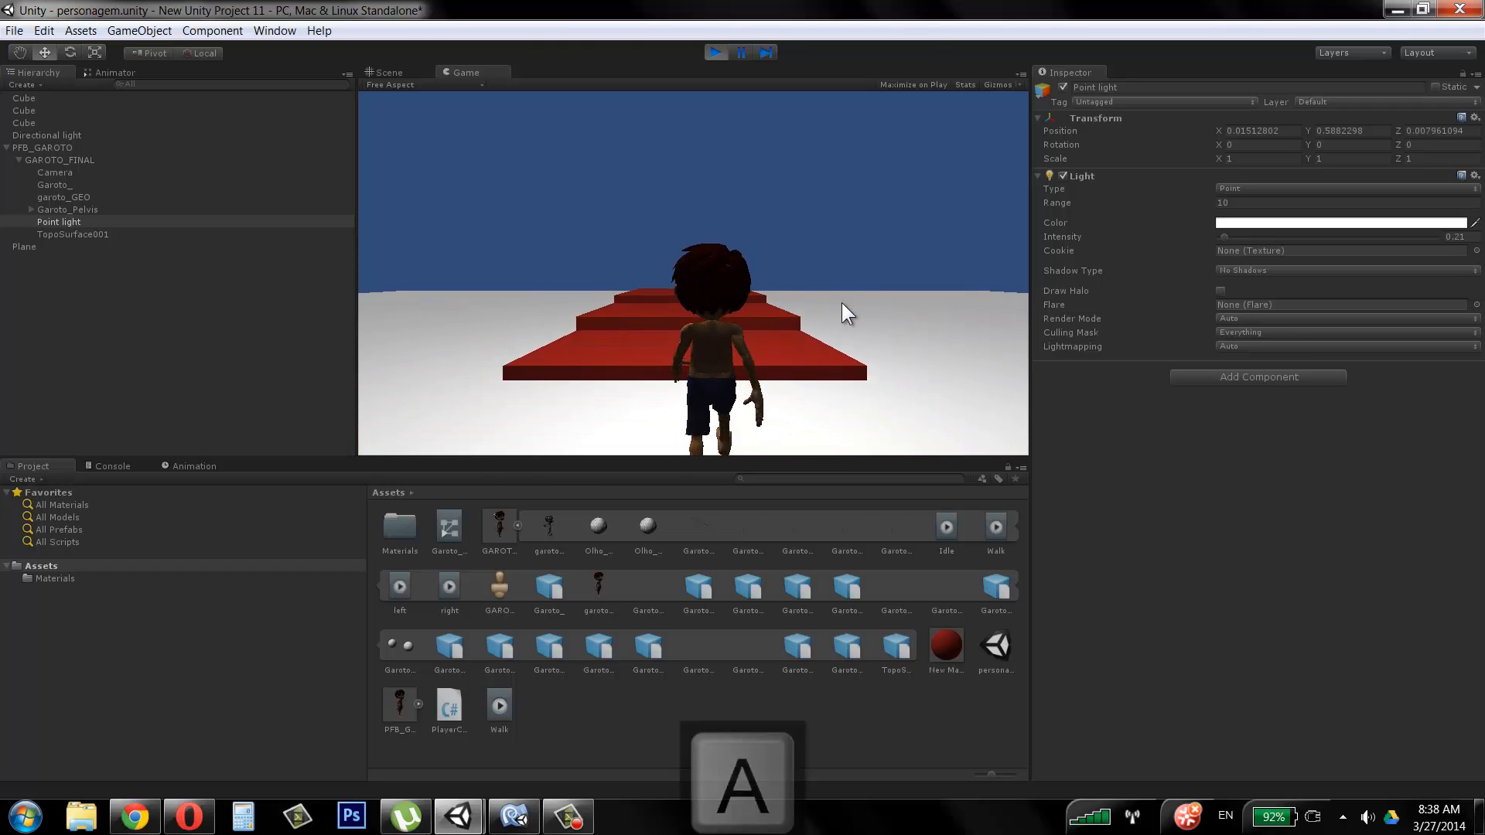
key("w")
key("s")
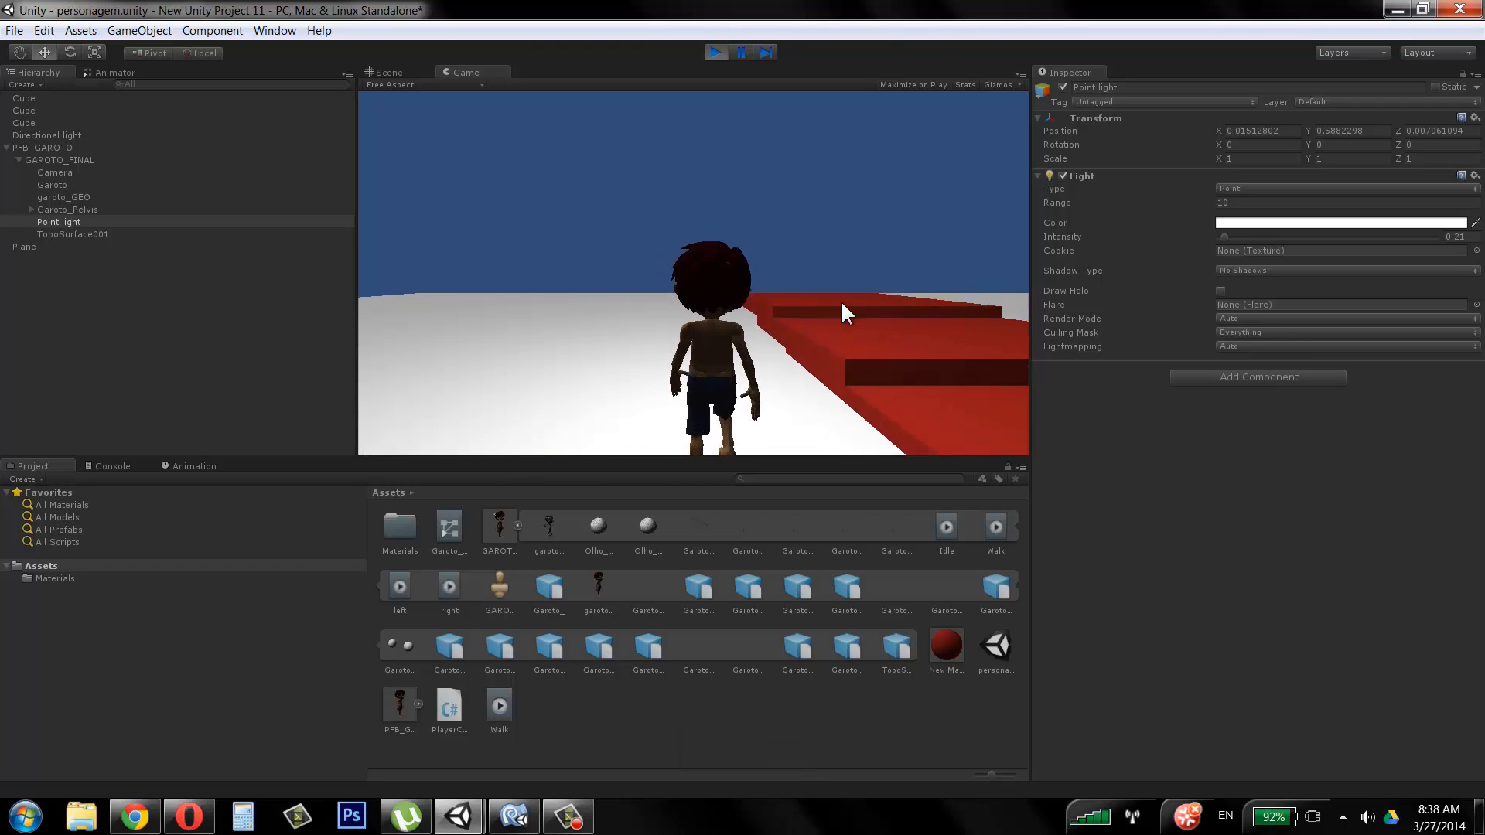
key("w")
key("s")
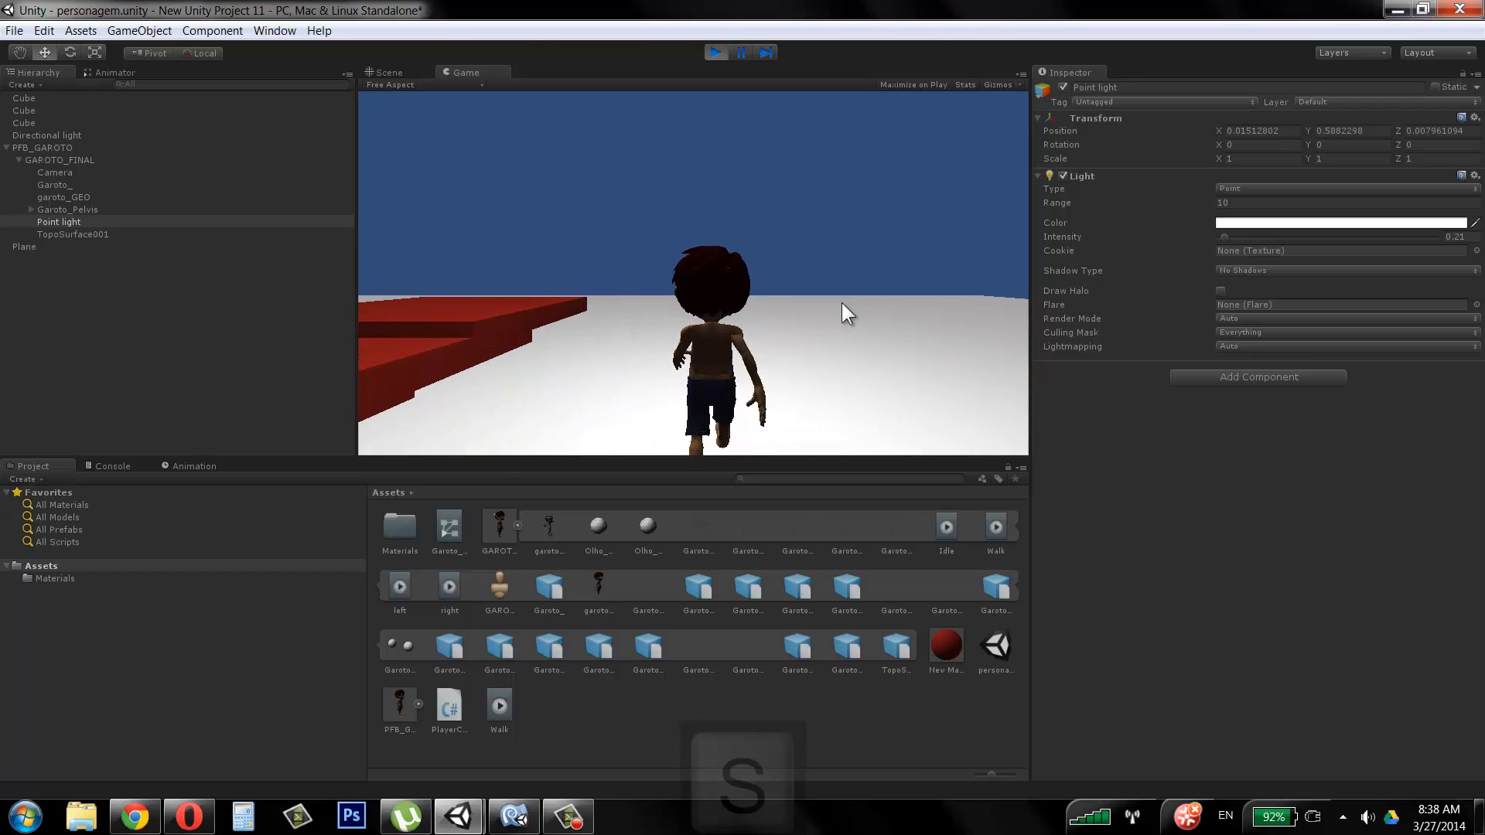
key("a")
key("s")
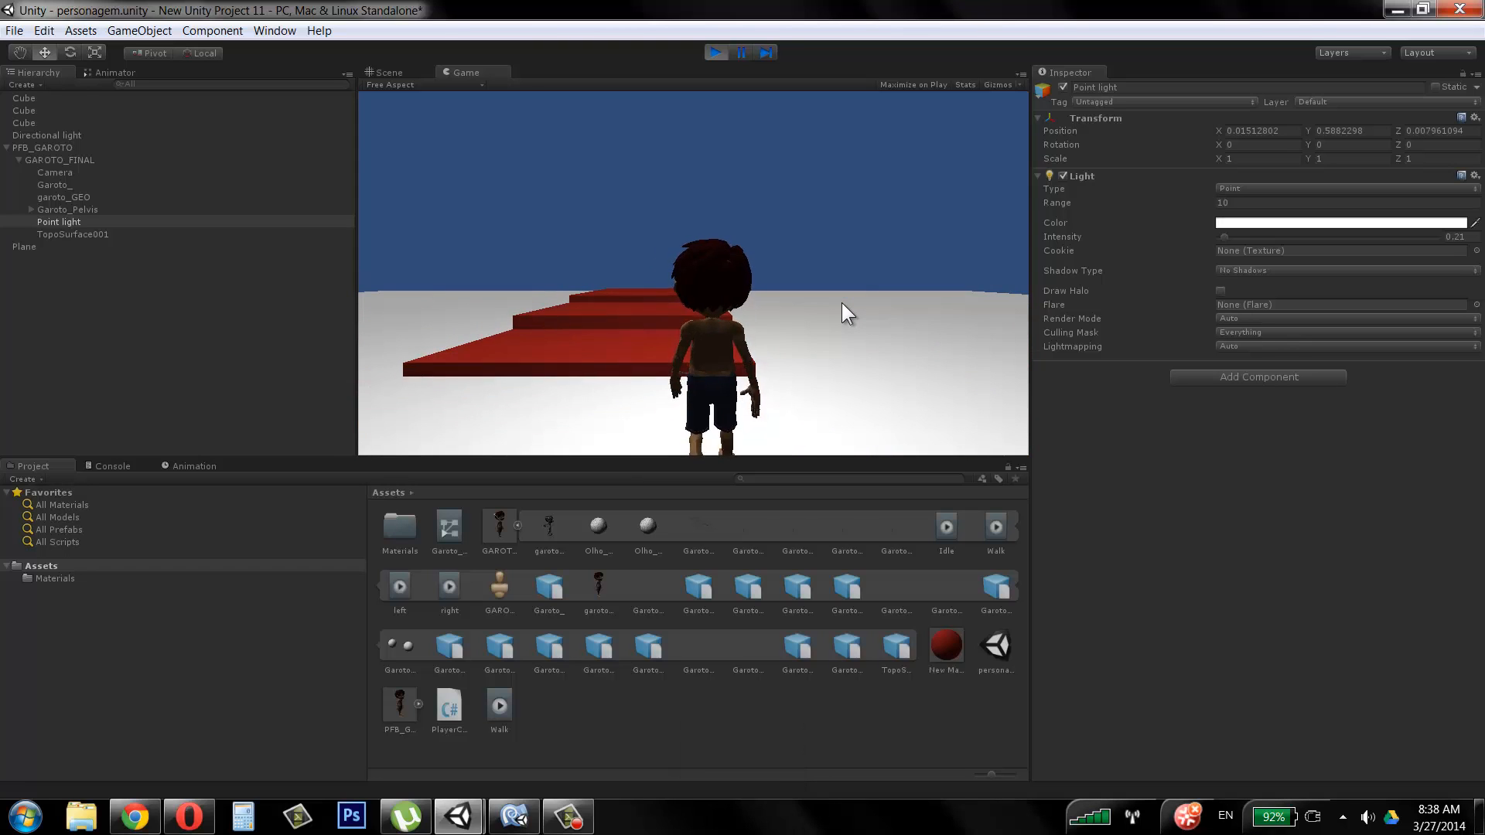
key("w")
key("s")
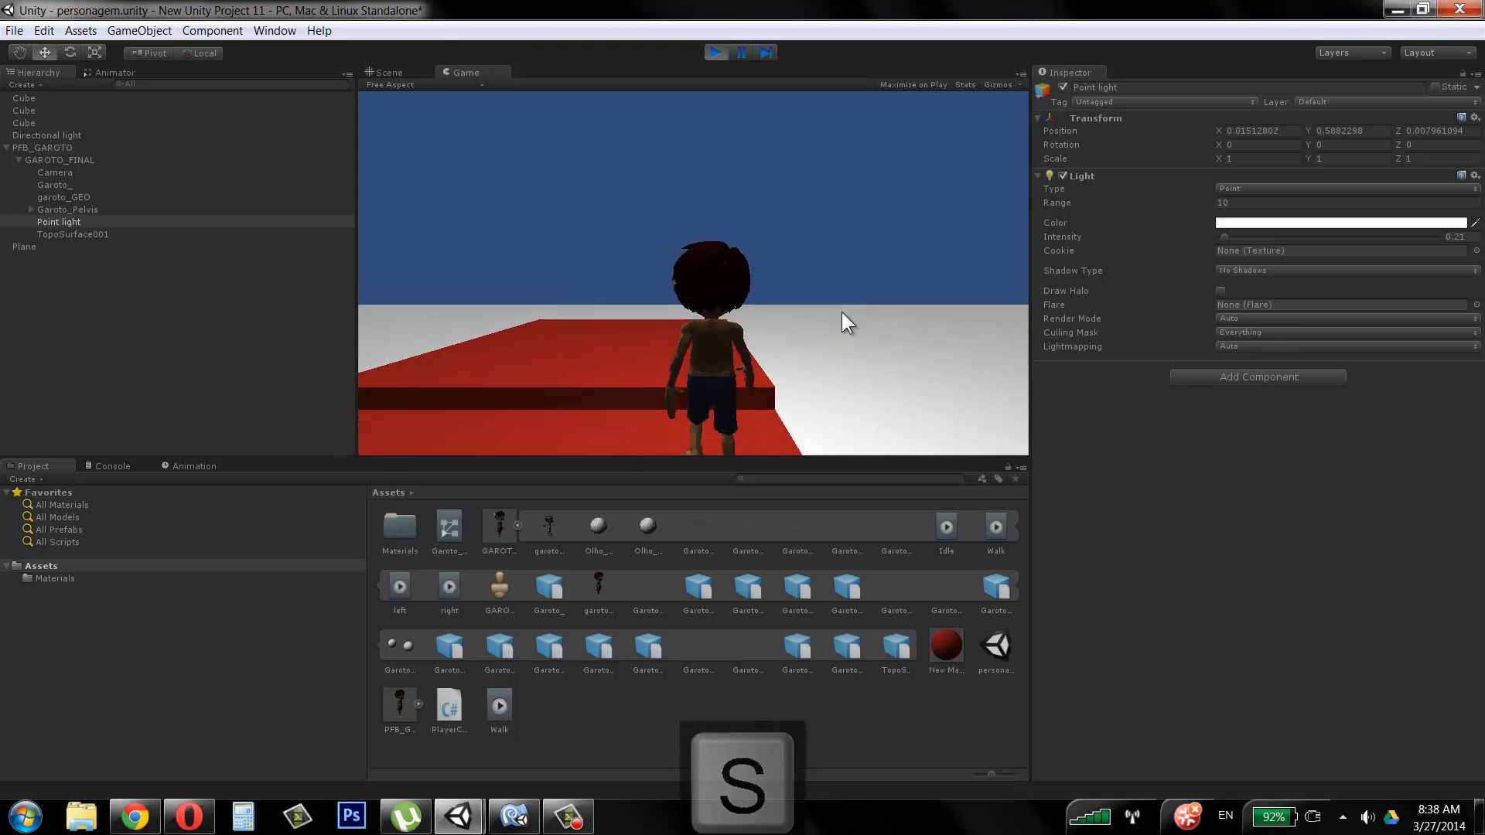
key("a")
key("d")
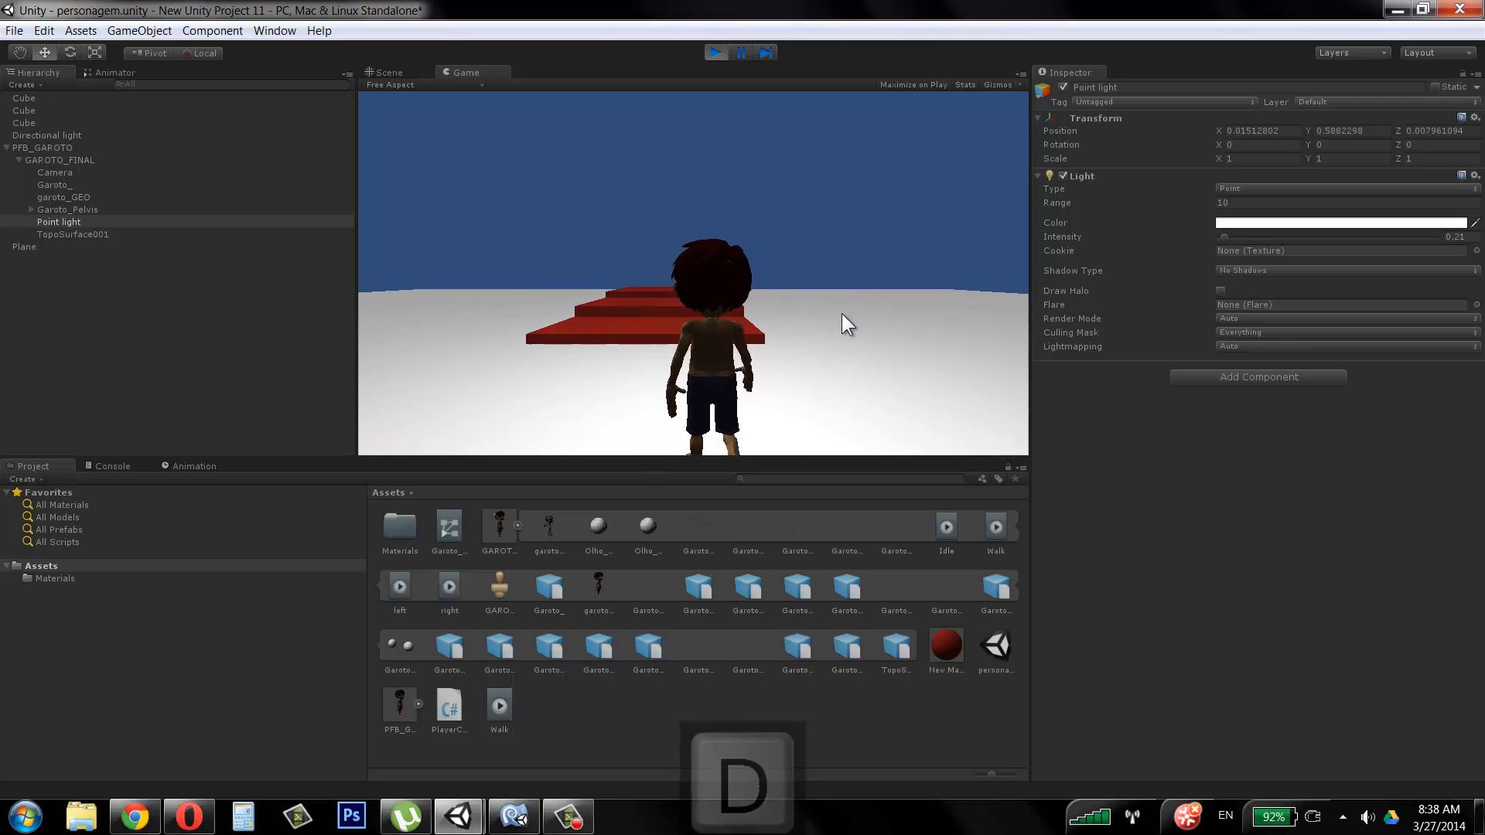
Step: Test walking the character forward, backward and sideways around the red steps with the follow camera, and stop the running game
key("w")
key("s")
key("a")
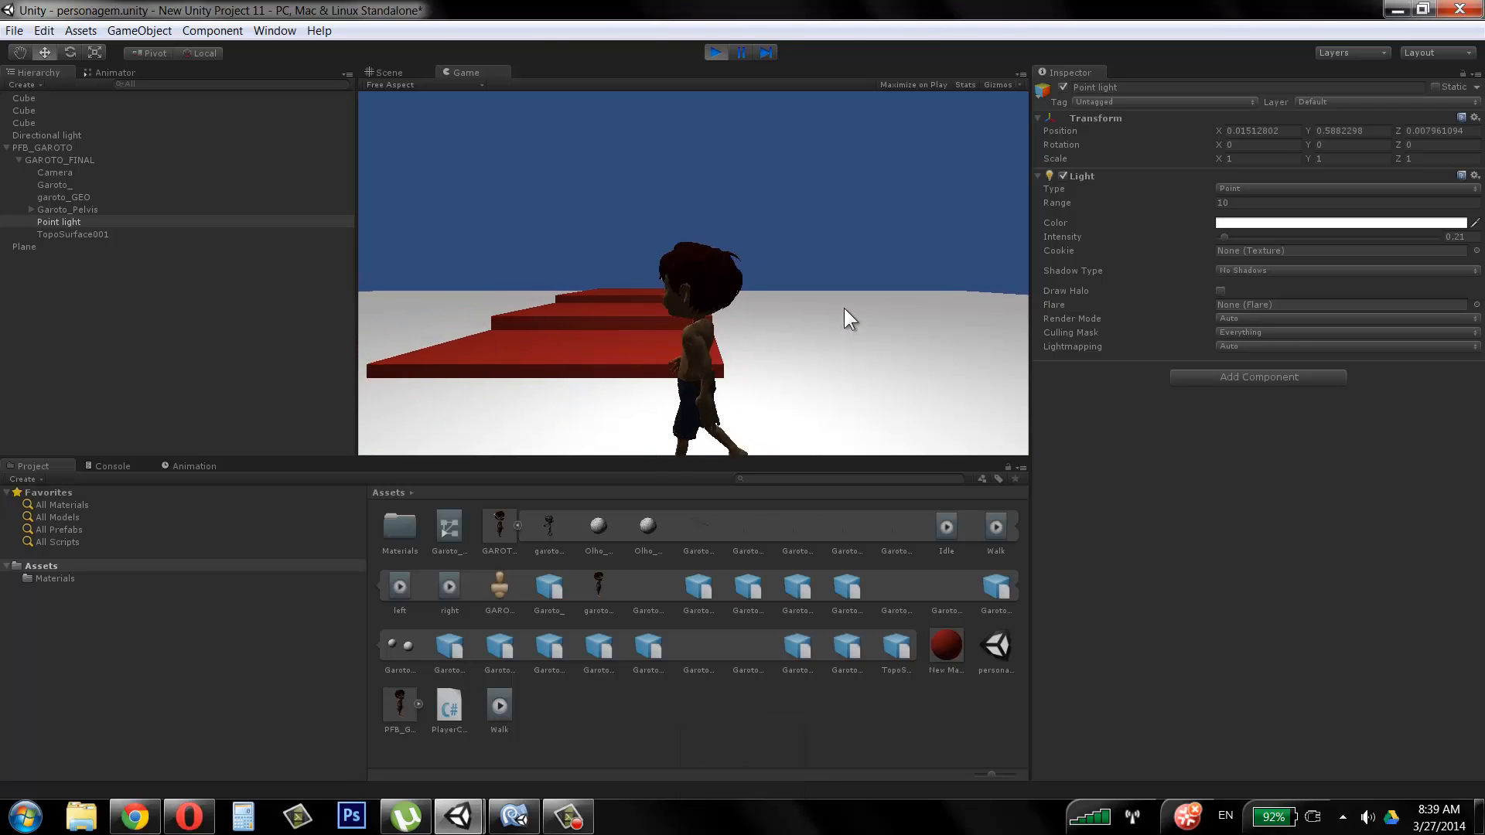
key("a")
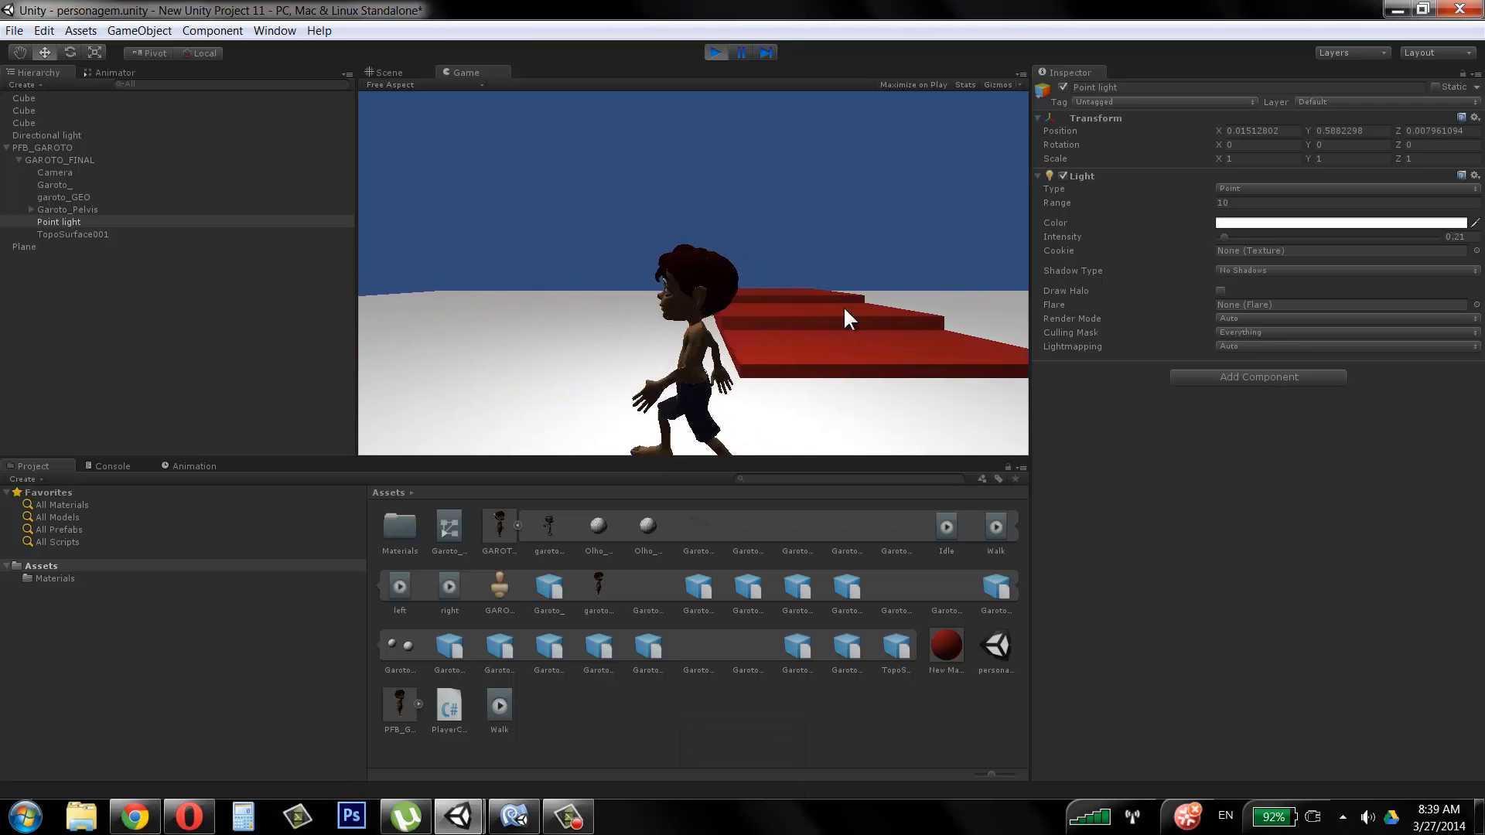
key("w")
key("a")
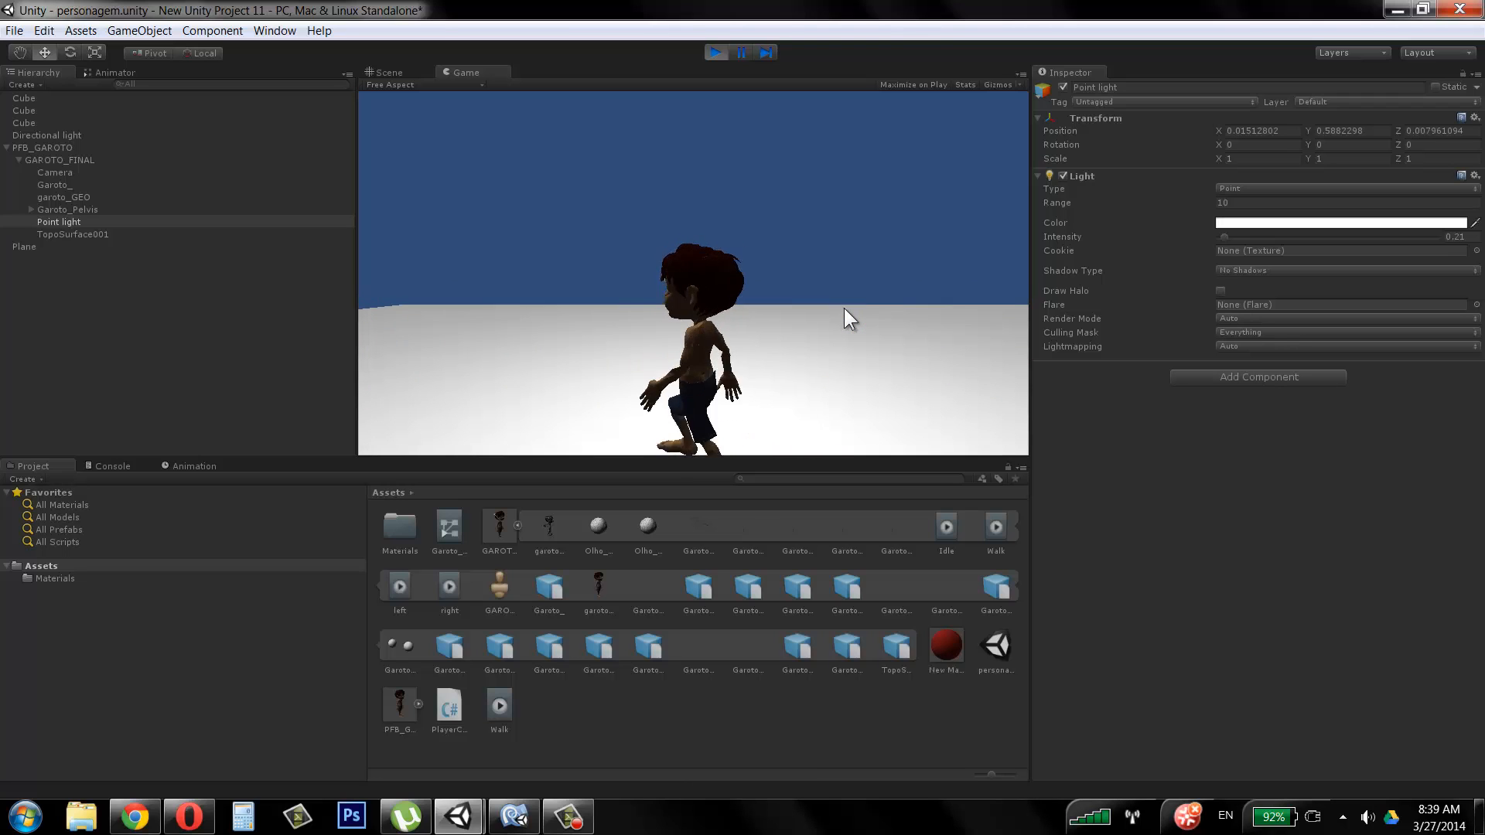
key("s")
key("d")
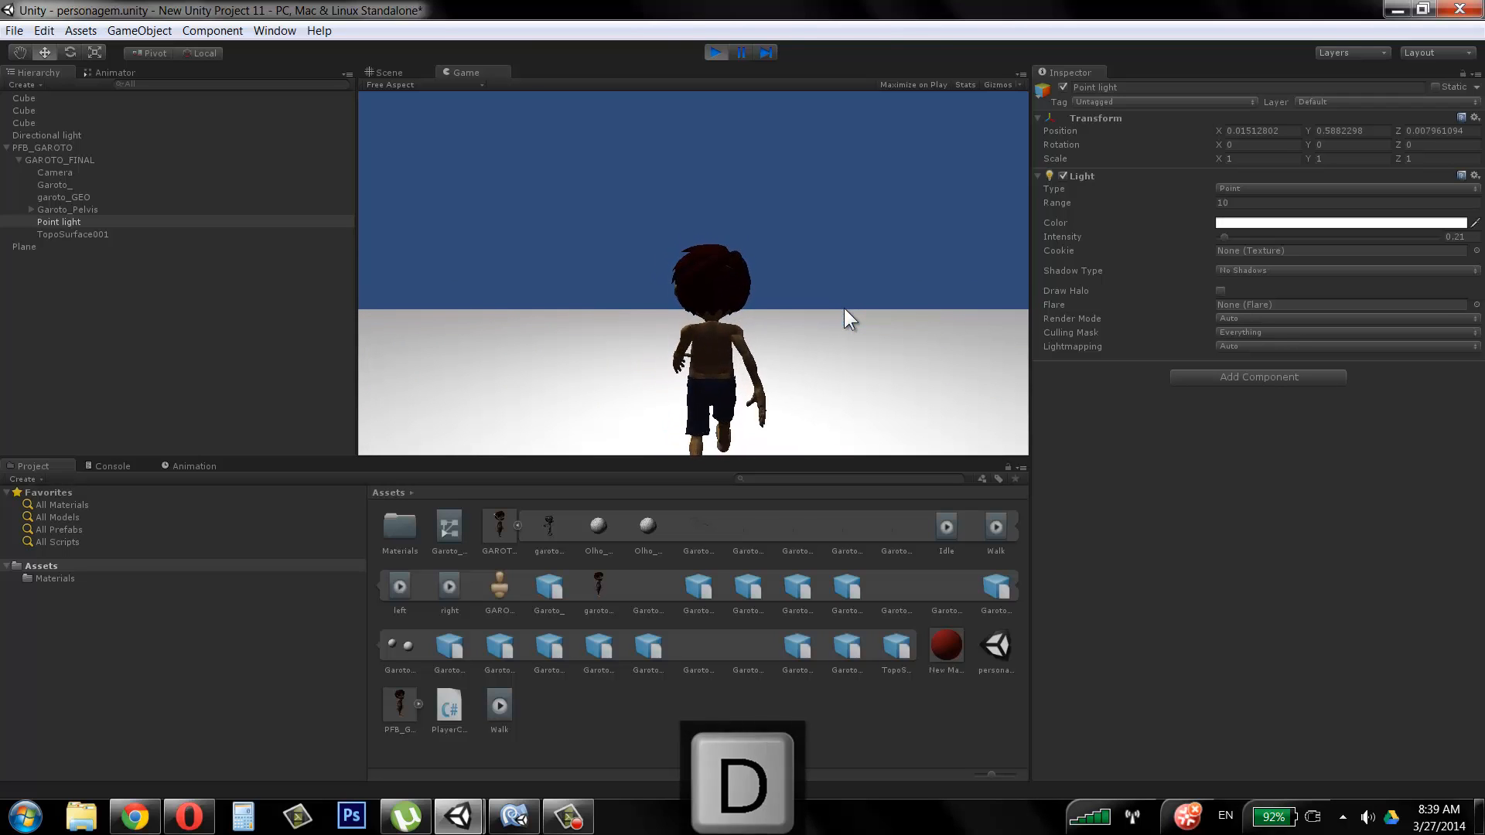
key("s")
key("d")
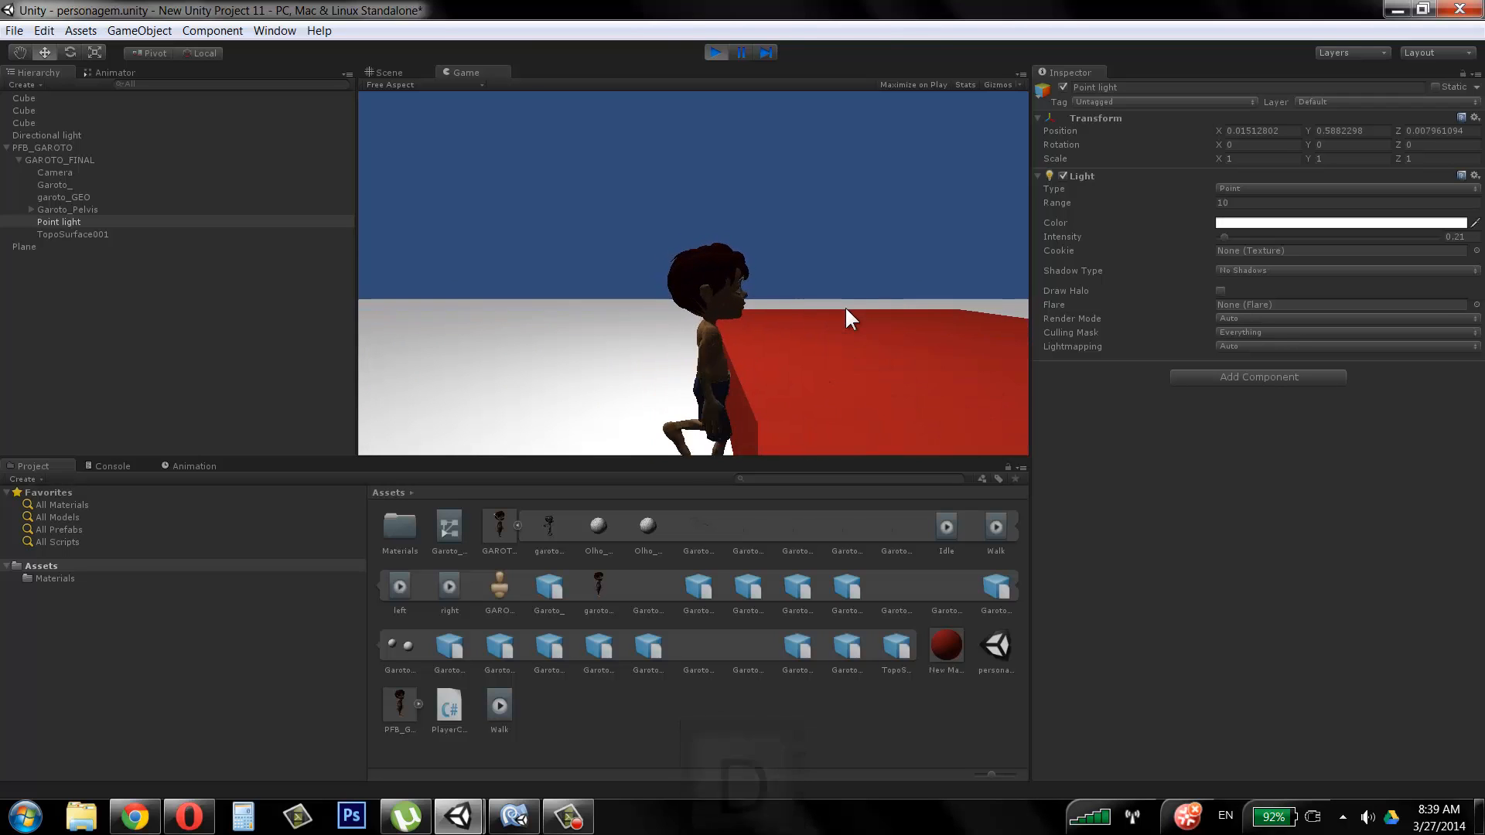
key("a")
key("d")
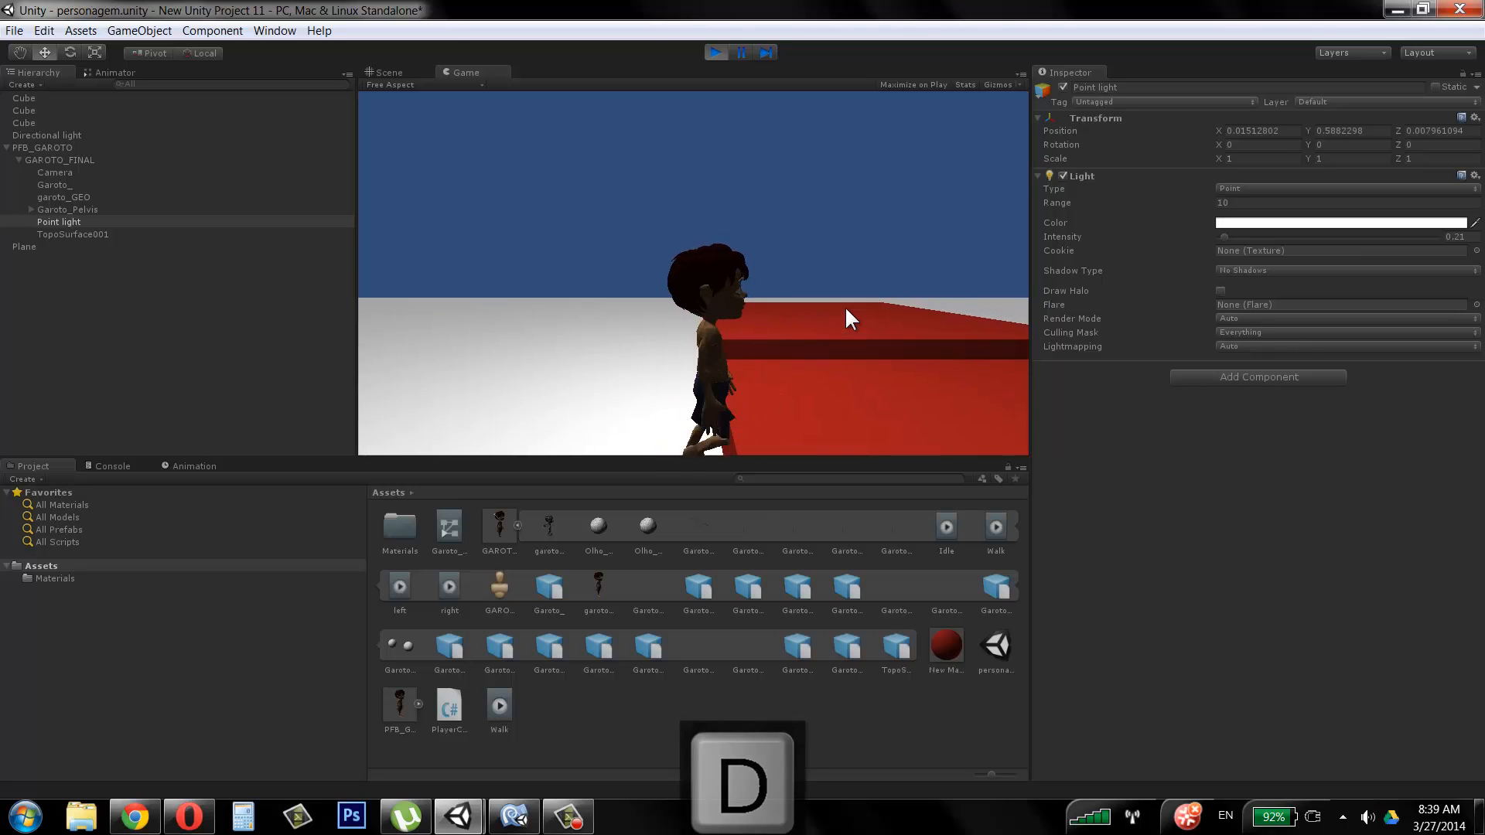
key("s")
key("d")
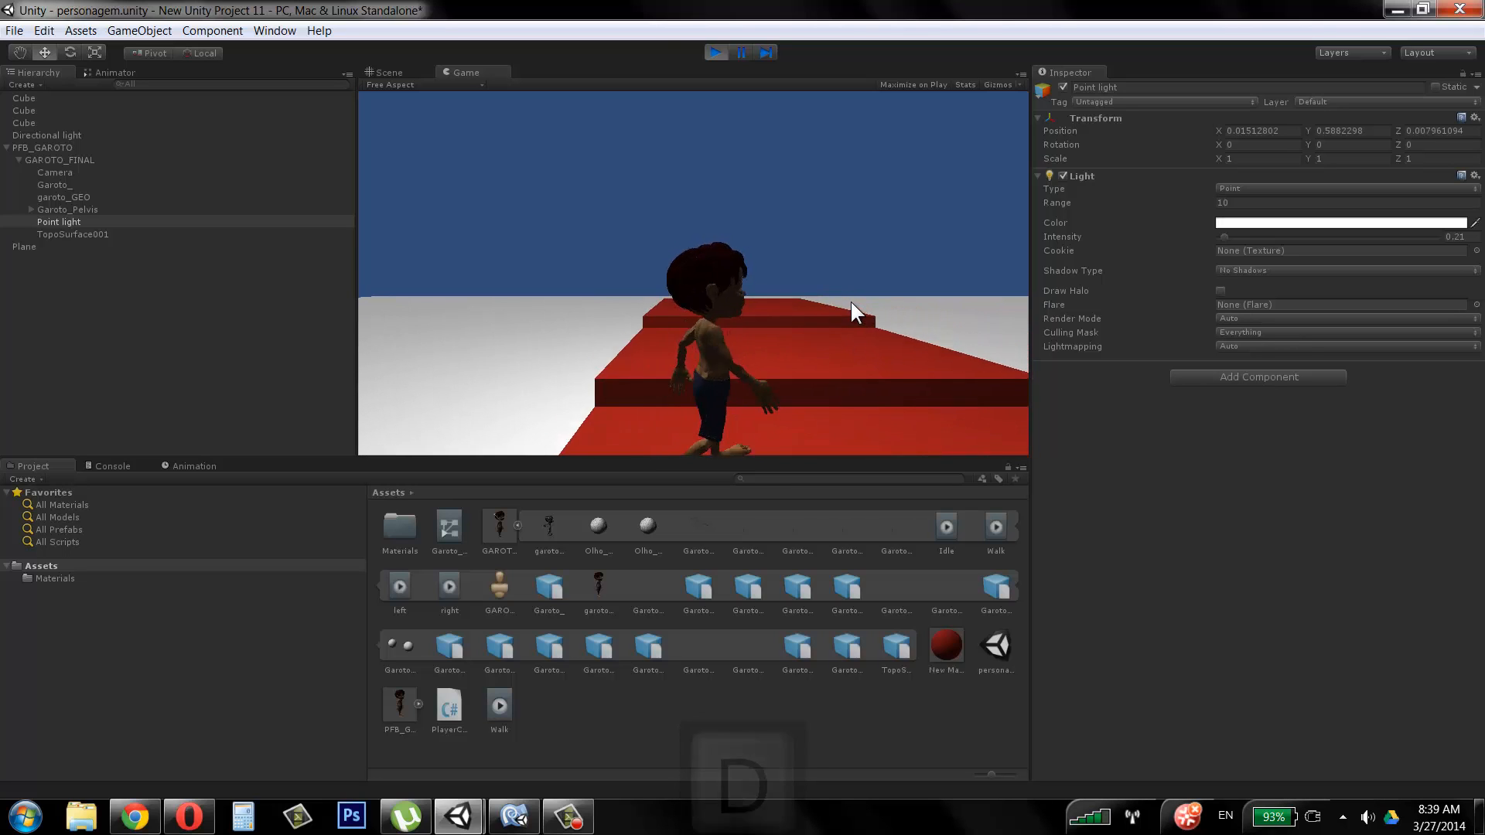
key("a")
key("s")
key("a")
key("d")
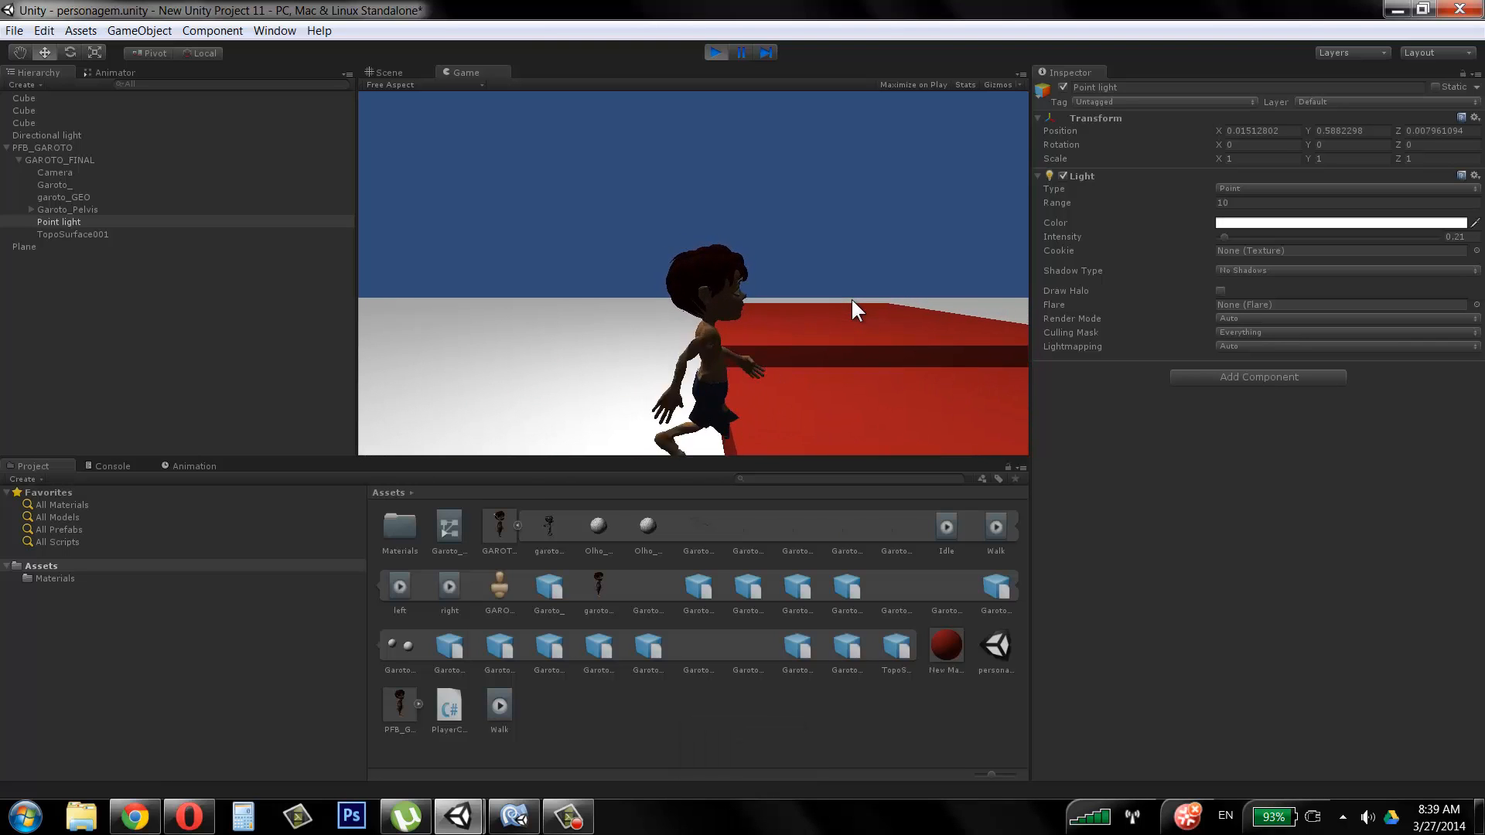
key("s")
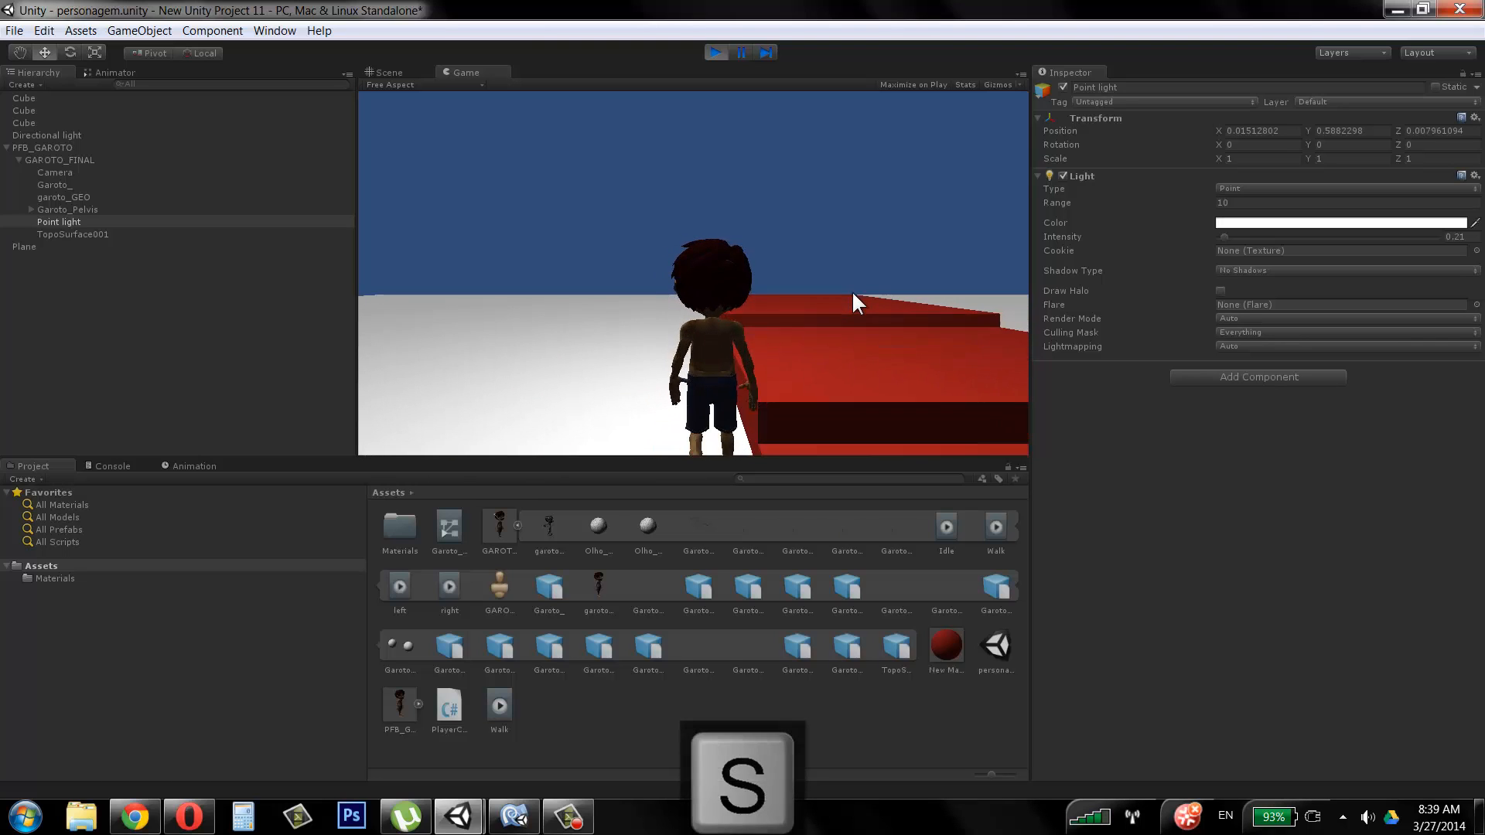
key("d")
key("w")
key("s")
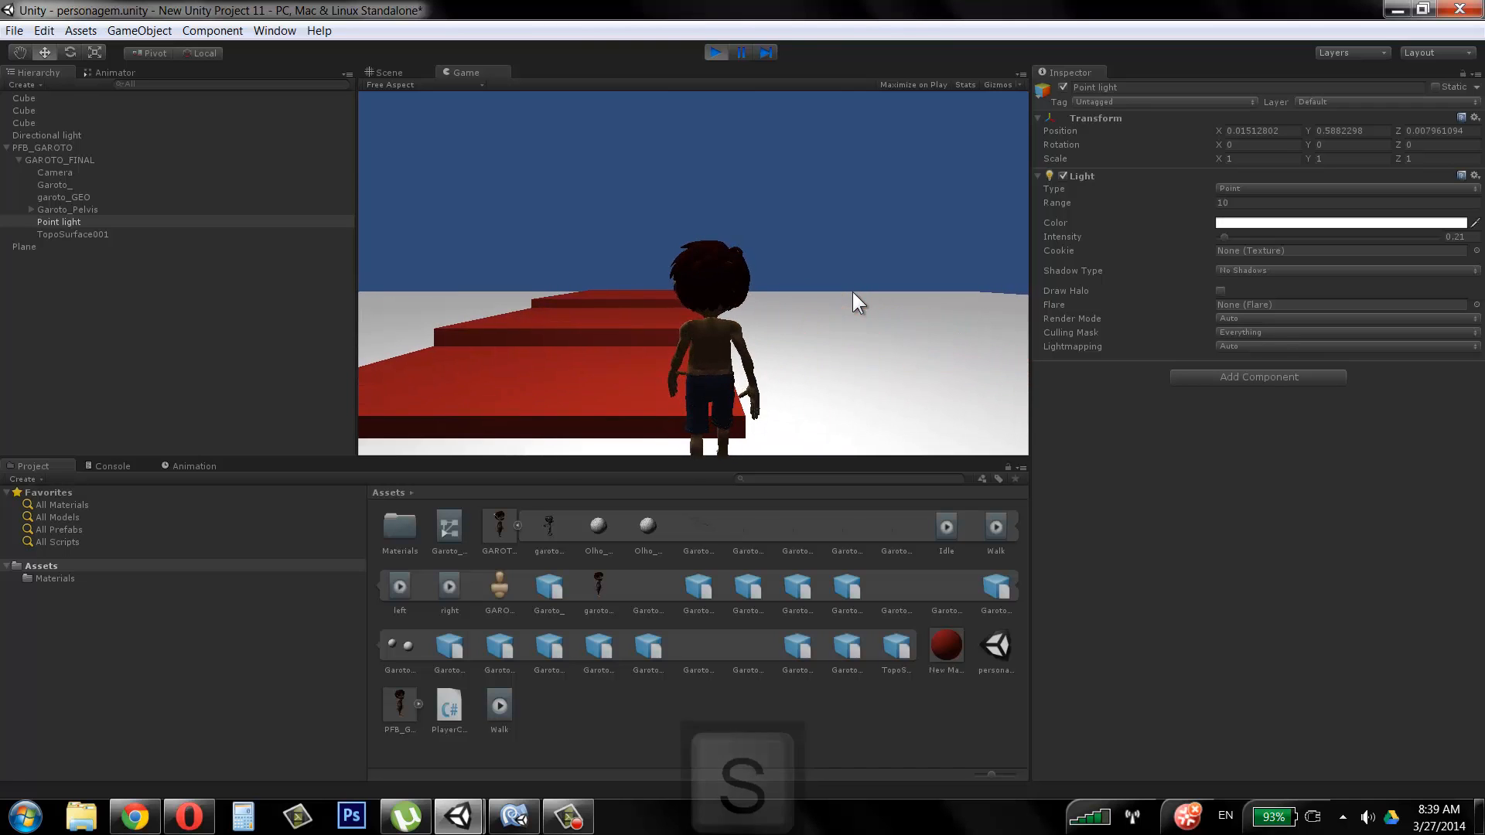
key("w")
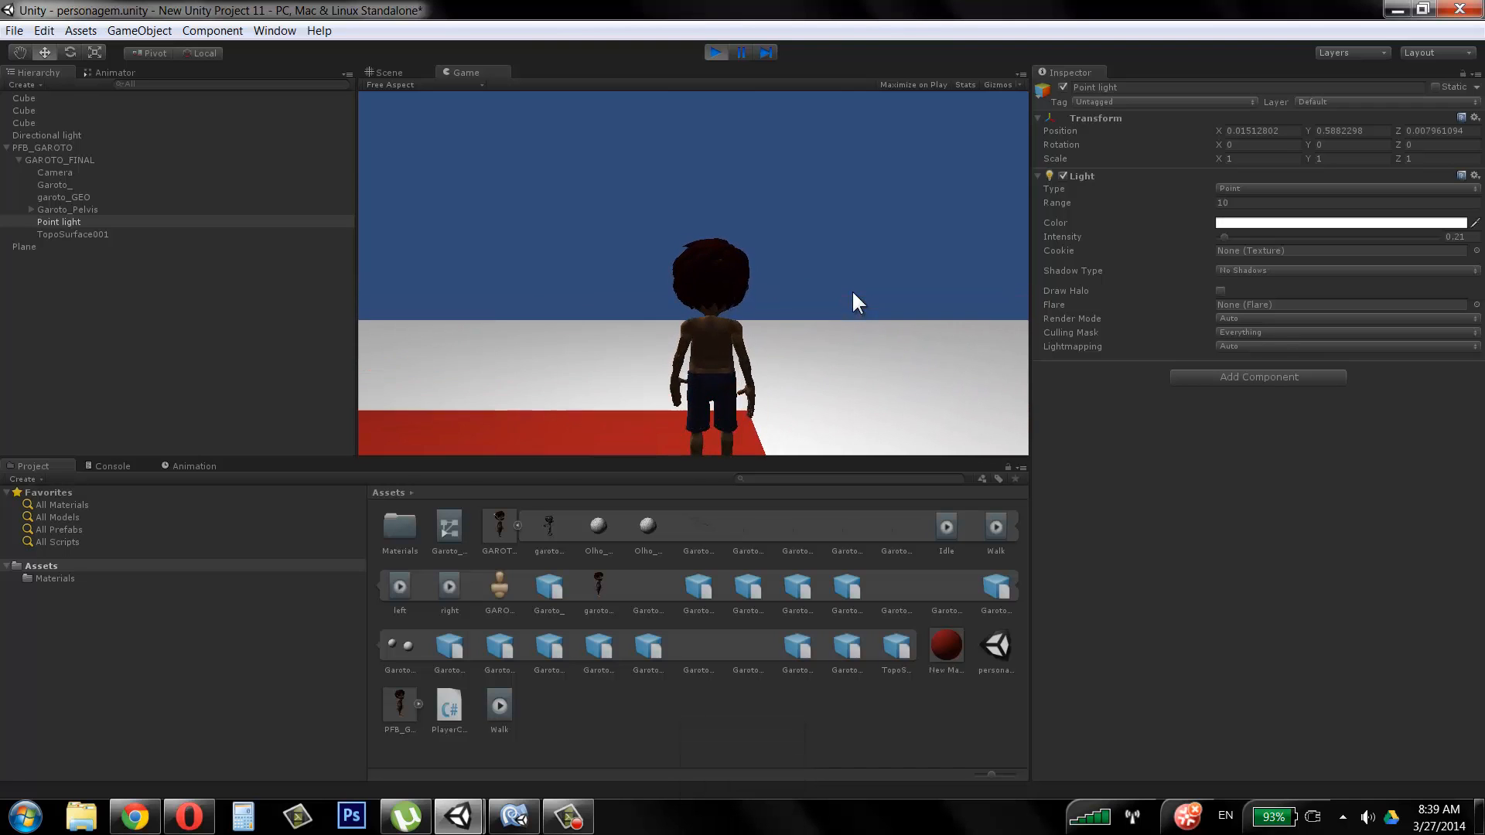
key("d")
key("a")
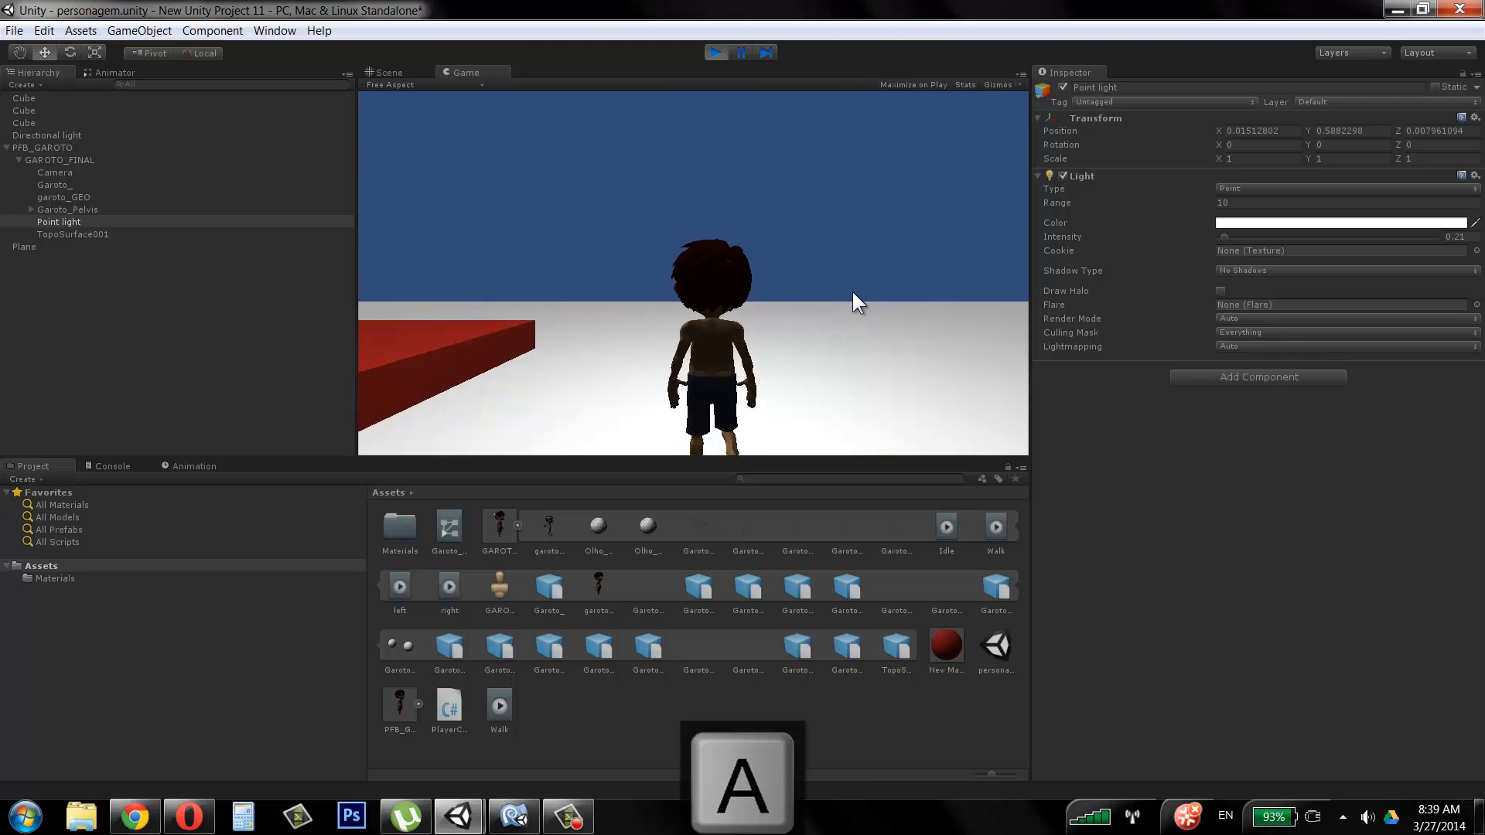
key("s")
key("a")
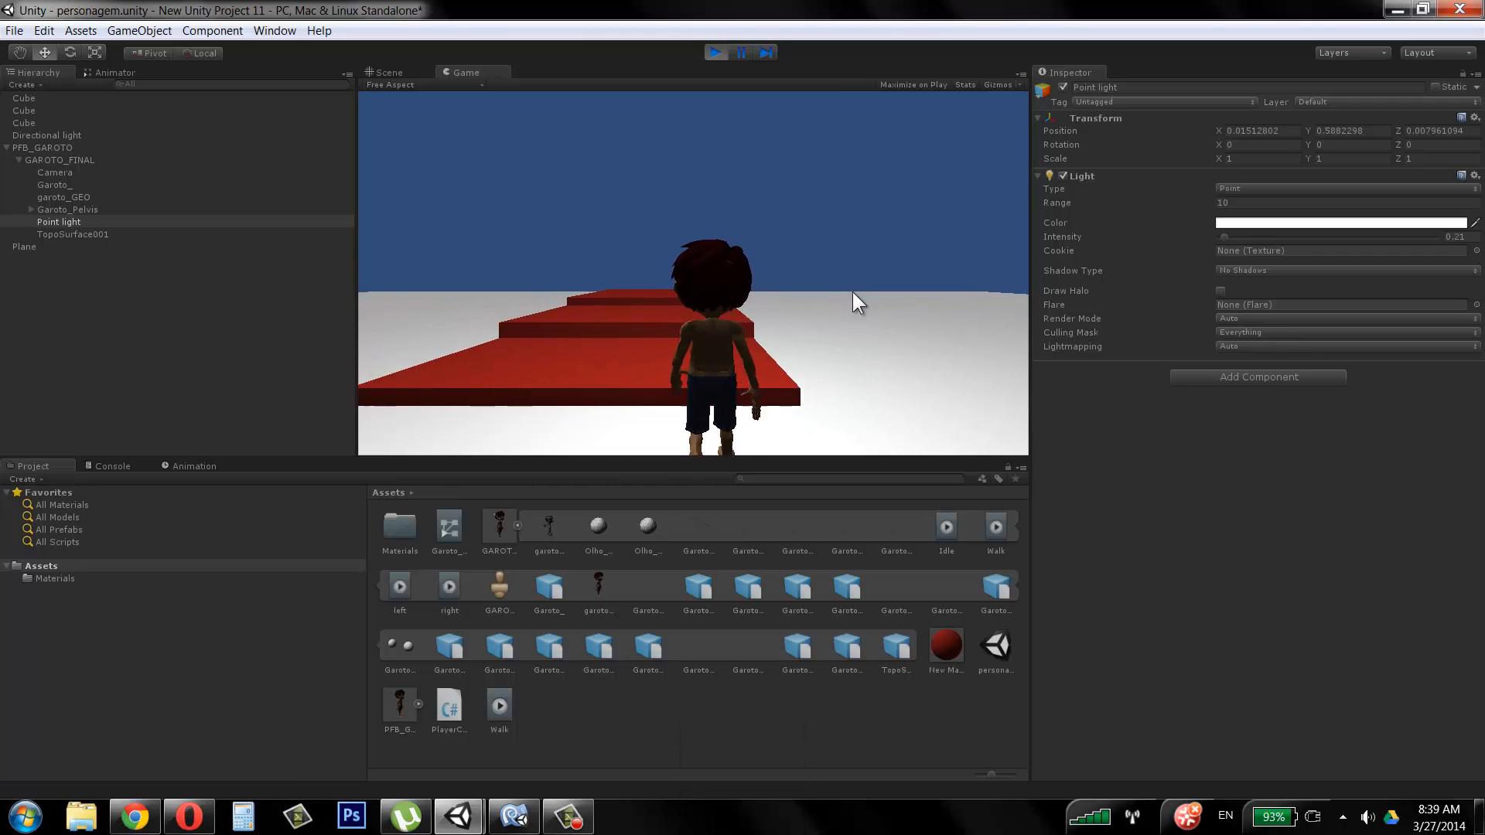
key("w")
key("s")
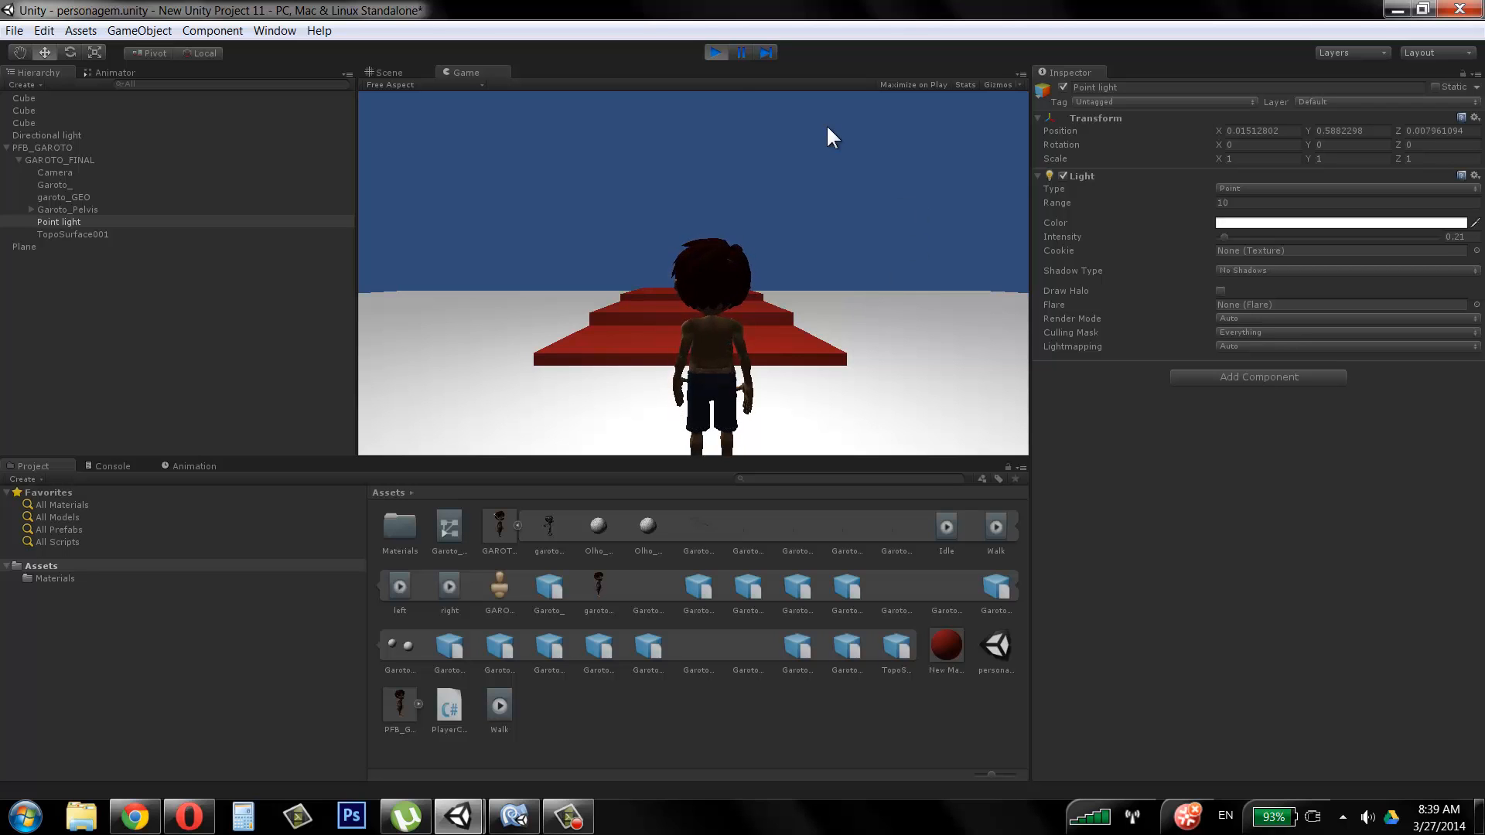
left_click(714, 53)
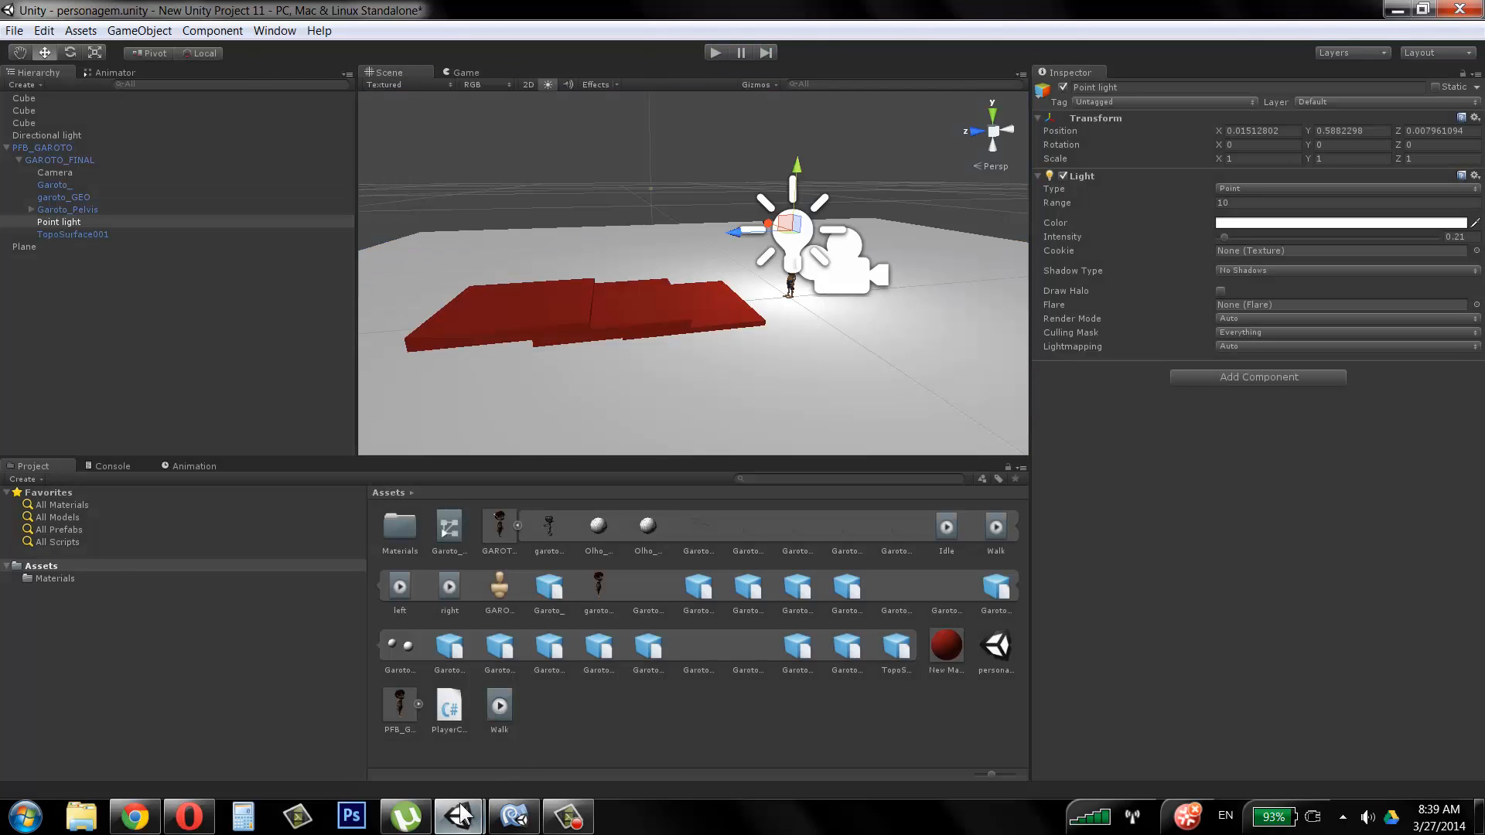
Step: Switch to the garoto_scripting Unity project, collapse the GAROTO_FINAL model asset and show the scene's object hierarchy
mouse_move(462, 814)
left_click(630, 732)
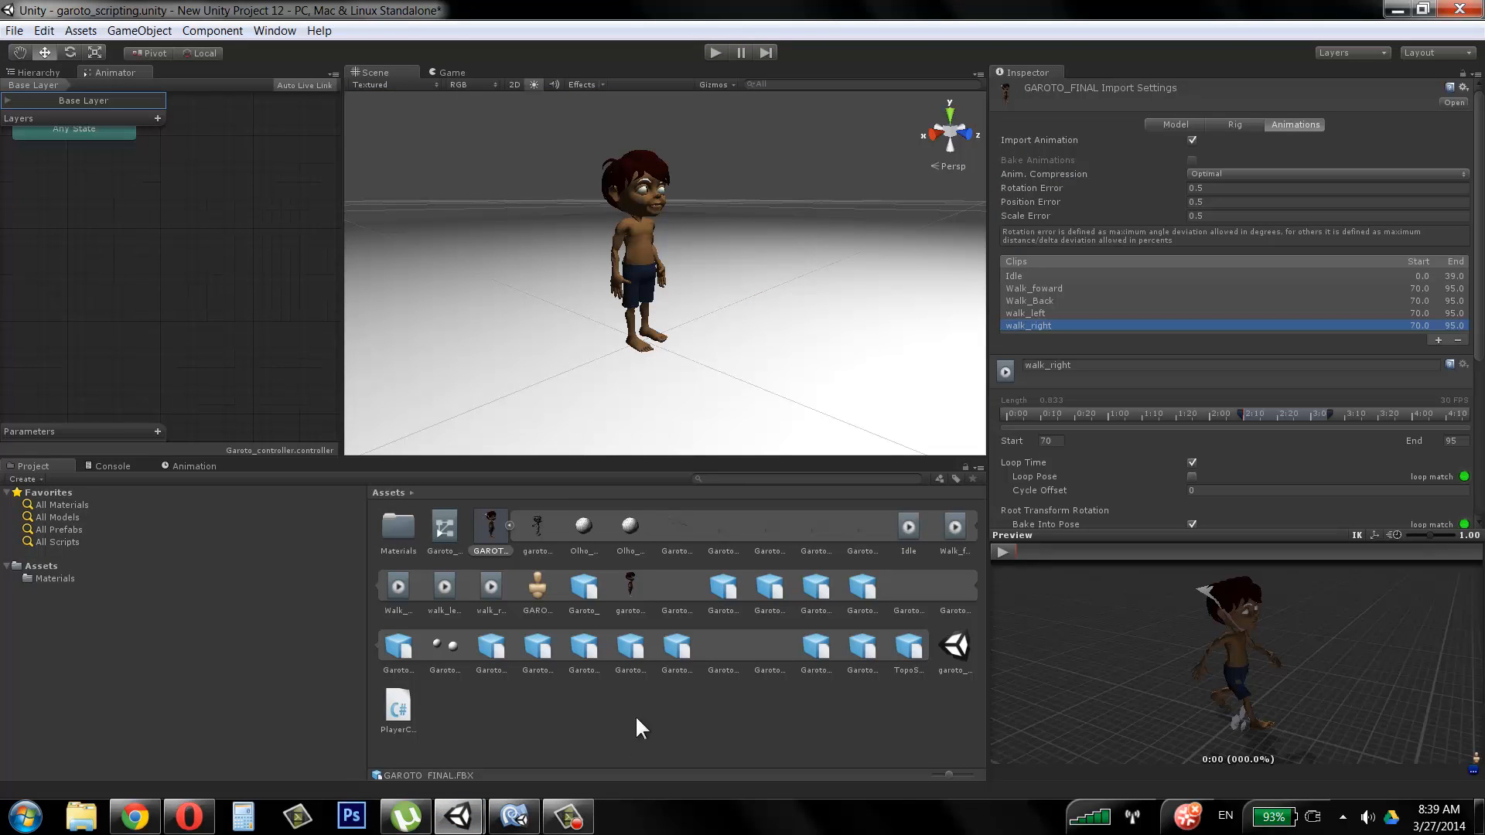
left_click(509, 525)
left_click(35, 72)
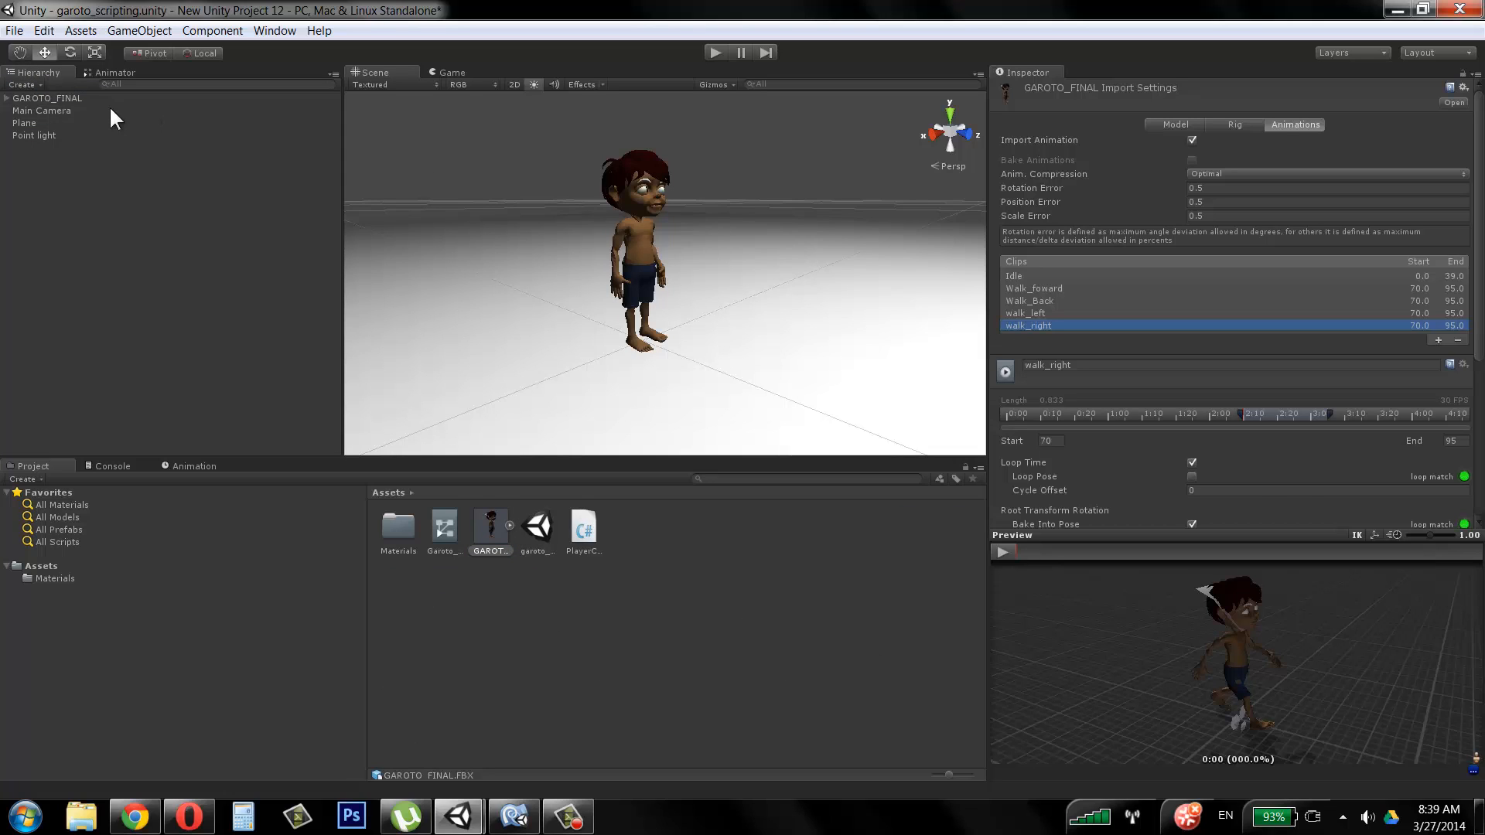
Step: Set the Avatar of the GAROTO_FINAL scene object's Animator component to None and deselect the object
left_click(76, 99)
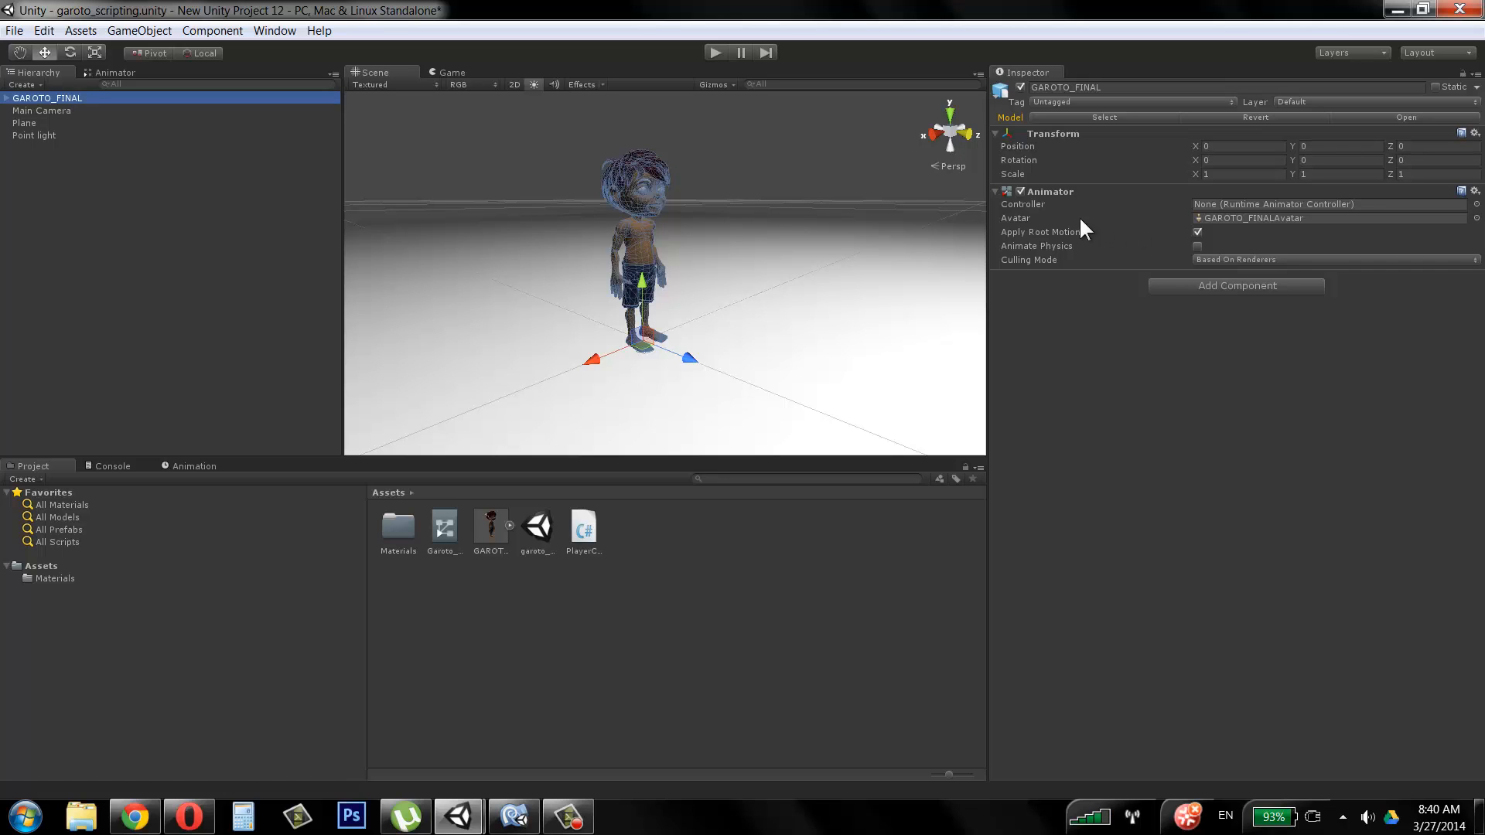
left_click(1476, 218)
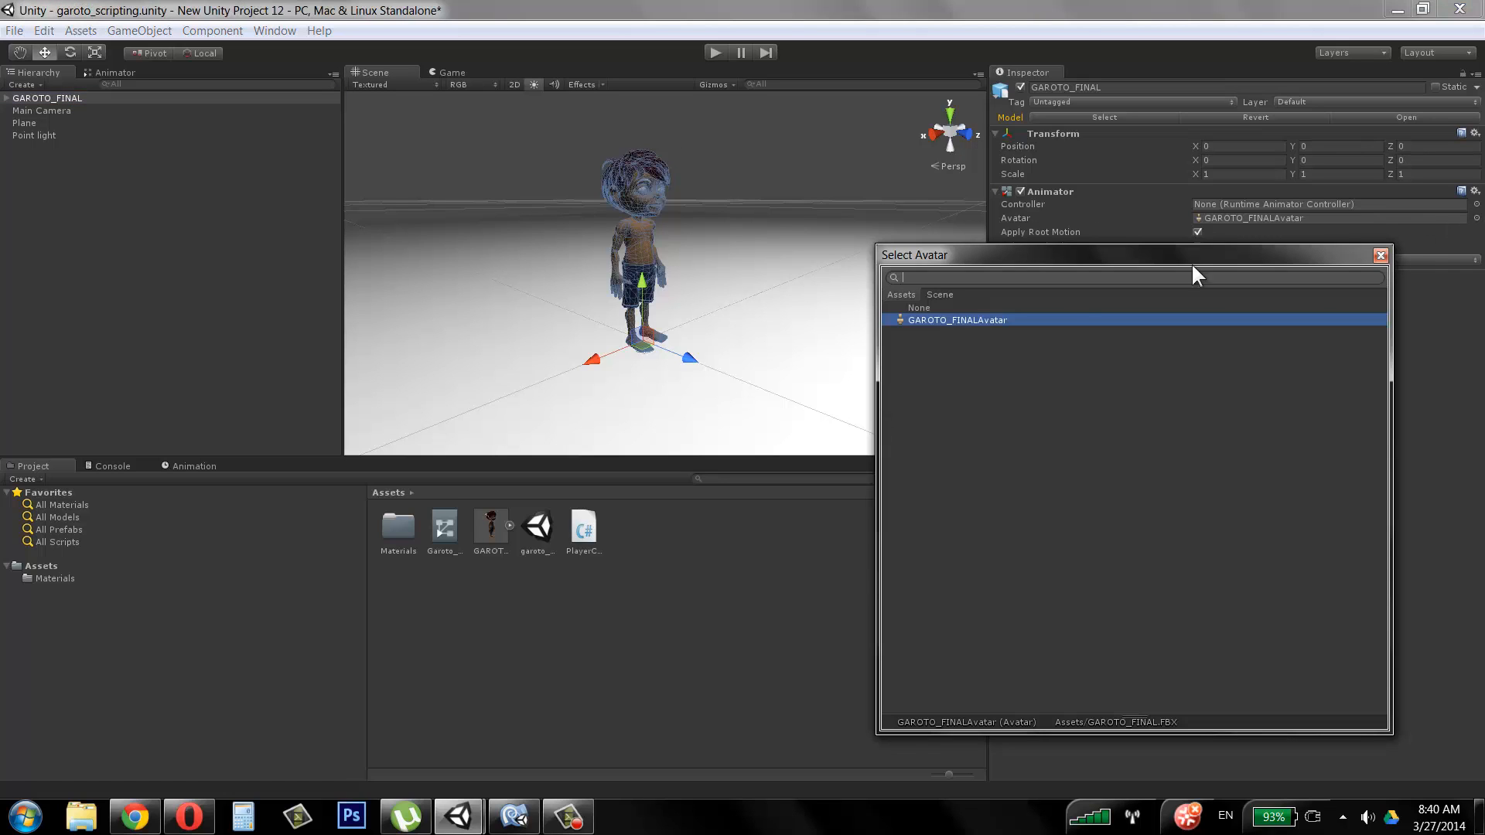
left_click(938, 307)
left_click(1380, 255)
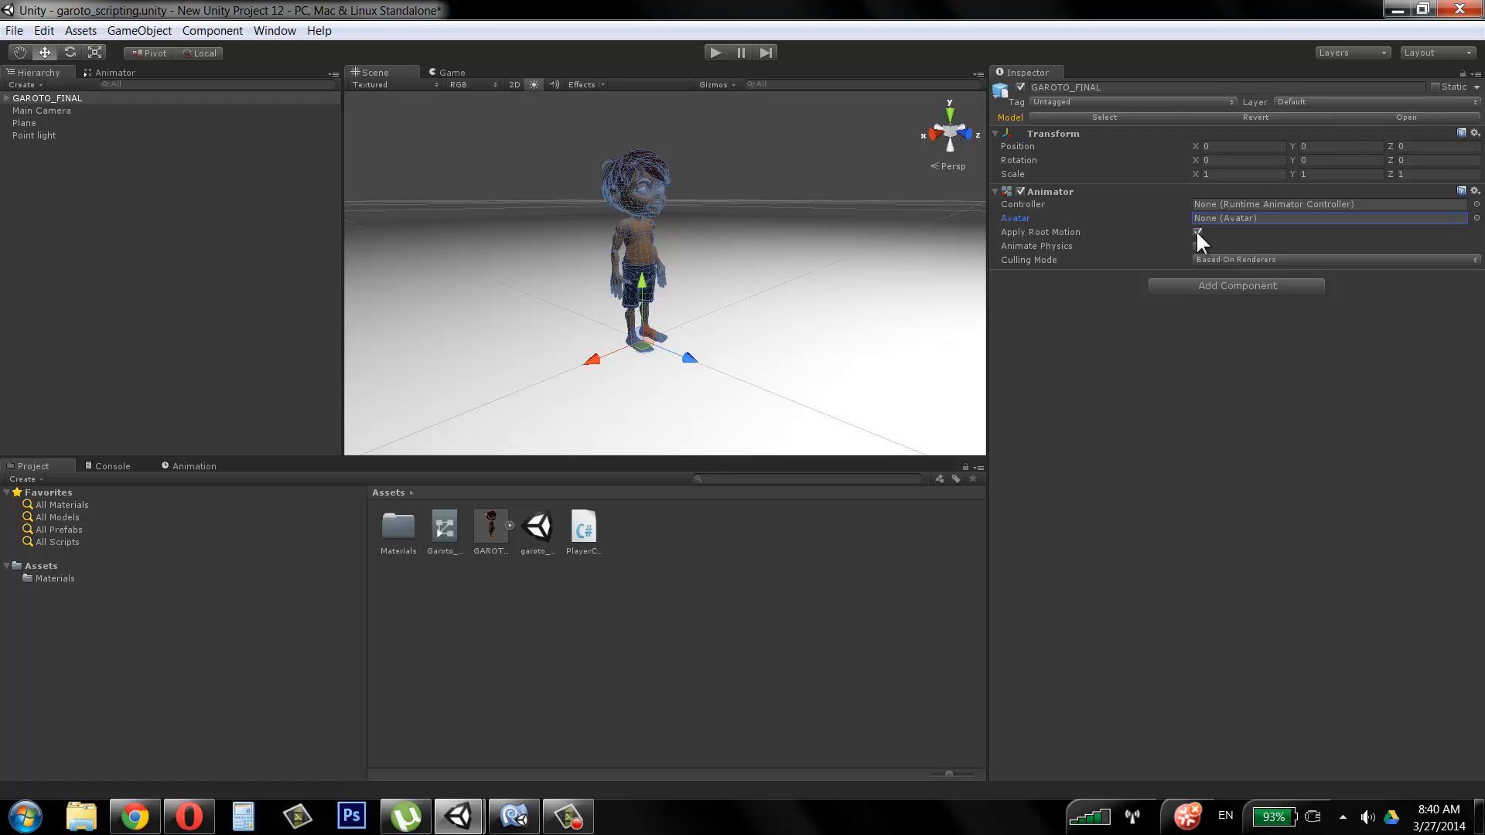
left_click(249, 225)
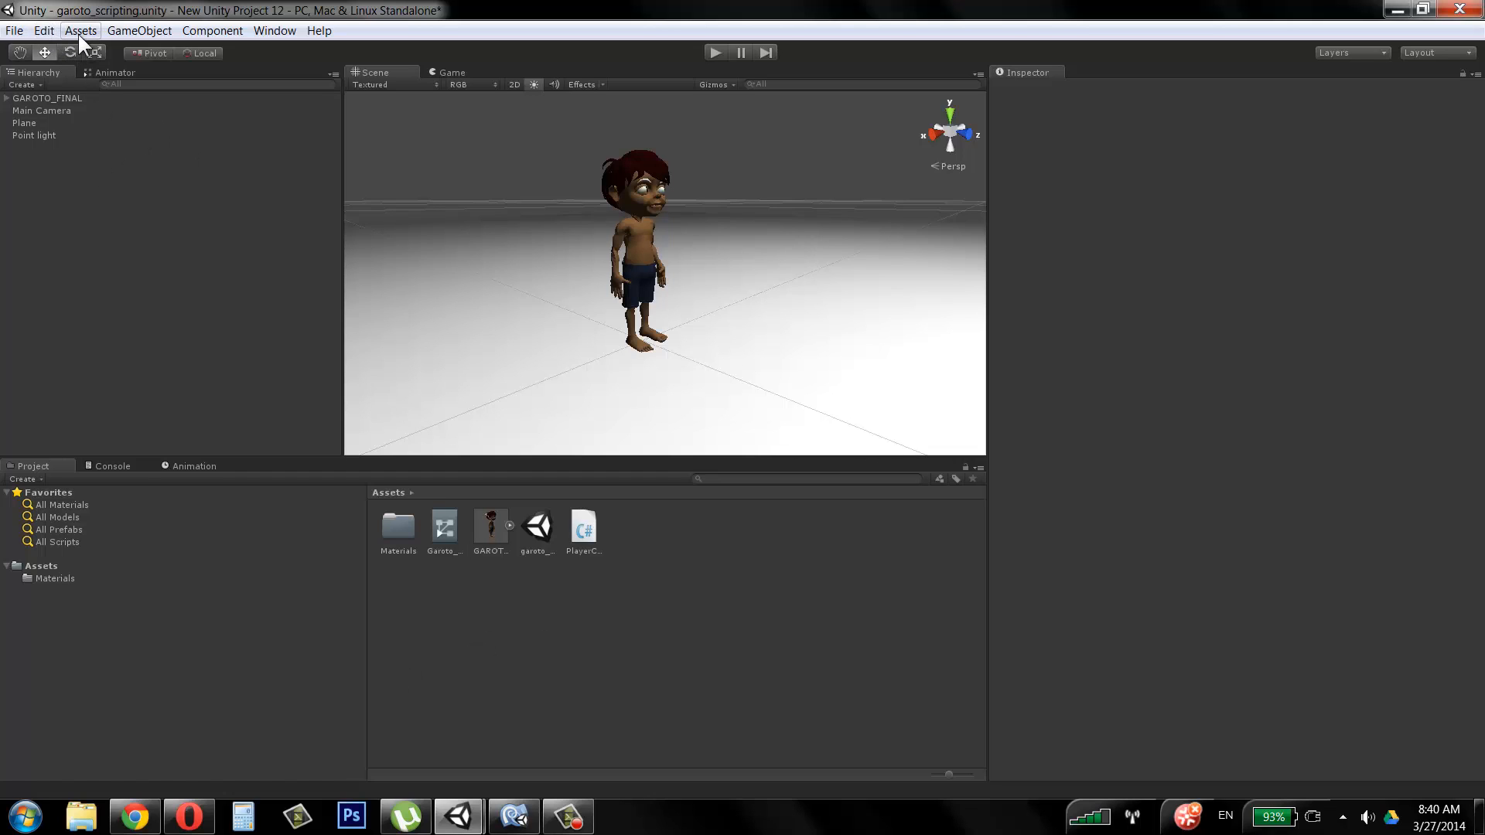
Step: Create an empty game object in the scene
left_click(146, 30)
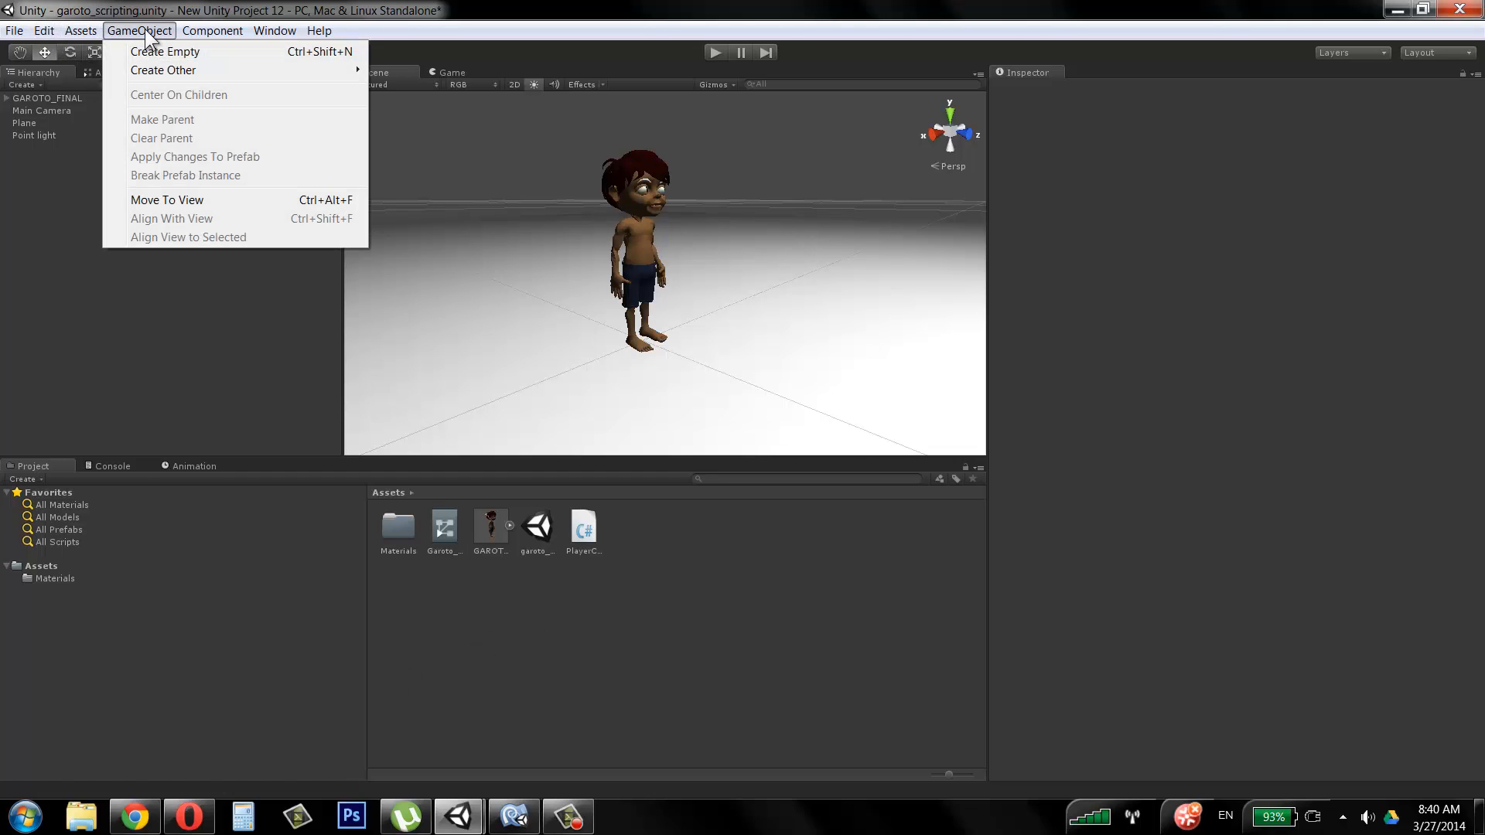
left_click(178, 50)
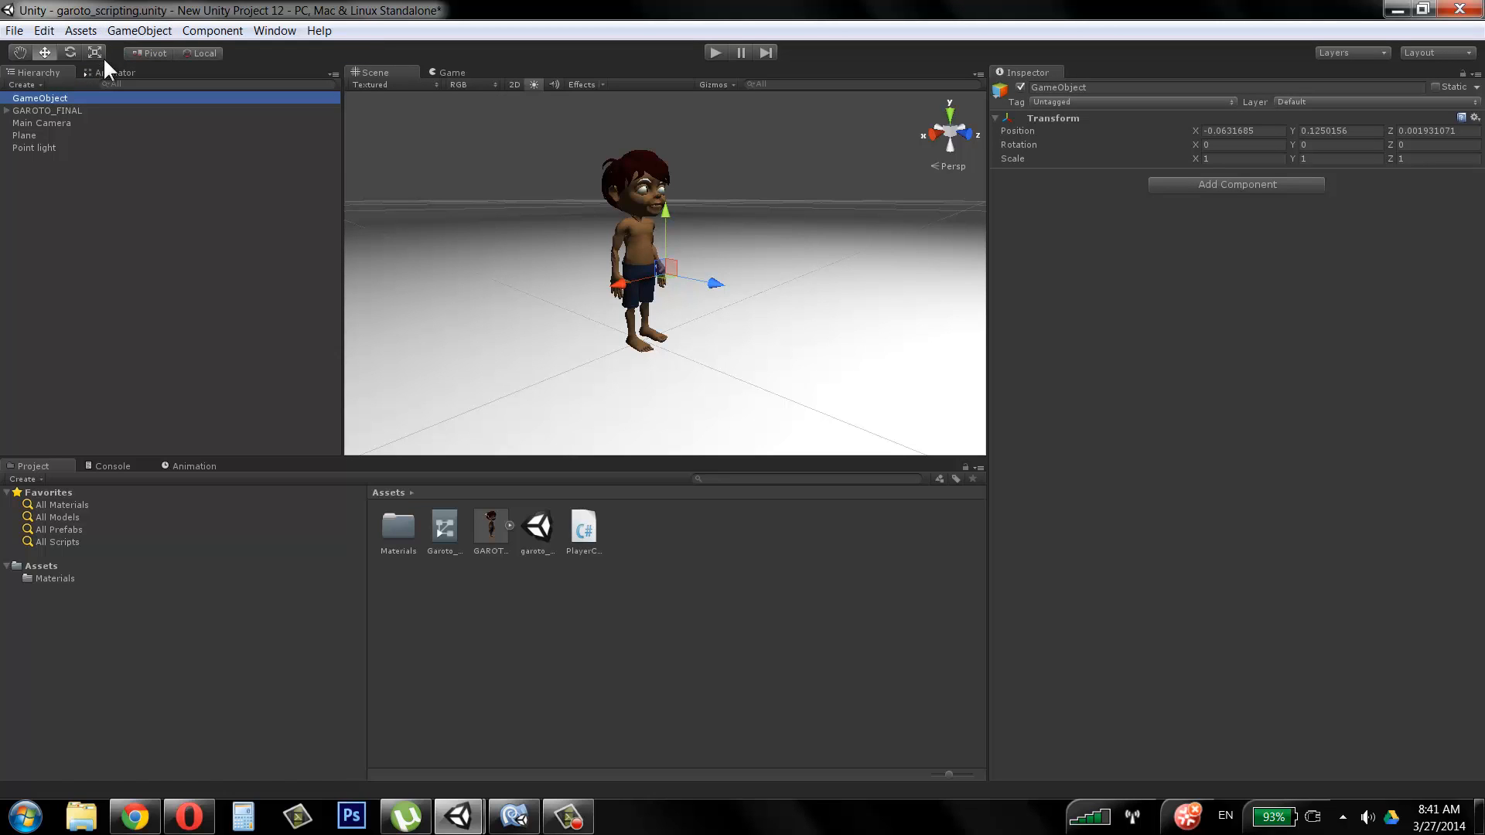
left_click(124, 30)
left_click(69, 74)
Step: Rename the new empty game object as PREFB_GAROTO
right_click(56, 100)
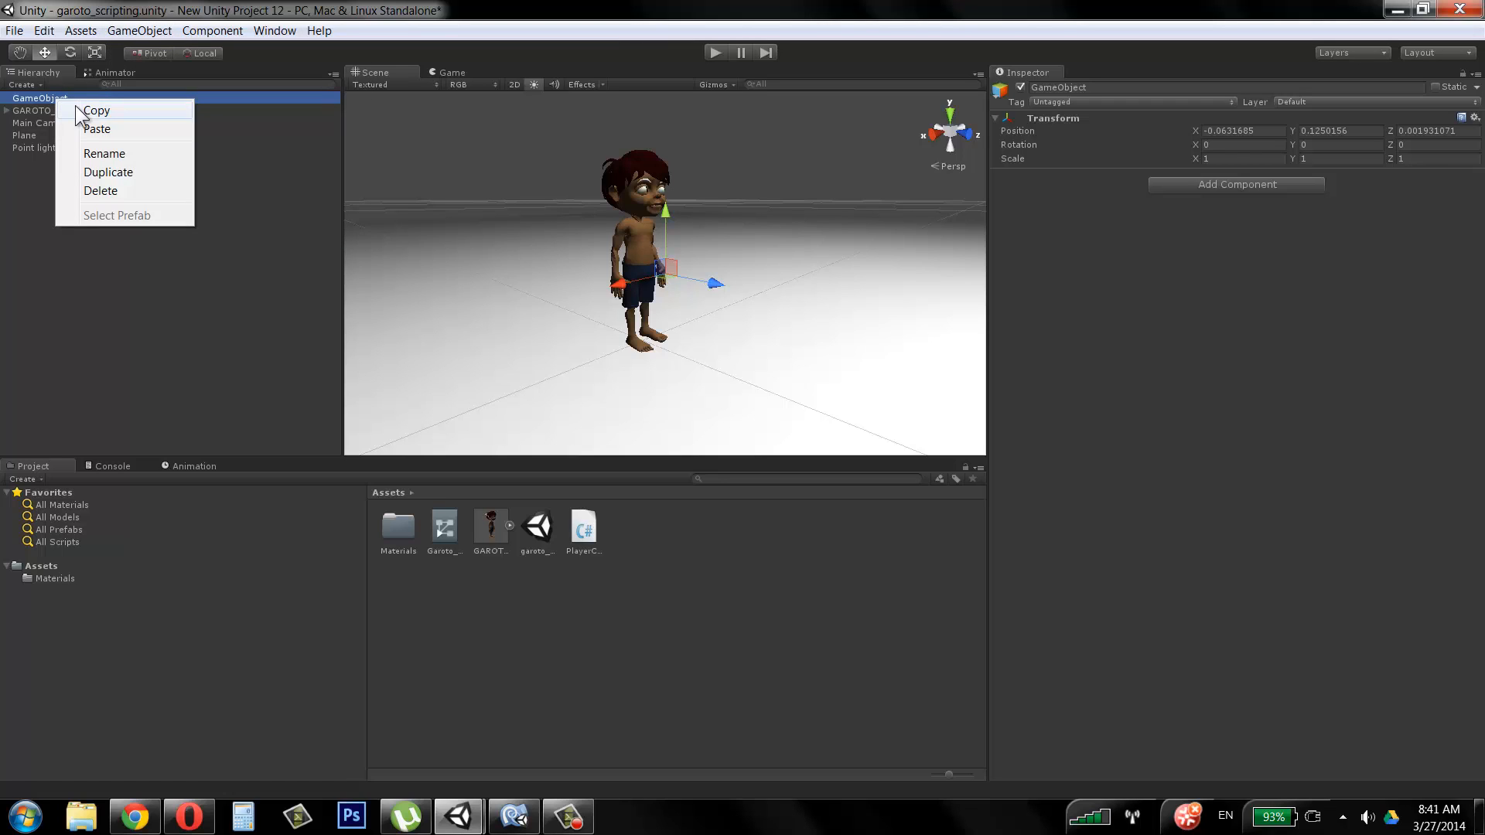
left_click(114, 151)
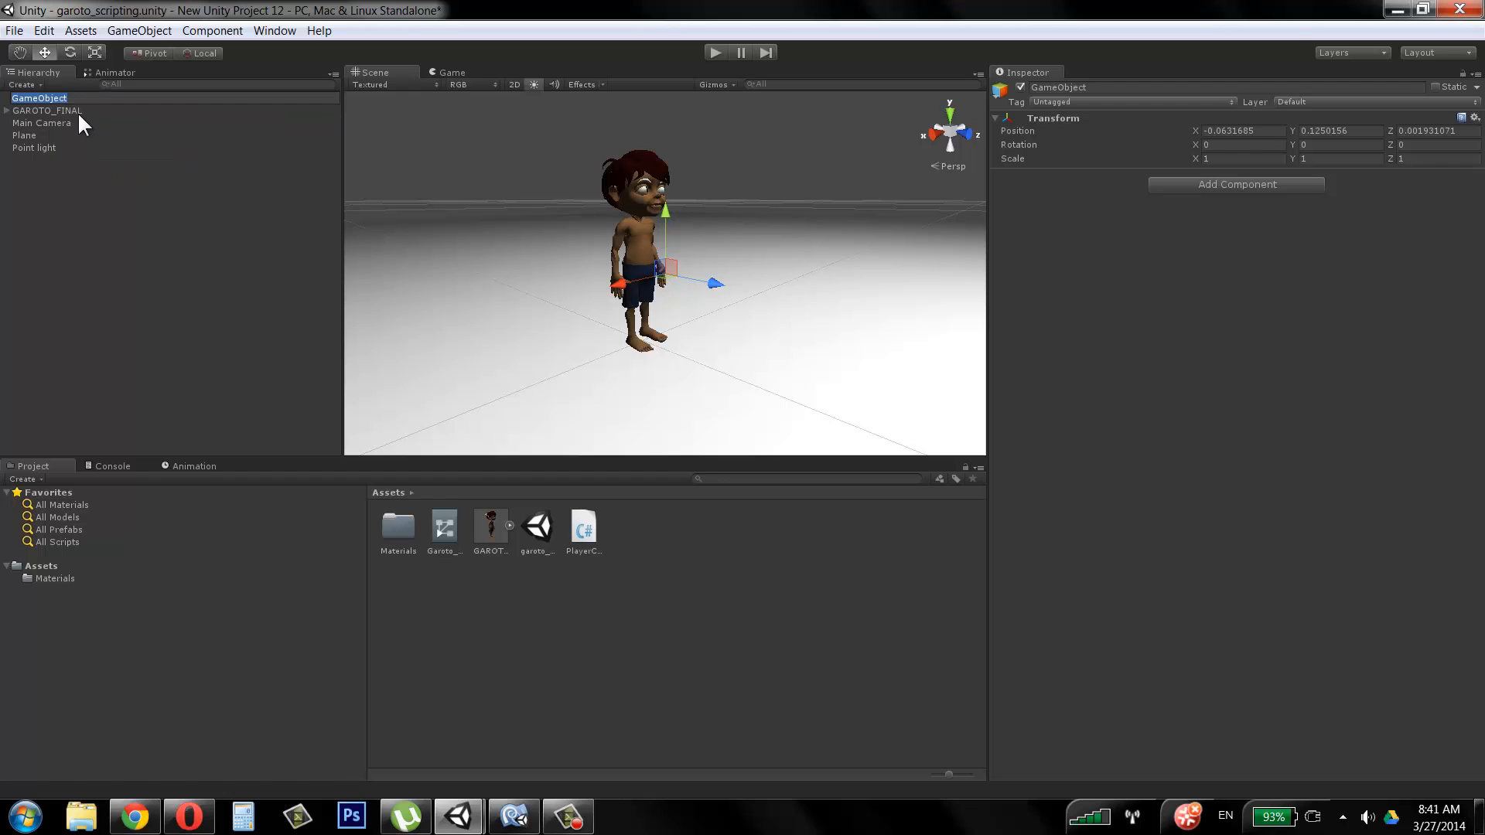
type("Perfb")
key("BackSpace")
key("BackSpace")
key("BackSpace")
key("BackSpace")
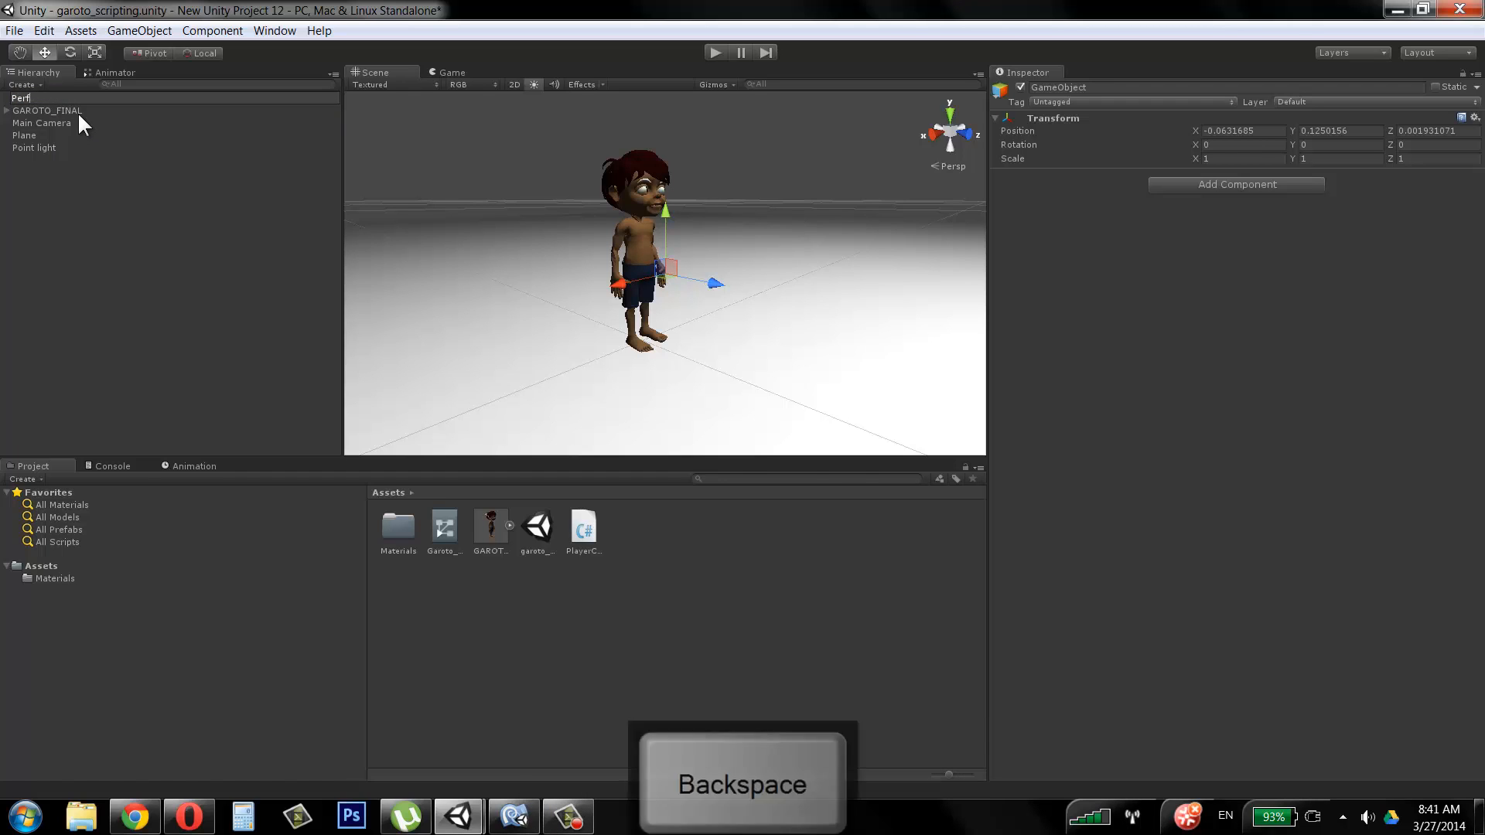
key("Caps_Lock")
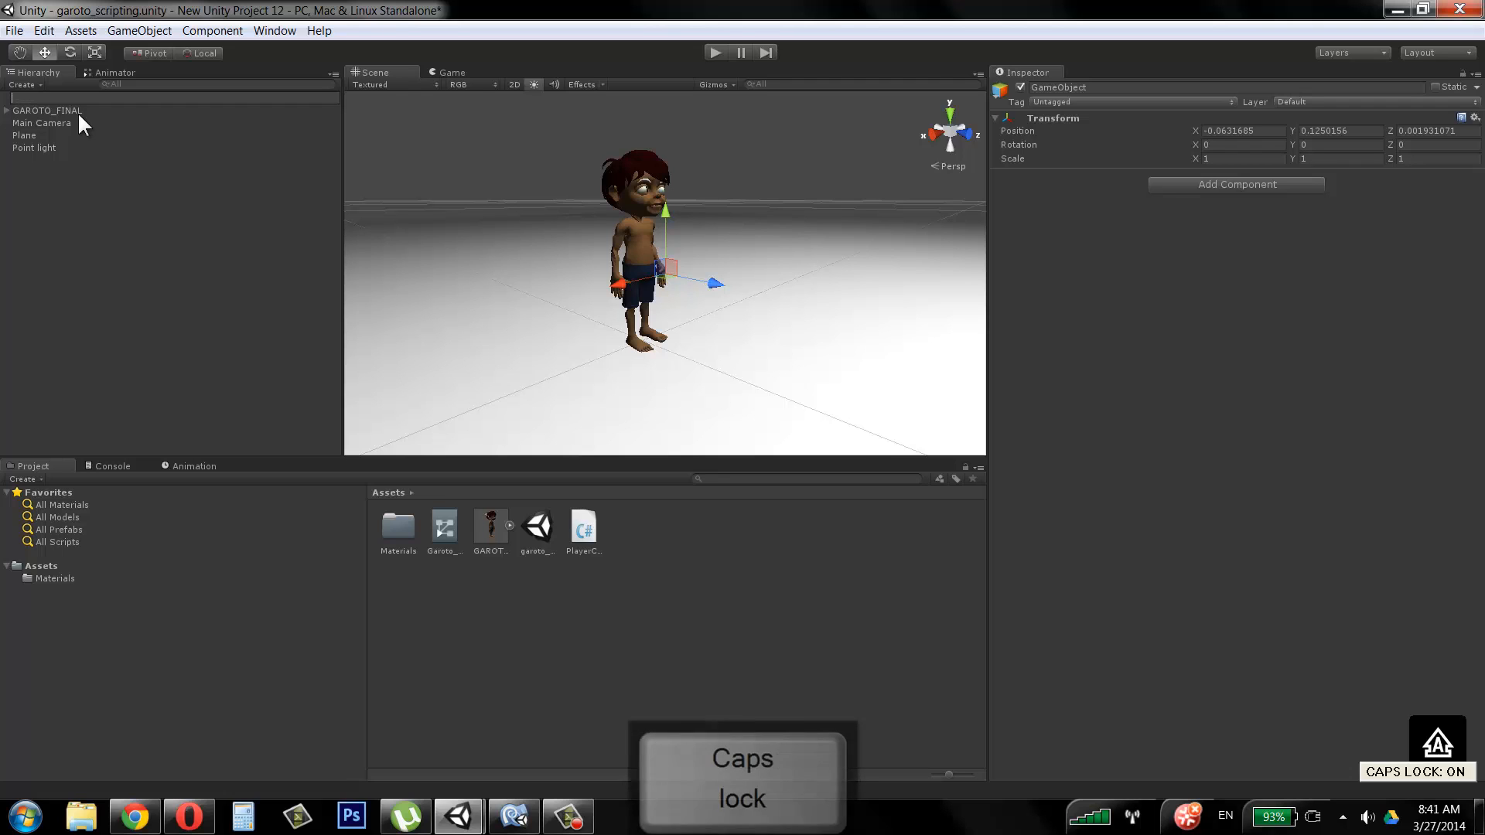
type("PREFB_")
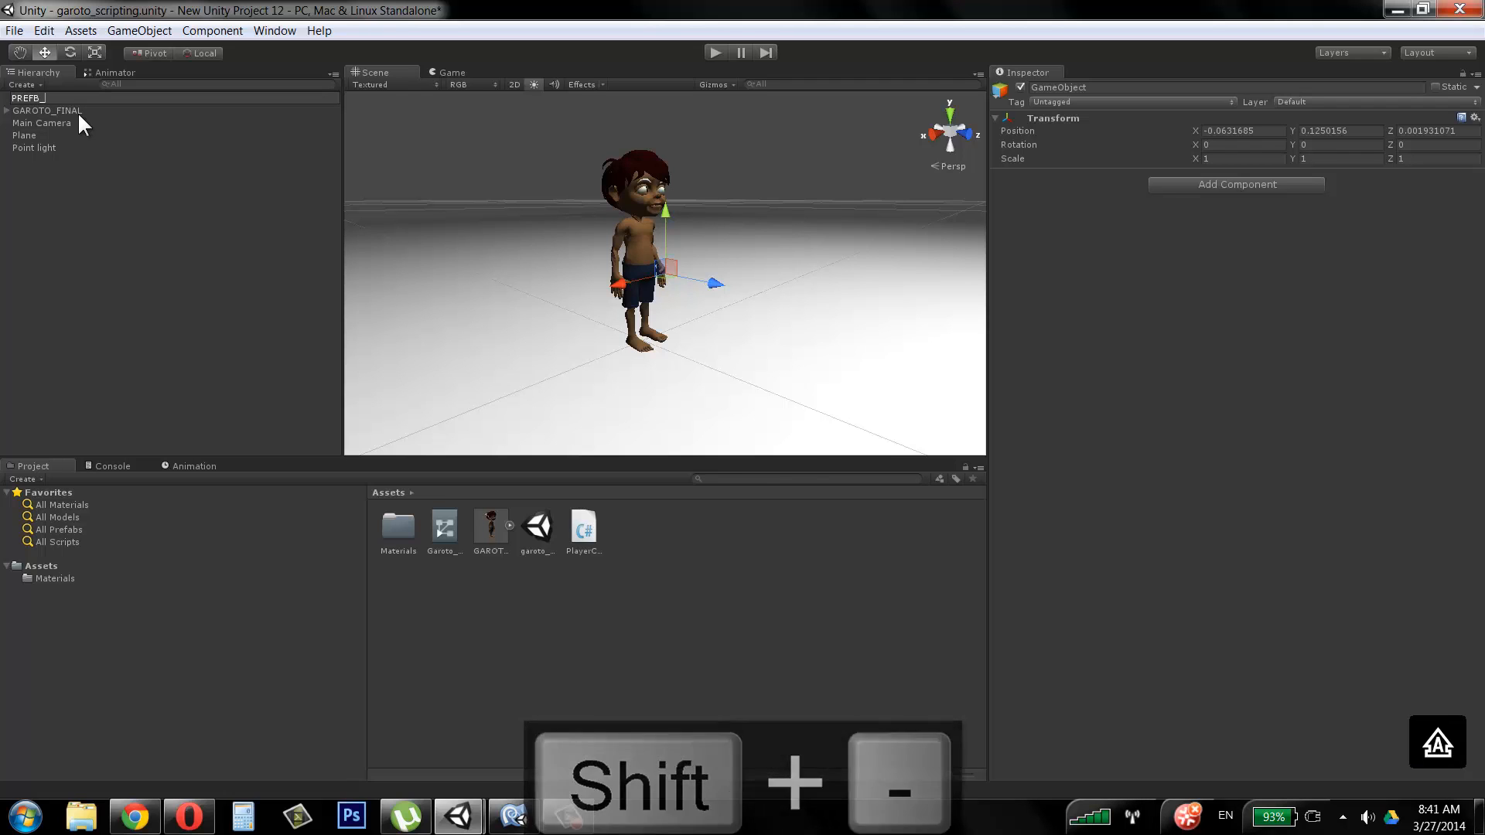
type("GAR")
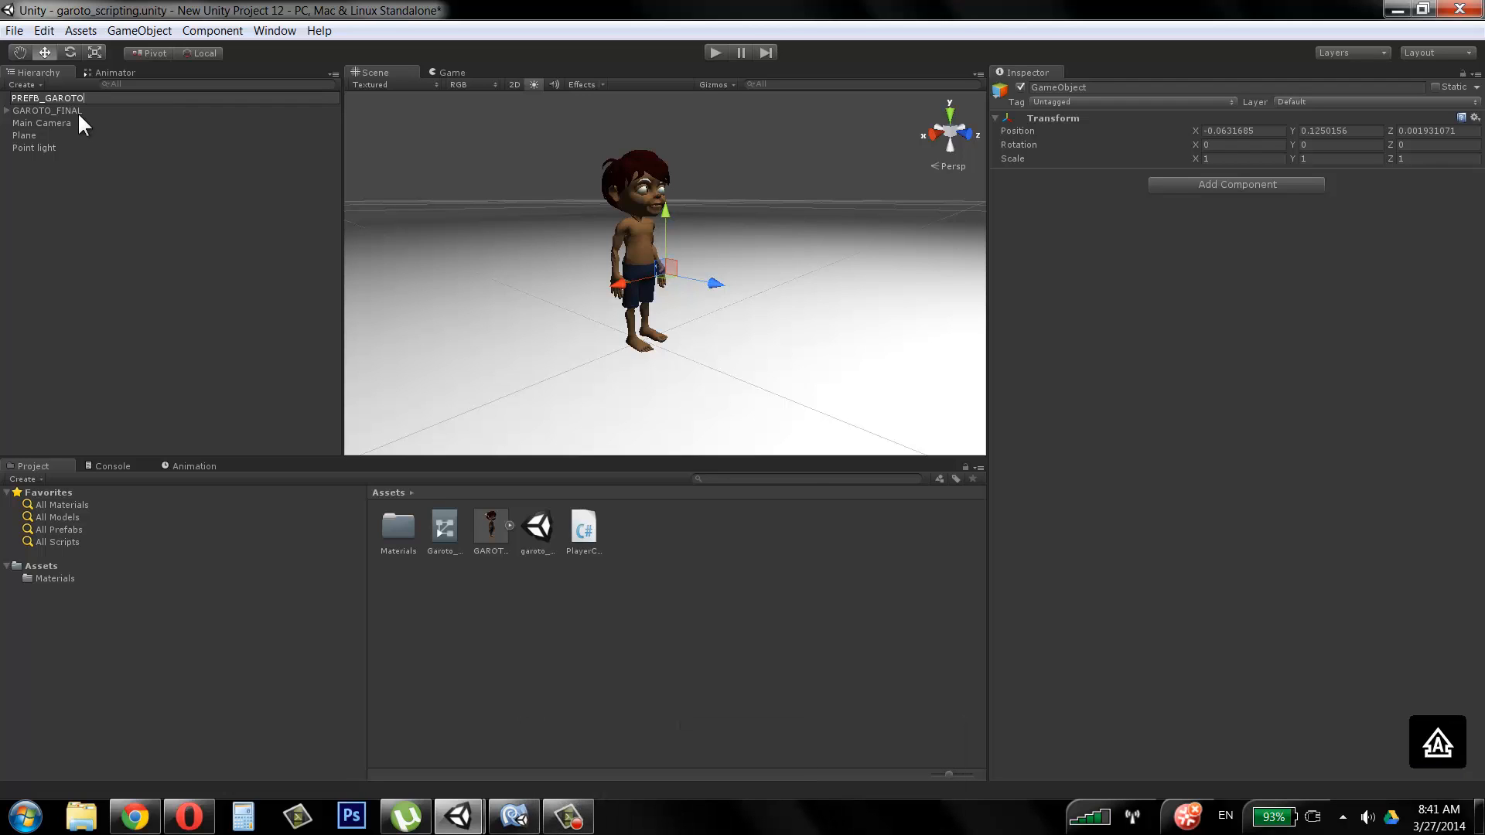
type("OTO")
key("Return")
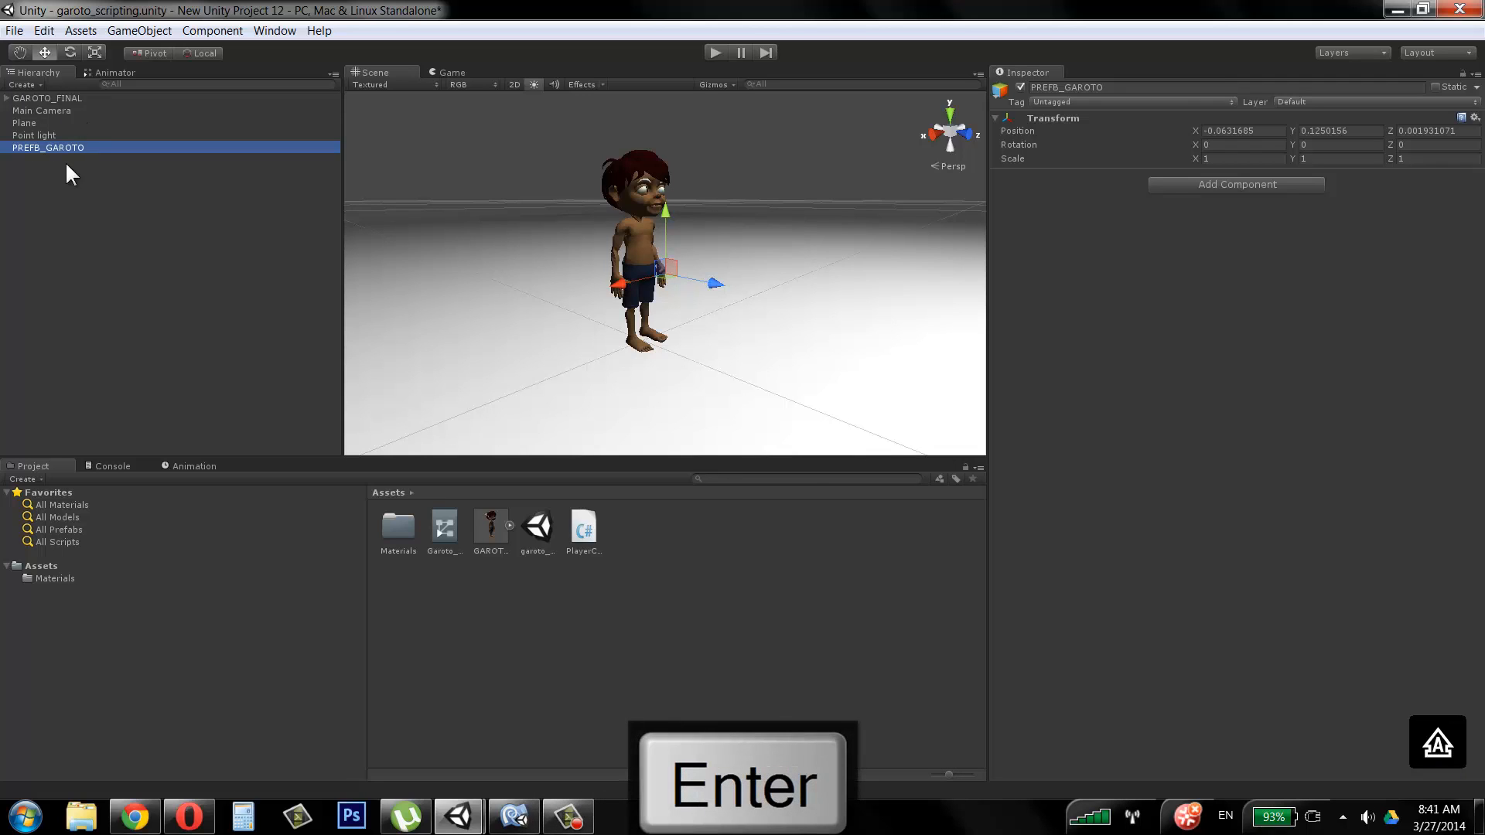
Step: Create a new prefab in the Assets folder
left_click(642, 502)
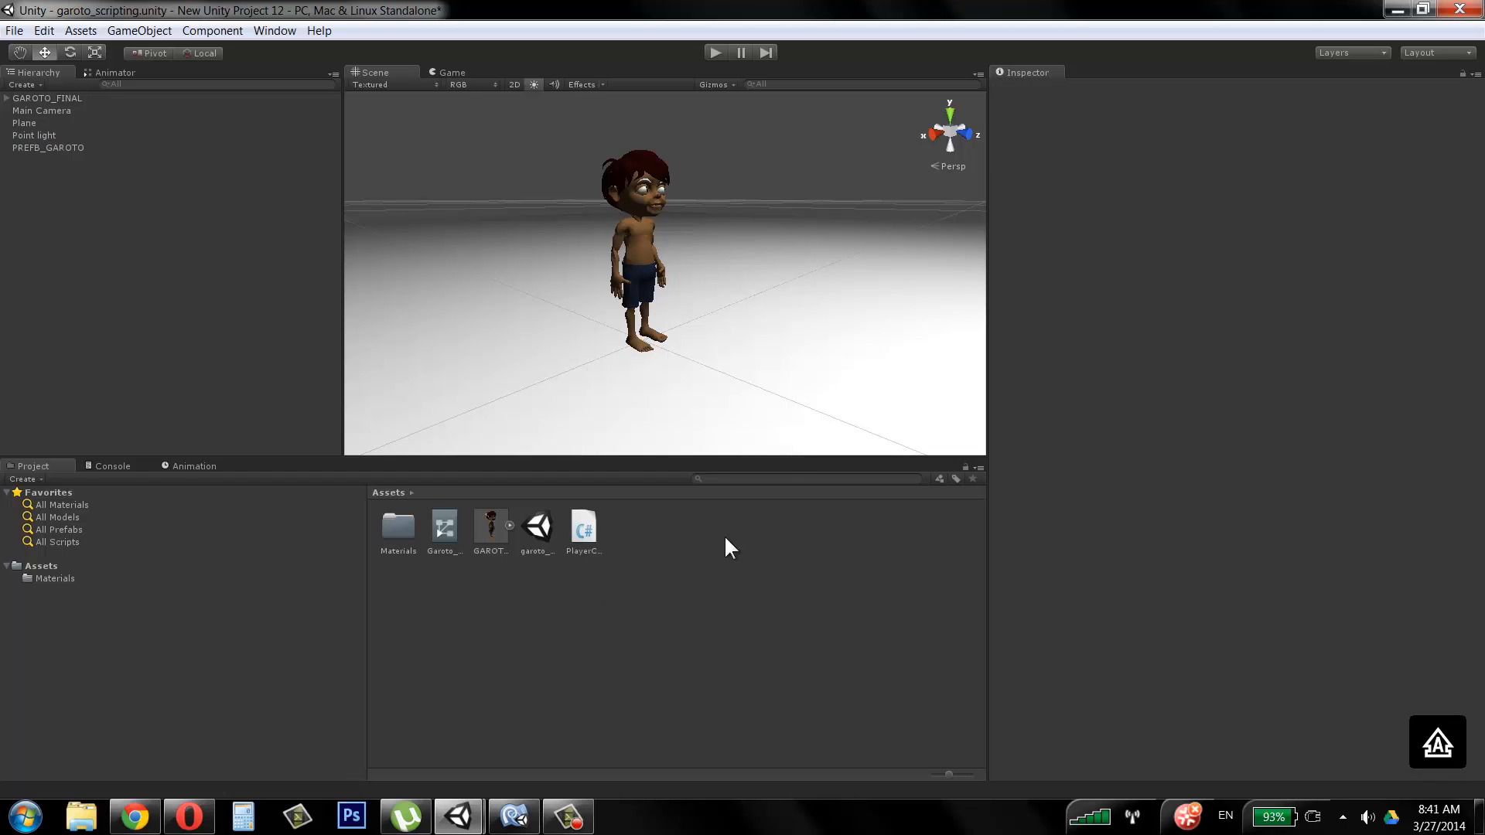
left_click(48, 148)
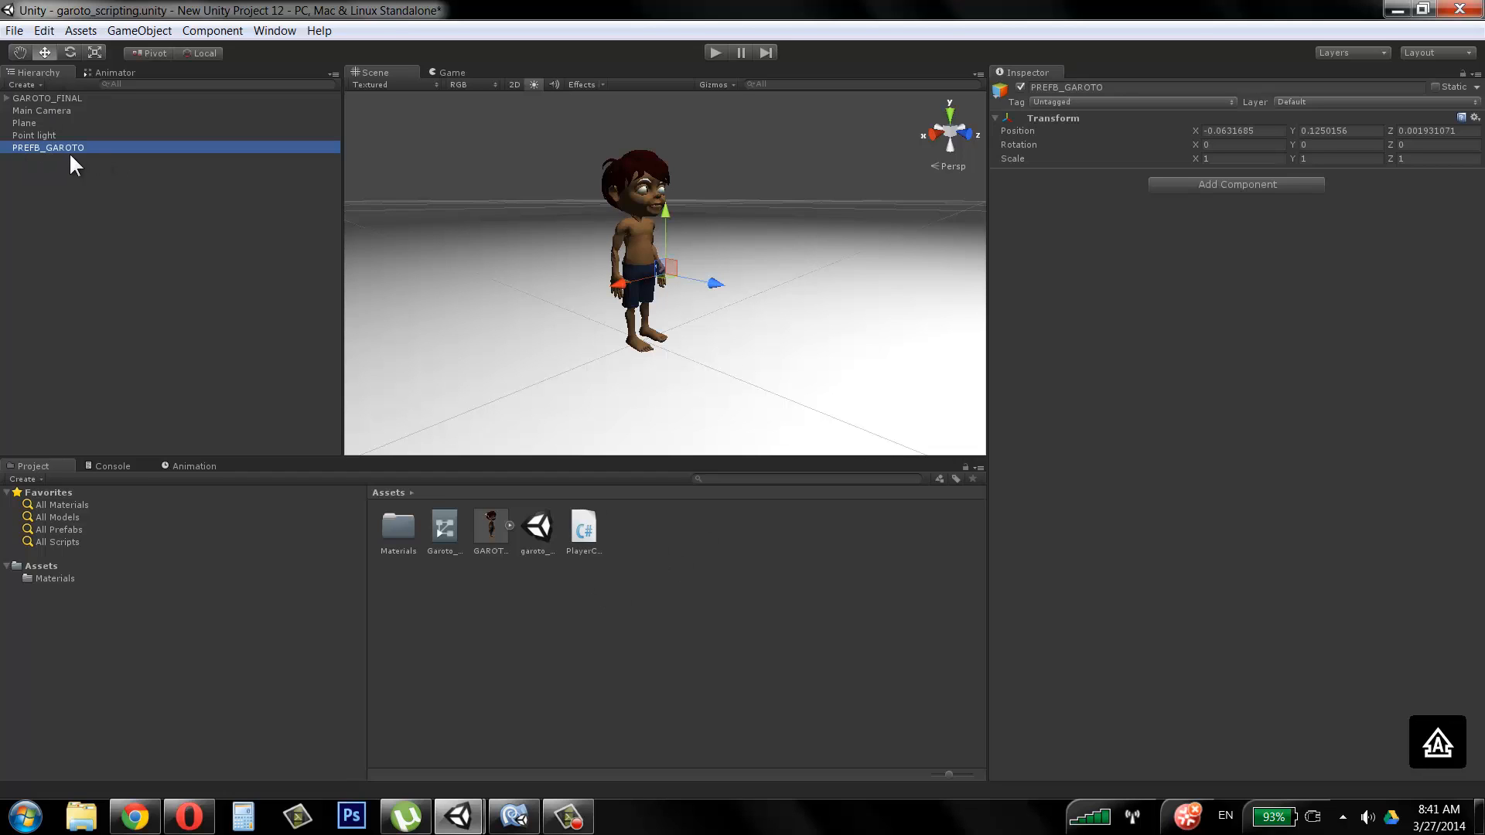
right_click(745, 547)
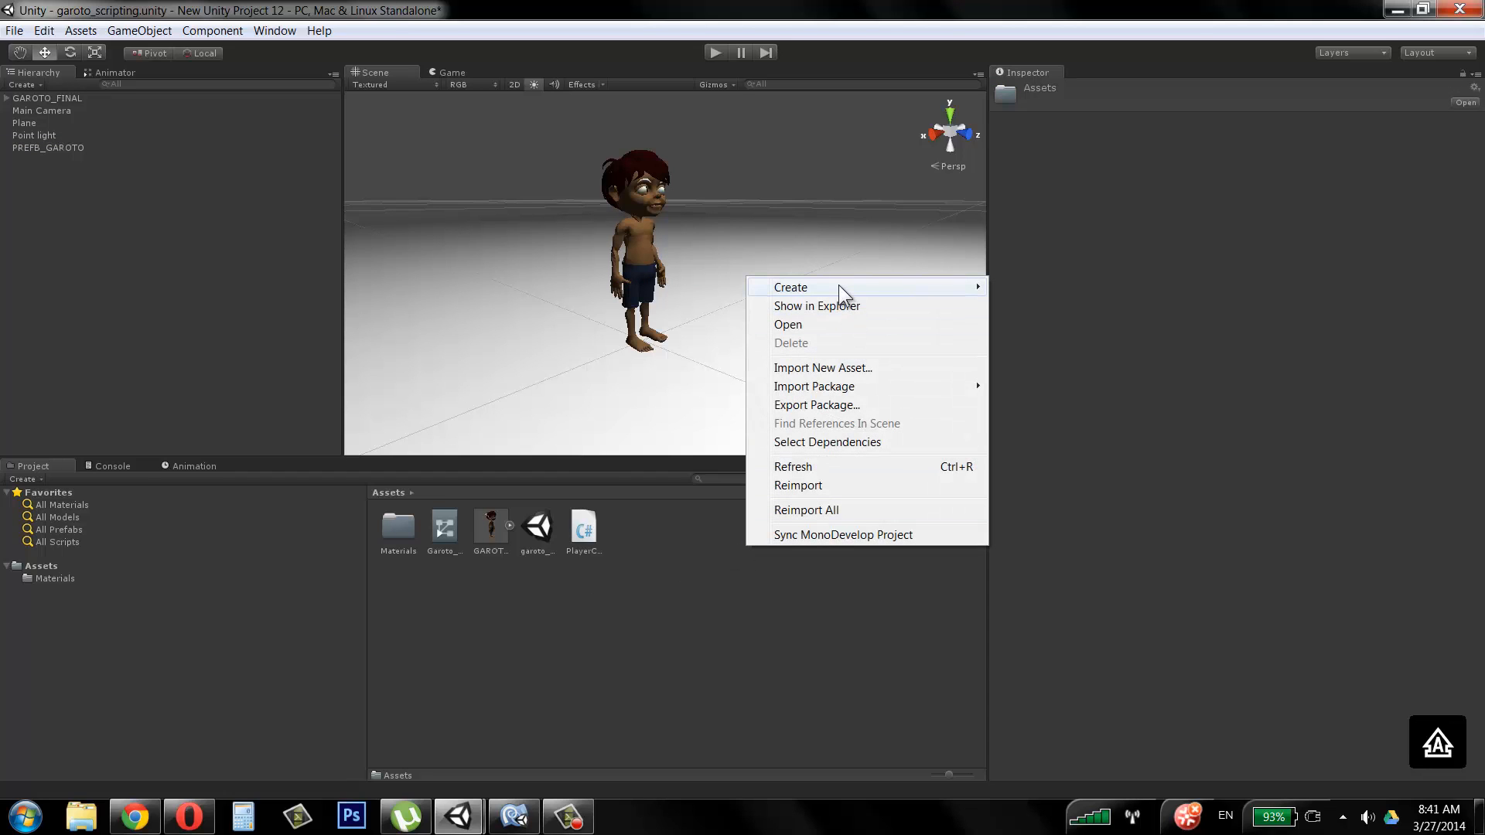
mouse_move(842, 291)
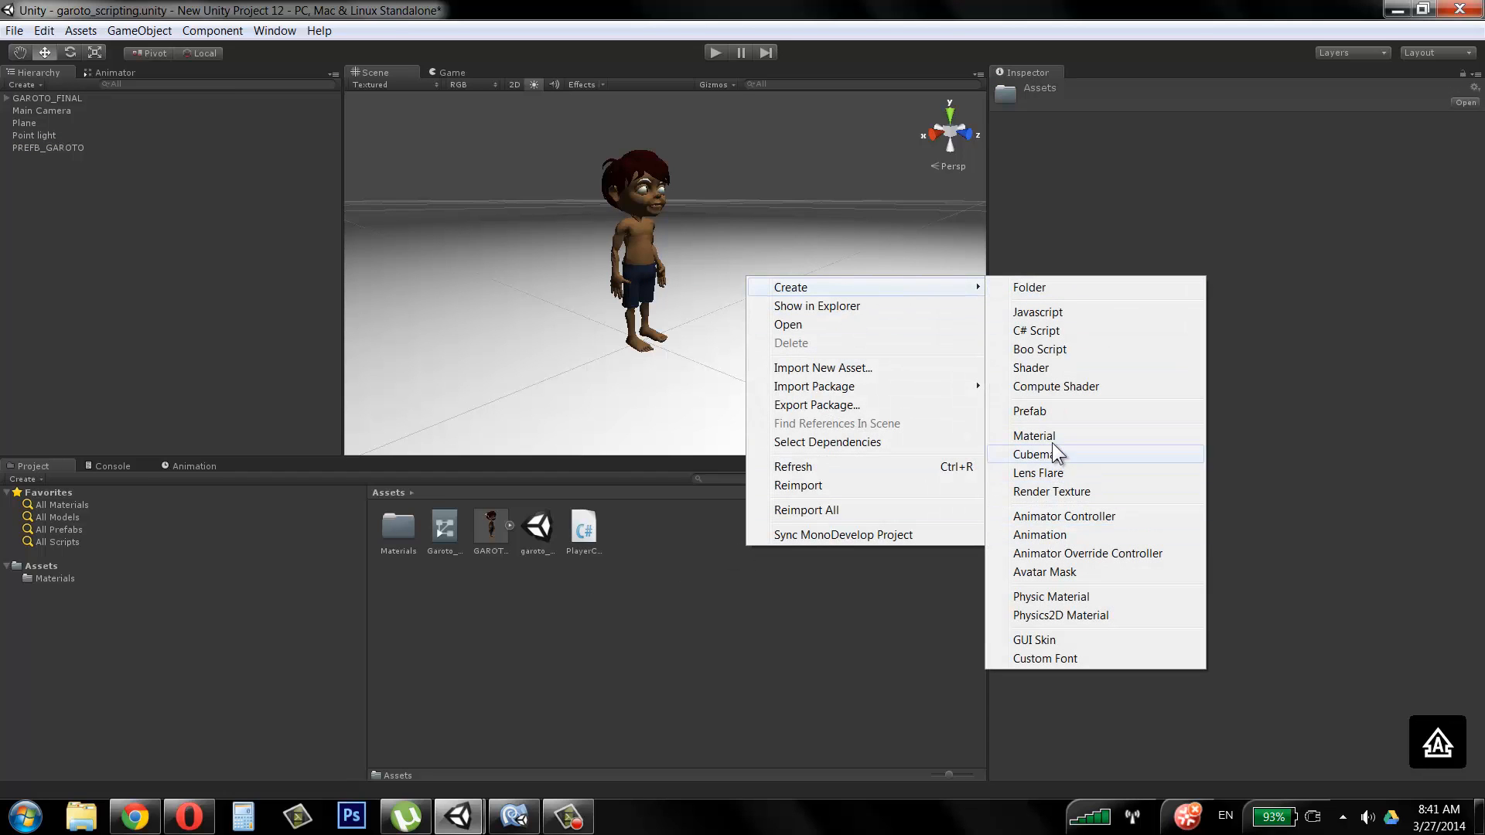
right_click(672, 624)
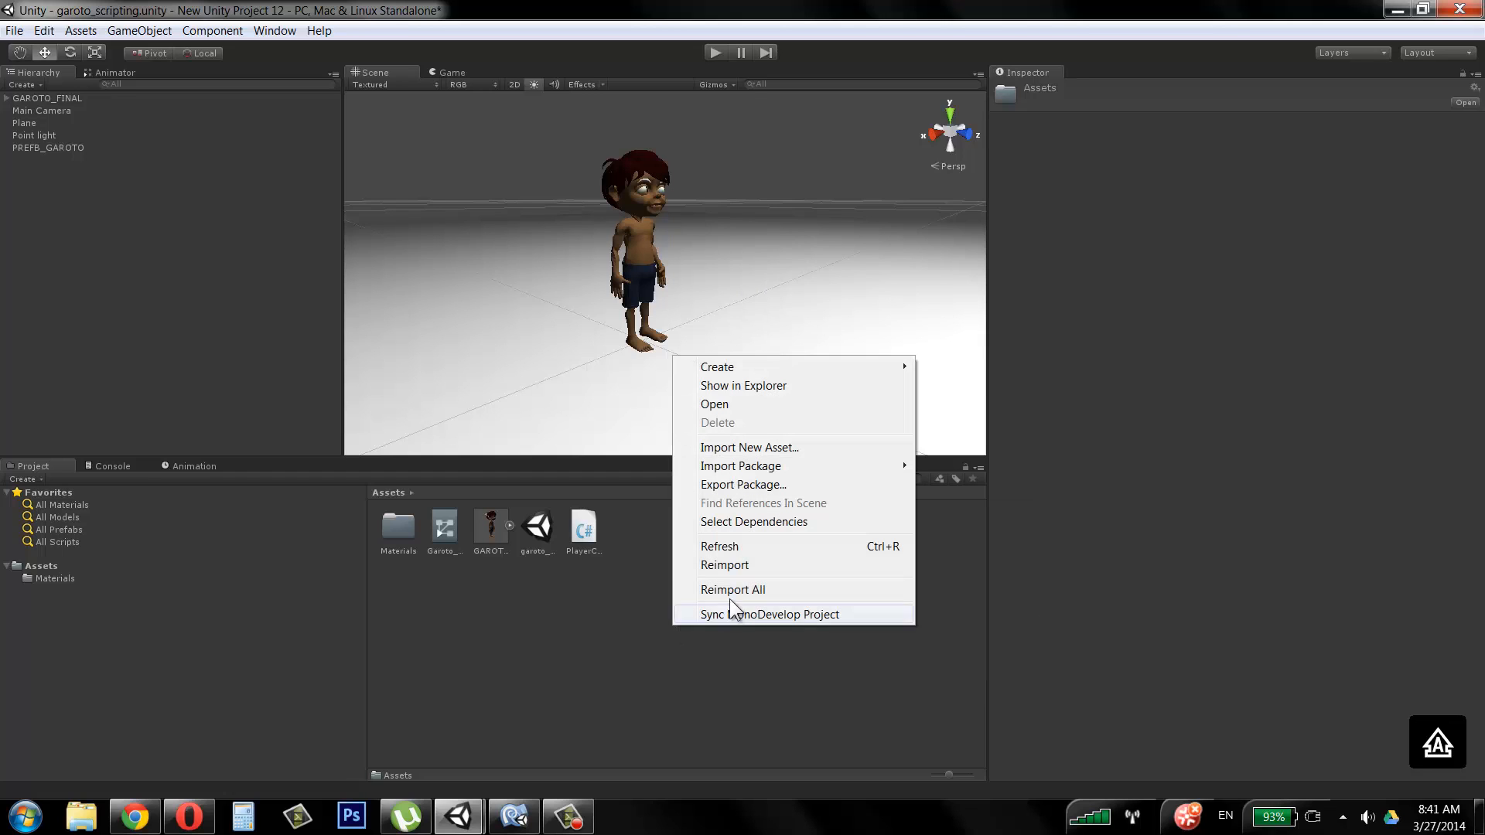
right_click(564, 639)
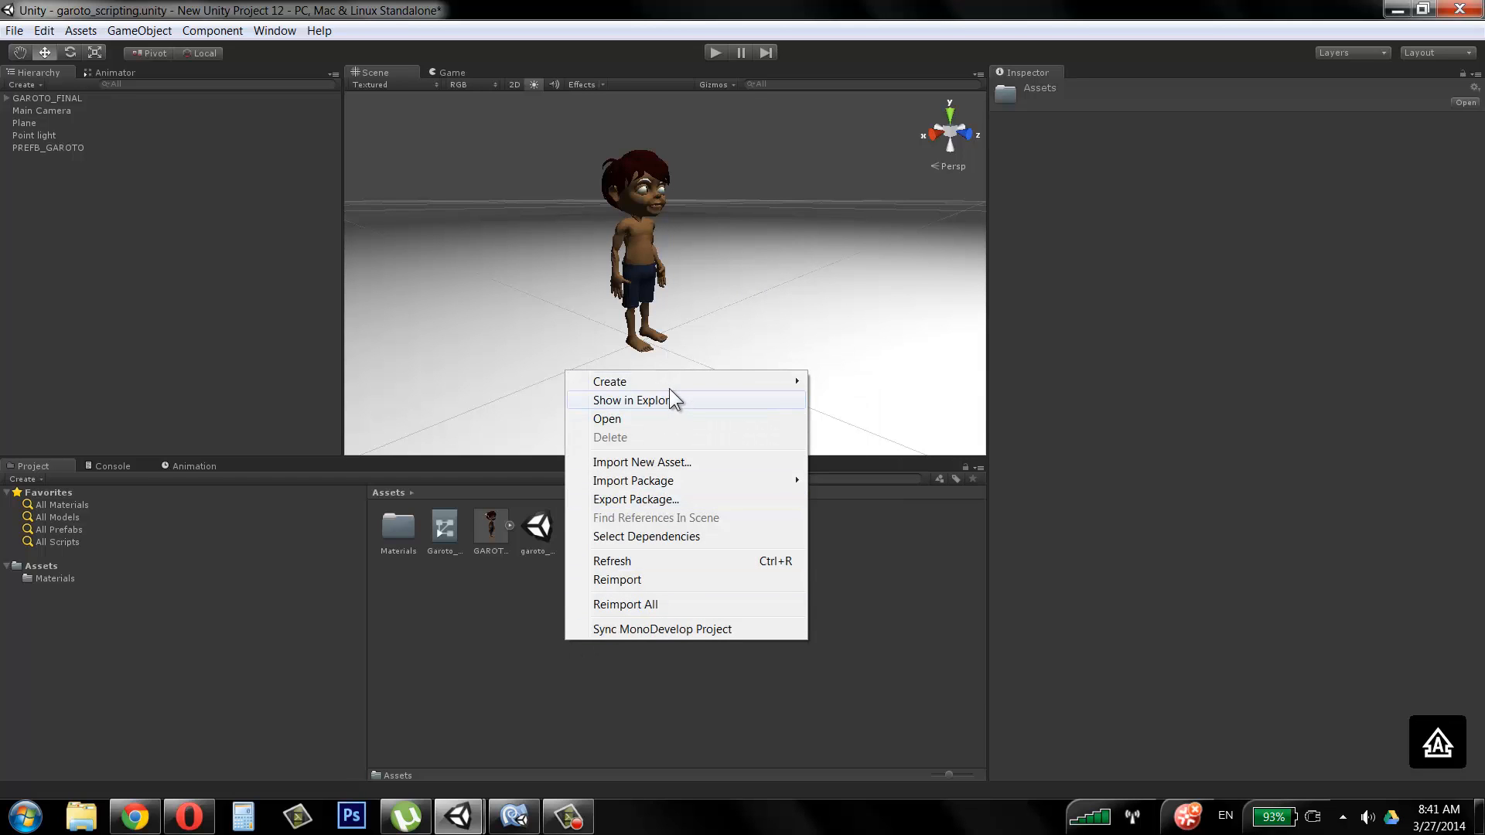
mouse_move(669, 383)
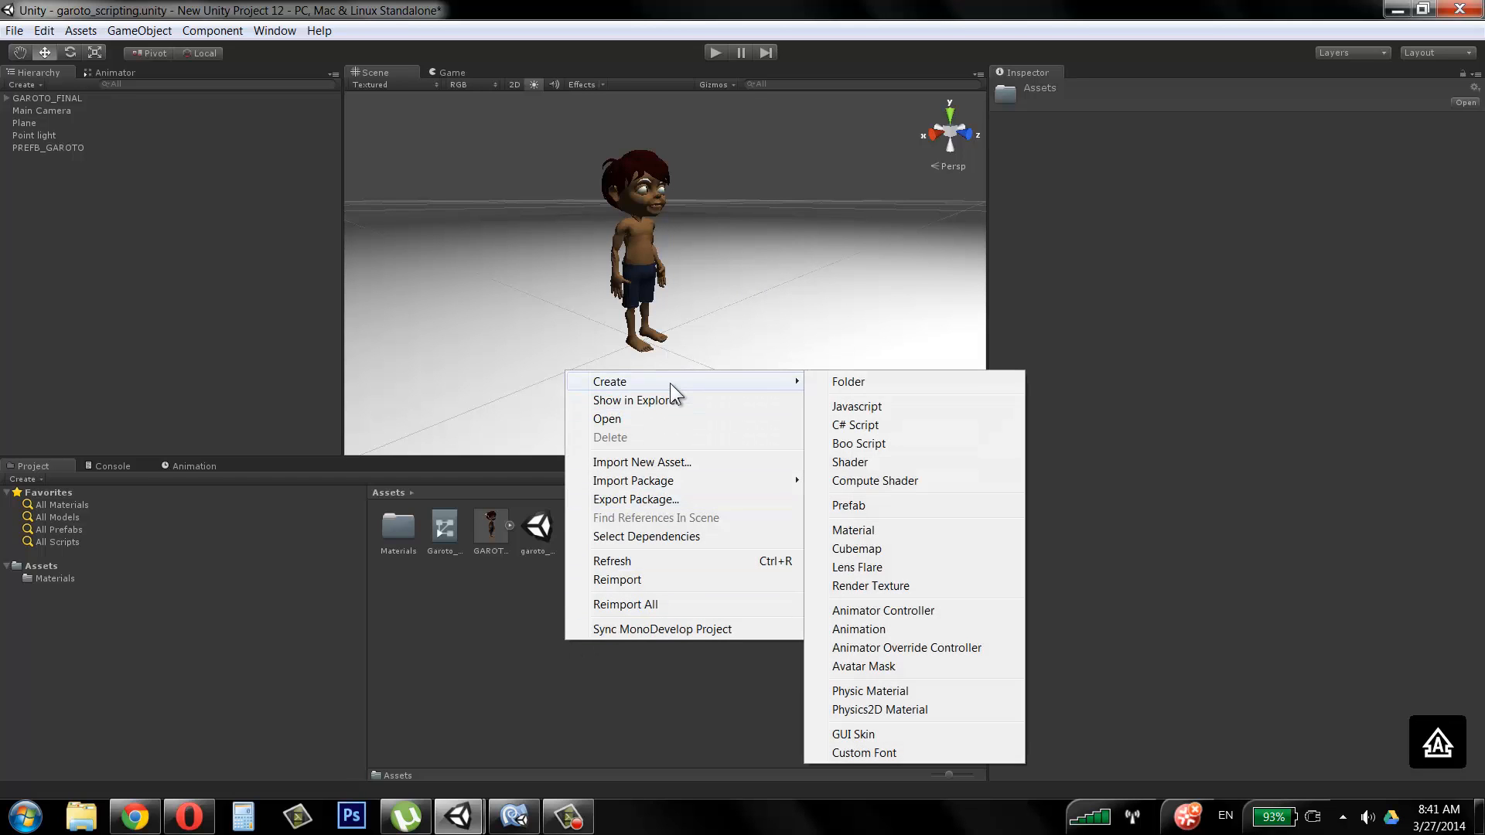
left_click(849, 506)
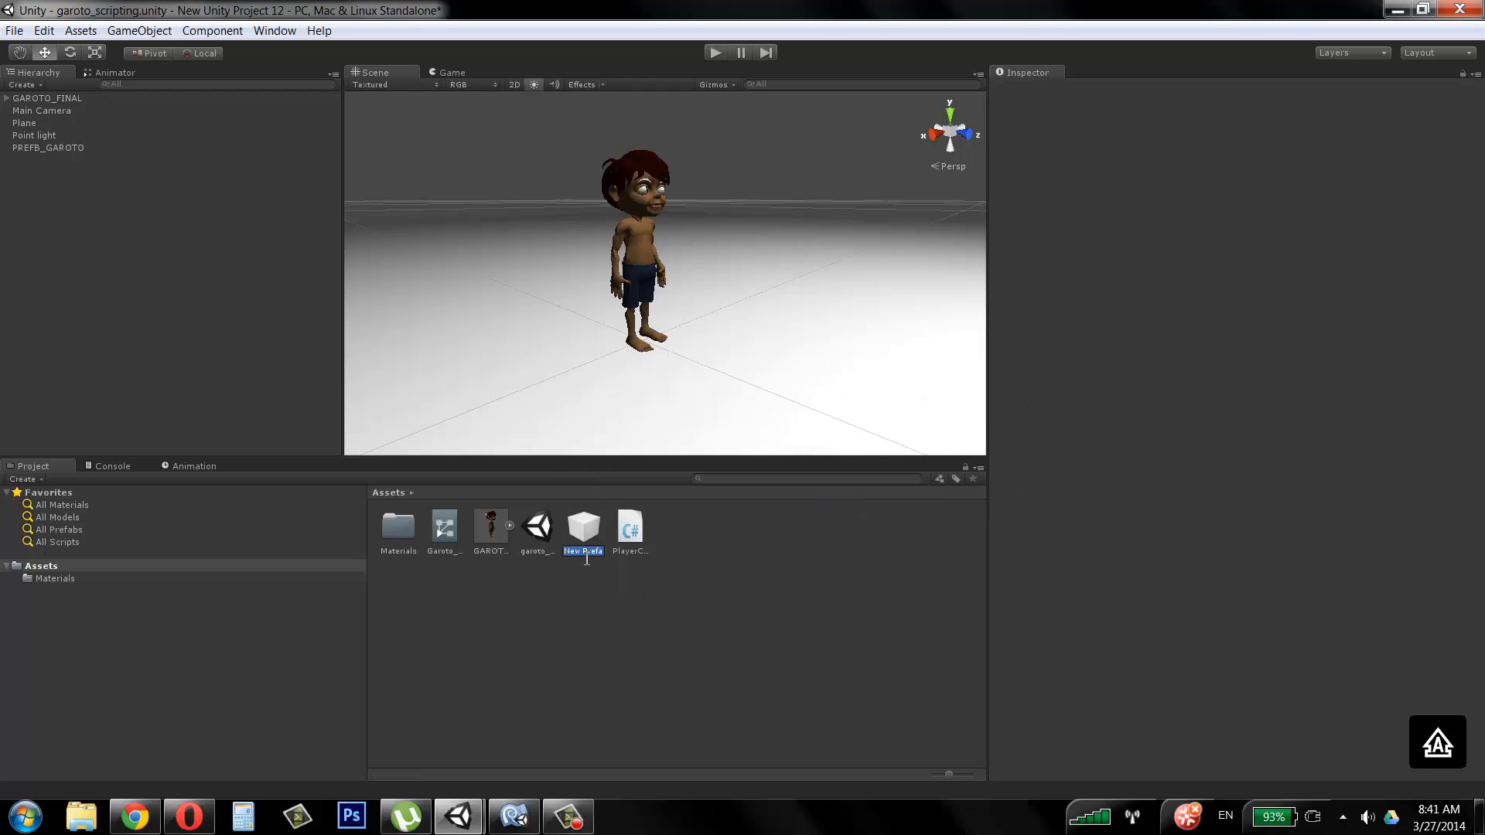
Step: Name the new prefab asset PREFB_GAROTO
type("PREFB")
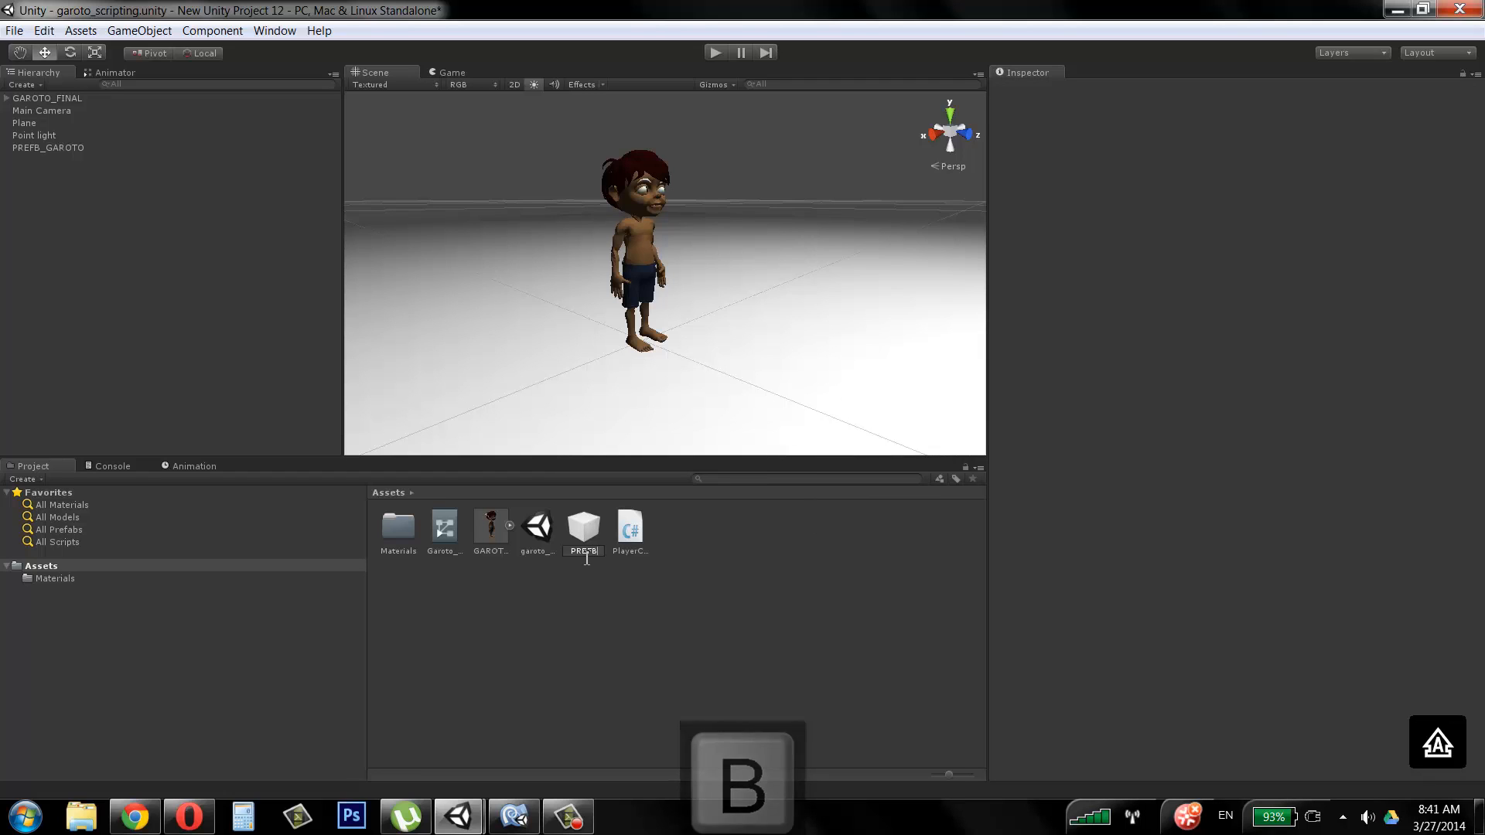
type("_GARO")
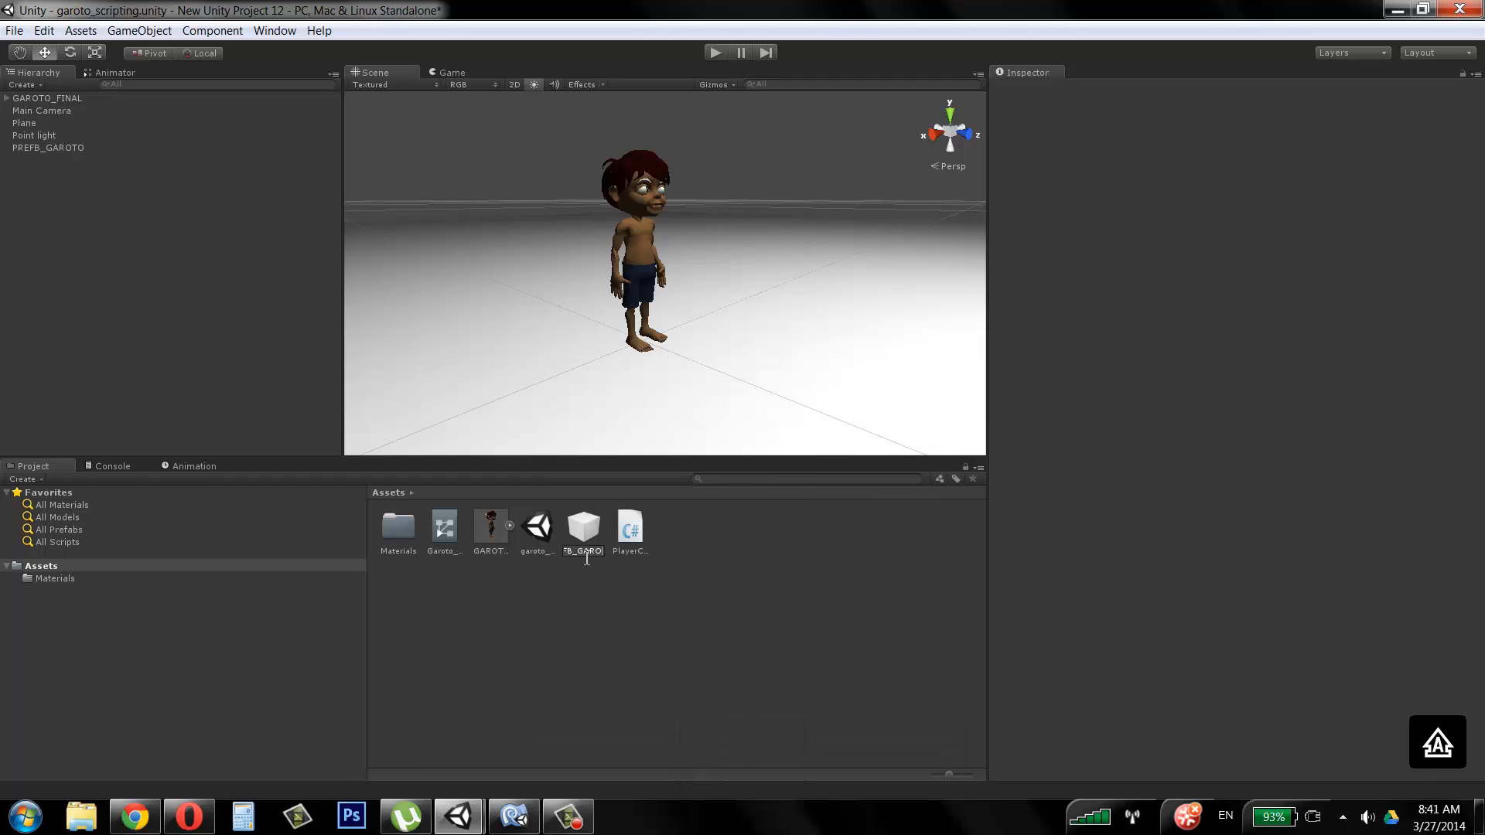
type("TO")
key("Return")
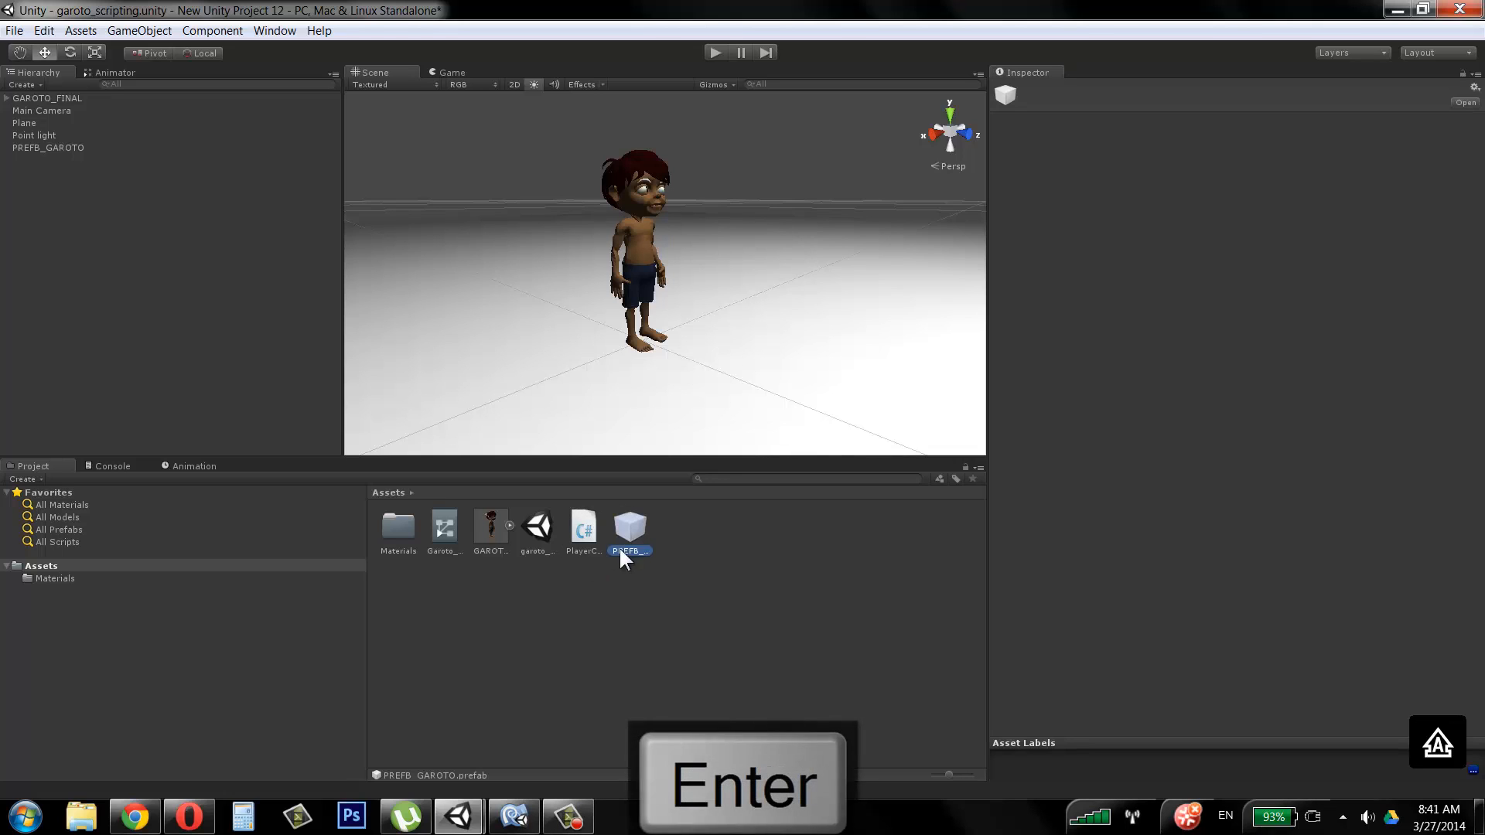
Step: Make the GAROTO_FINAL scene object a child of the empty PREFB_GAROTO object
left_click(62, 147)
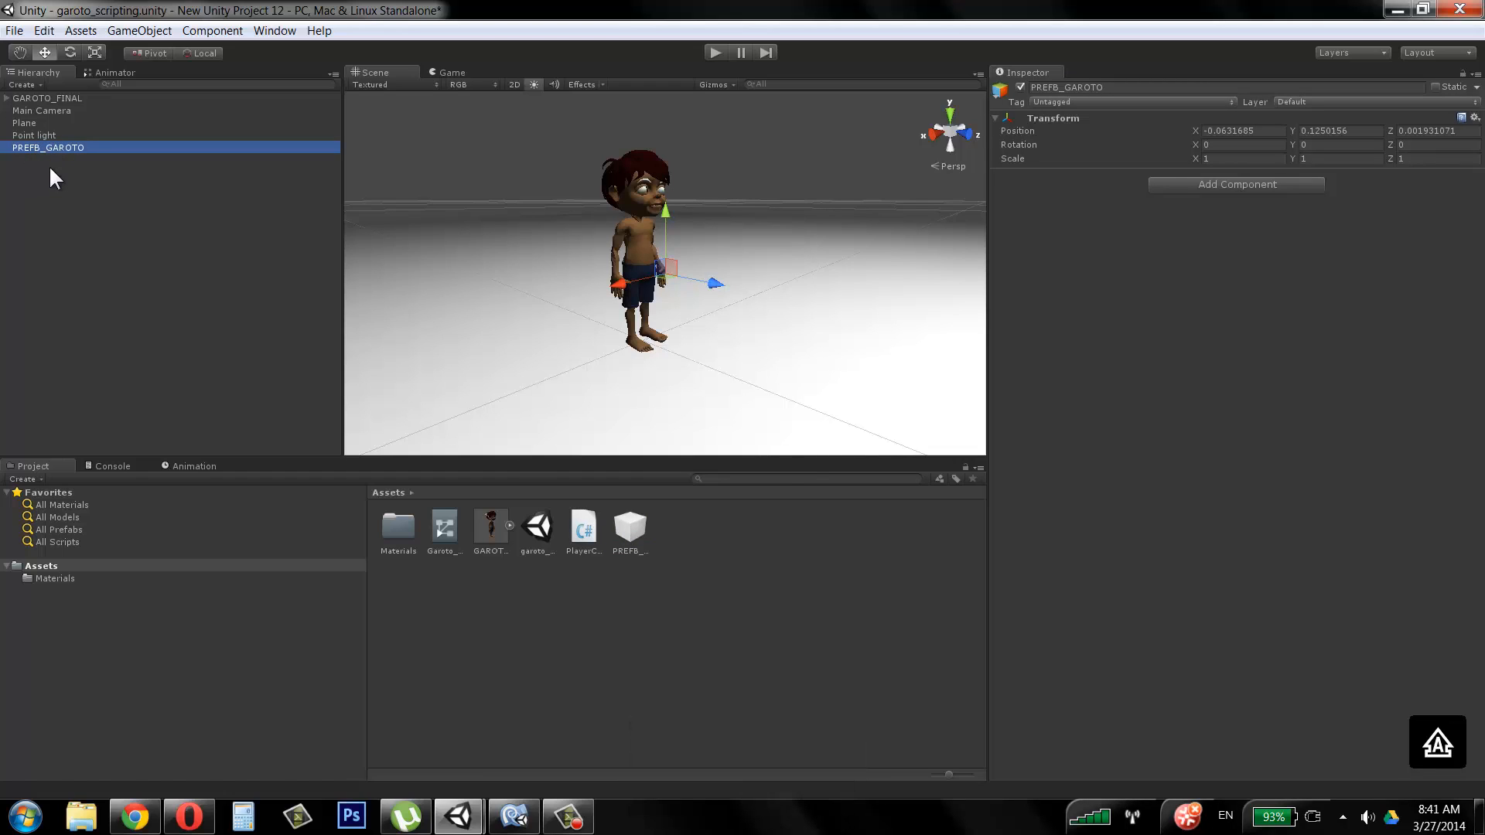
left_click(37, 99)
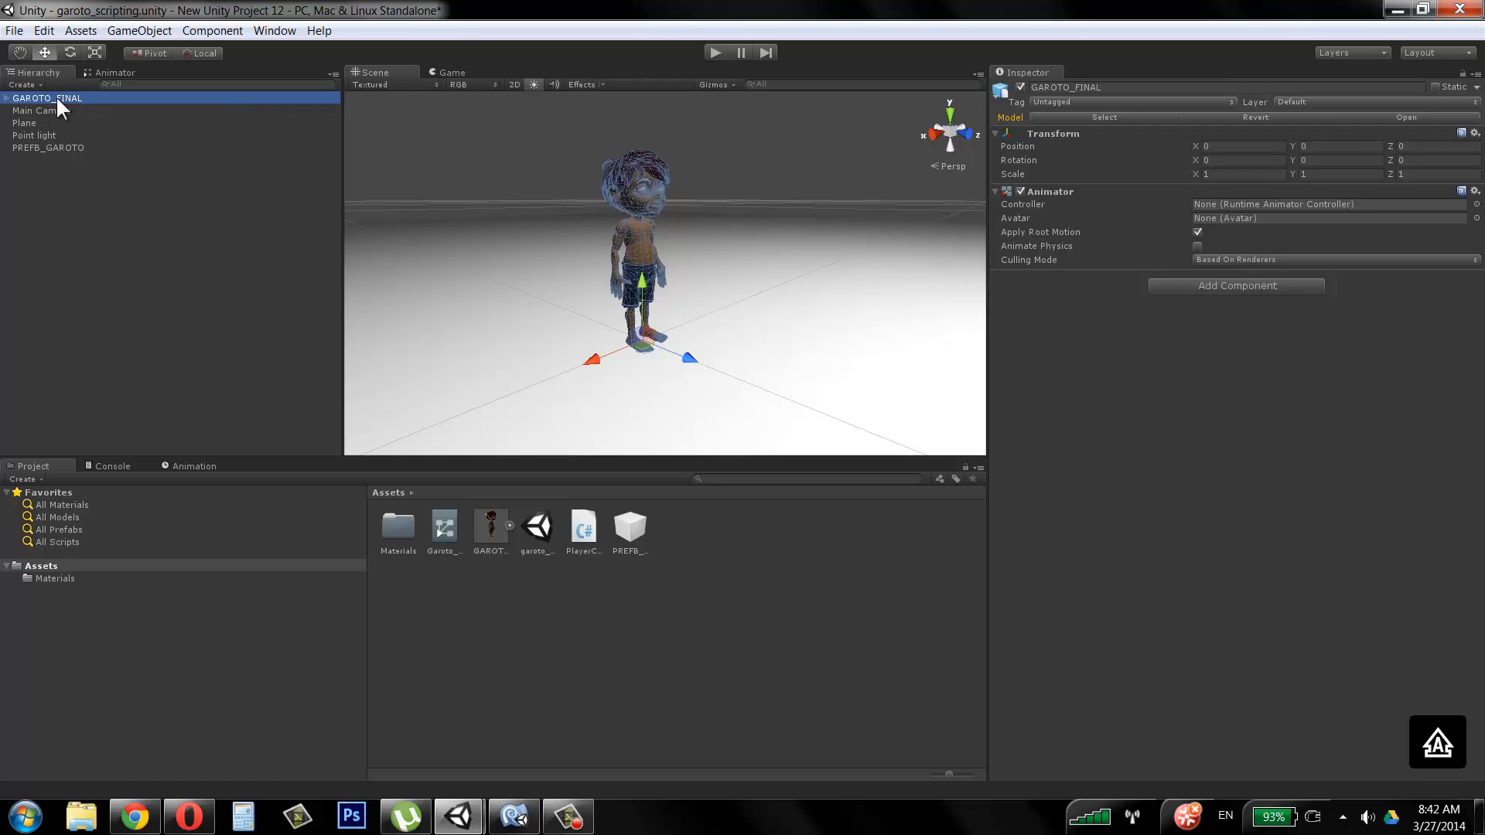
left_click_drag(57, 99, 75, 147)
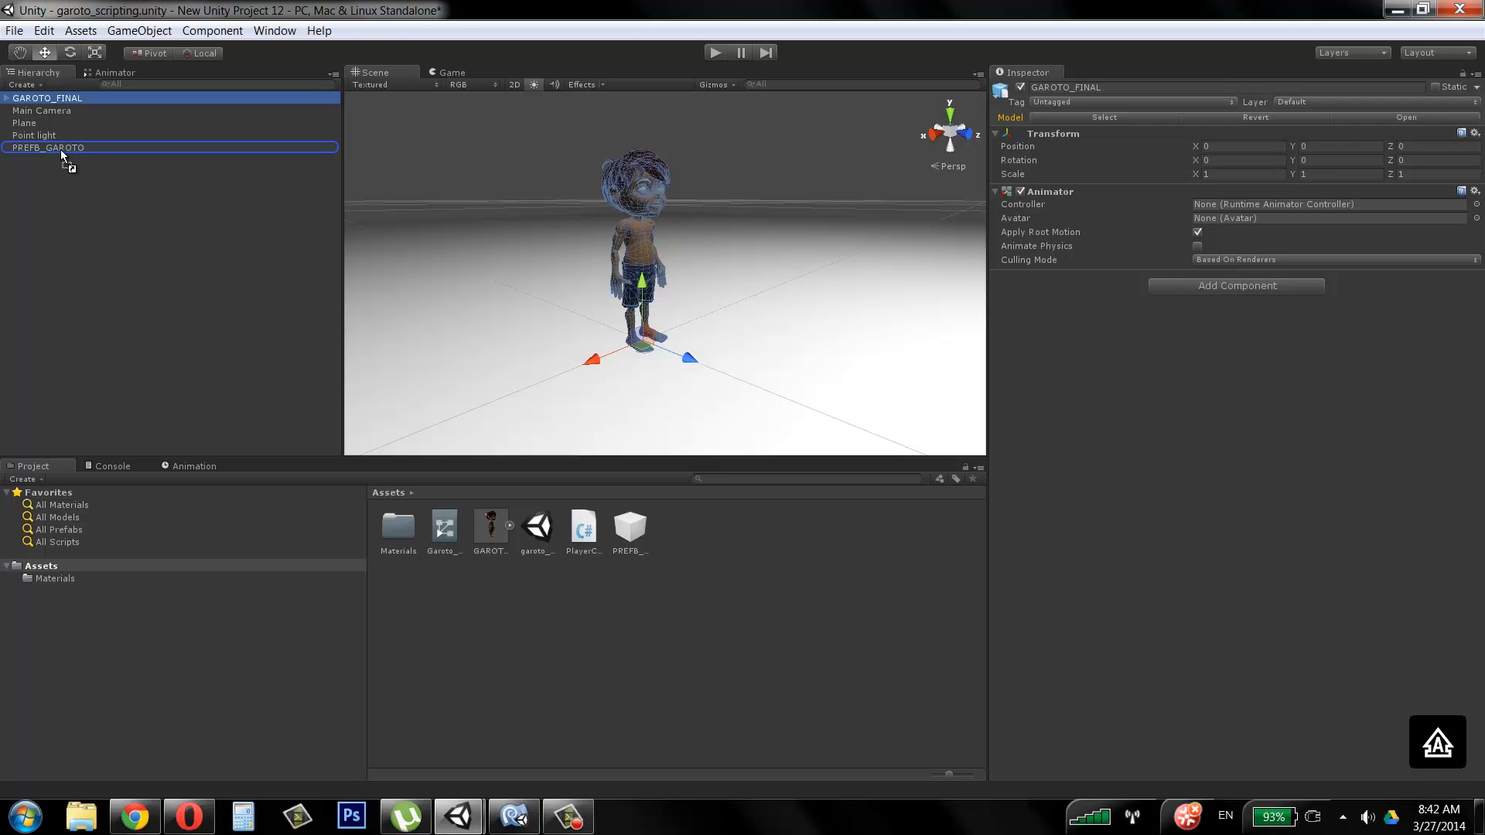
left_click_drag(72, 146, 71, 146)
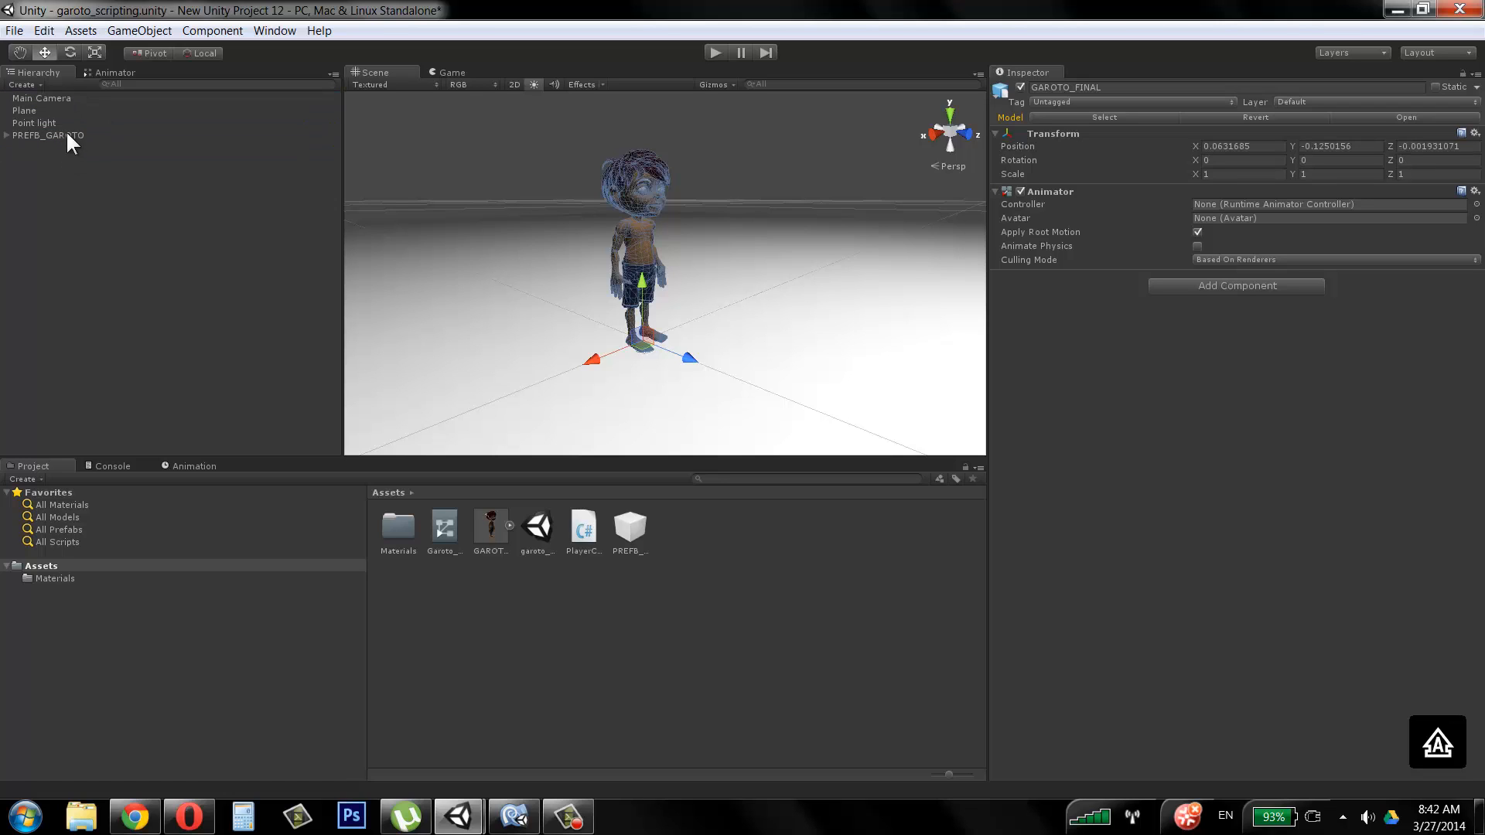
Step: Store the PREFB_GAROTO scene object, with its child, in the PREFB_GAROTO prefab asset
left_click(67, 135)
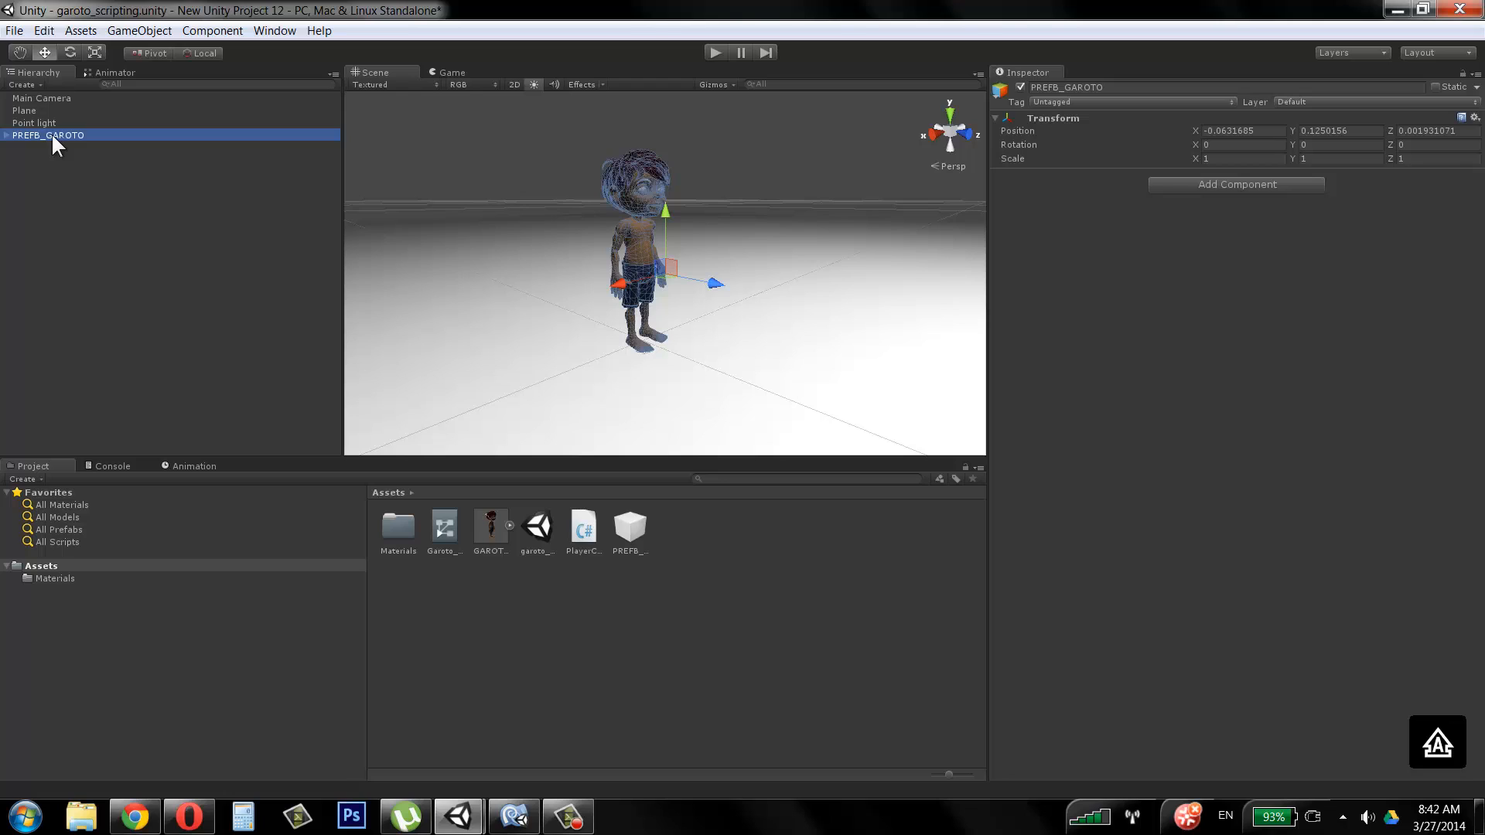
left_click_drag(51, 132, 641, 534)
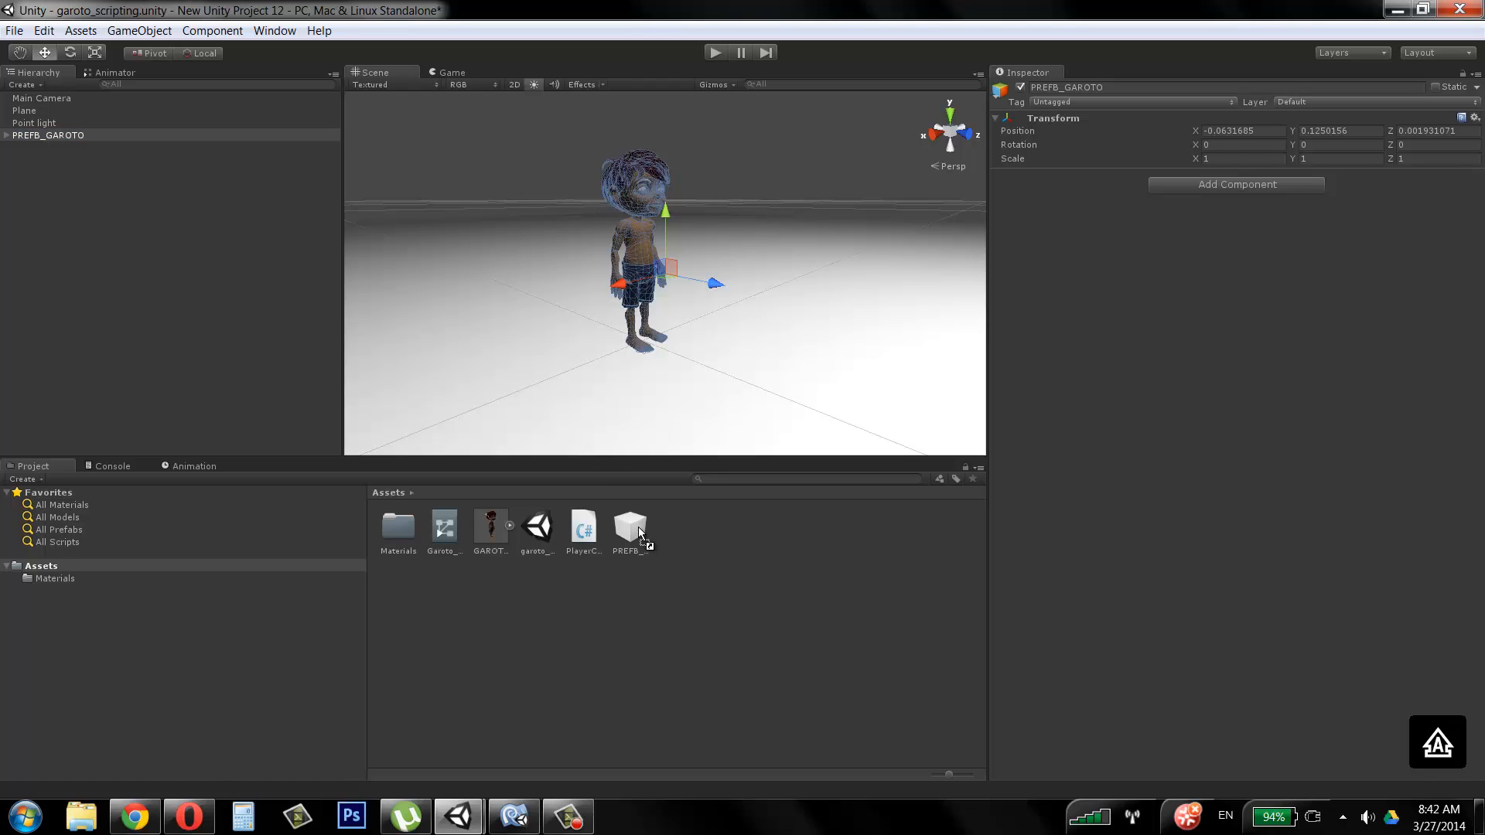
left_click_drag(638, 527, 635, 522)
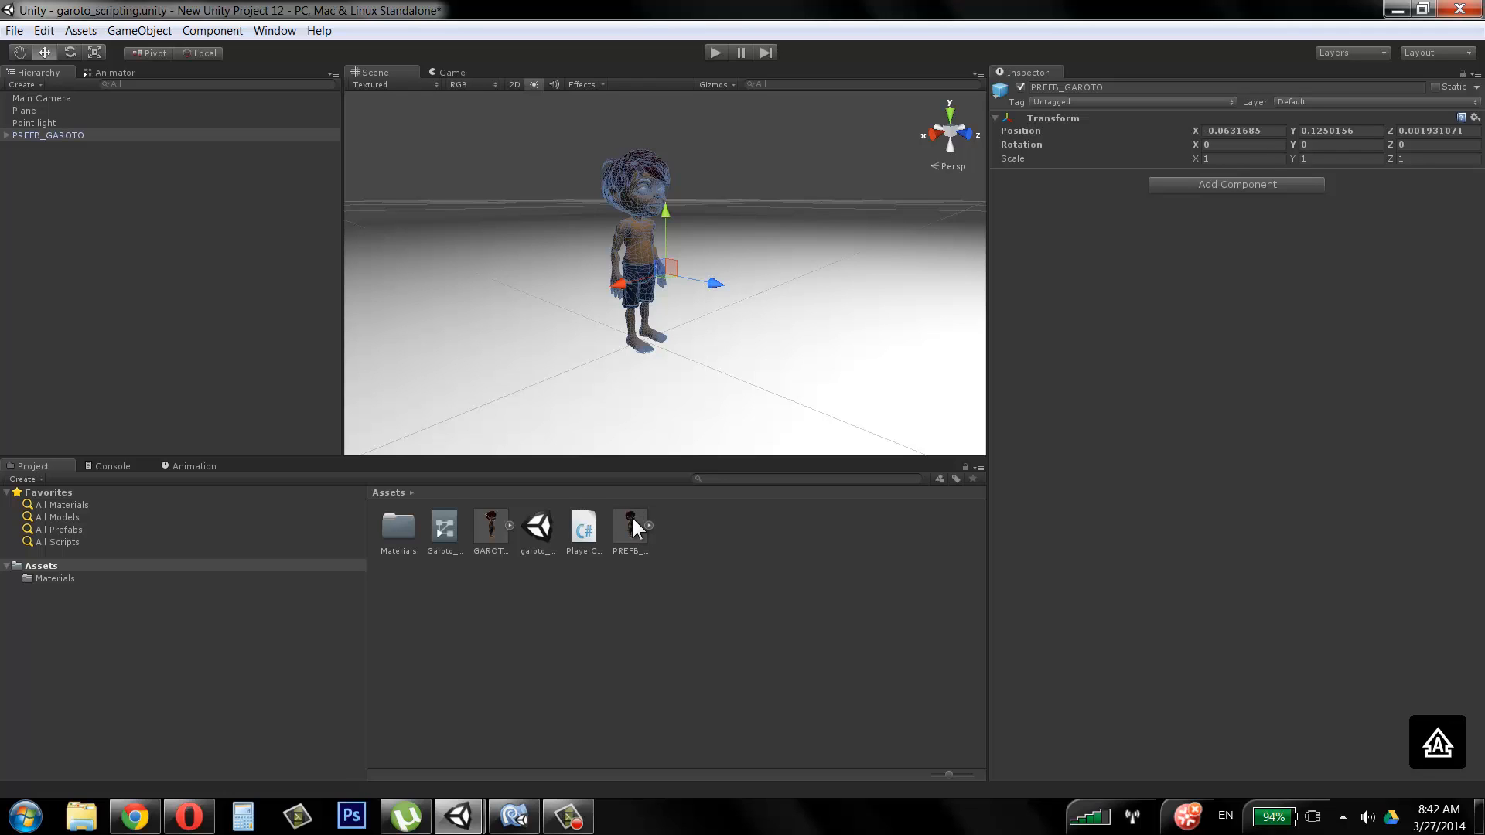
Step: Set the position of the PREFB_GAROTO scene object to X 0, Y 0, Z 0
left_click(56, 137)
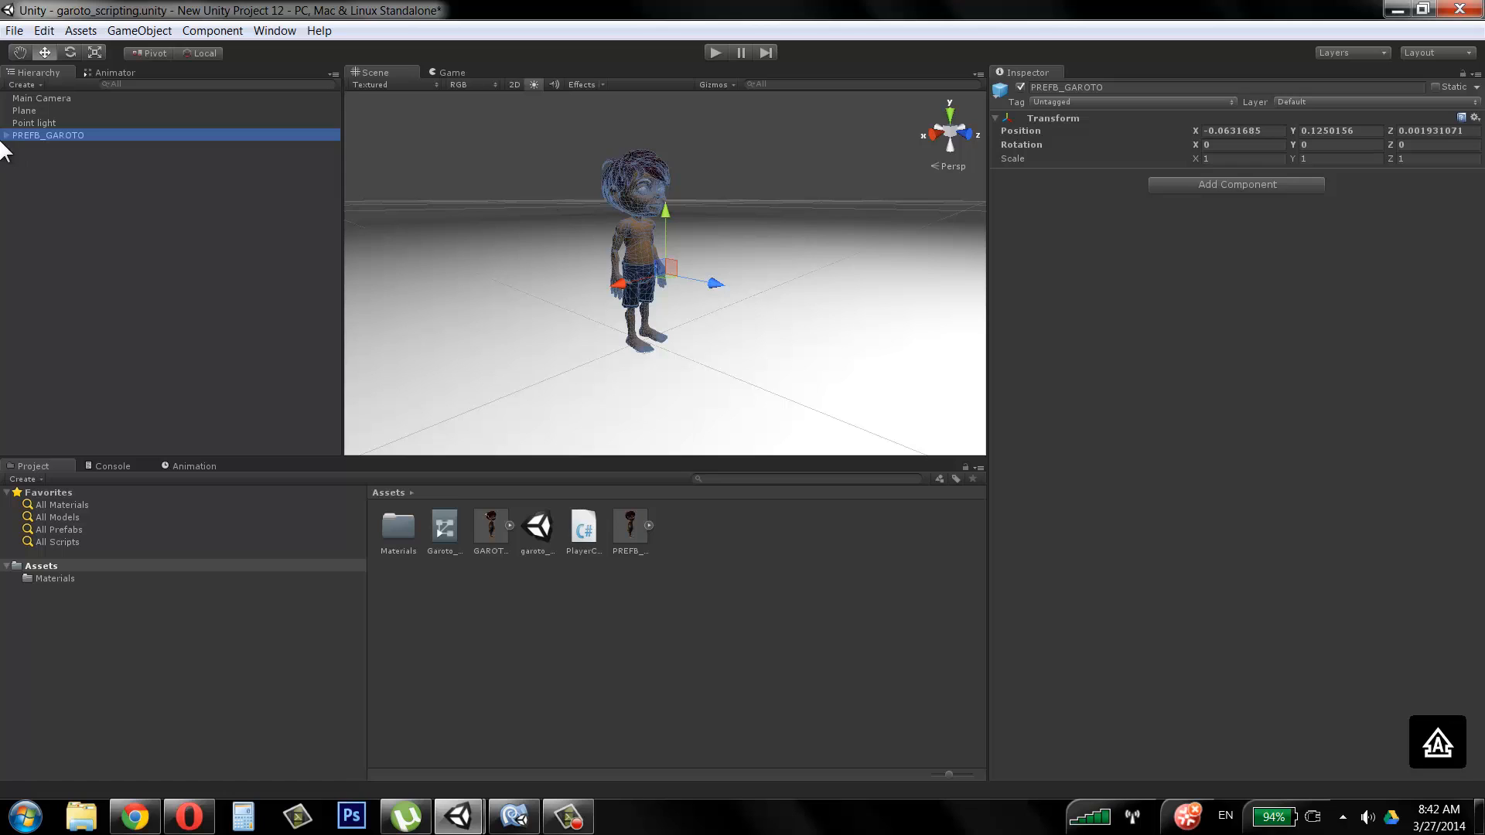
left_click(77, 136)
left_click(1281, 132)
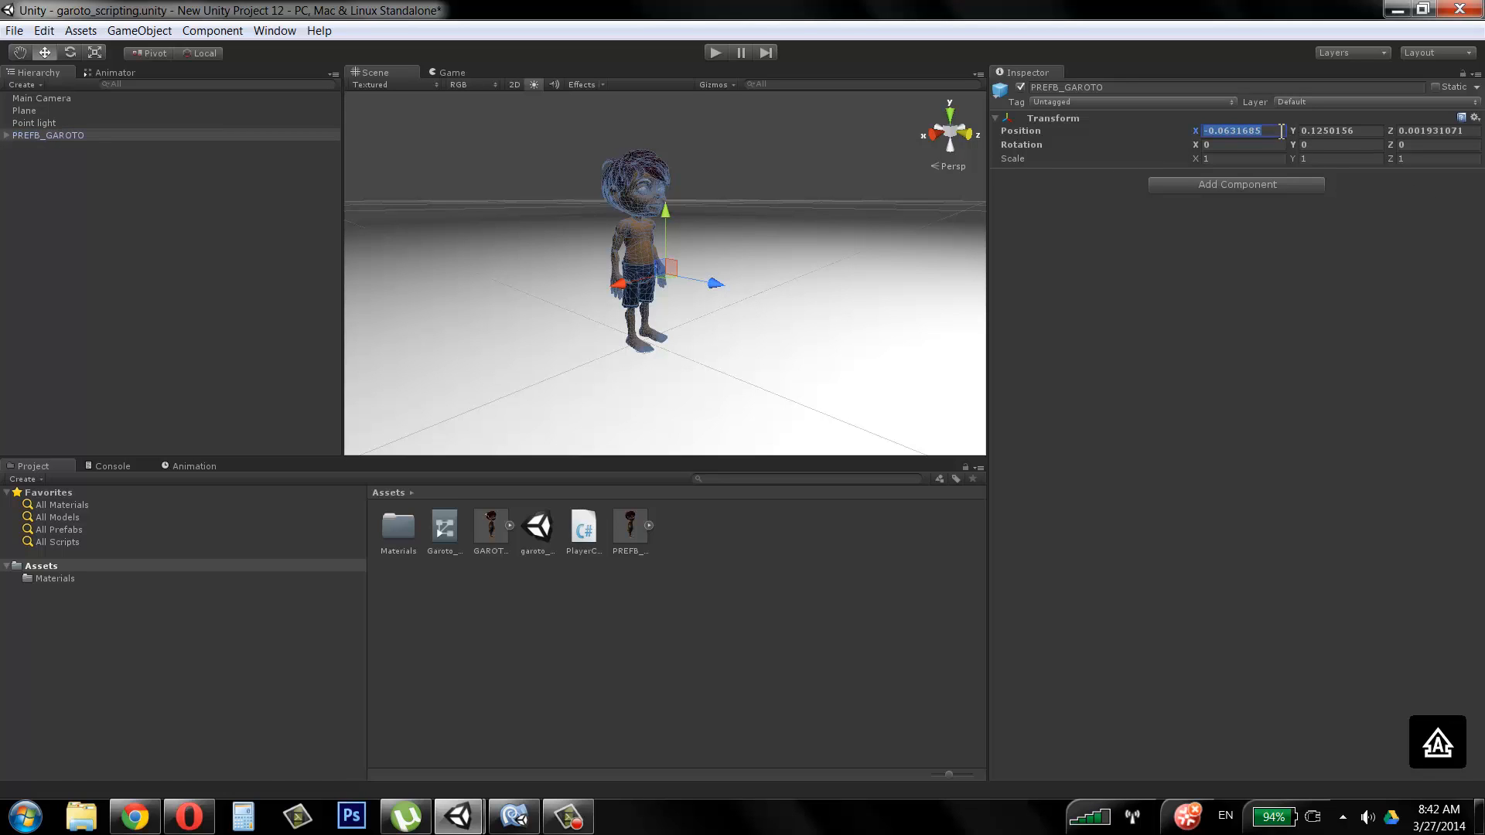
type("0")
key("Tab")
type("0")
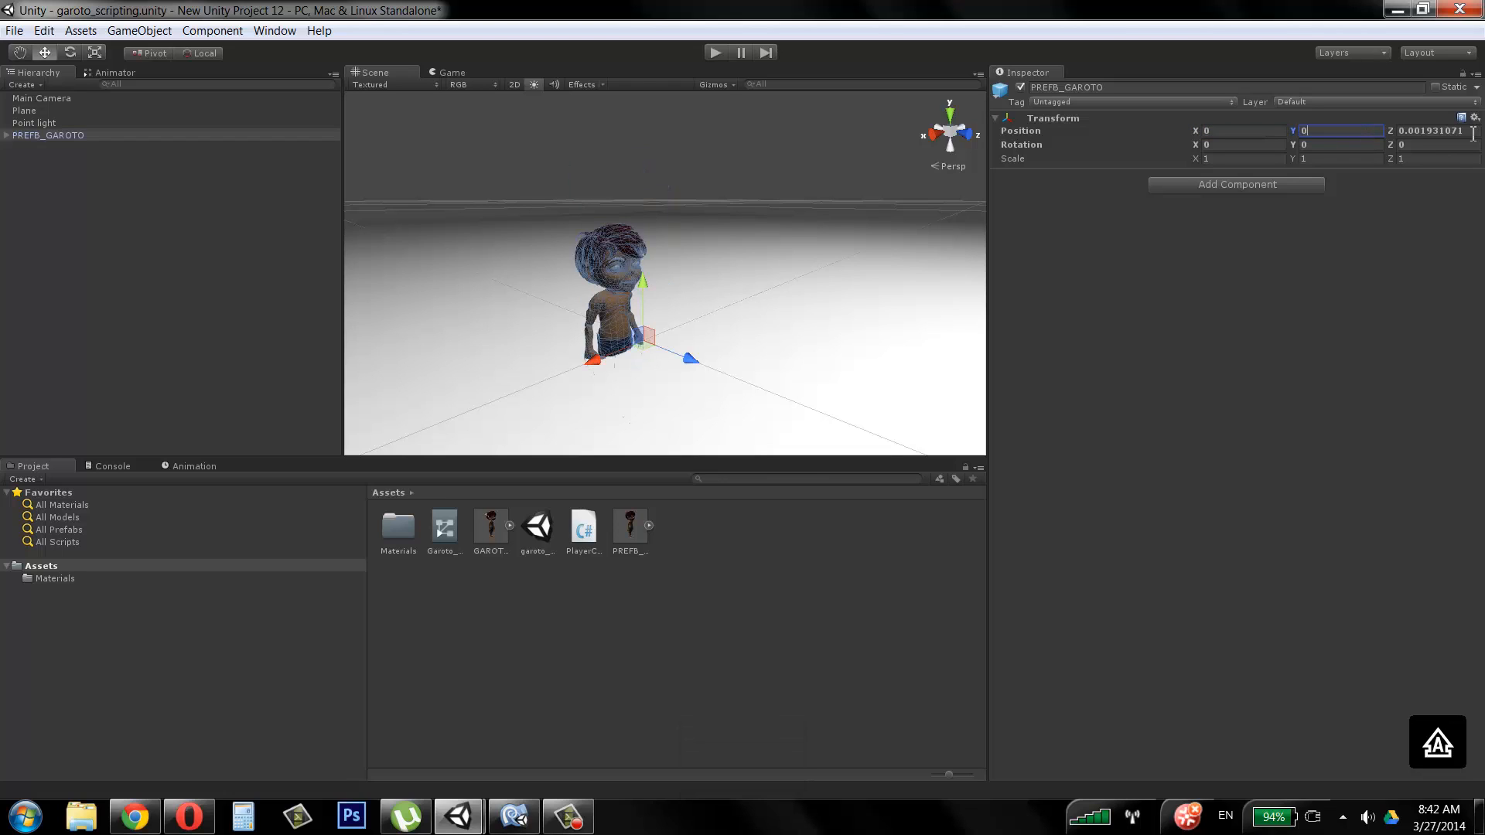
key("Tab")
type("0")
left_click(1373, 145)
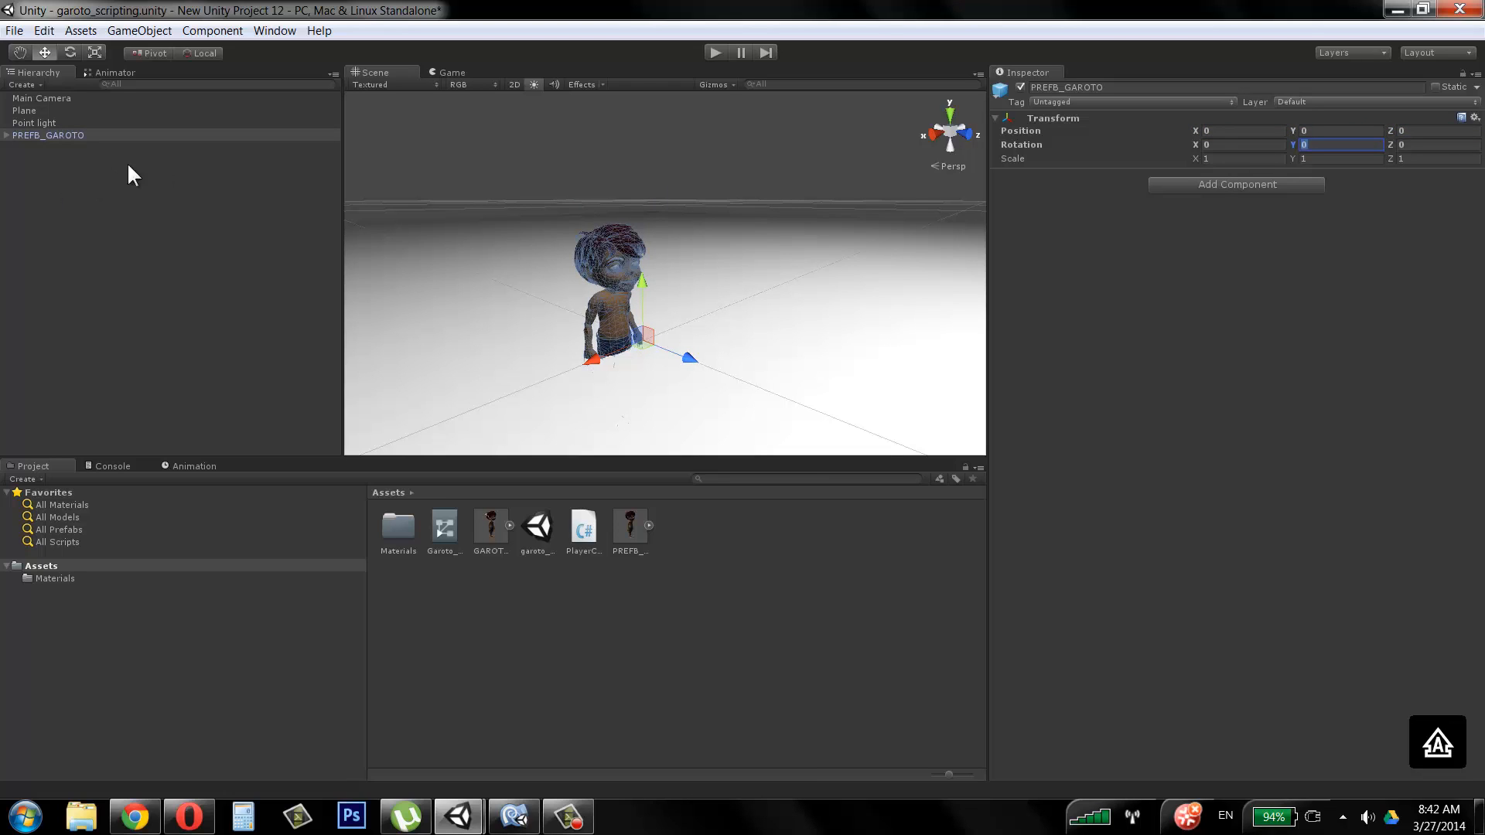
Step: Expand PREFB_GAROTO in the scene hierarchy and set its GAROTO_FINAL child's position to X 0, Y 0, Z 0
left_click(6, 135)
left_click(61, 148)
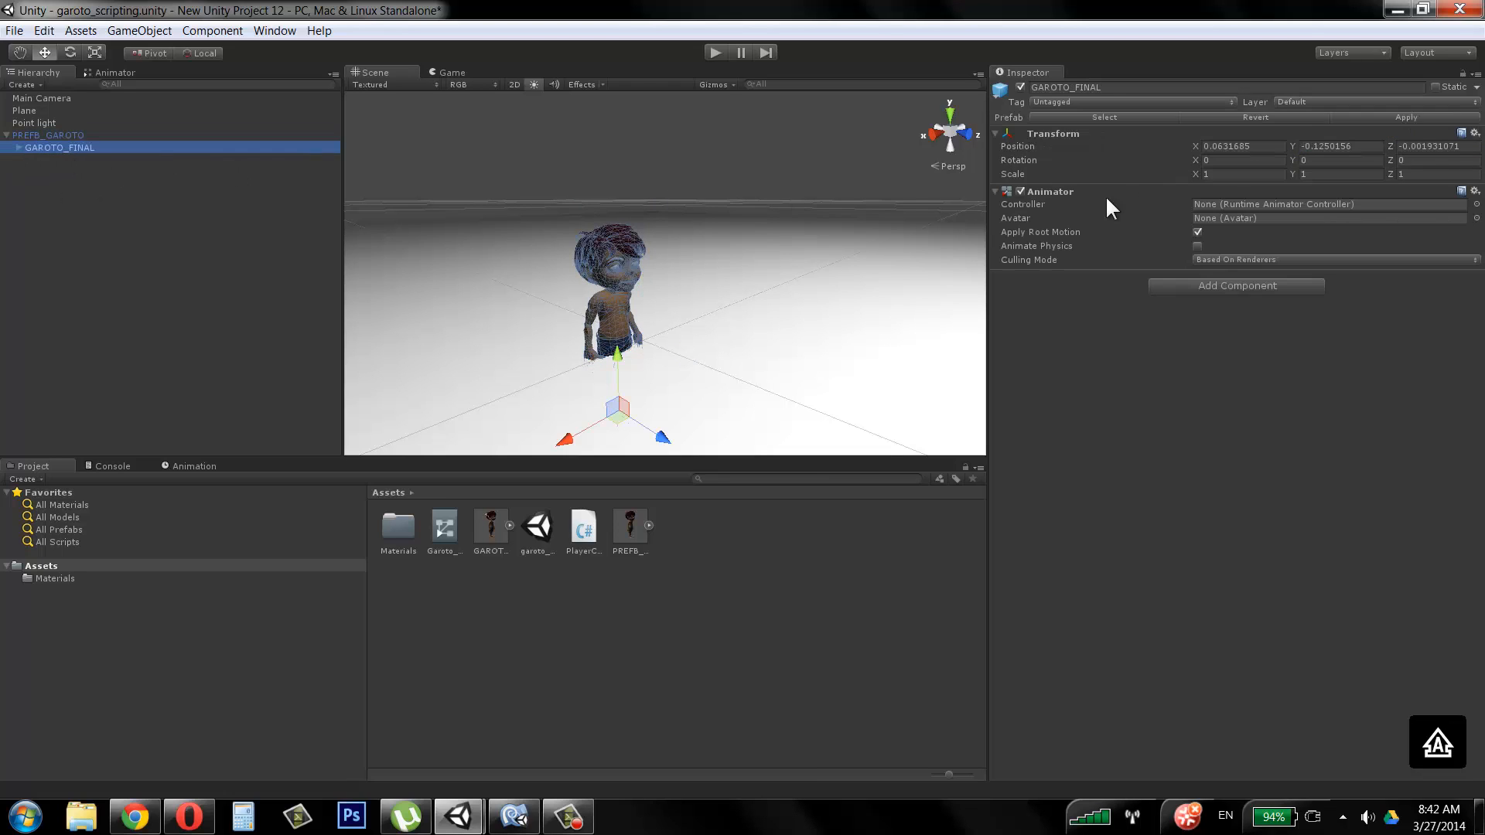
left_click(1274, 147)
type("0")
key("Tab")
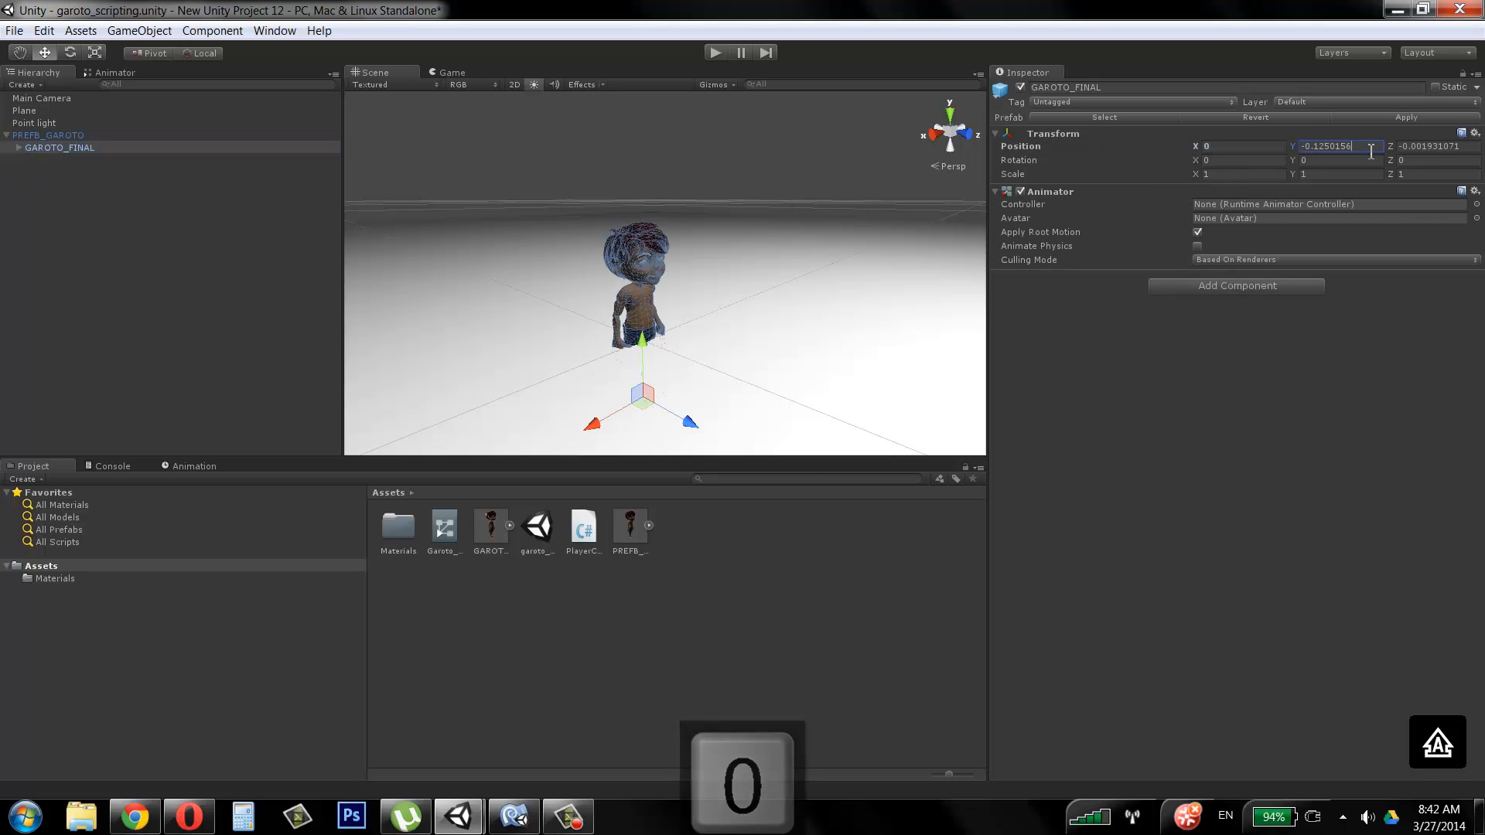
type("0")
key("Tab")
type("0")
left_click(1438, 160)
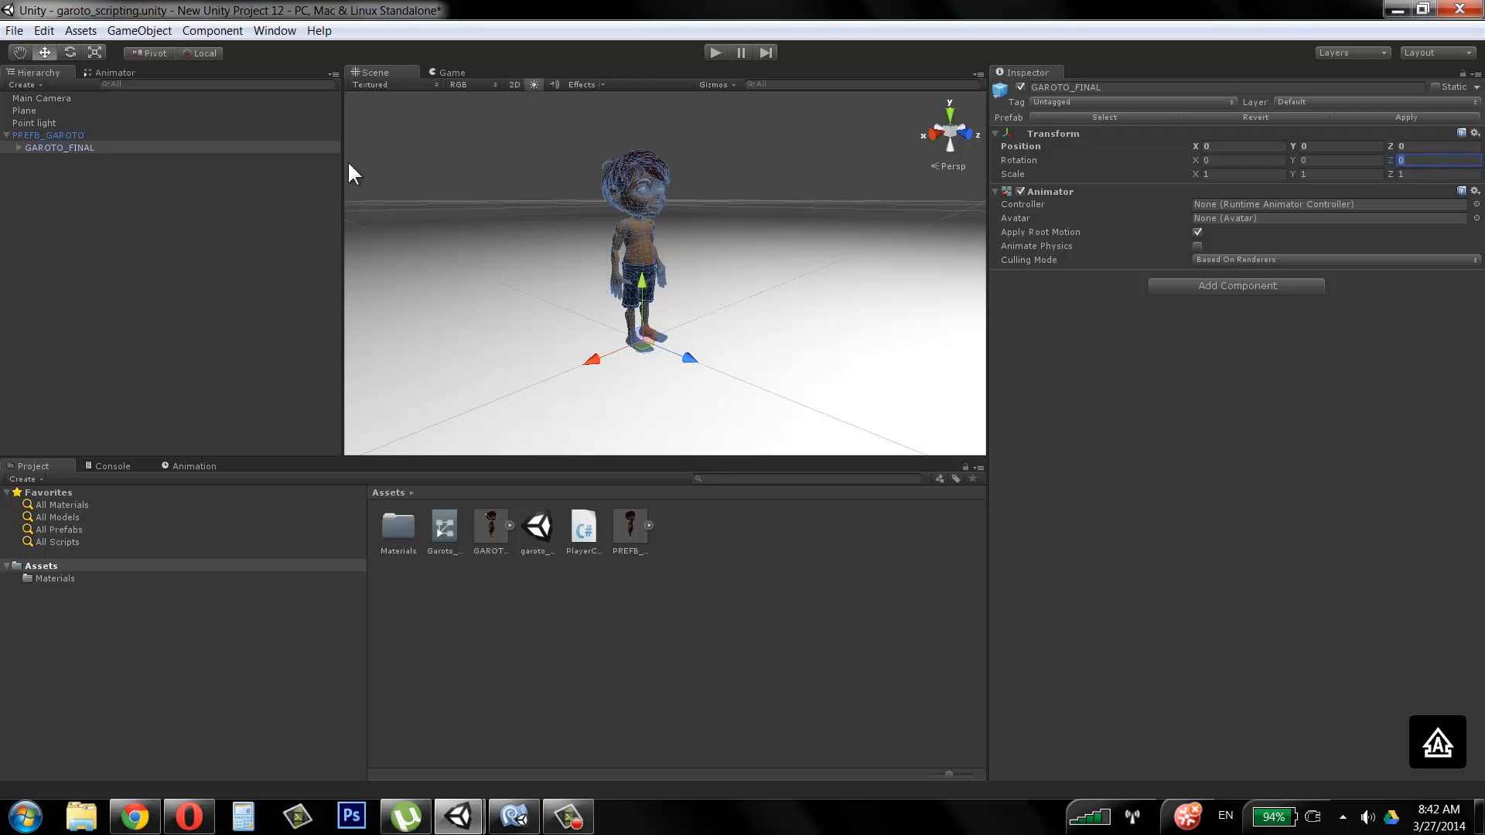
left_click(32, 136)
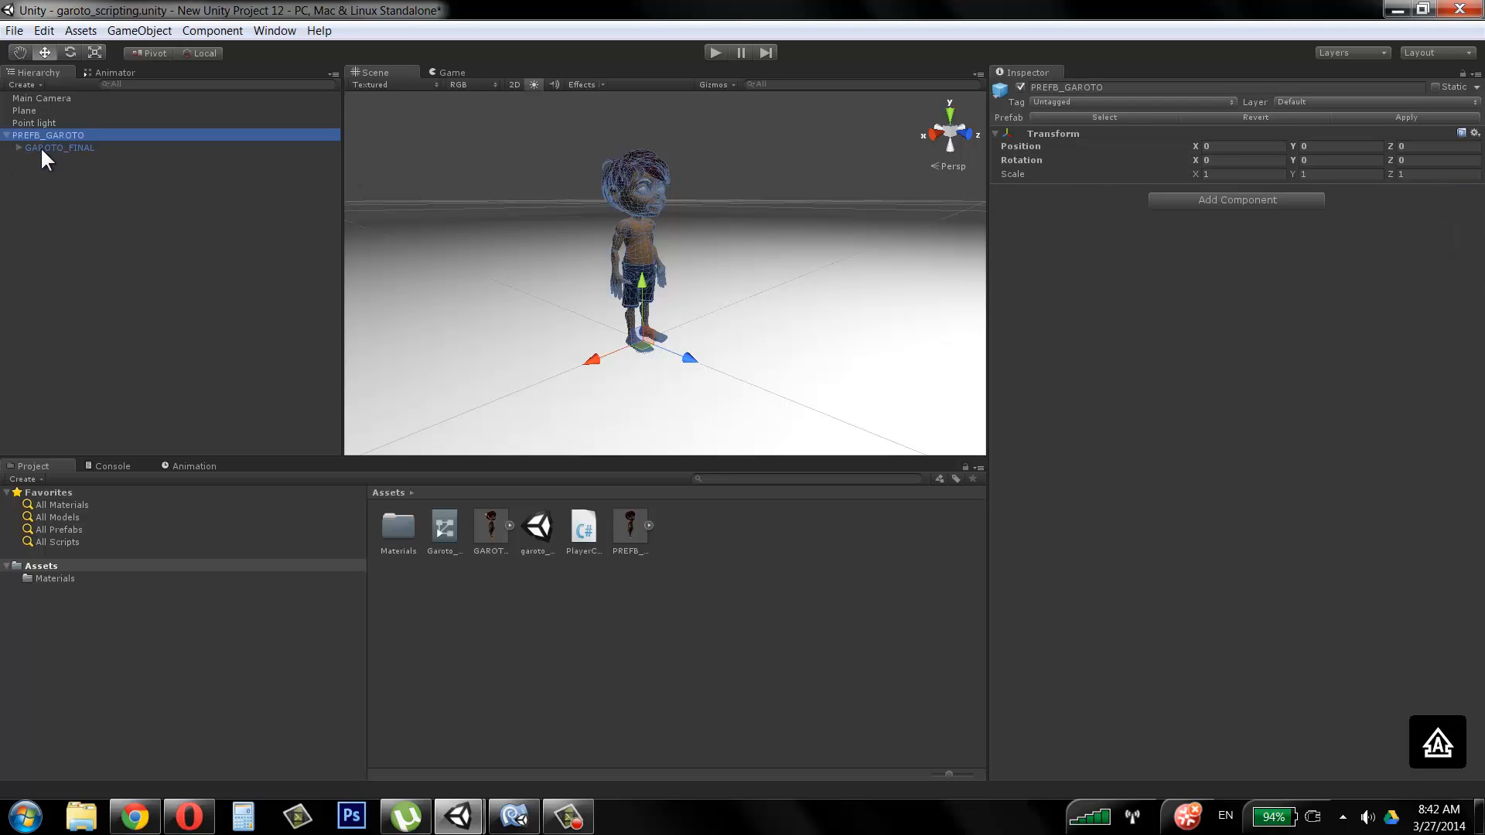
left_click(40, 147)
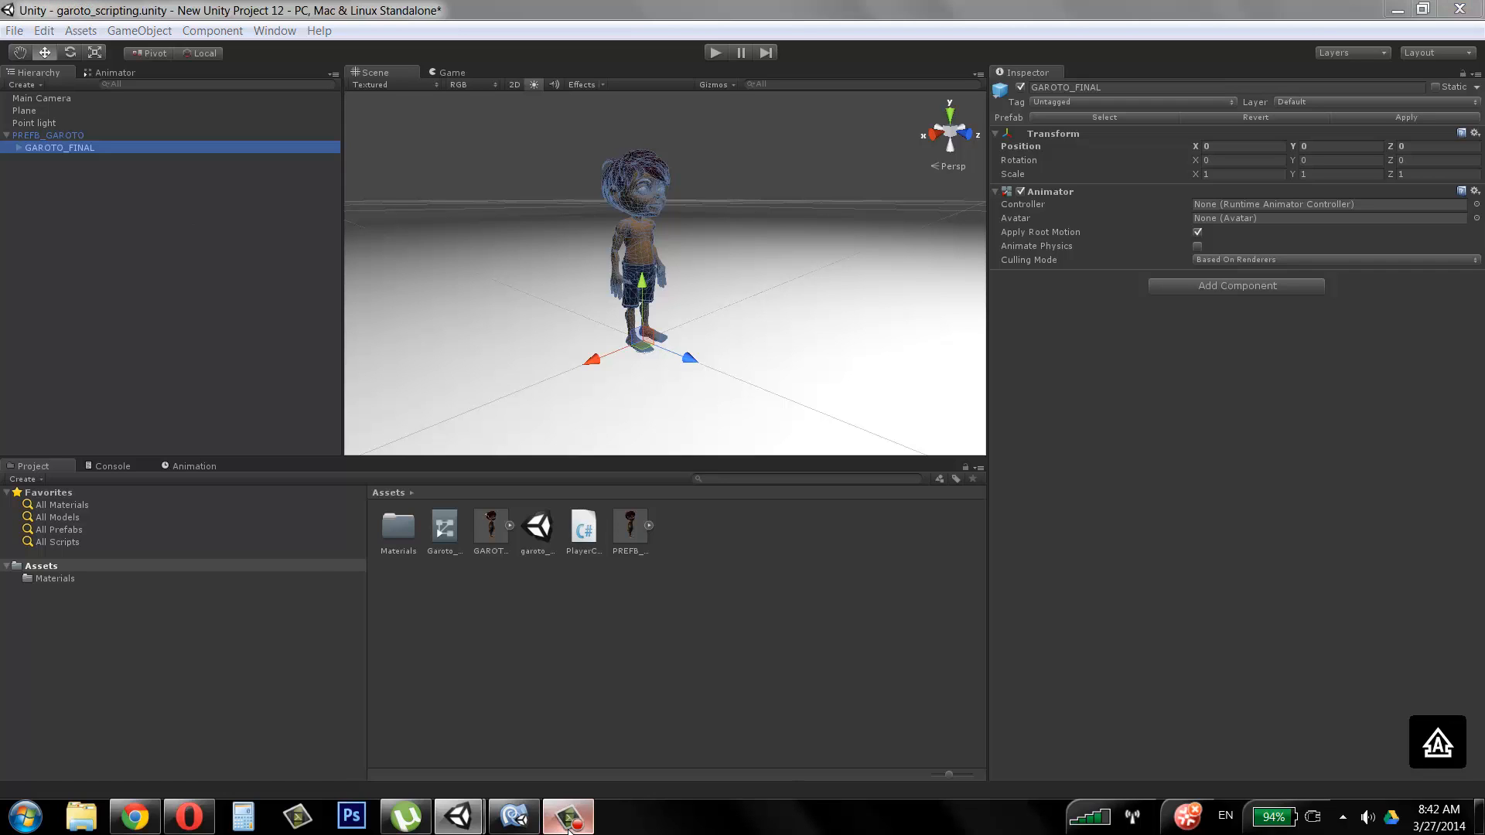
left_click(568, 816)
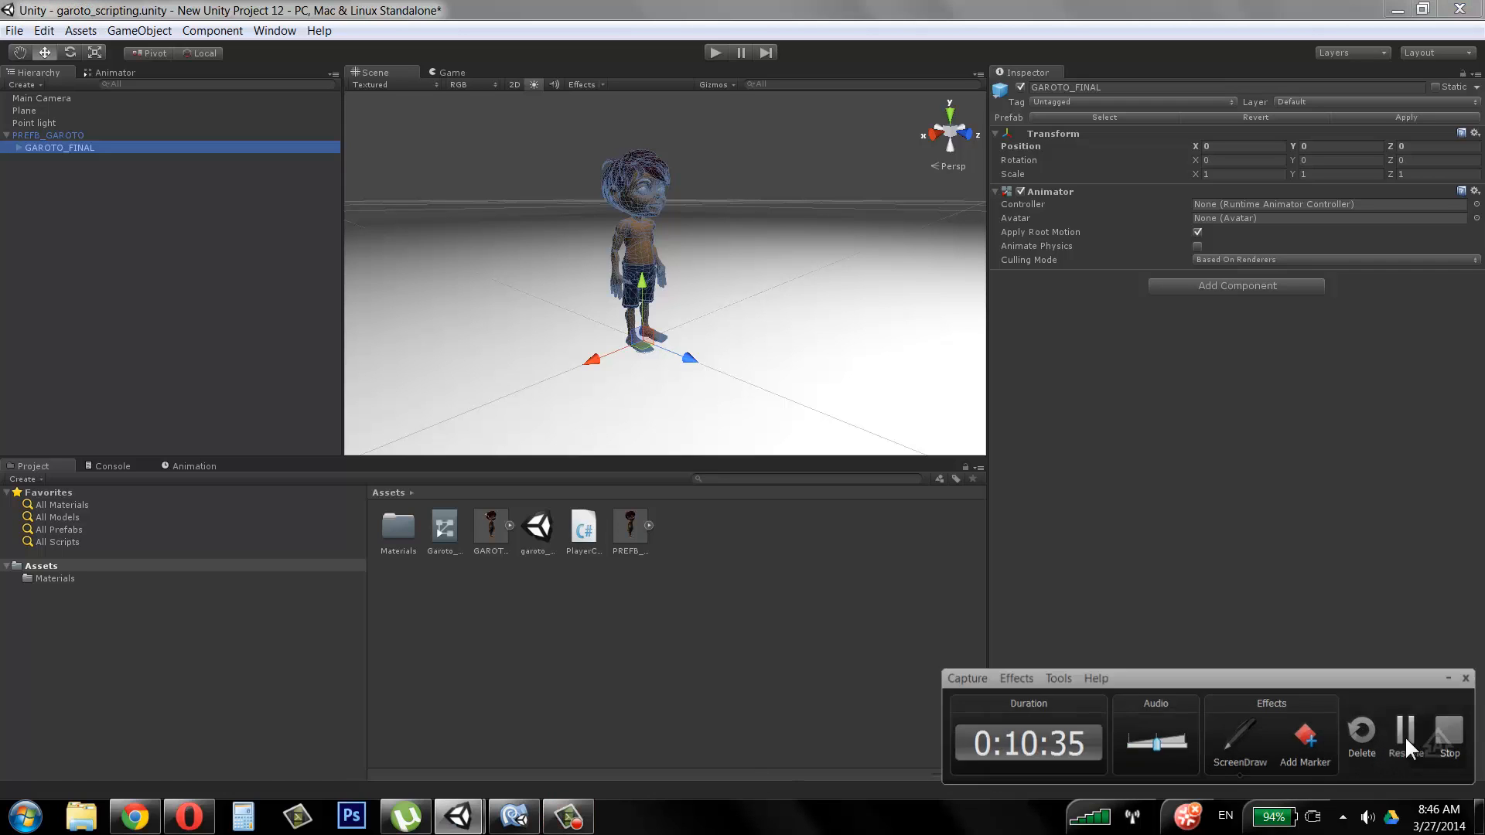
left_click(1408, 736)
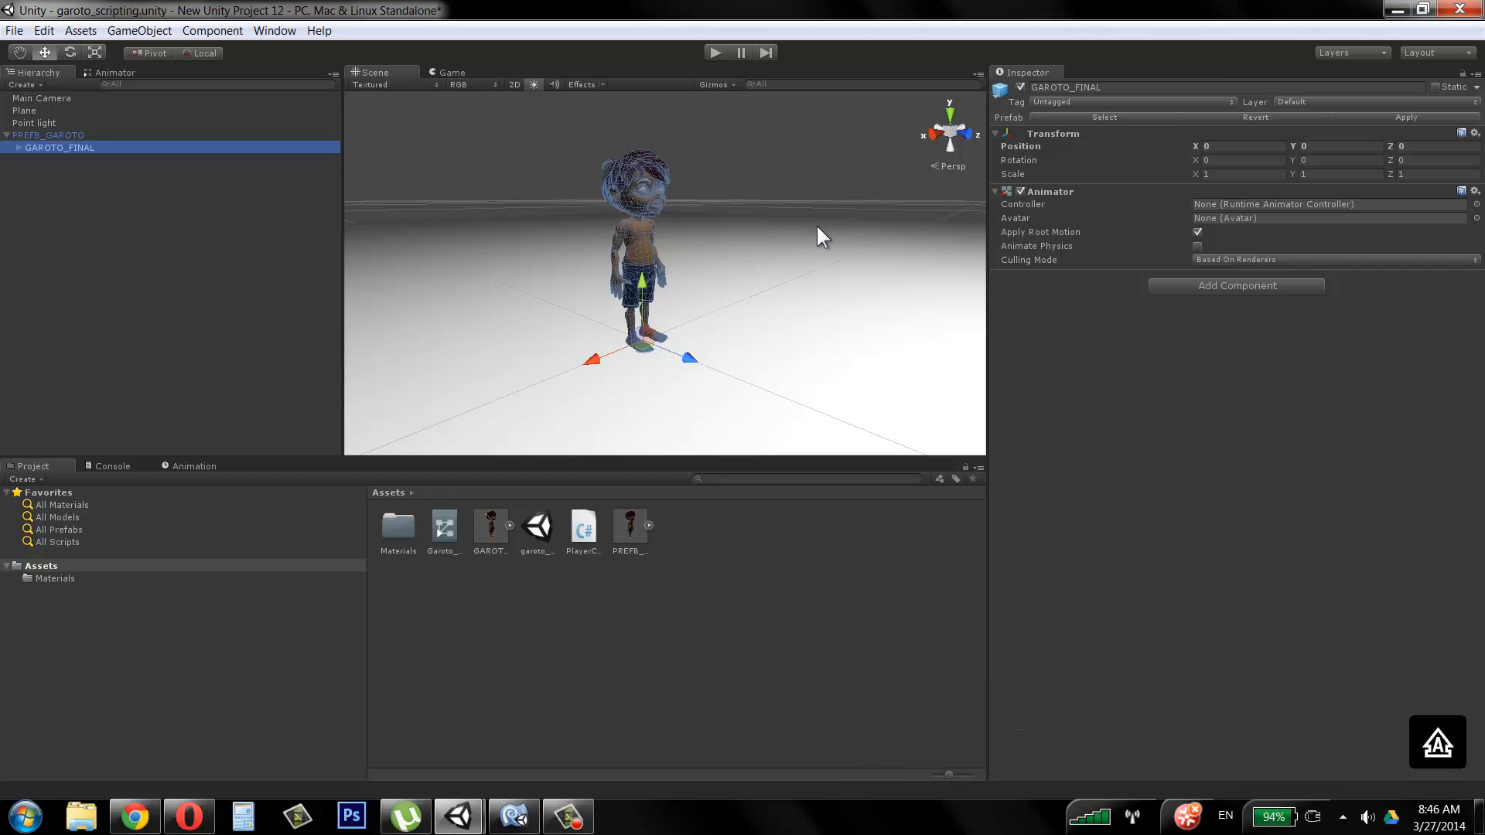
key("Caps_Lock")
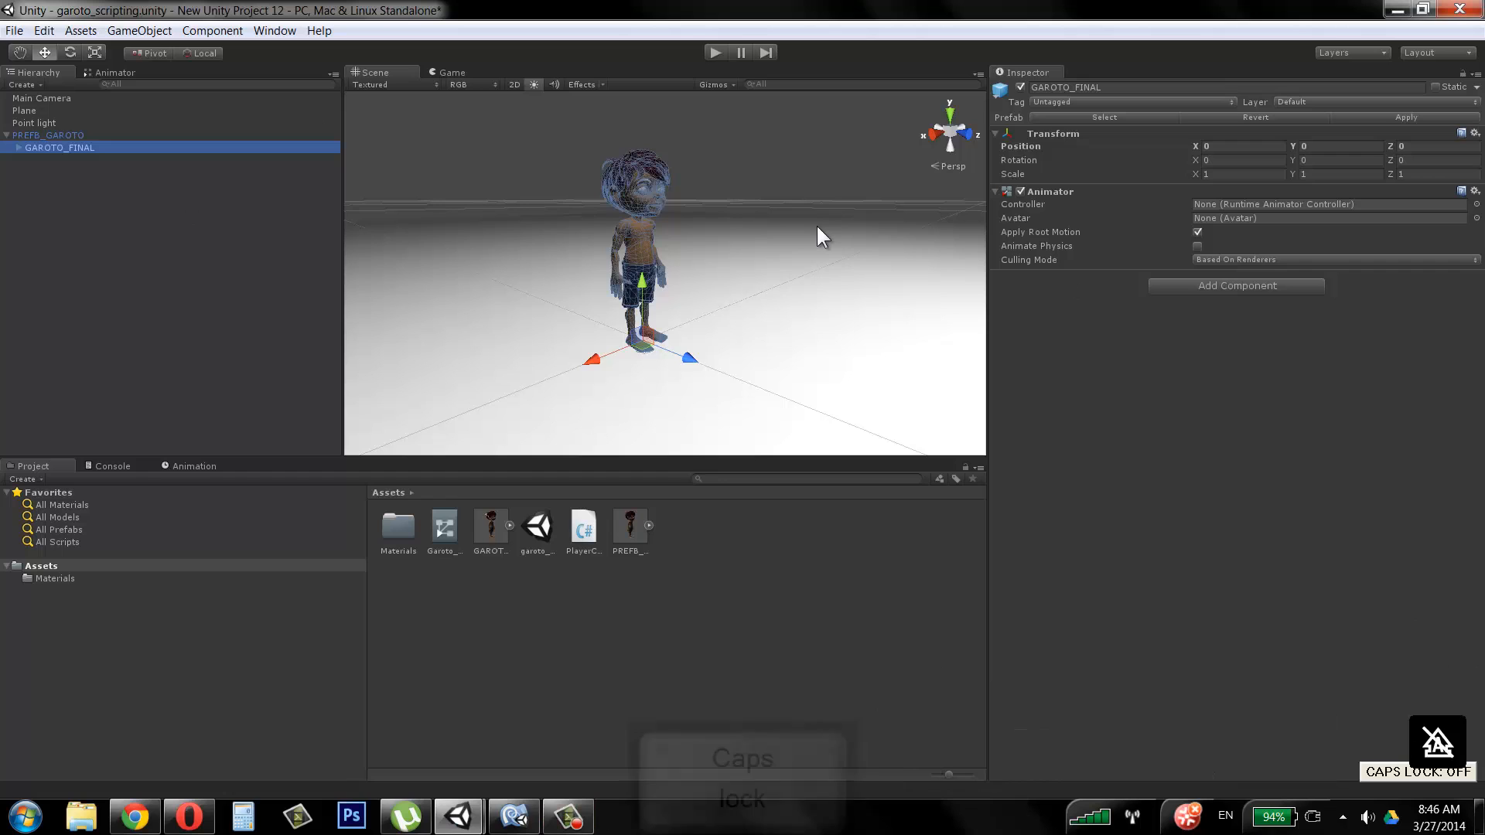
Step: View the state graph of the Garoto_controller animator controller, and return to the scene's object hierarchy with nothing selected
left_click(445, 528)
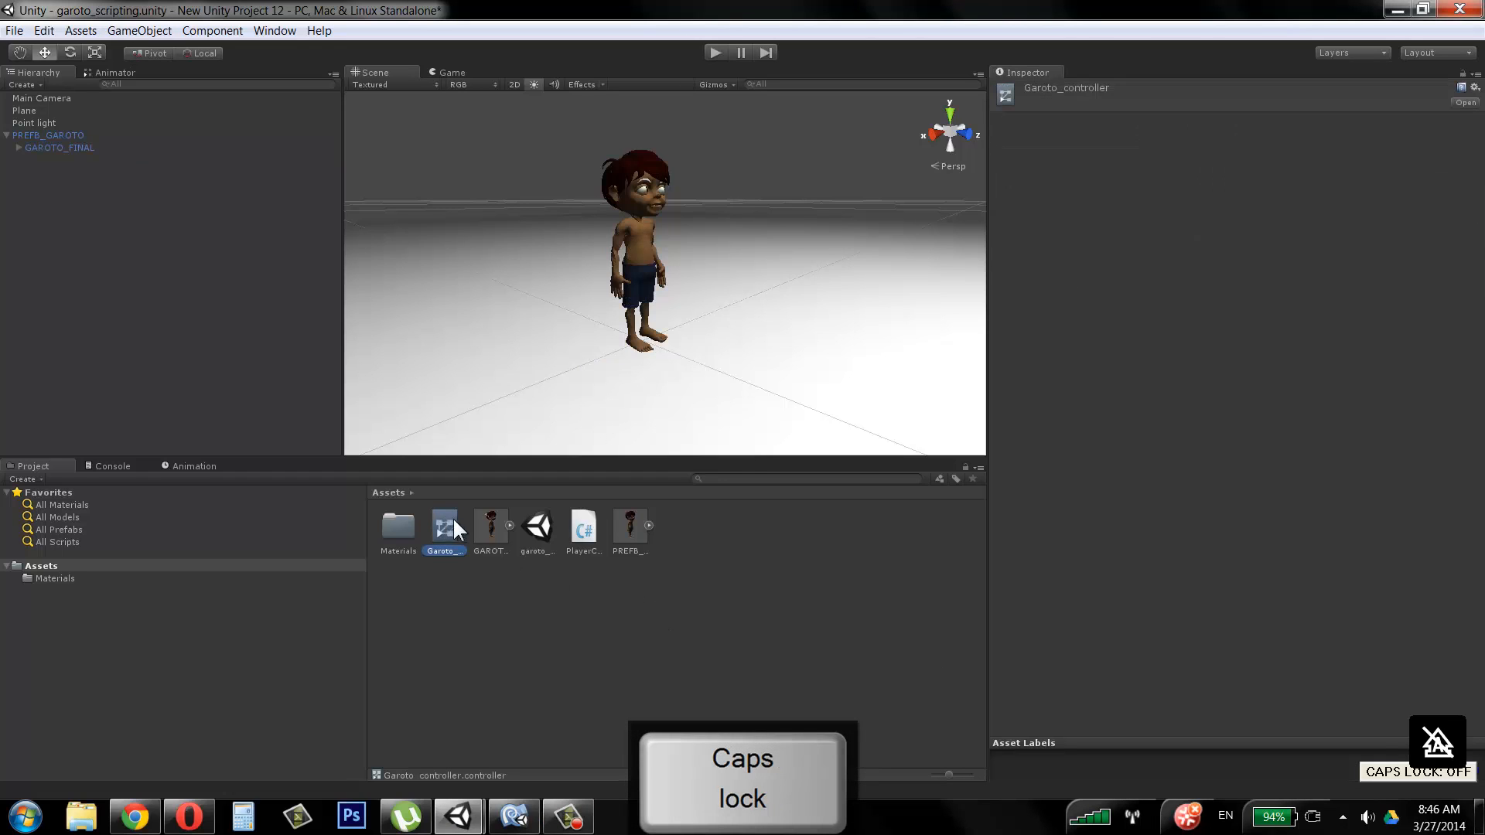
left_click(116, 73)
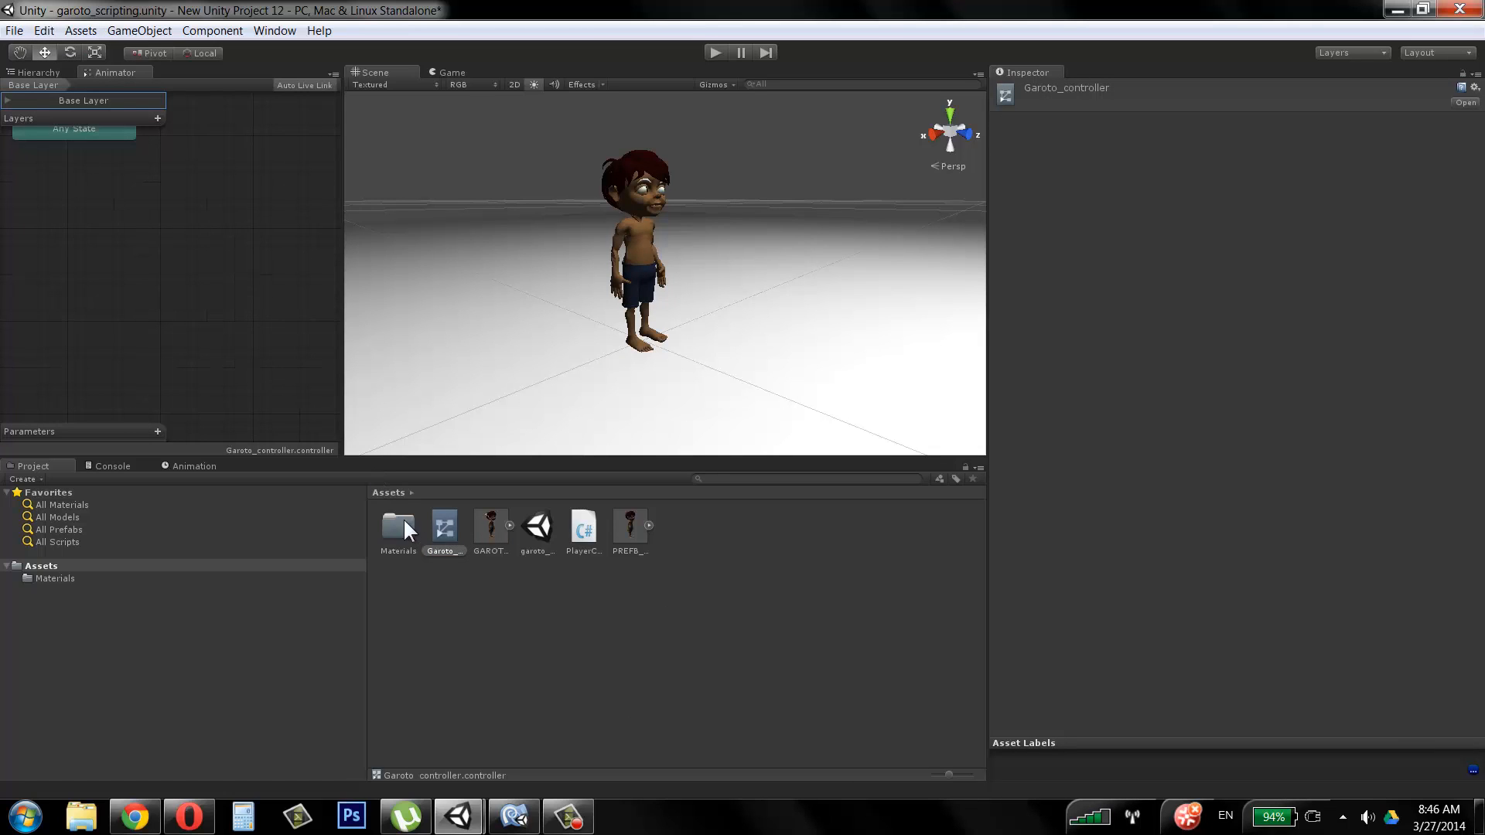
left_click(42, 75)
left_click(106, 158)
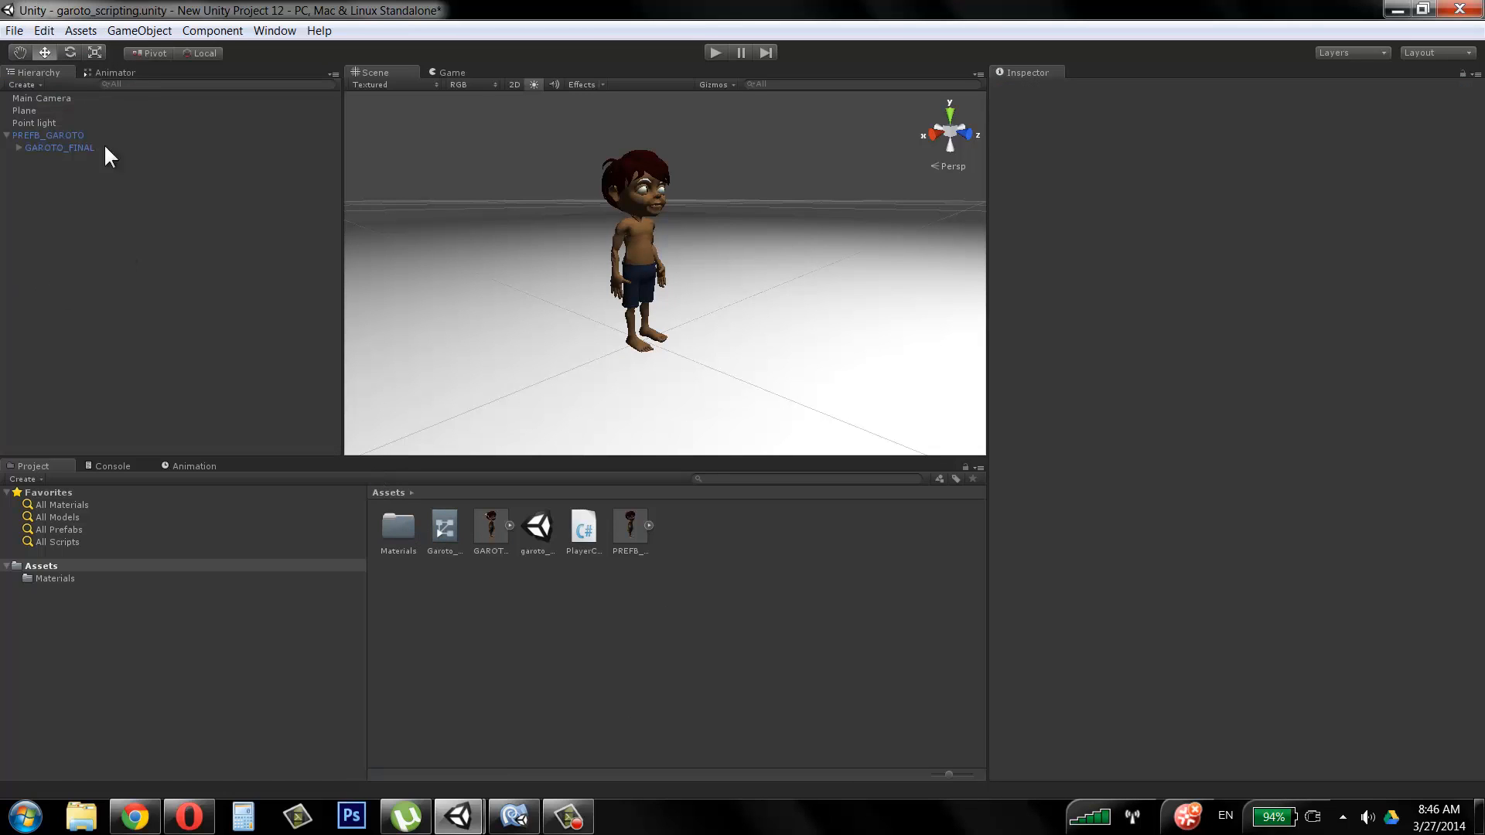
left_click(81, 30)
mouse_move(126, 56)
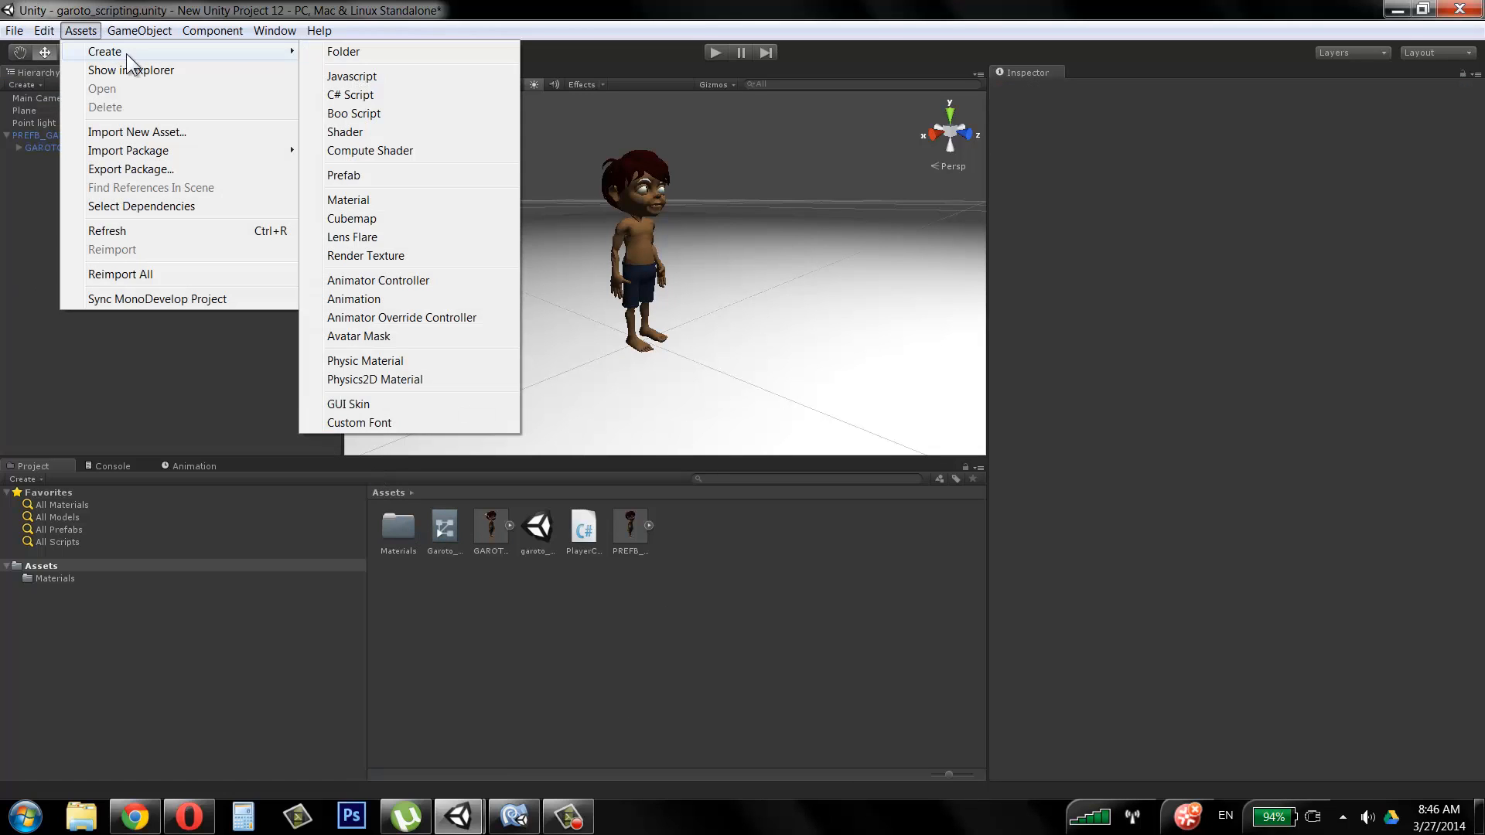
left_click(456, 617)
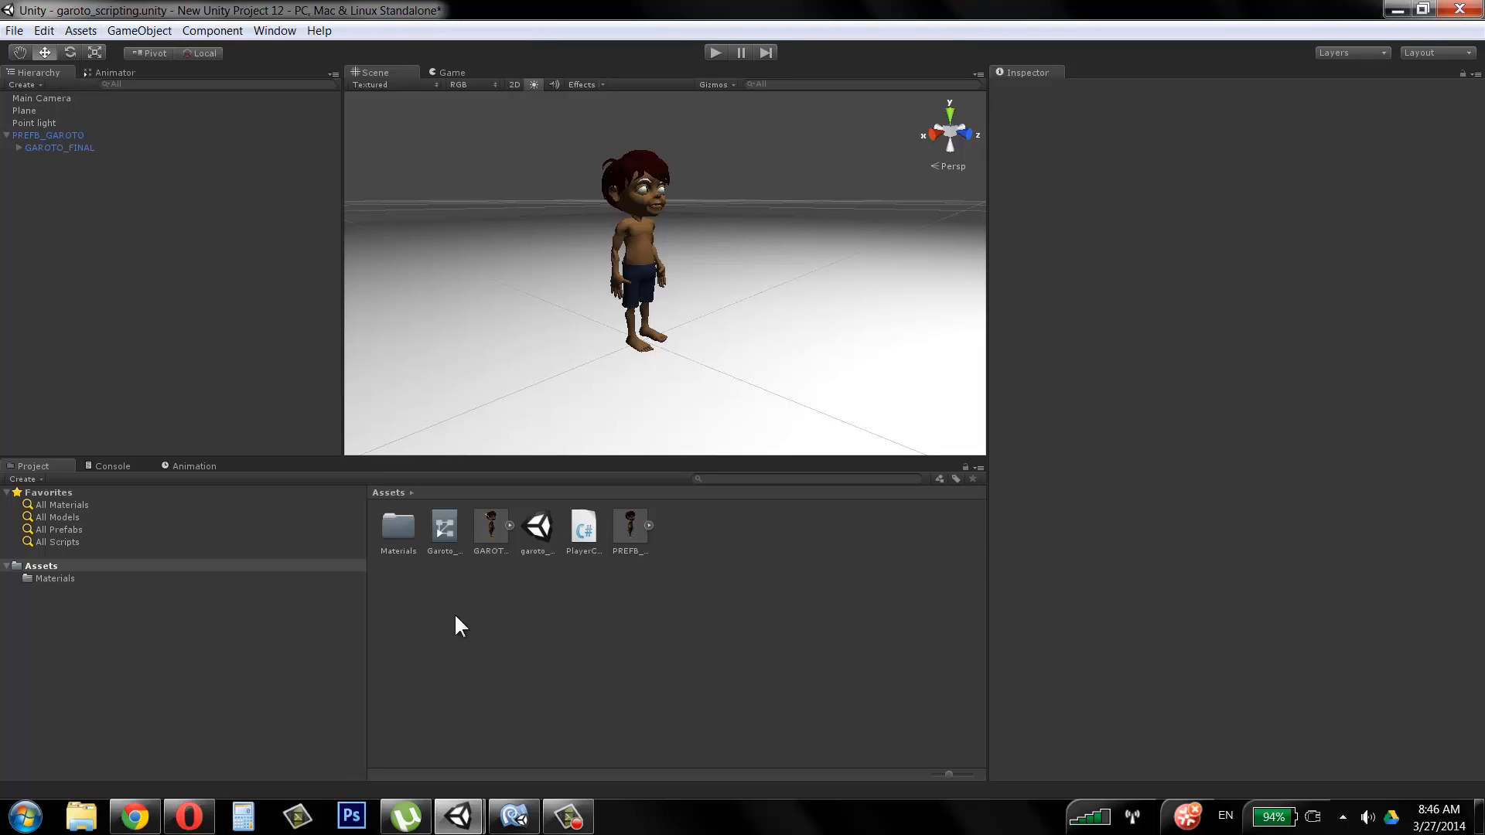
Step: Inspect the Garoto_controller state graph and the collapsed PREFB_GAROTO object, ending on the state graph
left_click(445, 534)
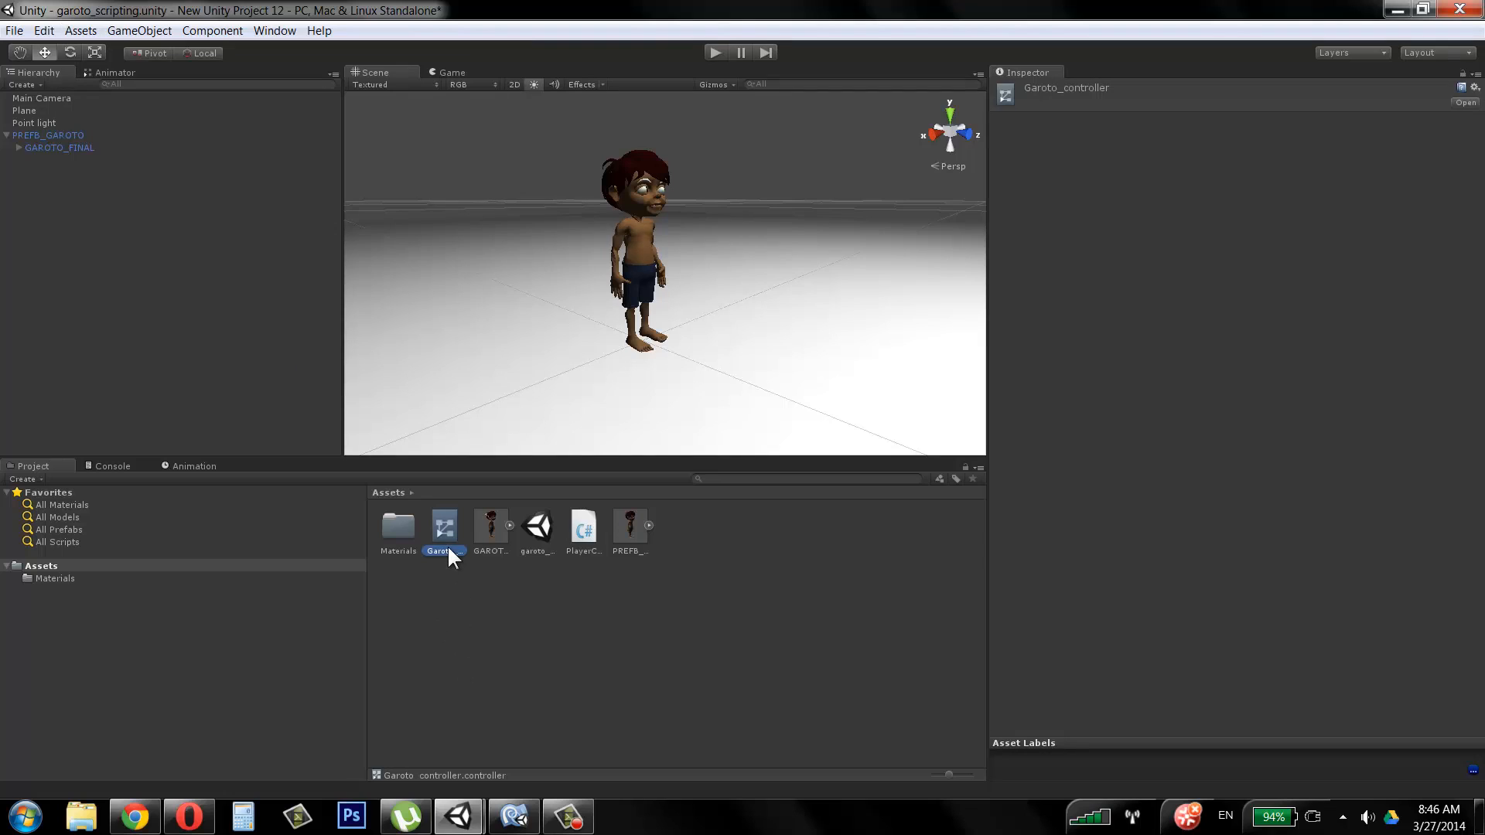
left_click(114, 73)
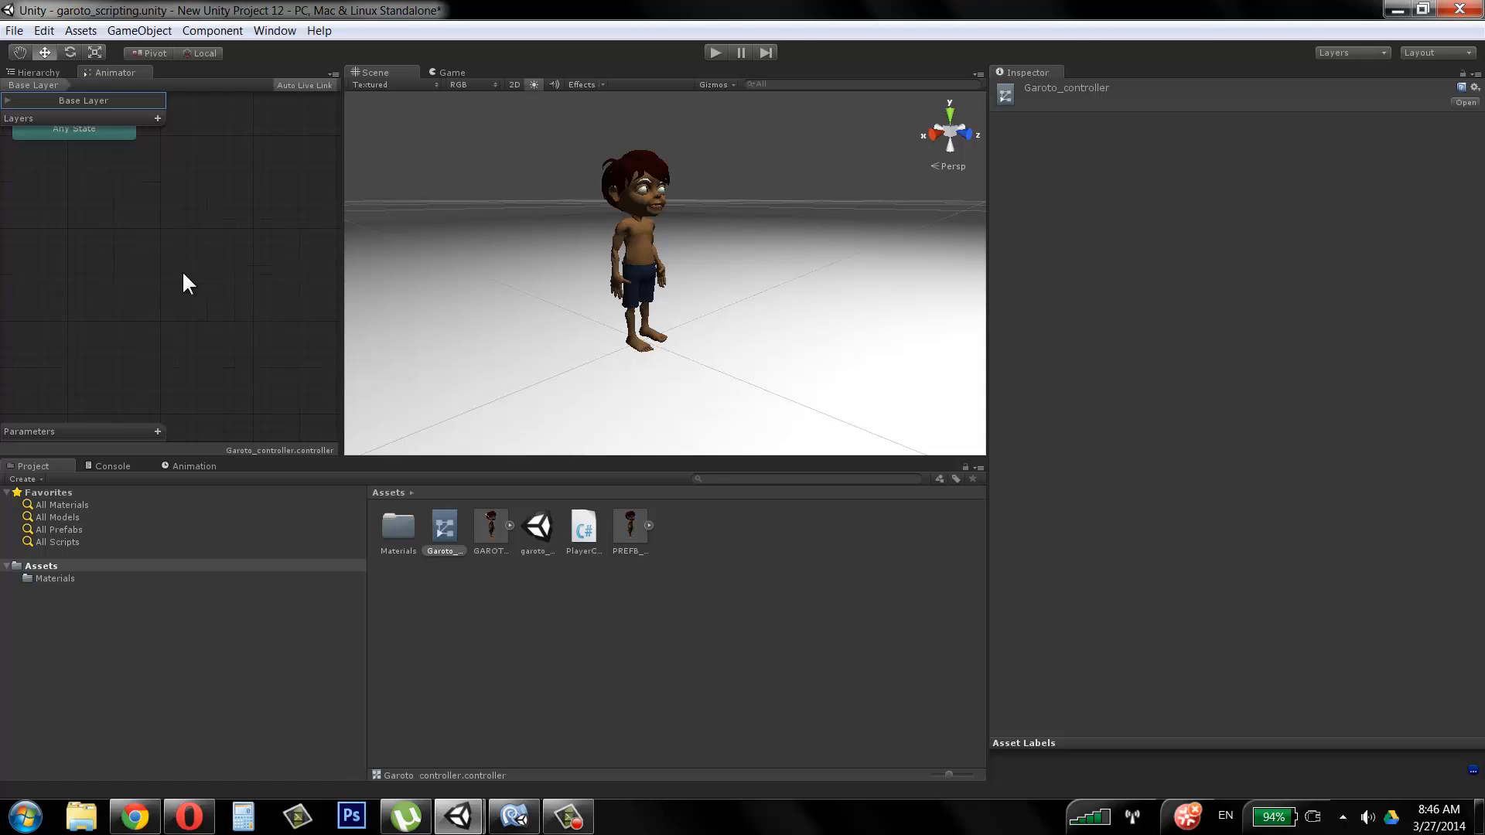
left_click(23, 73)
left_click(47, 134)
left_click(8, 136)
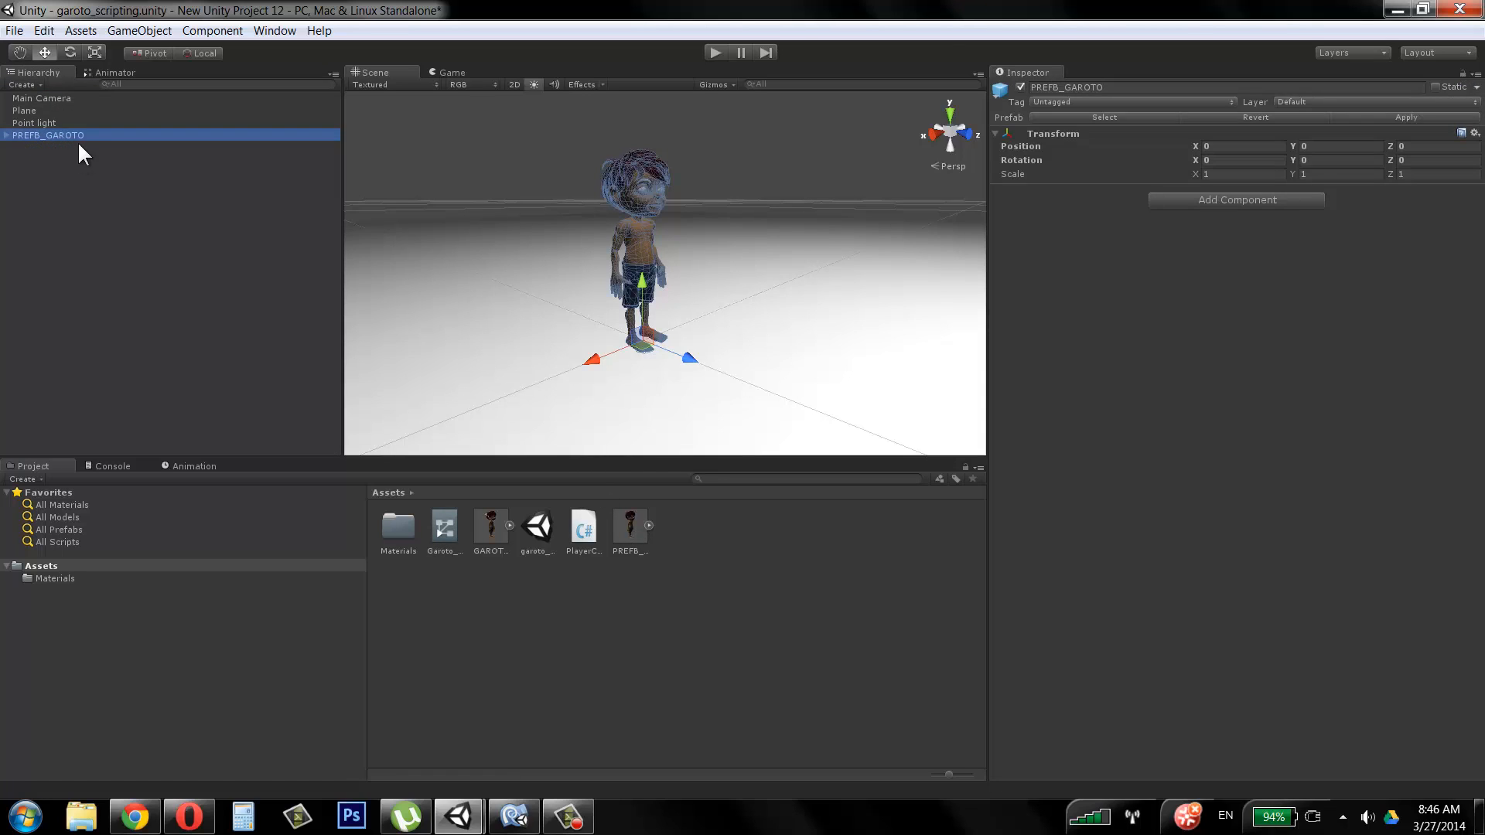
left_click(110, 73)
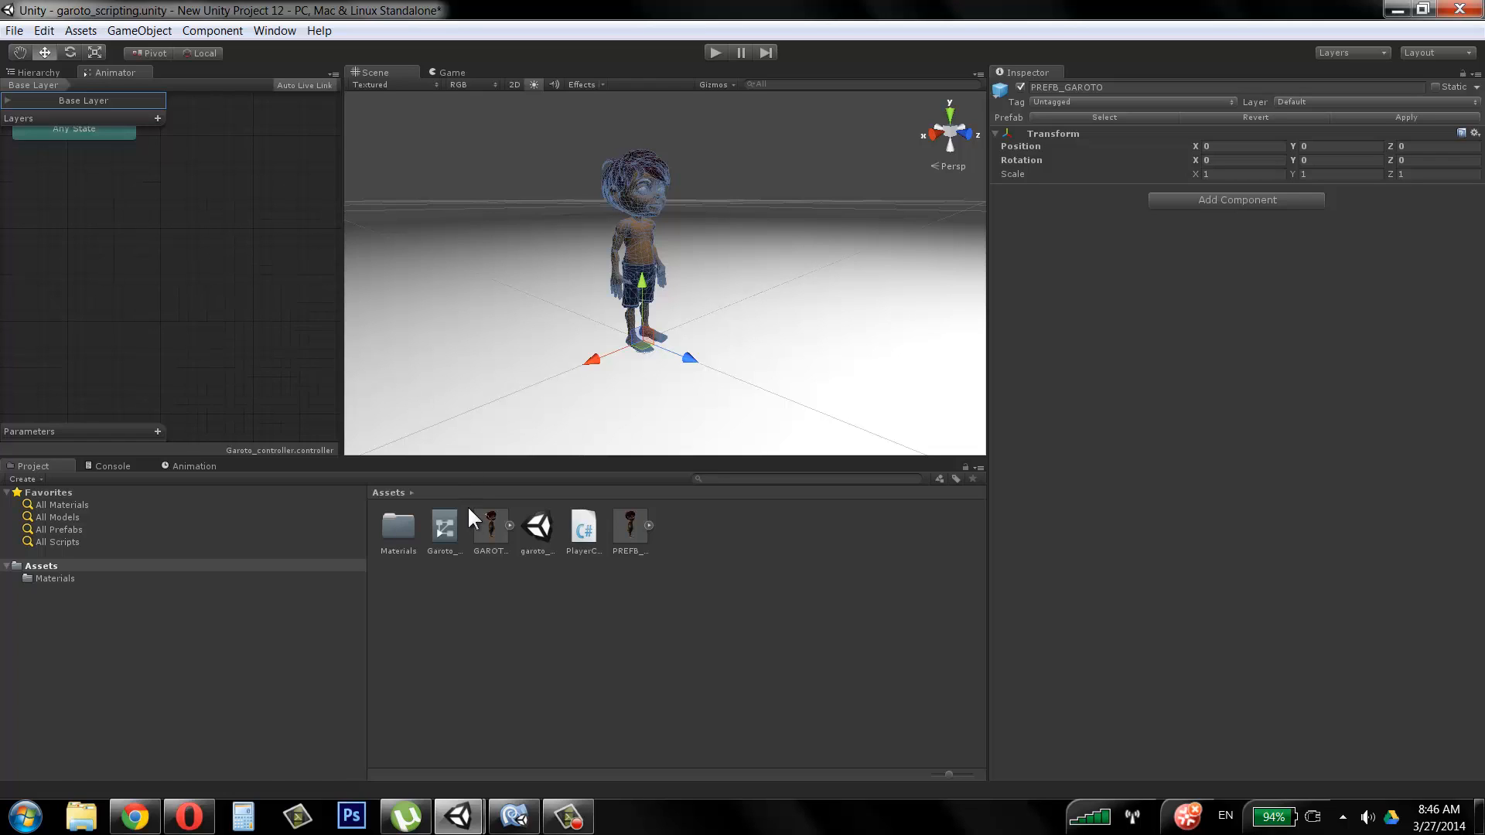
Step: Review GAROTO_FINAL's rig import settings and its Walk_foward, Walk_Back, walk_left and walk_right animation clips
left_click(486, 522)
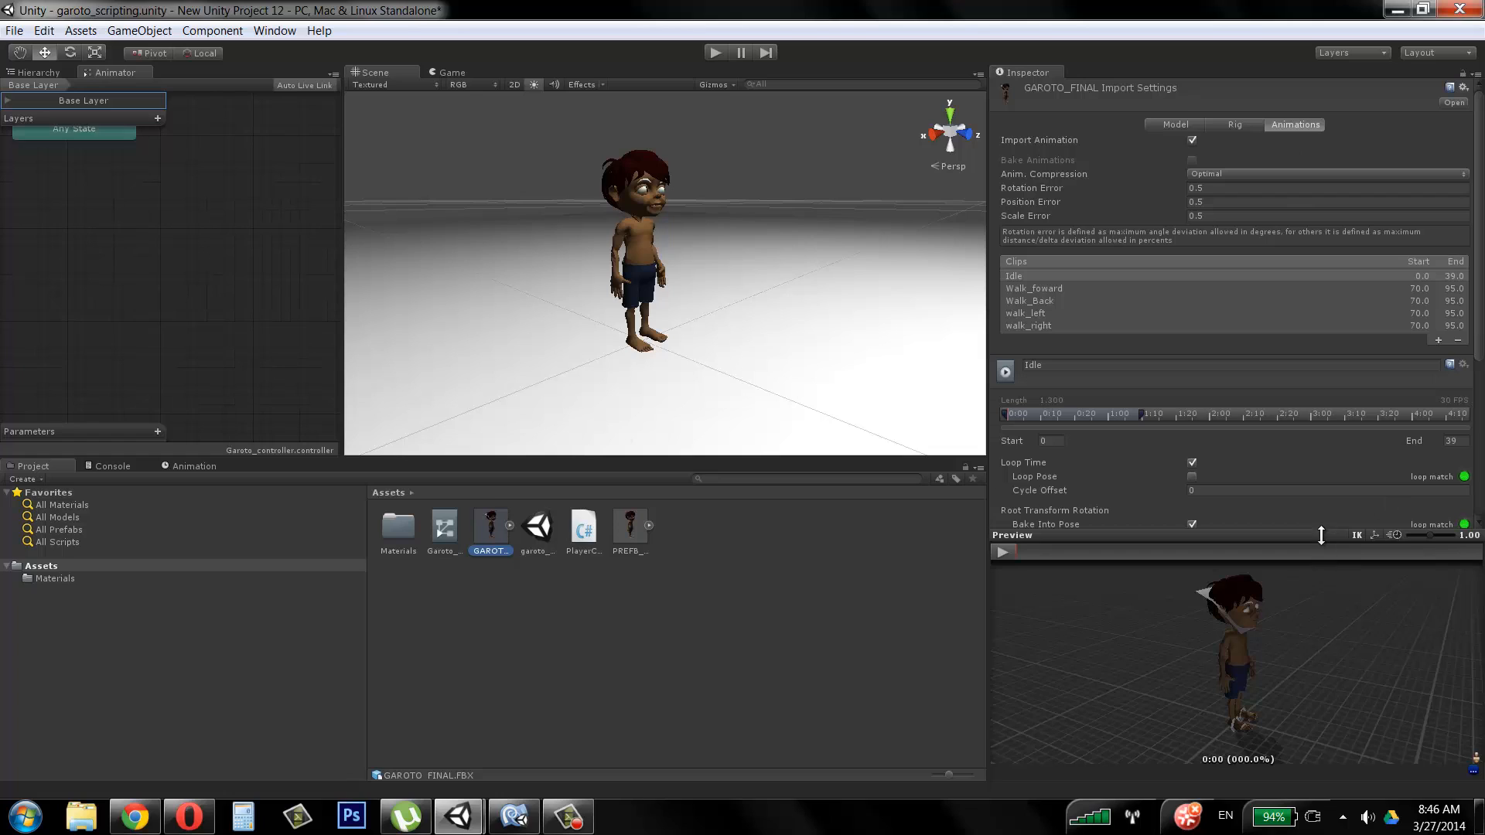
left_click(1233, 127)
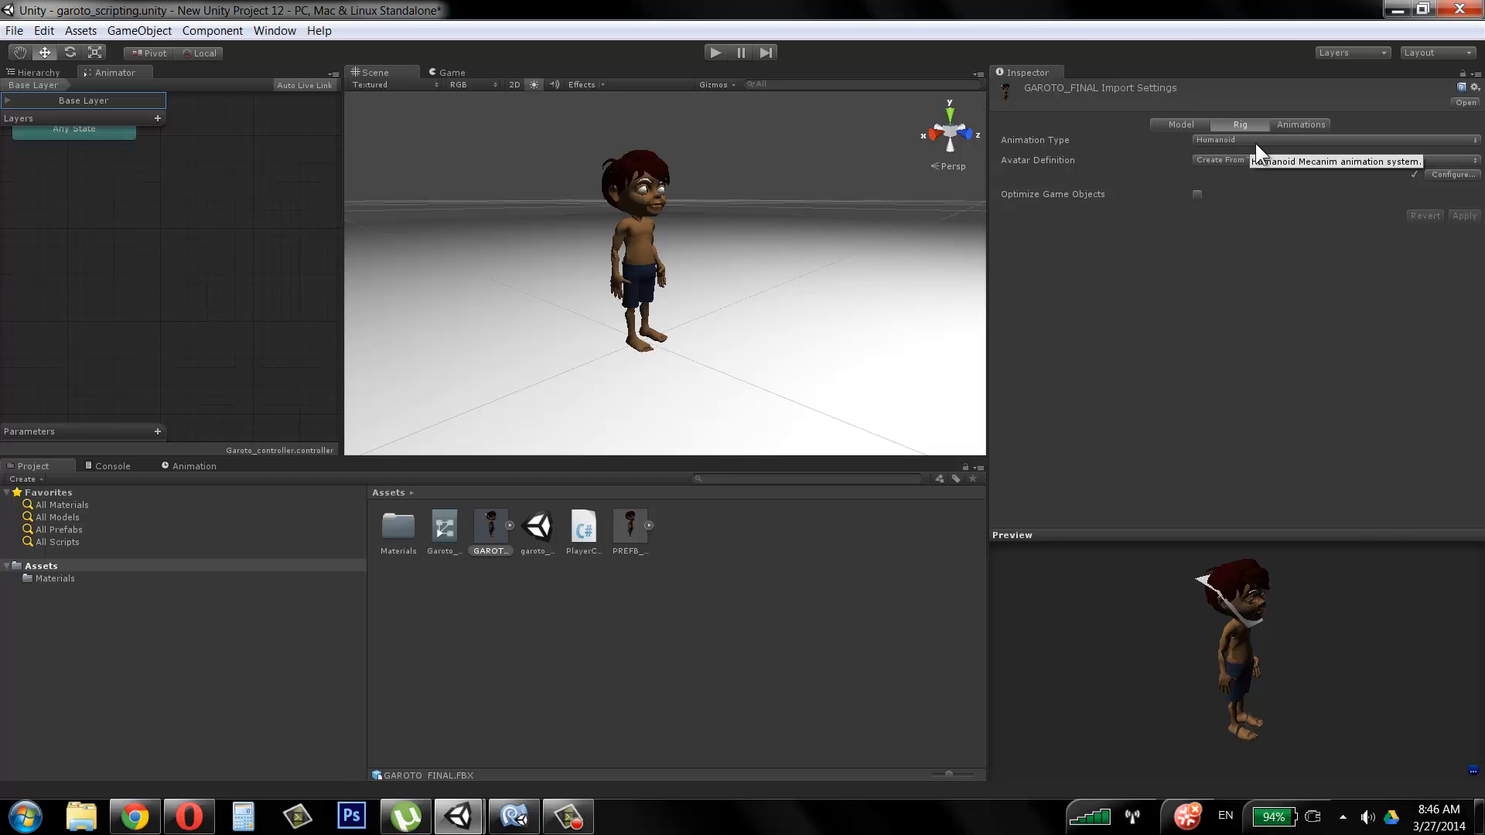
left_click(1285, 126)
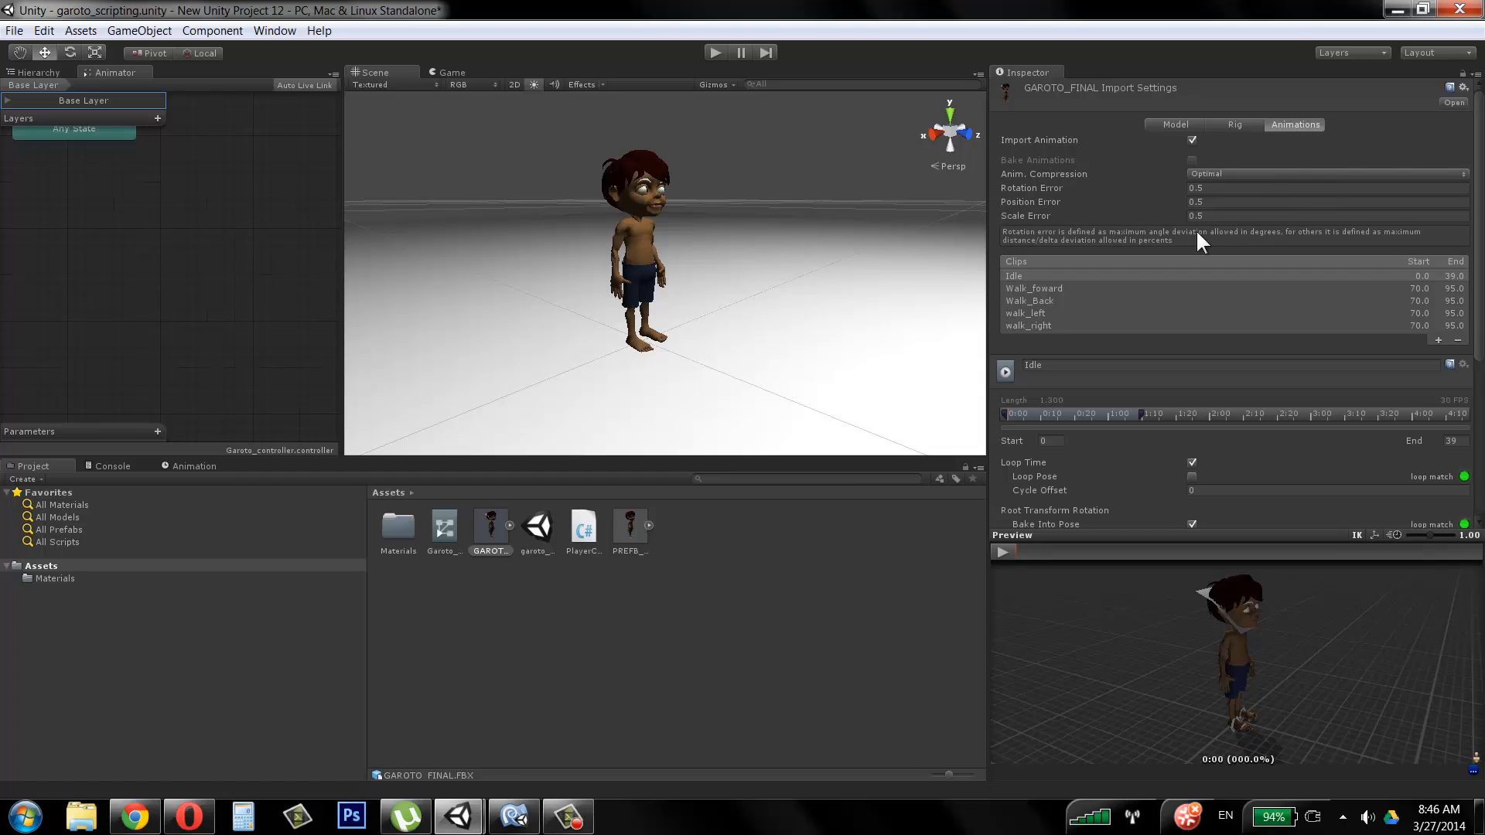
left_click(1059, 286)
left_click(1048, 300)
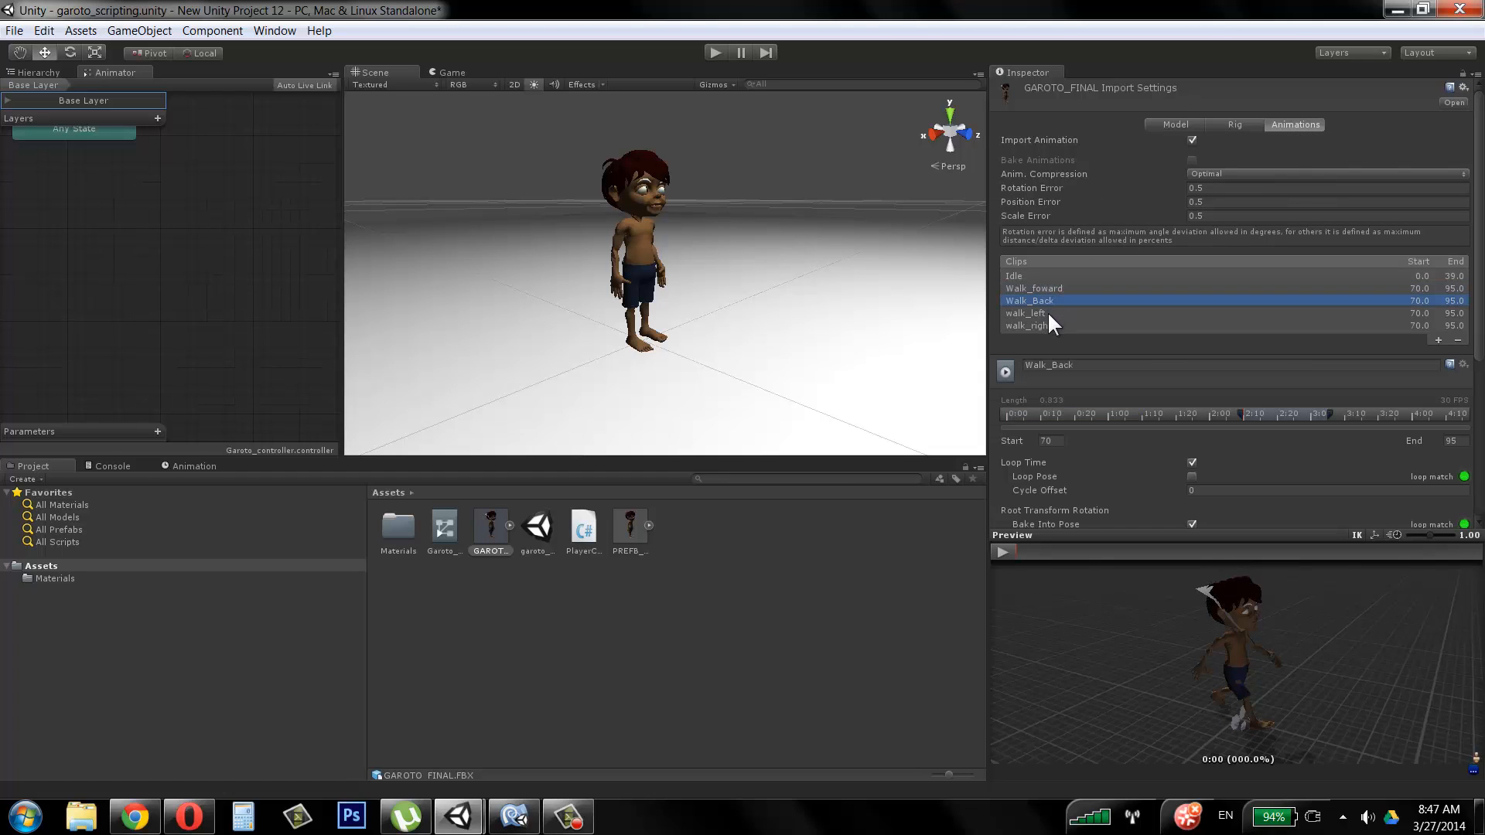
left_click(1048, 313)
left_click(1050, 324)
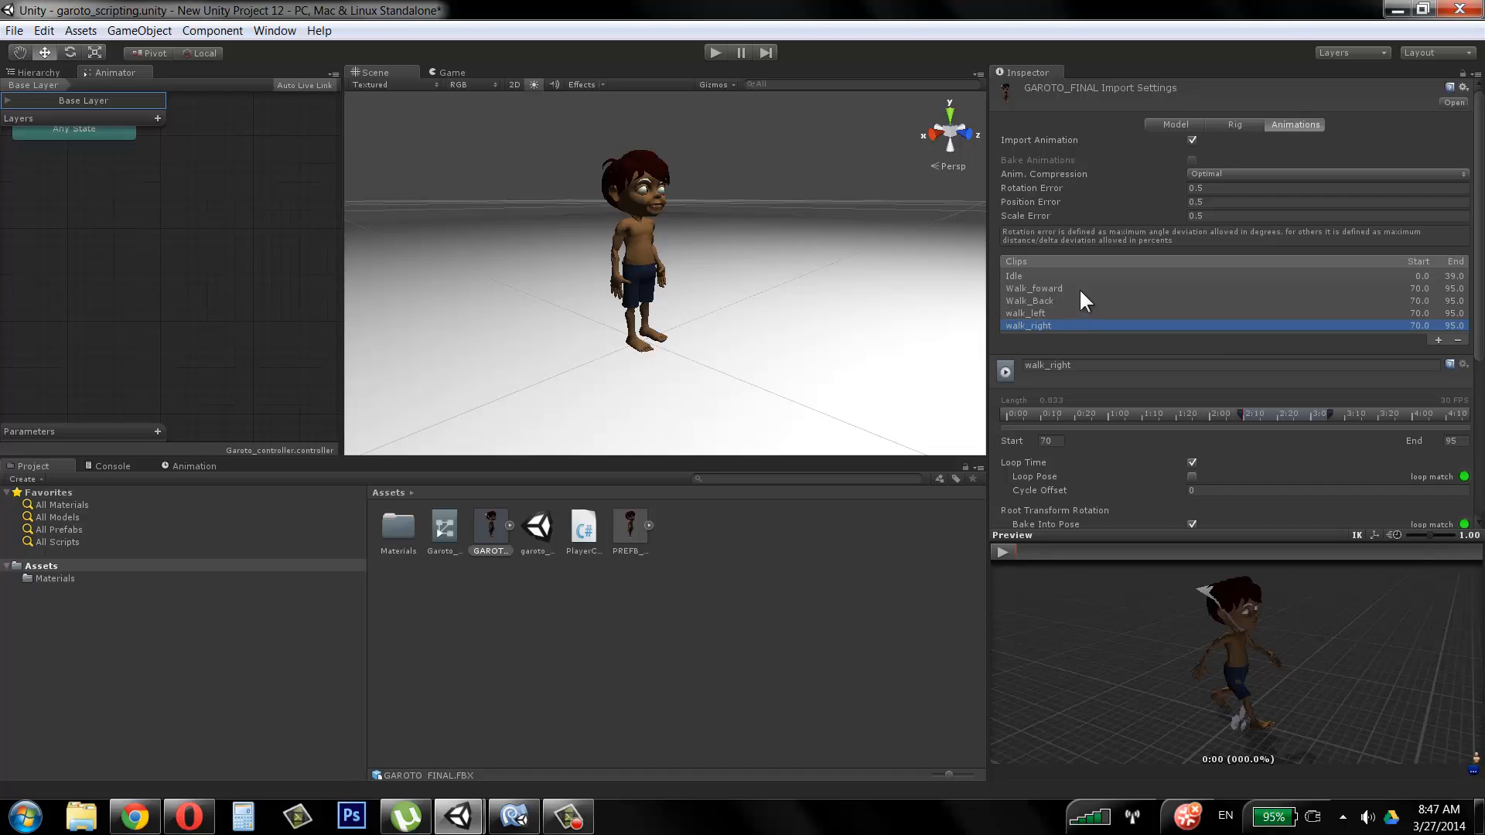
left_click(1080, 290)
left_click(1076, 299)
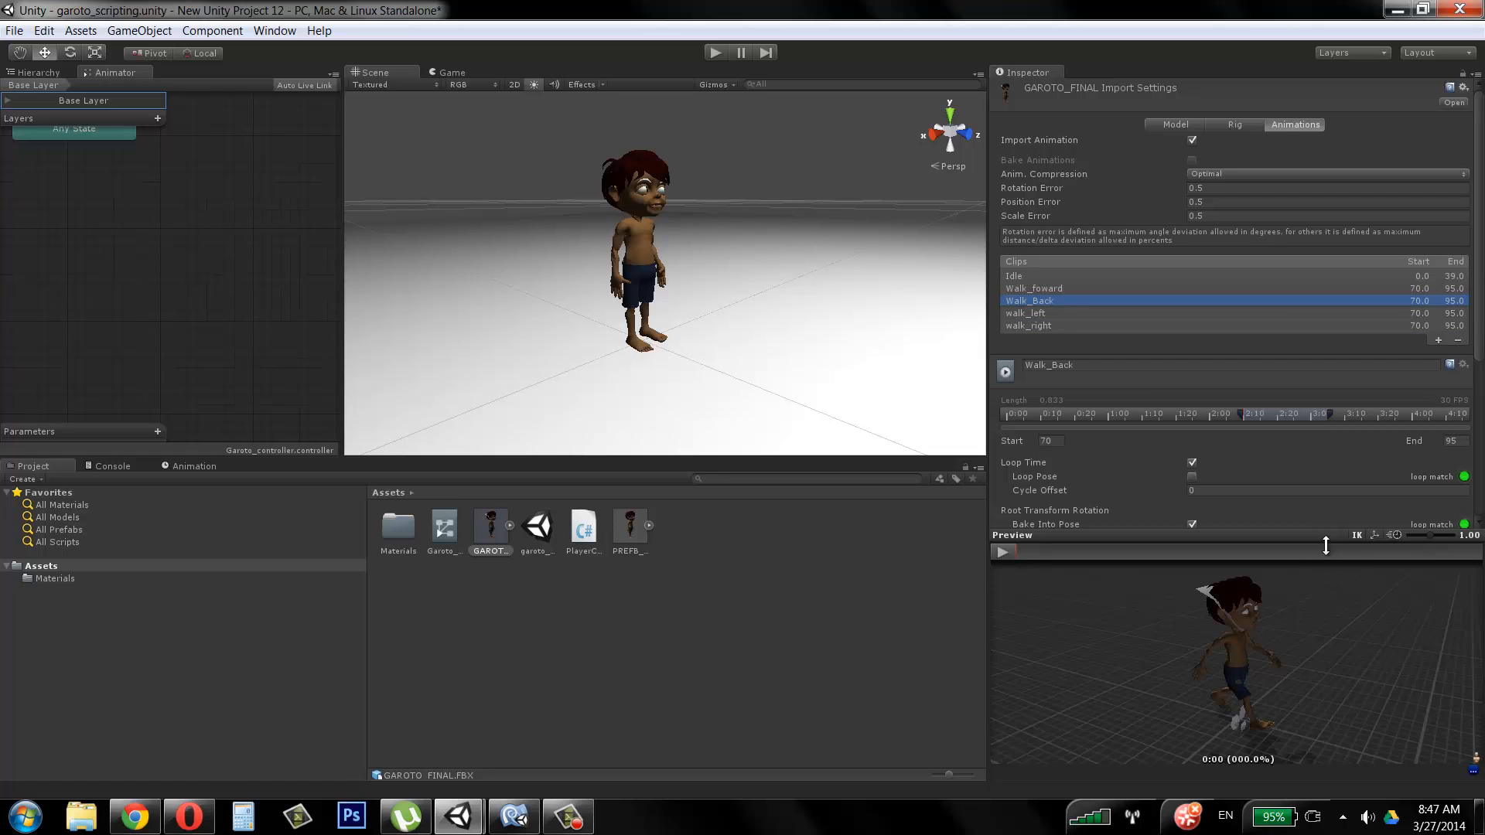
Step: Examine the loop and root transform settings of the Walk_Back clip with the preview area made smaller
left_click_drag(1325, 546, 1325, 571)
scroll(1445, 345, "down", 5)
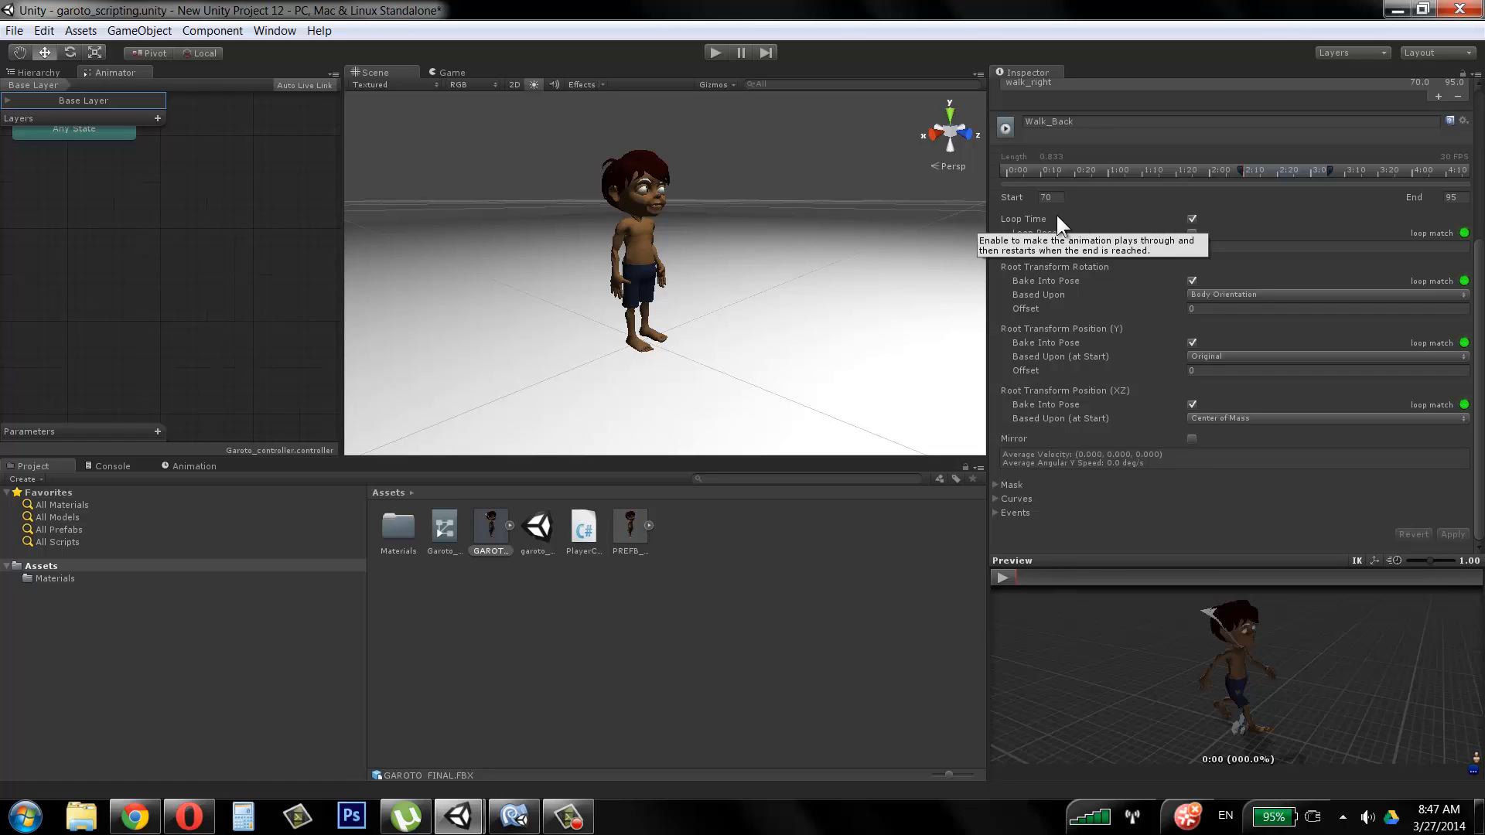
scroll(1480, 240, "up", 3)
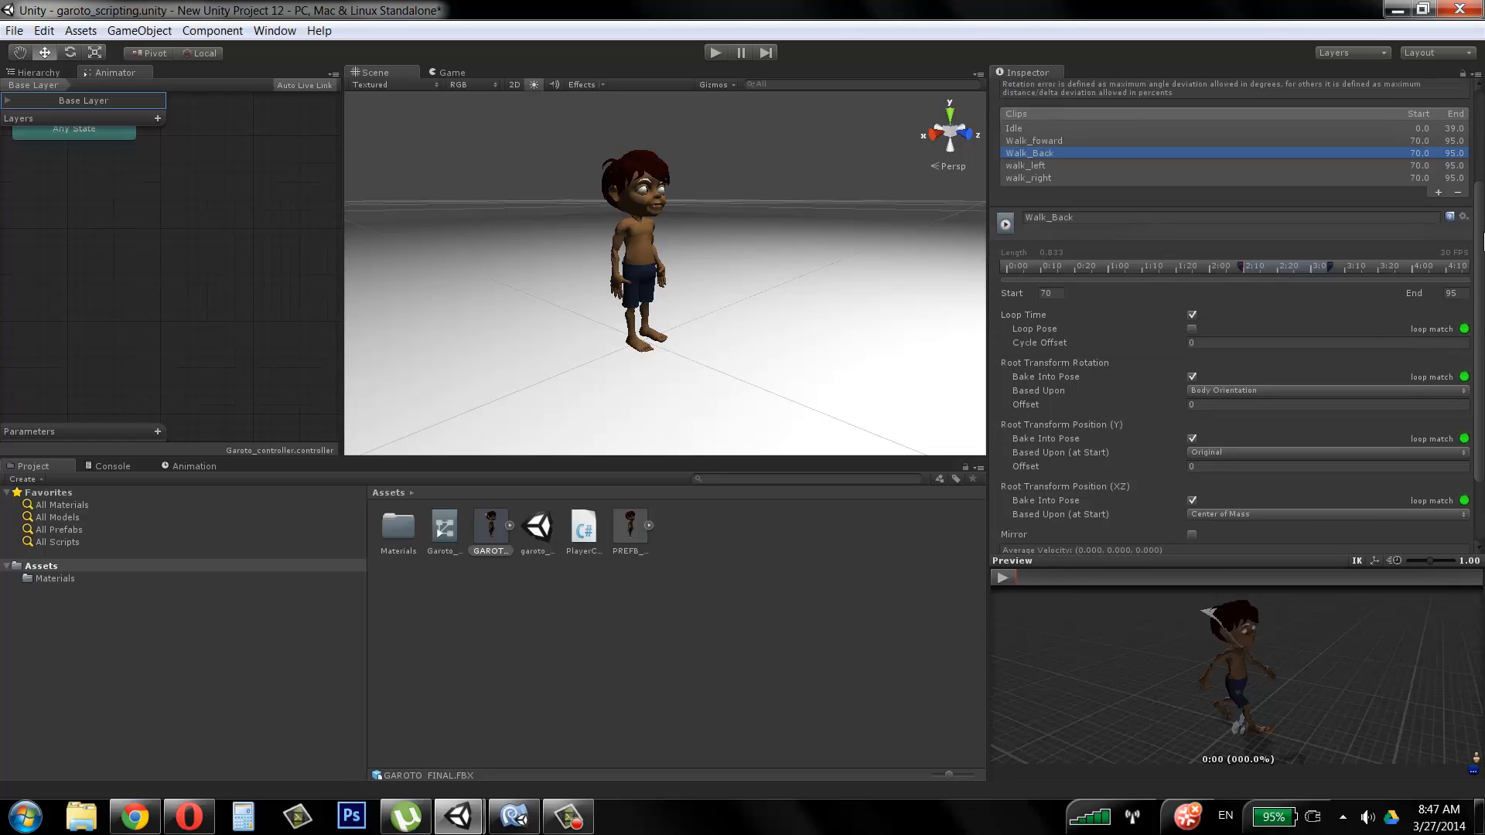
left_click(1142, 331)
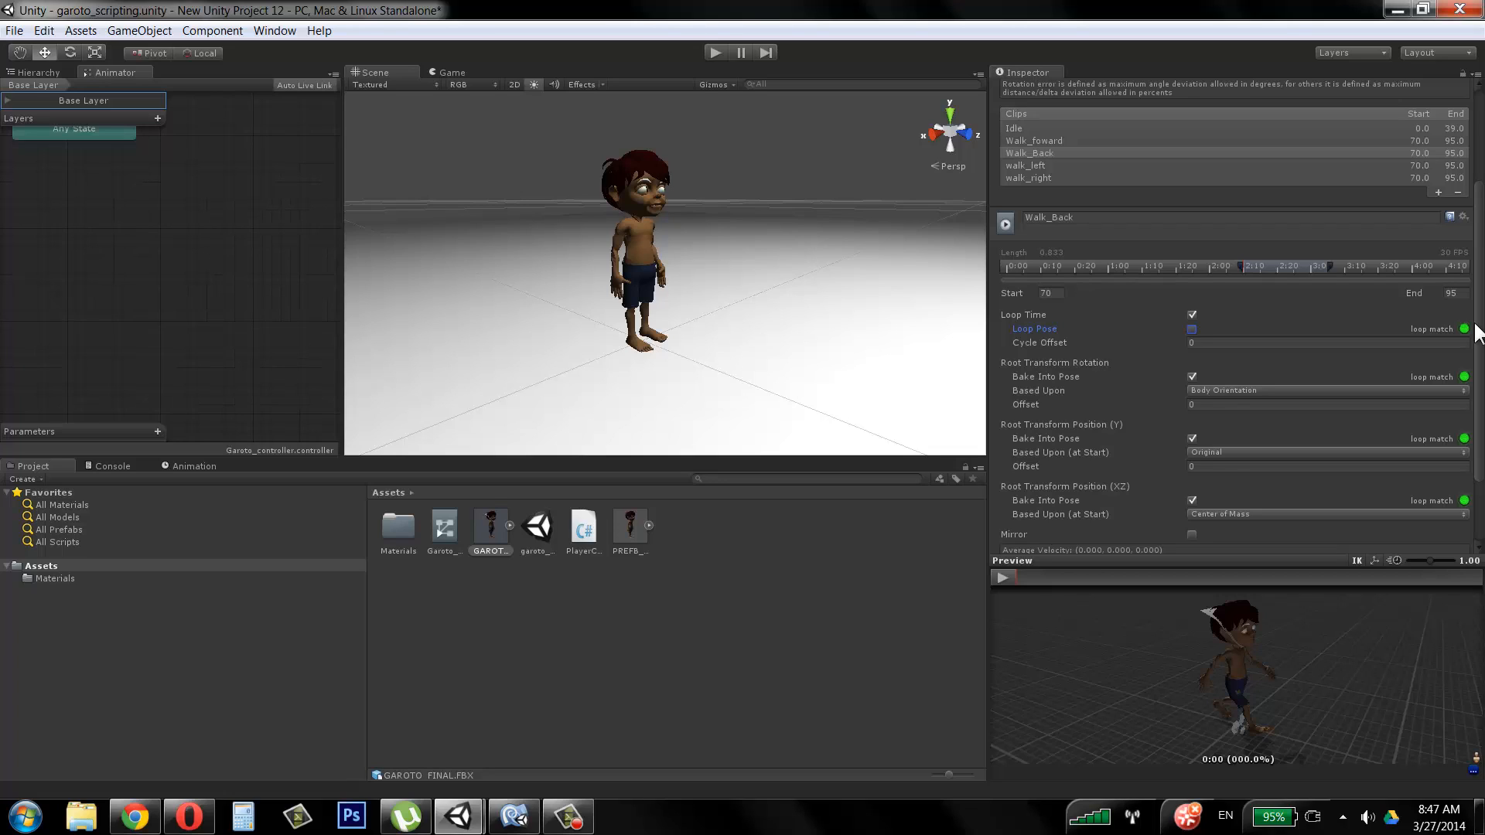
scroll(1237, 309, "up", 5)
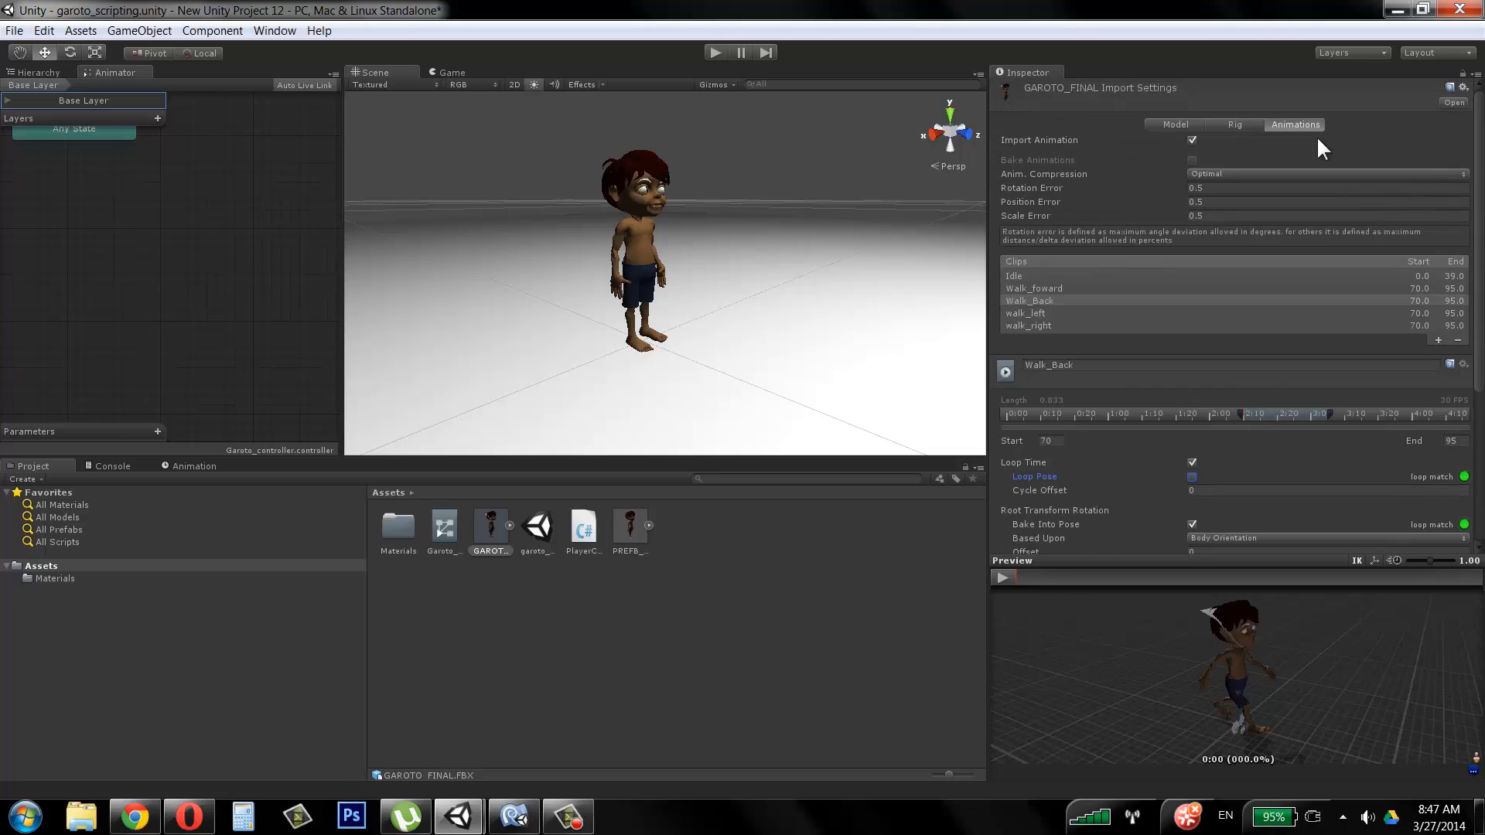
Step: Open the avatar configuration of the GAROTO_FINAL humanoid rig, saving the modified scene
left_click(1240, 124)
left_click(1454, 175)
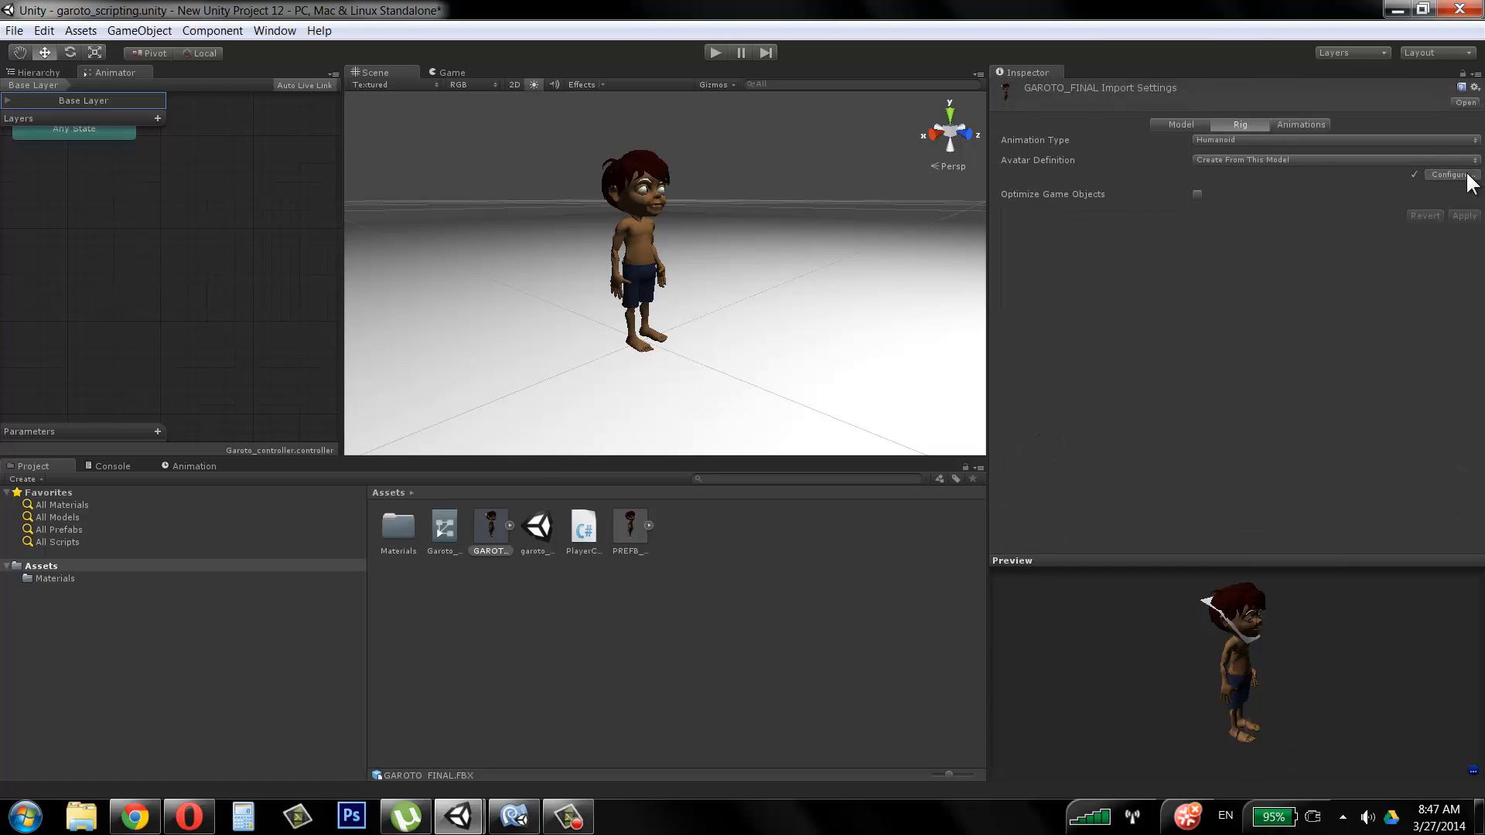
left_click(712, 446)
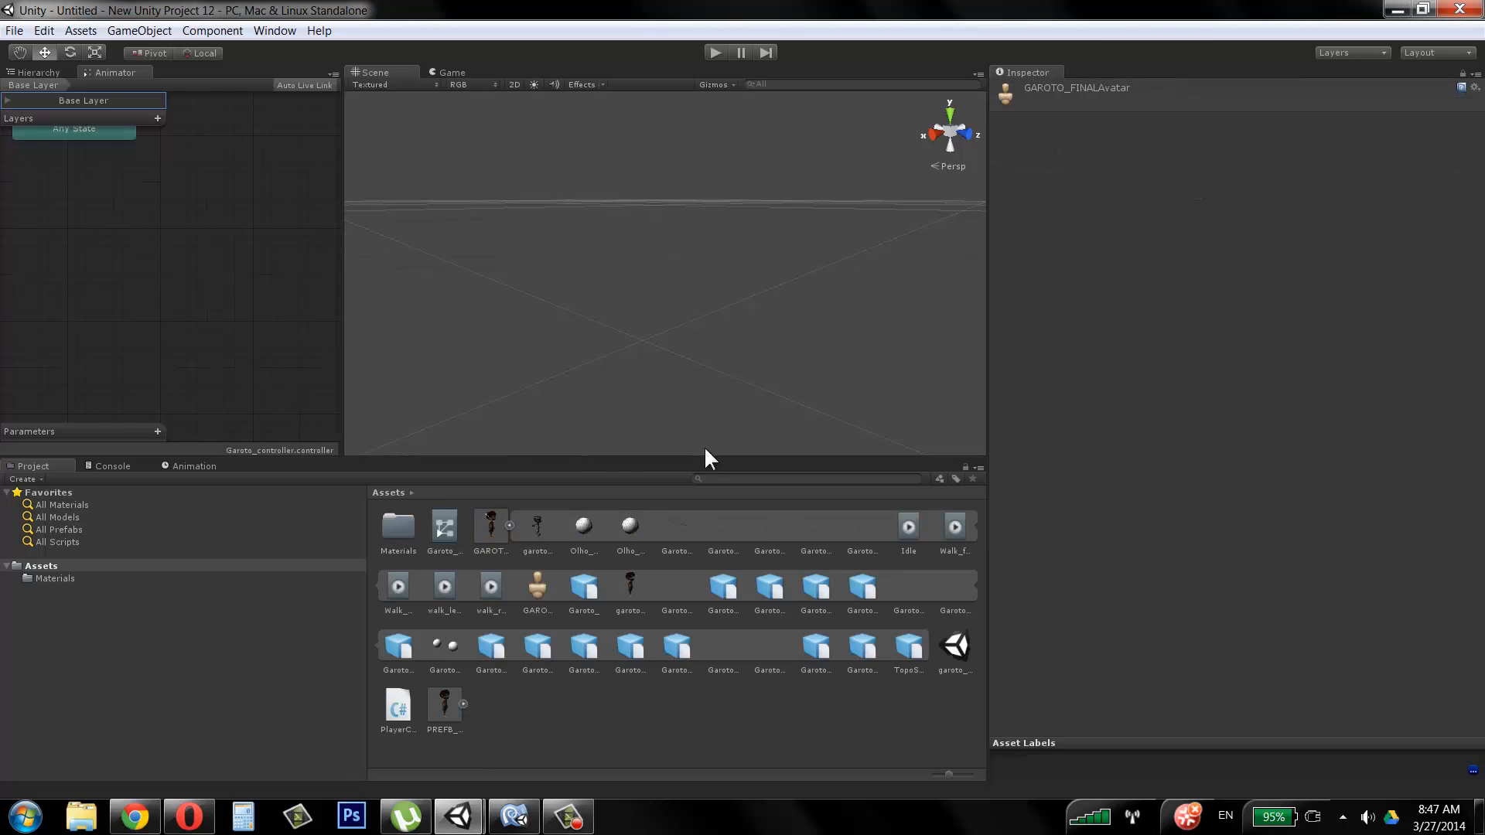
Step: Examine the avatar's bone mapping on the boy's T-pose from a closer angle, and close the avatar configuration
left_click_drag(731, 328, 546, 300, "alt")
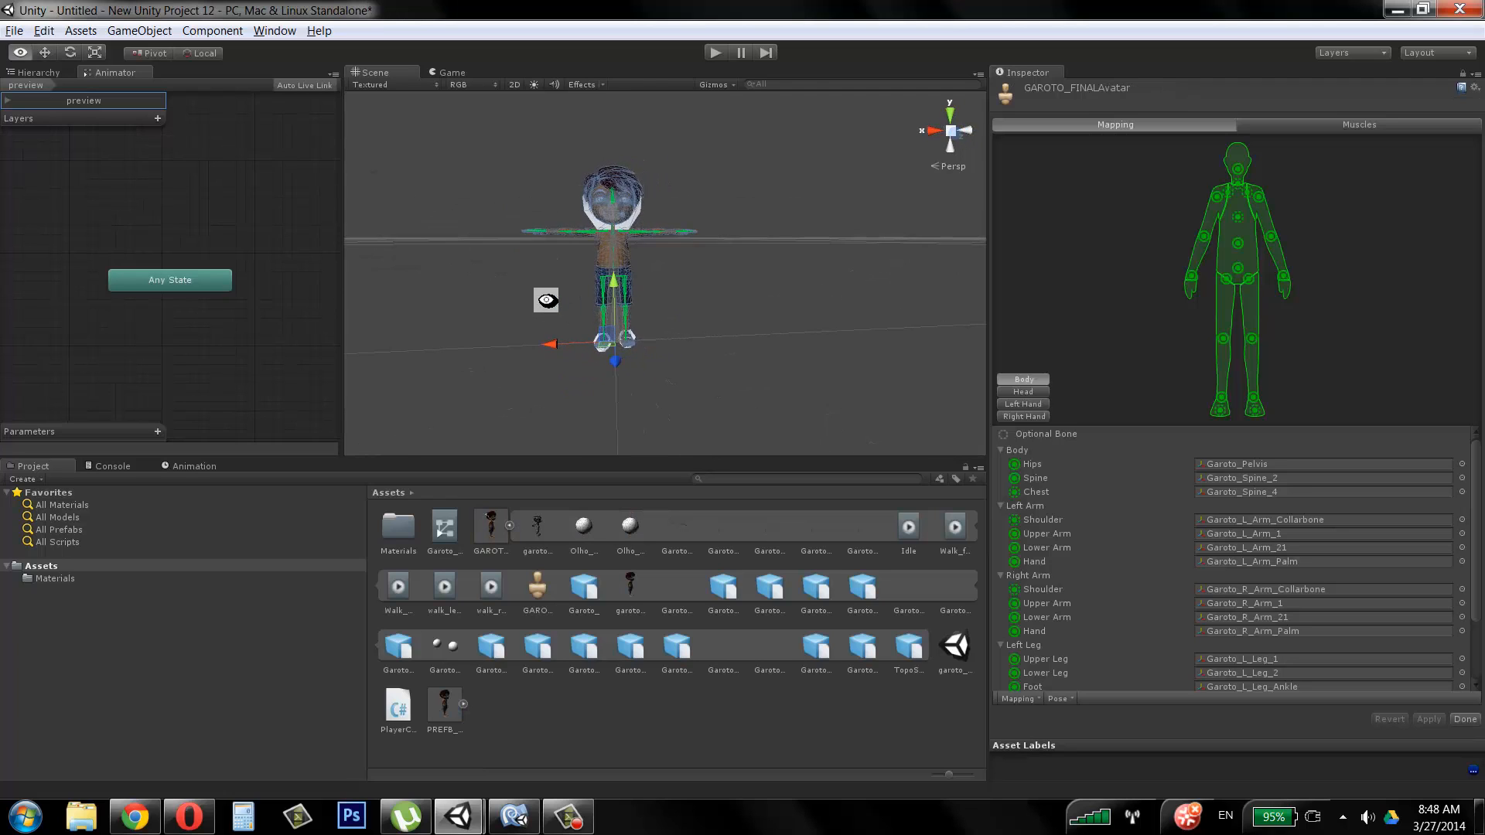
right_click_drag(547, 299, 647, 260, "alt")
middle_click_drag(647, 260, 759, 318, "alt")
right_click_drag(759, 318, 901, 325, "alt")
middle_click_drag(901, 325, 815, 304, "alt")
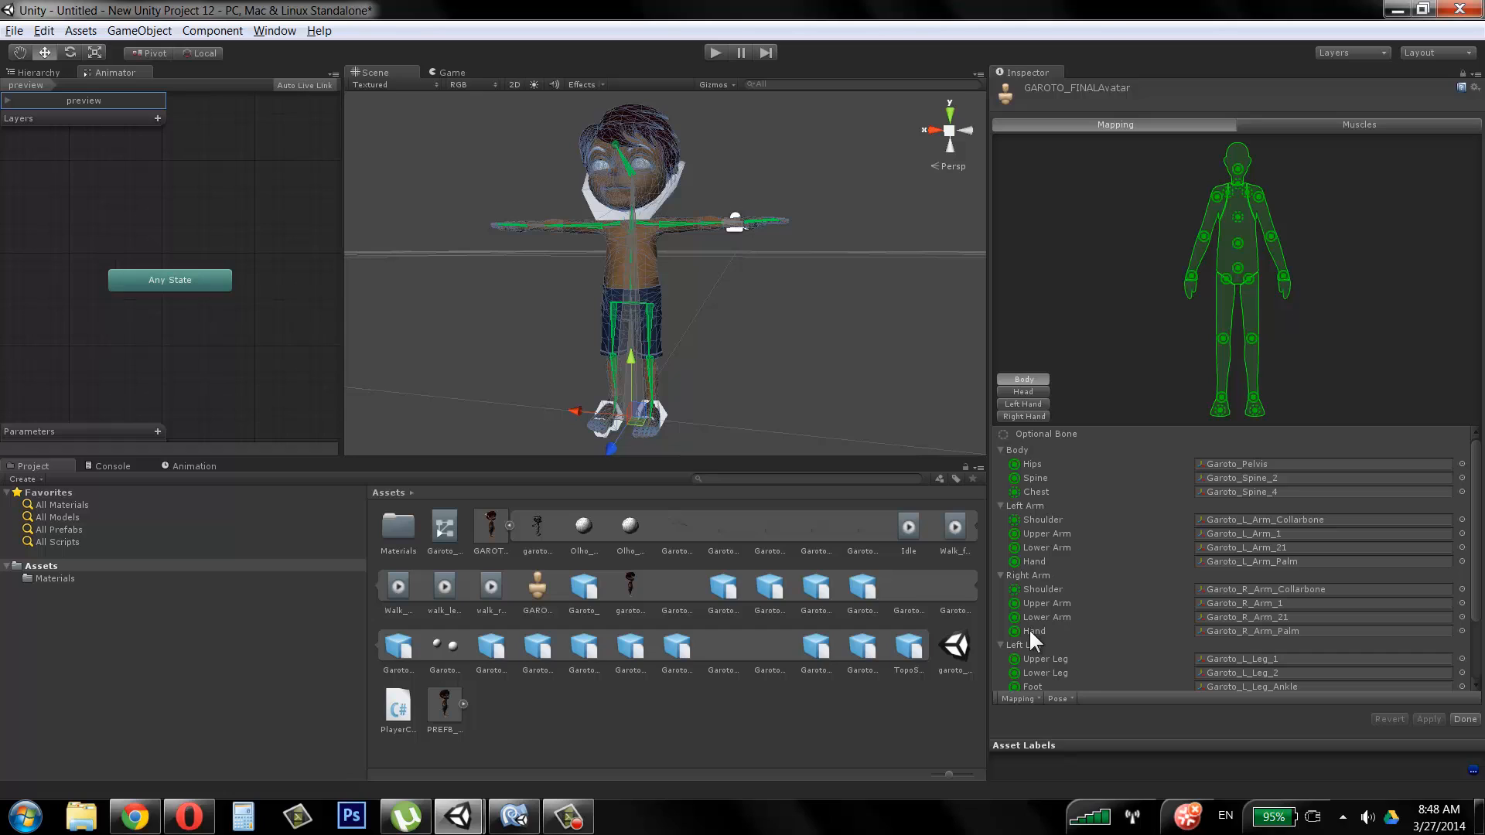
key("F9")
left_click(1462, 719)
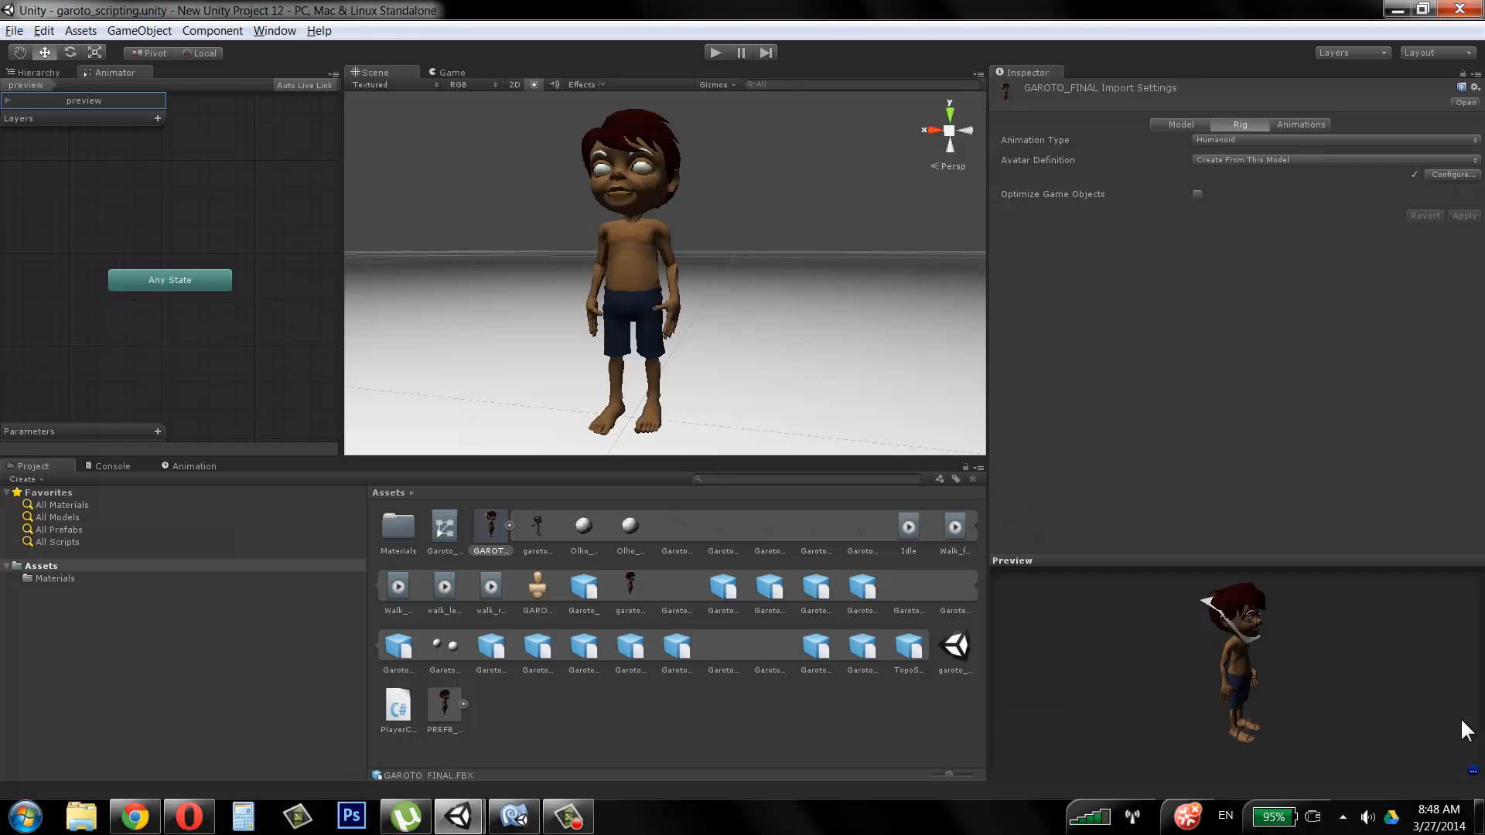
Step: Return to GAROTO_FINAL's animation import settings and look through the Idle clip's loop and root transform options
left_click(1314, 124)
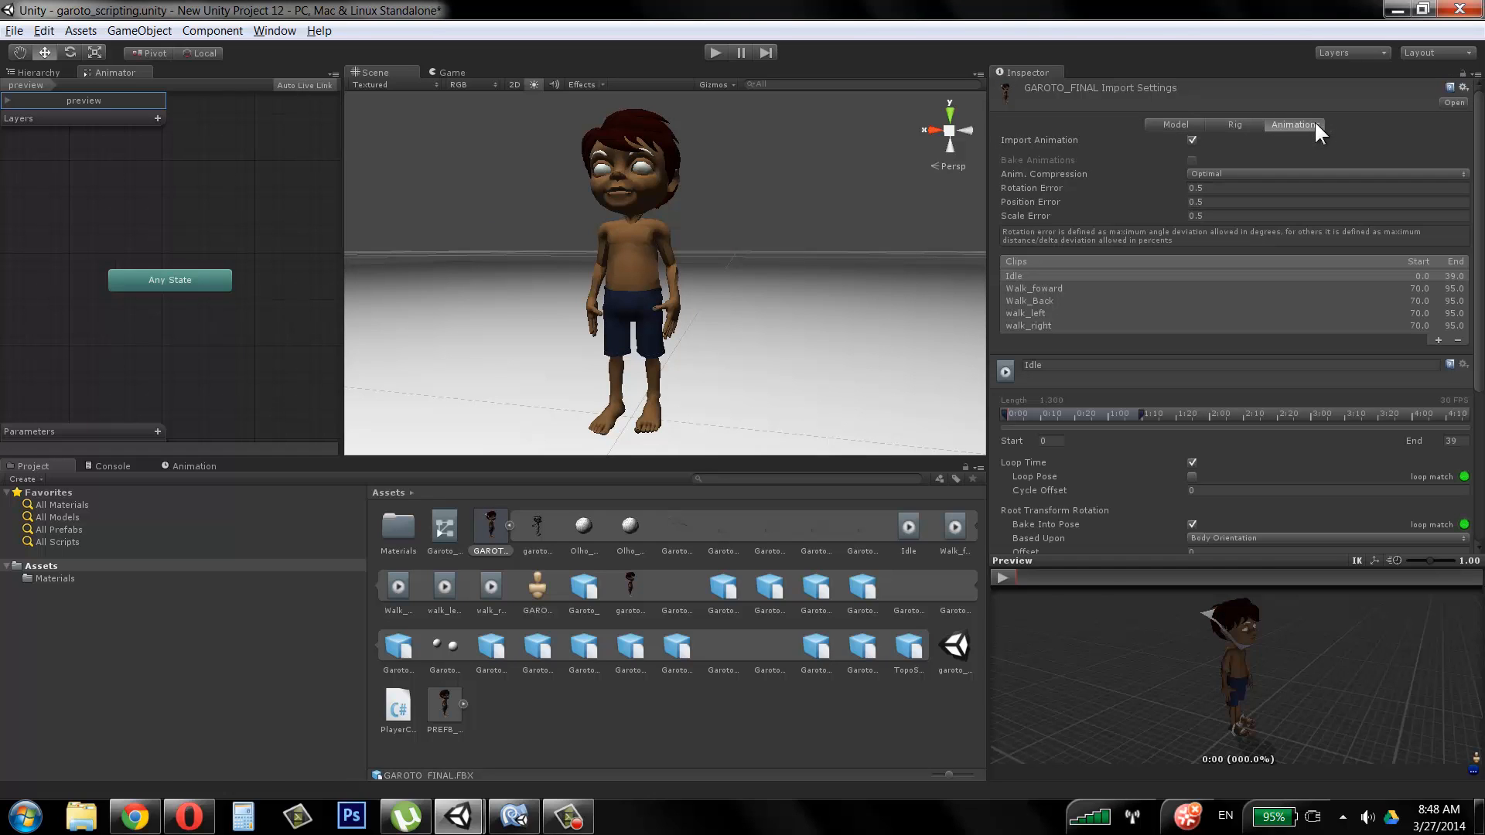
left_click_drag(1475, 209, 1479, 379)
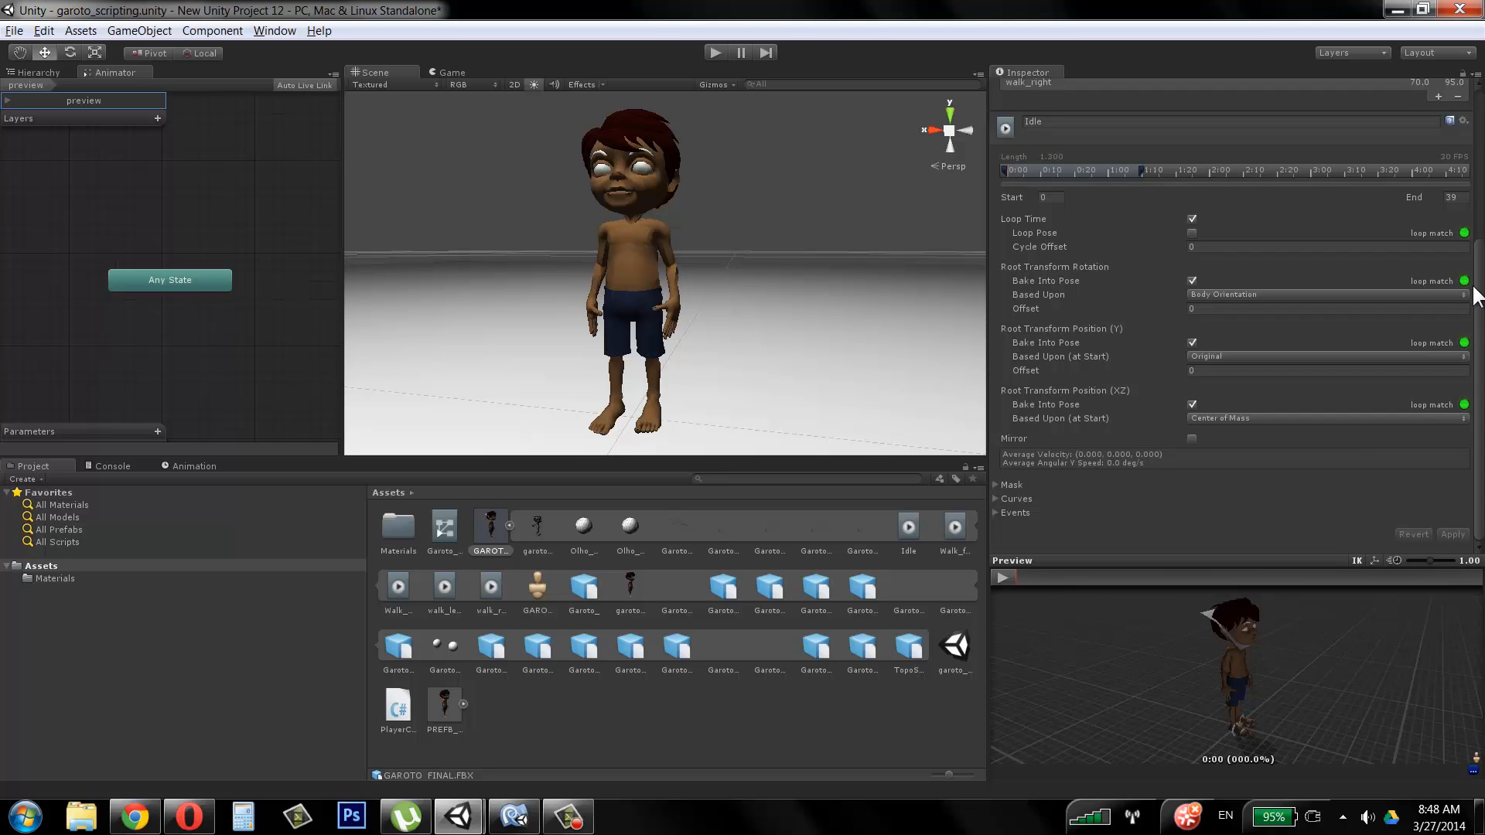
left_click_drag(1478, 264, 1475, 182)
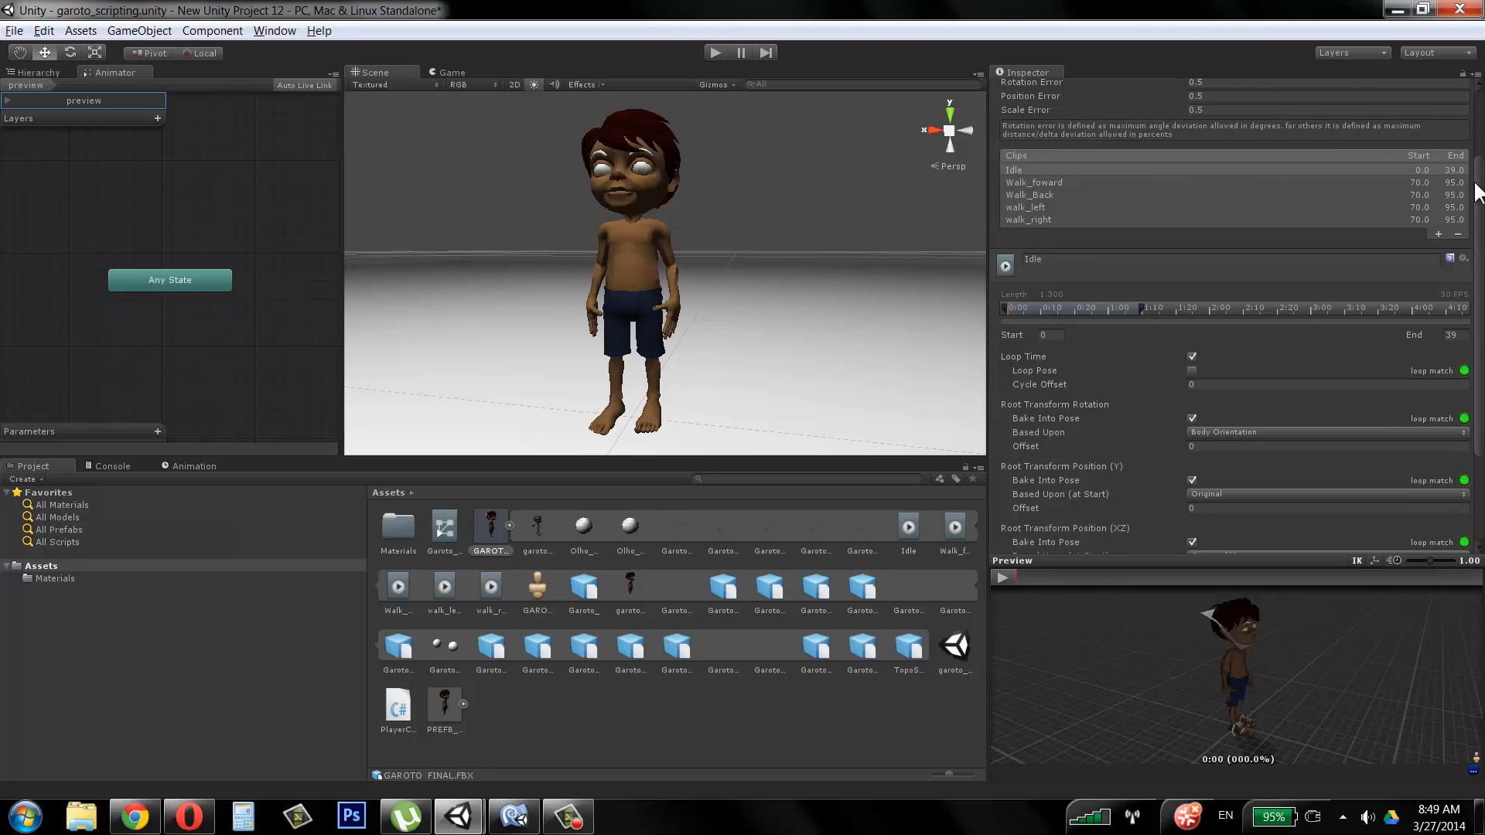
Step: Try ending the Walk_foward clip at frame 89 to check its loop match, and restore the end frame to 95
left_click(1059, 184)
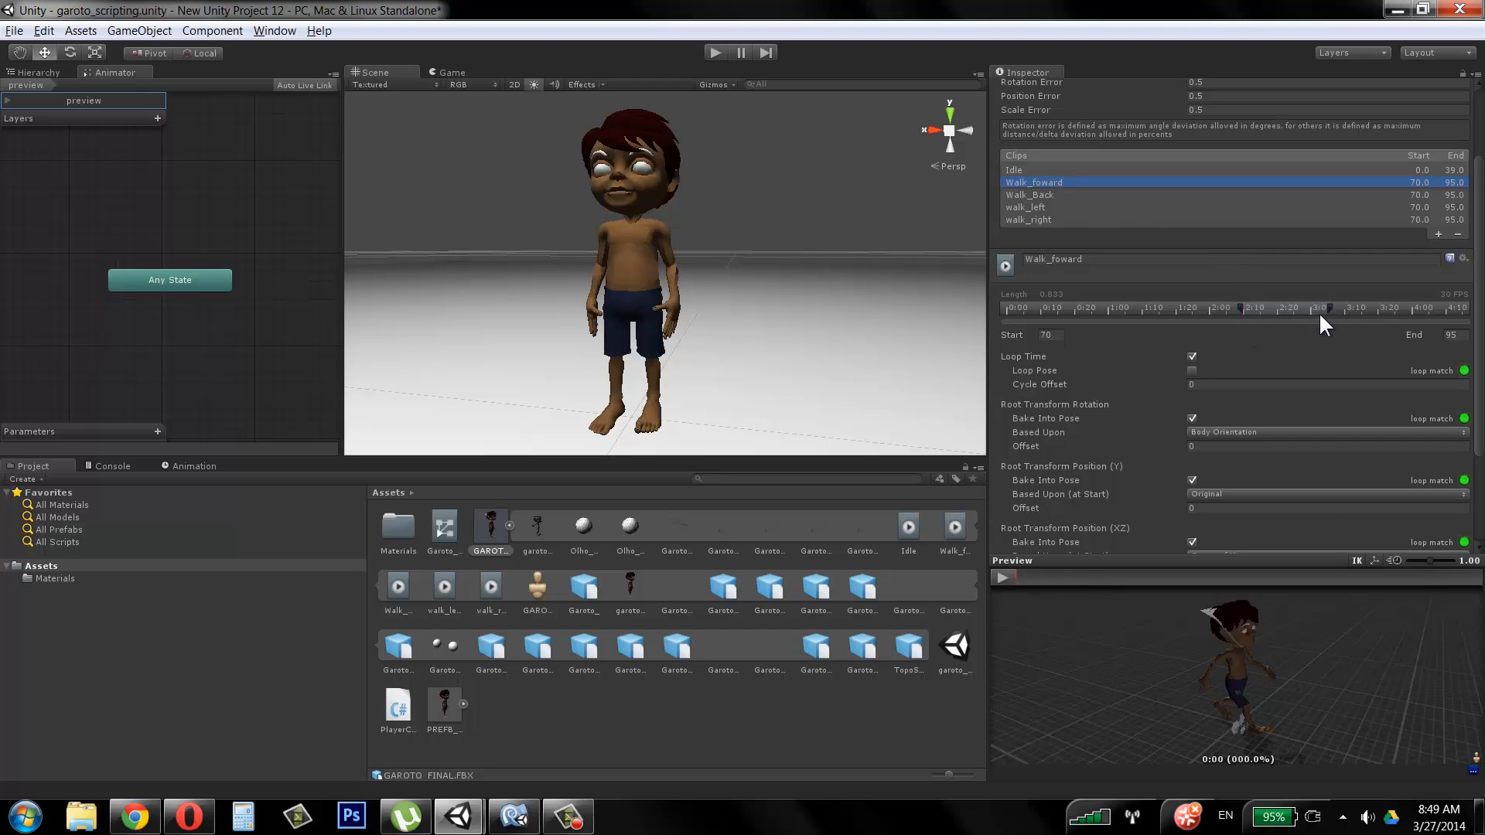
left_click_drag(1329, 306, 1306, 309)
scroll(1474, 325, "down", 3)
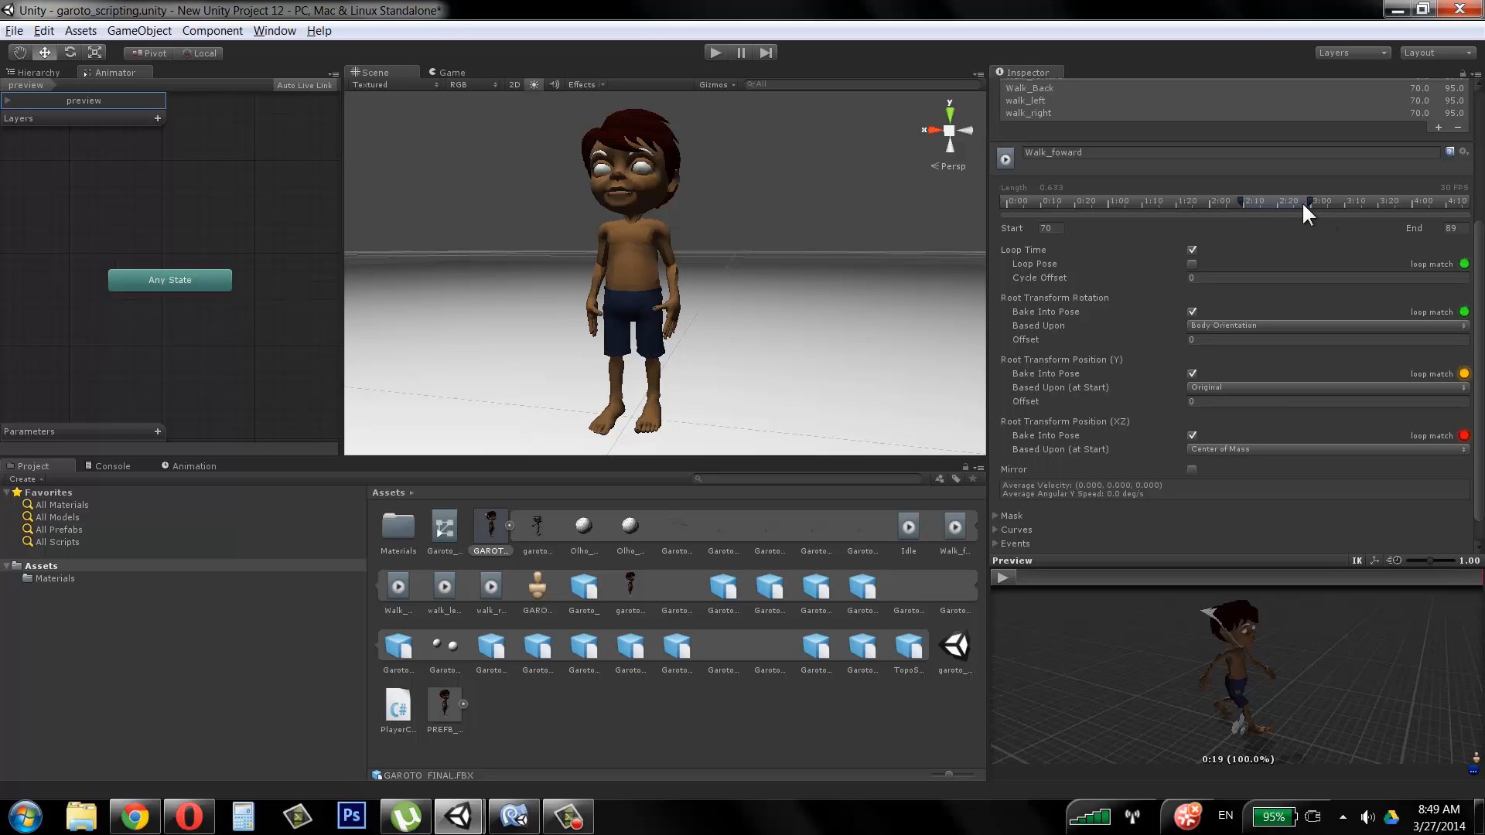
left_click_drag(1308, 199, 1323, 199)
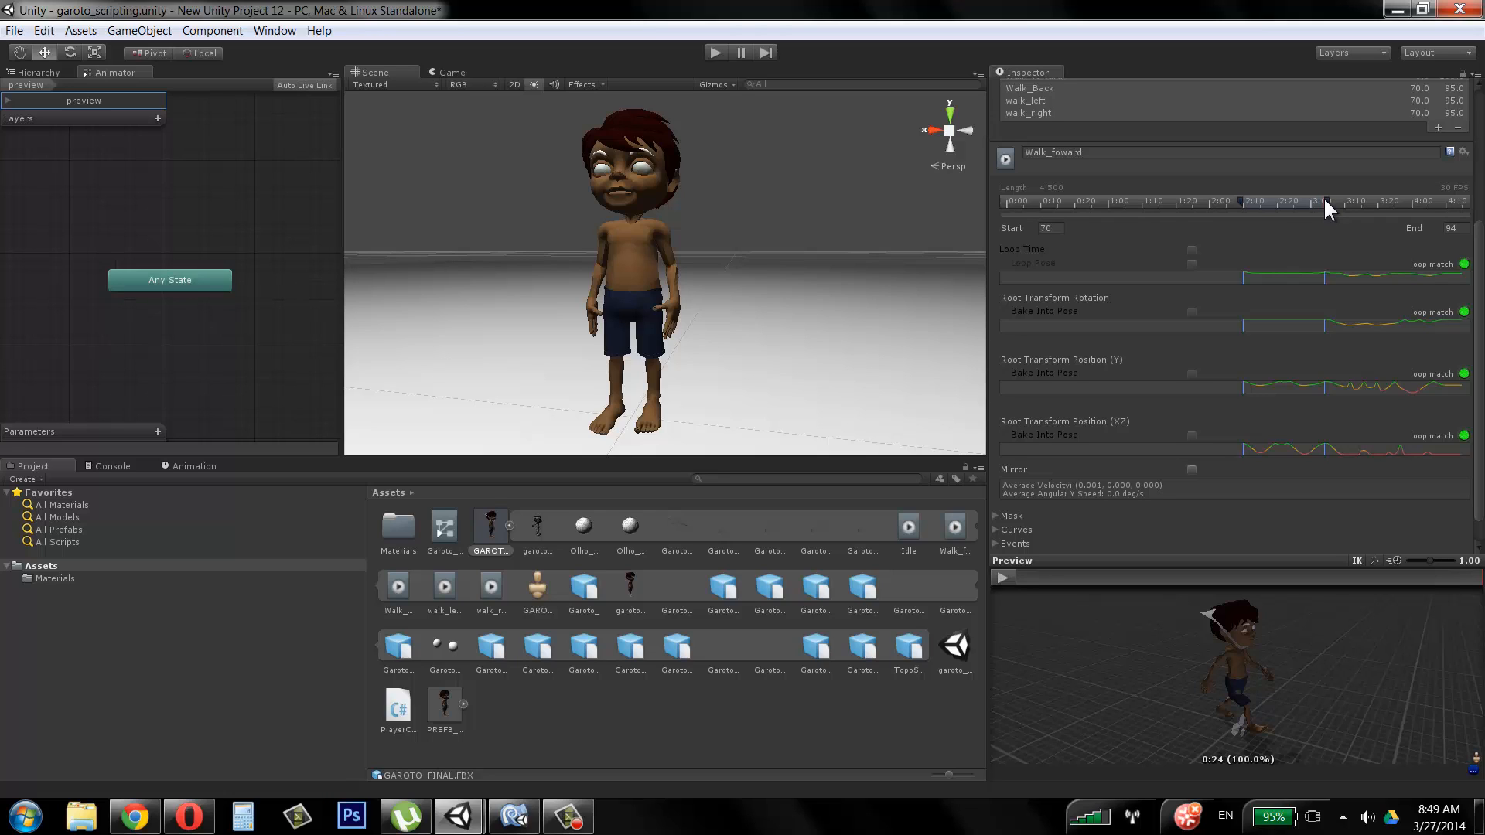
left_click_drag(1324, 198, 1321, 194)
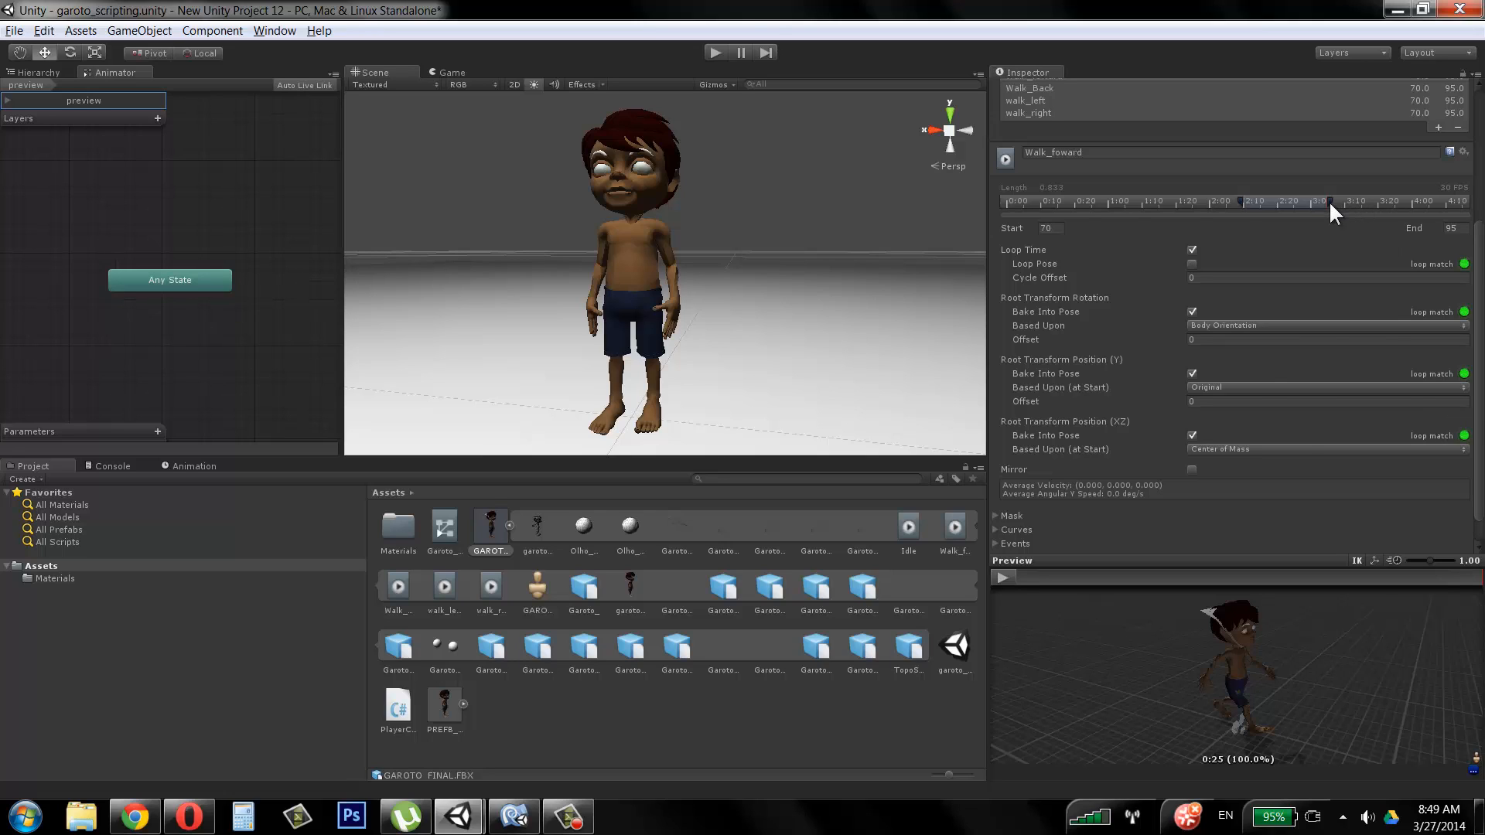
Step: Compare the Walk_foward clip's loop curves with end frames 88 and 90, and set the end frame back to 95
left_click_drag(1328, 201, 1304, 209)
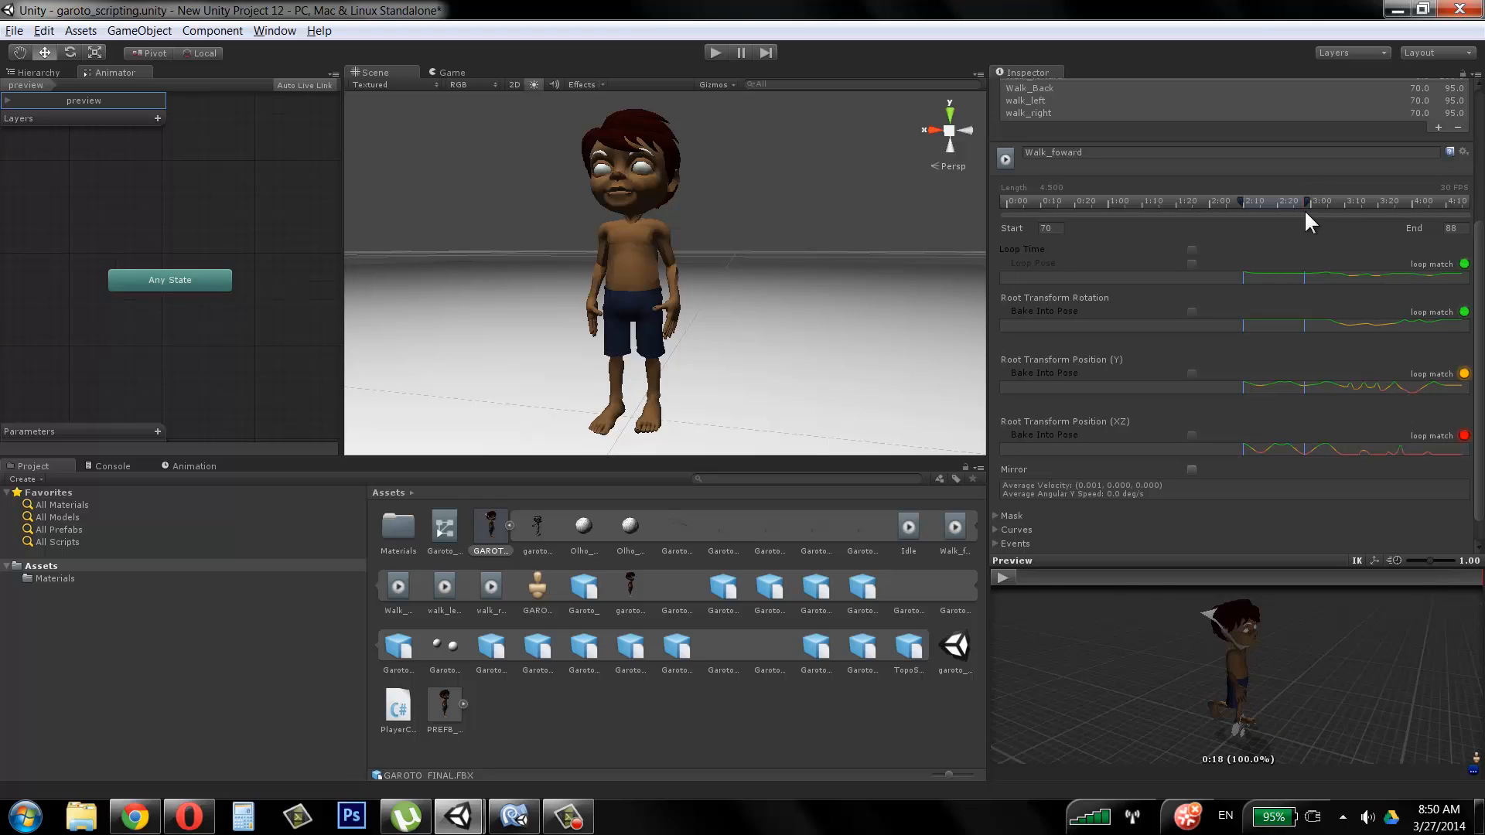
mouse_move(1303, 209)
left_mouse_down()
mouse_move(1330, 202)
mouse_move(1303, 214)
mouse_move(1312, 232)
left_mouse_up()
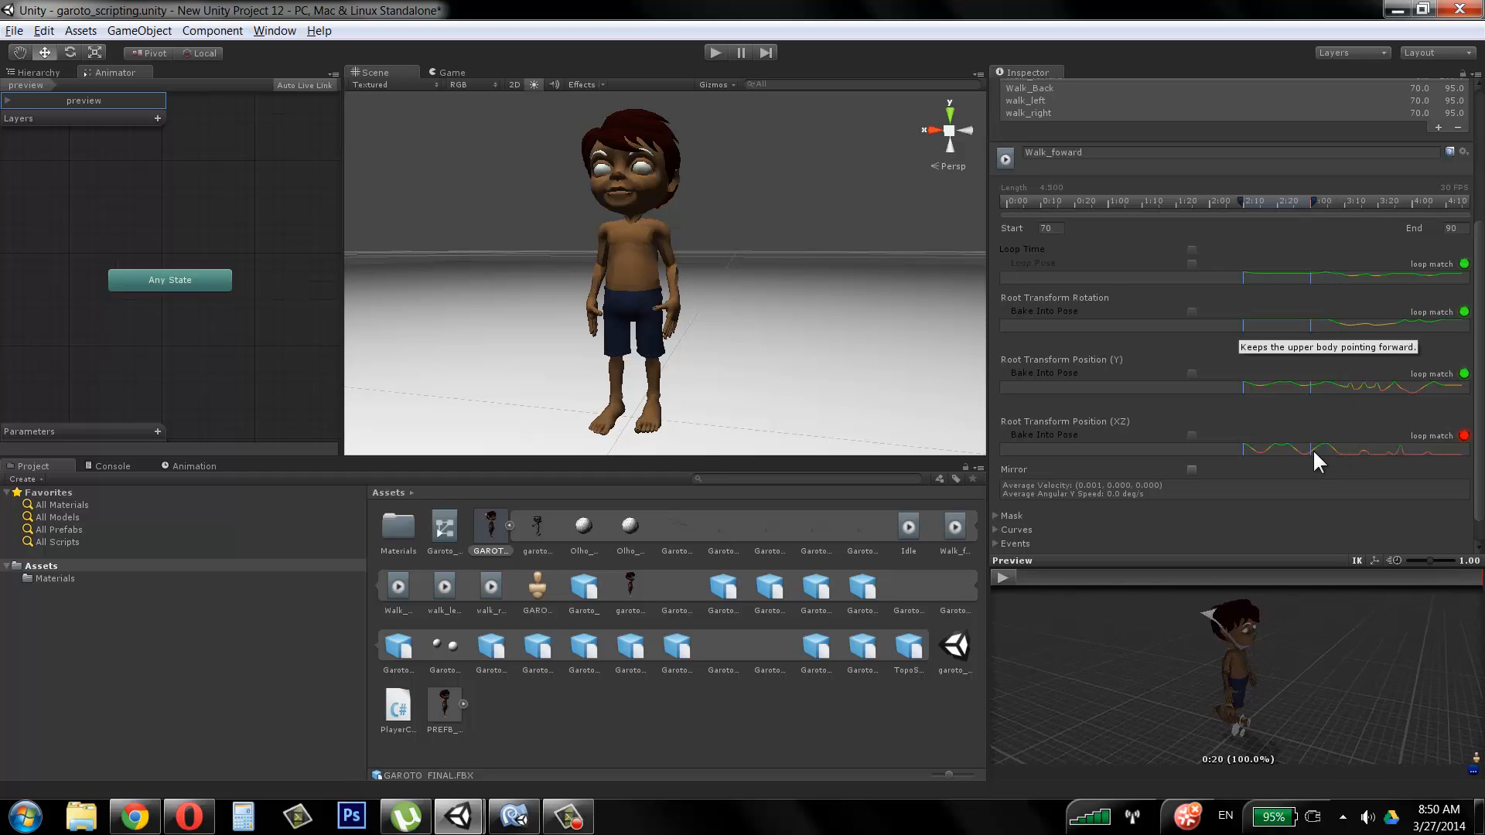
mouse_move(1313, 454)
left_mouse_down()
mouse_move(1324, 445)
mouse_move(1249, 452)
mouse_move(1305, 453)
left_mouse_up()
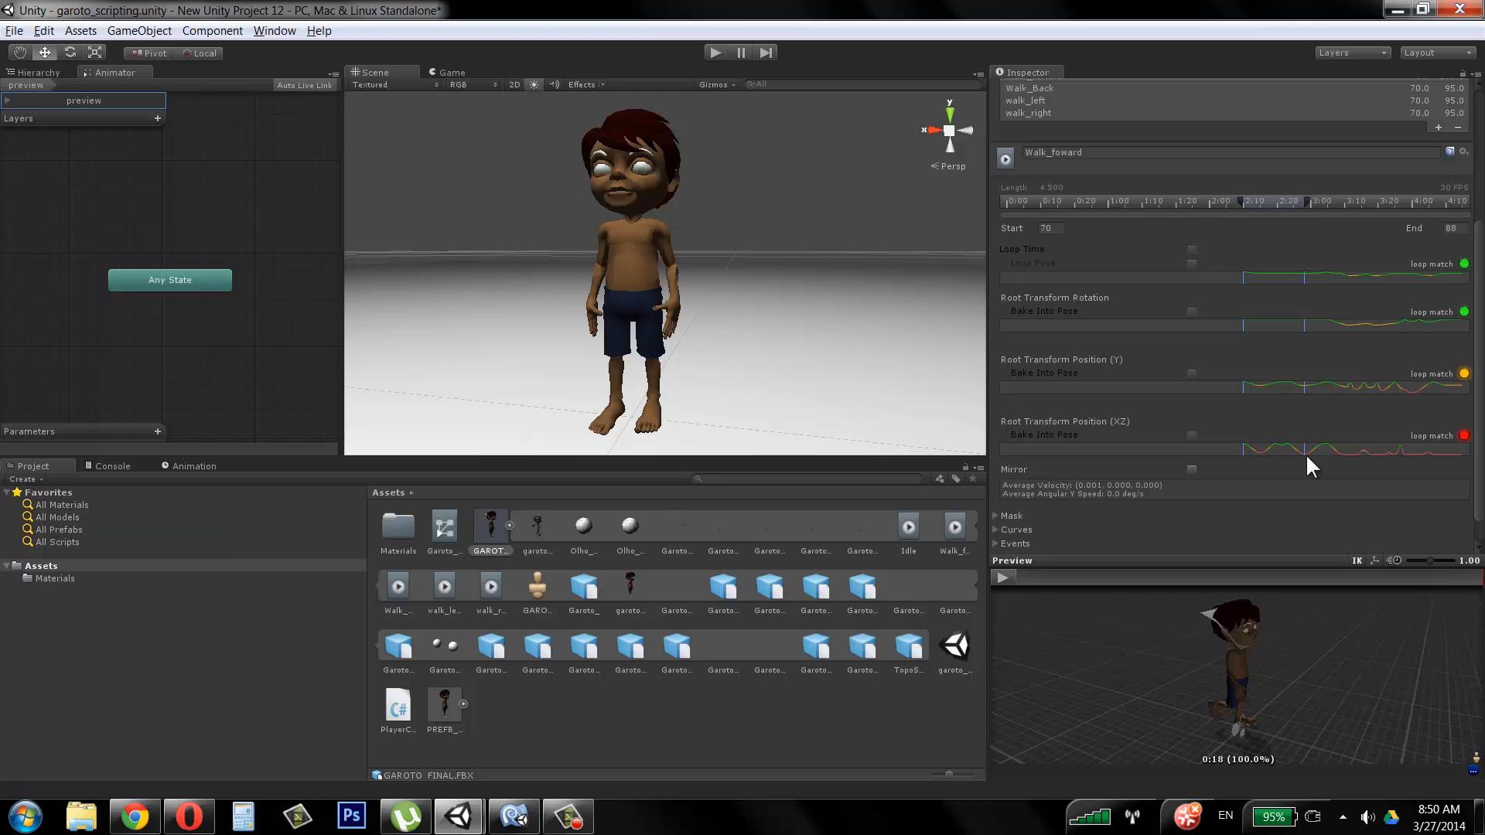
left_click_drag(1306, 453, 1327, 447)
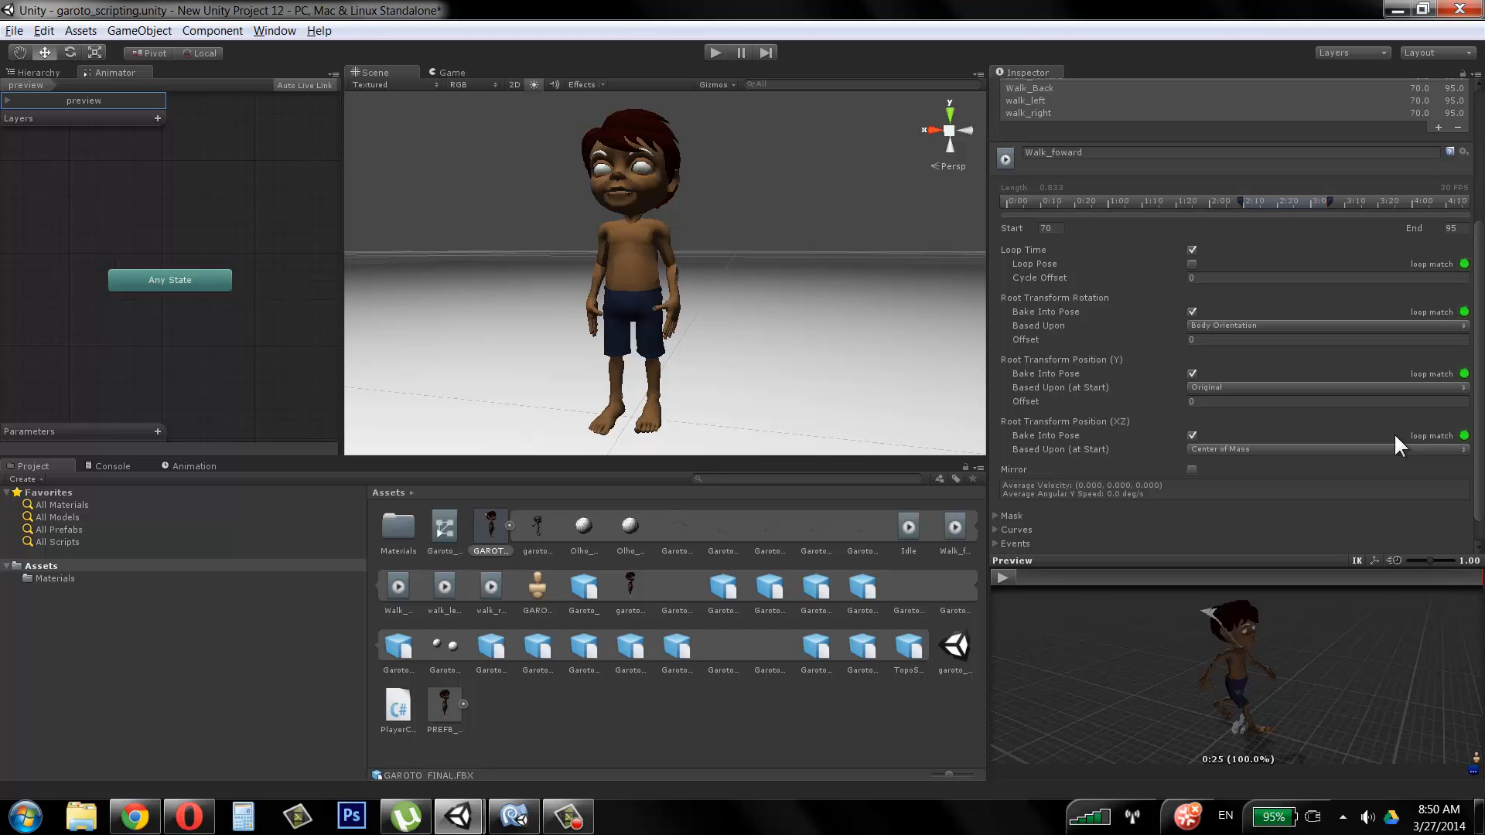
Step: Set the Root Transform Rotation offset of the walk_left clip to 60
scroll(1461, 321, "down", 1)
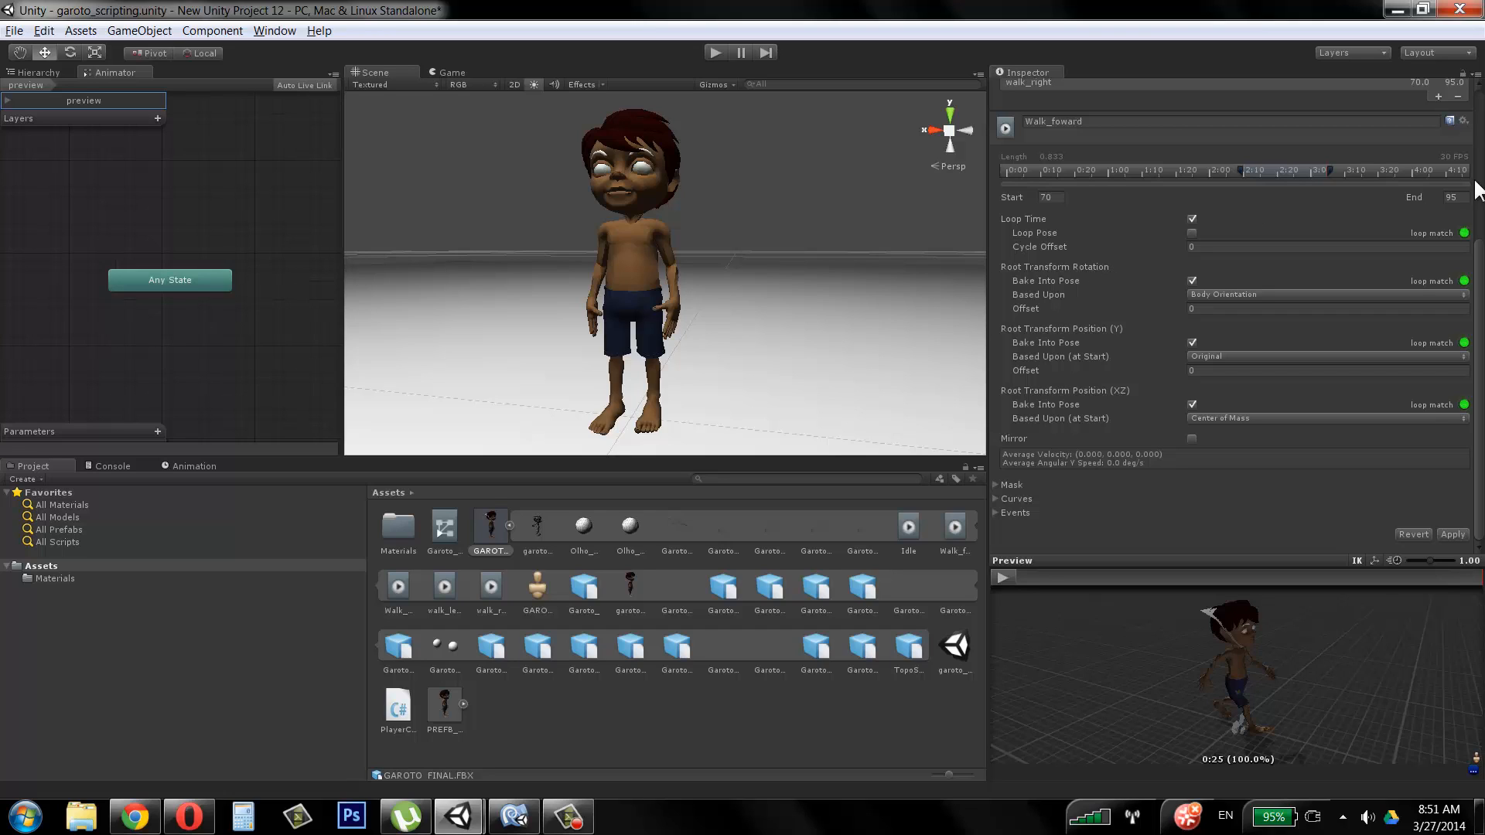
scroll(1477, 271, "up", 3)
left_click(1029, 190)
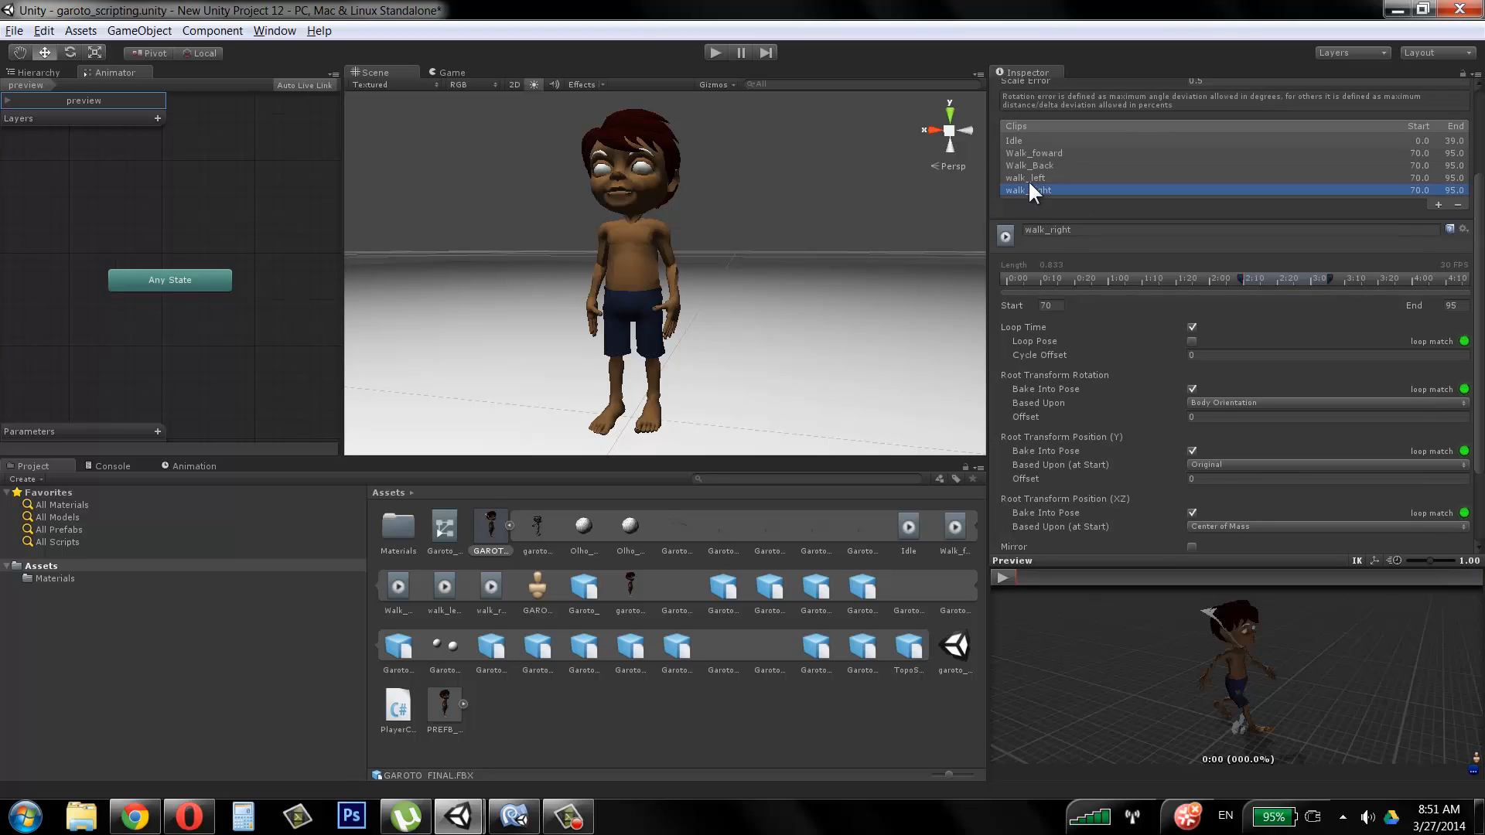
left_click(1029, 178)
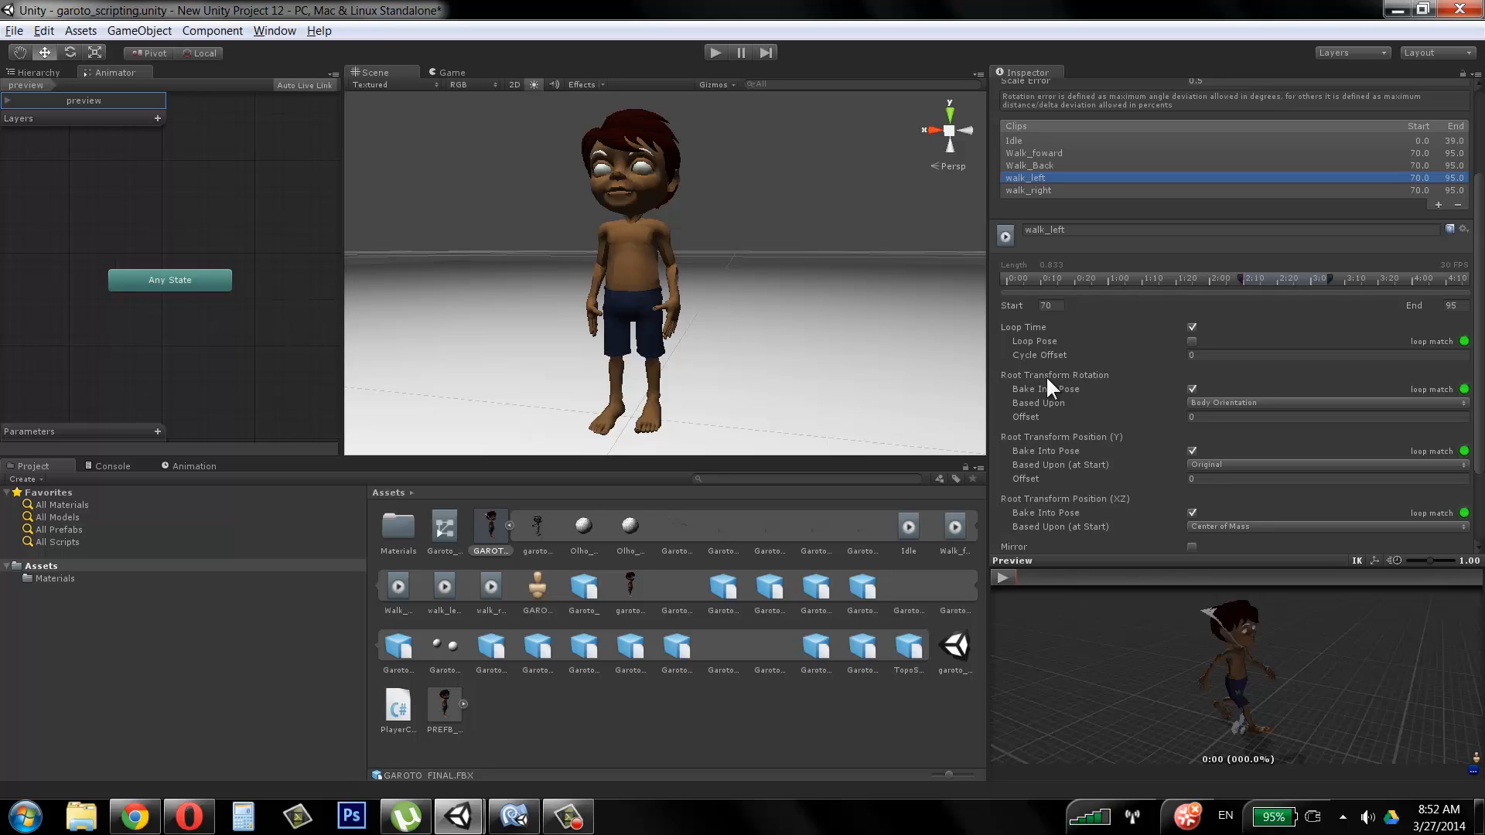
left_click(1175, 419)
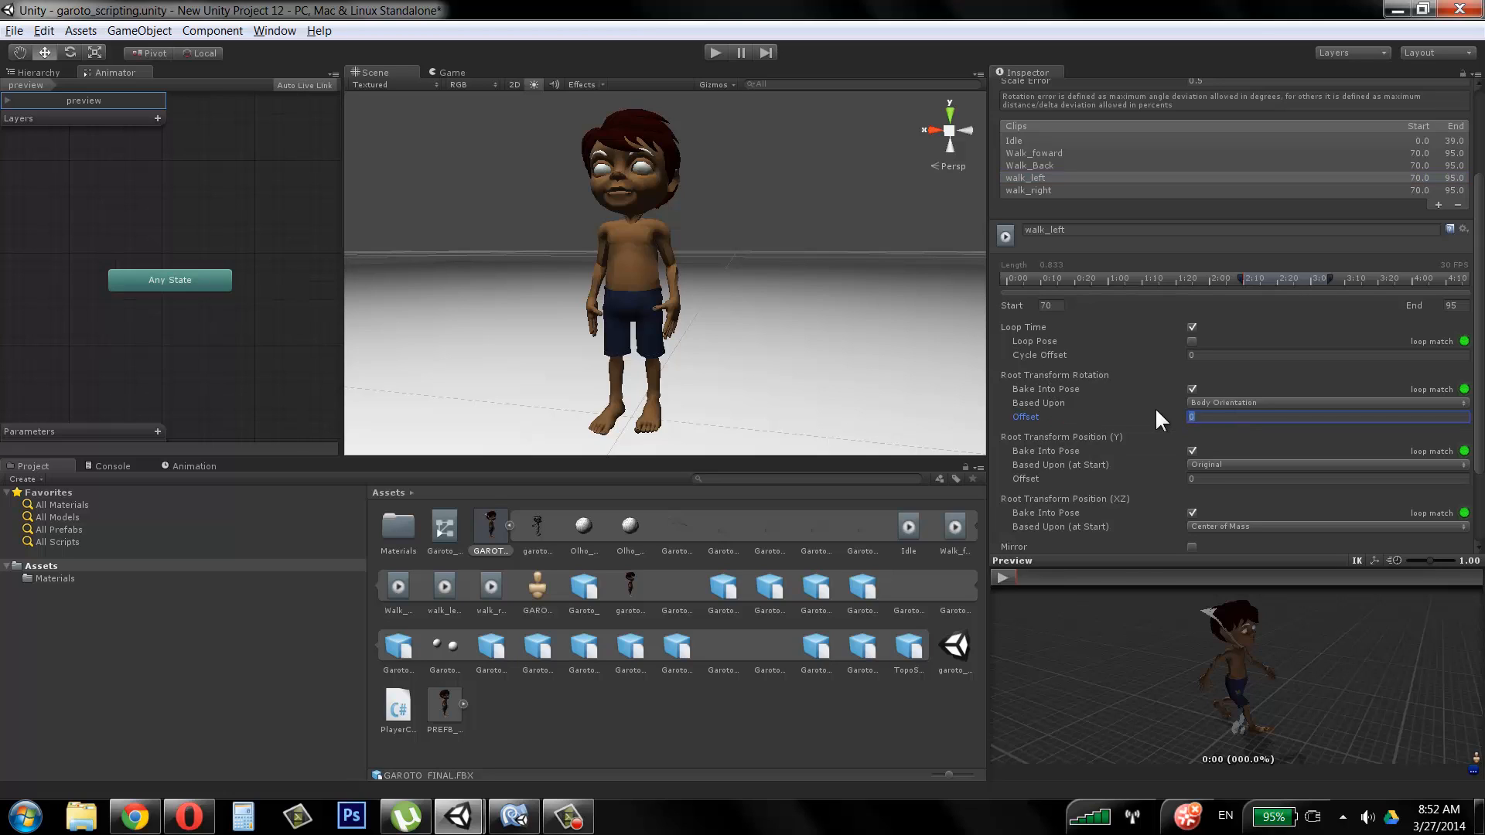
type("60")
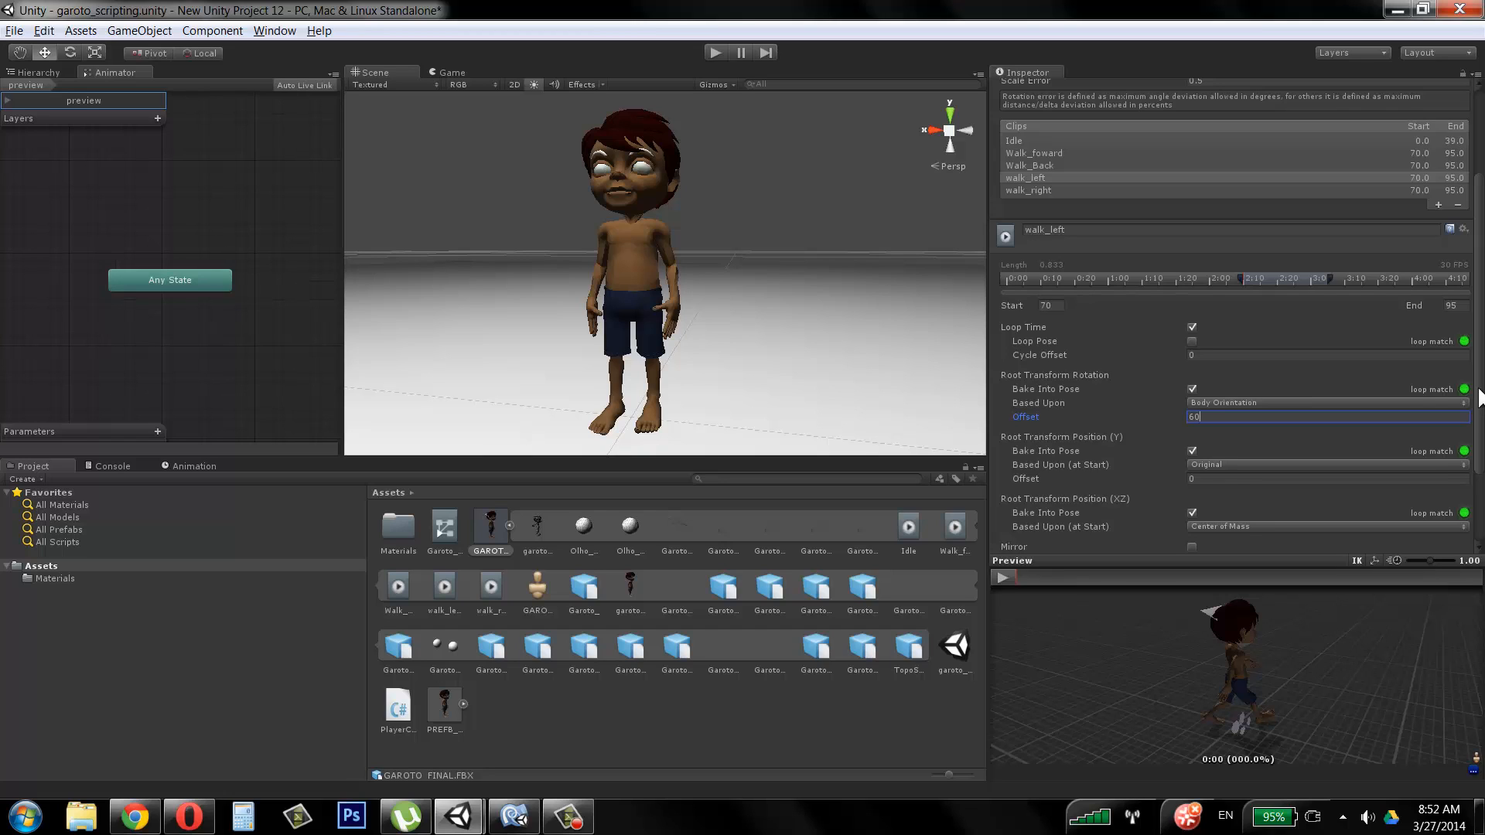
Step: Base the walk_left clip's Root Transform Rotation and Root Transform Position (XZ) on Original
left_click_drag(1479, 396, 1479, 435)
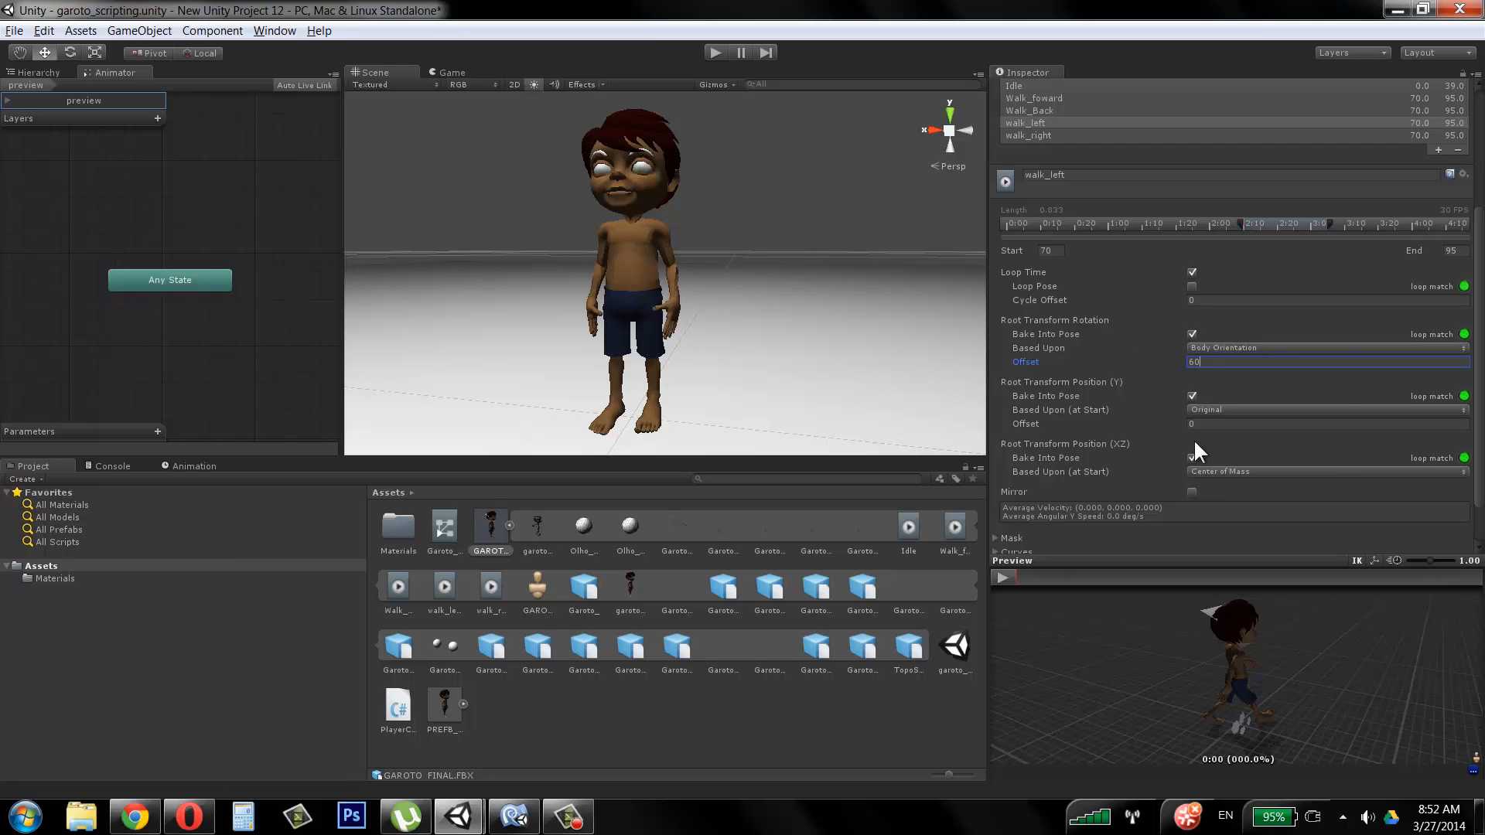
left_click(1224, 347)
left_click(1220, 365)
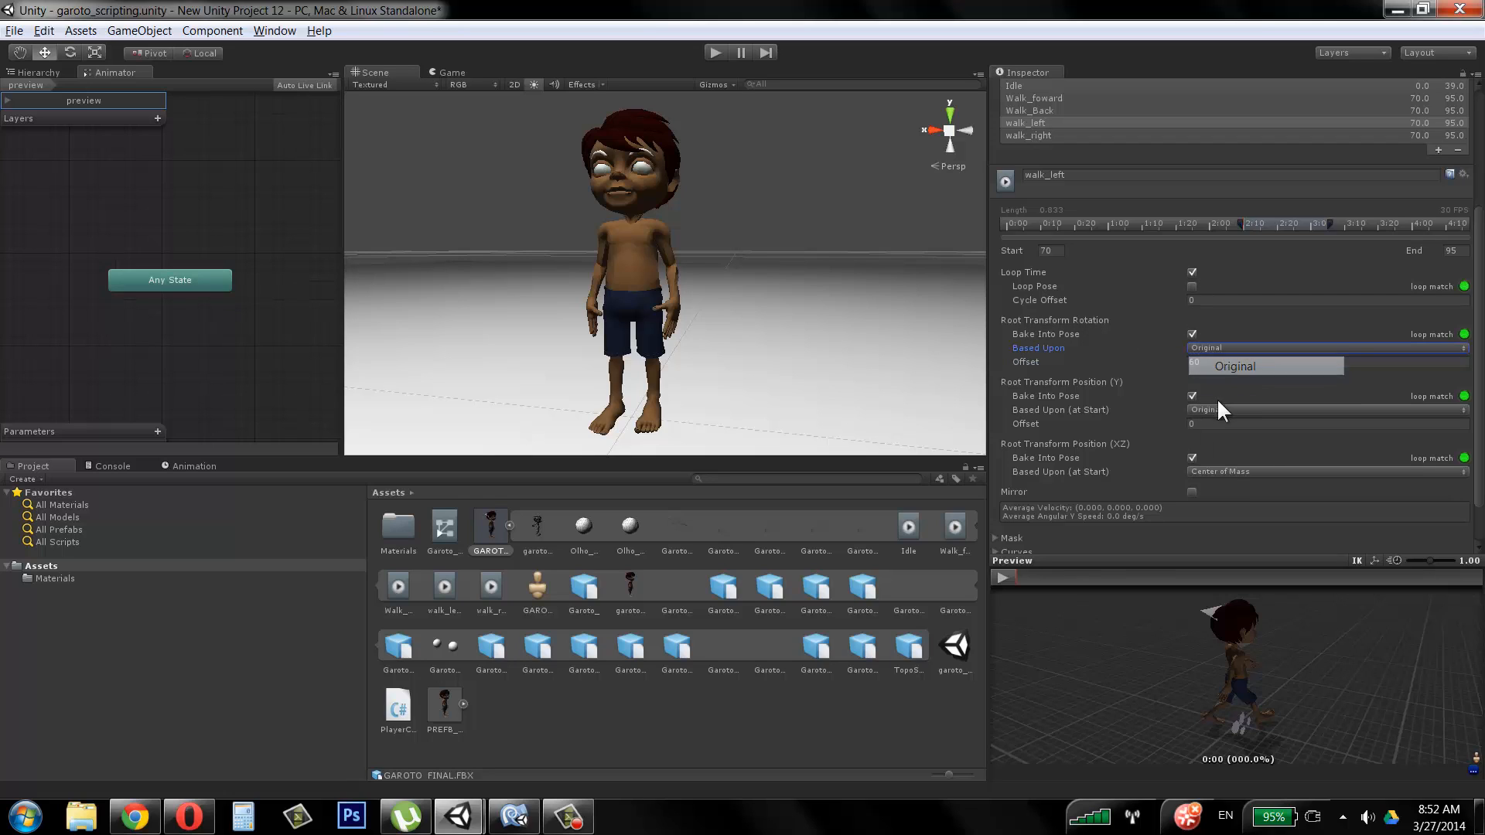
left_click(1212, 469)
left_click(1218, 486)
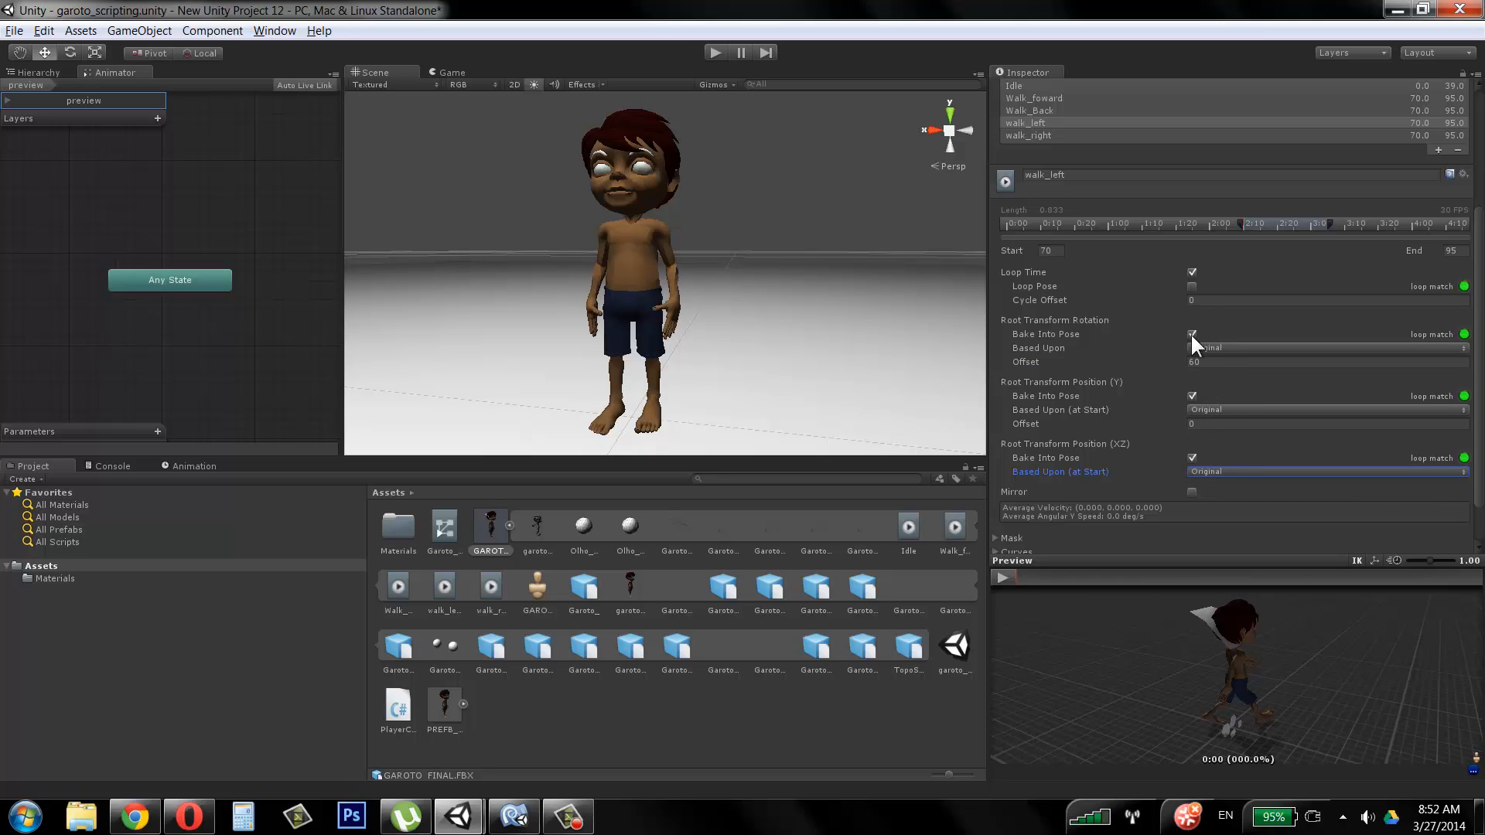
left_click(1192, 458)
Step: For the walk_right clip, base Root Transform Rotation and Position (XZ) on Original and set the rotation offset to -60
left_click(1025, 136)
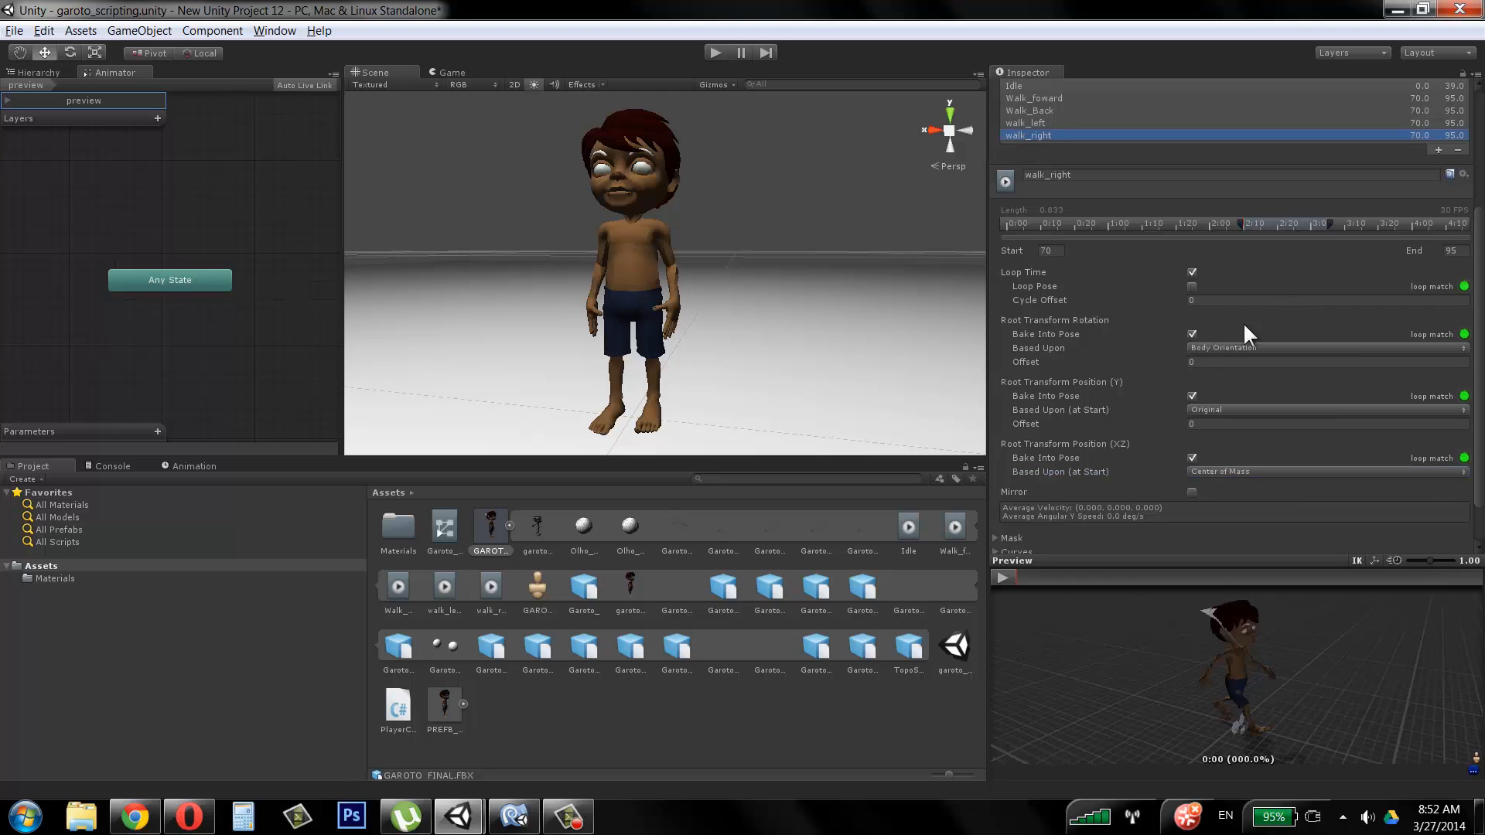
left_click(1194, 347)
left_click(1206, 361)
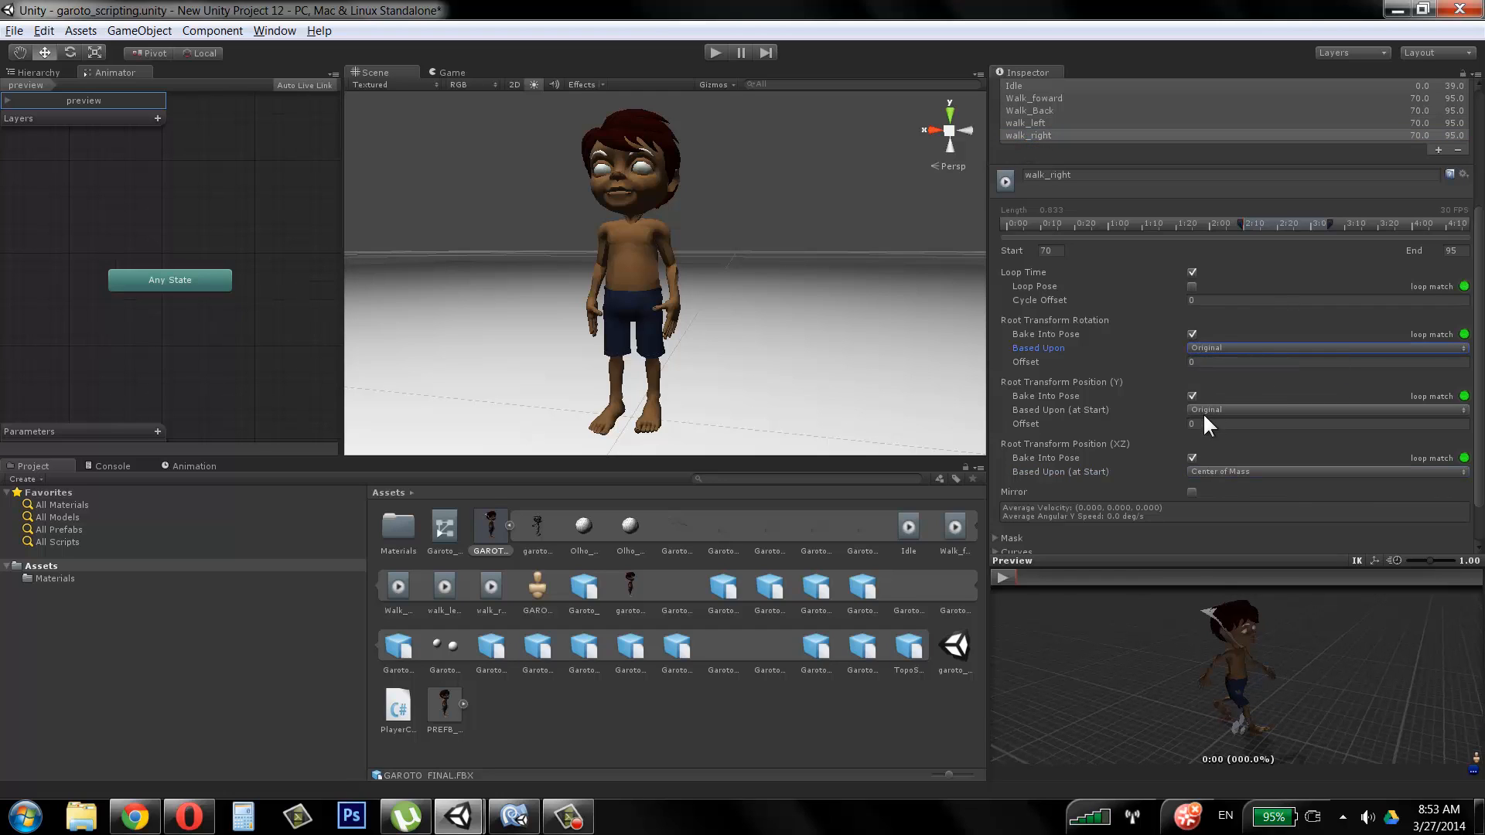
left_click(1200, 471)
left_click(1206, 489)
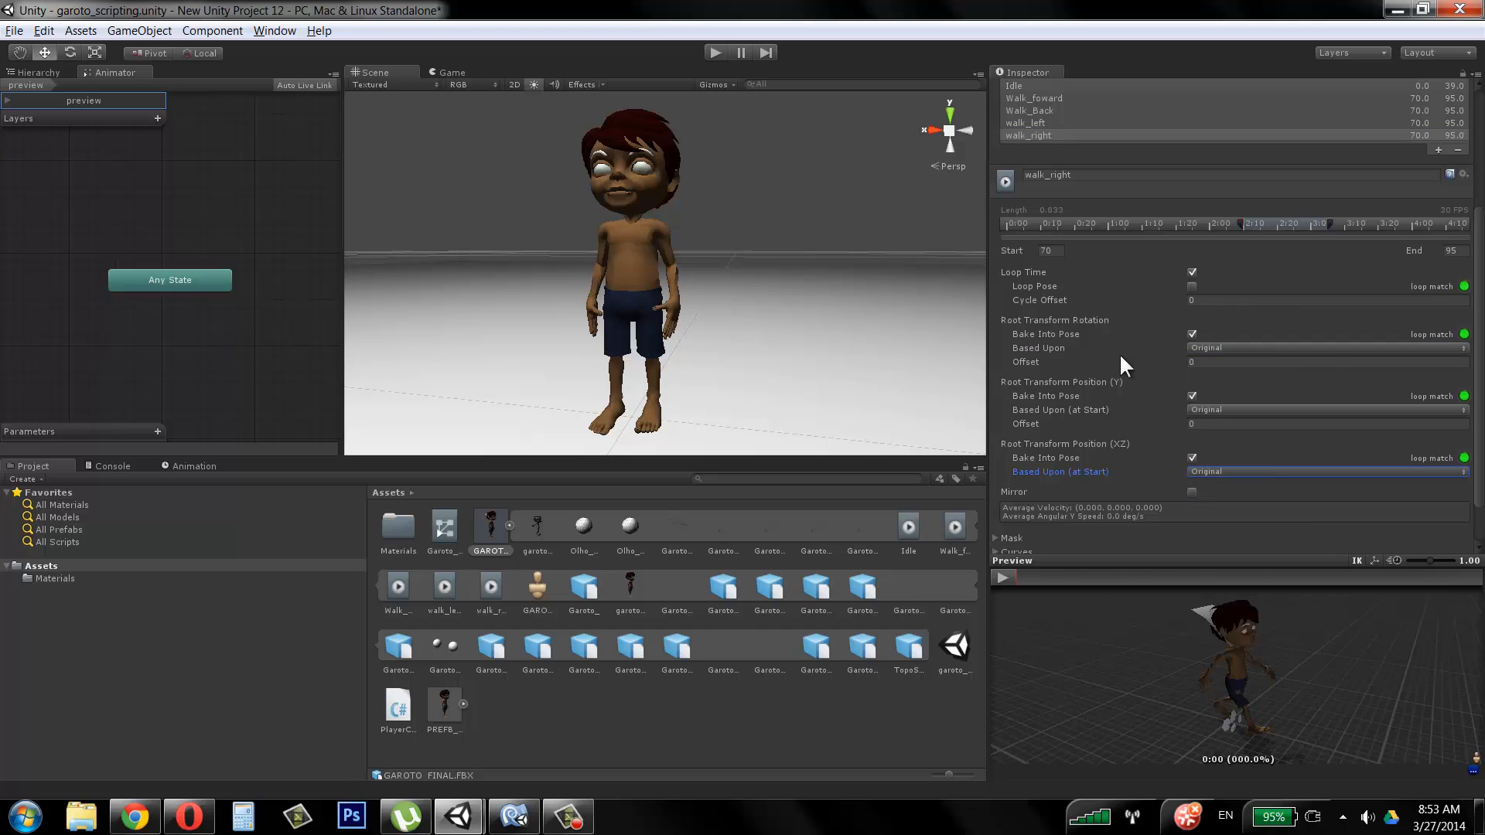
left_click(1093, 365)
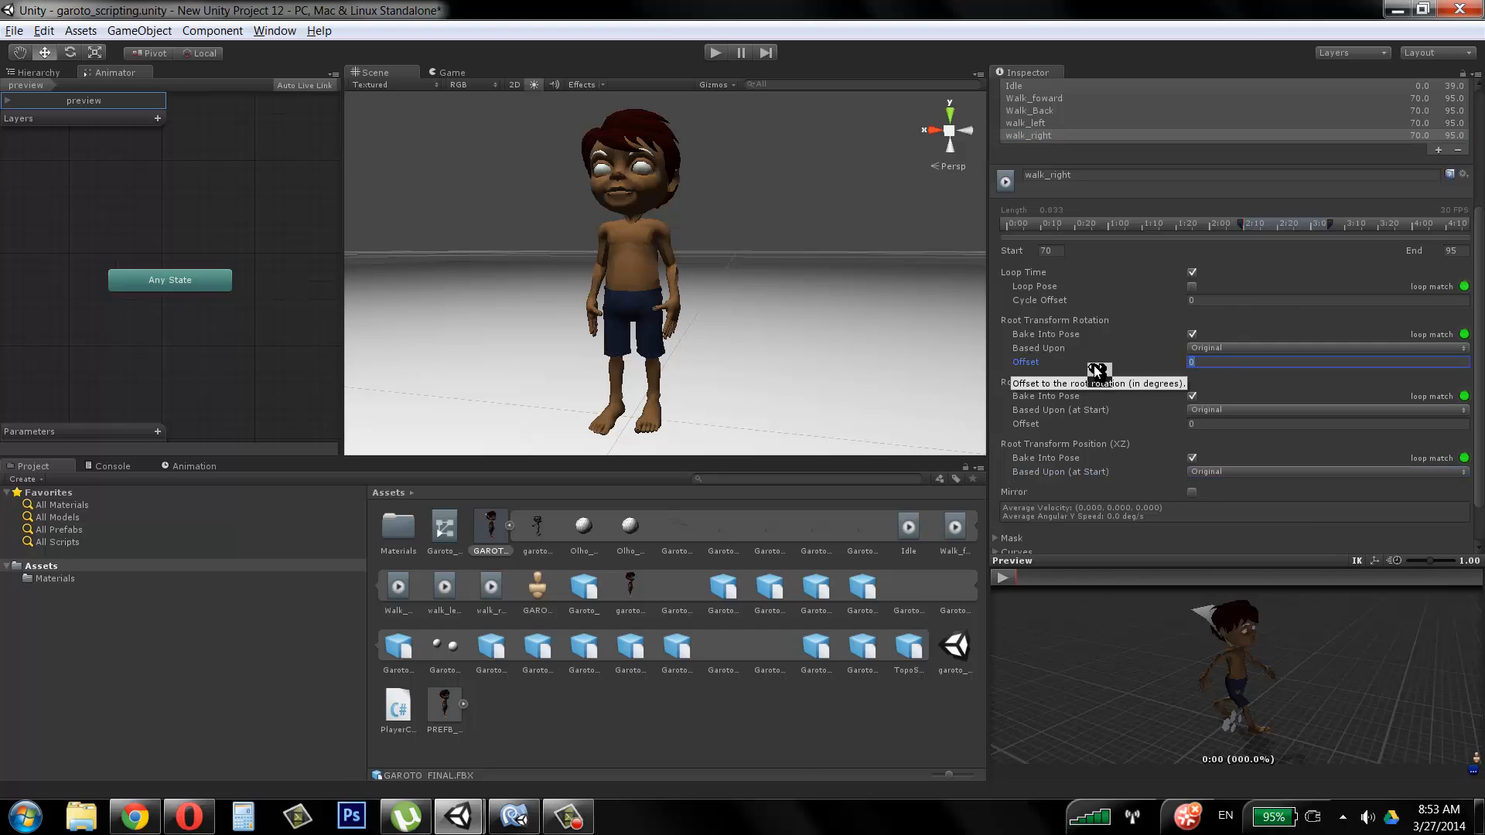
type("-60")
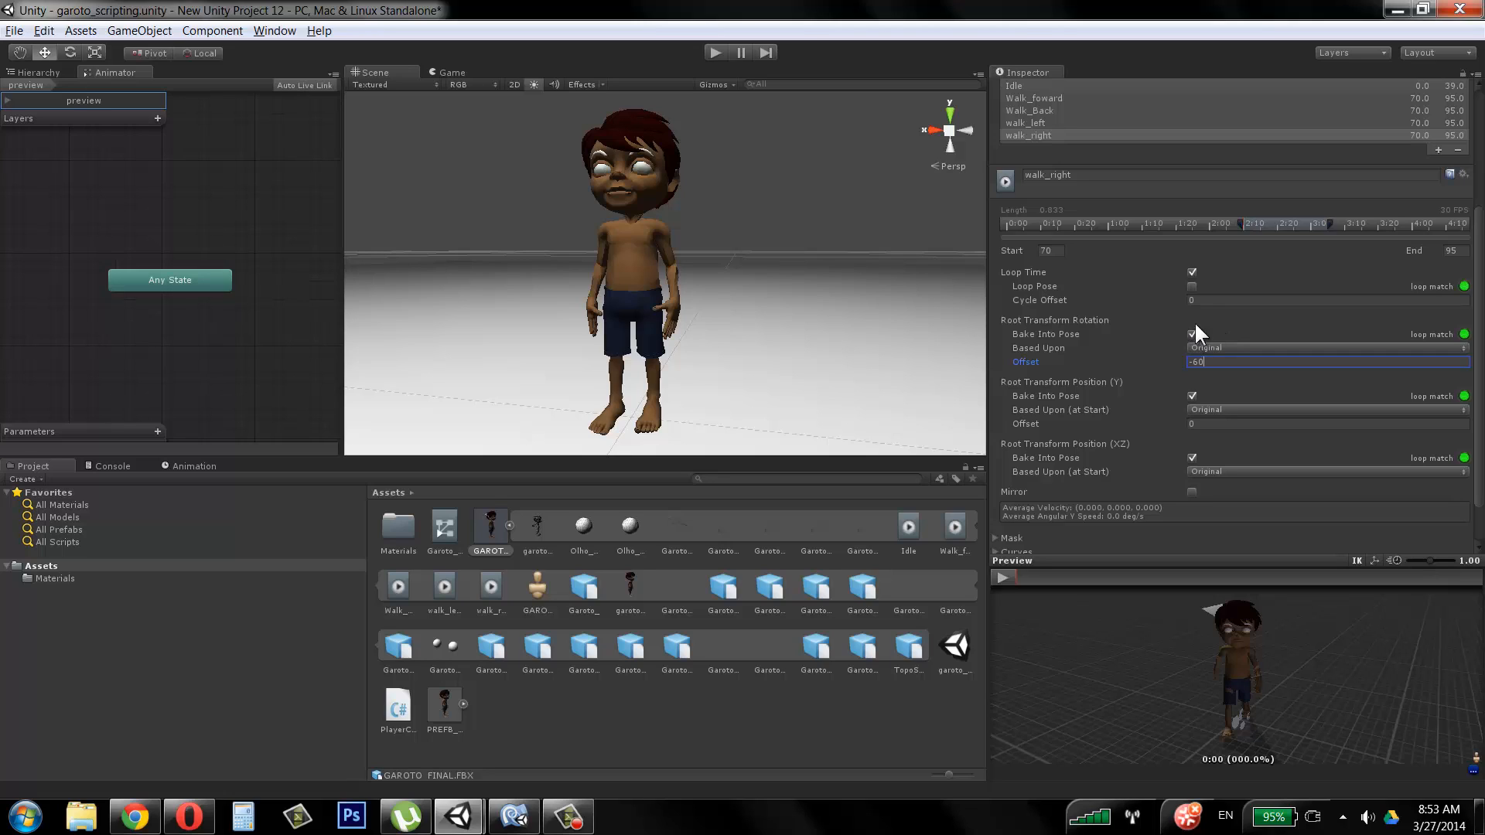
Step: Compare the root transform settings and previews of the walk_right, walk_left, Walk_Back and Idle clips
left_click(1029, 133)
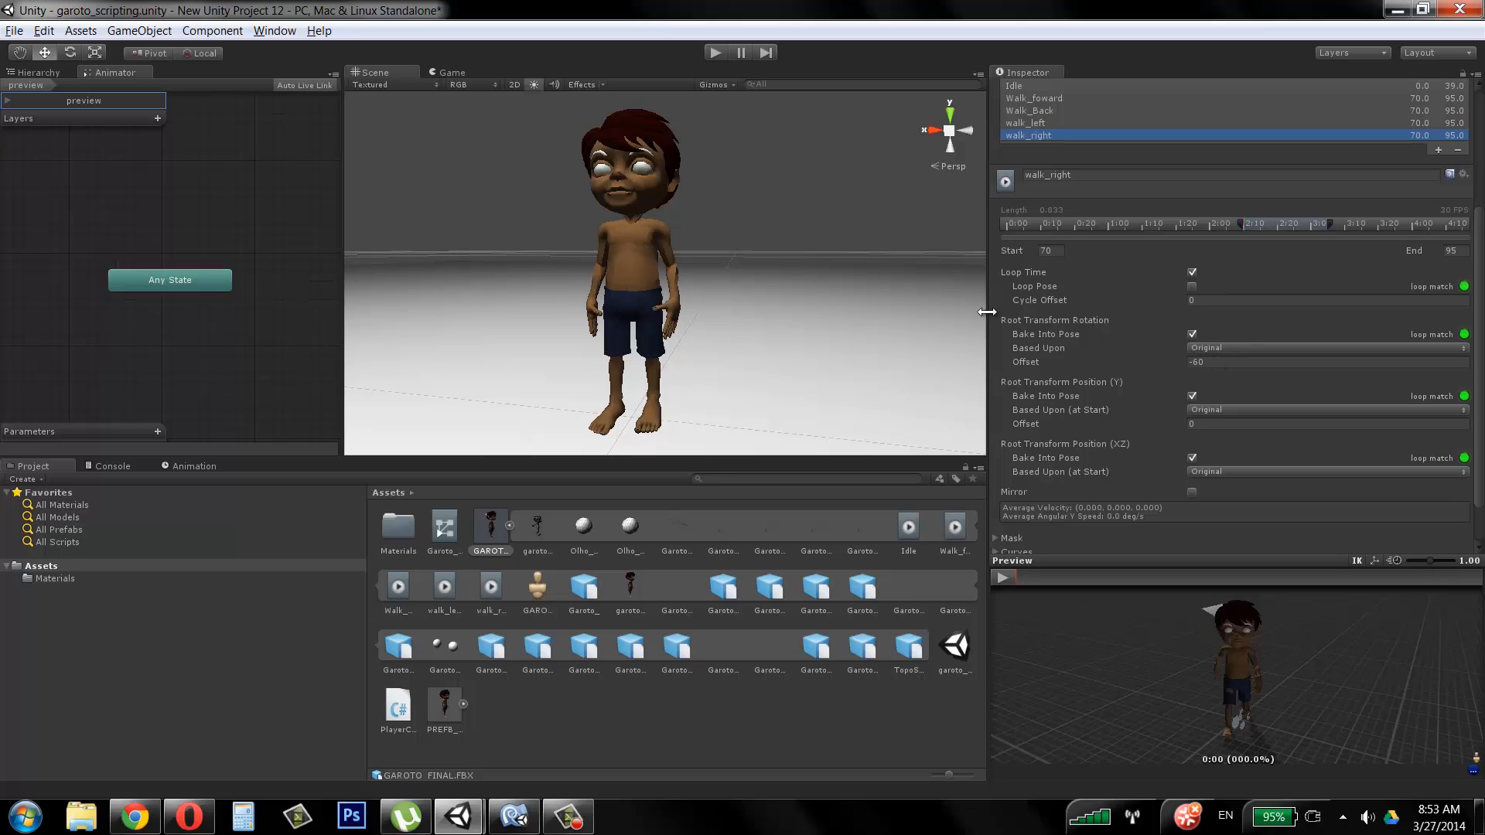
left_click(1218, 361)
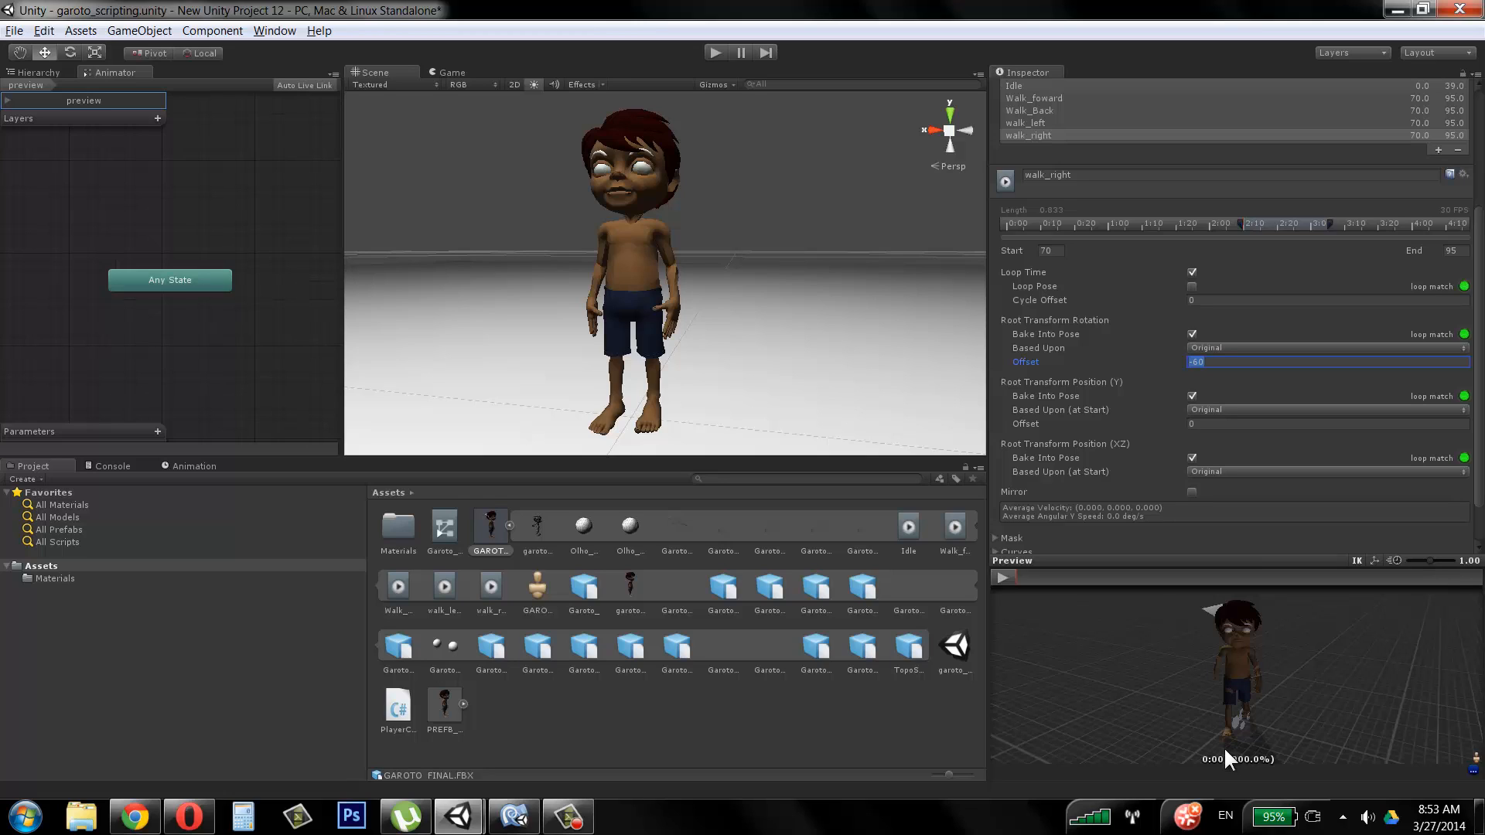
left_click(1078, 122)
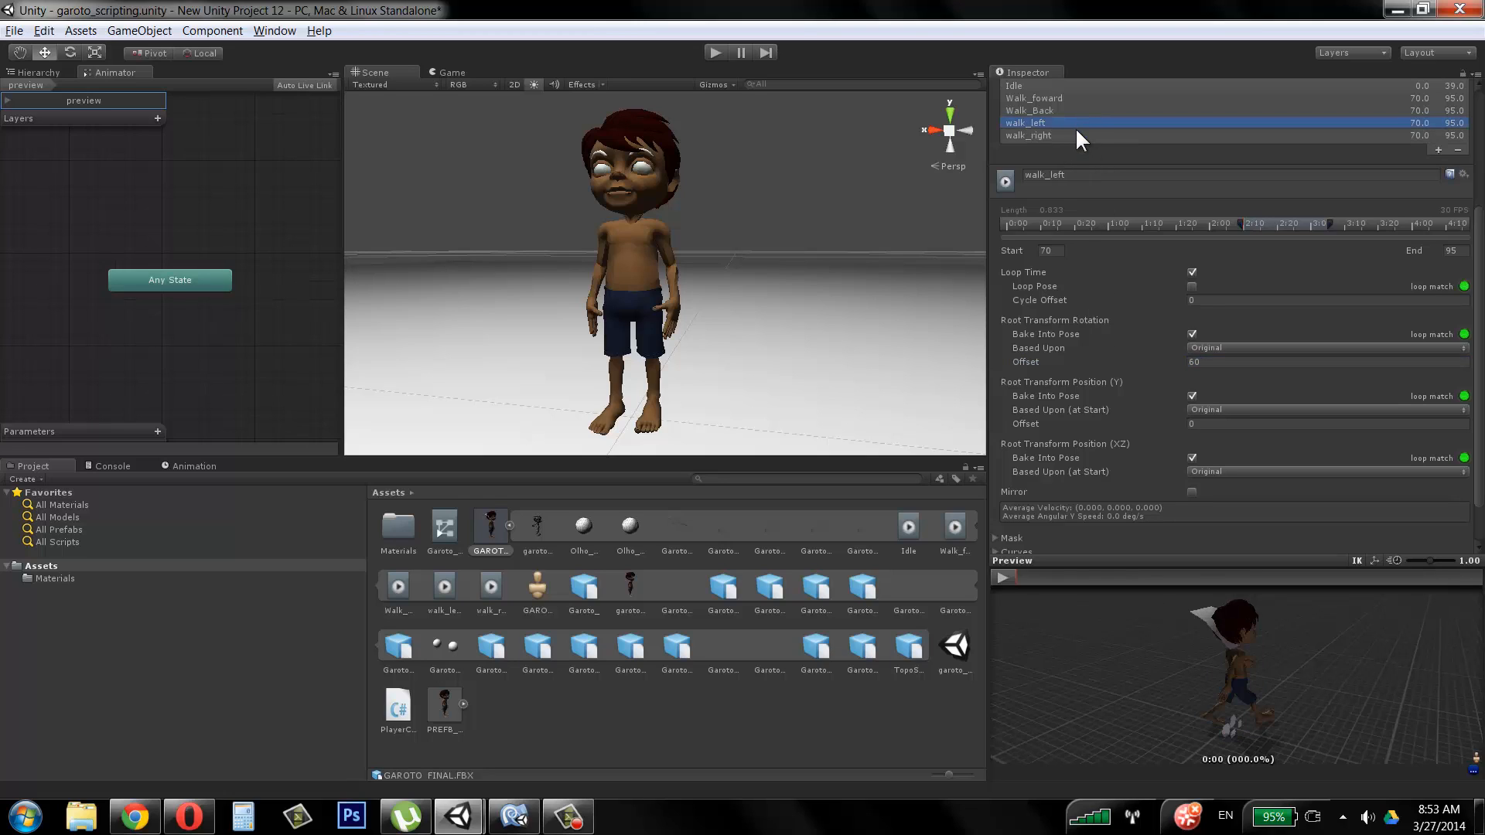
left_click(1078, 134)
left_click(1059, 109)
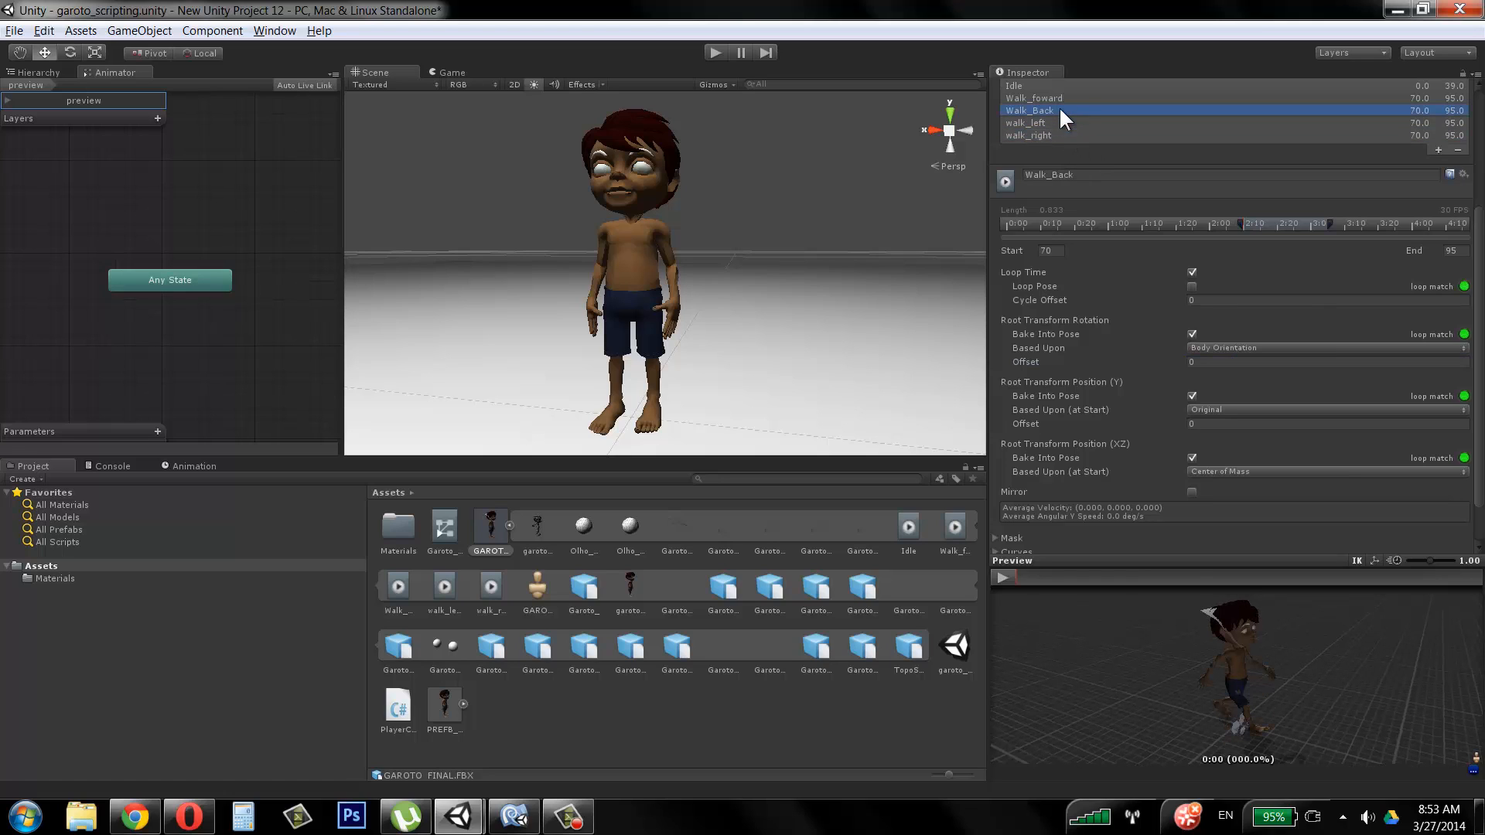
left_click(1069, 86)
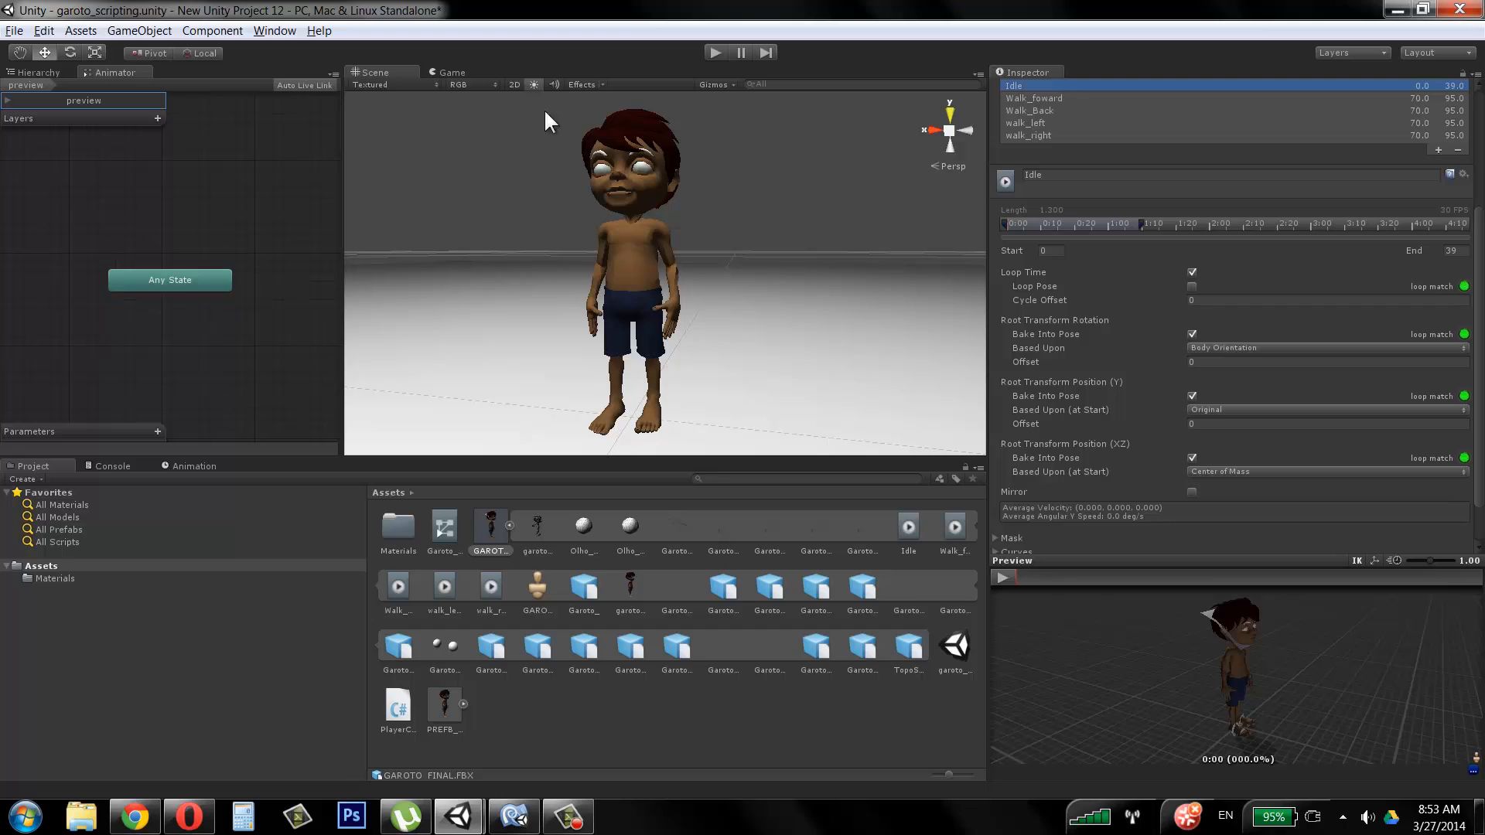
Step: Apply the pending import settings of GAROTO_FINAL.FBX and move the Any State node to the upper-left corner of the animator graph
left_click(190, 285)
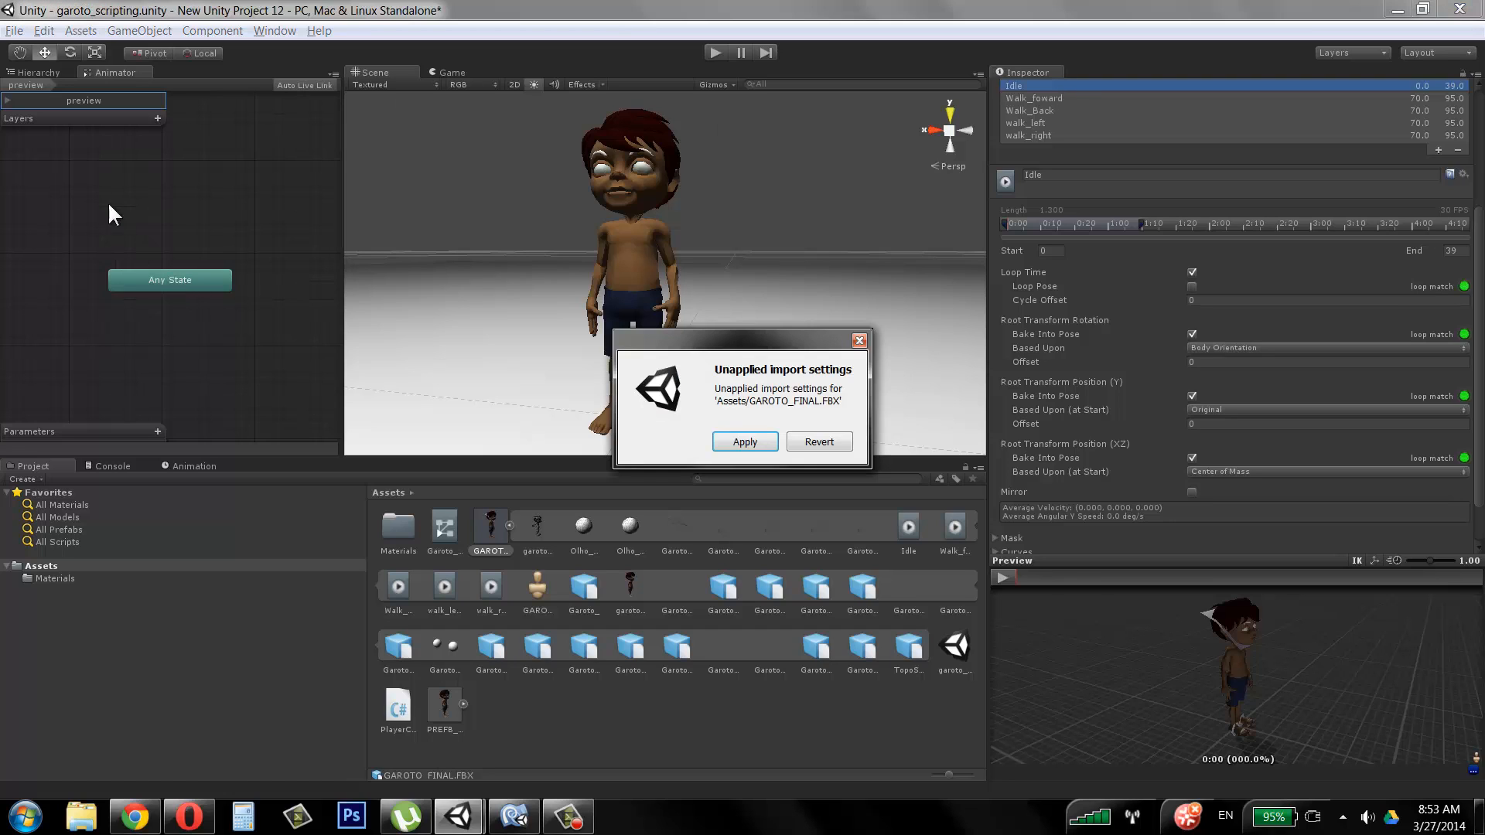
left_click(754, 439)
left_click(199, 283)
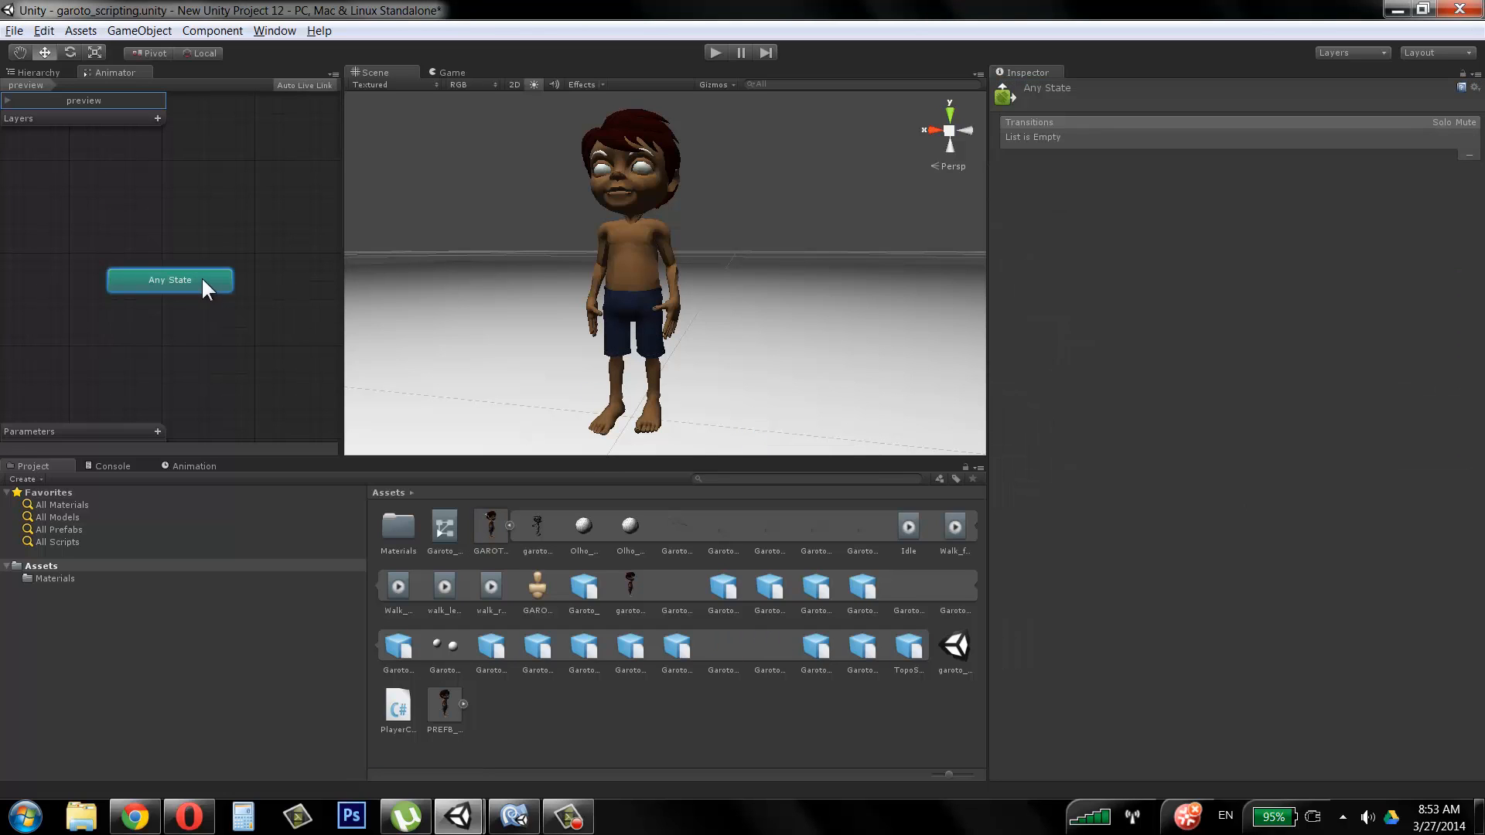
left_click_drag(199, 283, 81, 161)
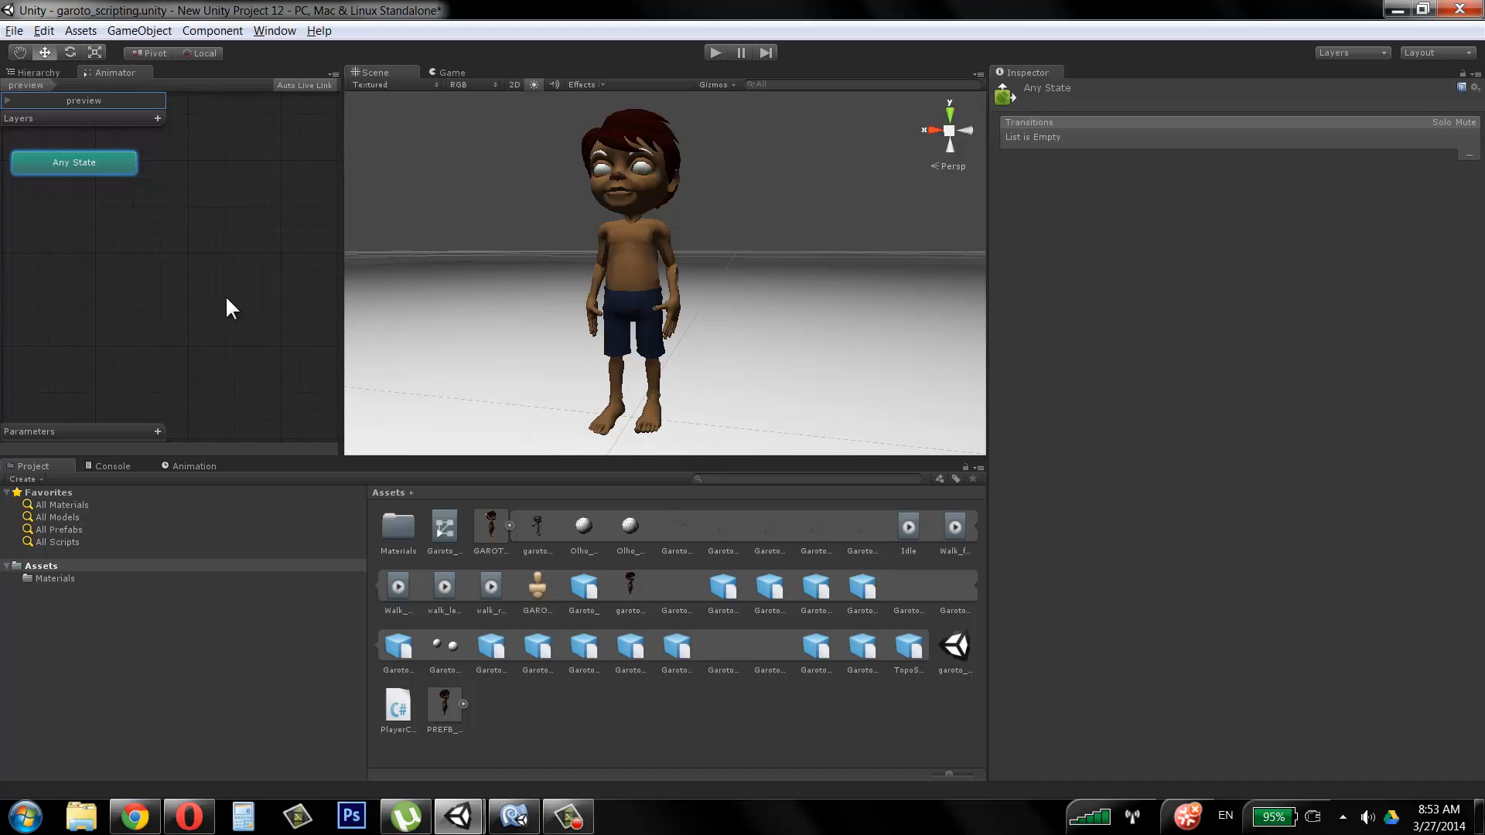
Step: Switch to the personagem.unity project and view the Idle state in its animator controller's Base Layer
mouse_move(459, 816)
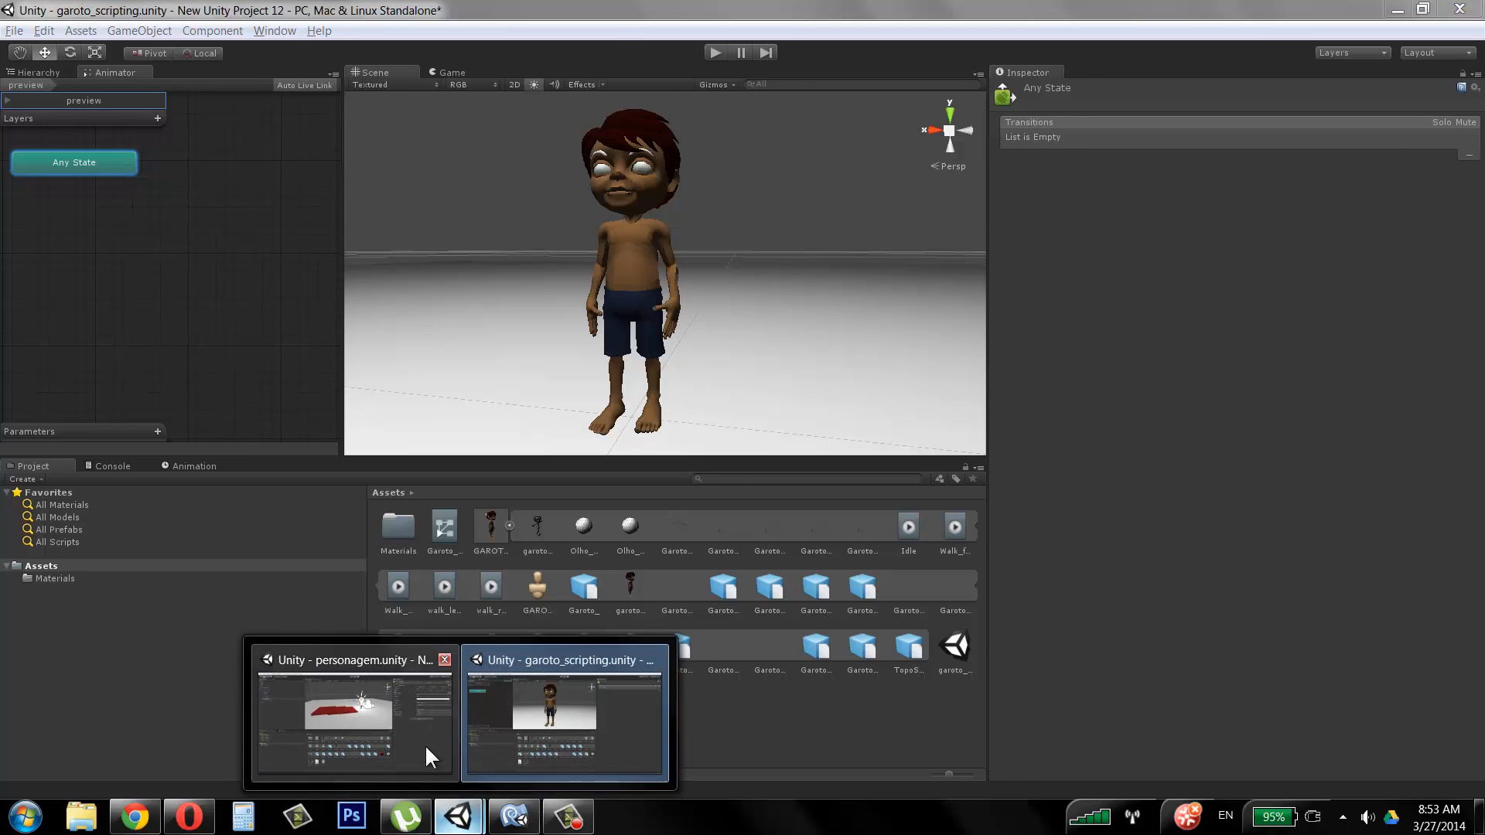
left_click(425, 744)
left_click(114, 71)
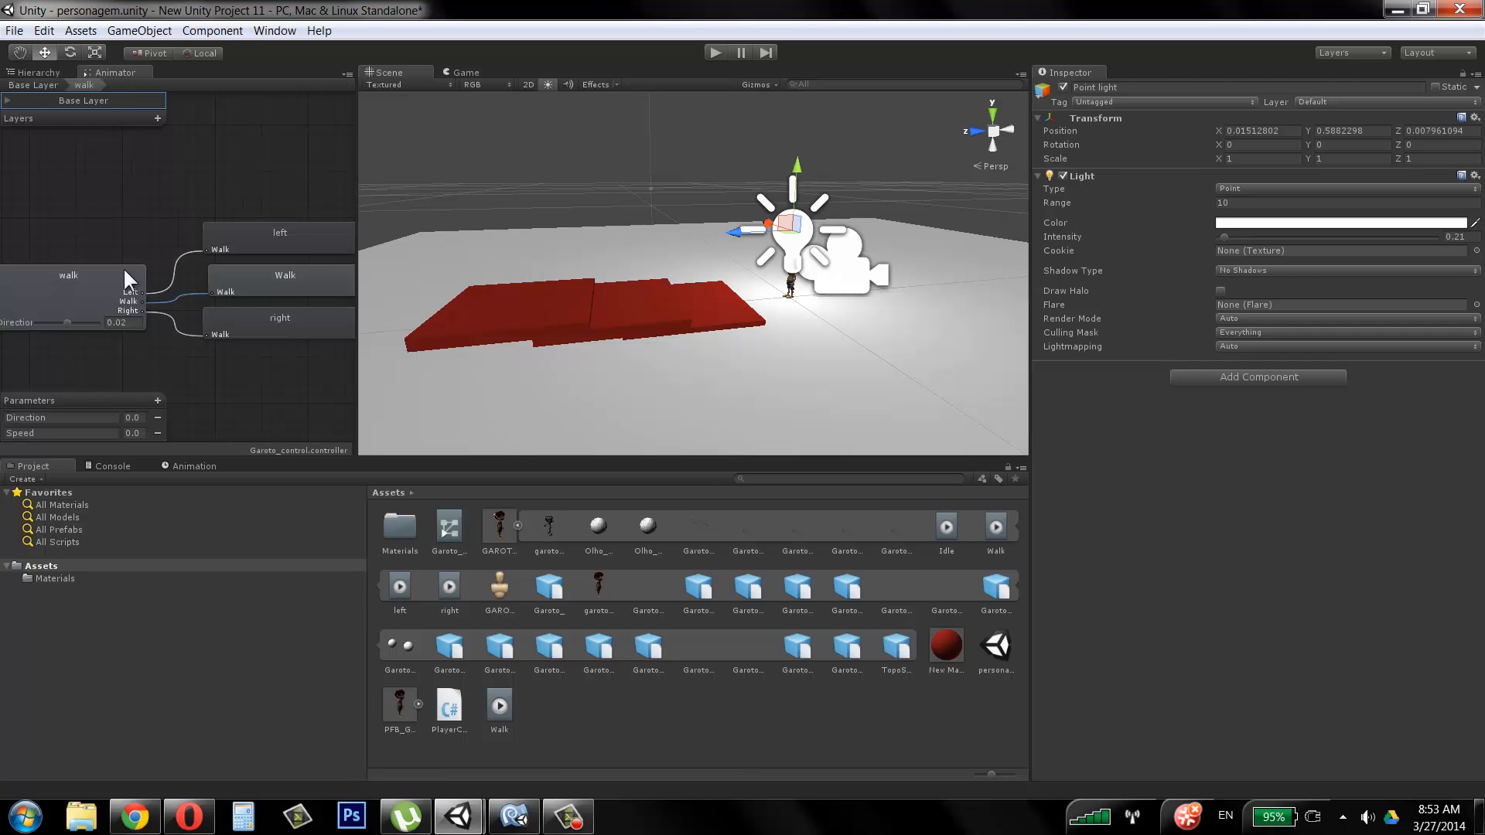
left_click(35, 87)
left_click(171, 267)
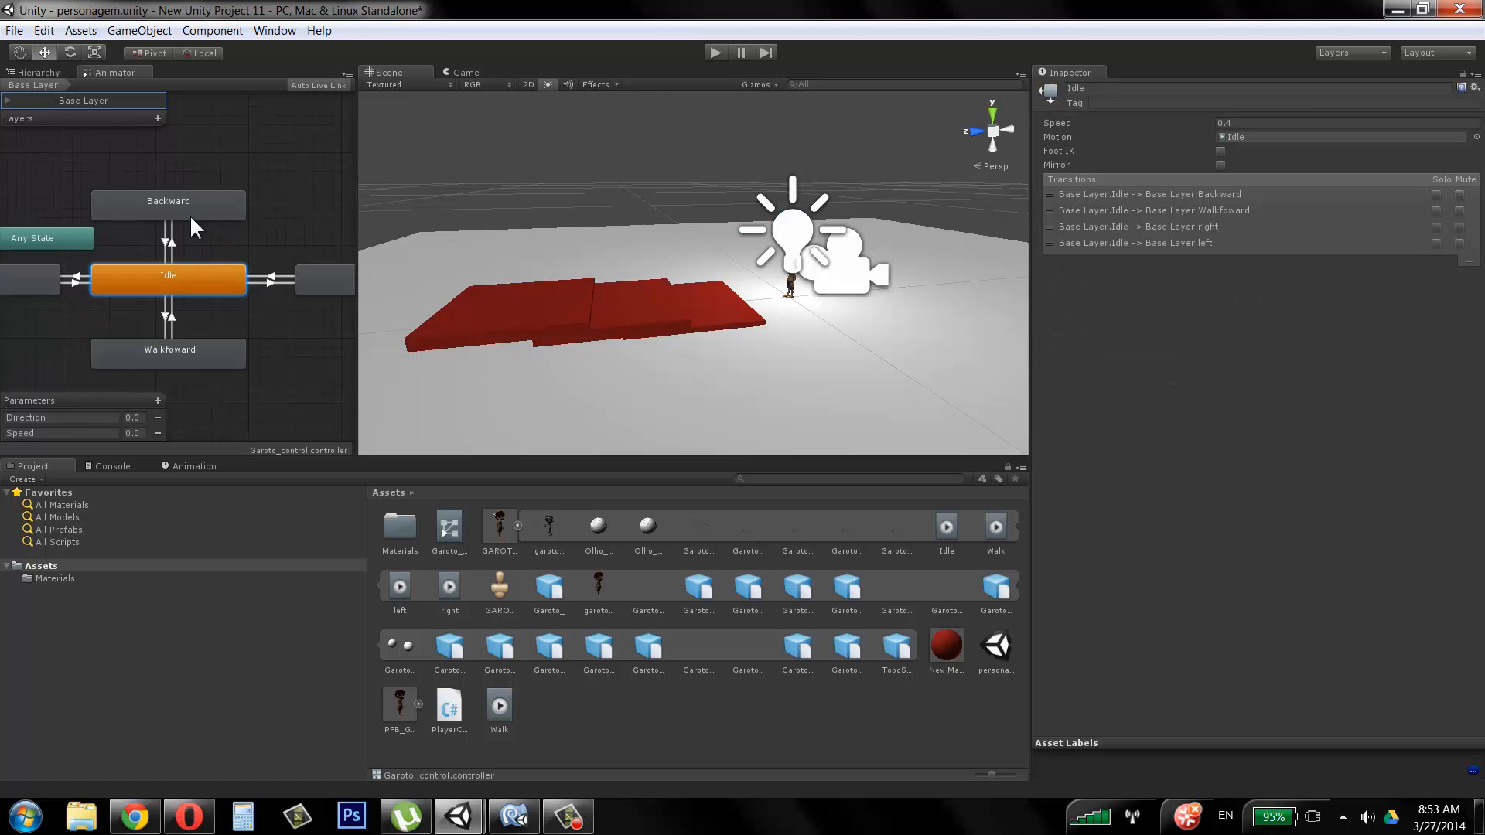
Step: Move the Backward and Walkfoward states farther from Idle, keeping them aligned directly above and below it
left_click_drag(203, 204, 221, 157)
left_click_drag(190, 356, 189, 377)
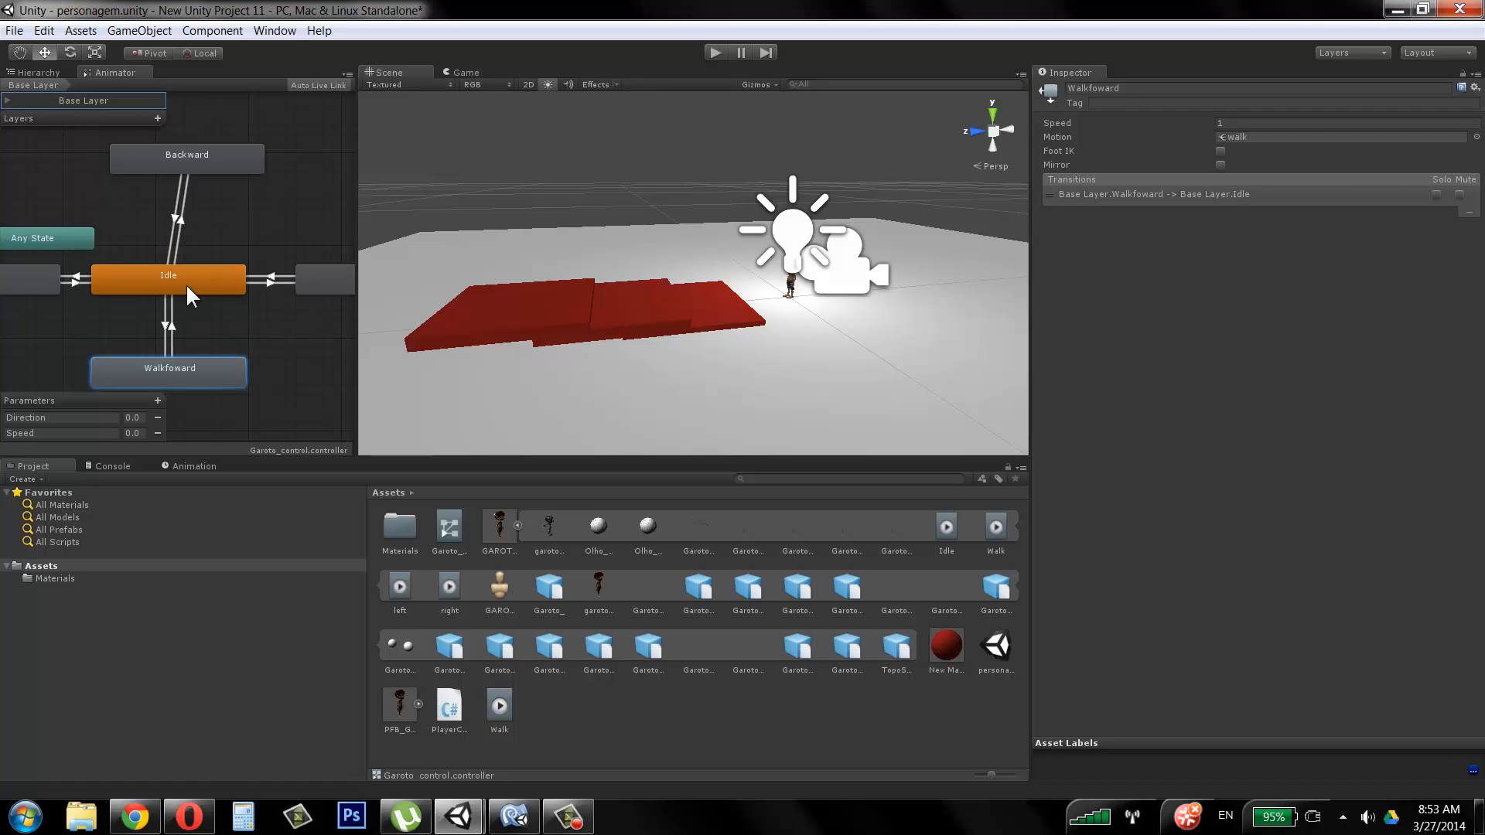
left_click(193, 280)
left_click_drag(211, 154, 191, 165)
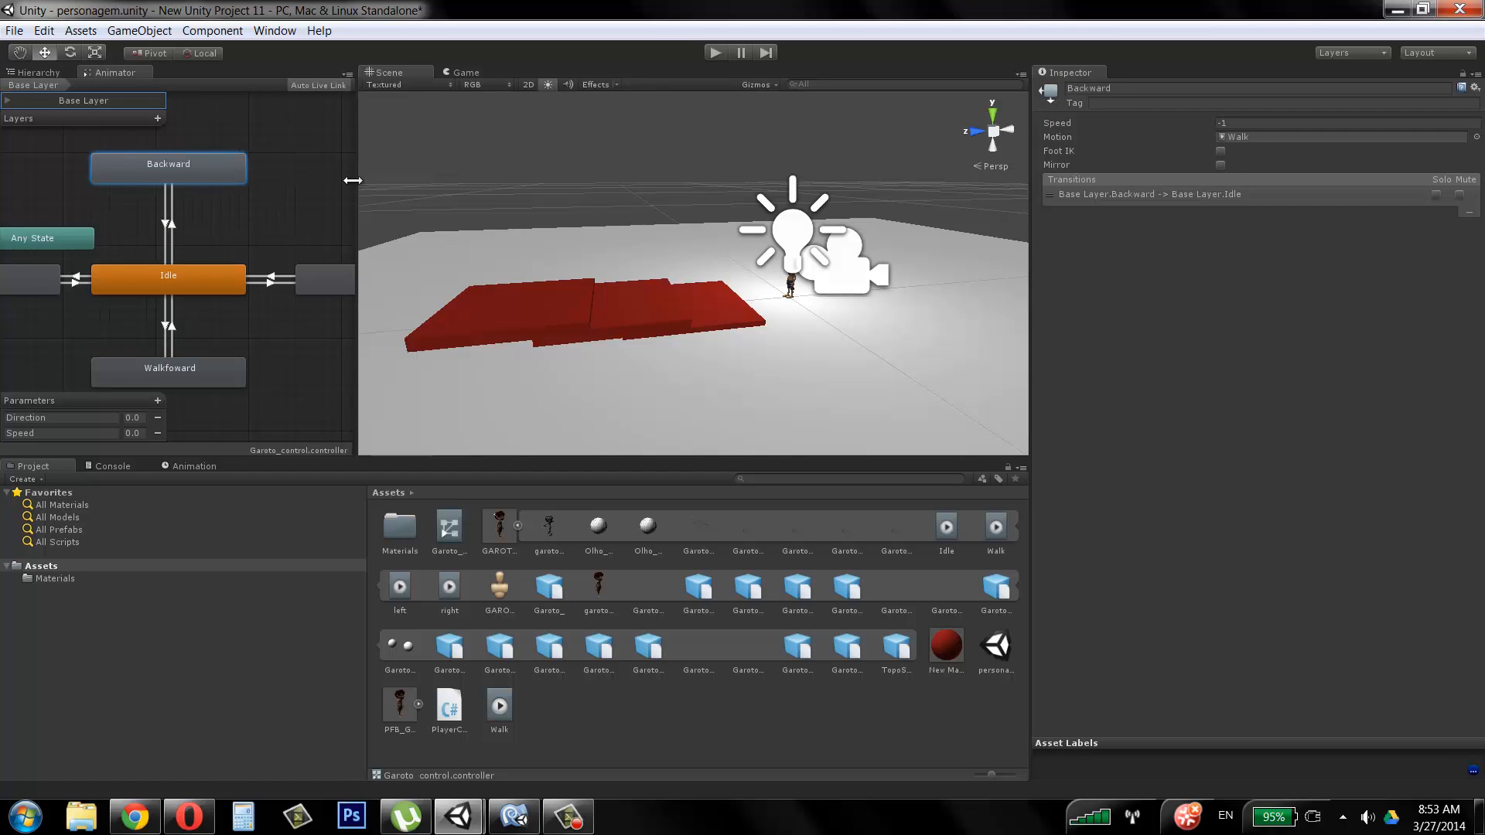
Step: Enlarge the animator view to fit the whole state graph and move Any State to the graph's upper-left corner
left_click_drag(354, 182, 636, 182)
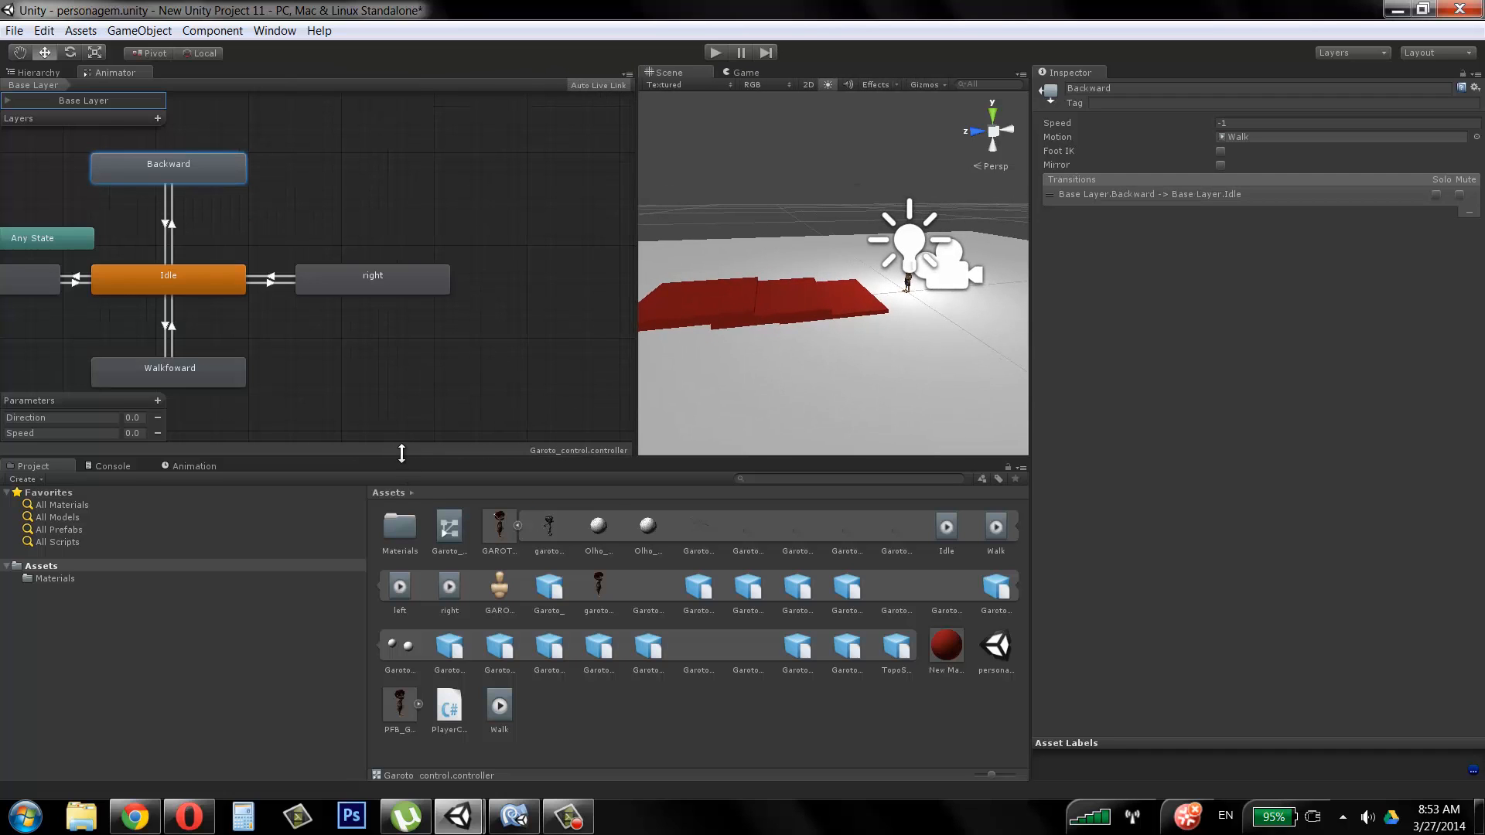
left_click_drag(401, 453, 396, 570)
middle_click_drag(292, 364, 444, 435)
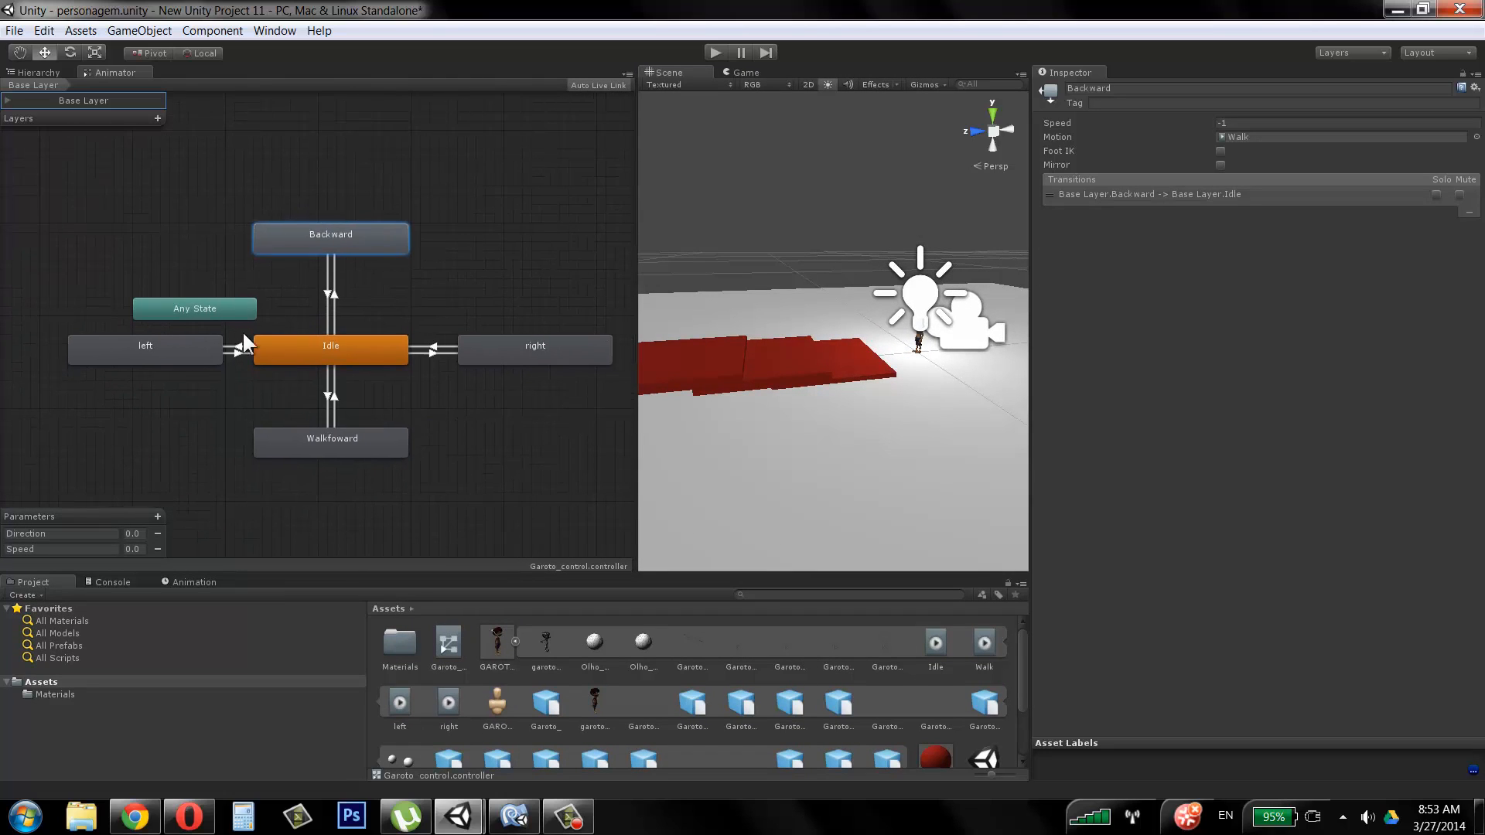
left_click_drag(220, 311, 82, 135)
Step: Spread the left, right and Walkfoward states outward so that all four movement states form a cross around Idle
left_click(331, 347)
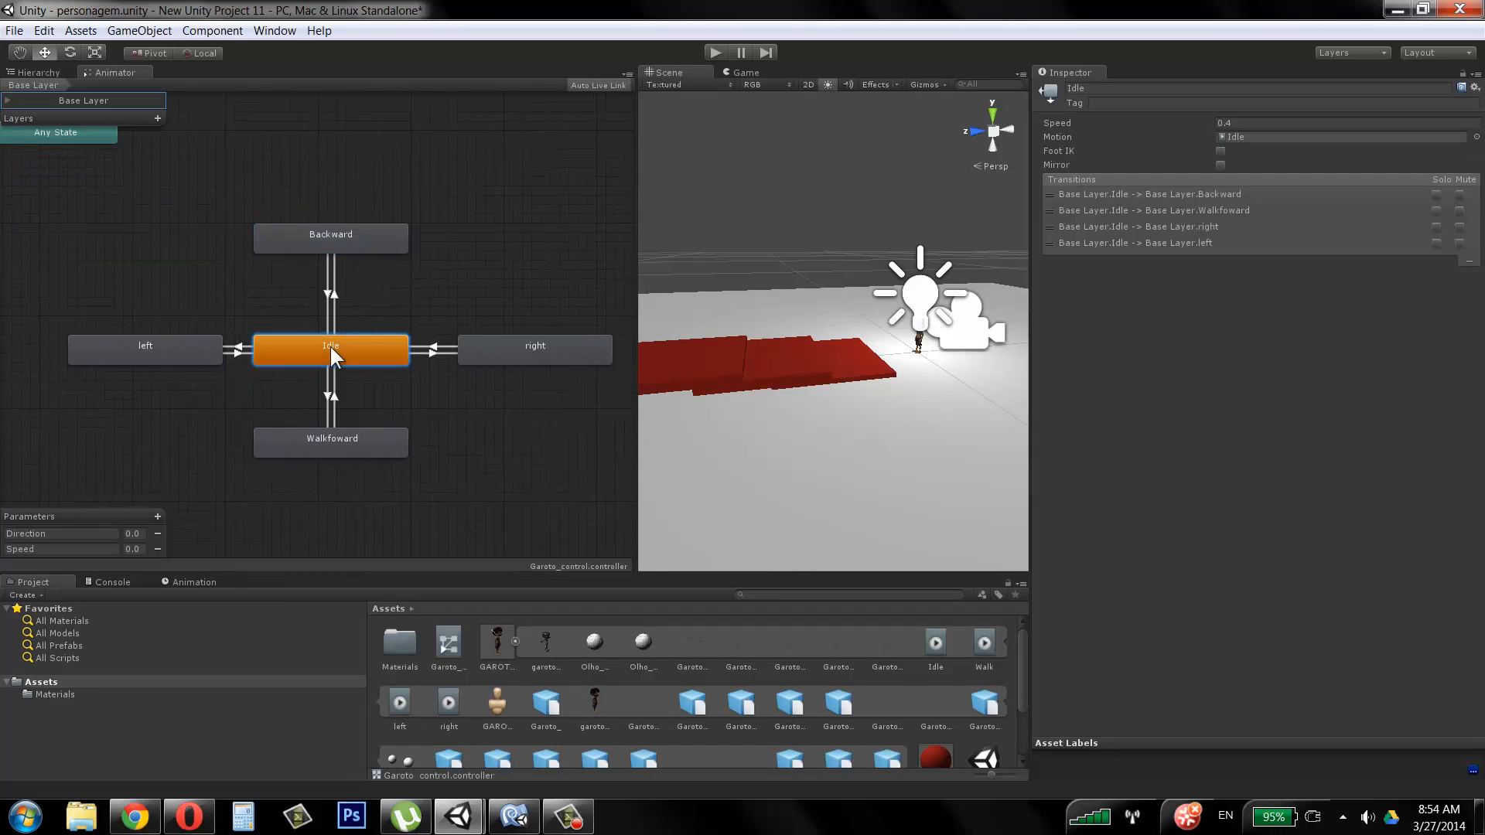
left_click(552, 347)
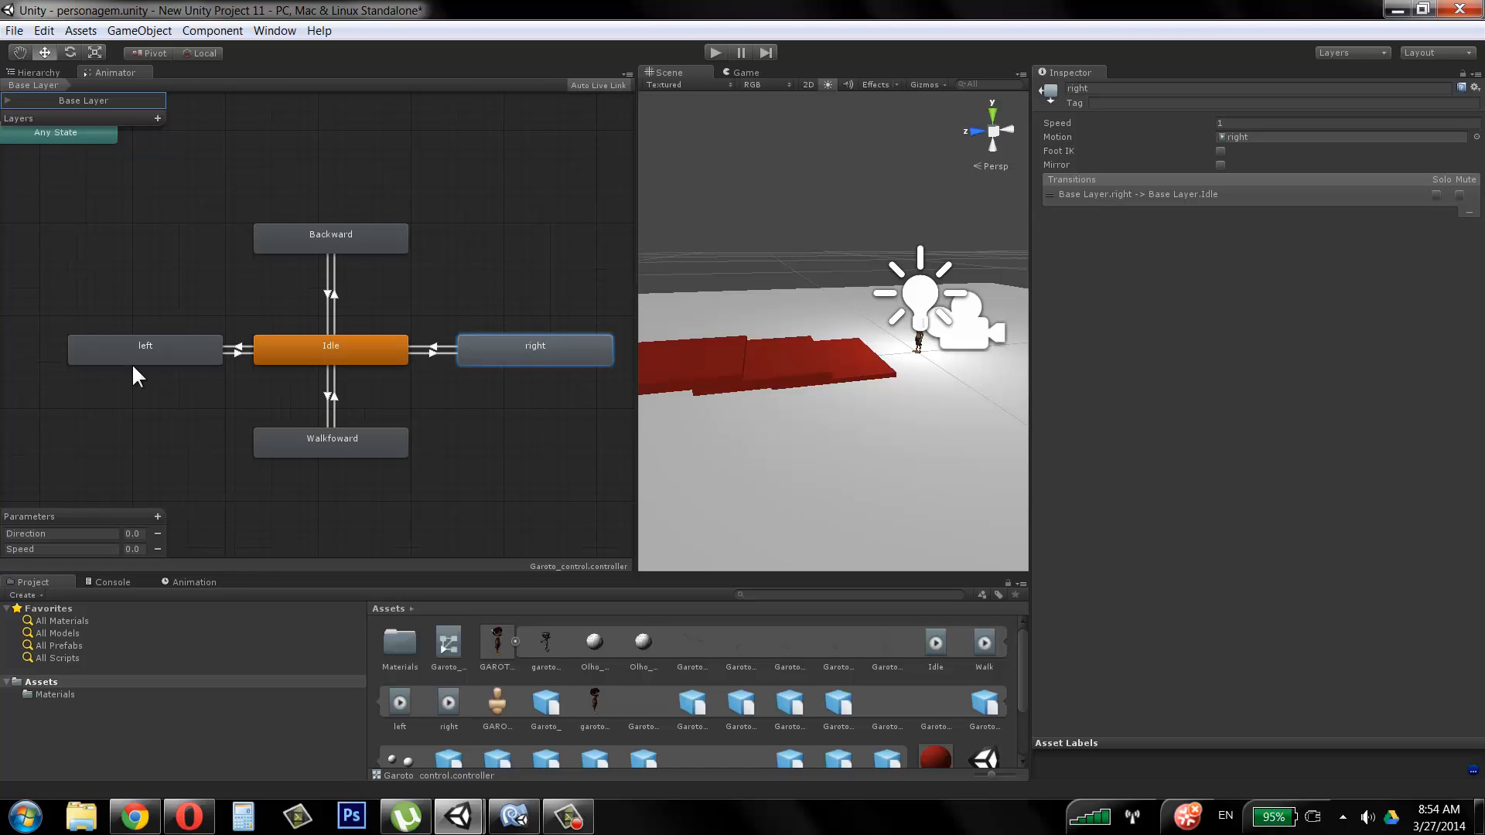
left_click_drag(131, 363, 120, 373)
left_click(334, 451)
left_click_drag(336, 456, 326, 512)
left_click_drag(152, 364, 151, 345)
mouse_move(370, 243)
left_mouse_down()
mouse_move(357, 225)
mouse_move(354, 239)
left_mouse_up()
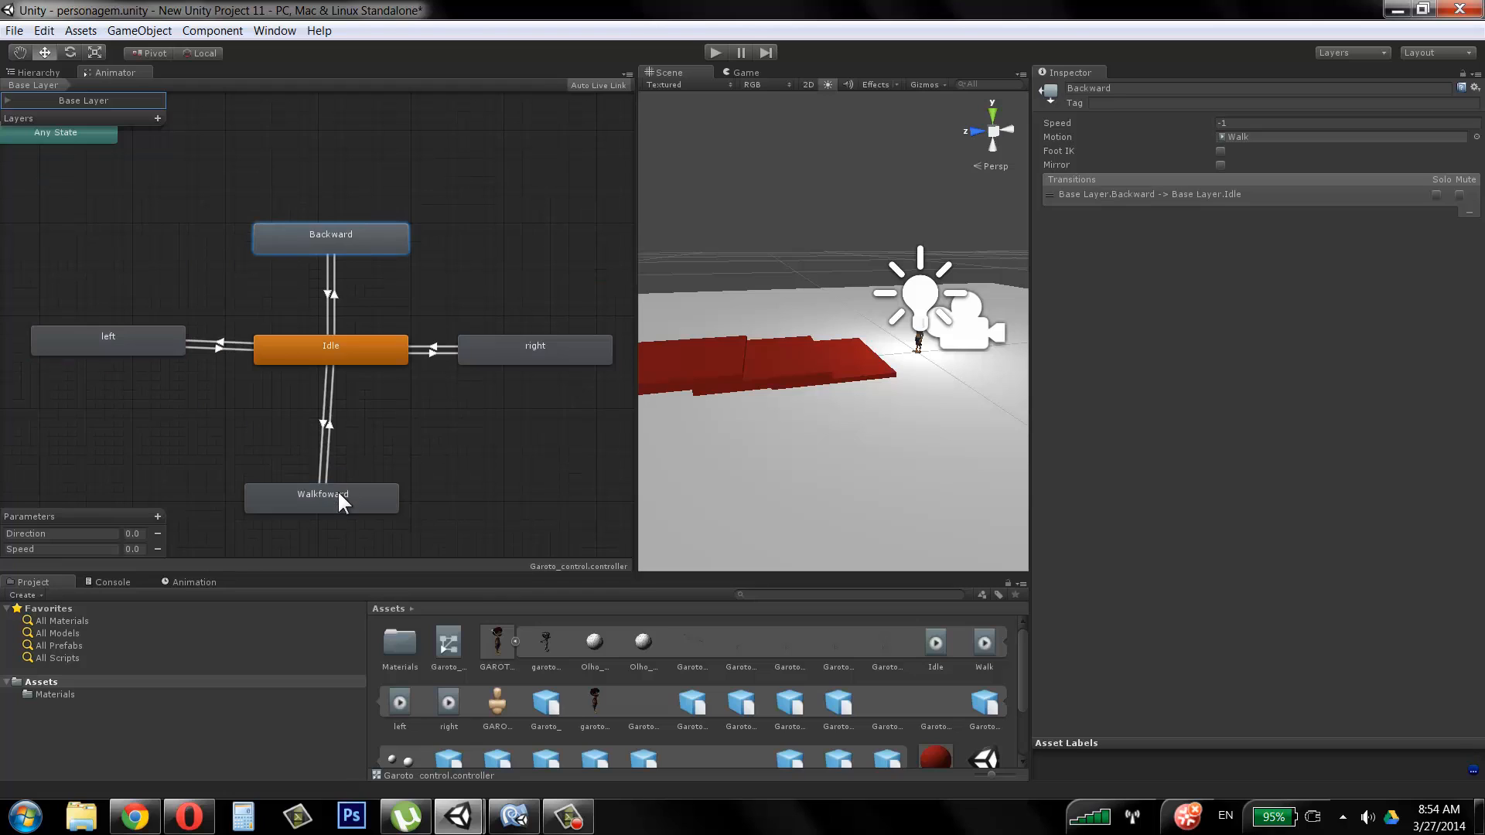
left_click_drag(337, 489, 345, 481)
left_click_drag(509, 356, 519, 354)
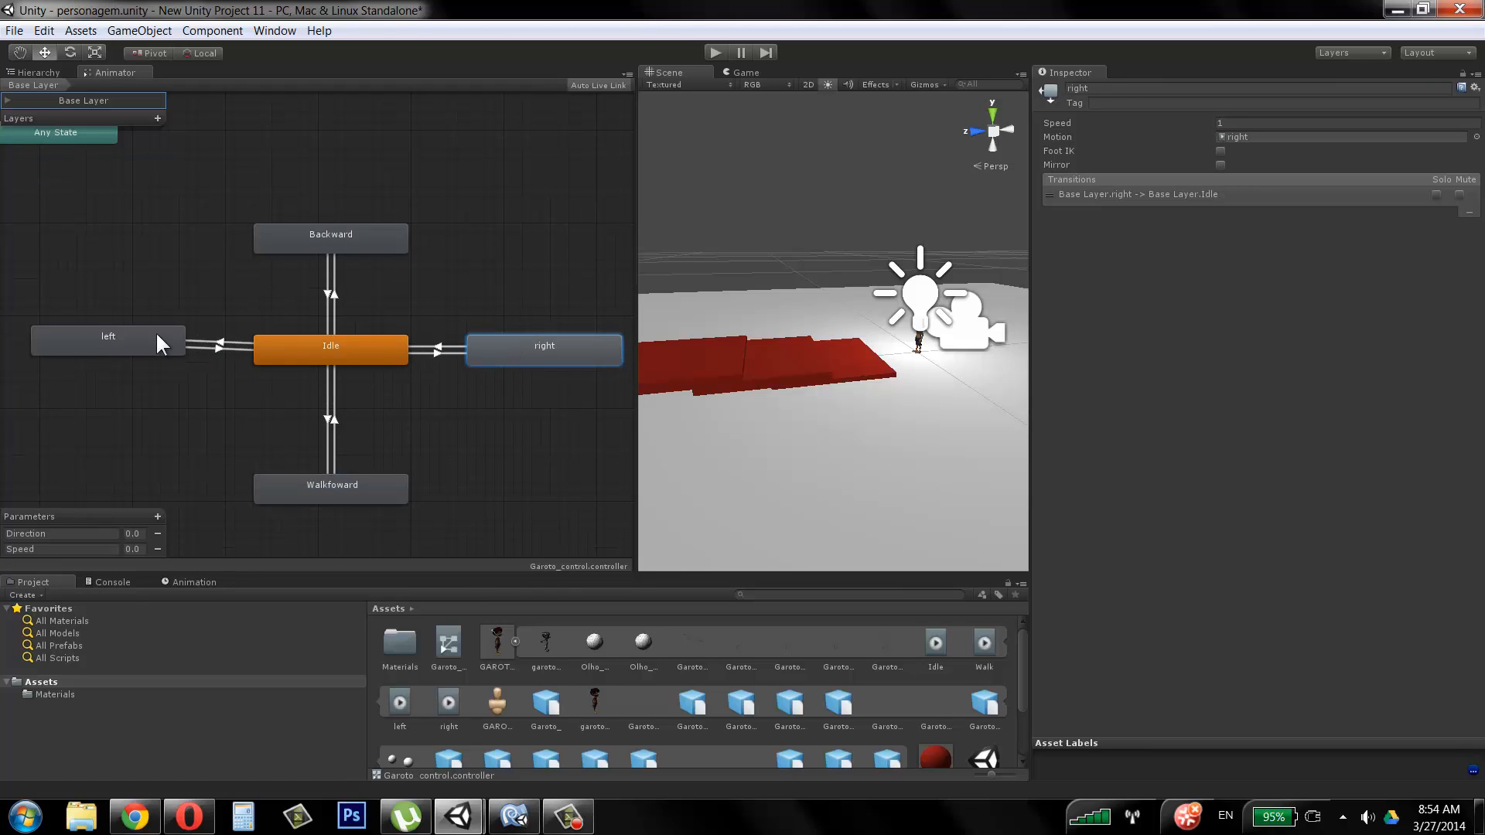
left_click_drag(139, 339, 130, 340)
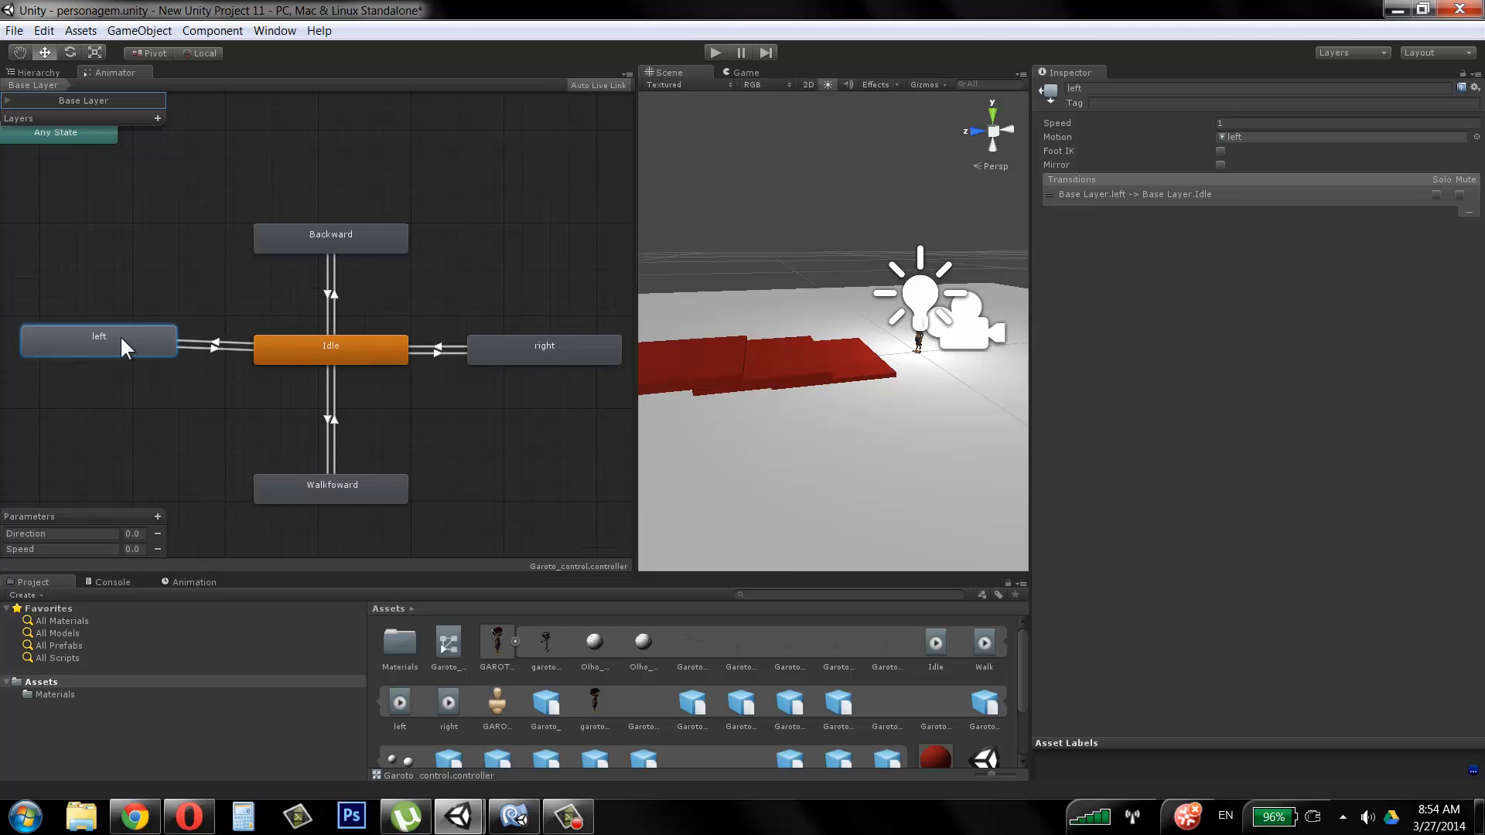
left_click_drag(121, 337, 127, 347)
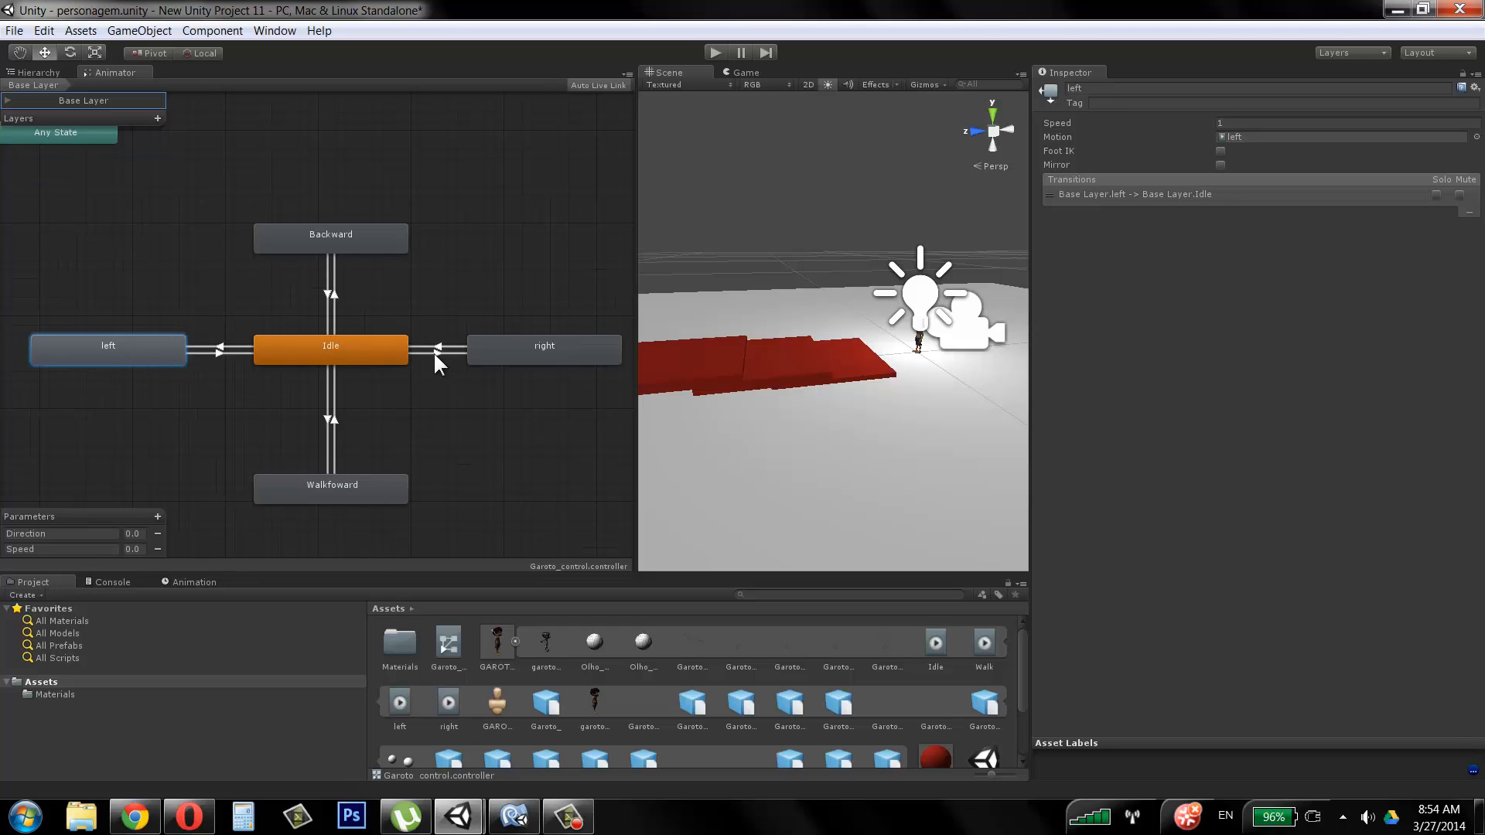
Step: Examine the blend tree inside the Walkfoward state and return to the Idle state in the Base Layer
left_click(348, 491)
double_click(354, 489)
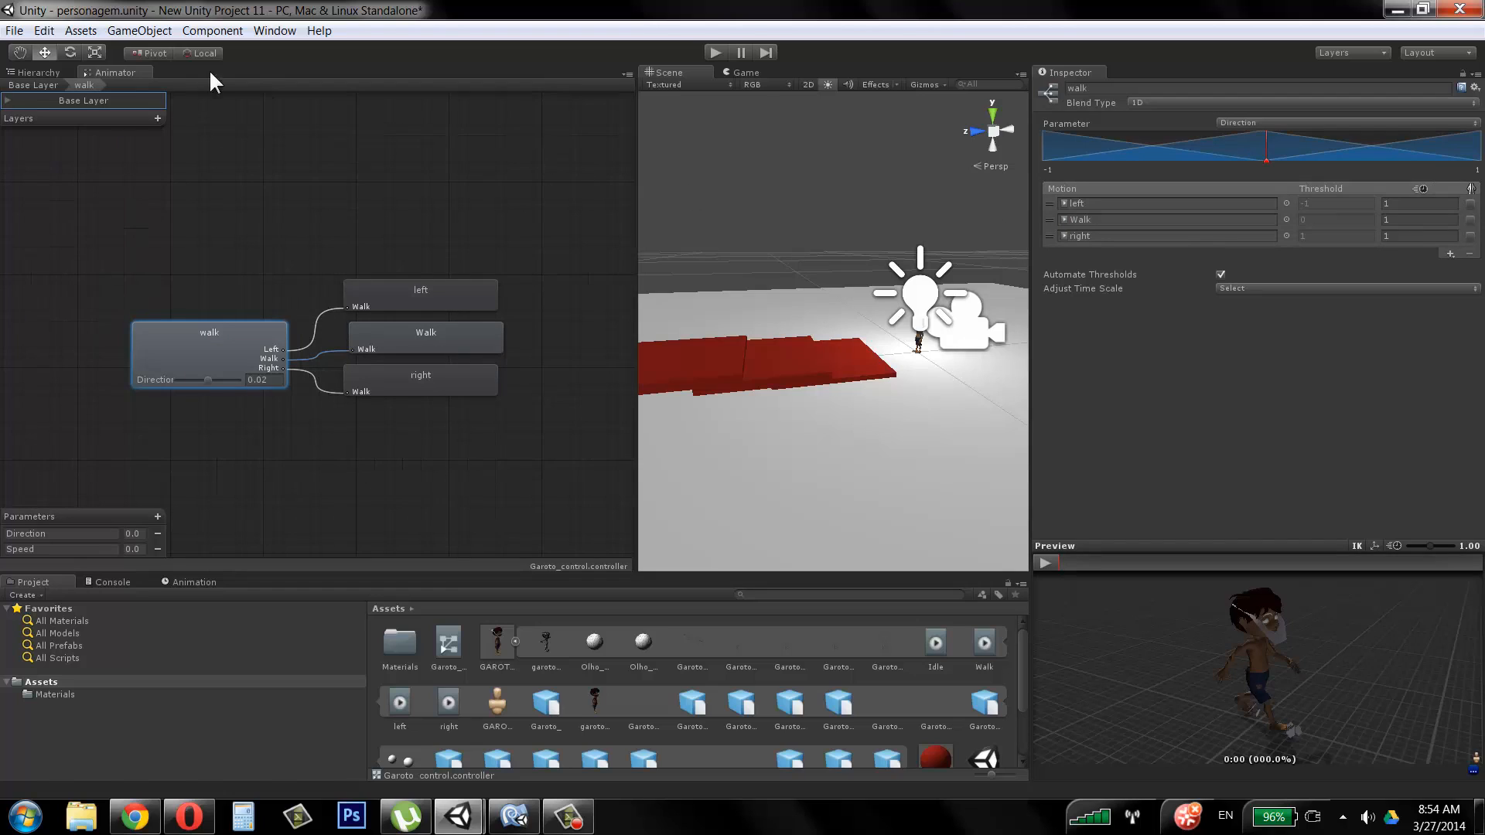
left_click(40, 84)
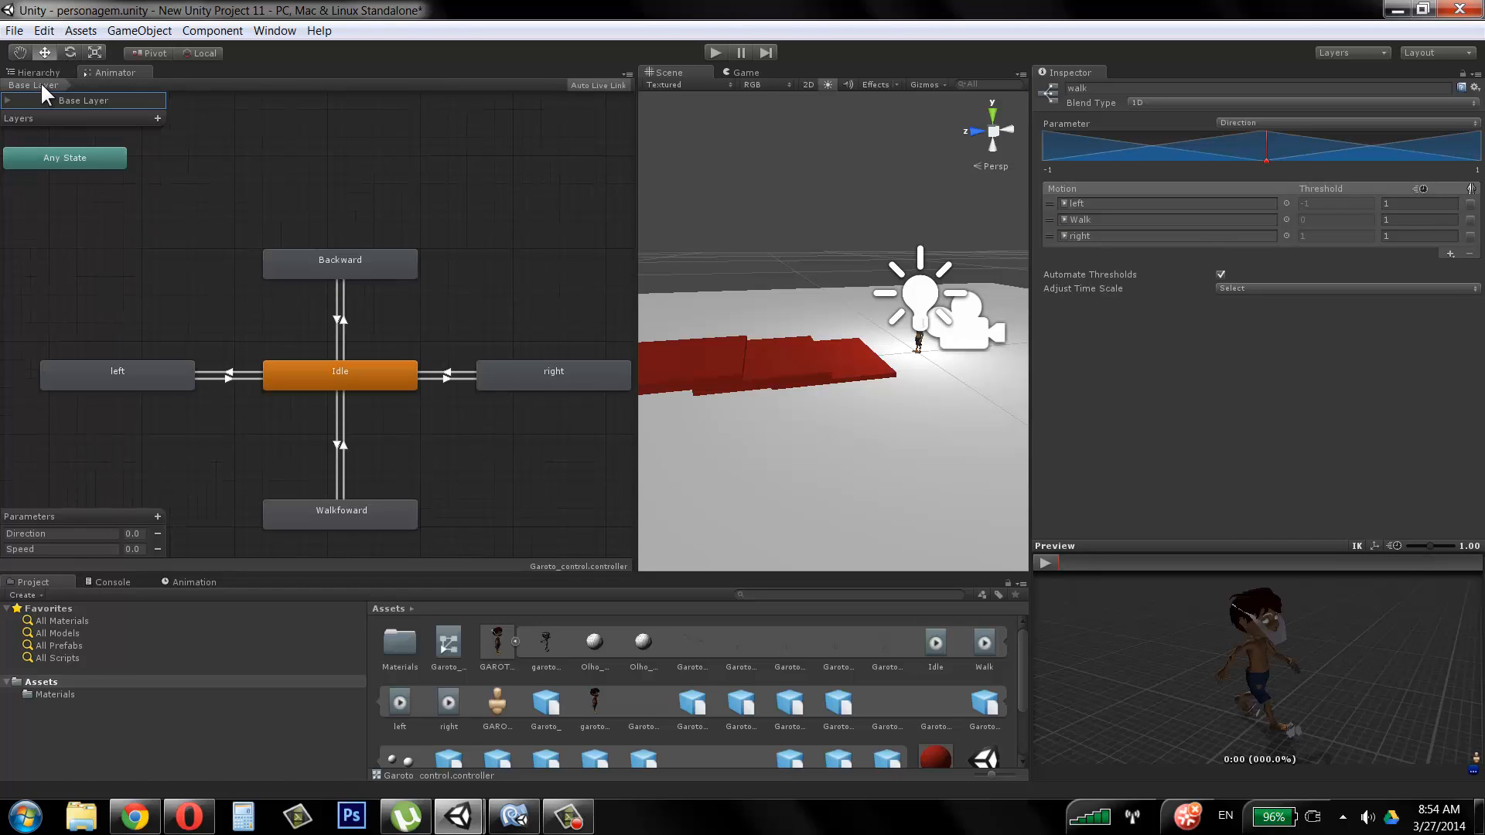
left_click(334, 376)
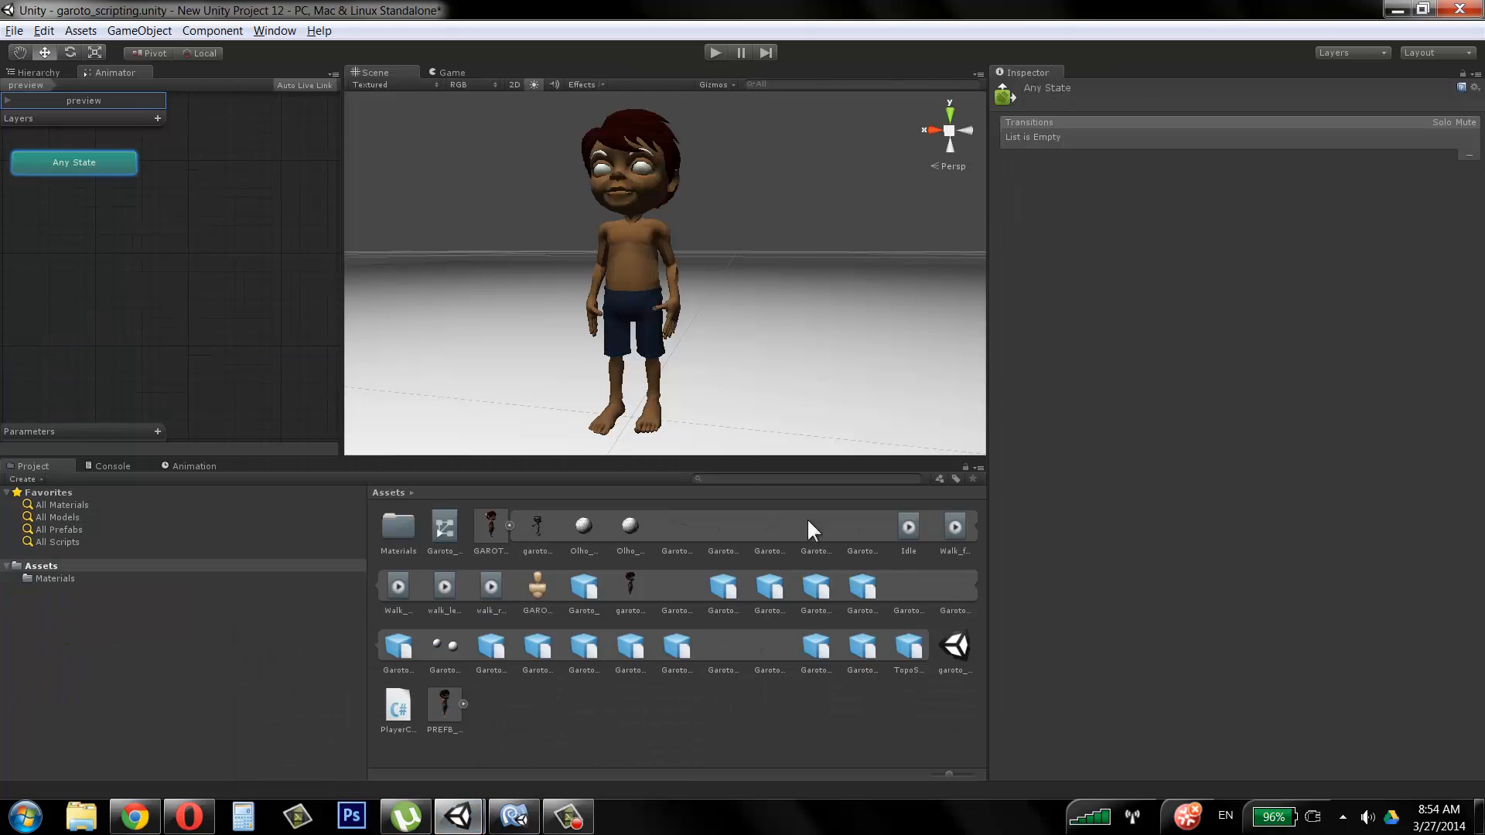
Step: Back in the garoto_scripting project, add the Idle clip as a state and place it below Any State in the animator graph
left_click(910, 527)
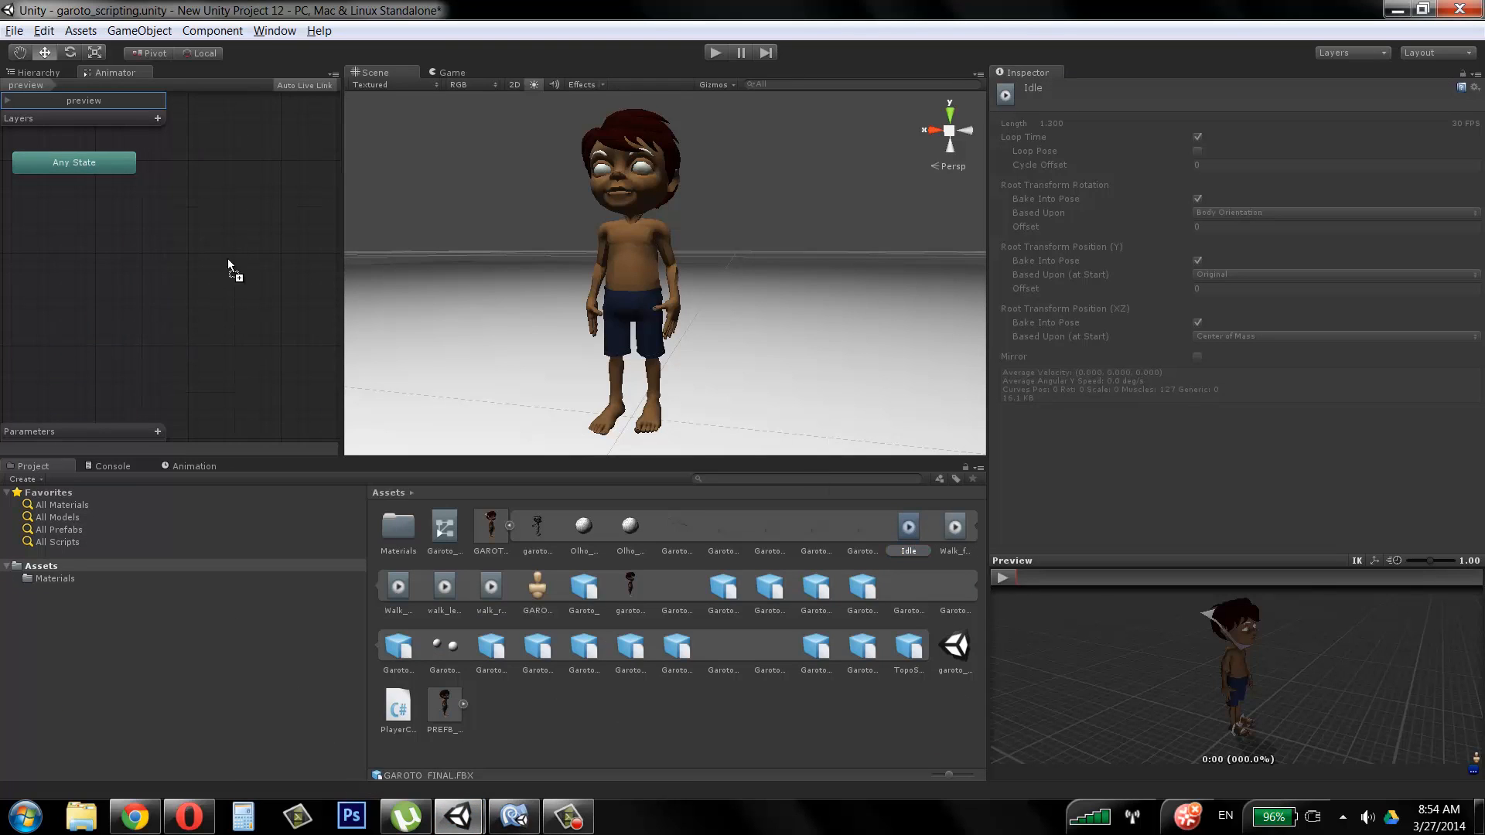
mouse_move(136, 285)
left_mouse_down()
mouse_move(179, 291)
mouse_move(138, 255)
left_mouse_up()
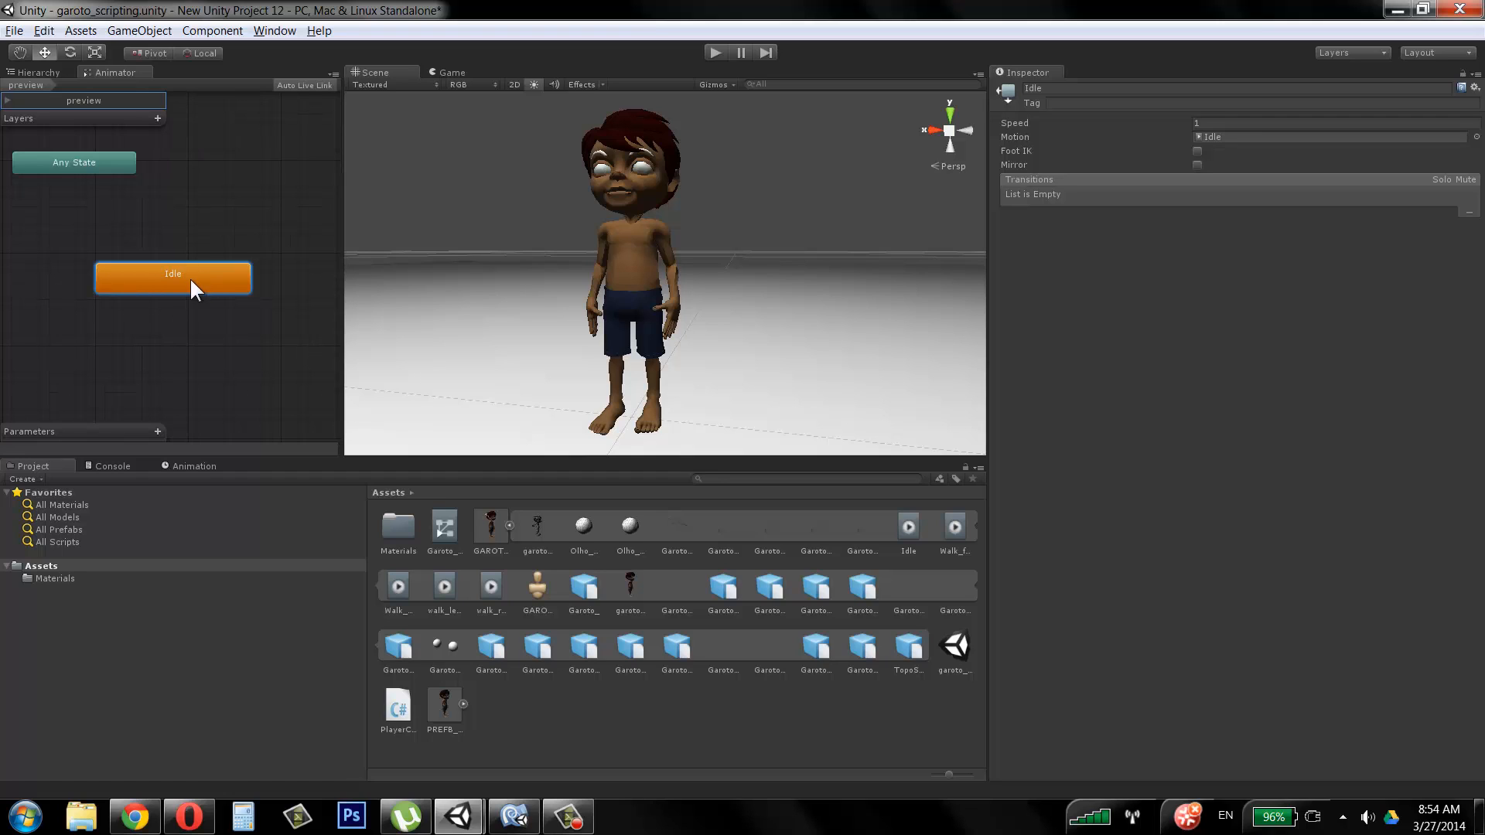
left_click_drag(189, 277, 179, 249)
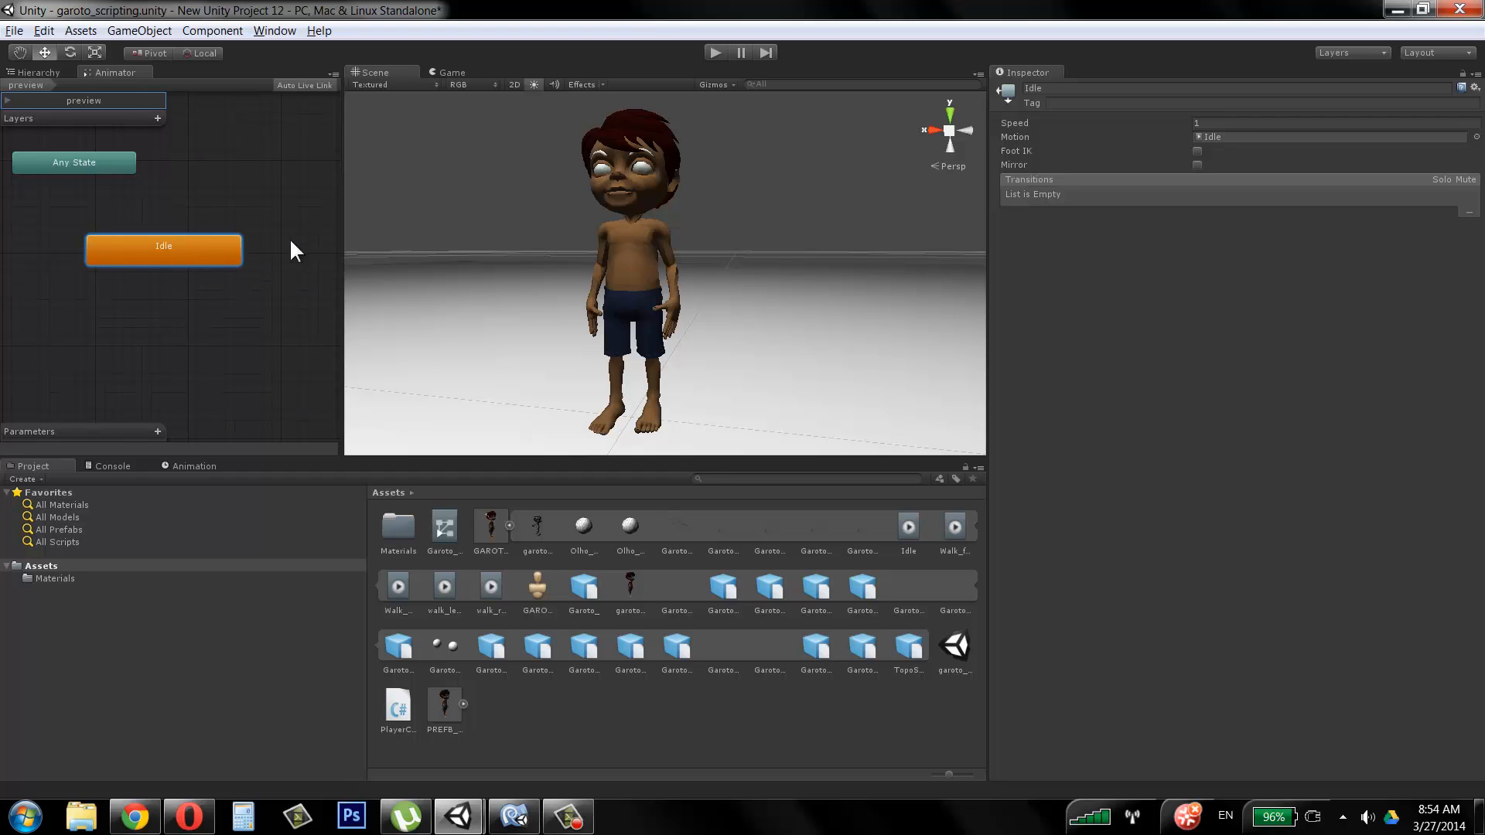
Step: Test the scene with the Idle state in play mode, stop it, and select PREFB_GAROTO in the scene hierarchy
left_click(712, 51)
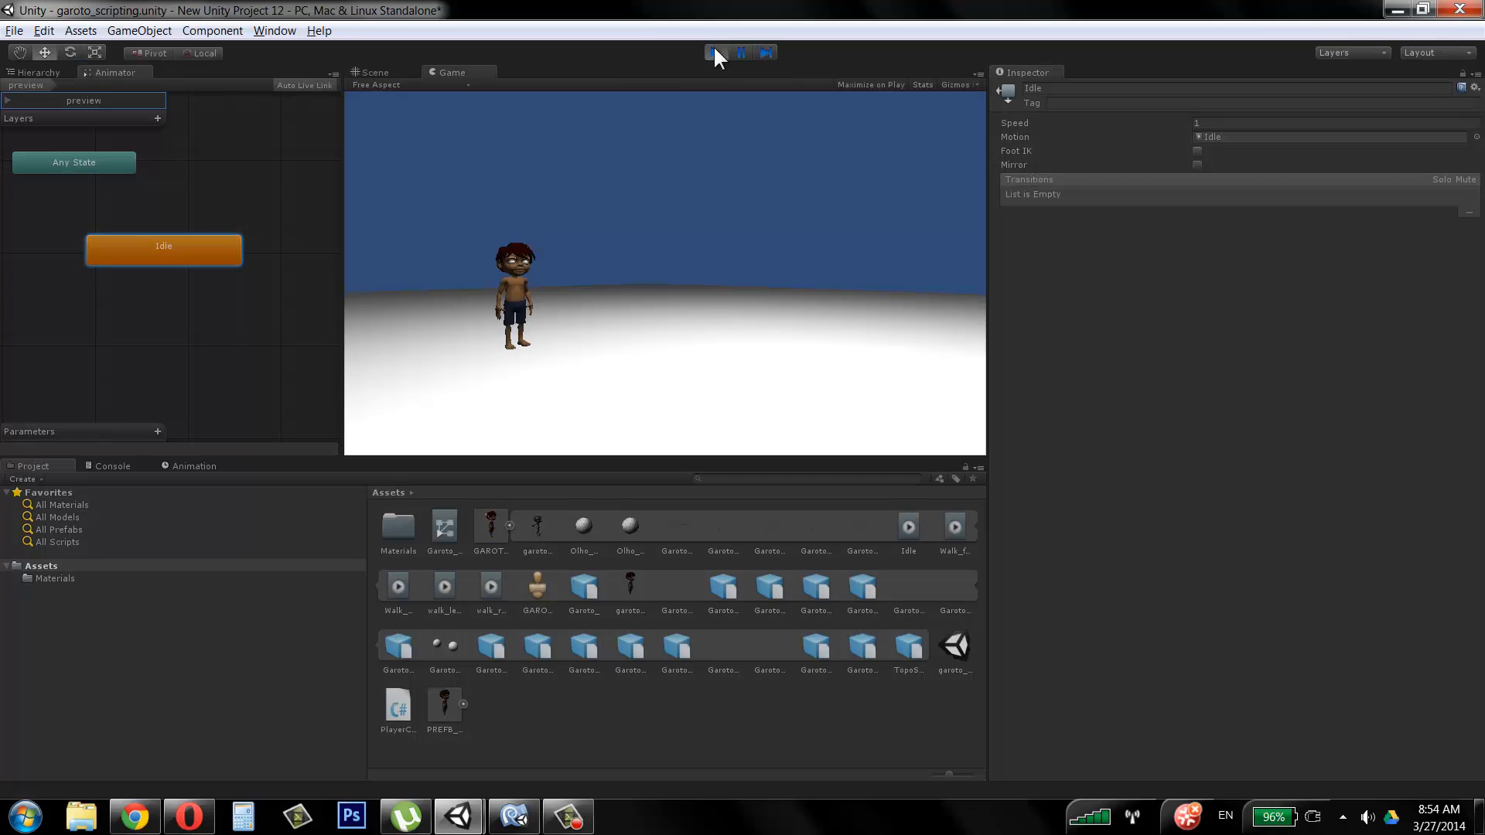
left_click(713, 52)
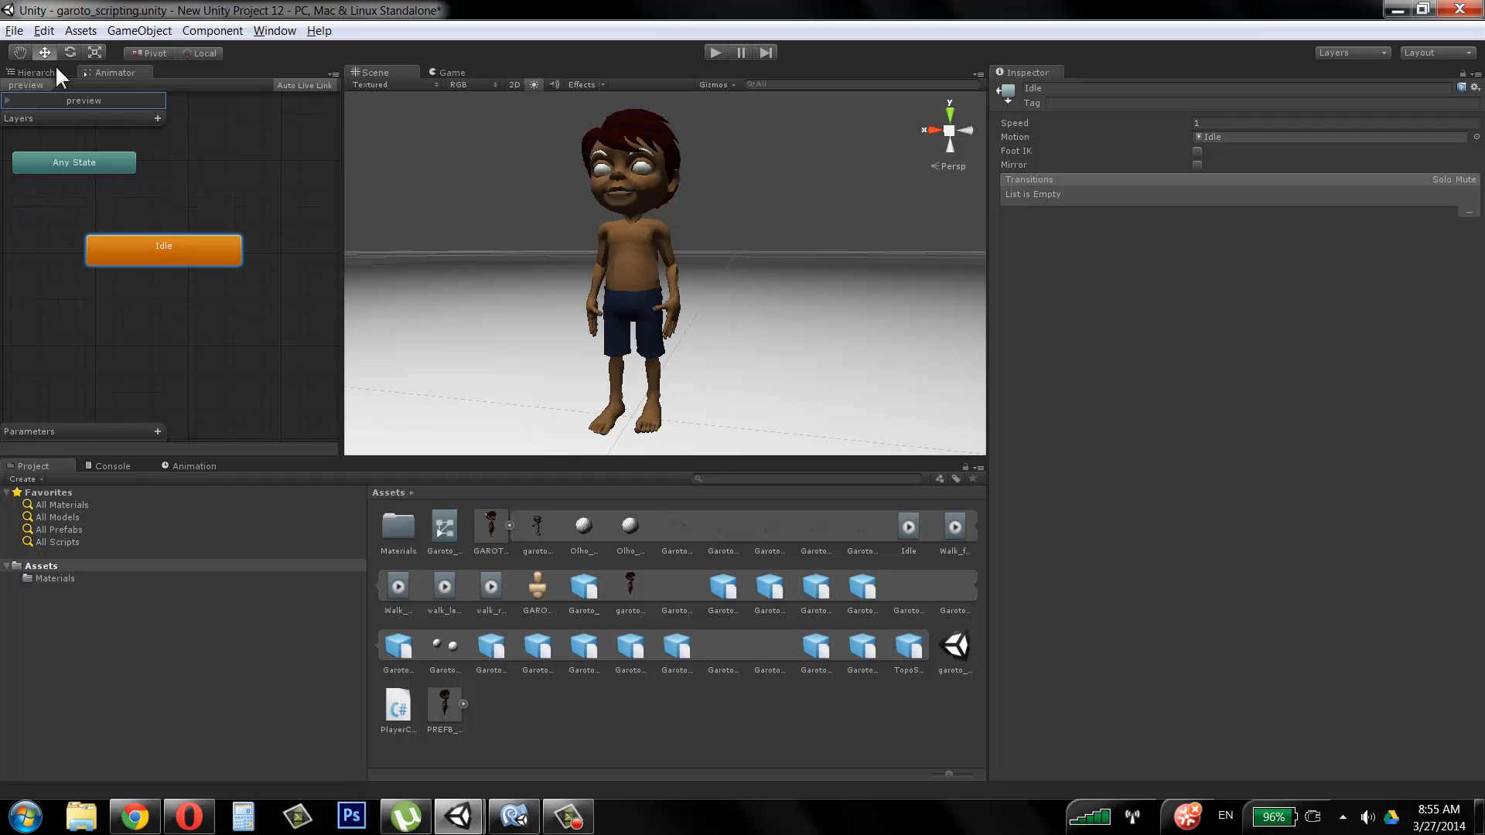
left_click(34, 72)
left_click(50, 136)
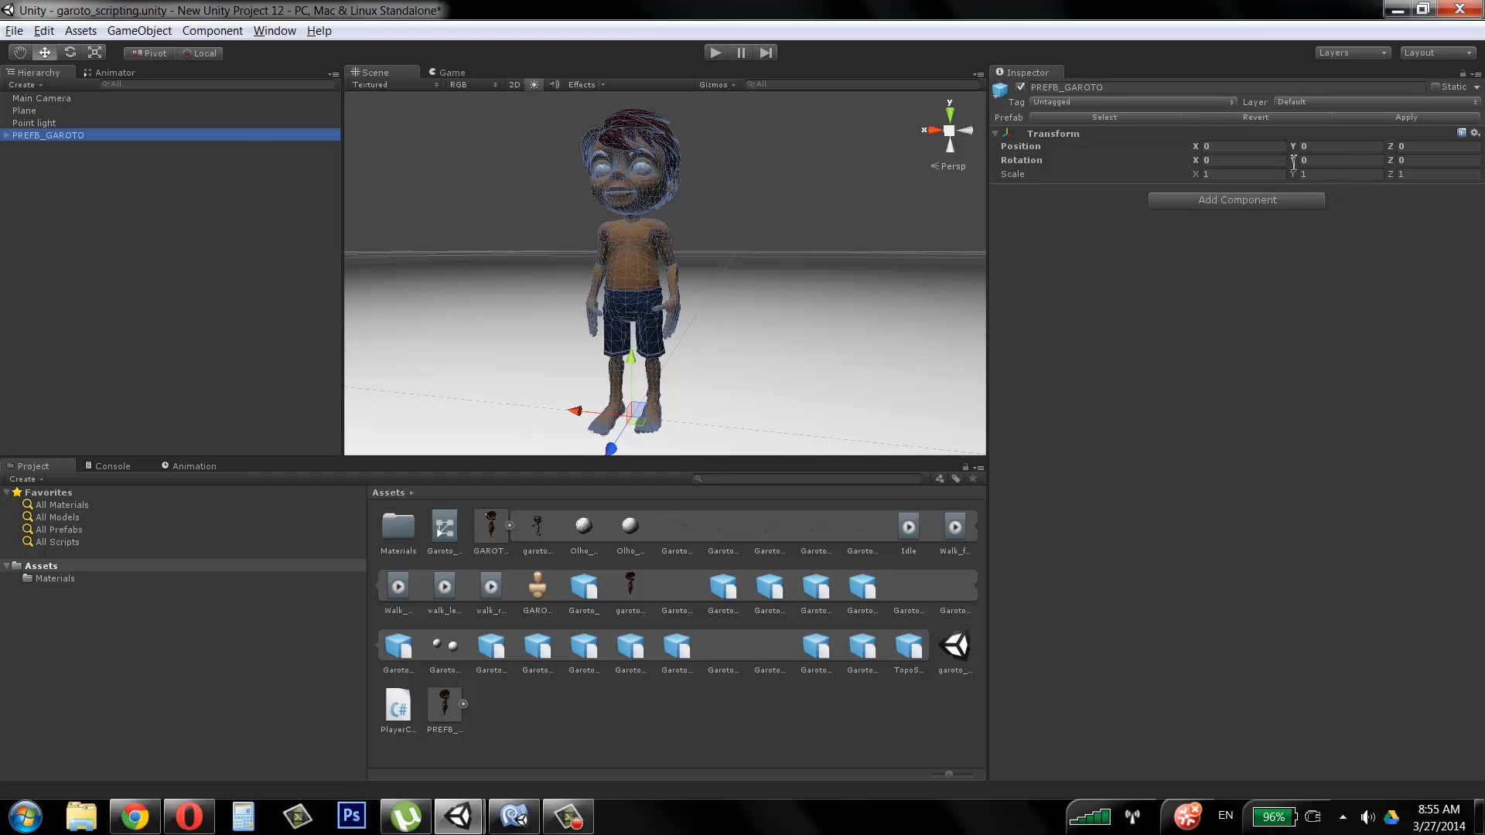
left_click(40, 135)
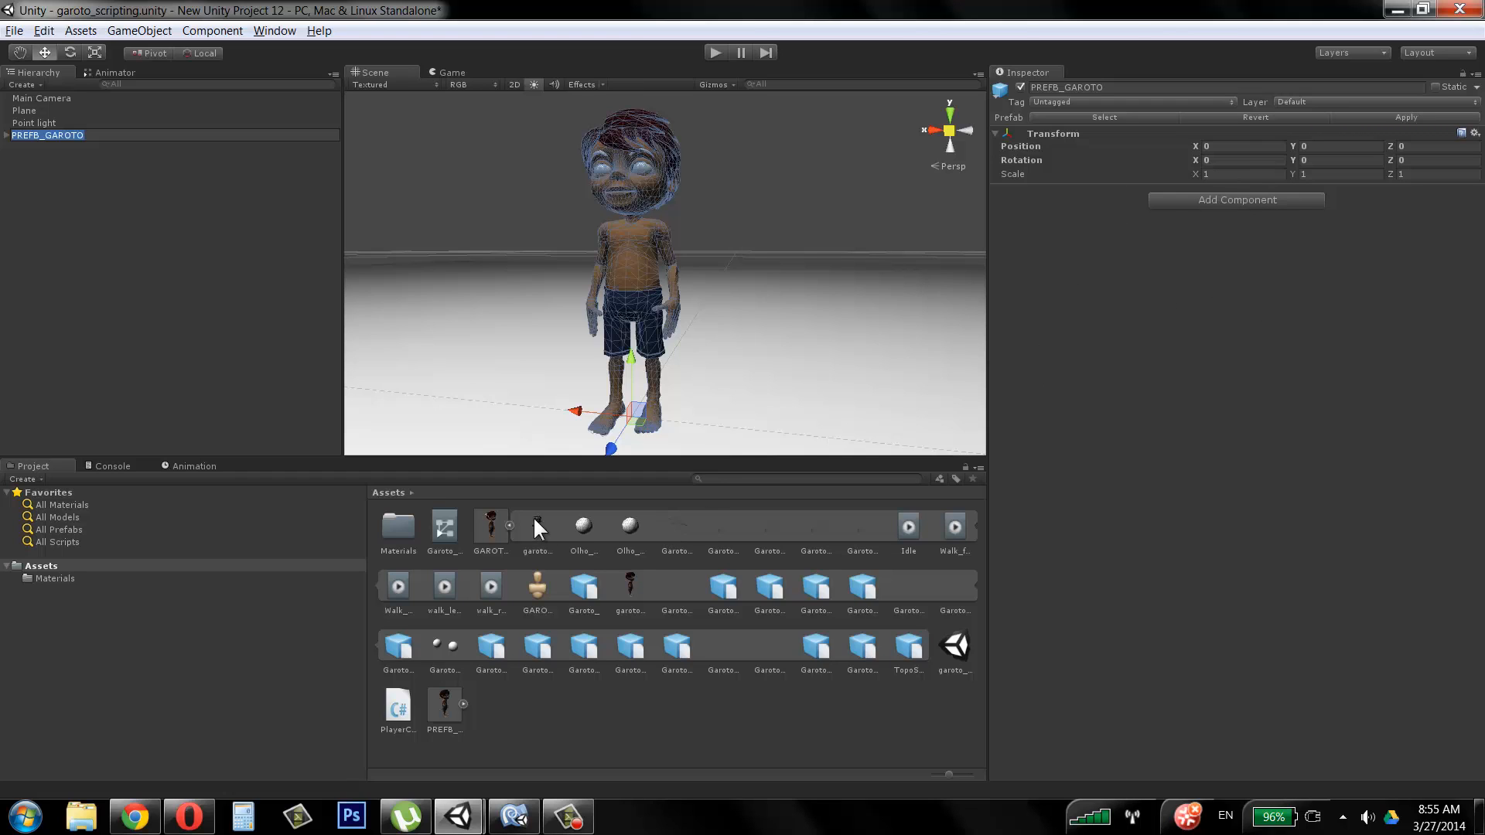
Step: Open PlayerControlScript in MonoDevelop and examine its using directives and the required Animator, CapsuleCollider and Rigidbody components
left_click(508, 525)
double_click(585, 529)
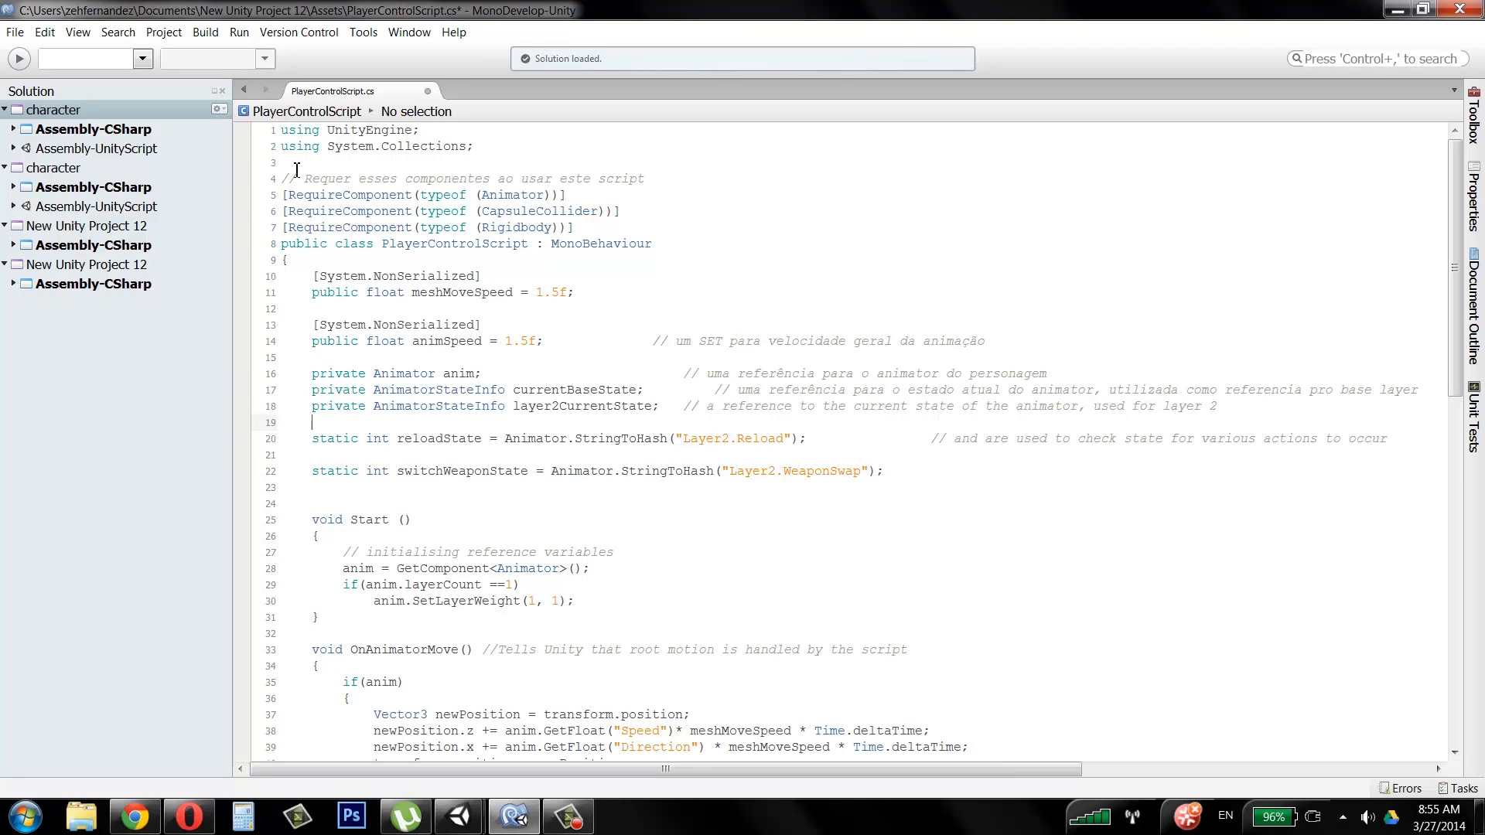
left_click_drag(278, 134, 442, 132)
left_click(462, 134)
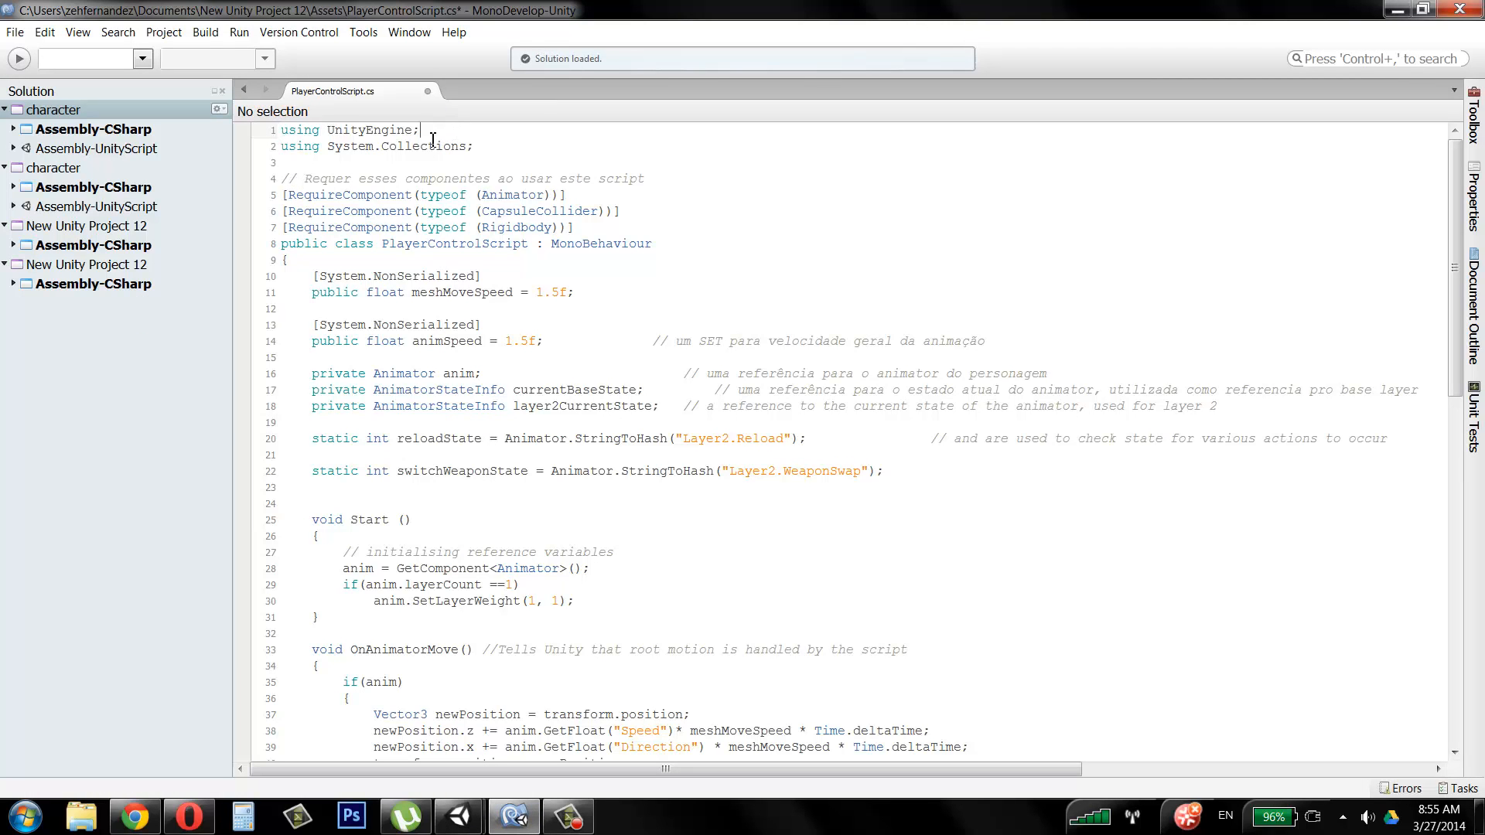
left_click(284, 148)
left_click_drag(283, 179, 667, 241)
left_click(605, 238)
left_click(282, 179)
left_click_drag(283, 195, 545, 203)
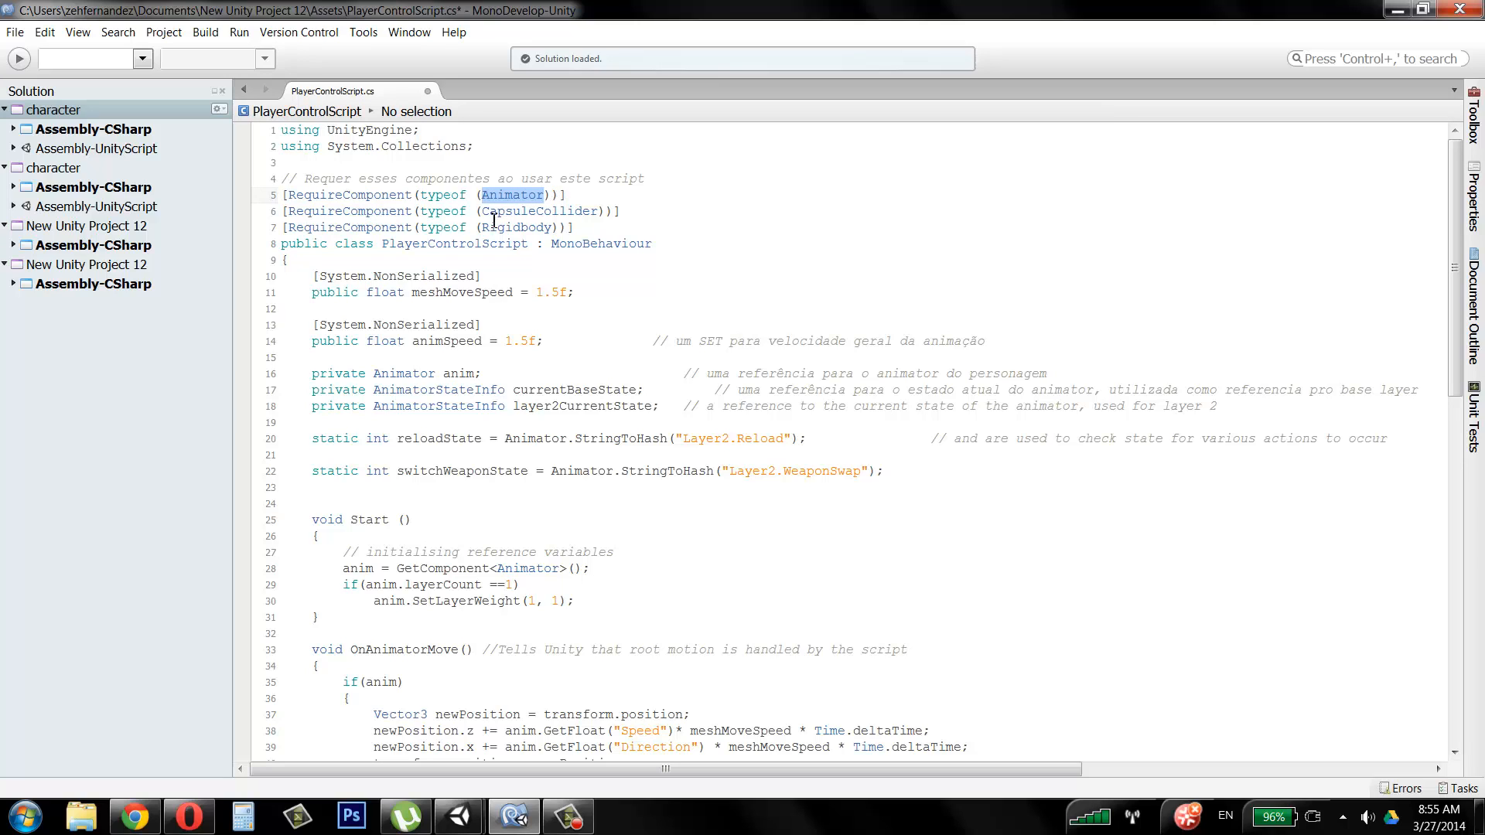
left_click_drag(482, 215, 606, 216)
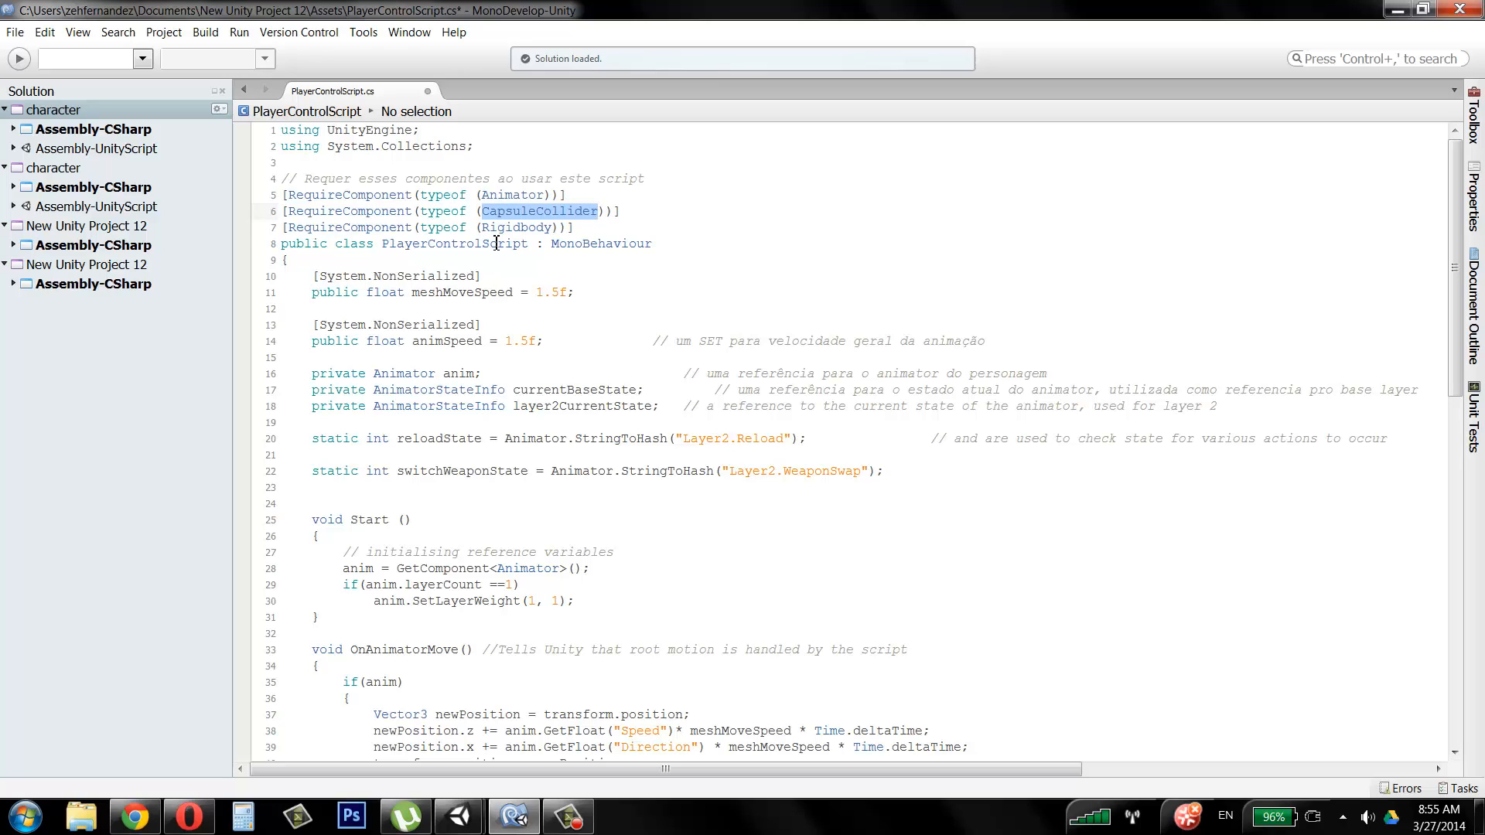
left_click_drag(483, 229, 558, 236)
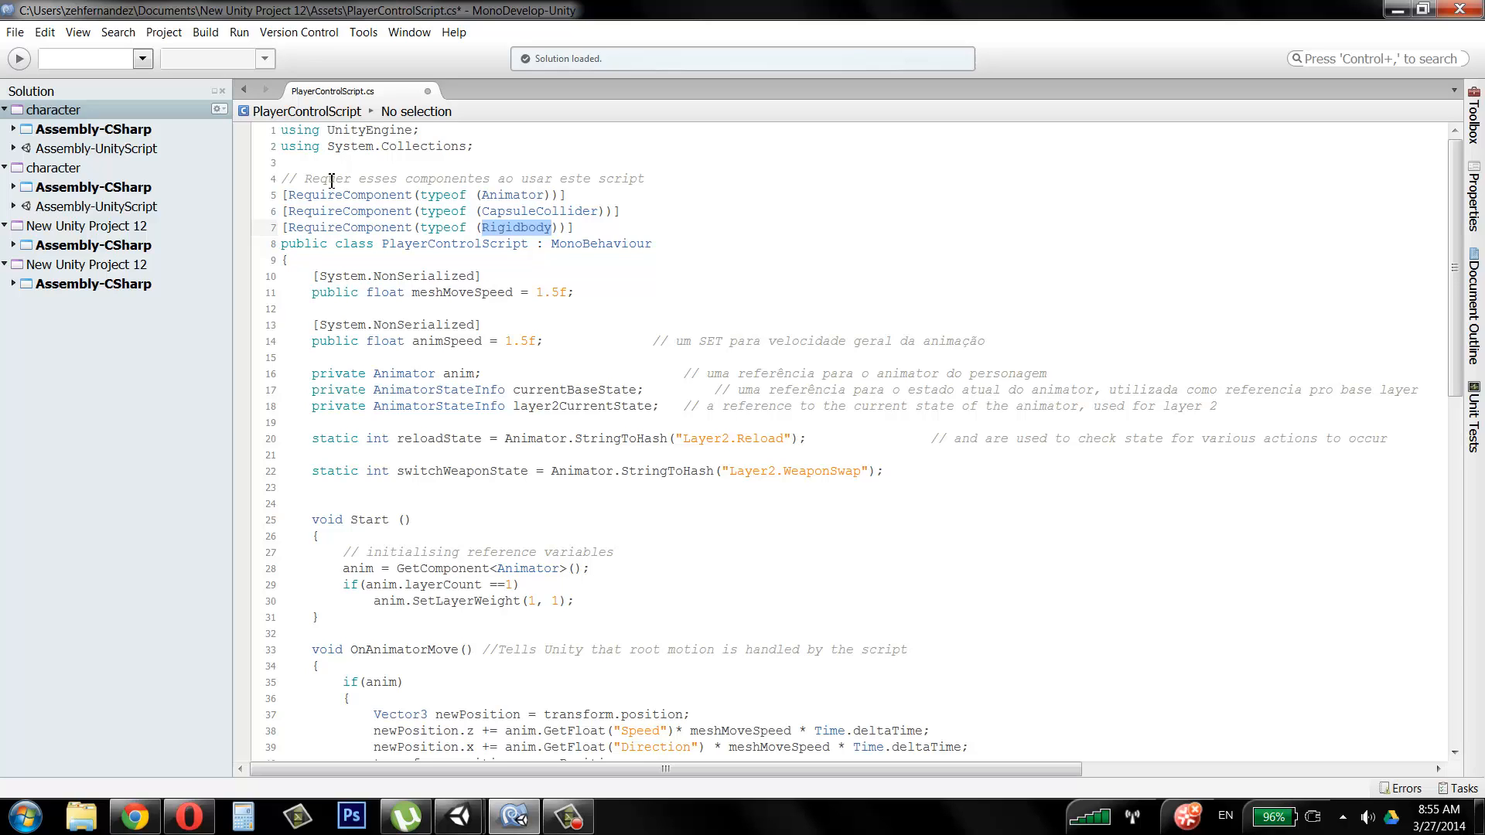
Step: Replace the word "Requer" with "cria" in the comment above the required components and save the script
left_click_drag(350, 181, 308, 186)
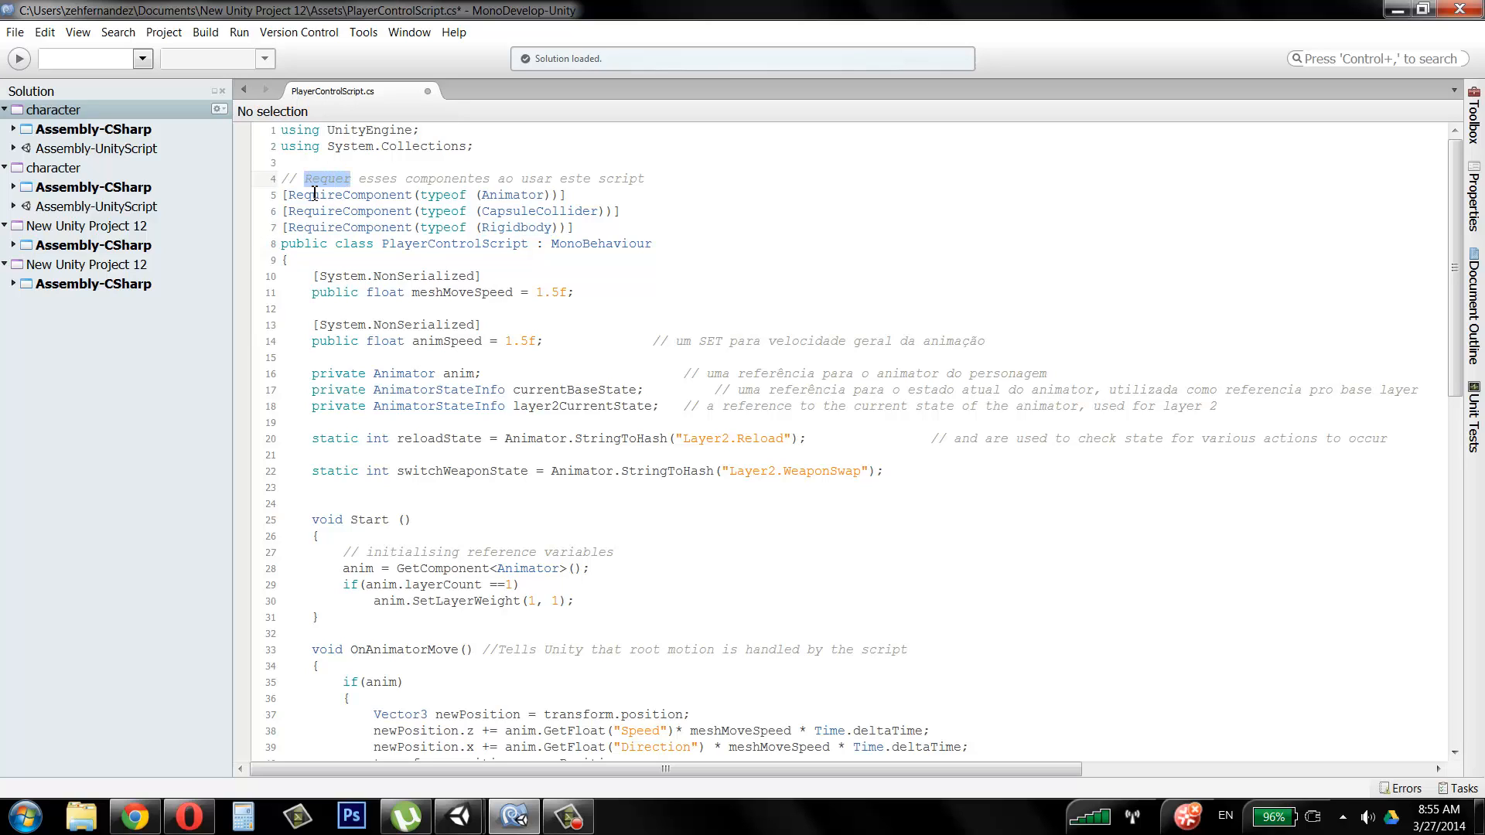
type("cria")
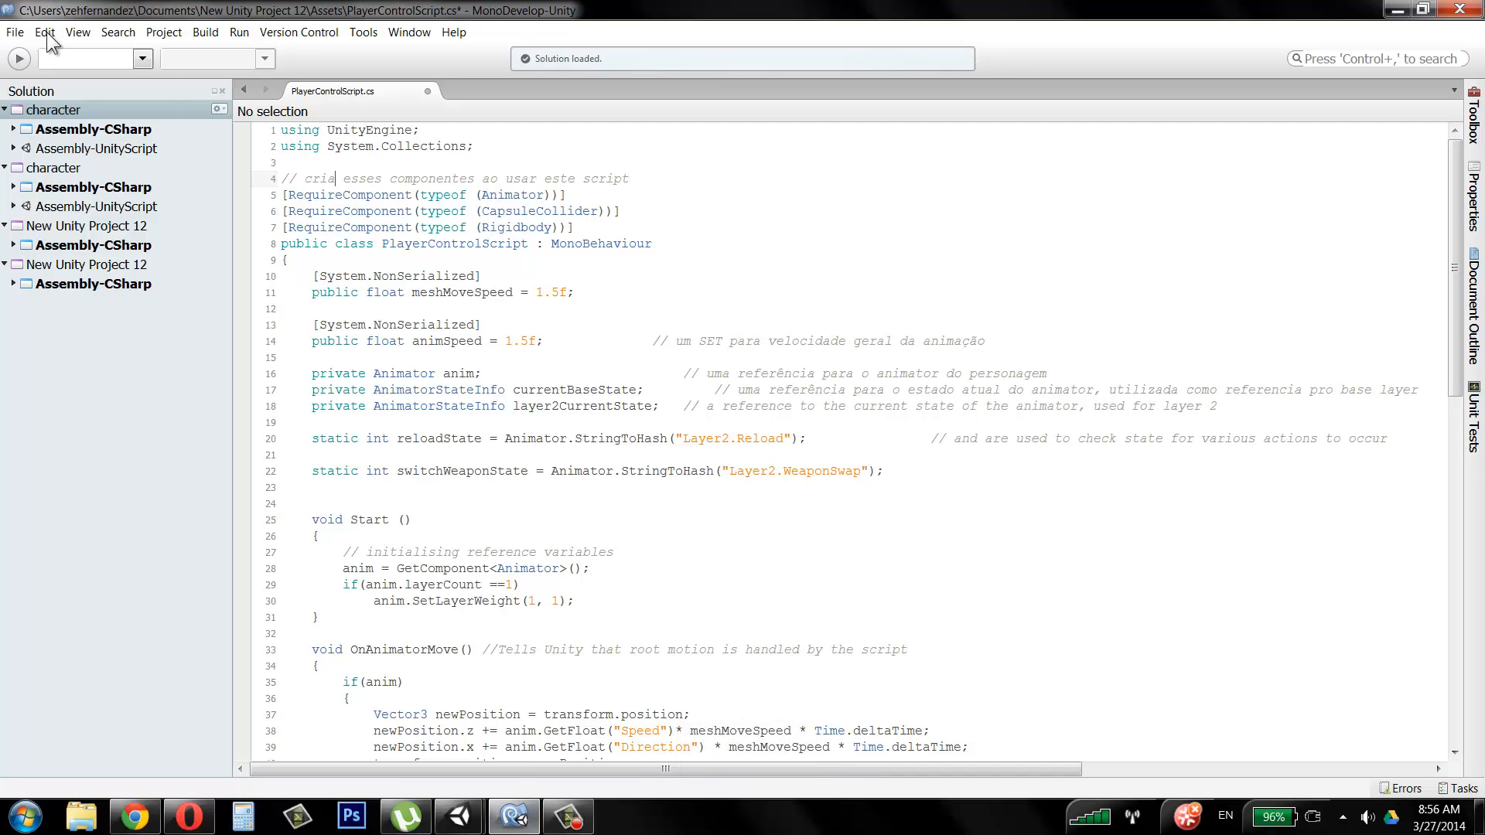
left_click(15, 32)
left_click(35, 86)
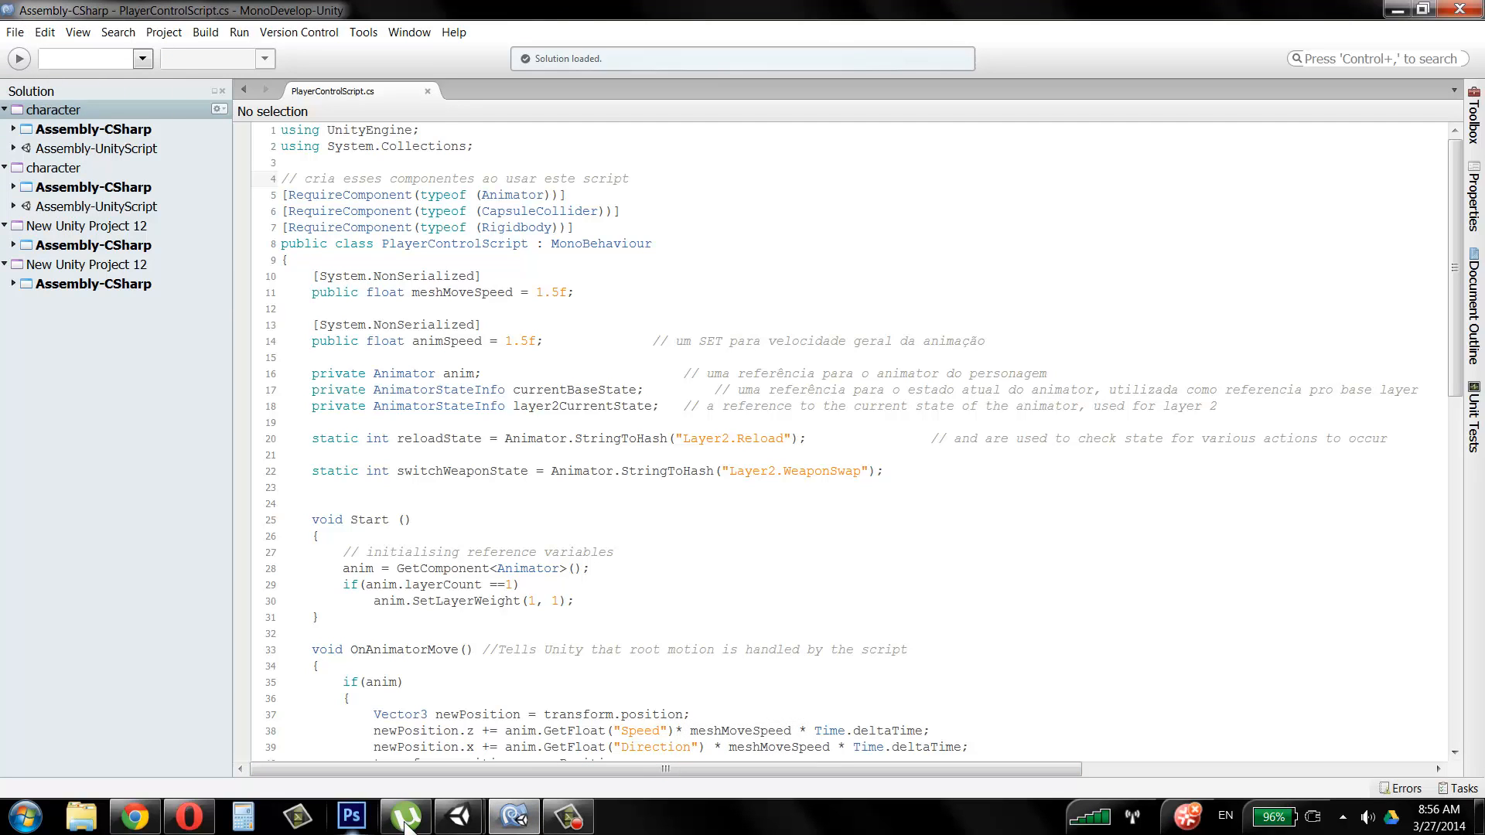
Step: Switch to the garoto_scripting project in Unity and attach PlayerControlScript to PREFB_GAROTO
mouse_move(477, 815)
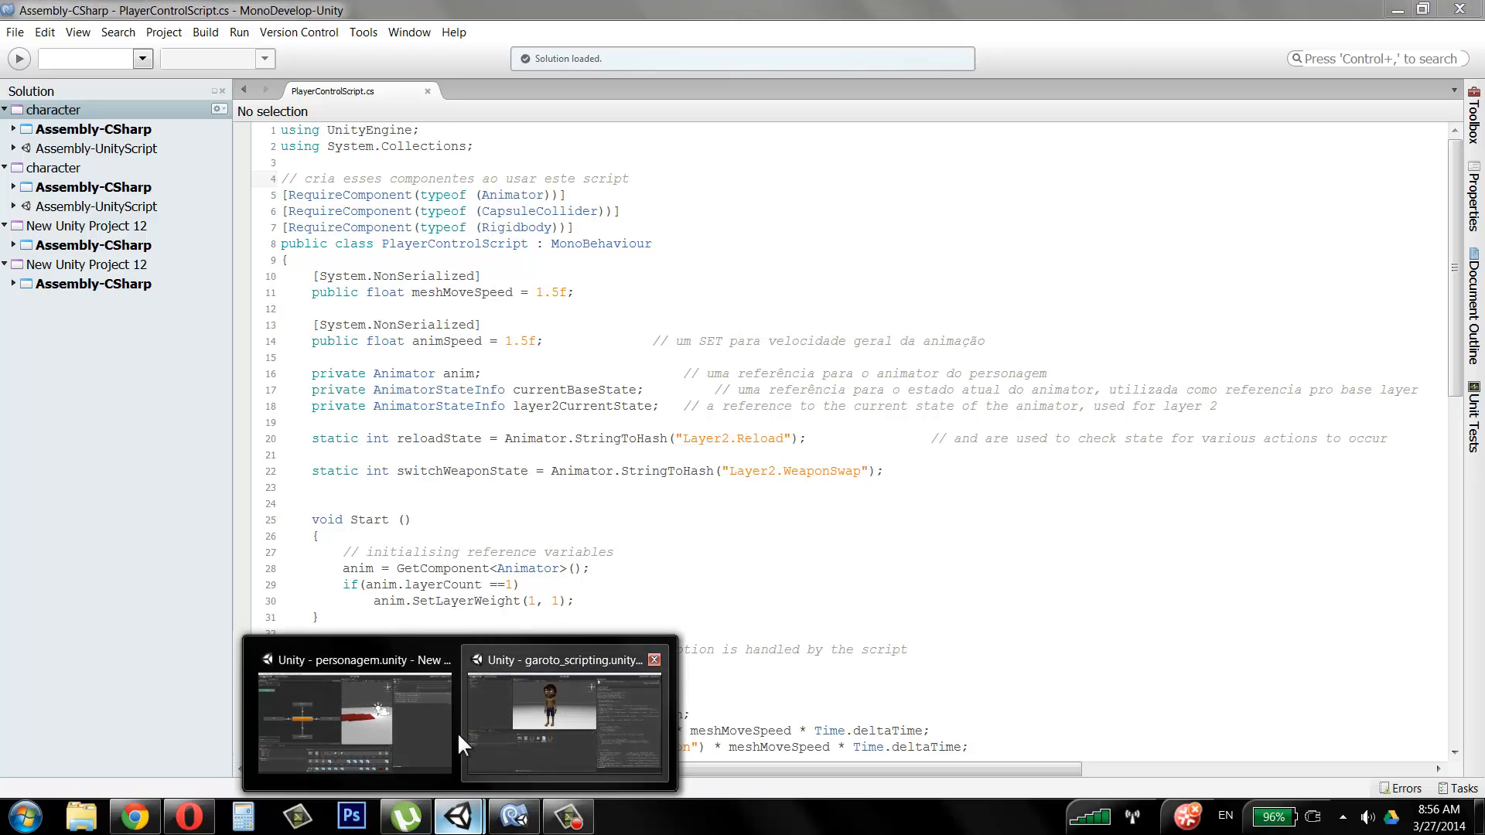
left_click(534, 721)
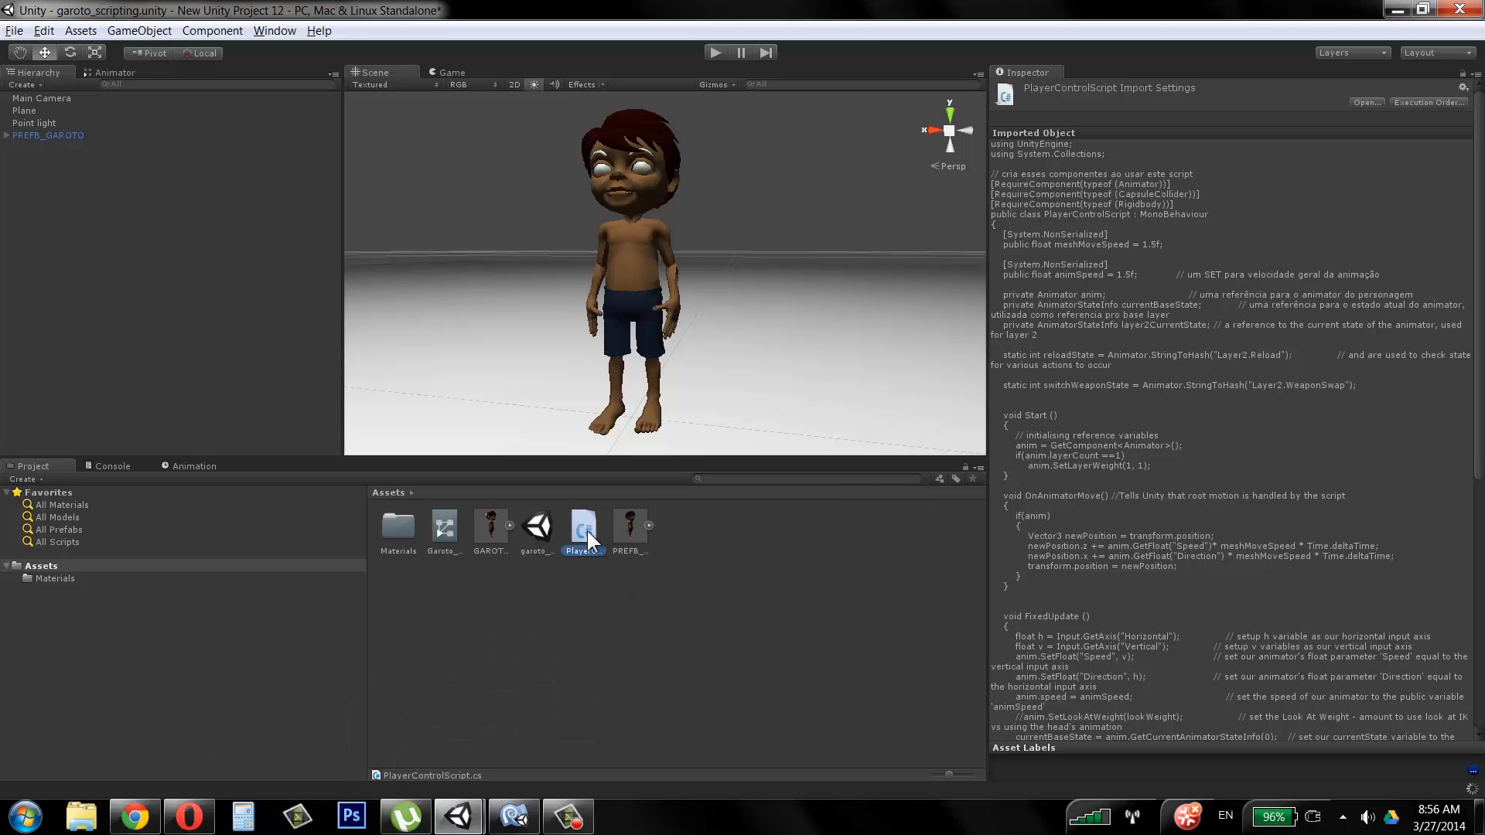
left_click_drag(587, 530, 53, 138)
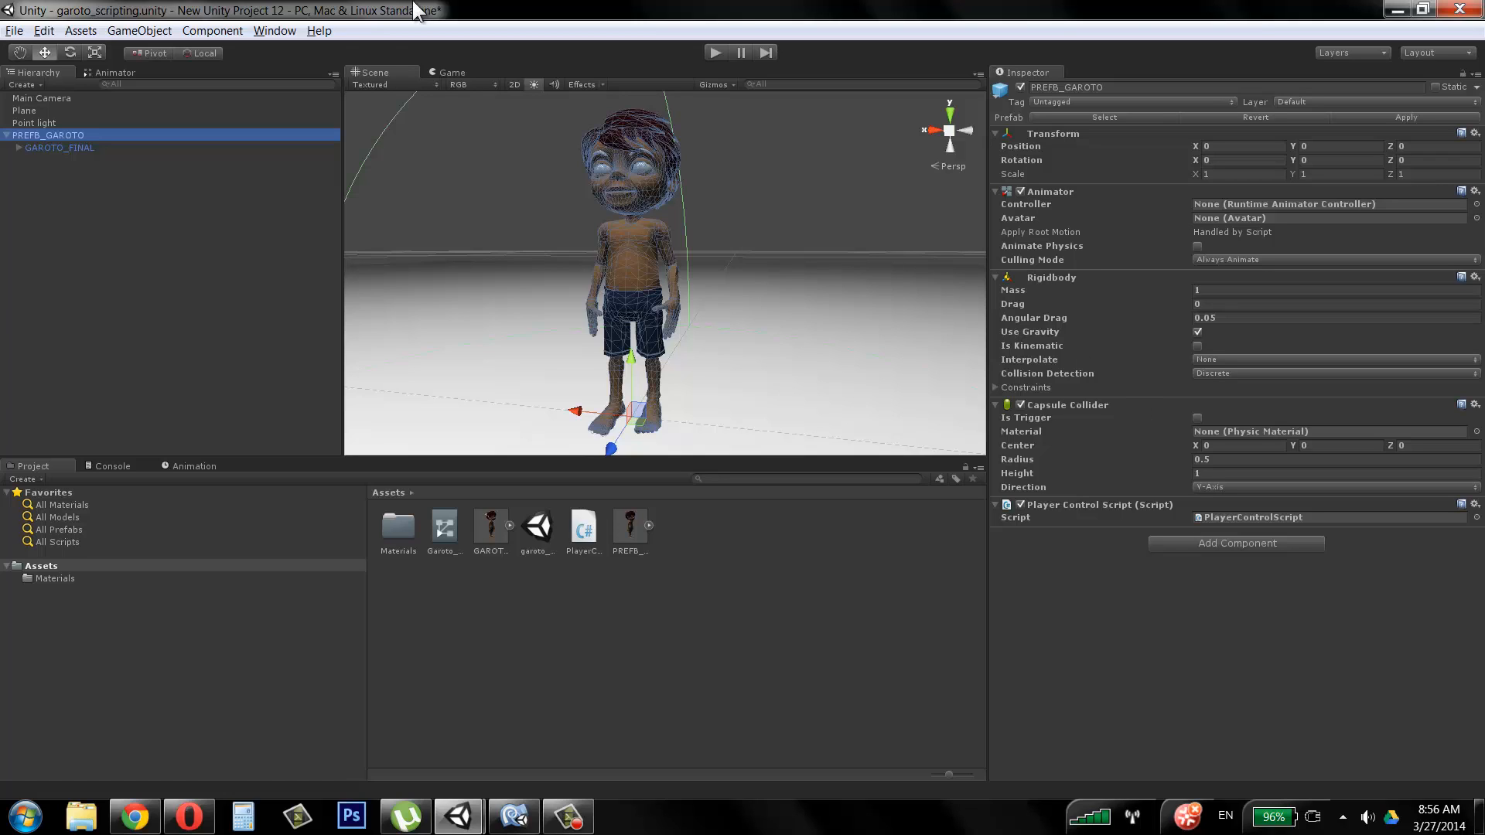
Step: Test the character with the attached script in play mode, stop it, and inspect the capsule collider around the boy
left_click(720, 51)
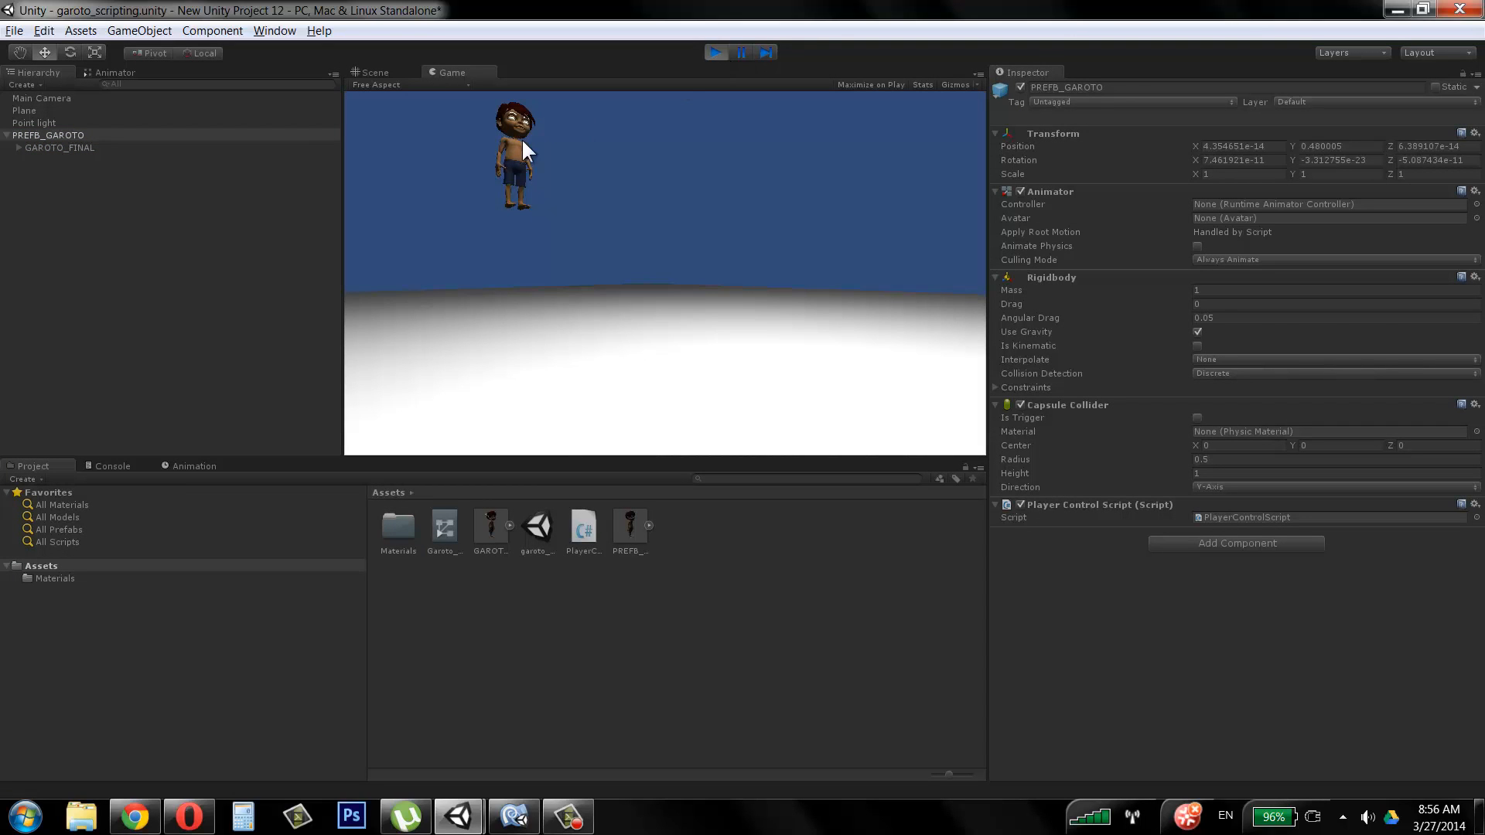
left_click(713, 51)
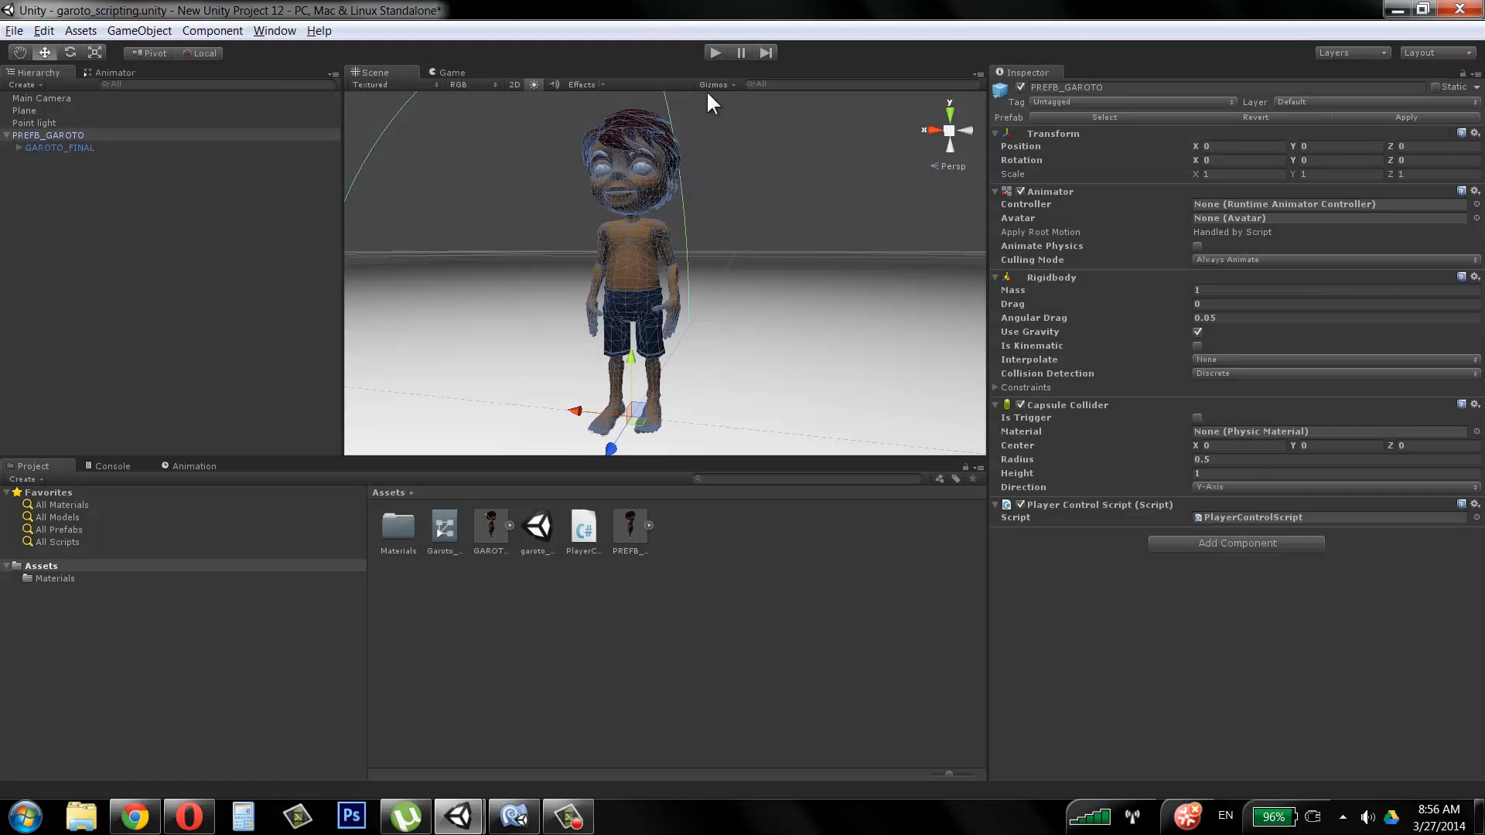
scroll(820, 257, "down", 5)
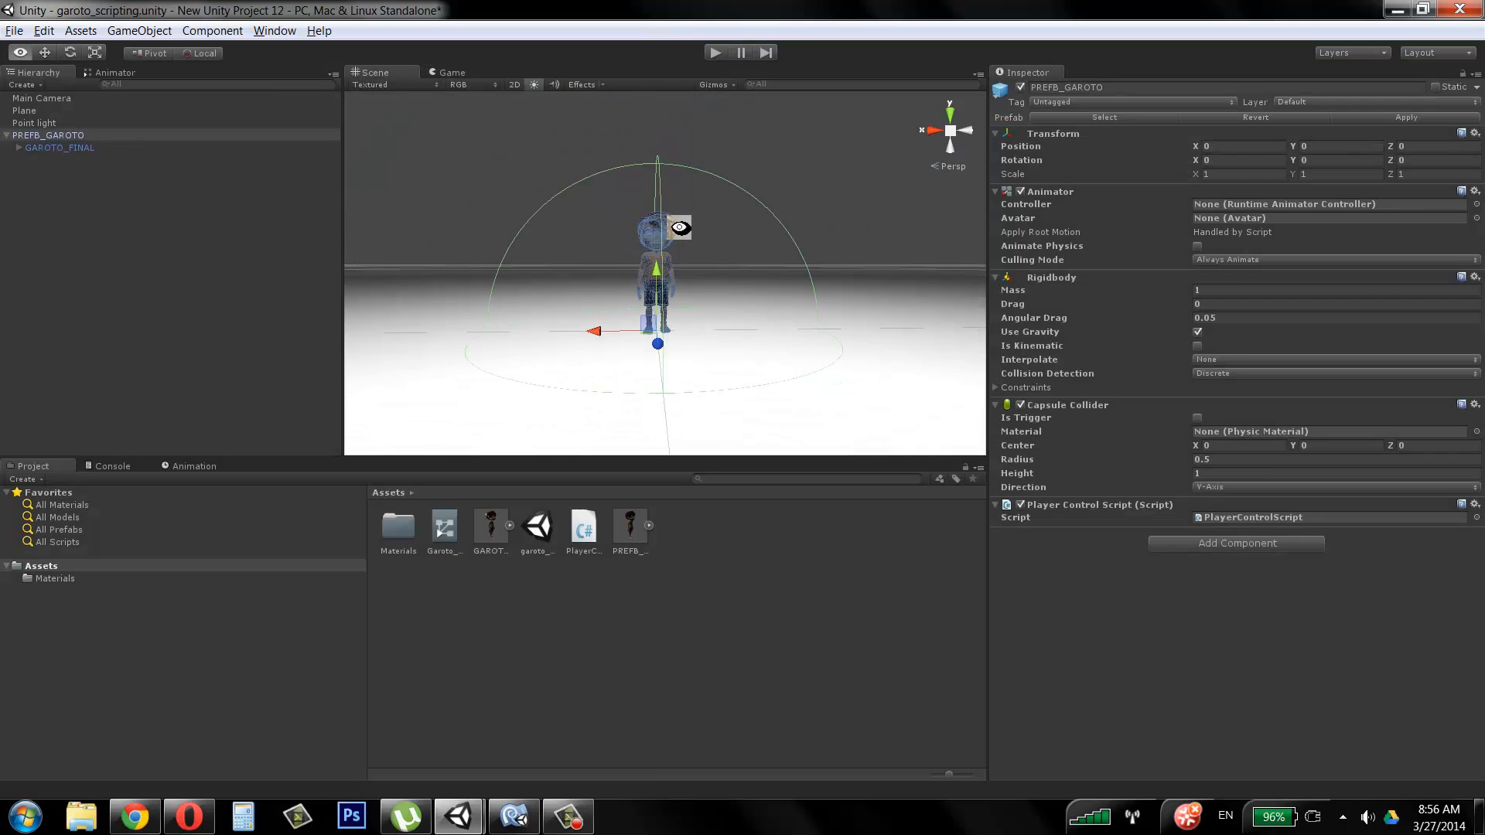
key("F9")
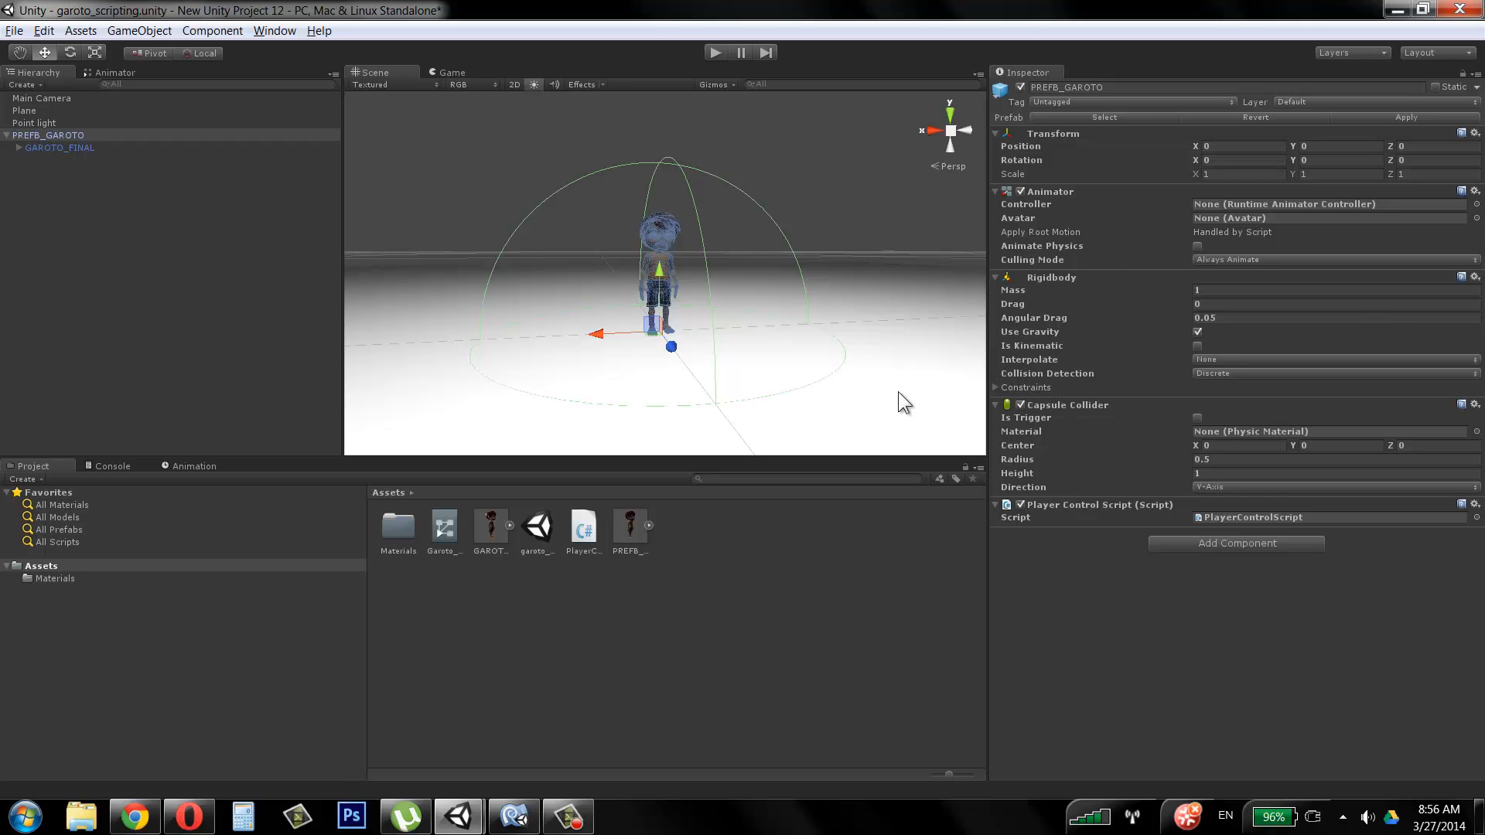
Step: Review PlayerControlScript's code against the components on PREFB_GAROTO and check the parts inside its GAROTO_FINAL child
left_click(586, 532)
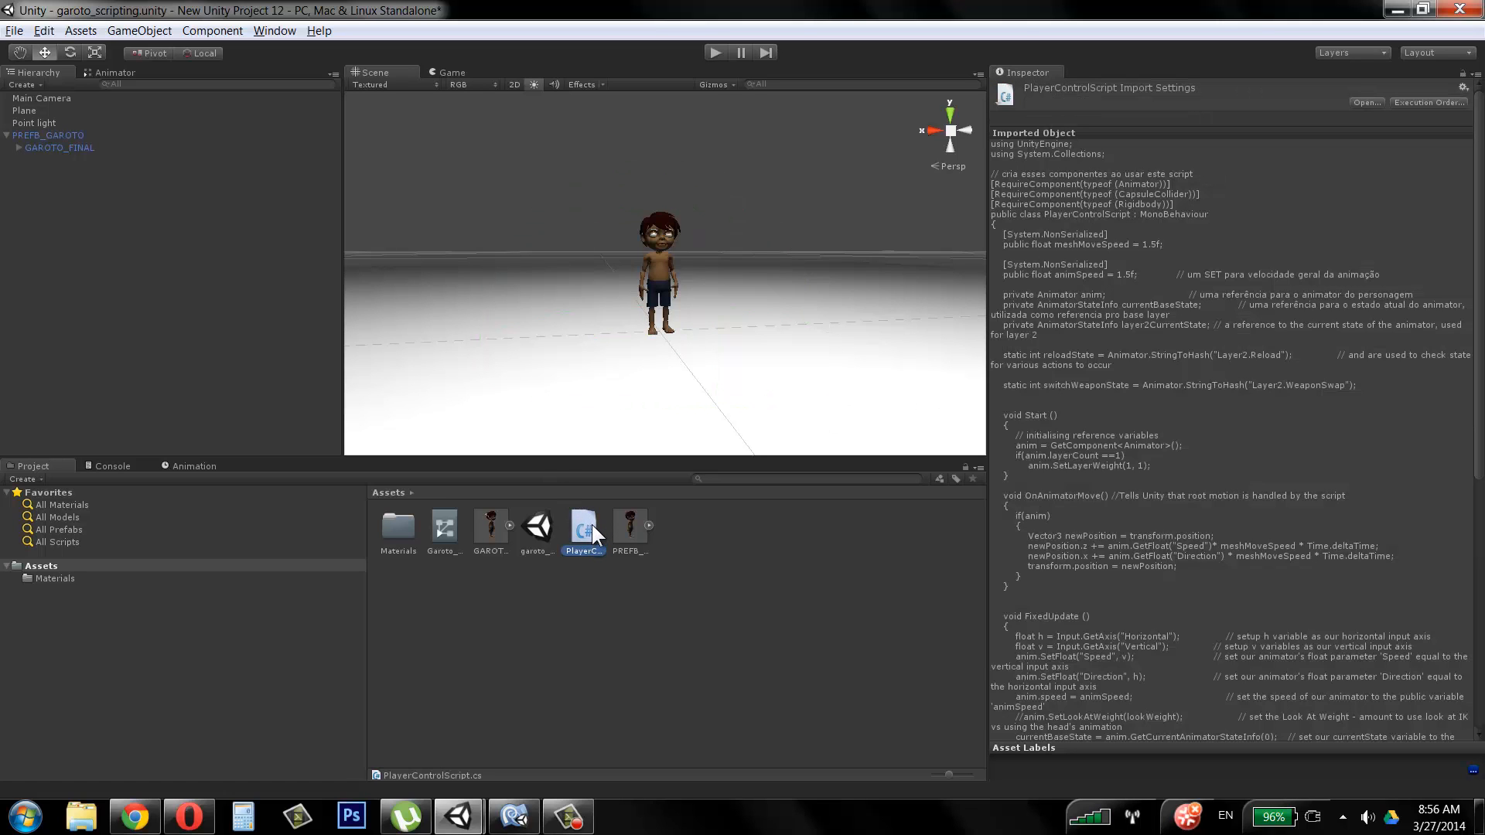
left_click(26, 134)
left_click(16, 146)
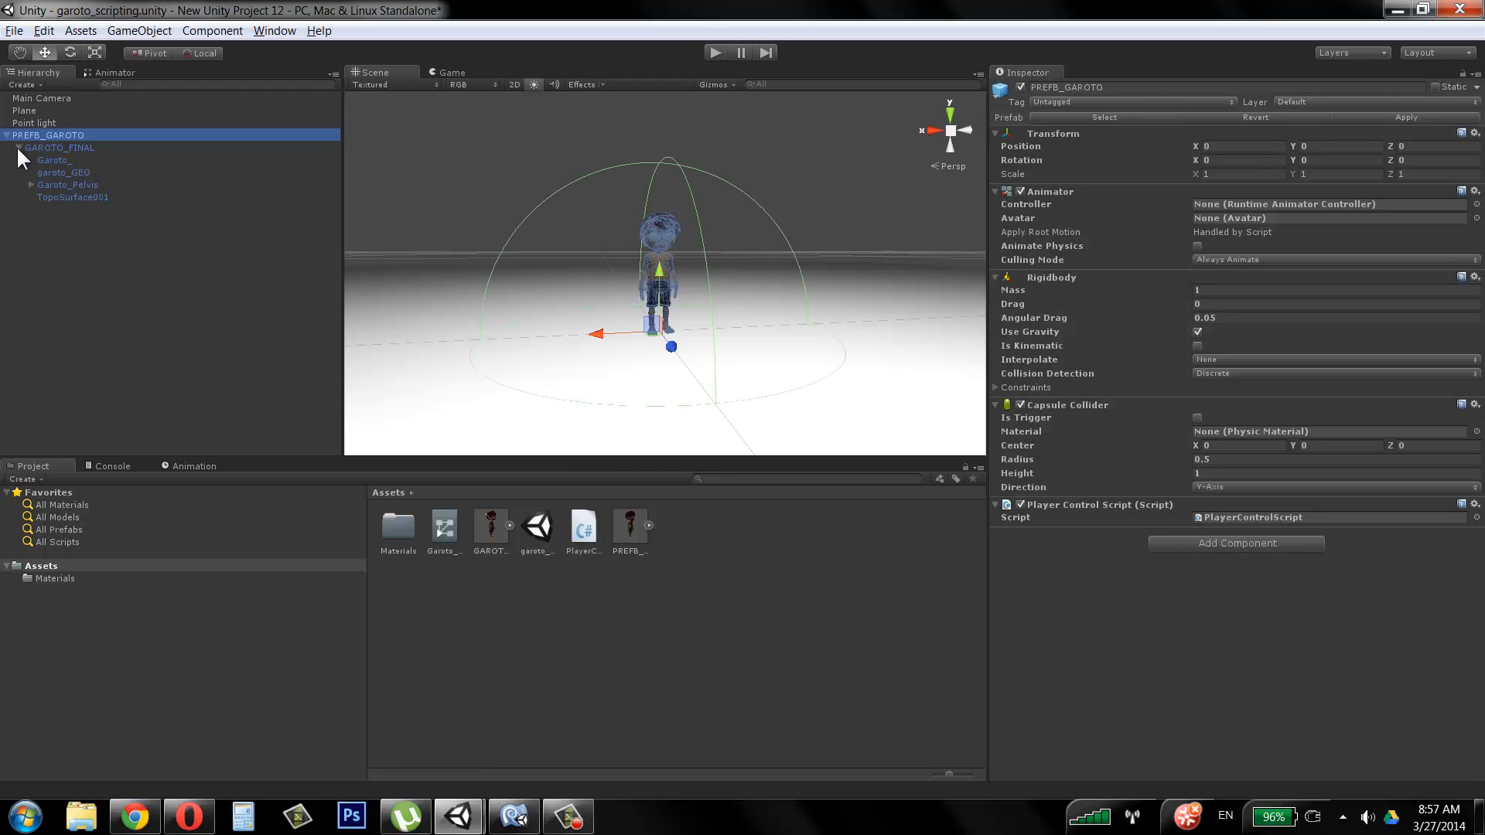
left_click(16, 145)
left_click(162, 35)
left_click(91, 35)
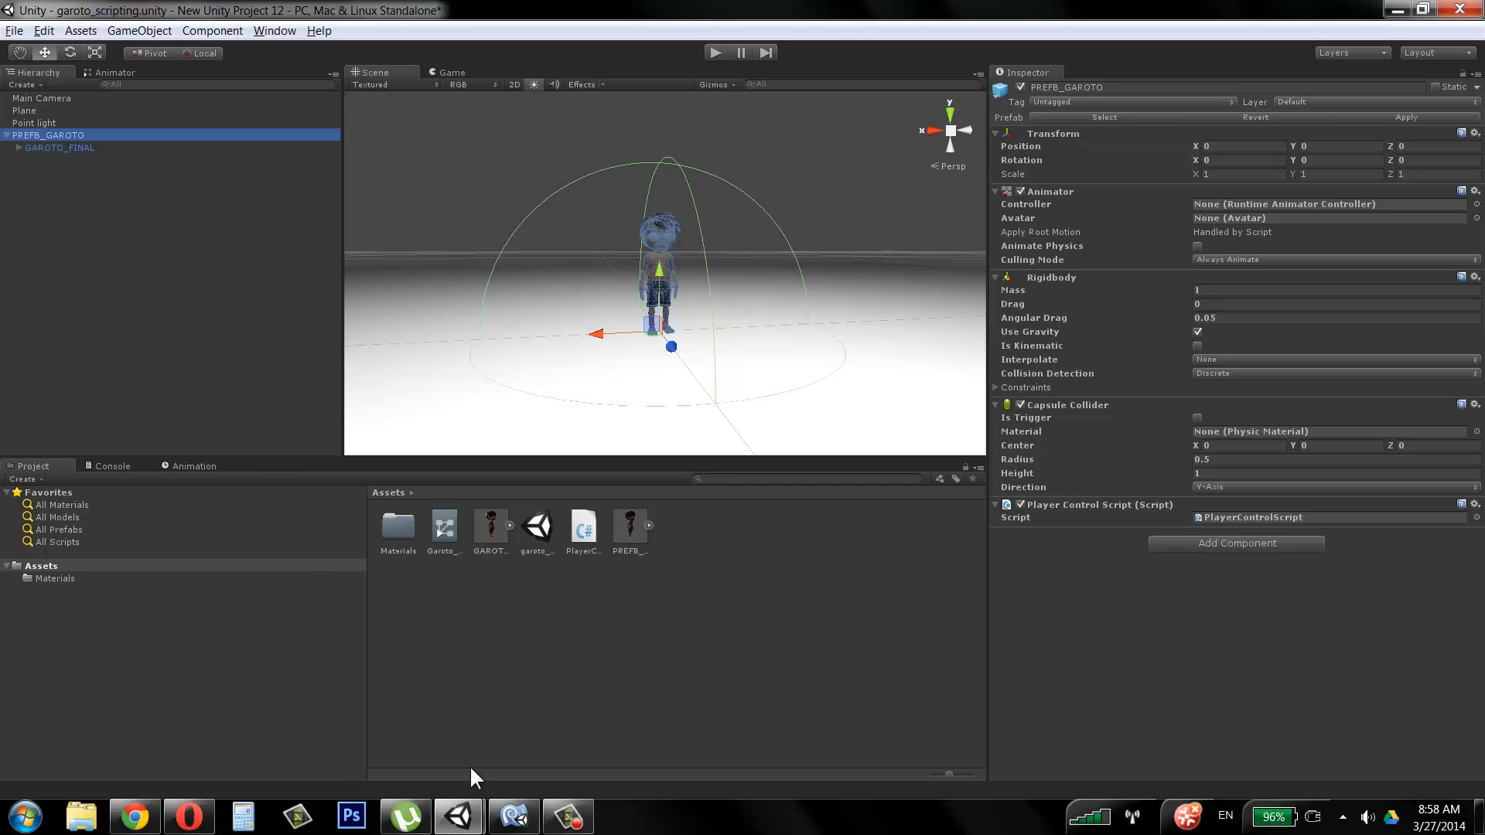
Step: Reopen PlayerControlScript in MonoDevelop to check the Animator and CapsuleCollider requirement lines, and return to Unity
left_click(587, 545)
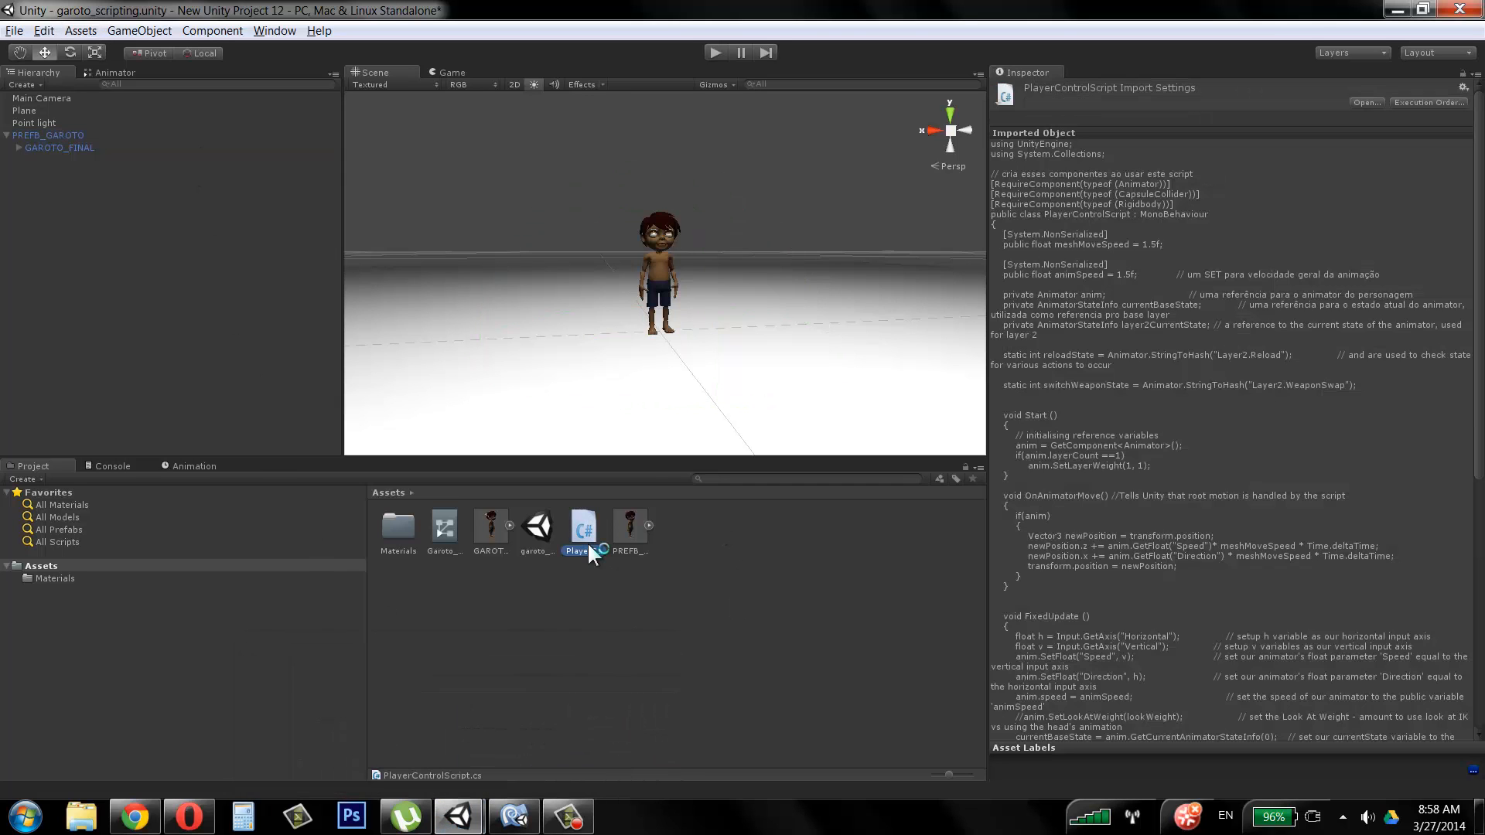
left_click(514, 816)
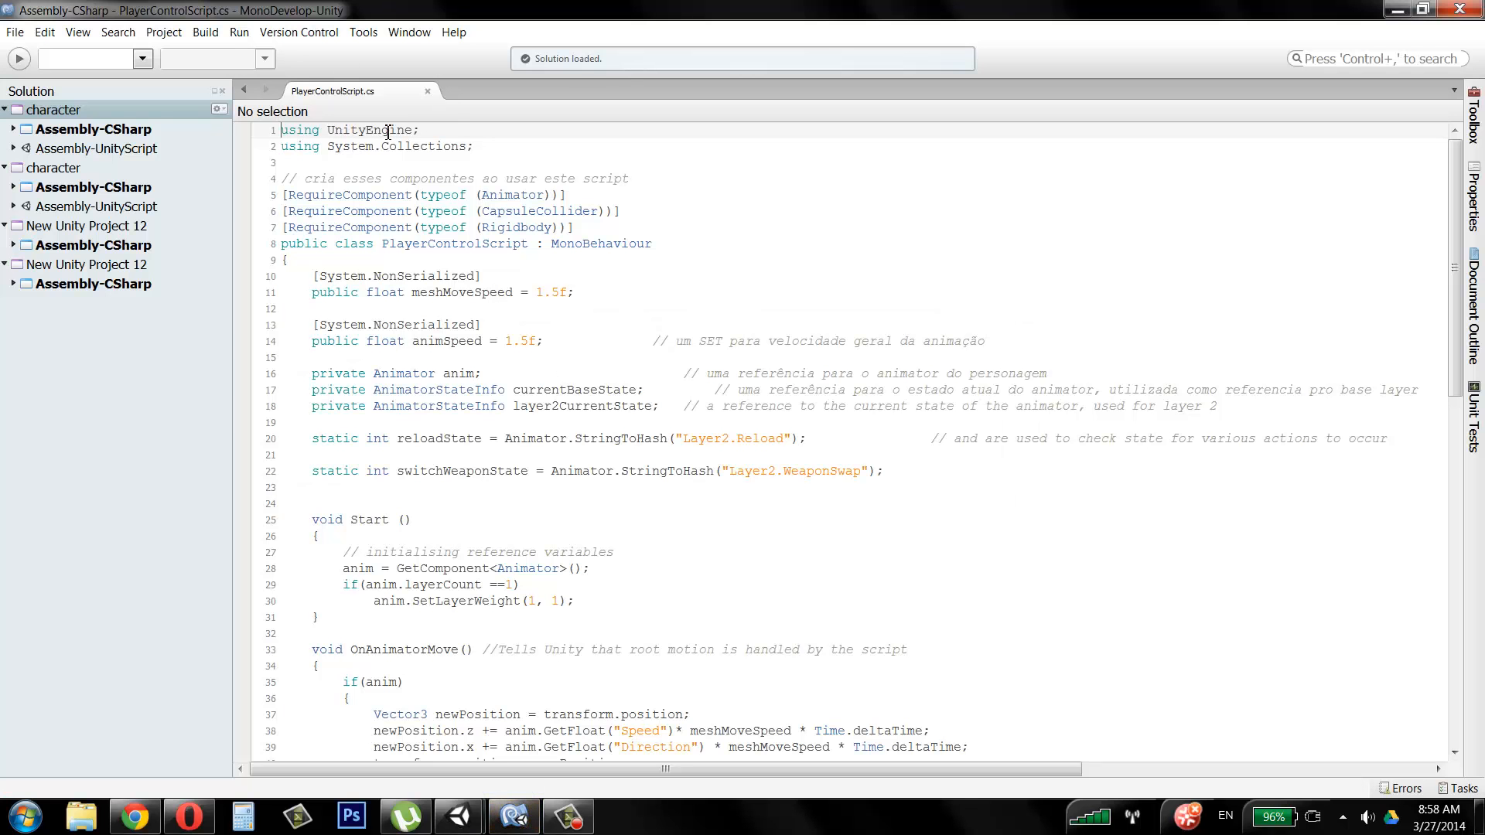
left_click(514, 199)
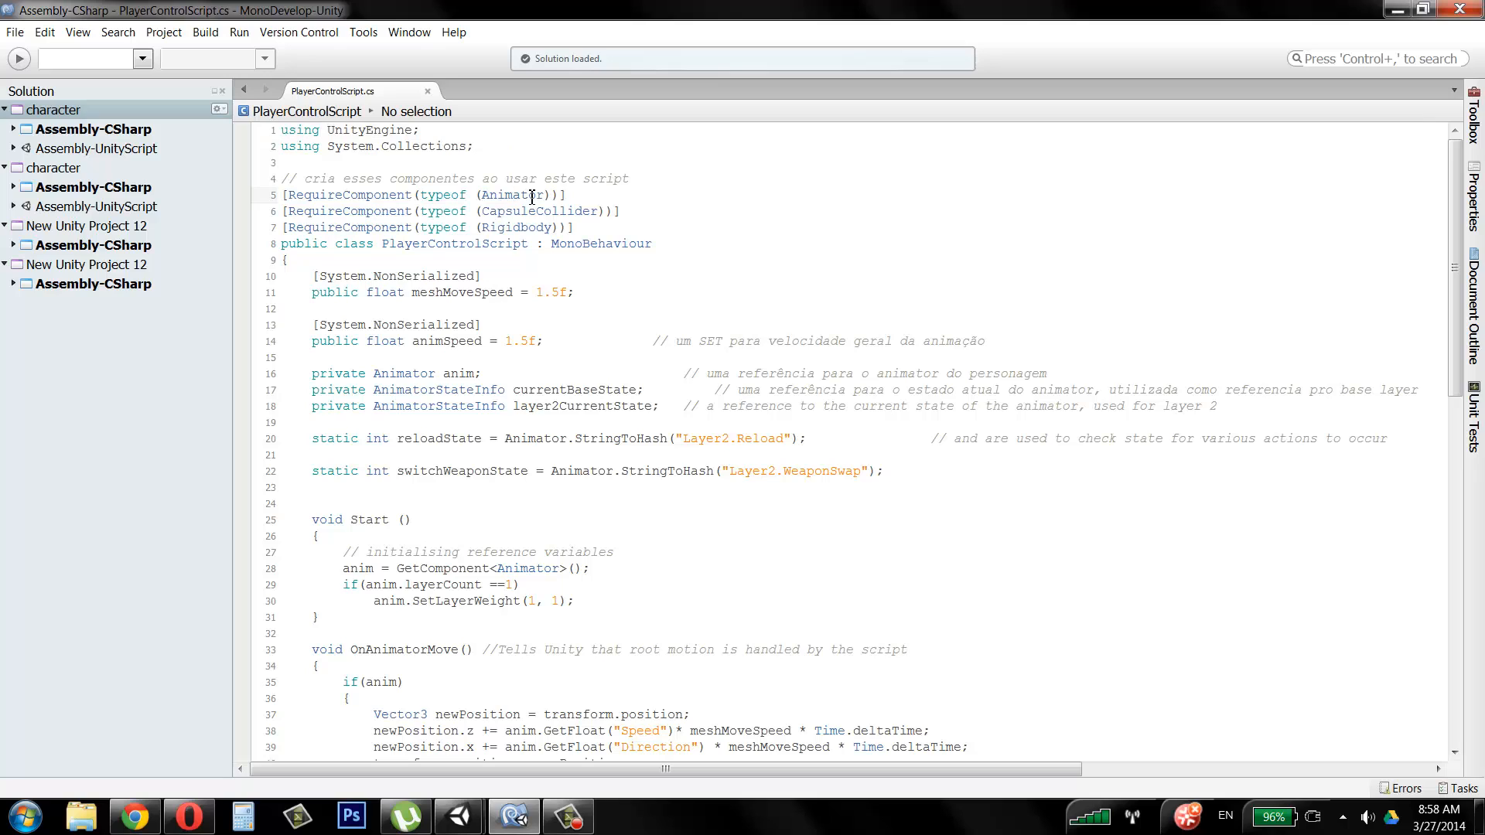
left_click(541, 210)
mouse_move(537, 211)
mouse_move(460, 816)
left_click(387, 750)
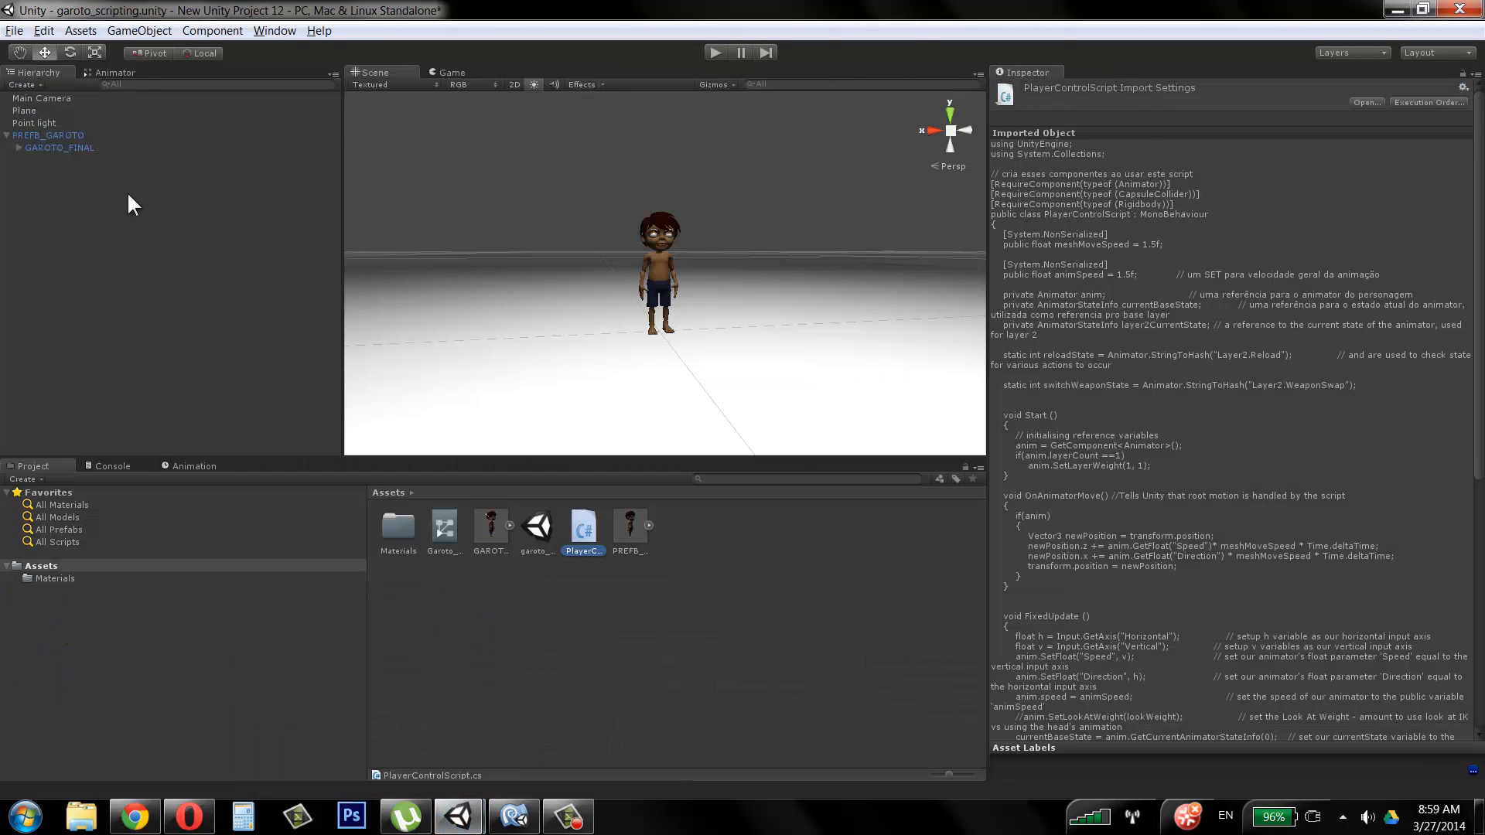
Step: Assign Garoto_controller as the controller and GAROTO_FINALAvatar as the avatar of PREFB_GAROTO's Animator
left_click(54, 136)
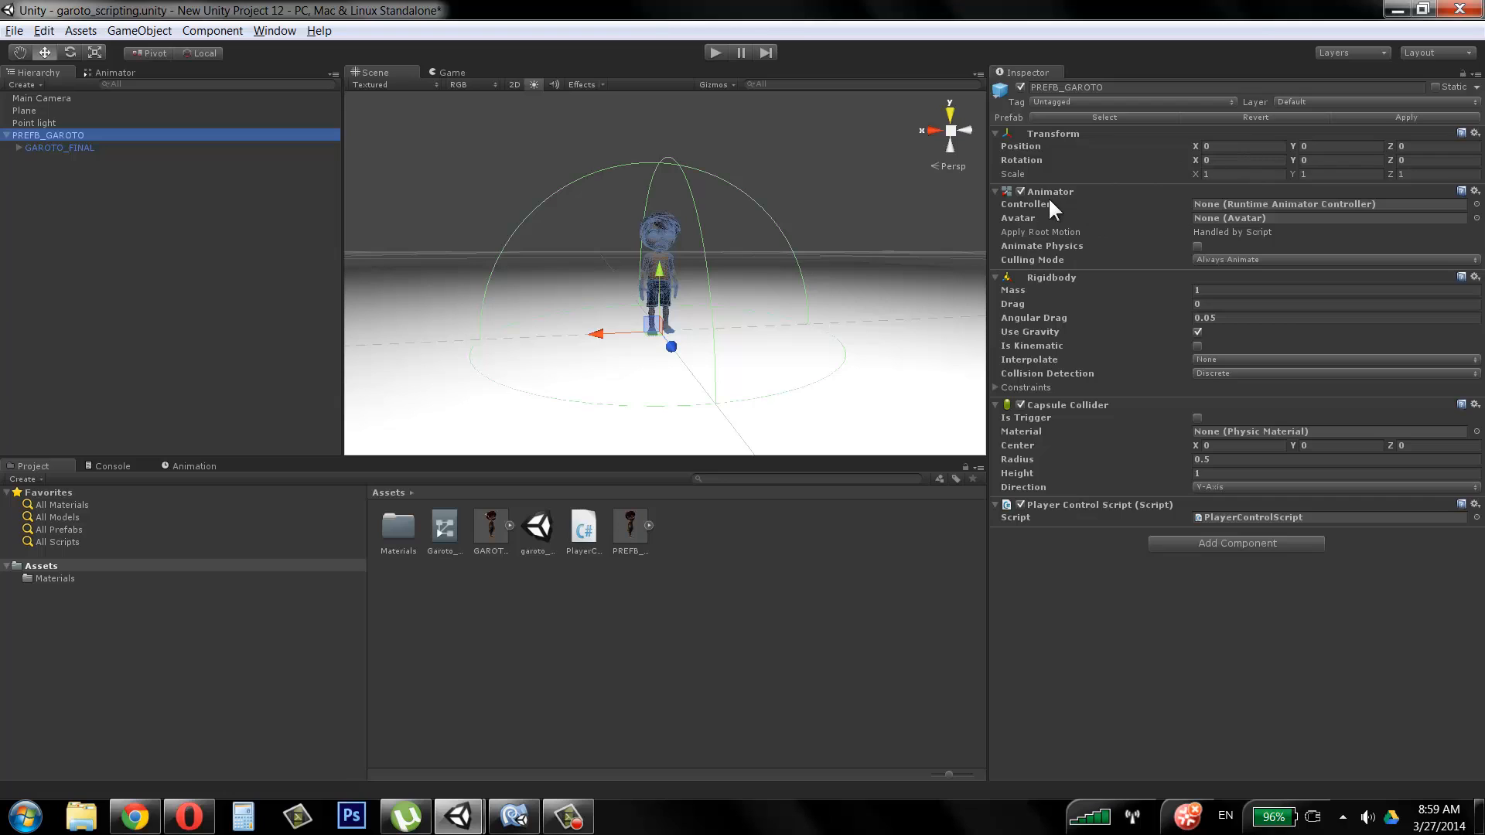
left_click(1476, 204)
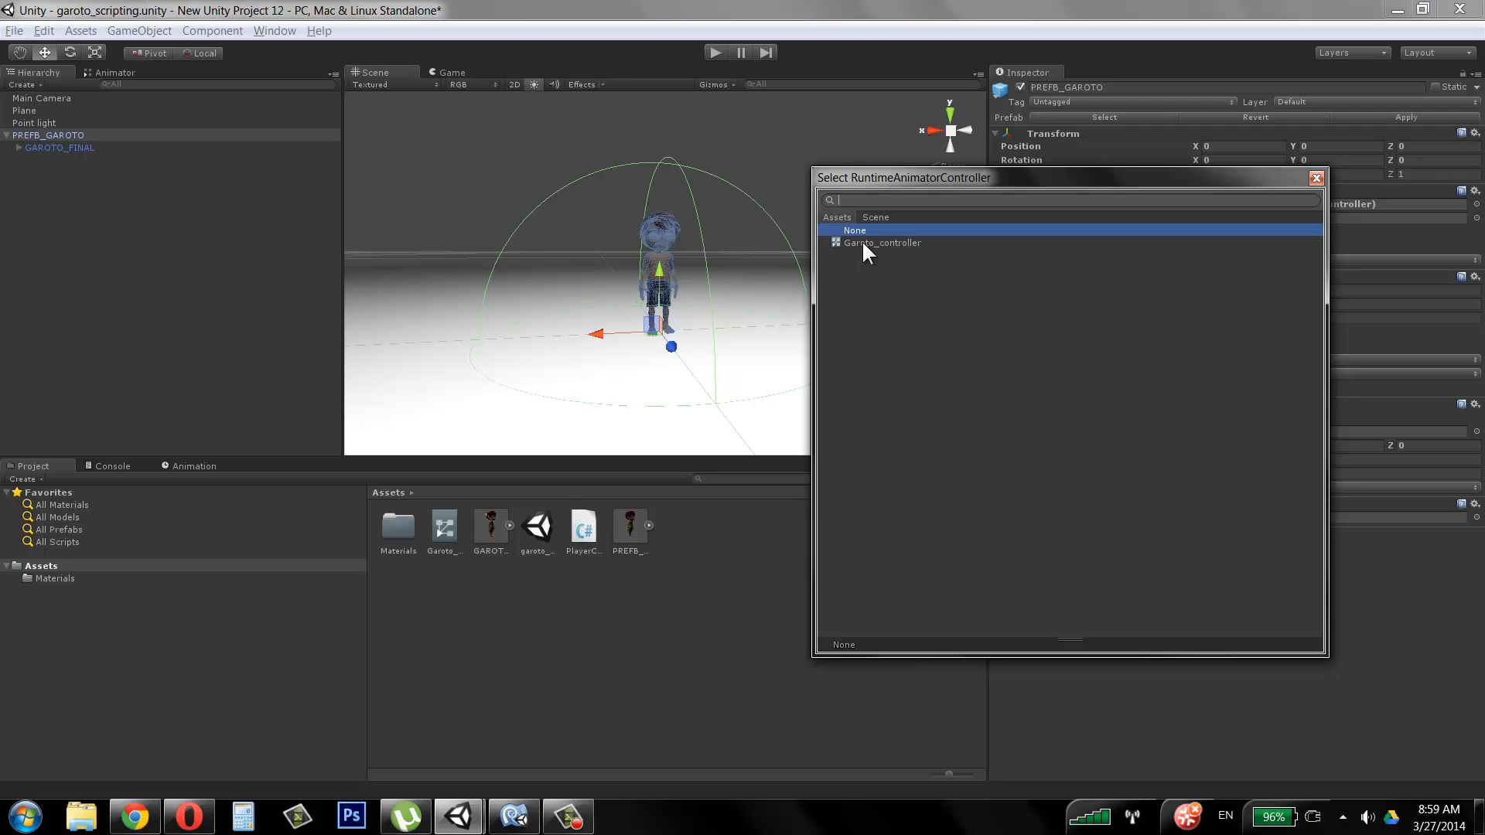
double_click(862, 241)
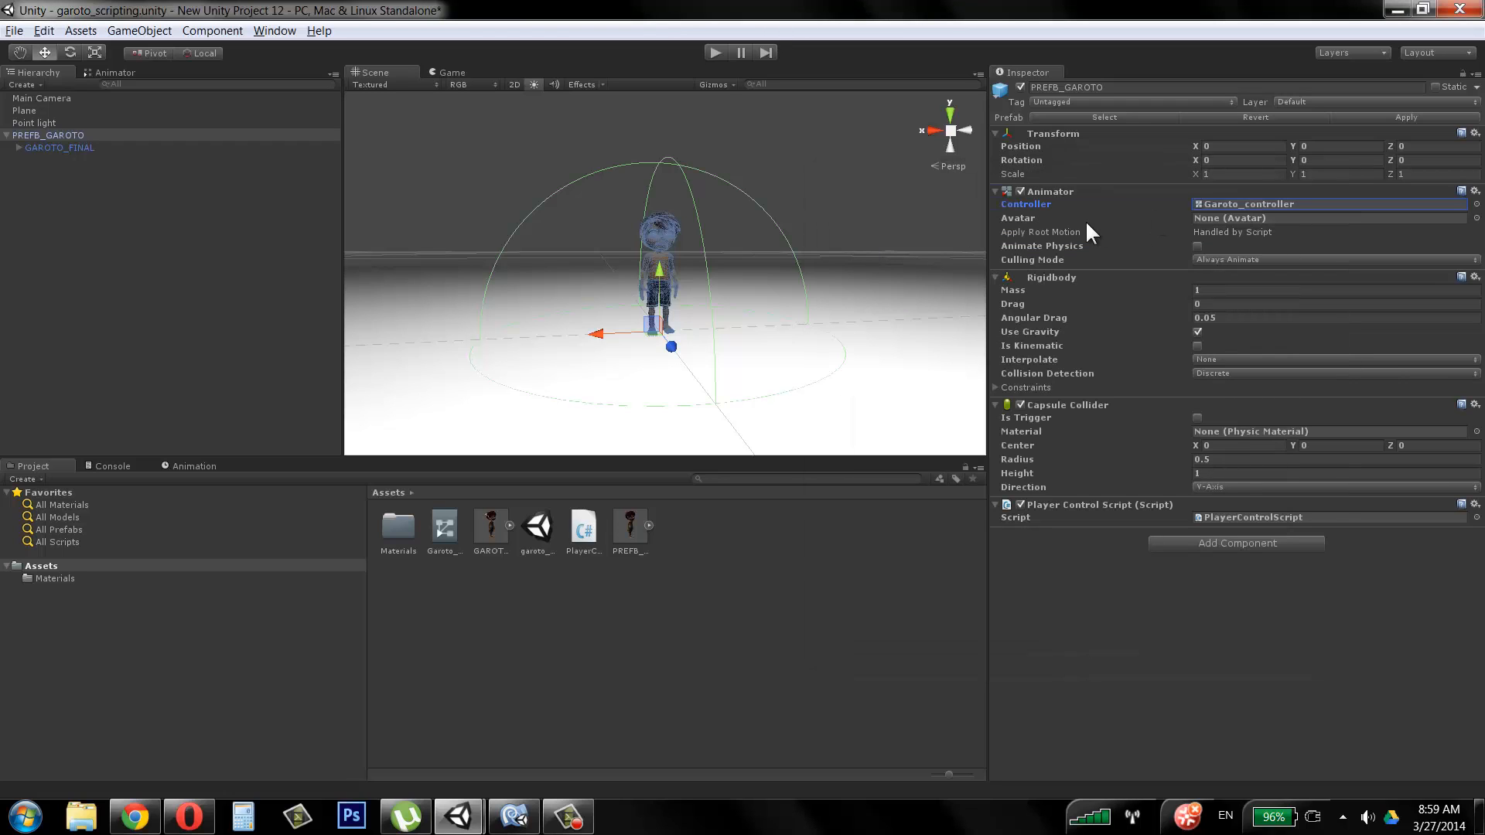
left_click(1474, 218)
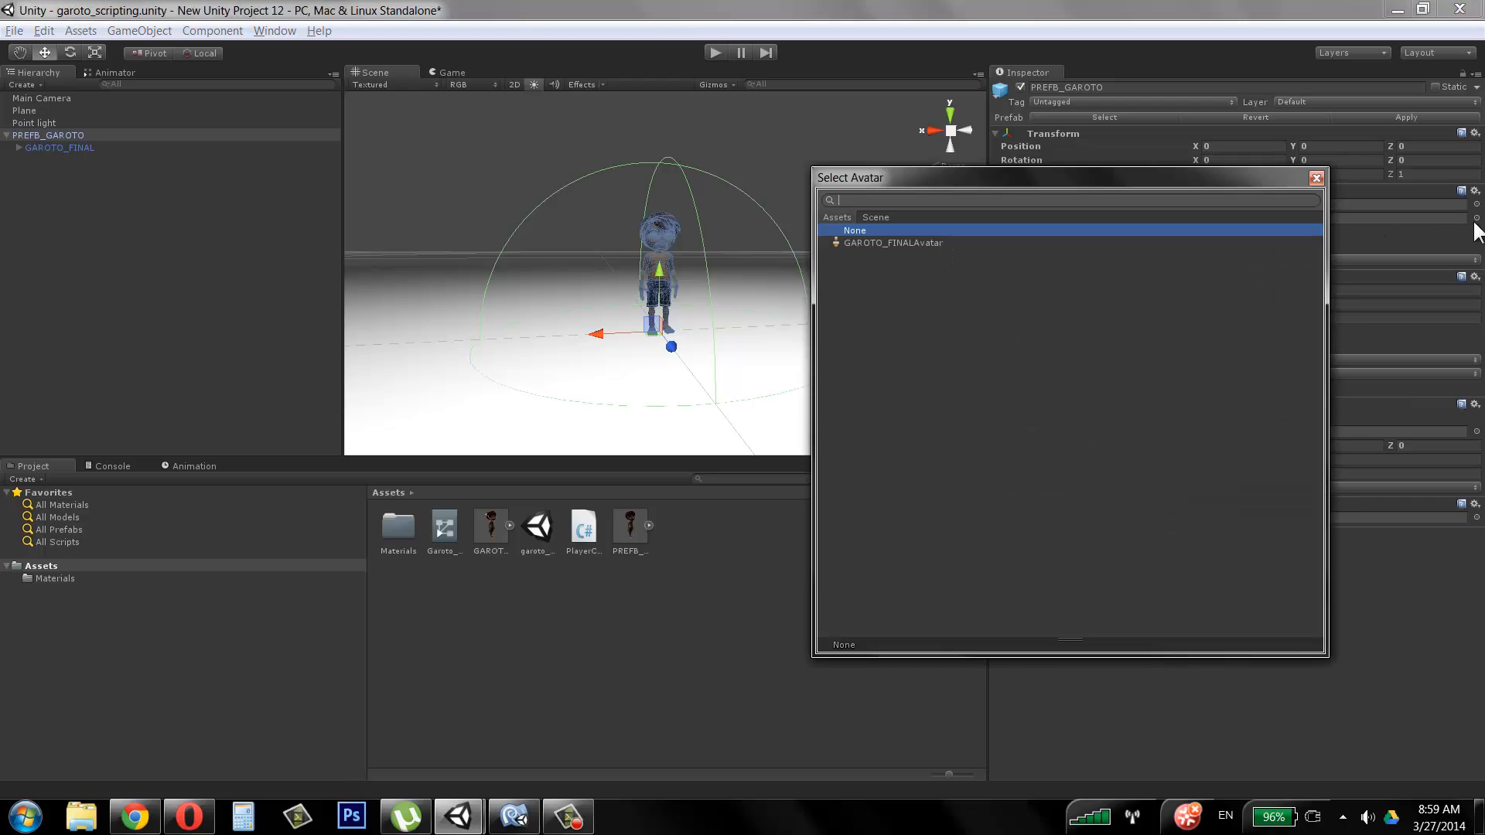
double_click(933, 244)
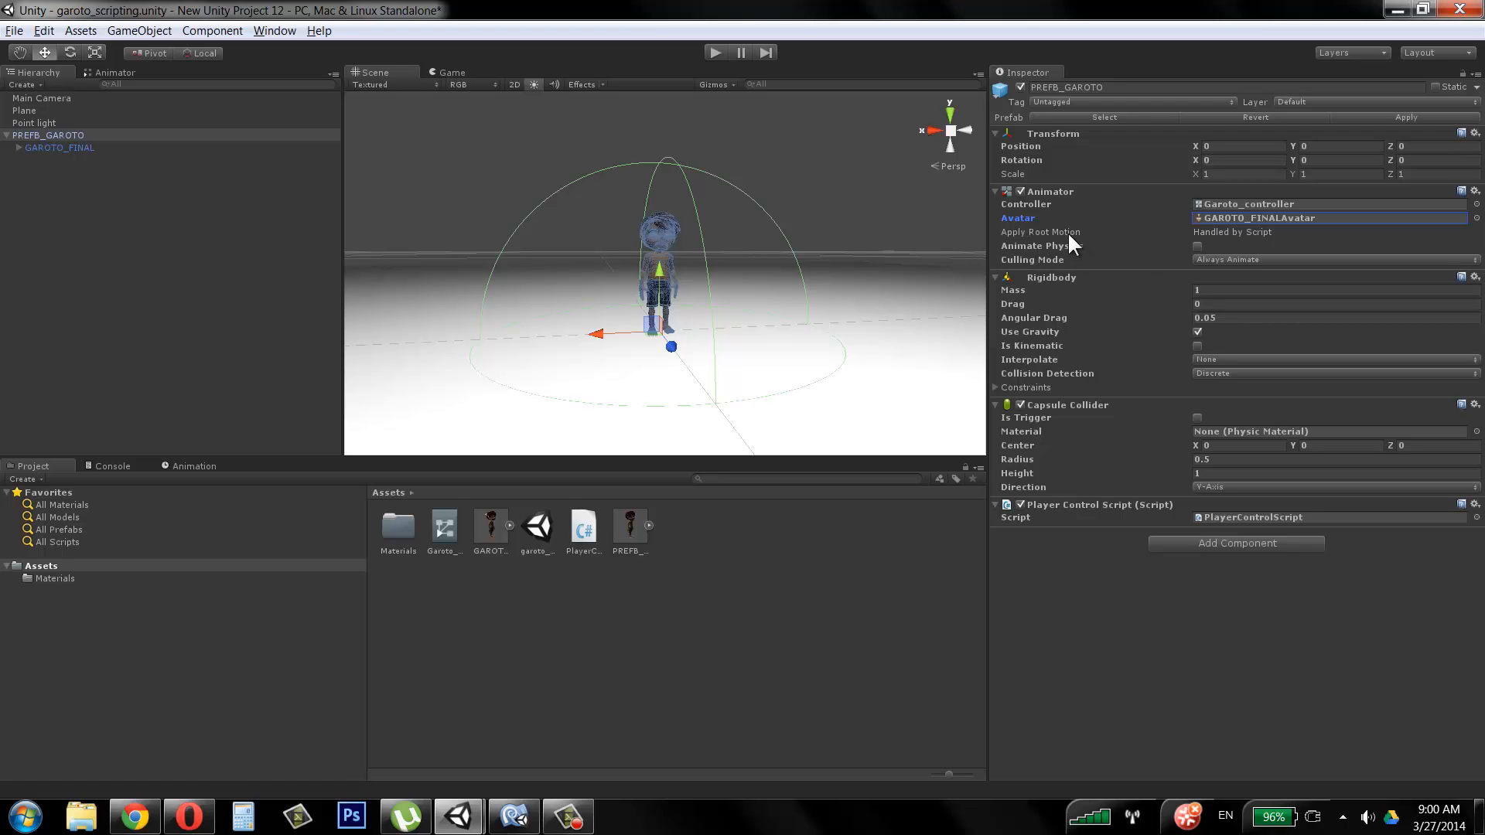
Step: Check the Animator settings on the GAROTO_FINAL child and set PREFB_GAROTO's Rigidbody mass to 20
left_click(85, 148)
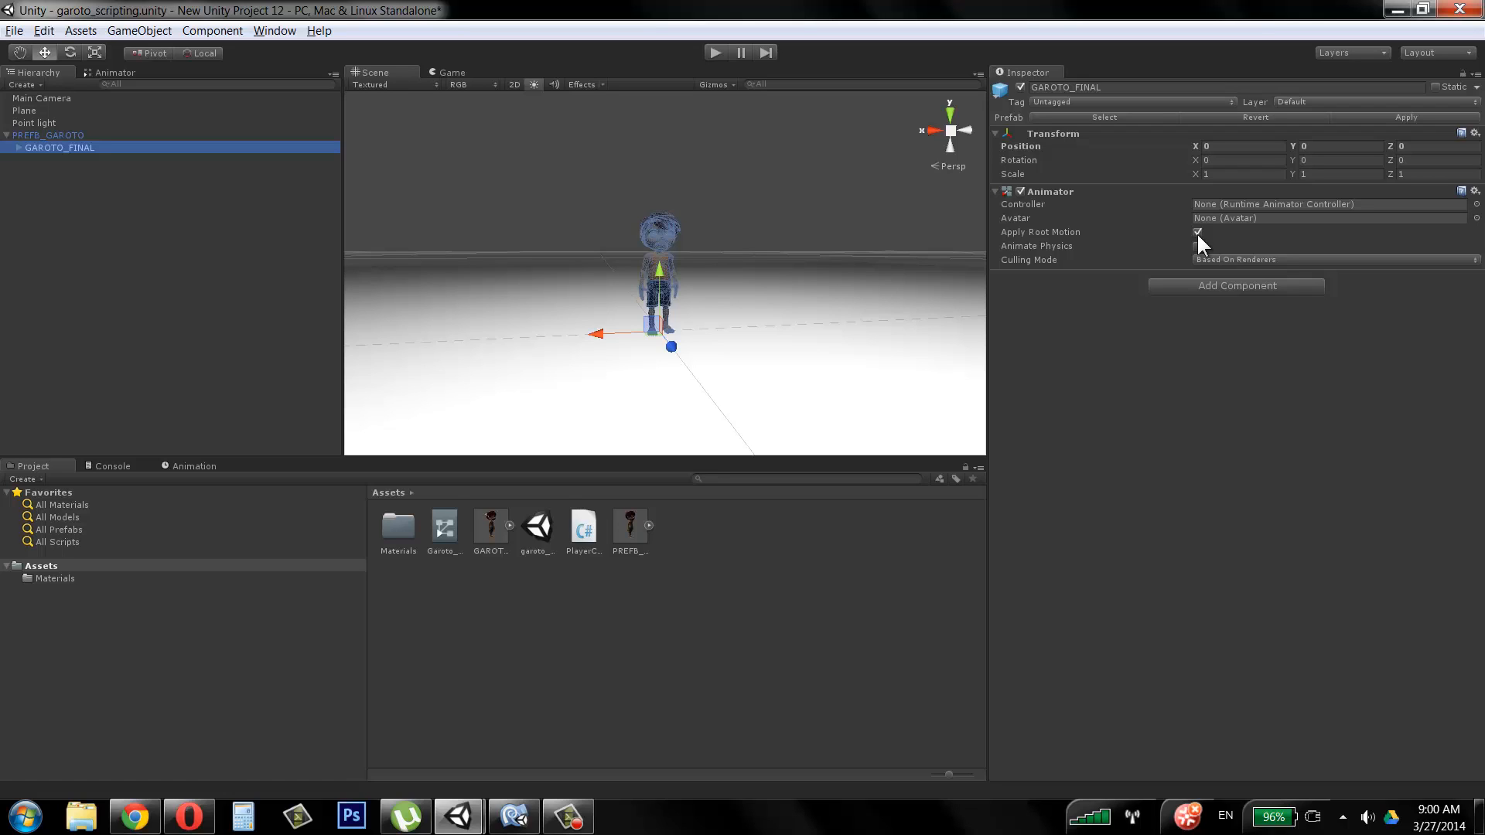
left_click(75, 135)
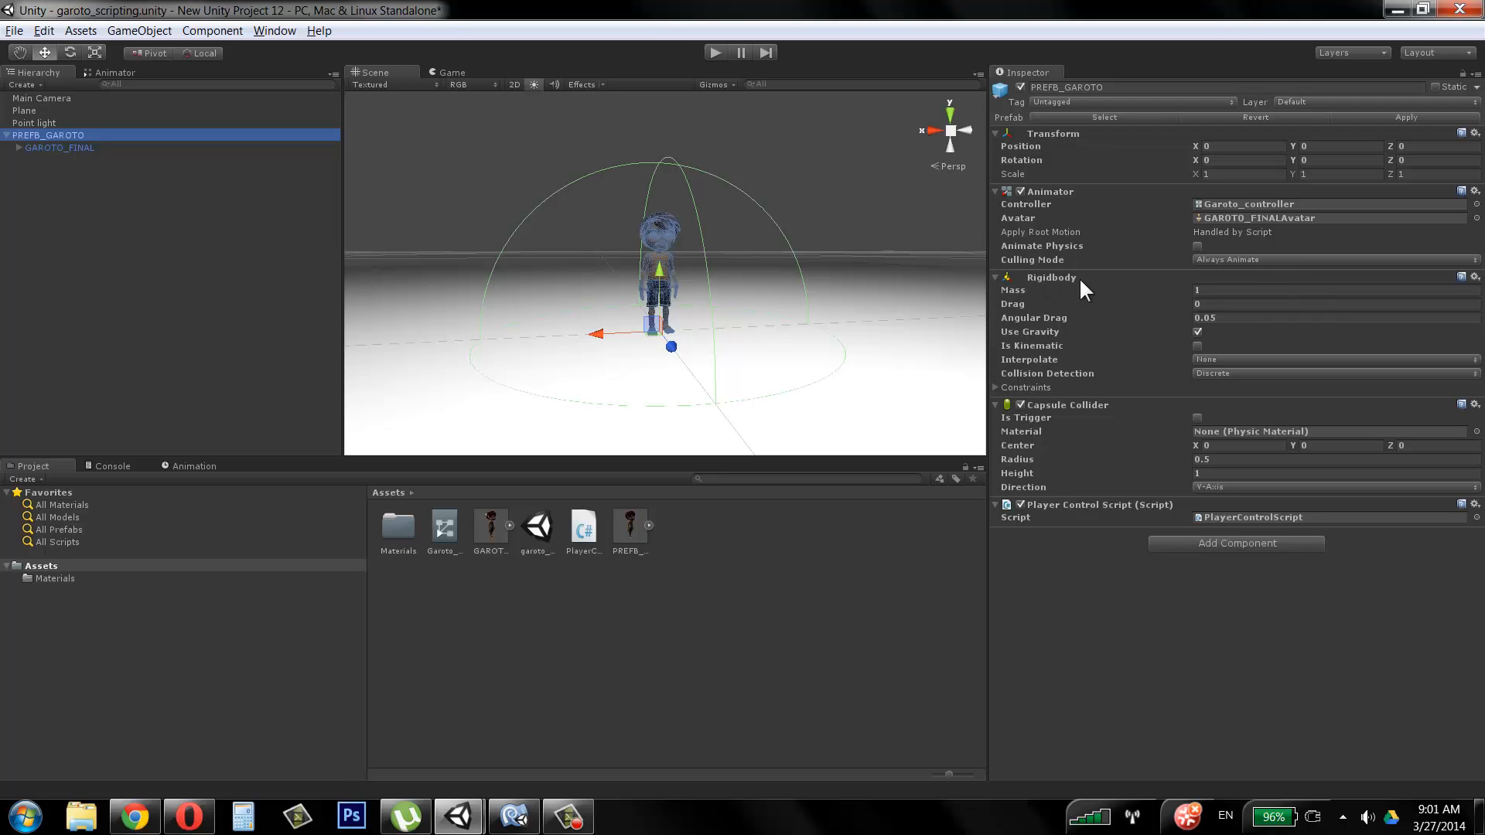
left_click(1207, 290)
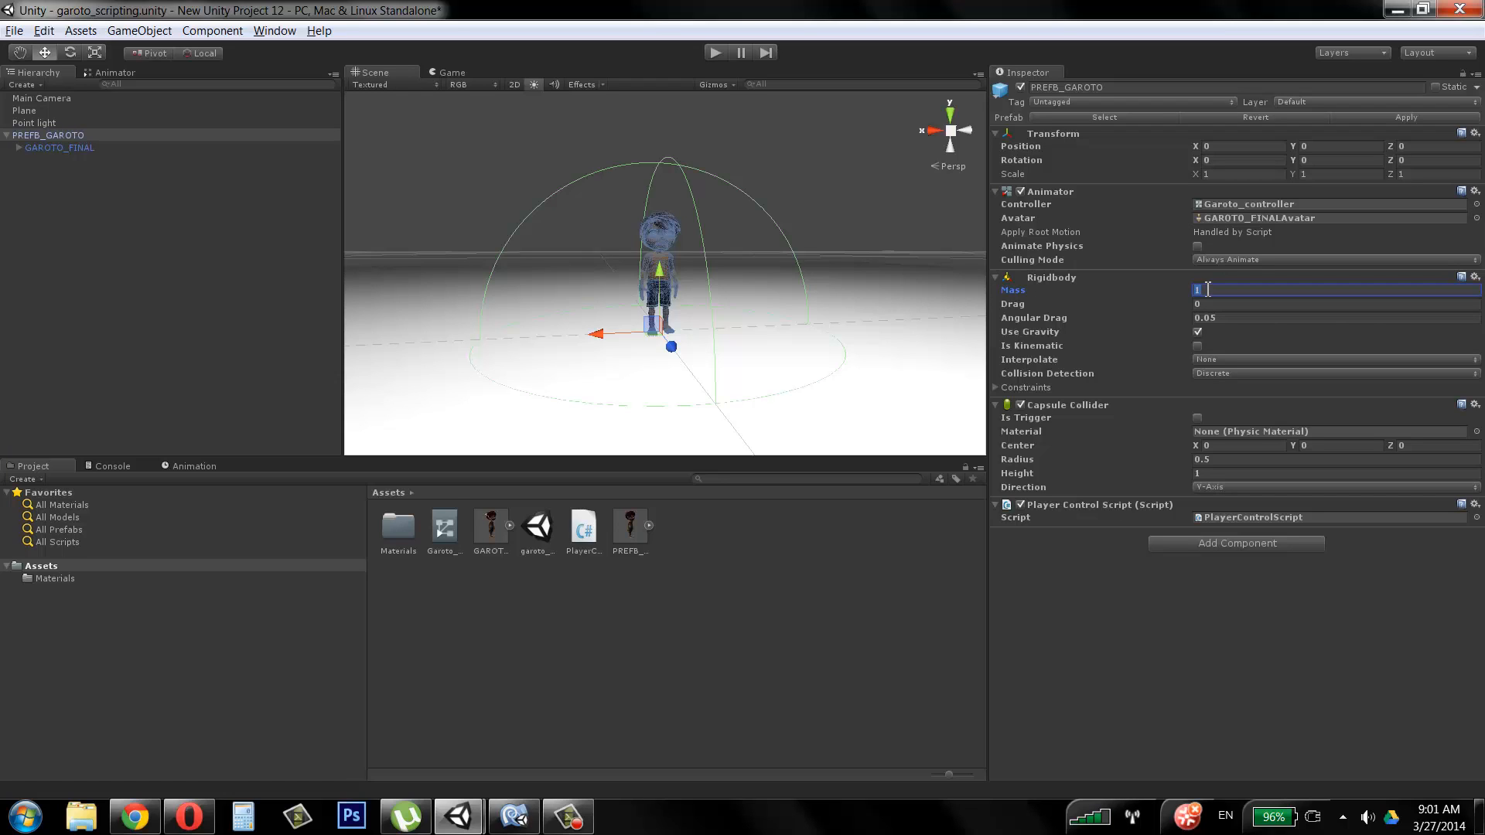
type("20")
key("Return")
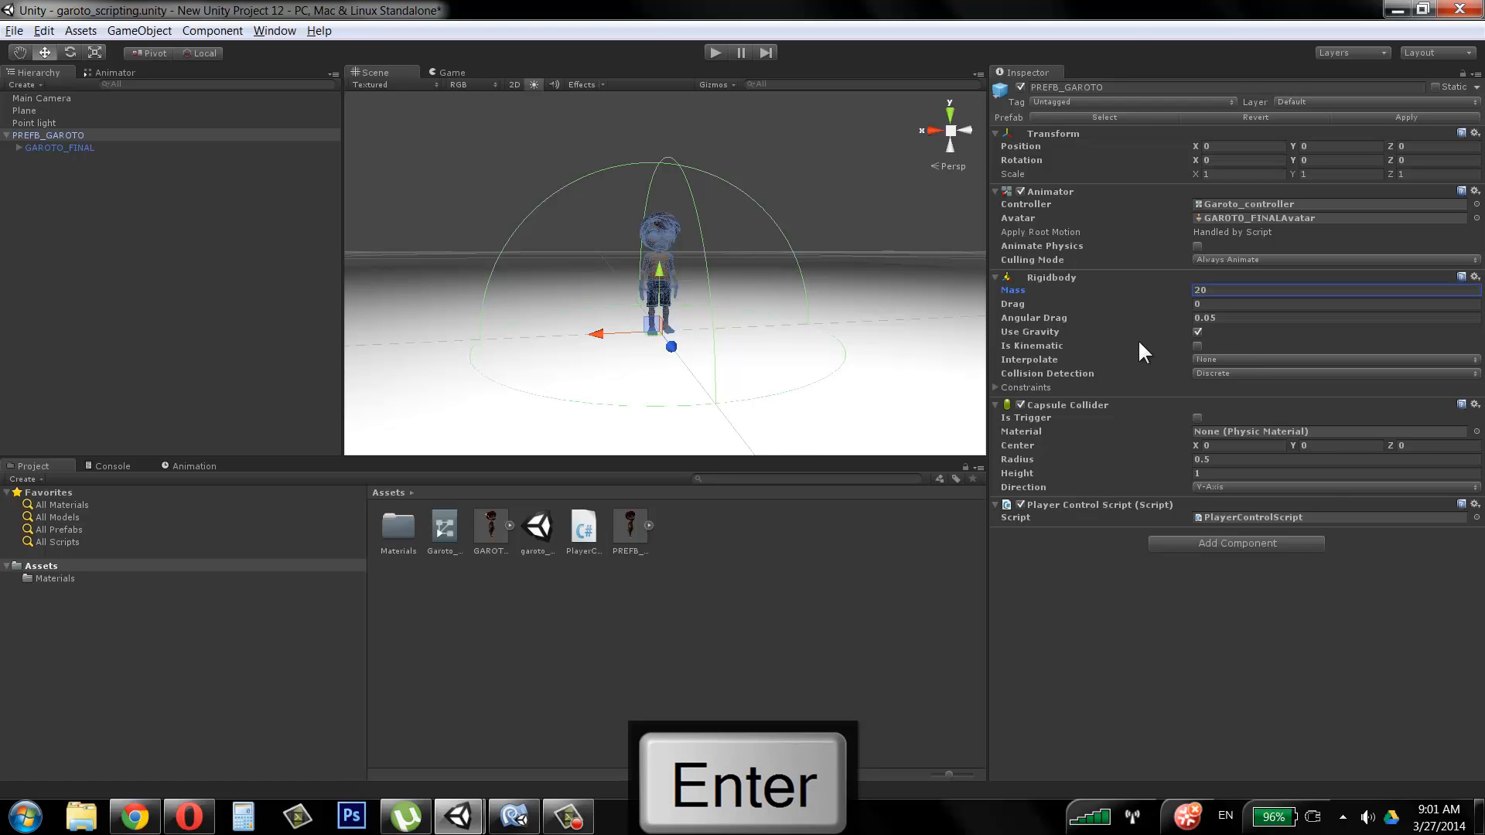
Step: Freeze the Rigidbody's rotation on the X, Y and Z axes and test the scene in play mode
left_click(1024, 387)
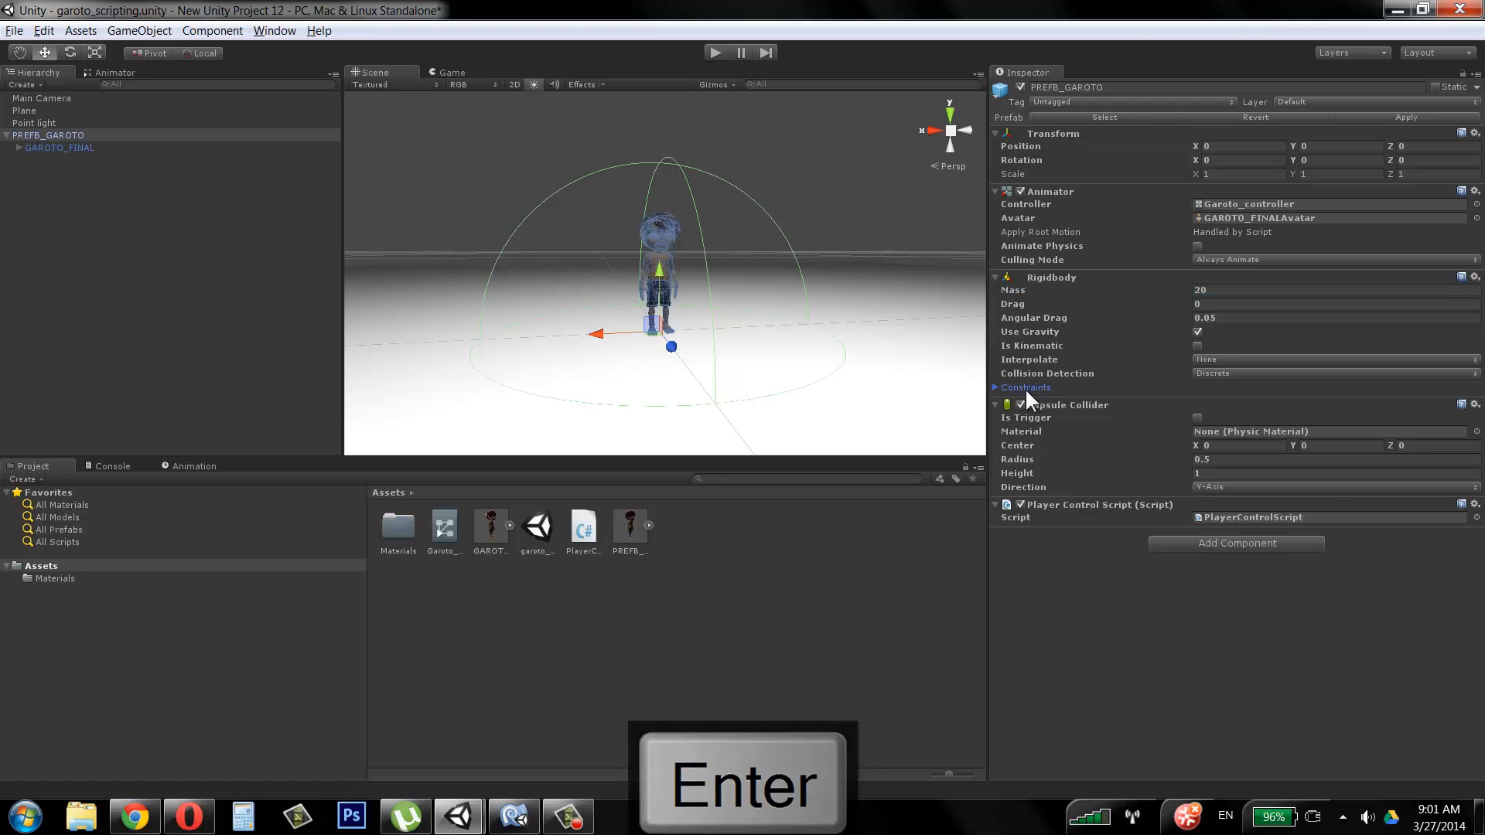
left_click(998, 386)
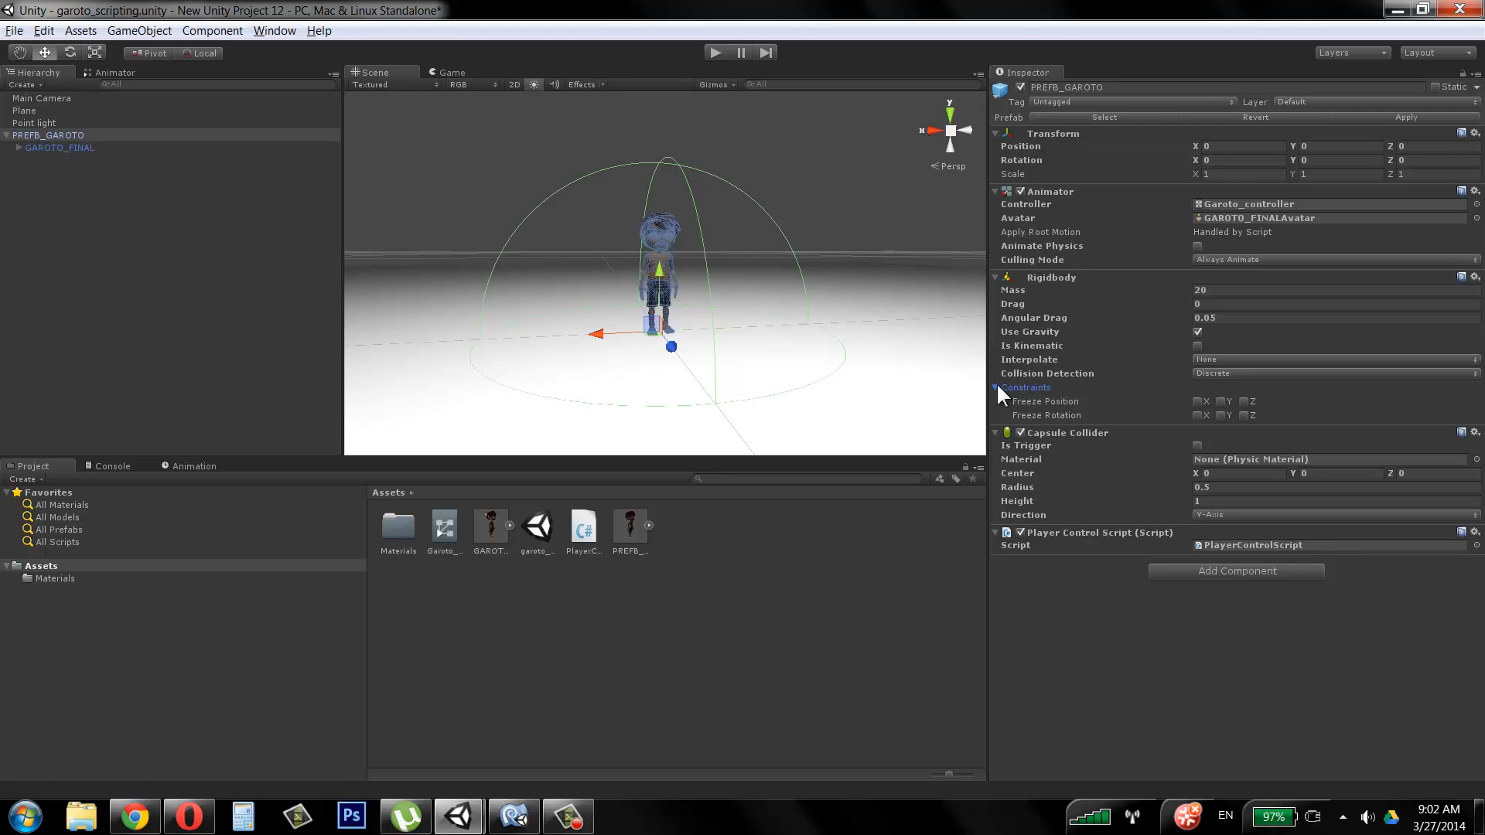
left_click(1197, 416)
left_click(716, 51)
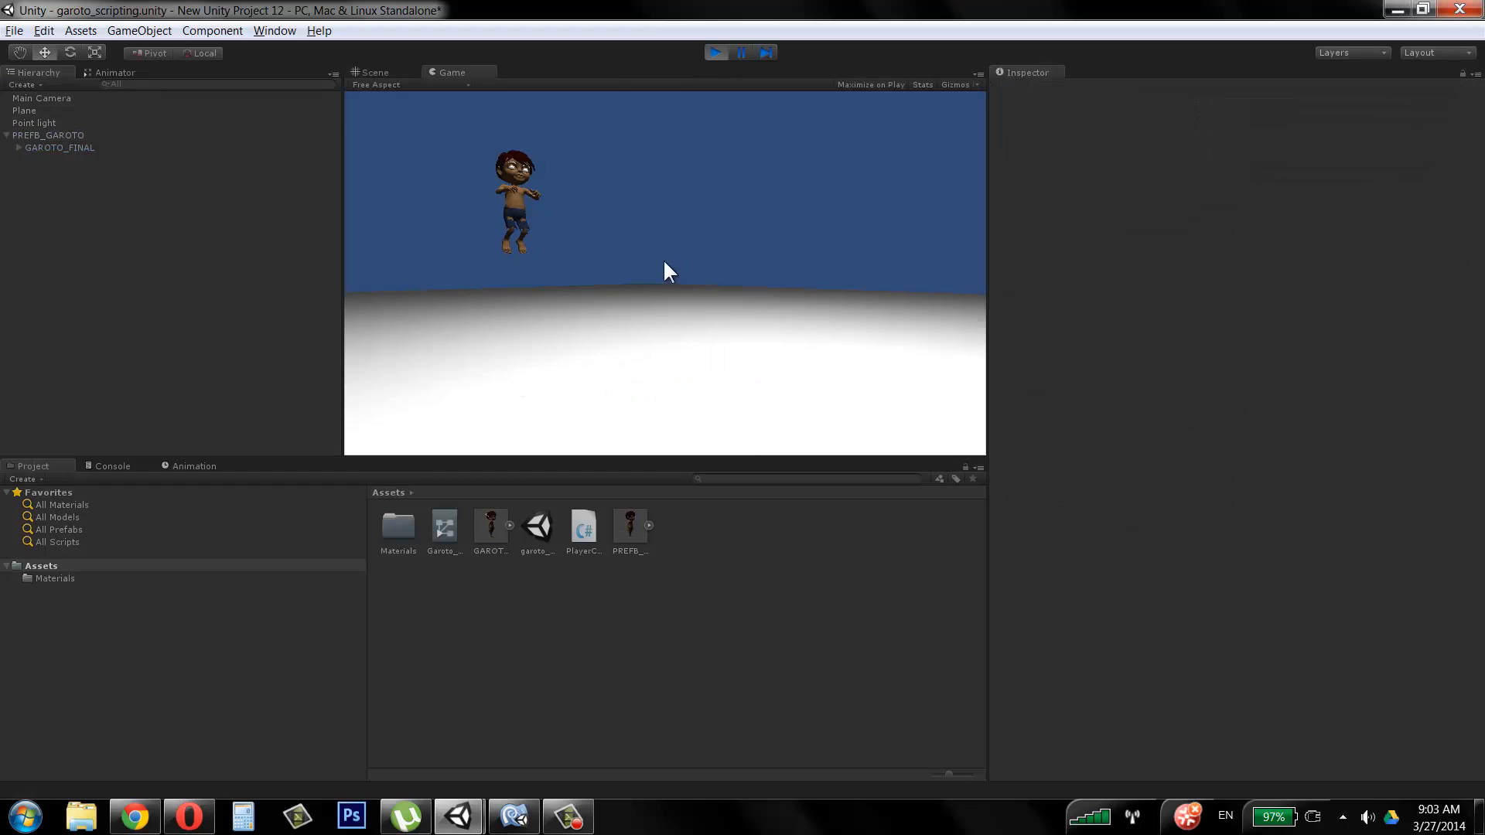
left_click(713, 51)
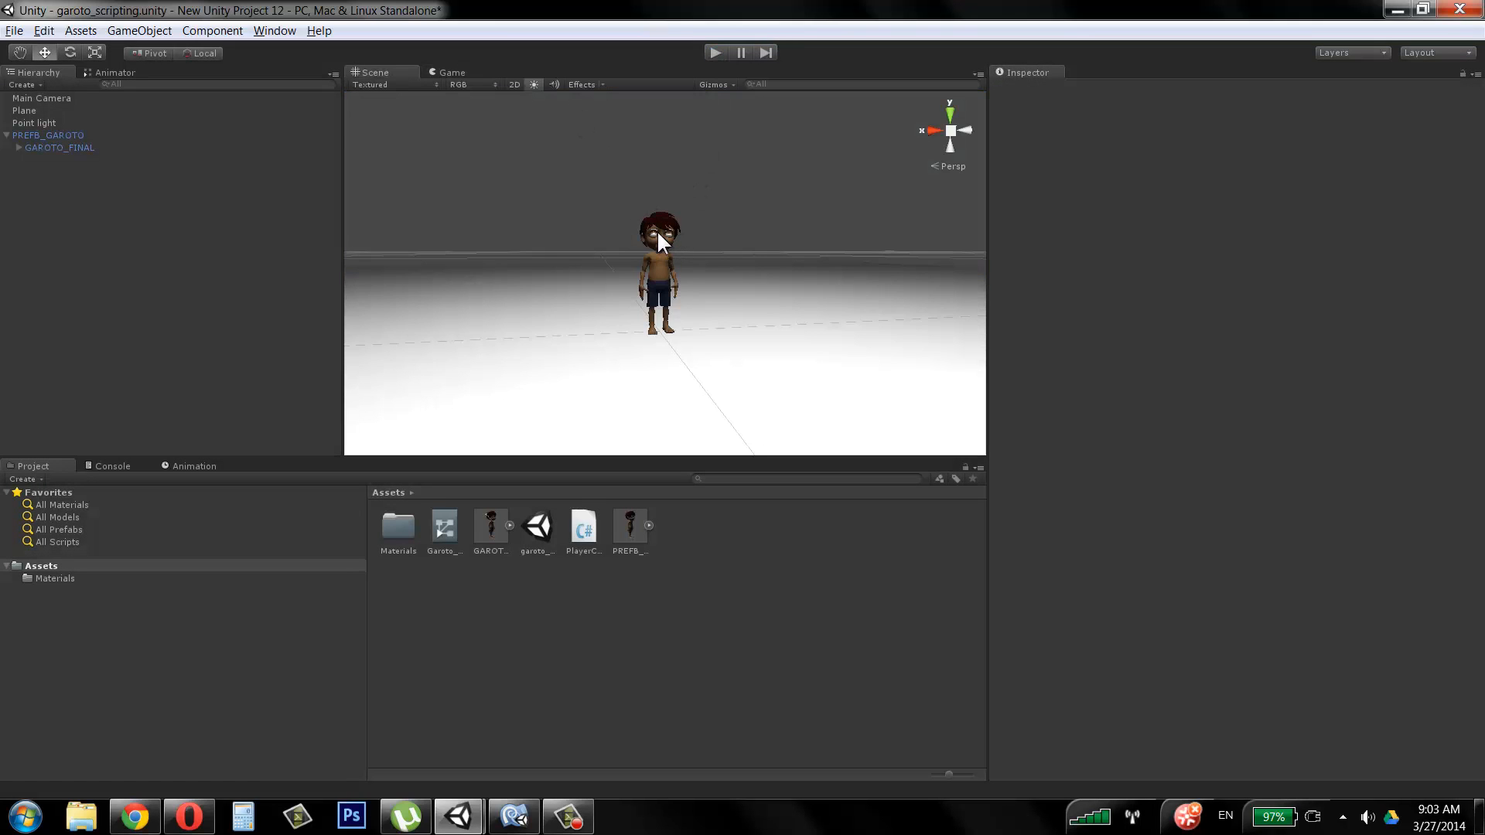
Step: Fit PREFB_GAROTO's Capsule Collider around the boy with radius 0.08, height 0.45 and center Y 0.19, checking the fit from several sides
left_click(657, 230)
left_click(79, 136)
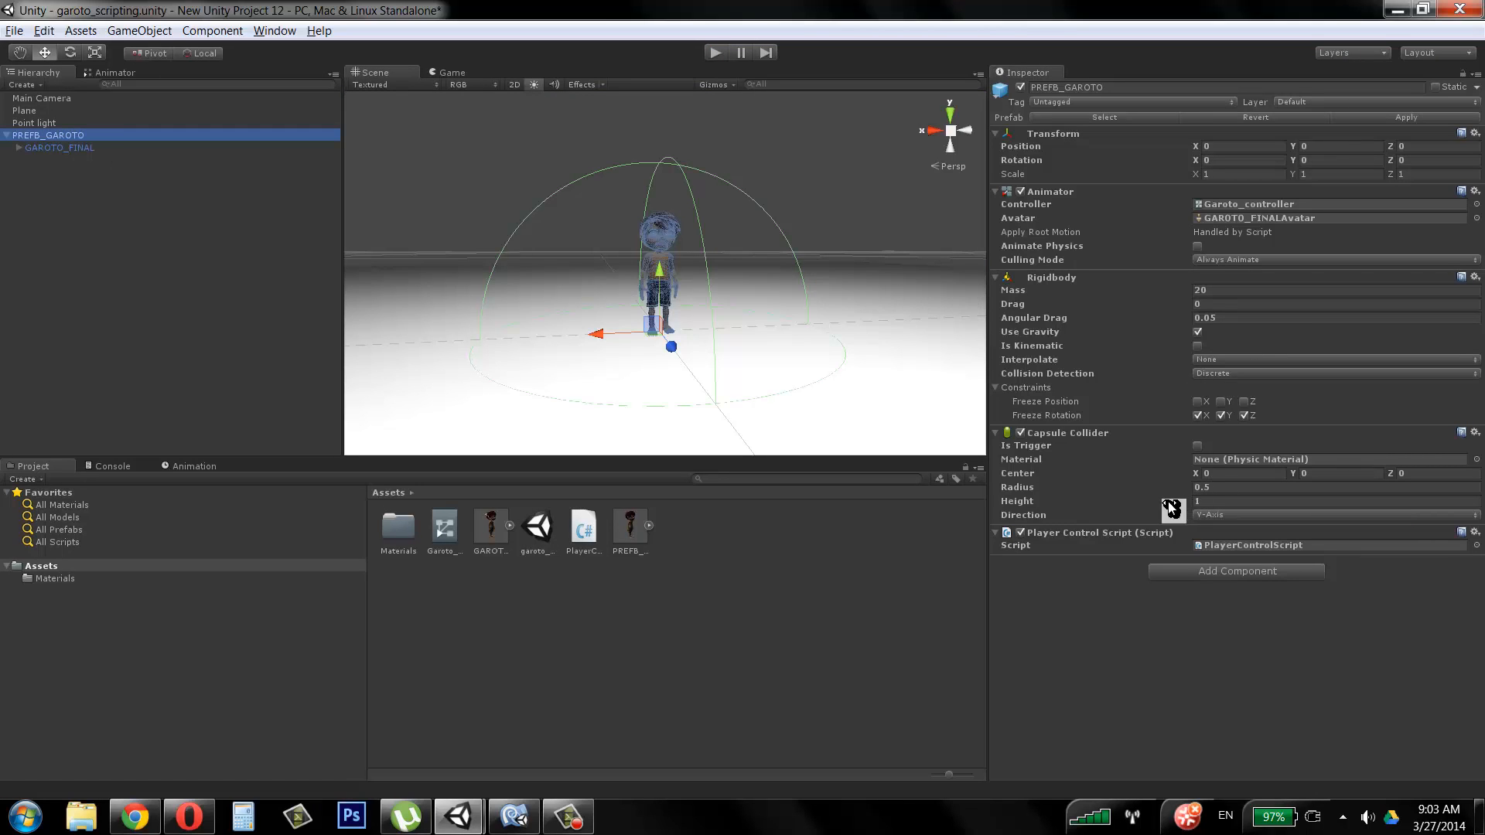
left_click_drag(1172, 509, 1160, 503)
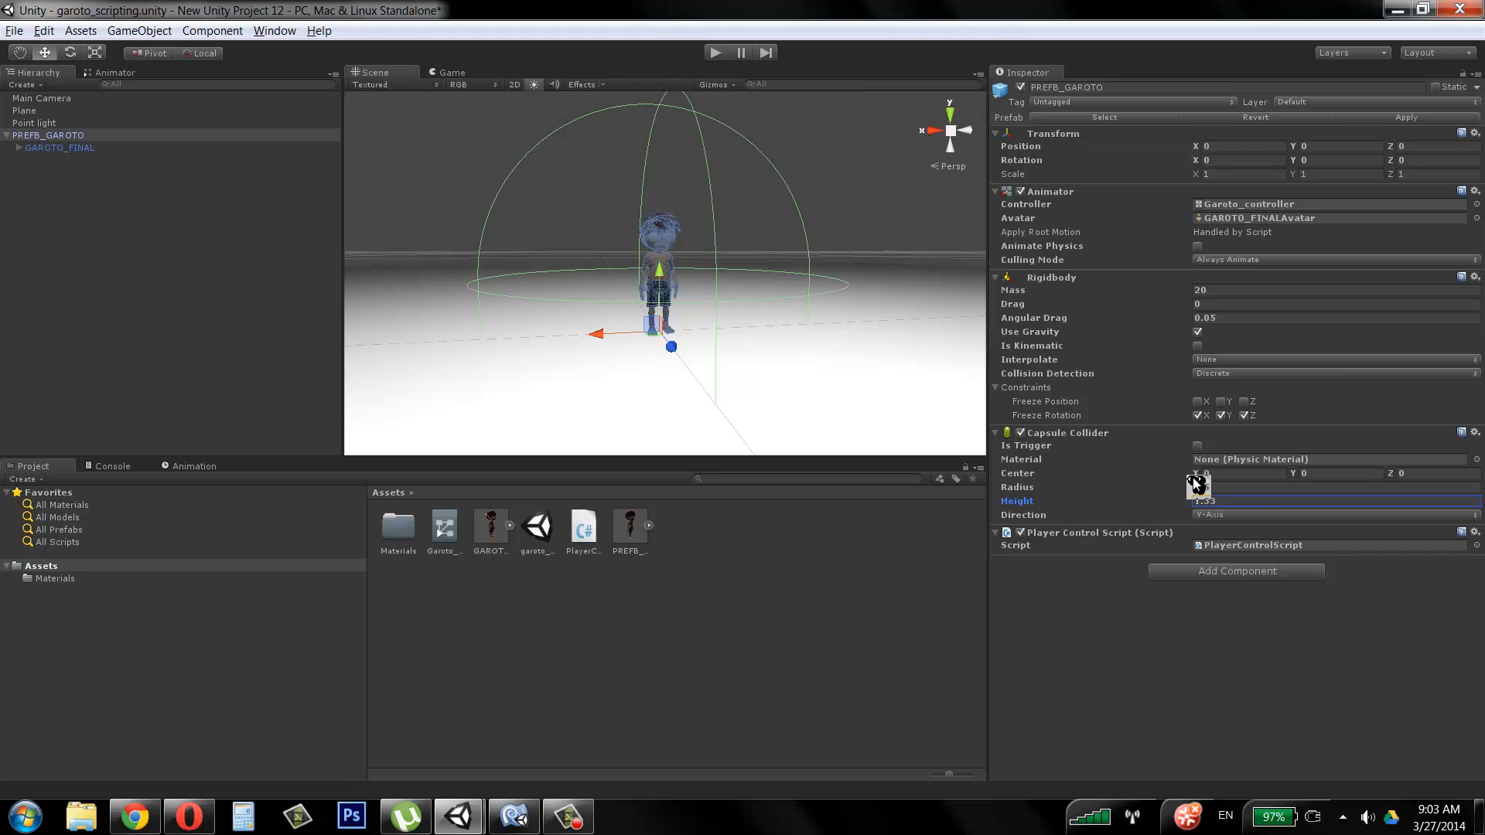
left_click_drag(1297, 479, 1300, 479)
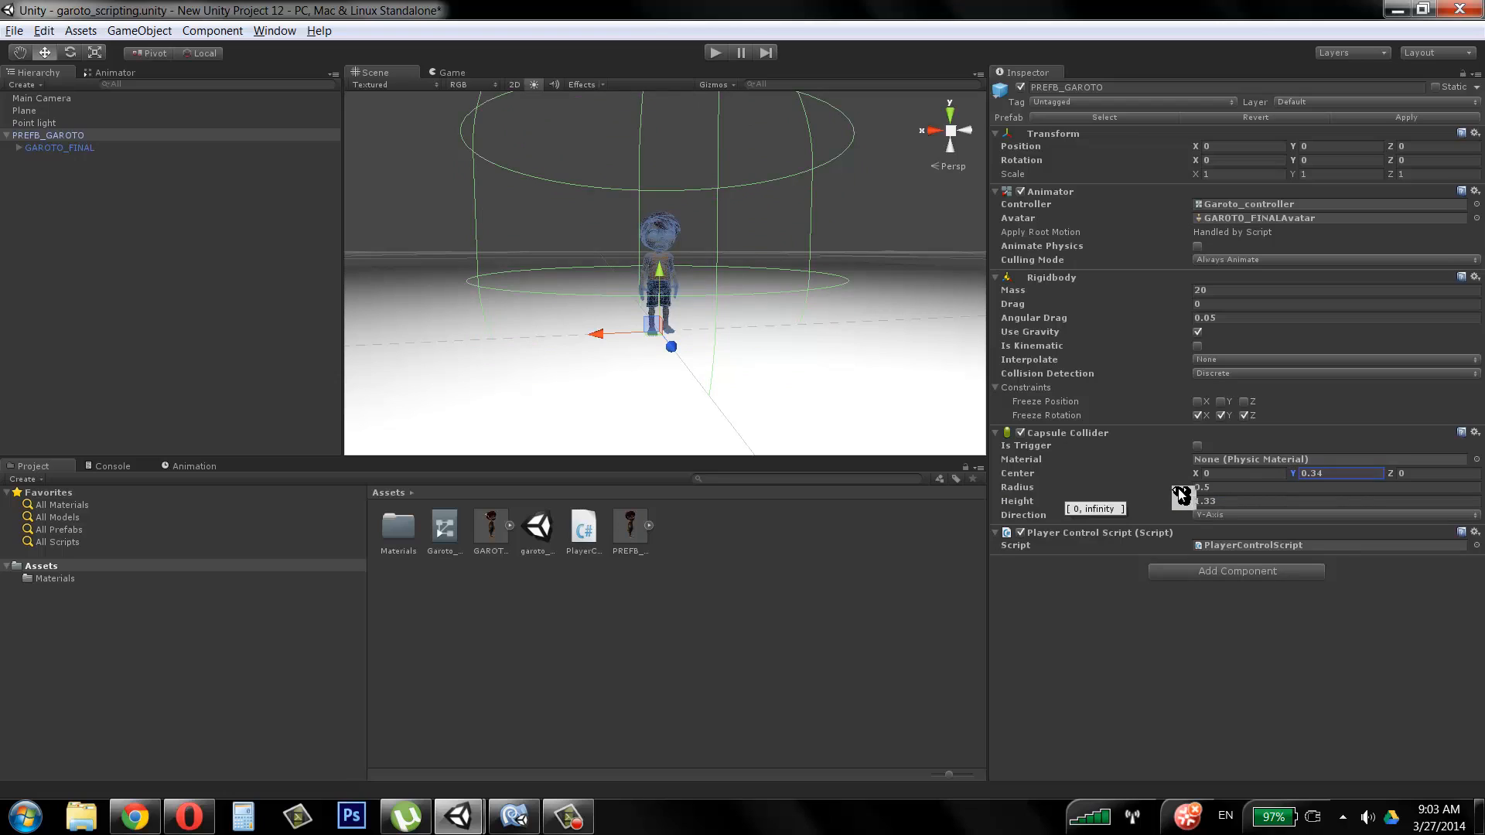
left_click_drag(1181, 496, 1159, 510)
left_click(1181, 510)
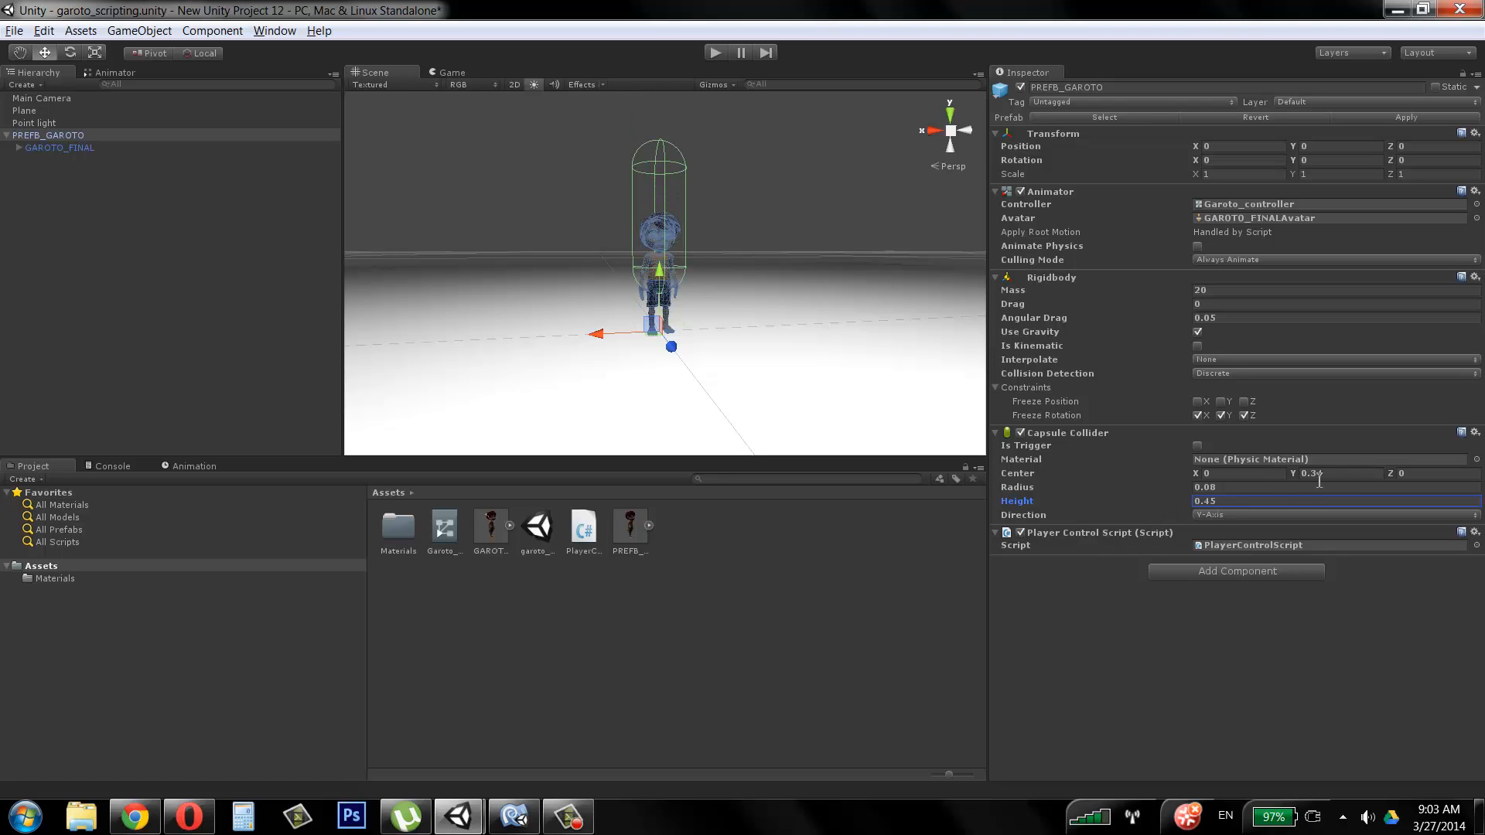
left_click_drag(1293, 478, 1291, 481)
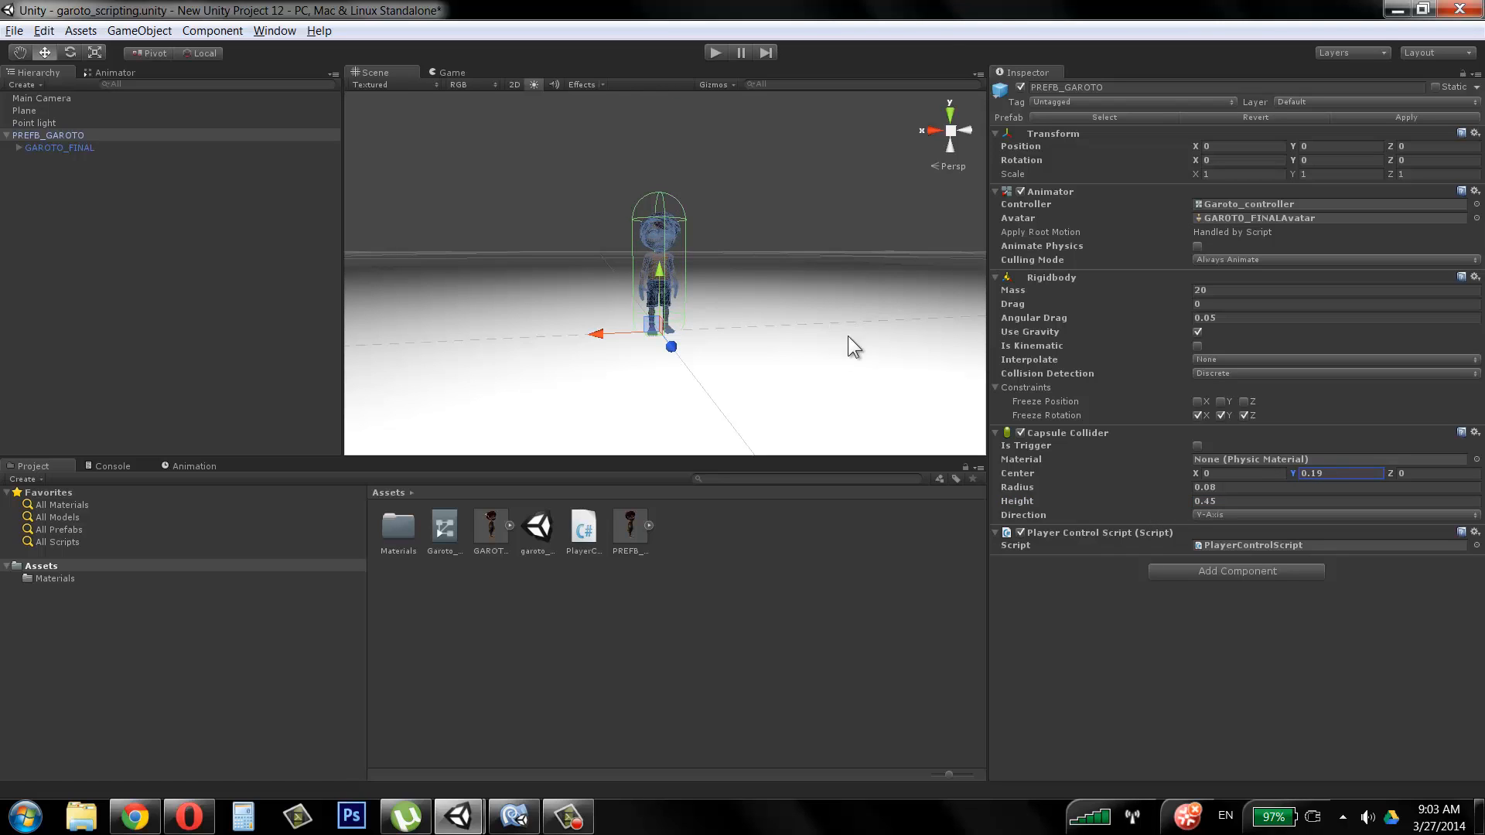
left_click_drag(847, 336, 941, 358, "alt")
right_click_drag(941, 358, 1007, 282, "alt")
left_click_drag(773, 286, 738, 309, "alt")
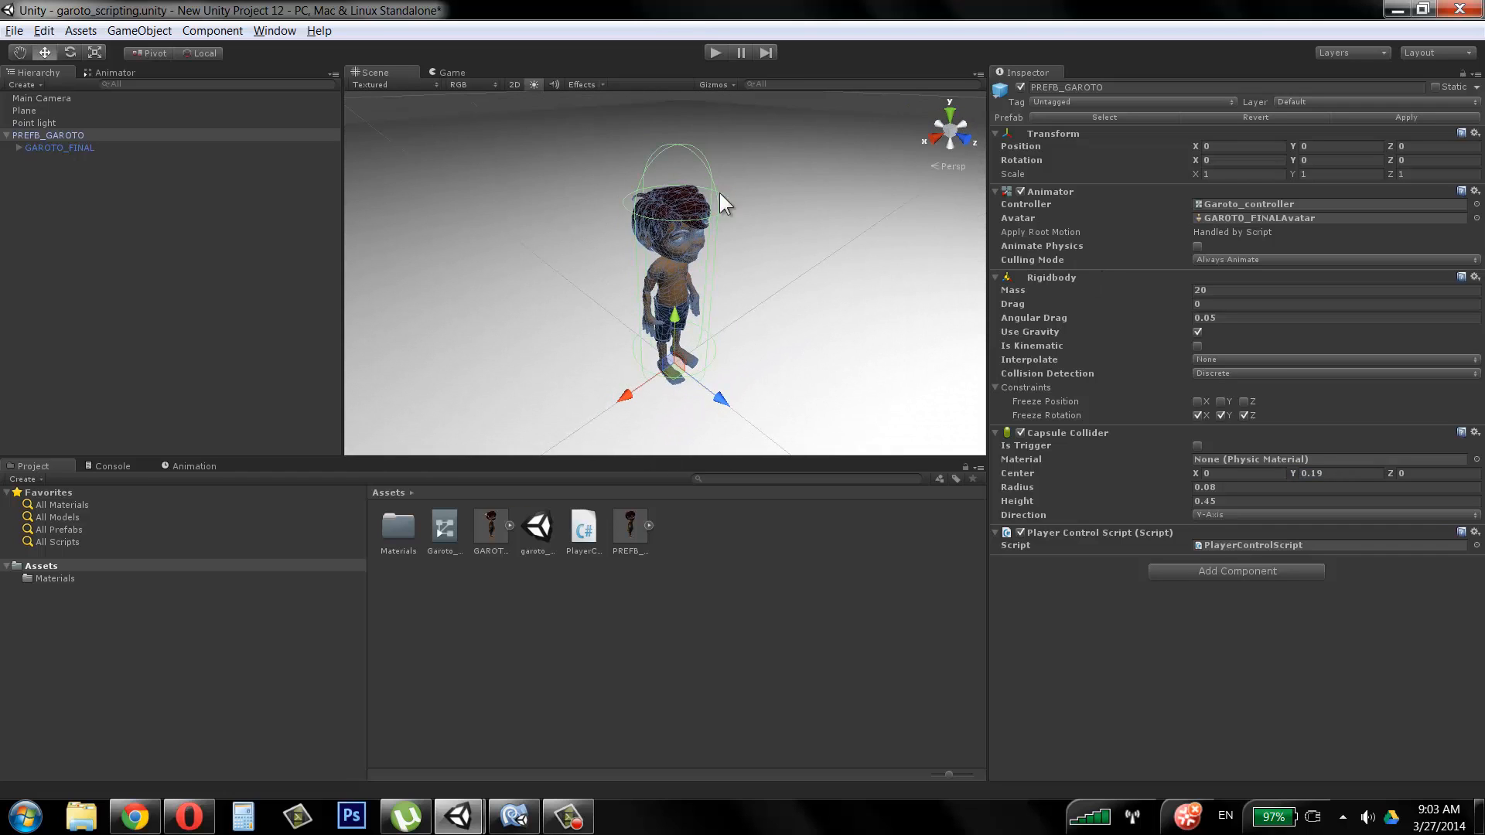
left_click_drag(789, 239, 747, 242, "alt")
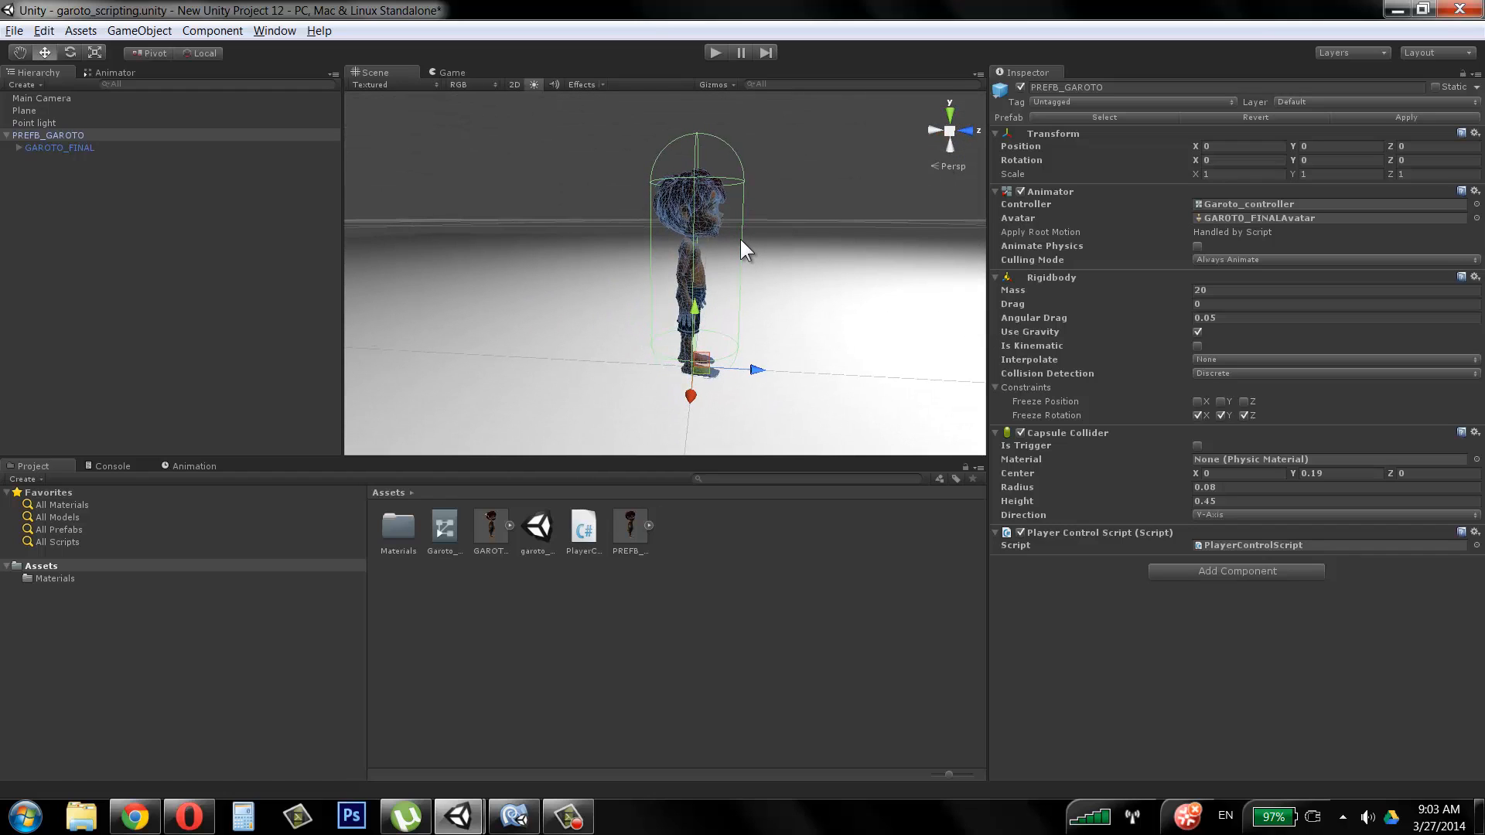
left_click_drag(767, 249, 695, 260, "alt")
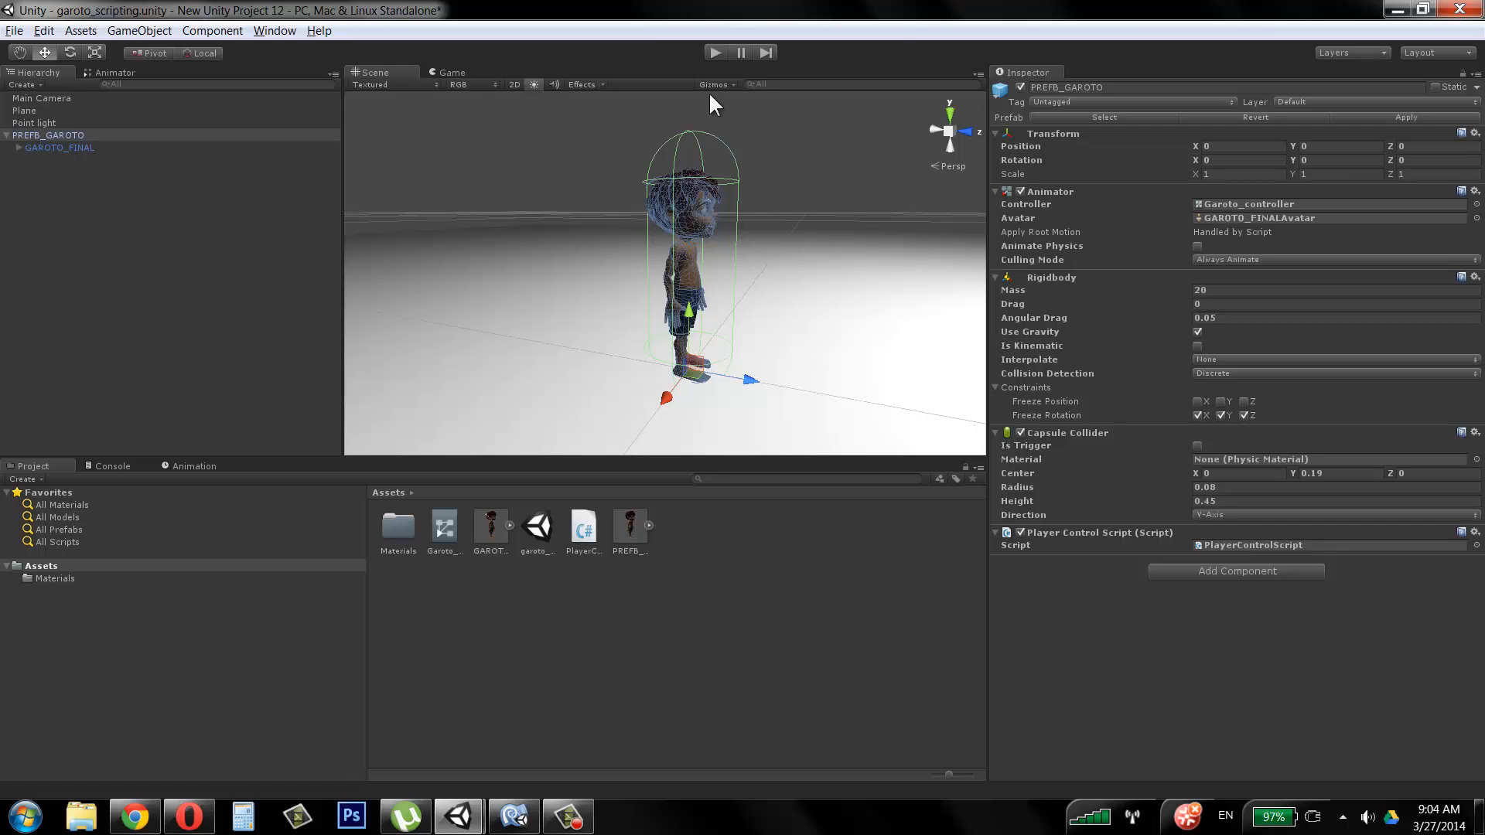
Step: Test the boy in play mode, stop, and check the component settings of GAROTO_FINAL and PREFB_GAROTO
left_click(716, 54)
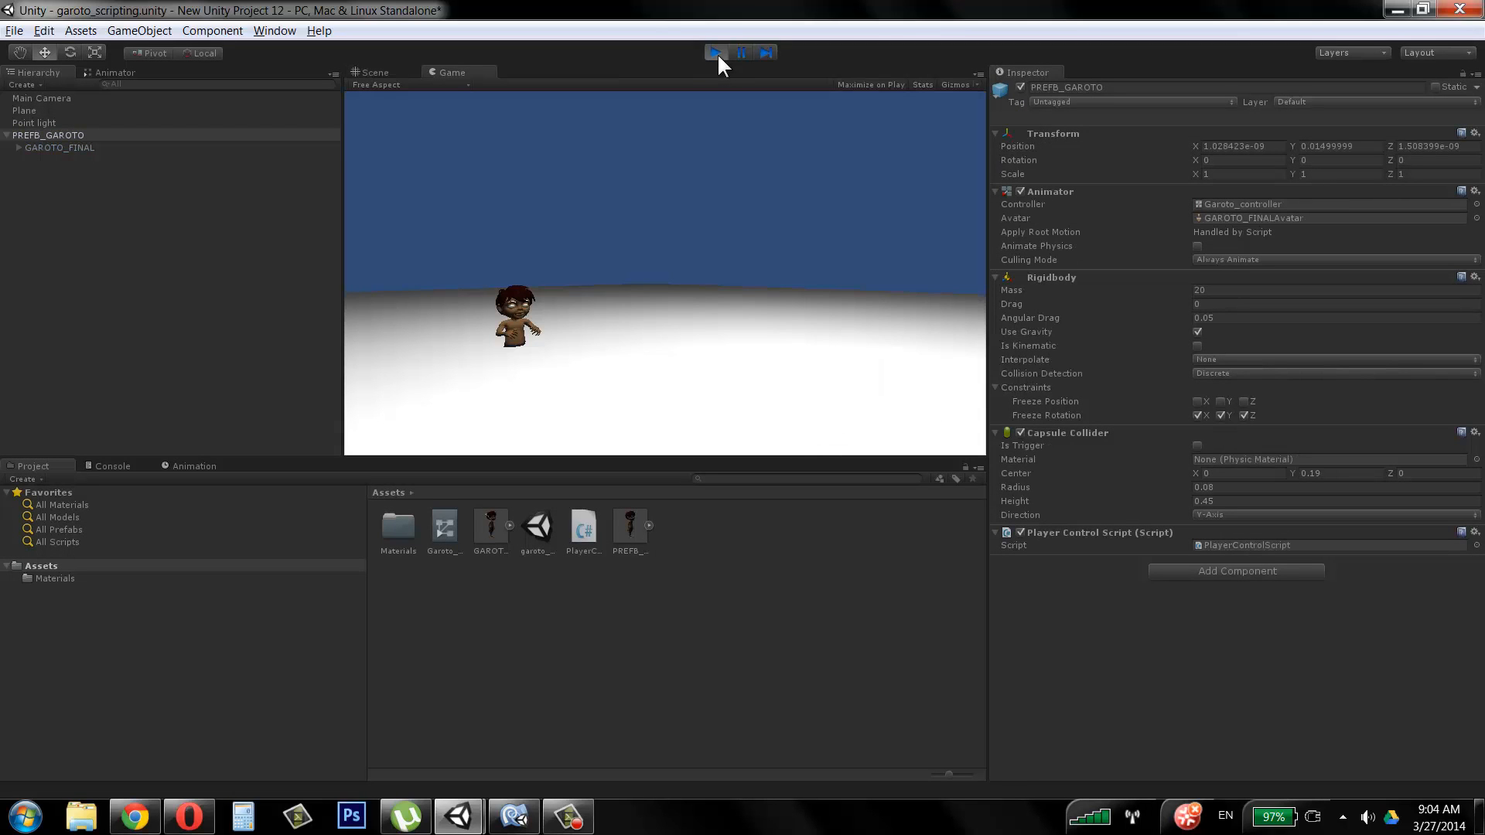
left_click(717, 53)
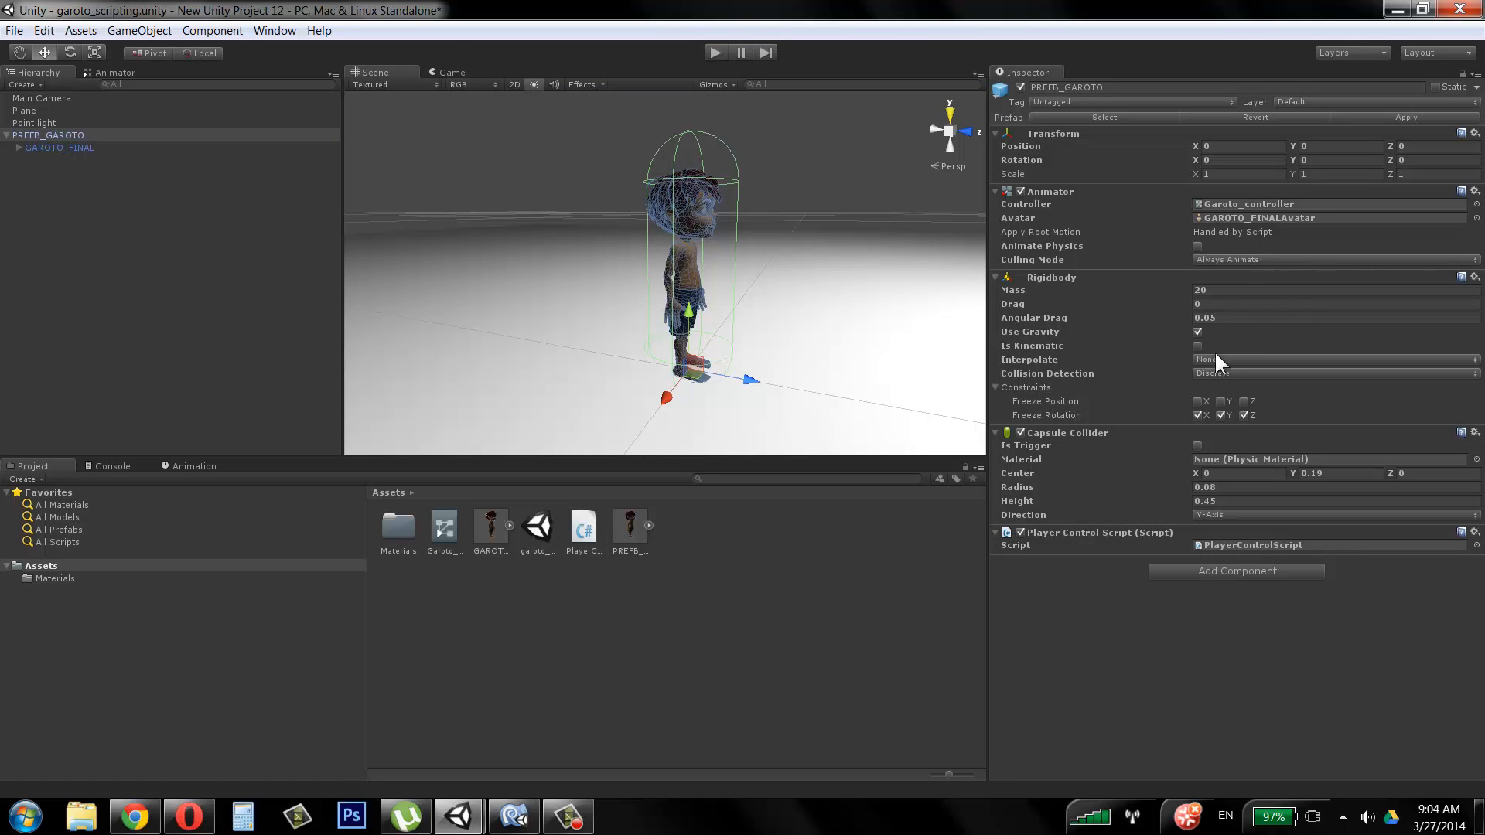
left_click(1220, 416)
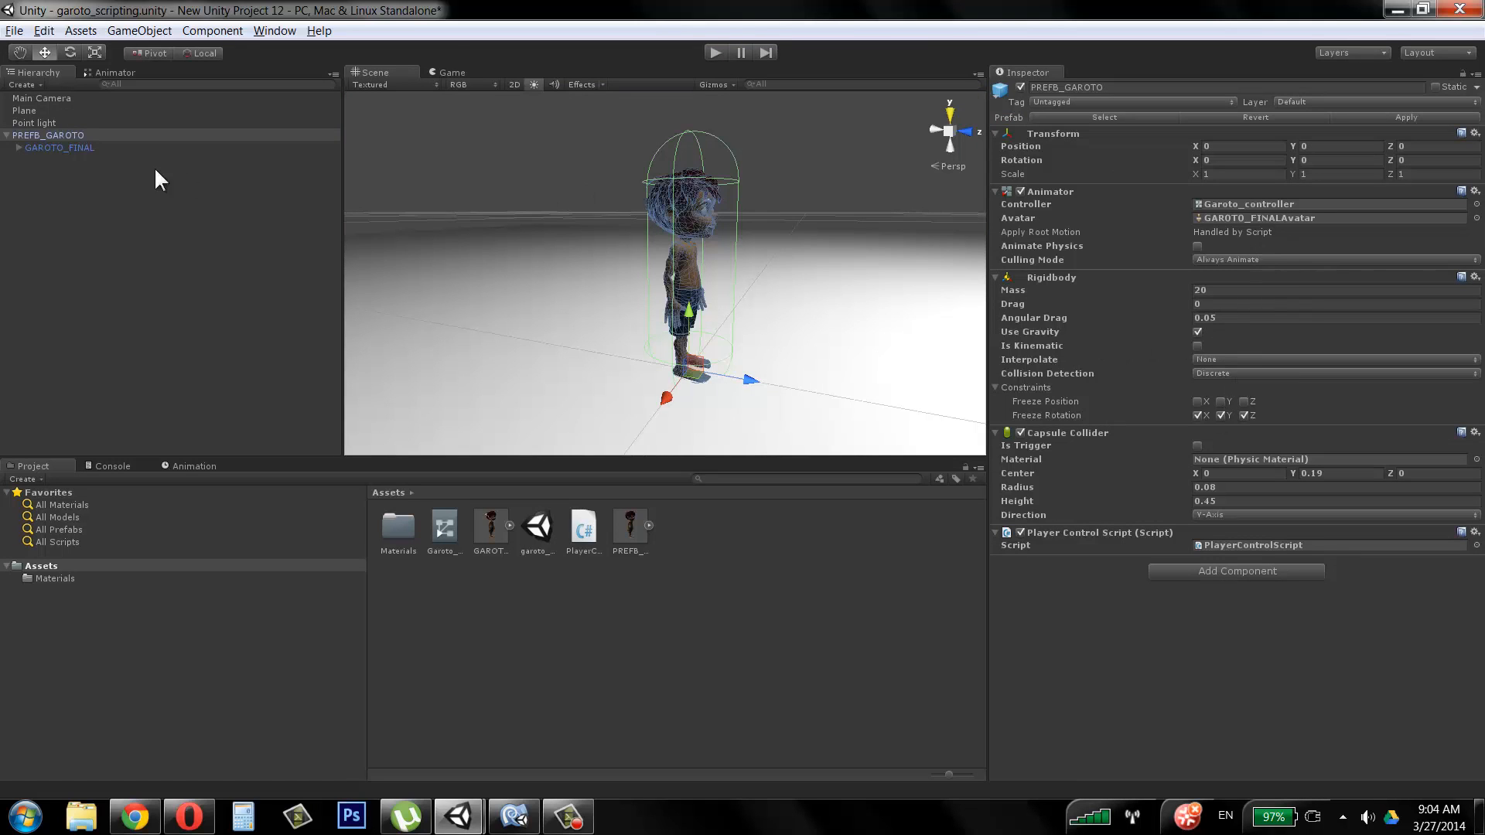
left_click(87, 149)
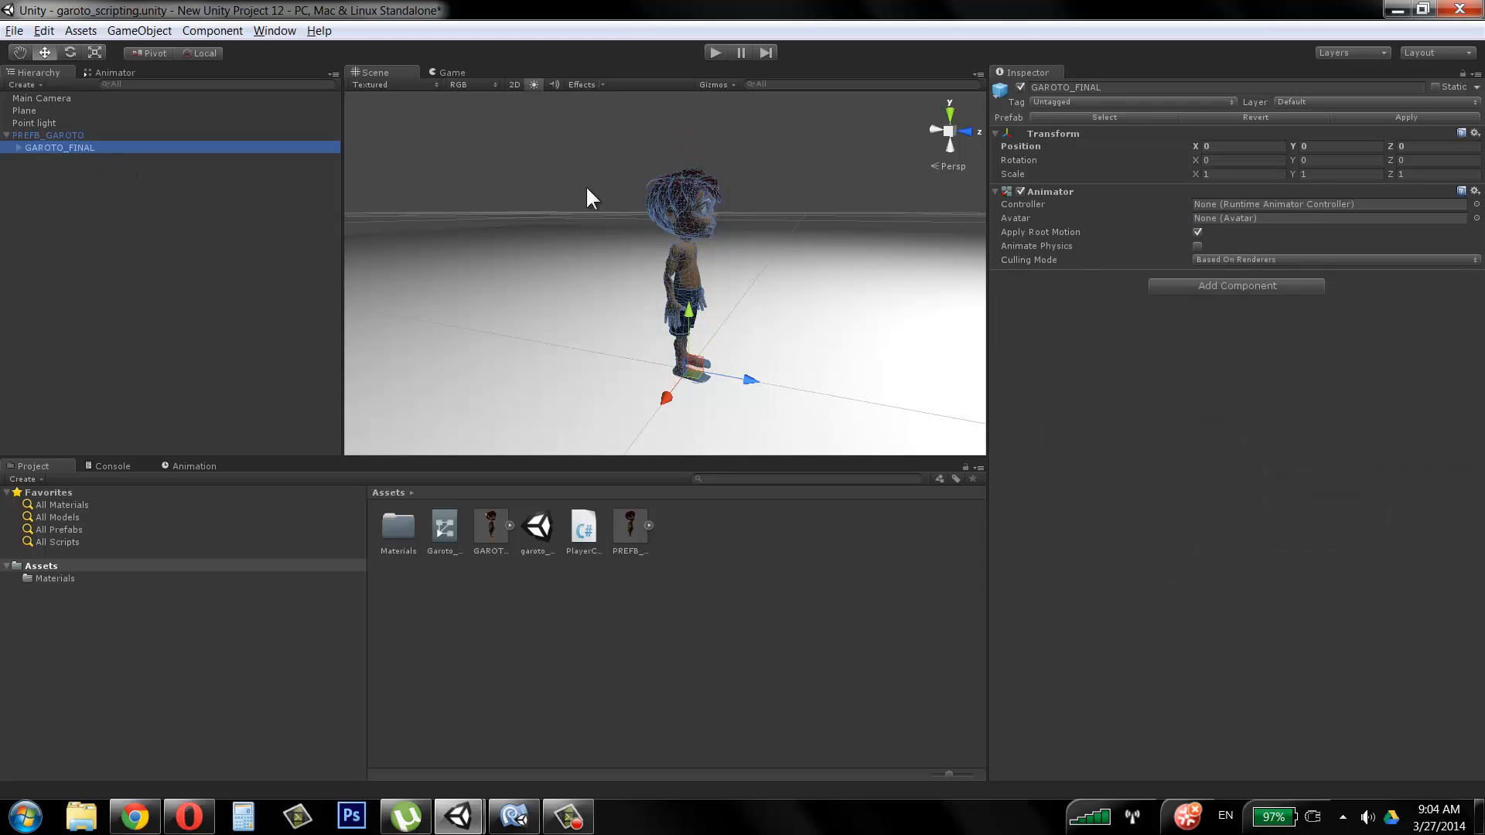
left_click(75, 135)
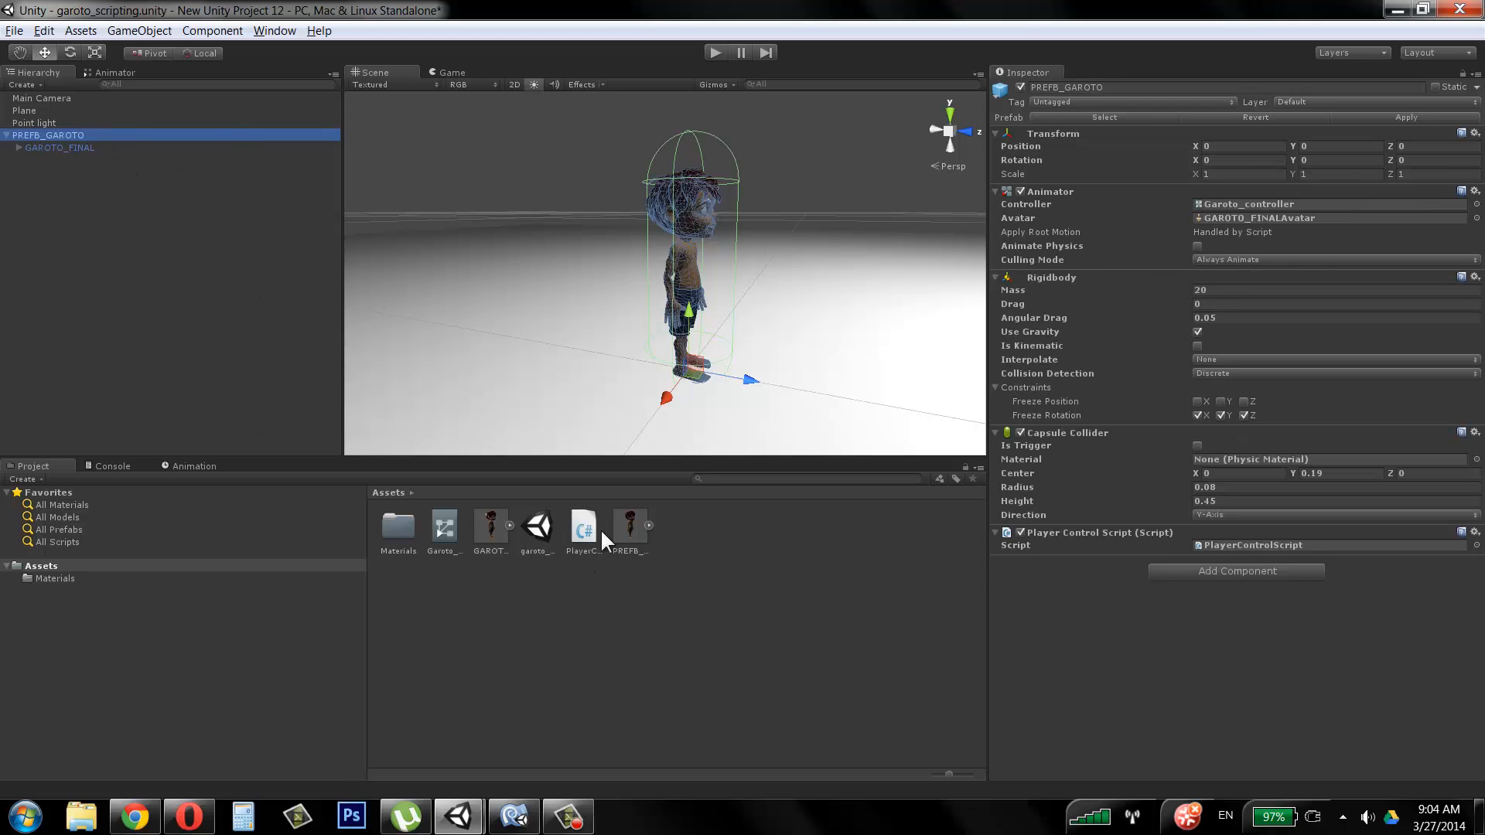
Step: In GAROTO_FINAL's import settings, base the Idle clip's root transform rotation and XZ position on Original
left_click(498, 531)
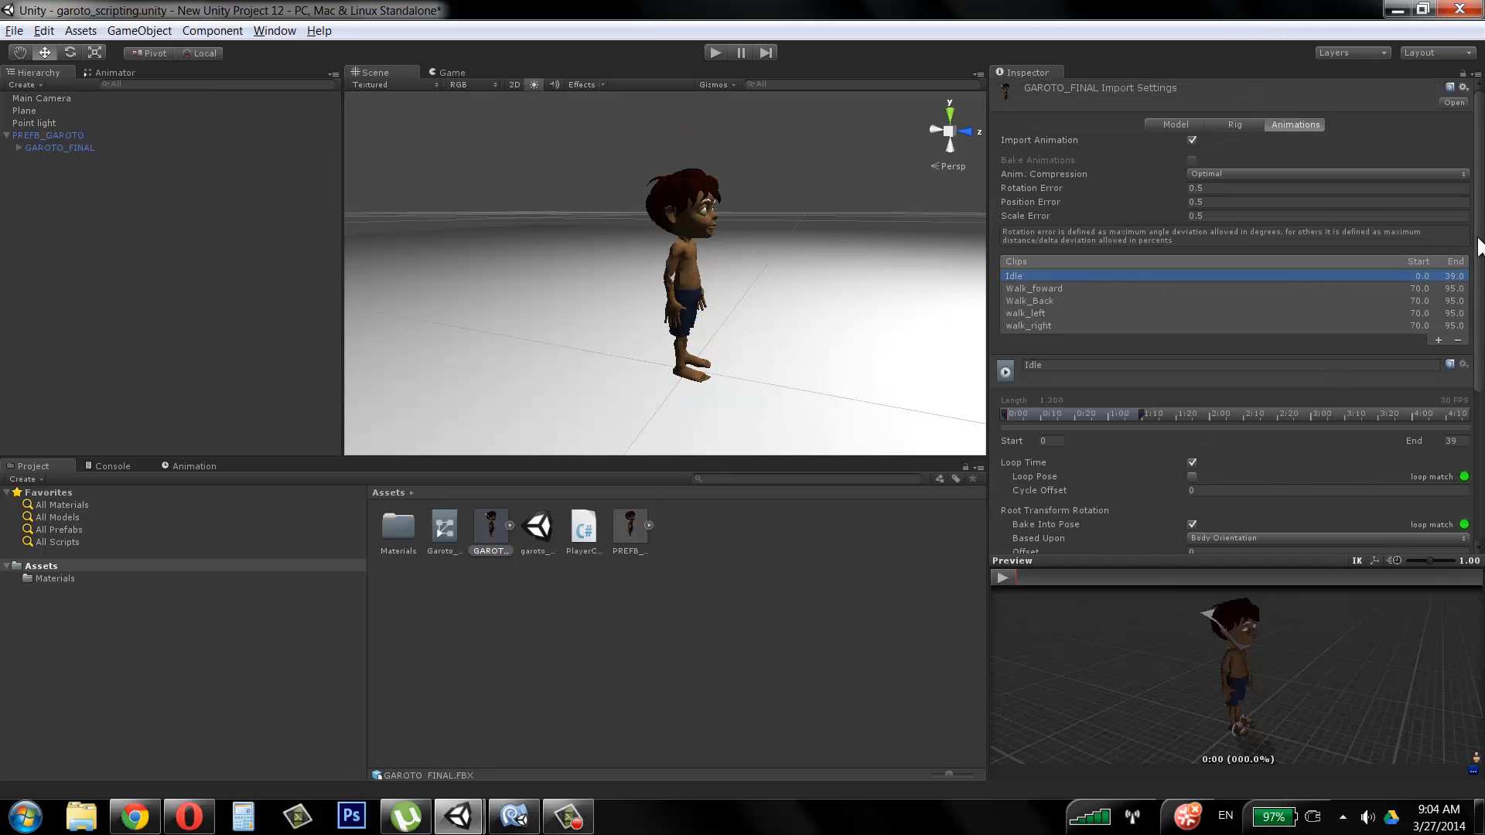
scroll(1265, 333, "down", 5)
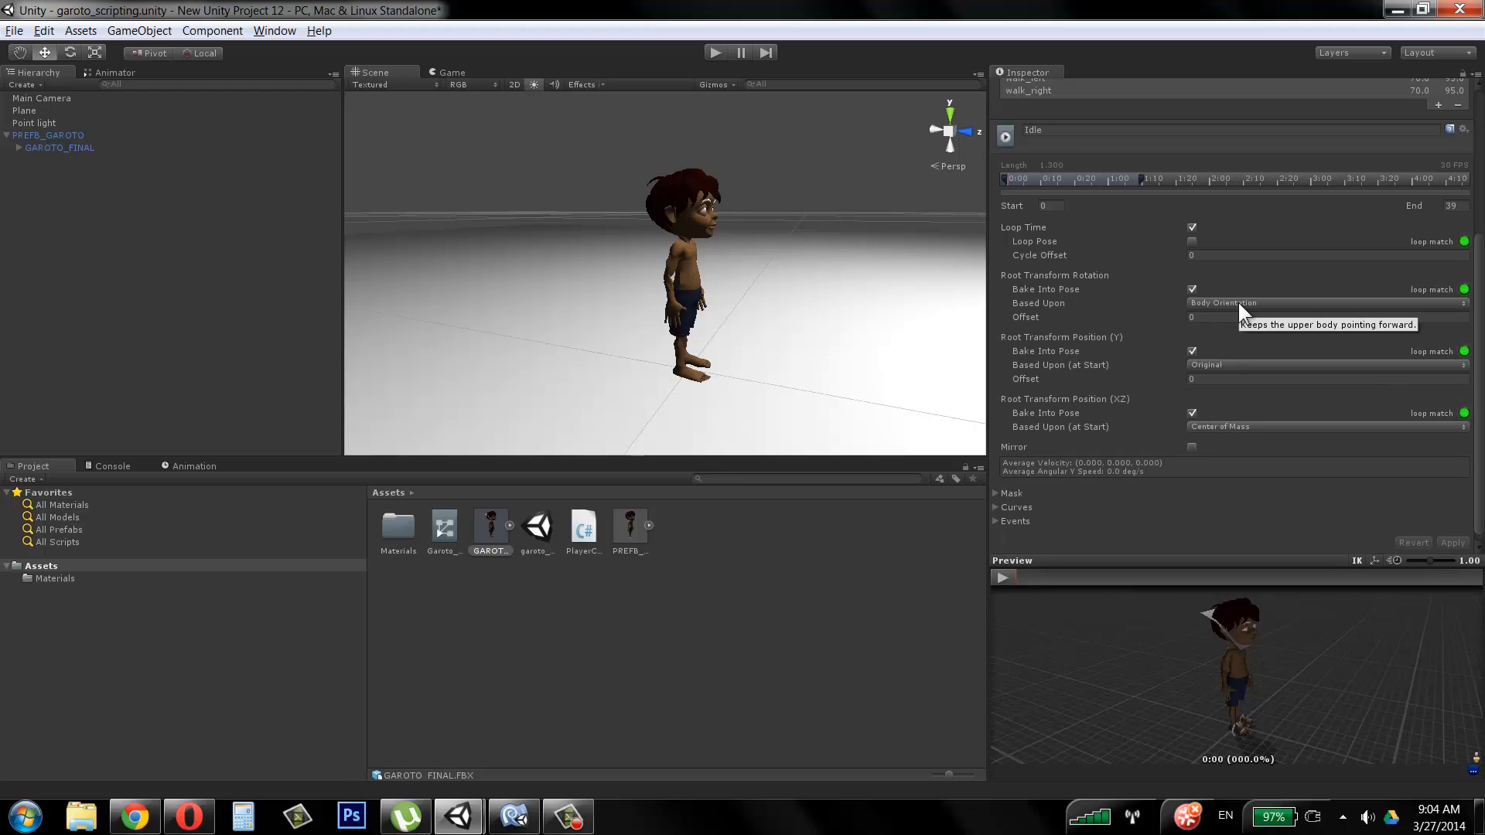
left_click(1238, 303)
left_click(1237, 322)
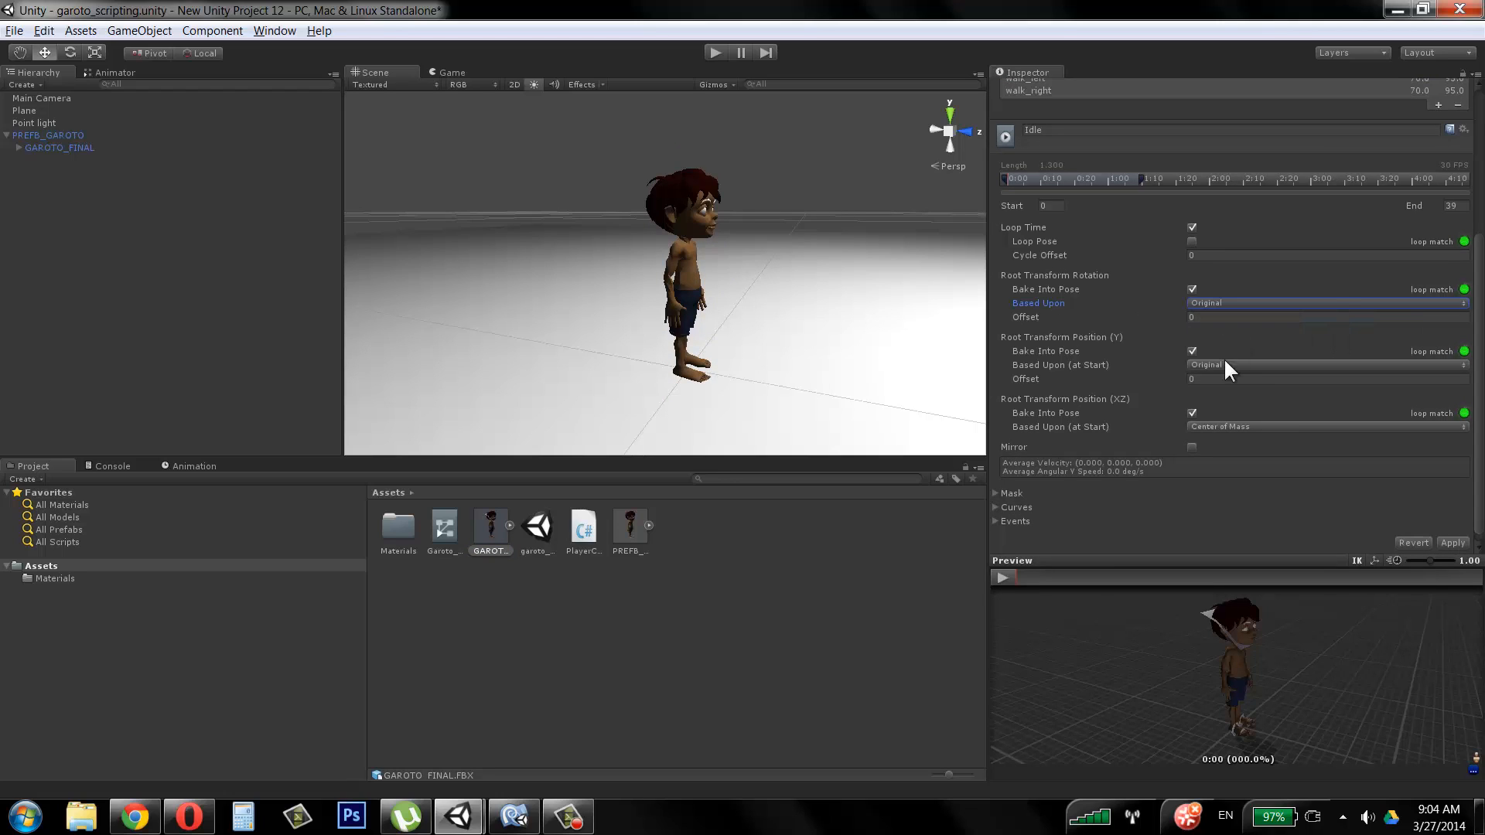
left_click(1240, 426)
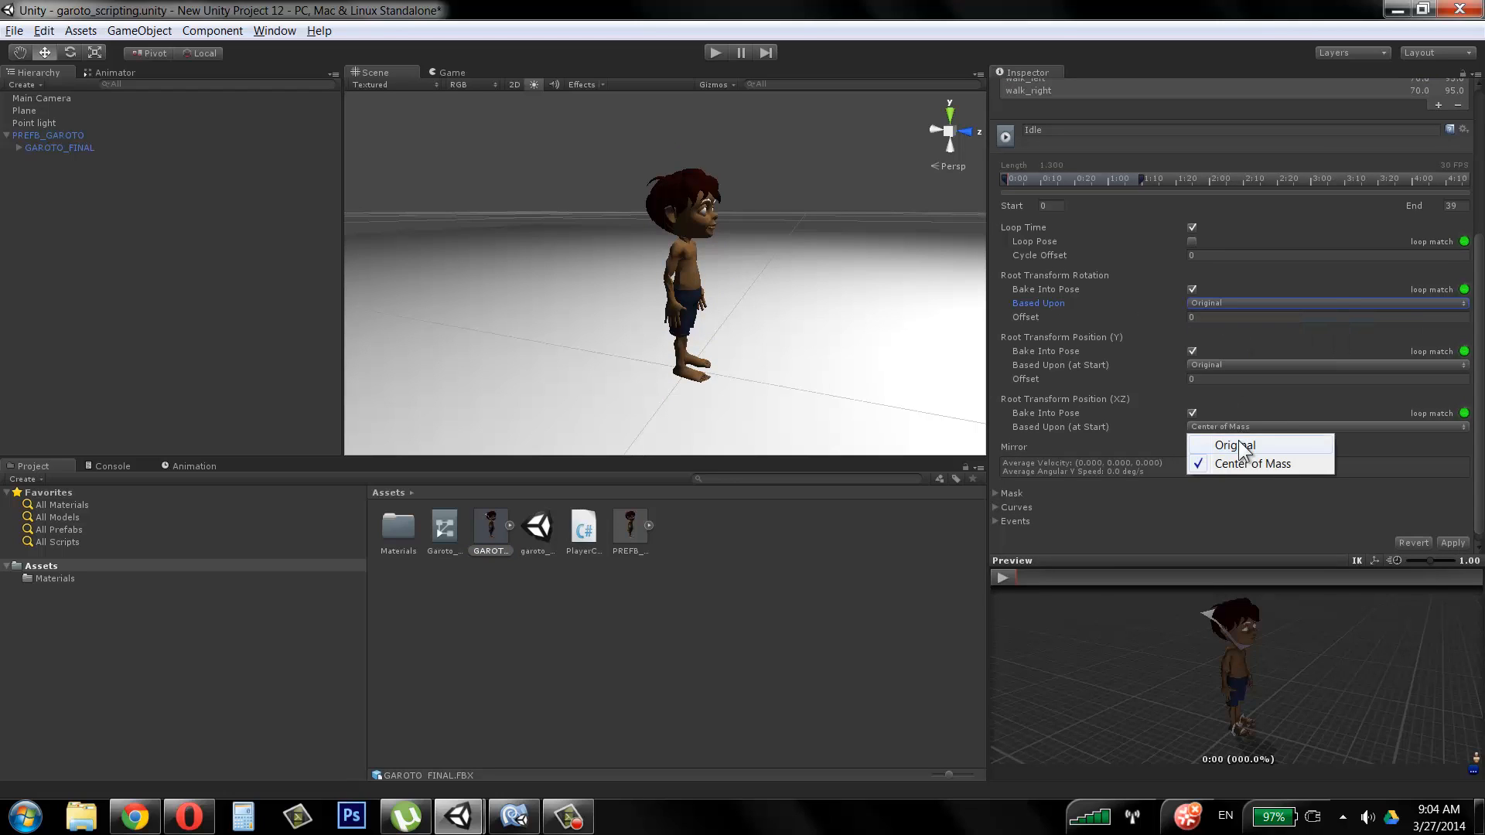
left_click(1236, 445)
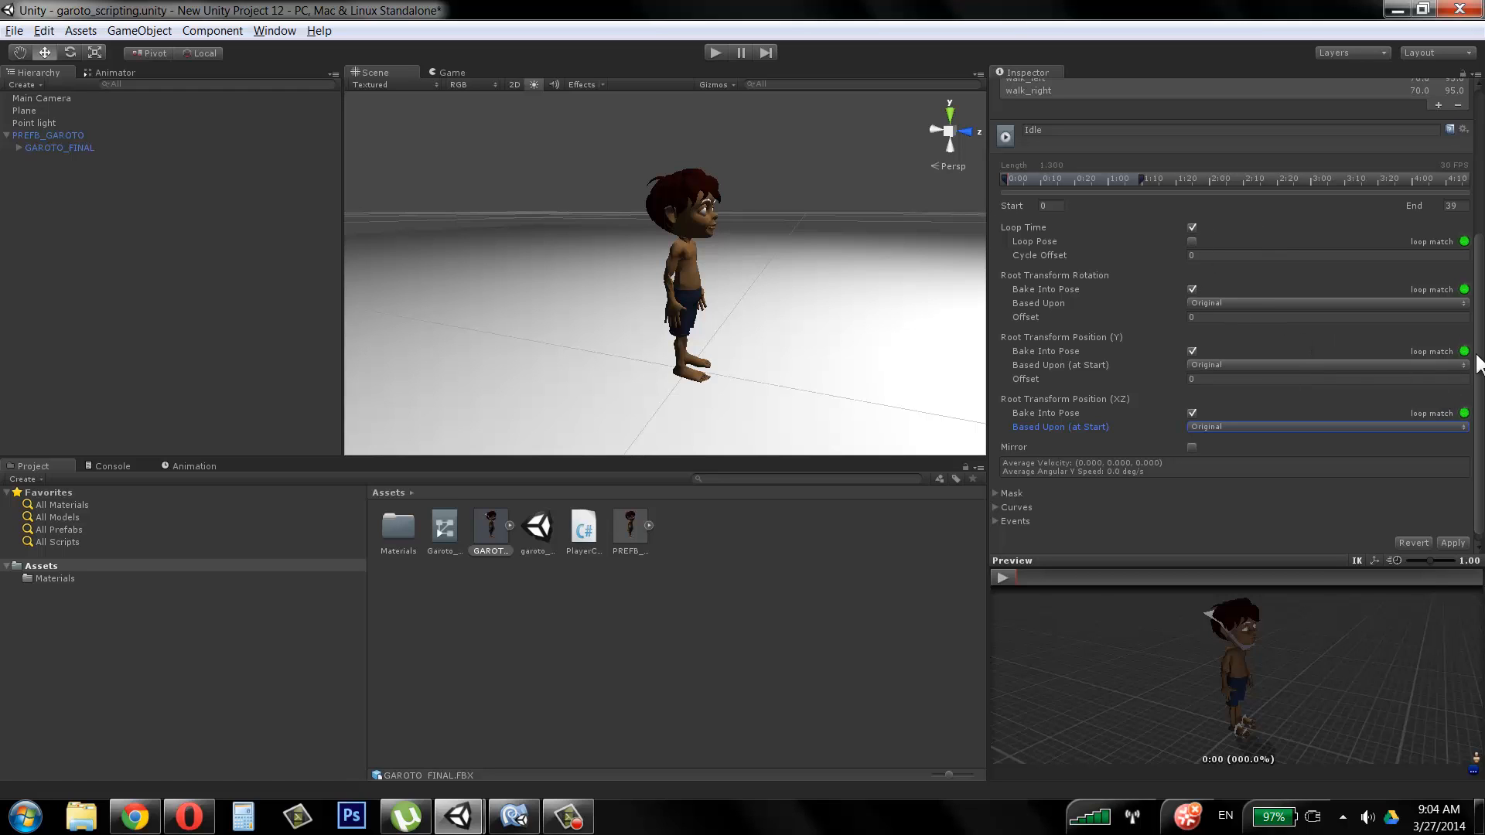
left_click_drag(1479, 358, 1481, 203)
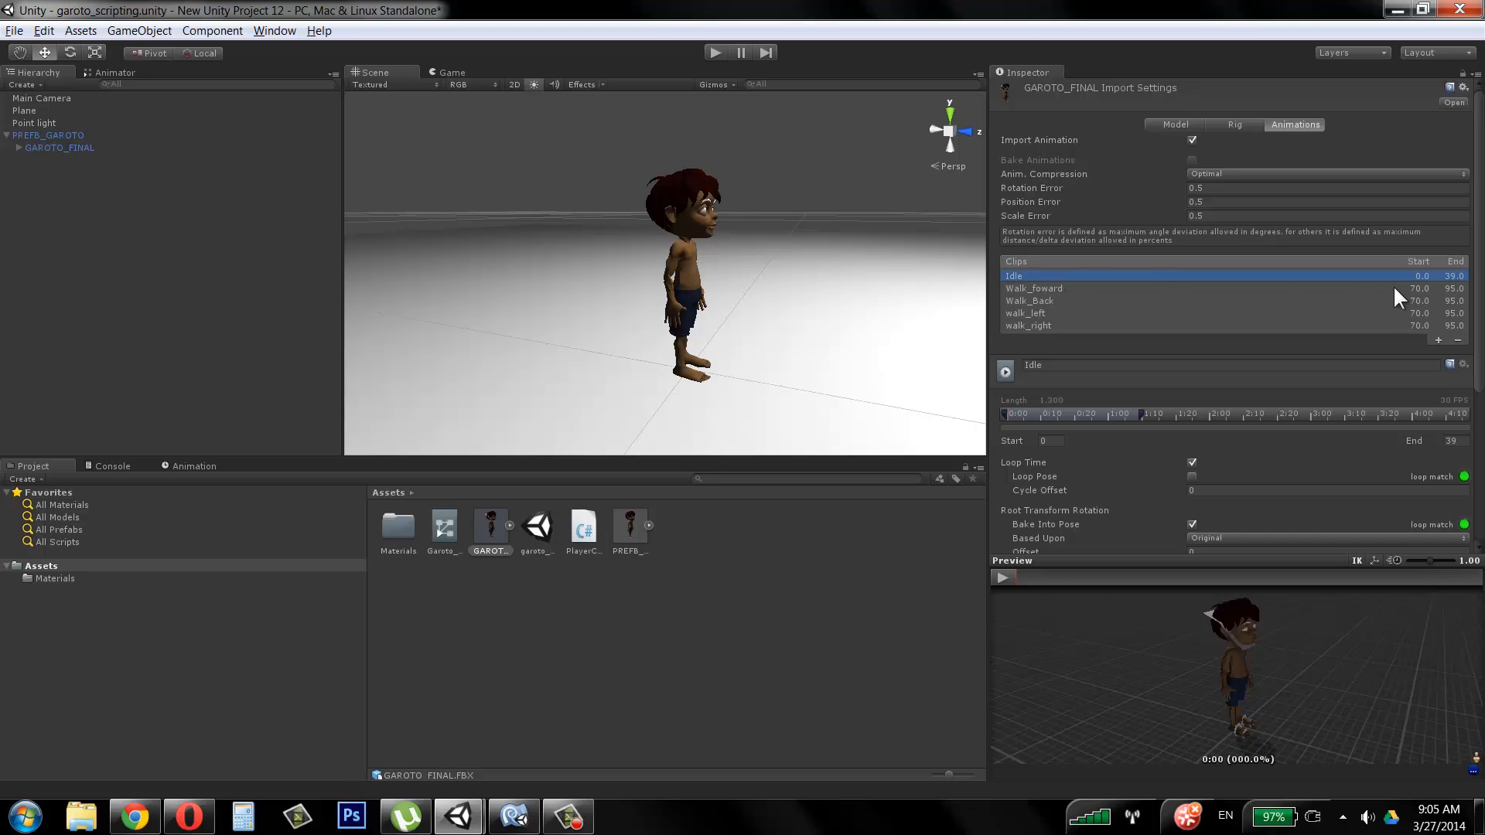
Step: Add the Idle clip as a state in Garoto_controller's Base Layer and test it in play mode
left_click(568, 816)
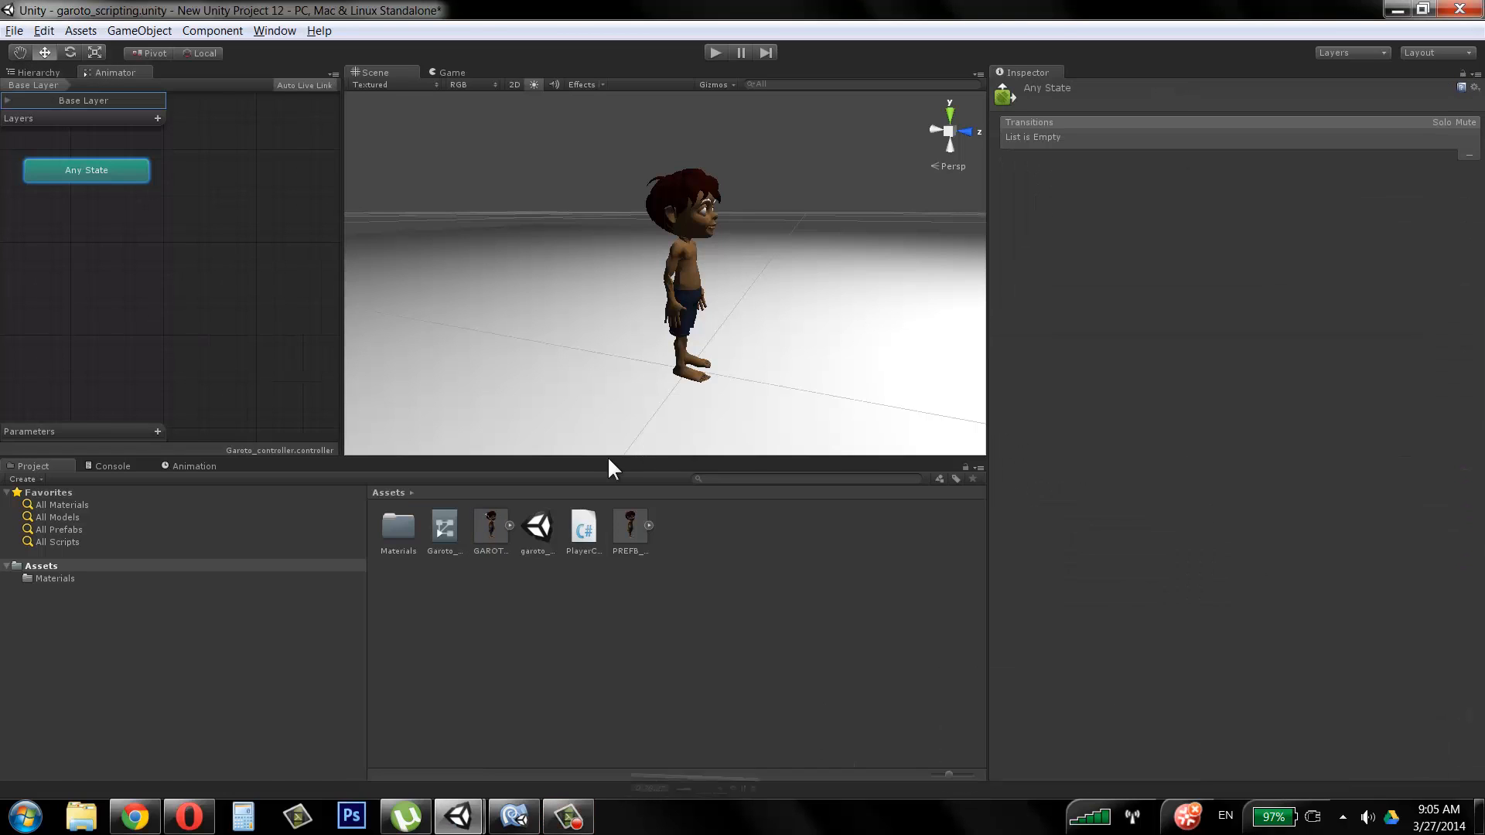
left_click(215, 319)
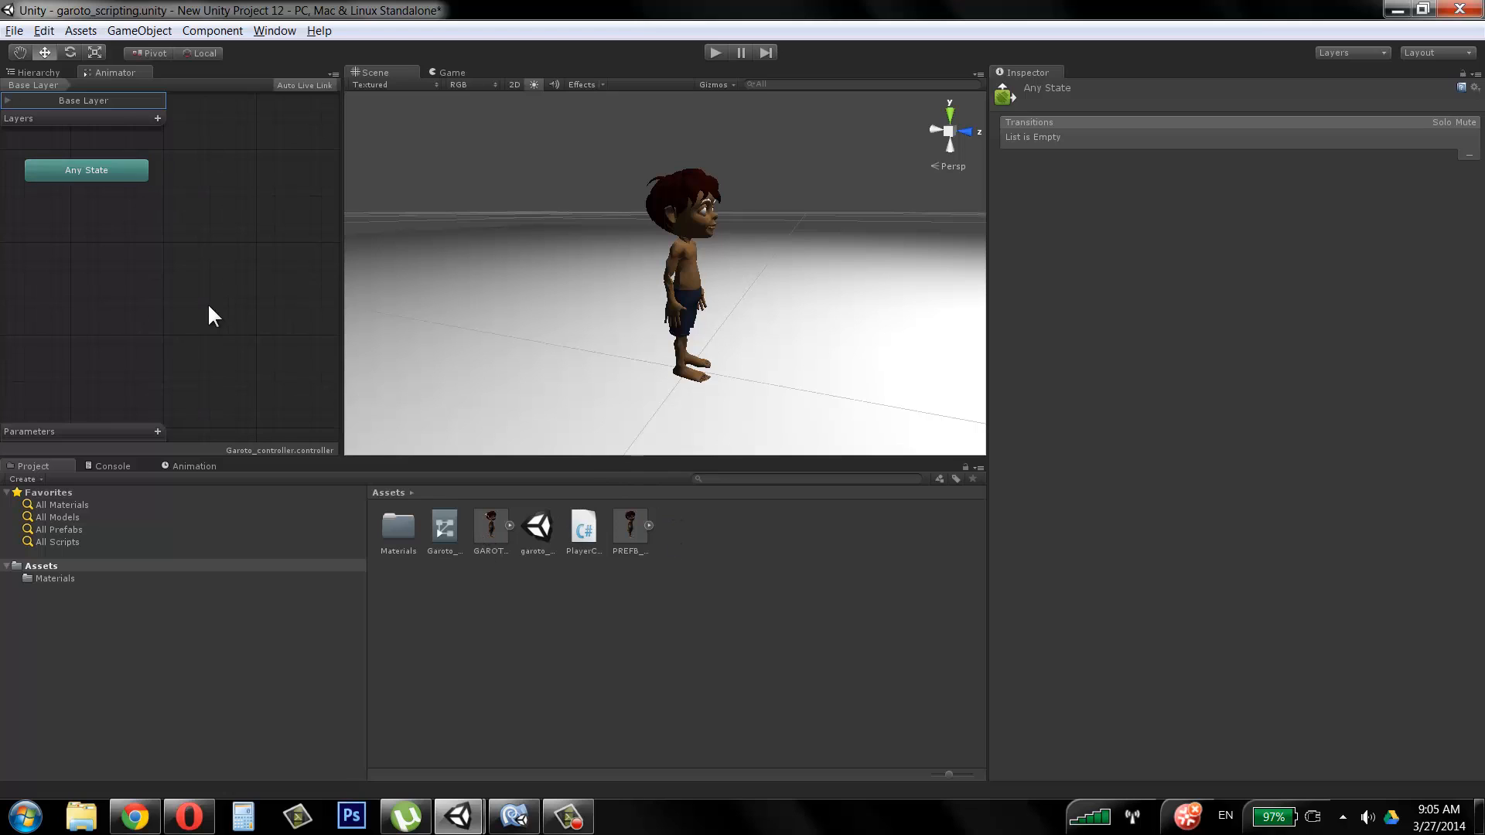
left_click(510, 525)
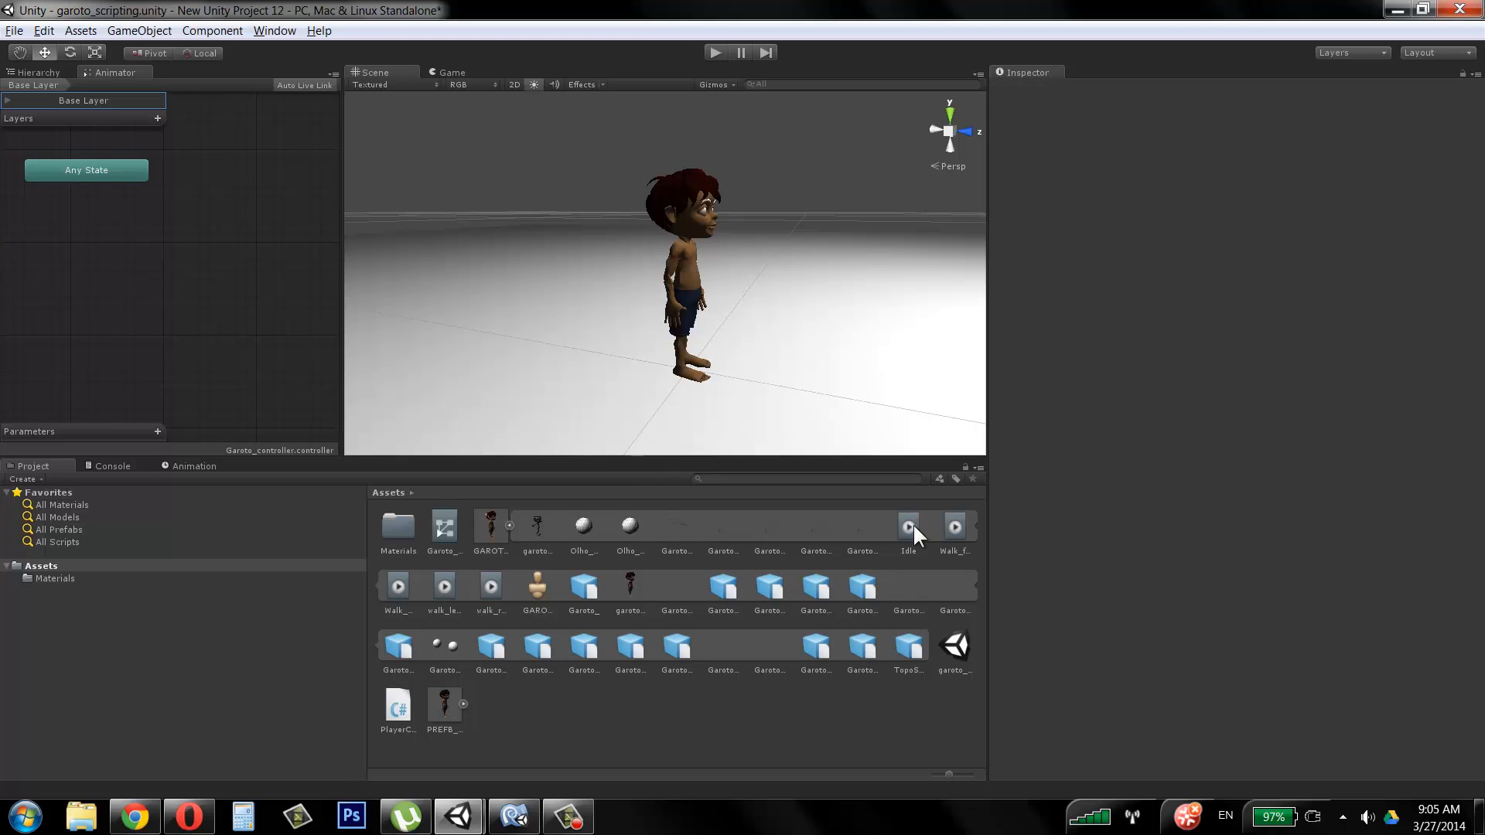
left_click_drag(183, 297, 147, 255)
left_click(714, 53)
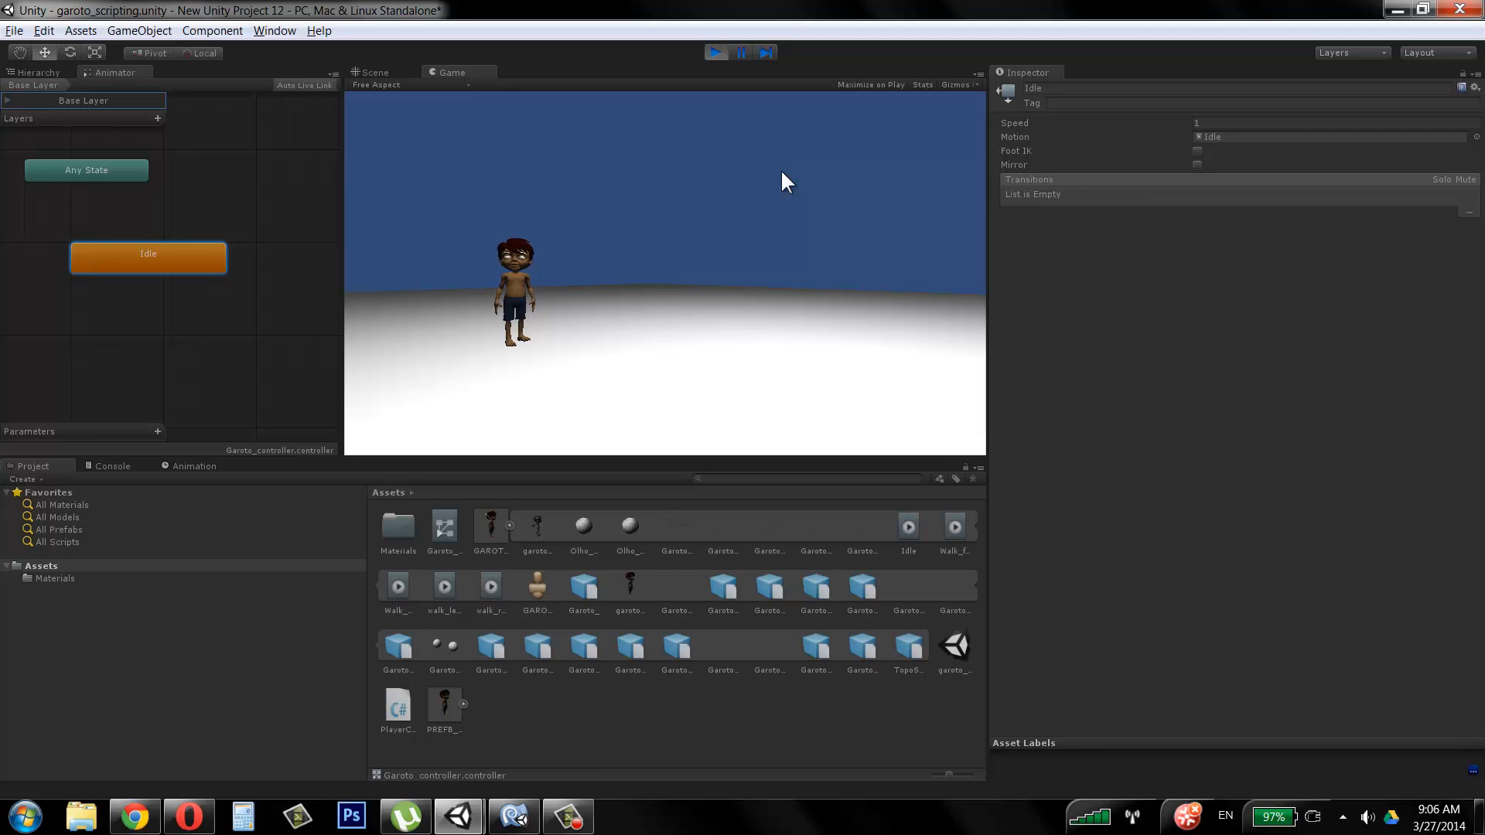
left_click(714, 52)
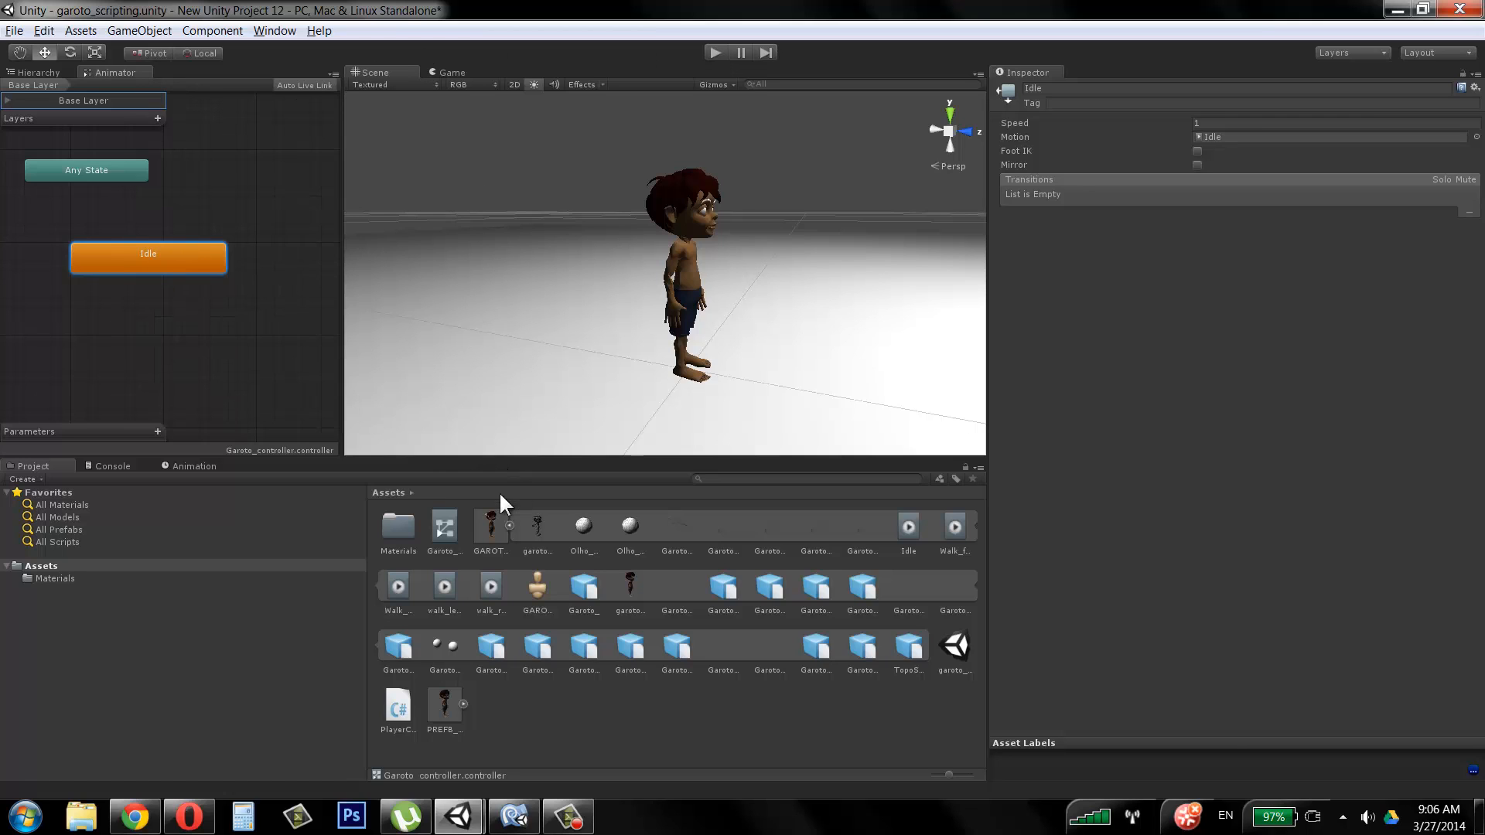
Step: Extend the Idle clip's end to frame 60, apply the import settings and check the Idle state in play mode
left_click(491, 529)
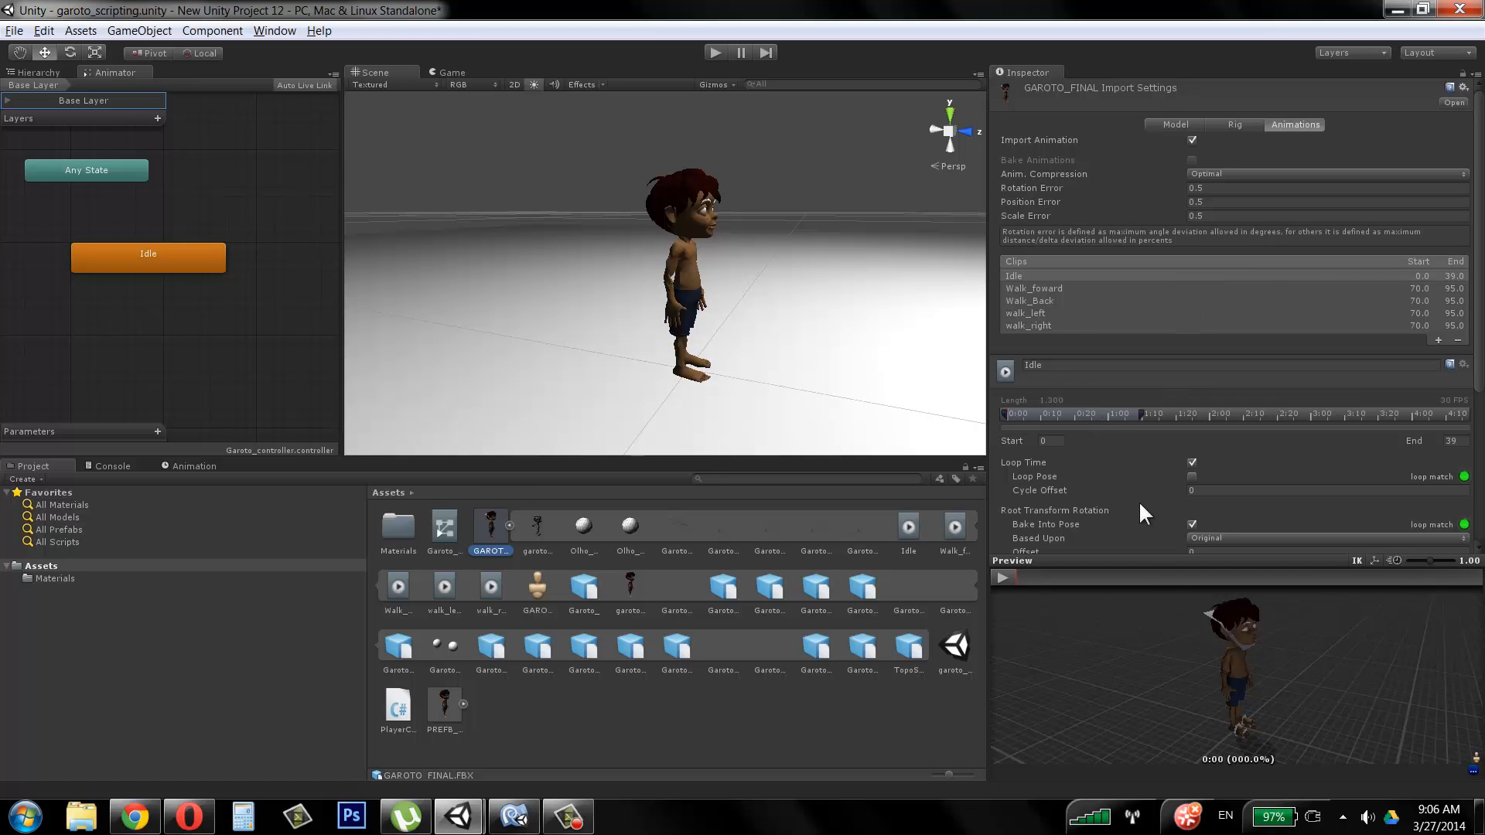
left_click(999, 572)
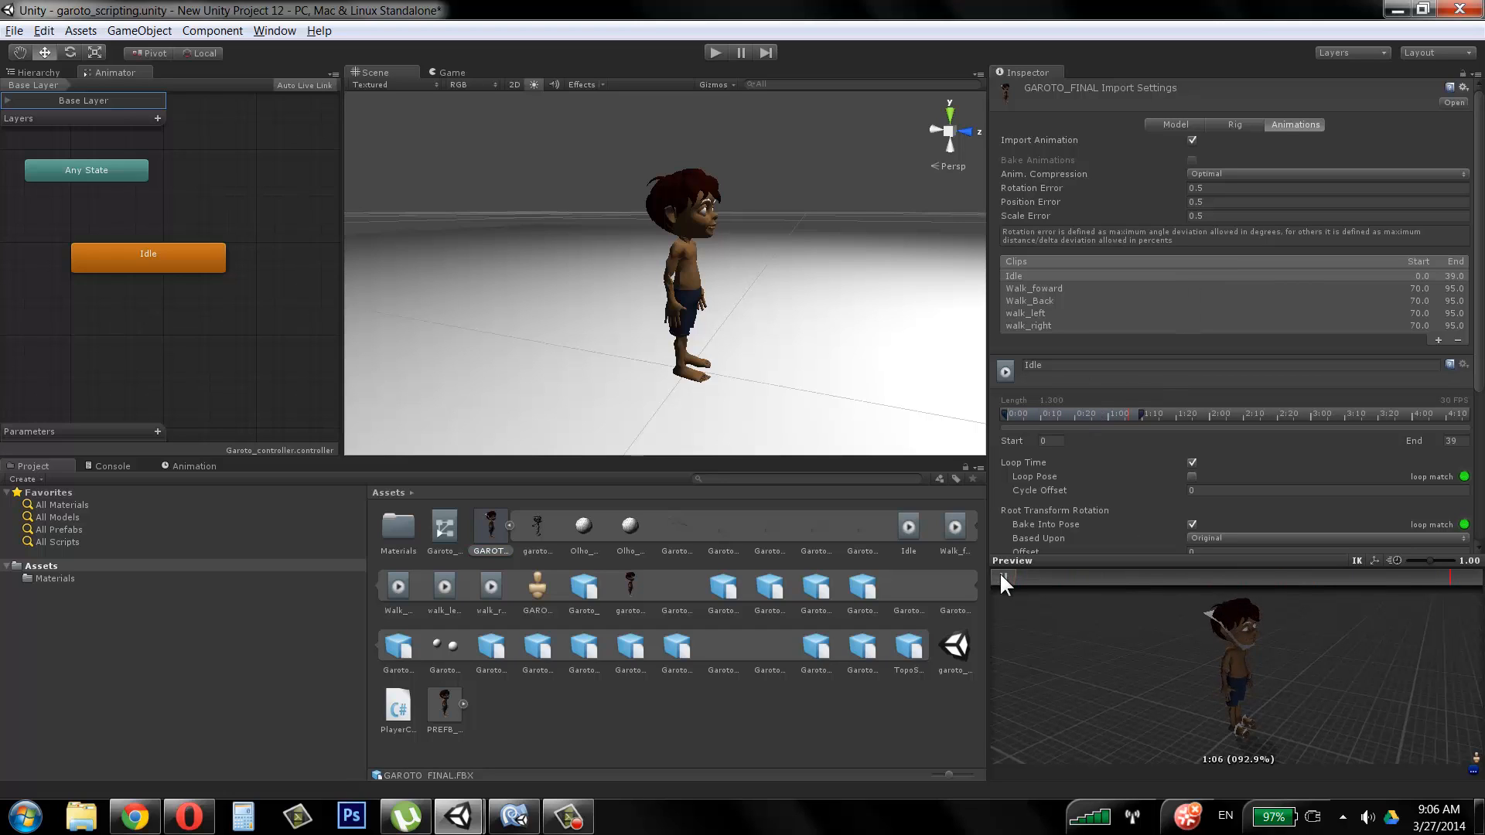
mouse_move(1141, 411)
left_mouse_down()
mouse_move(1240, 419)
mouse_move(1219, 423)
left_mouse_up()
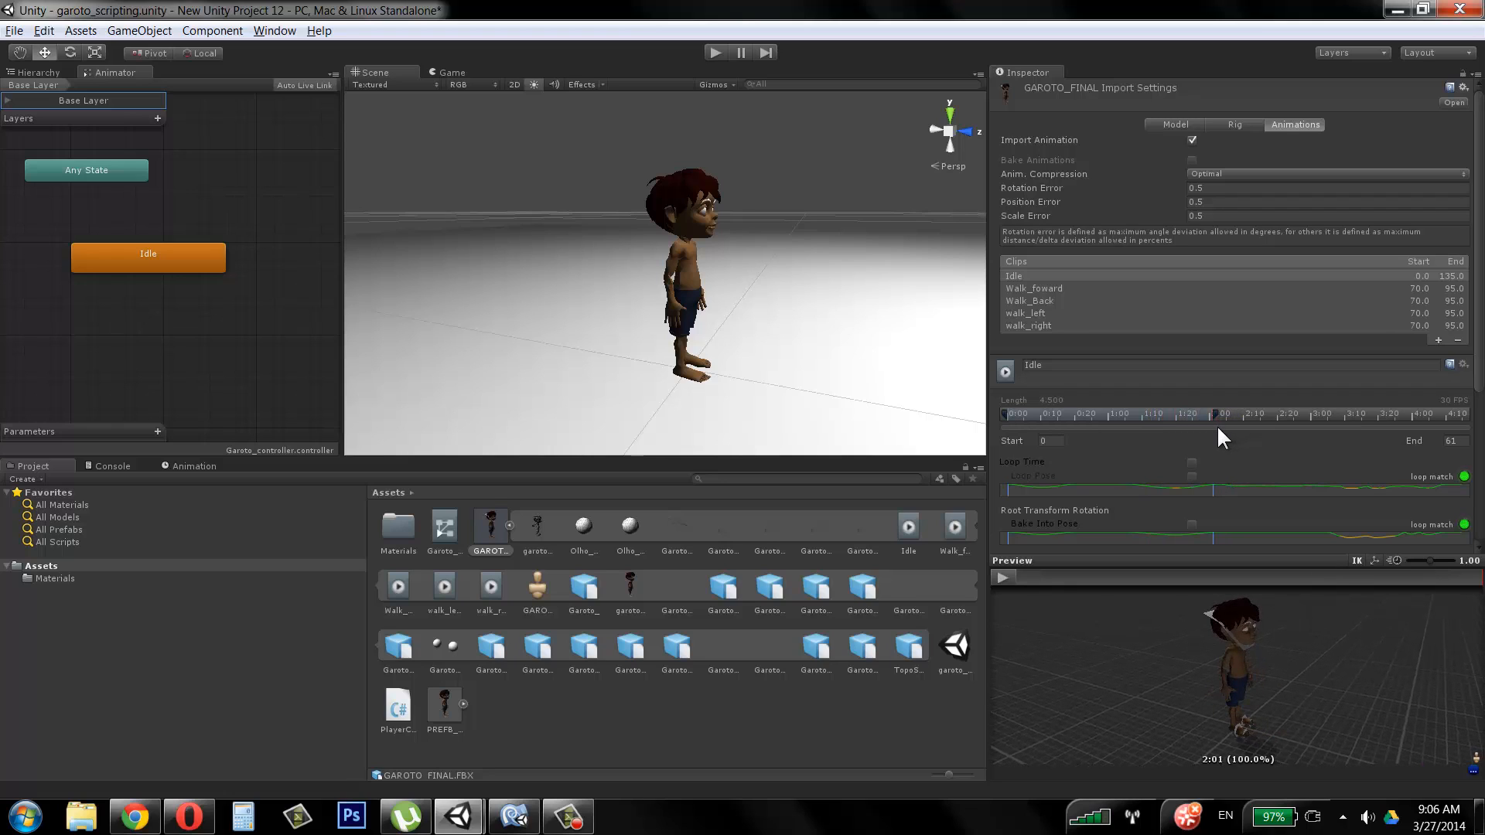
left_click_drag(1215, 430, 1215, 430)
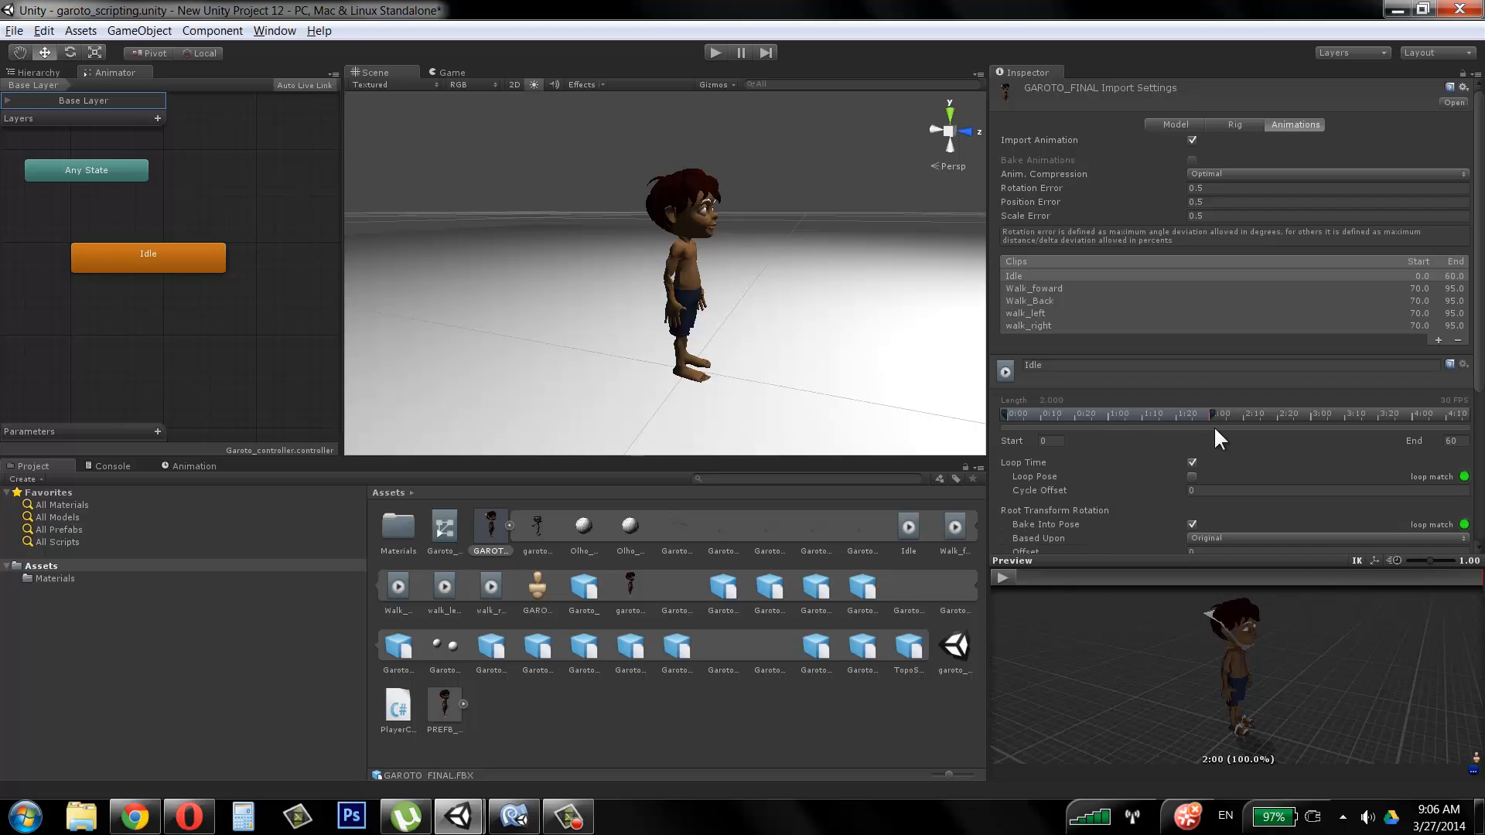
left_click(714, 52)
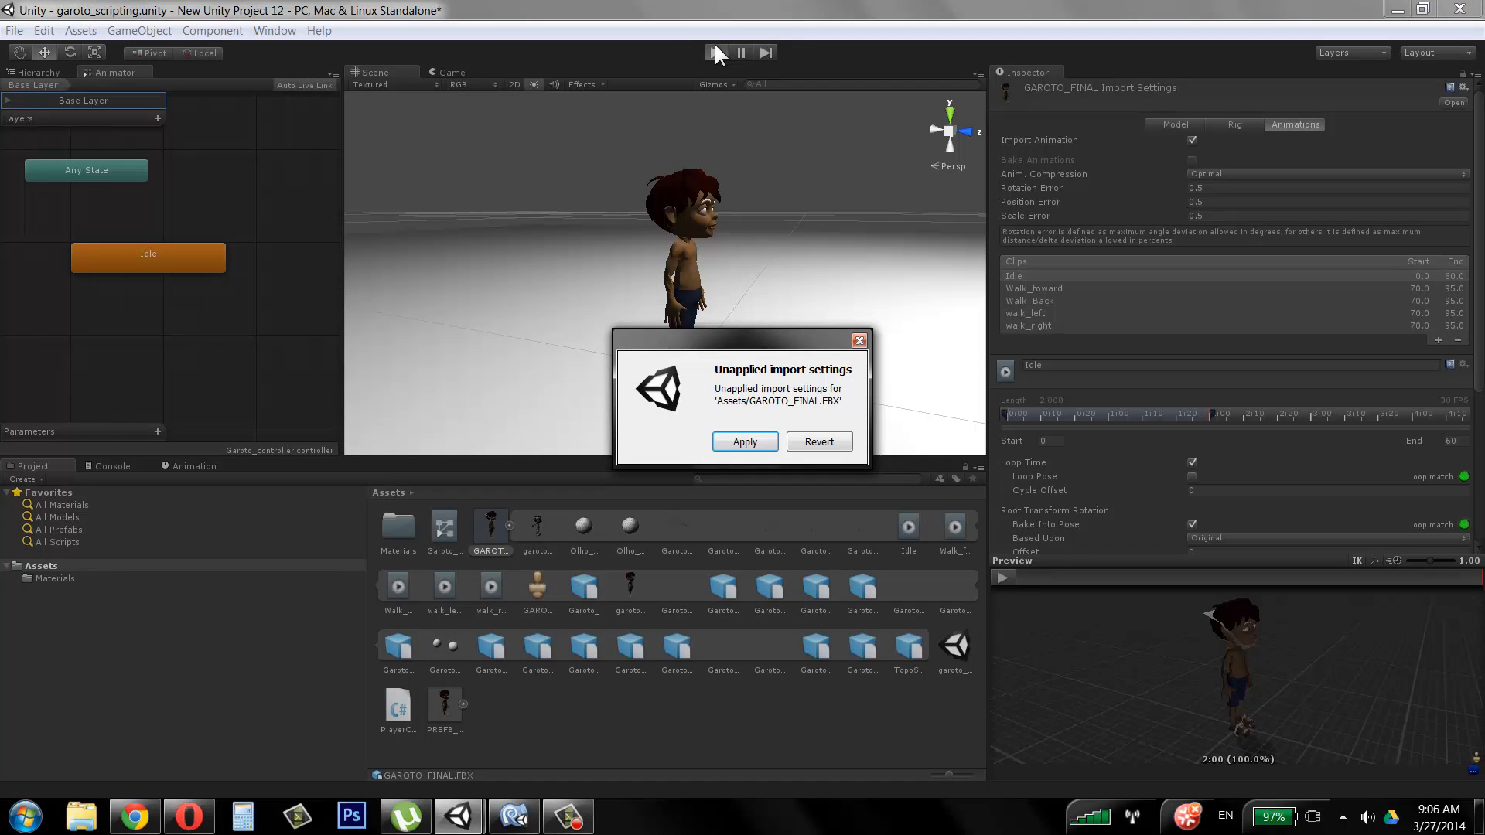
left_click(768, 442)
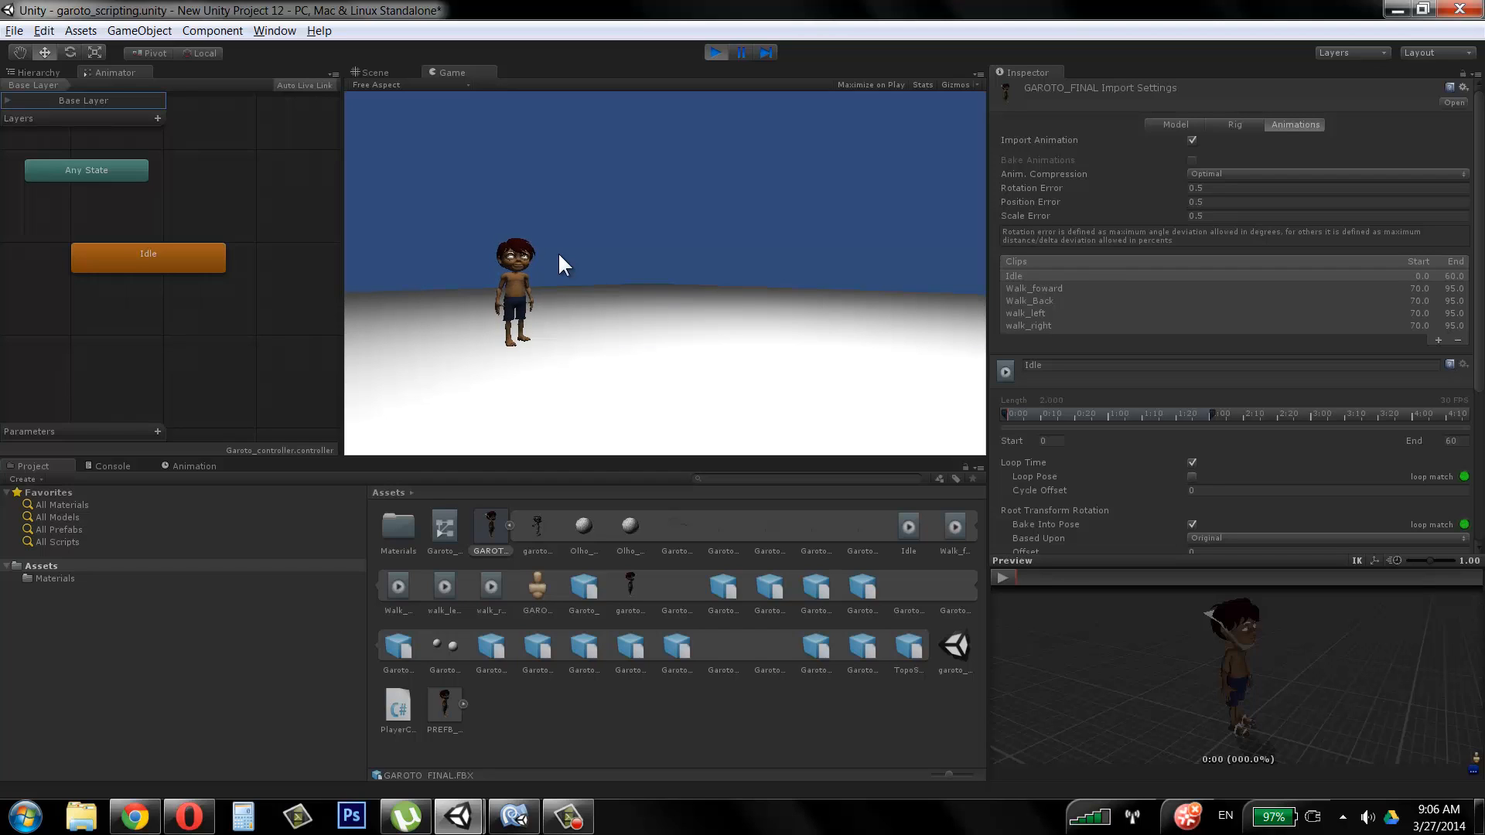
left_click(179, 258)
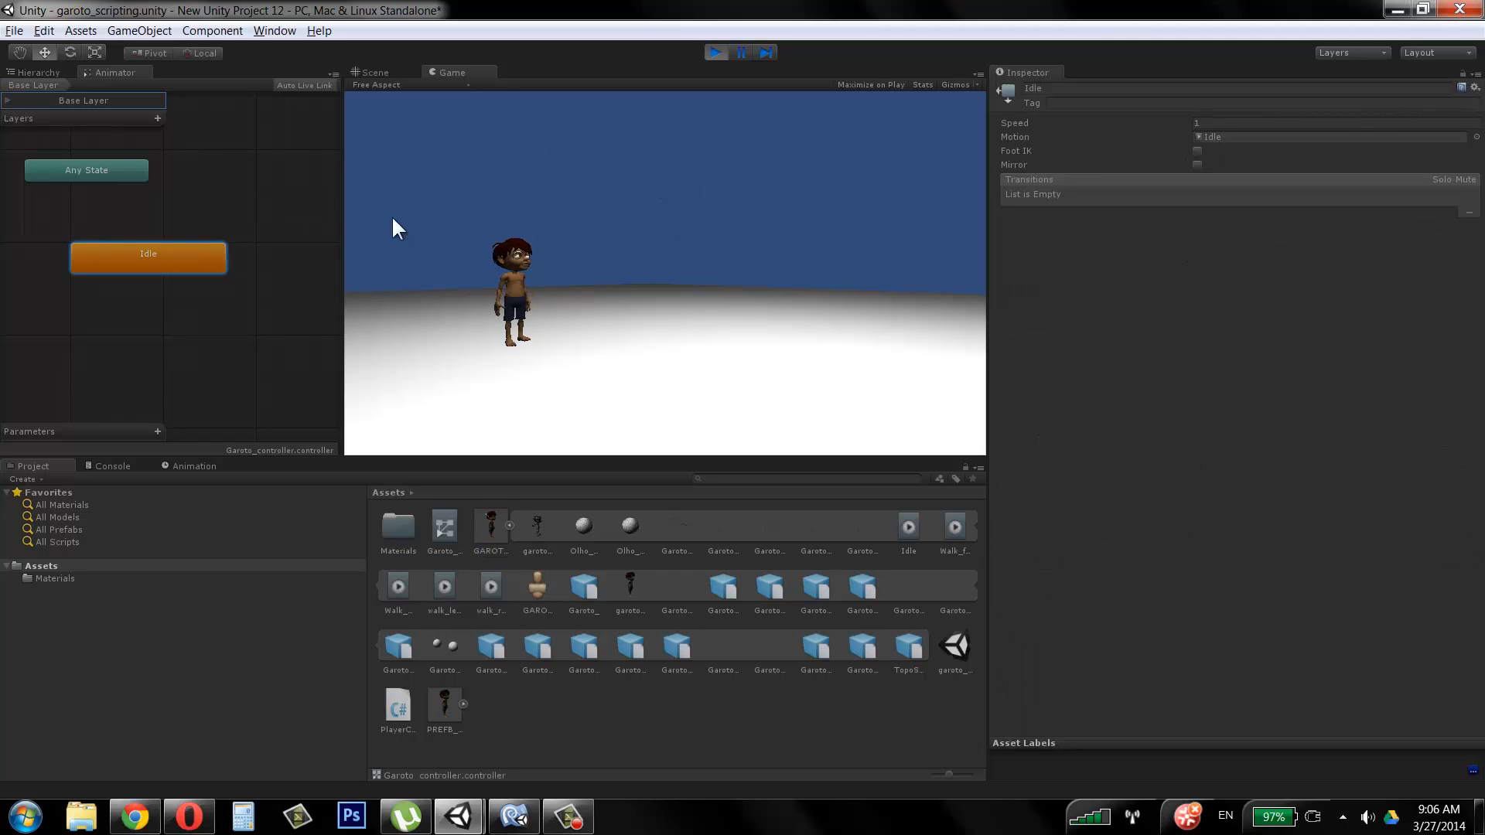
Step: Stop play mode and review the Idle clip's range and loop settings in GAROTO_FINAL's import settings
left_click(715, 52)
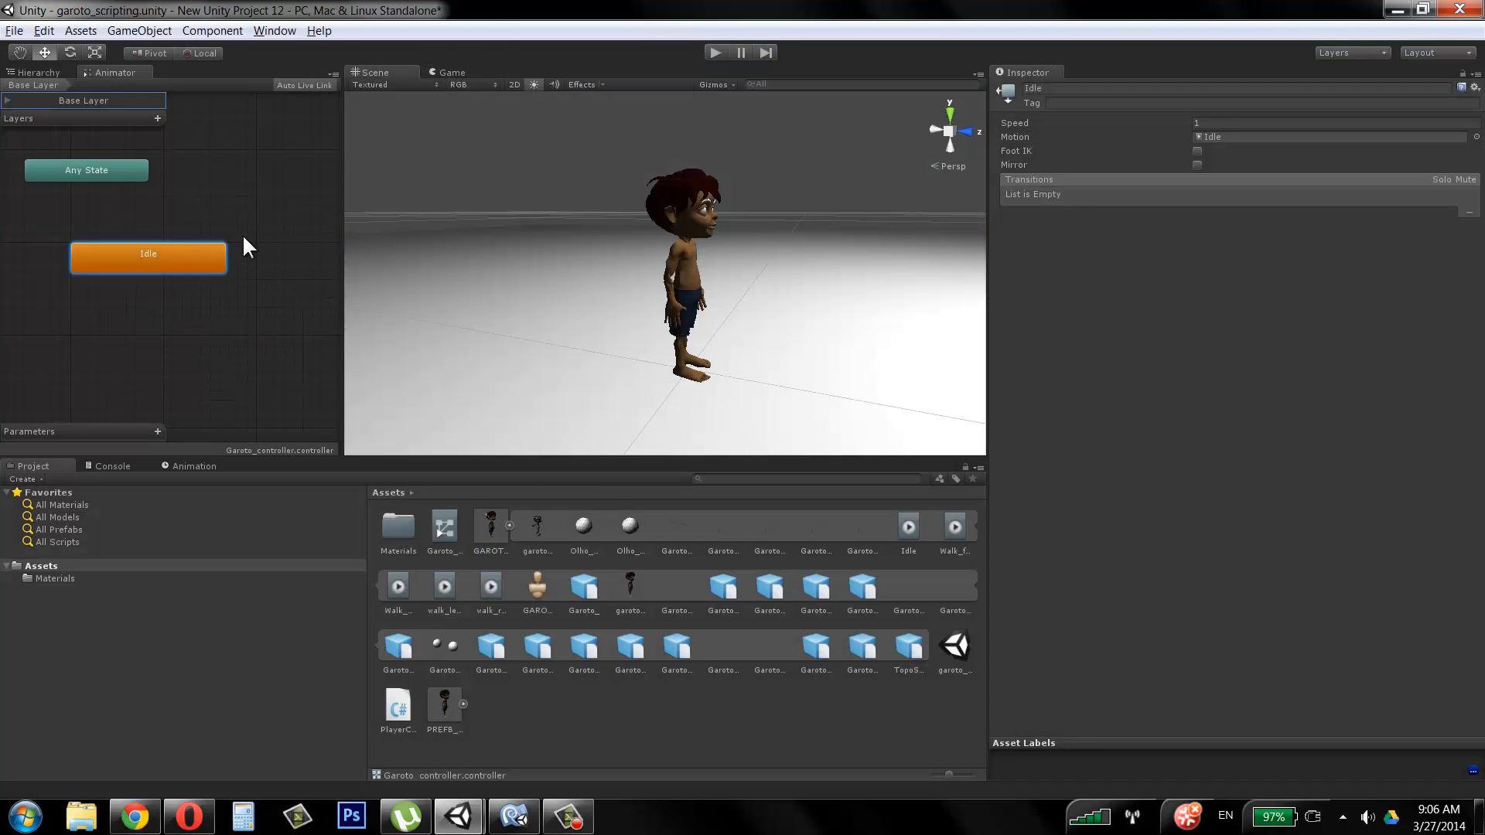
left_click(492, 522)
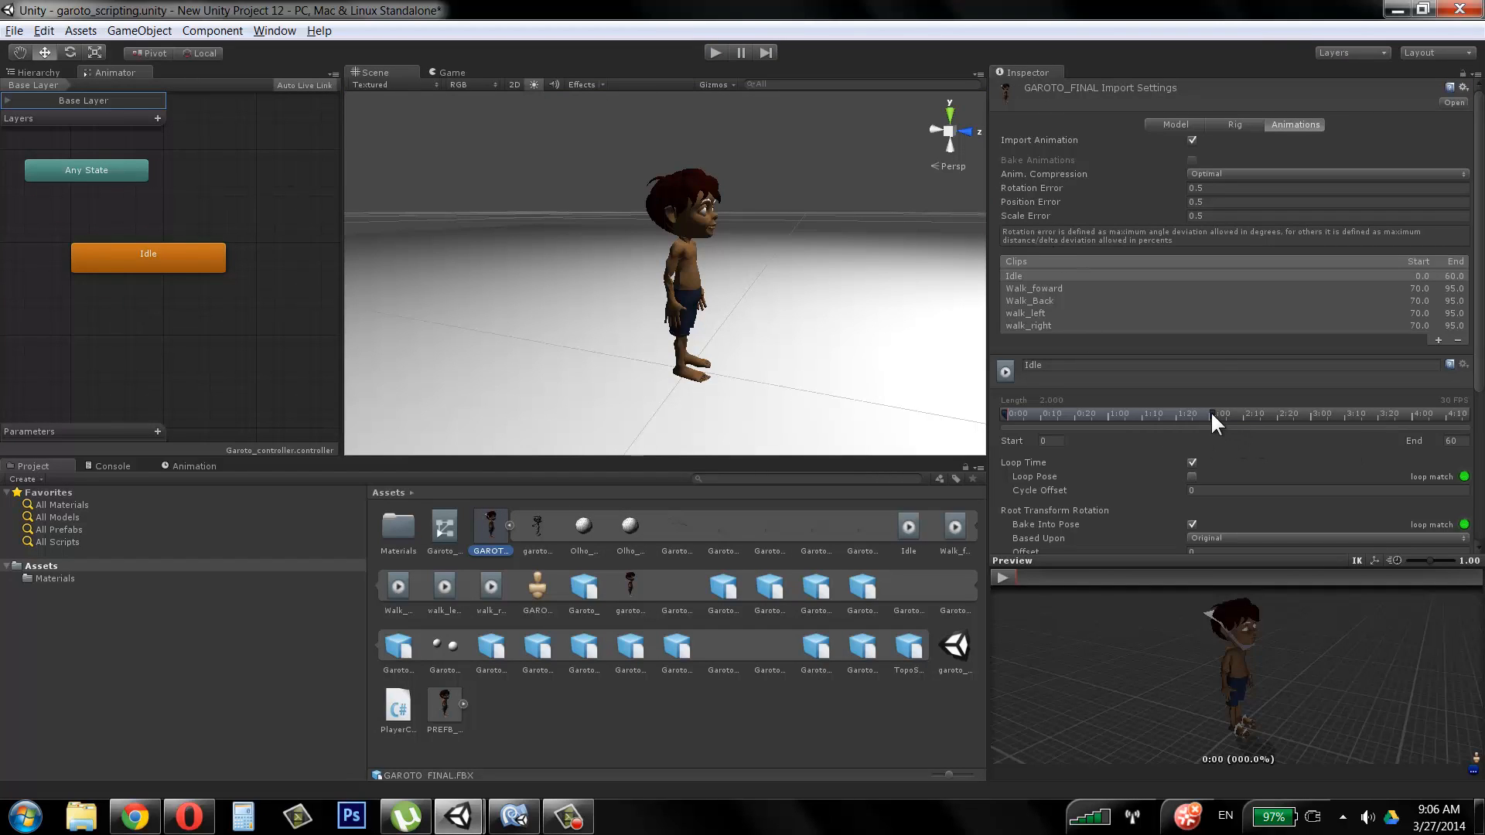
left_click_drag(771, 275, 610, 278, "alt")
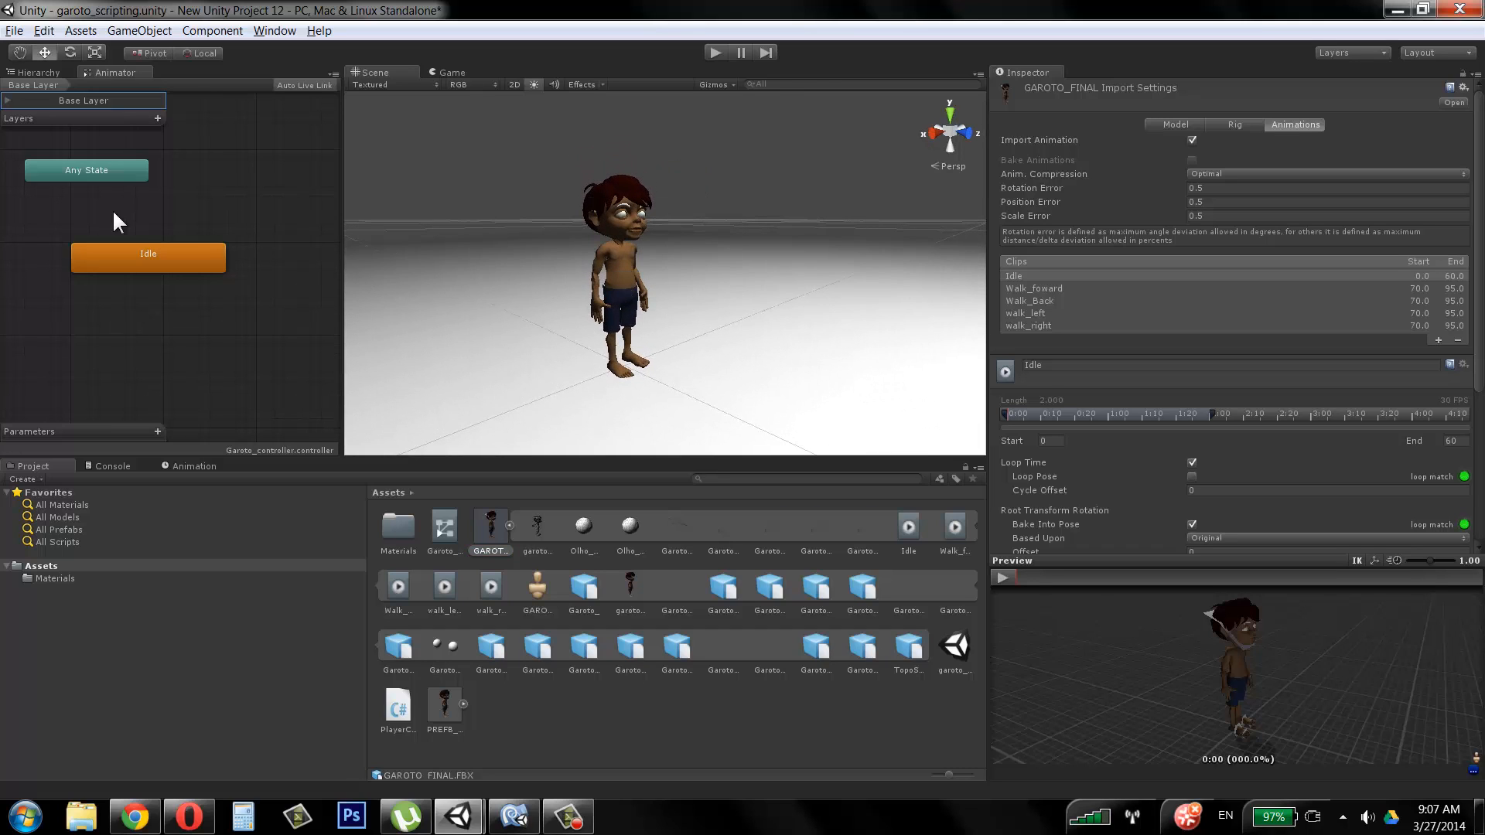
left_click(585, 824)
left_click(585, 825)
Step: Reposition the Idle state slightly within the Animator's Base Layer
left_click_drag(119, 263, 117, 229)
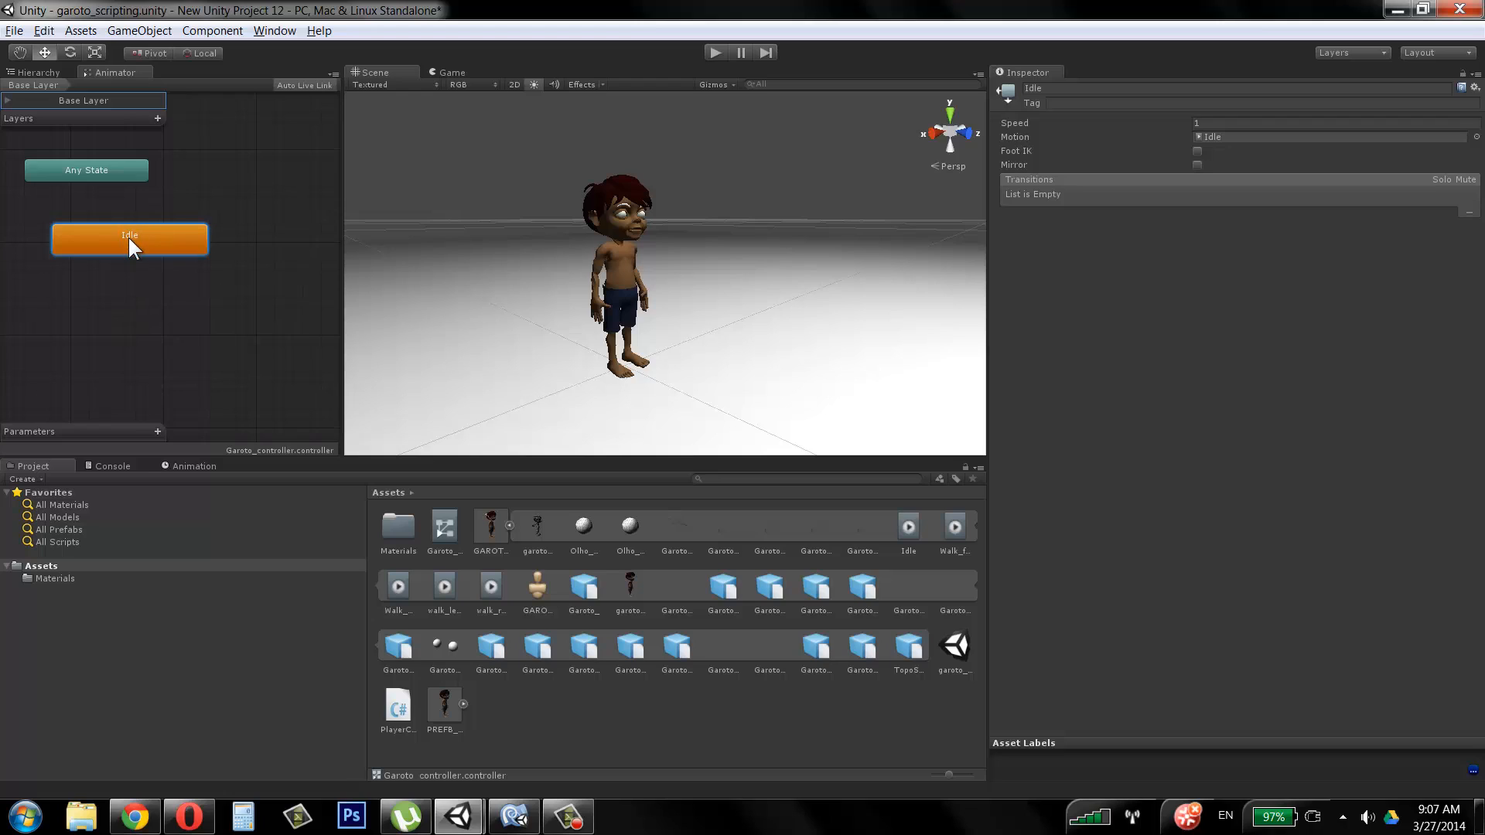
mouse_move(130, 239)
left_mouse_down()
mouse_move(132, 227)
mouse_move(133, 261)
left_mouse_up()
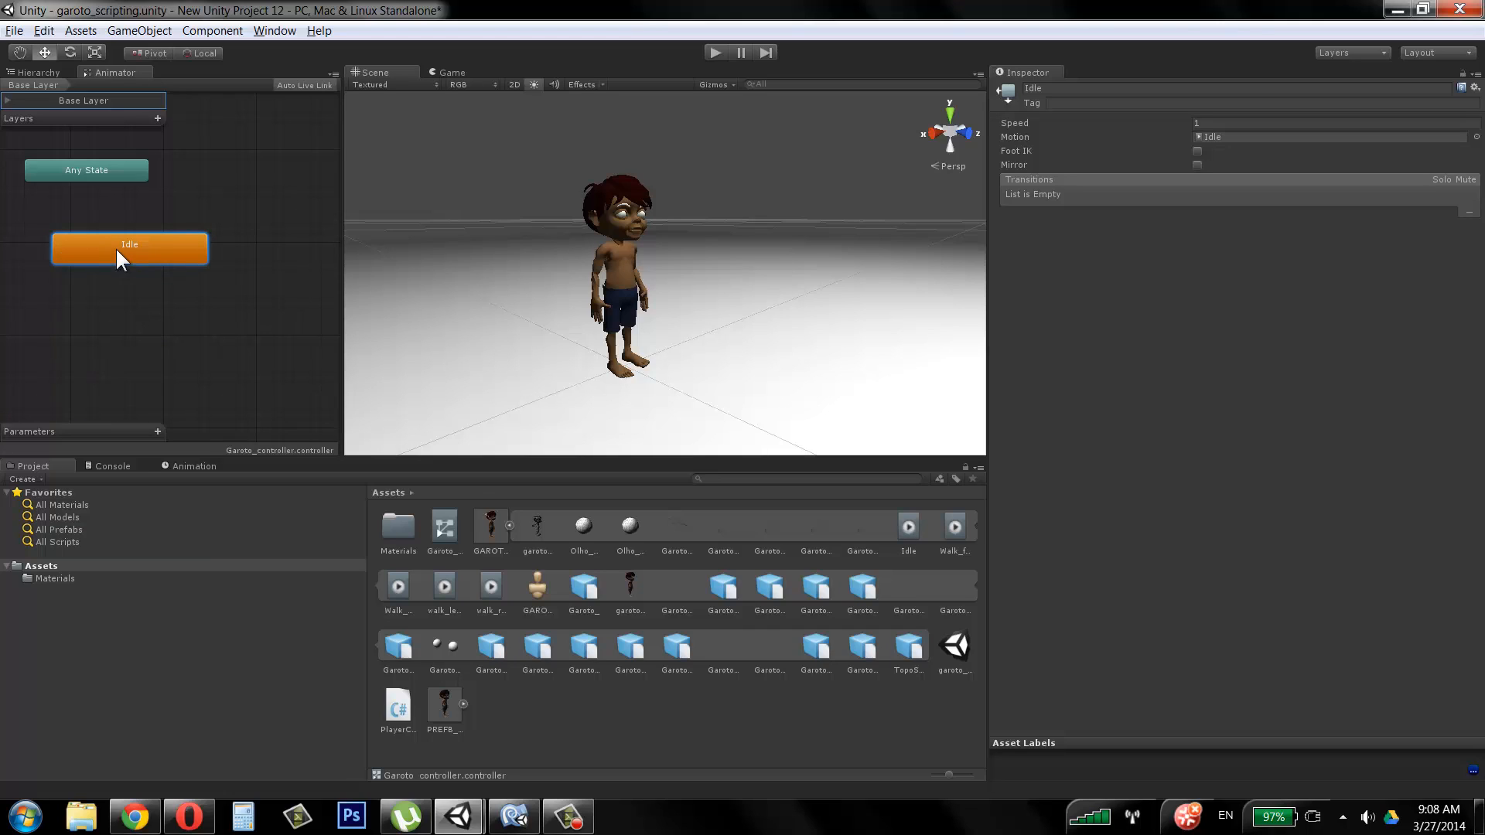
left_click_drag(117, 249, 124, 246)
Step: Switch to MonoDevelop and examine the speed fields, currentBaseState and layer2CurrentState declarations in PlayerControlScript.cs
mouse_move(536, 825)
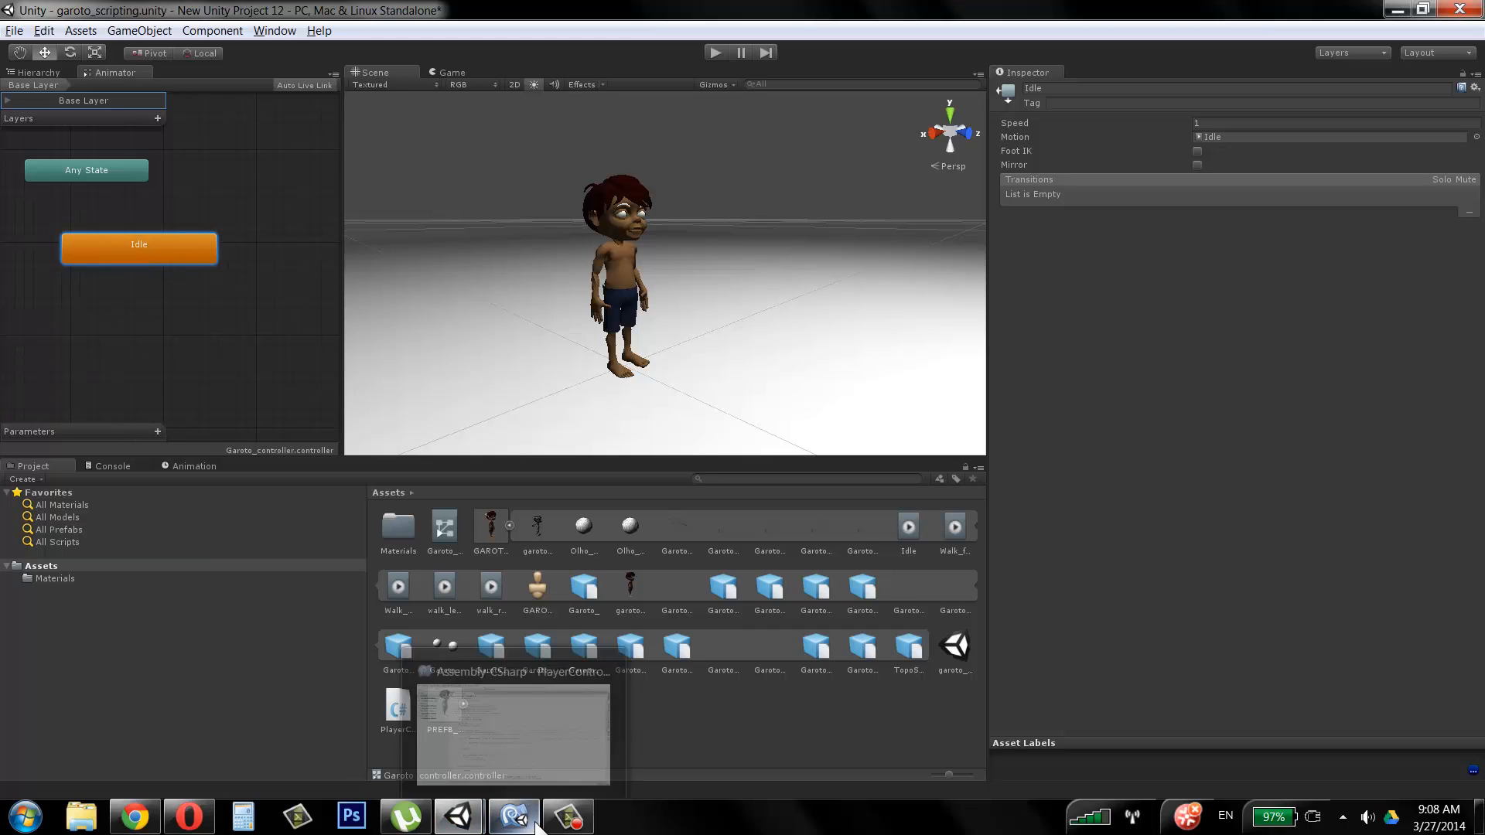
left_click(513, 723)
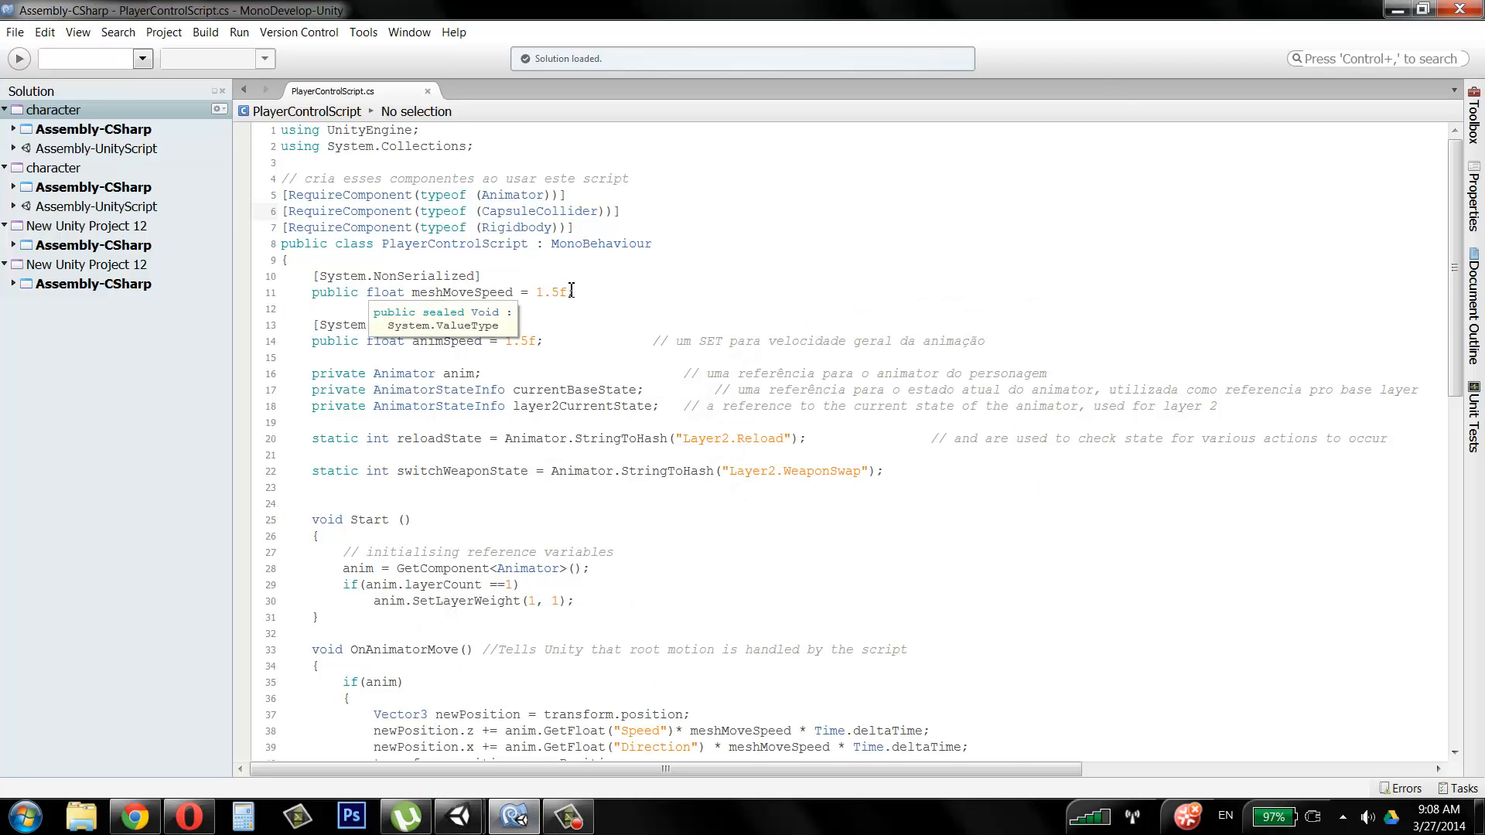
scroll(572, 294, "down", 3)
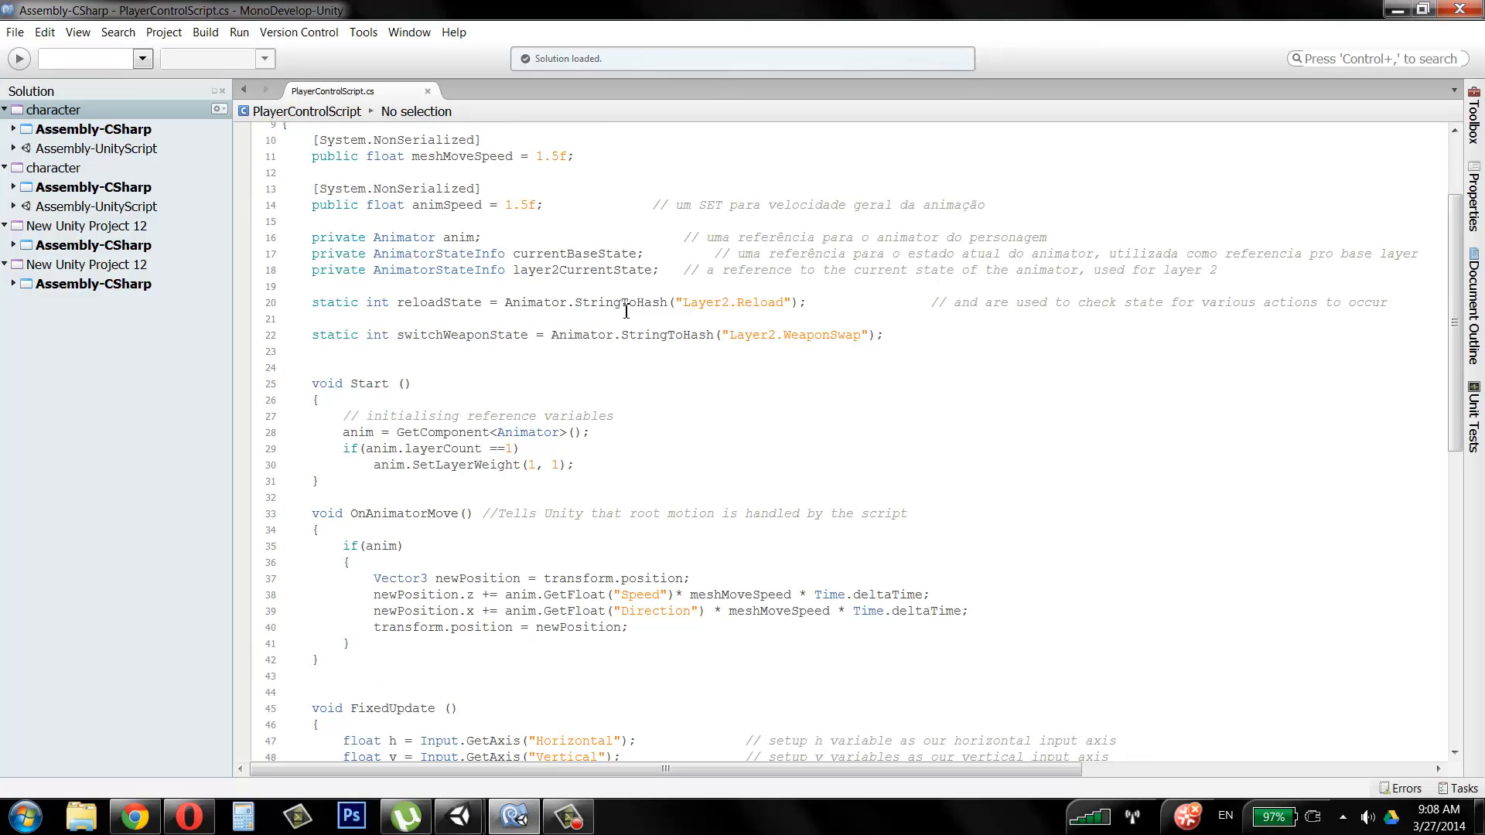
scroll(600, 311, "up", 2)
scroll(600, 311, "up", 2)
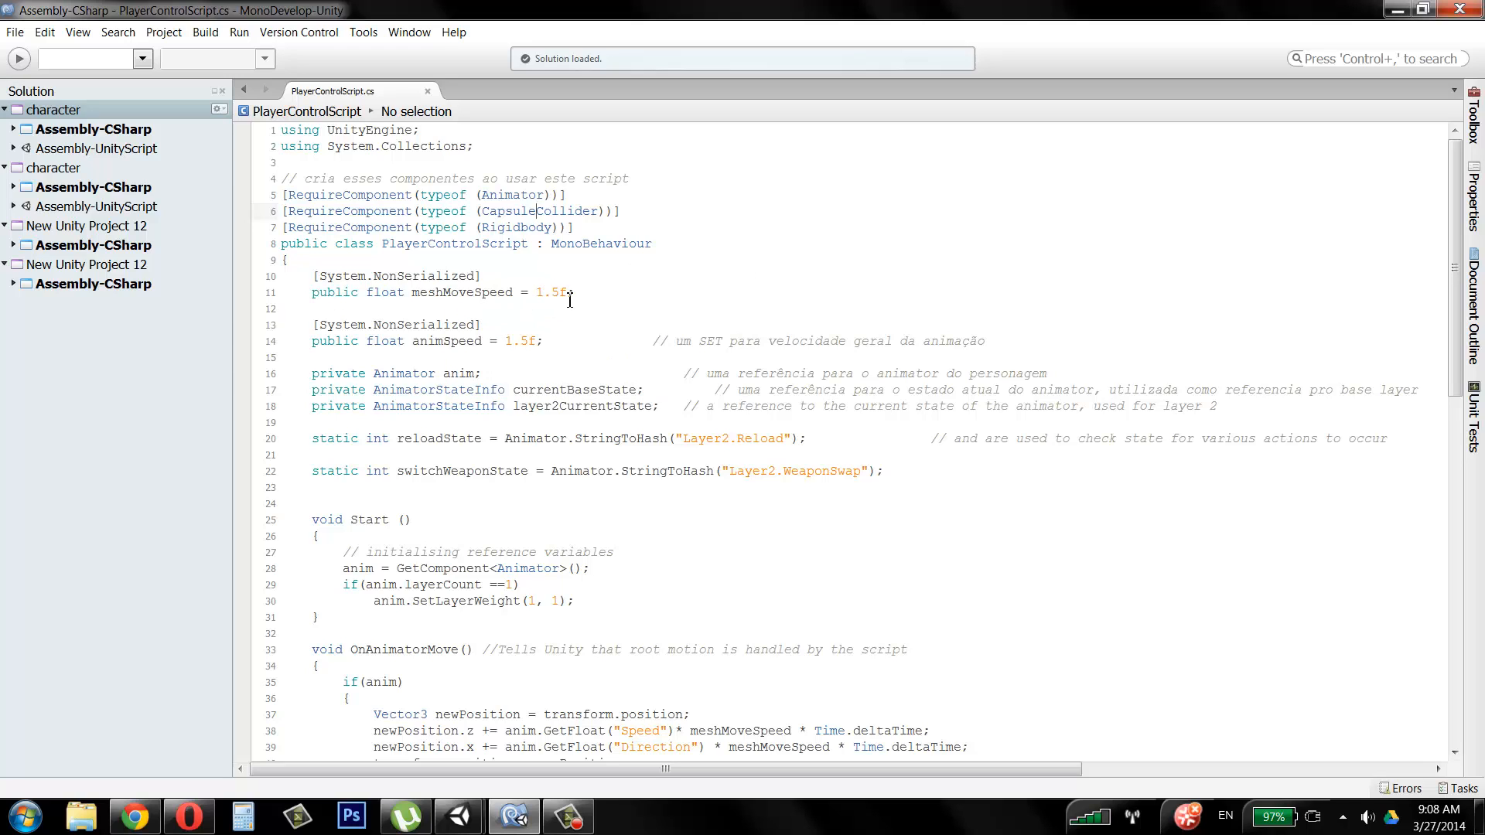
left_click_drag(513, 390, 635, 392)
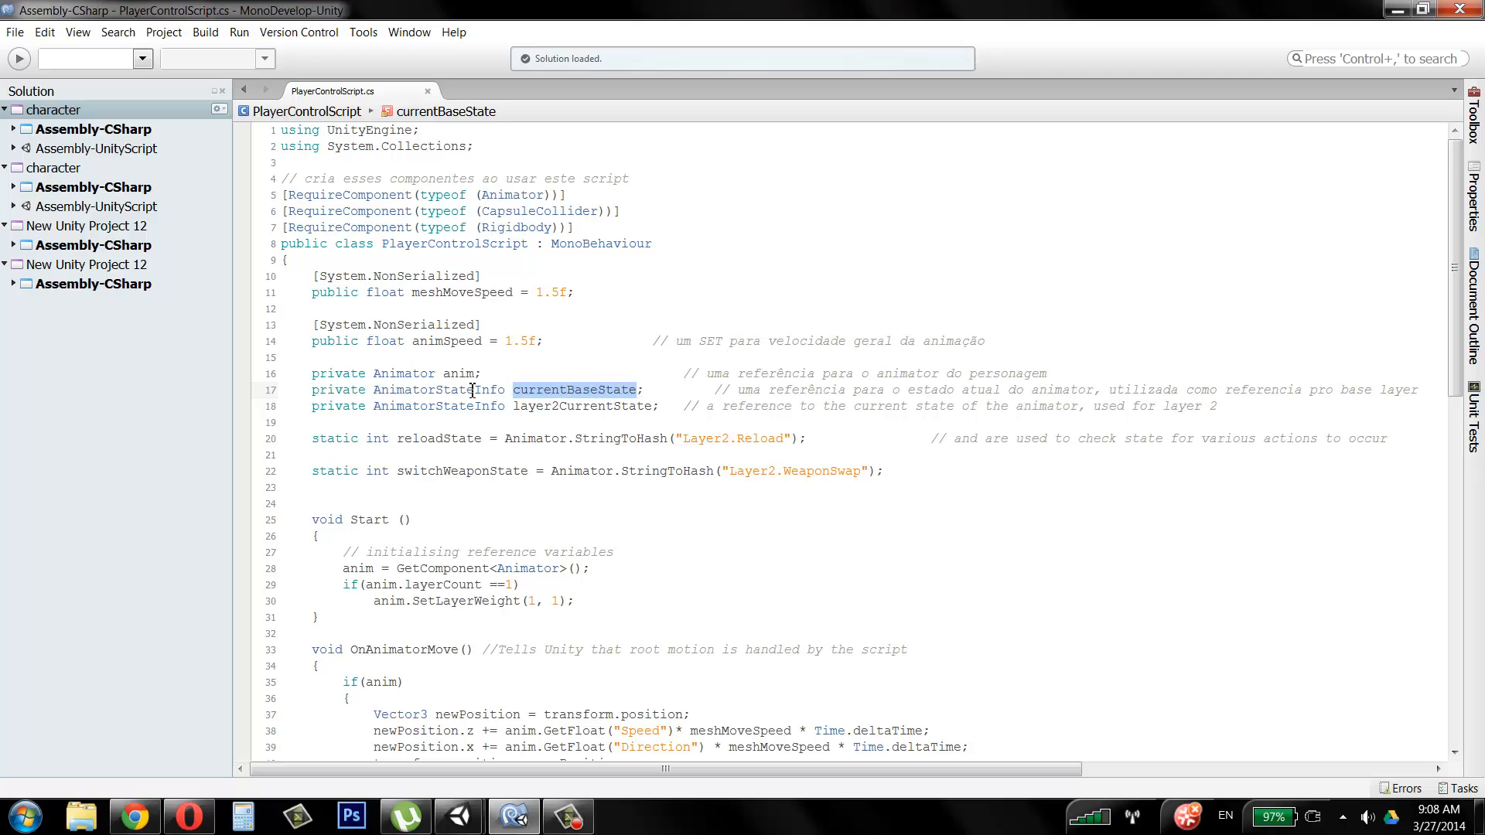
mouse_move(472, 390)
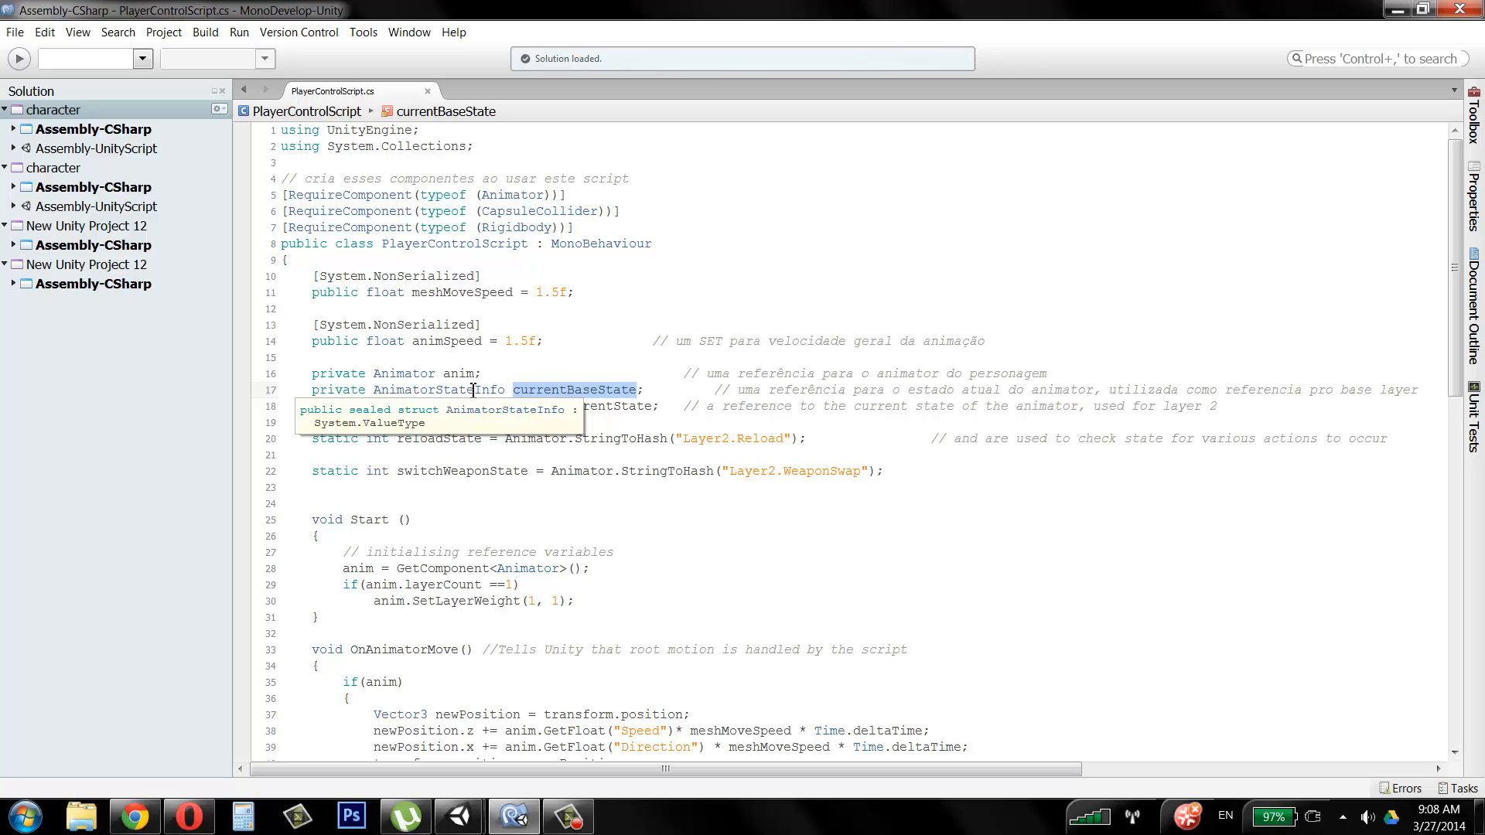
left_click(785, 374)
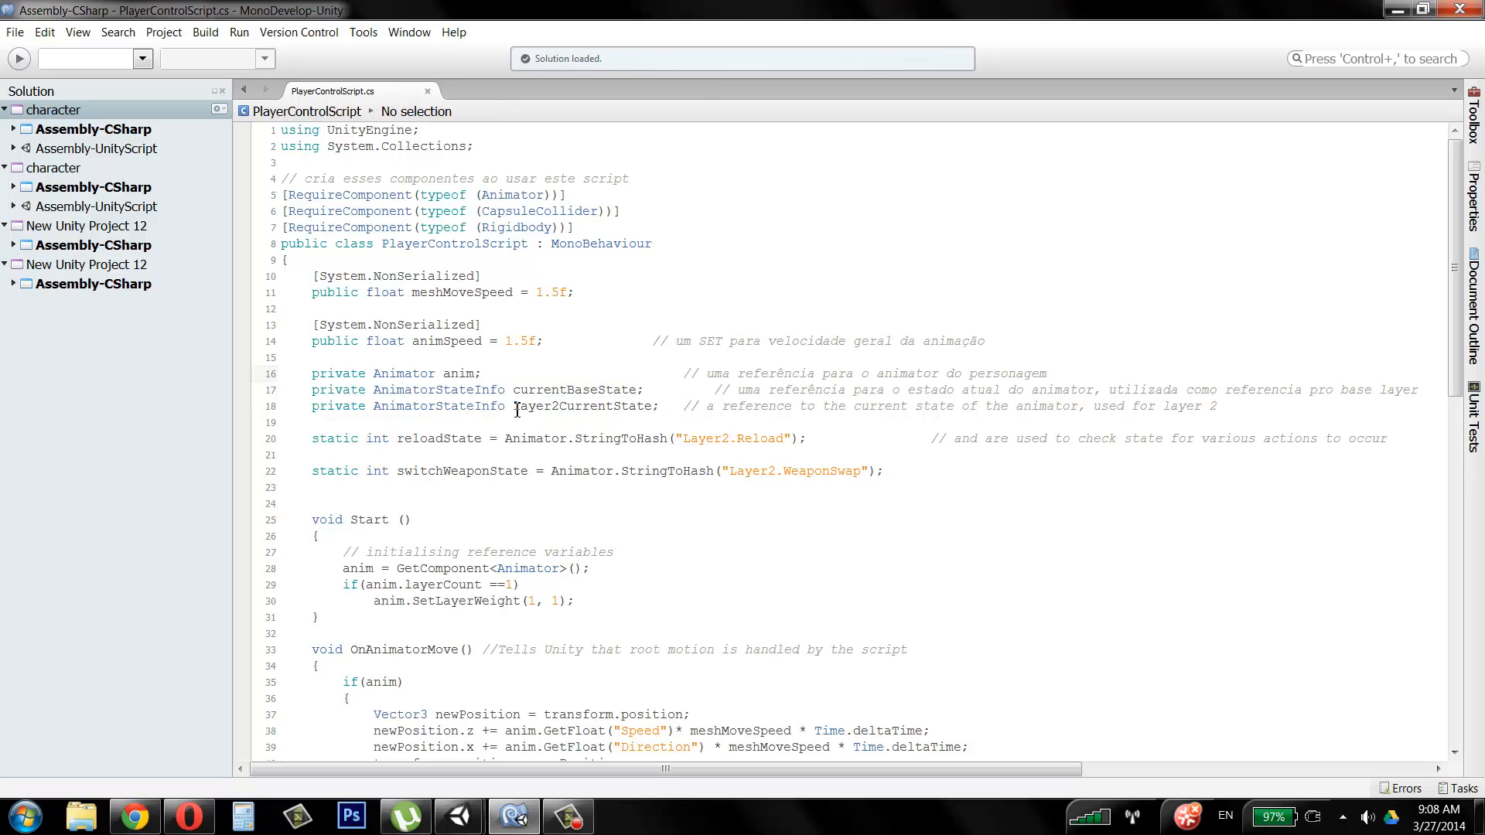
left_click_drag(513, 406, 656, 403)
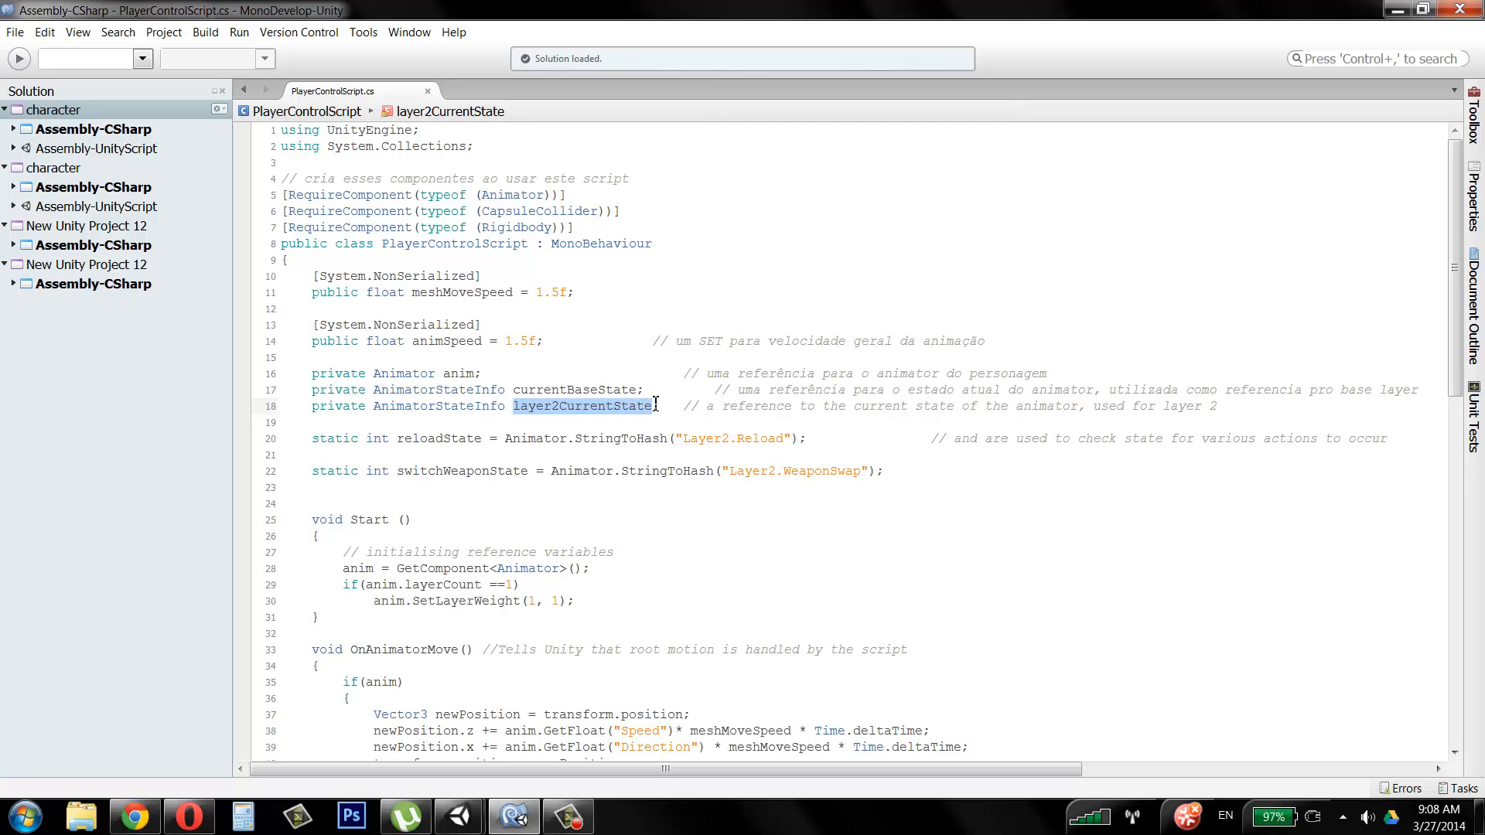
left_click(1226, 406)
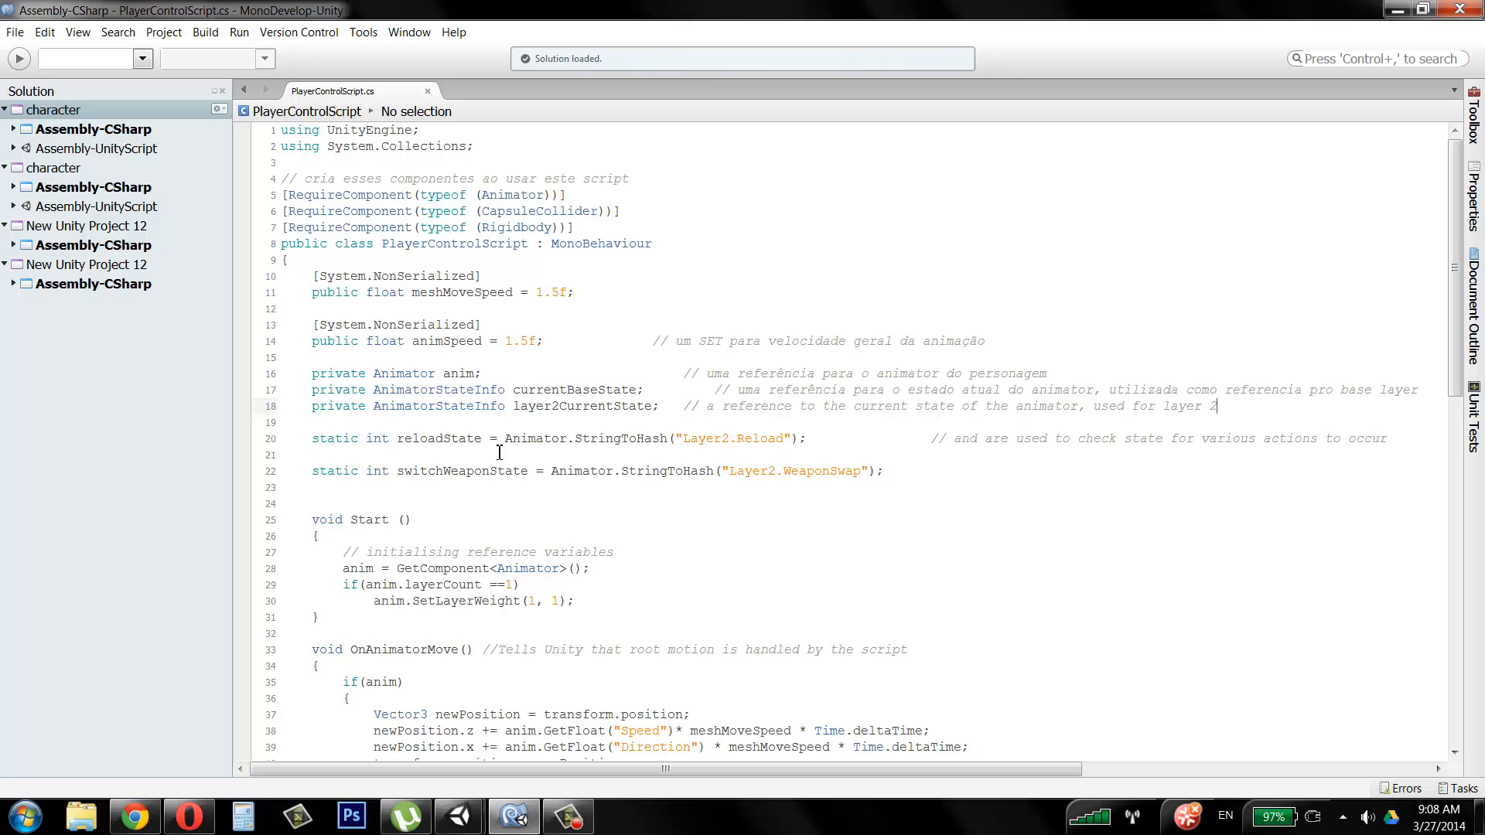
Step: Switch back to Unity's garoto_scripting project and move the Idle state further below Any State
mouse_move(460, 815)
left_click(544, 744)
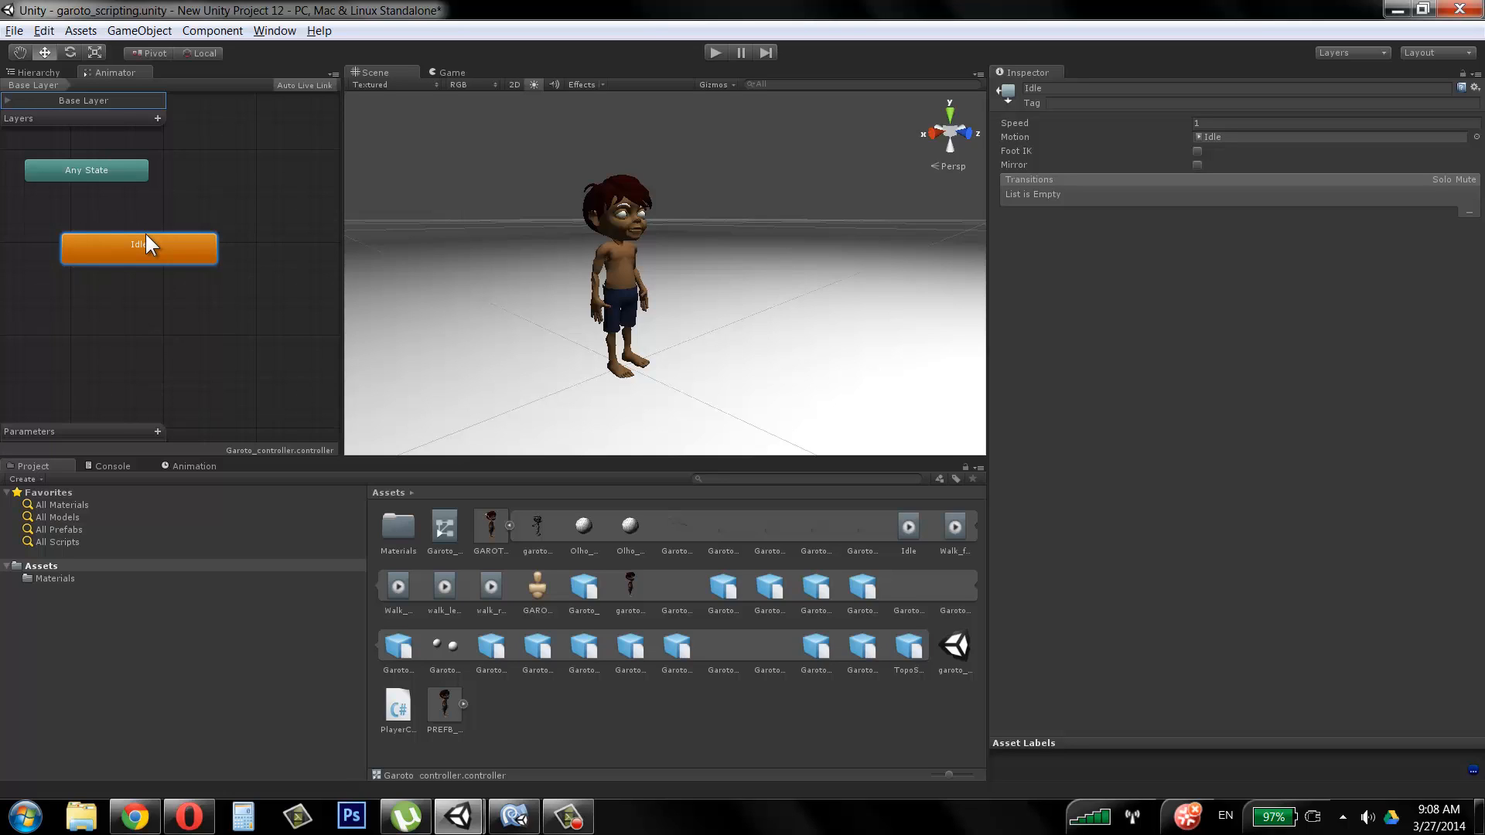
left_click_drag(186, 250, 186, 287)
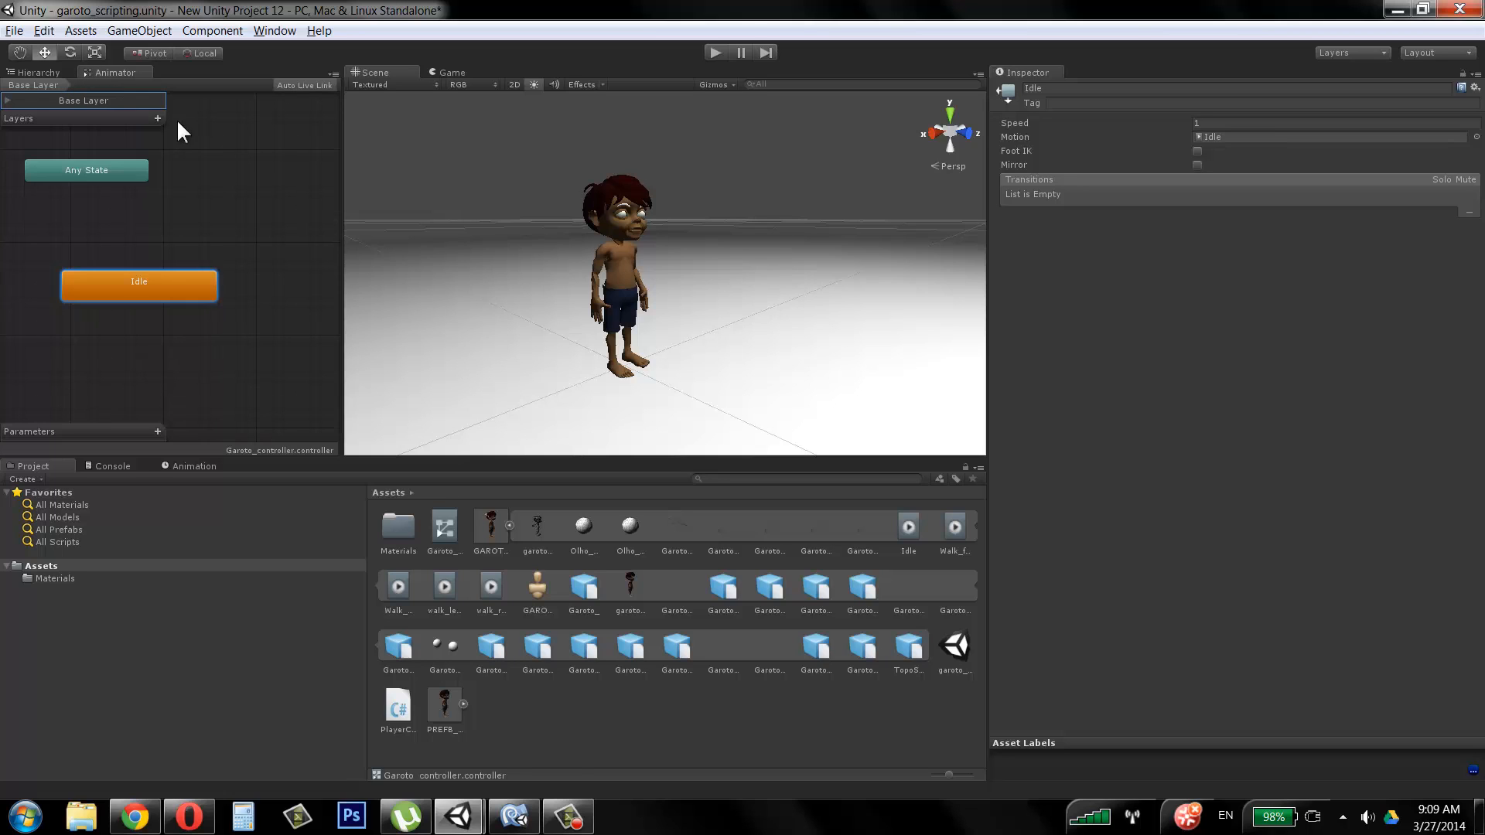
Step: Switch to MonoDevelop and examine the Layer2 reloadState and switchWeaponState hash declarations in PlayerControlScript.cs
left_click(514, 816)
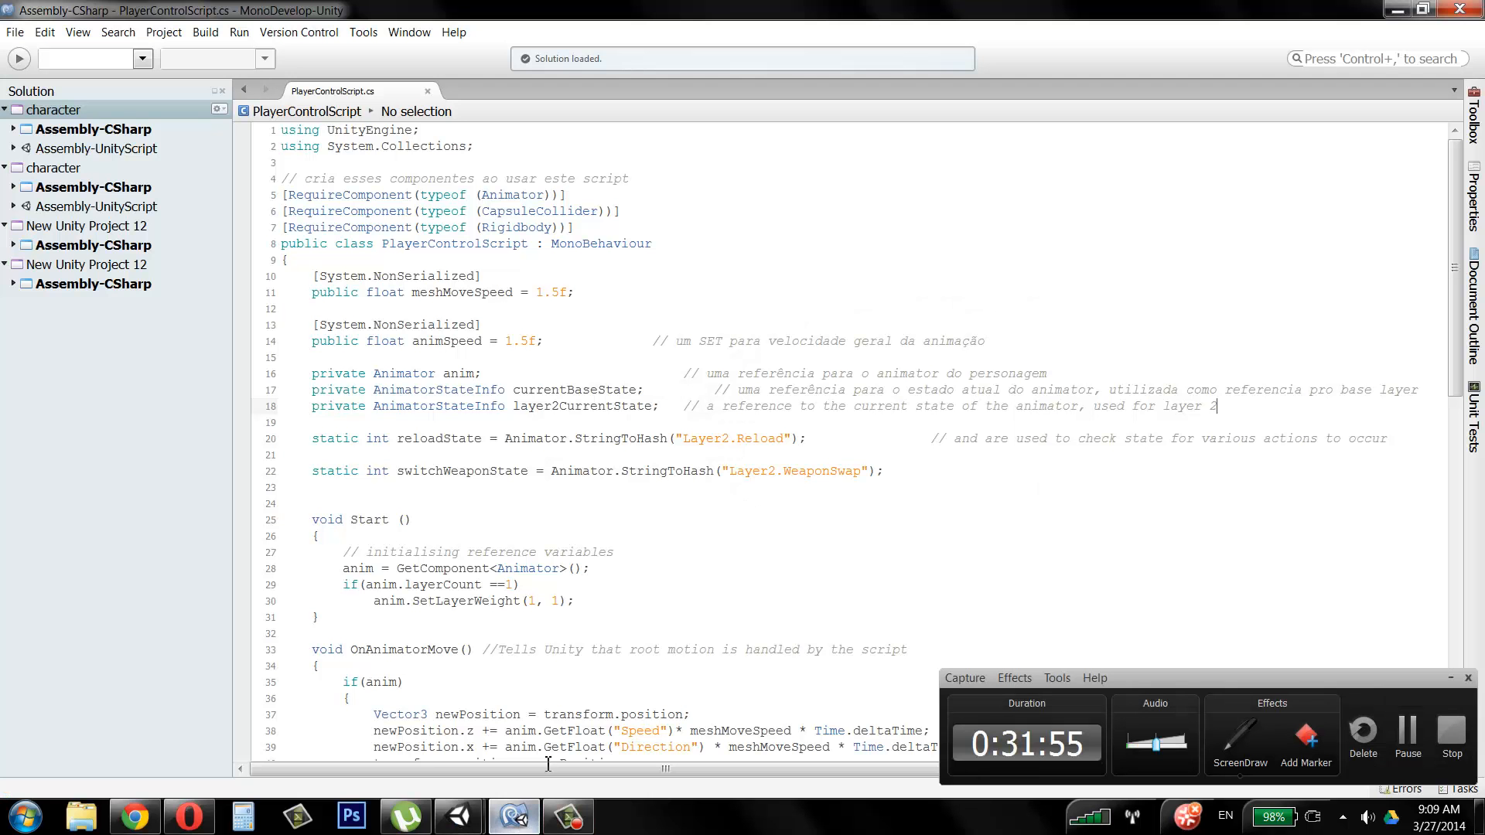
left_click(1451, 678)
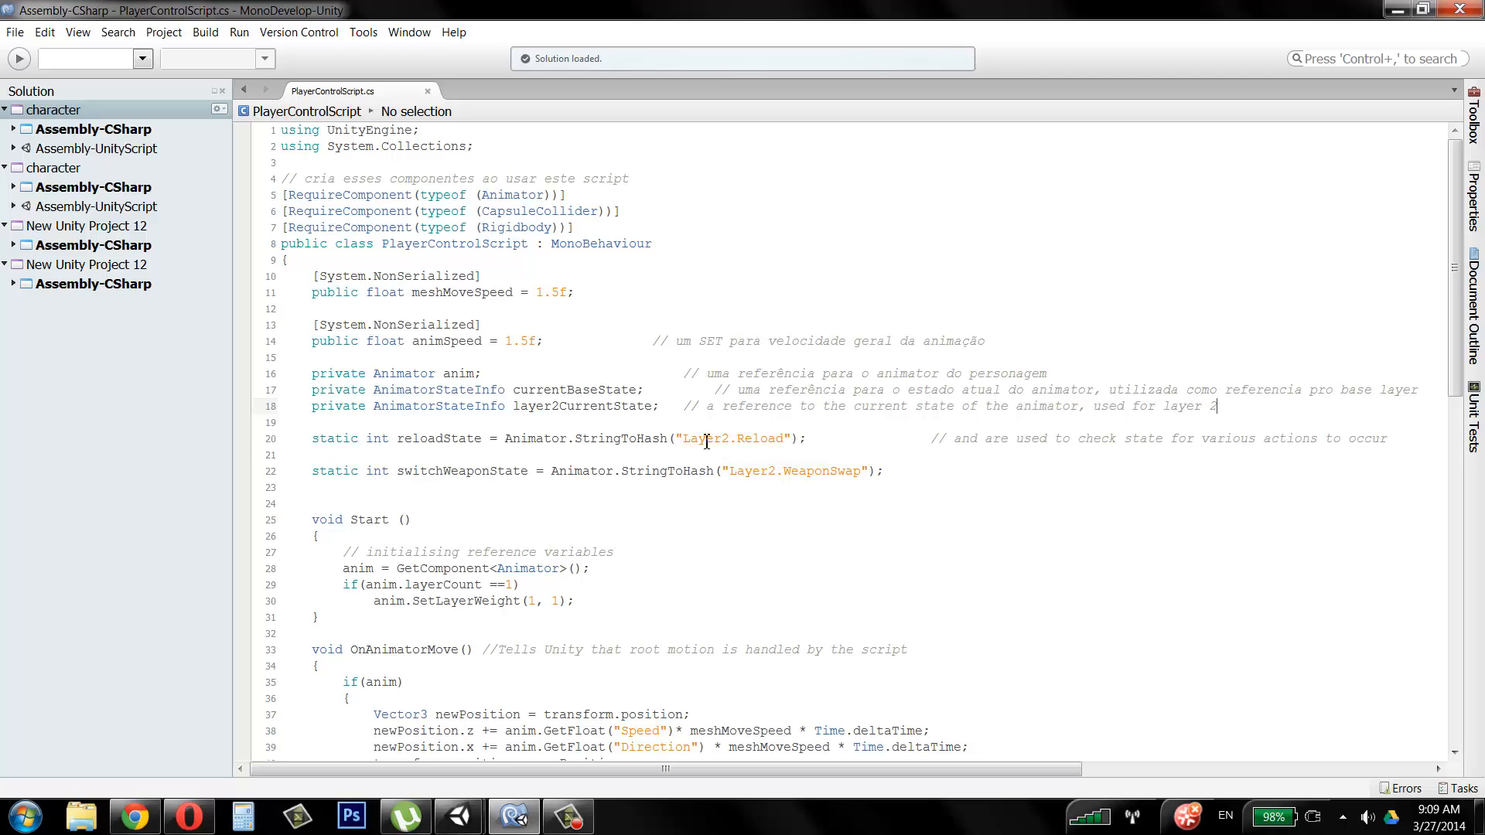
left_click_drag(683, 438, 729, 438)
left_click(738, 438)
left_click_drag(318, 471, 891, 469)
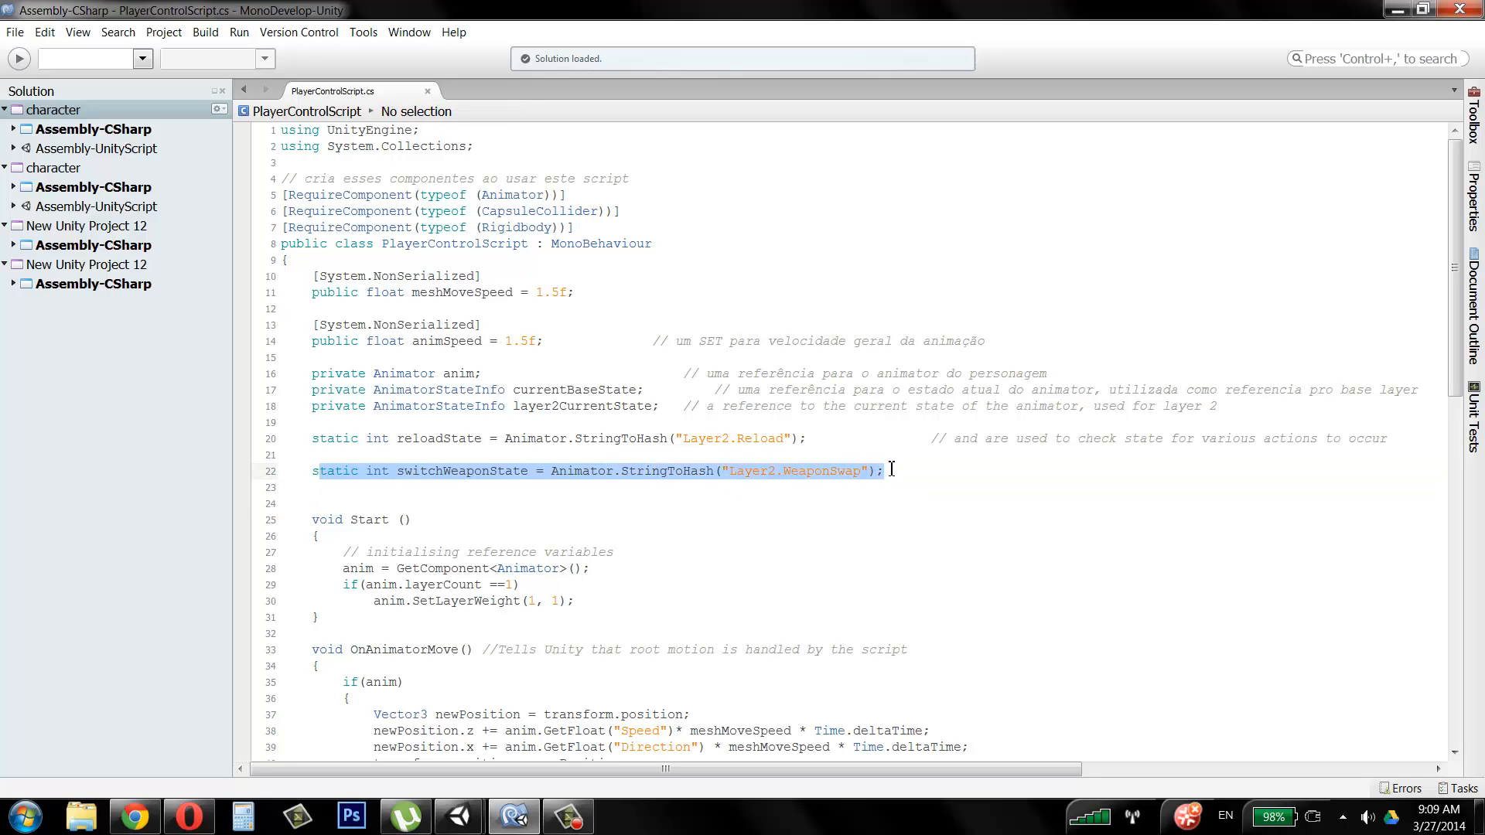
left_click_drag(806, 438, 317, 439)
left_click(907, 472)
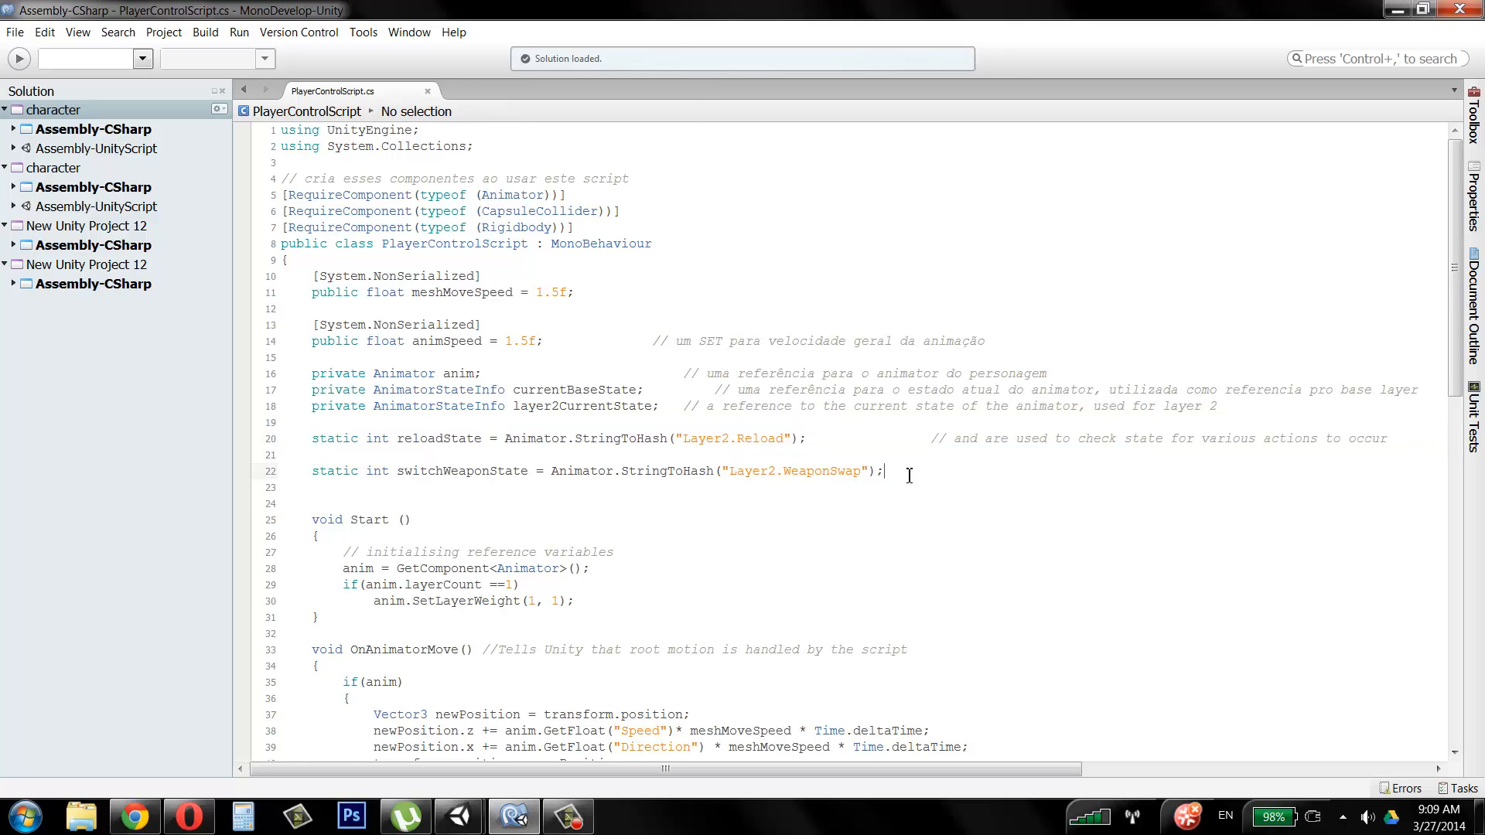
left_click_drag(897, 466, 323, 469)
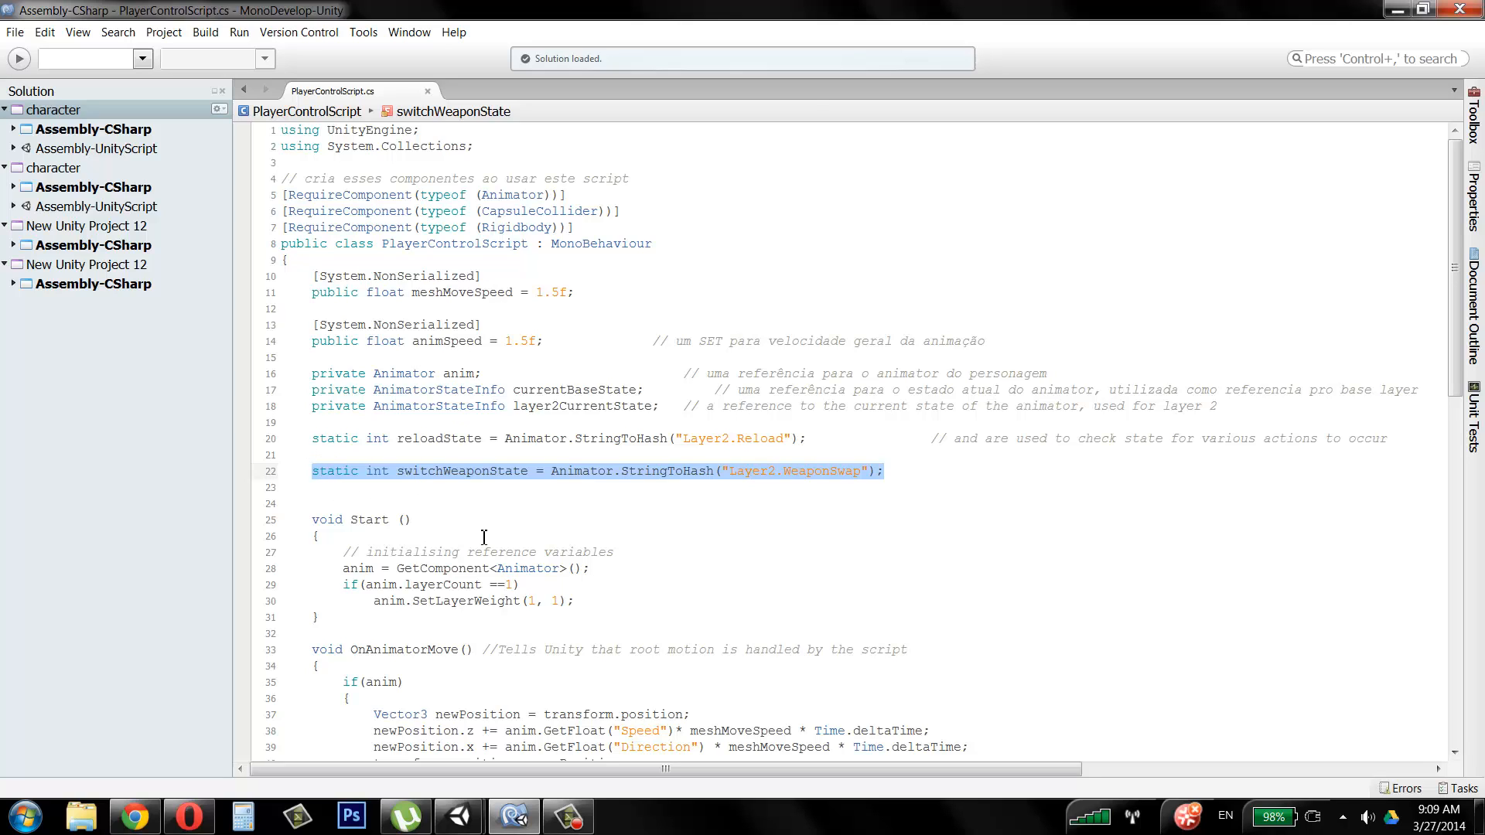
left_click(508, 523)
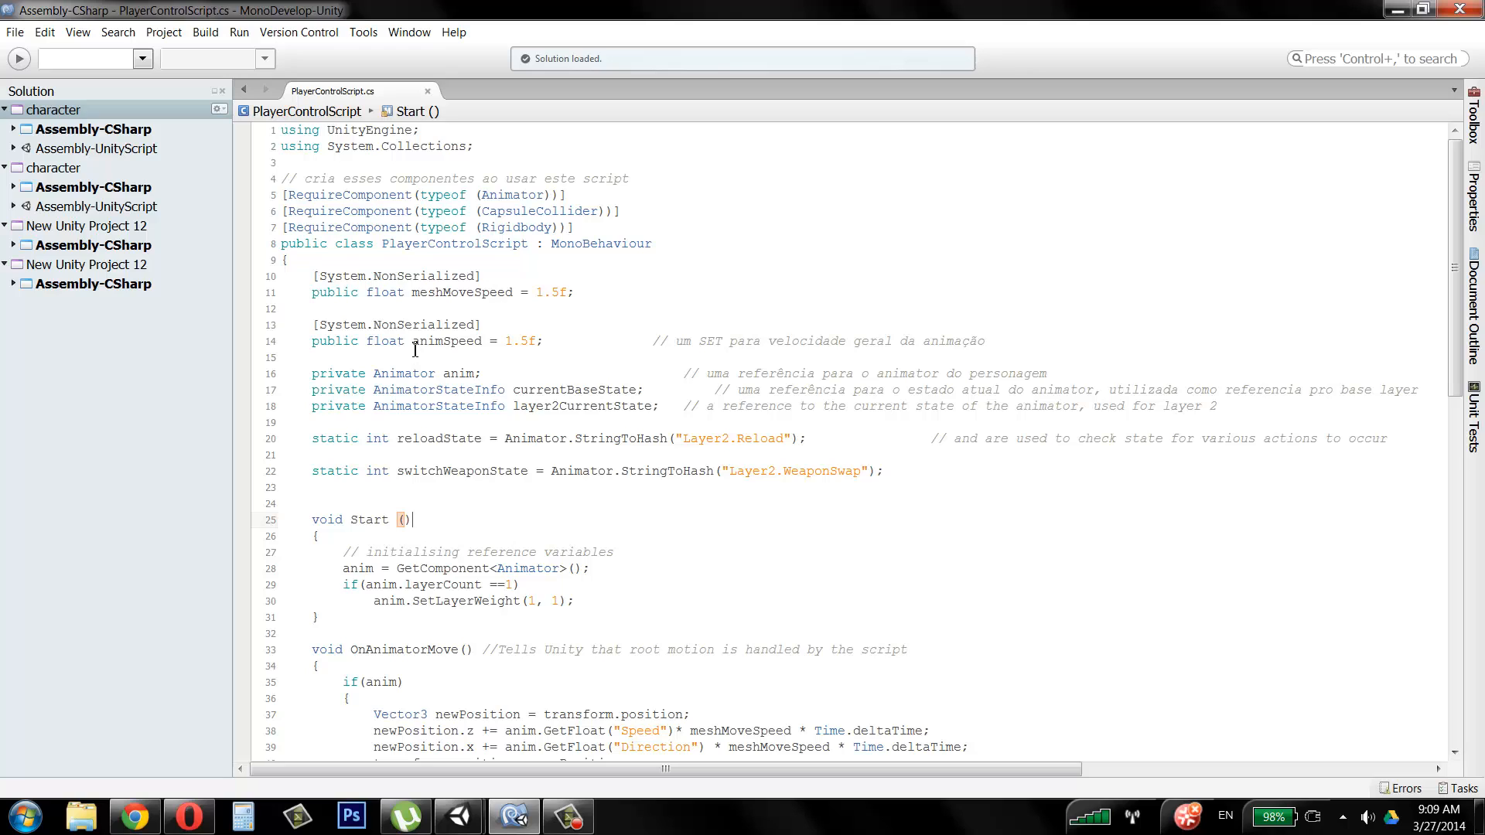
Step: Examine the System.NonSerialized attribute above the animSpeed field
left_click_drag(375, 325, 476, 324)
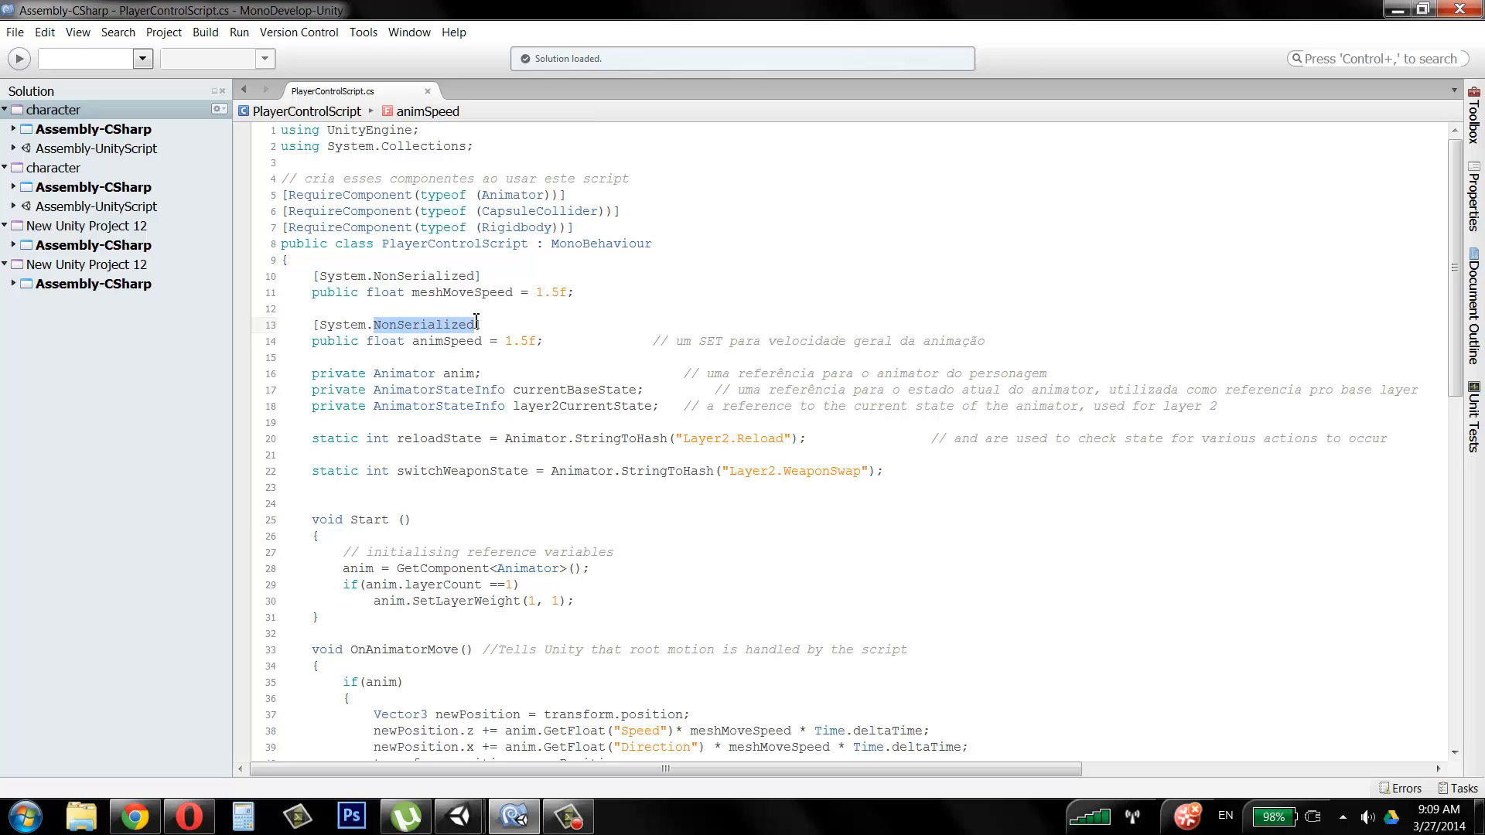
left_click(526, 329)
left_click(315, 329)
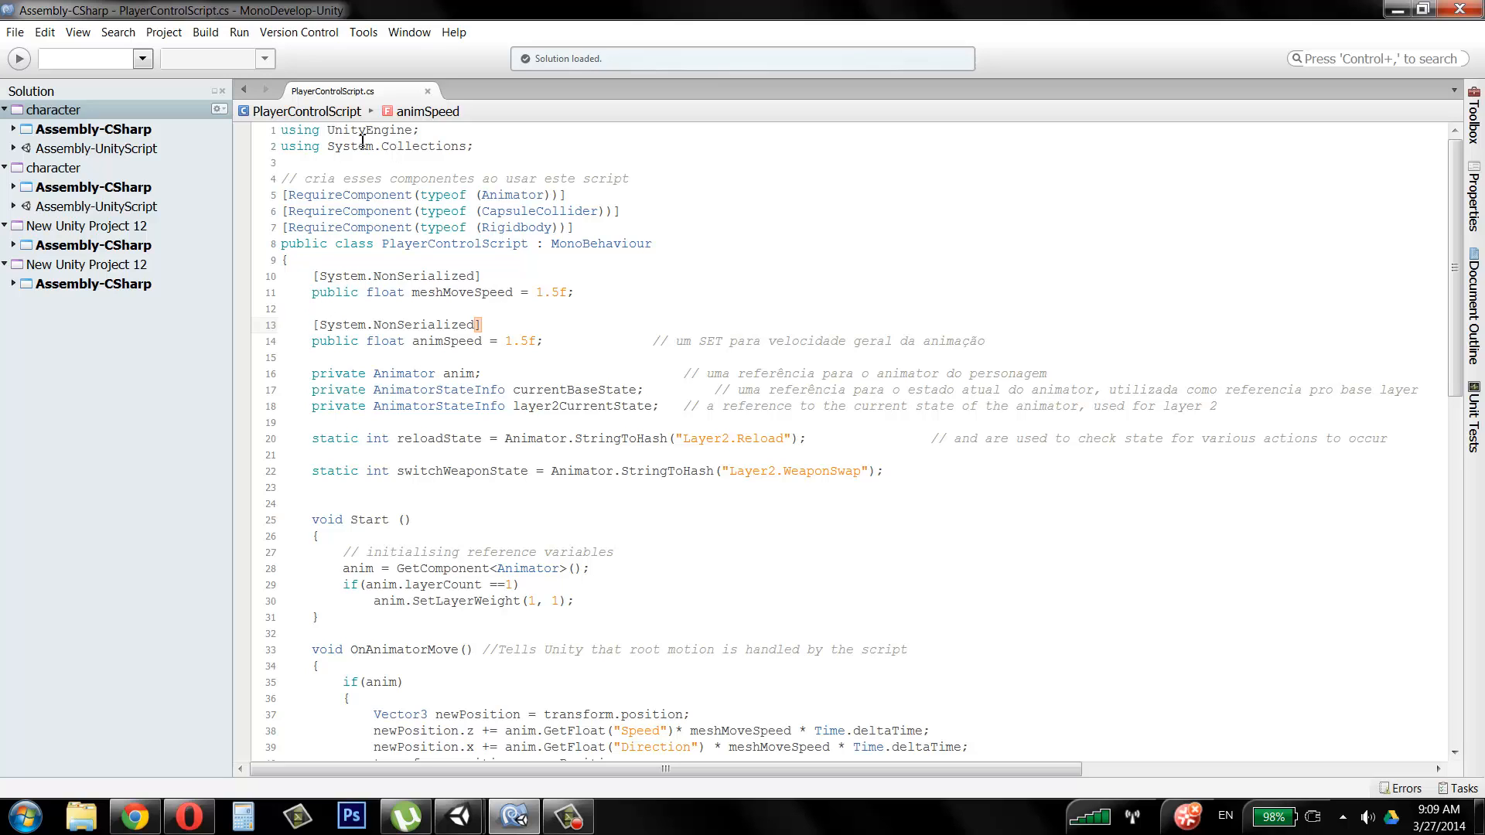
left_click(501, 325)
Step: Examine the Start and OnAnimatorMove functions, including the Speed and Direction parameters used for the new position
scroll(618, 363, "down", 3)
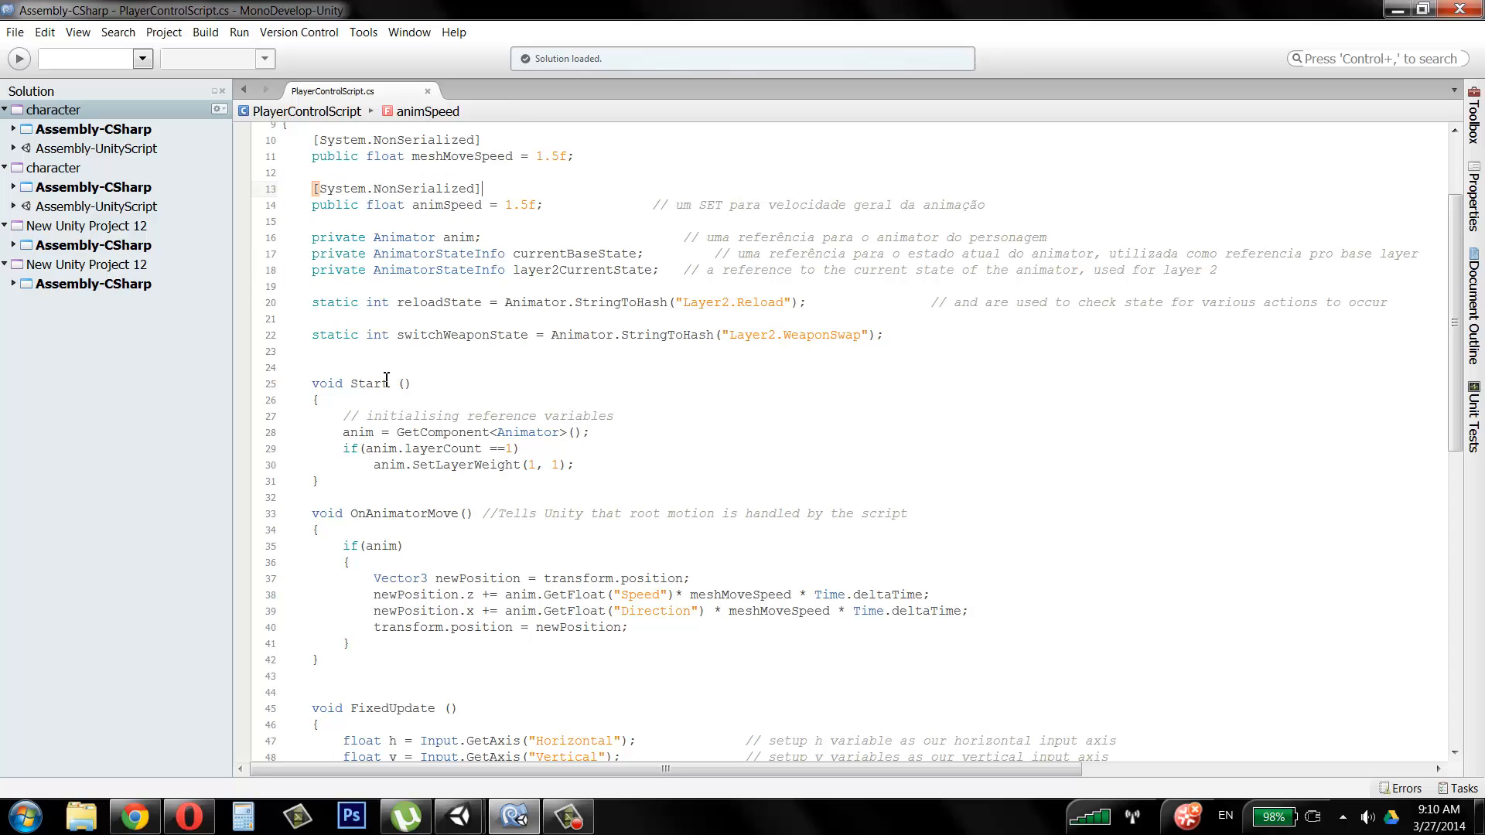
left_click_drag(342, 438, 491, 433)
left_click(504, 431)
mouse_move(506, 466)
left_click_drag(479, 518, 955, 534)
left_click(954, 533)
left_click(346, 547)
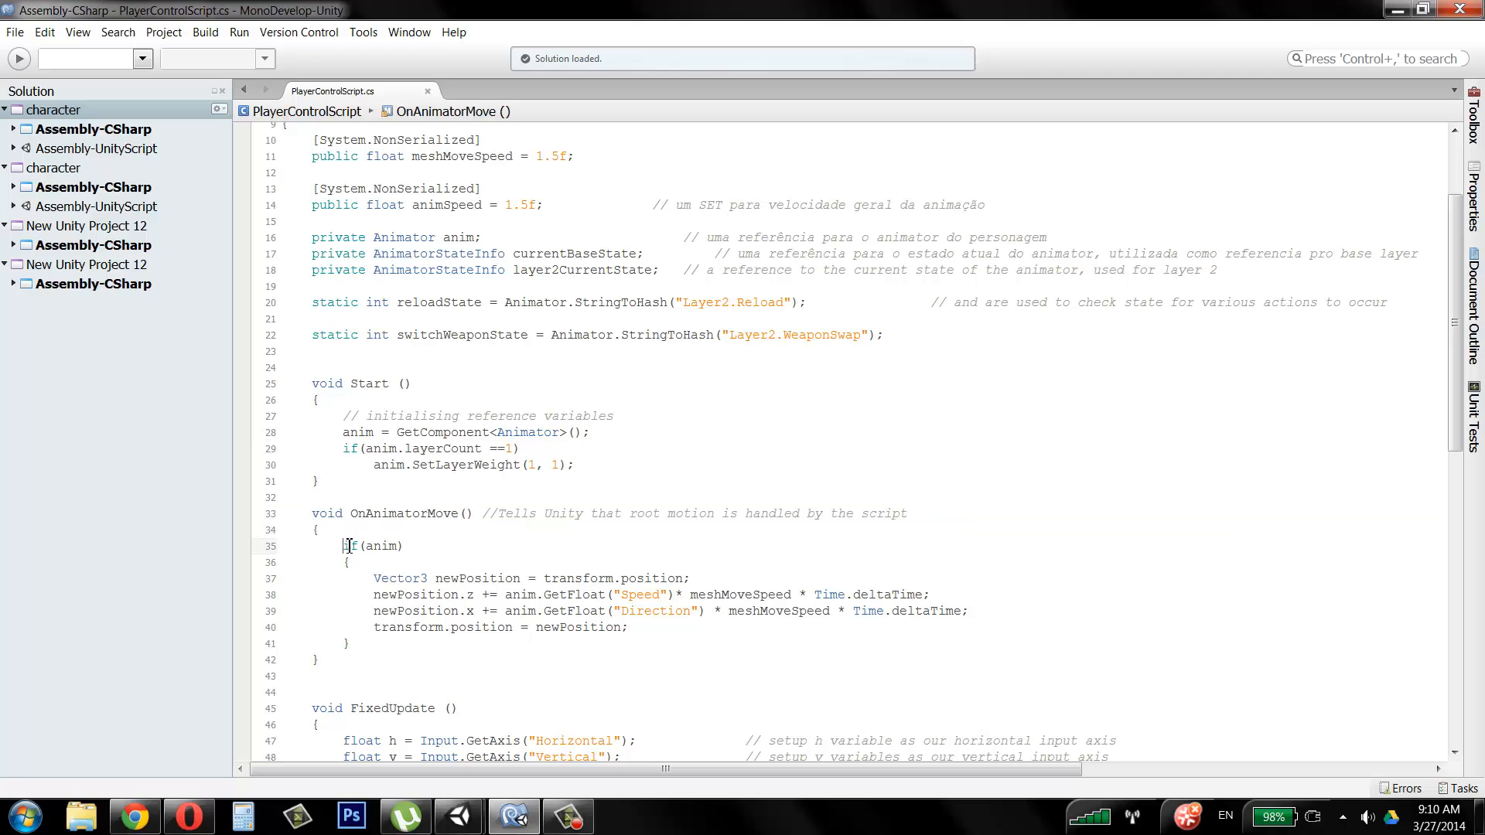
left_click(438, 579)
left_click(656, 594)
scroll(442, 607, "down", 2)
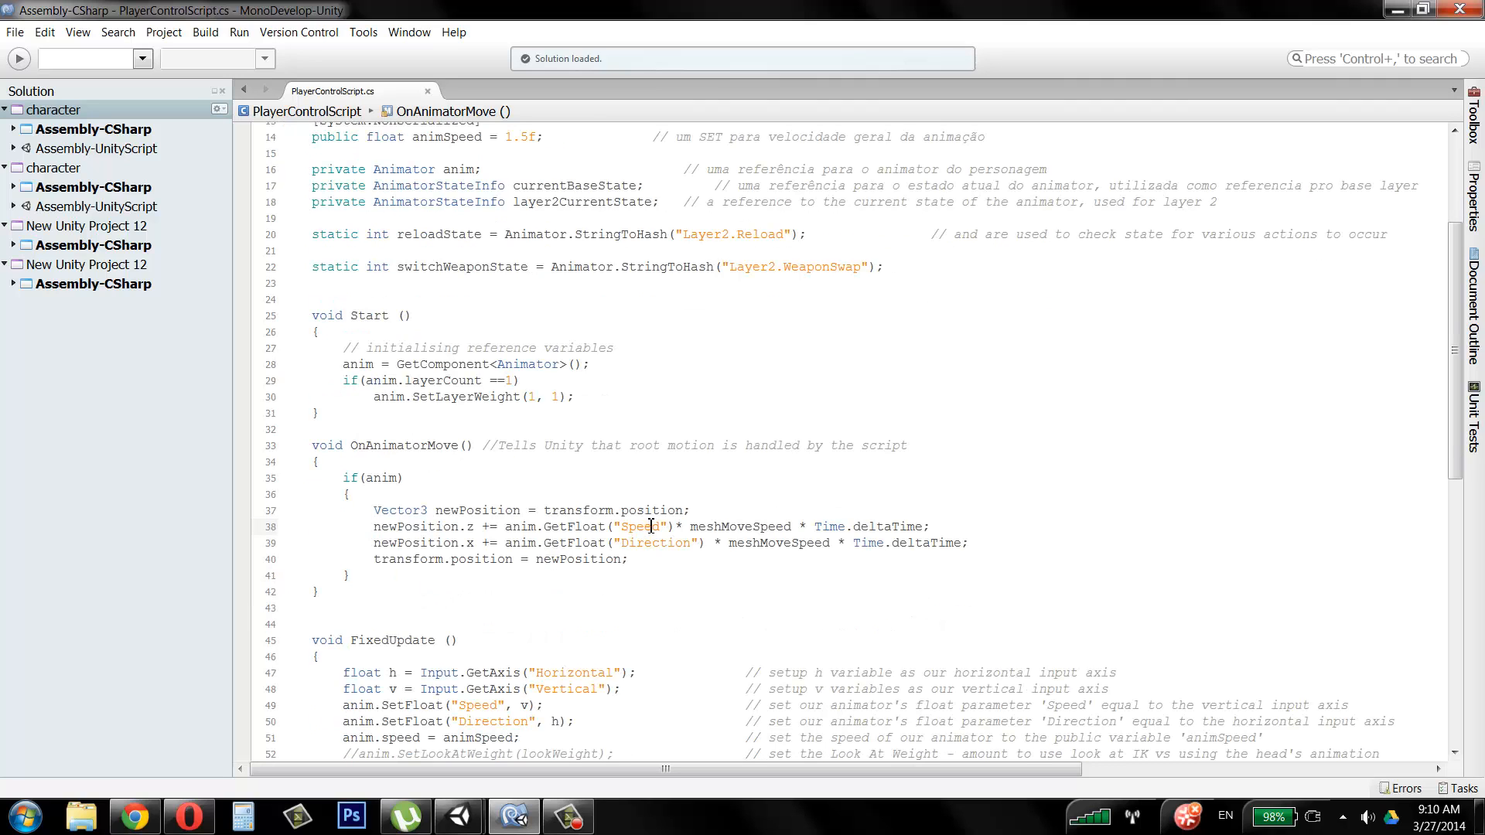
left_click(653, 547)
scroll(659, 514, "up", 2)
Step: Switch to Unity's garoto_scripting project and move the Idle state closer beneath Any State in the Base Layer
mouse_move(478, 801)
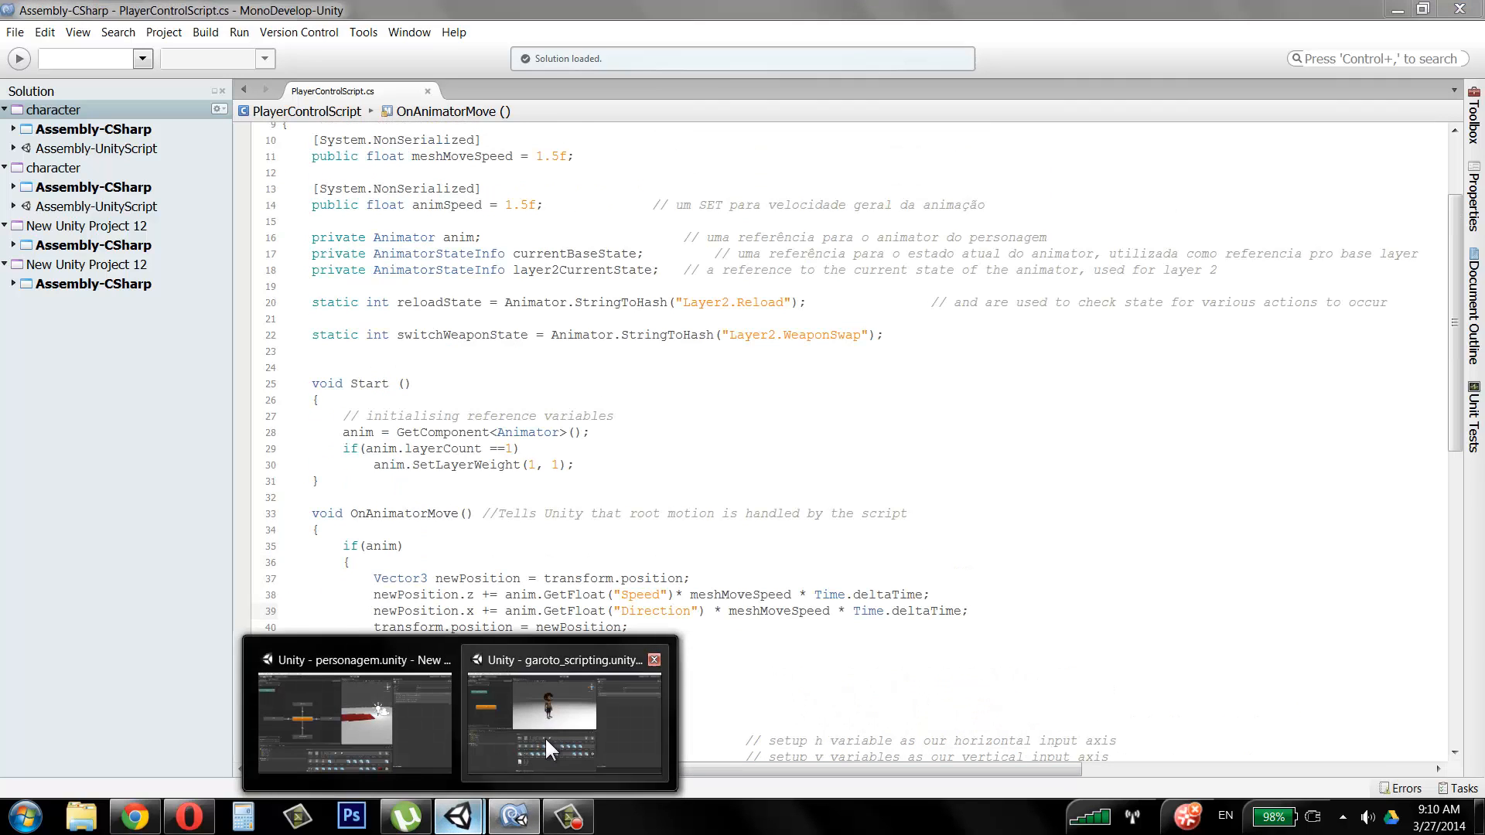
left_click(545, 736)
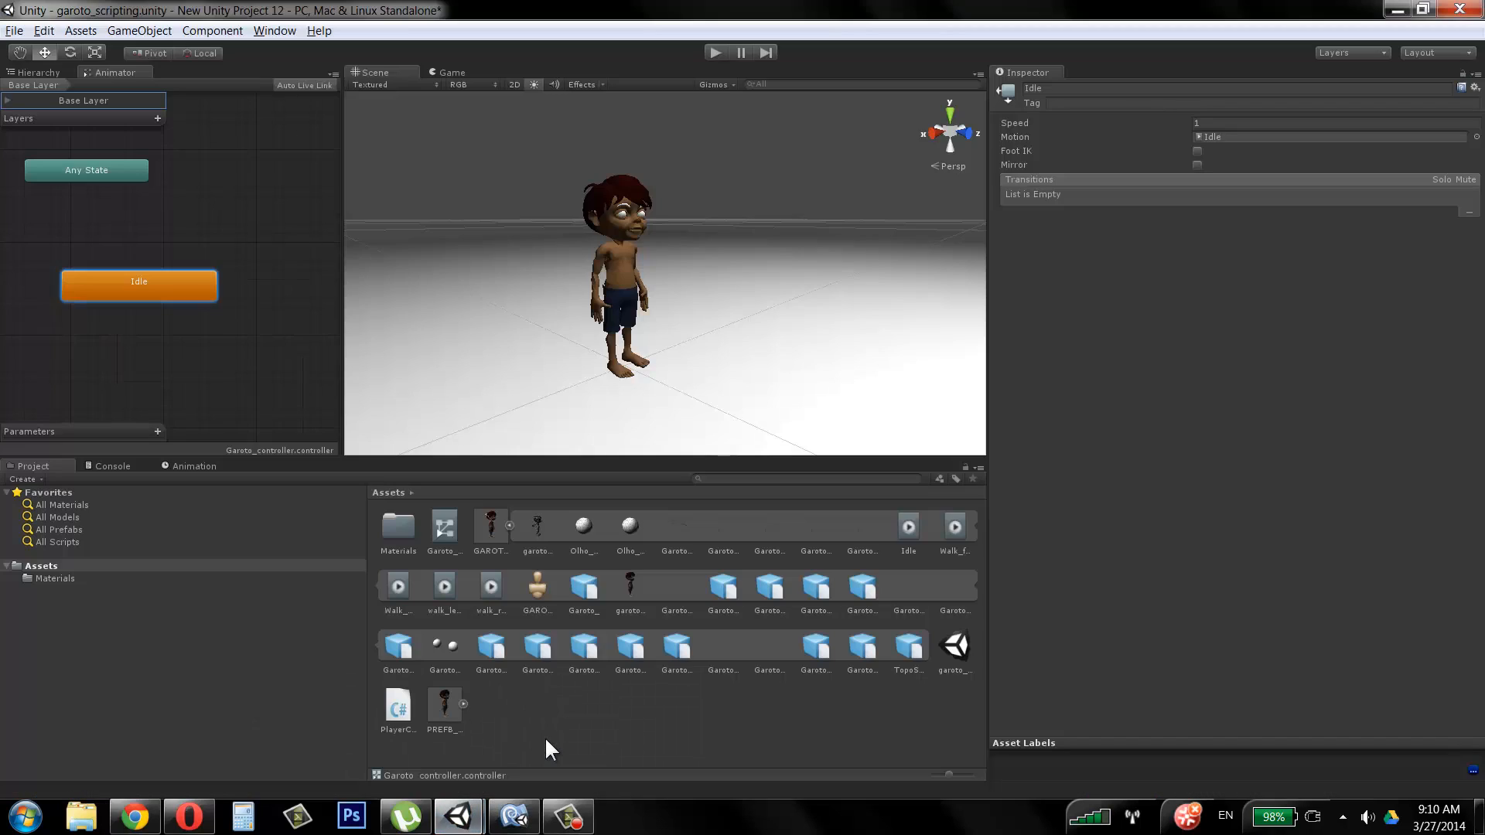
left_click(158, 431)
left_click(61, 409)
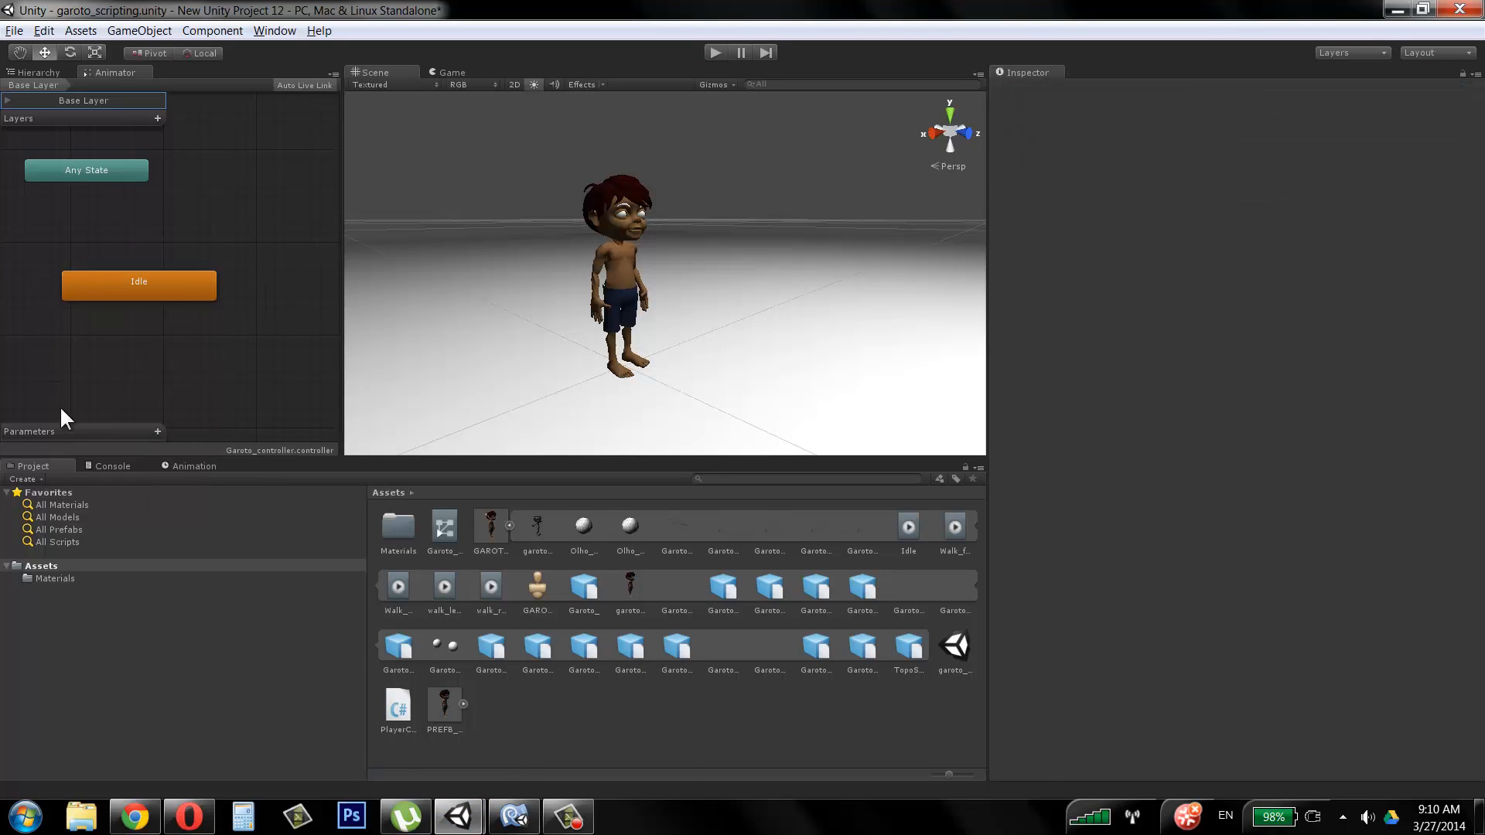
mouse_move(166, 283)
left_mouse_down()
mouse_move(197, 255)
mouse_move(200, 272)
mouse_move(188, 254)
mouse_move(169, 263)
left_mouse_up()
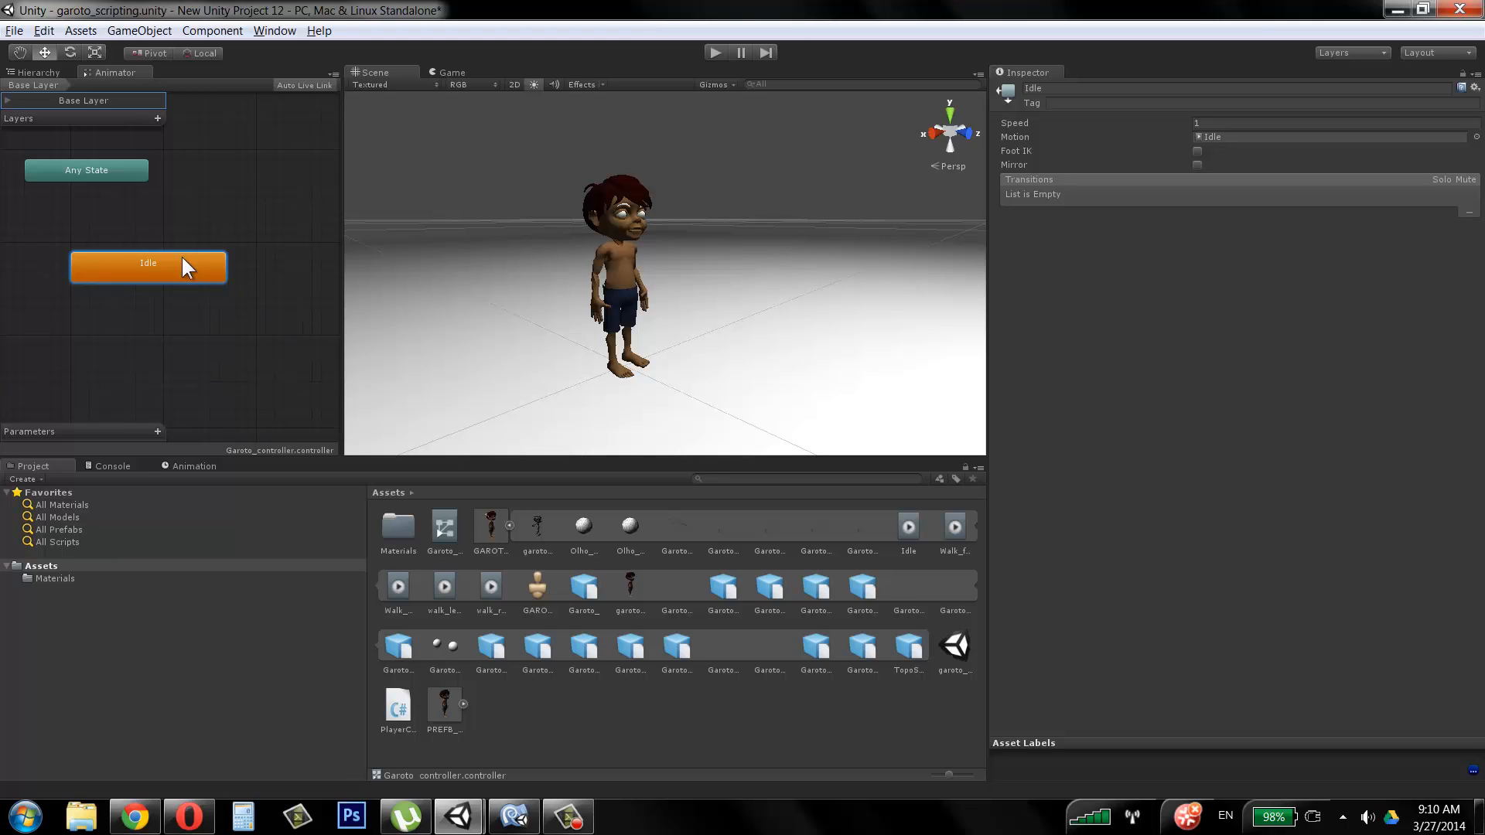
left_click_drag(183, 258, 157, 232)
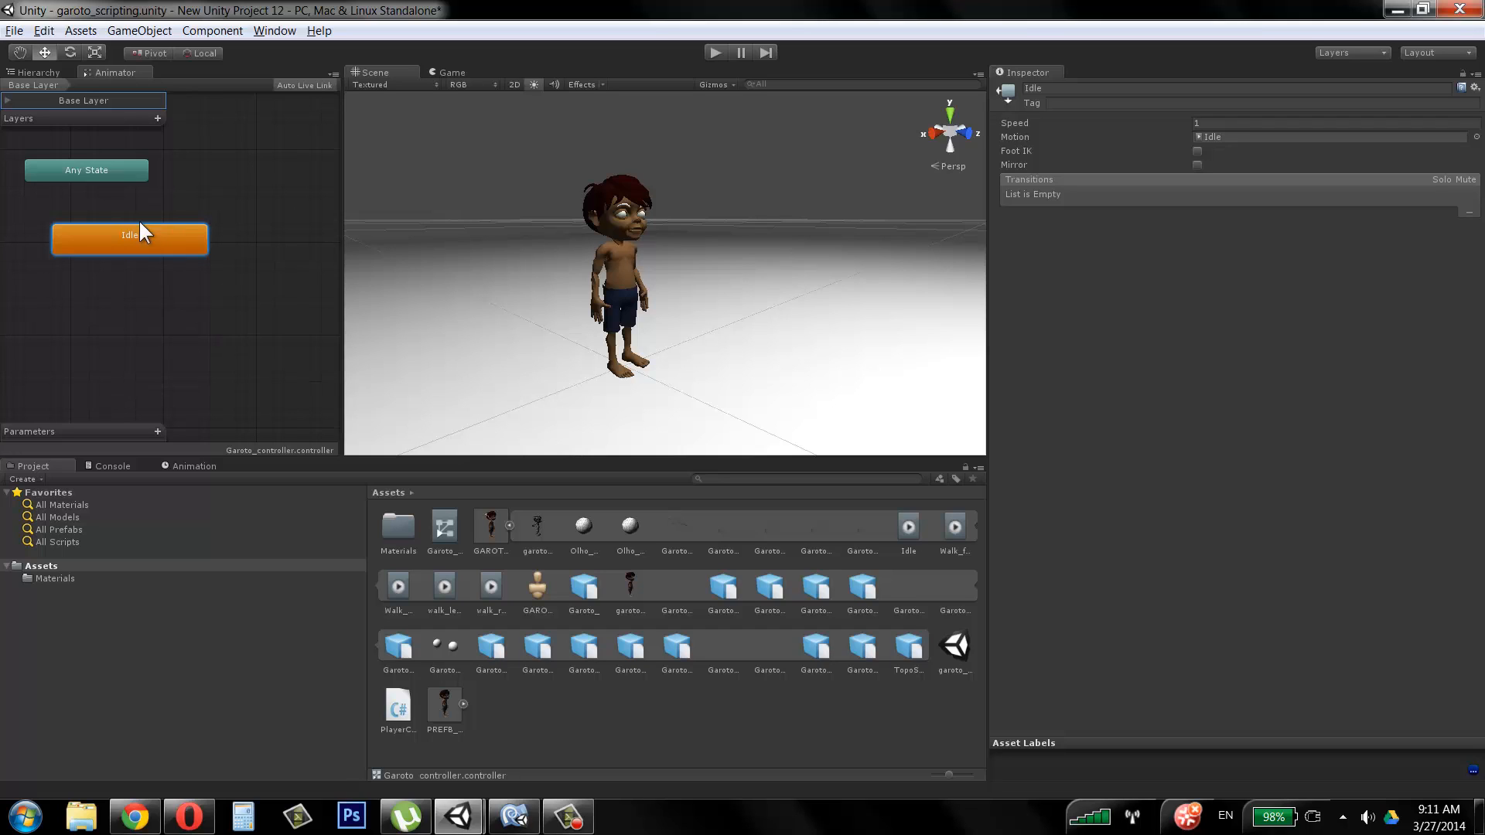
Step: Create a state from a new blend tree in the Base Layer and place it beneath the Idle state
right_click(184, 295)
mouse_move(239, 307)
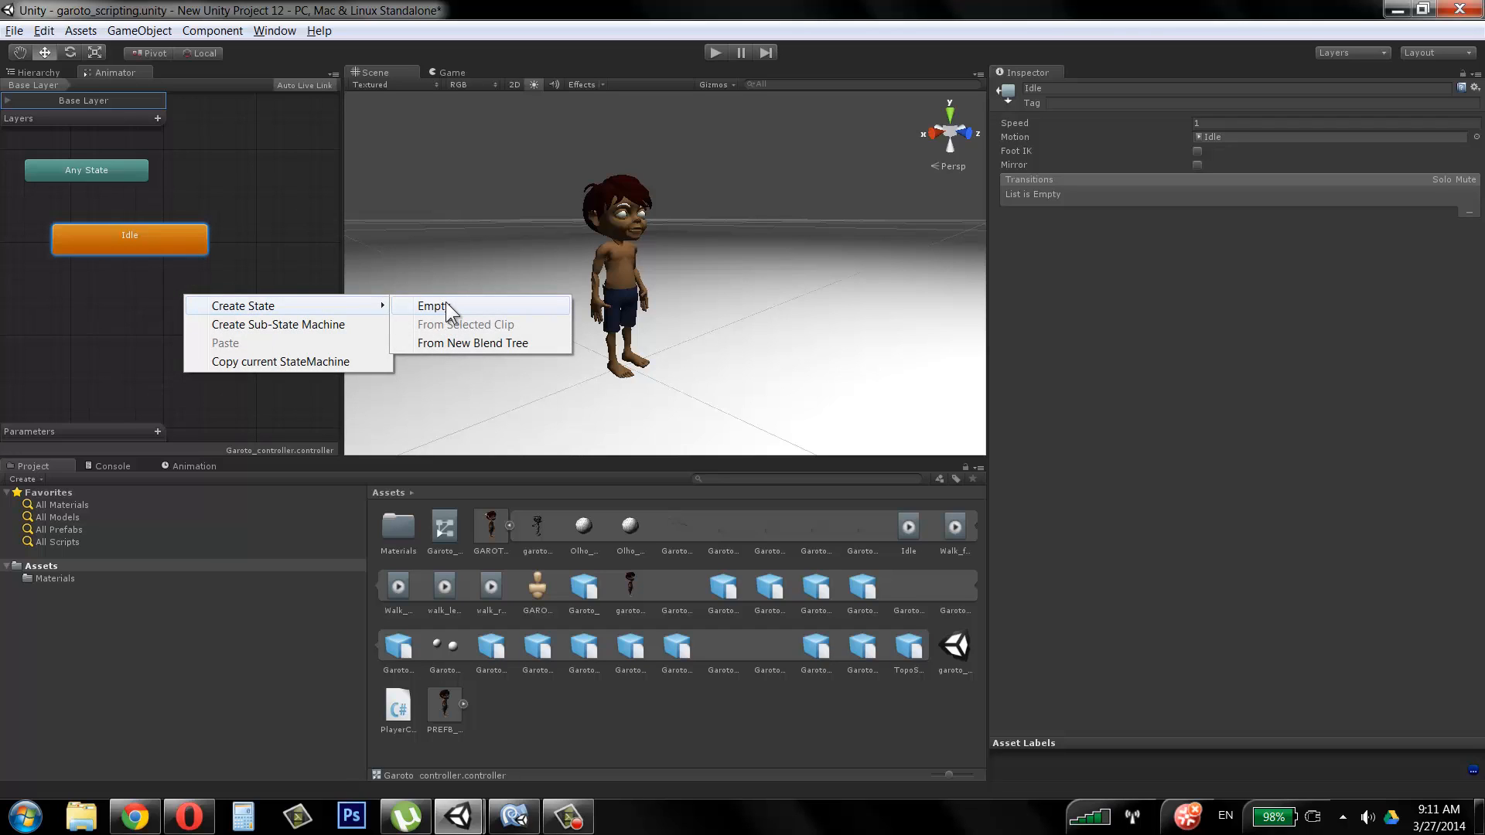
left_click(956, 533)
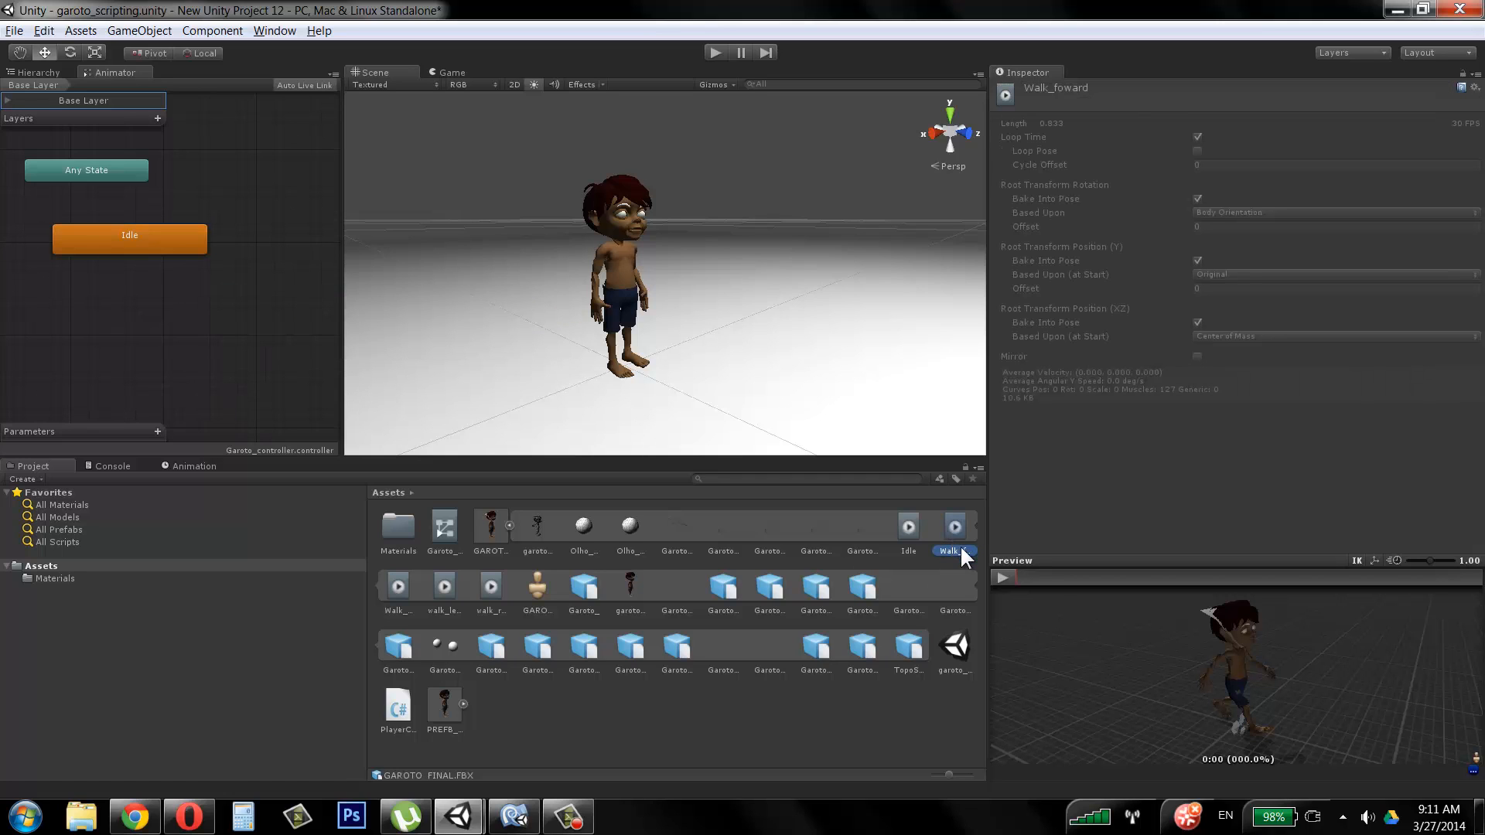
right_click(165, 281)
mouse_move(266, 294)
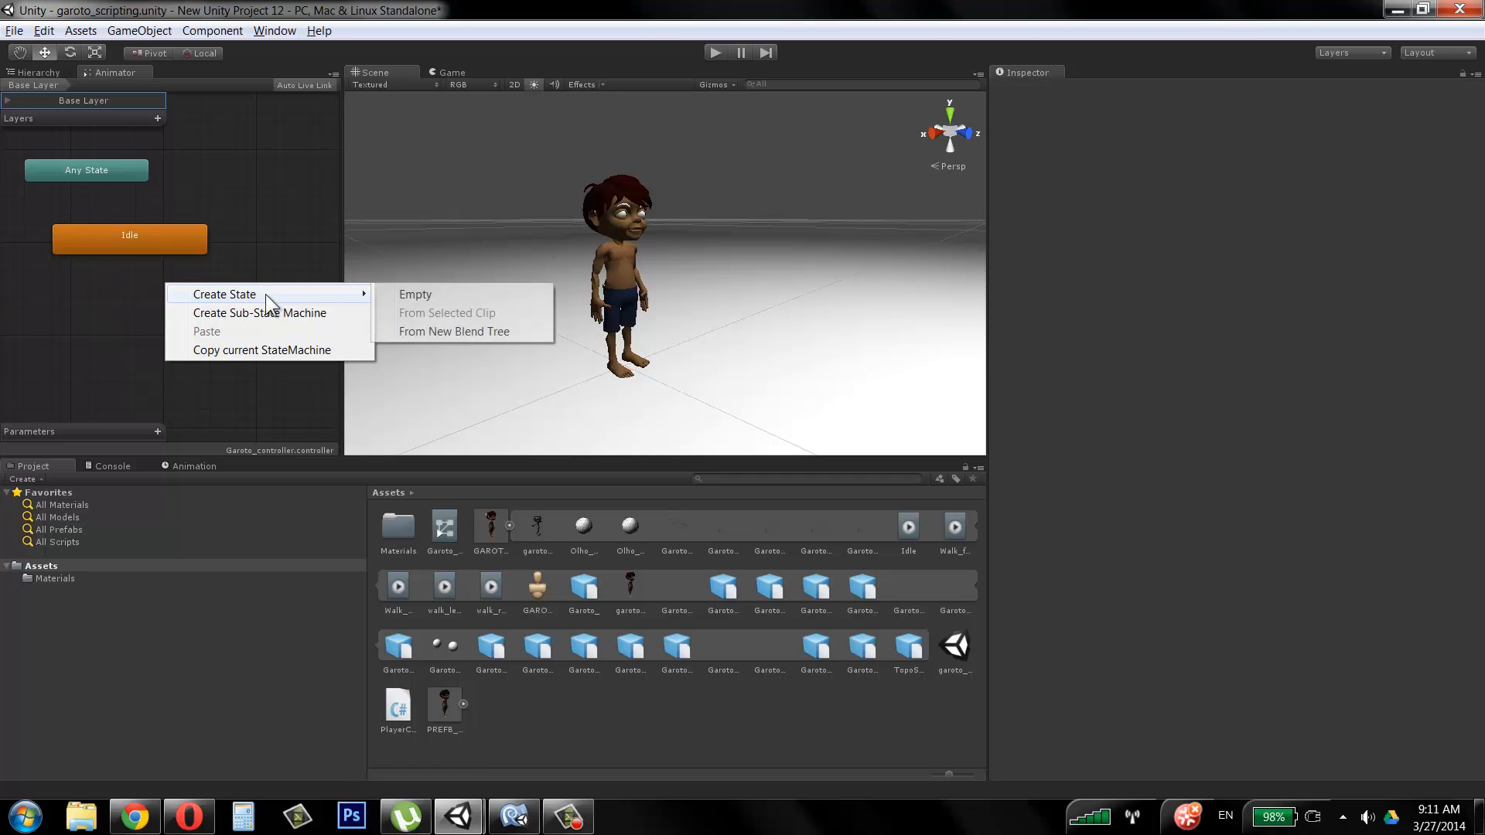
left_click(473, 333)
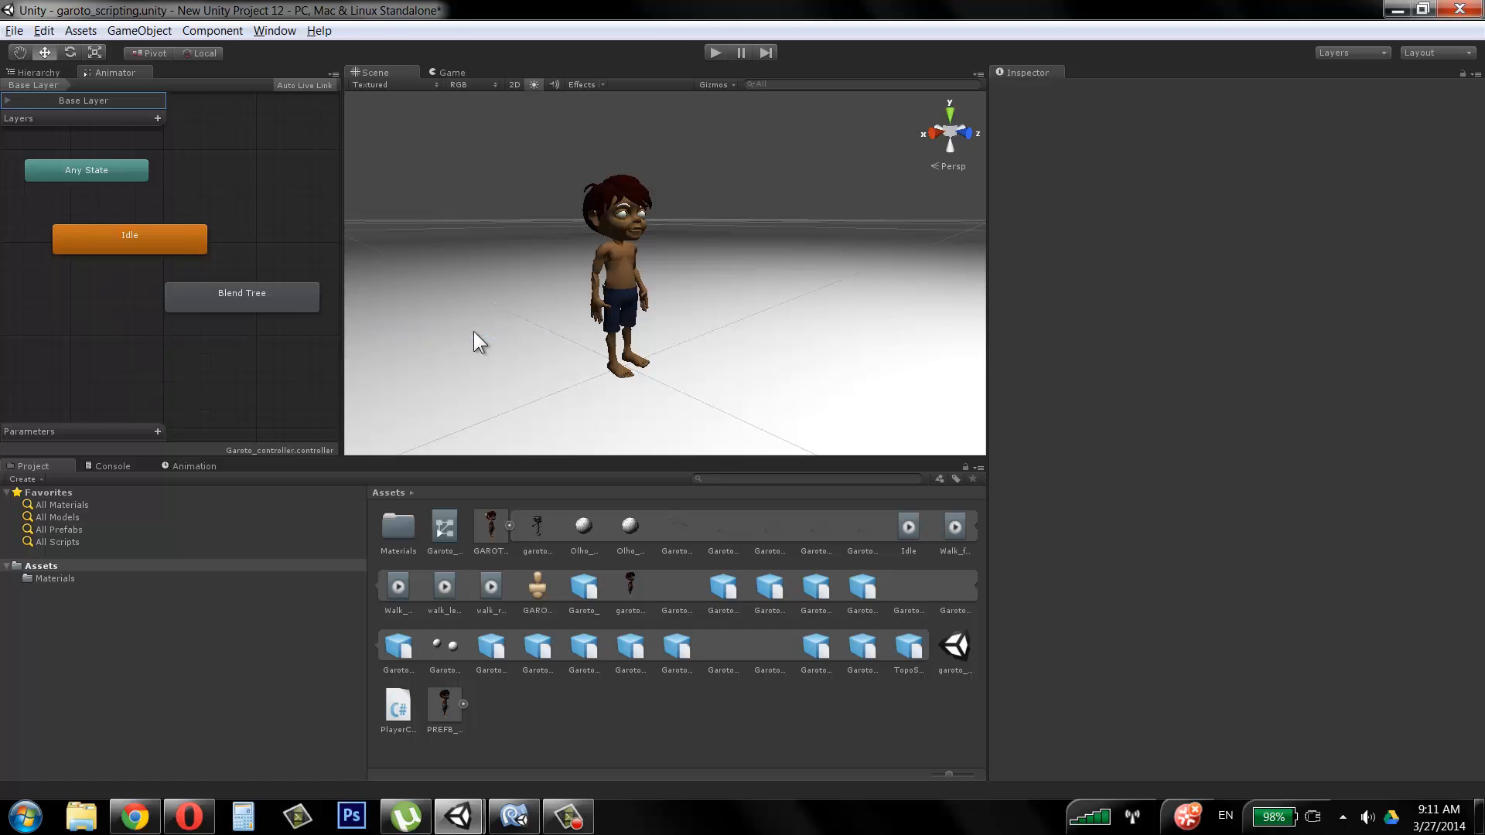
left_click_drag(294, 299, 229, 304)
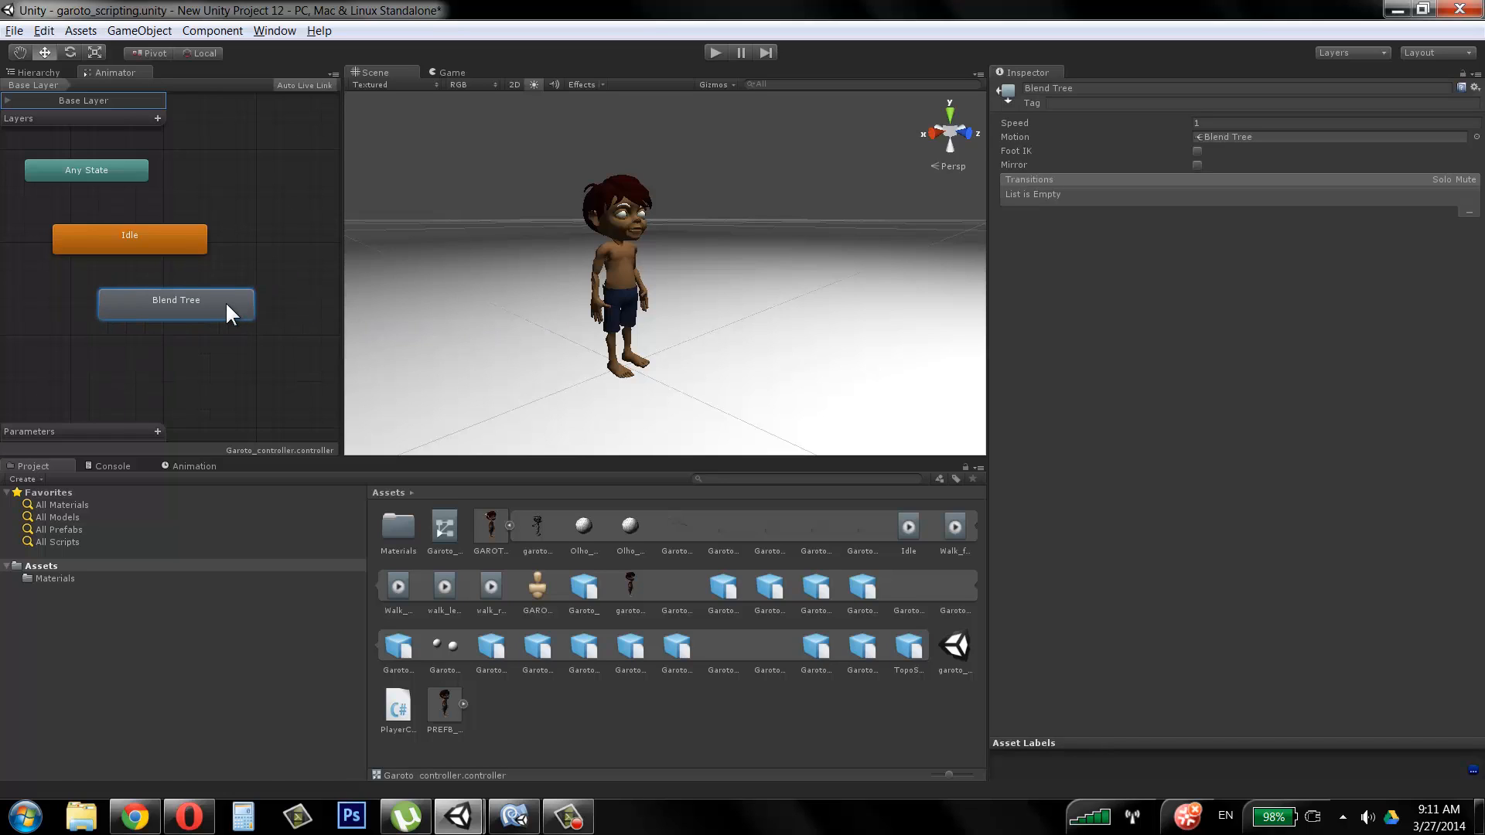
Step: Rename the blend tree state as andar_frente and view its blend tree graph before returning to the Base Layer
left_click(1074, 90)
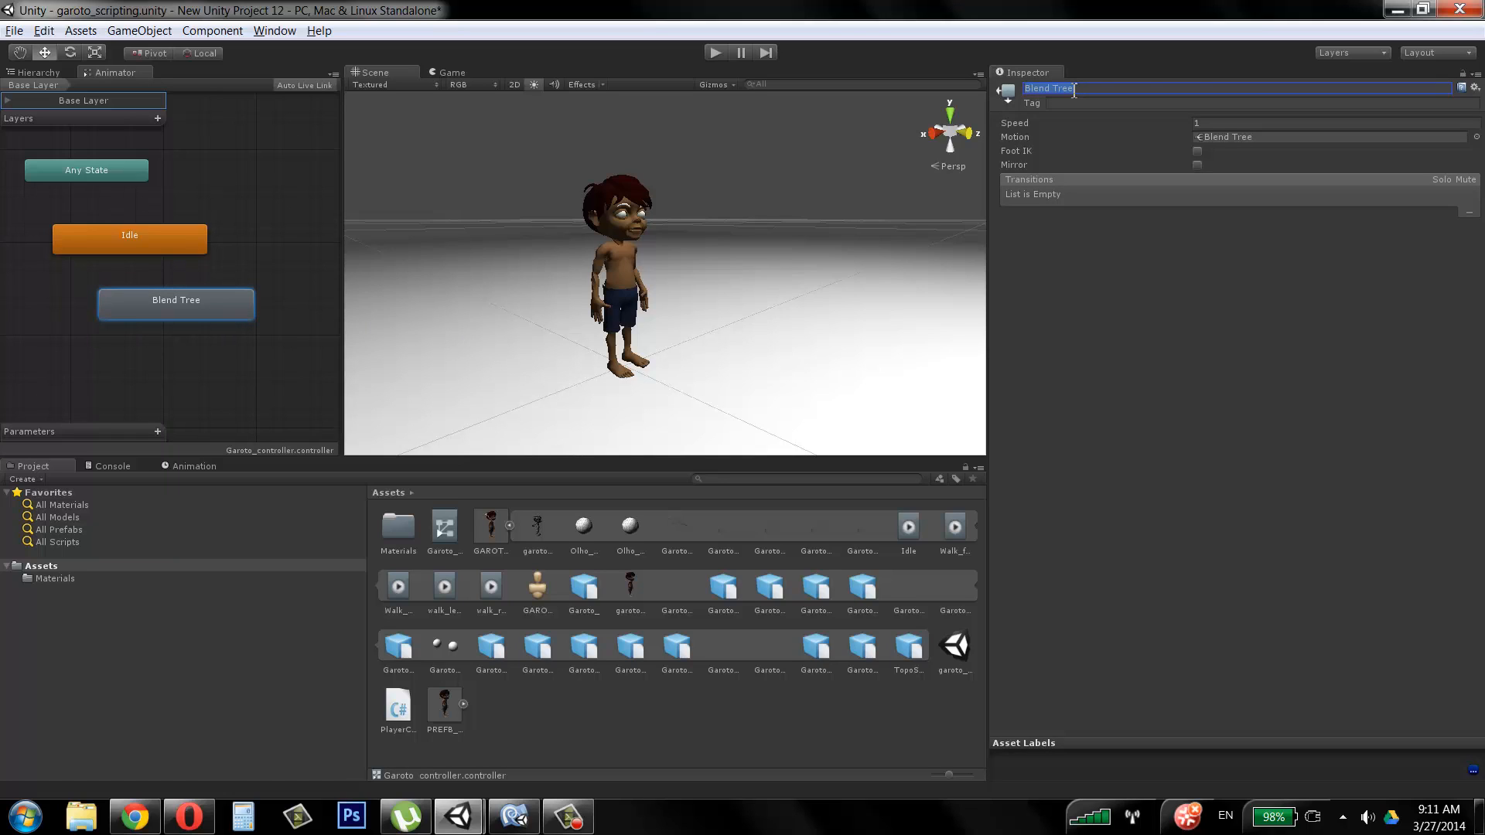
type("andar")
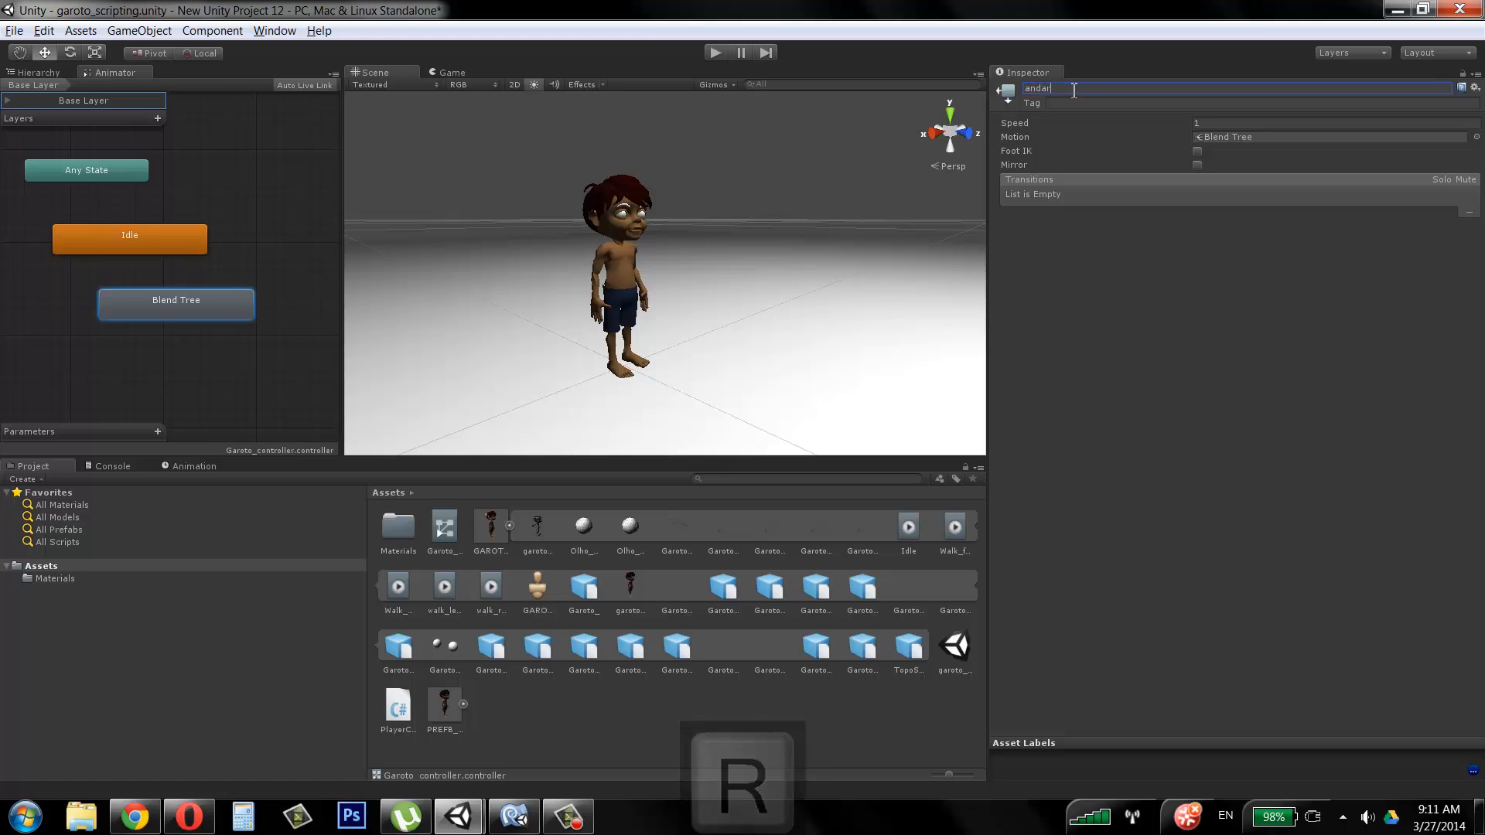
type("_")
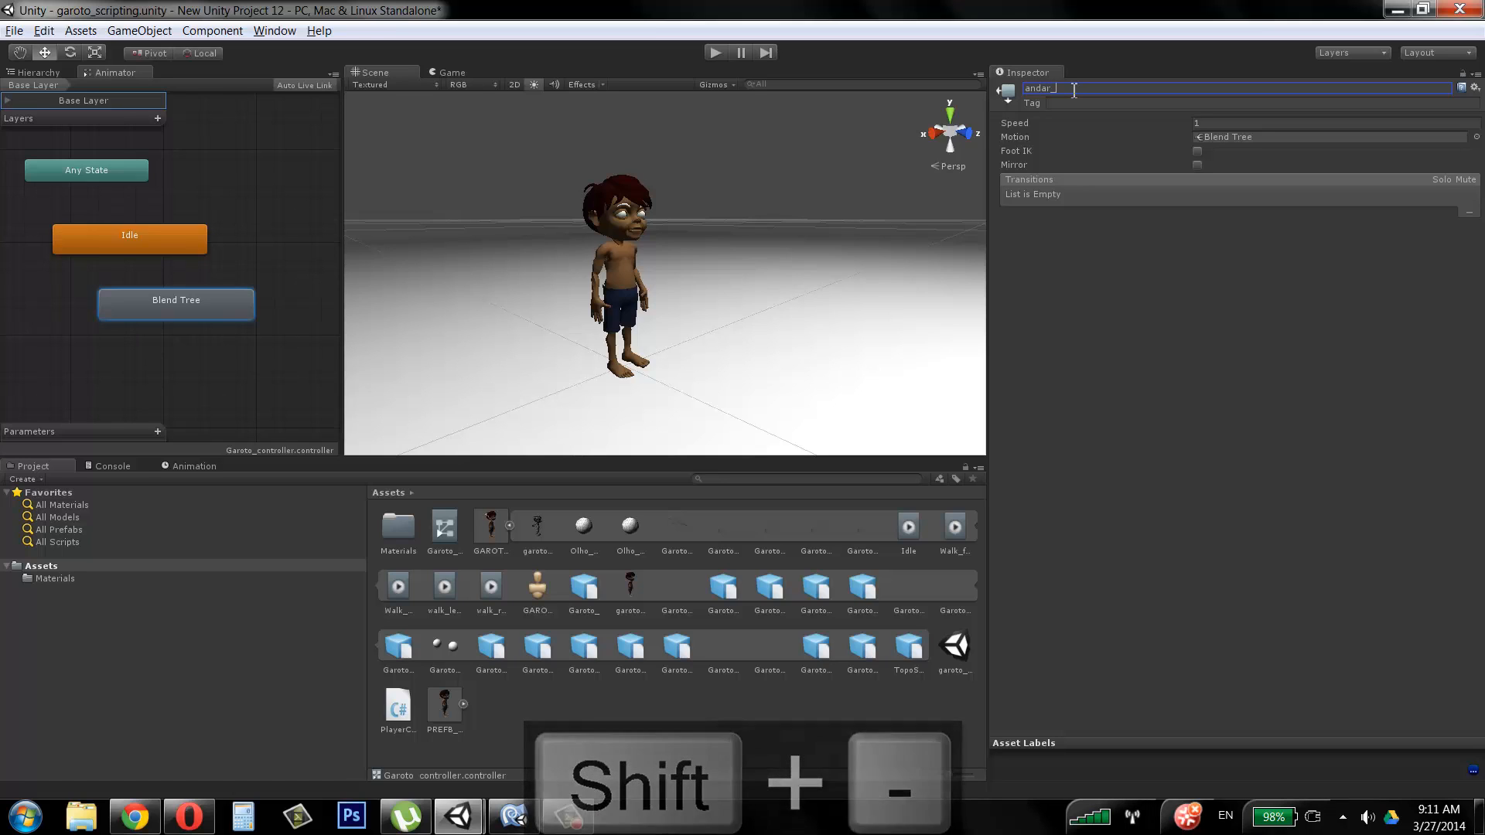
type("frente")
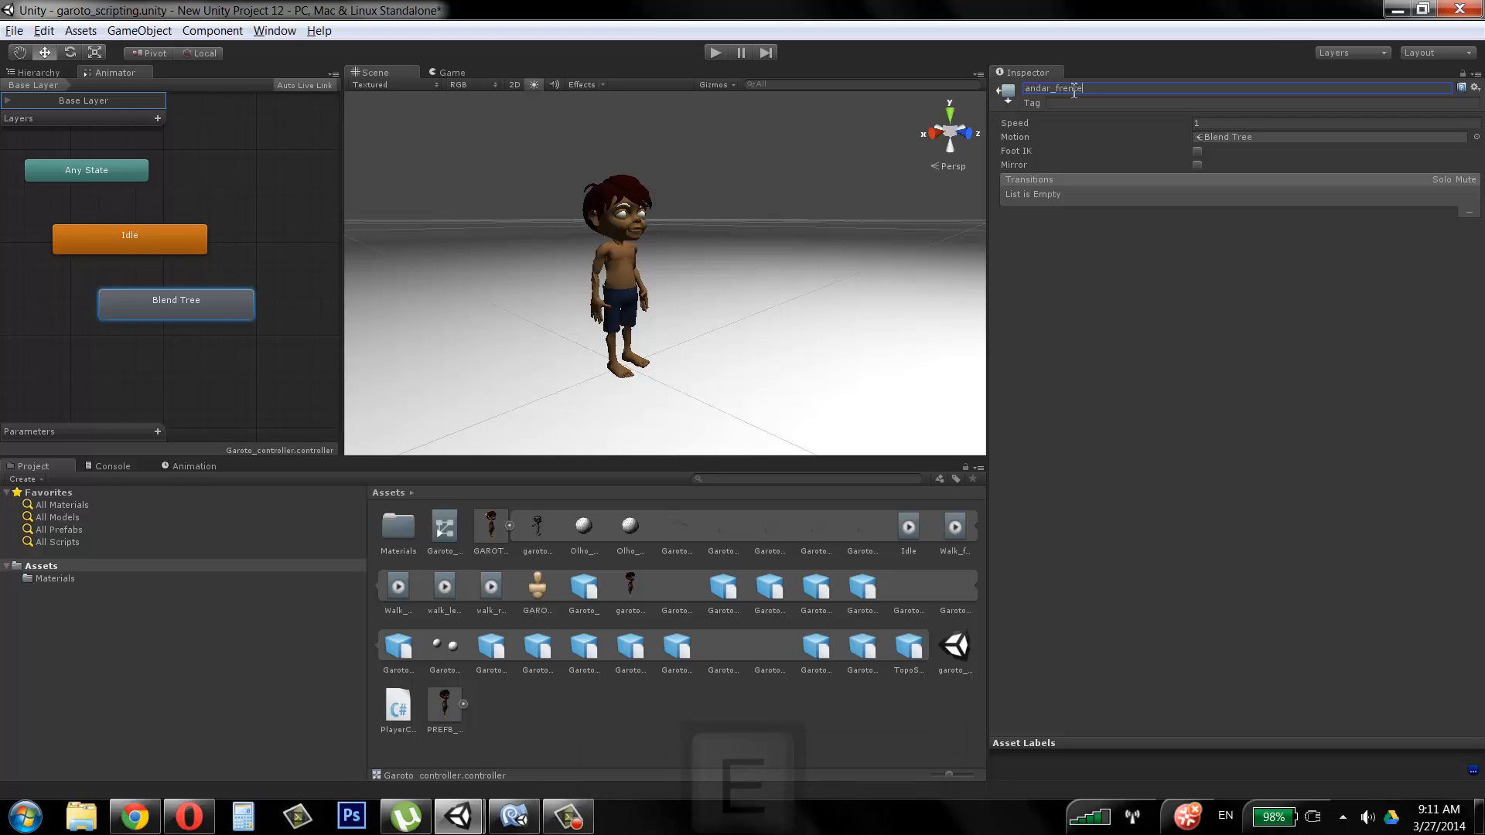
key("Return")
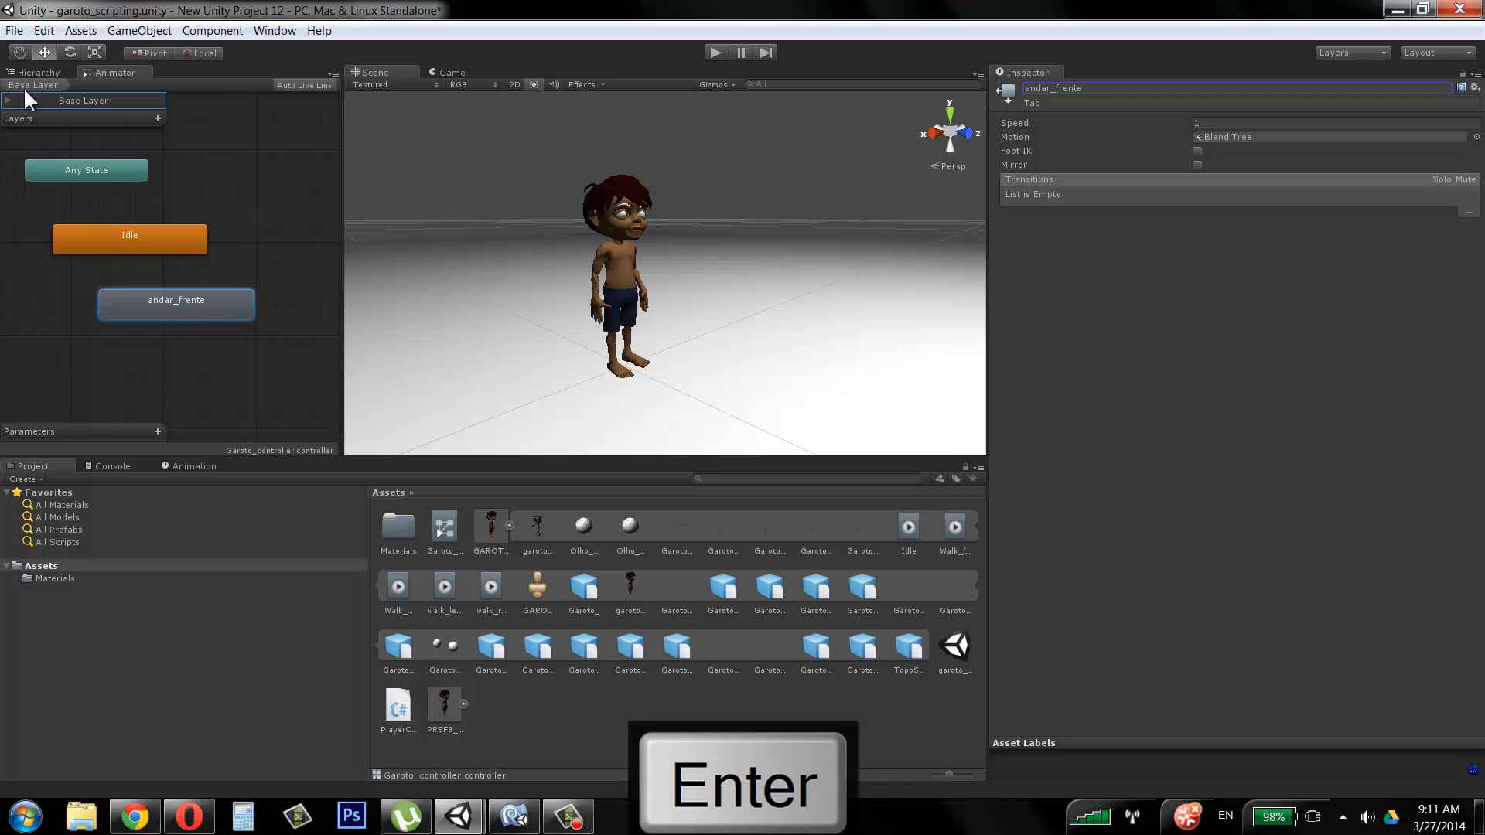
double_click(179, 300)
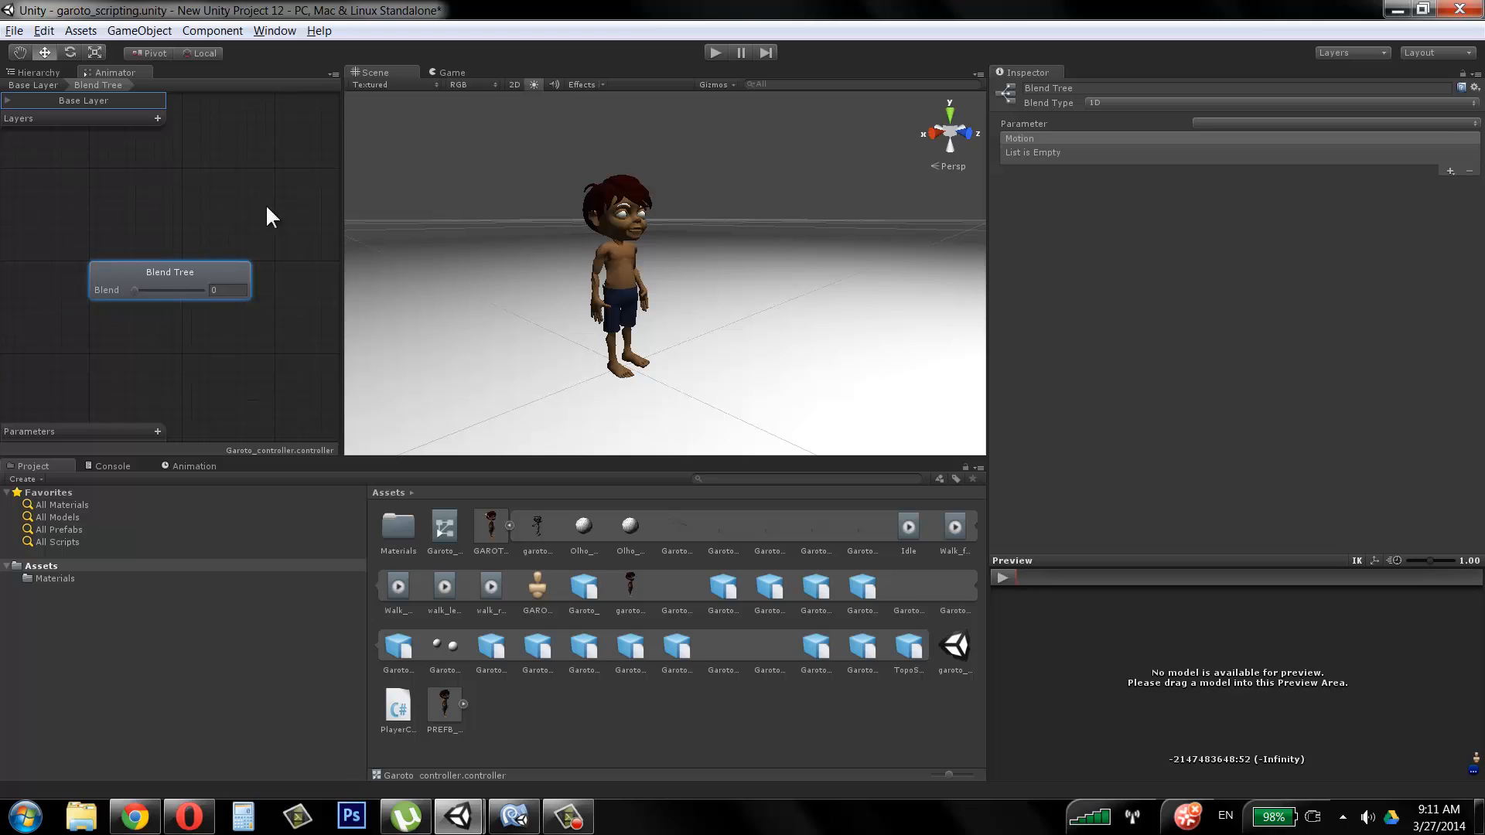
left_click(33, 85)
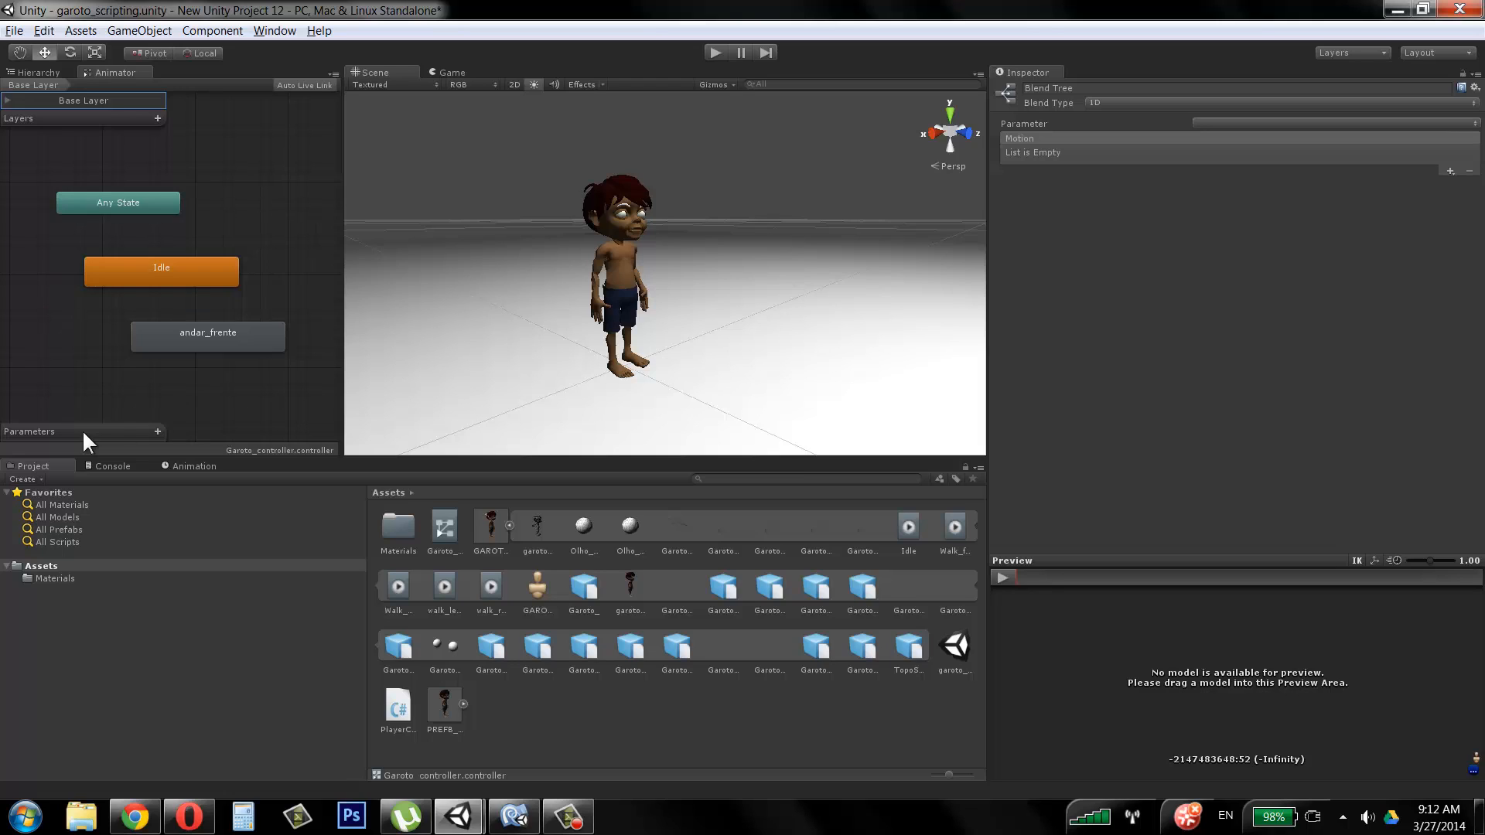
Step: Add a float animator parameter named Direction, checking the name against OnAnimatorMove in MonoDevelop's PlayerControlScript.cs before returning to Unity's garoto_scripting project
left_click(157, 432)
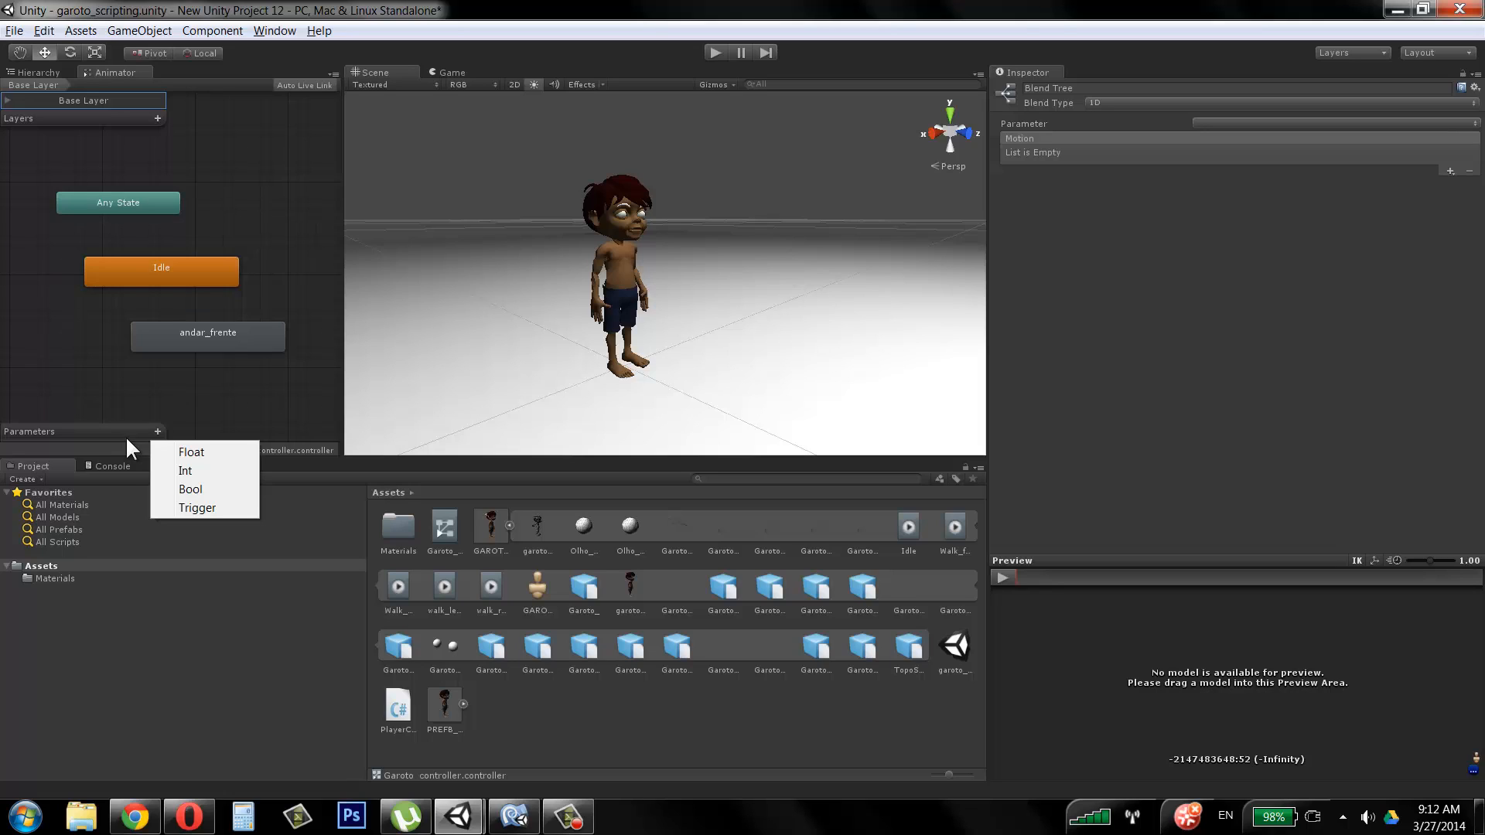
left_click(191, 453)
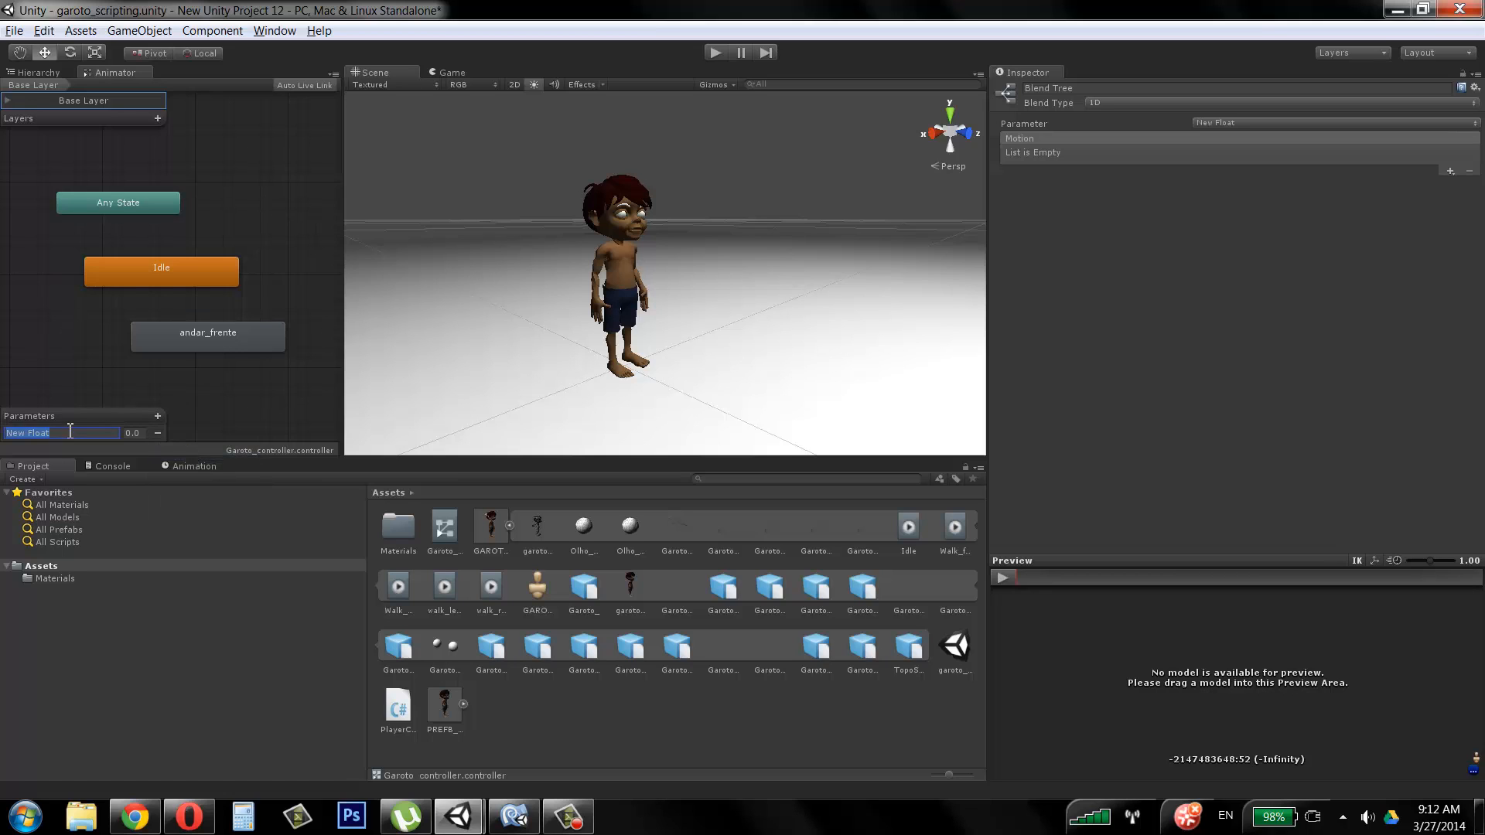
left_click(515, 817)
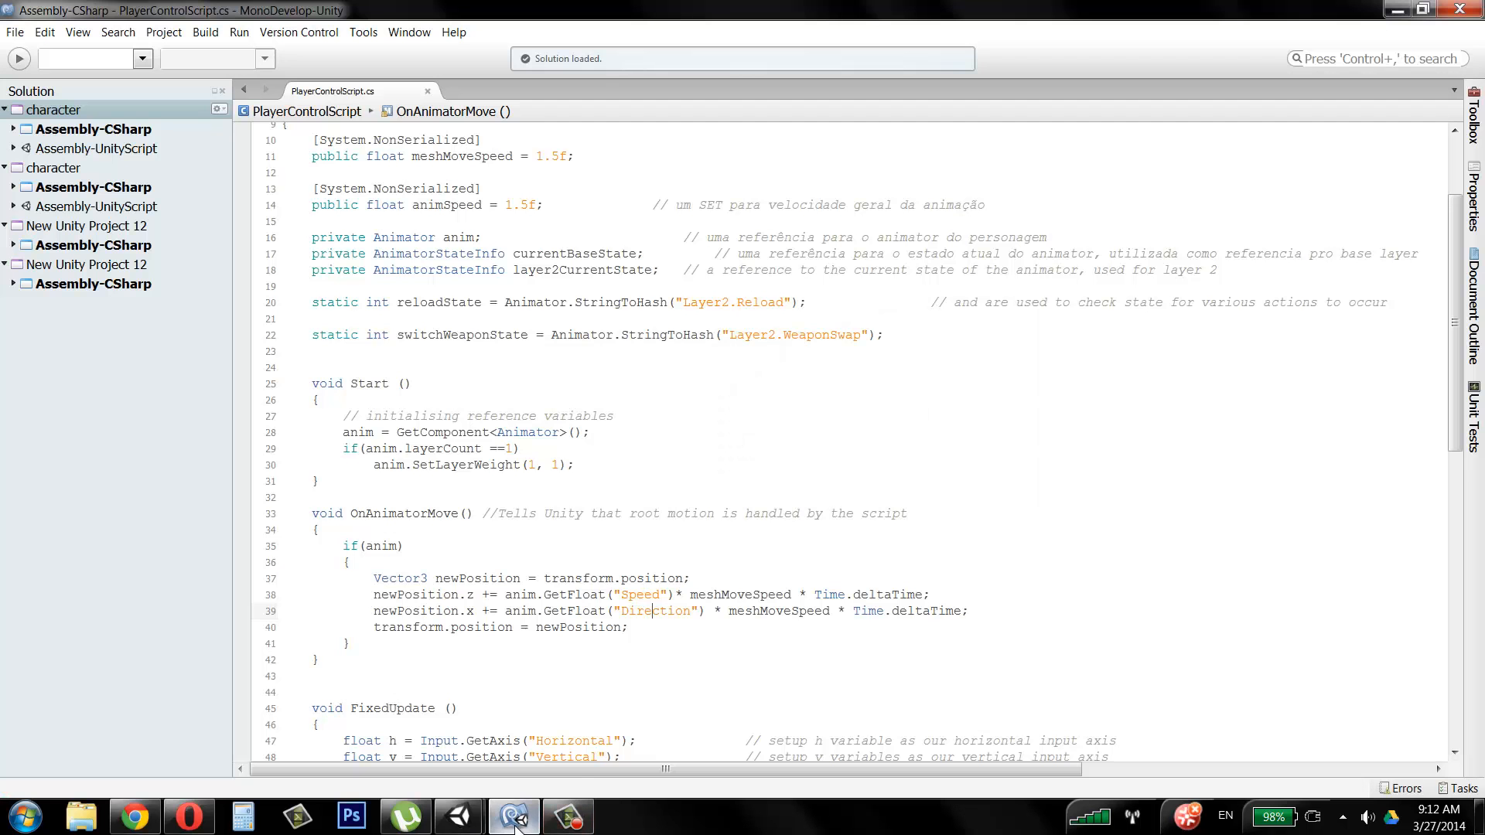
left_click_drag(621, 611, 692, 619)
left_click(681, 618)
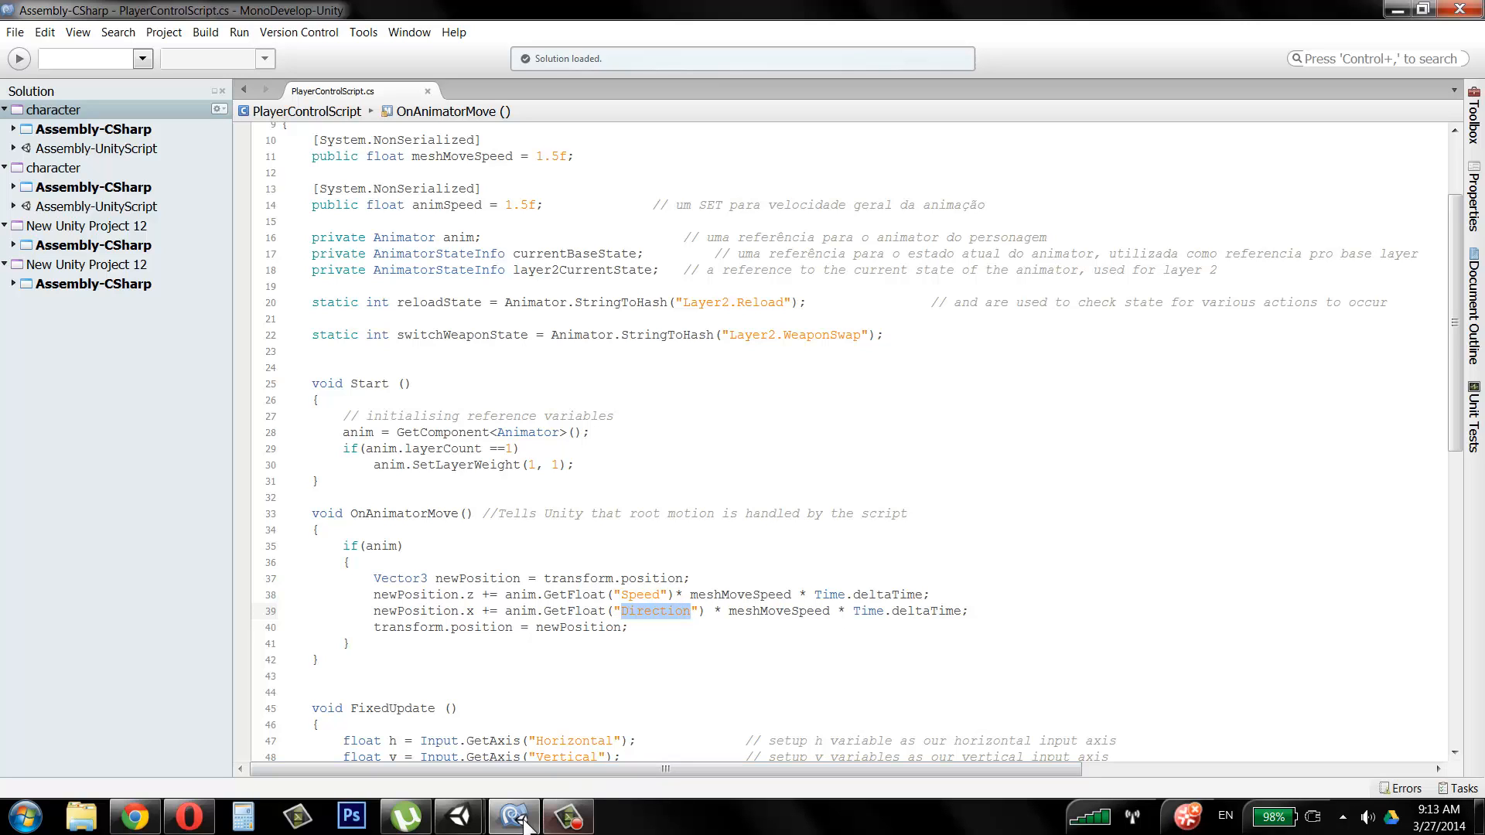
mouse_move(459, 815)
left_click(512, 753)
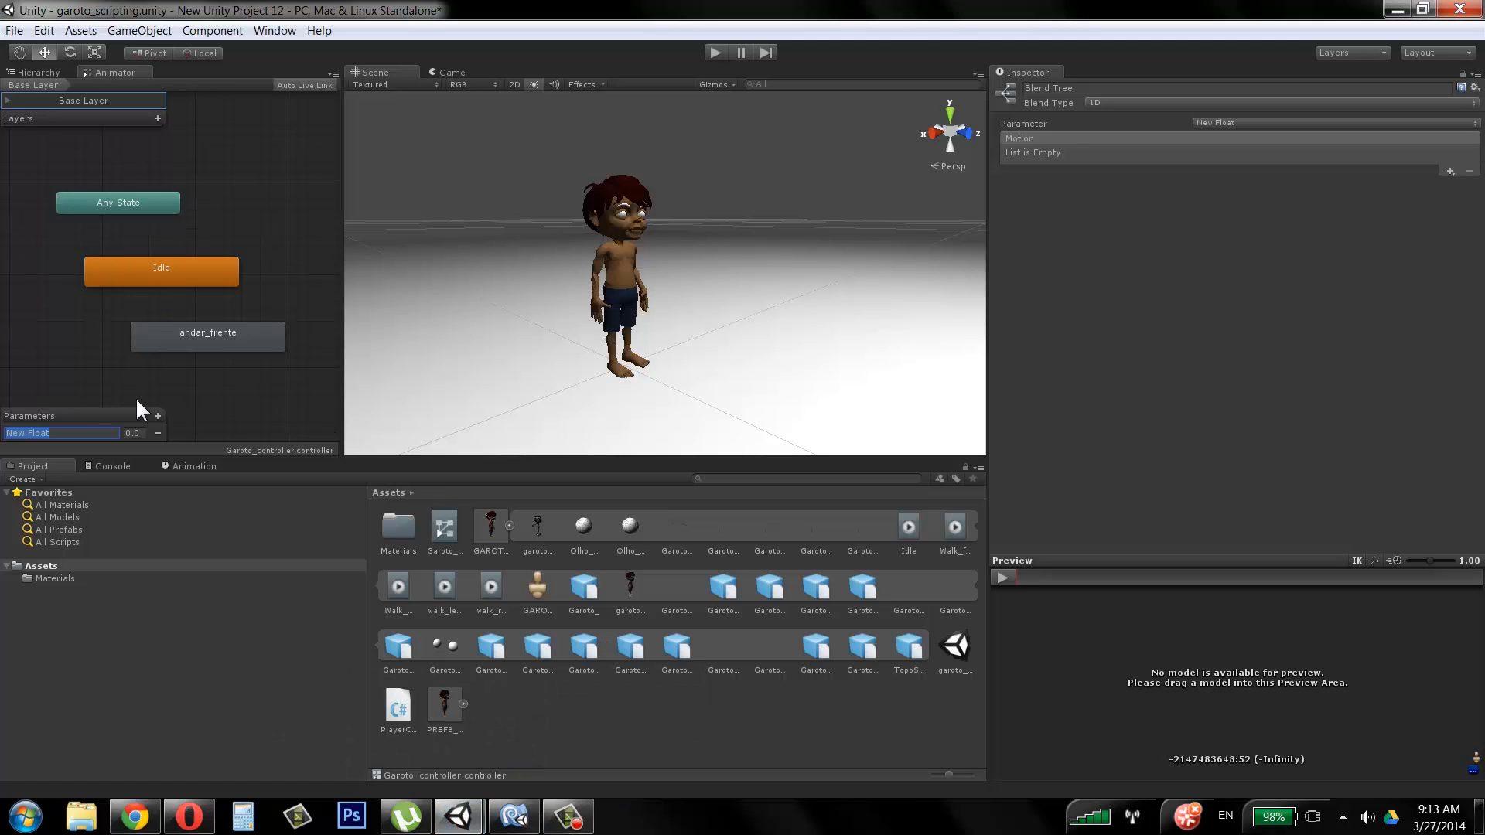
type("Direction")
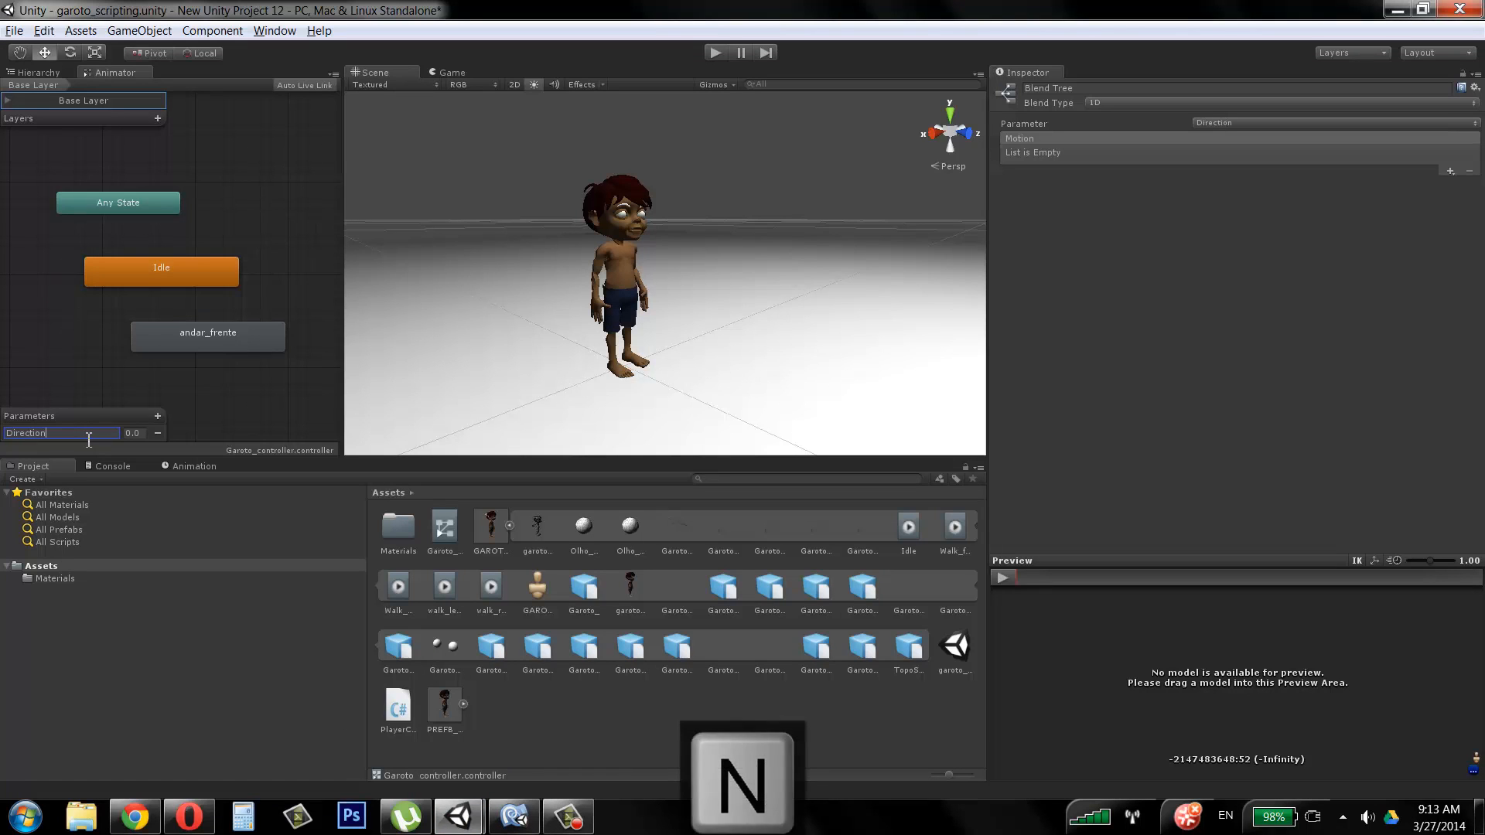
key("Return")
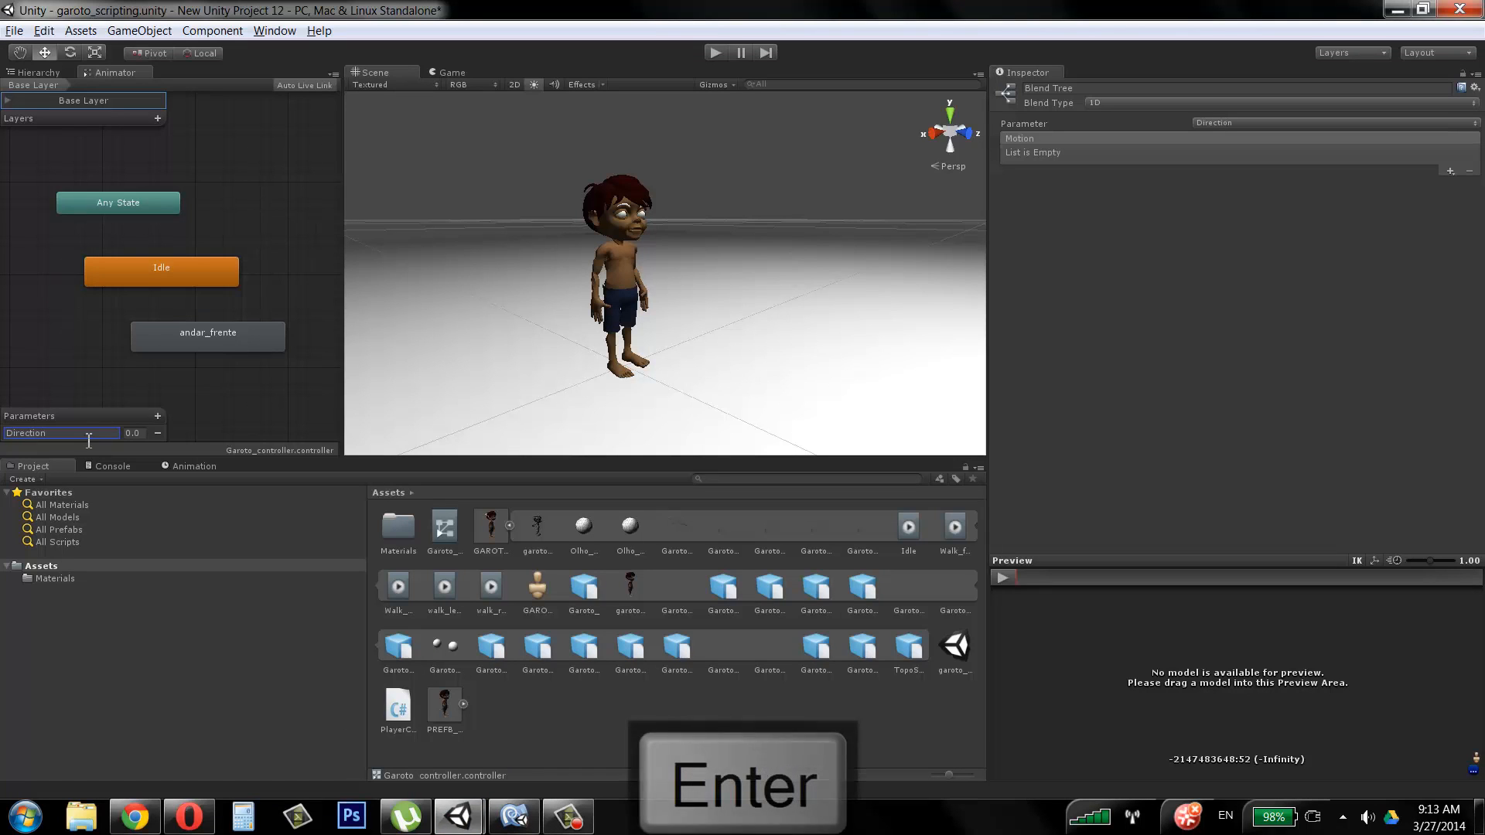
Step: Open the andar_frente blend tree and add three empty motion fields to its motion list
double_click(221, 334)
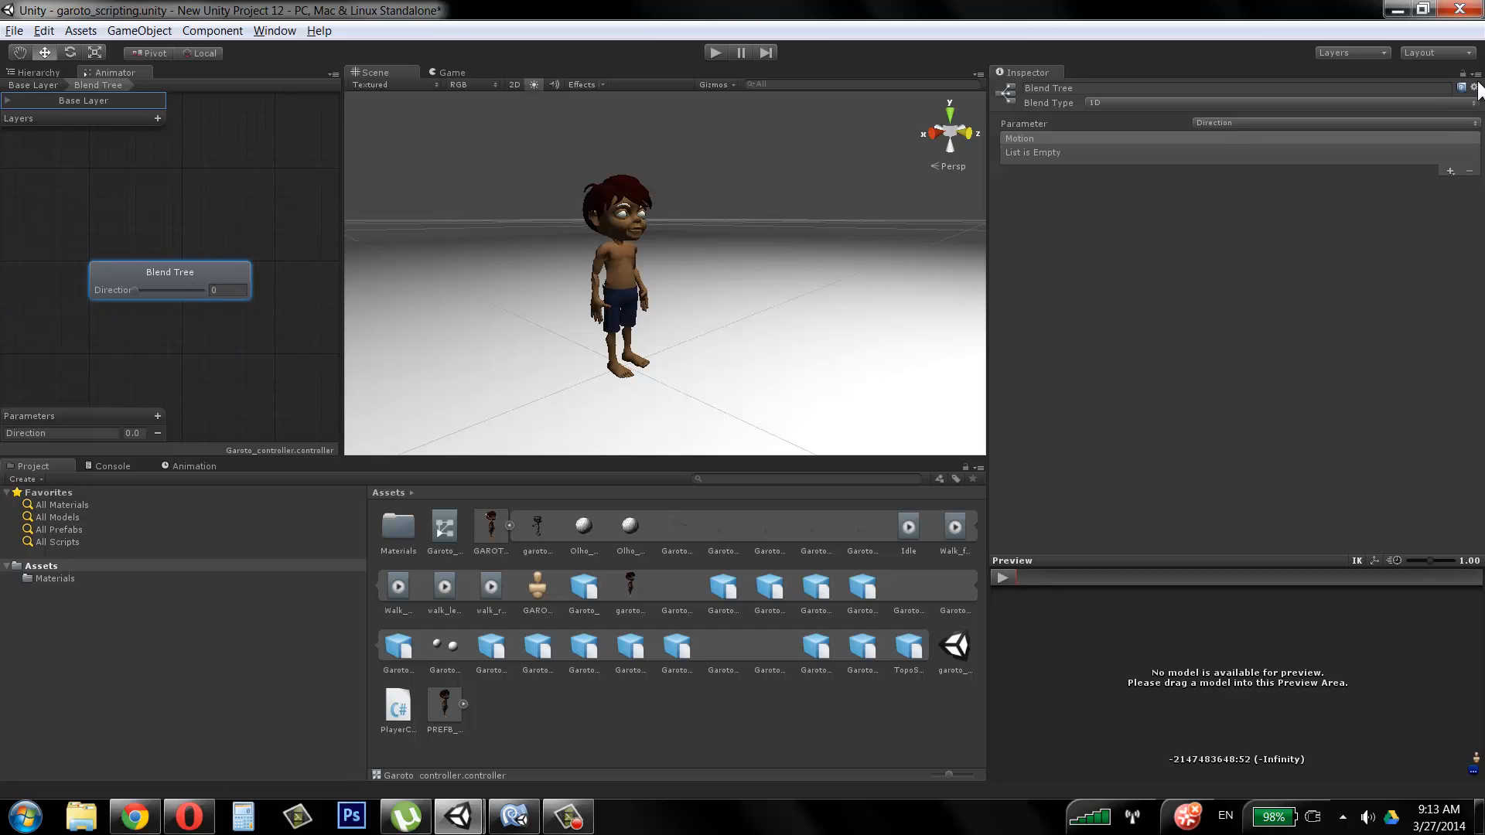
left_click(1450, 170)
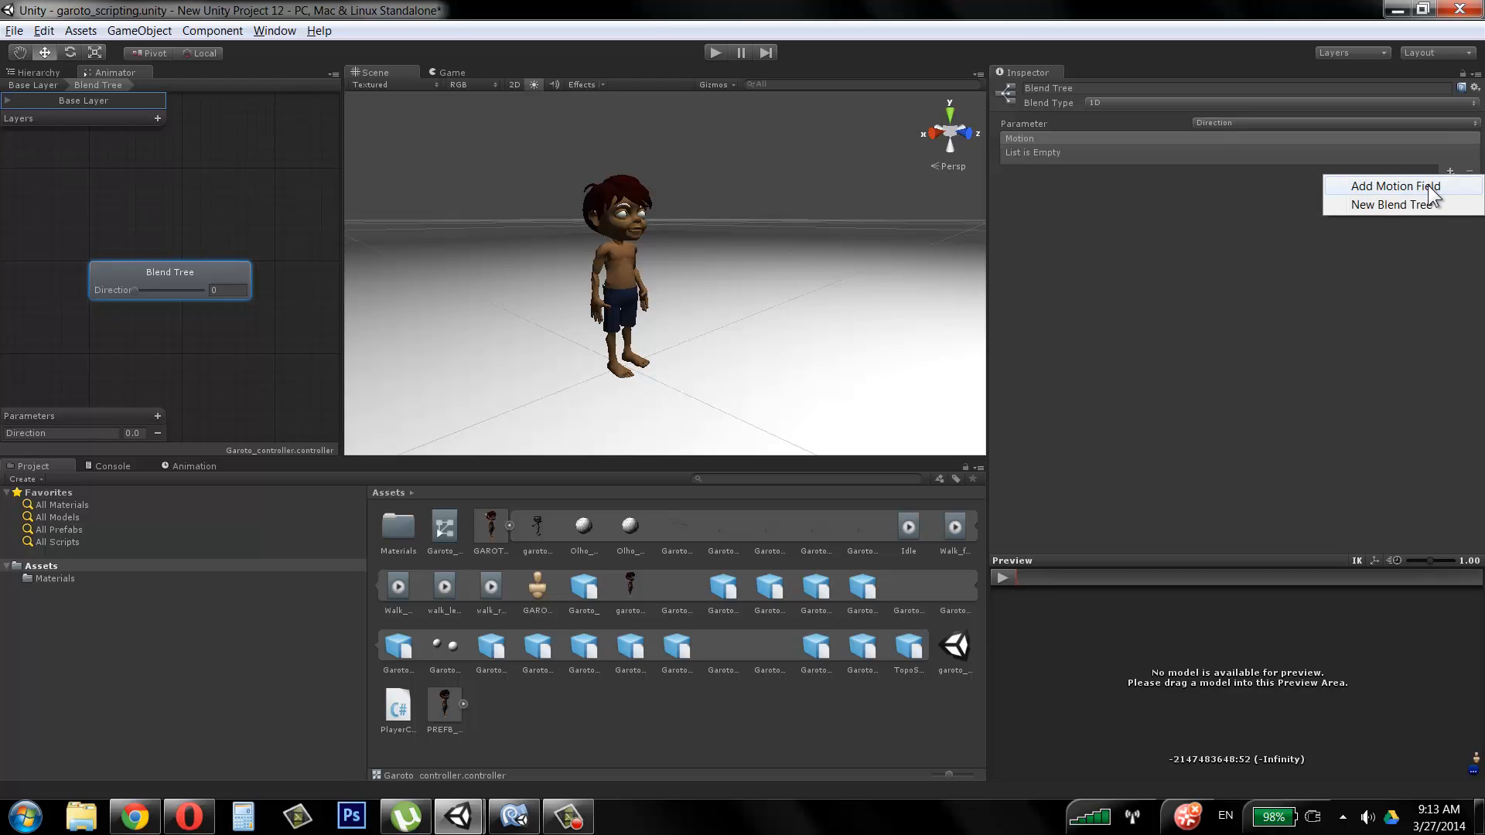
left_click(1427, 186)
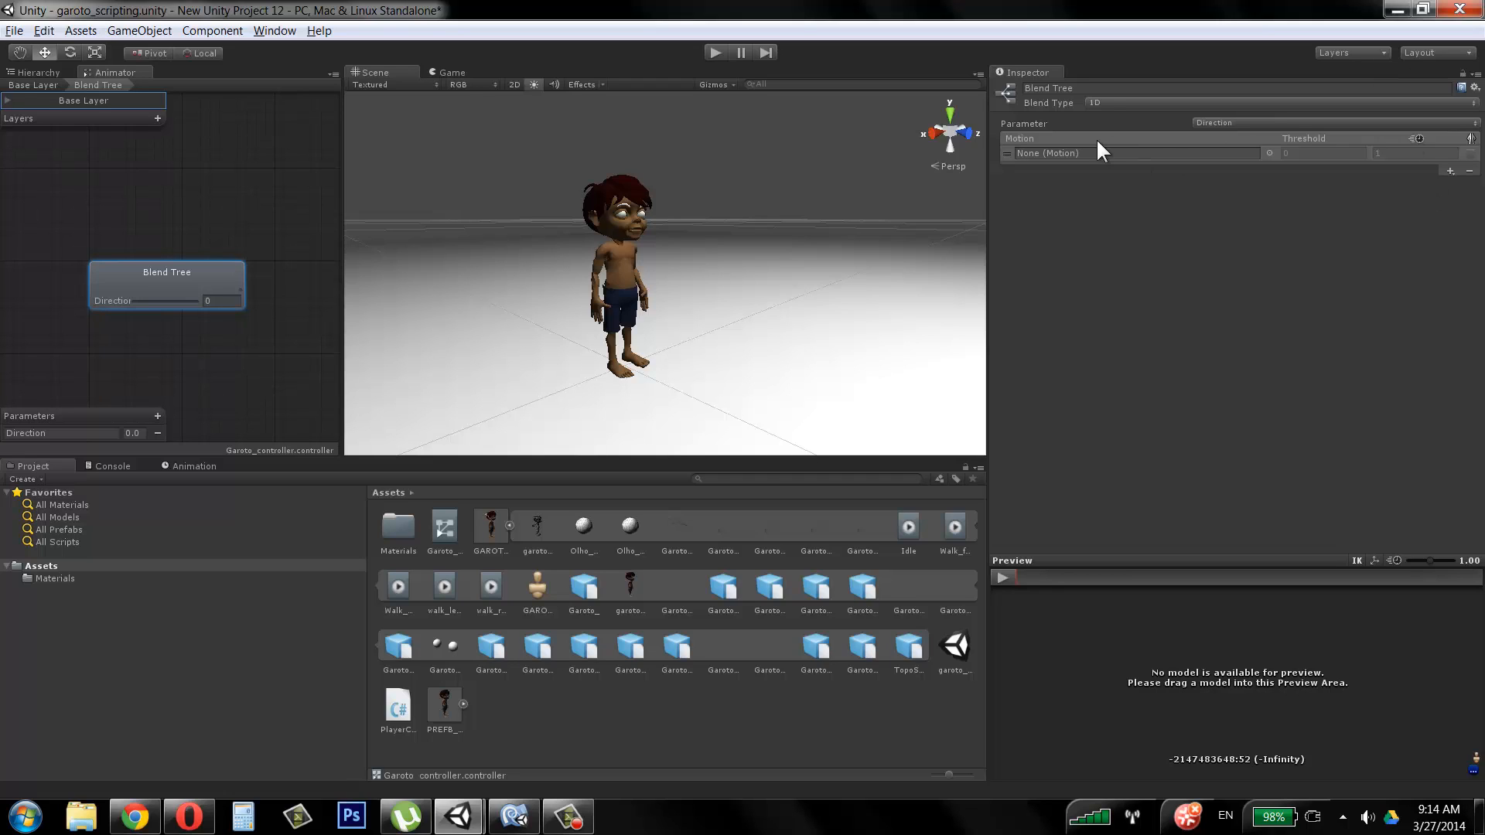
left_click(1449, 171)
left_click(1400, 187)
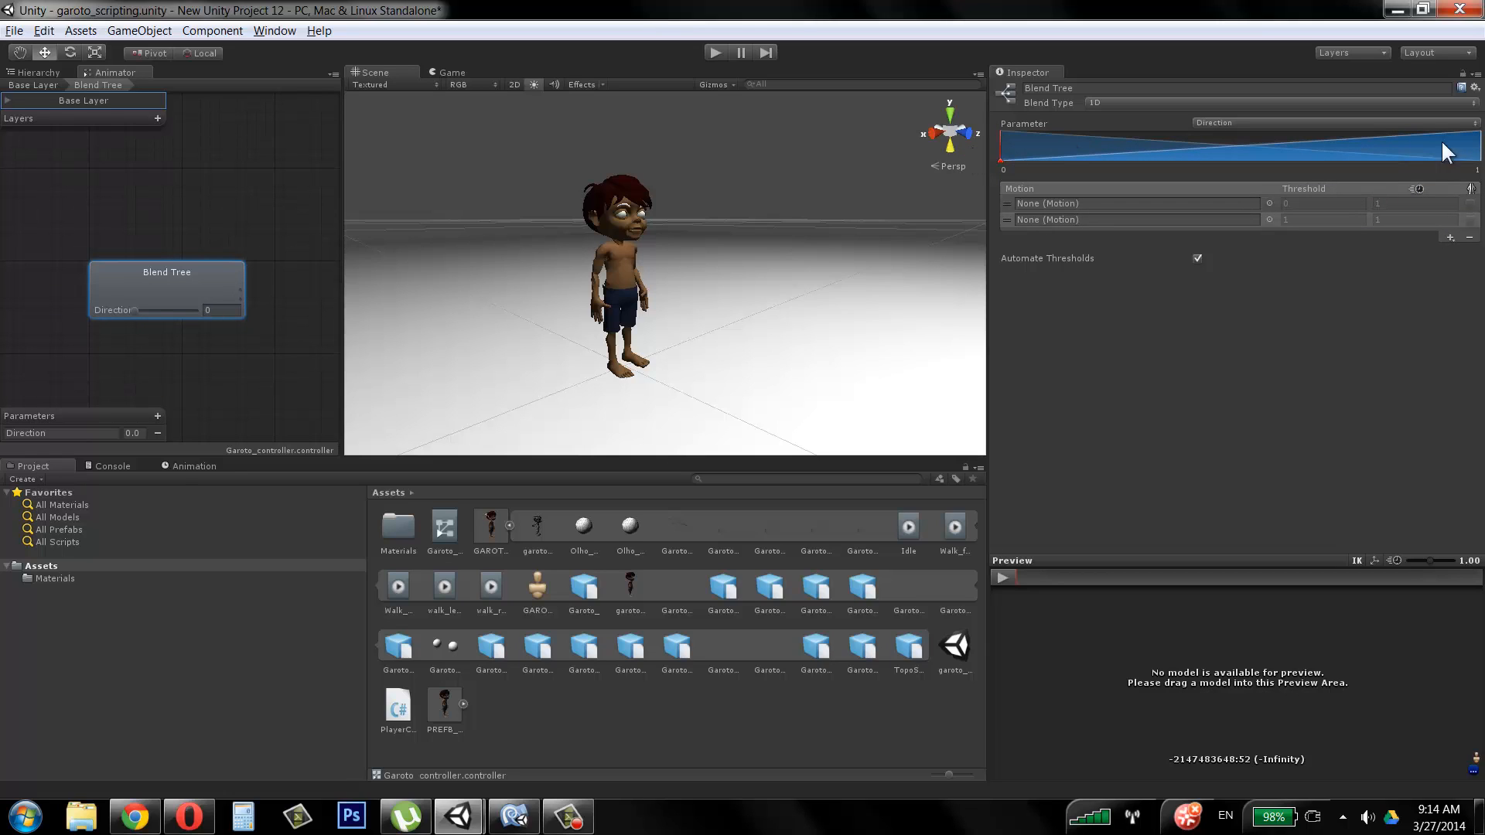
left_click(1450, 238)
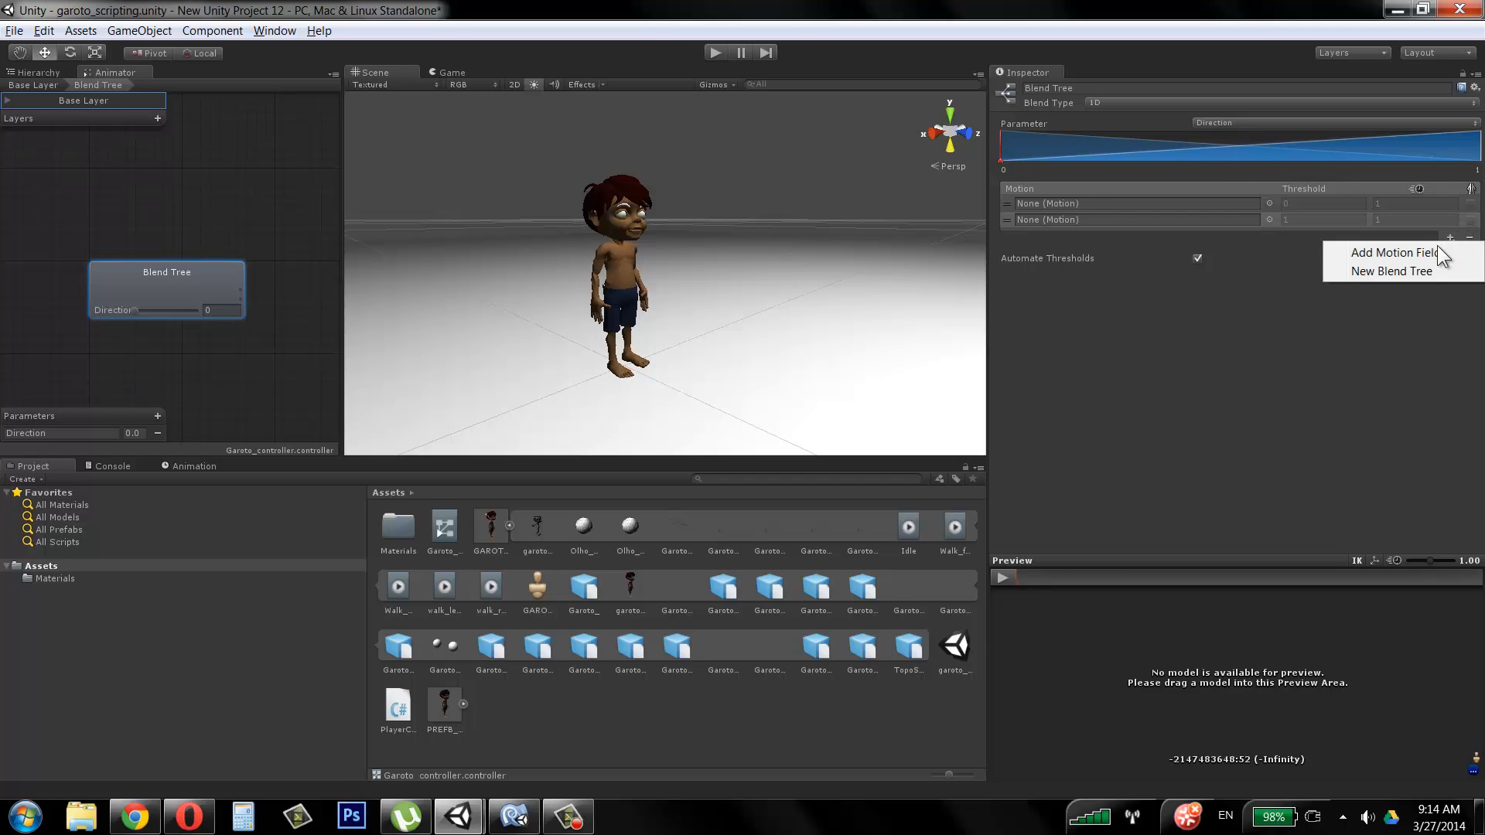
left_click(1423, 253)
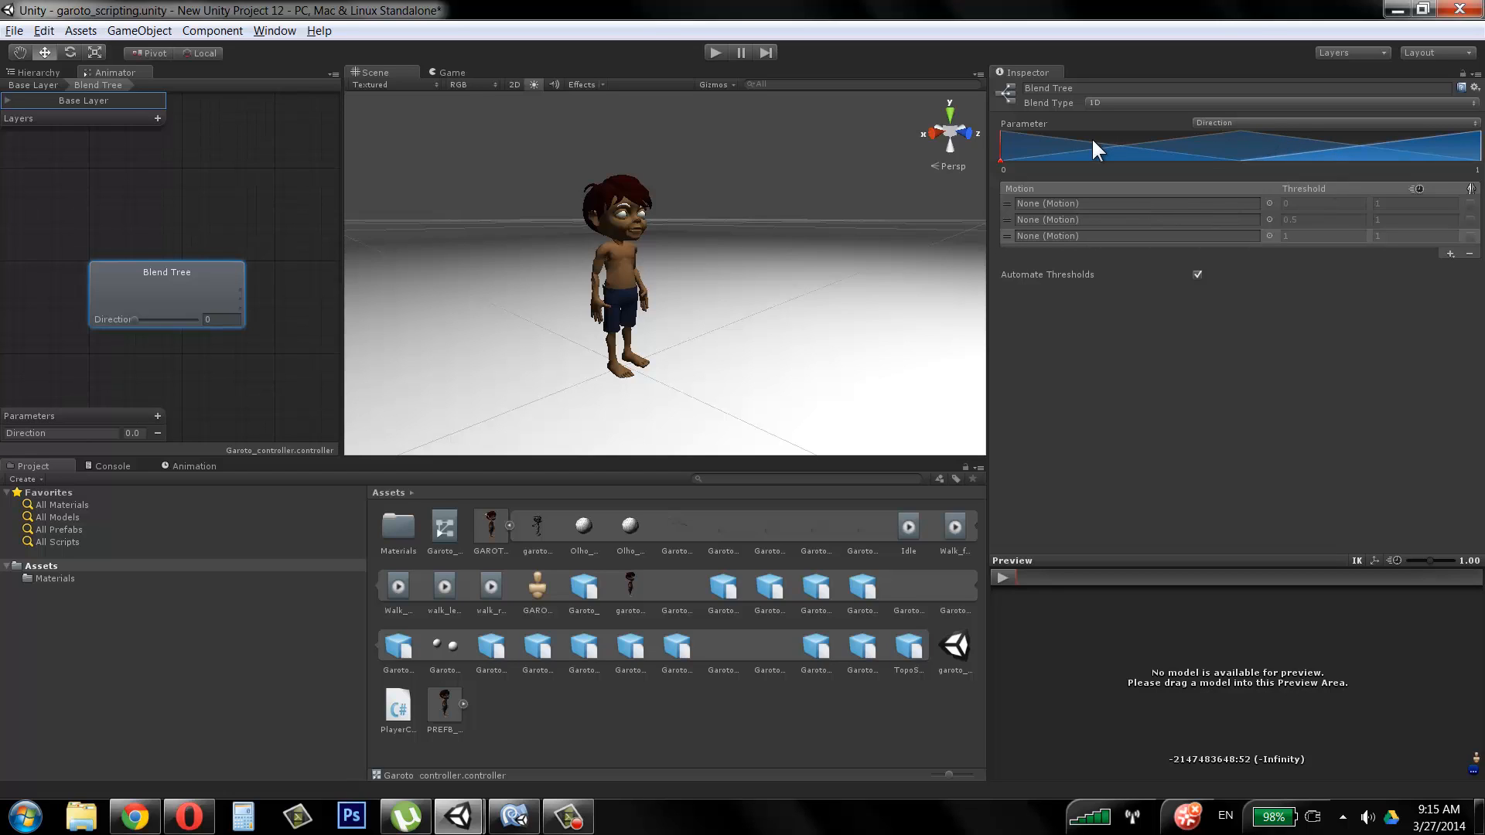
Step: Check the blend tree's parameter options and examine the walk blend tree in the New Unity Project 11 window for reference
left_click(1226, 122)
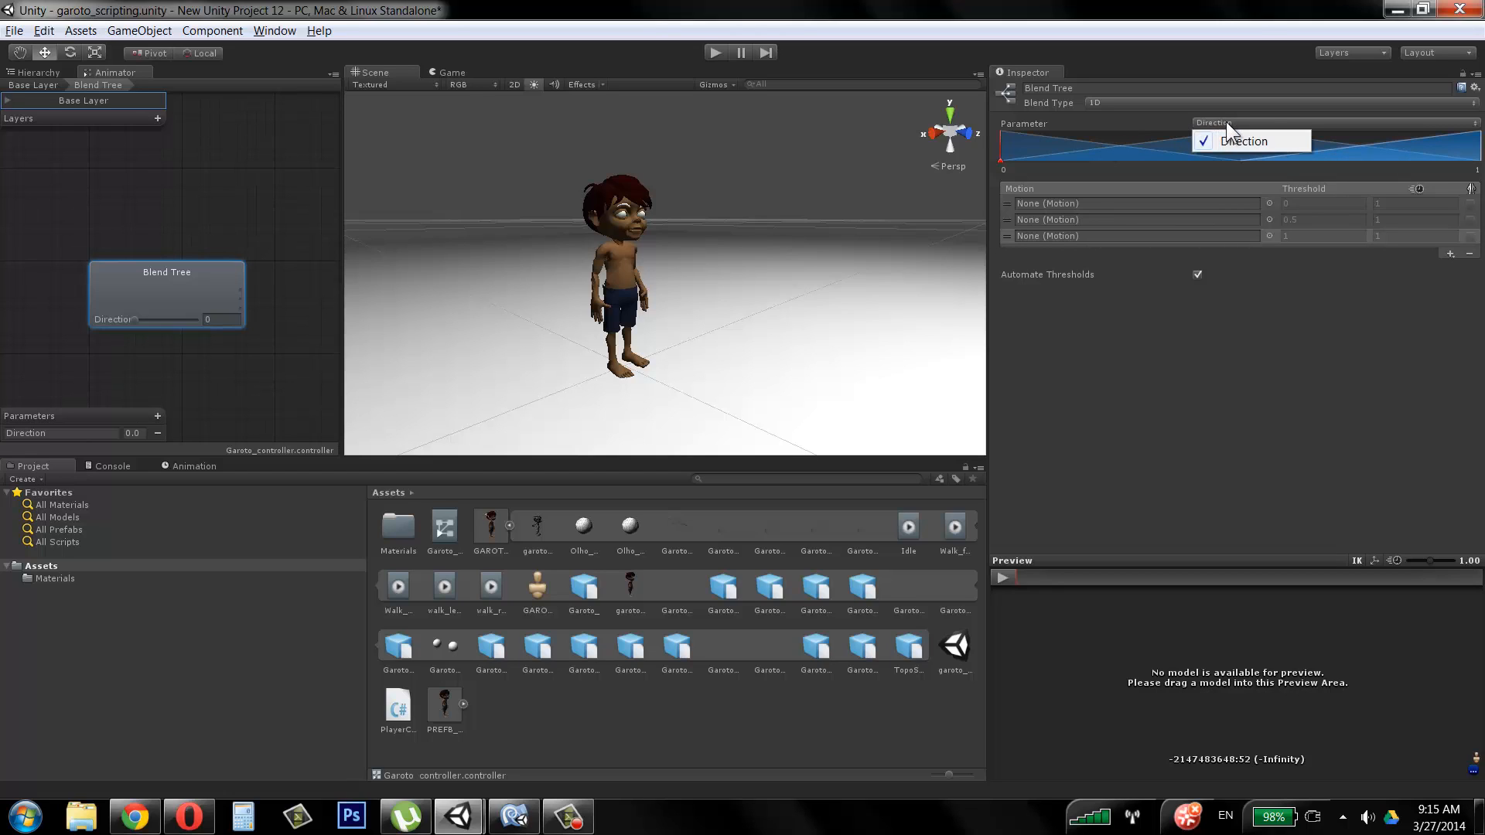
left_click(1193, 5)
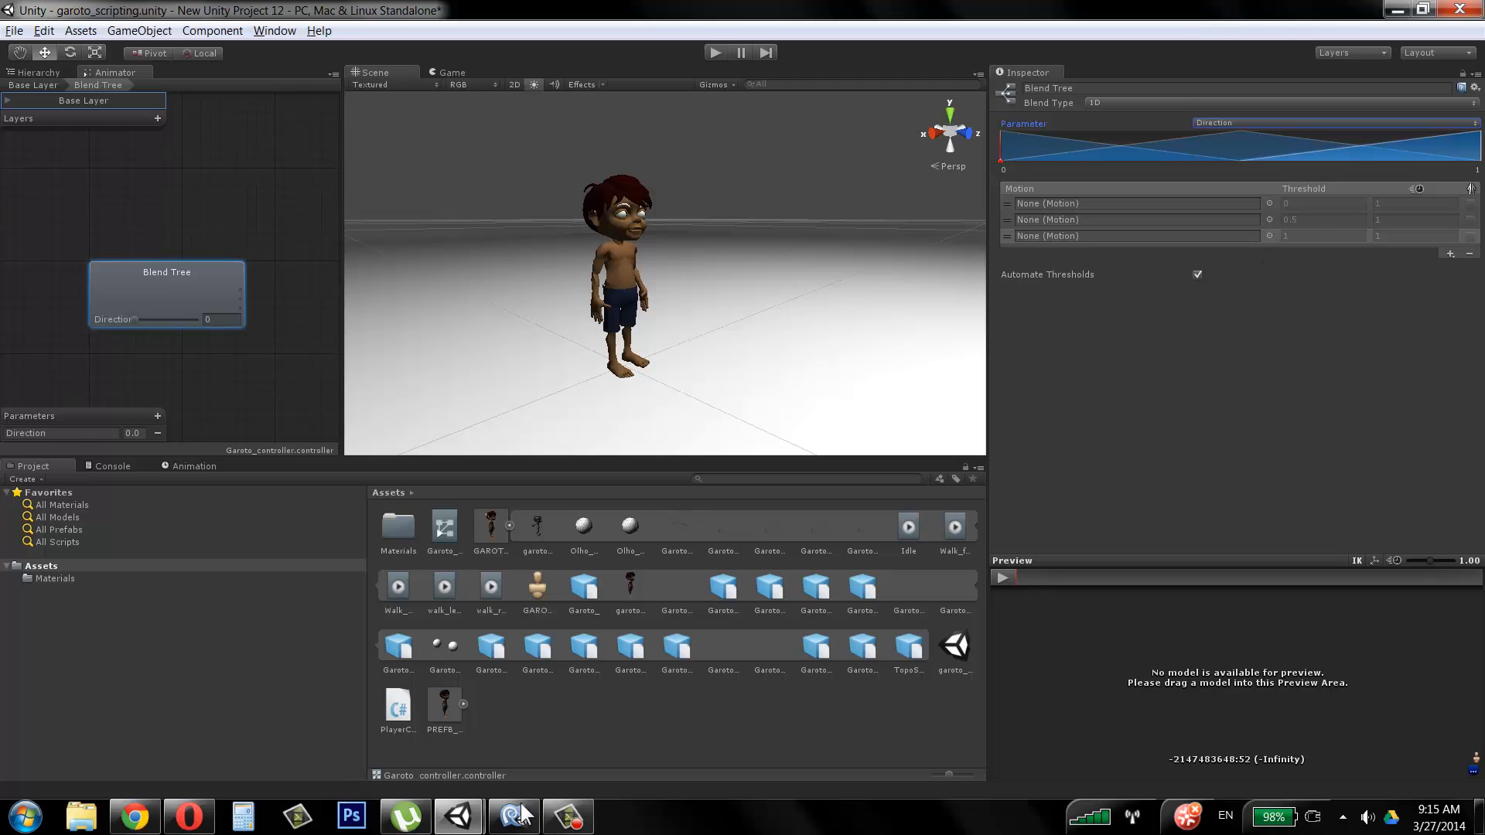
mouse_move(459, 816)
left_click(348, 707)
double_click(340, 514)
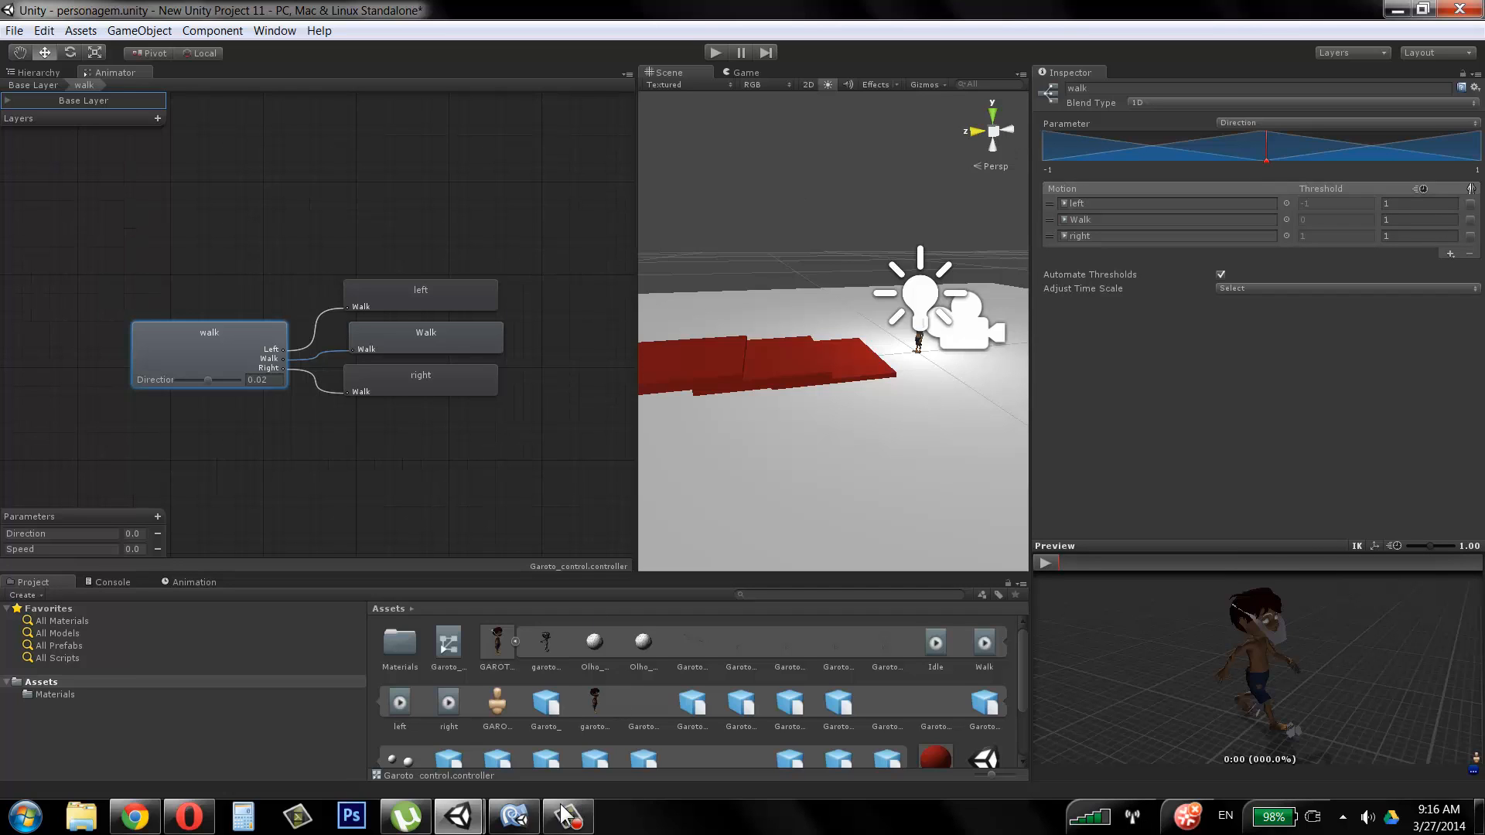
mouse_move(567, 814)
left_click(564, 754)
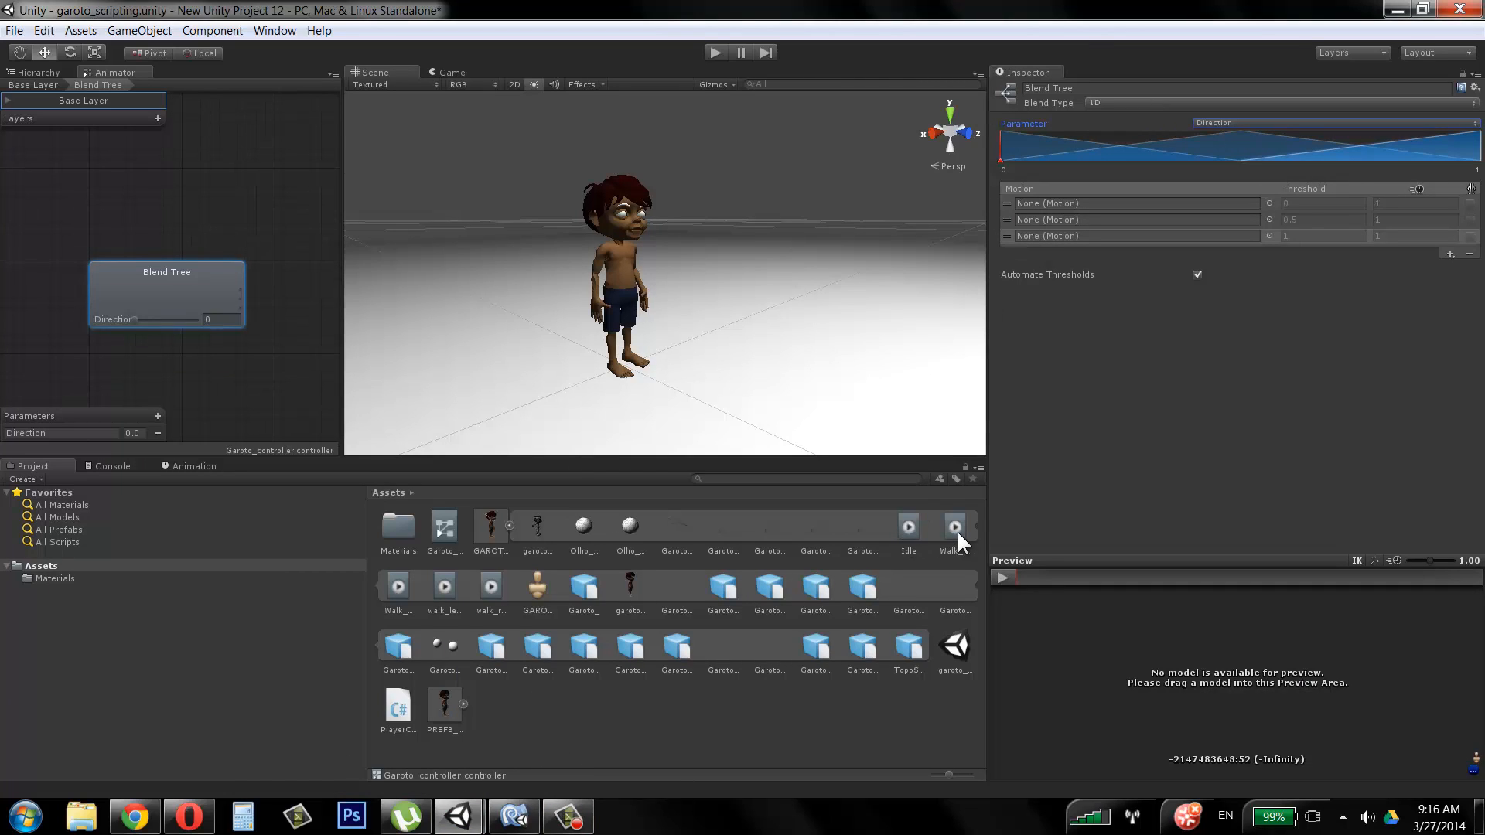
Step: Assign the walk_left, Walk_foward and walk_right clips, in that order, to the blend tree's three motion fields
left_click_drag(957, 531, 1027, 218)
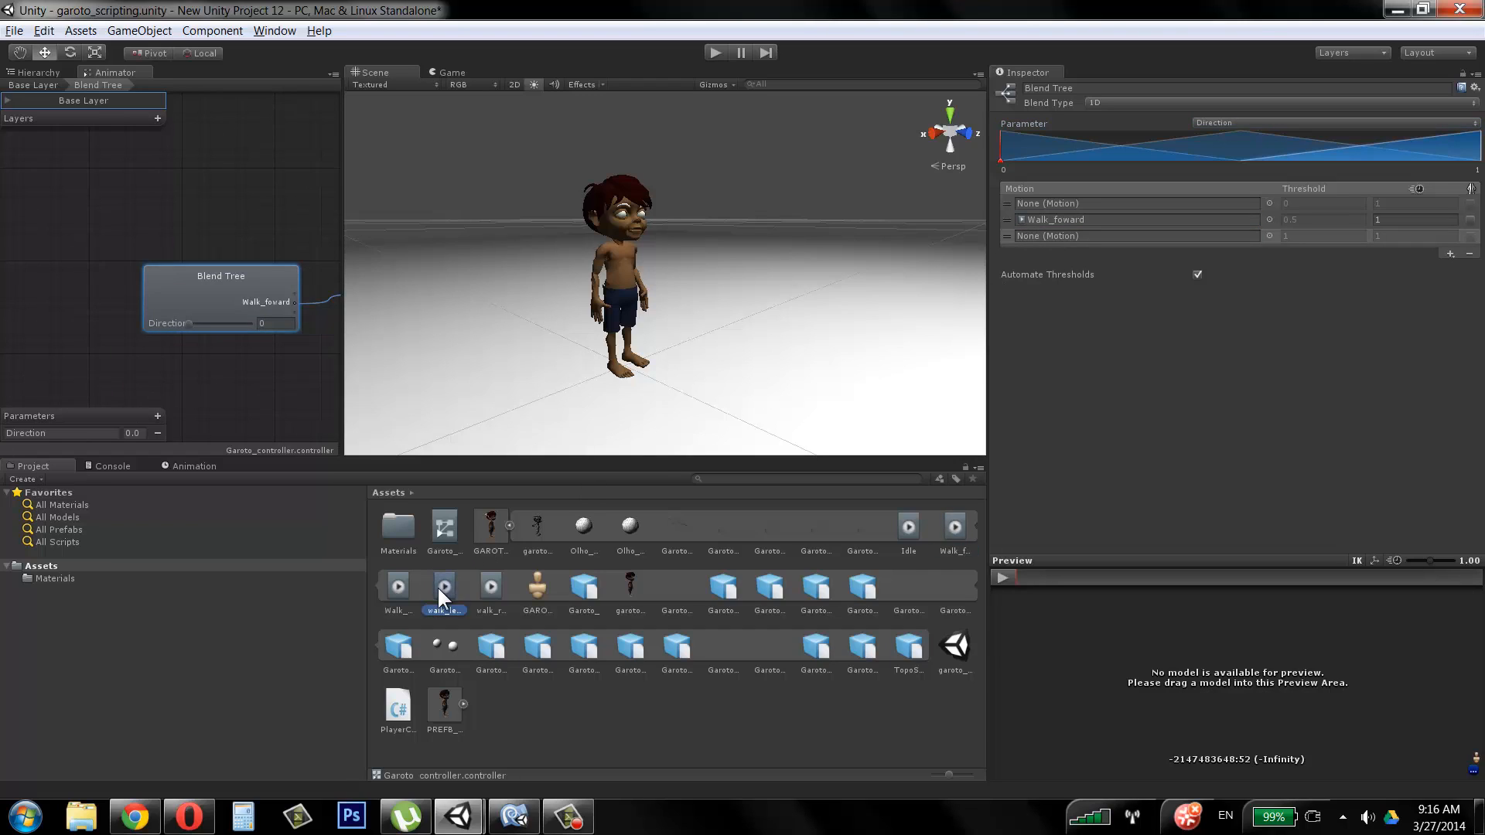
left_click_drag(437, 586, 1029, 201)
left_click_drag(493, 582, 1057, 236)
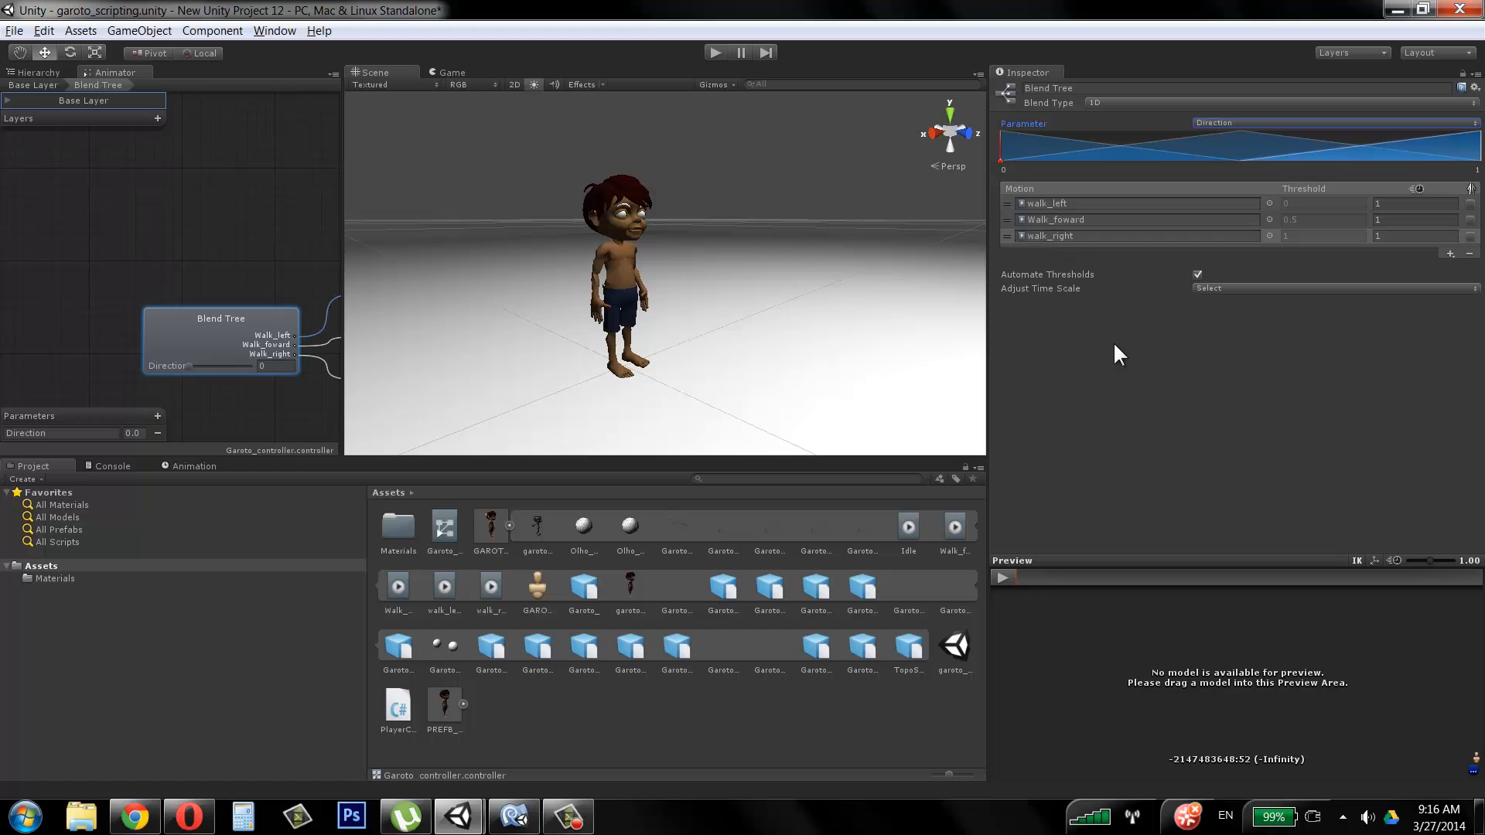
middle_click_drag(248, 259, 110, 188)
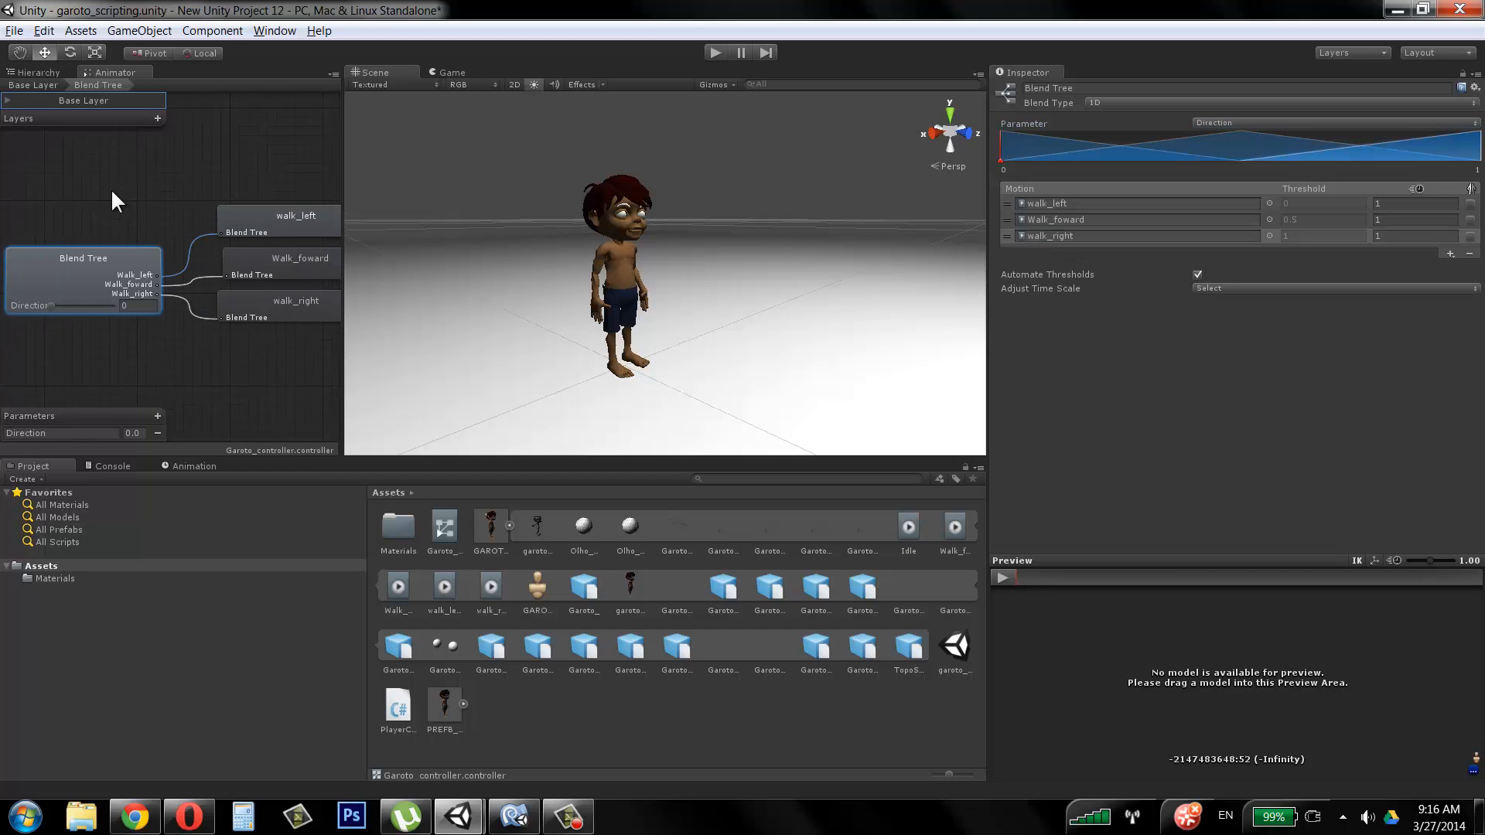
left_click(260, 309)
Step: Set the blend tree's Direction range to run from -1 to 1
left_click(84, 274)
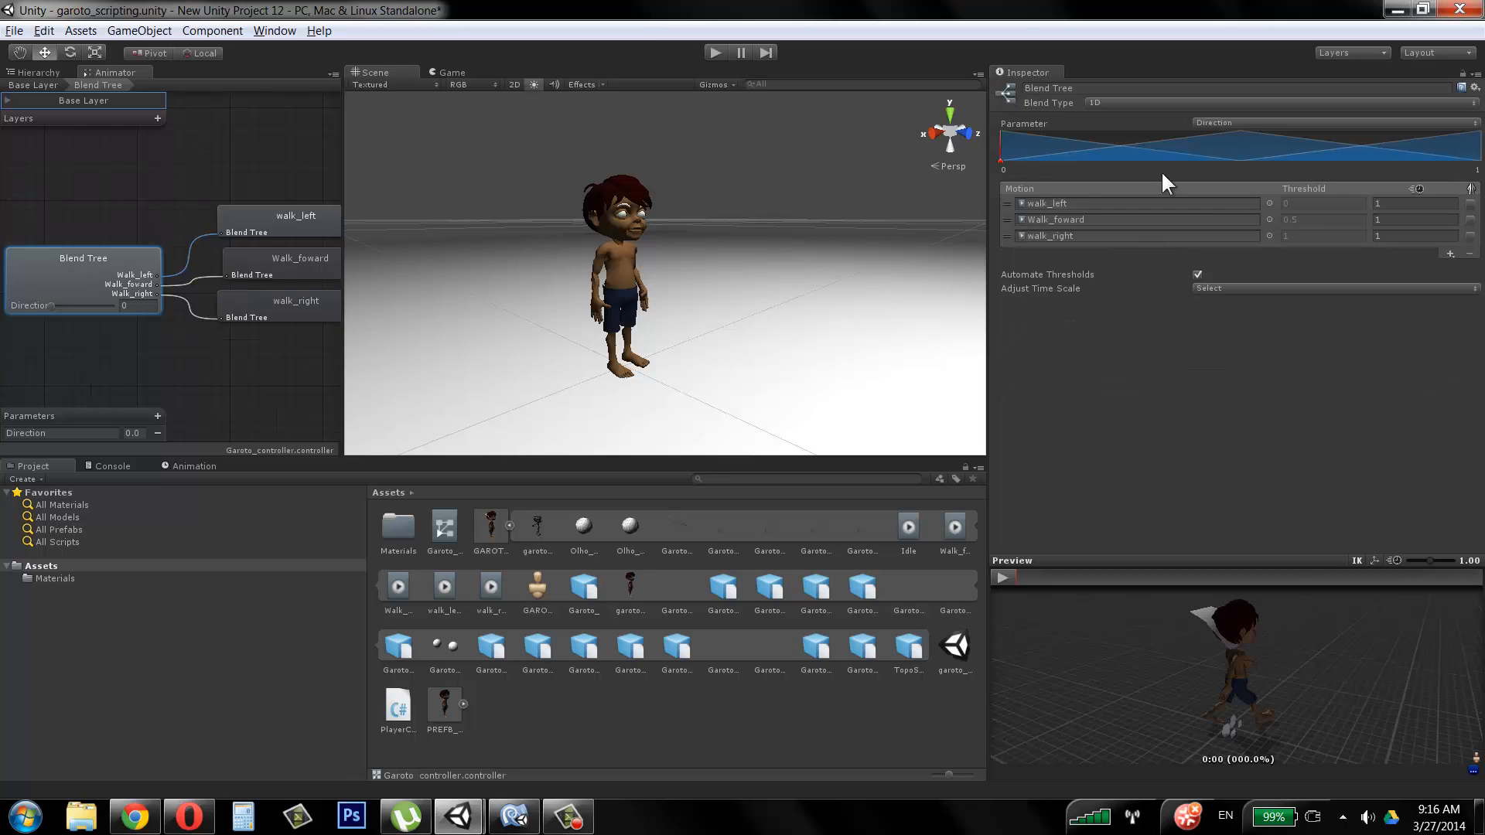
left_click(1002, 171)
type("-1")
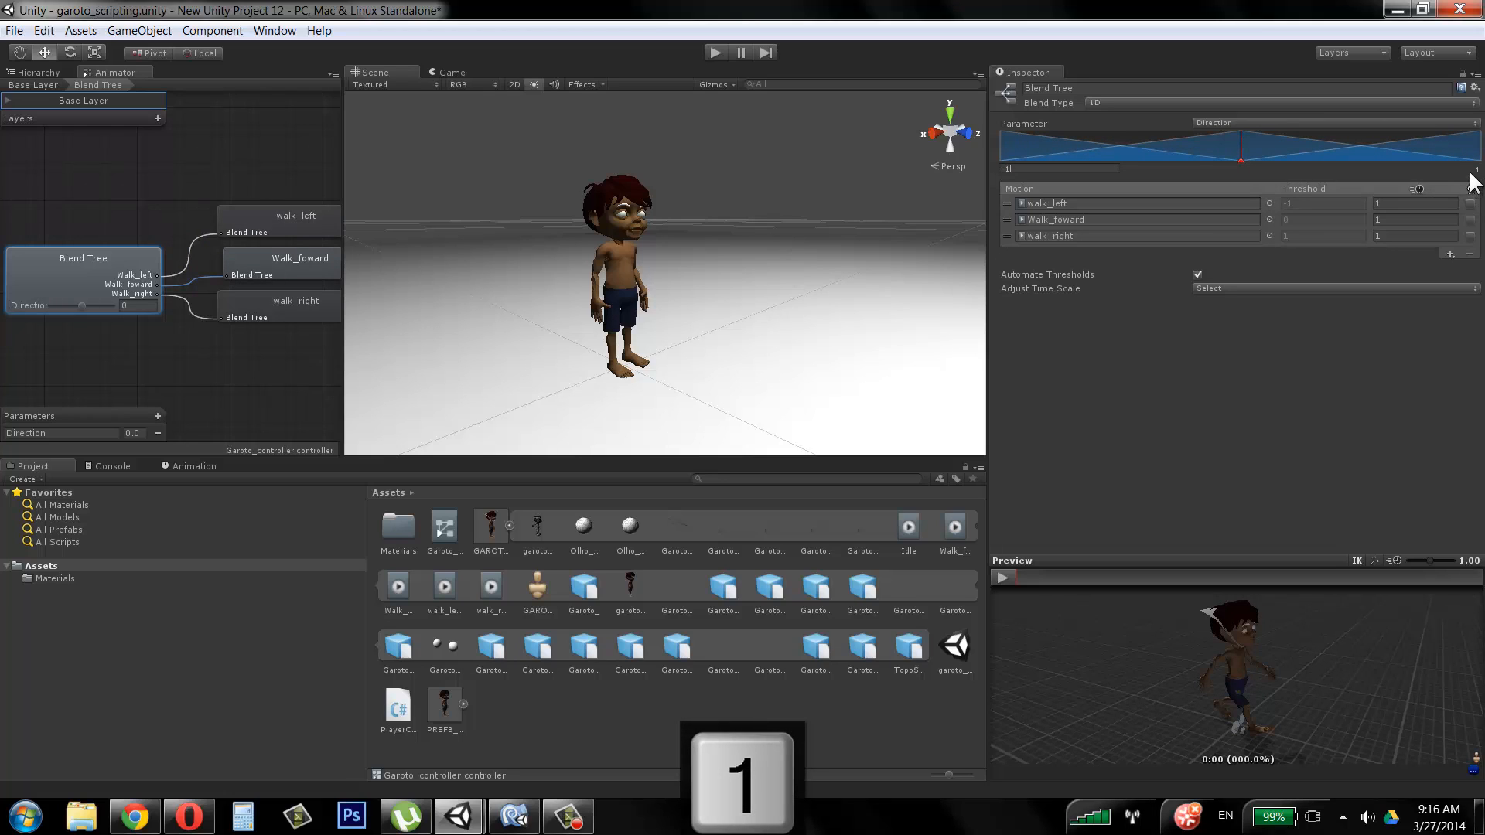
left_click(1473, 170)
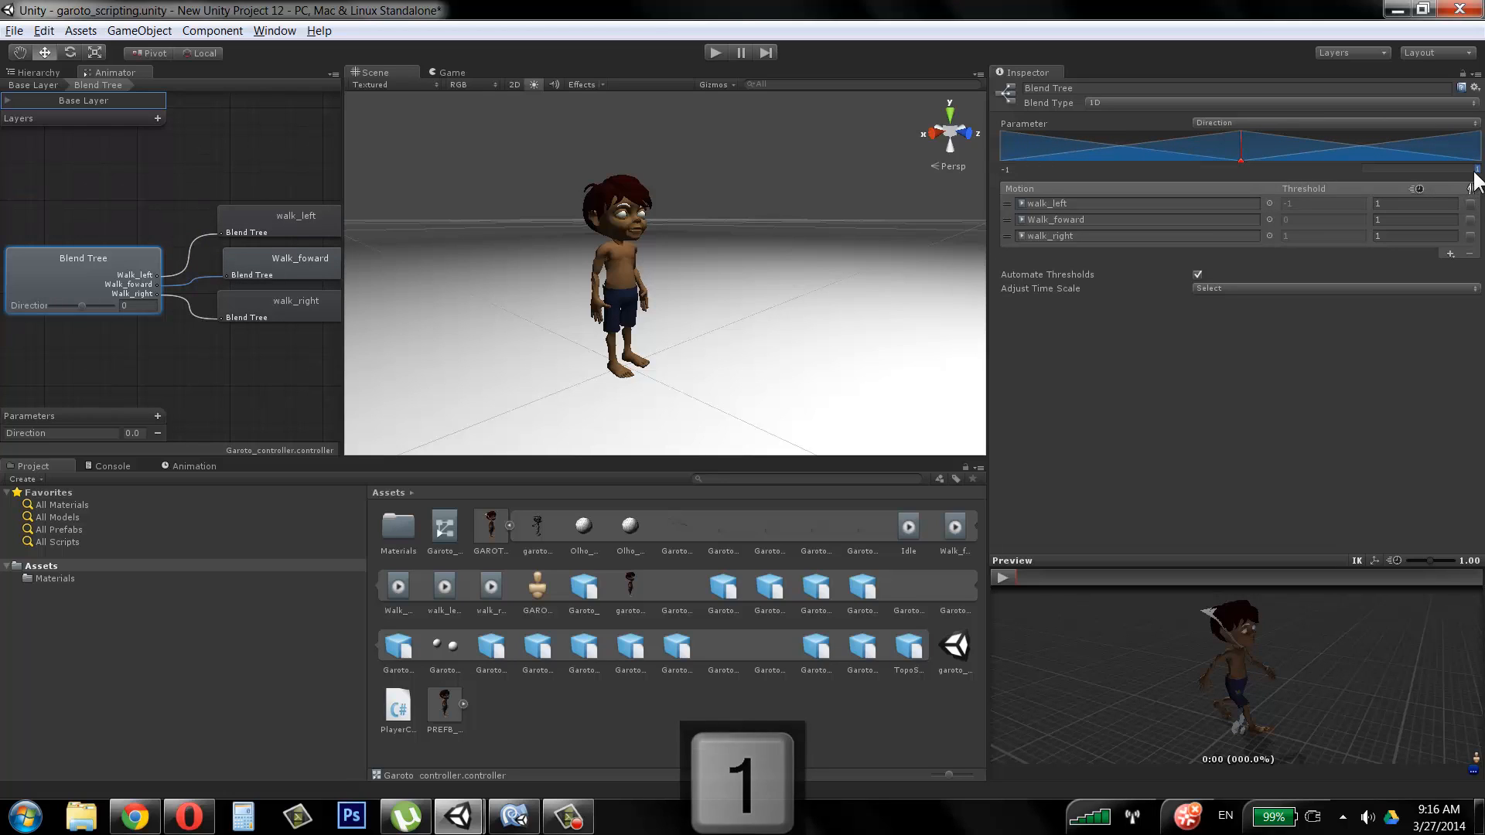
left_click(1242, 163)
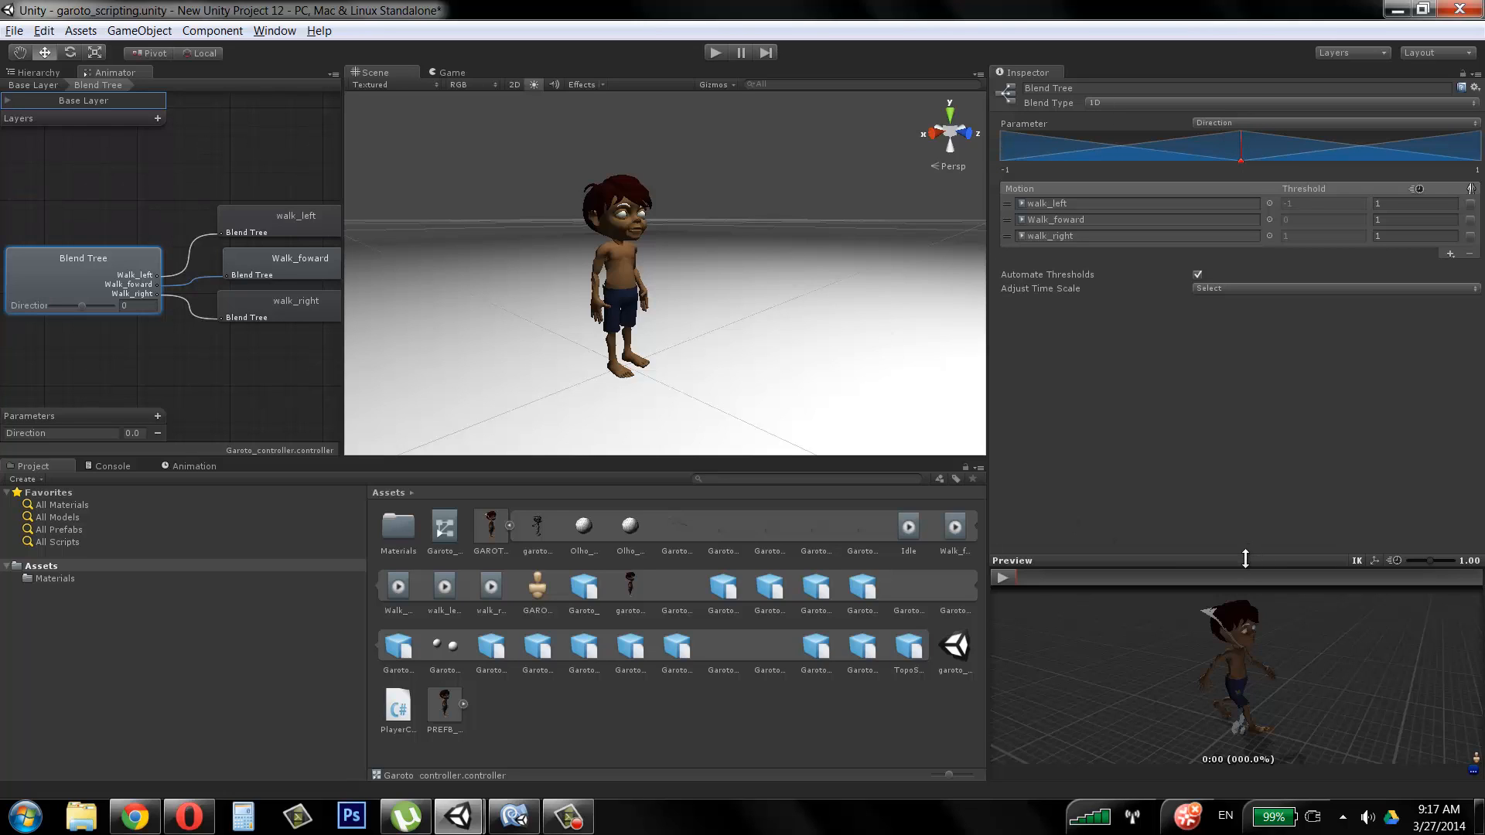
Step: Enlarge the animation preview and play the blended walk while varying the Direction value, then stop playback
left_click_drag(1245, 560, 1098, 378)
left_click(1002, 389)
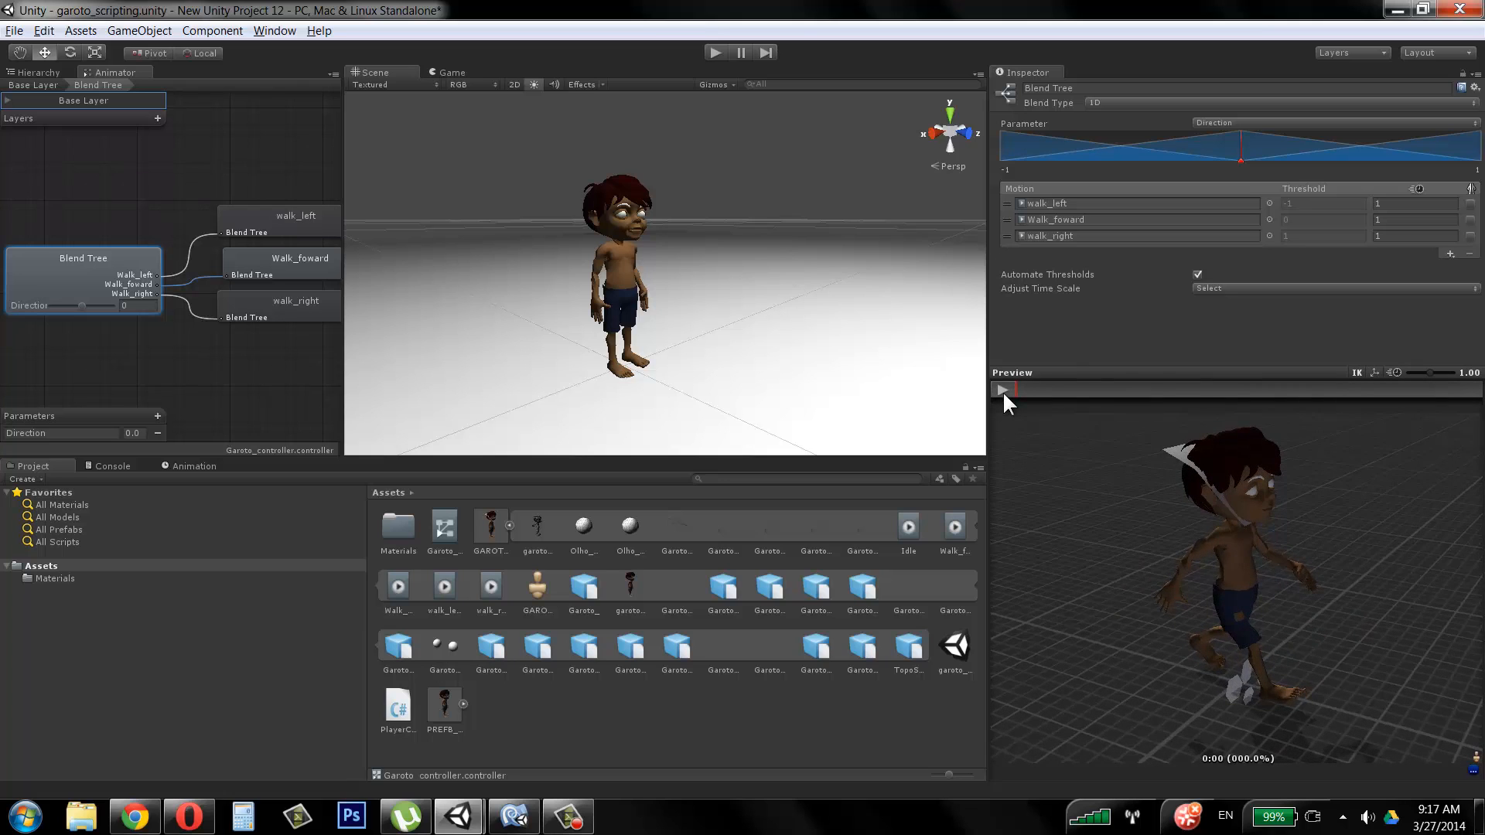
mouse_move(80, 305)
left_mouse_down()
mouse_move(61, 303)
mouse_move(108, 303)
mouse_move(60, 306)
mouse_move(79, 307)
left_mouse_up()
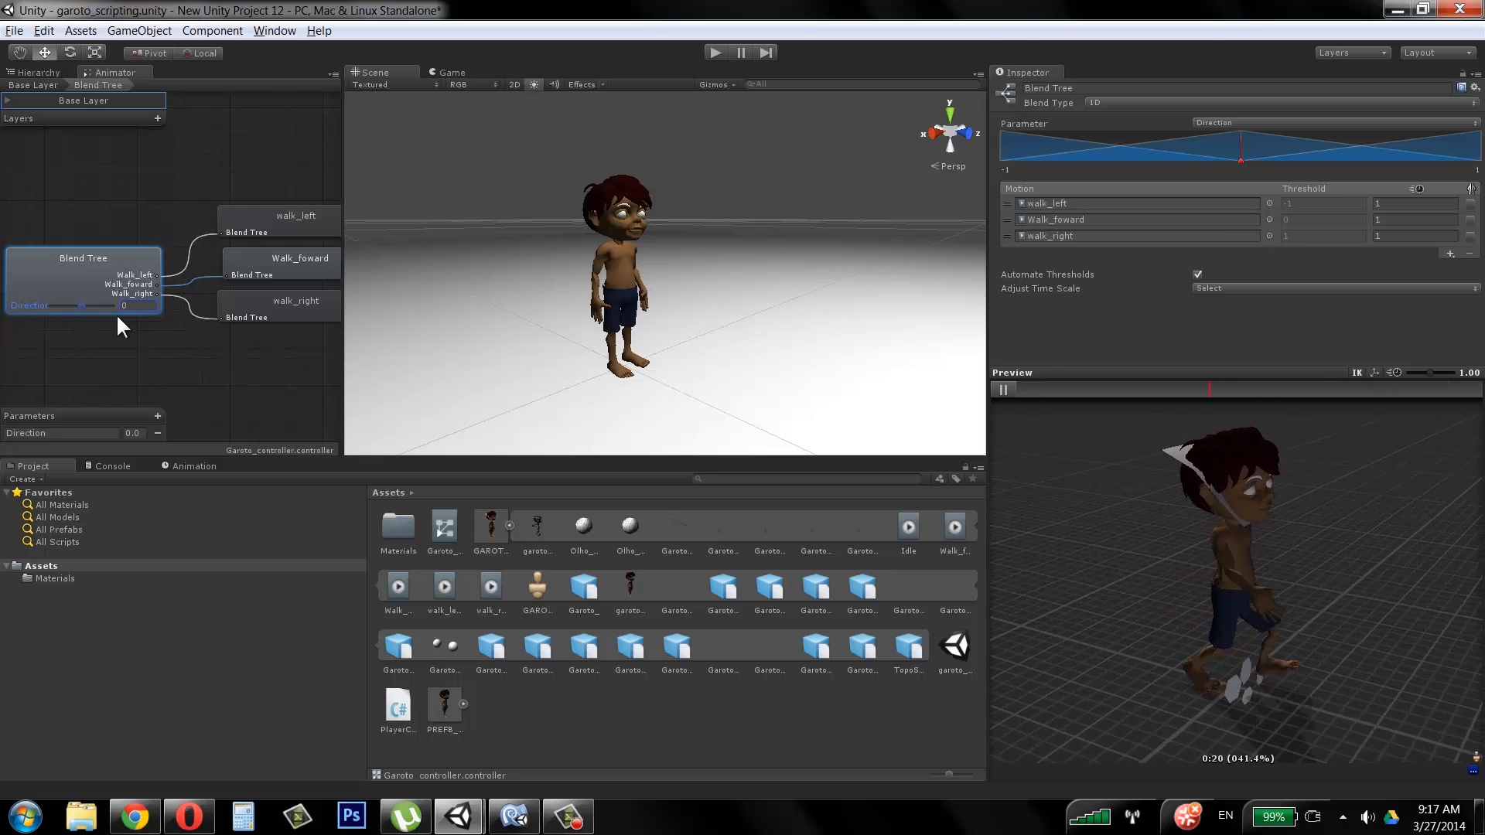
left_click(1004, 389)
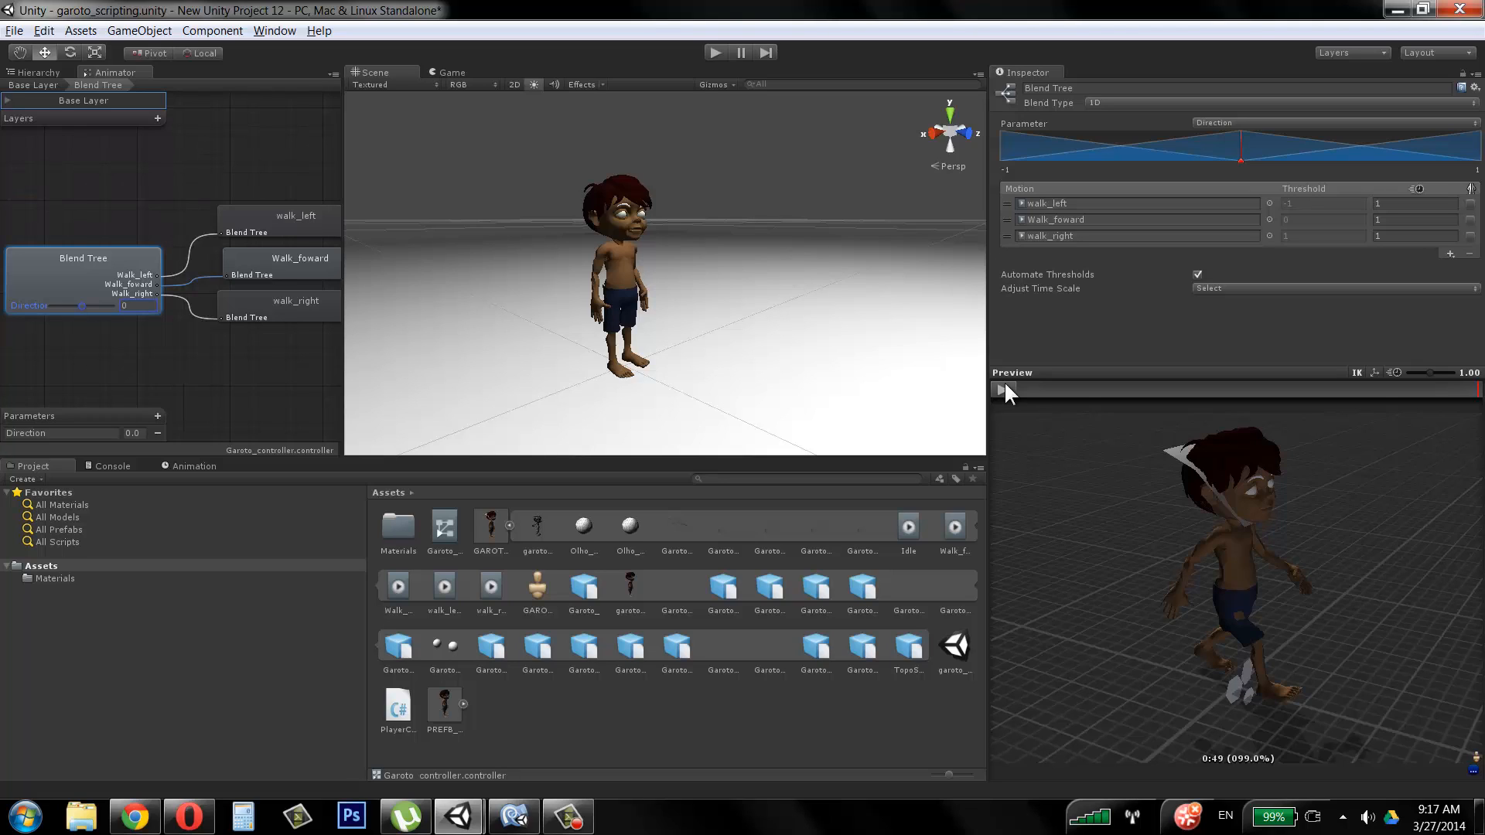
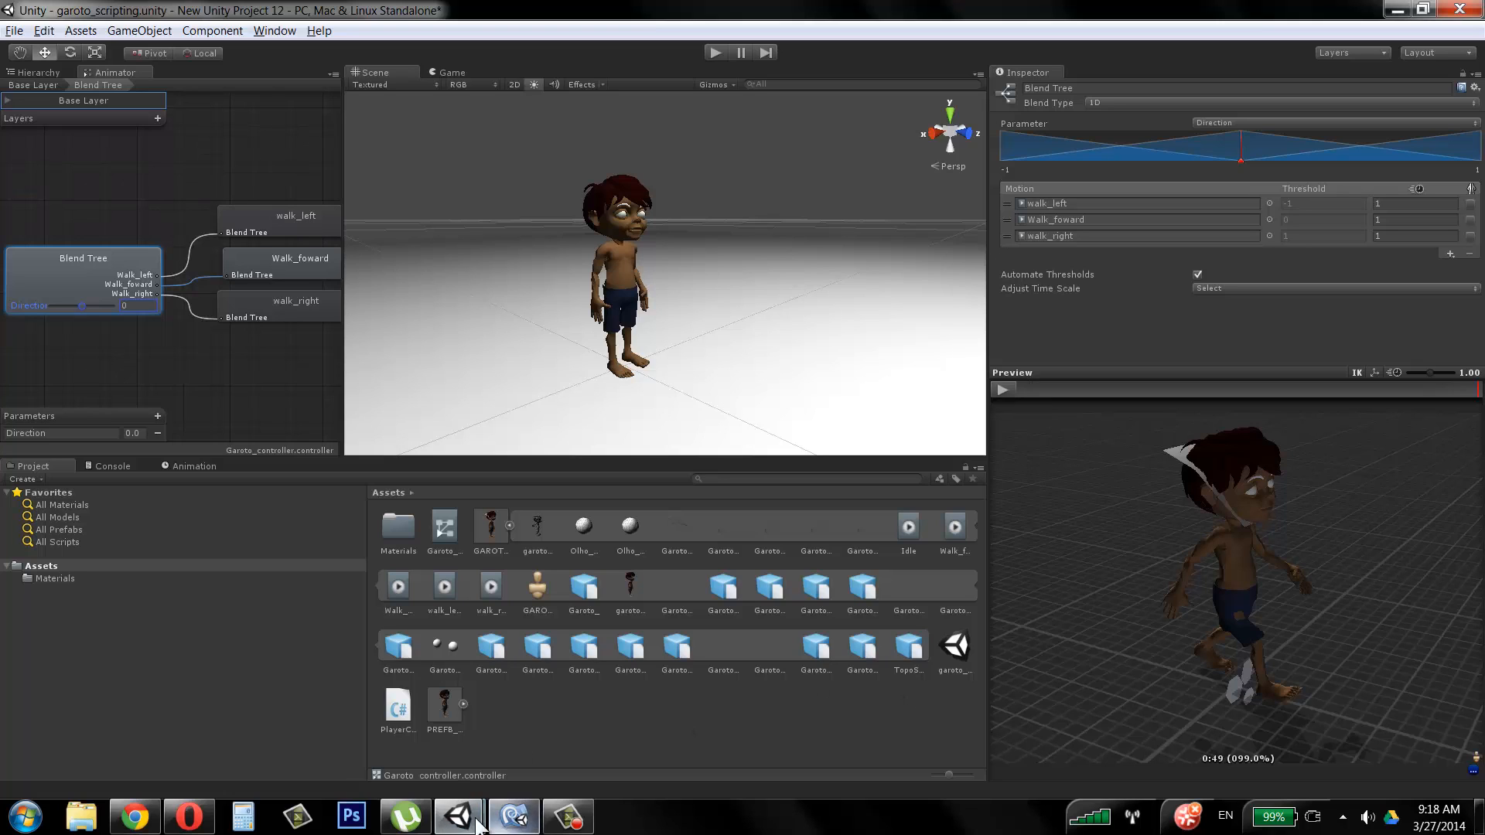
left_click(568, 815)
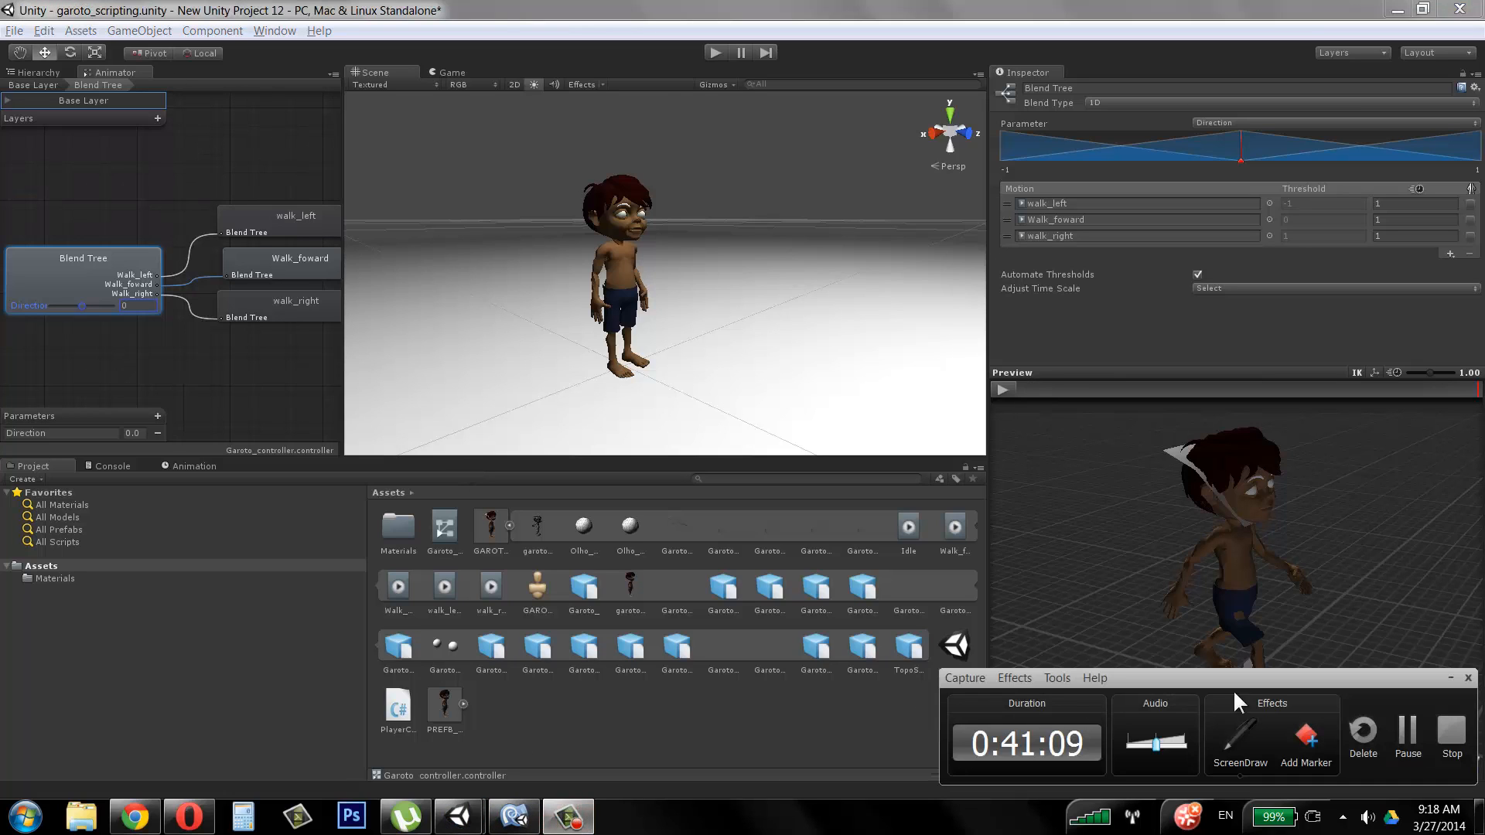
left_click(1407, 741)
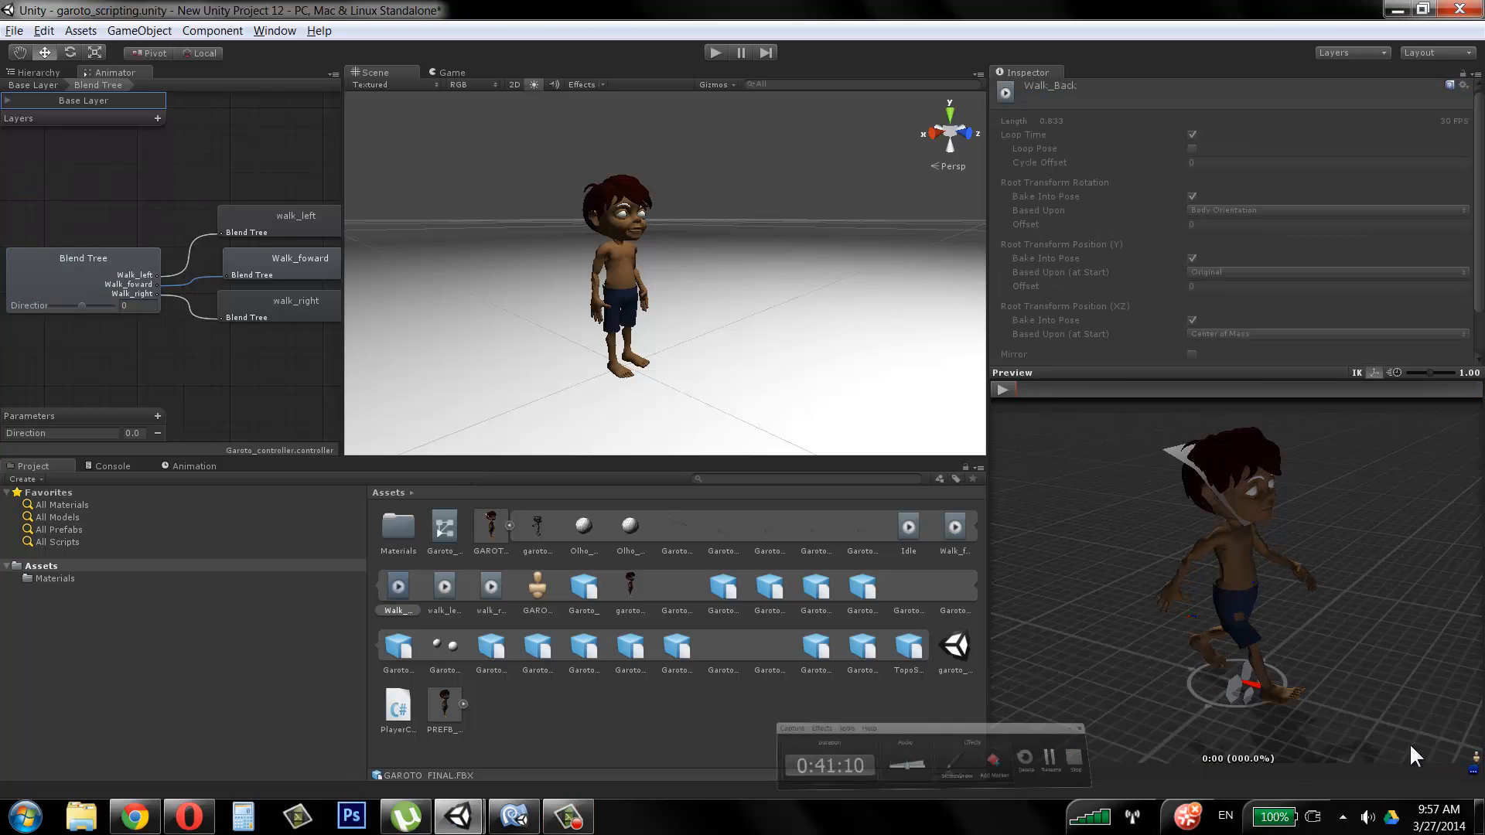
Step: Inspect the walk_left and Walk_foward nodes, preview the blend at different Direction values, and return Direction to 0
left_click(299, 218)
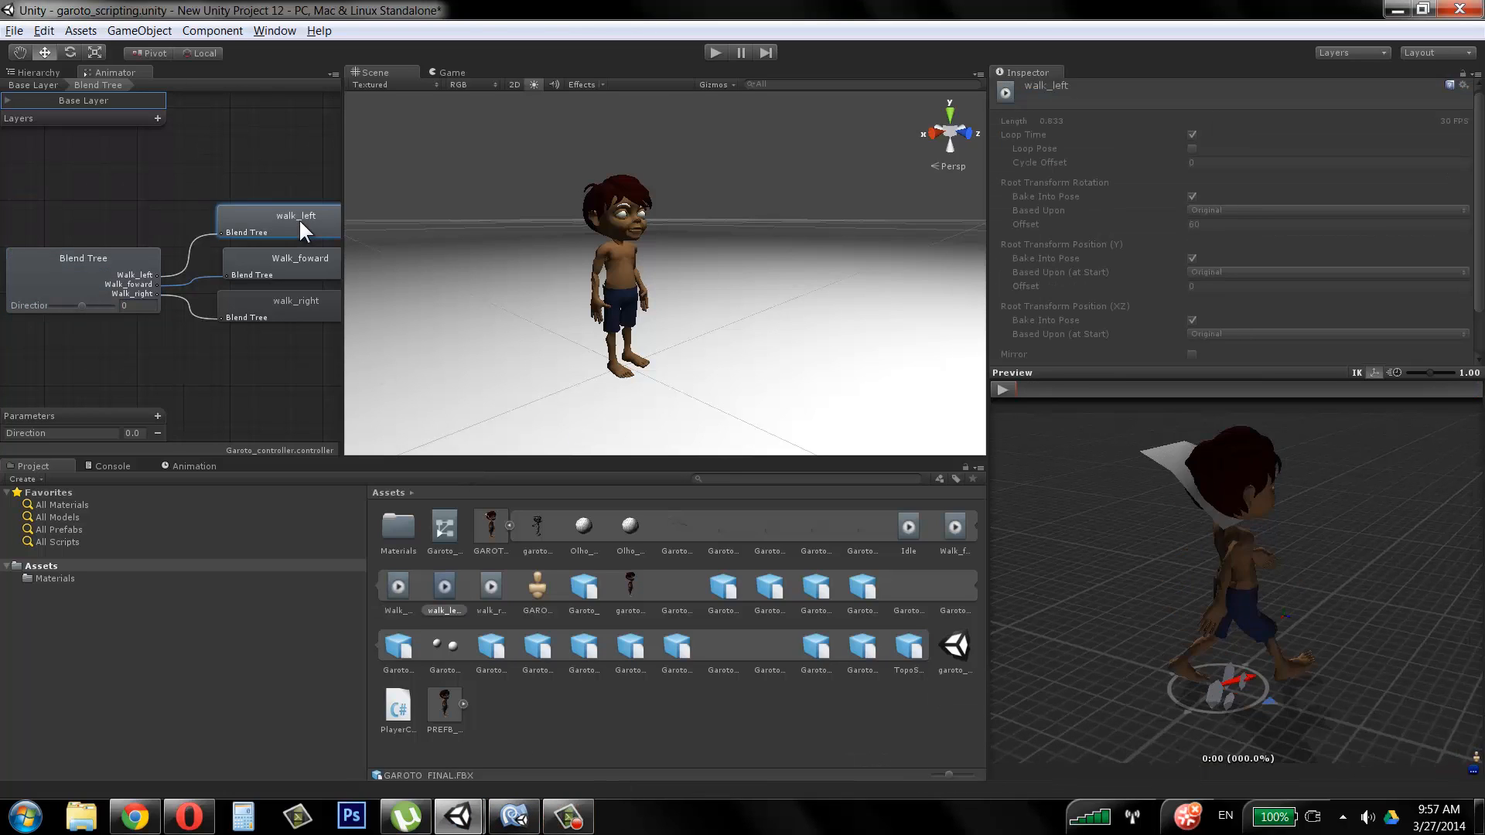
left_click(267, 252)
left_click(82, 305)
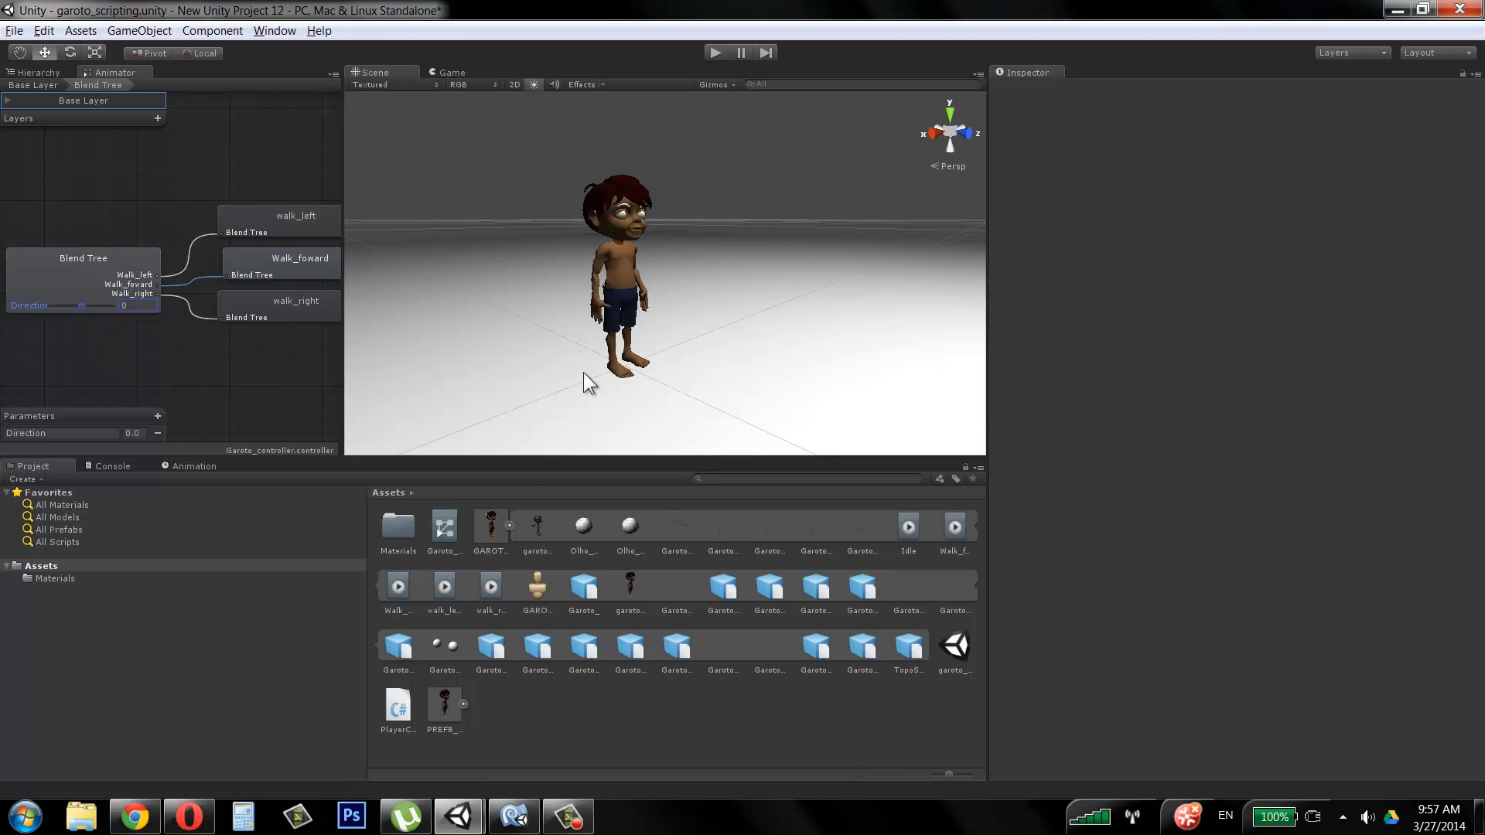
left_click(105, 274)
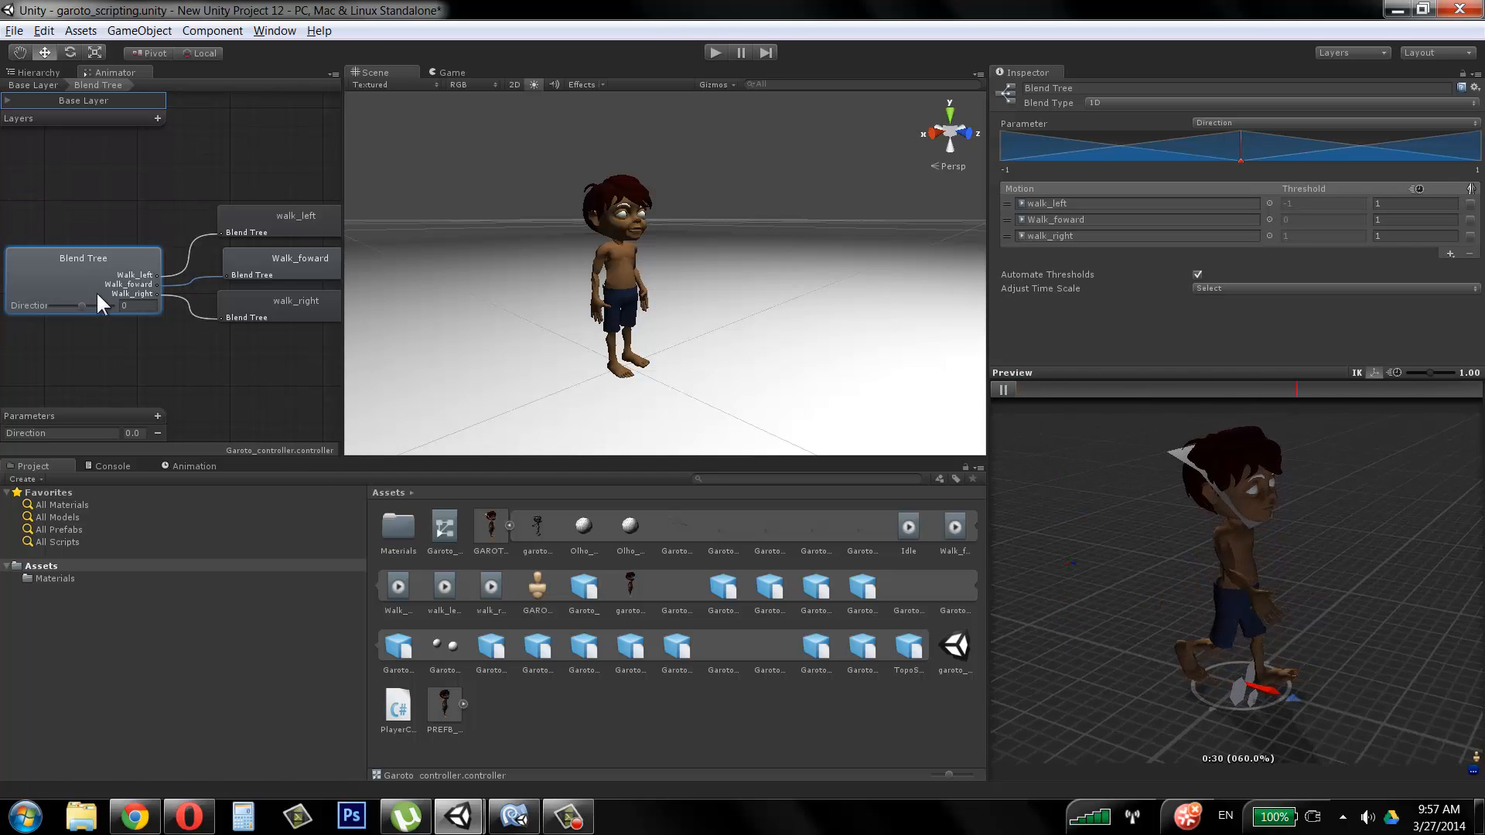
mouse_move(82, 304)
left_mouse_down()
mouse_move(122, 304)
mouse_move(31, 311)
mouse_move(85, 308)
left_mouse_up()
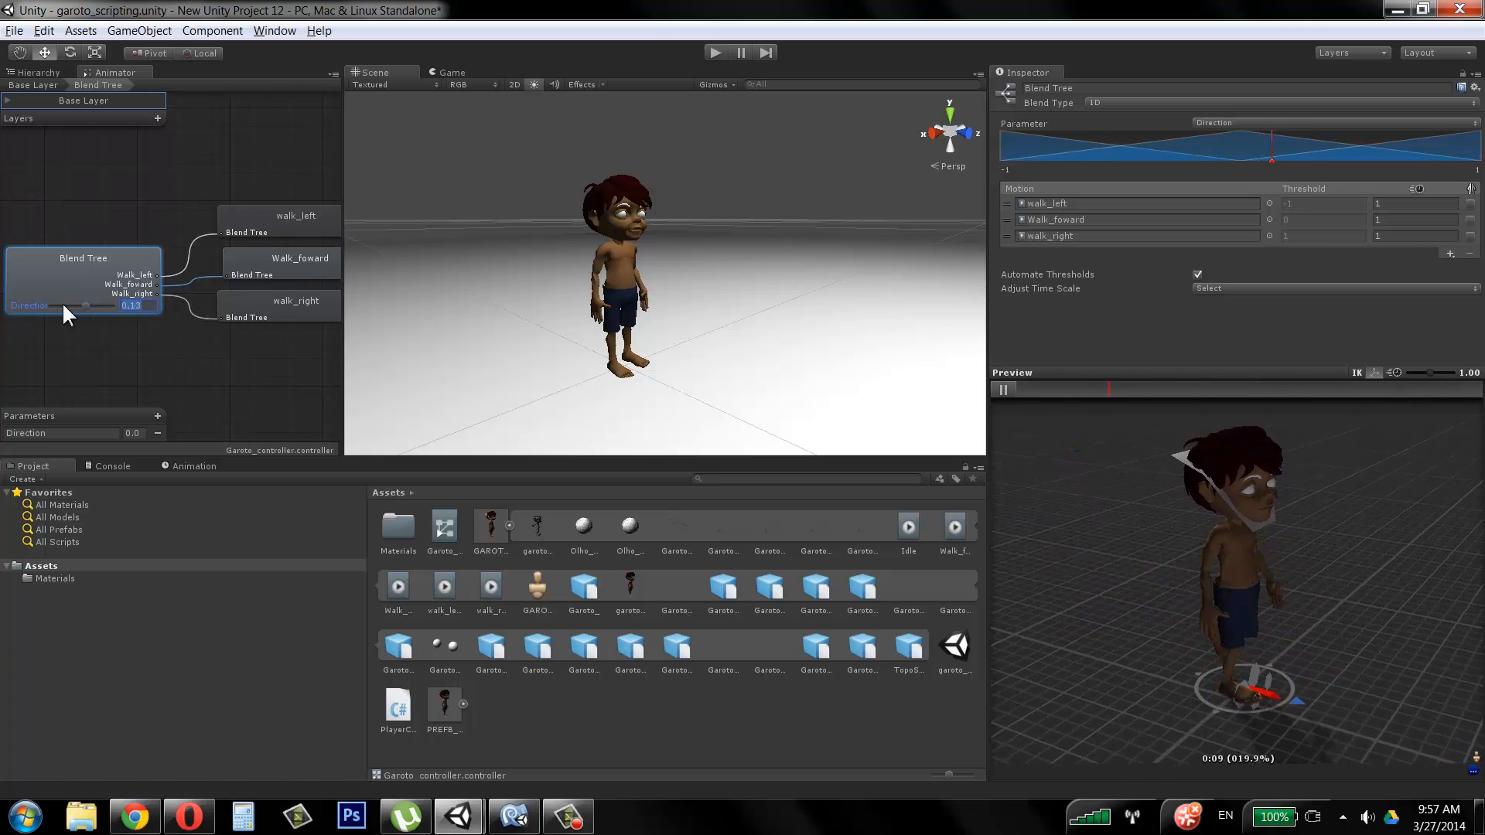
type("0")
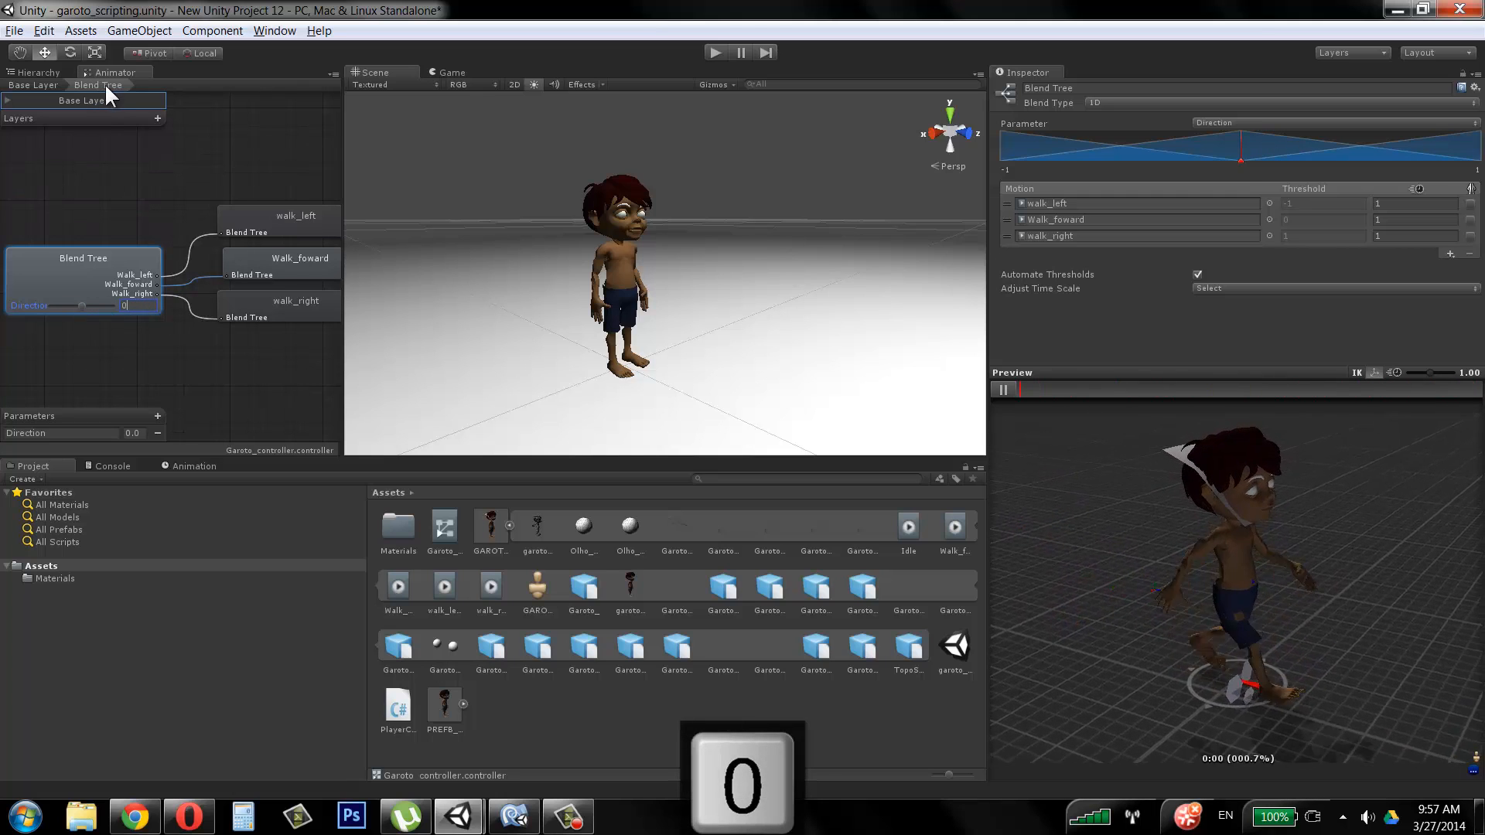
Step: Return to the Base Layer and rearrange the states, with Any State moved away and Idle directly above andar_frente
left_click(44, 82)
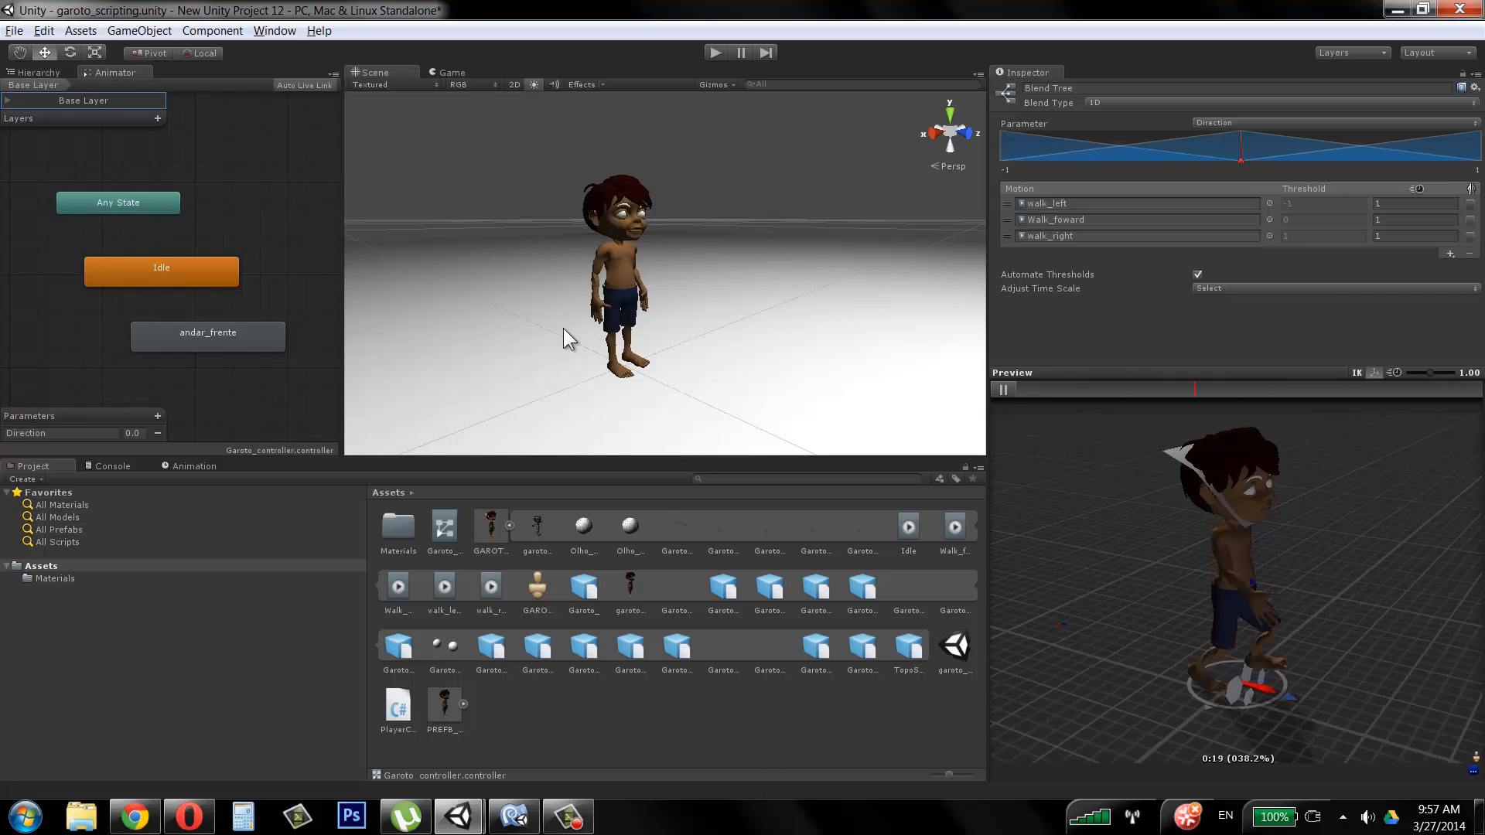
left_click(195, 273)
left_click_drag(194, 271, 233, 263)
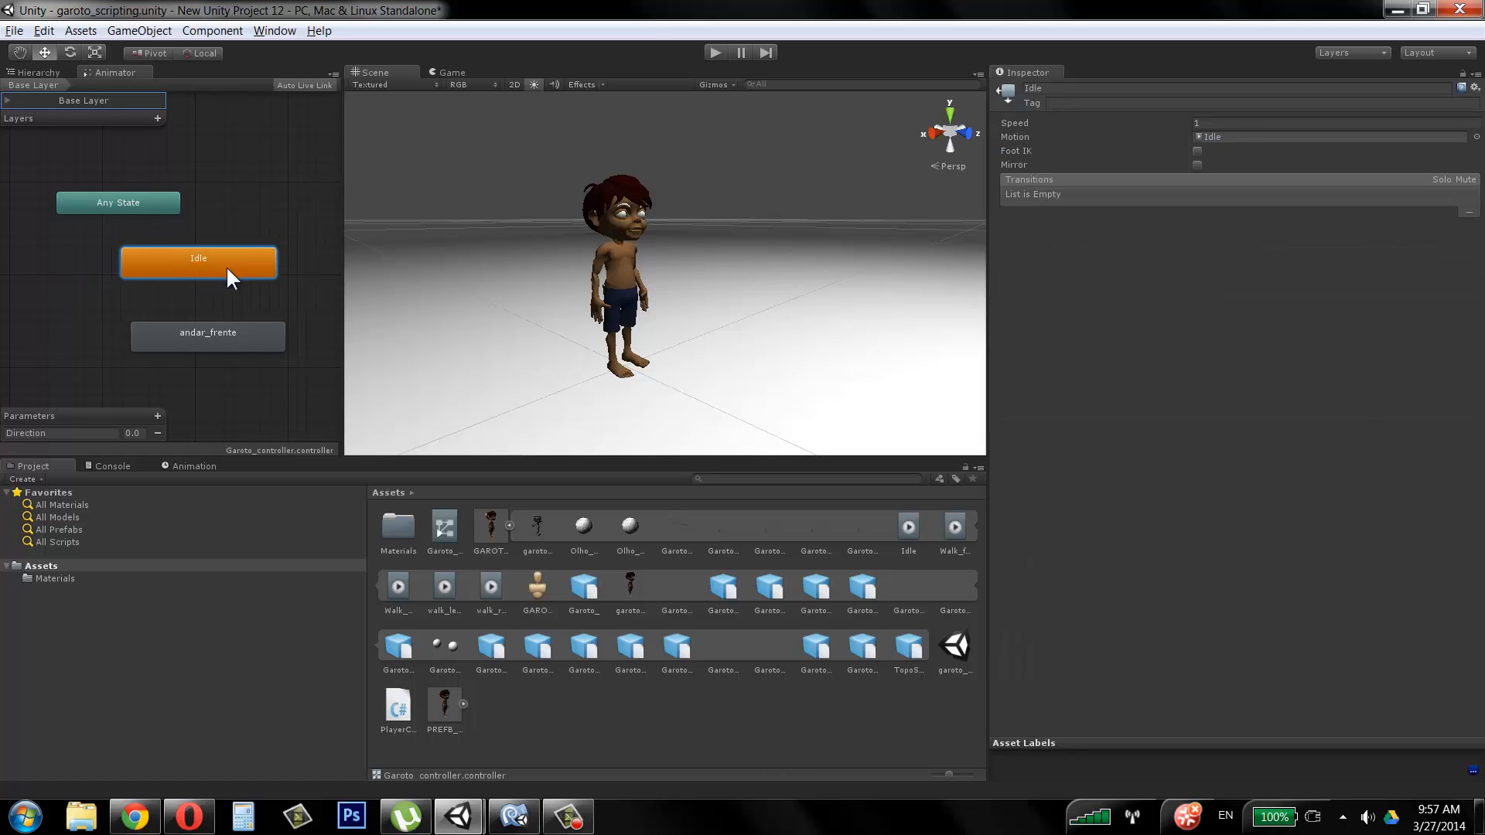
left_click_drag(233, 332, 221, 333)
left_click(151, 204)
left_click_drag(152, 204, 115, 148)
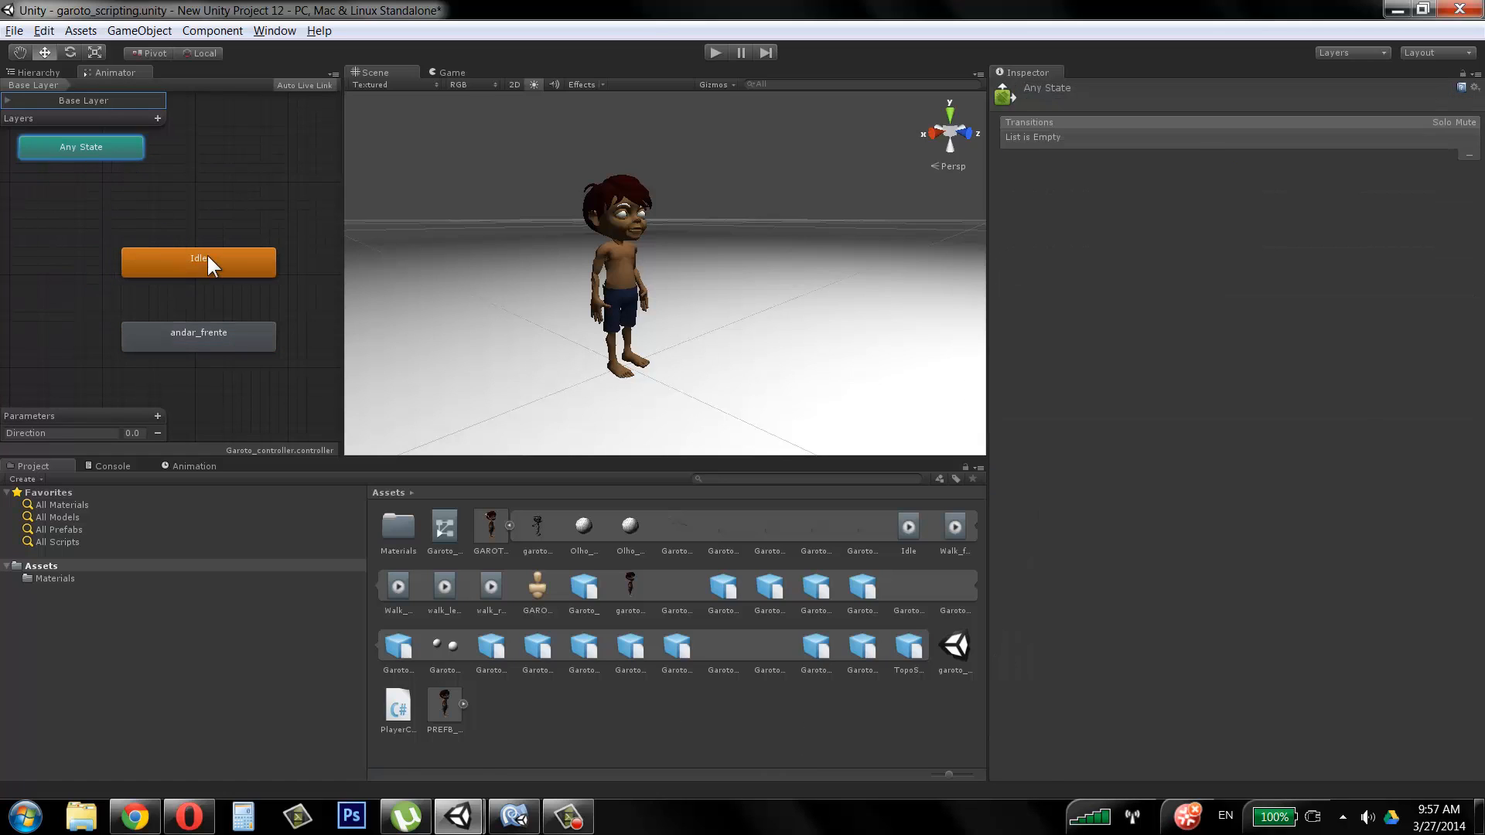
left_click(205, 256)
left_click(214, 333)
left_click_drag(215, 272, 221, 204)
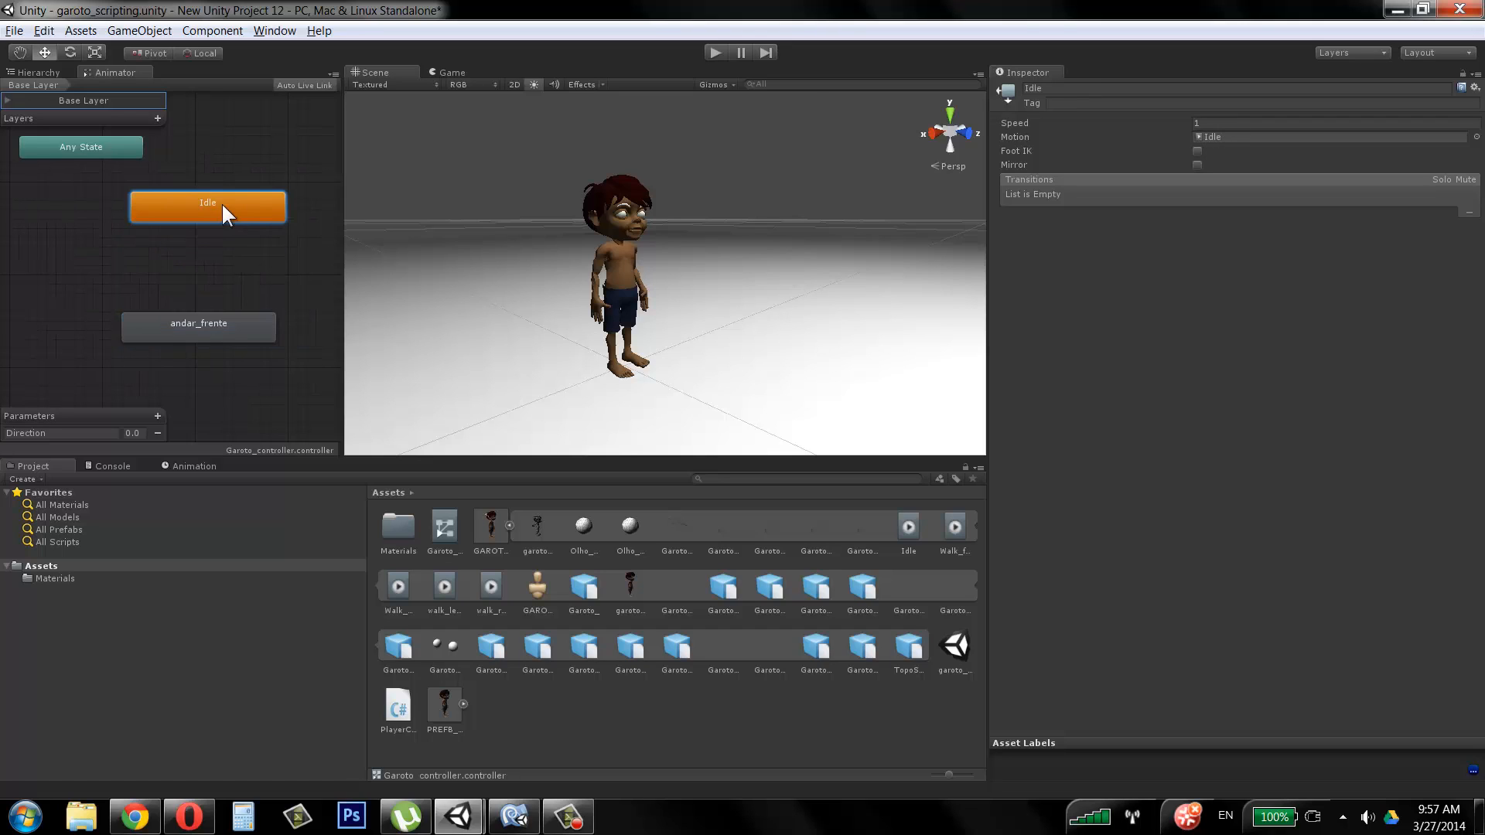
left_click(216, 320)
mouse_move(216, 319)
left_mouse_down()
mouse_move(190, 347)
mouse_move(209, 337)
left_mouse_up()
left_click_drag(215, 202, 198, 249)
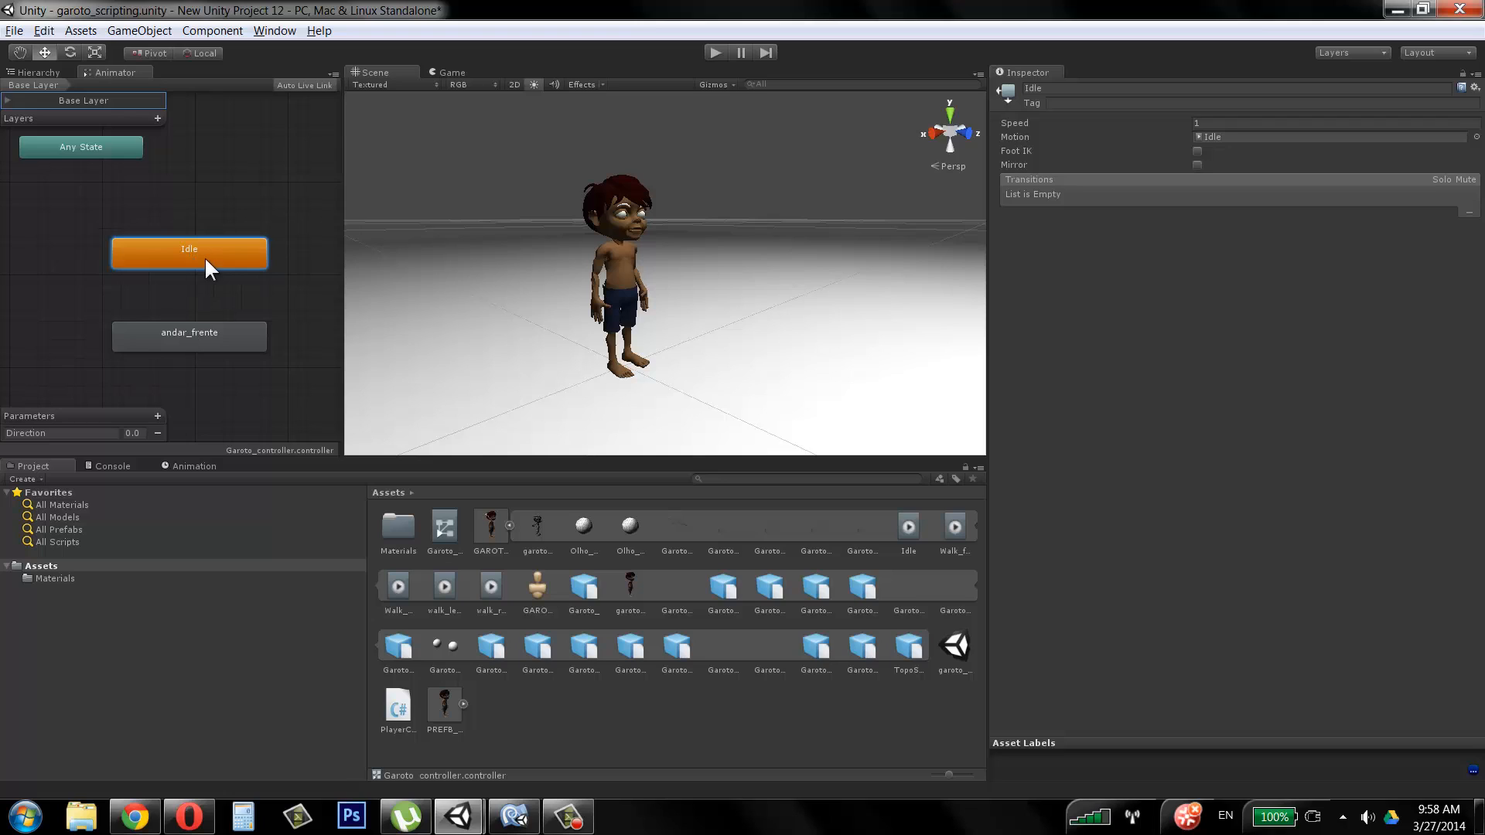
Step: Create a transition from the Idle state to the andar_frente state
right_click(204, 257)
left_click(243, 267)
left_click(178, 328)
left_click(180, 336)
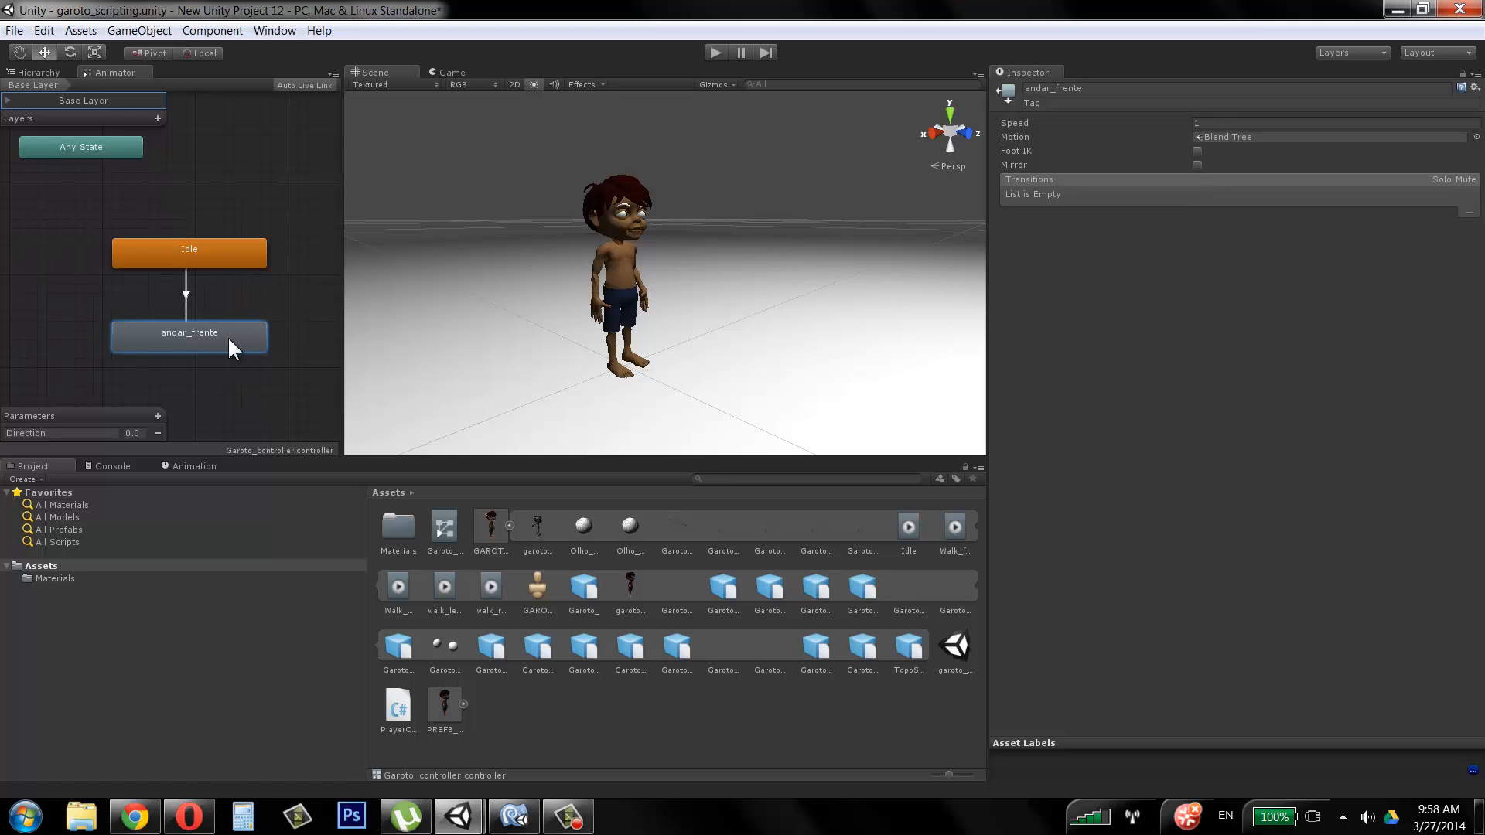
Step: Create a return transition from andar_frente to Idle and select the Idle to andar_frente transition for inspection
right_click(227, 336)
left_click(251, 344)
left_click(215, 252)
left_click(187, 276)
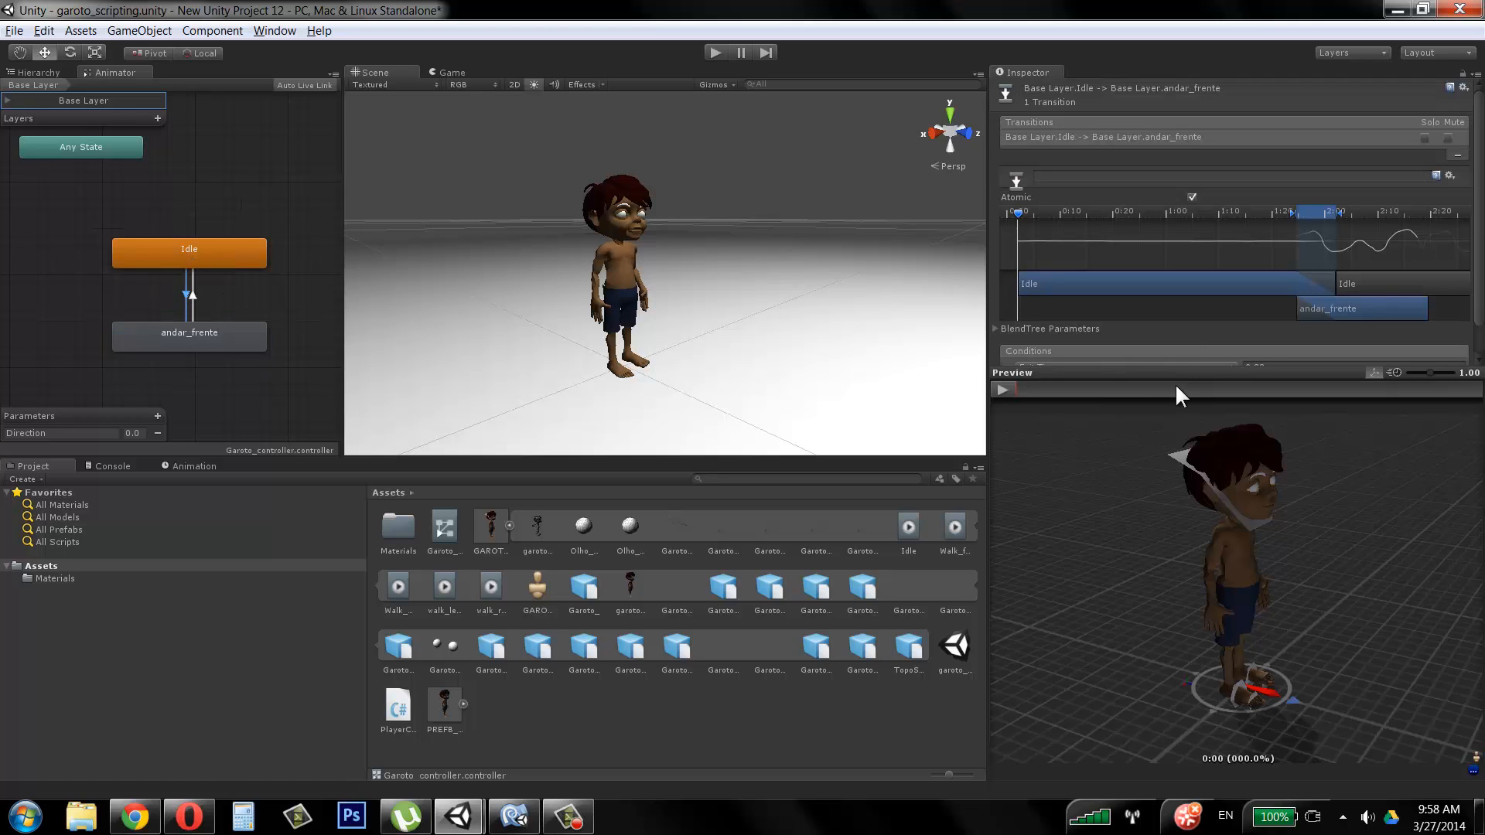
Step: Shrink the preview area to expose the transition's conditions, and compare the settings of the Idle and andar_frente states
left_click_drag(1175, 380, 1180, 480)
left_click(177, 249)
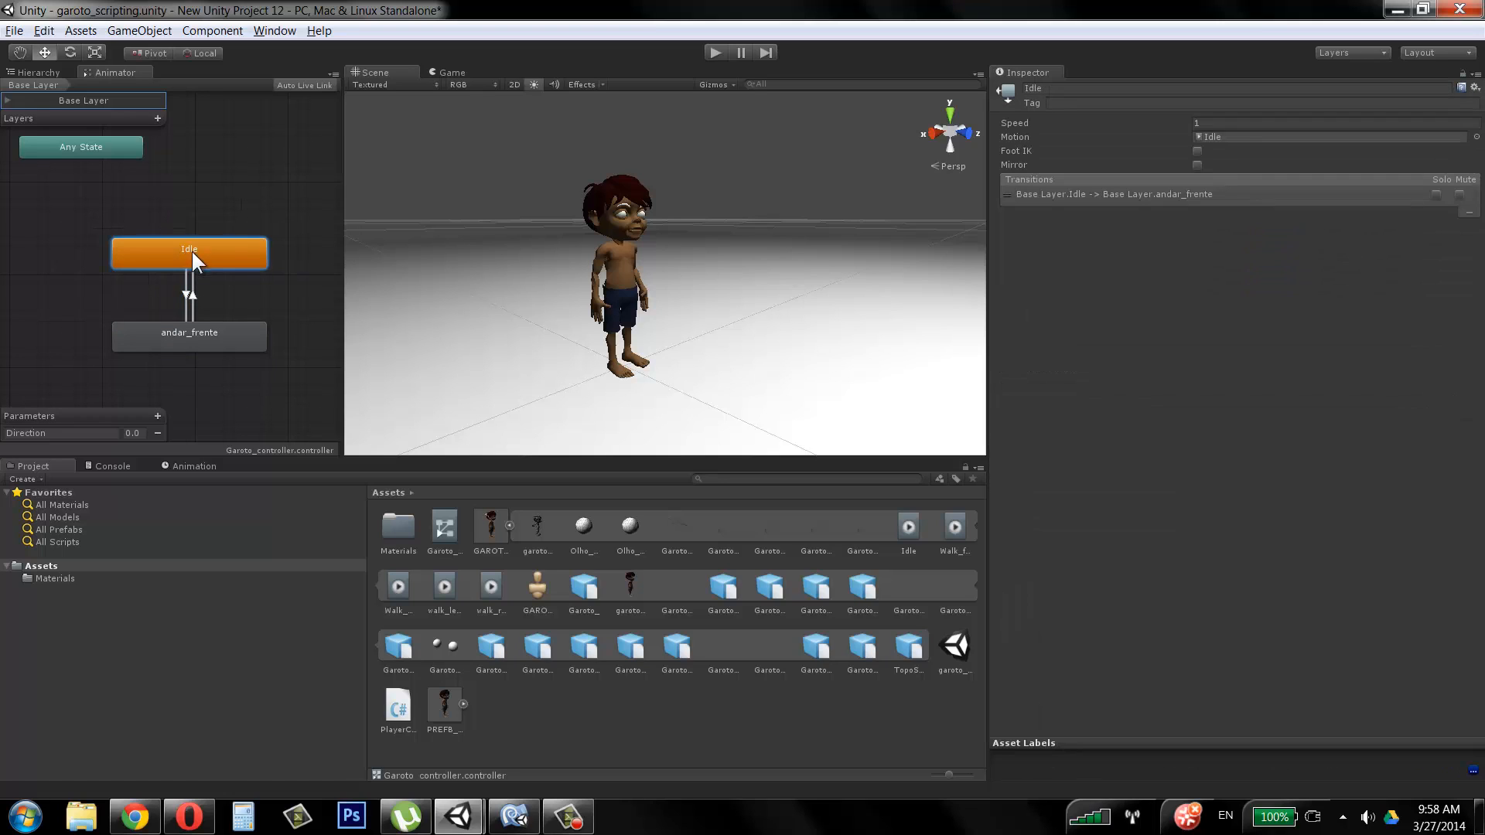
left_click(183, 332)
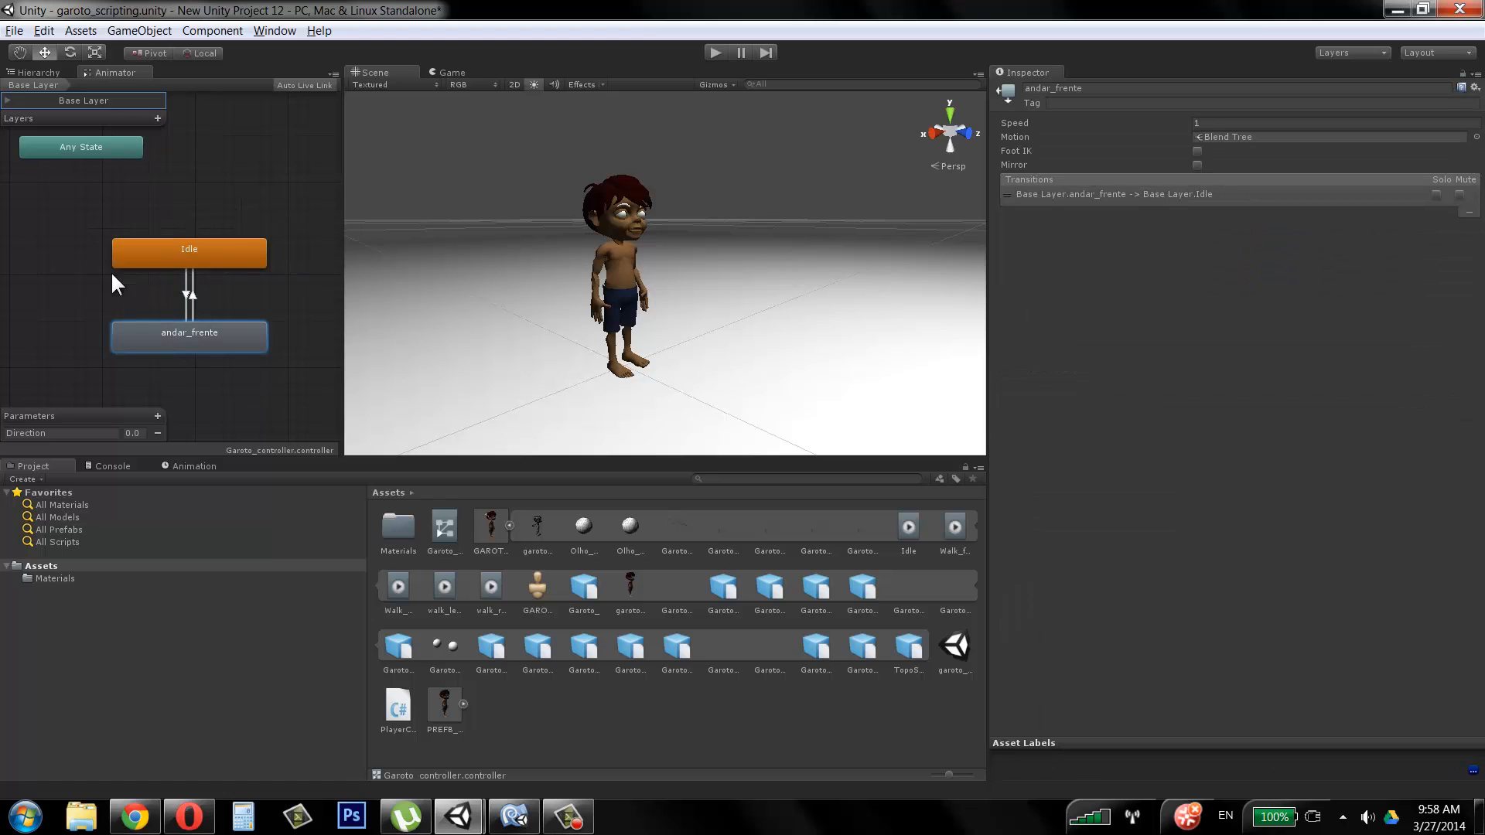
left_click(169, 251)
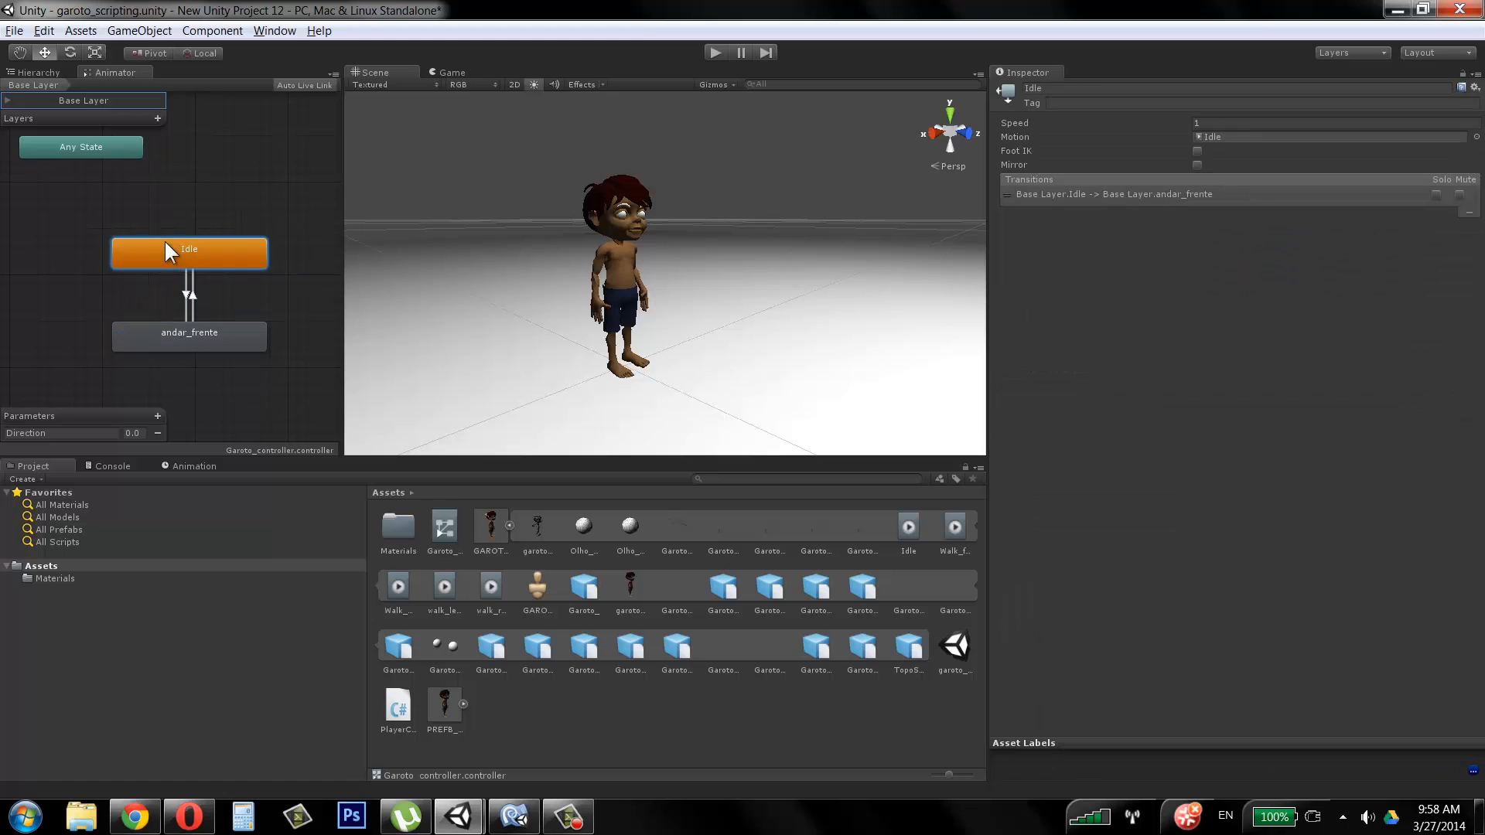
Step: Test-run the game with nothing selected in the animator graph, and stop it again
left_click(710, 53)
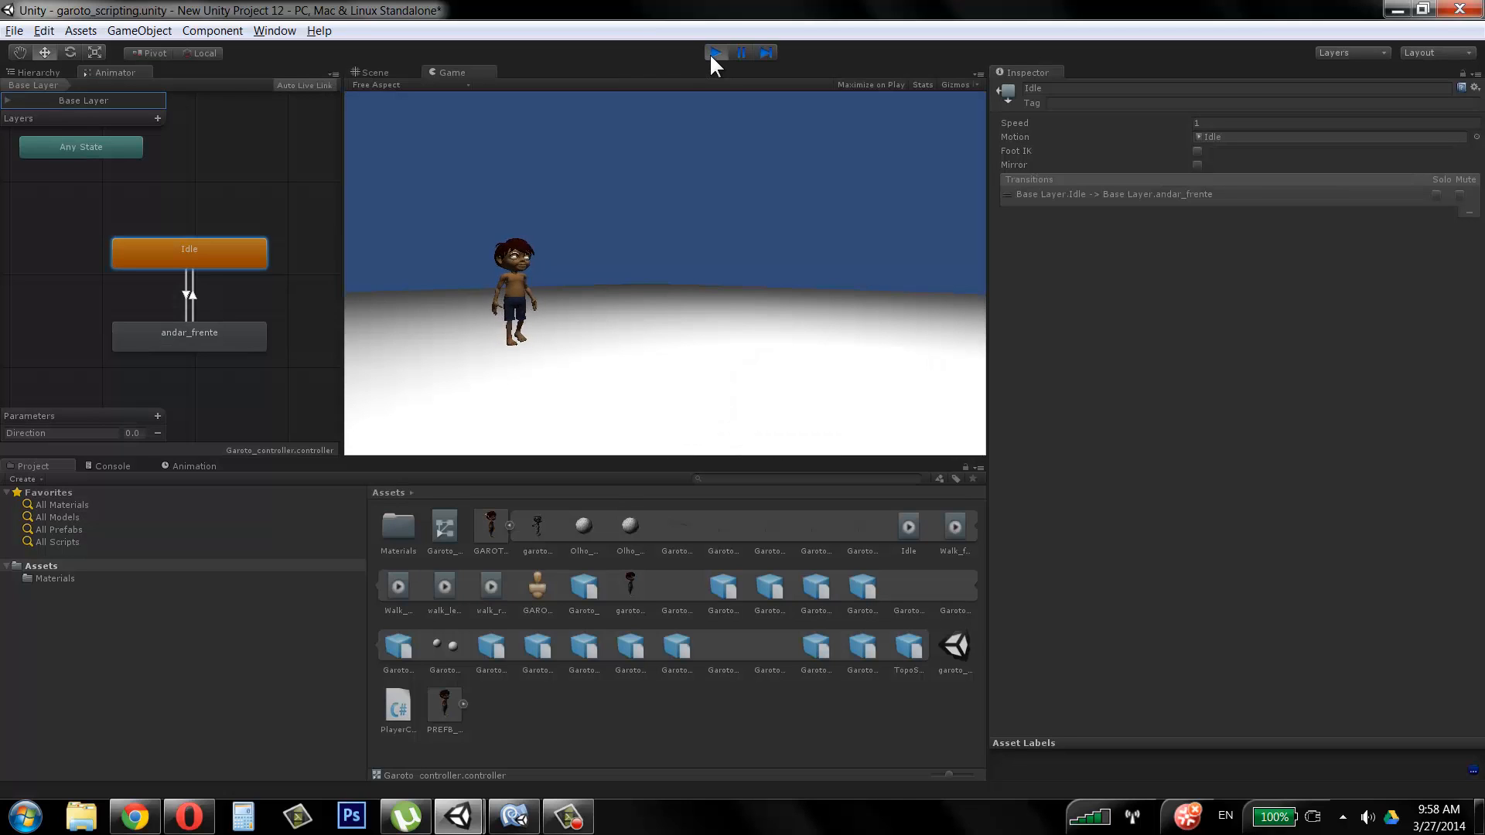
left_click(337, 211)
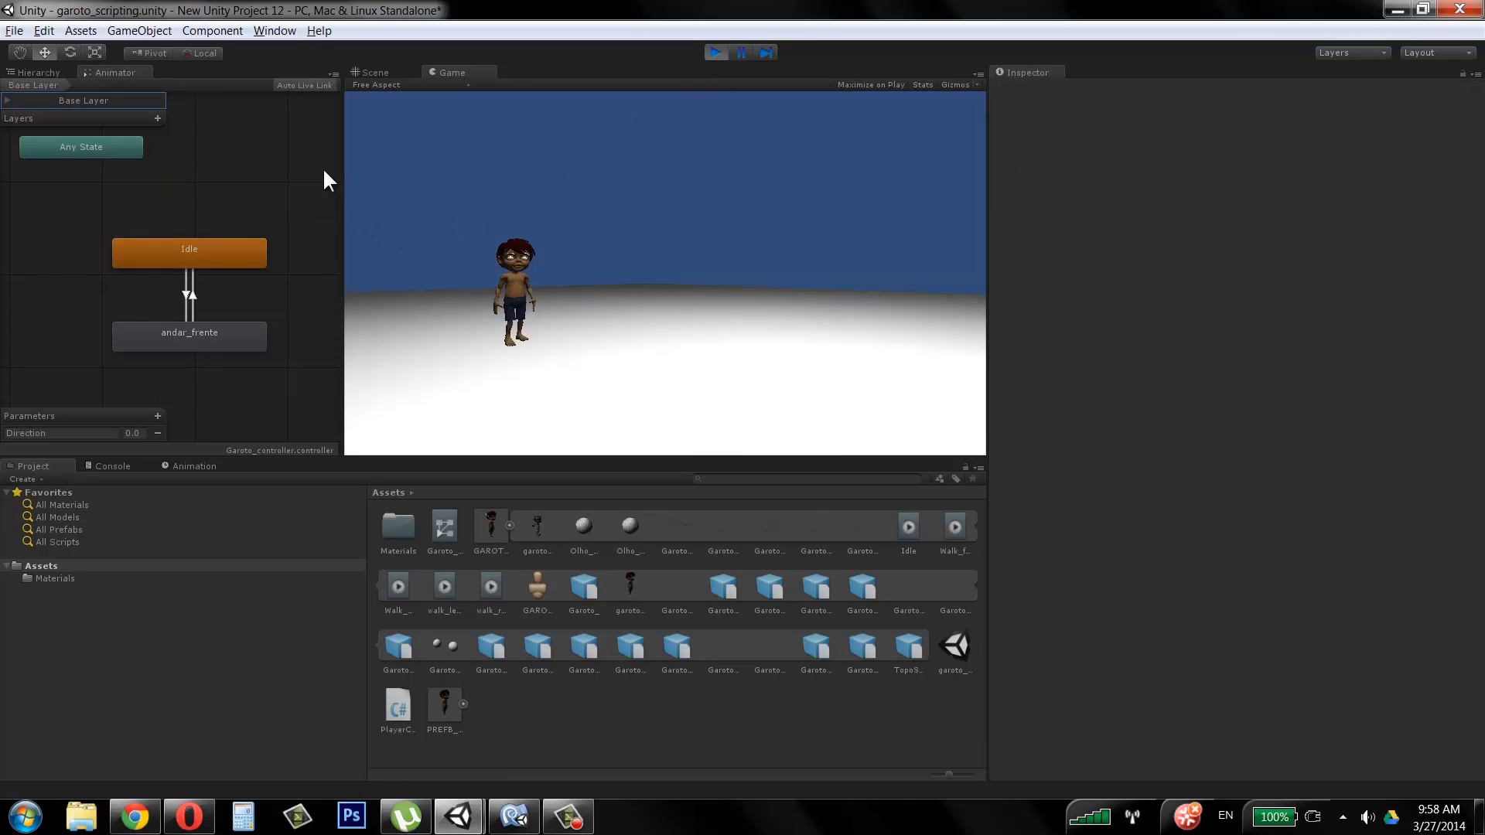
left_click(716, 51)
Step: Select PREFB_GAROTO in the scene and run the game with its animator state graph displayed
left_click(56, 73)
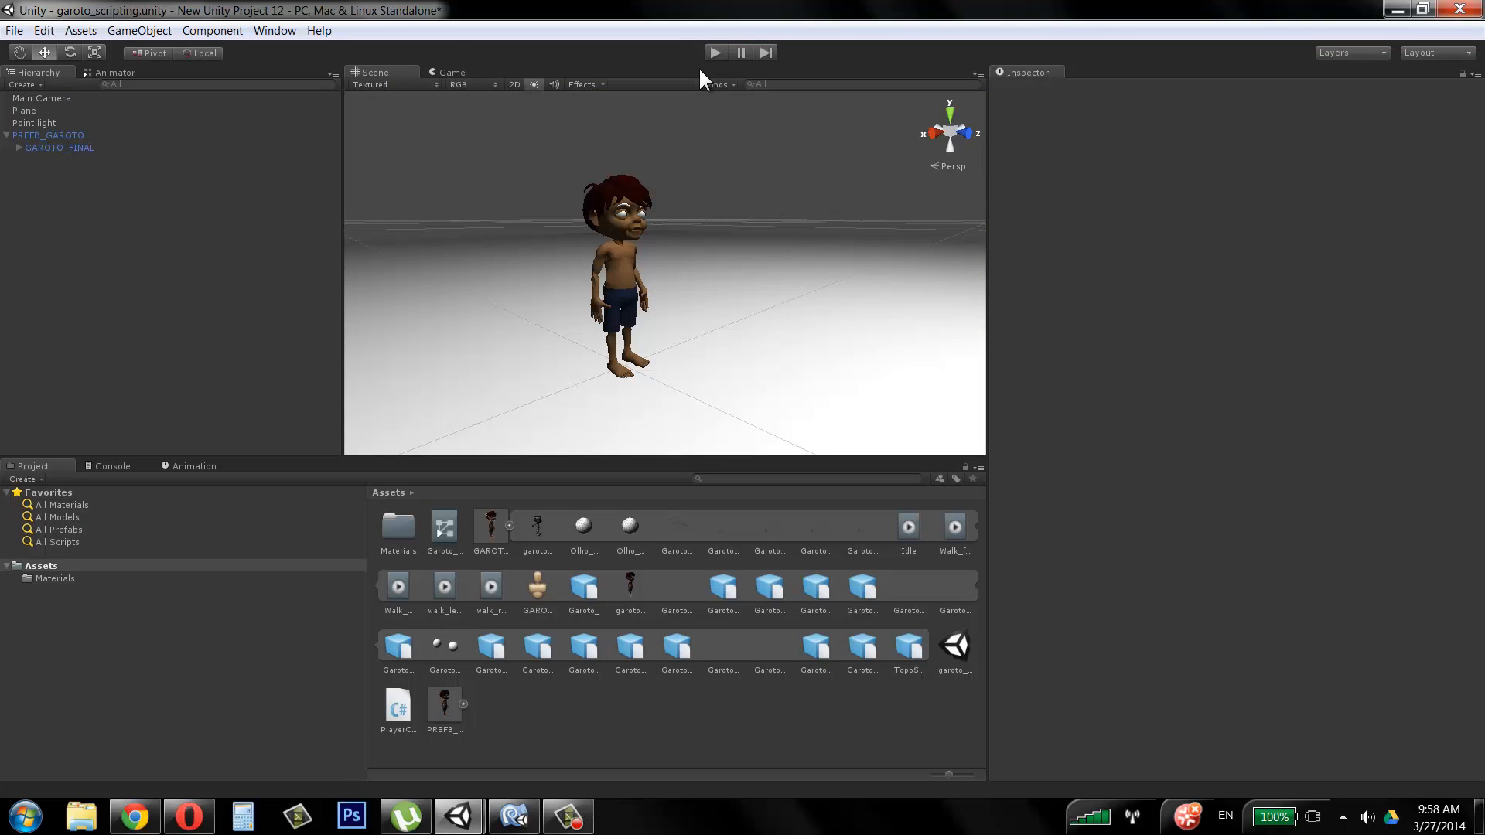
left_click(101, 135)
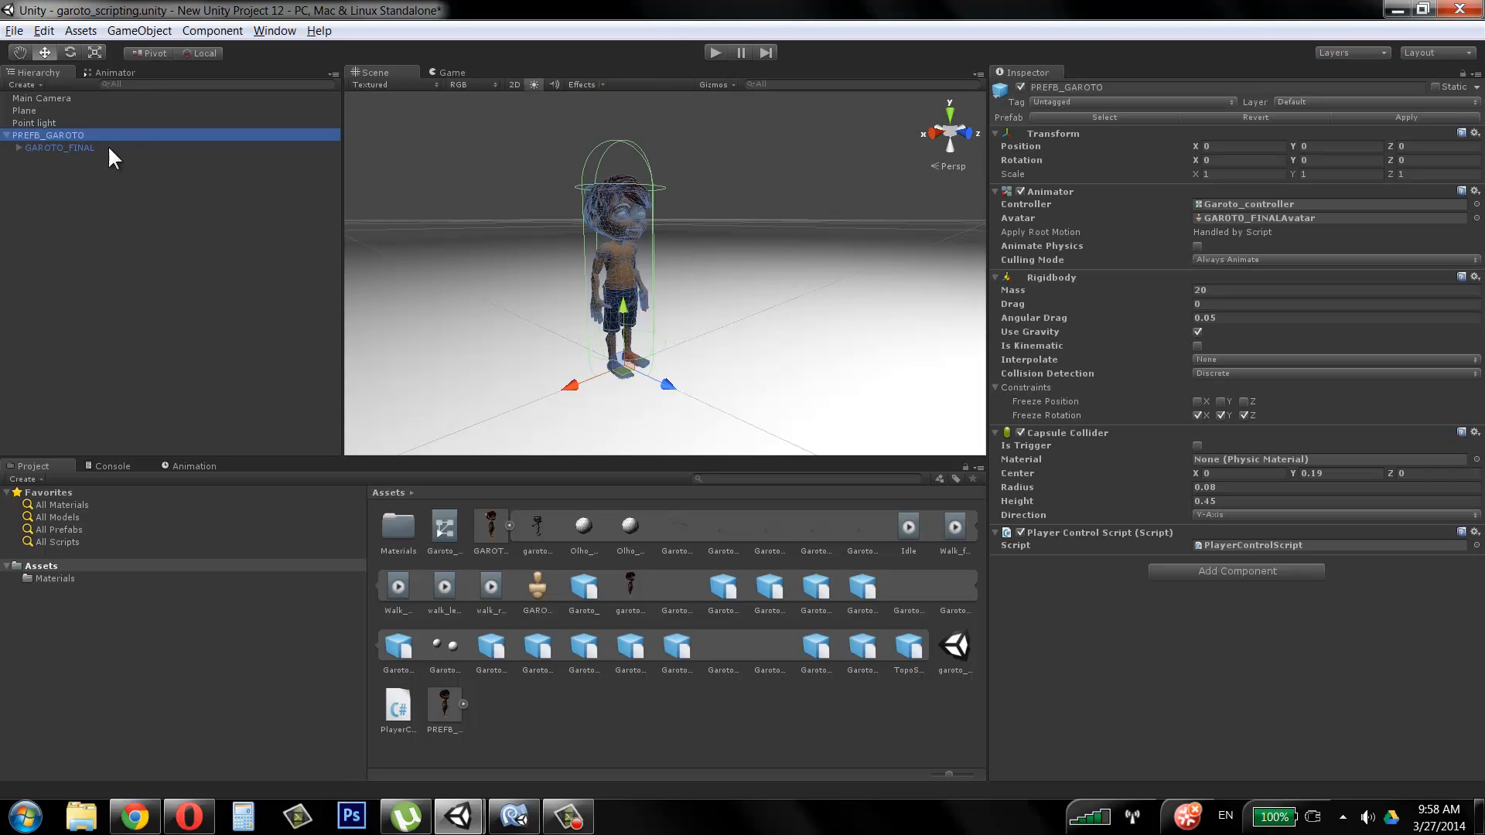
left_click(120, 71)
left_click(720, 52)
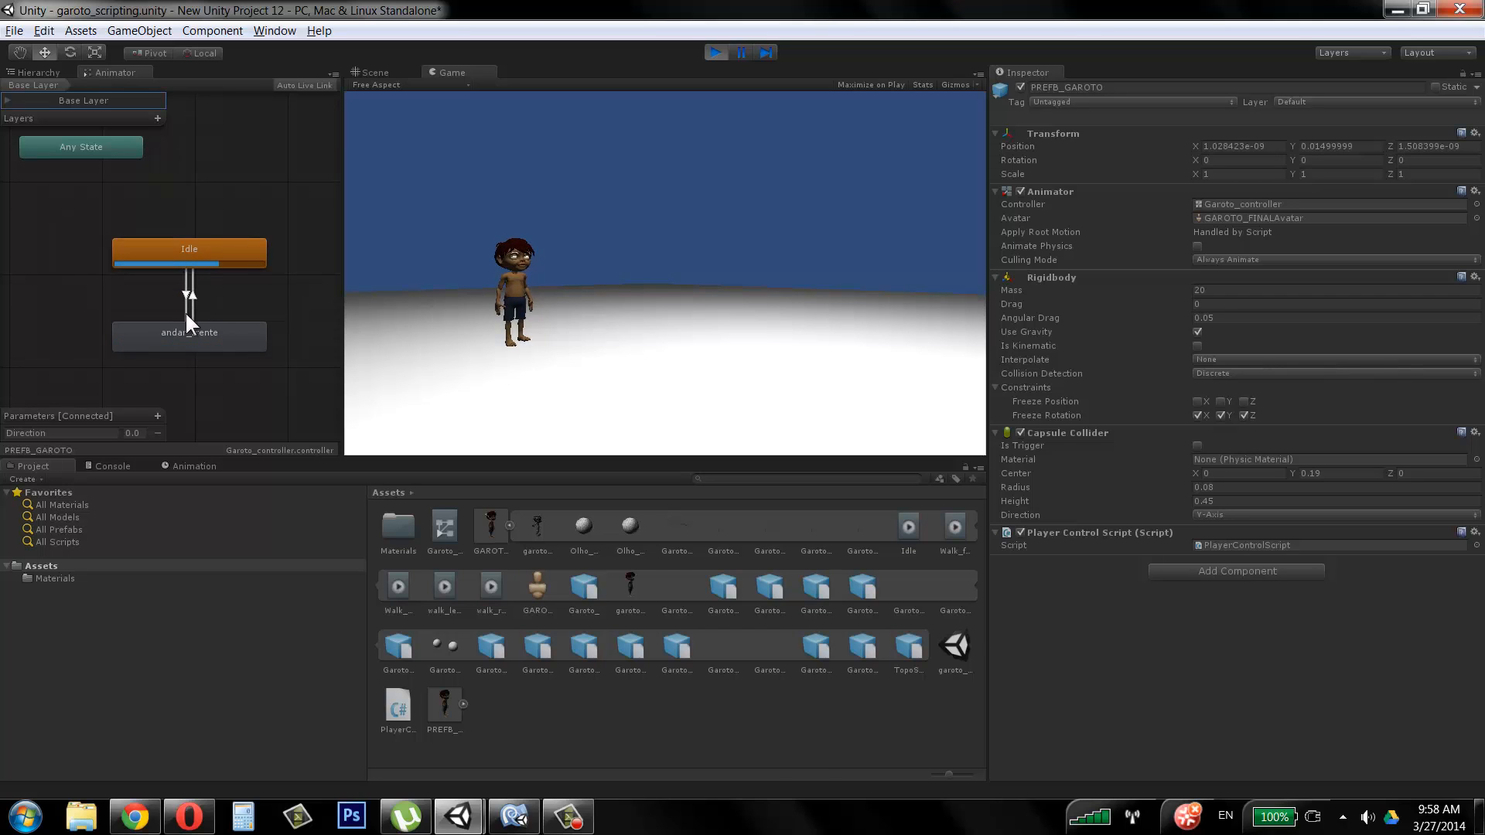
Step: Inspect both transitions between Idle and andar_frente while the game runs, and stop the game
key("F9")
left_click(188, 296)
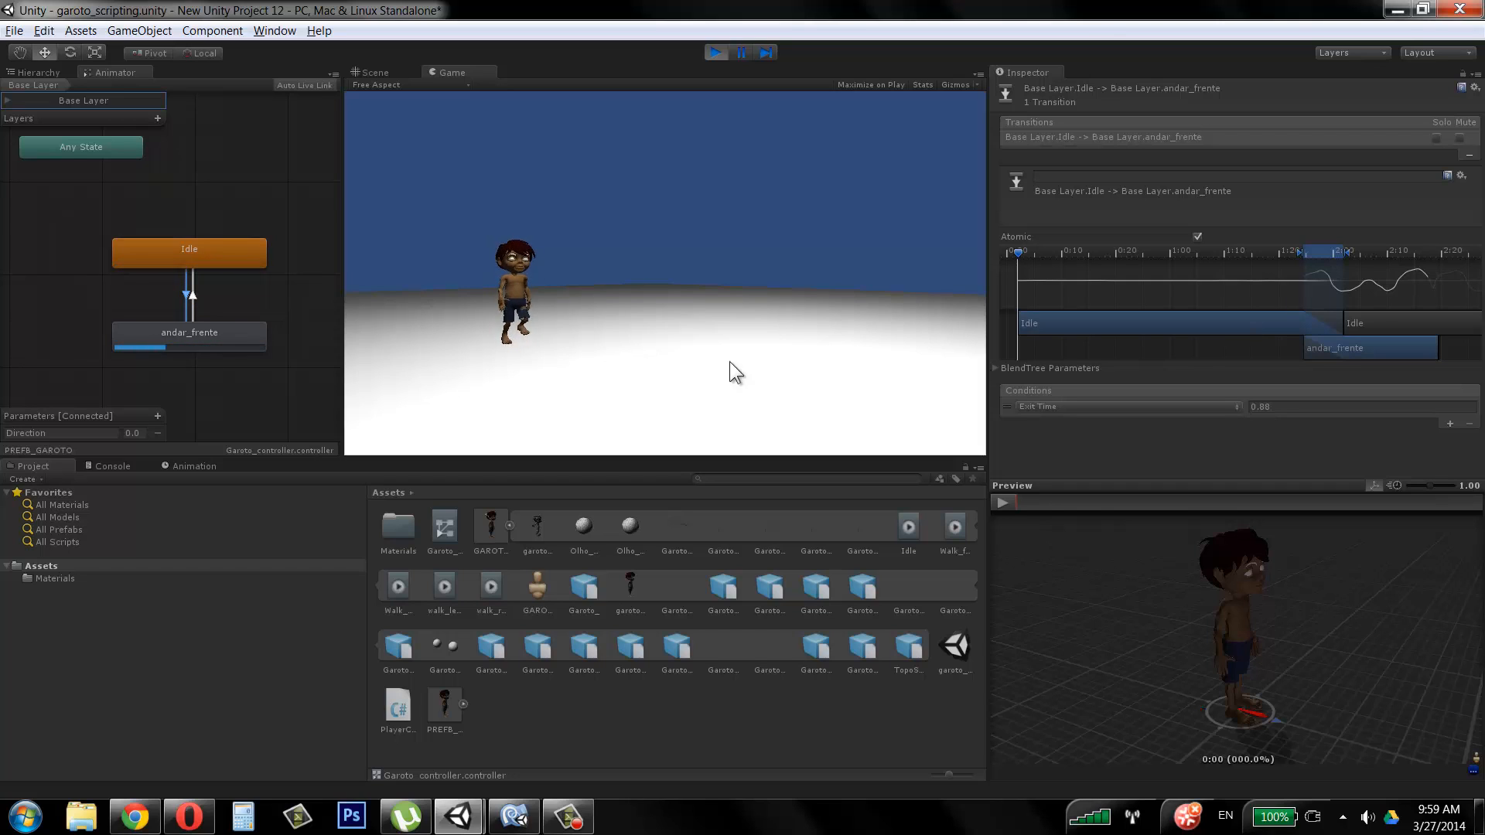
left_click(191, 297)
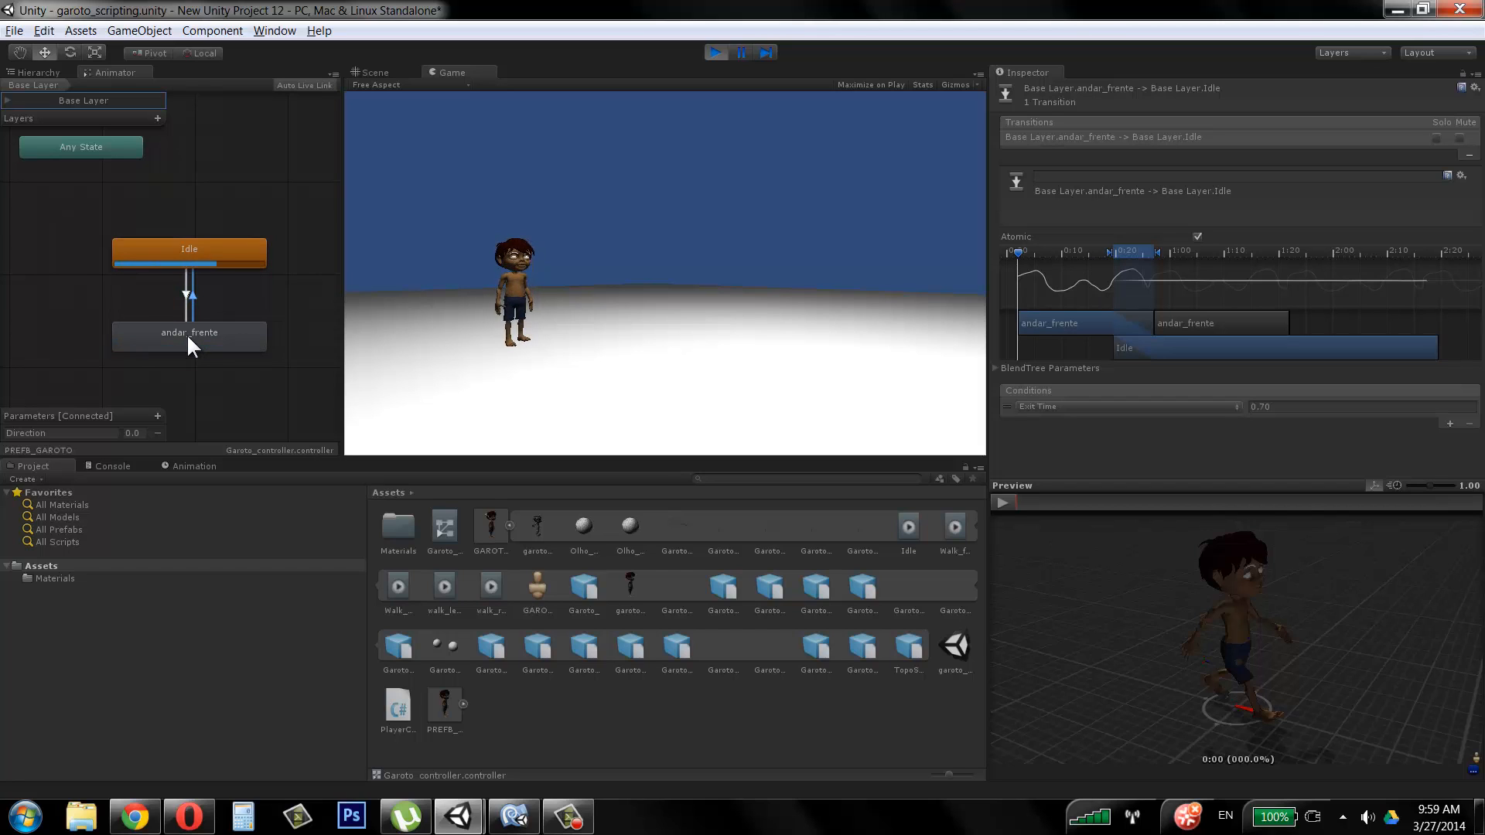
left_click(713, 51)
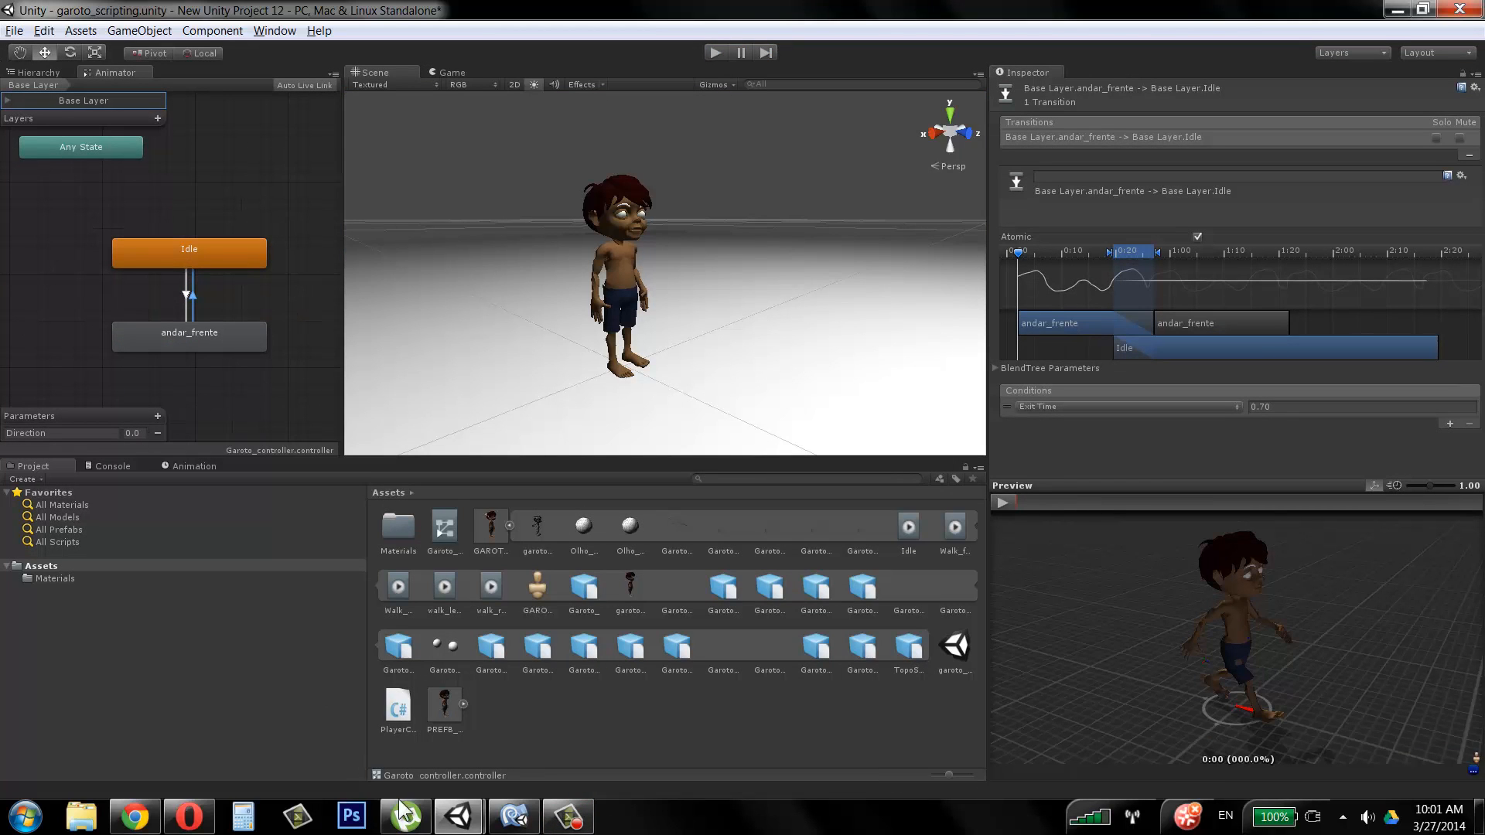
Step: Switch to MonoDevelop and examine how PlayerControlScript uses Speed, Direction and meshMoveSpeed in OnAnimatorMove and FixedUpdate
left_click(513, 817)
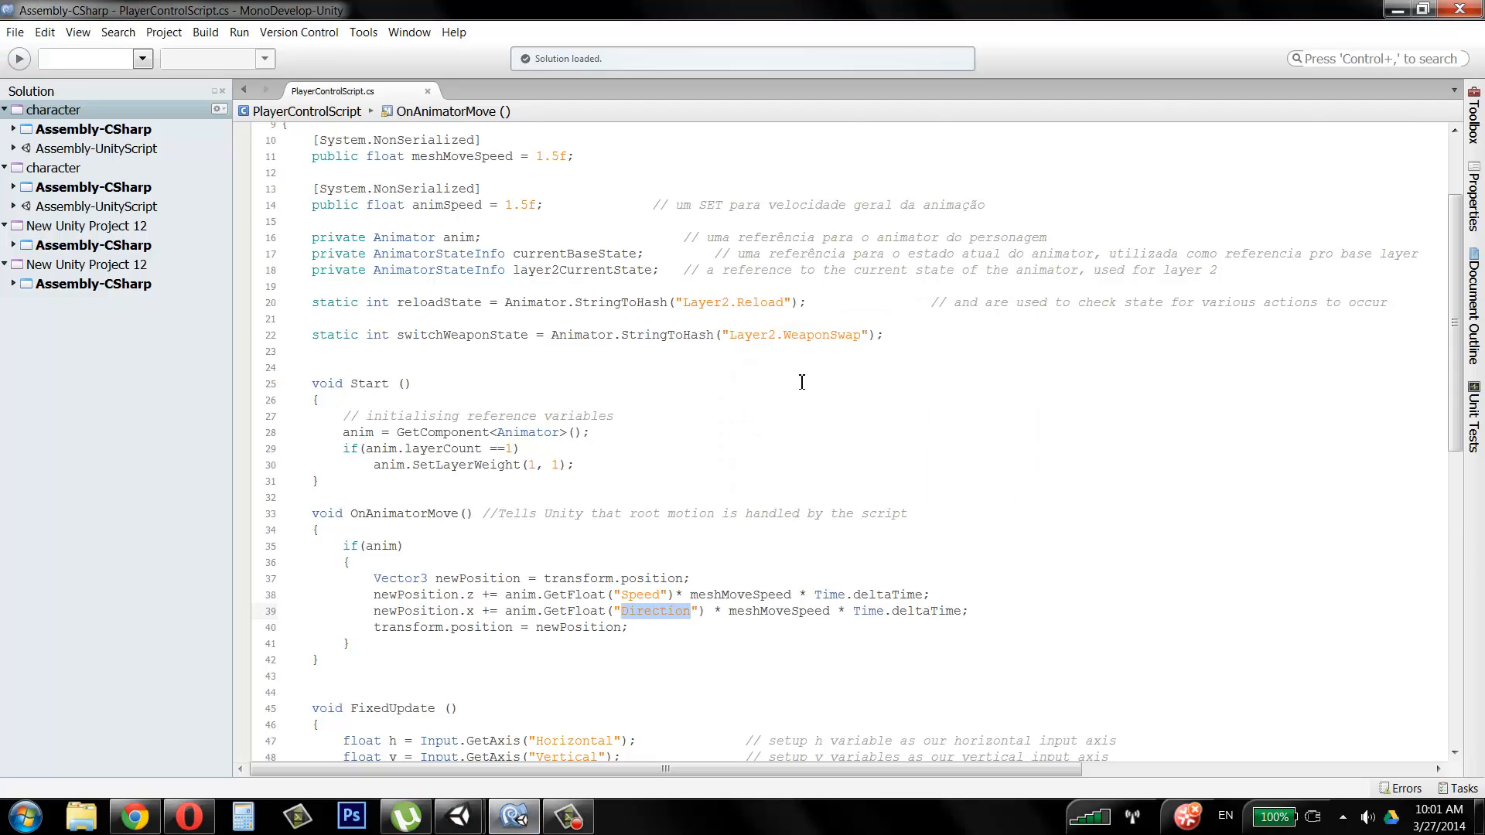
scroll(794, 396, "down", 6)
left_click(745, 405)
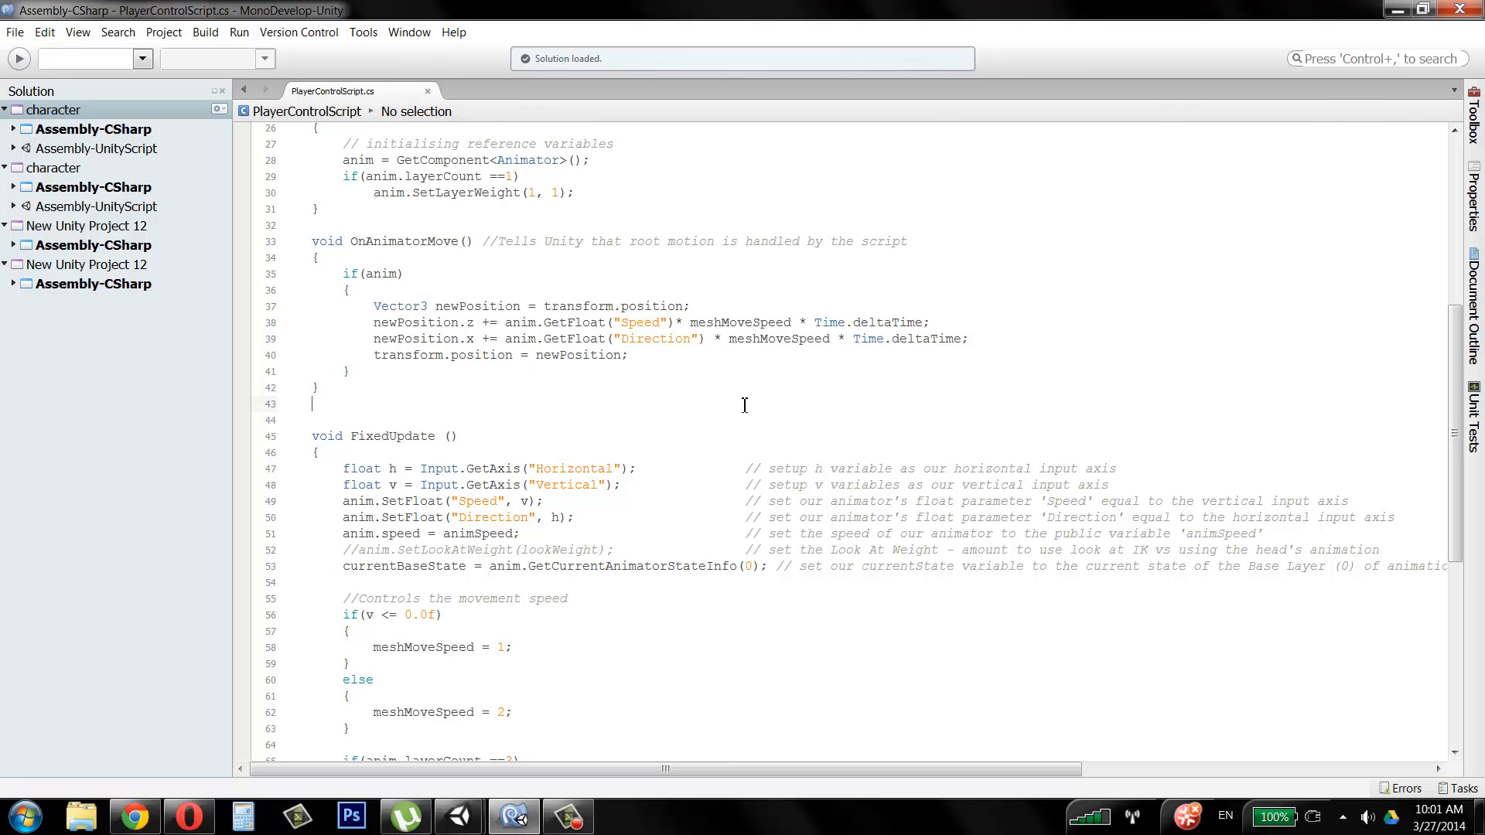
left_click(740, 340)
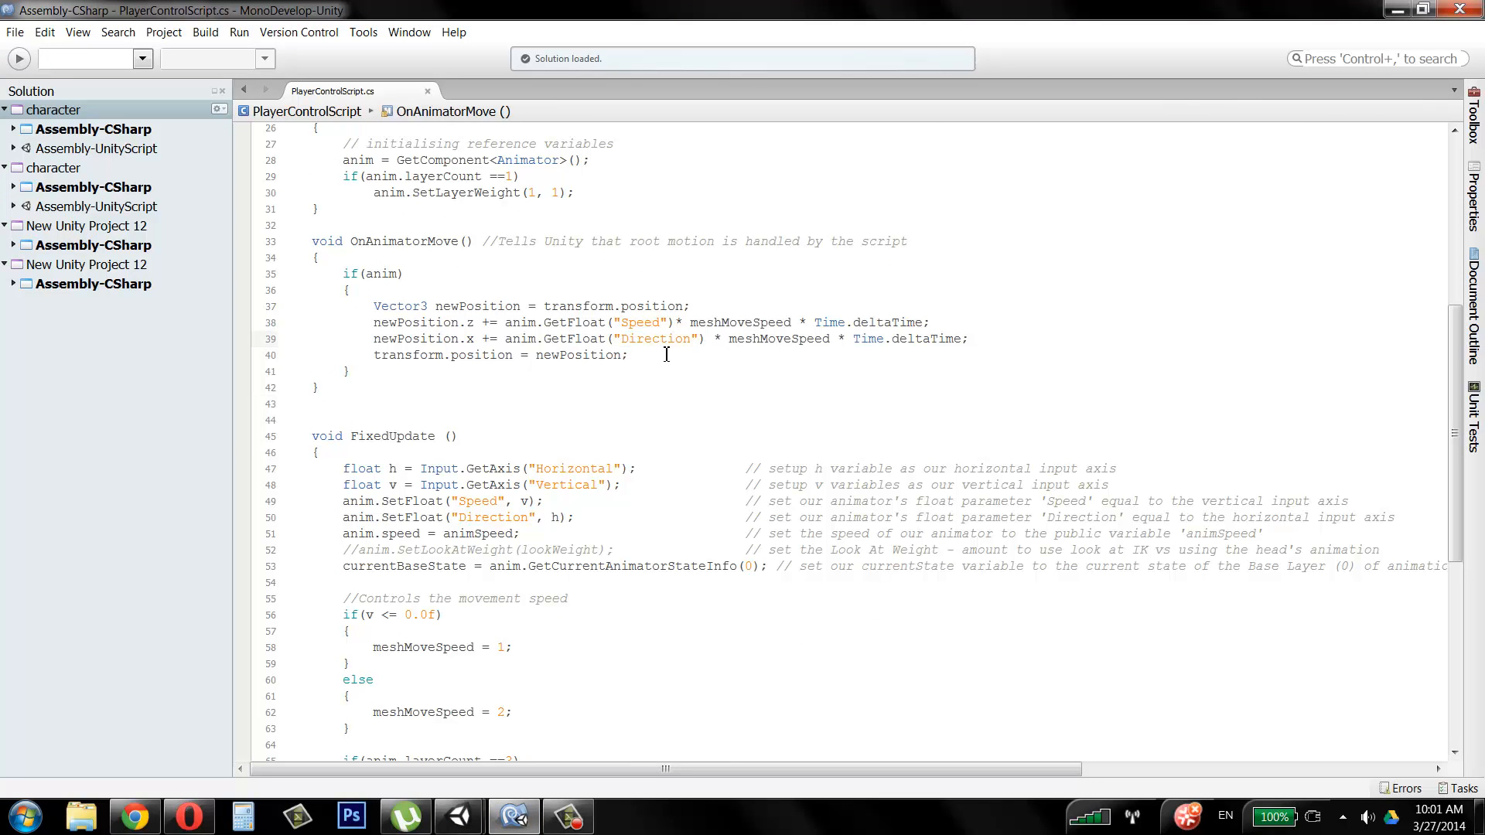
double_click(740, 347)
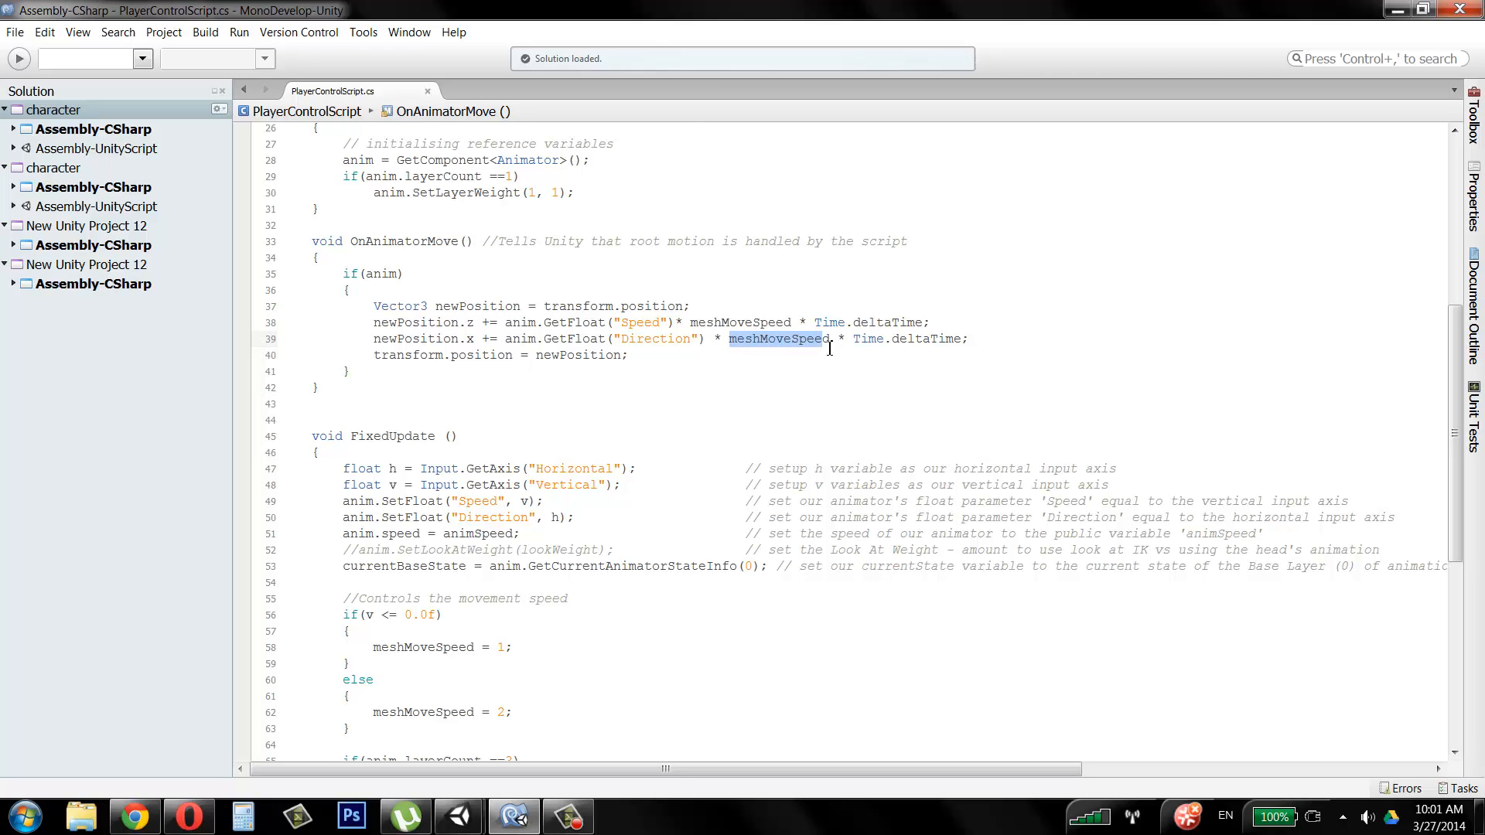
left_click(829, 346)
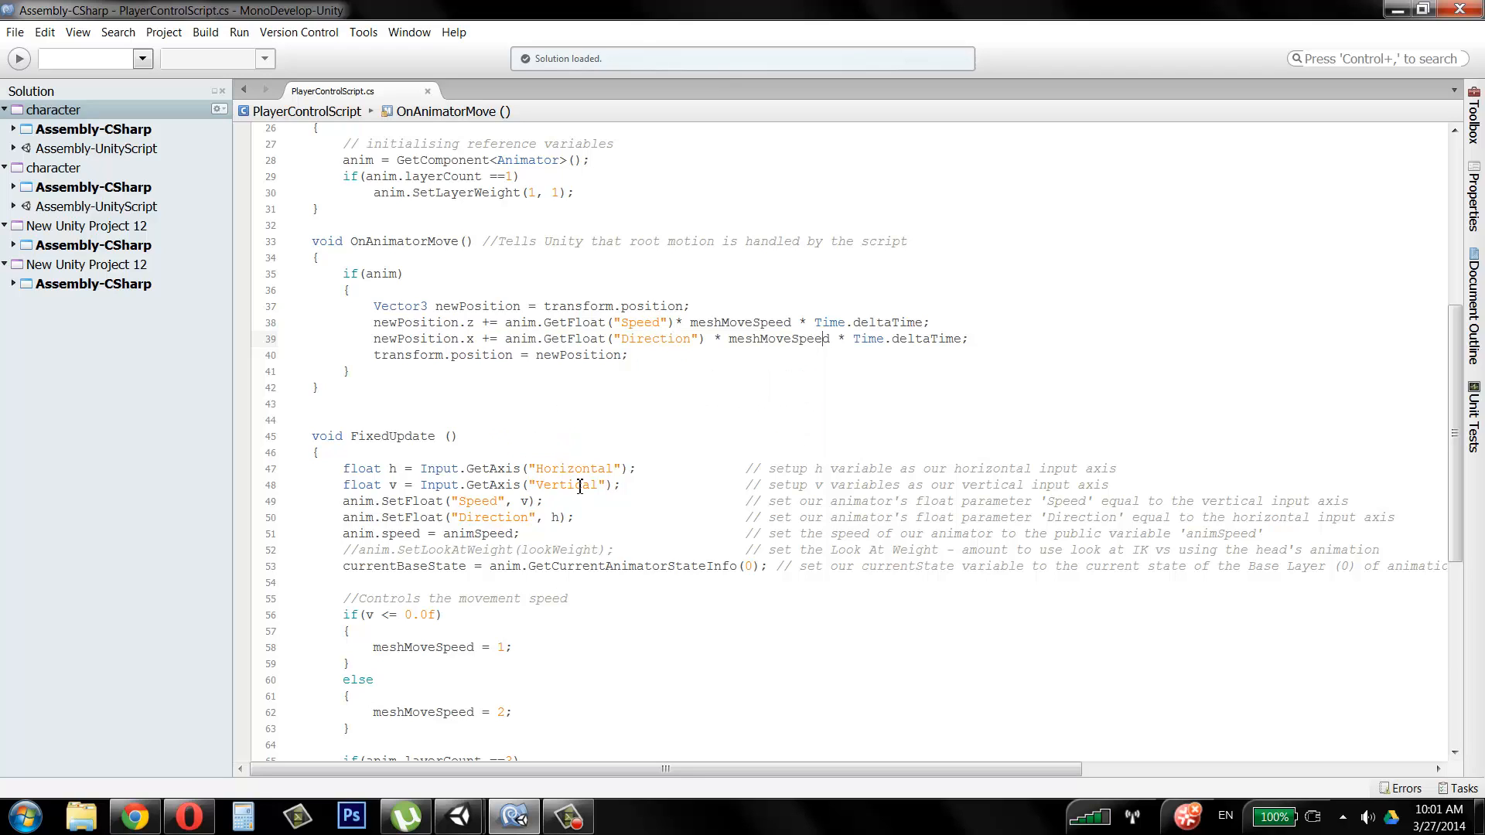
double_click(556, 517)
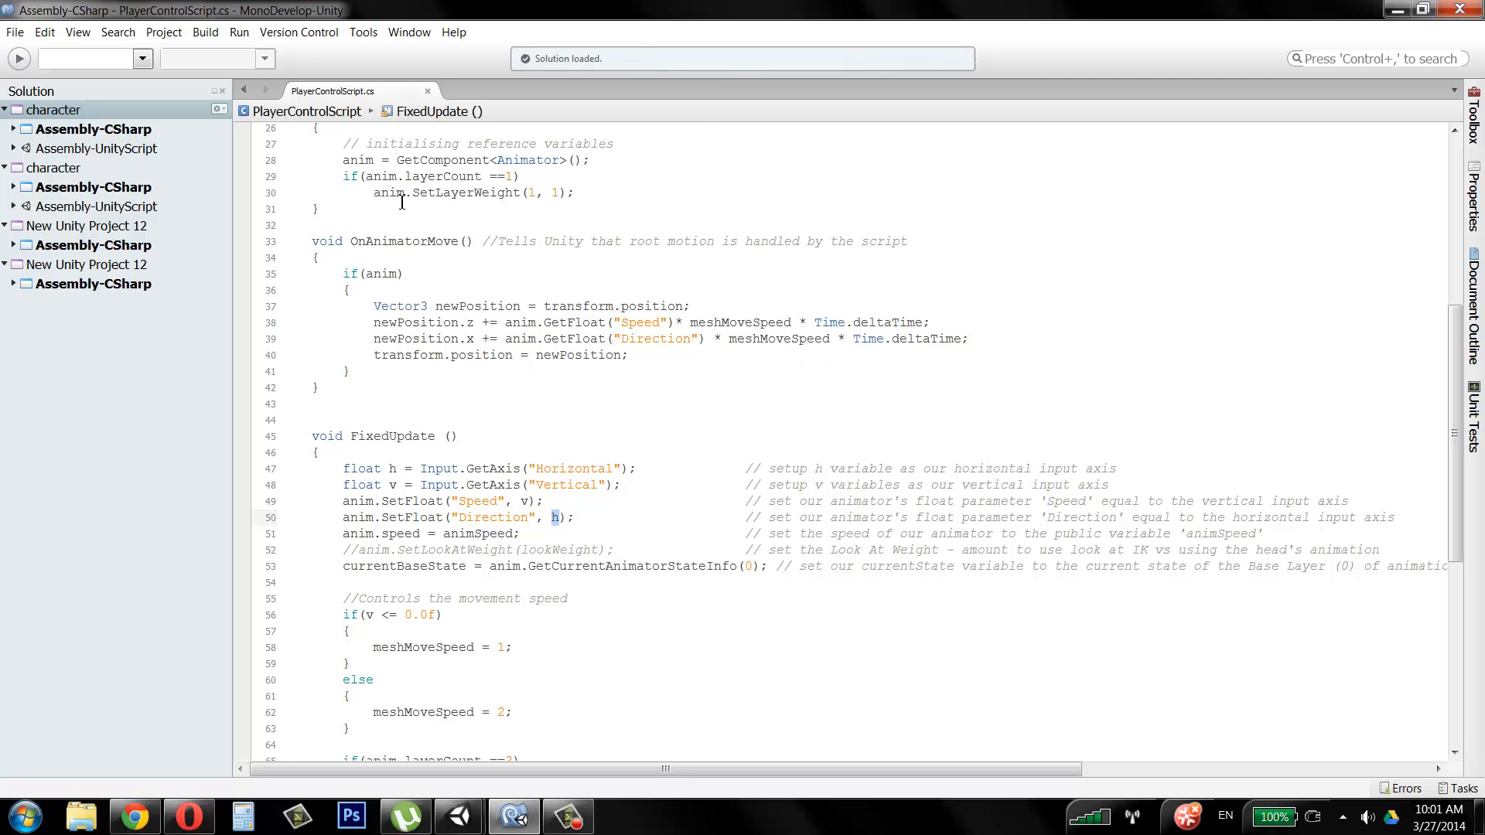
Step: Check the animator parameters in the garoto_scripting Unity project against the parameter names used in PlayerControlScript
left_click(459, 815)
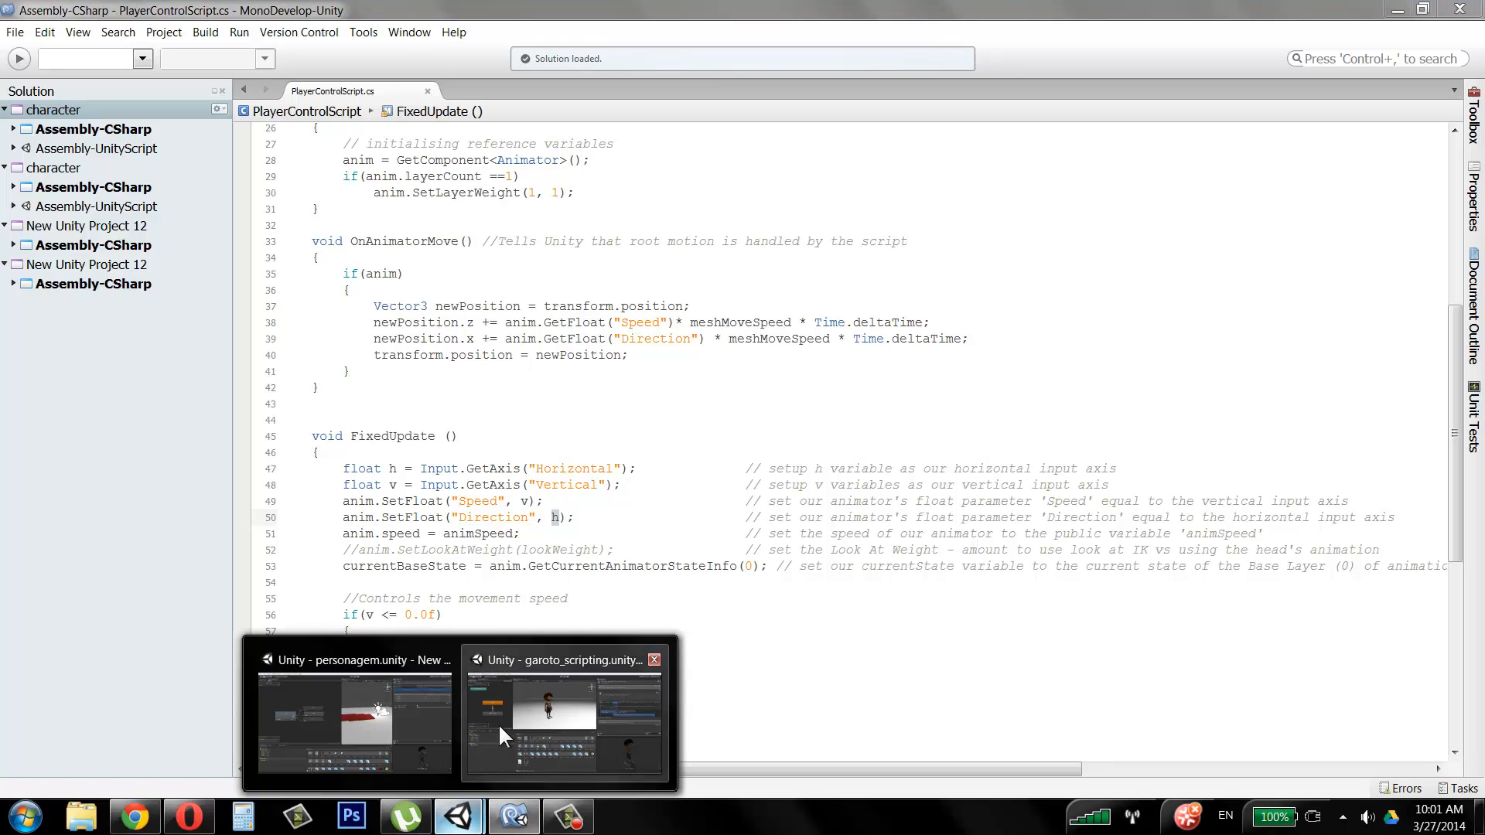
left_click(498, 722)
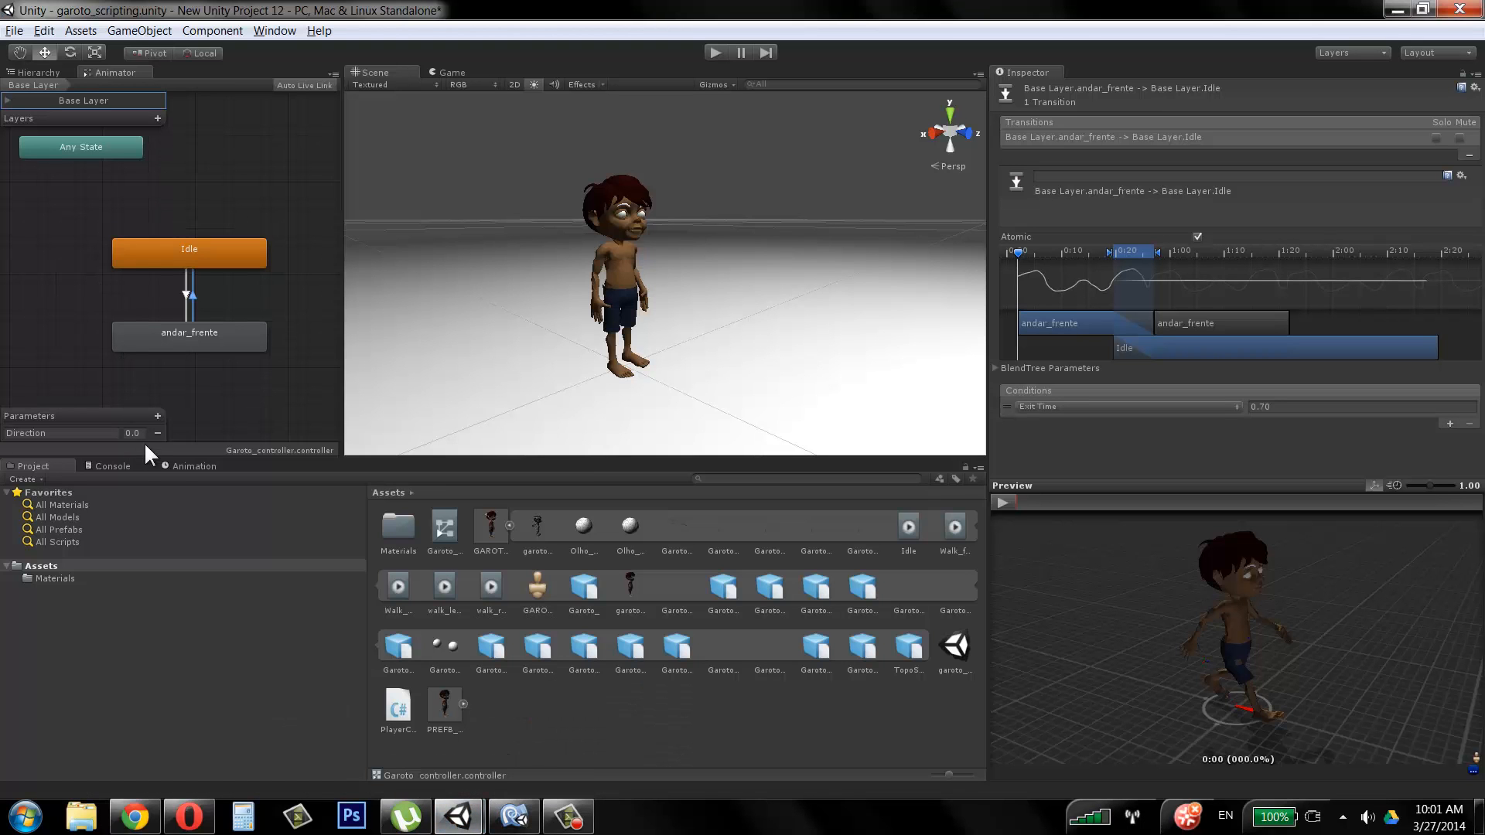
left_click(513, 815)
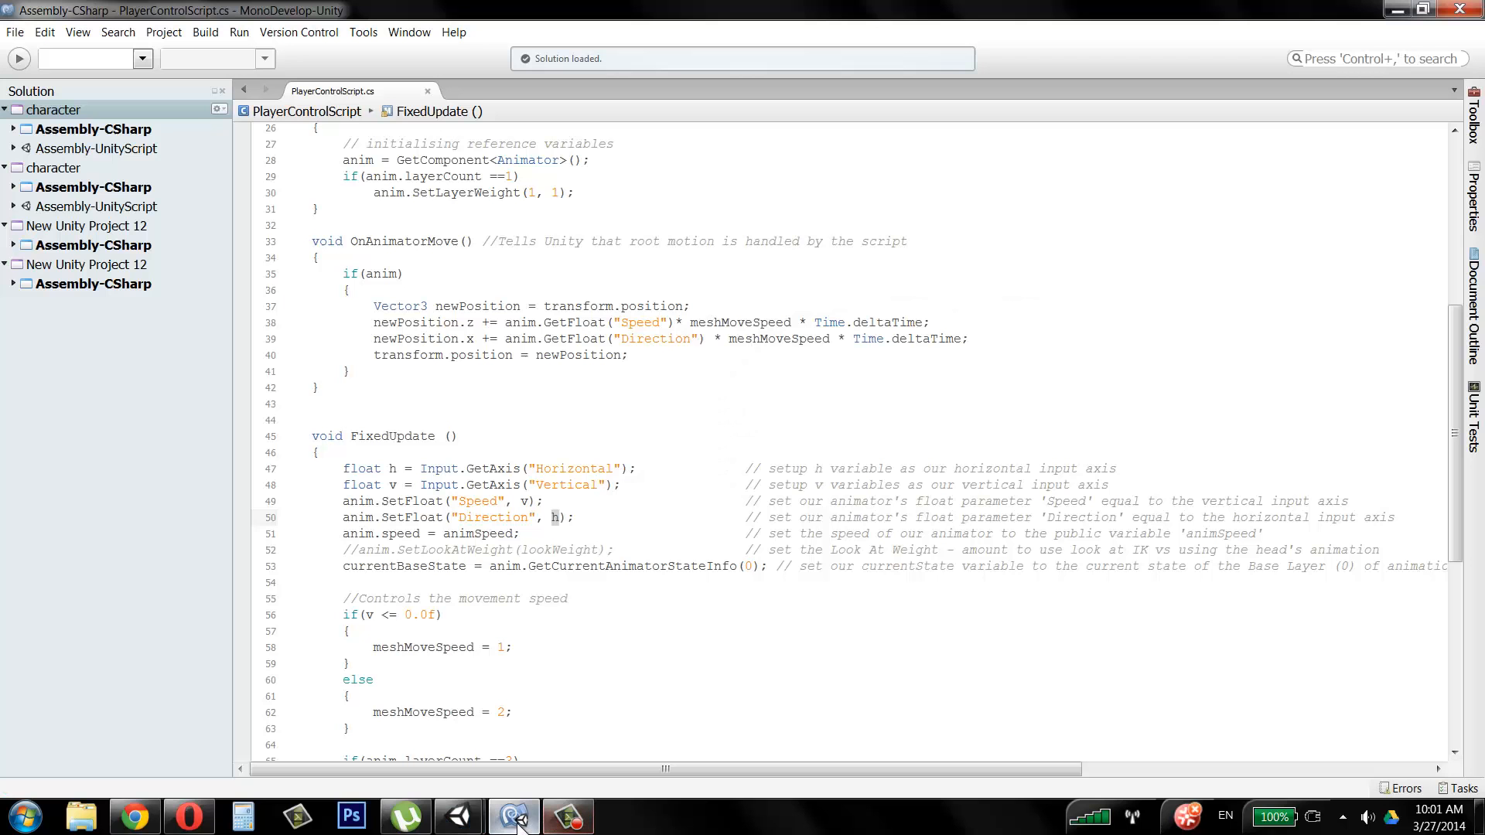
scroll(550, 315, "up", 8)
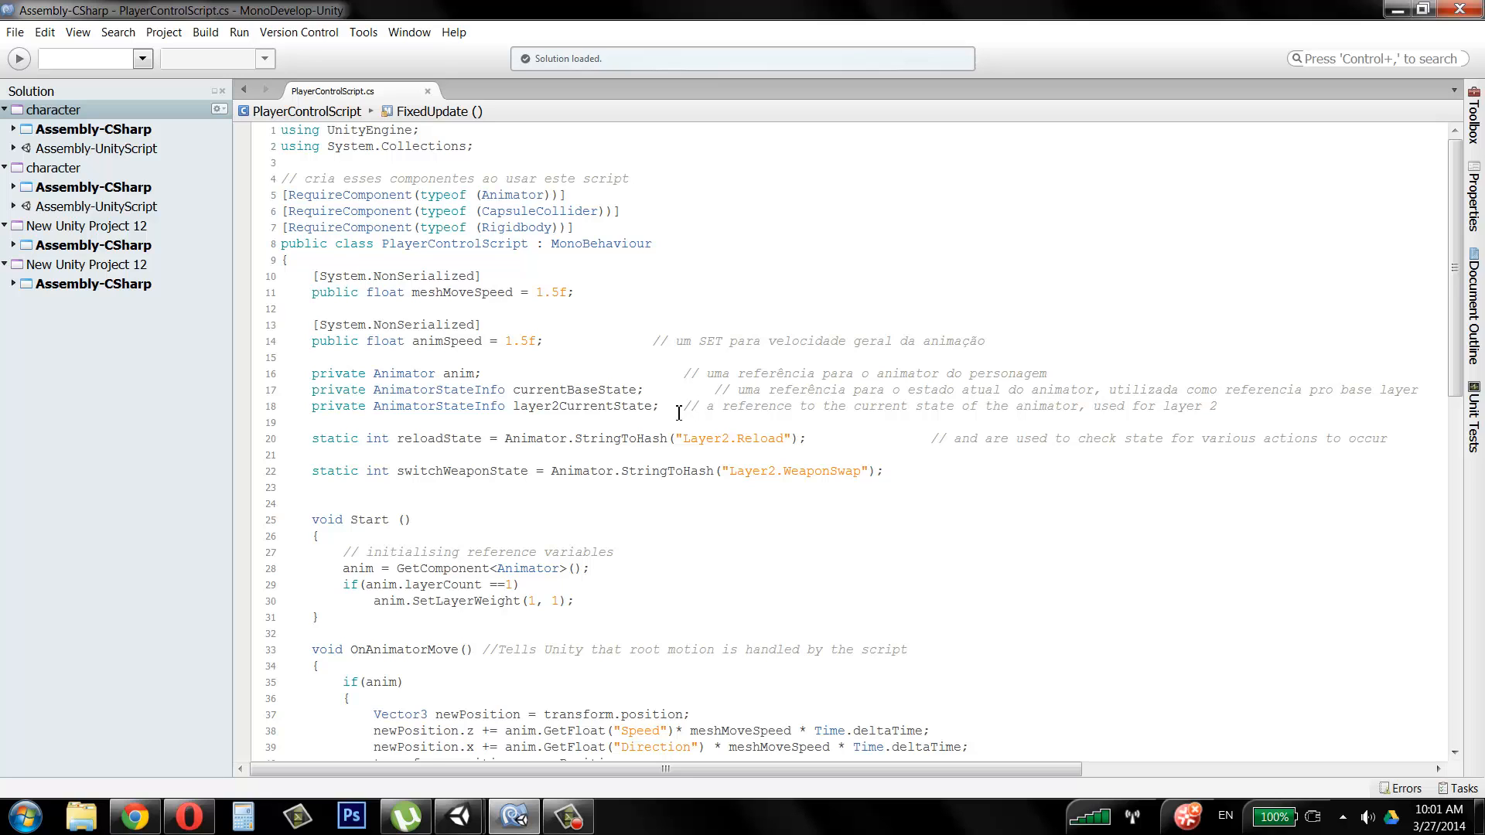
Step: Return to the garoto_scripting Unity project and add a float parameter named Speed to the animator controller
mouse_move(462, 819)
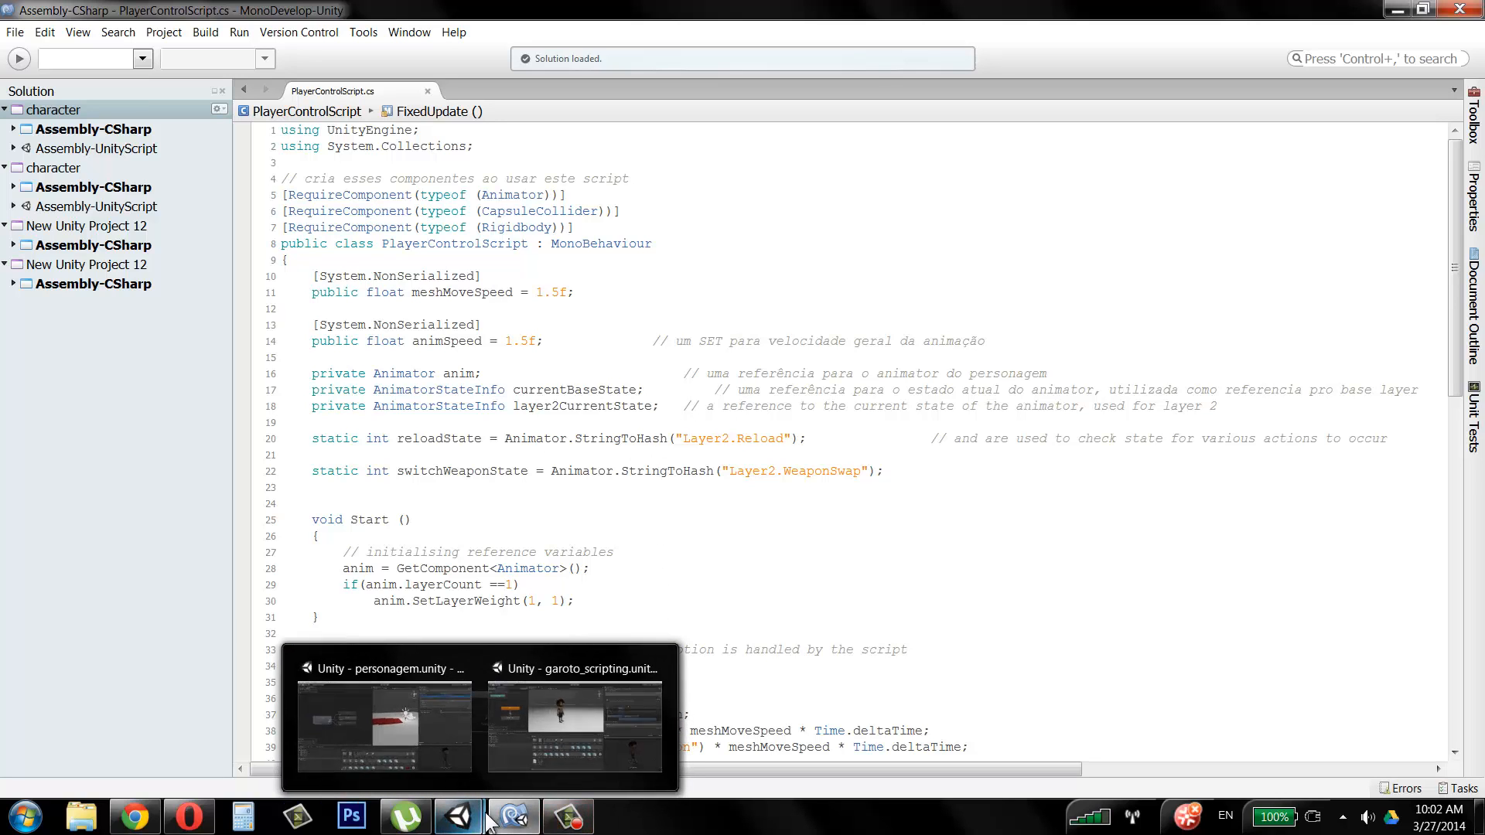
left_click(530, 740)
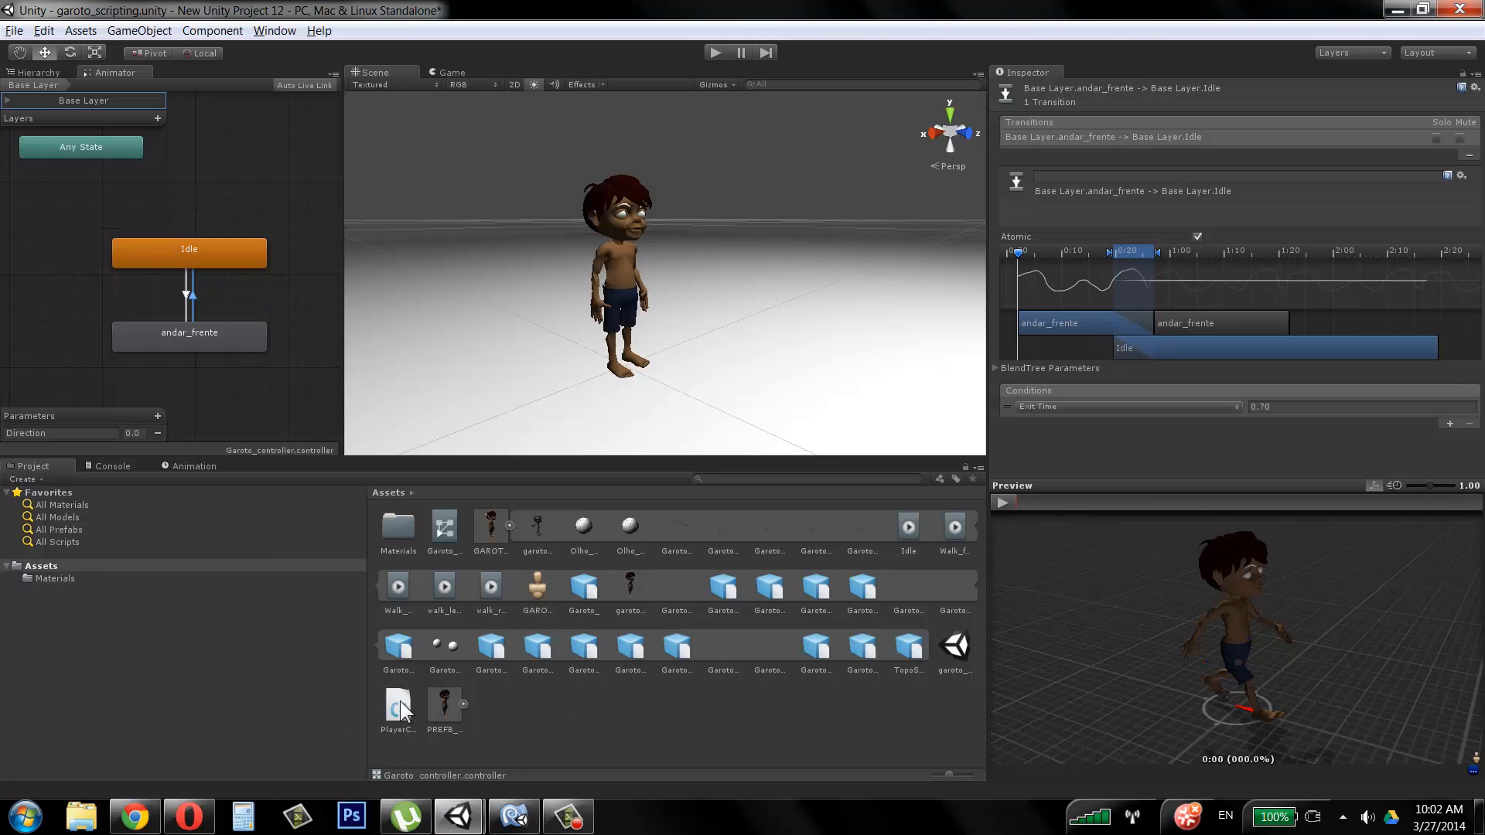
left_click(157, 416)
left_click(207, 437)
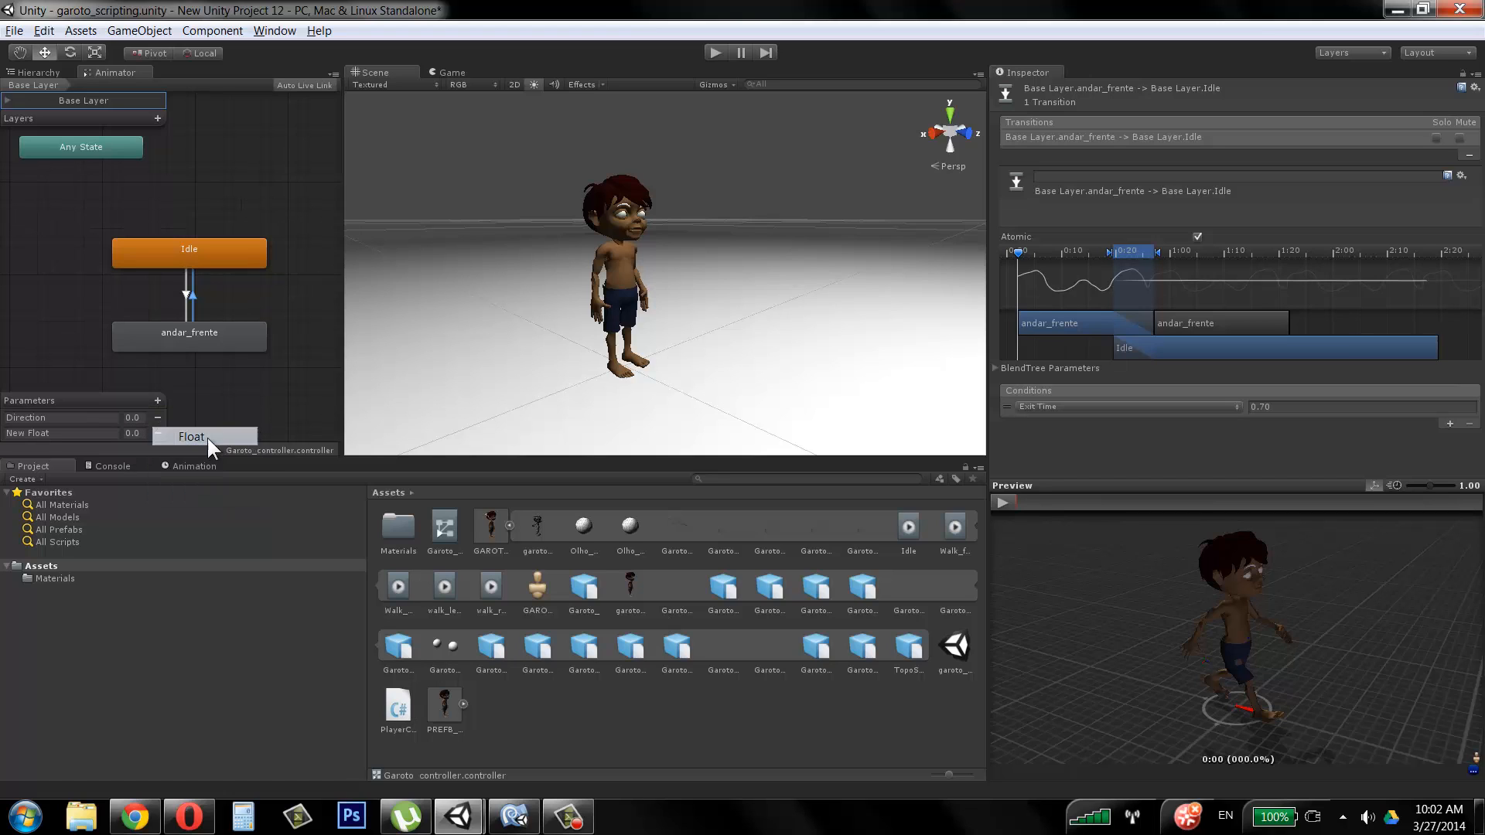
left_click(82, 418)
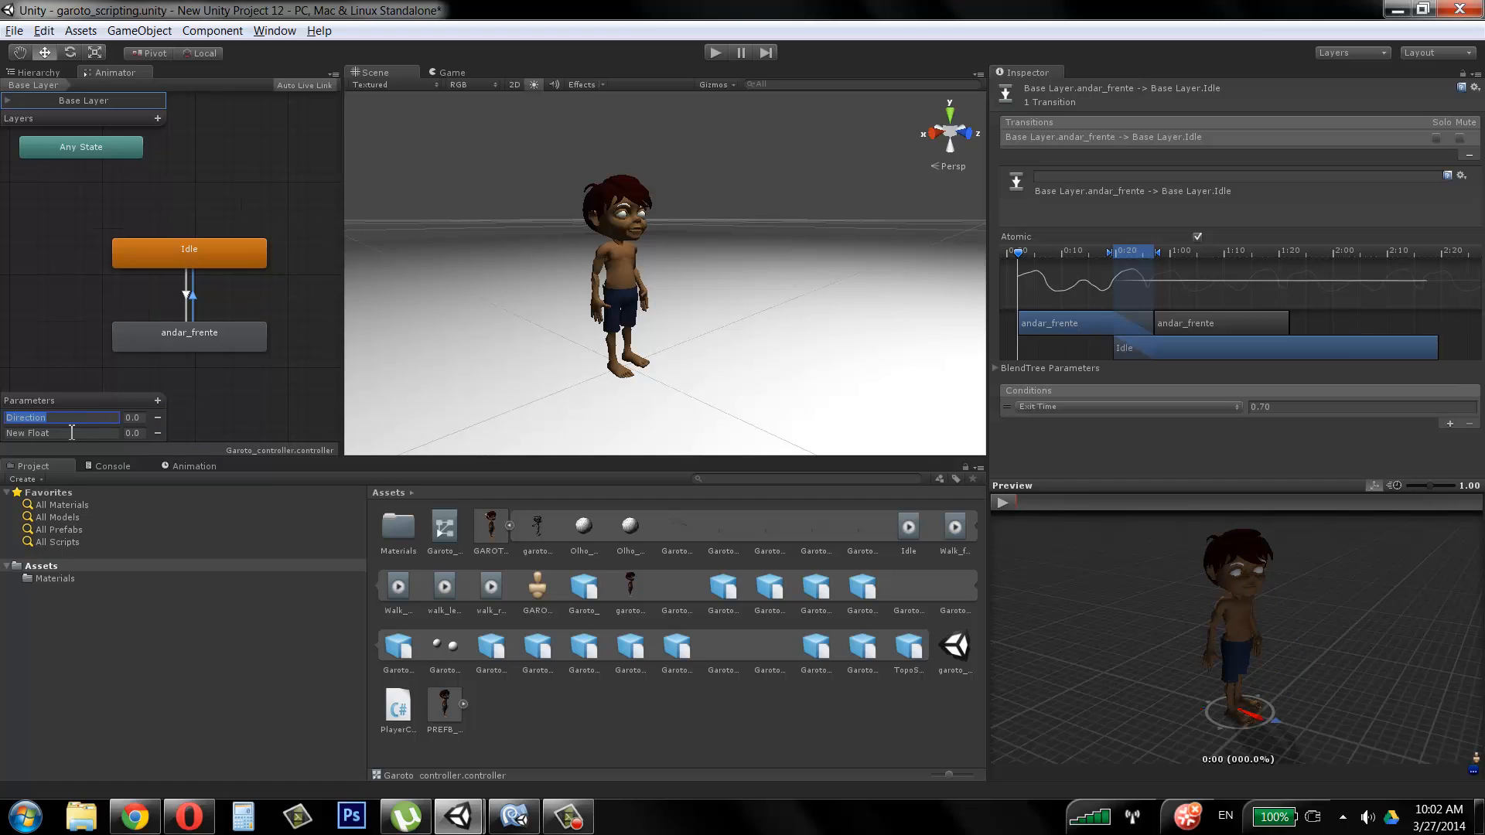
left_click(90, 434)
type("Speed")
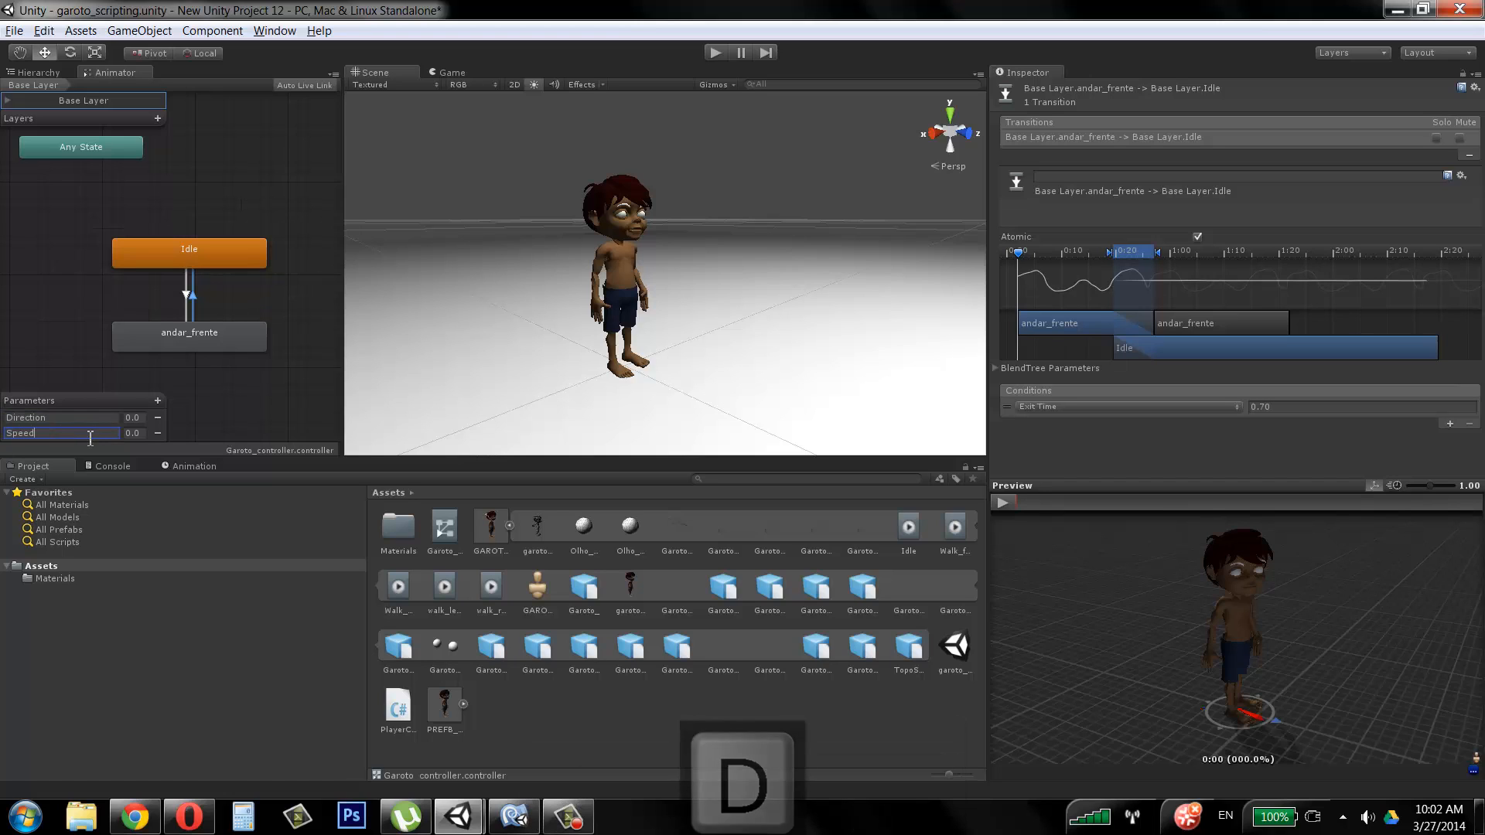
key("Return")
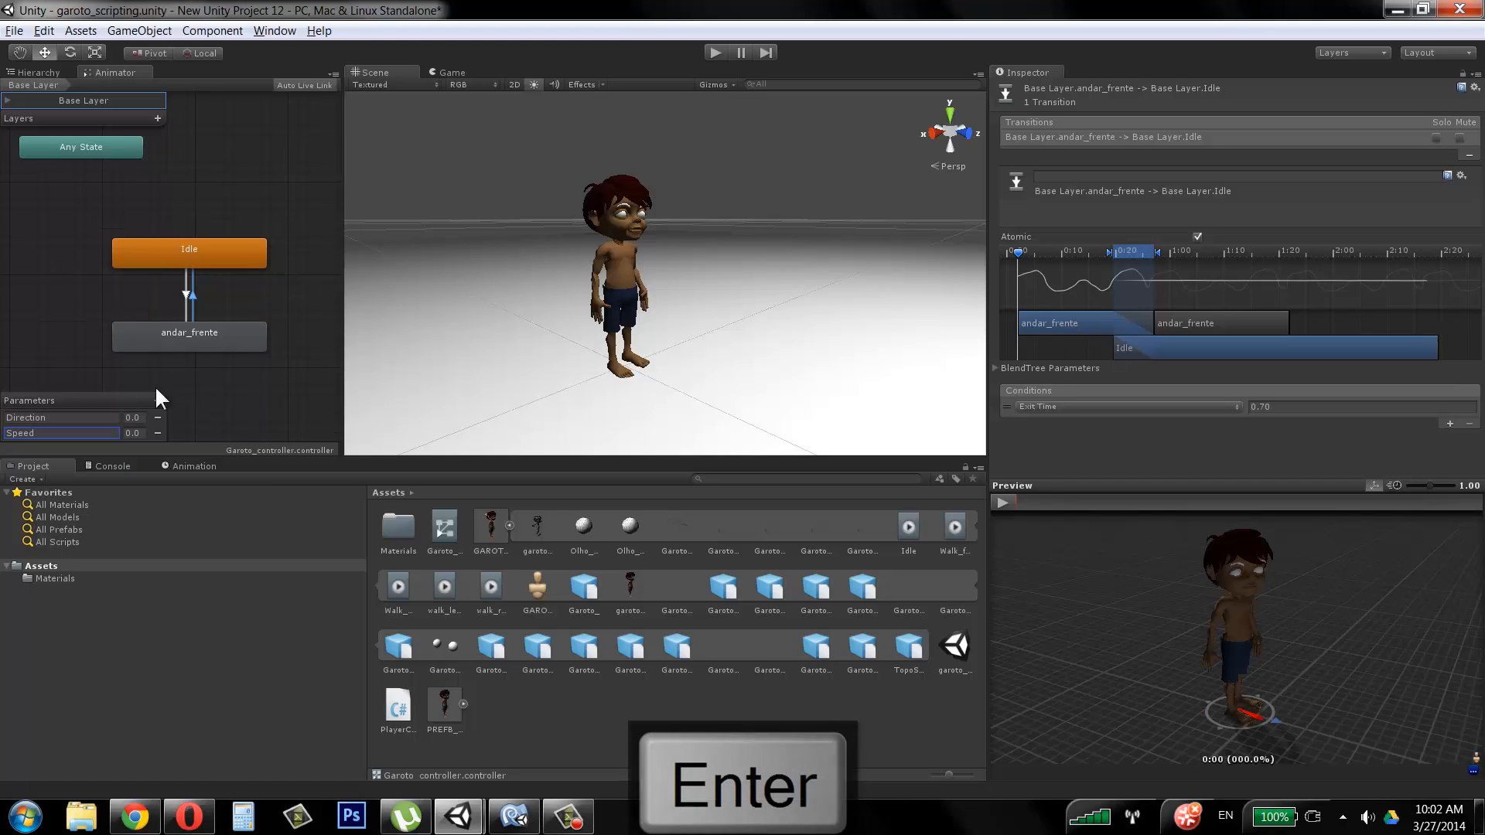
Step: Set the Idle to andar_frente transition's condition to Speed Greater than 0.1
left_click(187, 265)
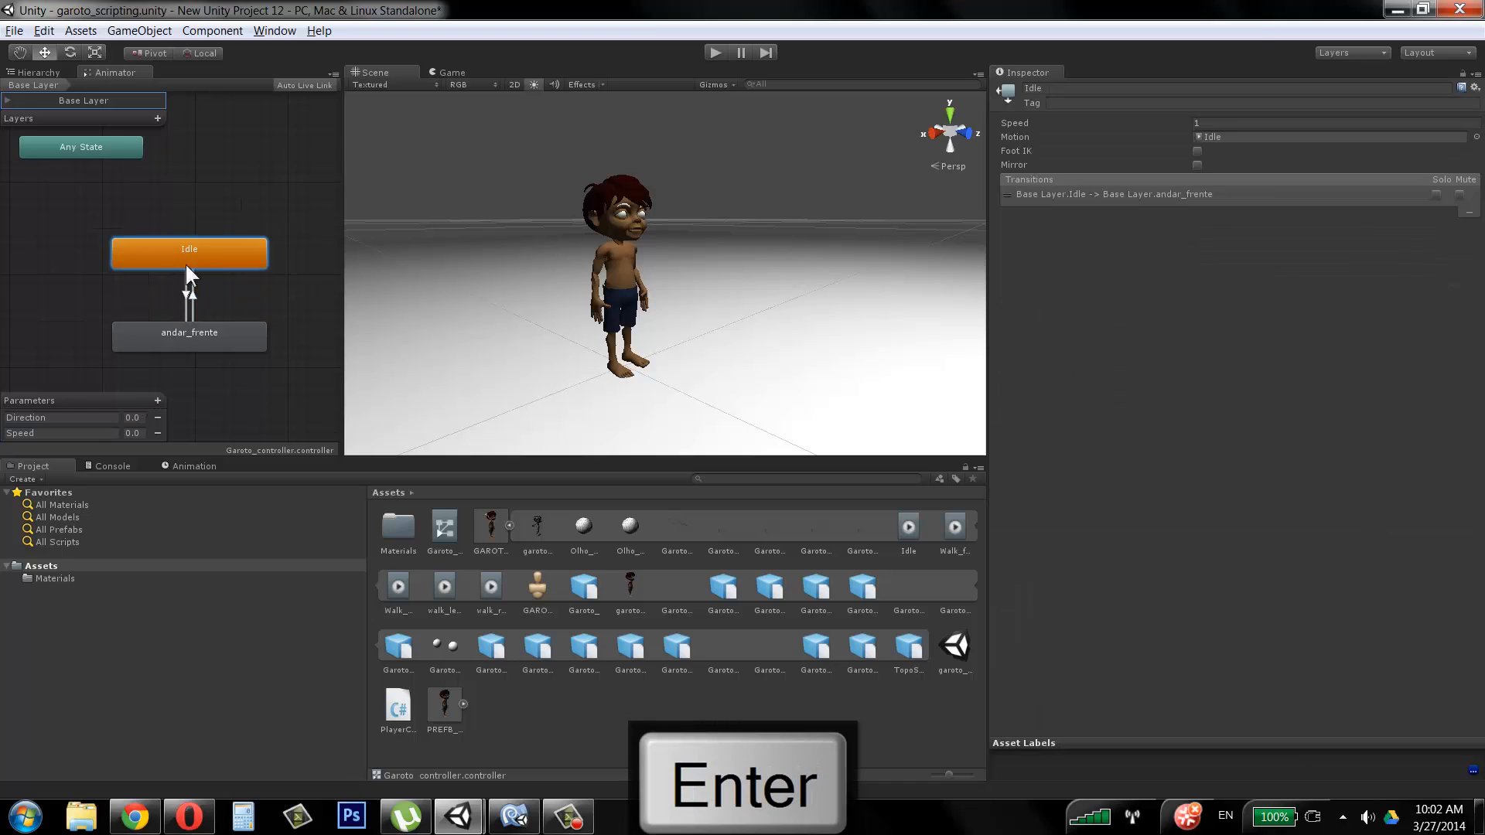
left_click(183, 345)
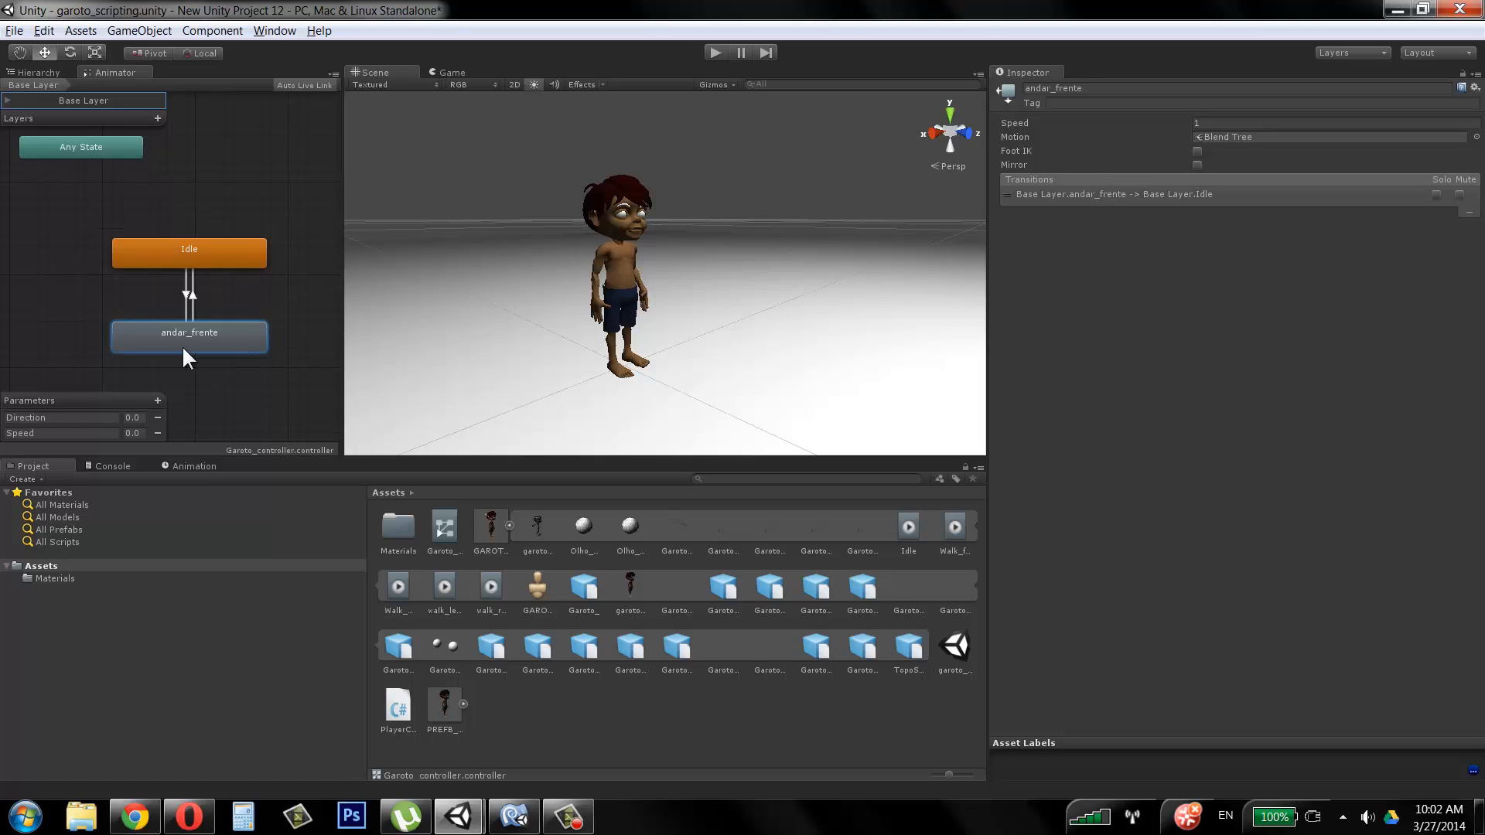
left_click(234, 256)
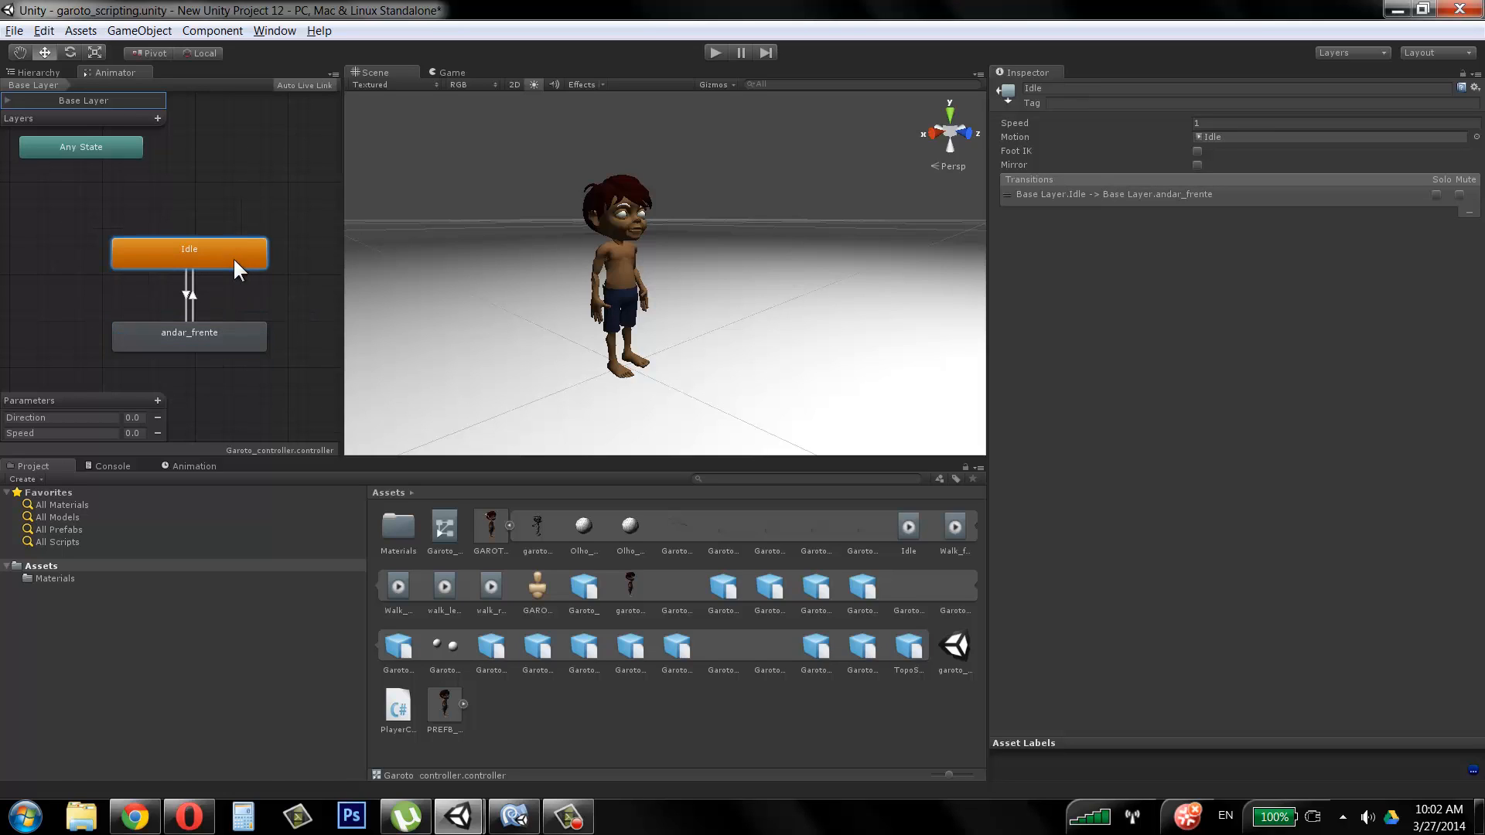
left_click(186, 294)
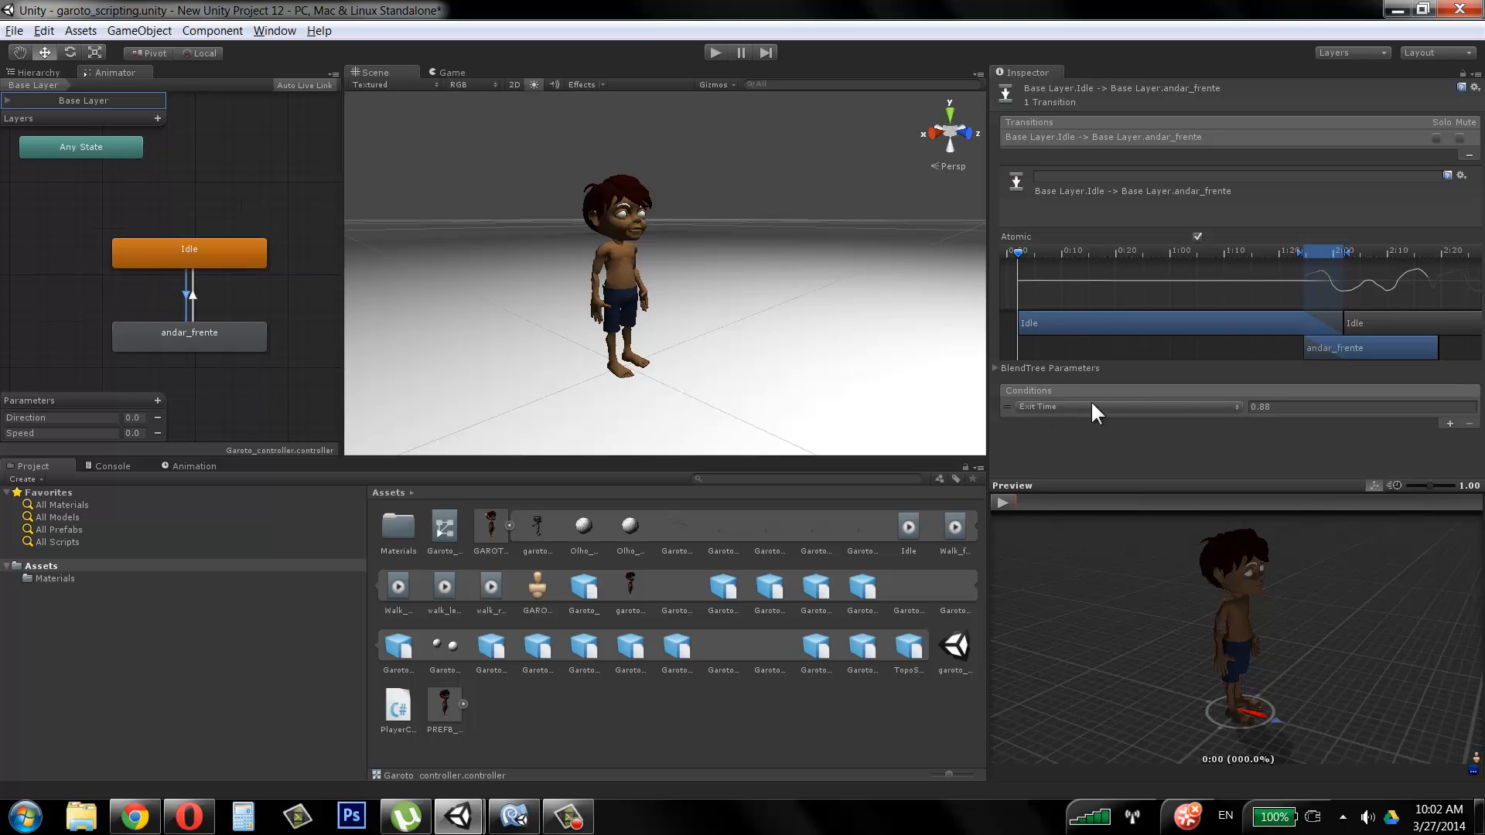
left_click(1122, 405)
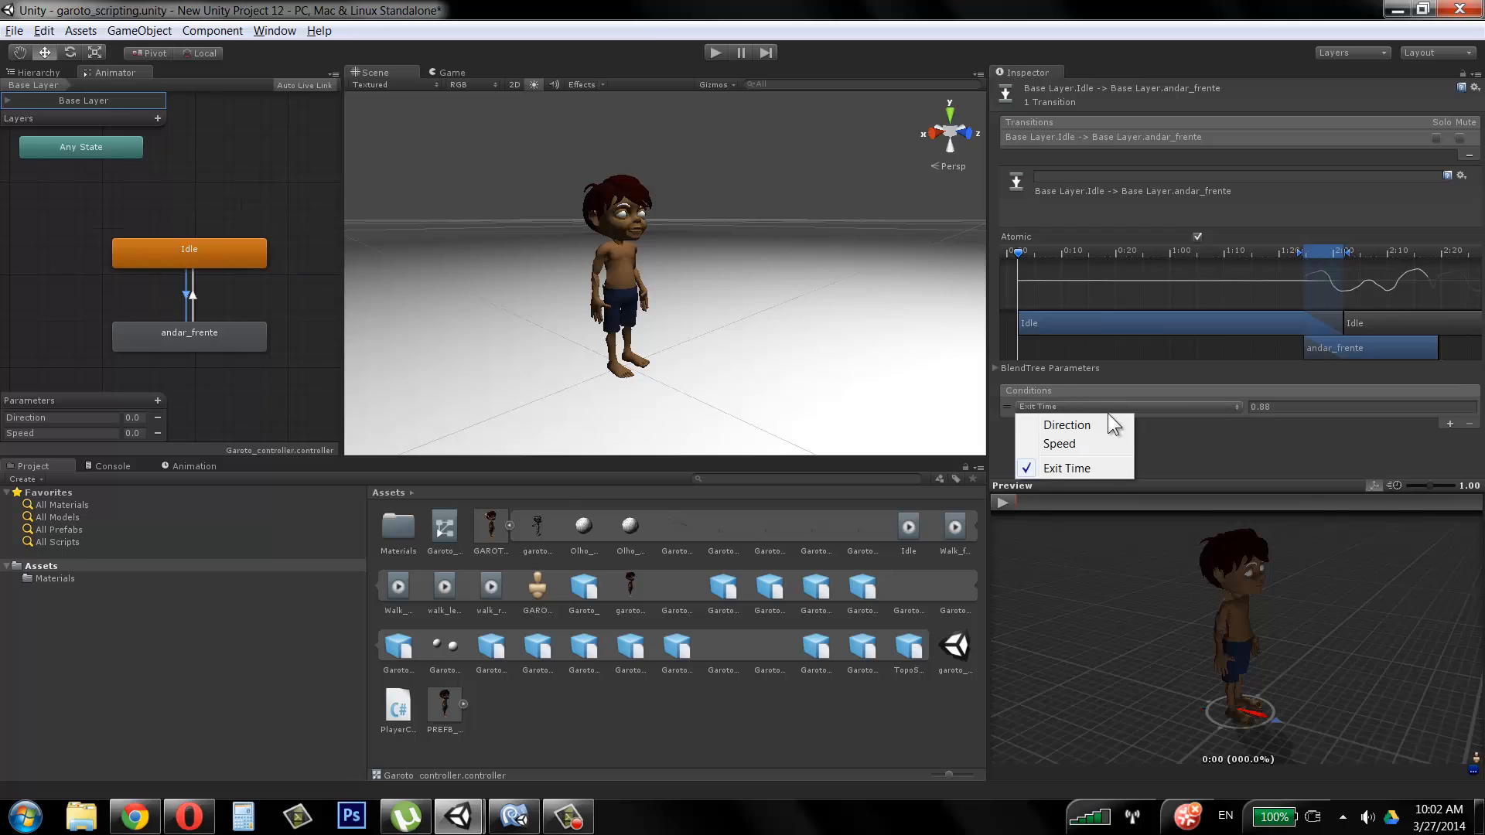
left_click(1070, 442)
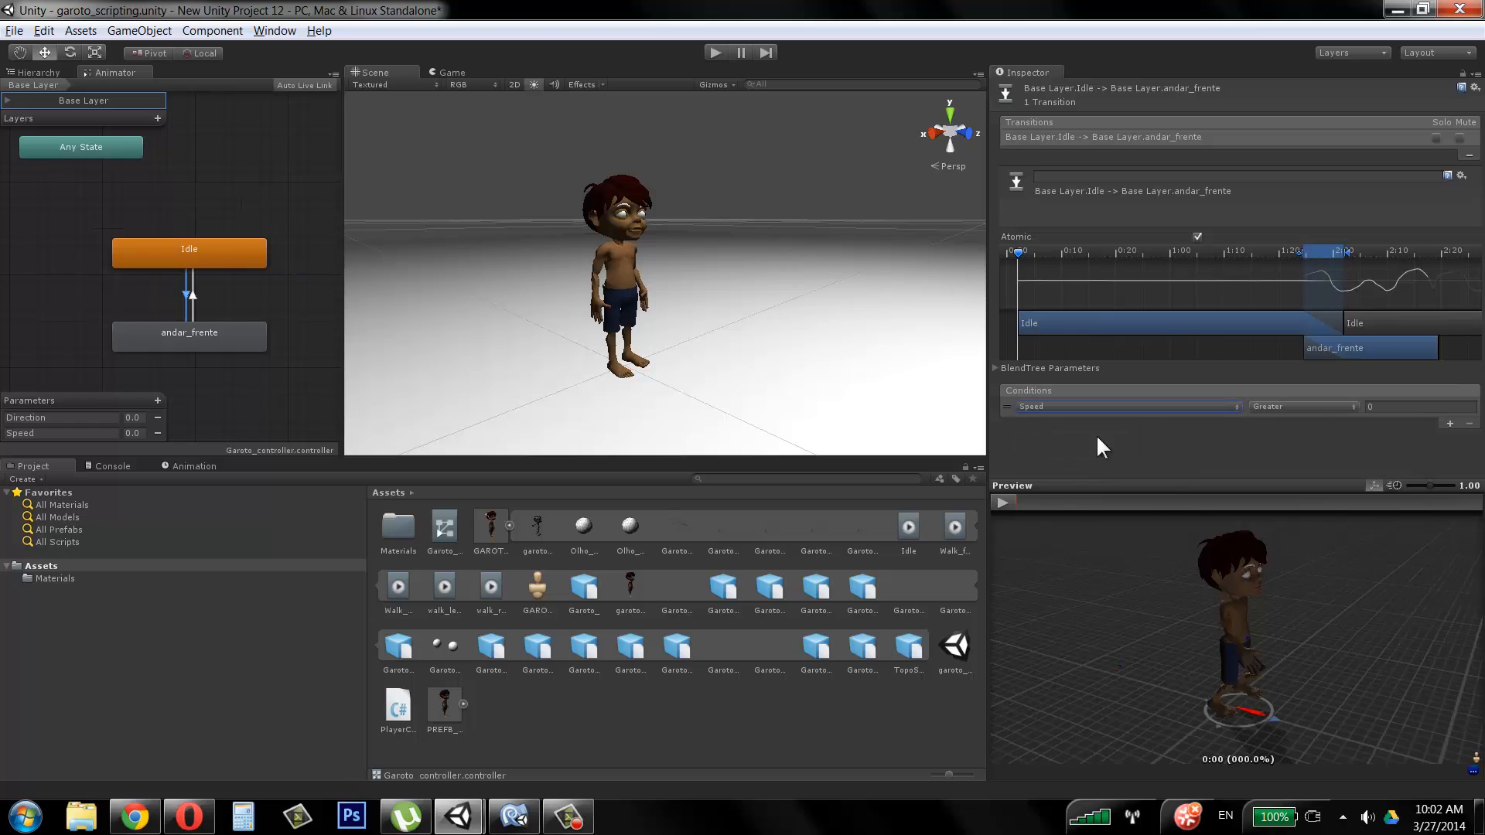
left_click(1414, 409)
type("0.1")
key("Return")
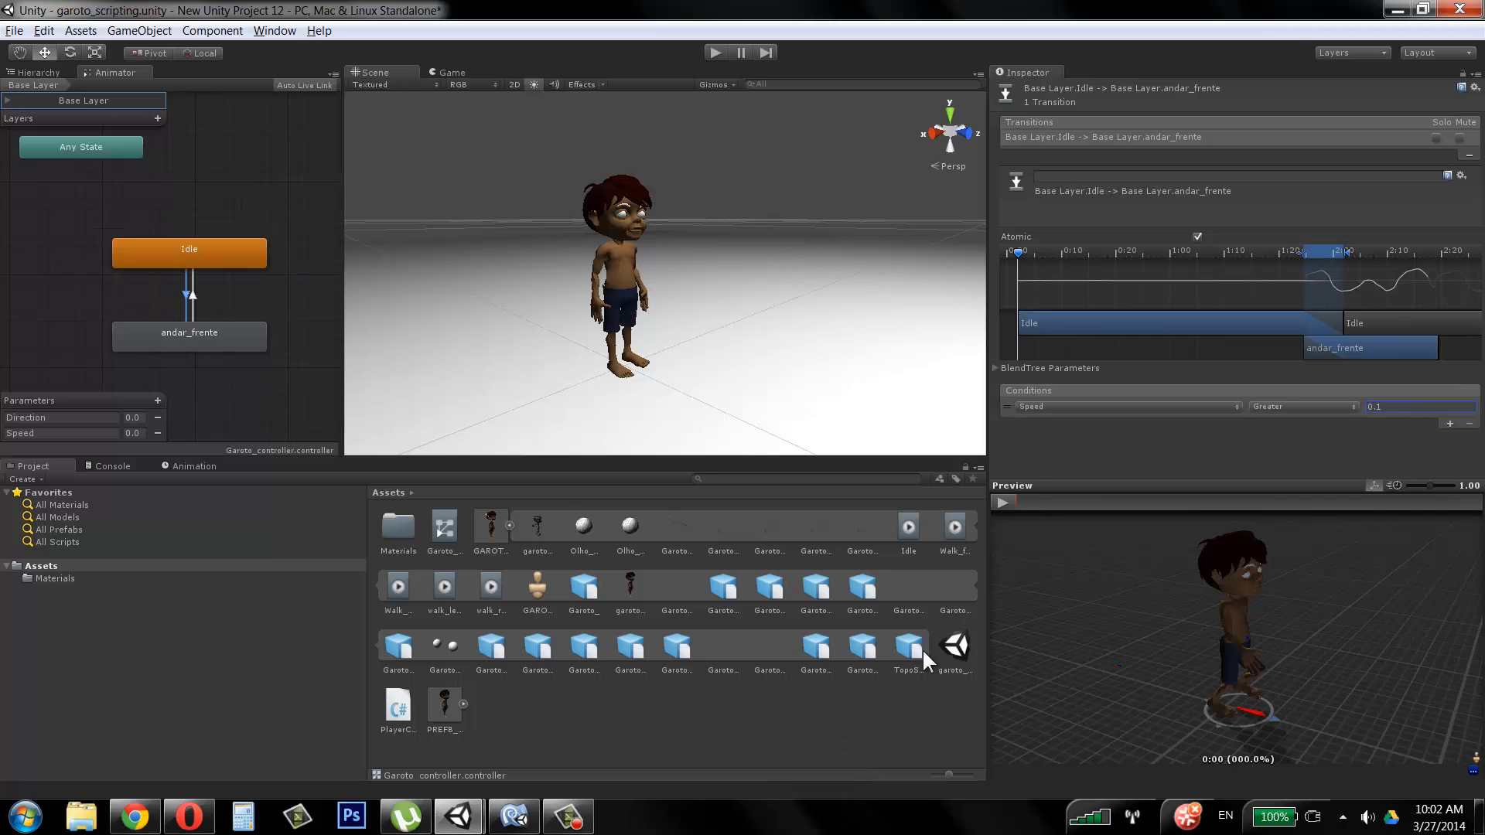
Step: Switch to MonoDevelop and examine which variable FixedUpdate in PlayerControlScript passes to the animator's Speed parameter
left_click(570, 816)
left_click(527, 824)
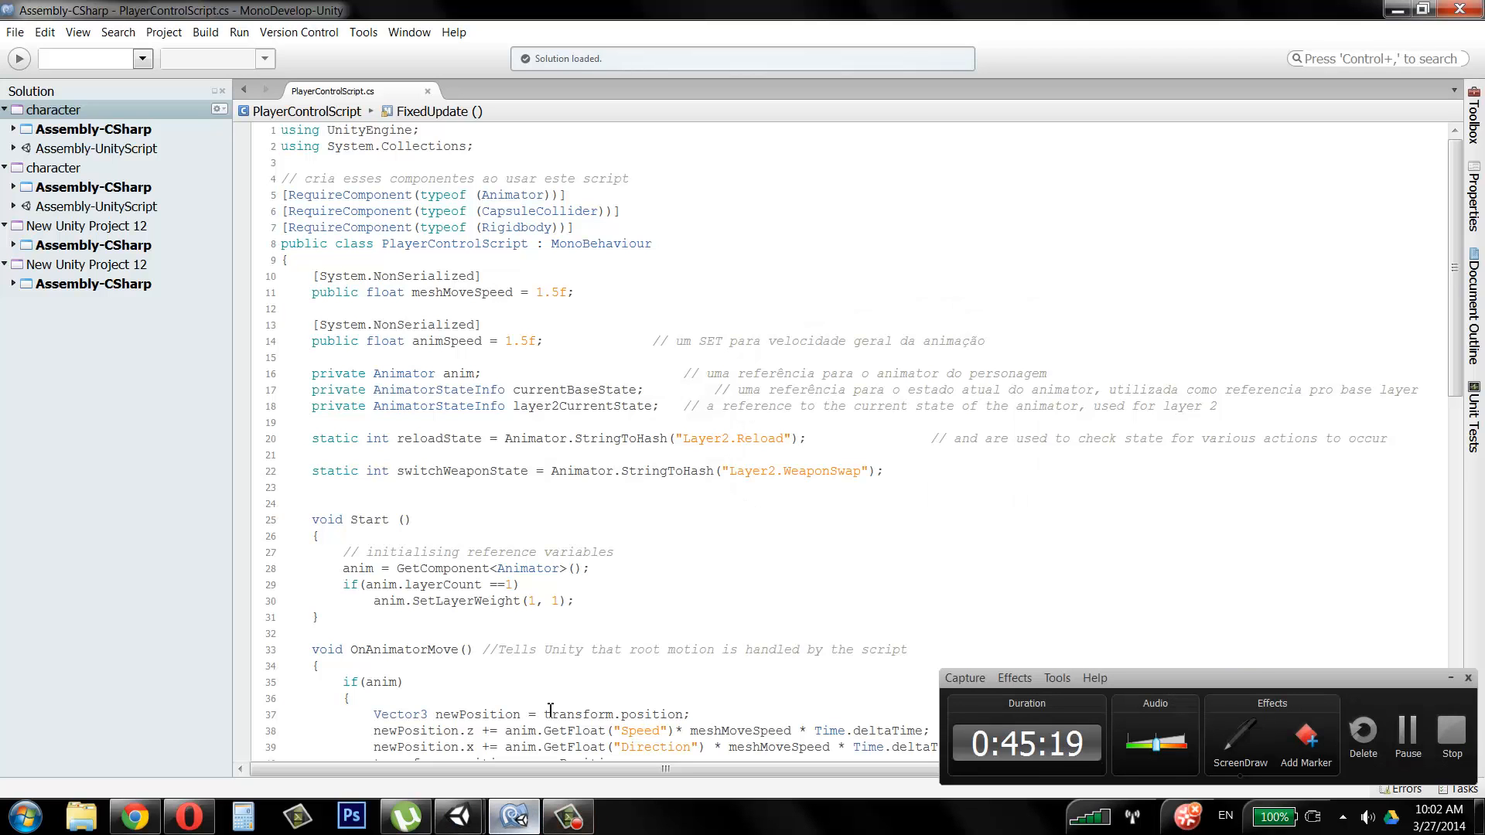
left_click(1451, 679)
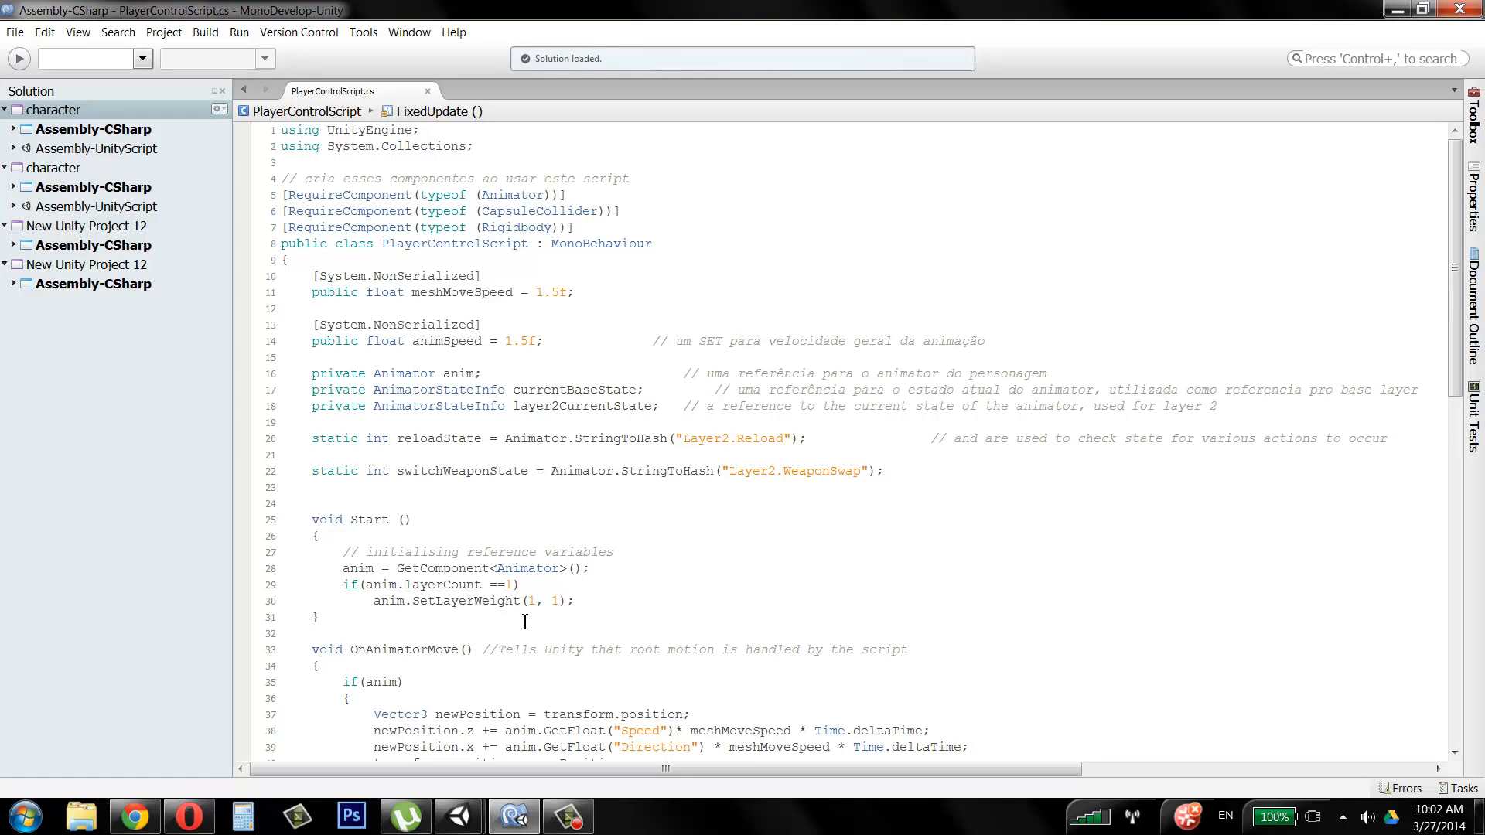
scroll(556, 565, "down", 7)
left_click(525, 570)
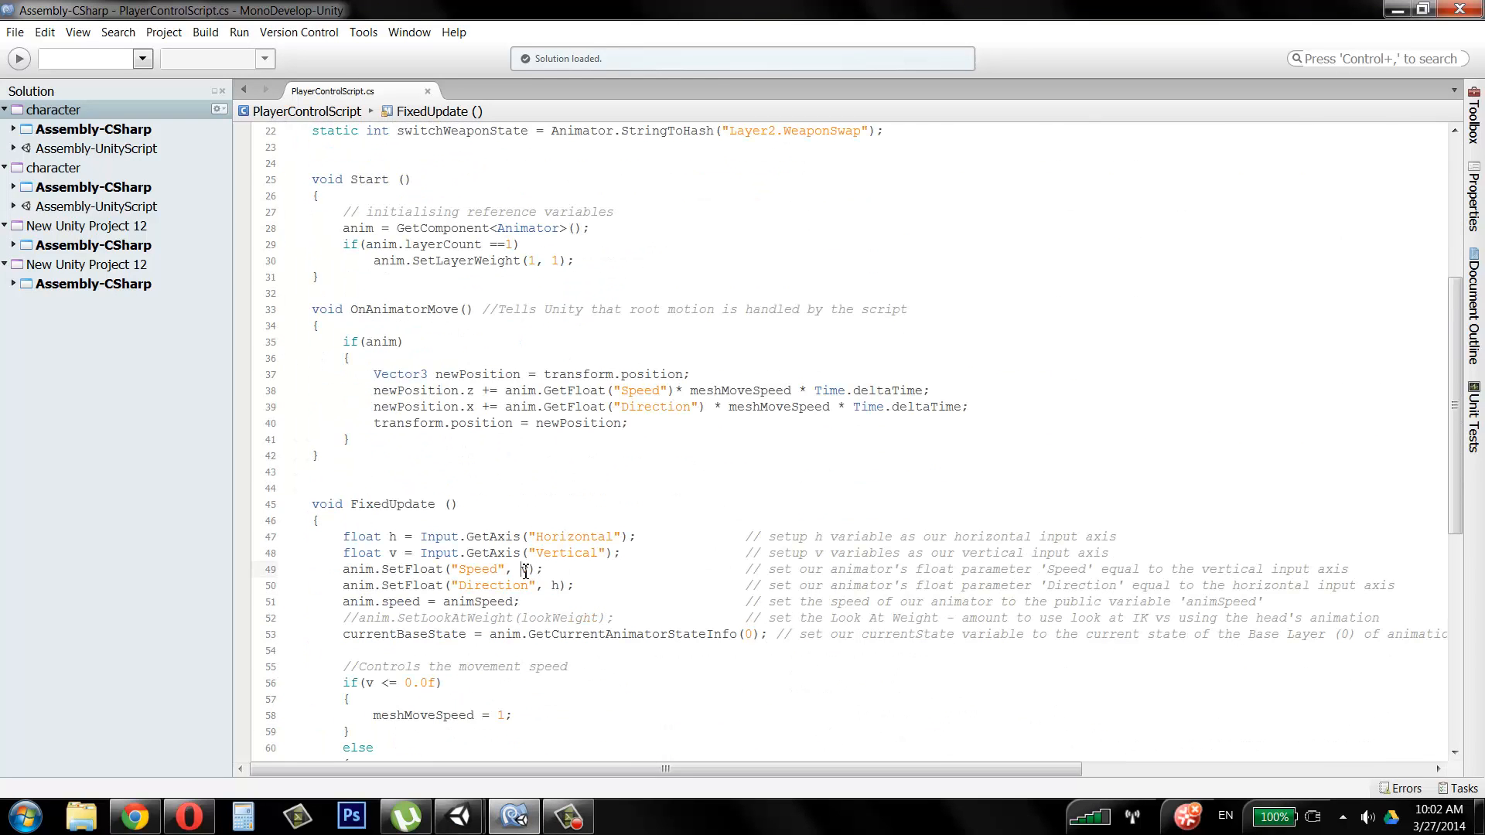
double_click(529, 571)
Step: Return to the garoto_scripting Unity project and review the Idle and andar_frente states, the Speed parameter and the Idle to andar_frente transition
left_click(459, 817)
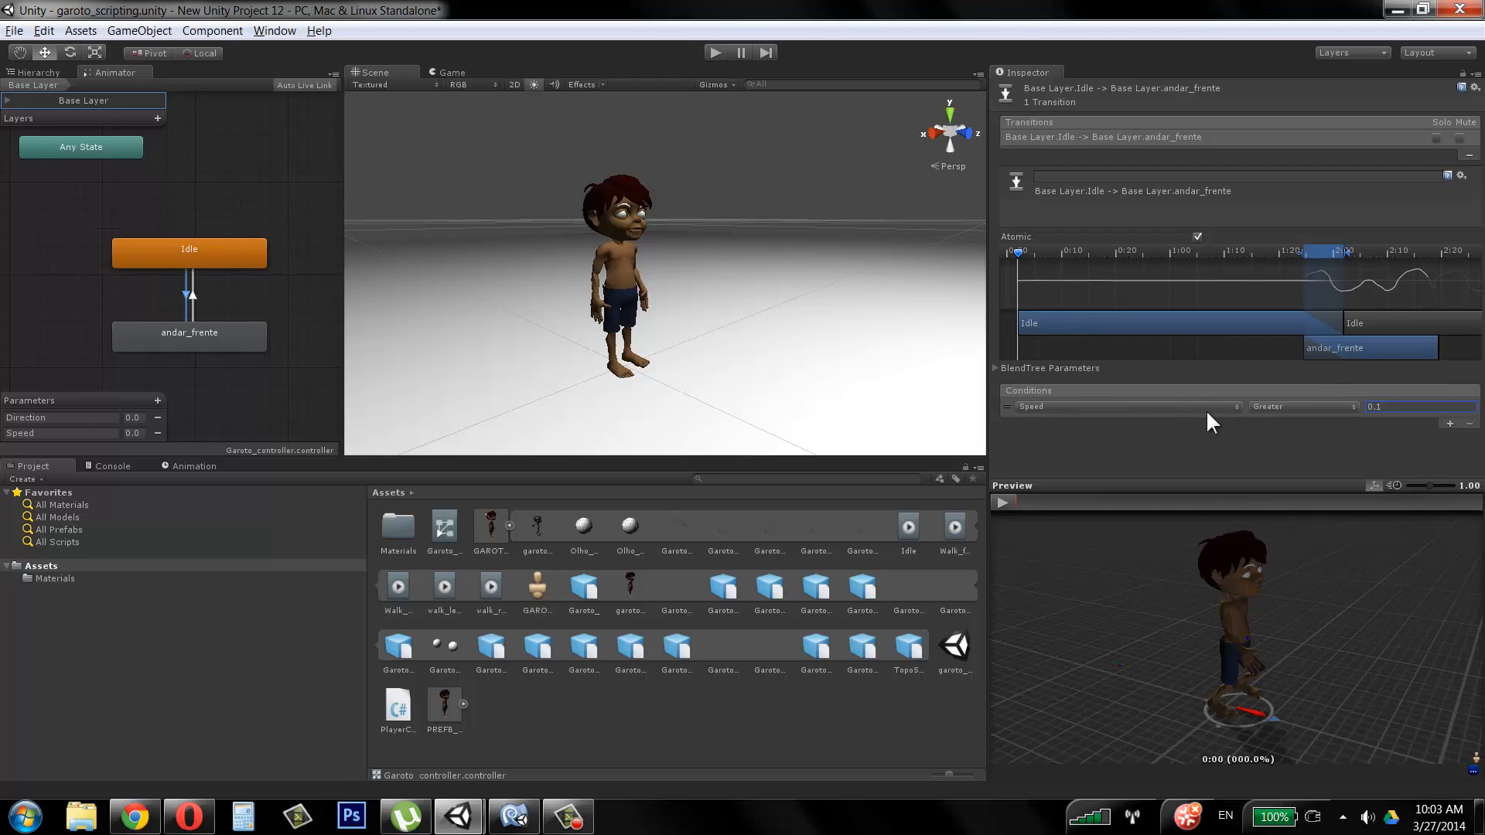
left_click(193, 252)
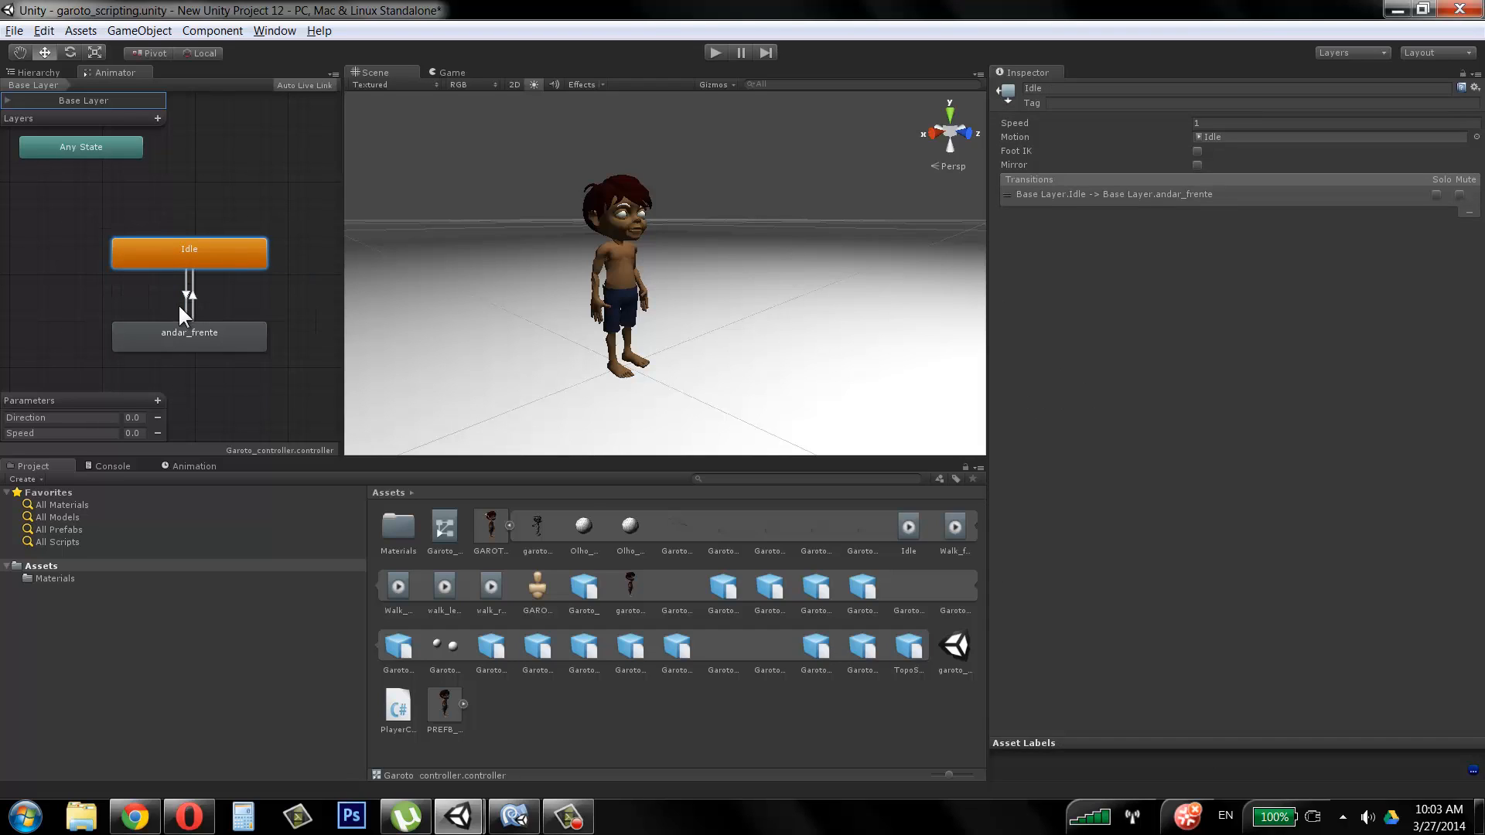
left_click(184, 334)
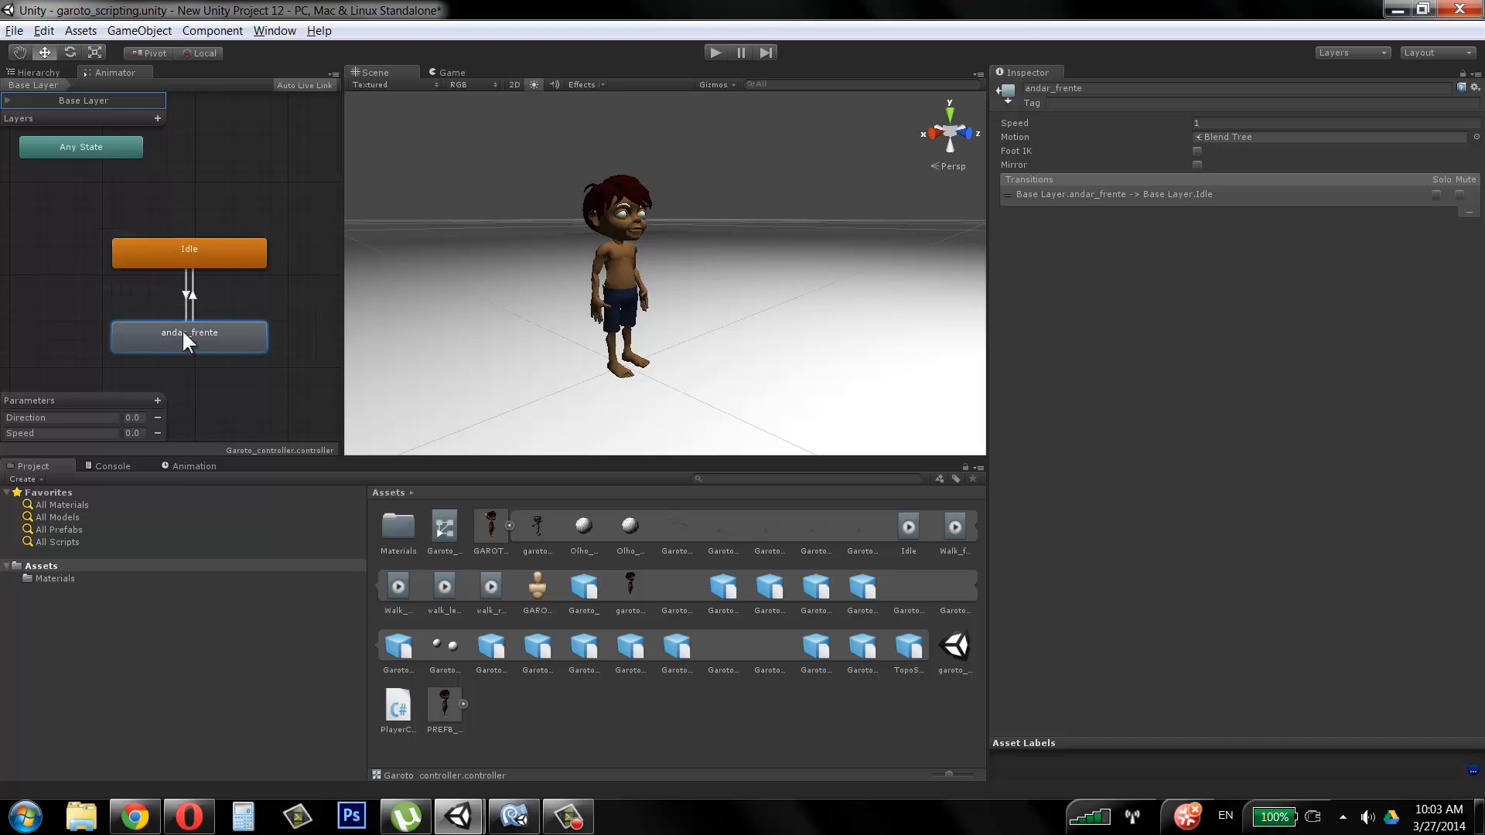
double_click(36, 432)
left_click(206, 217)
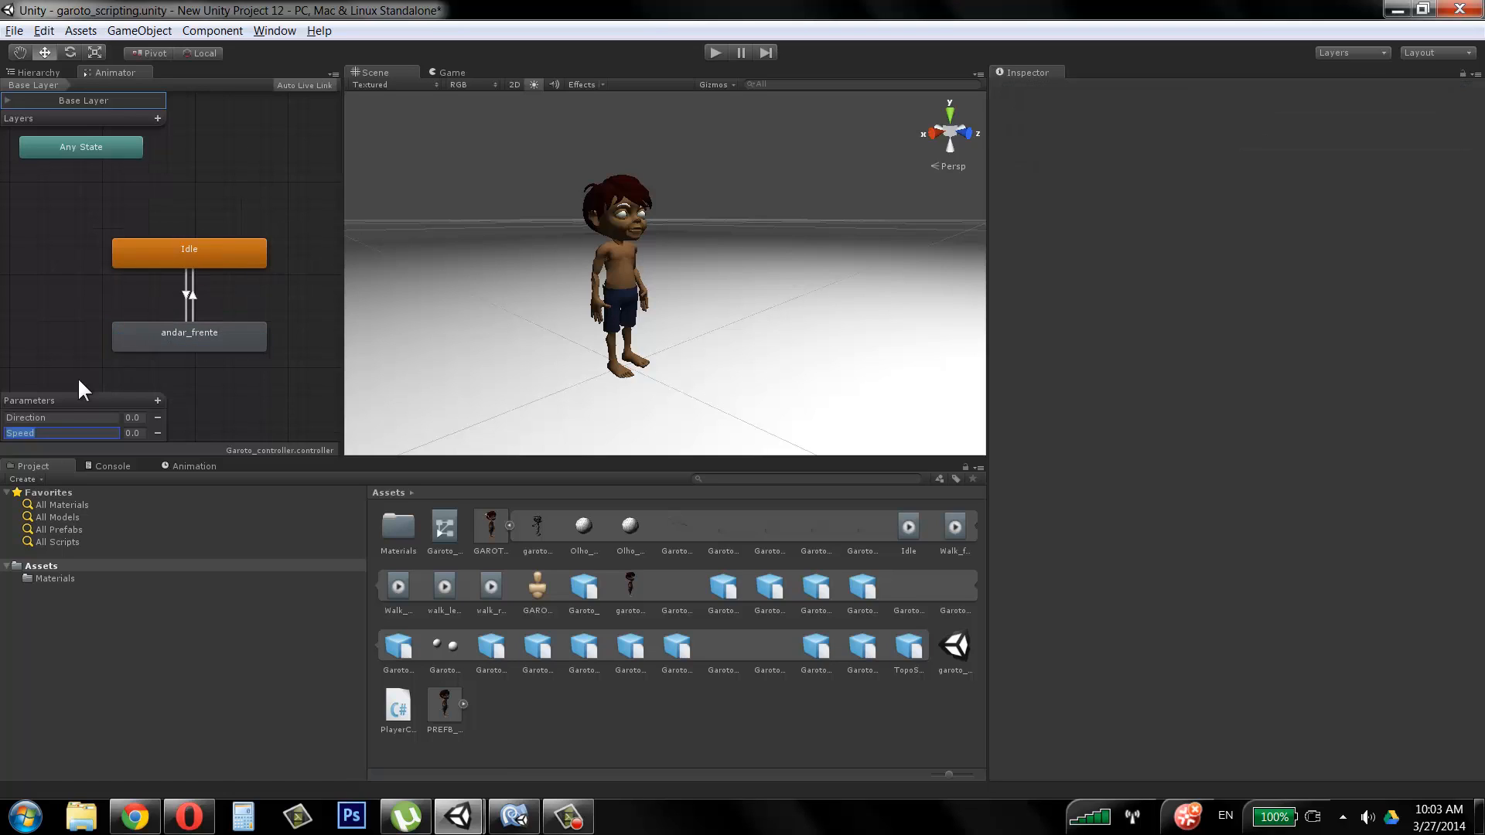
left_click(238, 380)
left_click(187, 302)
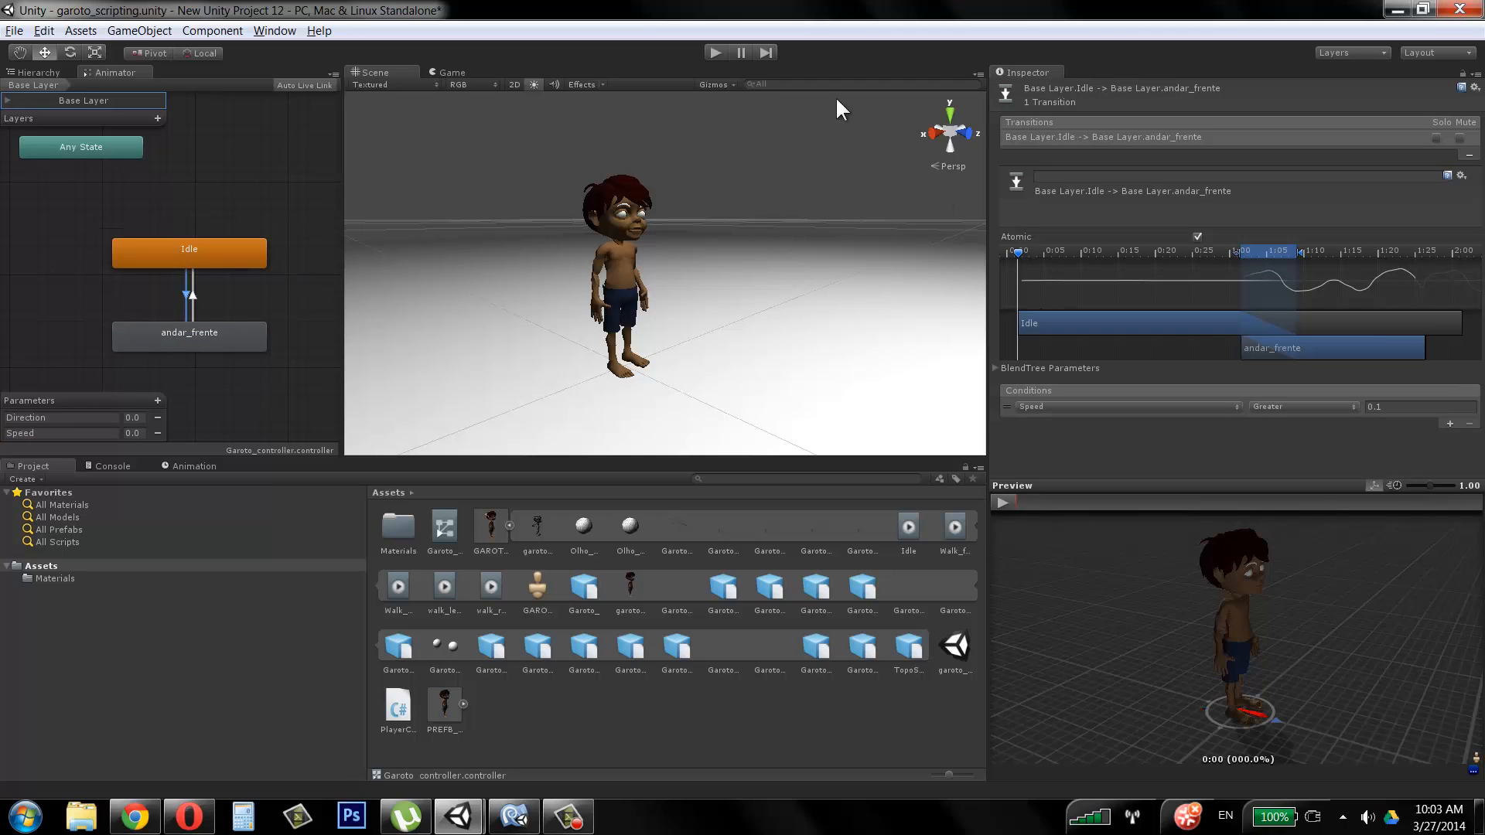
Step: Run the scene, walk the boy forward and backward to test the Idle to andar_frente transition, and stop playback
left_click(713, 56)
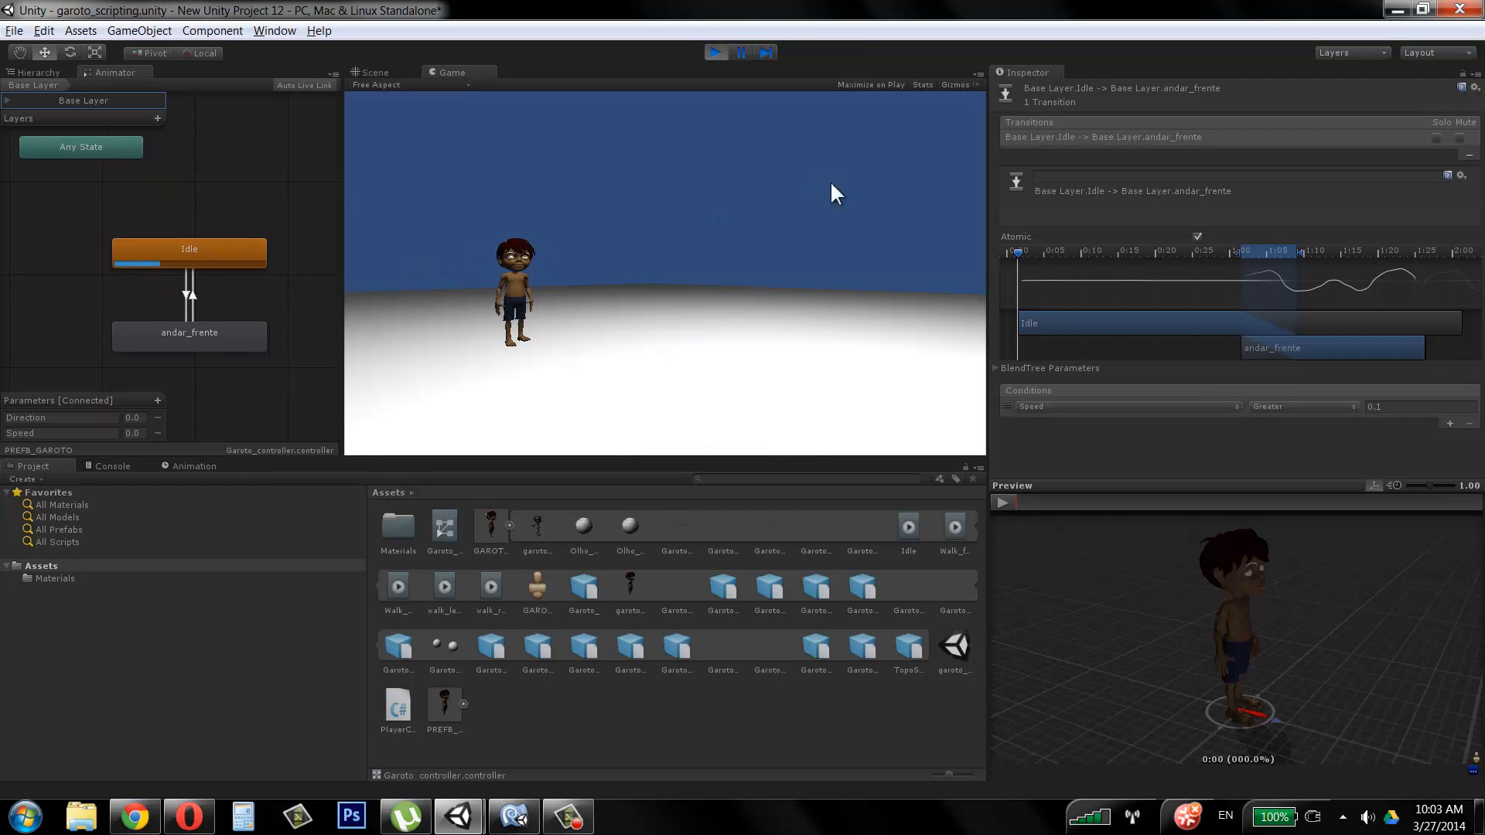
key("w")
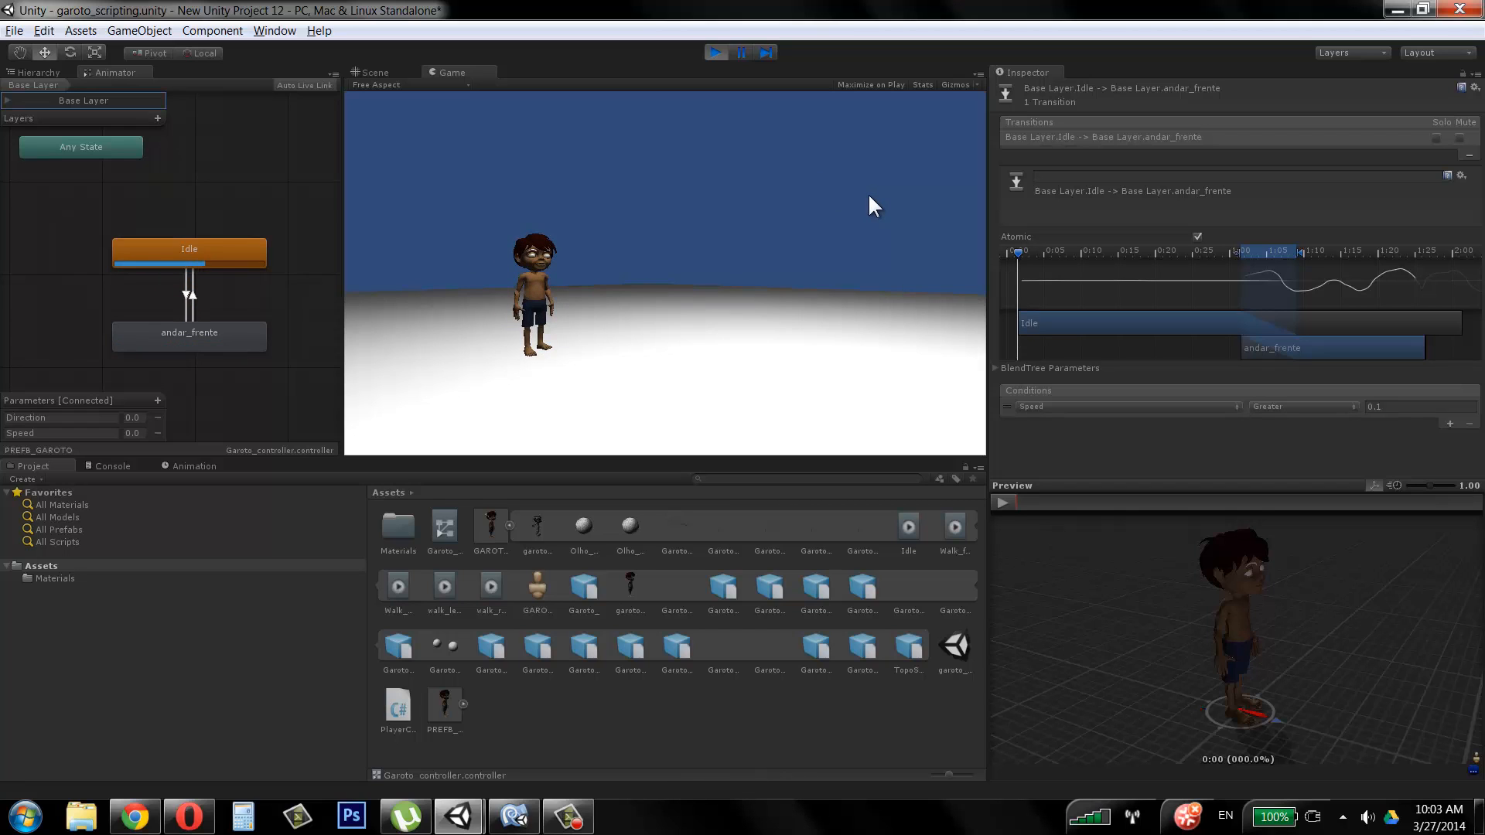
key("w")
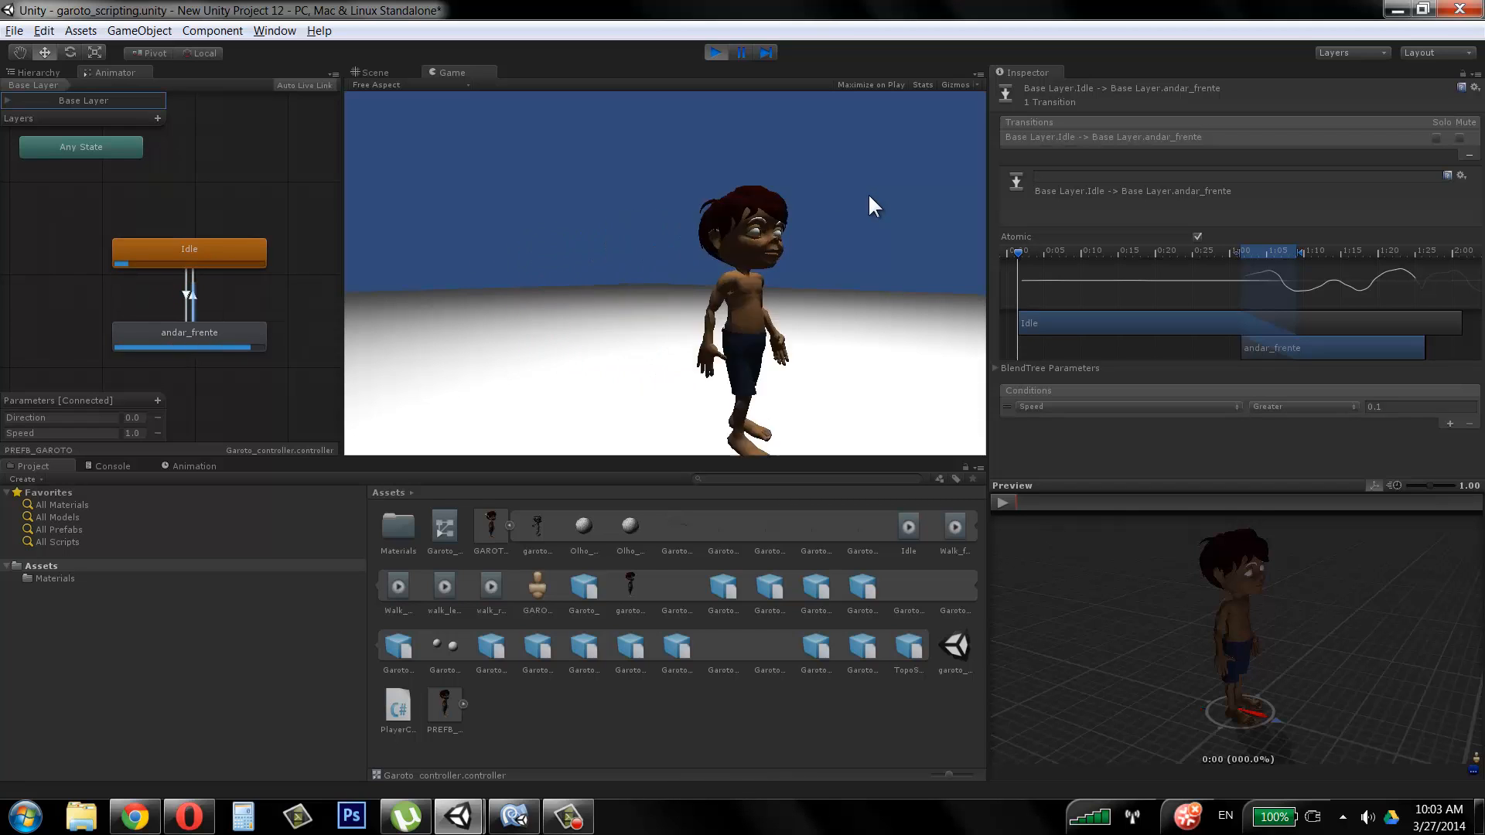
key("s")
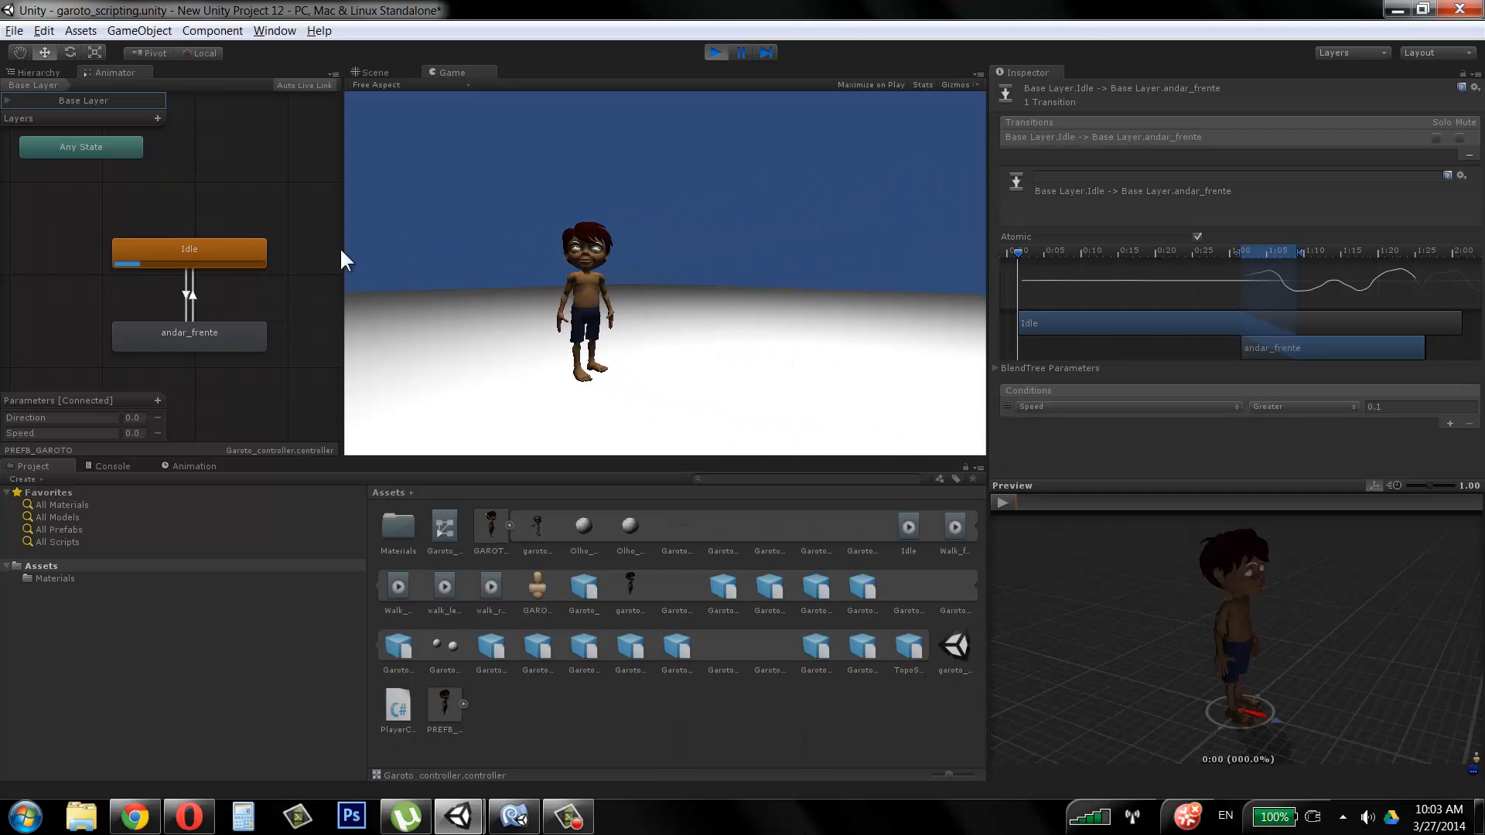
left_click(717, 53)
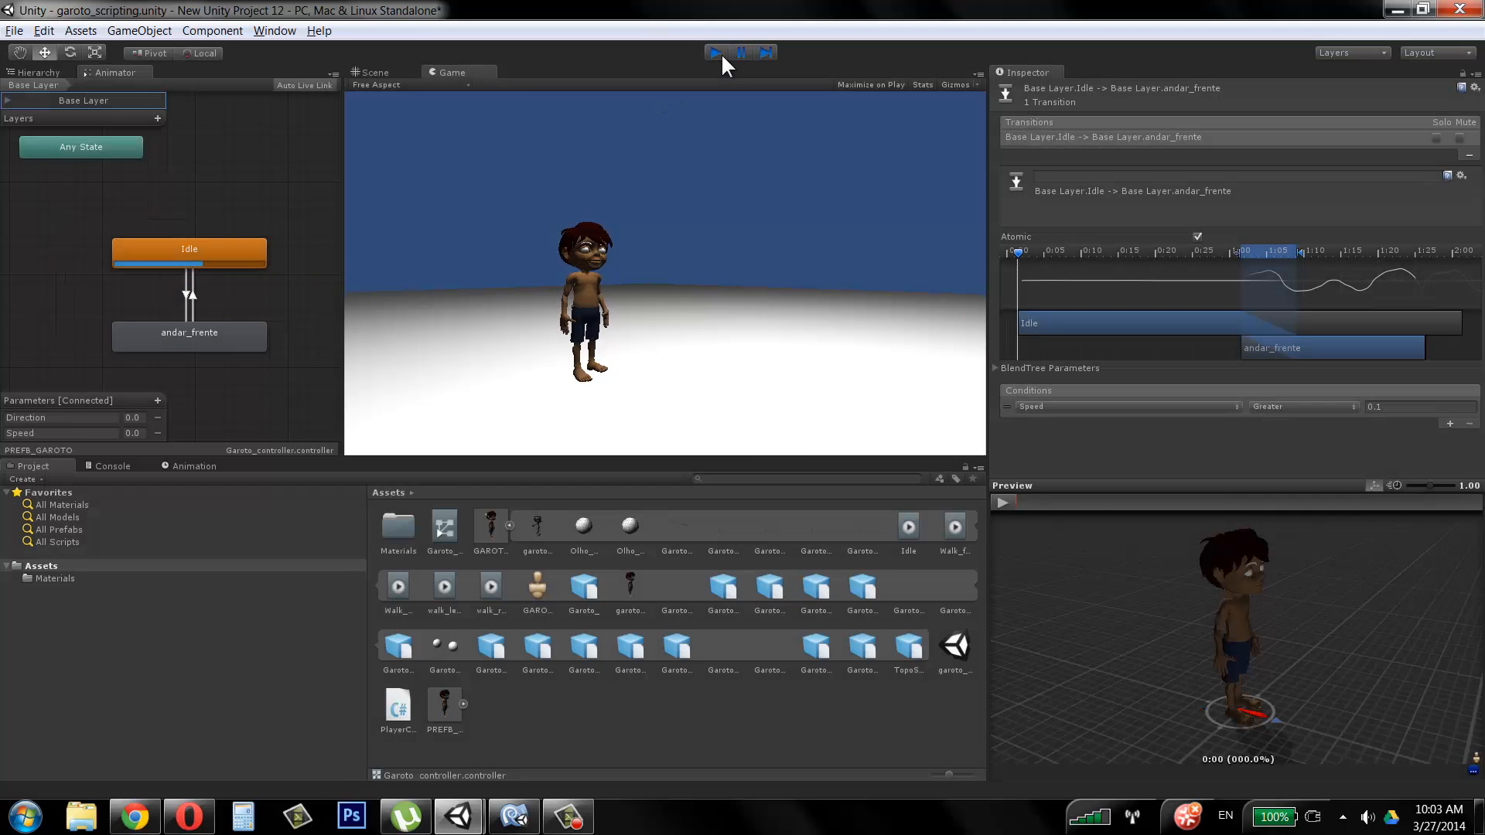
Step: Set the andar_frente to Idle transition's condition to Speed Less than 0.1
left_click(188, 267)
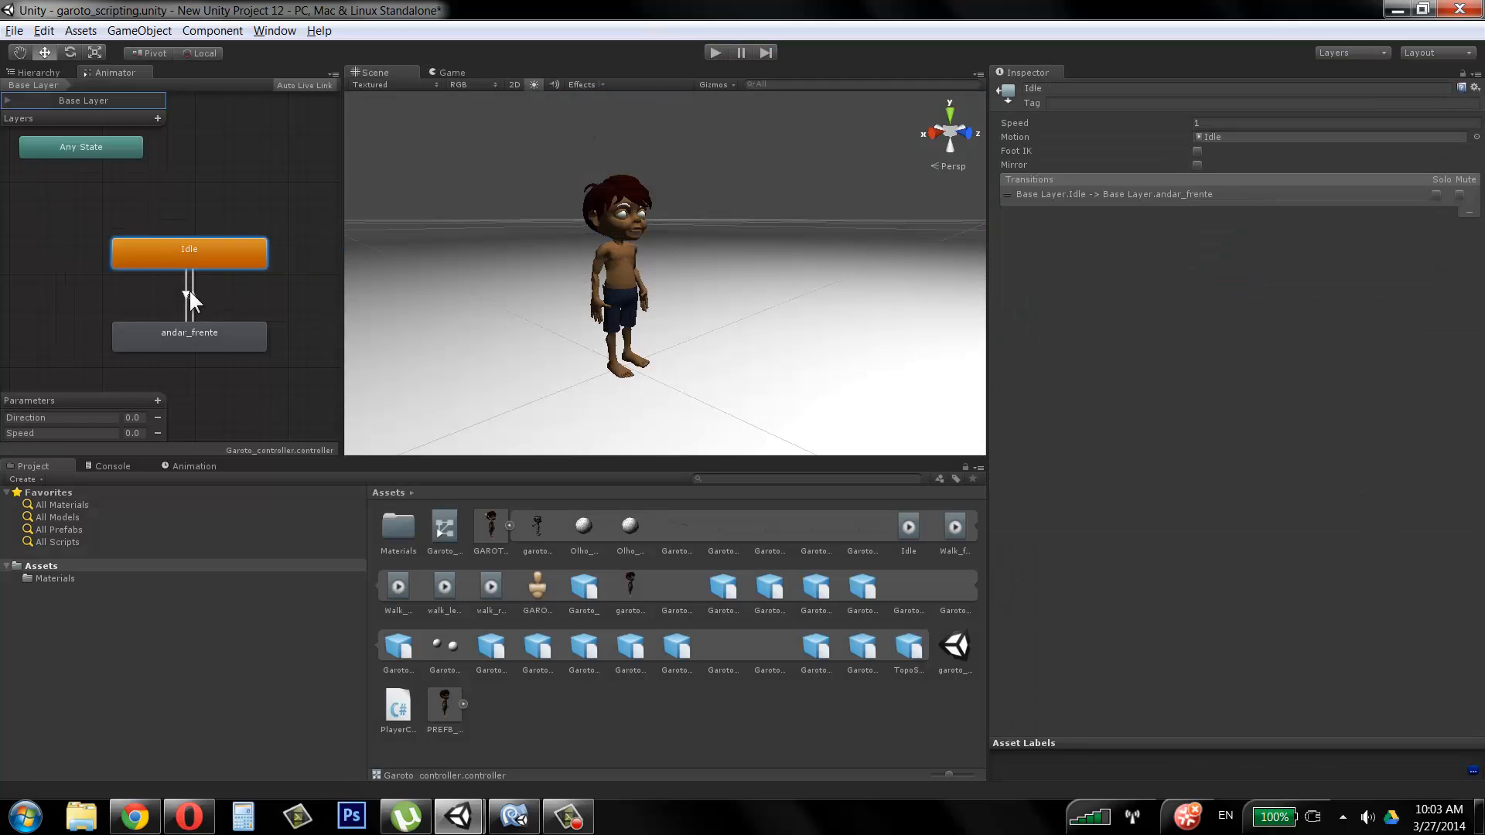
left_click(192, 295)
left_click(192, 295)
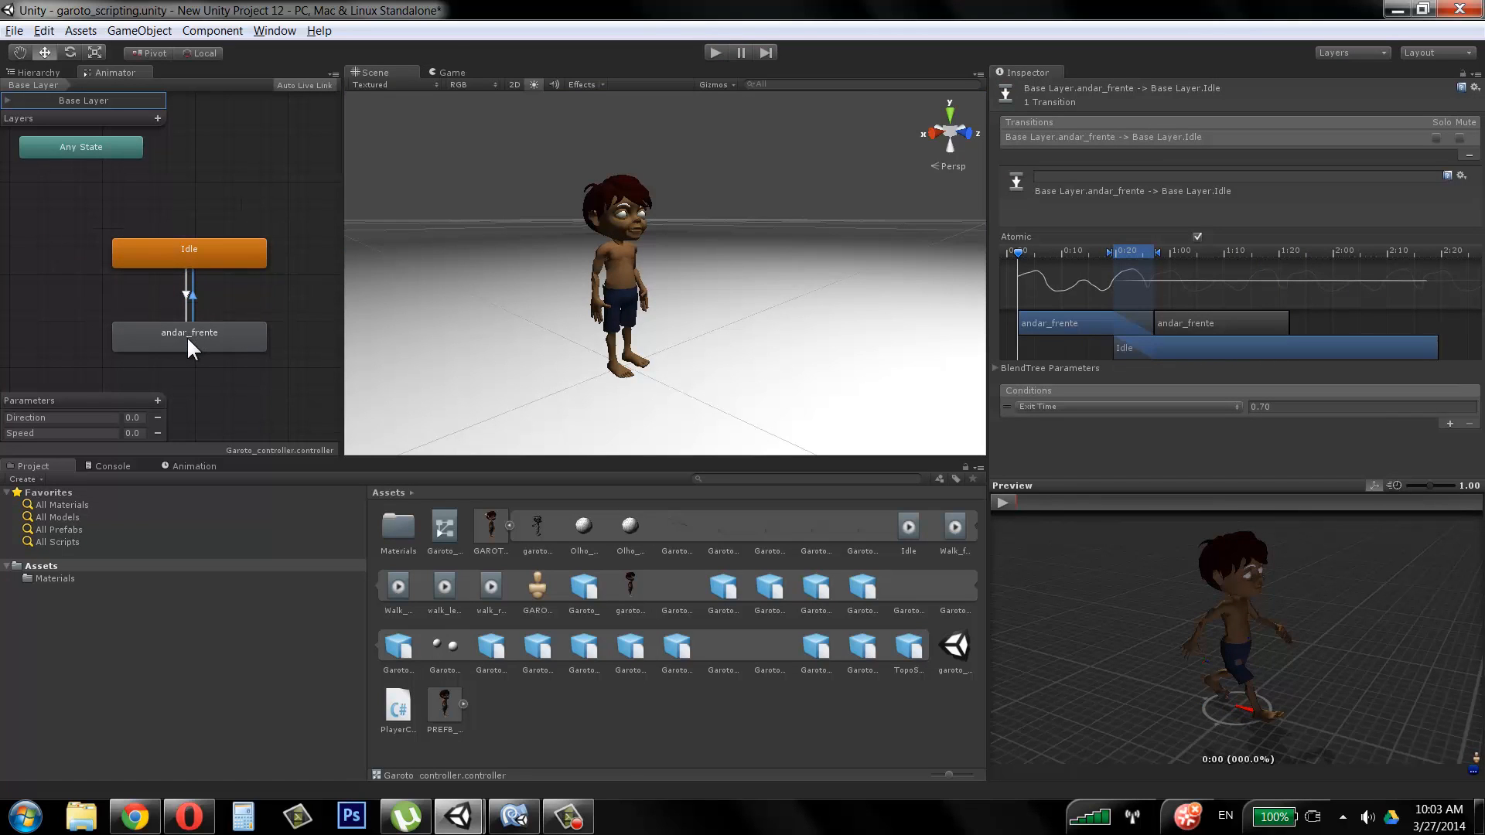
left_click(1152, 406)
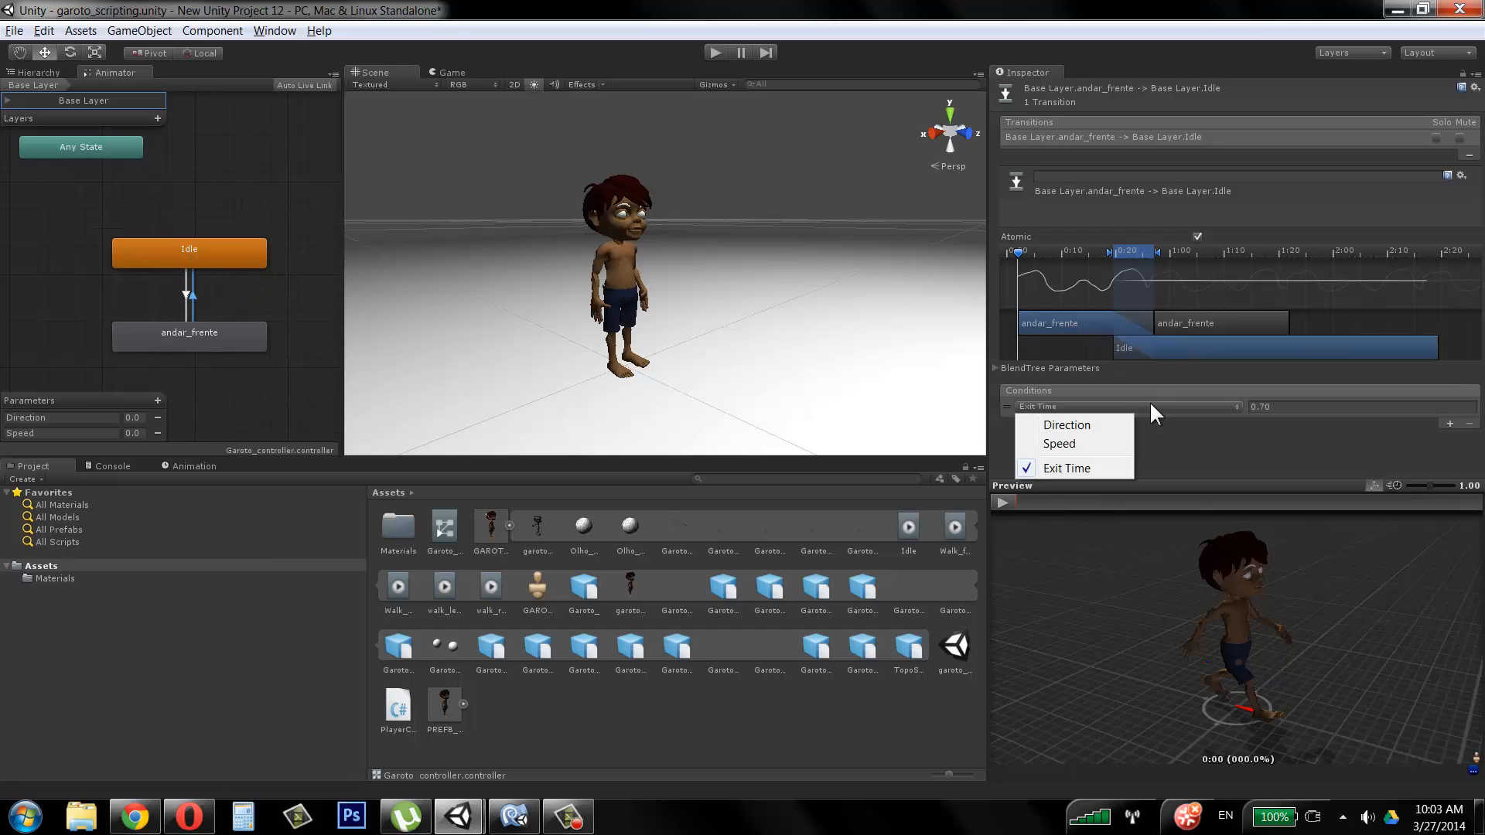
left_click(1074, 443)
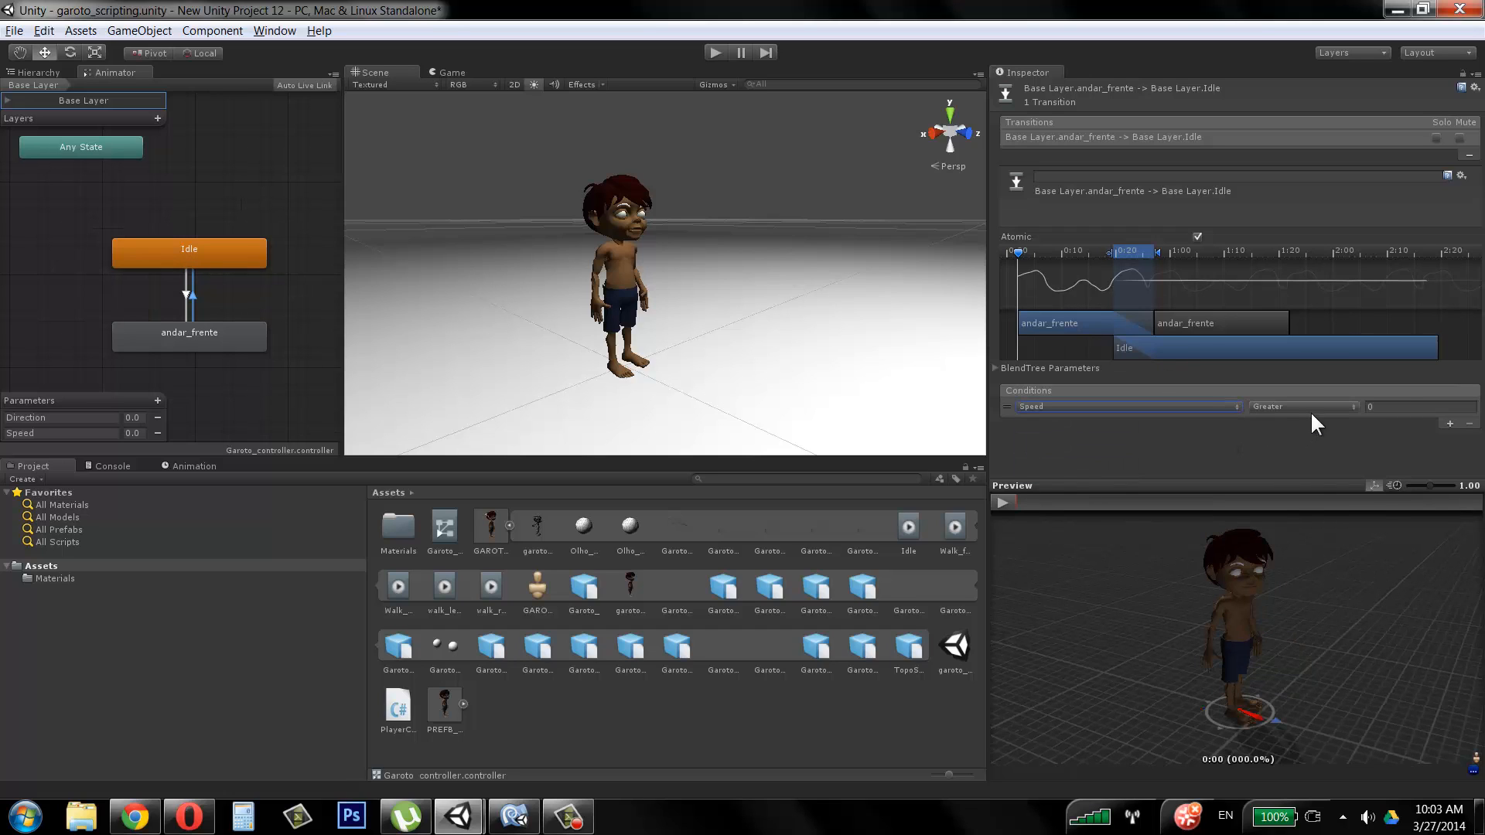
left_click(1314, 406)
left_click(1307, 442)
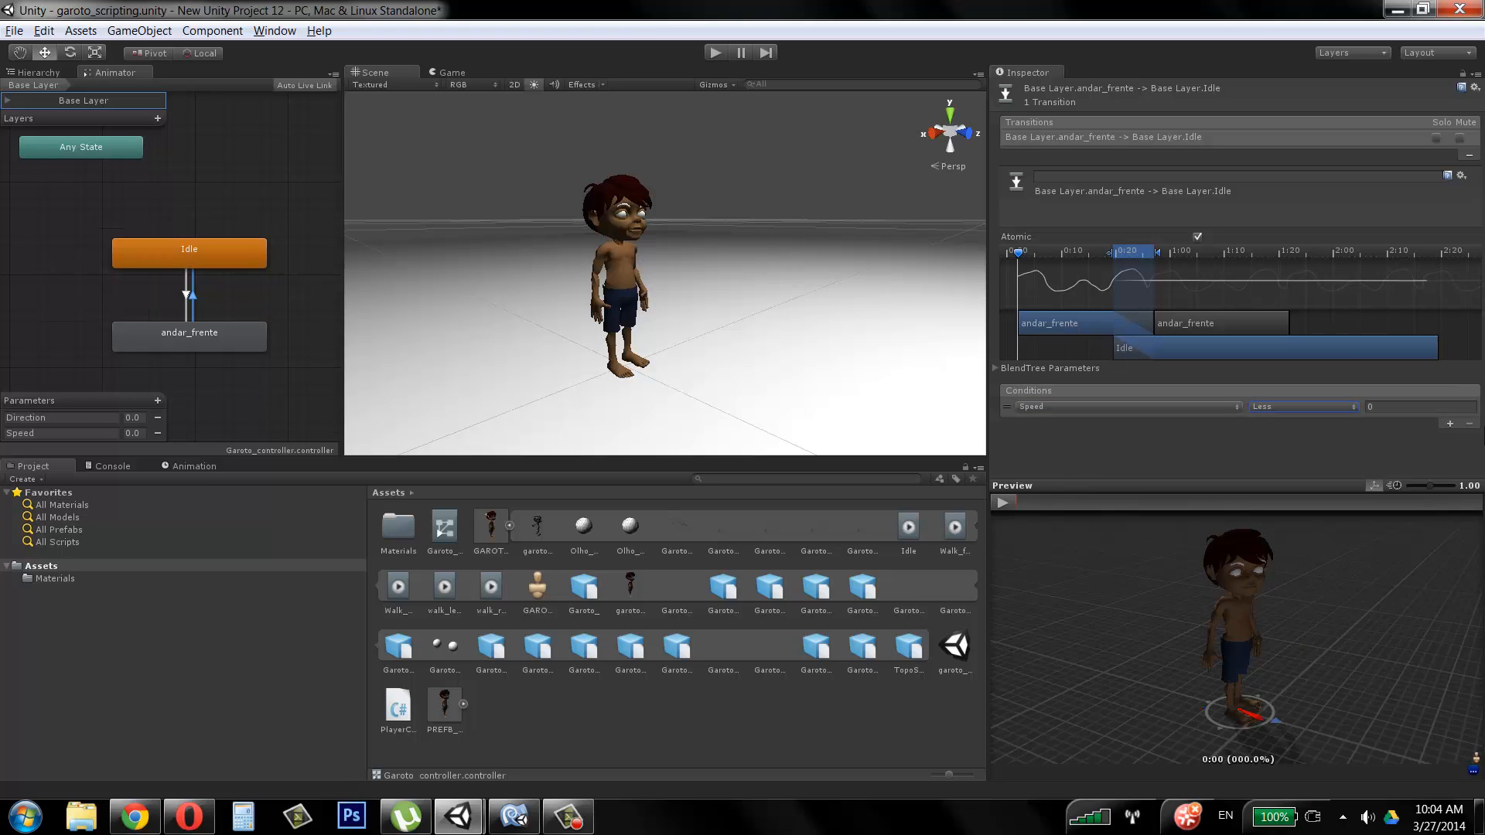
left_click(1425, 410)
type("0.1")
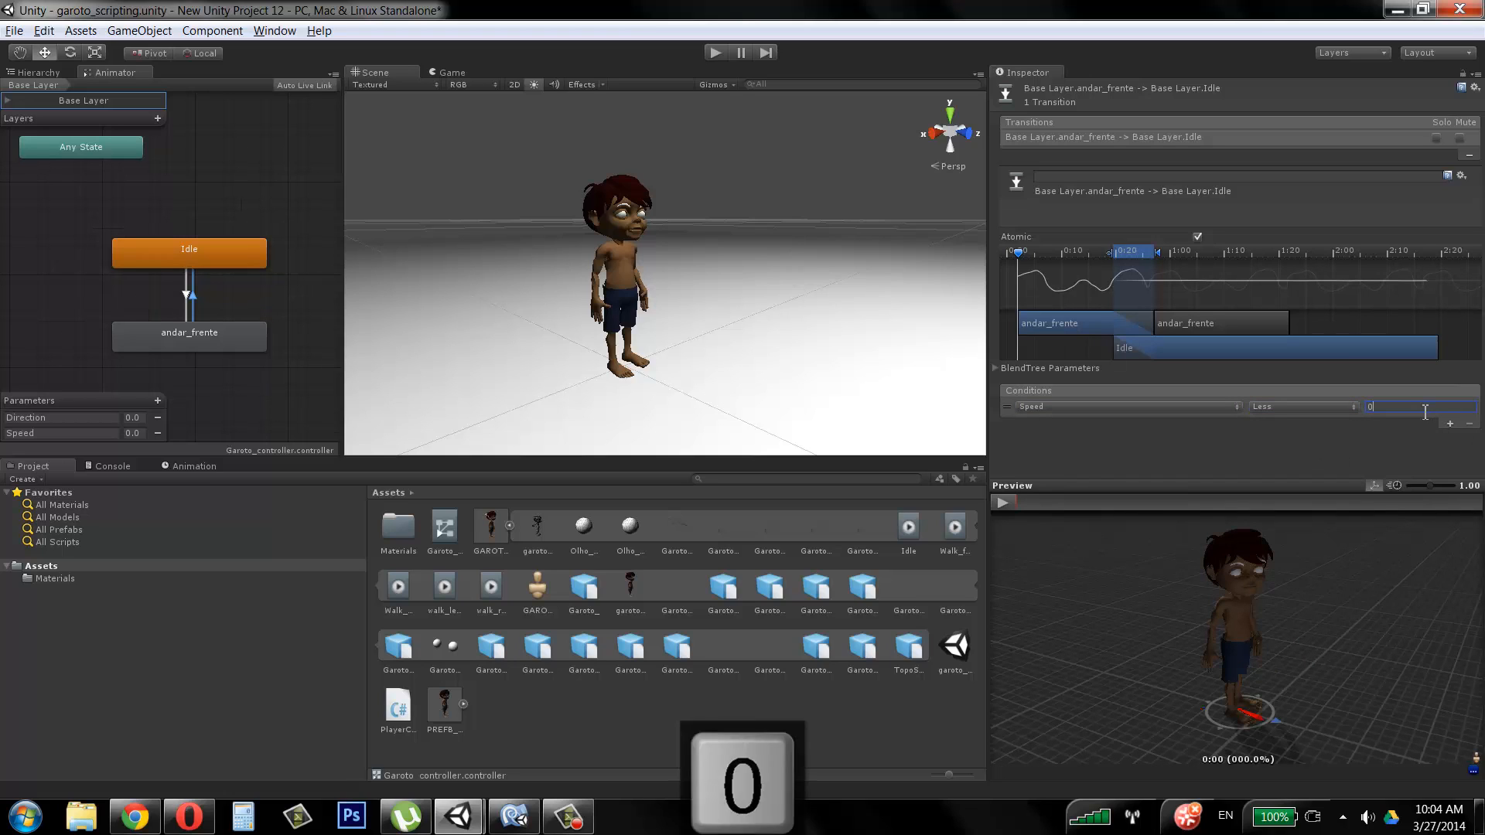
key("Return")
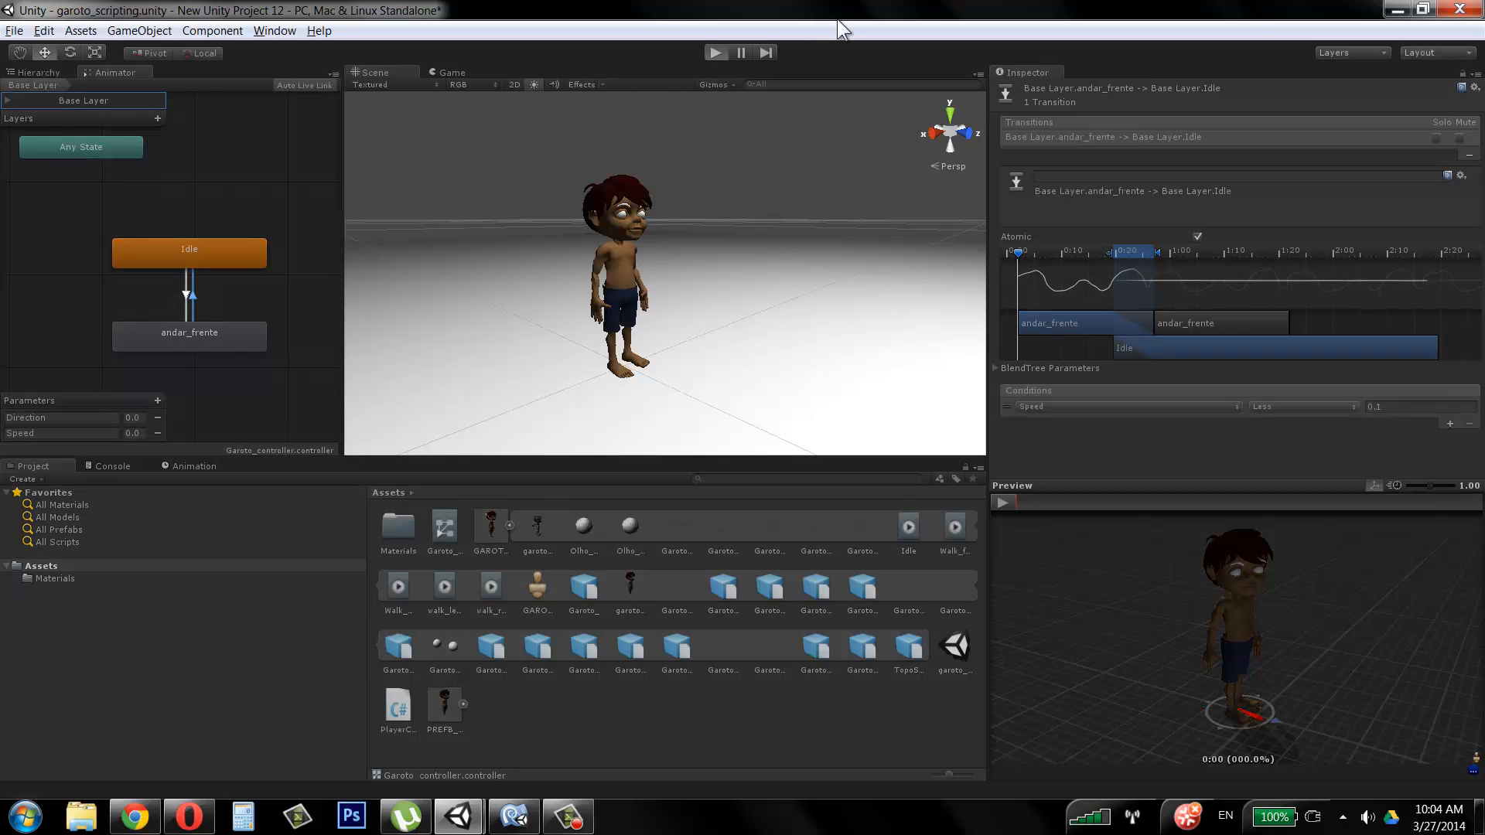
Step: Run the scene and move the boy forward and backward to test both Speed-conditioned transitions
key("ctrl+p")
key("w")
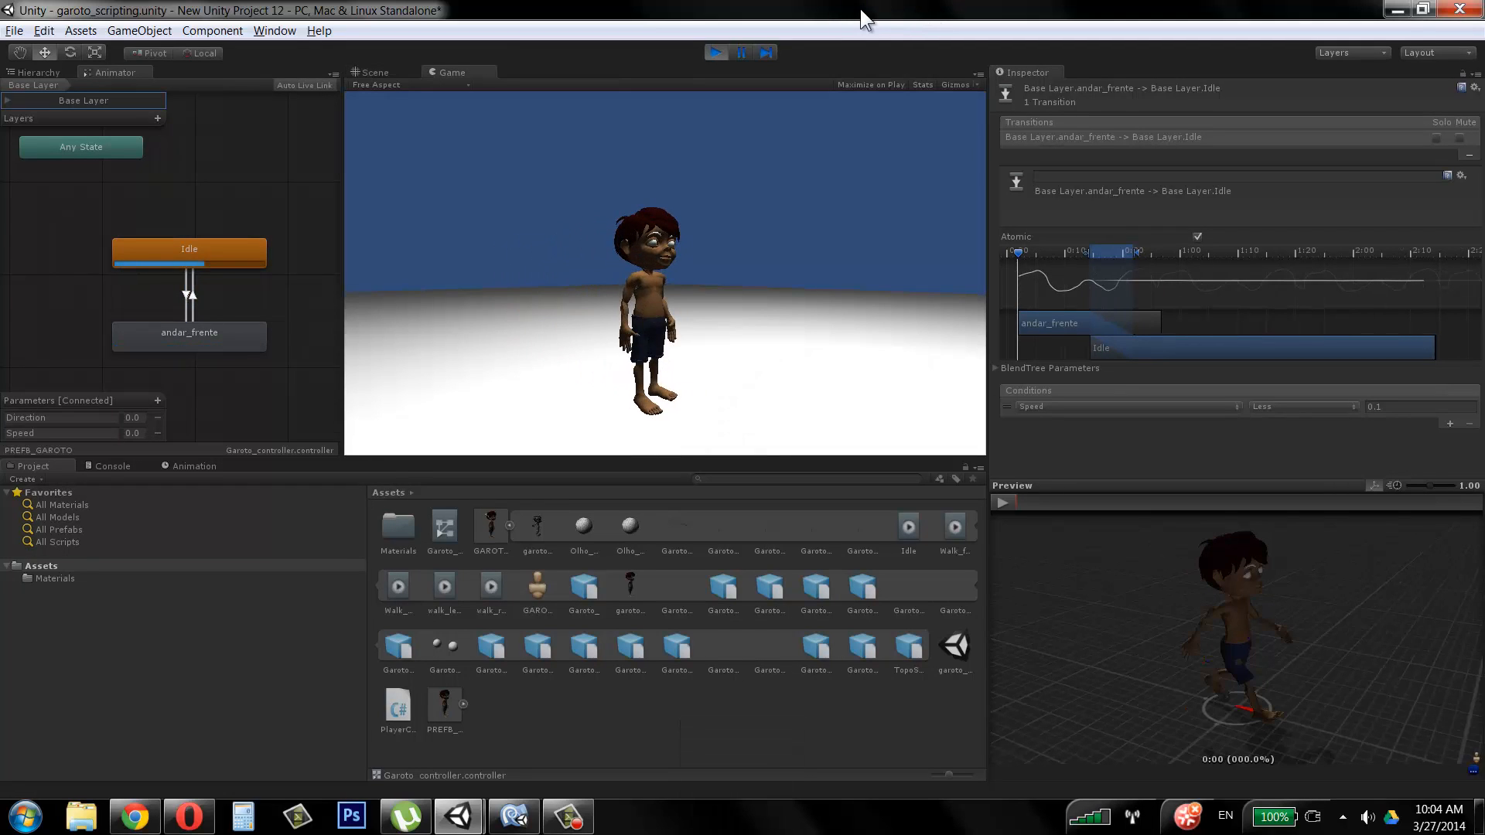
key("w")
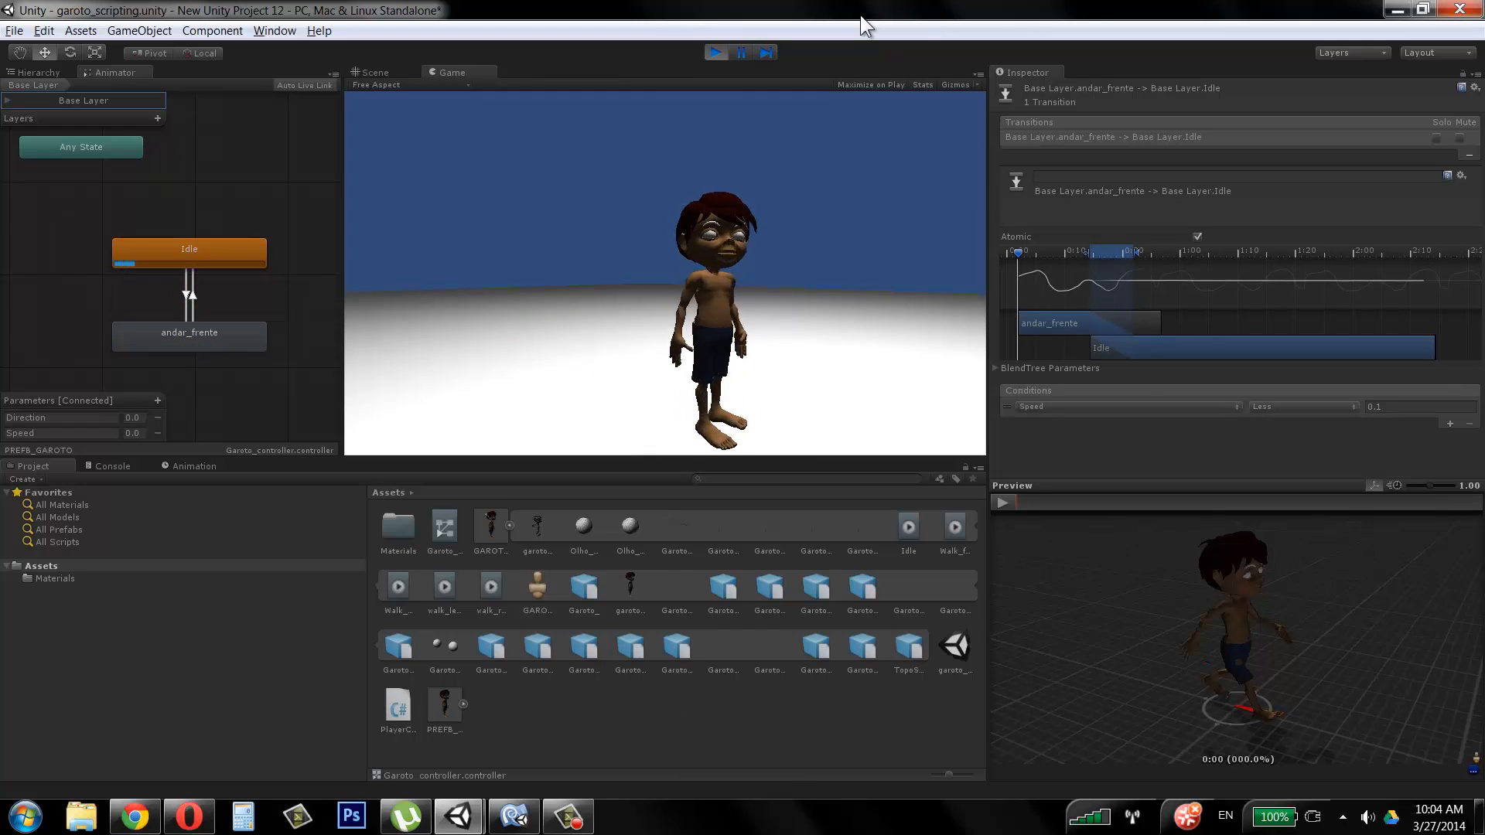
key("s")
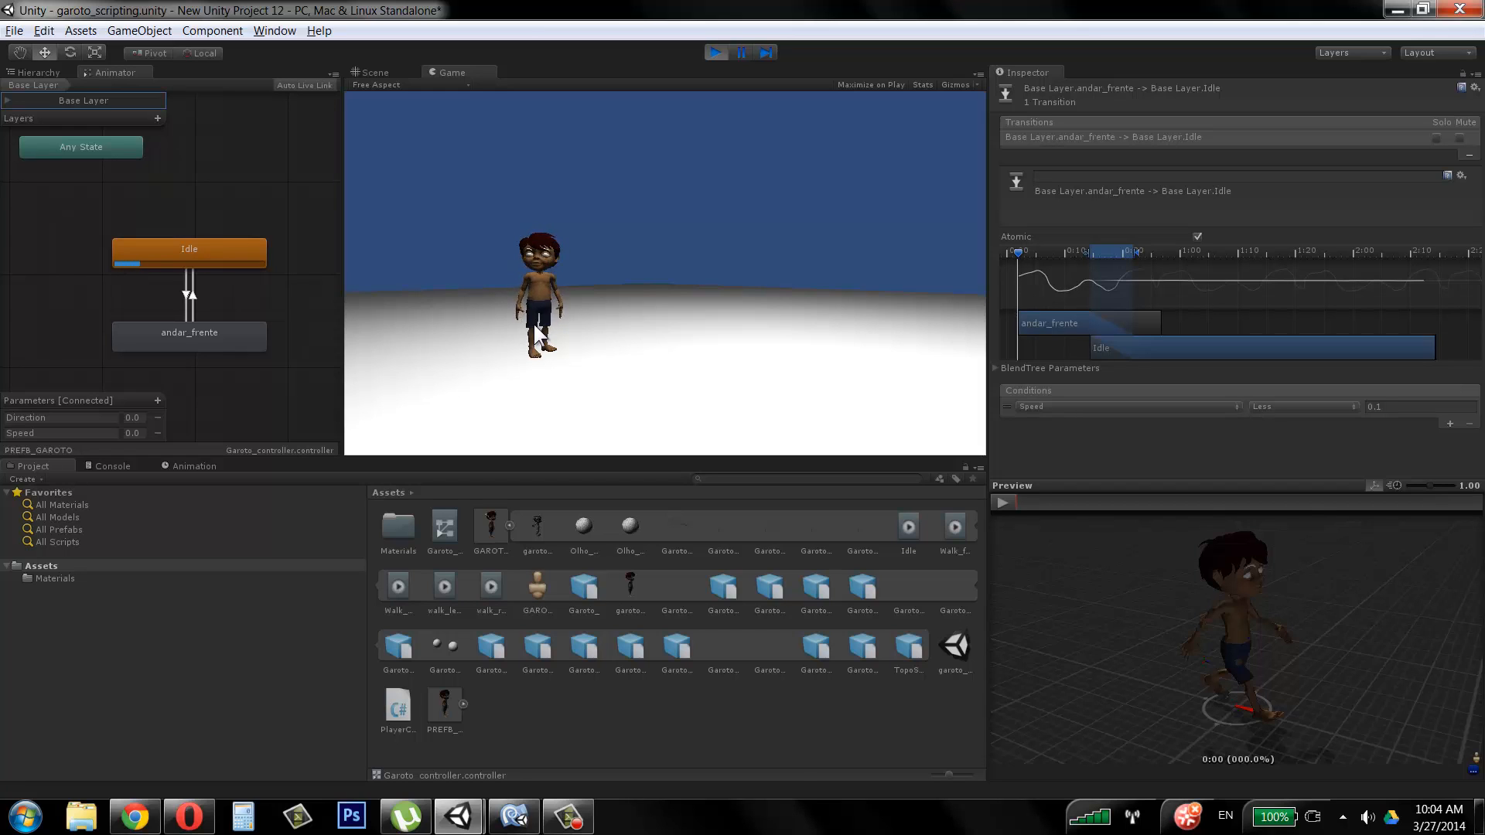
key("w")
key("s")
Step: Move the boy repeatedly from side to side and then backward in the running game to test the Direction parameter
key("a")
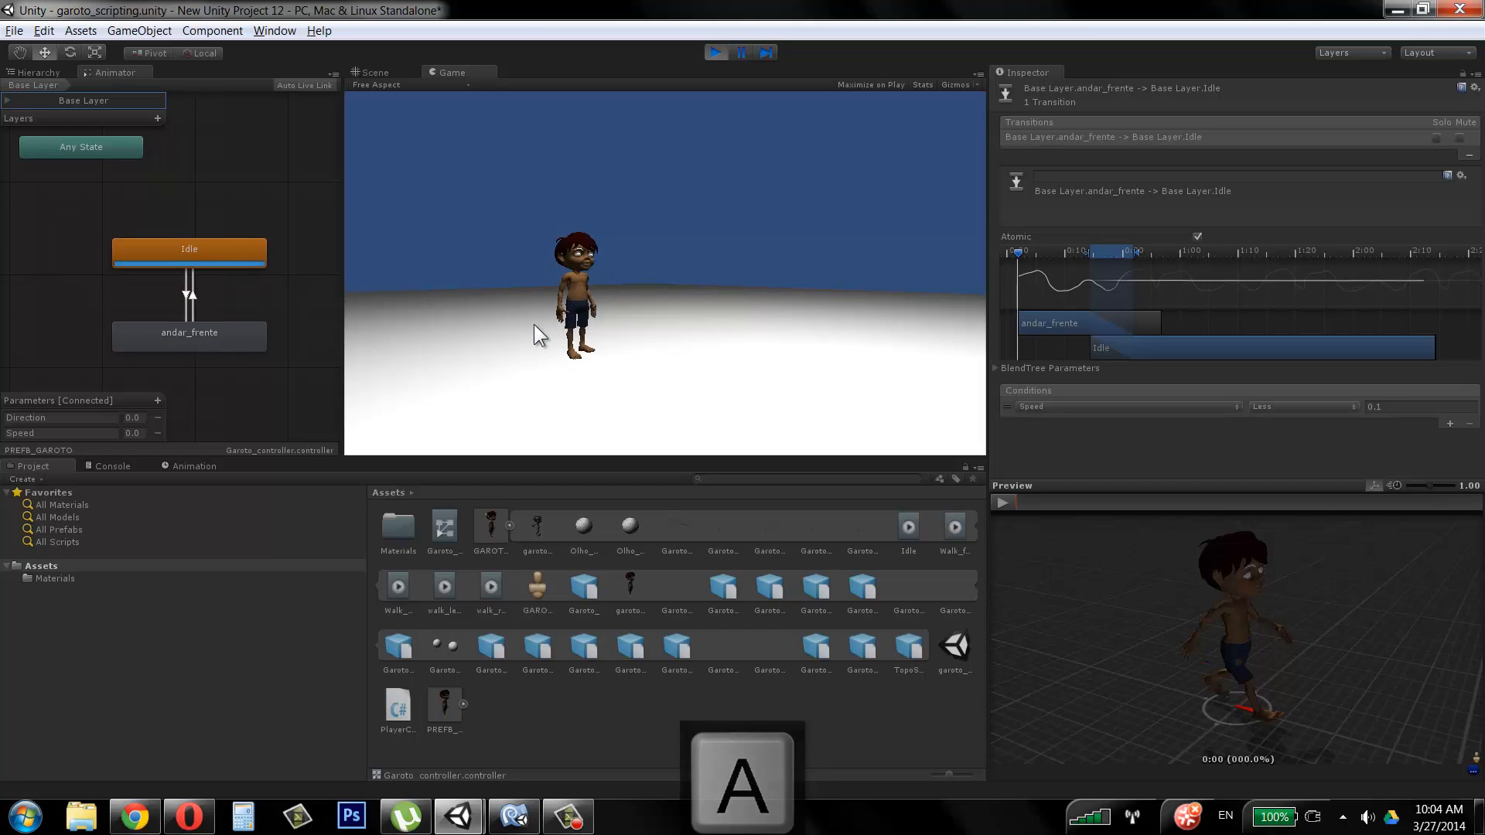
key("d")
key("d")
key("a")
key("d")
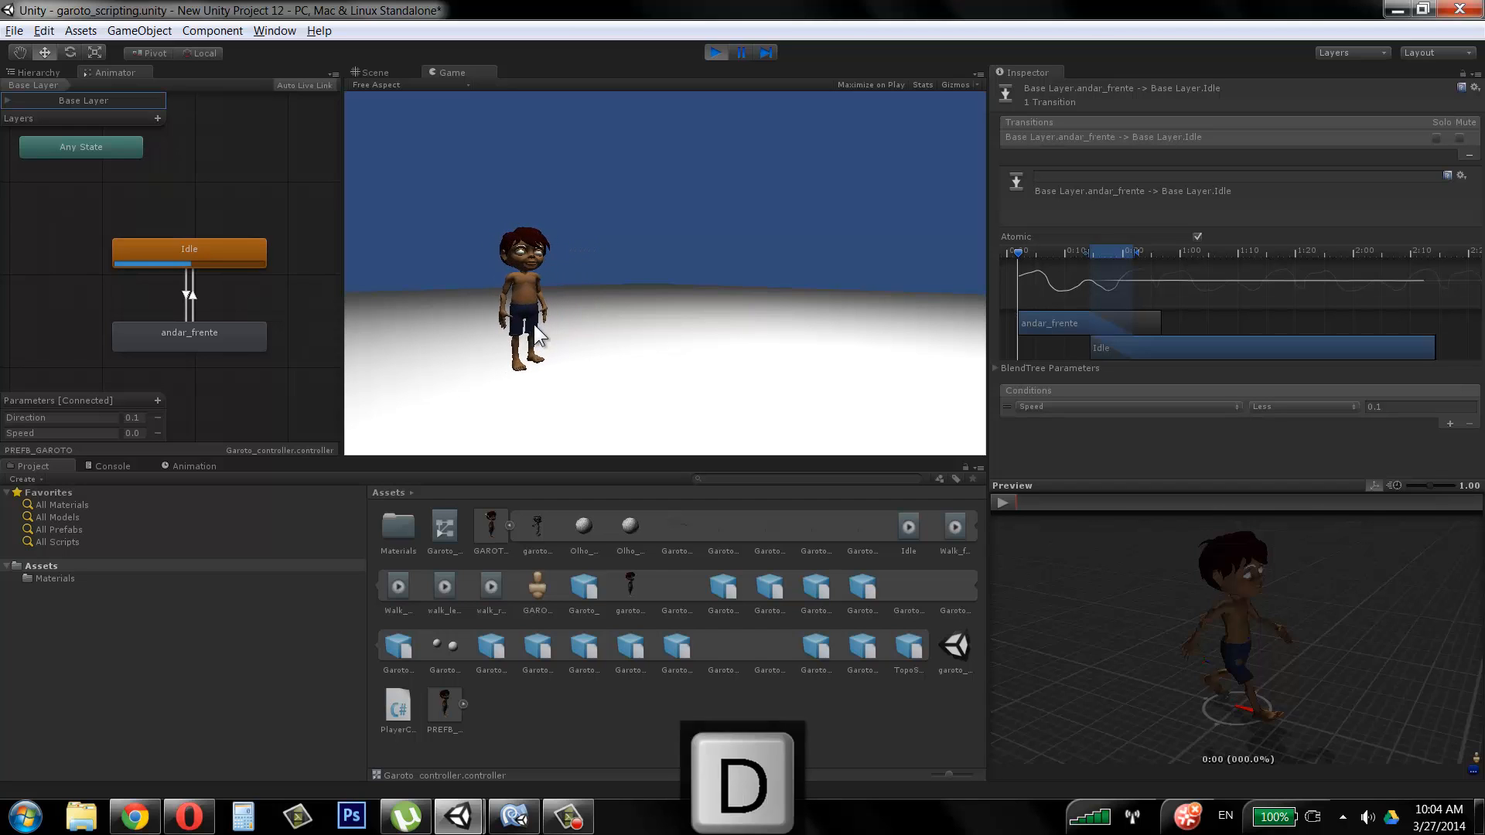
key("a")
key("d")
key("a")
key("d")
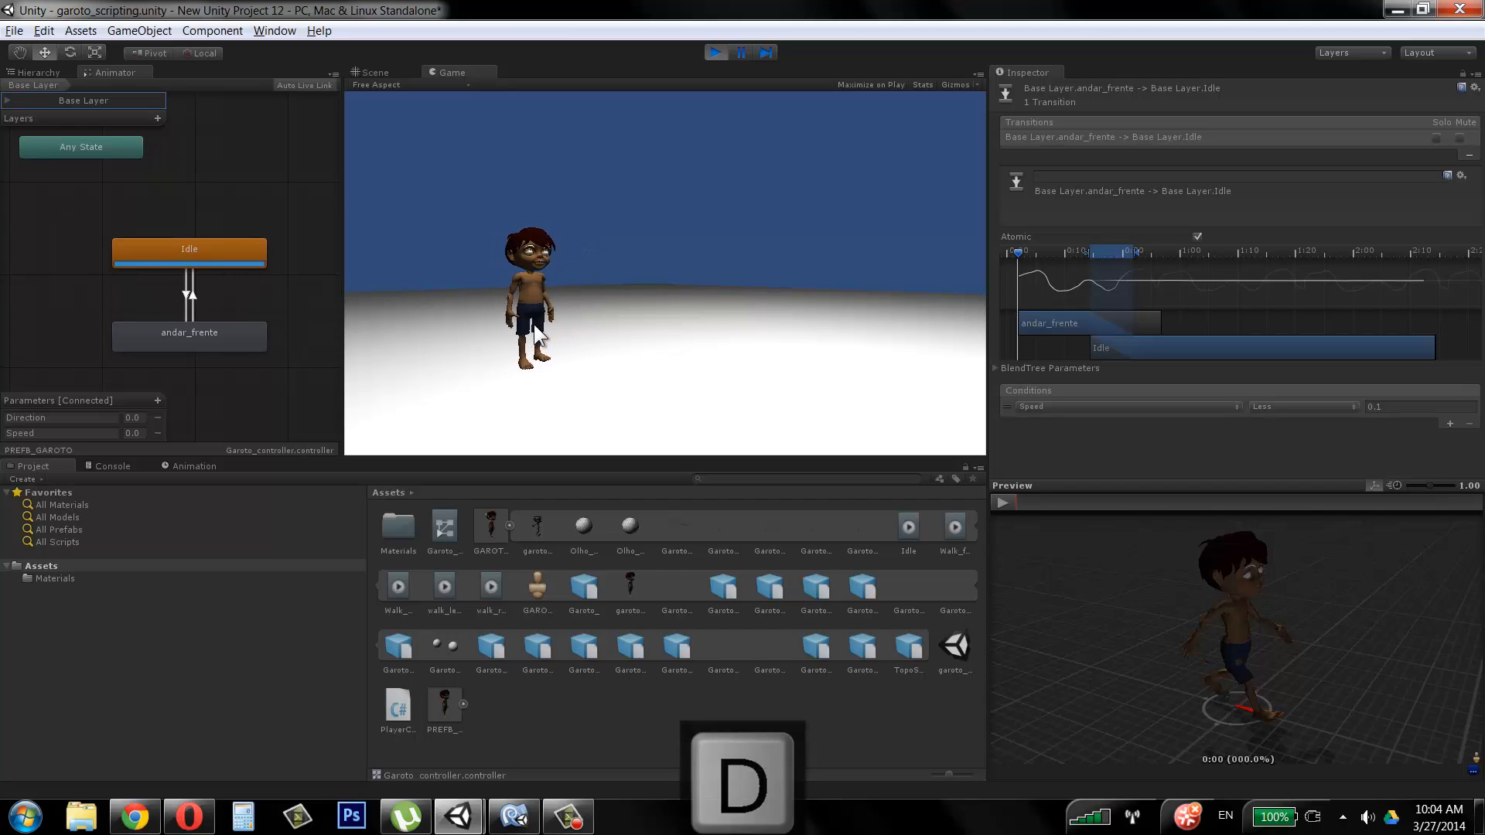
key("a")
key("d")
key("a")
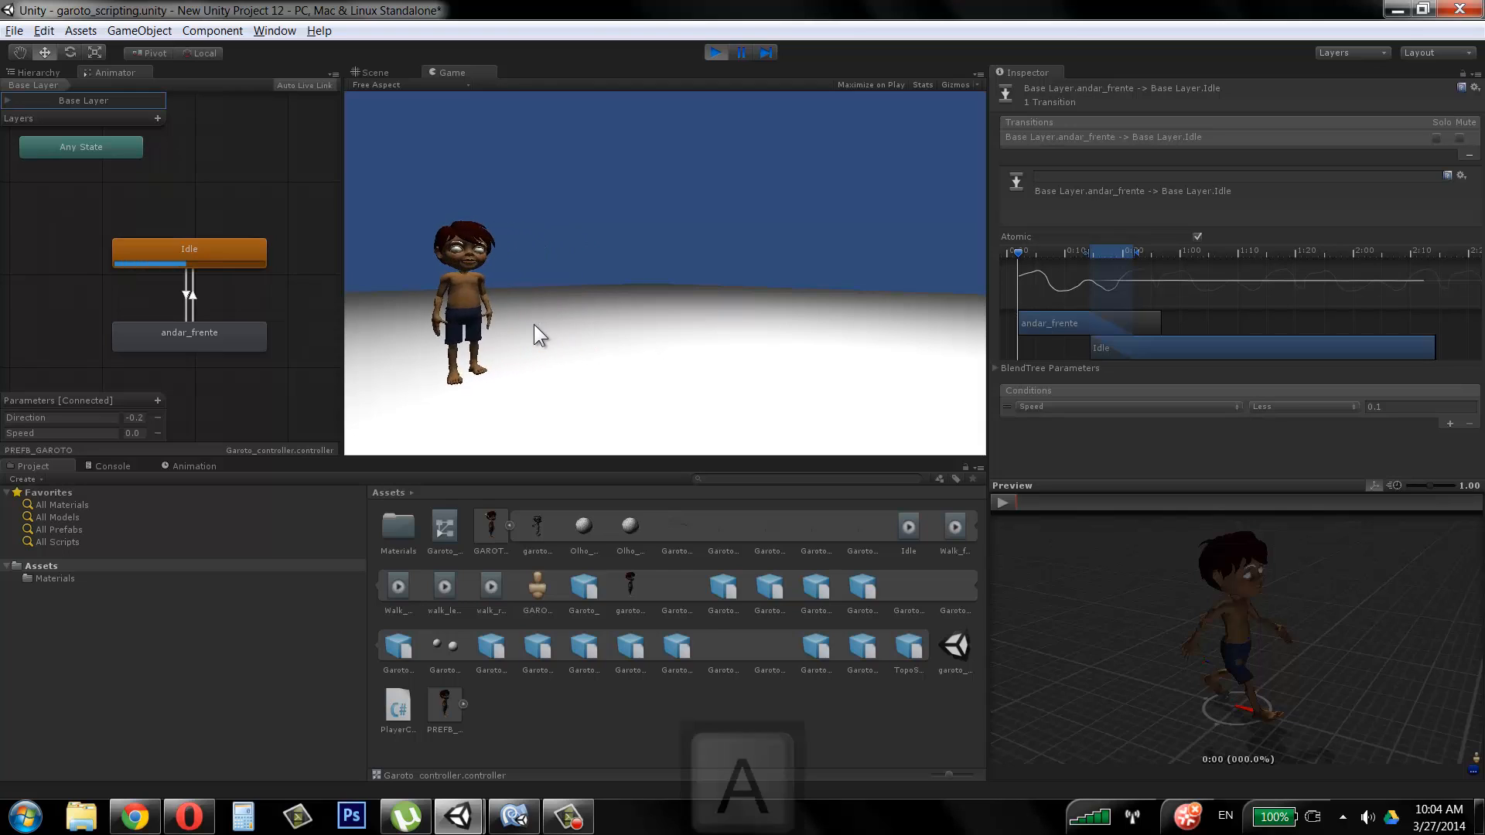
key("s")
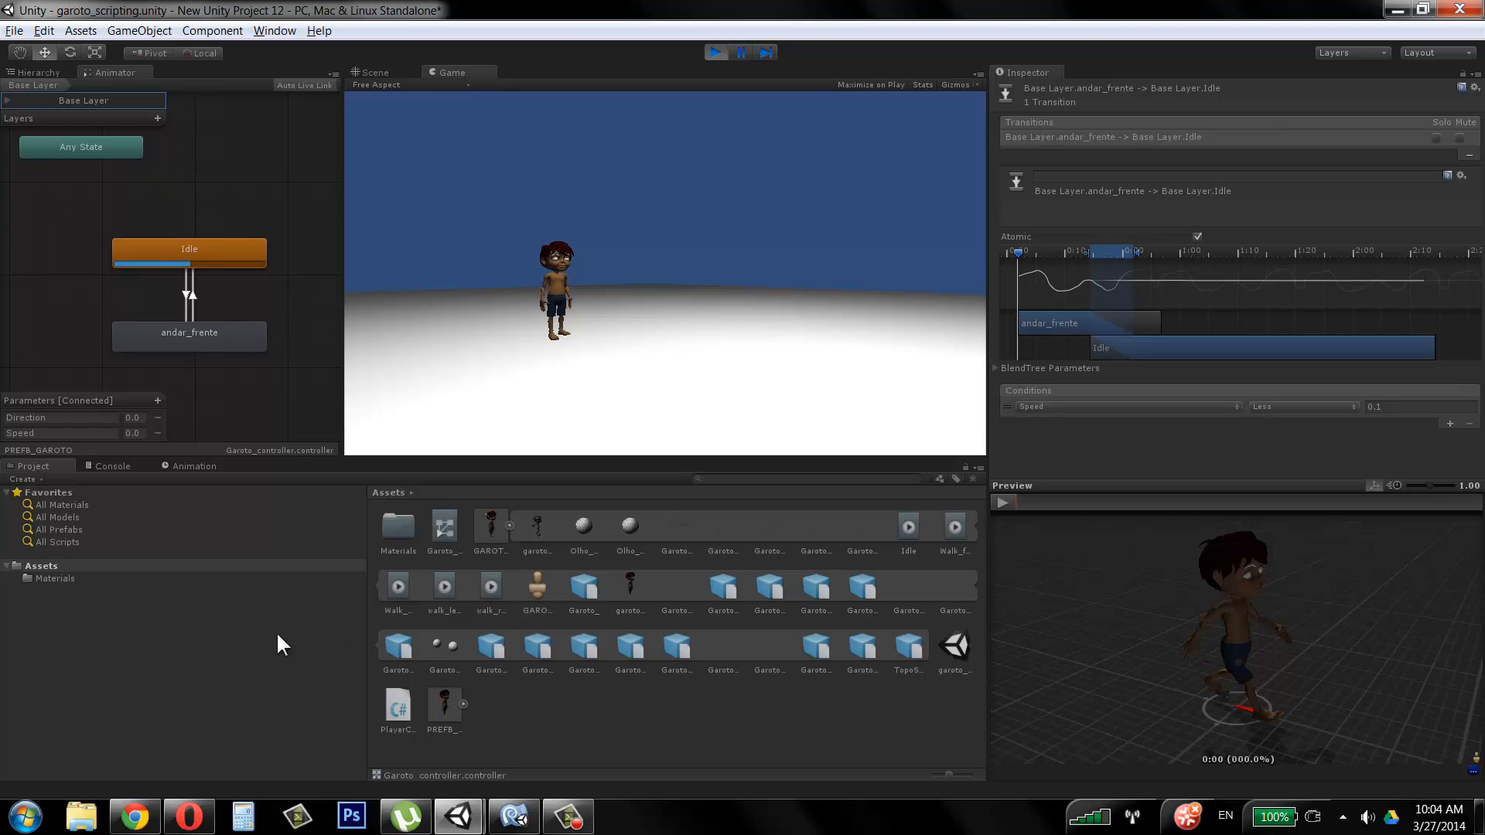
Step: Switch to MonoDevelop and review PlayerControlScript's variable declarations, Start, OnAnimatorMove and the movement-speed and reload logic in FixedUpdate
mouse_move(514, 817)
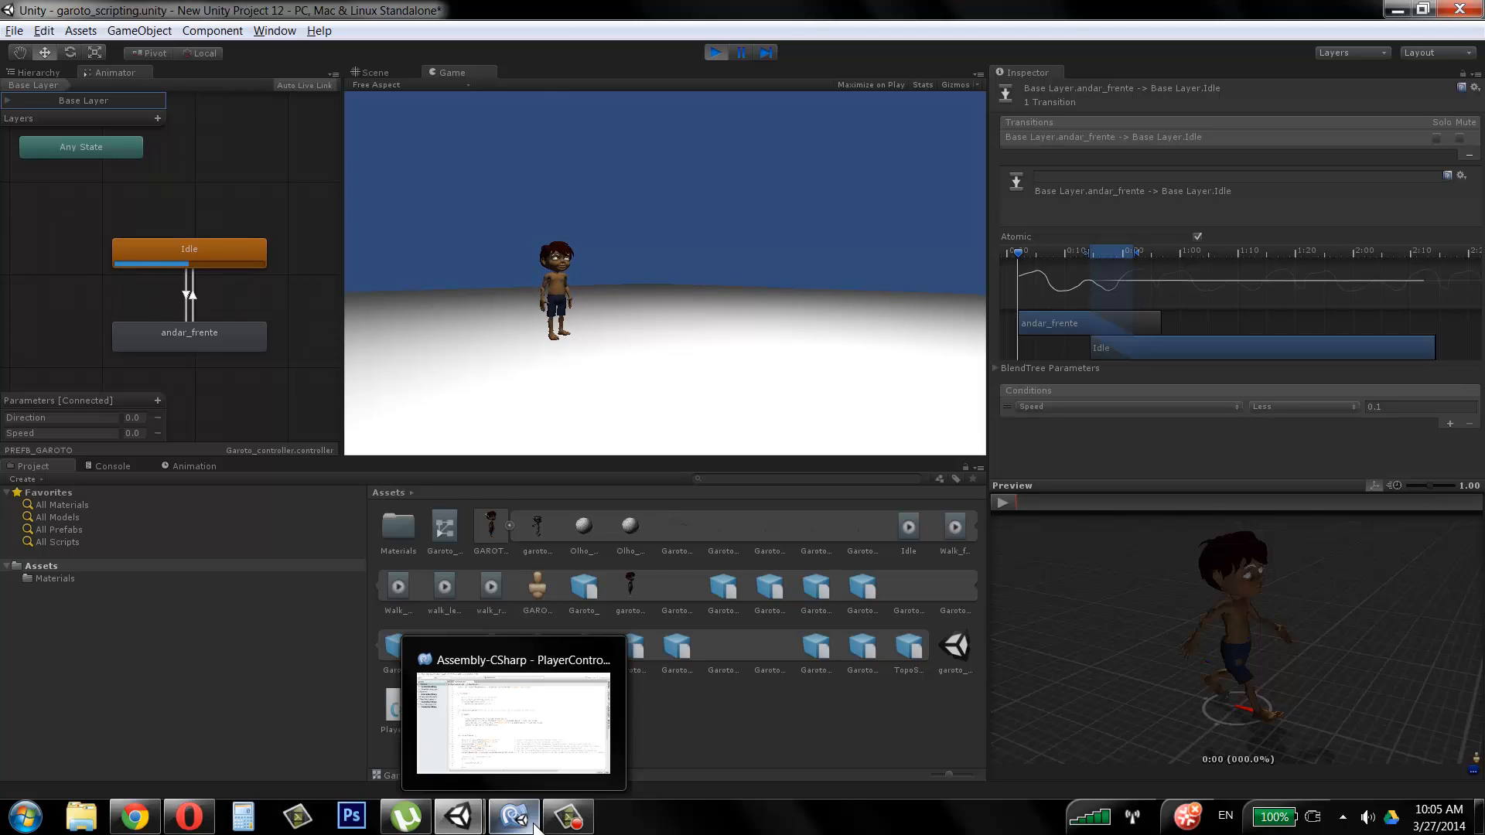
left_click(509, 831)
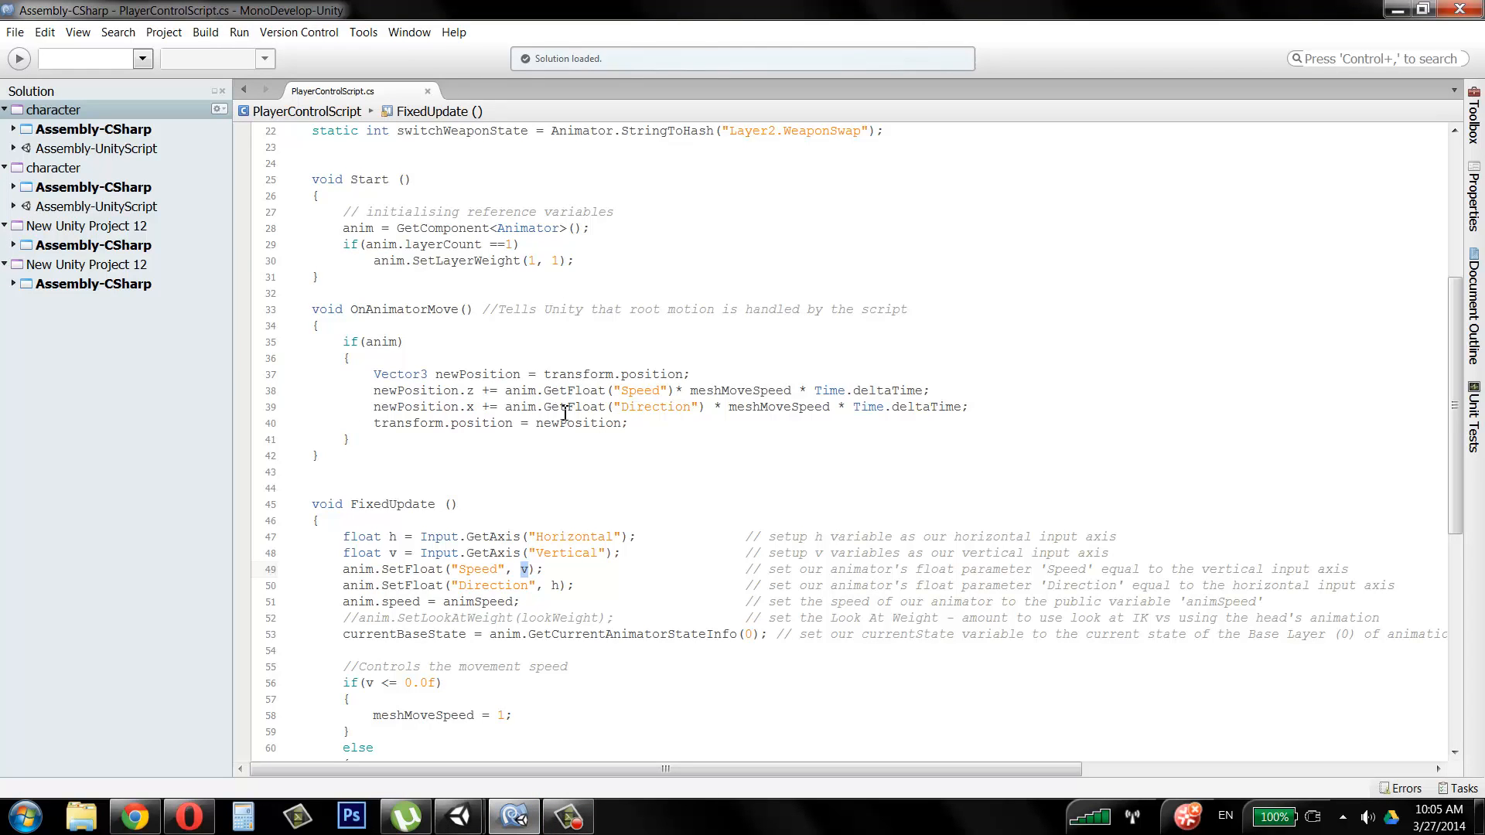
scroll(610, 498, "down", 3)
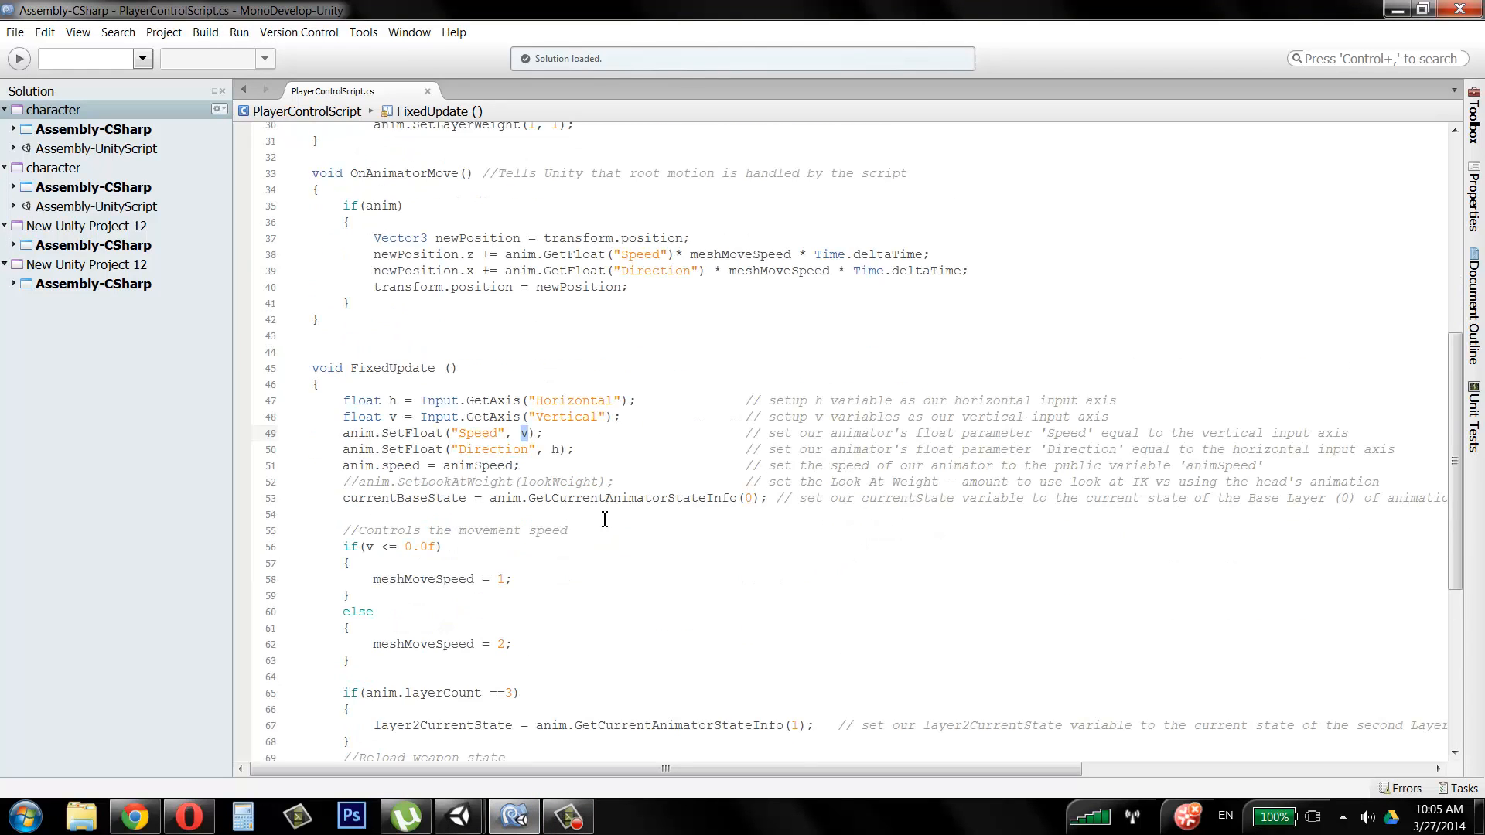
scroll(605, 519, "down", 3)
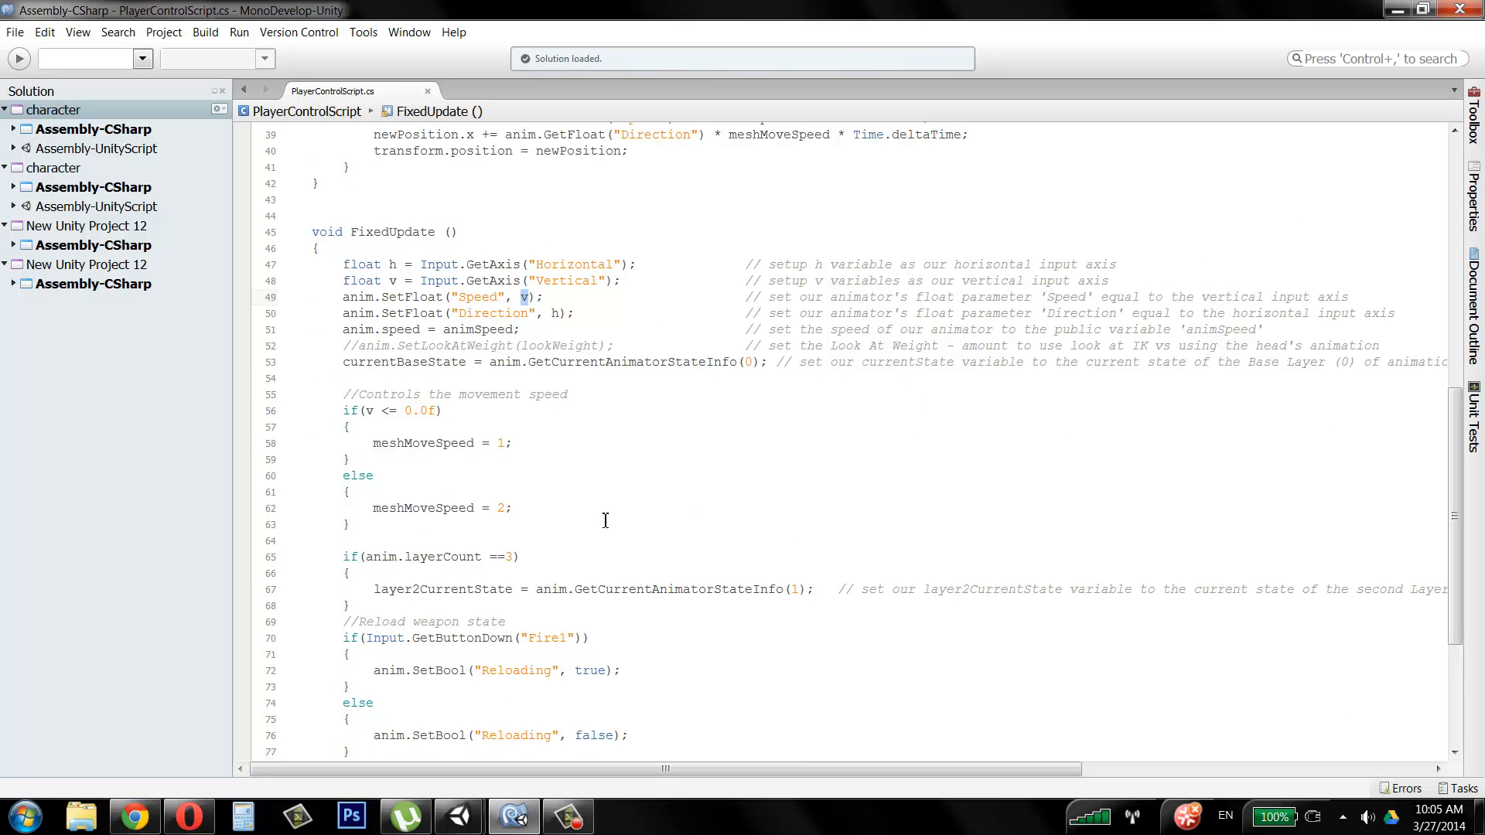
scroll(606, 521, "up", 10)
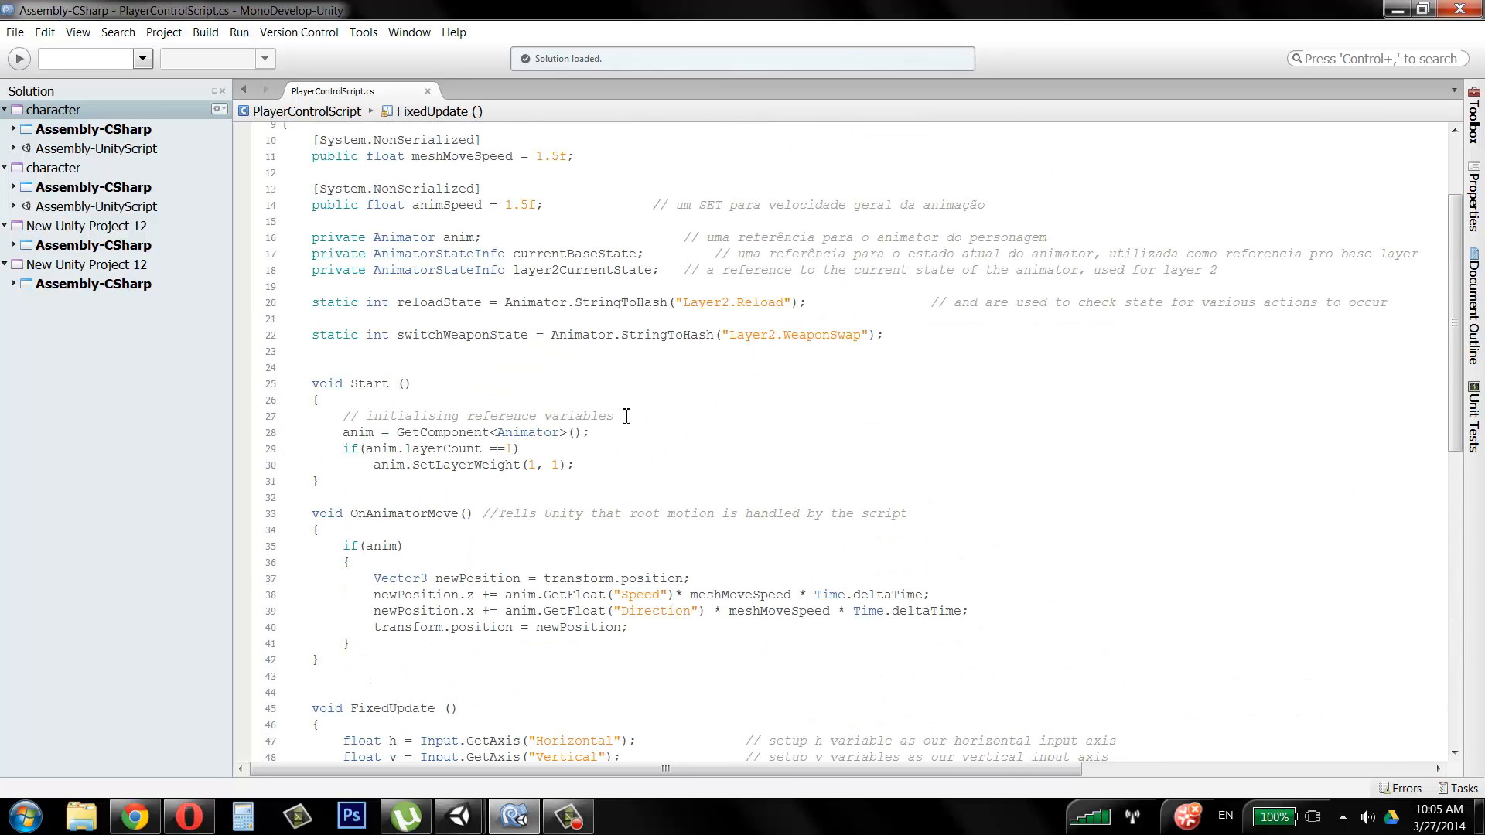
left_click(548, 340)
left_click(665, 368)
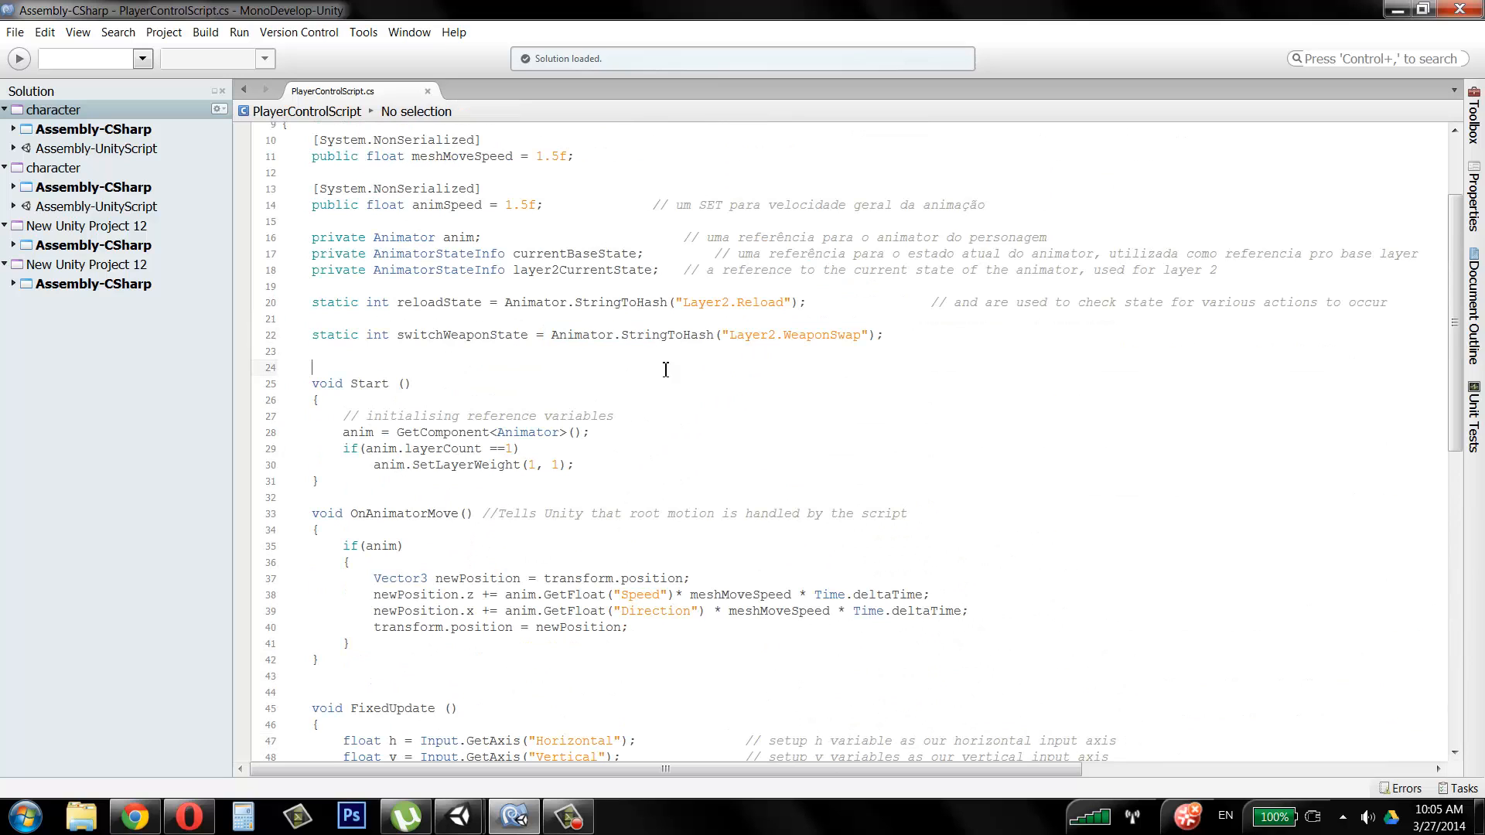
scroll(704, 320, "down", 3)
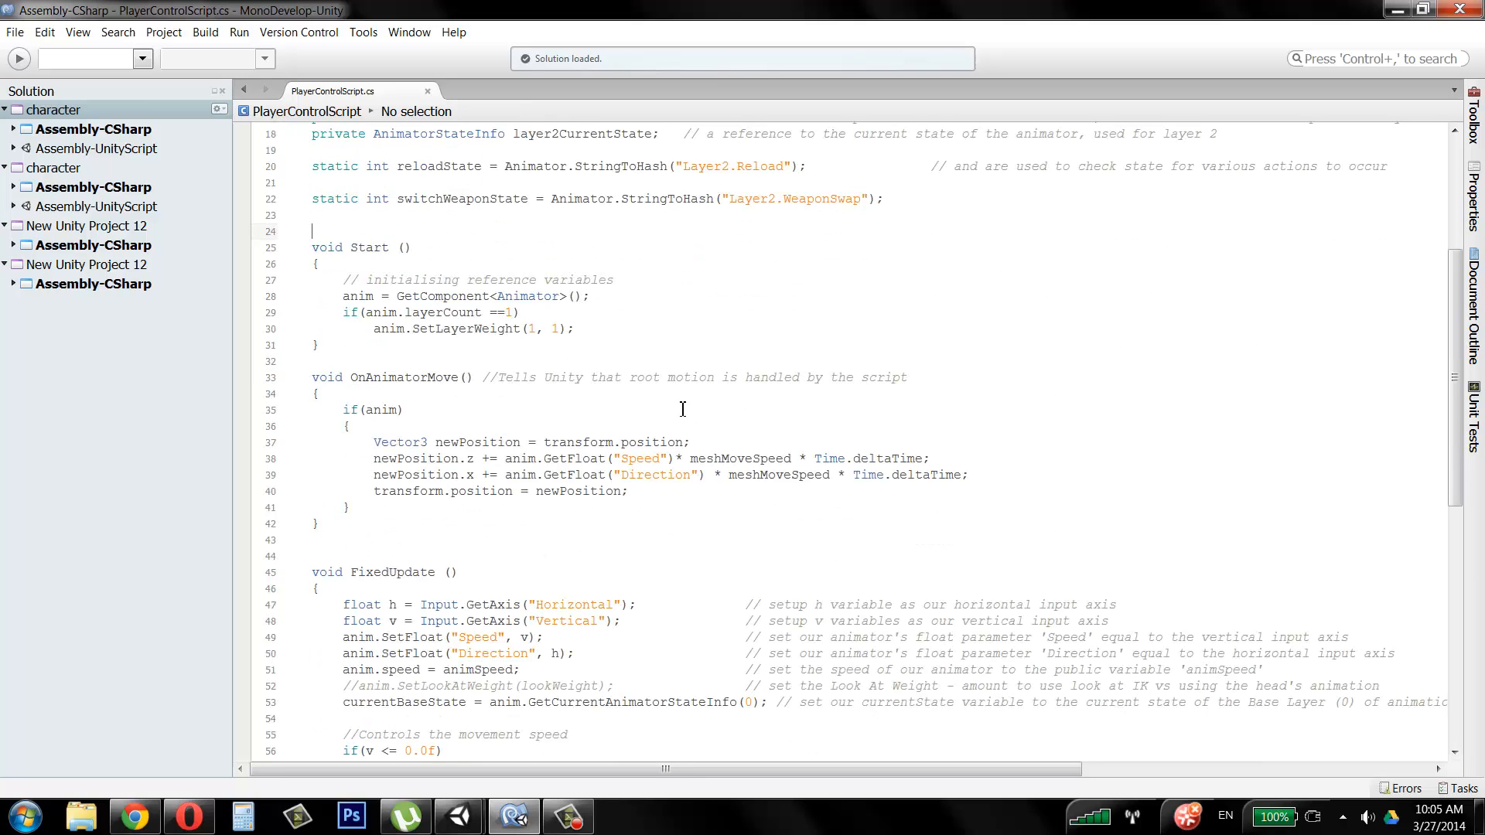
Step: Examine PlayerControlScript's Animator and AnimatorStateInfo declarations and the Start and OnAnimatorMove methods
scroll(685, 315, "up", 6)
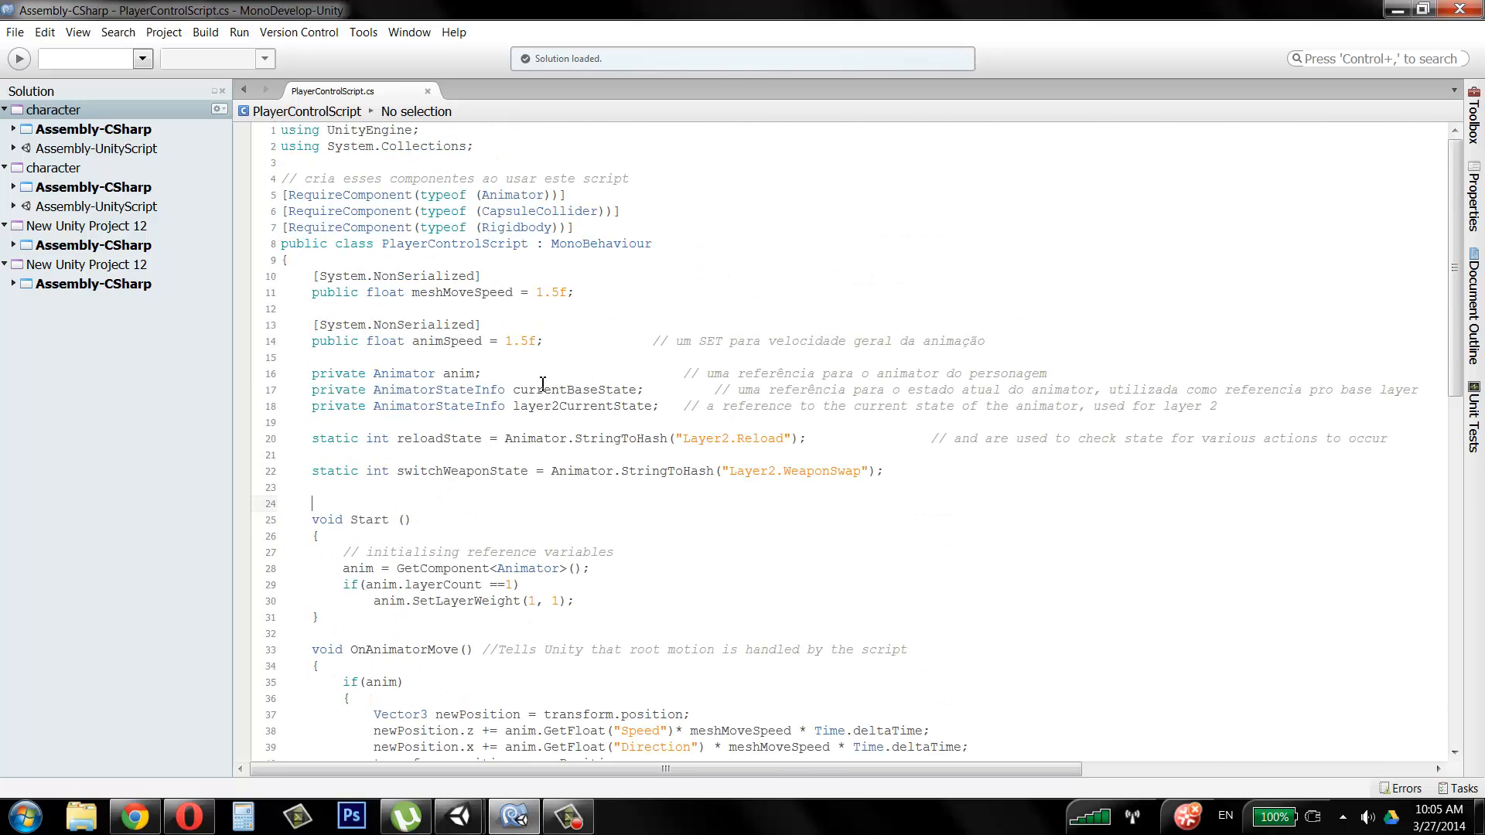
left_click(376, 373)
left_click(479, 372)
left_click_drag(375, 389, 499, 391)
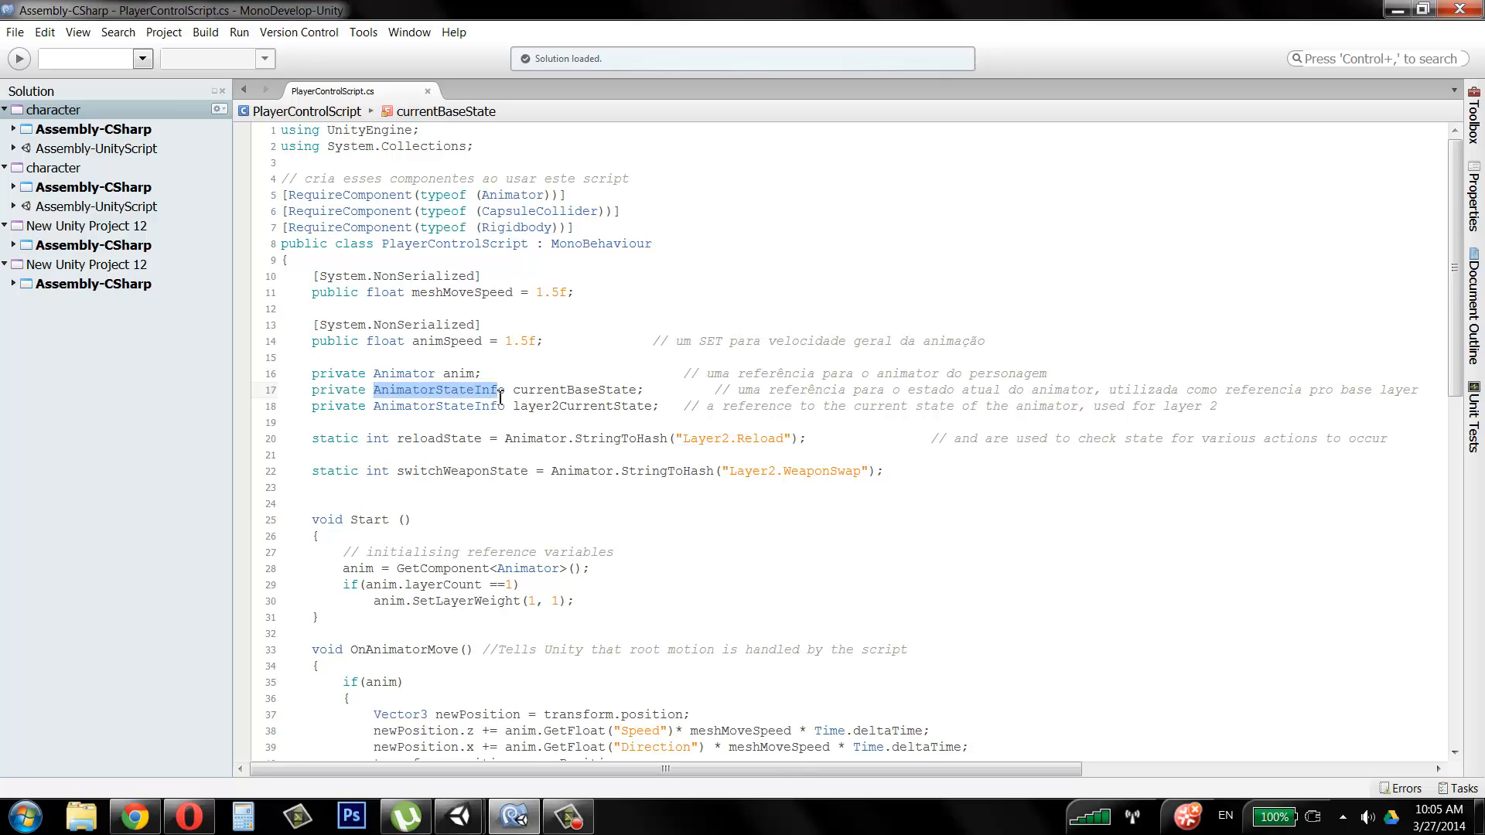
scroll(496, 464, "down", 4)
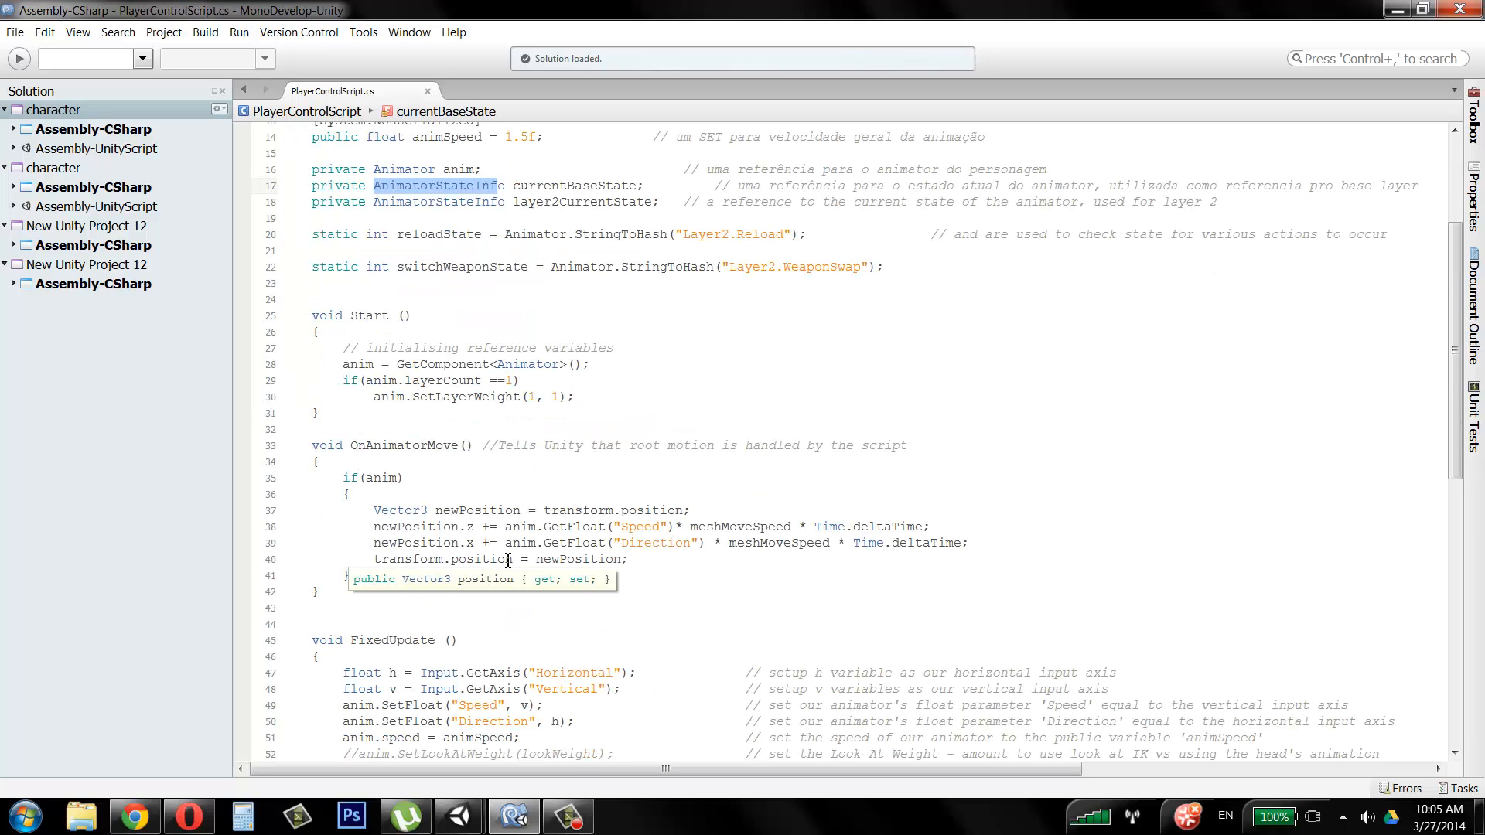
Step: Switch to the garoto_scripting Unity project, test moving the boy backward, sideways and forward in the running game, and stop play mode
mouse_move(459, 815)
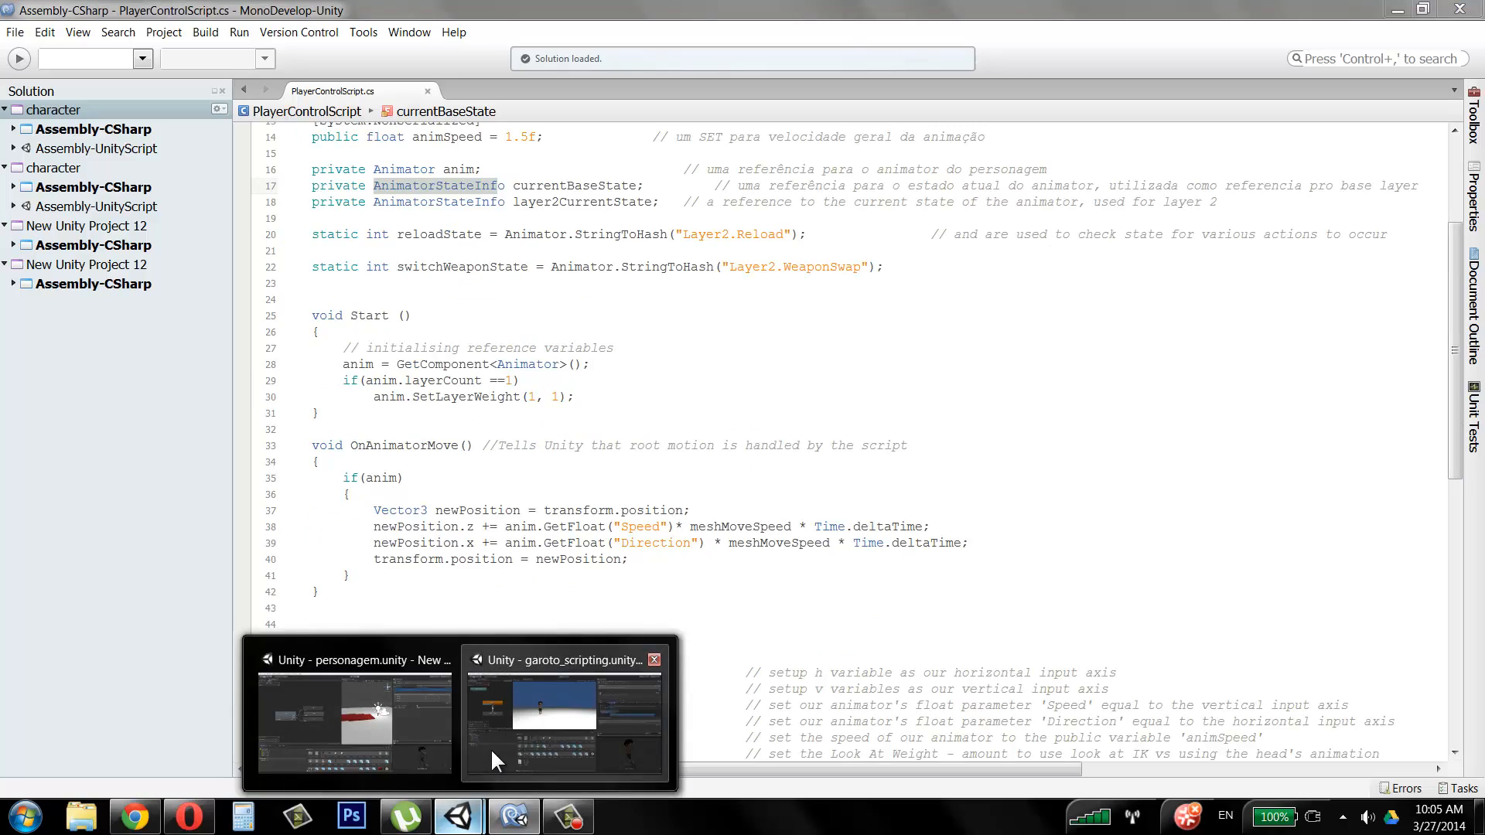
left_click(490, 749)
left_click(195, 327)
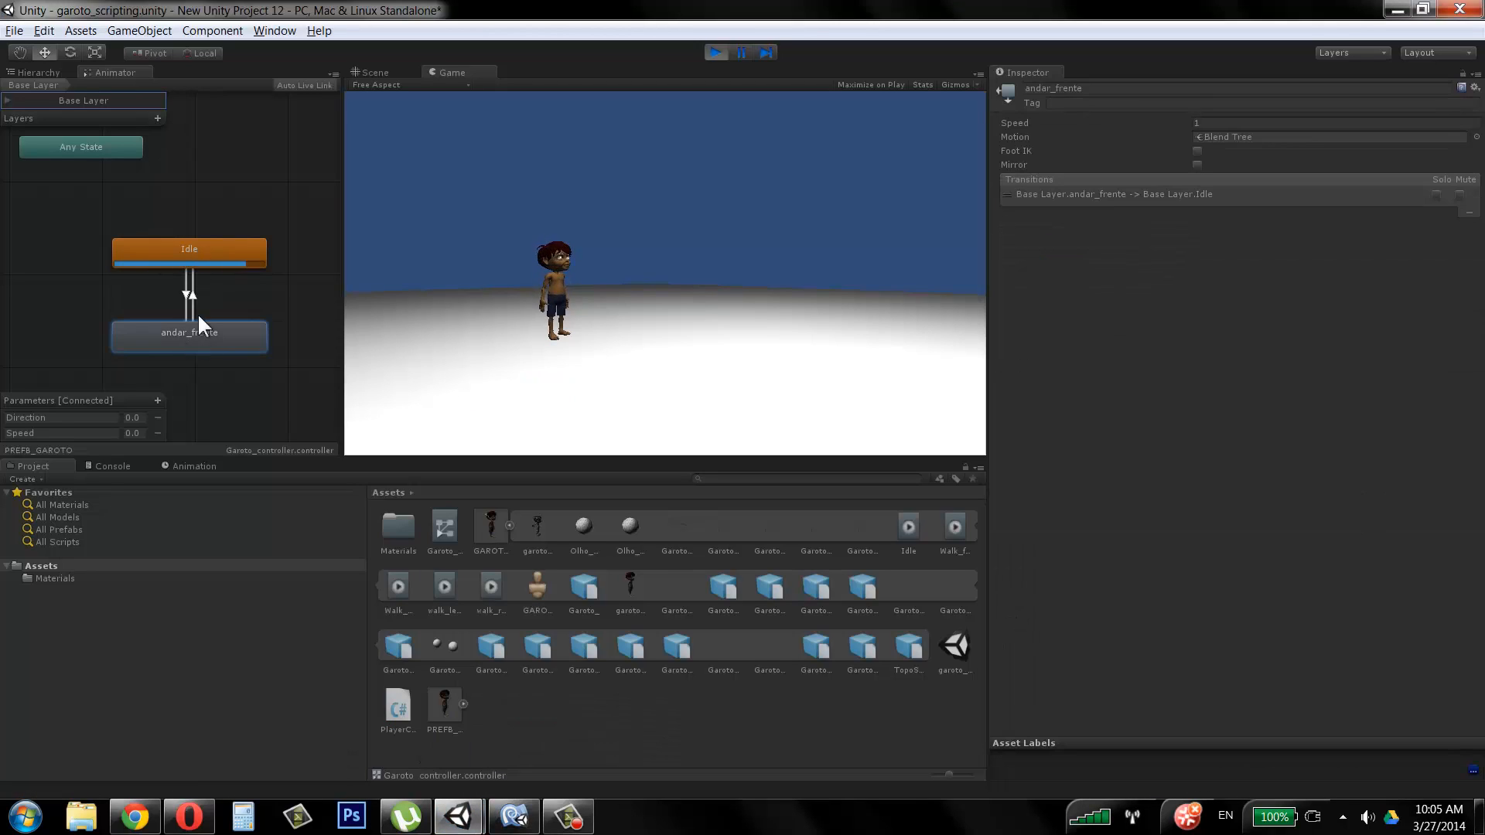
left_click(191, 256)
left_click(179, 336)
key("s")
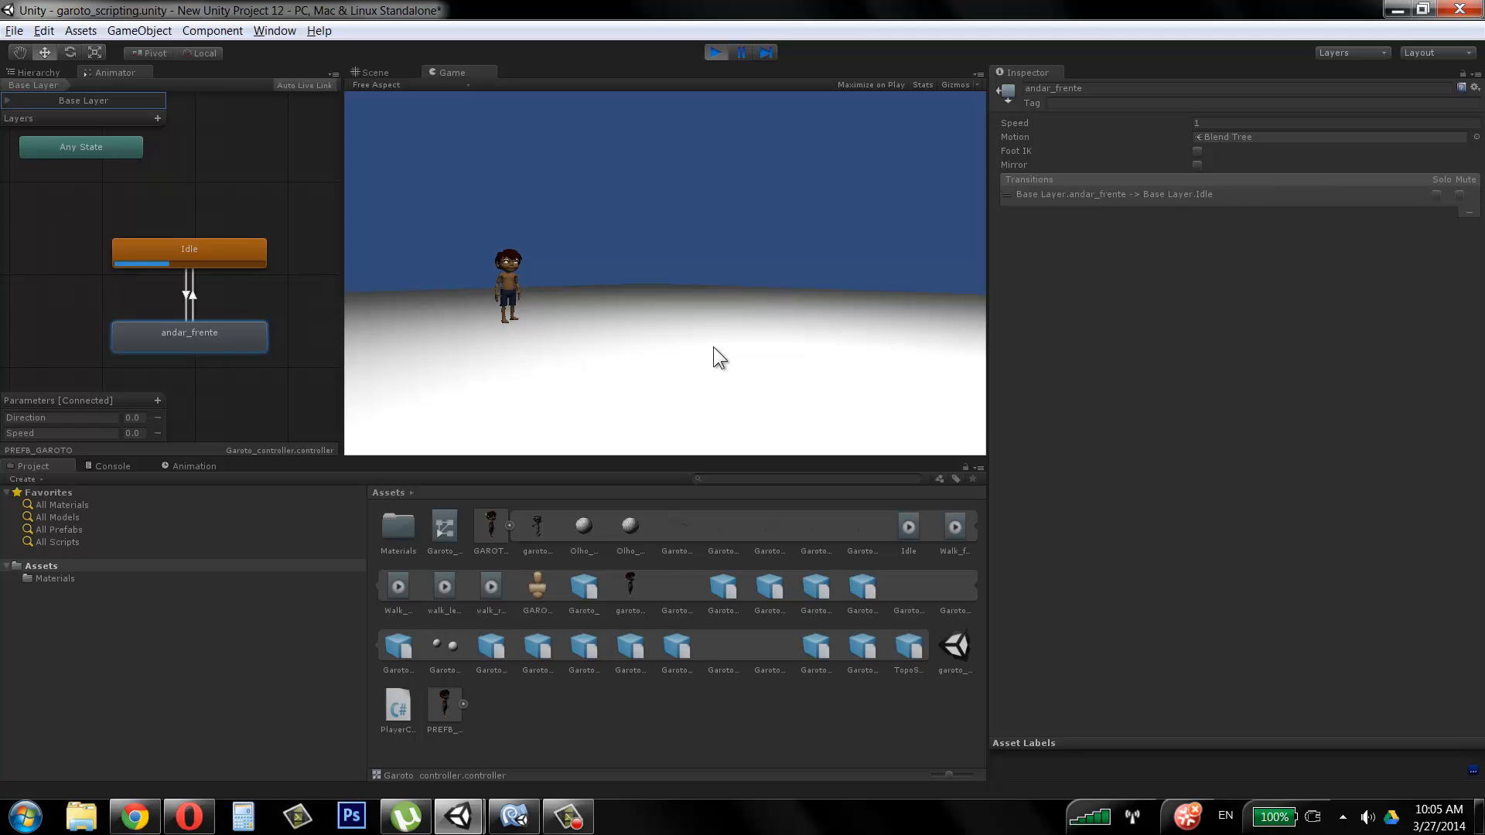
key("d")
key("a")
key("w")
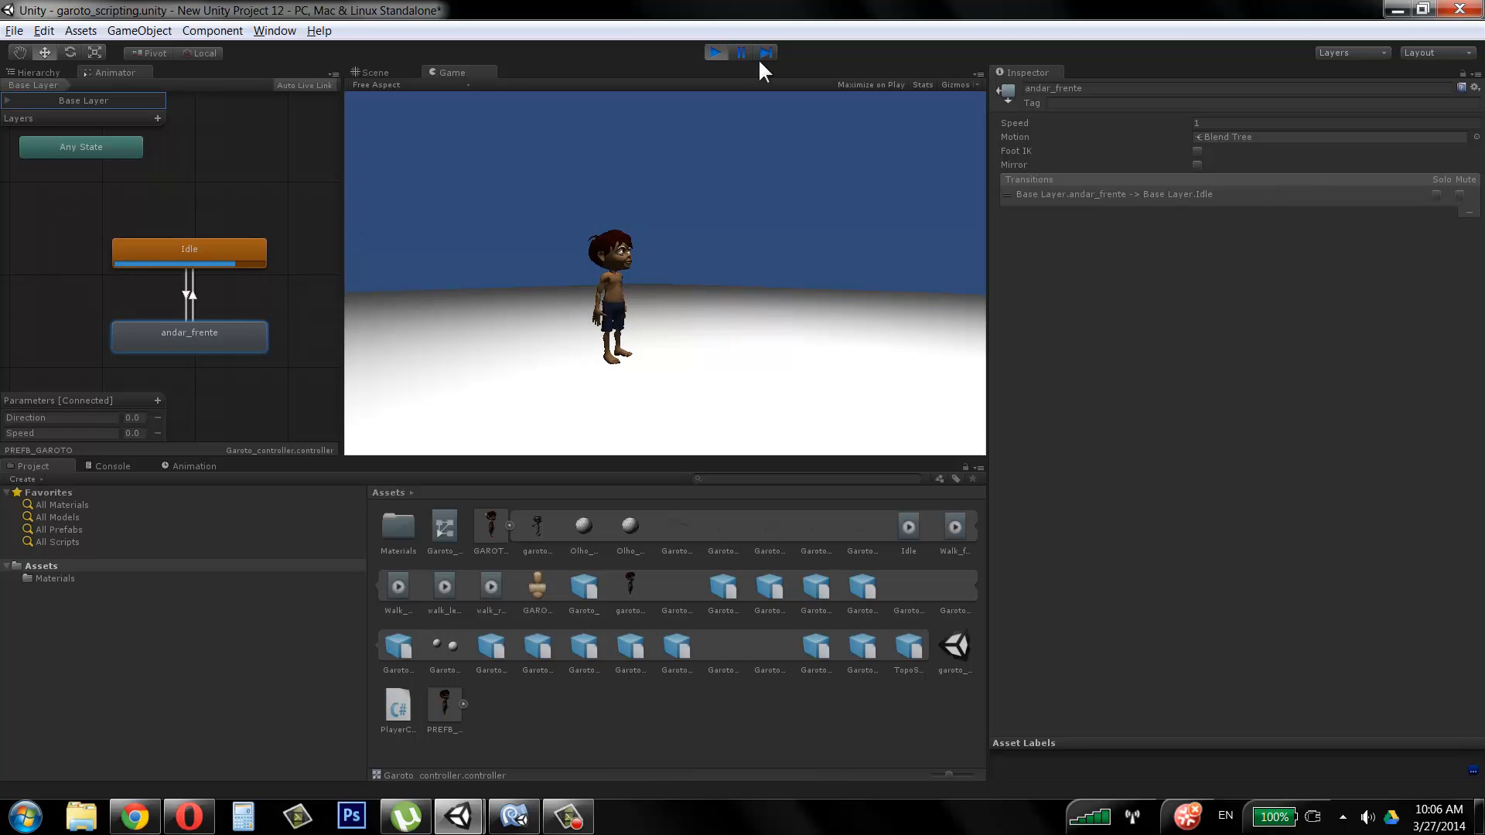
left_click(716, 52)
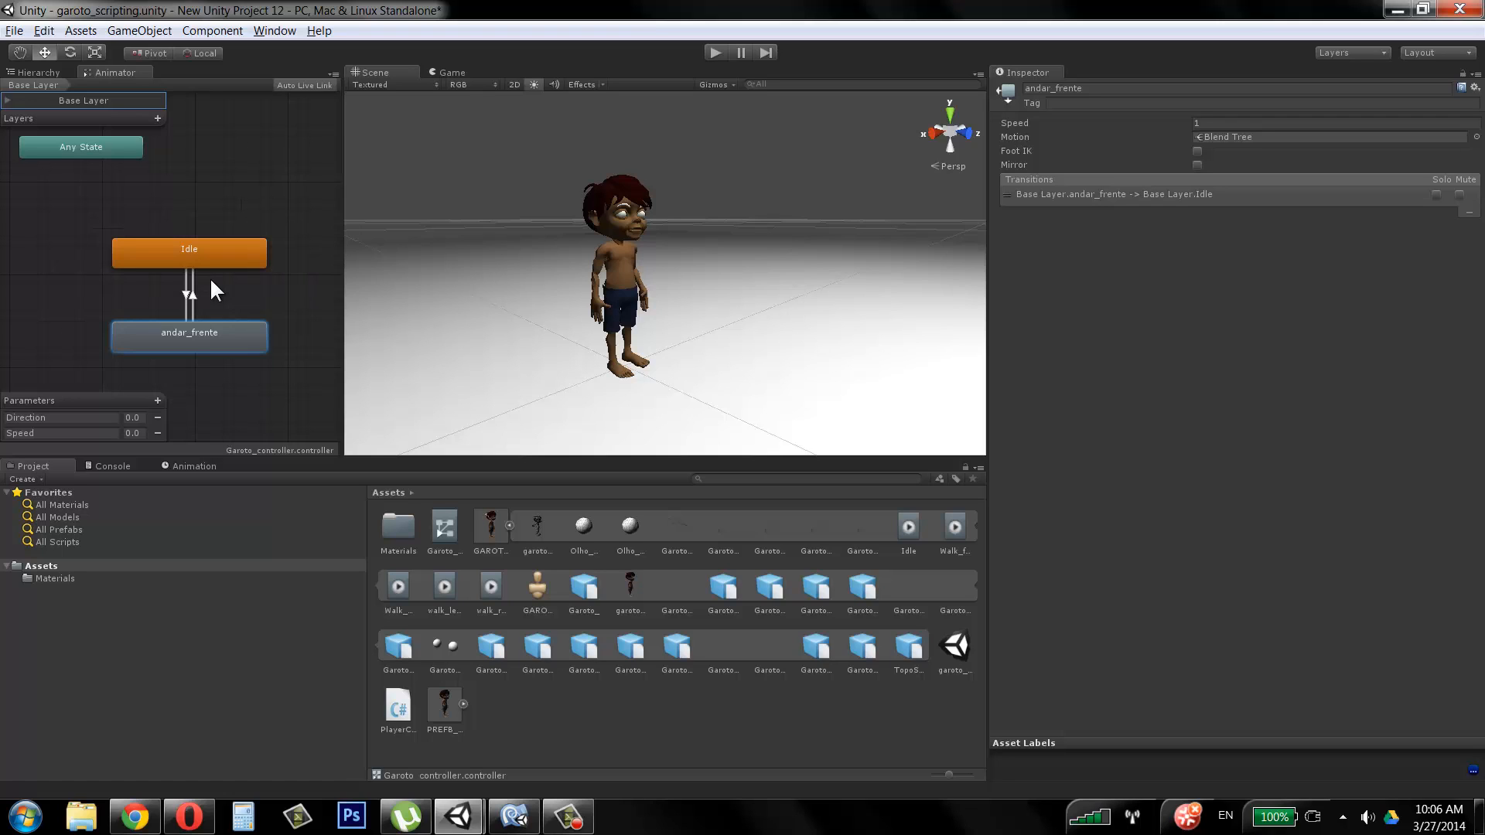
Step: Add the Walk_Back animation clip to the Animator graph as a new state above Idle
left_click(490, 589)
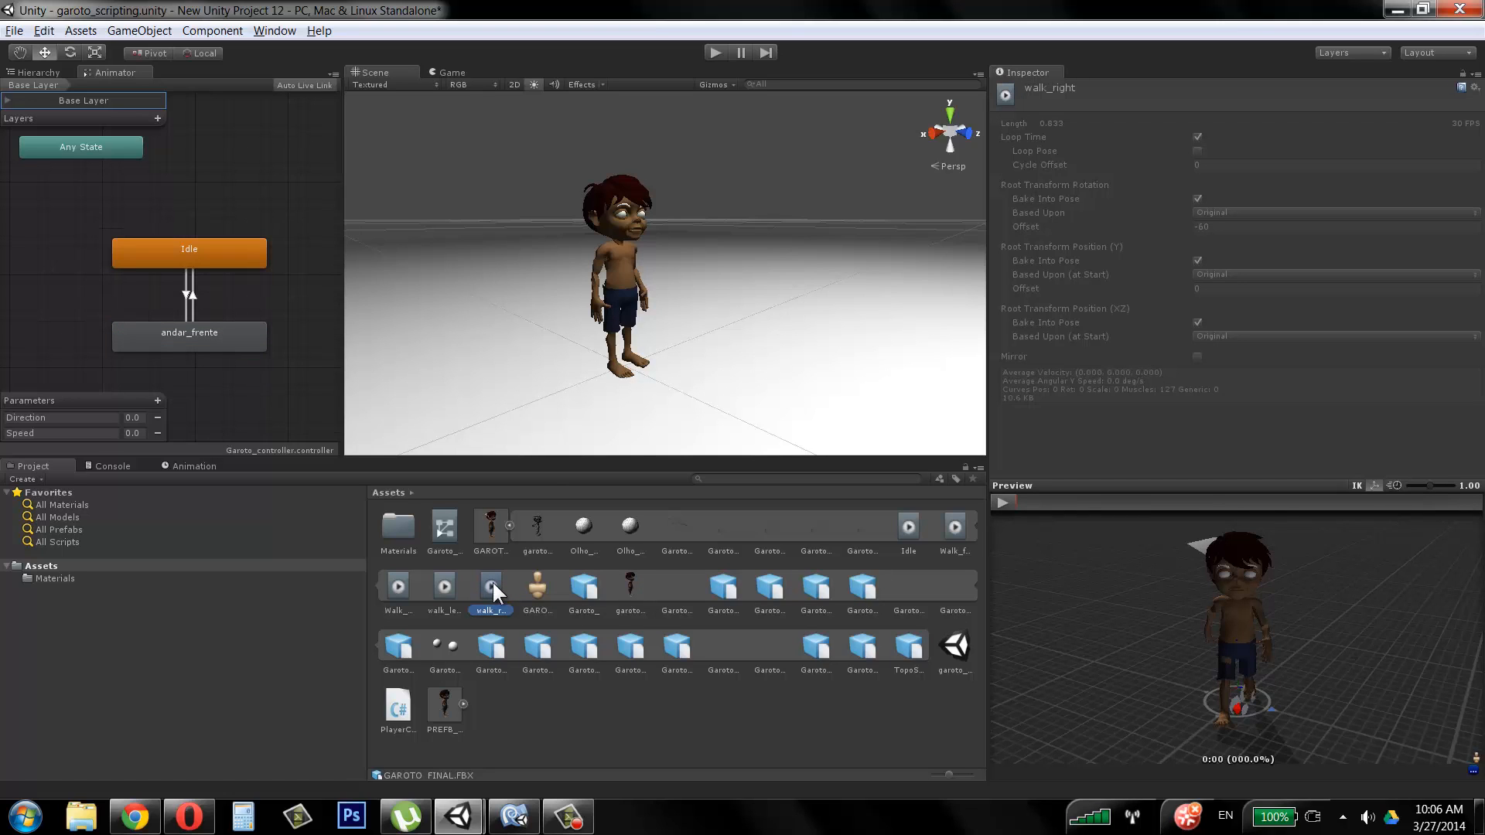
left_click(399, 579)
left_click_drag(397, 583, 160, 174)
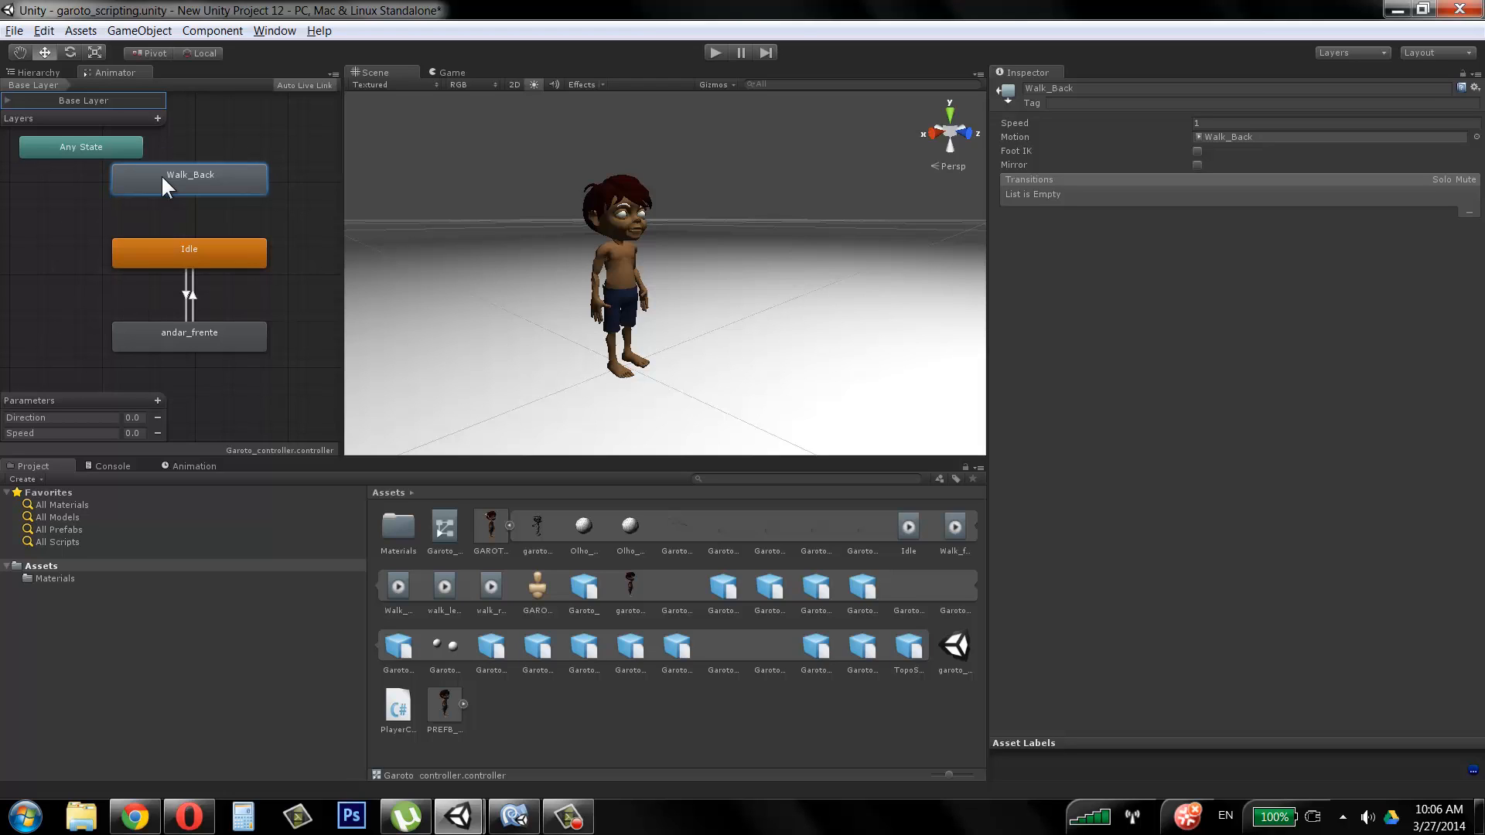
Step: Create transitions in both directions between the Idle and Walk_Back states
right_click(203, 254)
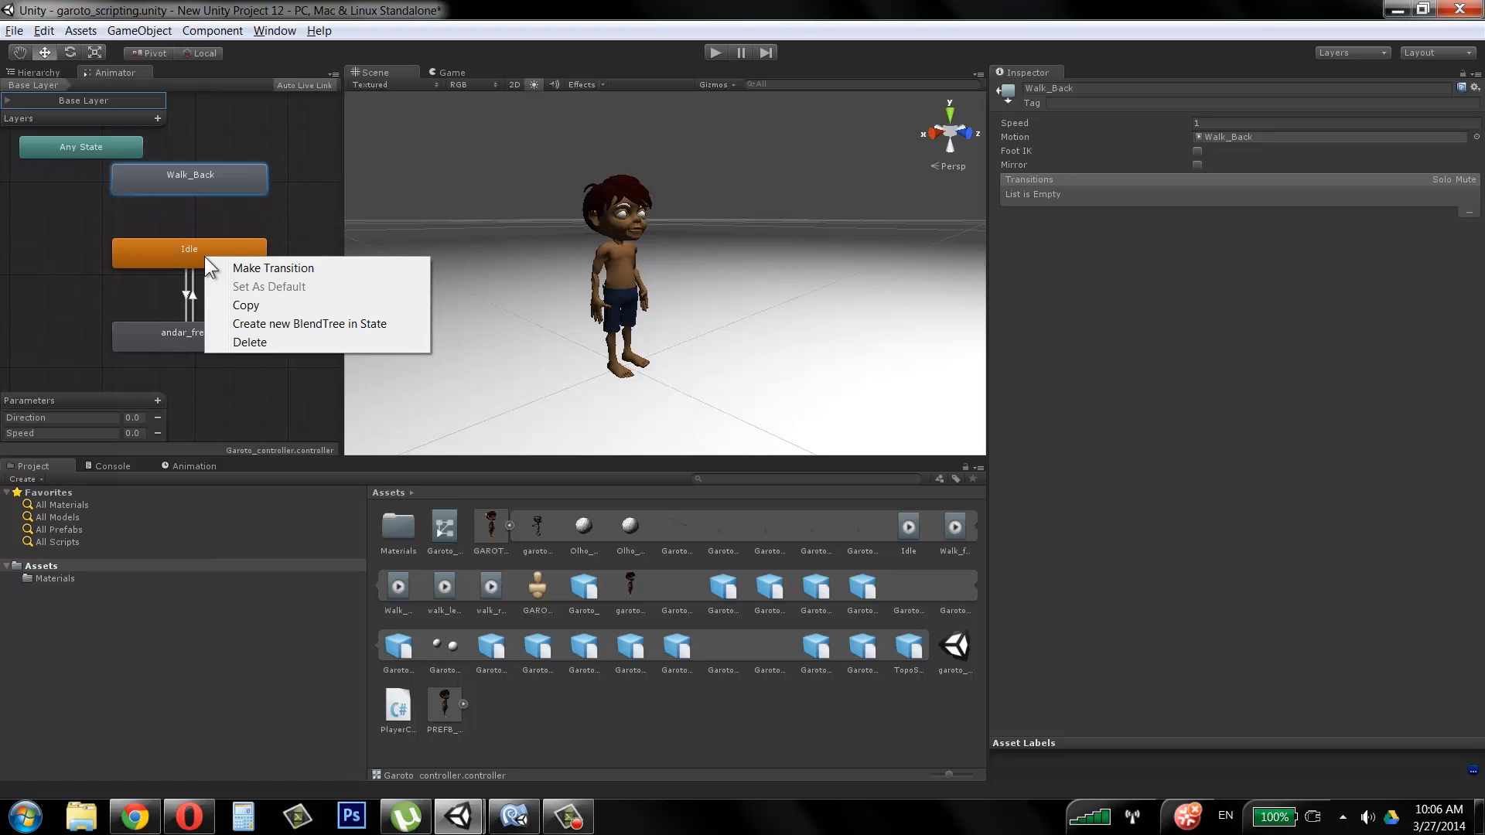
left_click(235, 267)
left_click(197, 187)
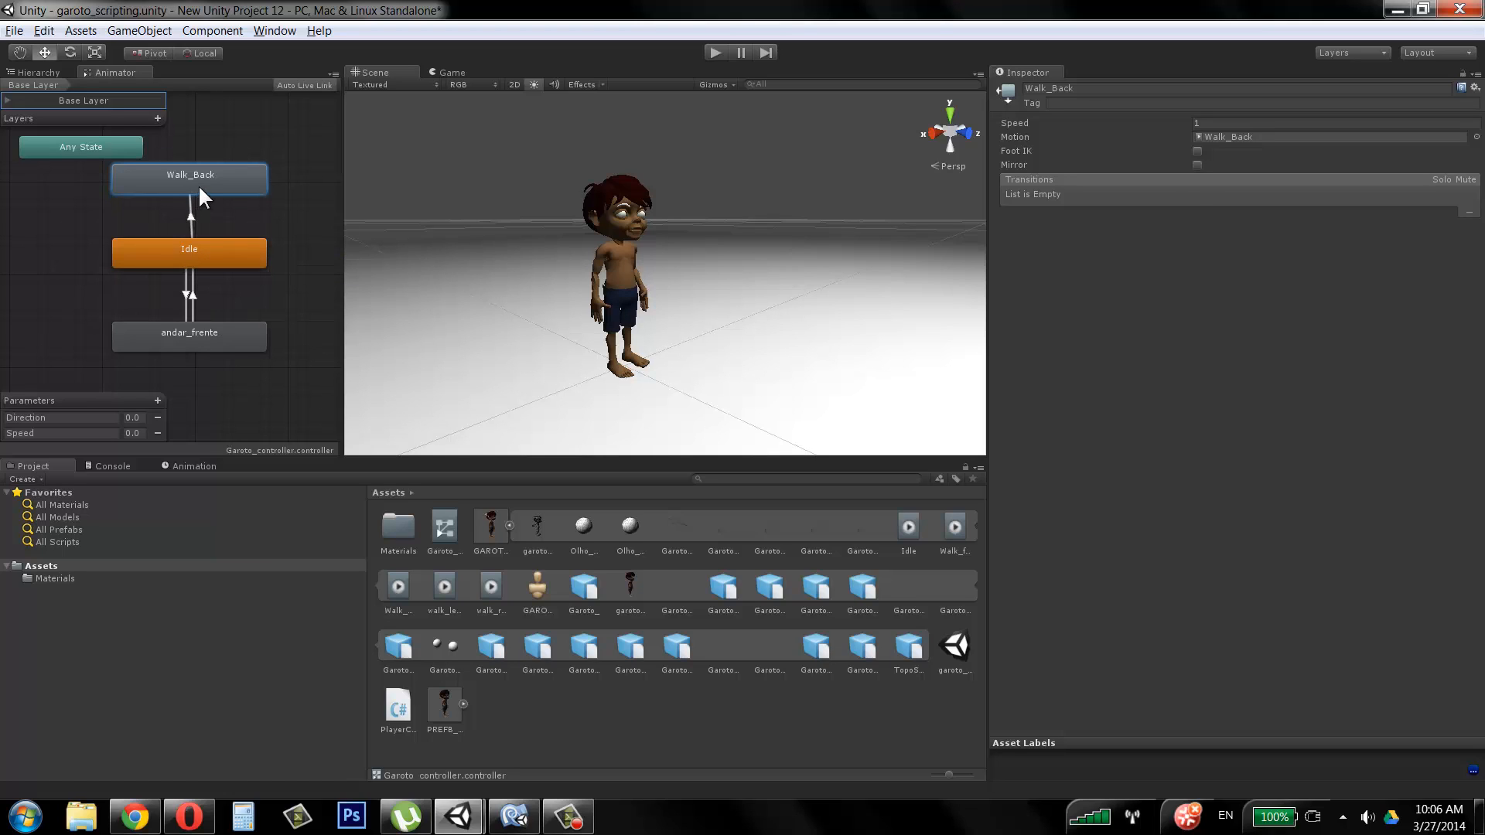
right_click(184, 179)
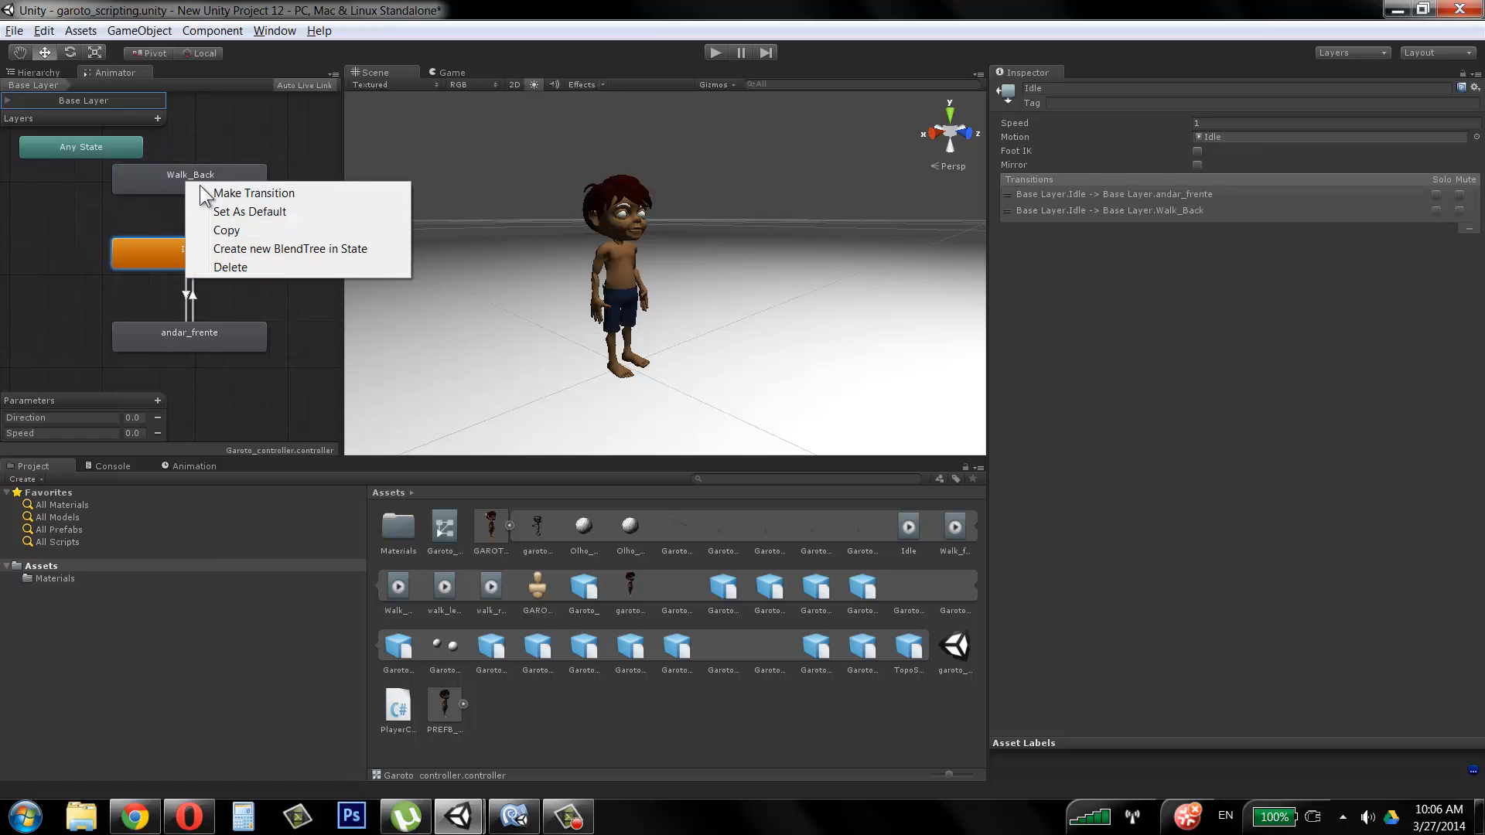
left_click(224, 196)
left_click(183, 248)
Step: Inspect the conditions of the Walk_Back to Idle and Idle to andar_frente transitions
left_click(191, 216)
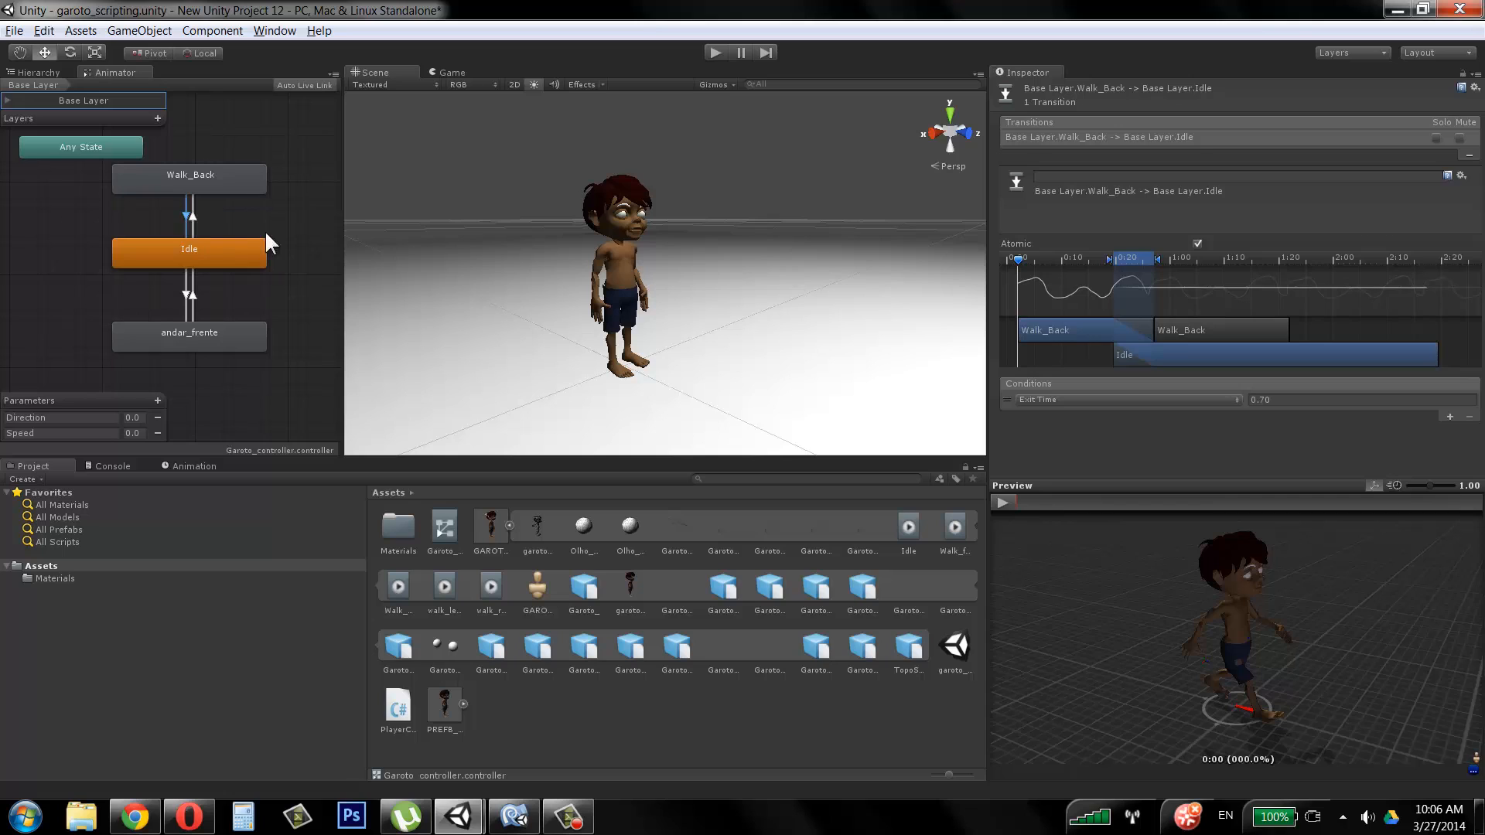
left_click(230, 255)
left_click(186, 300)
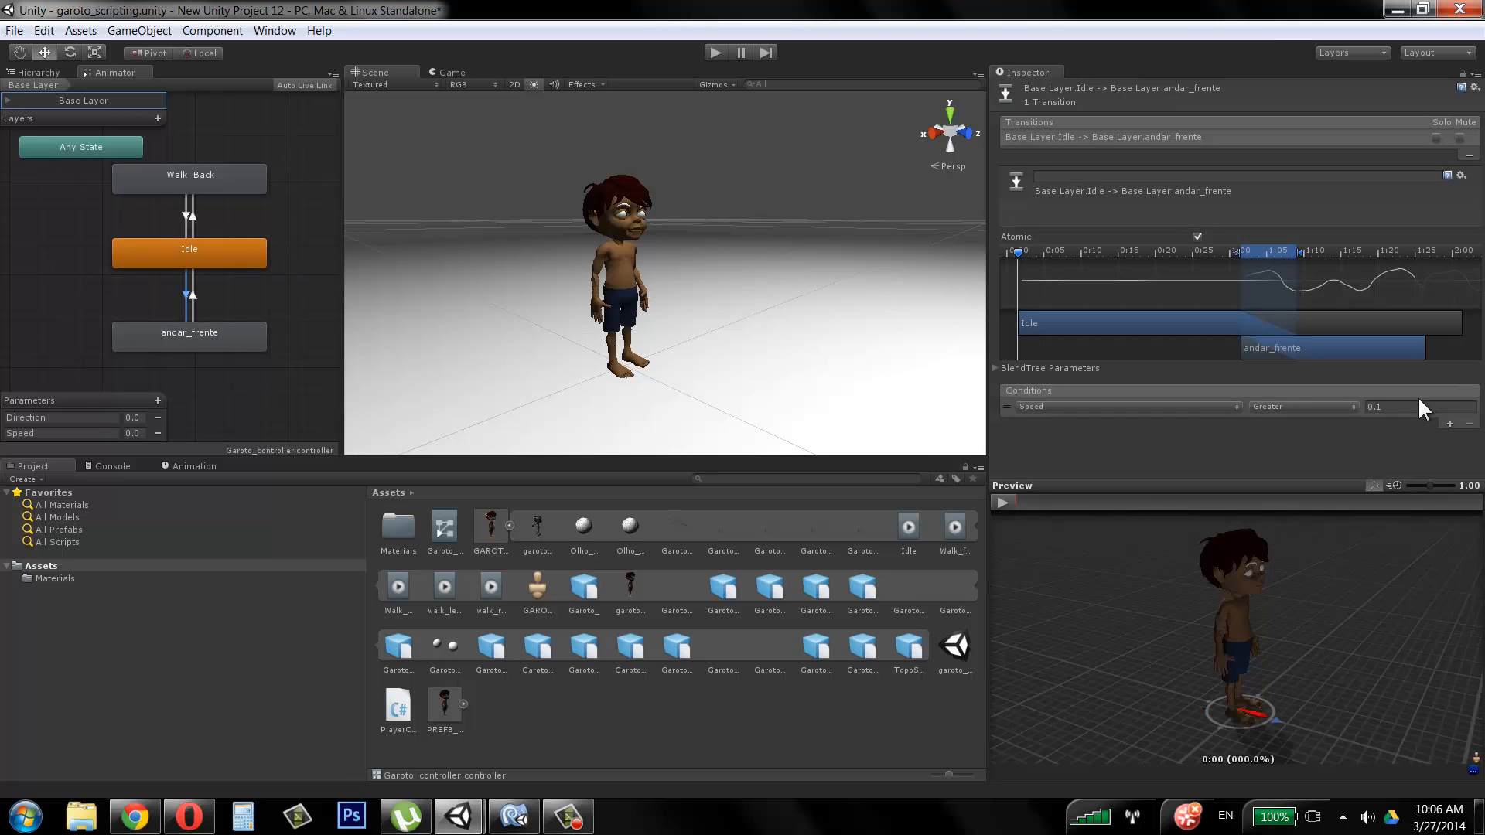
Step: Change the Idle to Walk_Back transition's condition from Exit Time to the Direction parameter
left_click(229, 199)
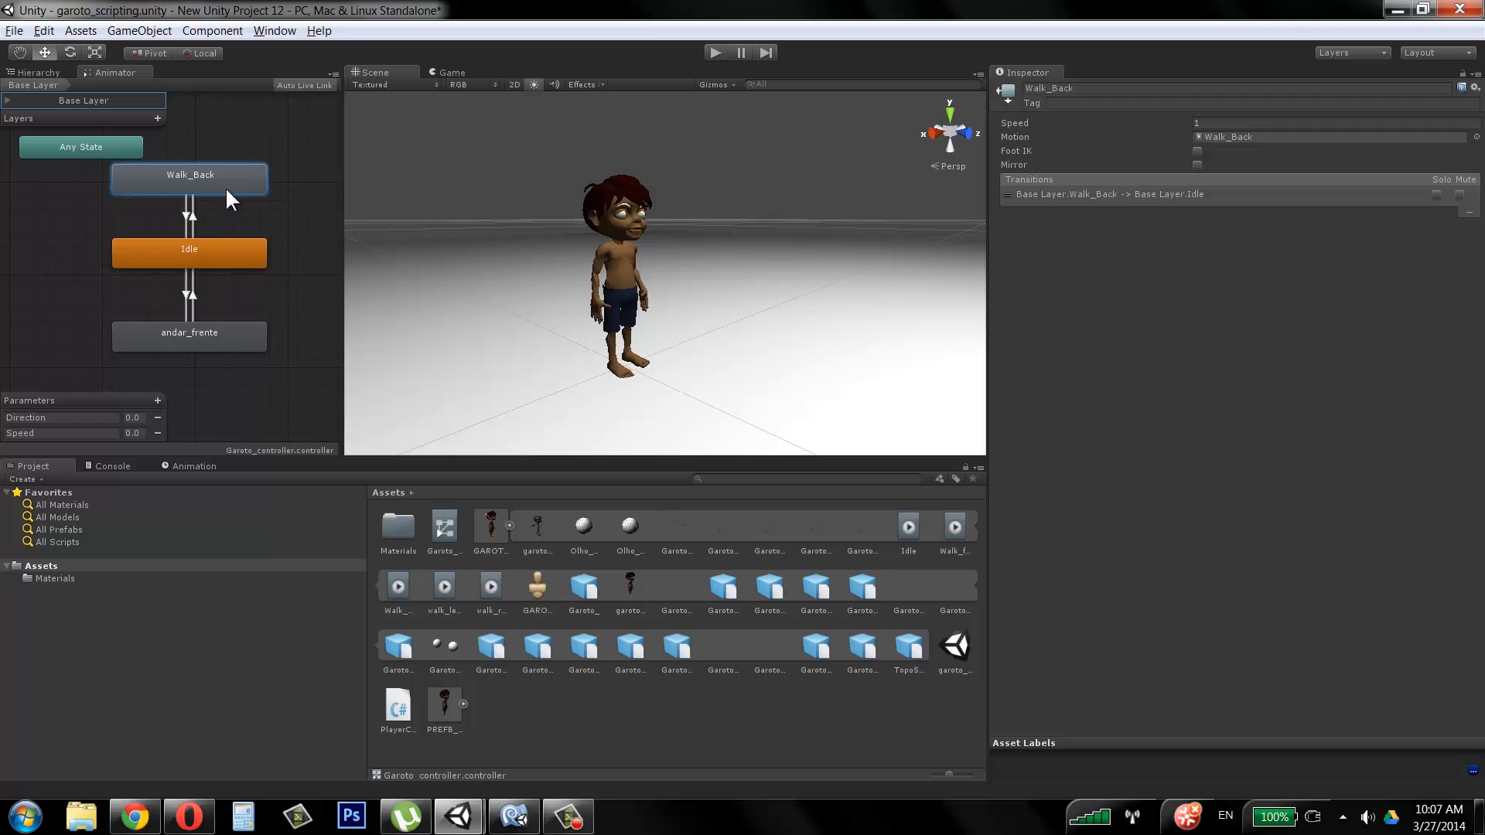
left_click(197, 242)
left_click(203, 221)
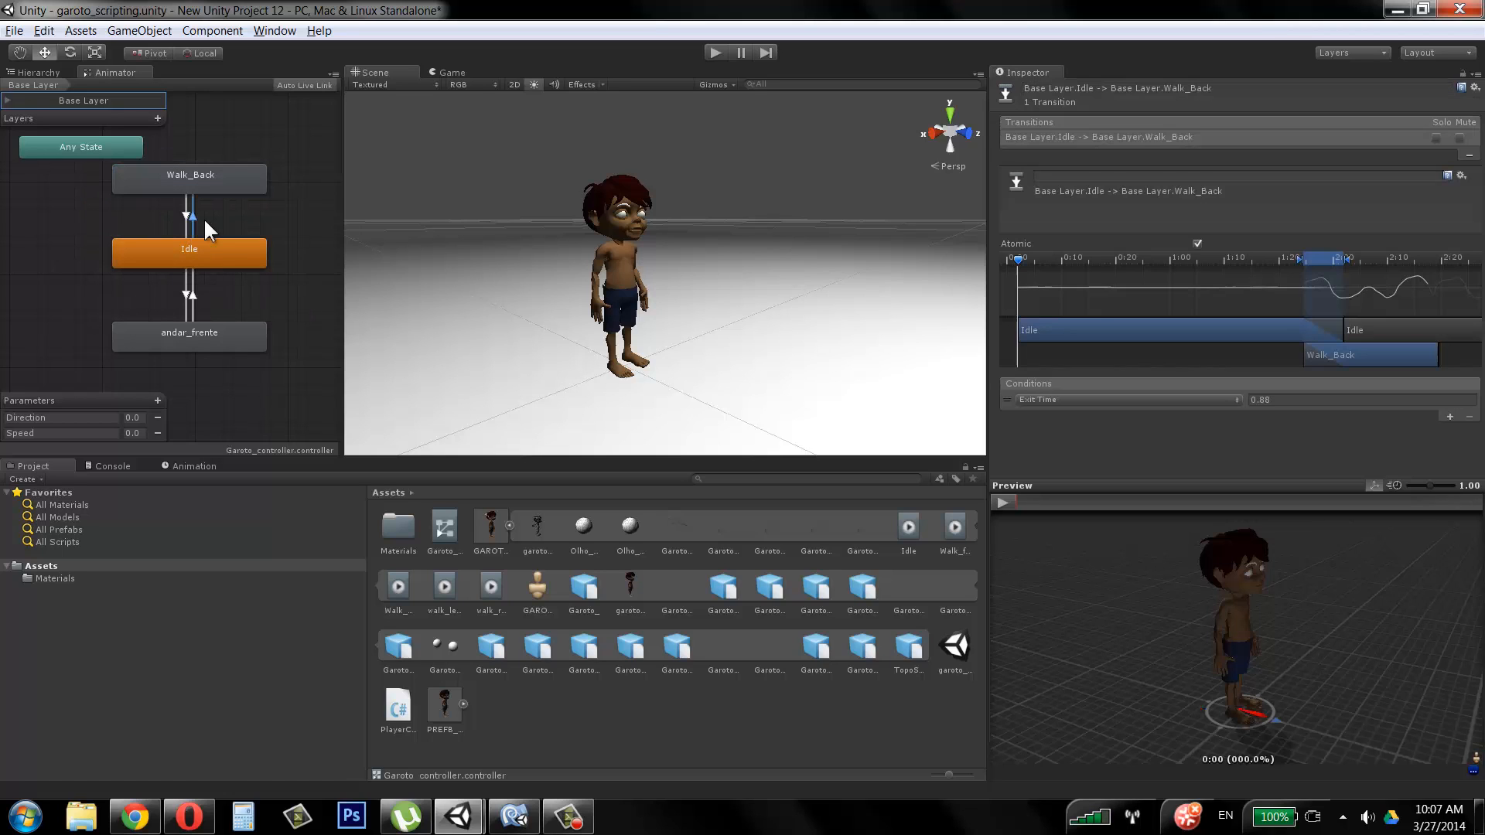
left_click(1186, 400)
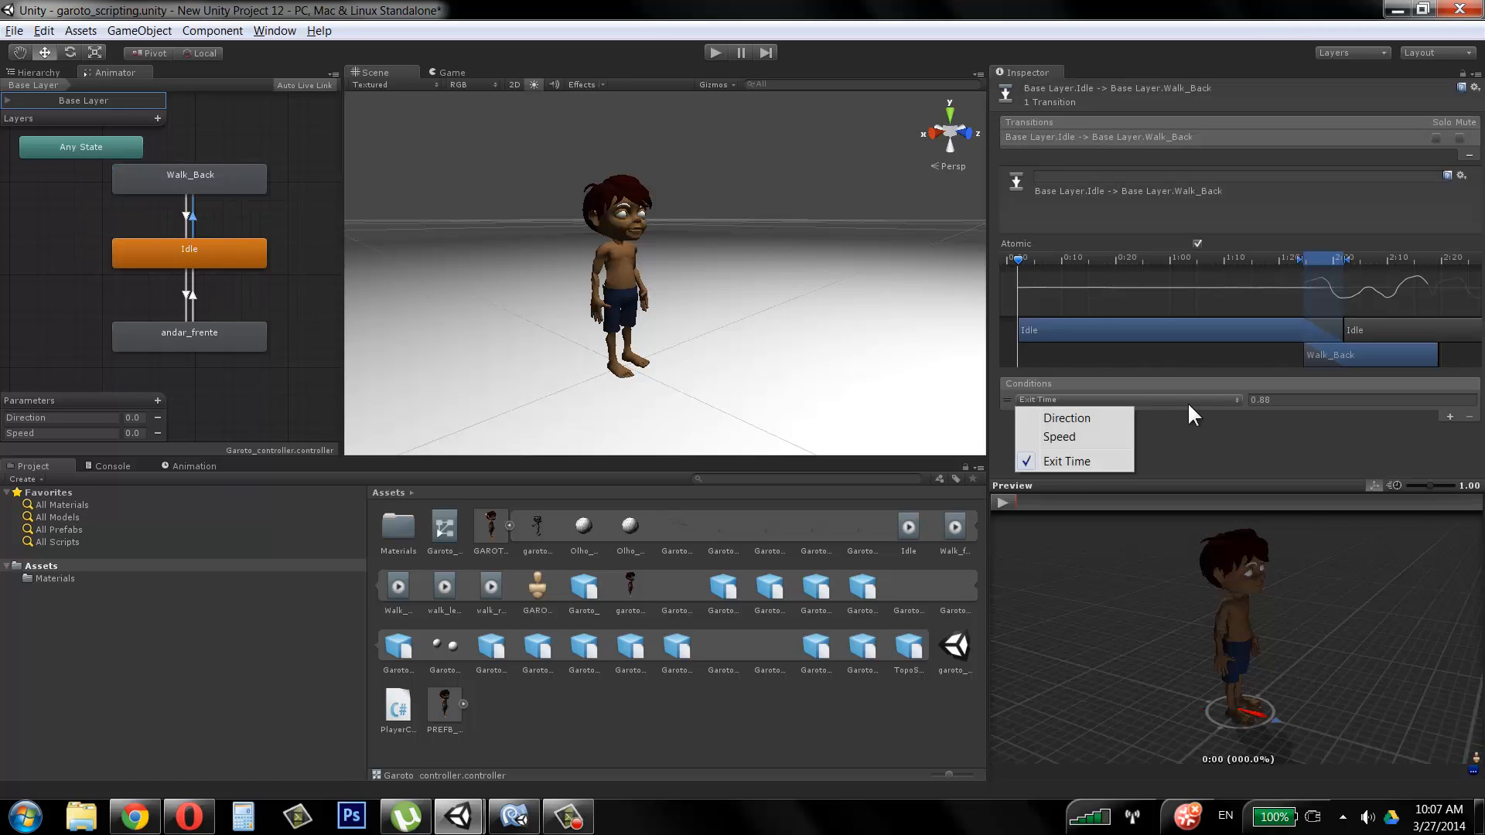
left_click(1107, 416)
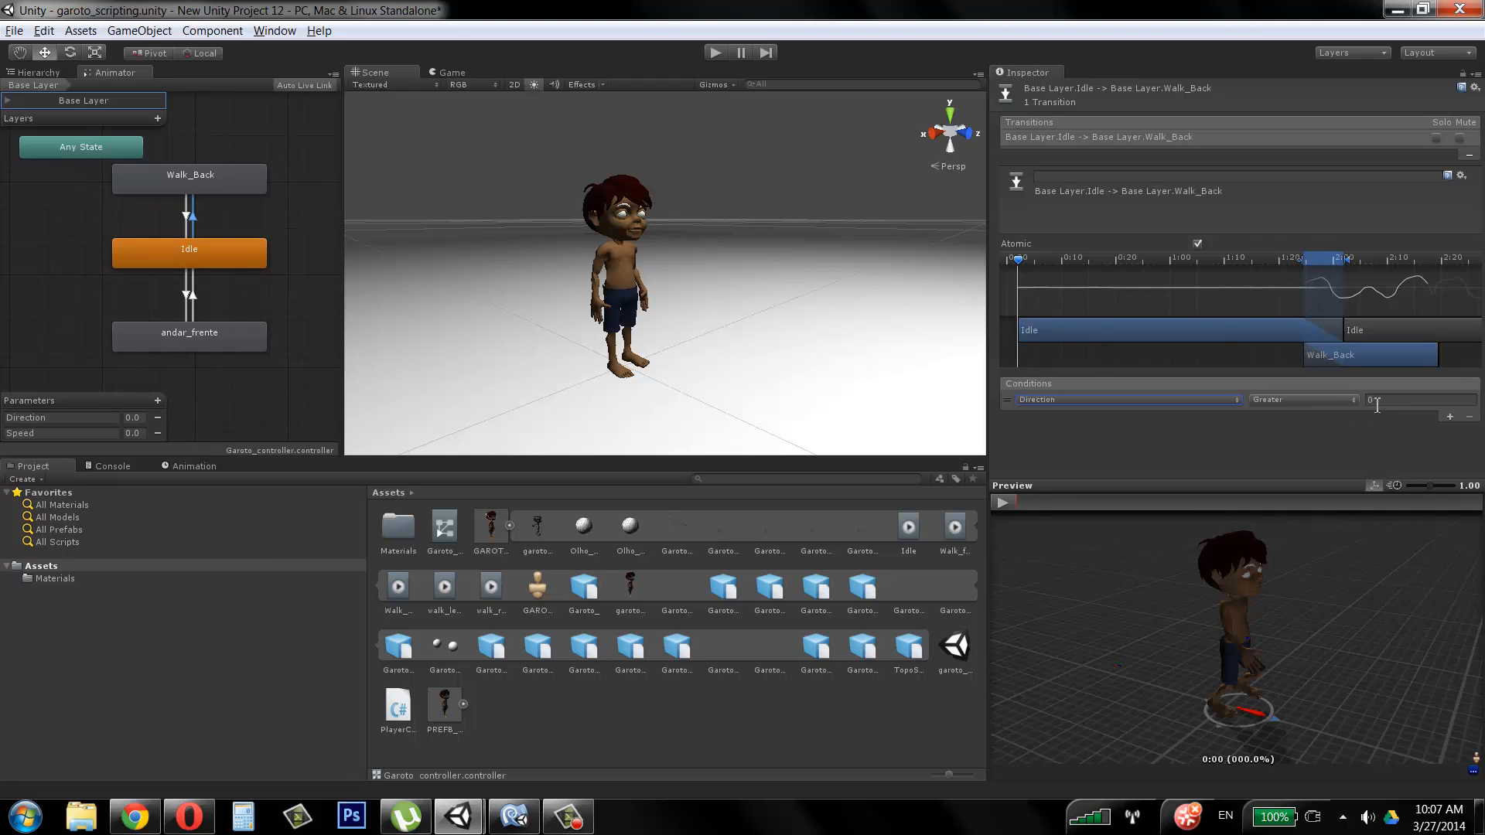
Step: Switch to the personagem Unity project and check the condition on its Idle to Backward transition
mouse_move(458, 816)
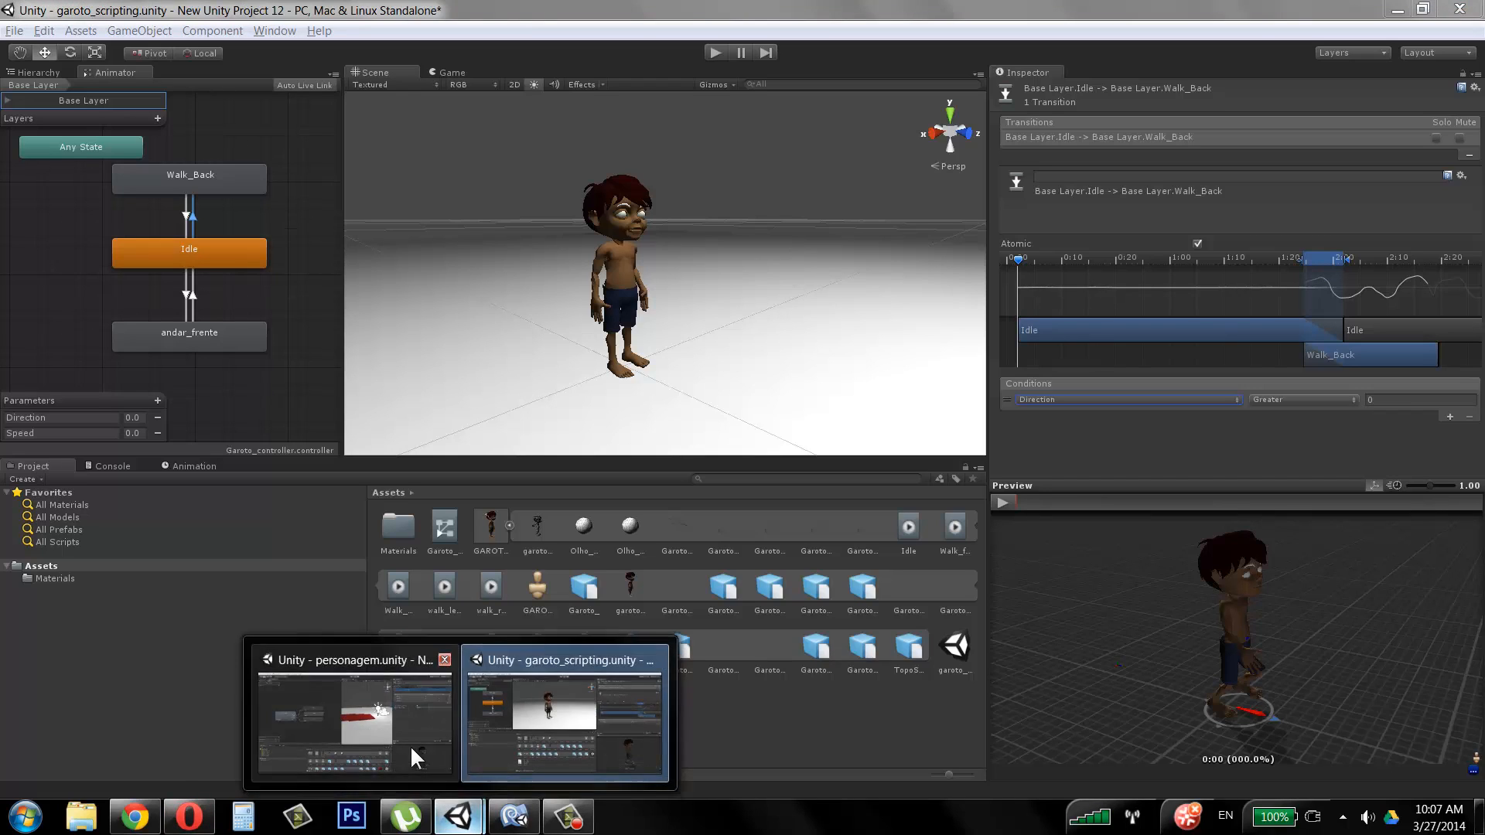
left_click(410, 745)
left_click(36, 86)
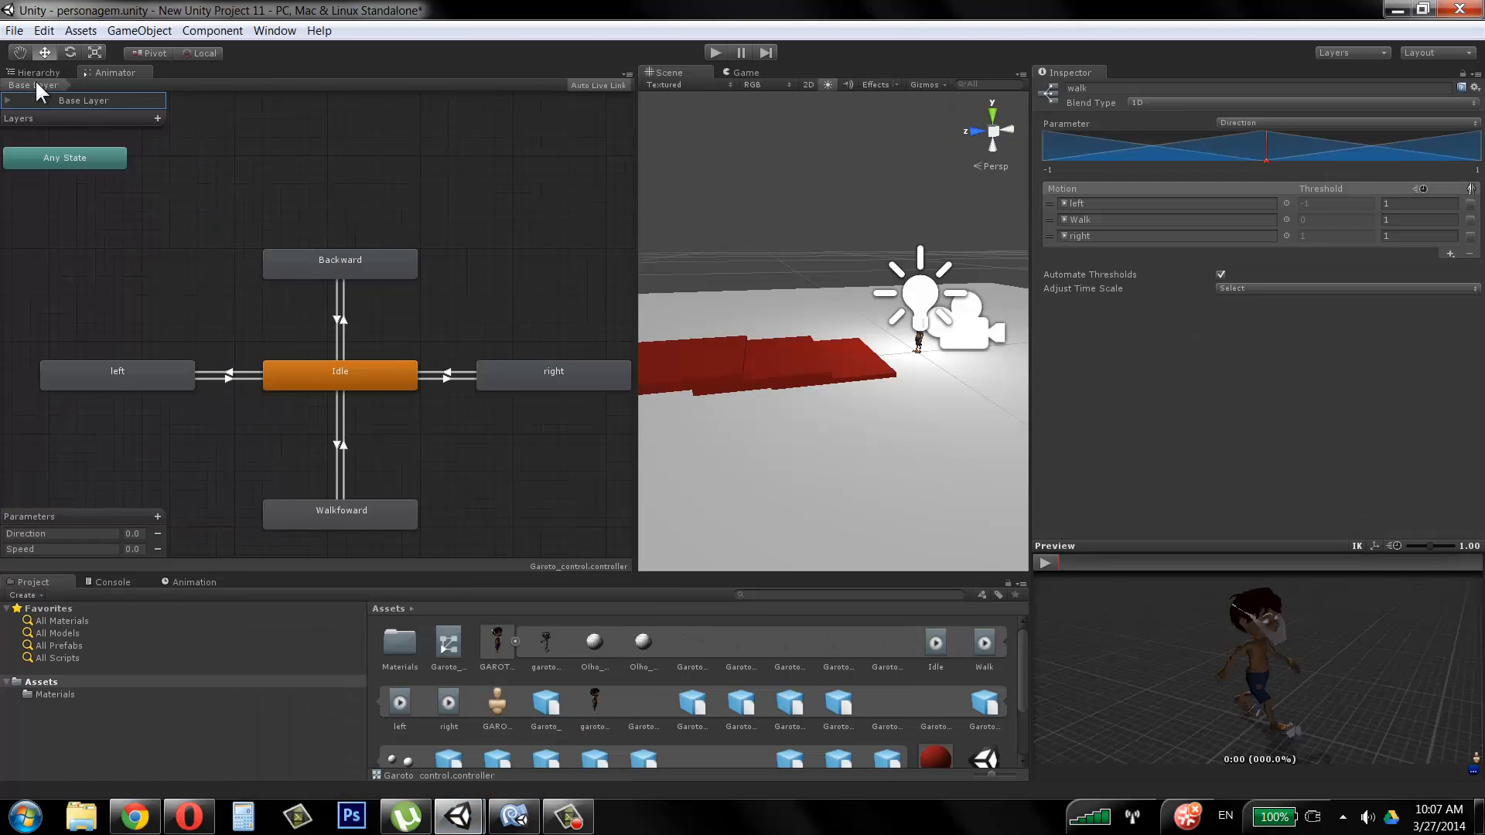
left_click(342, 320)
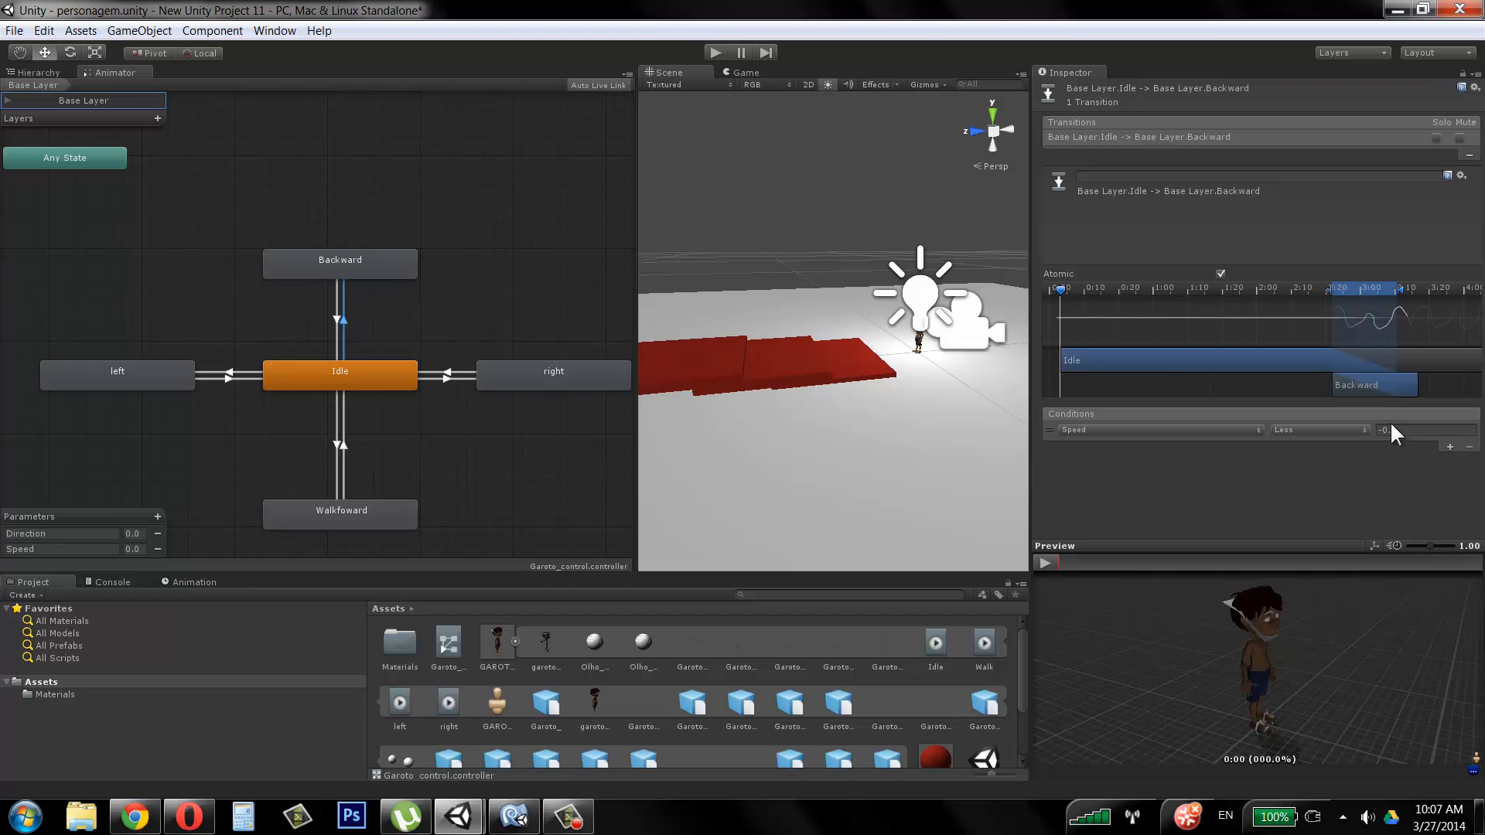
Step: Return to the garoto_scripting project and set the Idle to Walk_Back condition's comparison to Less than -0.1
left_click(459, 817)
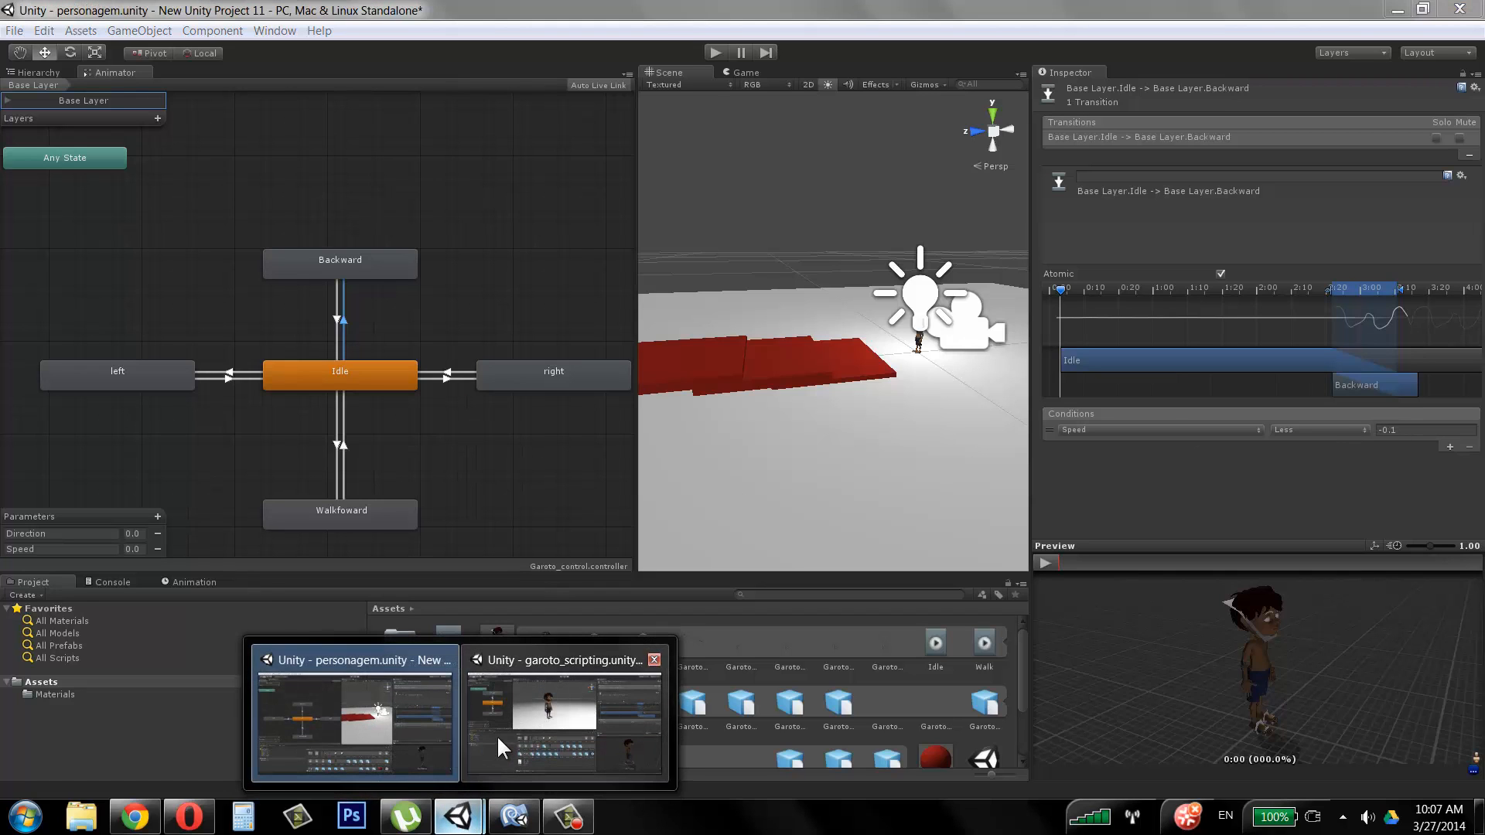
left_click(496, 734)
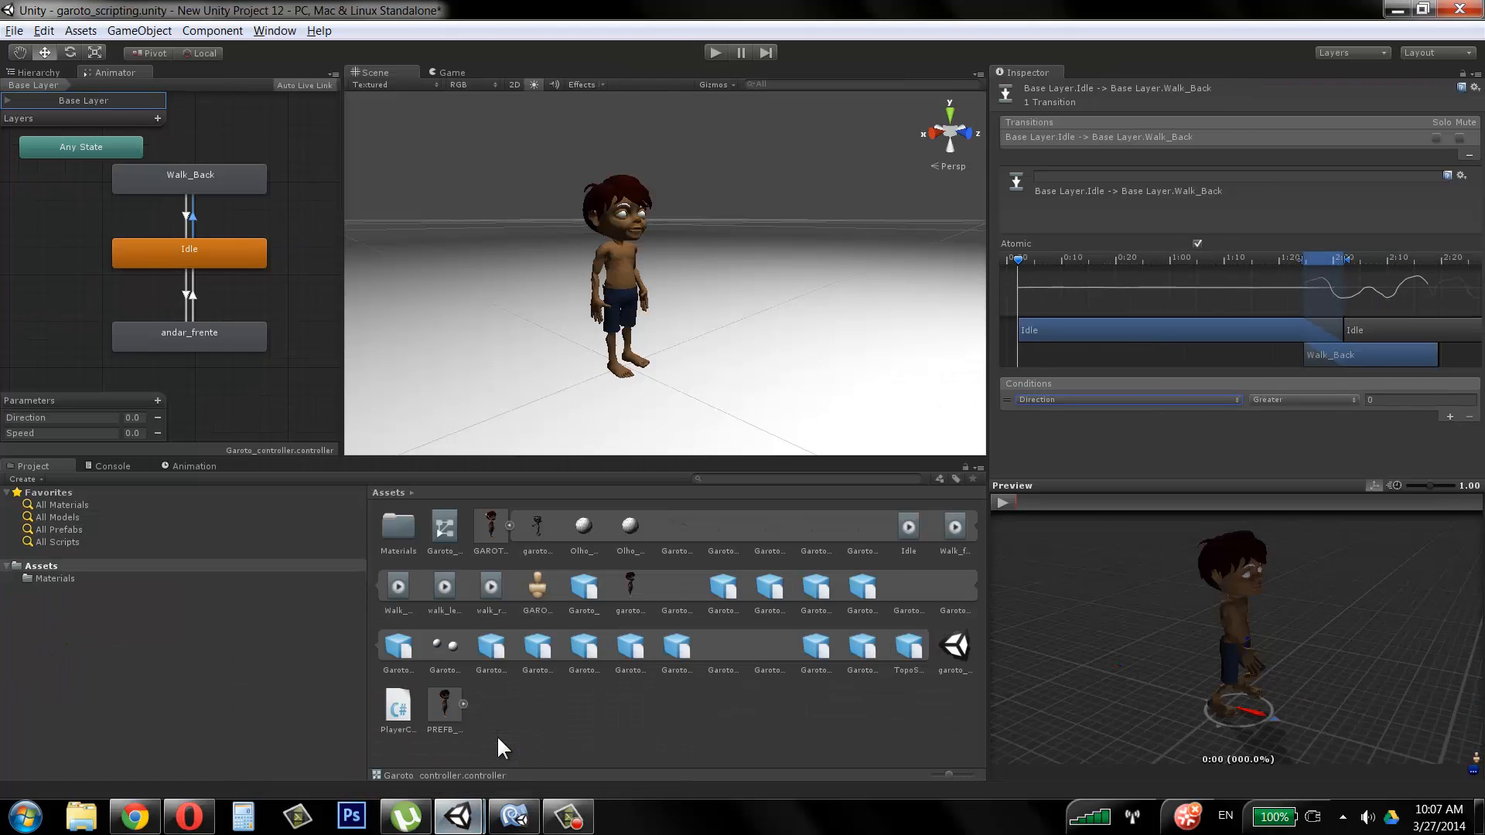
left_click(1288, 400)
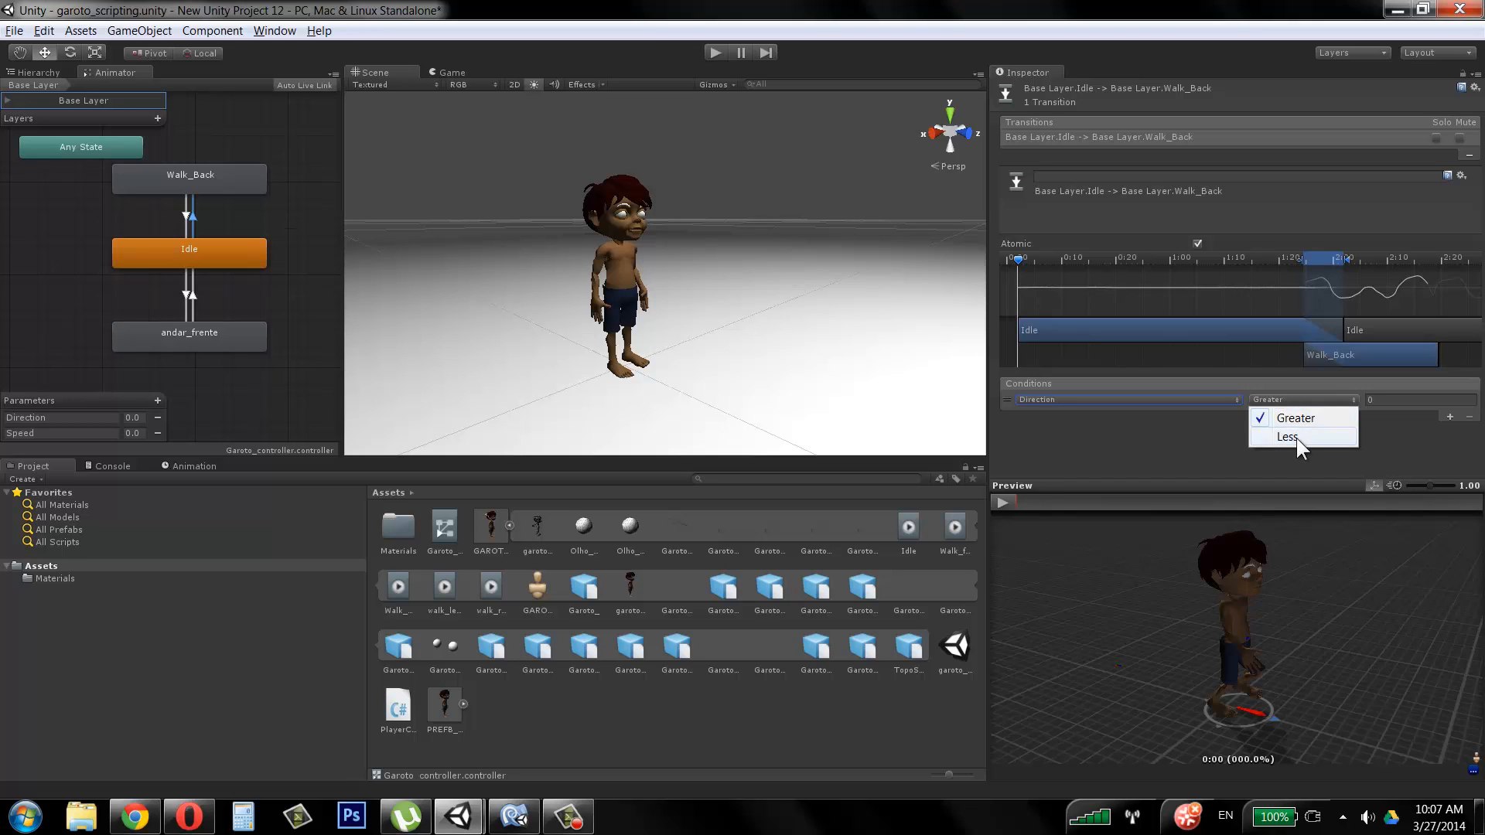
left_click(1296, 436)
left_click(1398, 402)
type("-0.1")
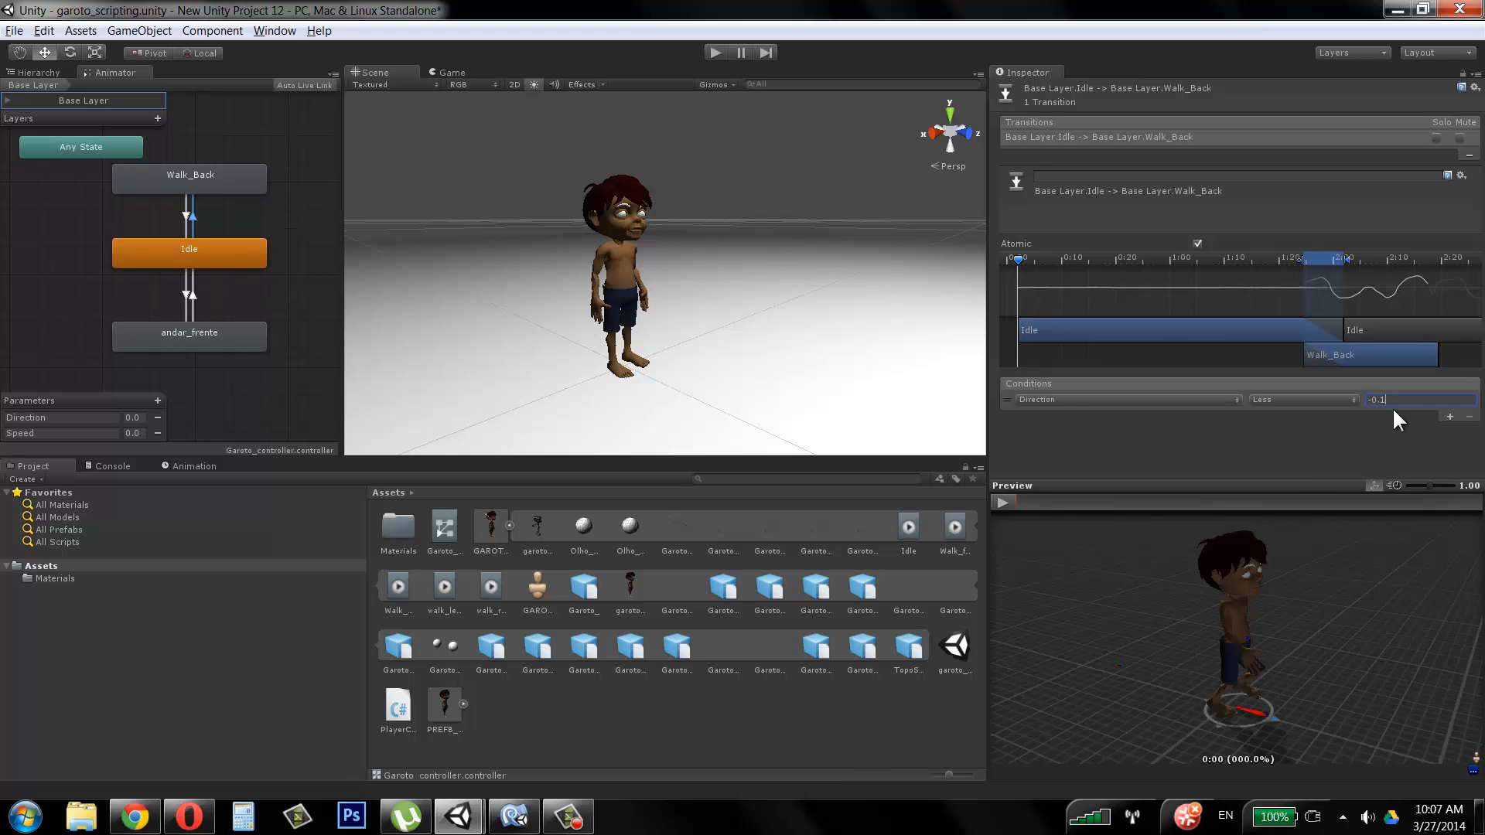
key("Return")
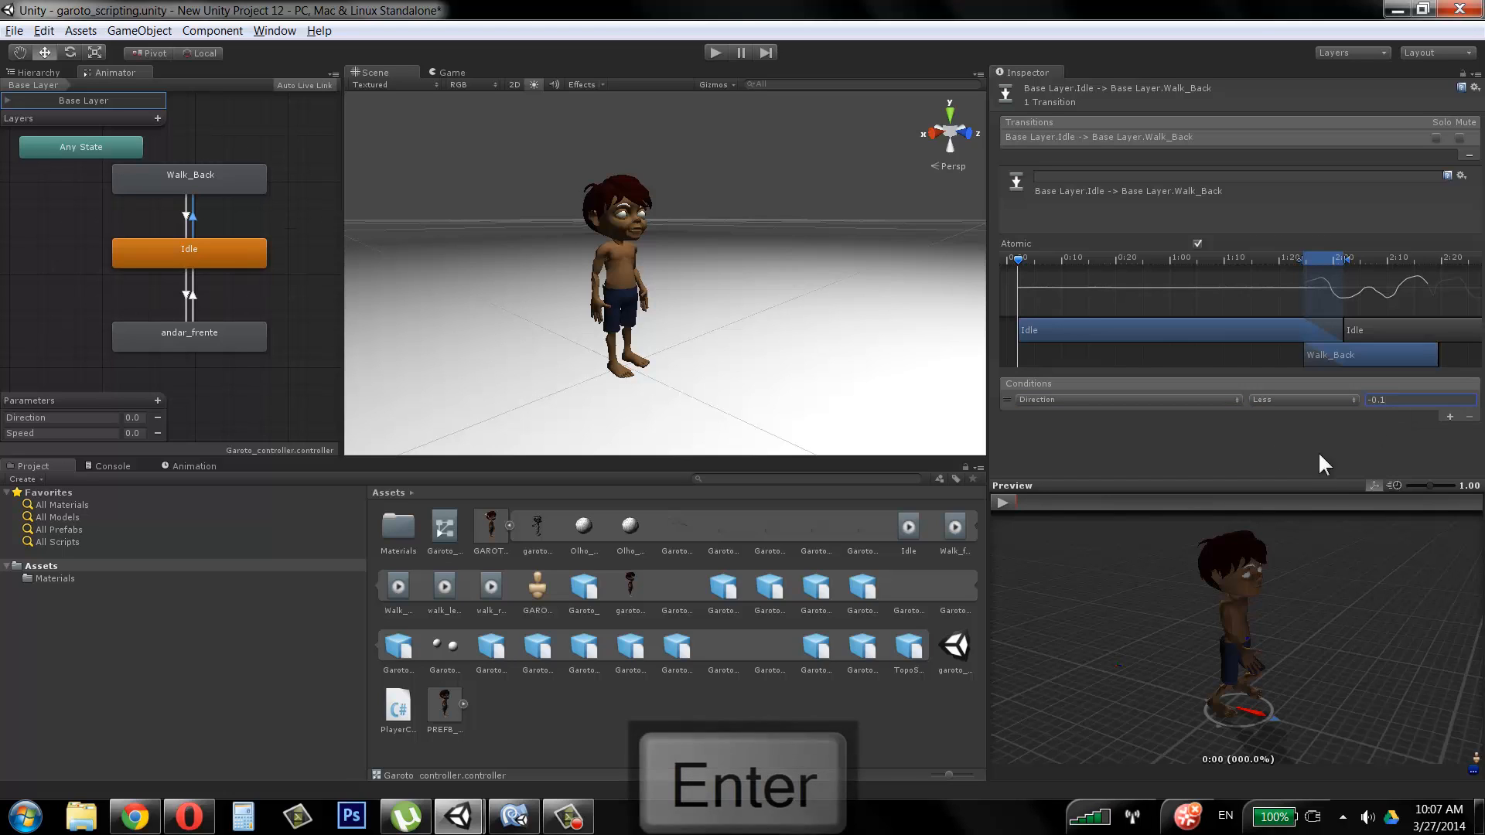
Step: Change the Walk_Back to Idle transition's condition from Exit Time to the Speed parameter
left_click(193, 224)
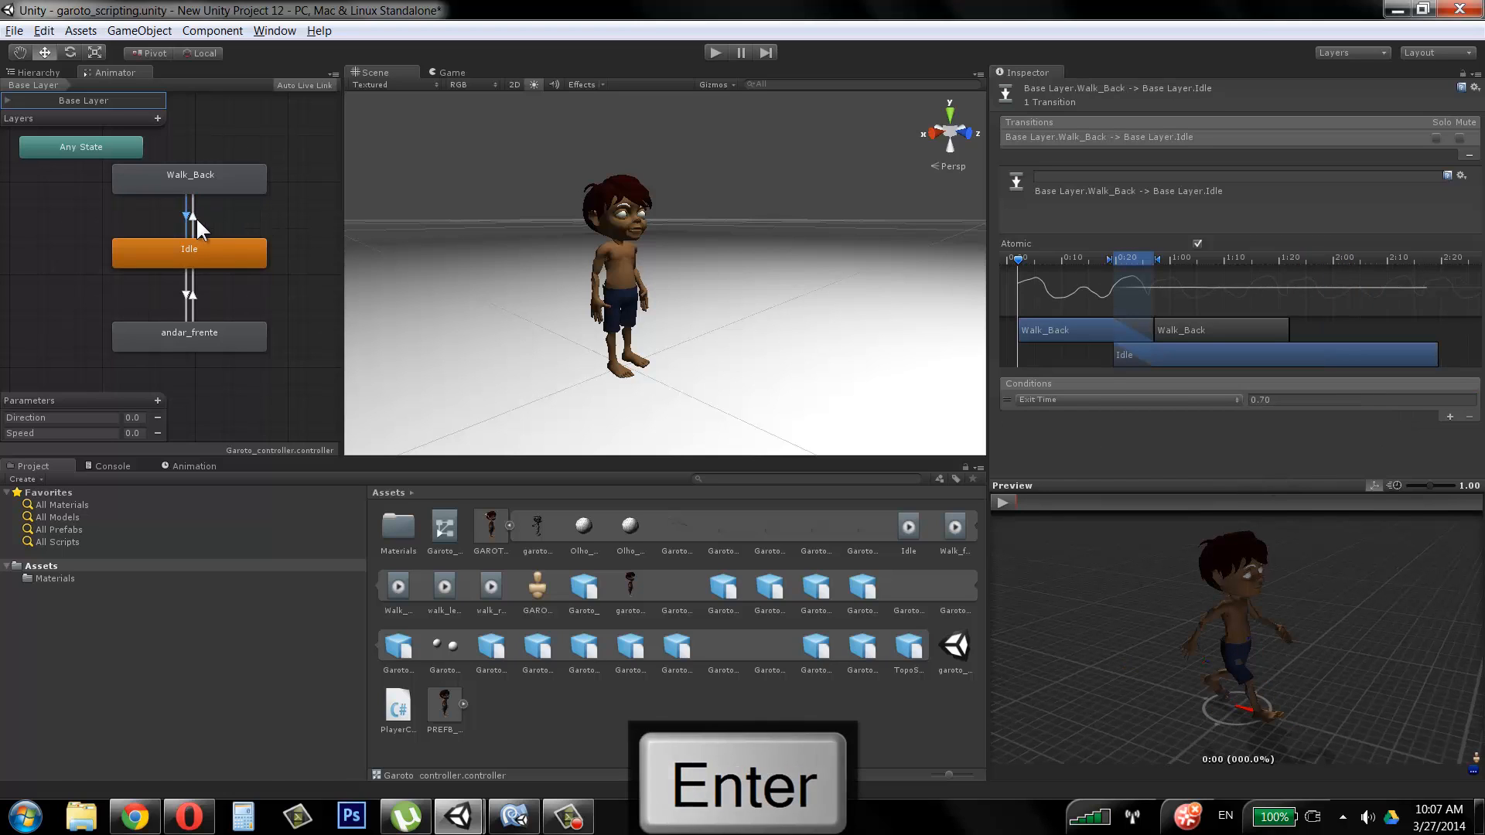
left_click(1149, 397)
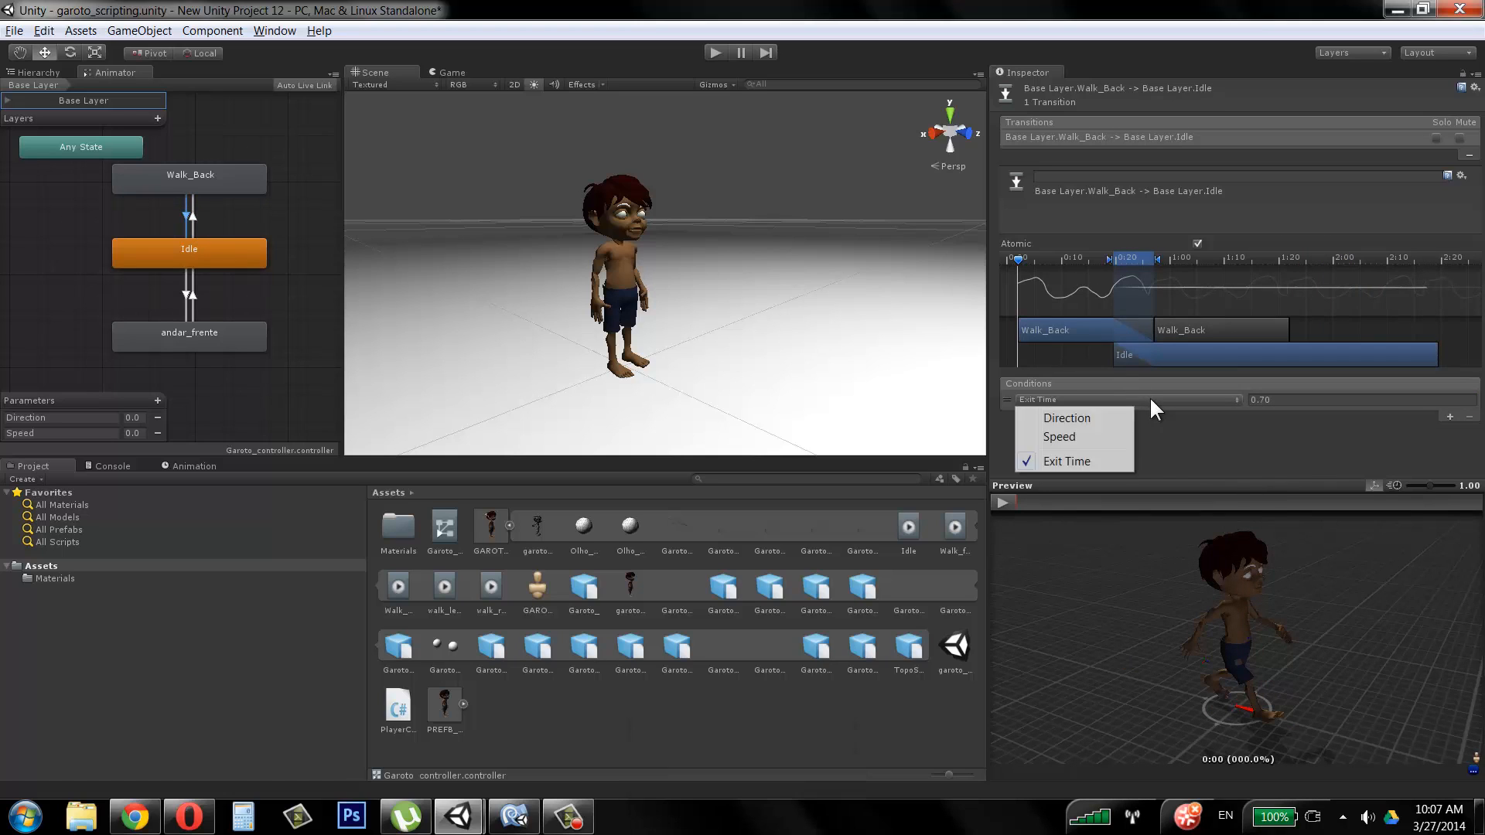
left_click(1064, 436)
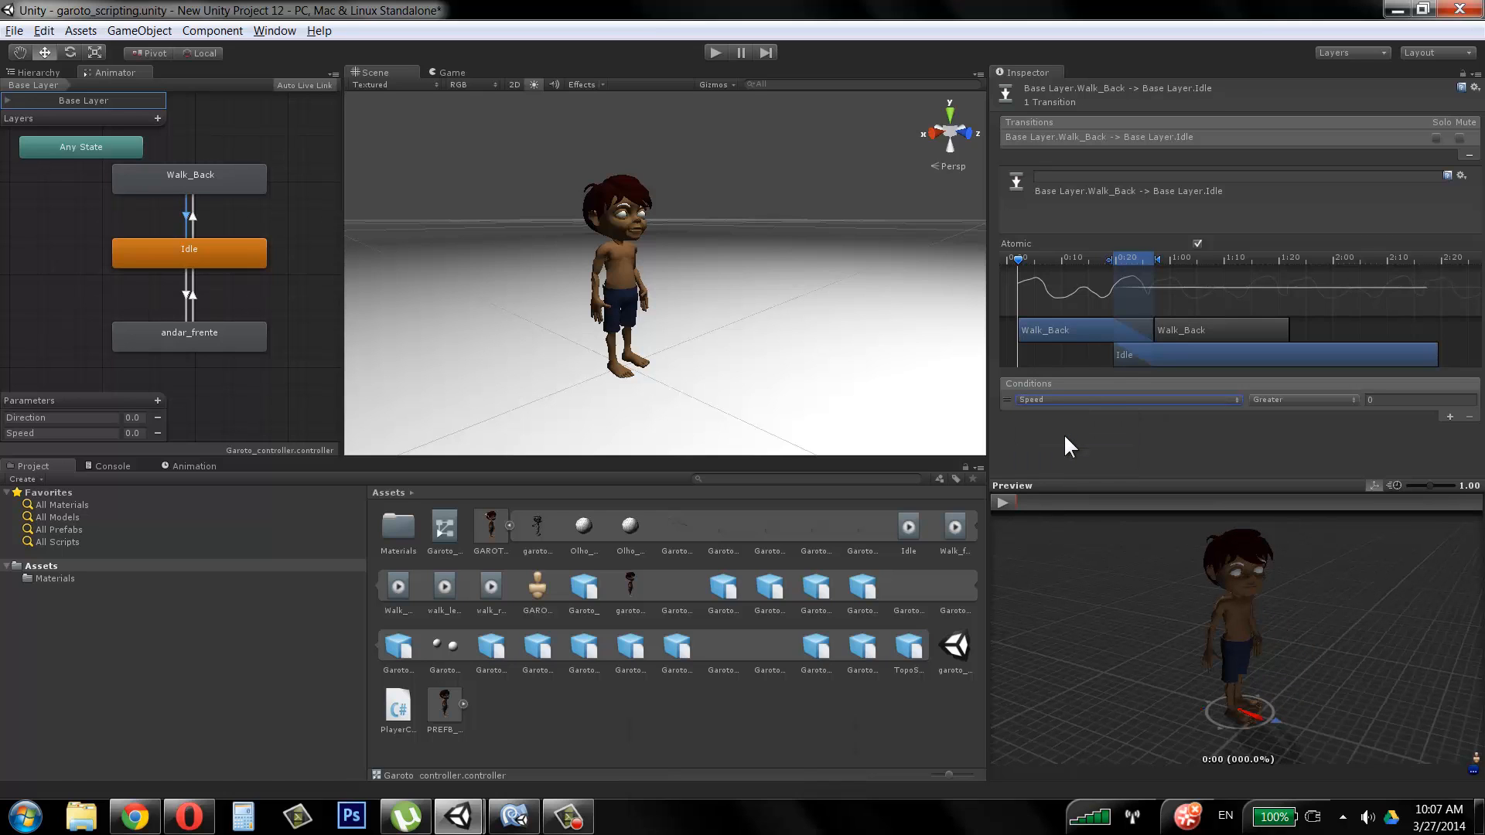
Step: Switch to the personagem Unity project and check the condition on its Backward to Idle transition
left_click(573, 711)
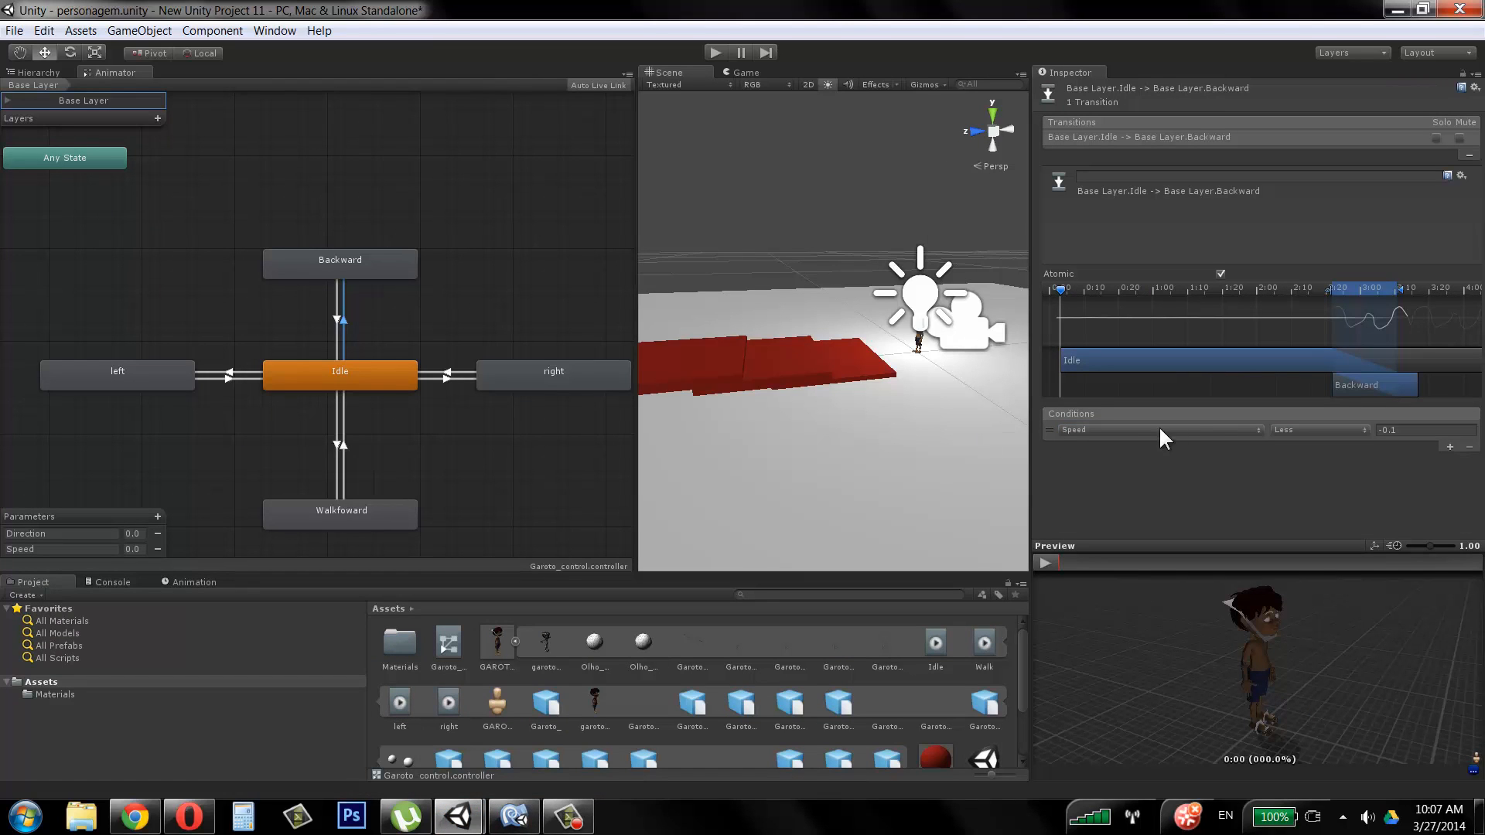
left_click(339, 326)
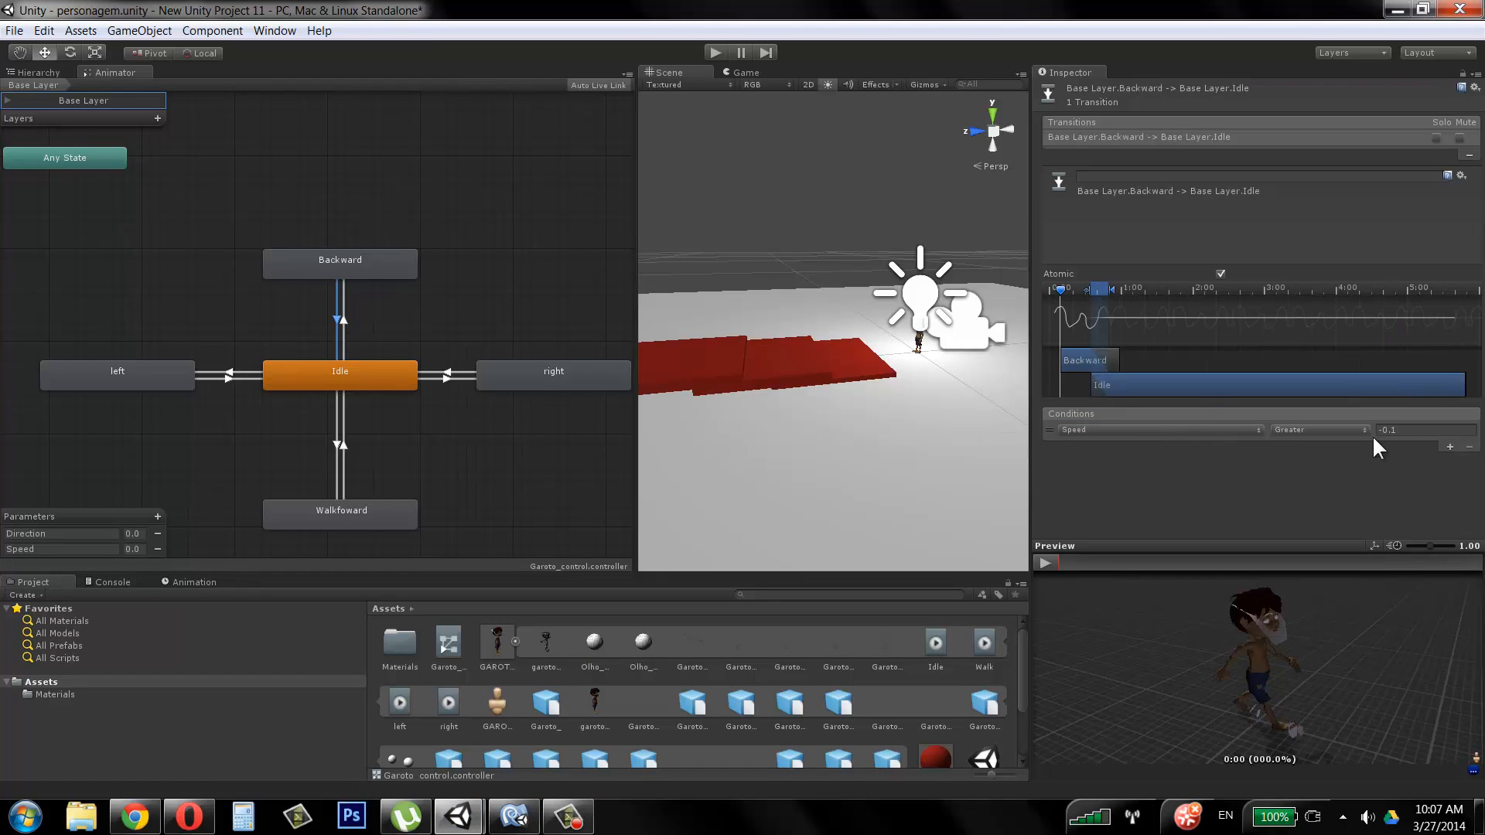
left_click(568, 817)
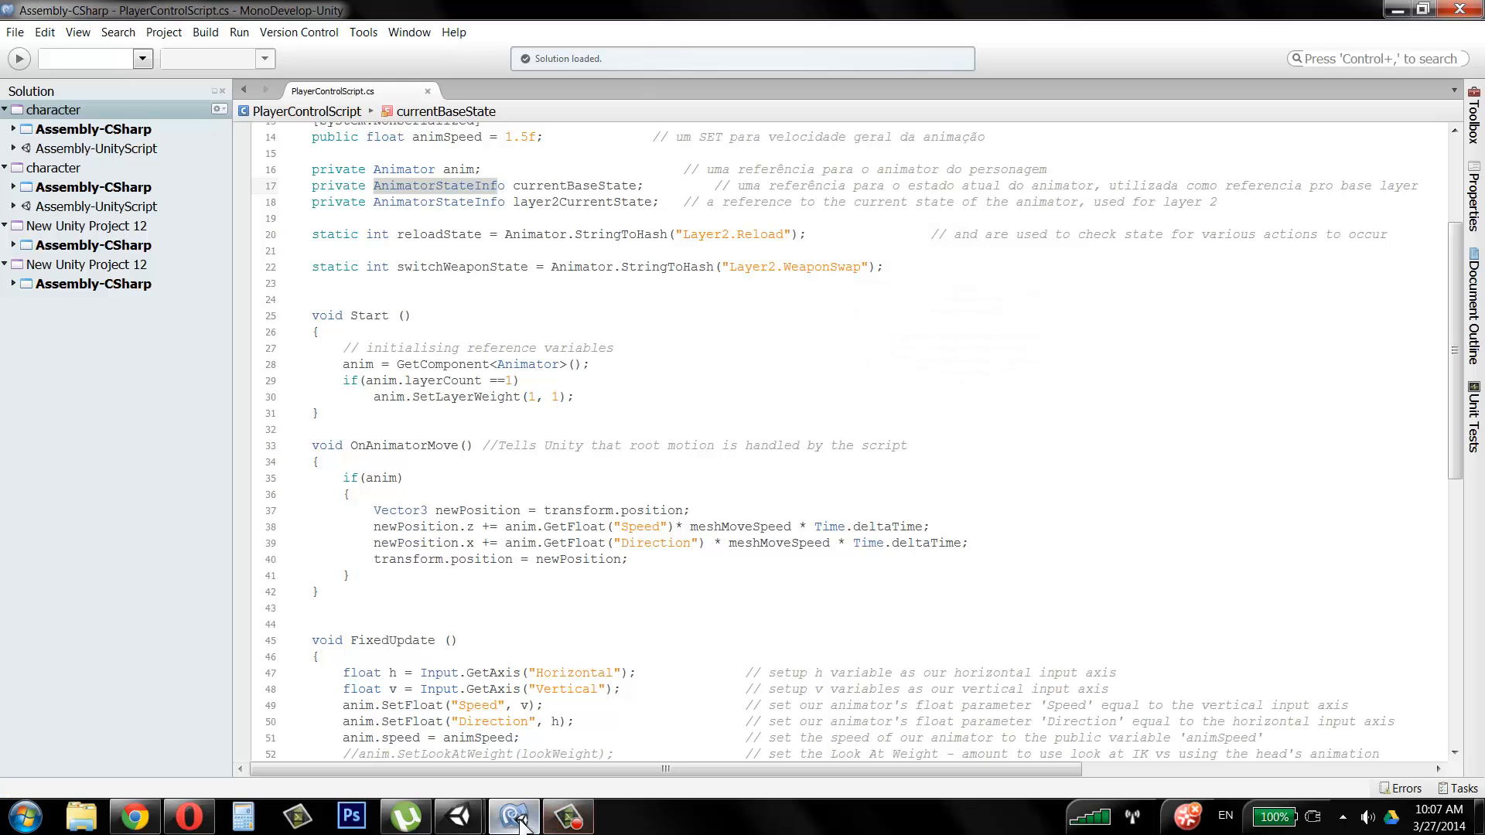
Step: Return to the garoto_scripting Unity project and set the Walk_Back to Idle transition's Speed Greater condition value to -0.1
left_click(458, 818)
left_click(579, 718)
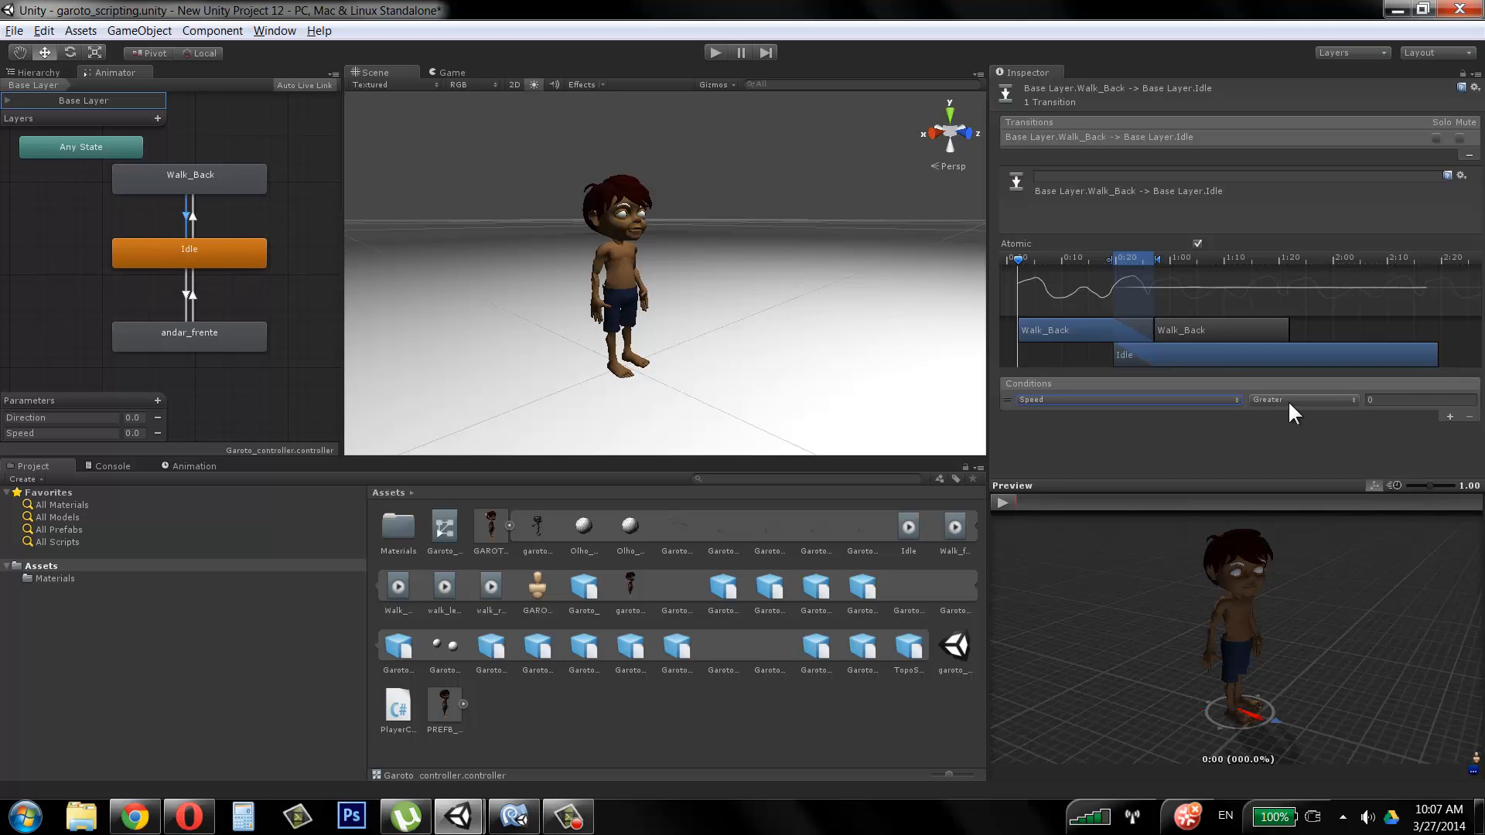
left_click(1426, 402)
type("-0.1")
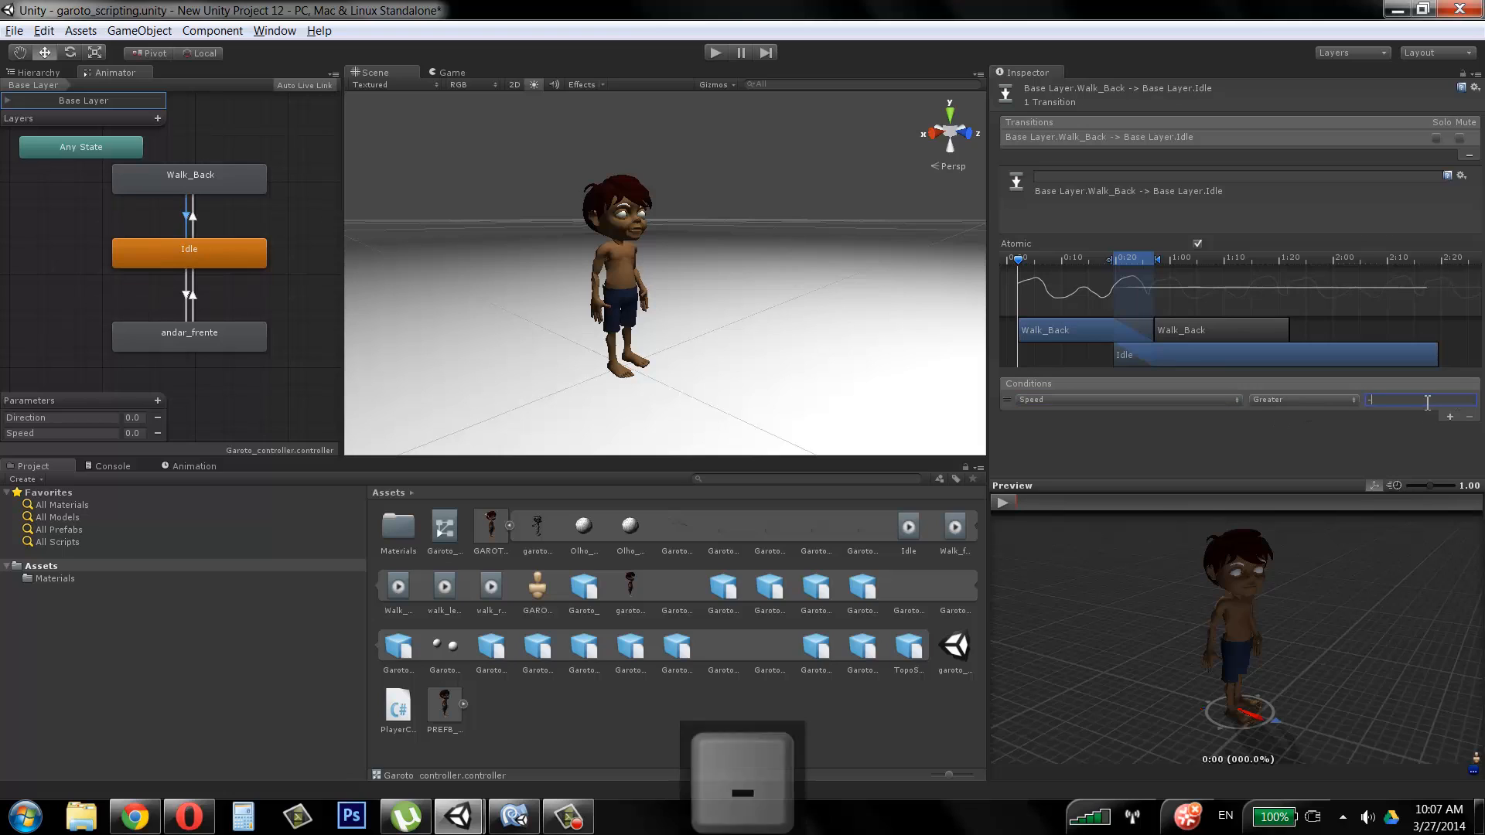
key("Return")
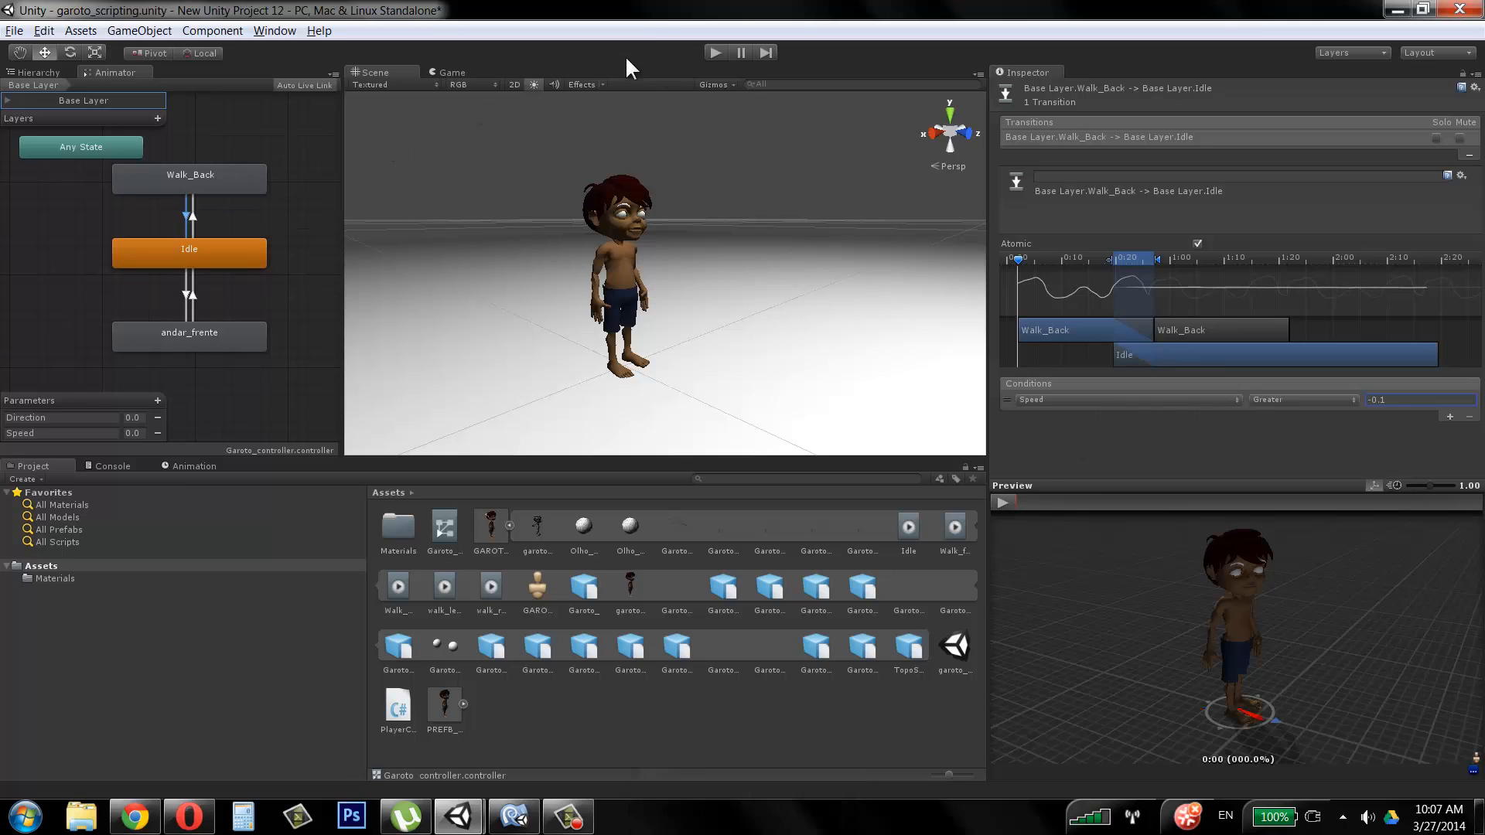
Step: Play-test the scene with the Walk_Back state selected, walking the boy forward and backward several times, and exit play mode
left_click(165, 186)
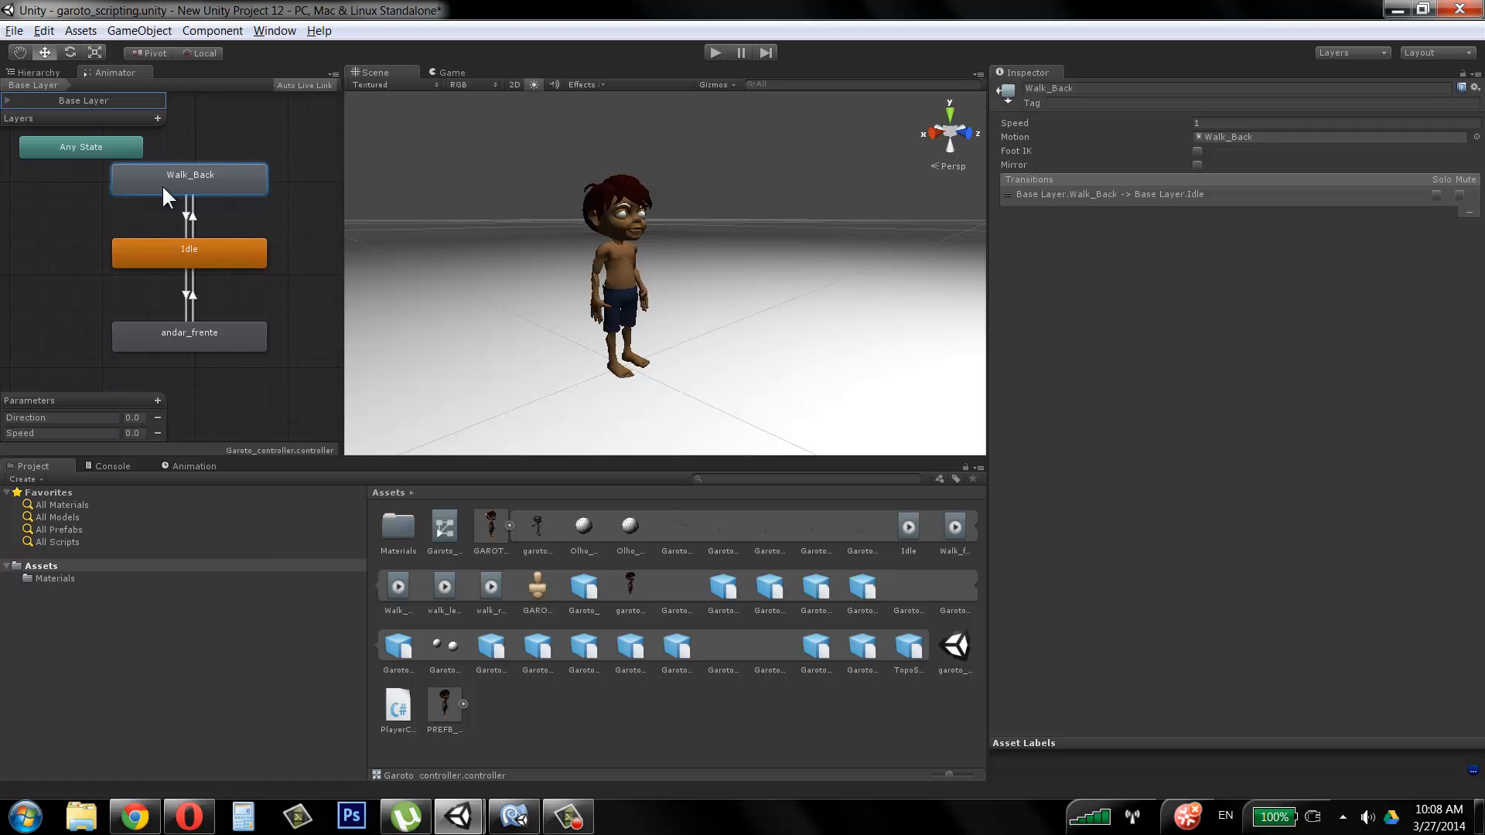
left_click(713, 52)
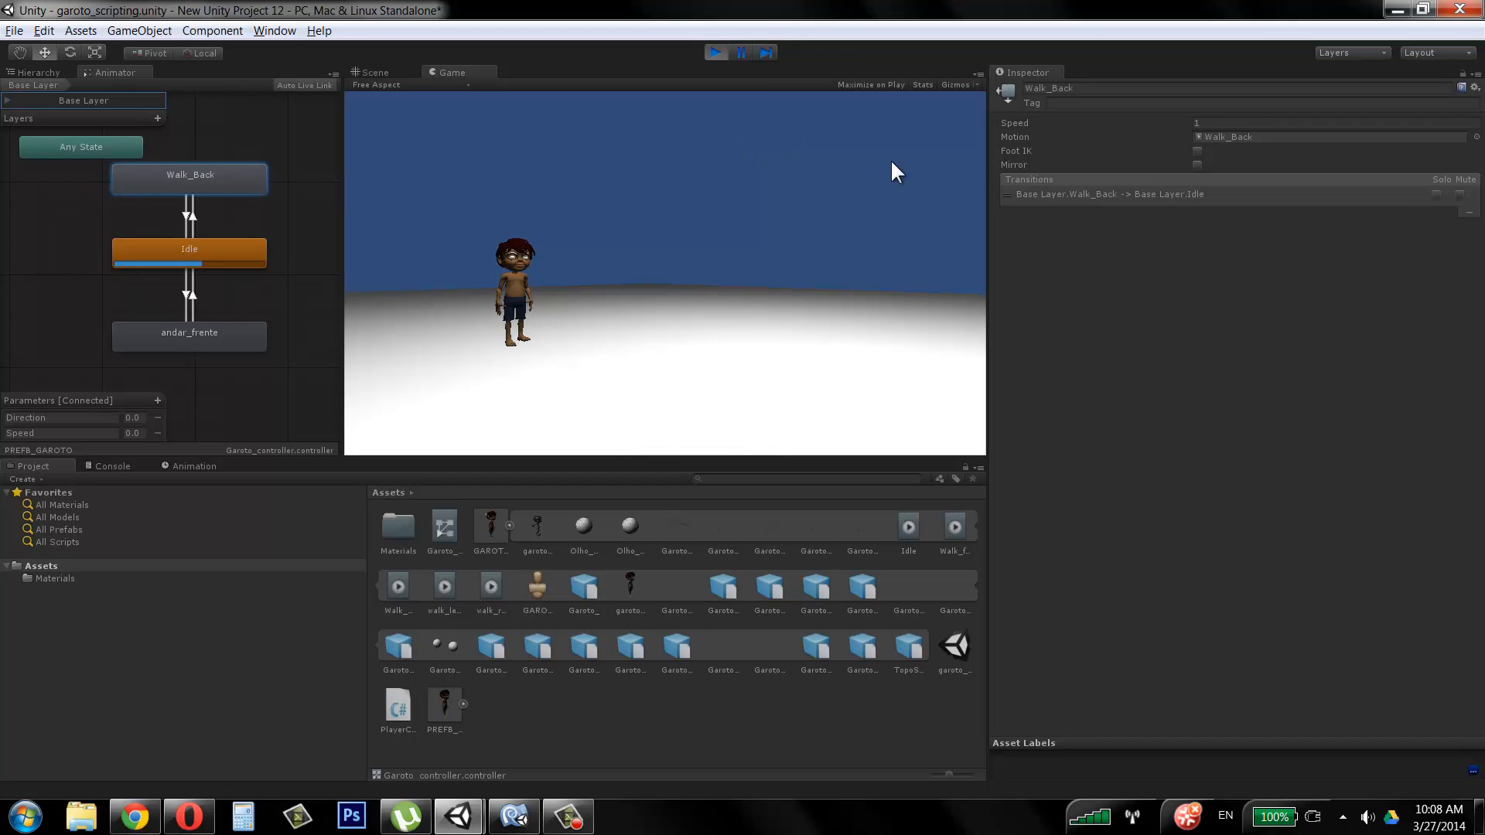
key("w")
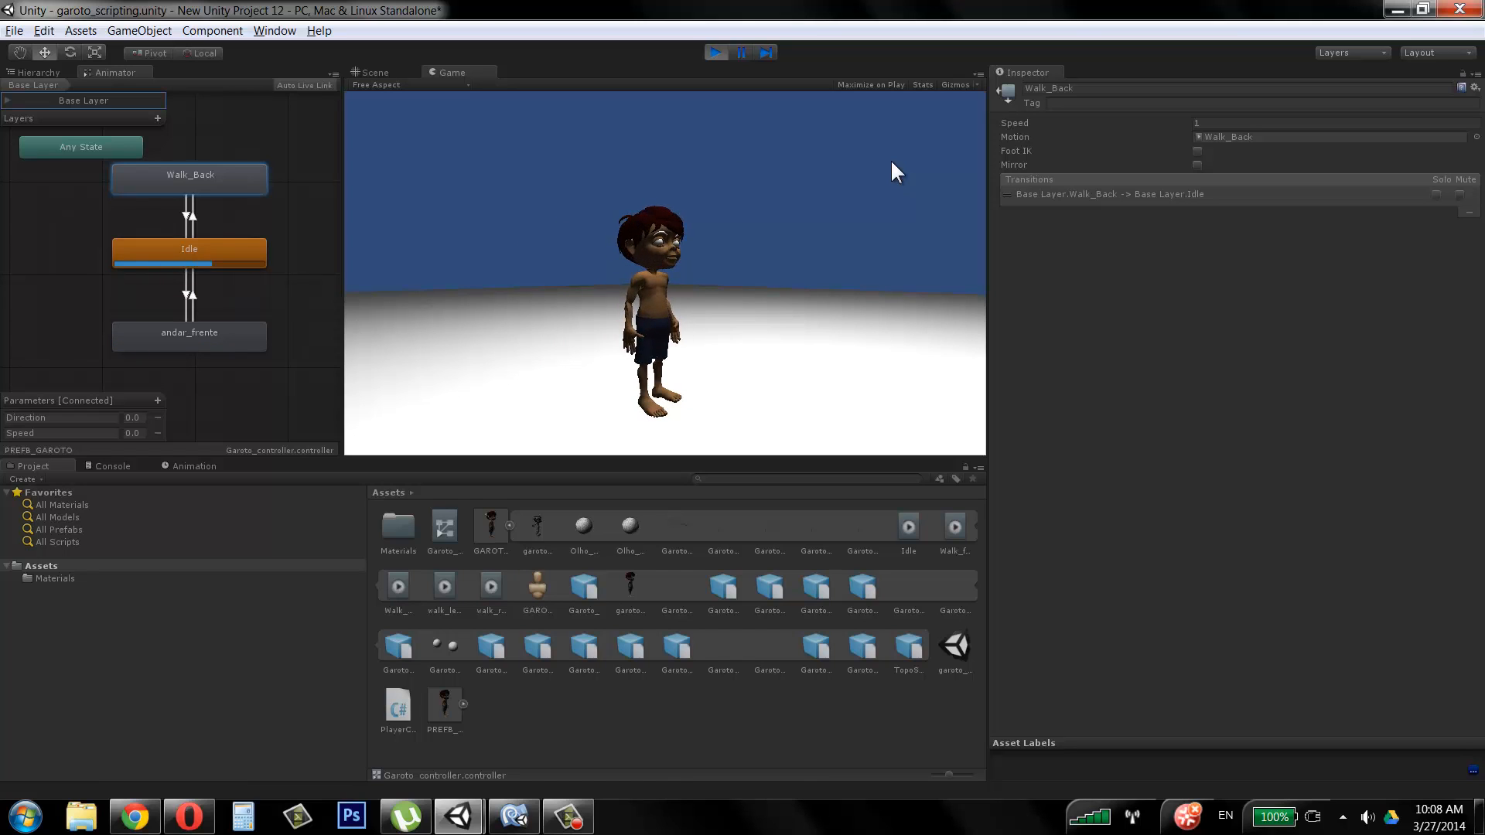
key("s")
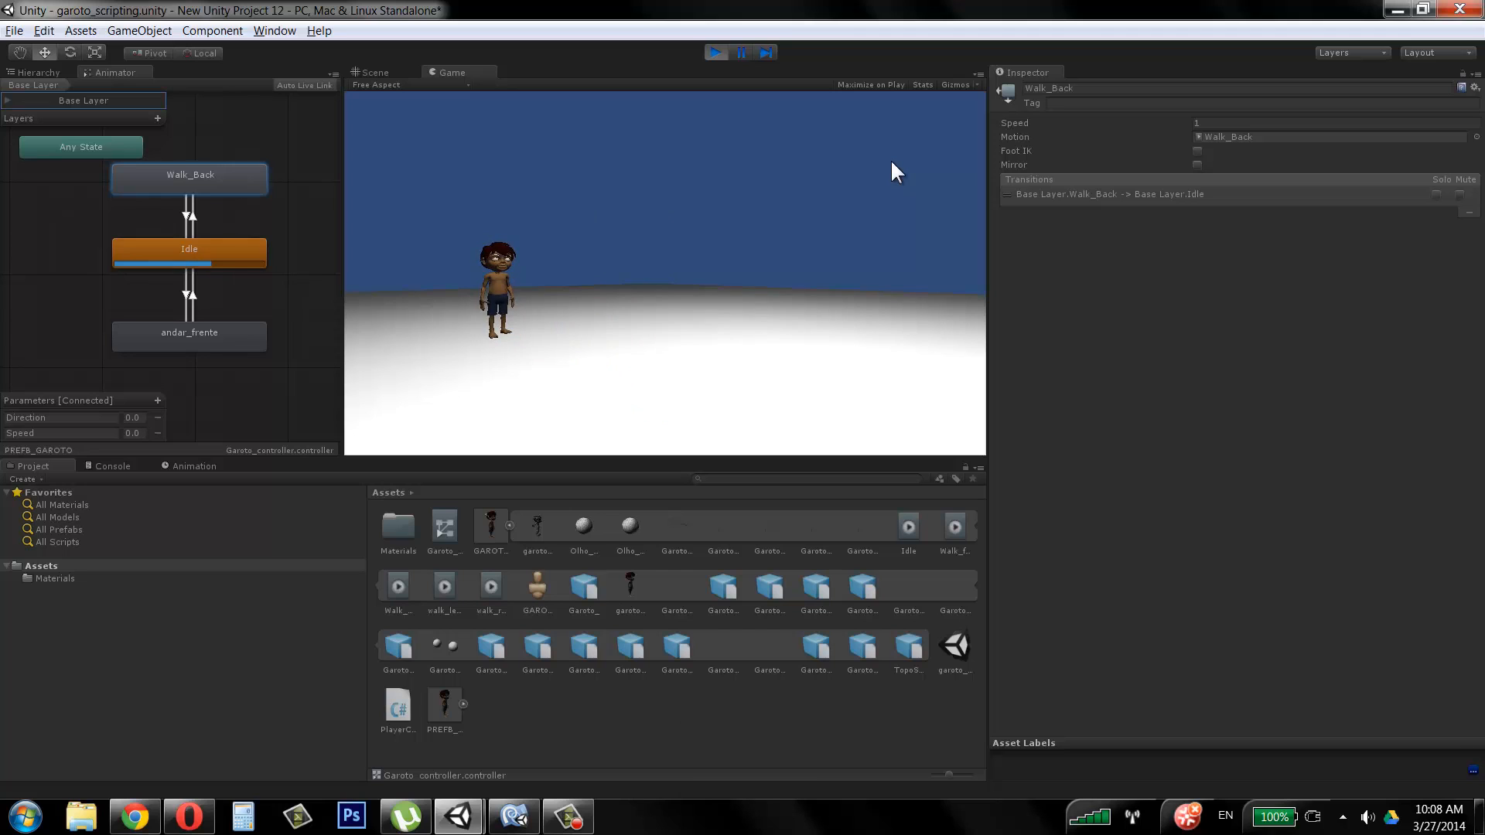
key("w")
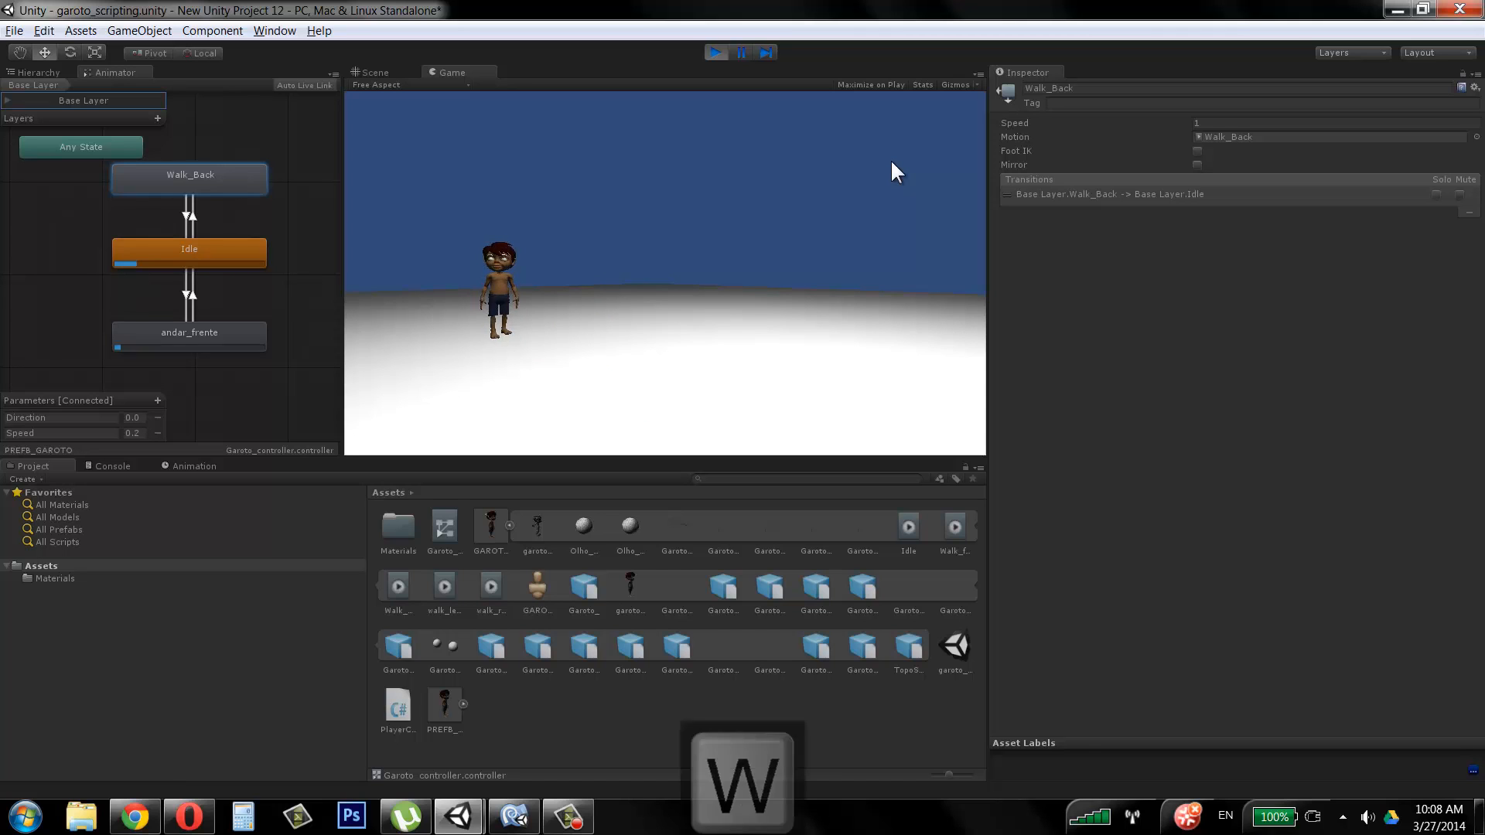
key("s")
key("w")
key("s")
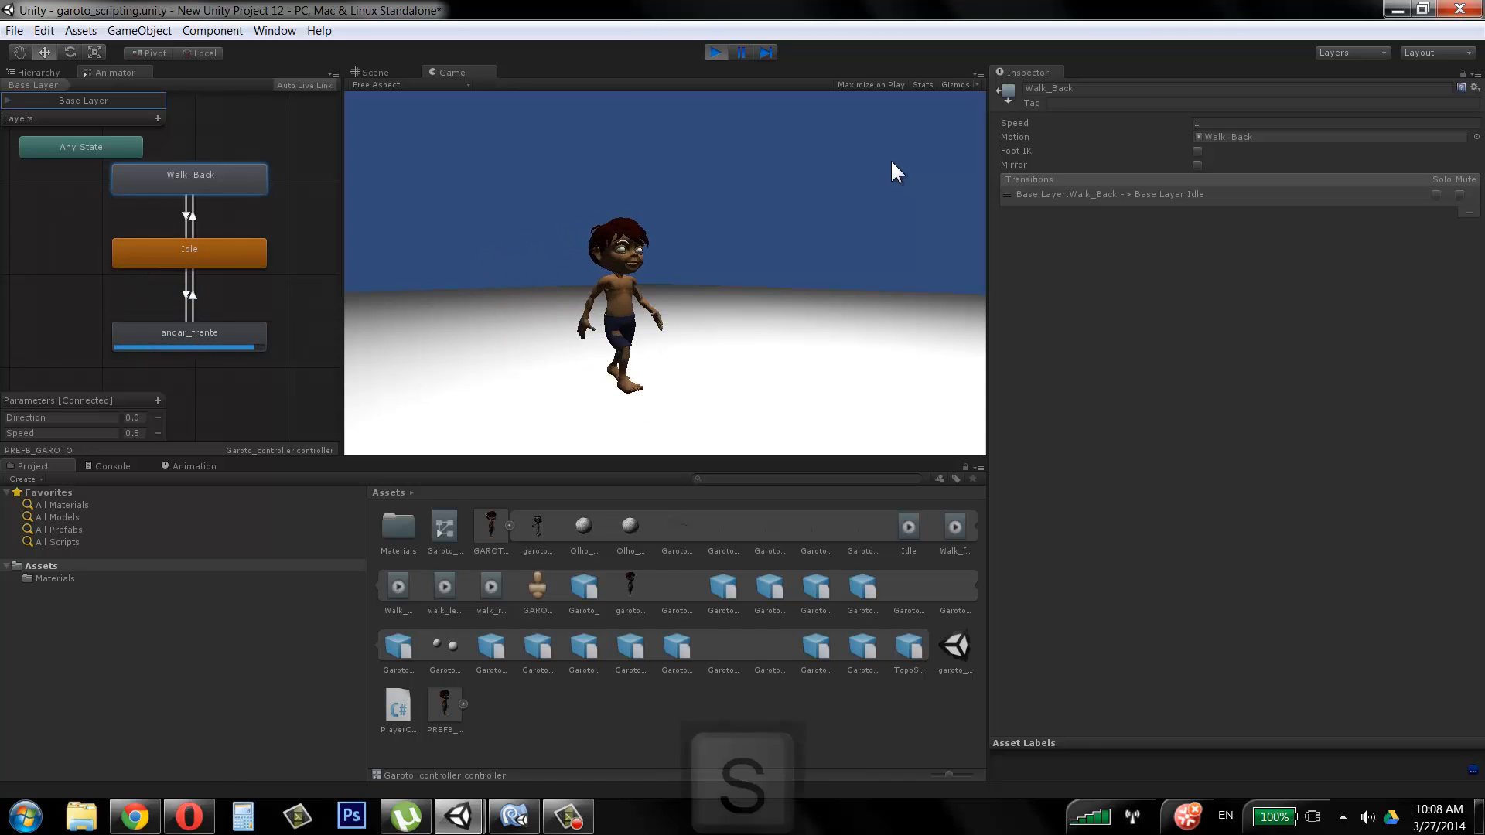
key("w")
key("s")
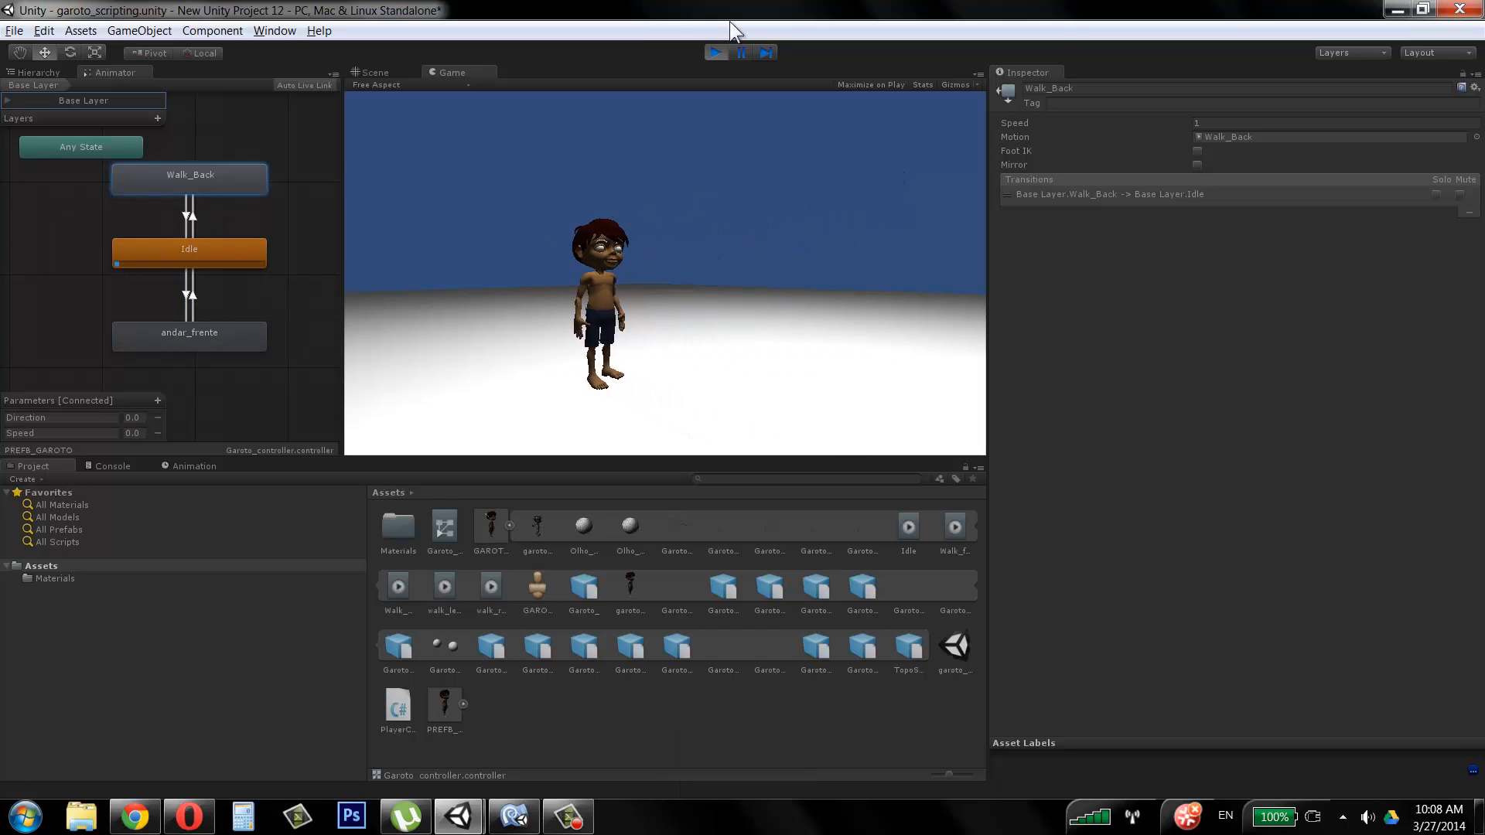
left_click(715, 52)
Step: Change the Idle to Walk_Back condition's parameter to Speed and check the condition on the Walk_Back to Idle transition
left_click(193, 218)
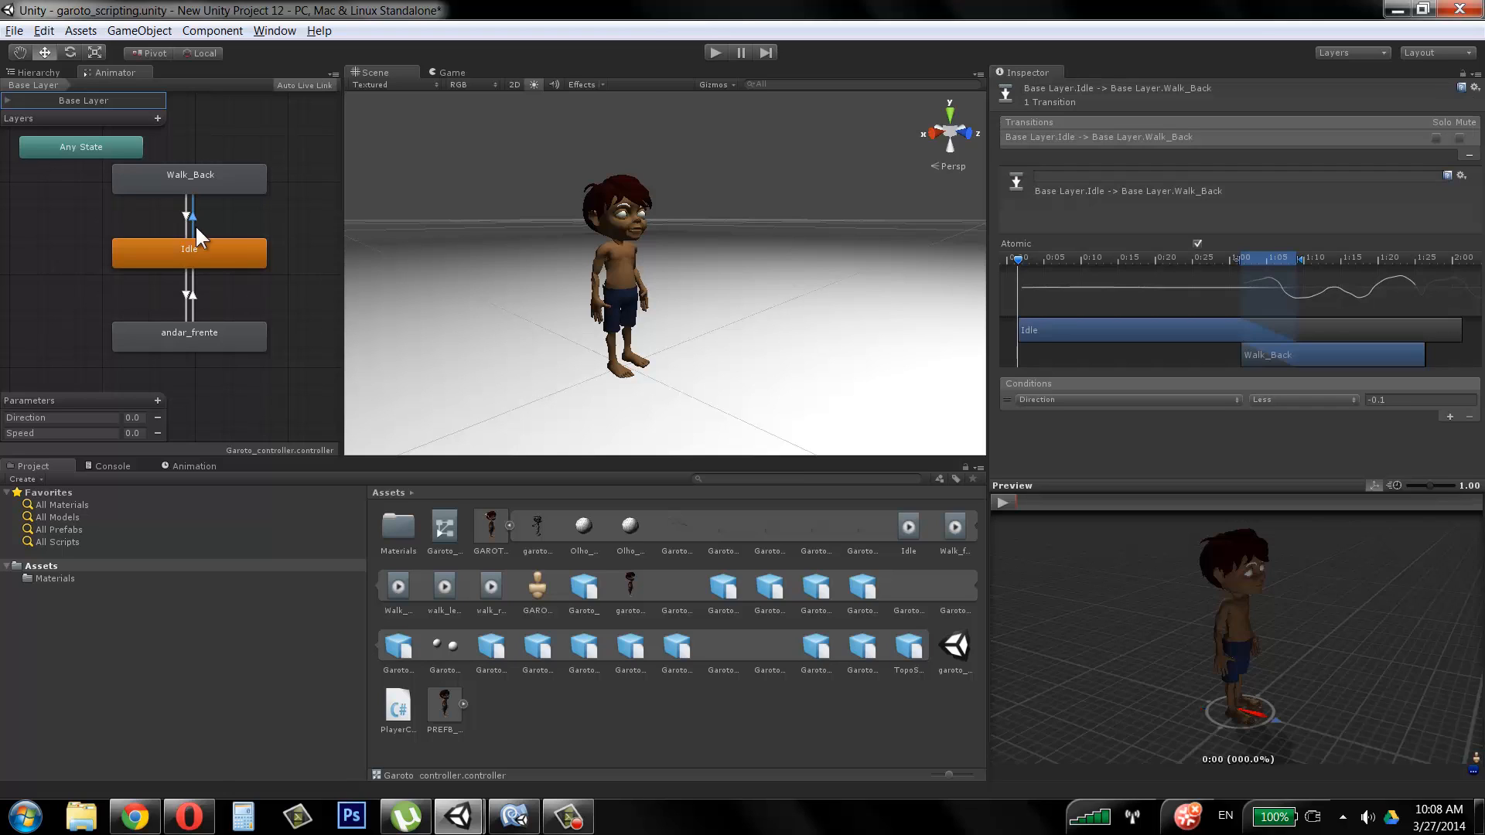
left_click(1198, 399)
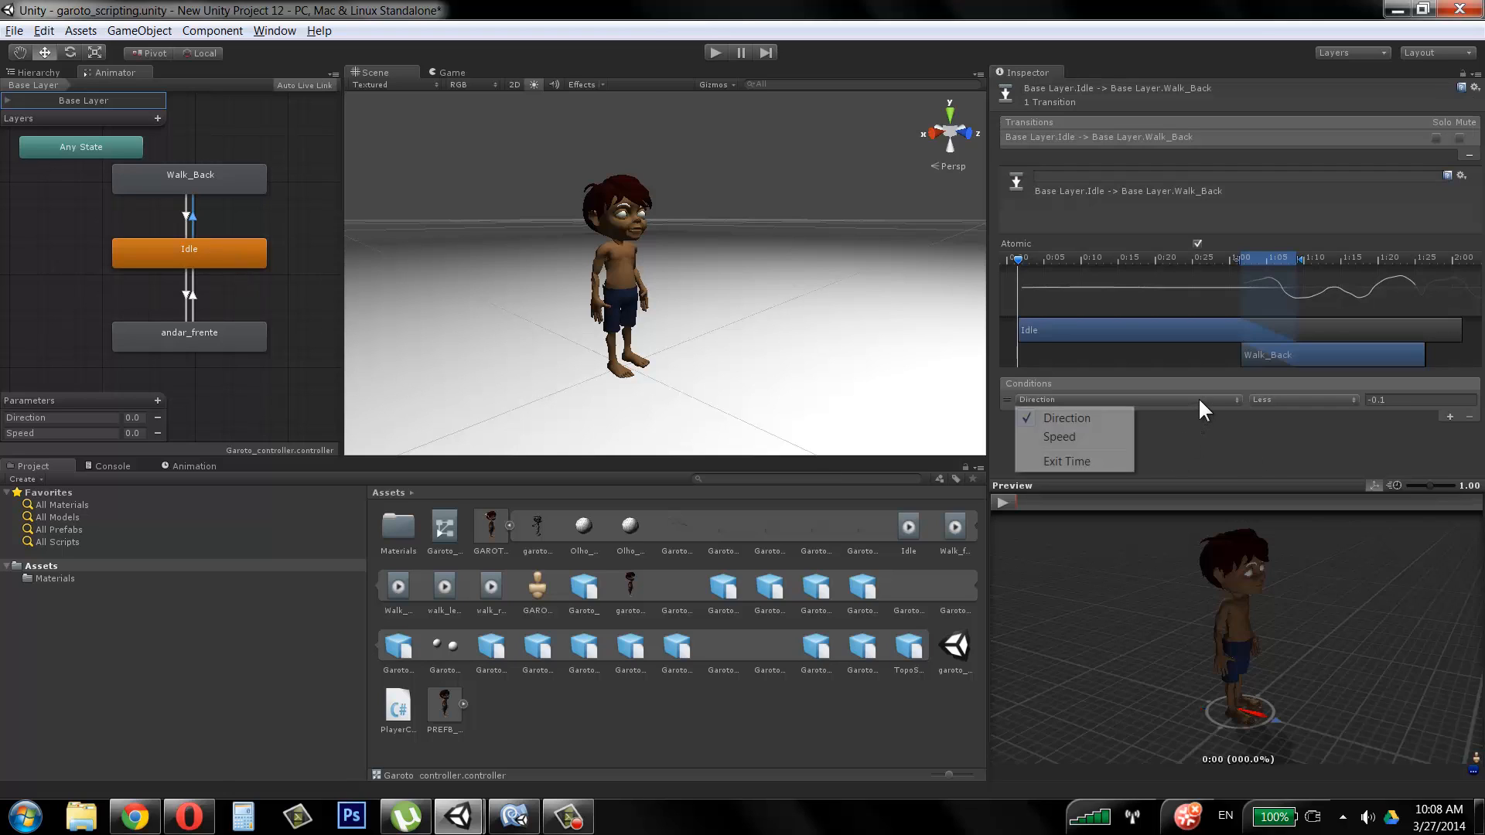
left_click(1085, 430)
left_click(188, 223)
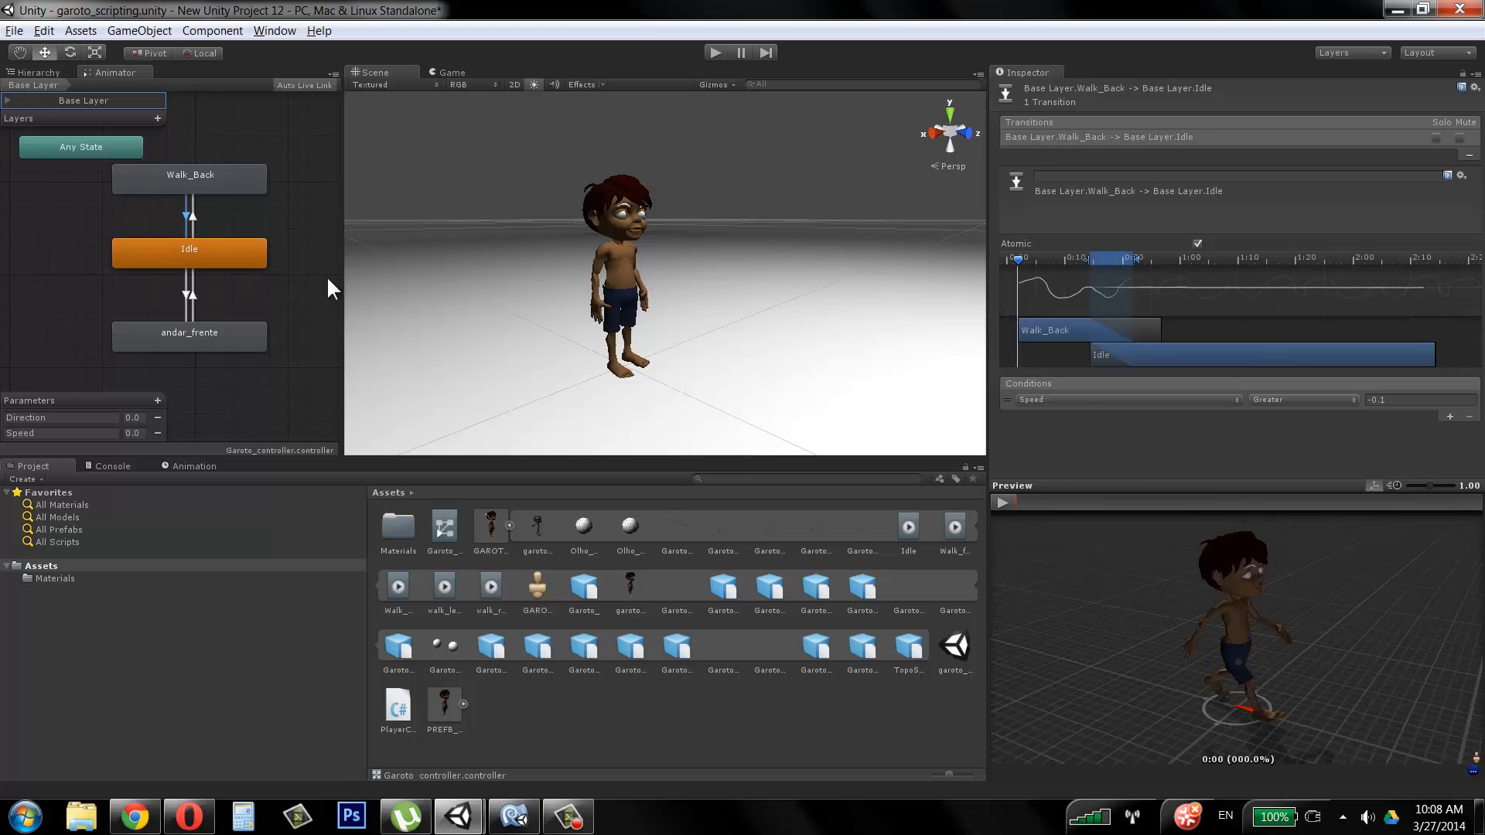
Step: Play-test the Speed-driven Walk_Back transition by alternating forward and backward movement, and stop the game
left_click(715, 53)
key("w")
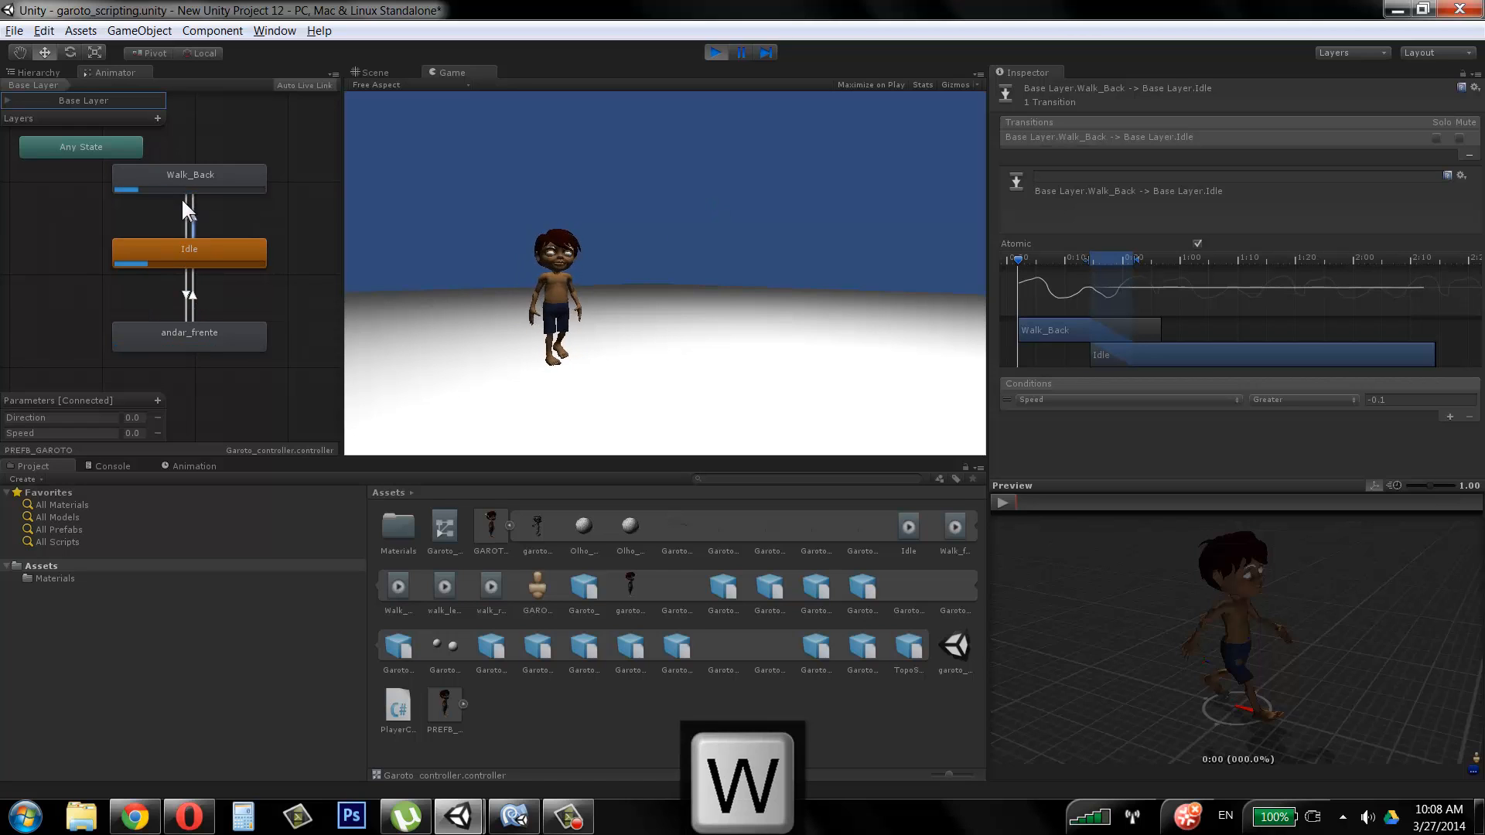
key("s")
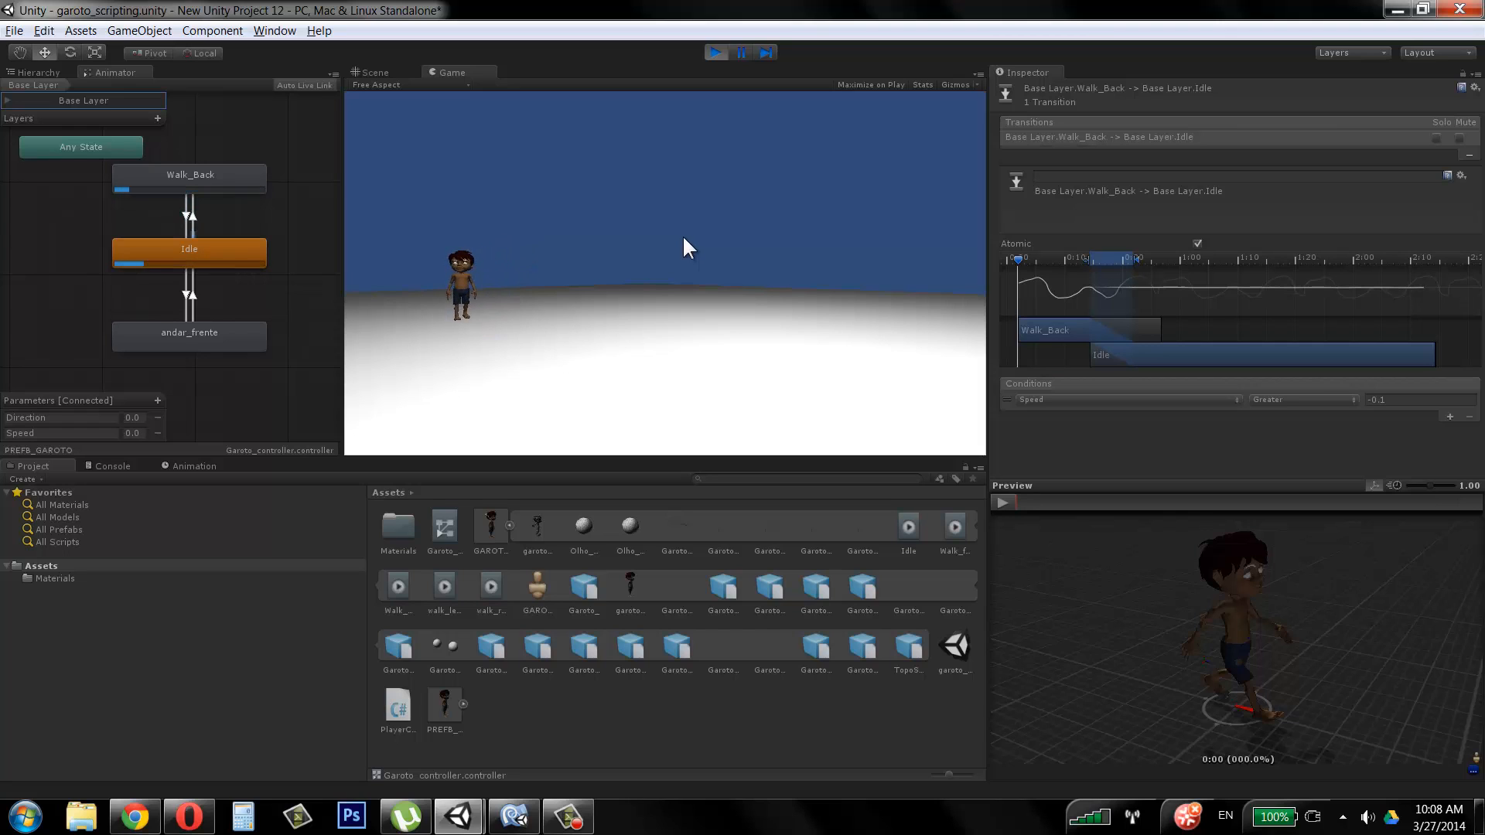
key("w")
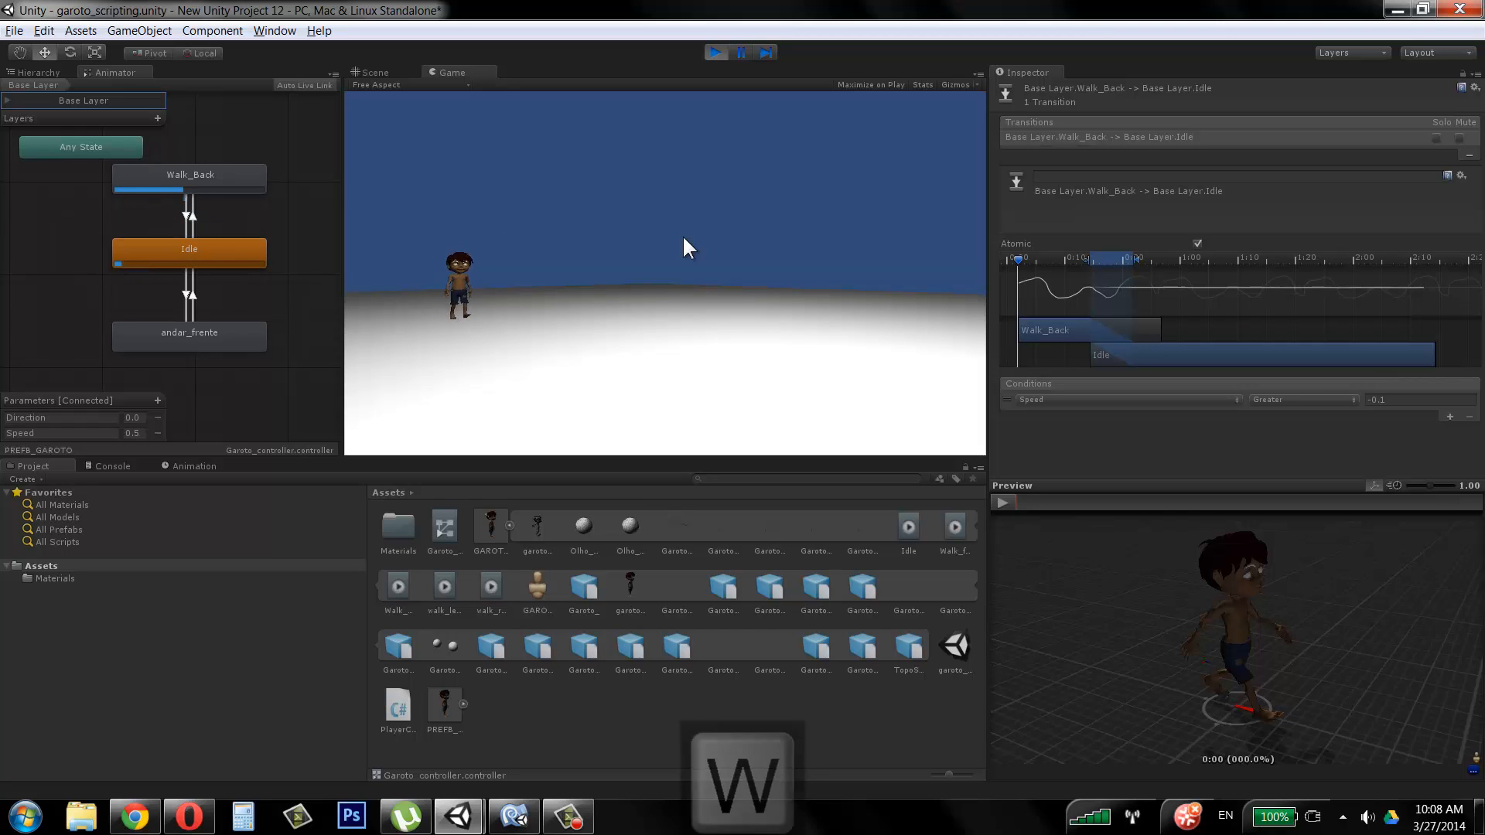
key("s")
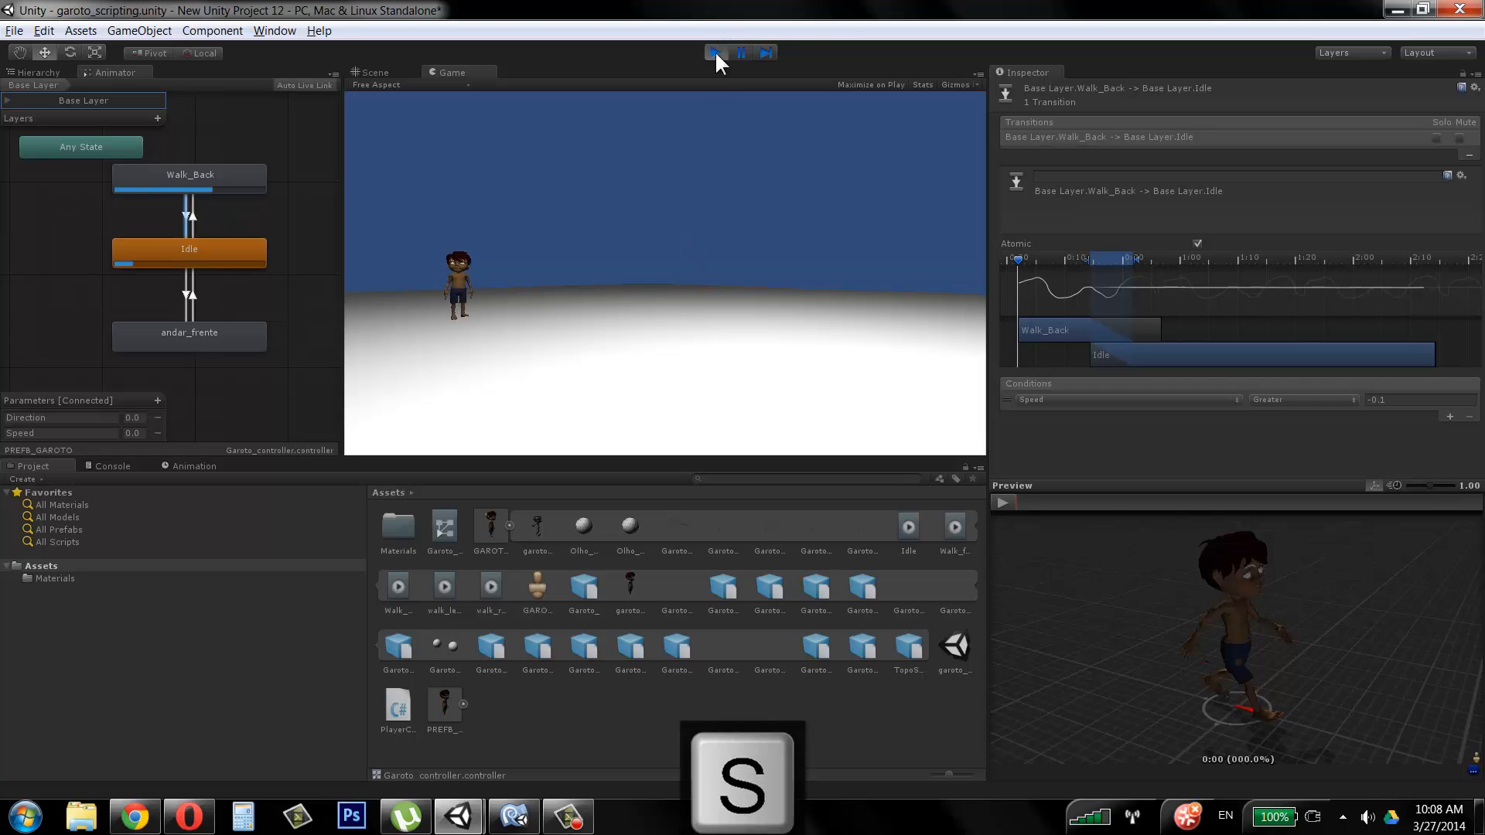
left_click(714, 52)
Step: Set the Idle to Walk_Back Speed condition's comparison to Less and check the condition on the return transition
left_click(193, 223)
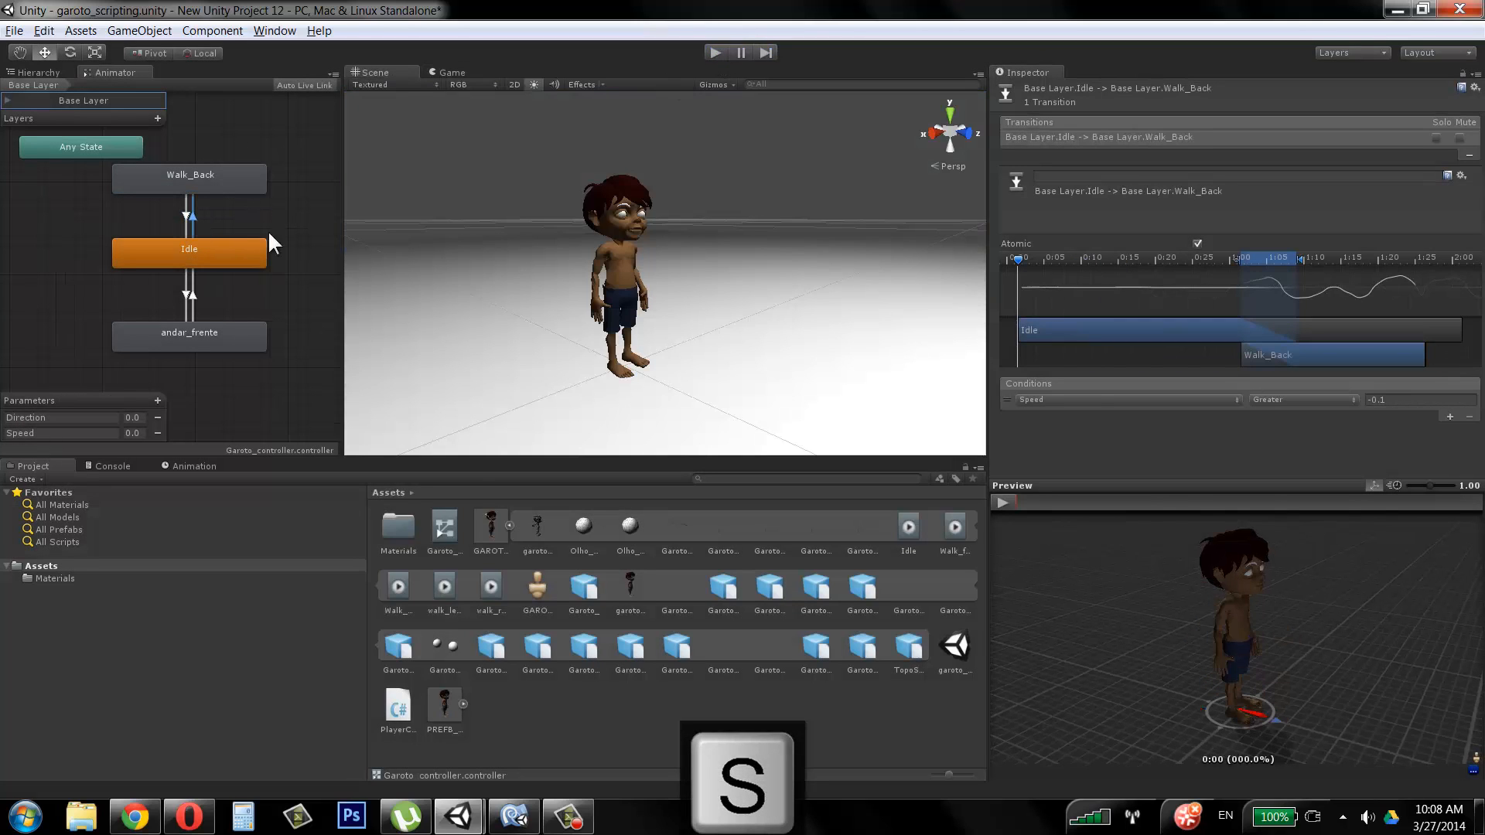
left_click(1310, 410)
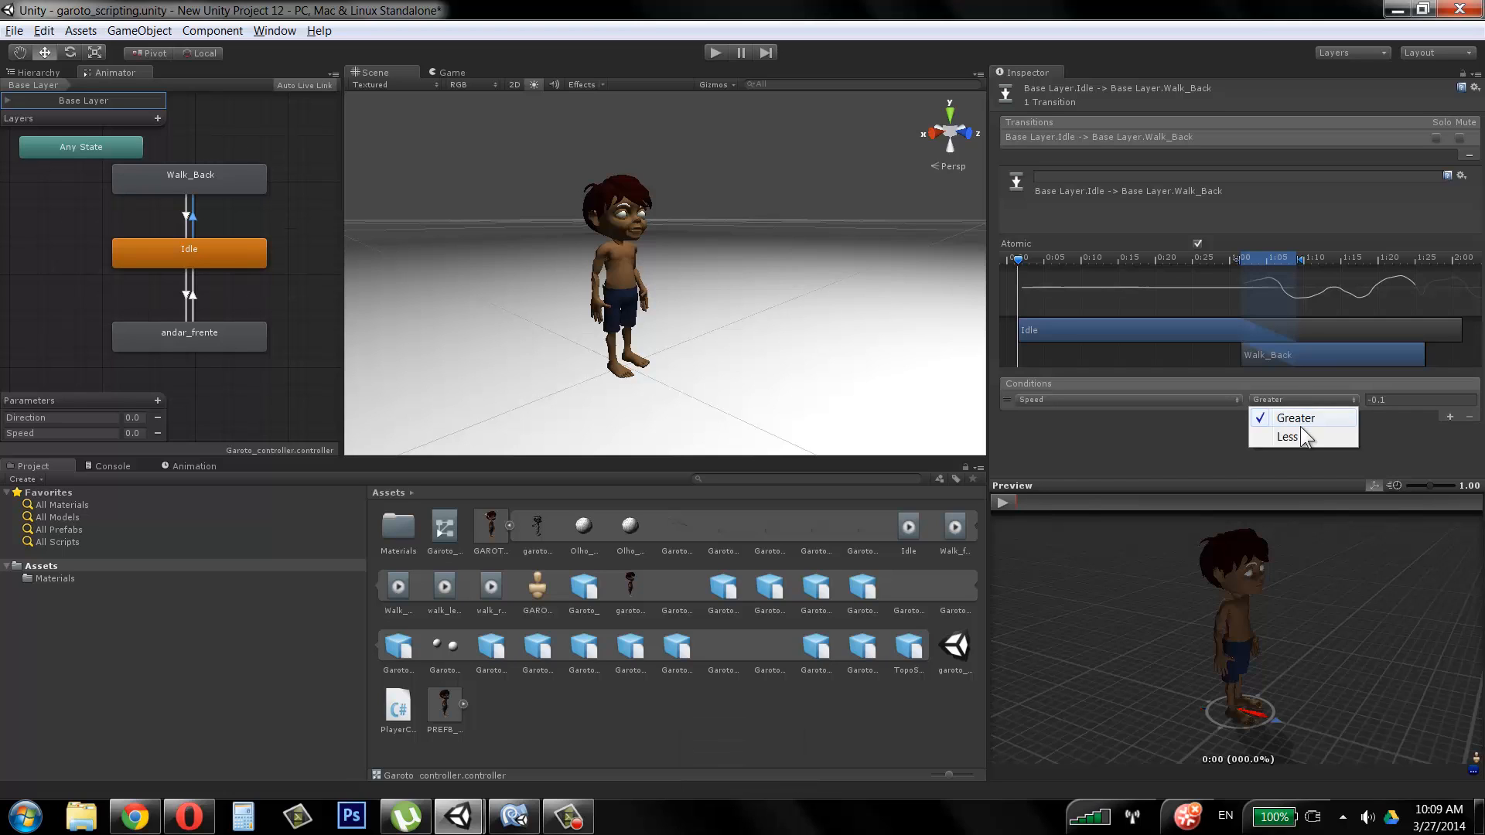
left_click(1299, 435)
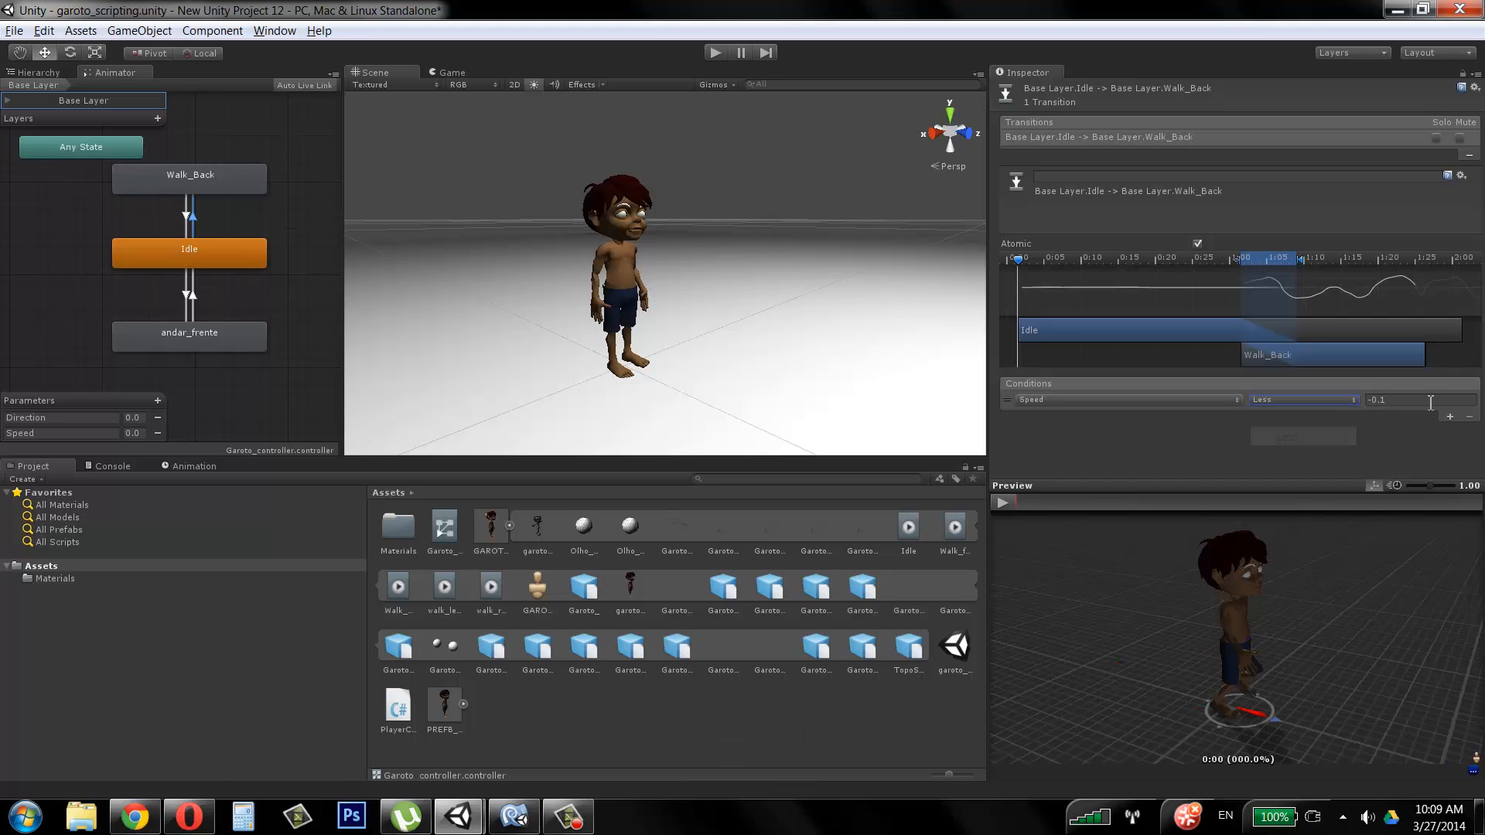
left_click(187, 217)
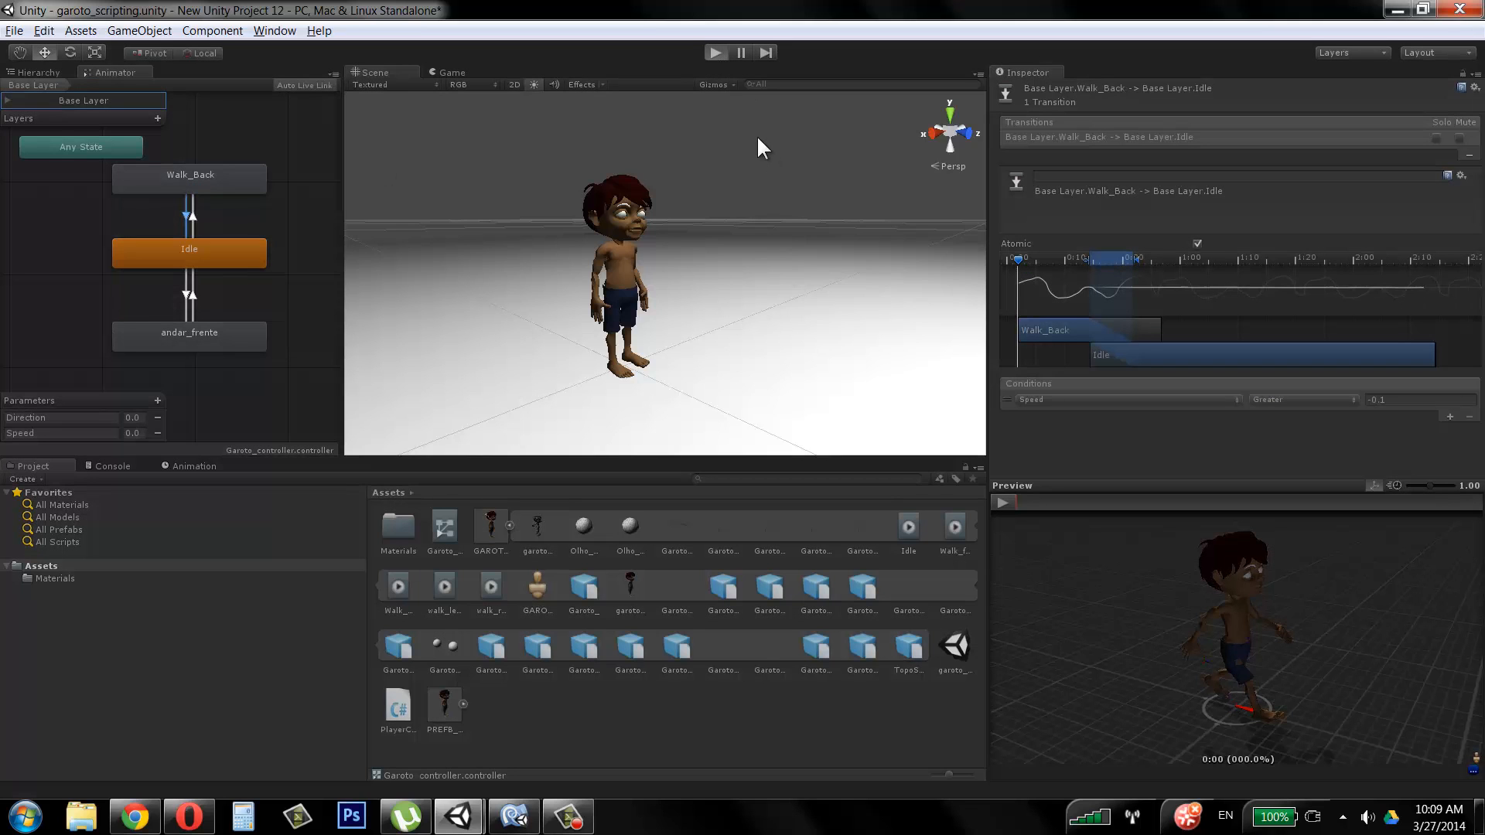
Step: Run the game to test the boy's forward and backward walks with the corrected comparison, and exit play mode
key("ctrl+p")
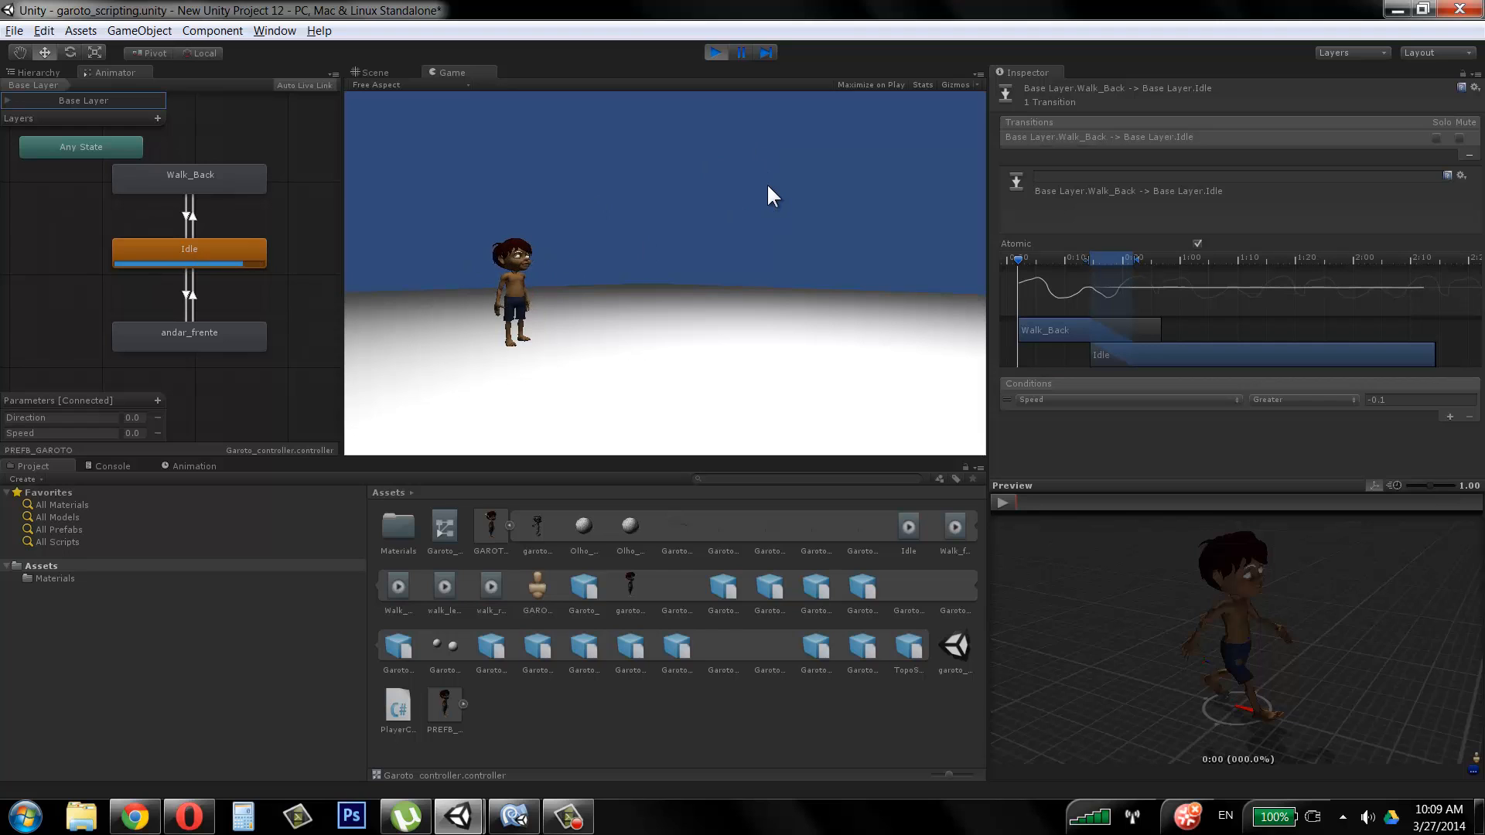
key("w")
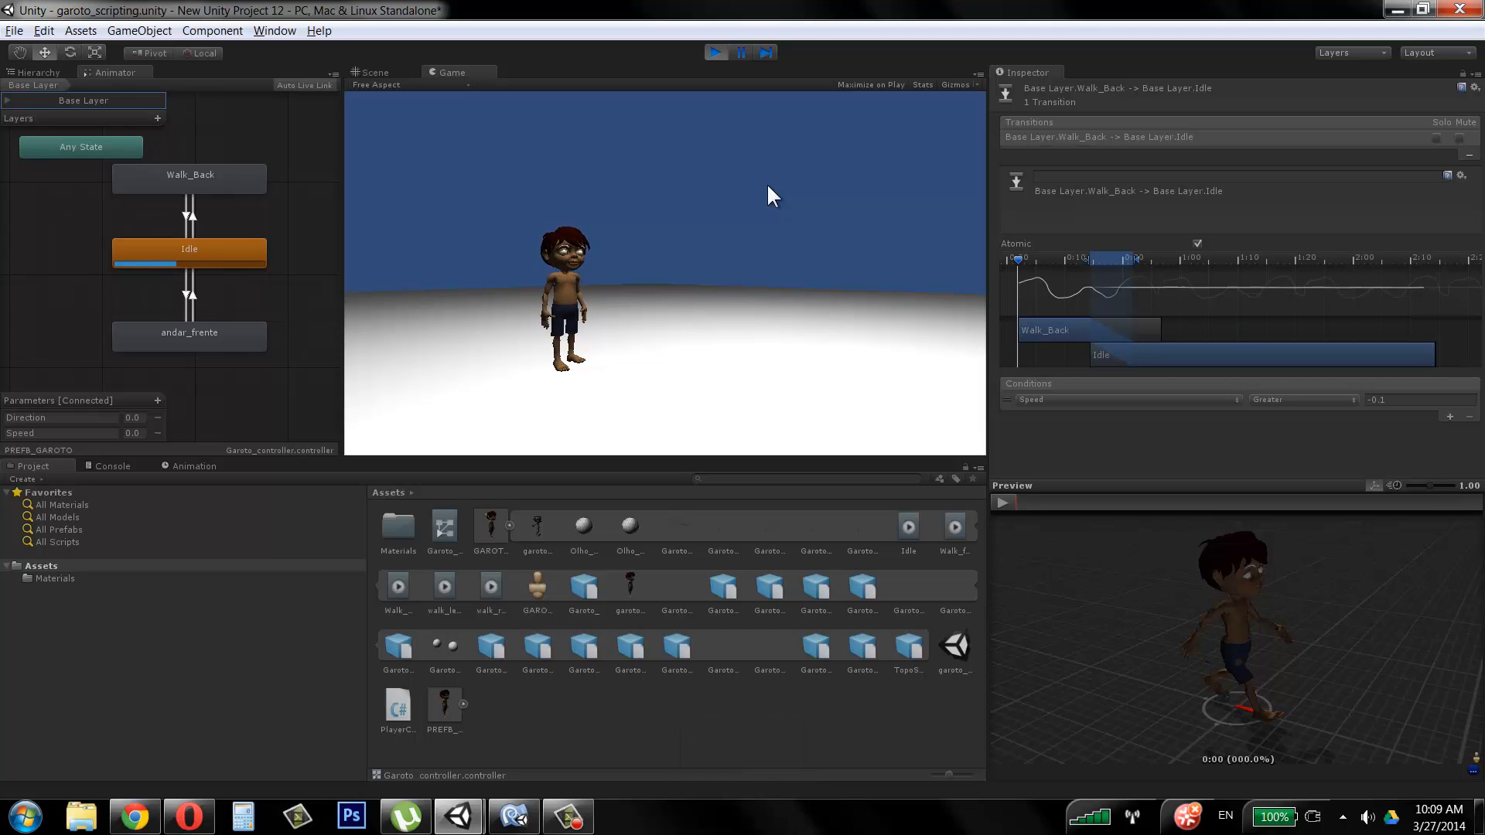
key("s")
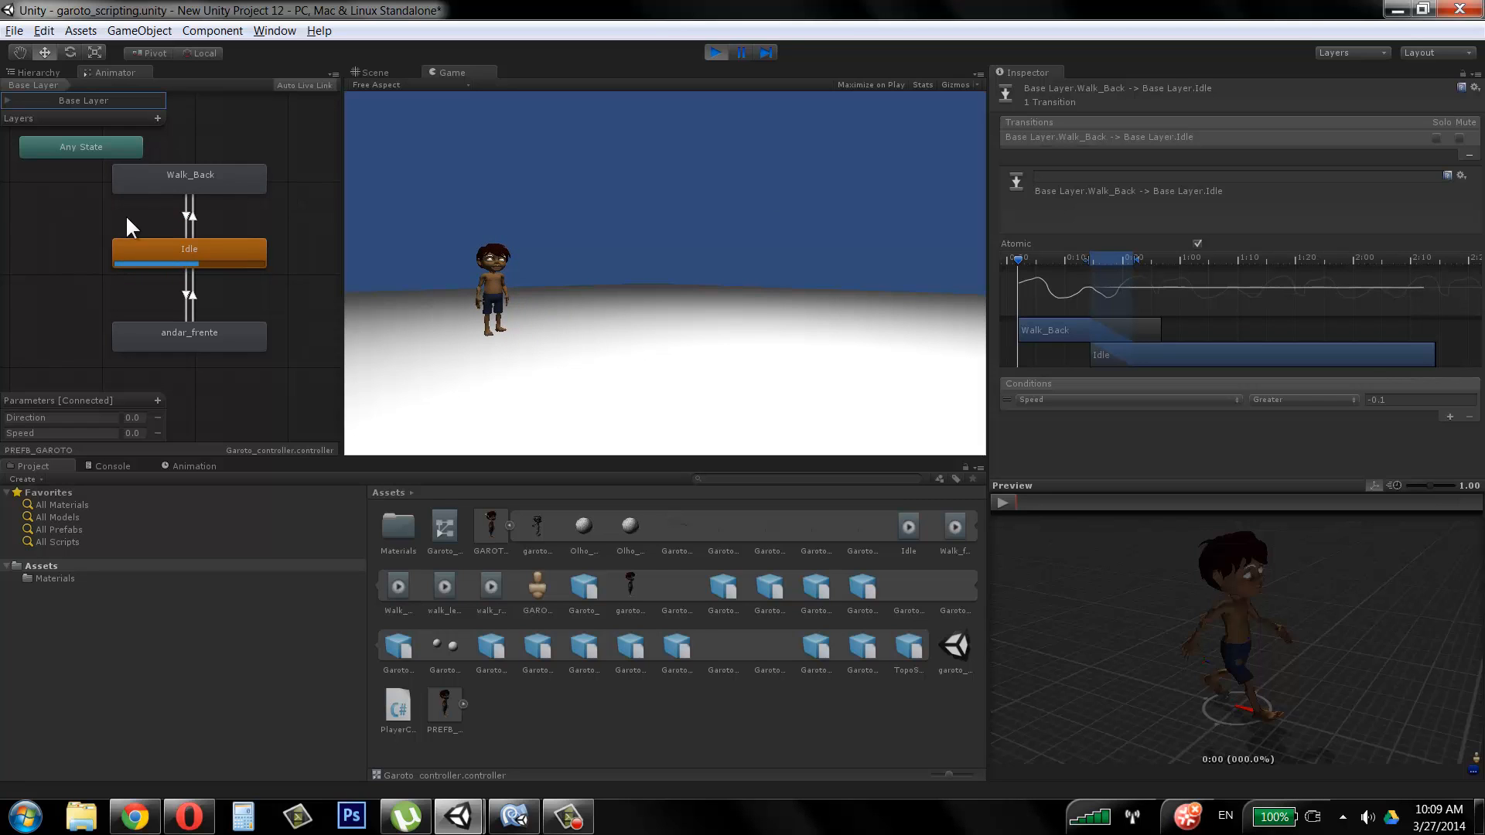
left_click(714, 52)
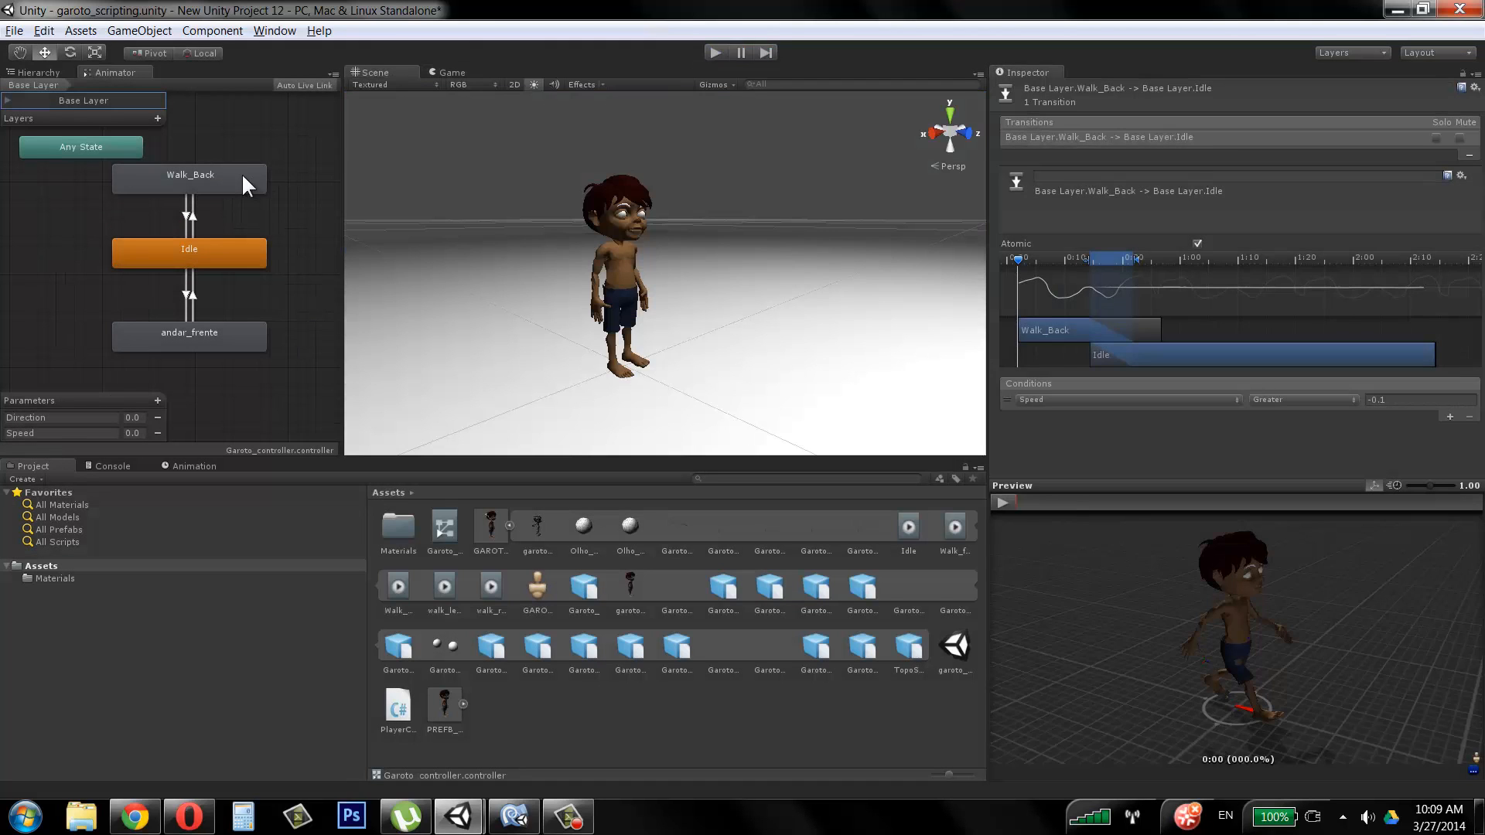
Step: Set the Walk_Back state's playback speed to -1 so its animation plays in reverse
left_click(244, 184)
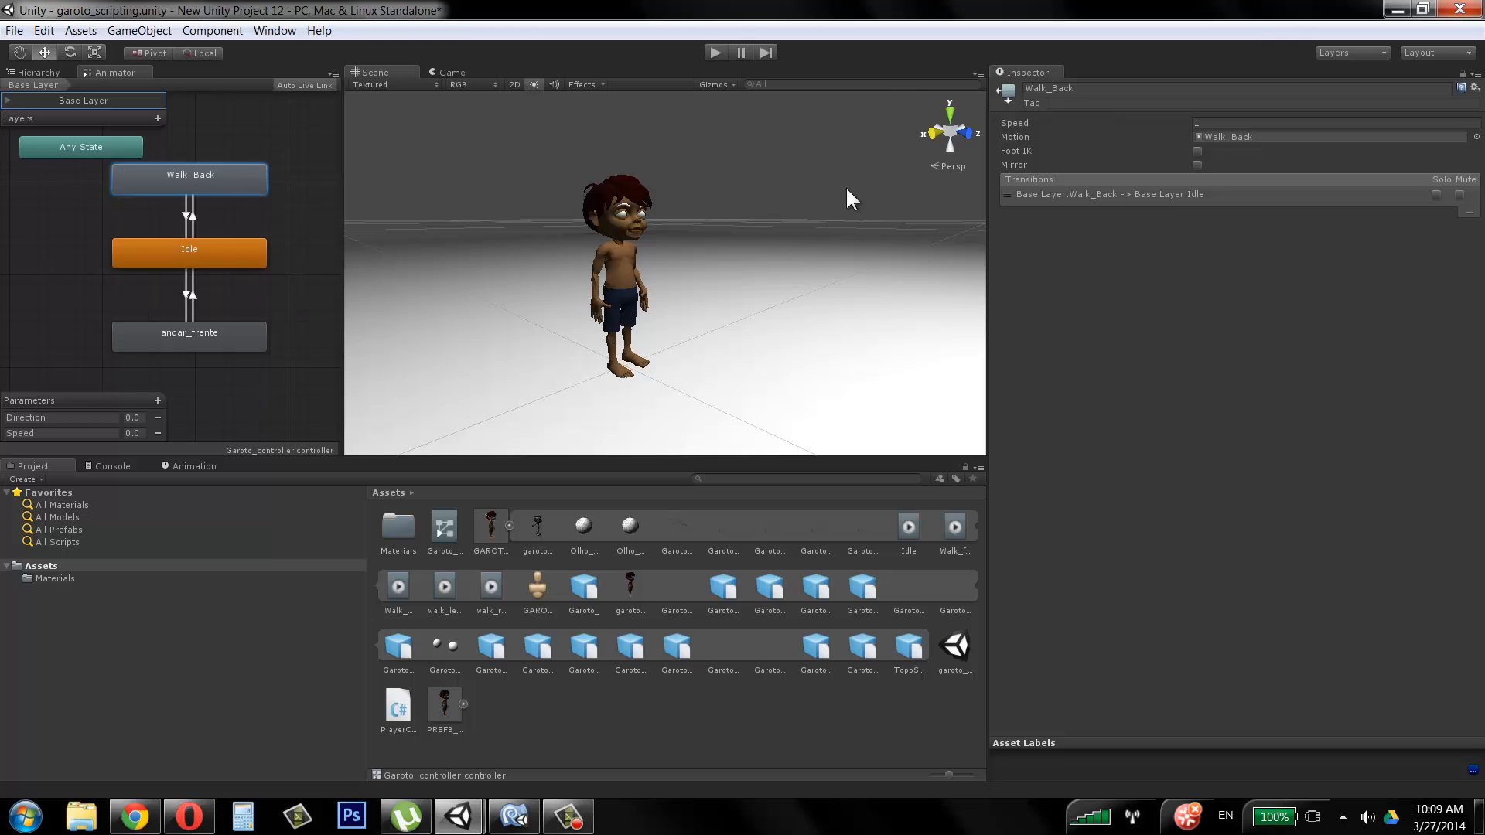
left_click(1218, 123)
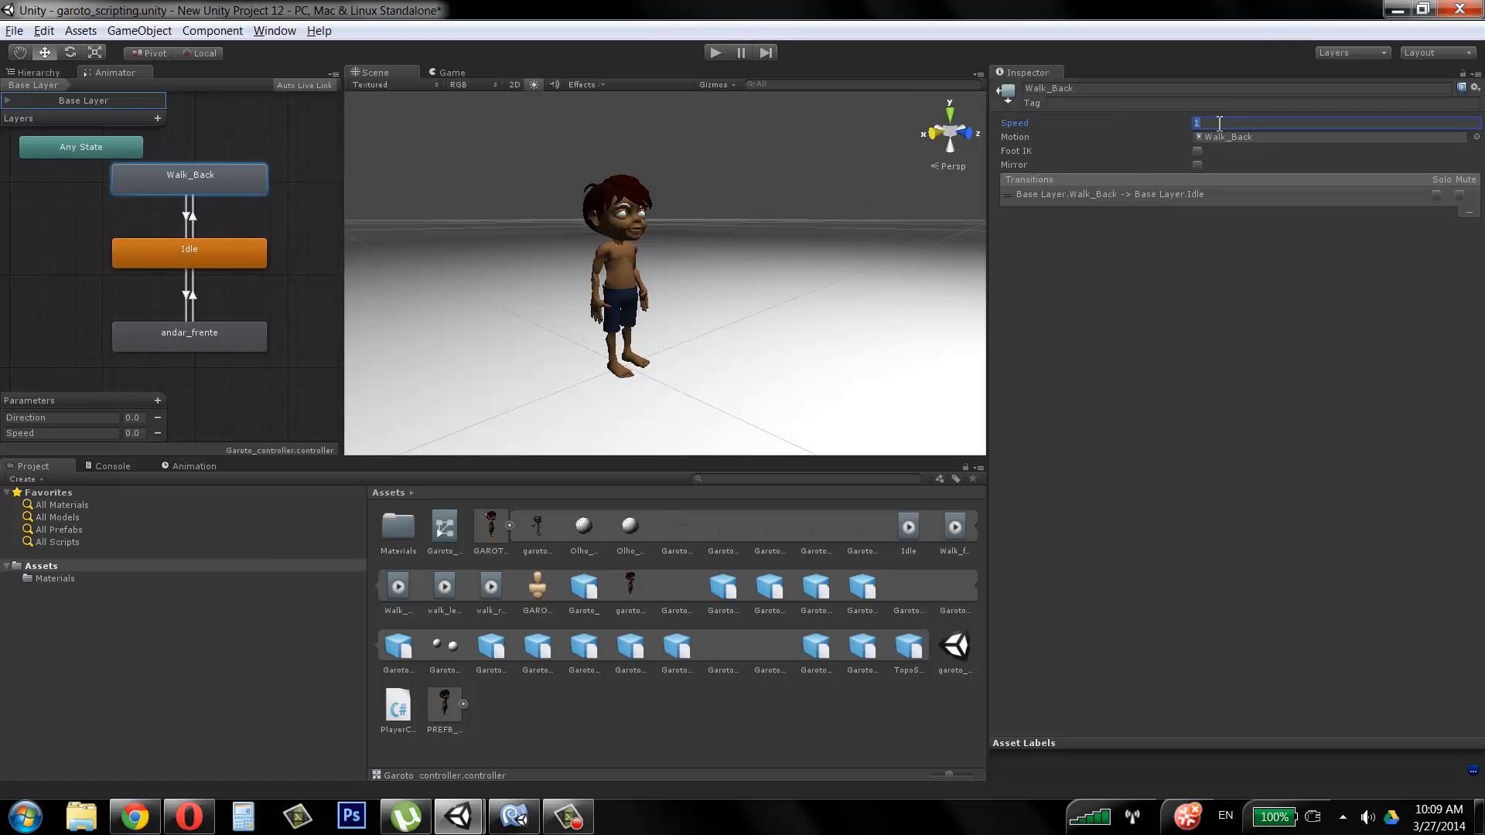
type("-1")
key("Return")
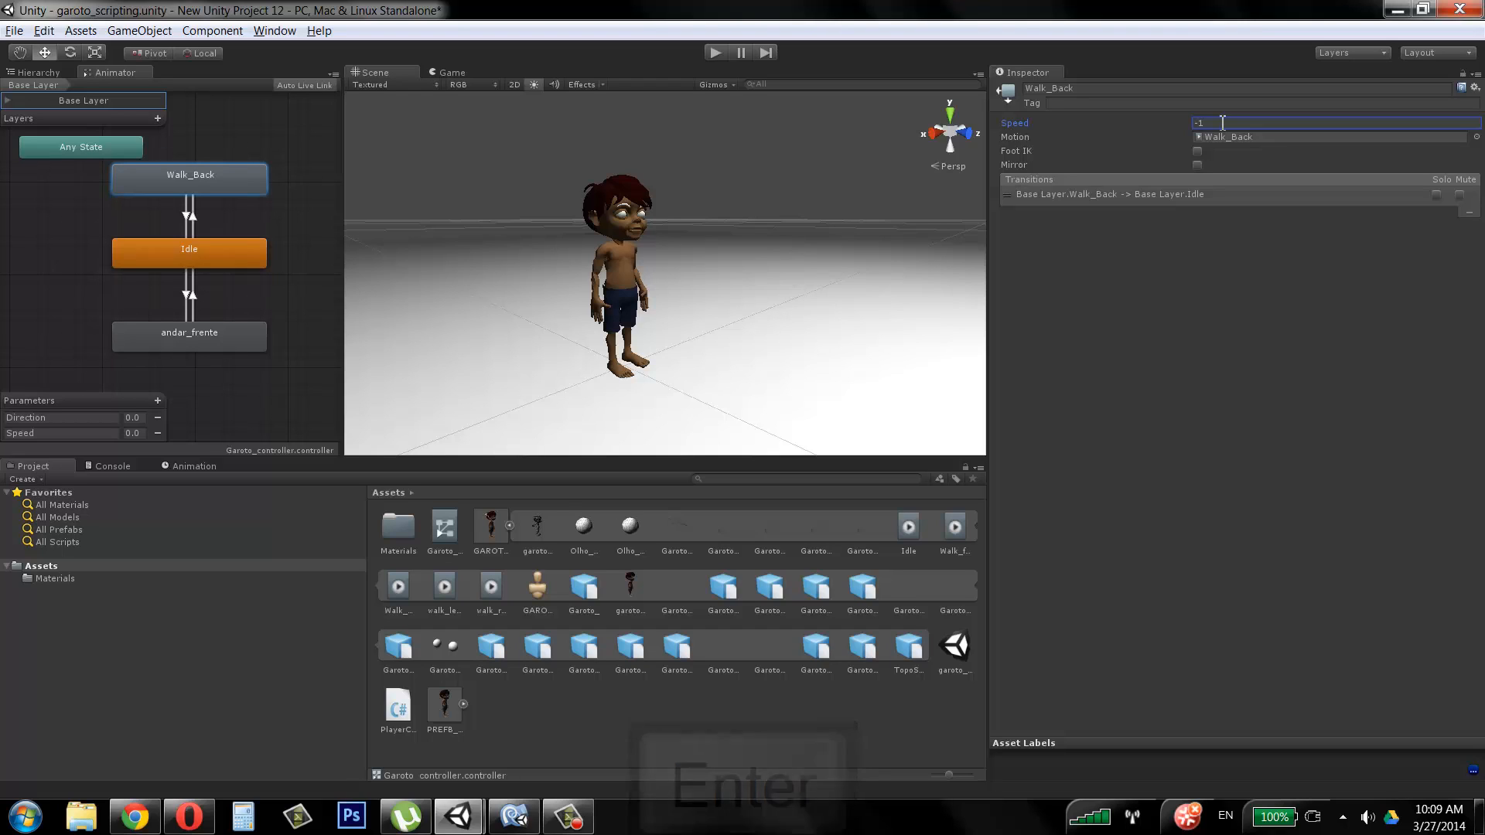
right_click(1221, 123)
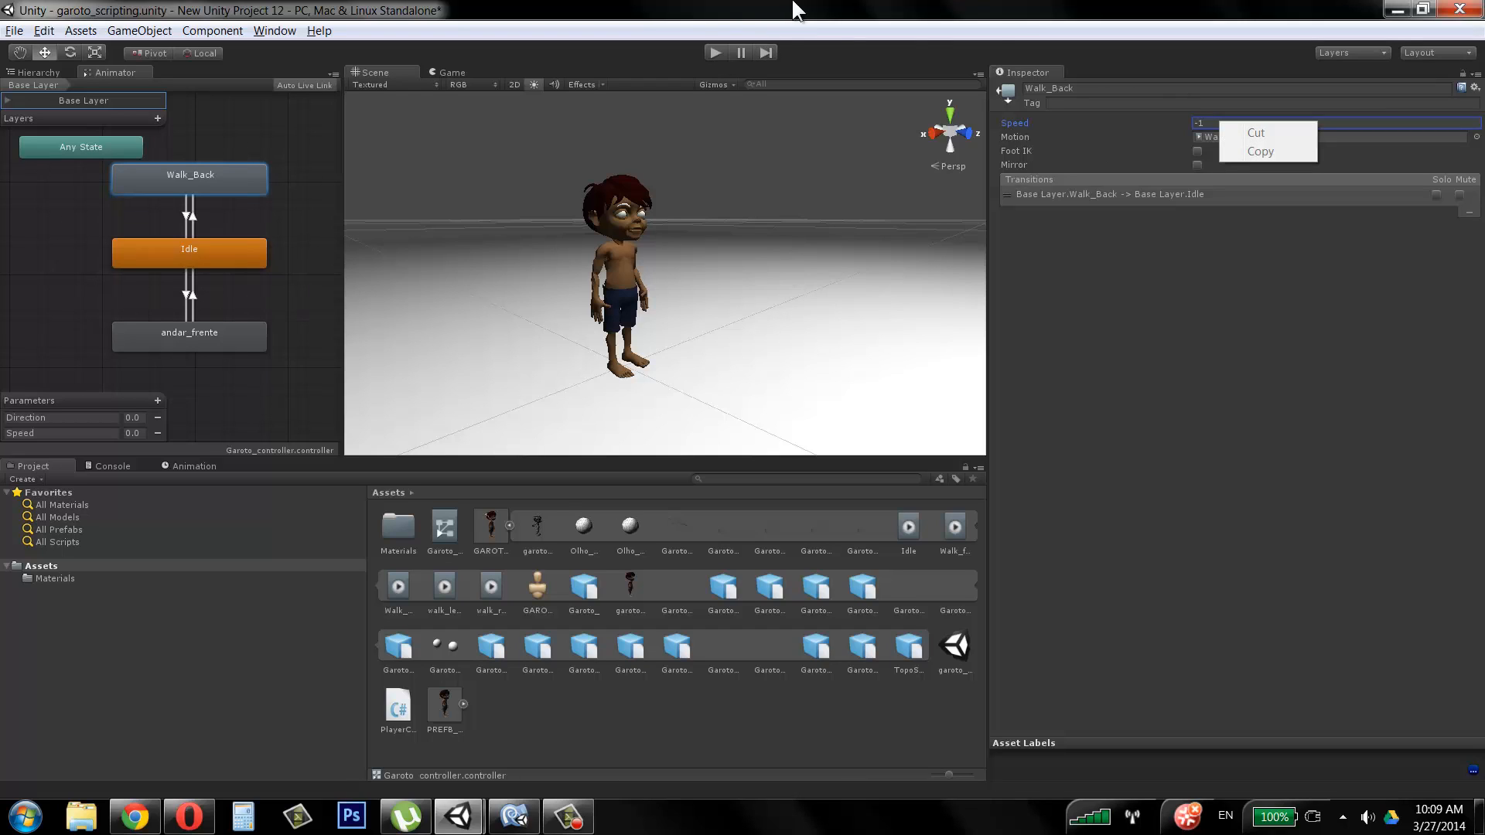
left_click(1247, 52)
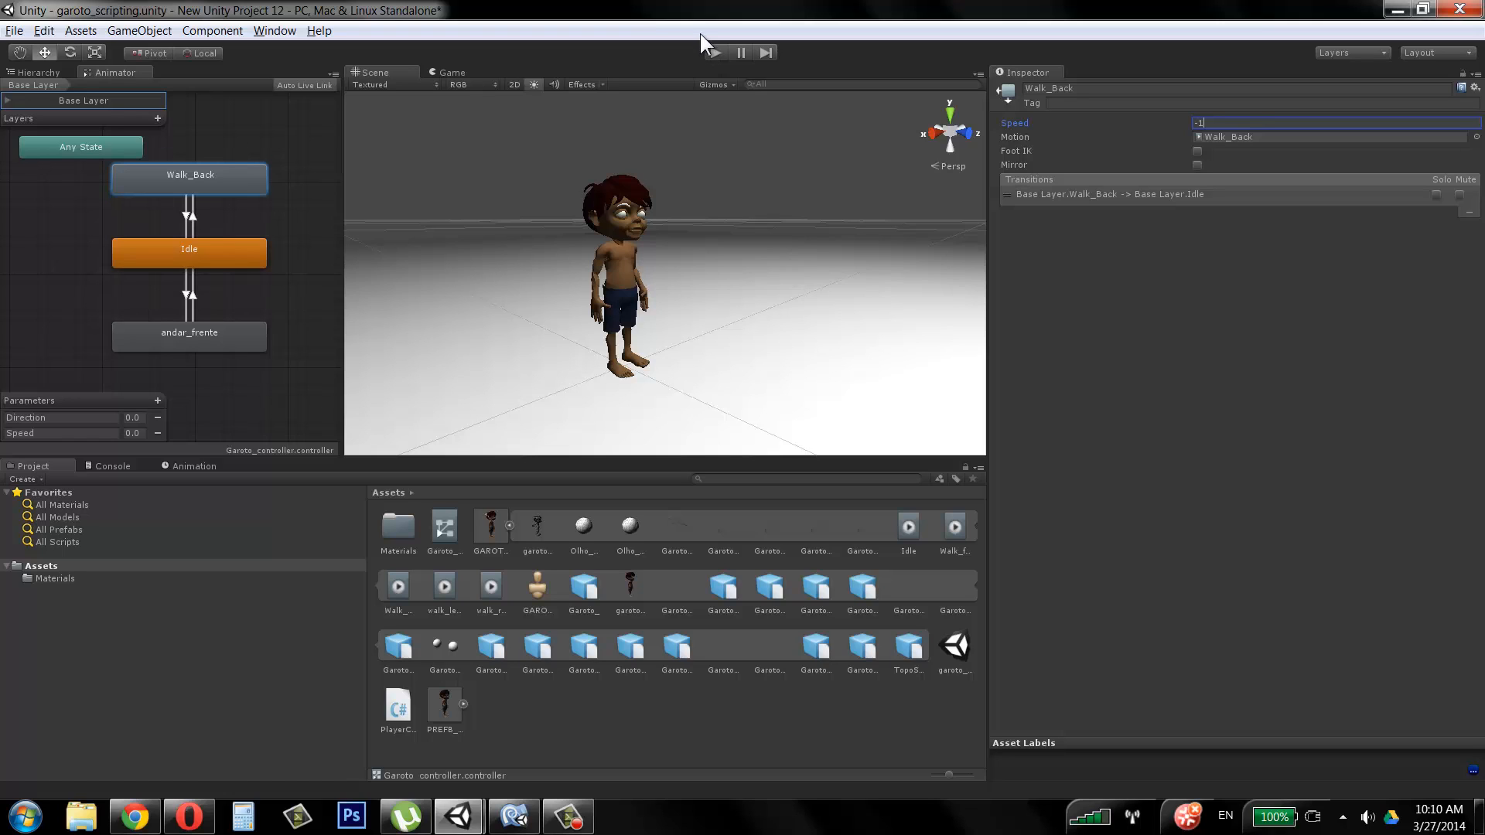
Step: Play-test the reversed Walk_Back animation by moving the boy forward and backward while watching the animator states
left_click(716, 48)
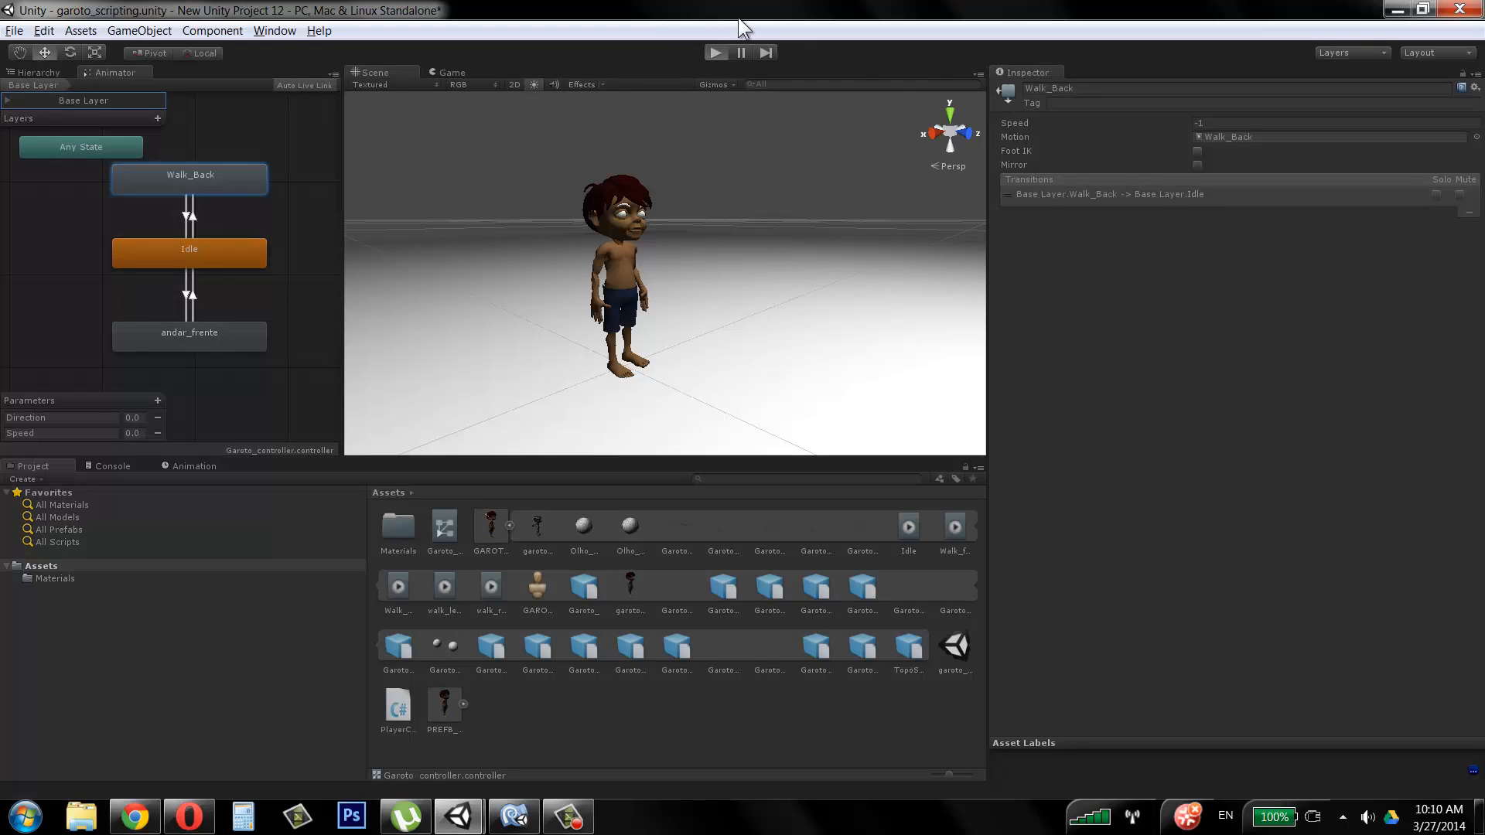
key("w")
key("s")
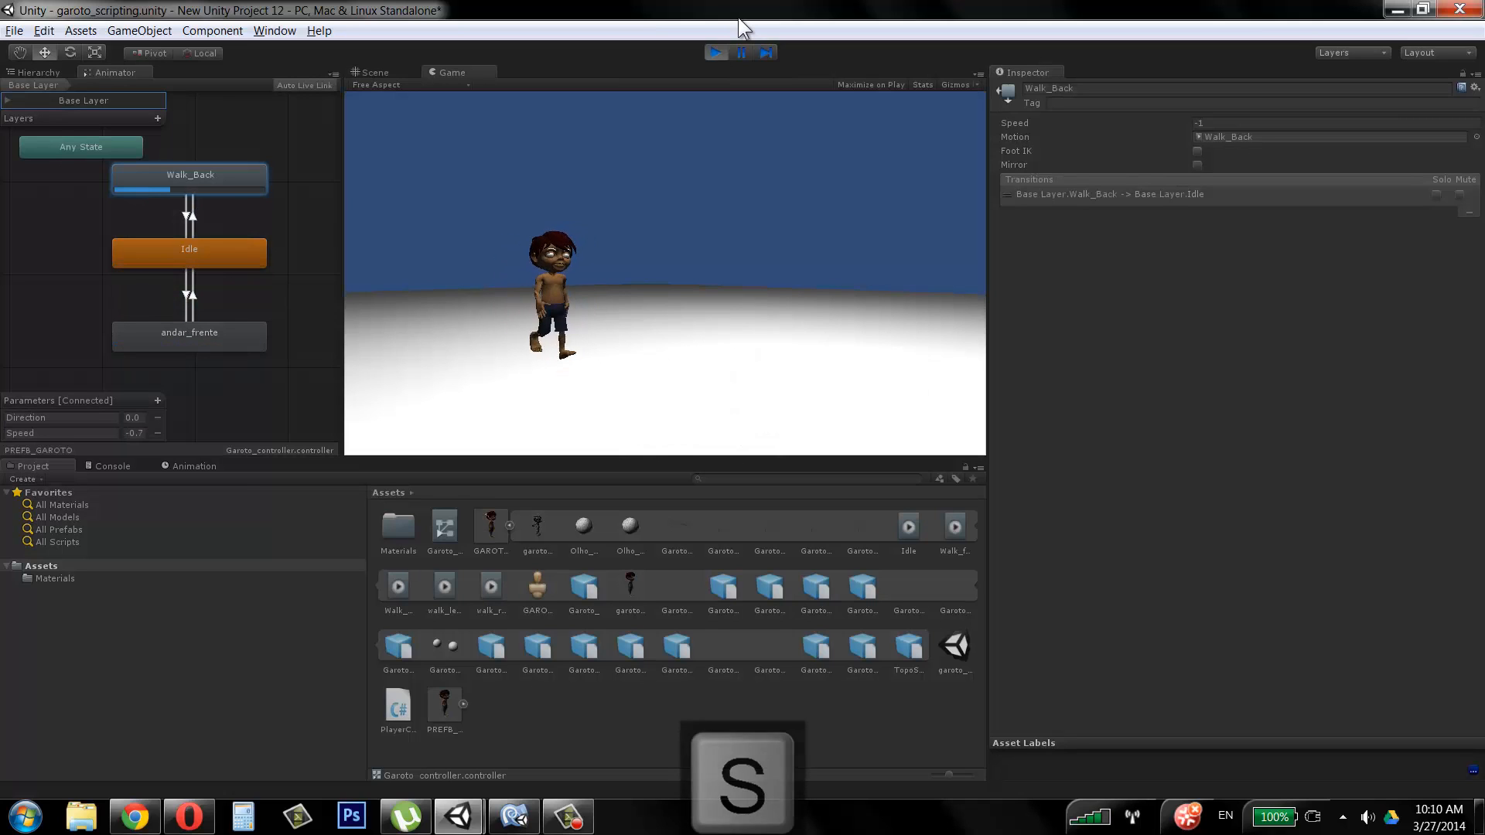
key("w")
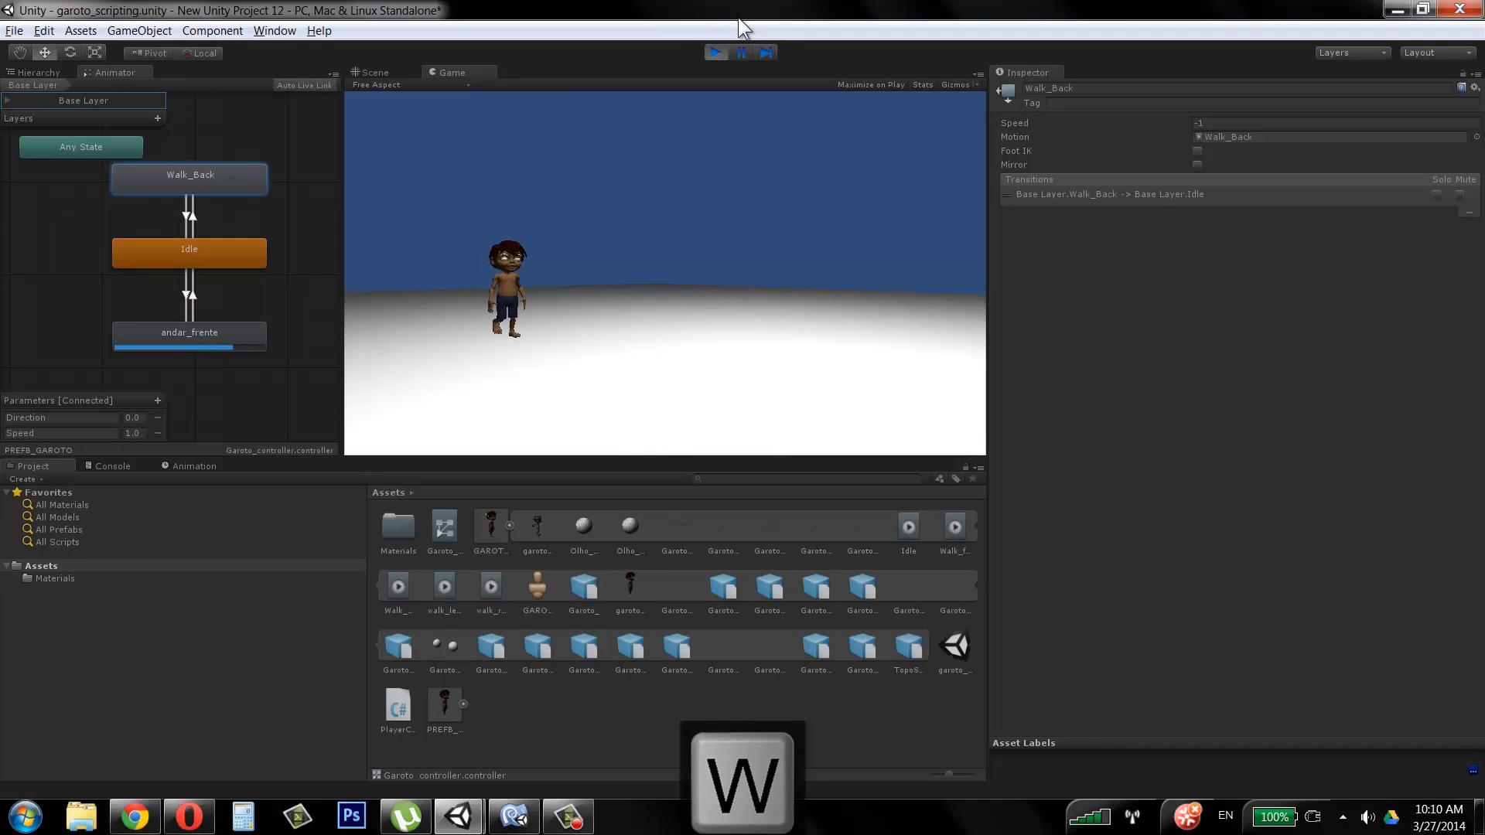
key("s")
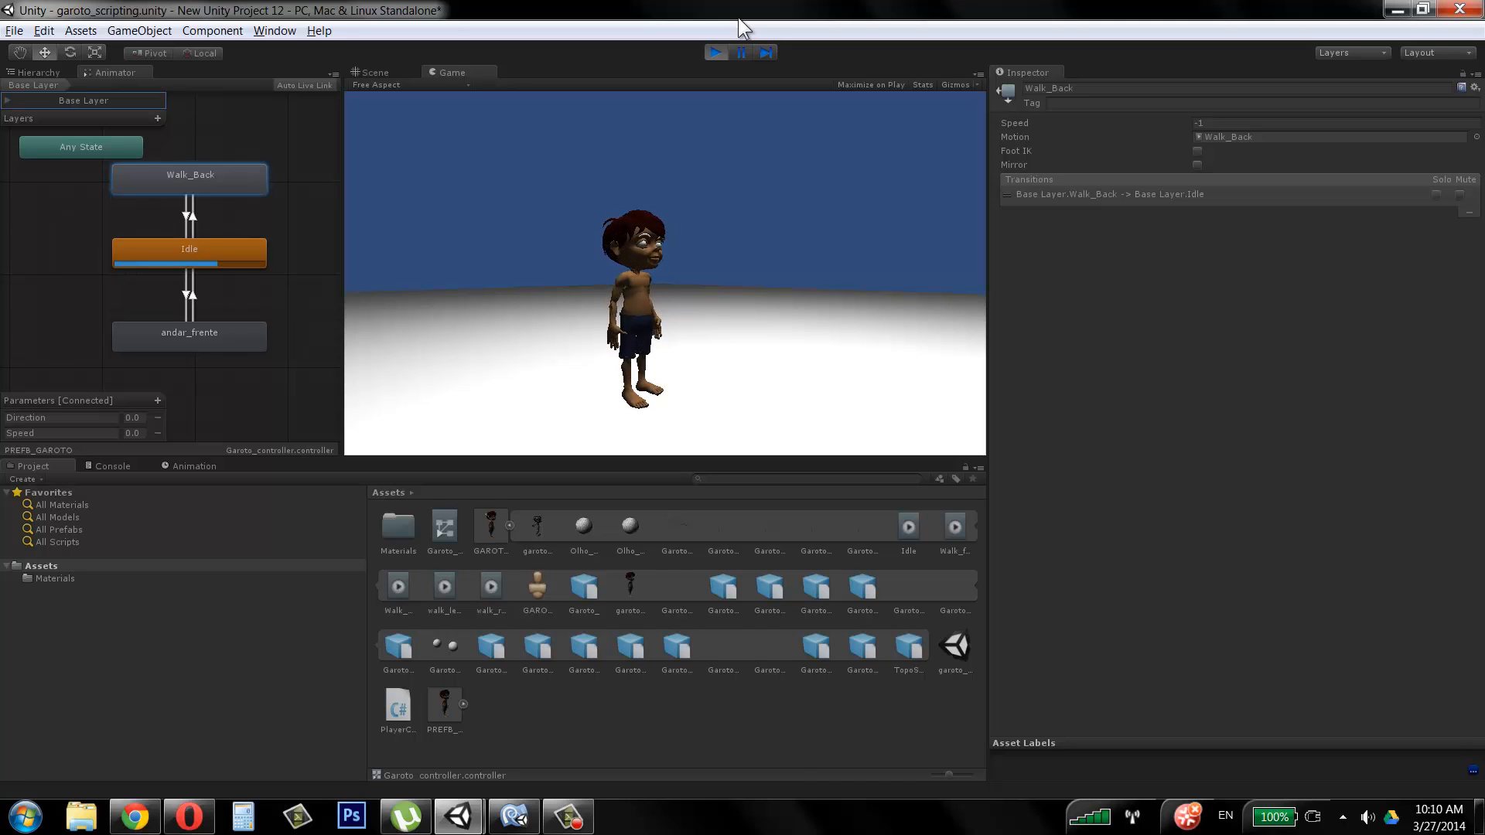
key("s")
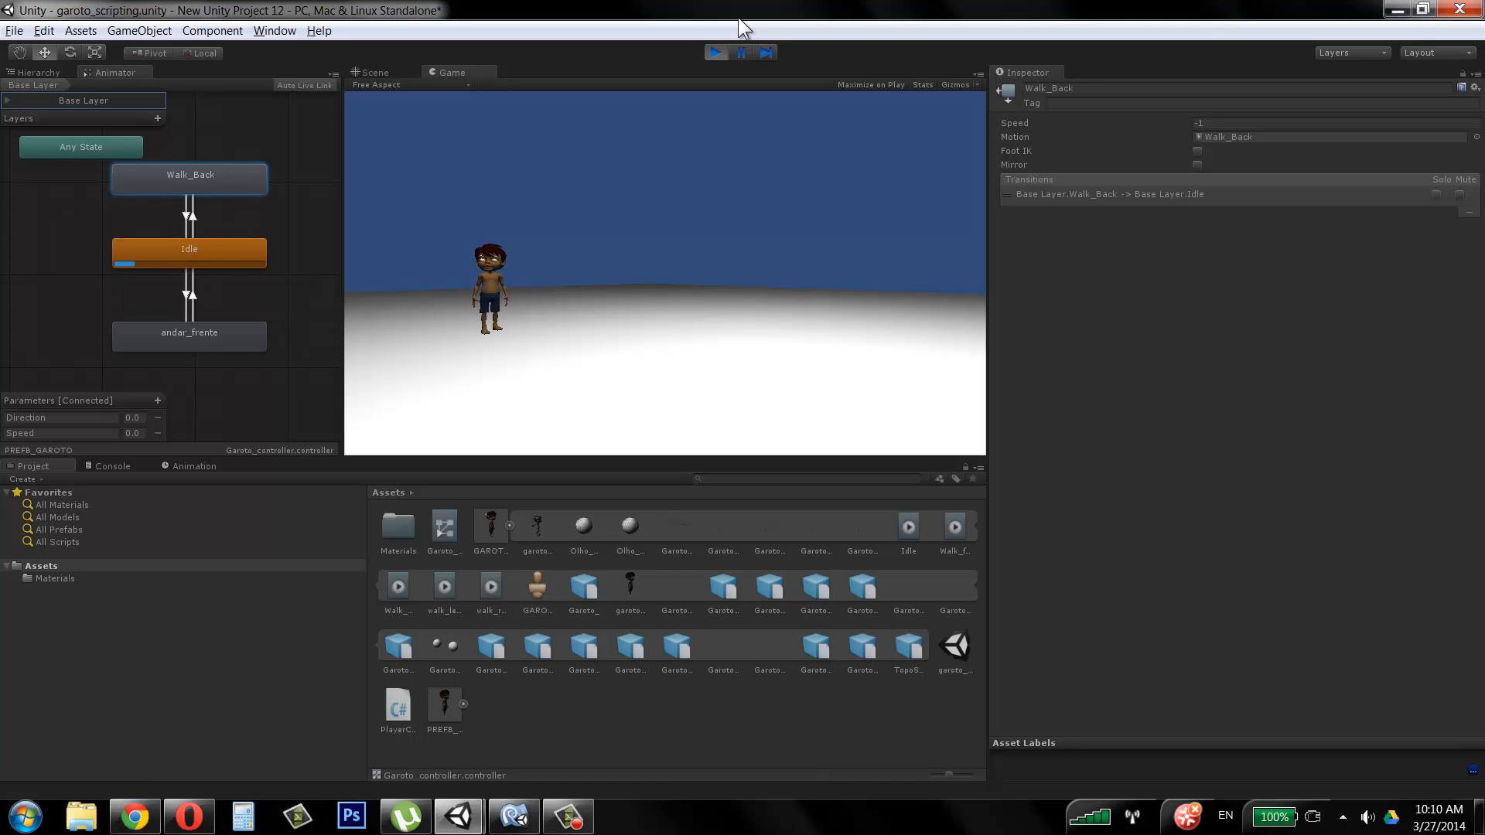
Step: Exit play mode and add the walk_left animation as a new state beside Idle in the animator graph
left_click(716, 51)
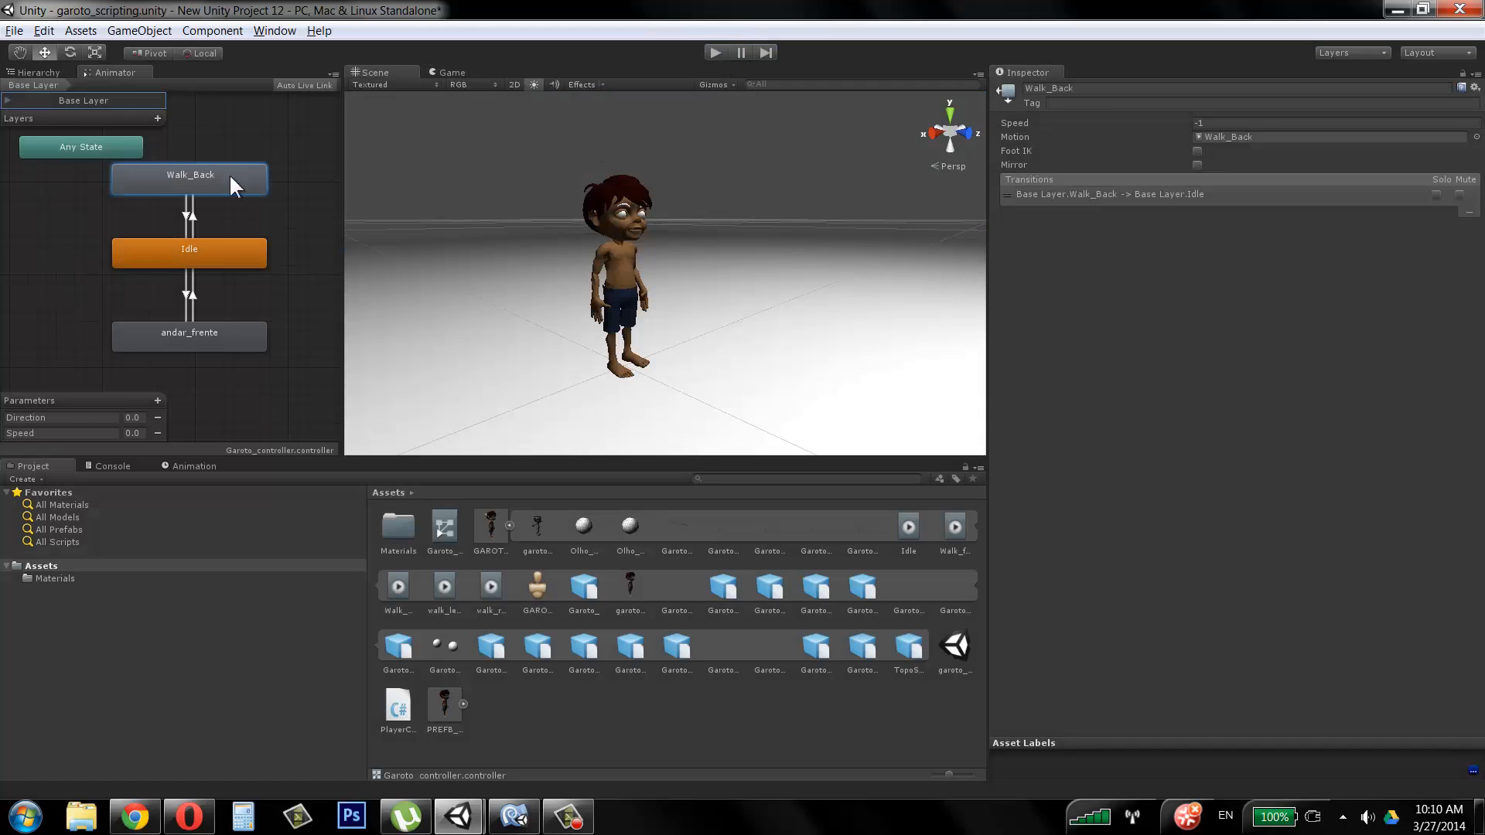
middle_click_drag(267, 277, 226, 269)
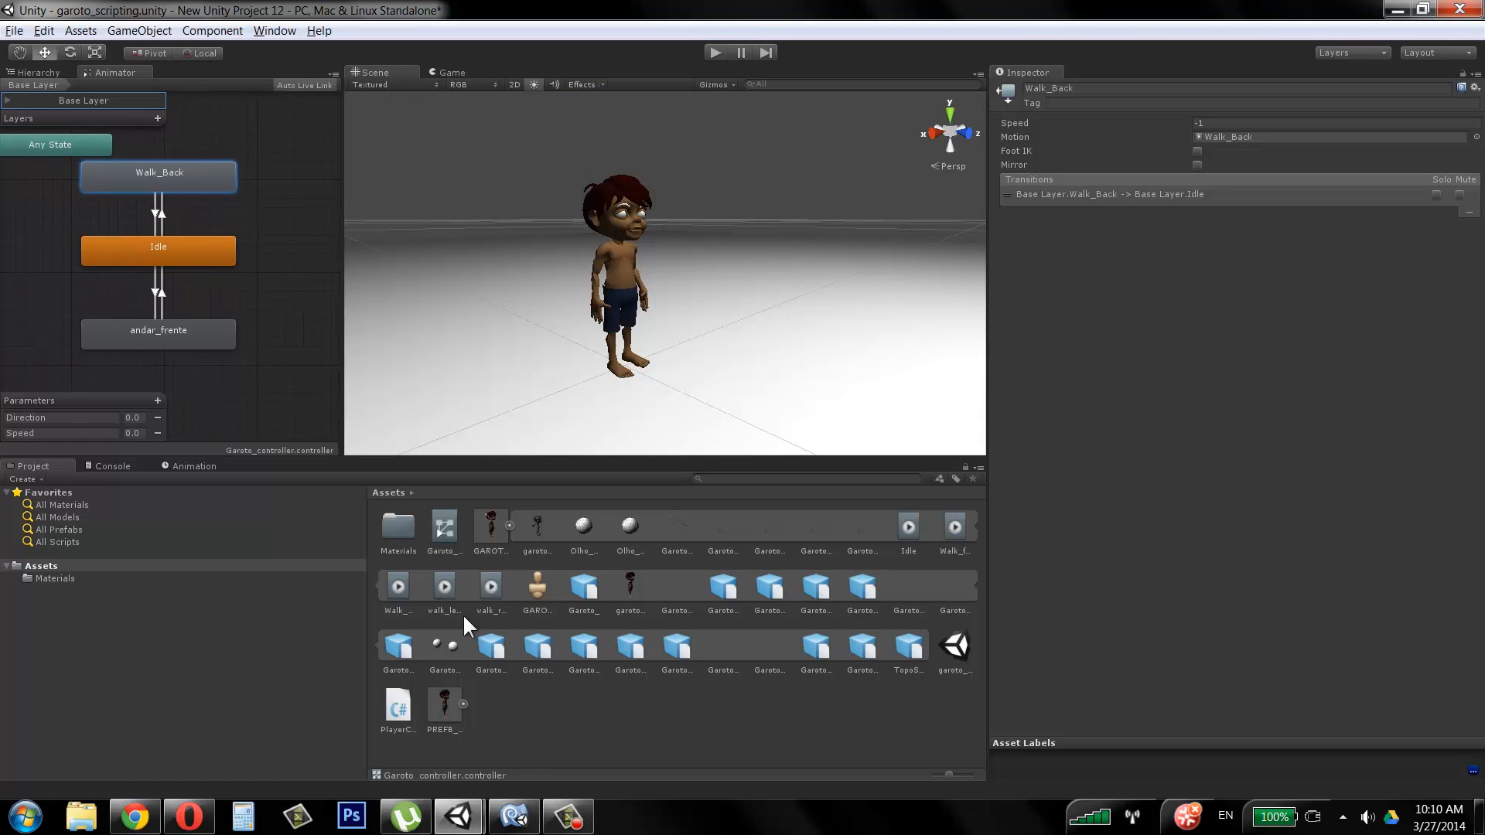
left_click(460, 586)
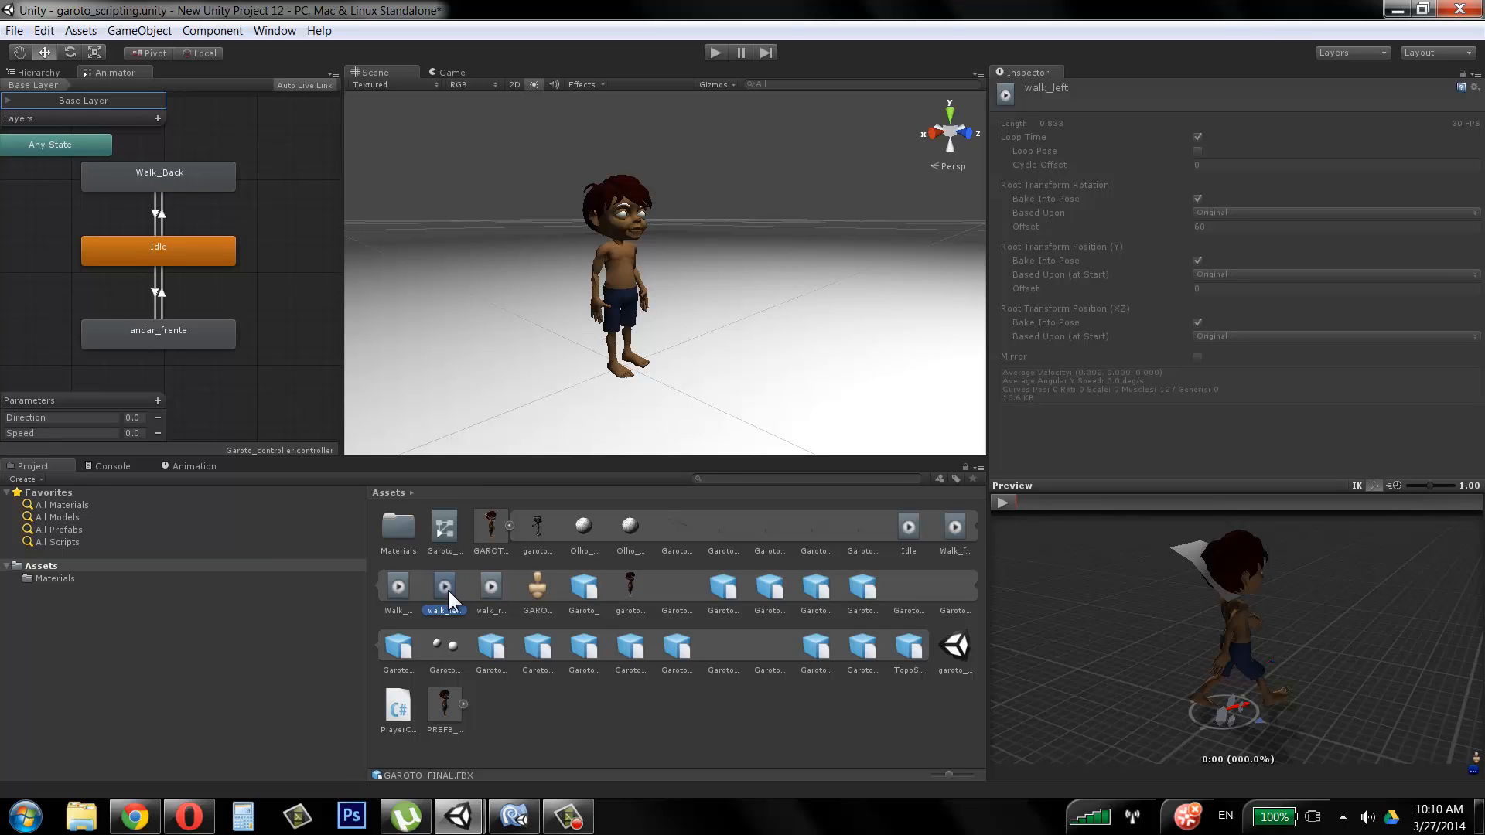
left_click_drag(446, 588, 19, 259)
middle_click_drag(138, 241, 120, 261)
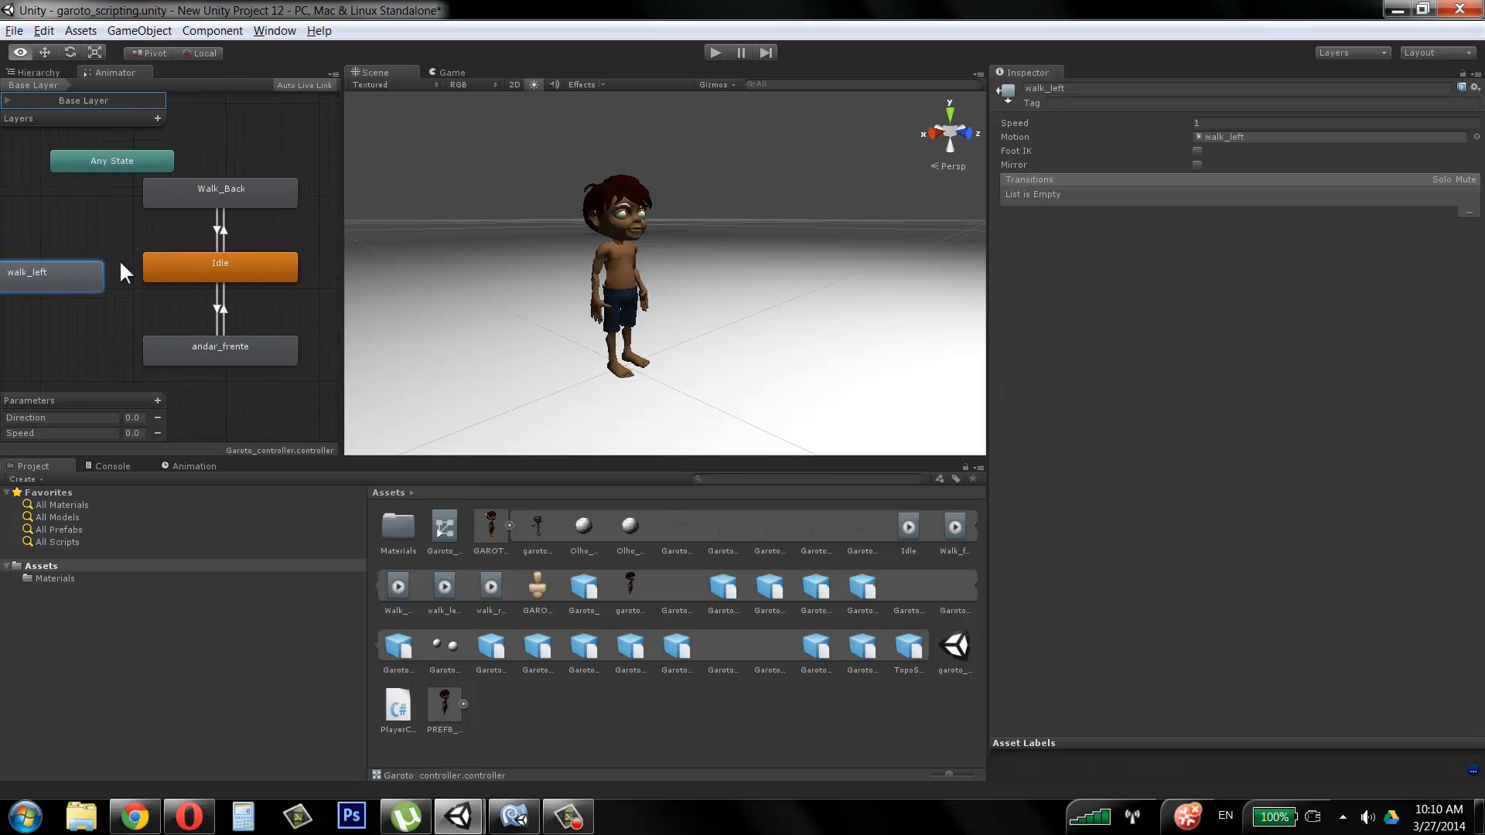
left_click_drag(94, 264, 85, 254)
mouse_move(240, 261)
left_mouse_down("alt")
mouse_move(198, 266)
mouse_move(260, 282)
left_mouse_up("alt")
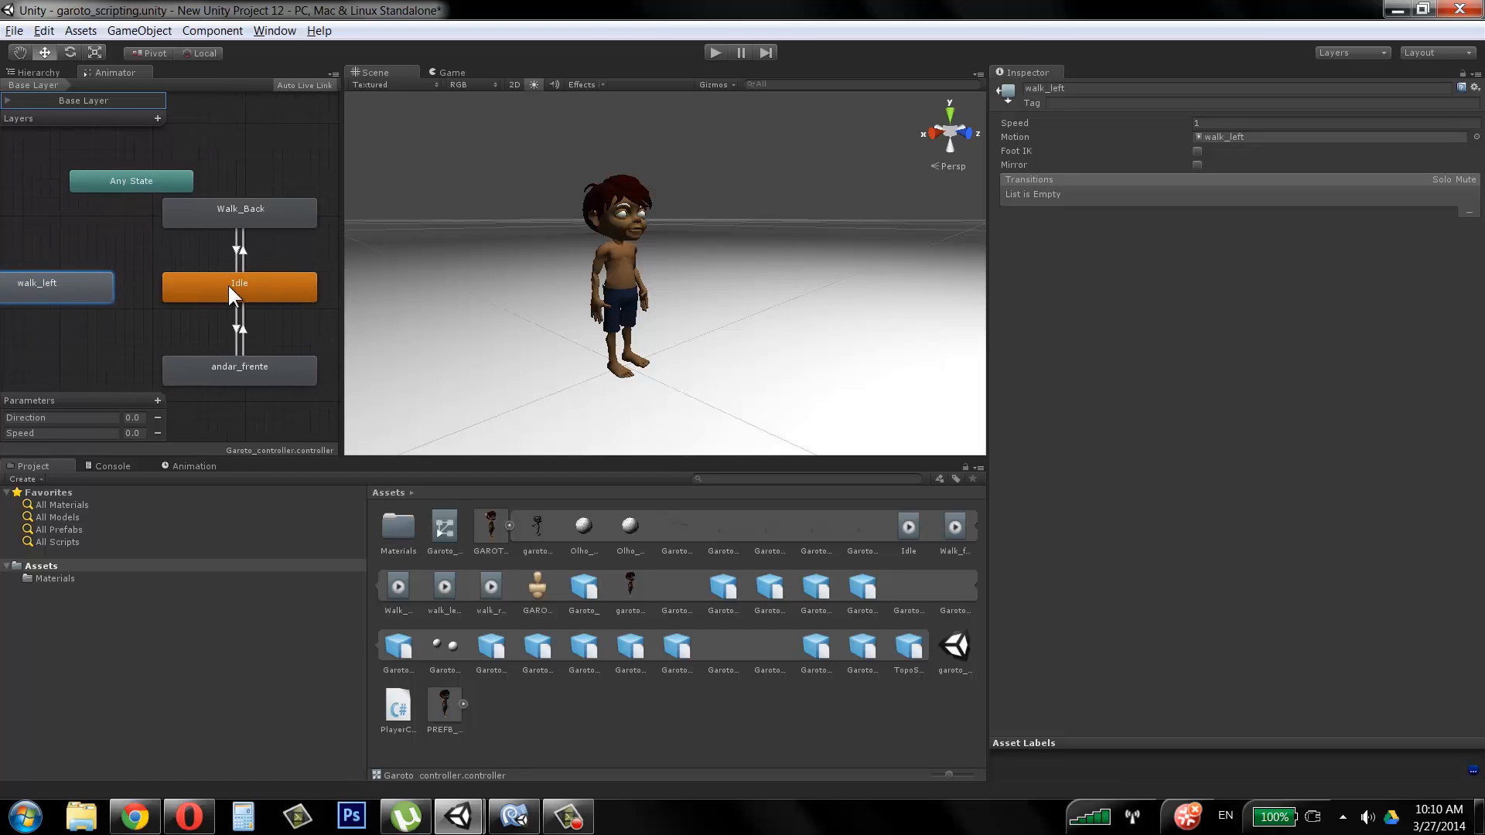
Step: Create transitions in both directions between the Idle and walk_left states
right_click(229, 285)
left_click(222, 283)
right_click(248, 291)
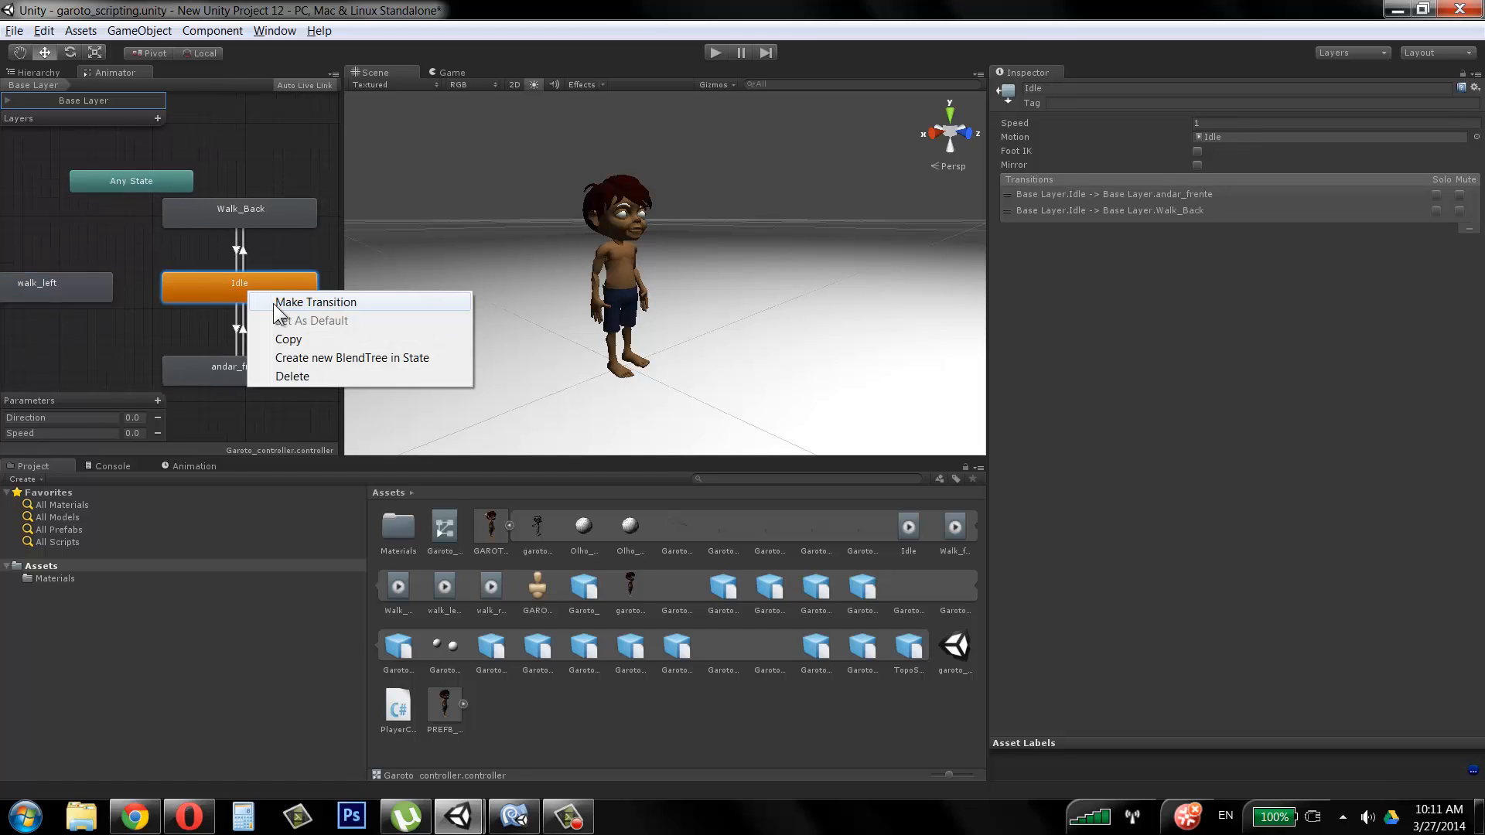
left_click(272, 303)
left_click(104, 283)
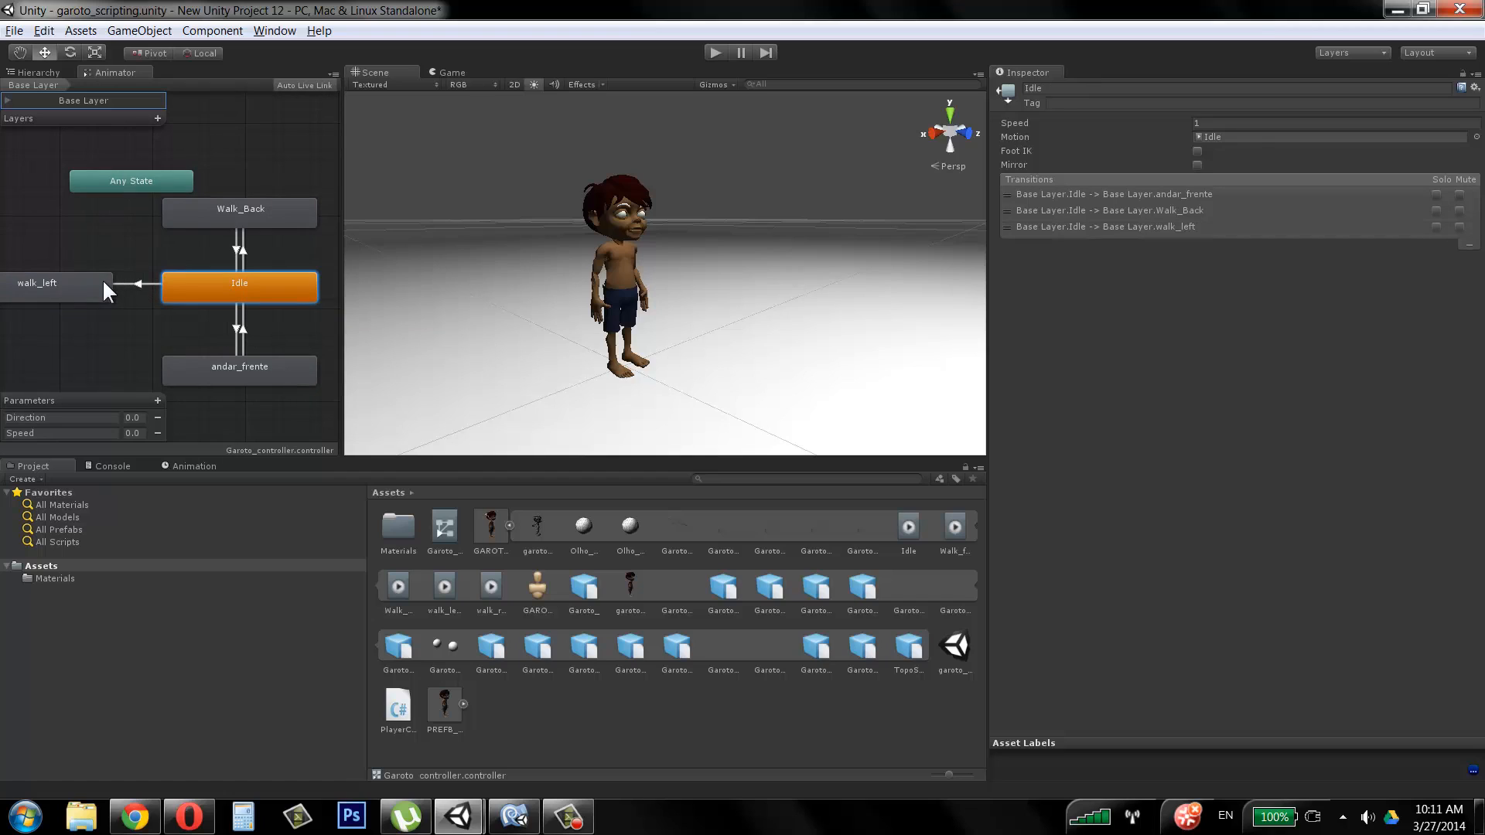
right_click(86, 288)
left_click(64, 285)
right_click(65, 286)
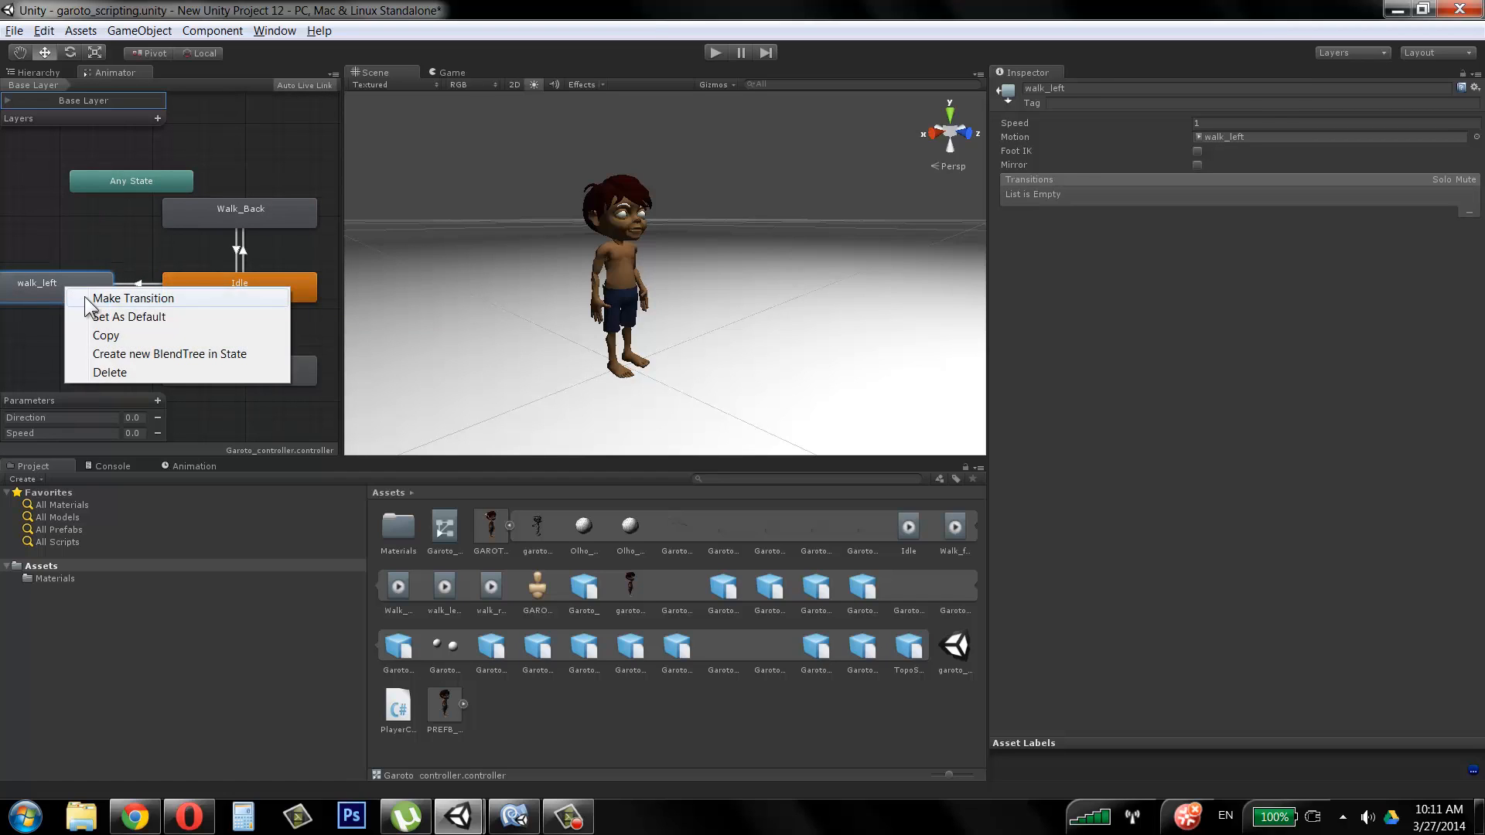
left_click(95, 301)
left_click(170, 296)
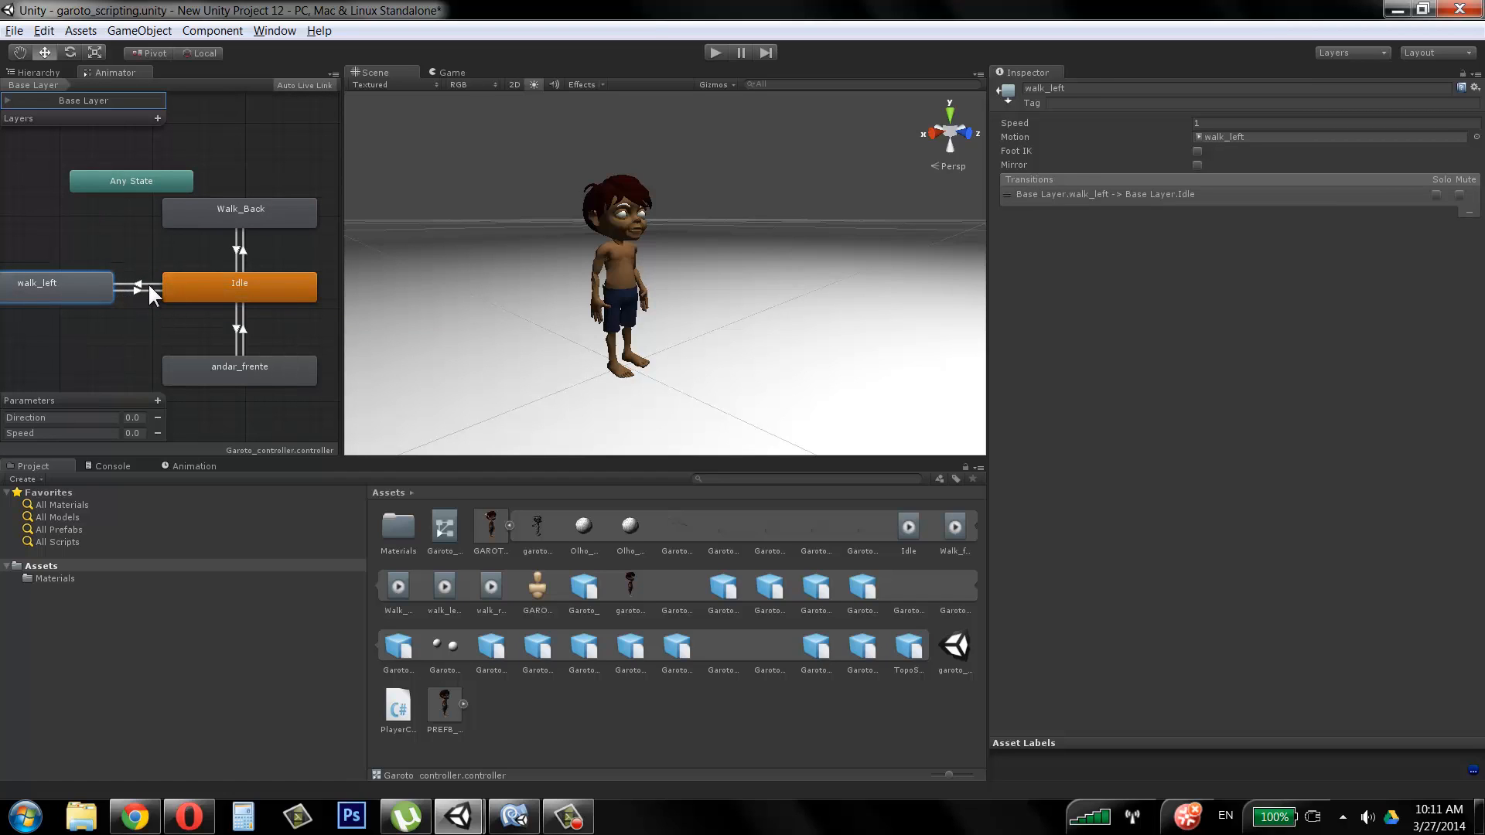
Step: Set the Idle to walk_left transition's condition to Direction Greater than 0.1
left_click(235, 249)
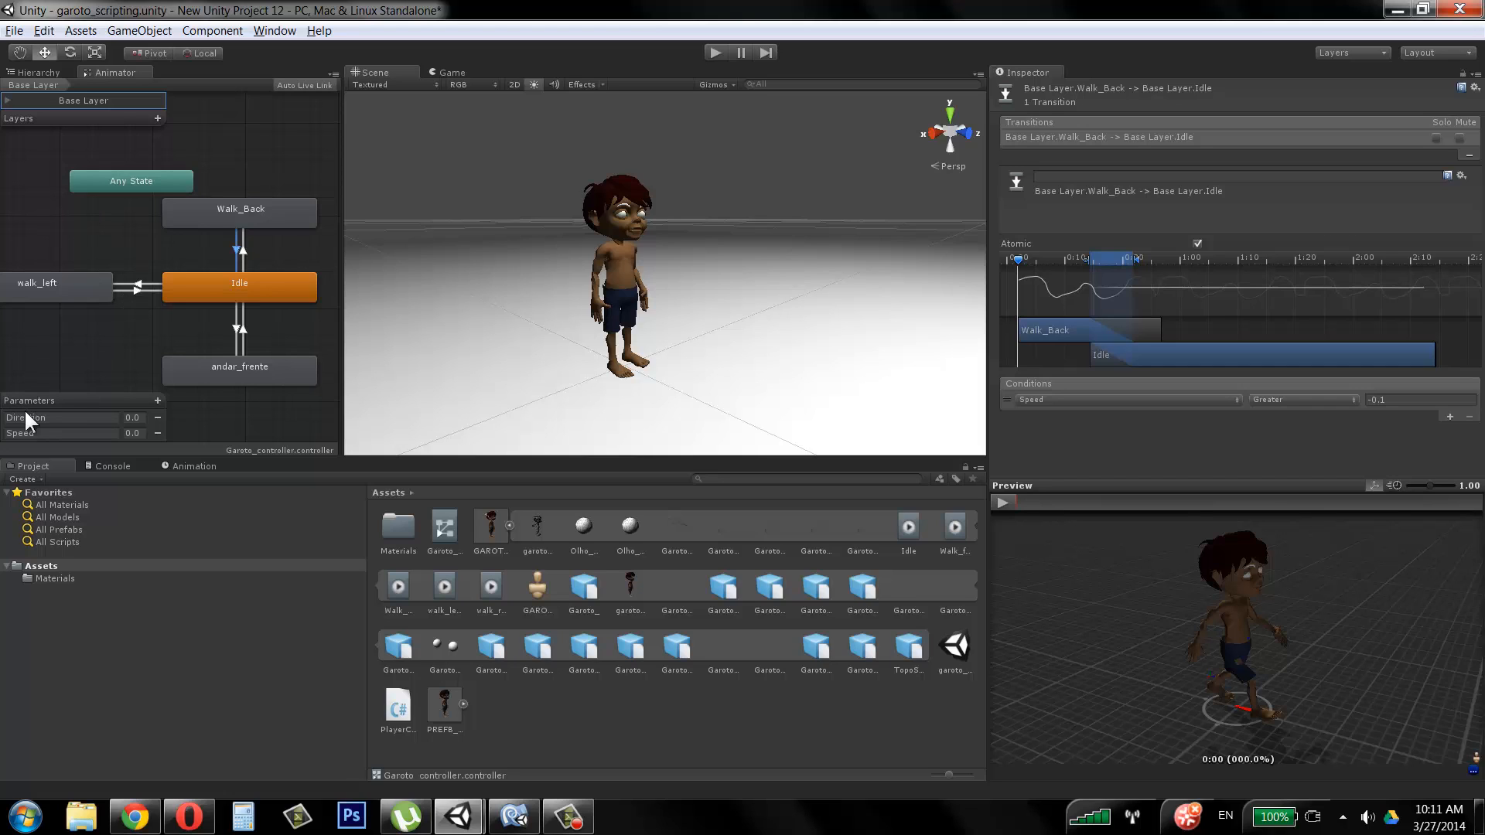
left_click(157, 283)
left_click(147, 284)
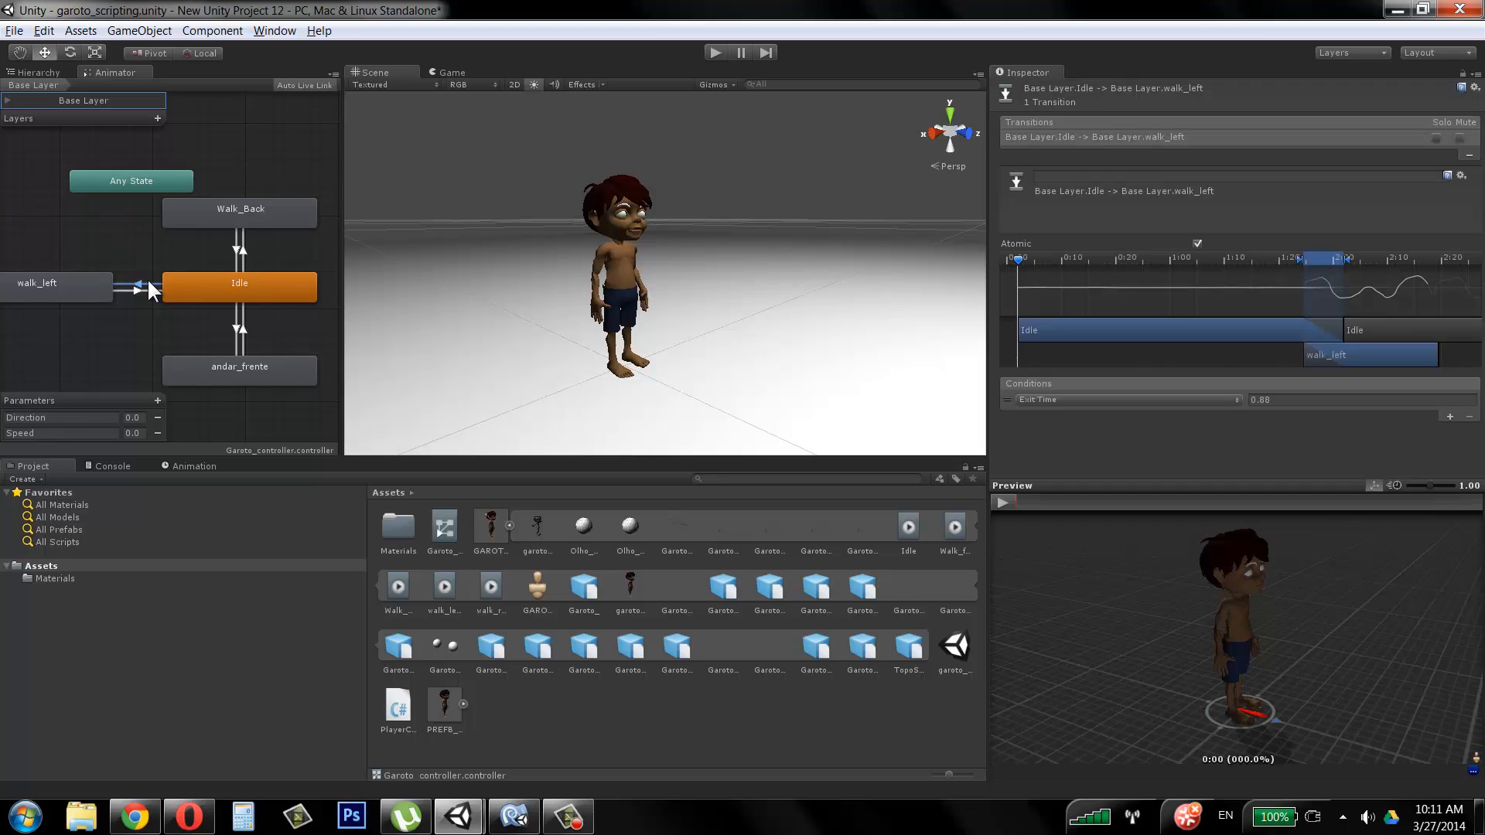
left_click(1207, 397)
left_click(1082, 415)
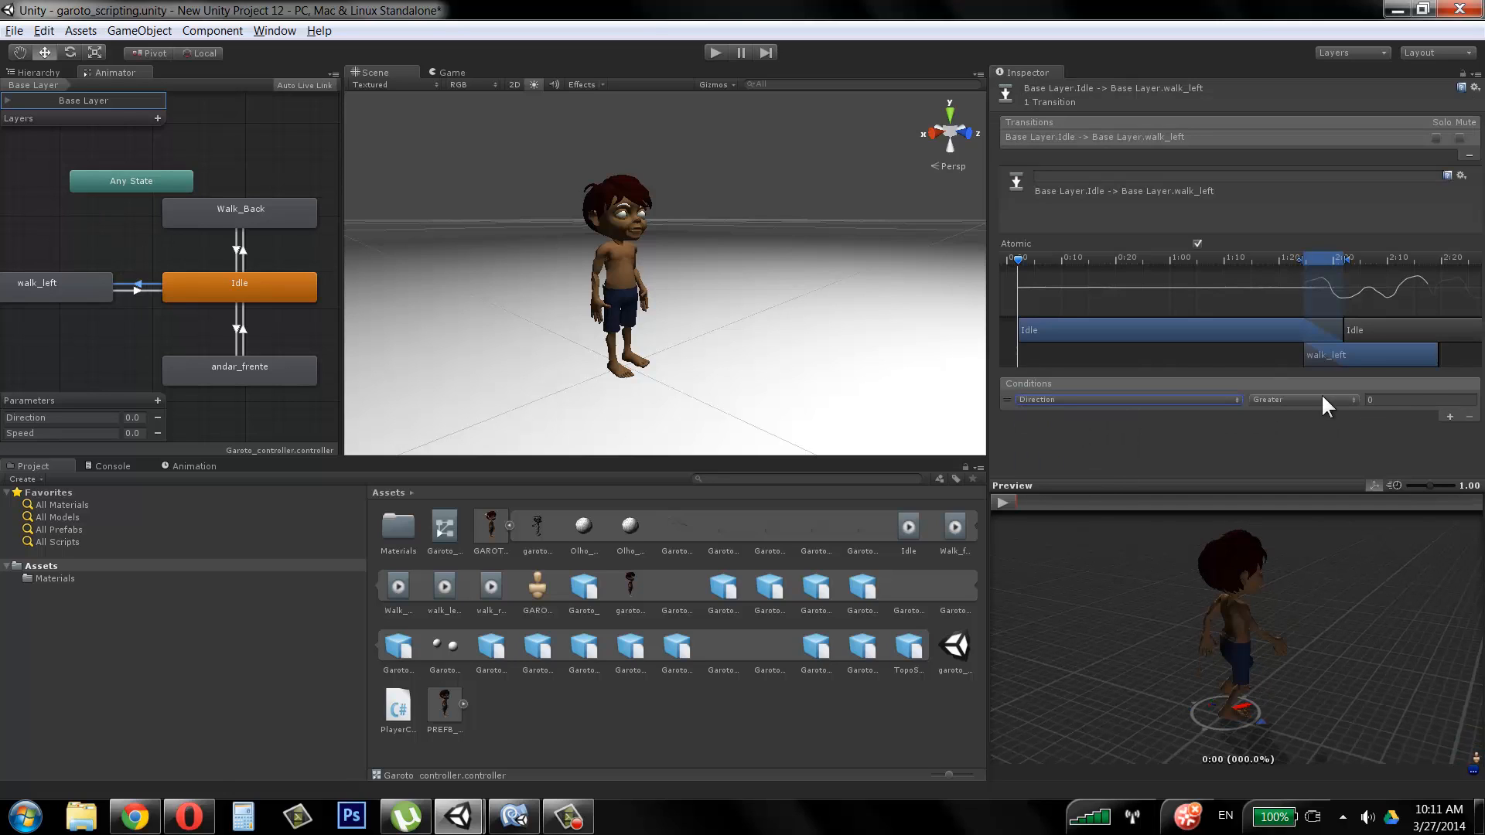
left_click(1378, 398)
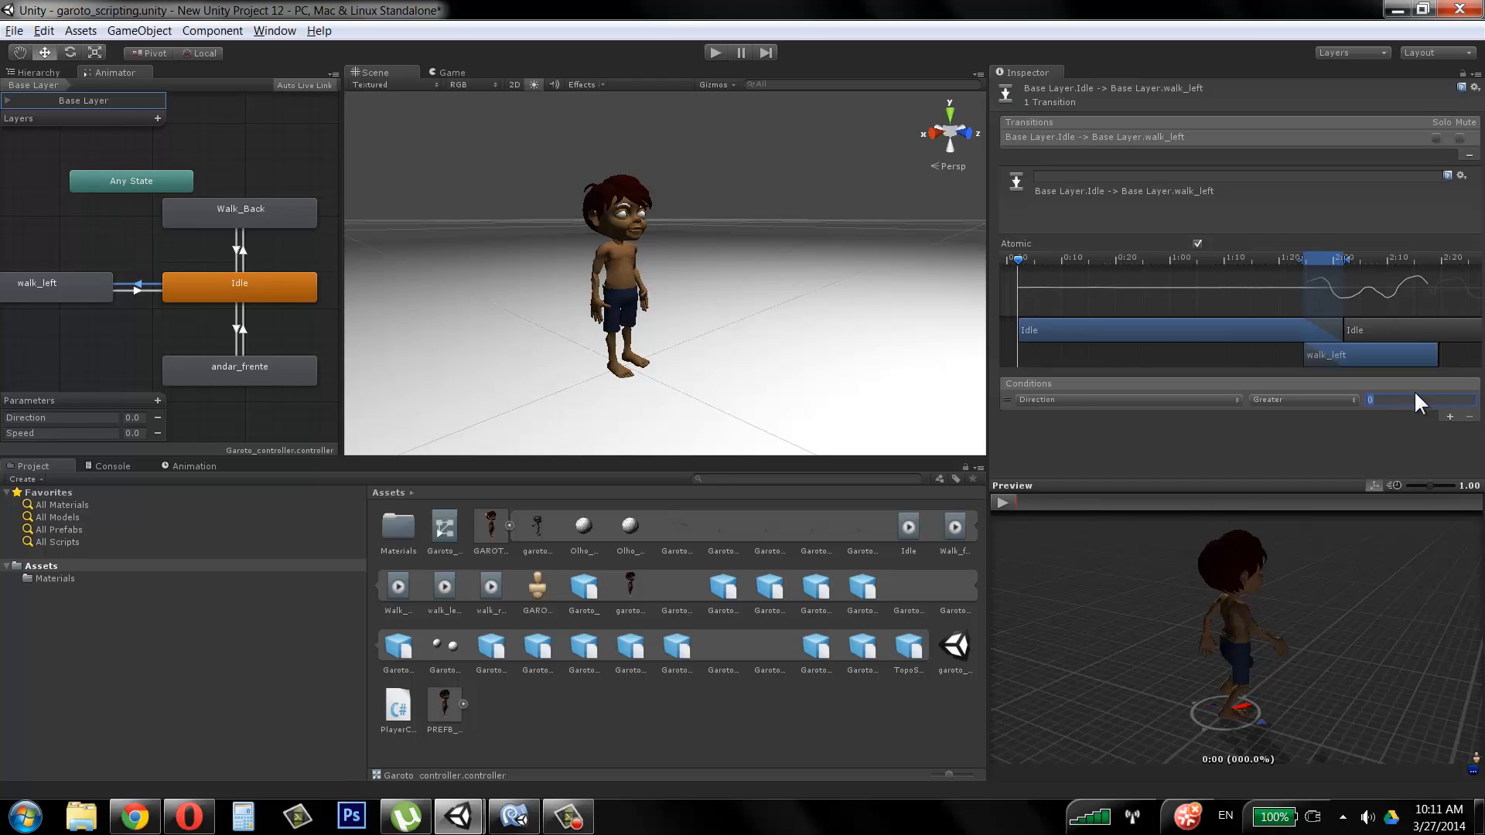
type("0.1")
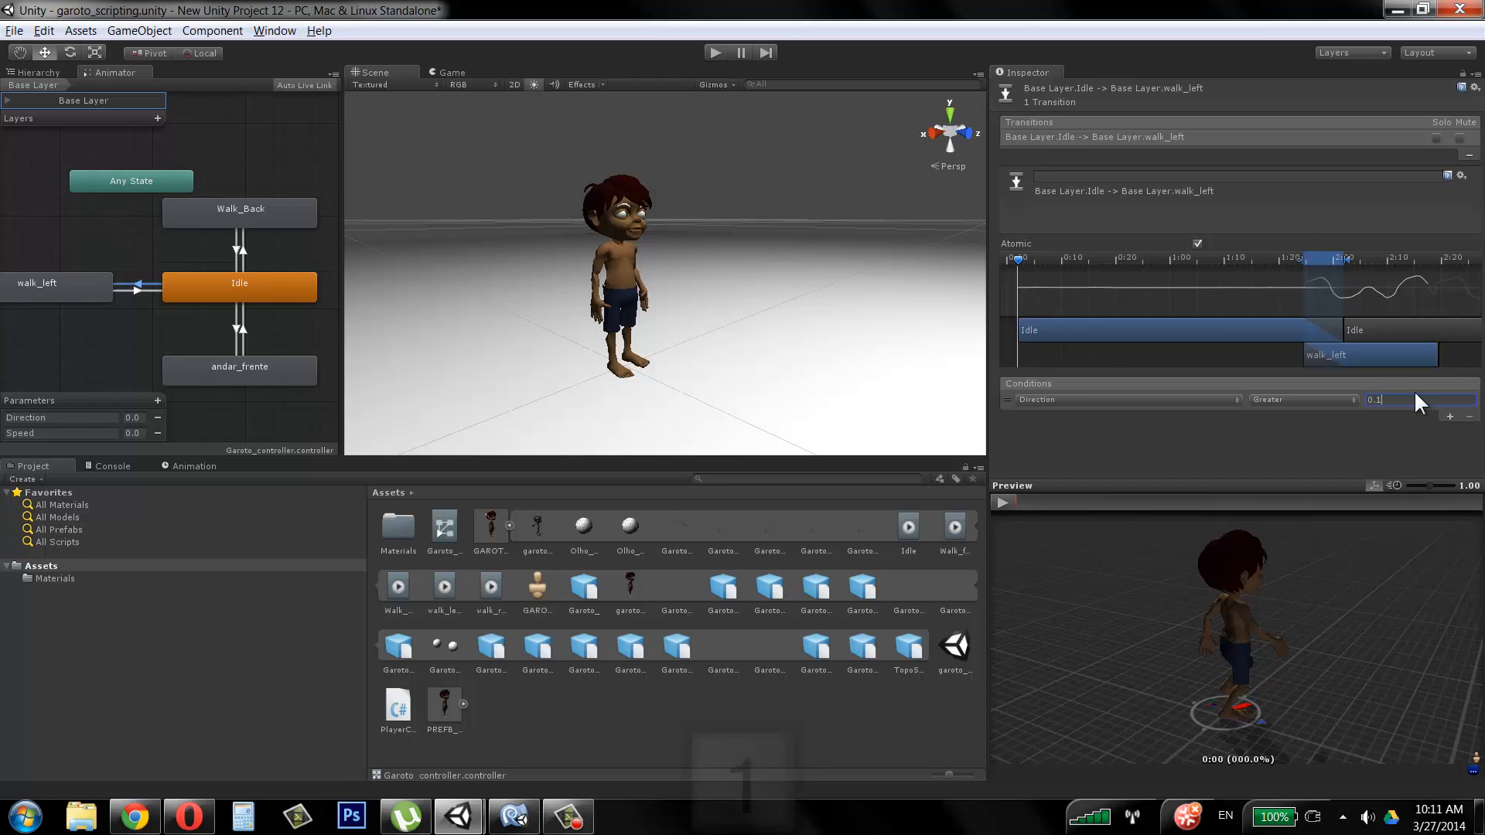
key("Return")
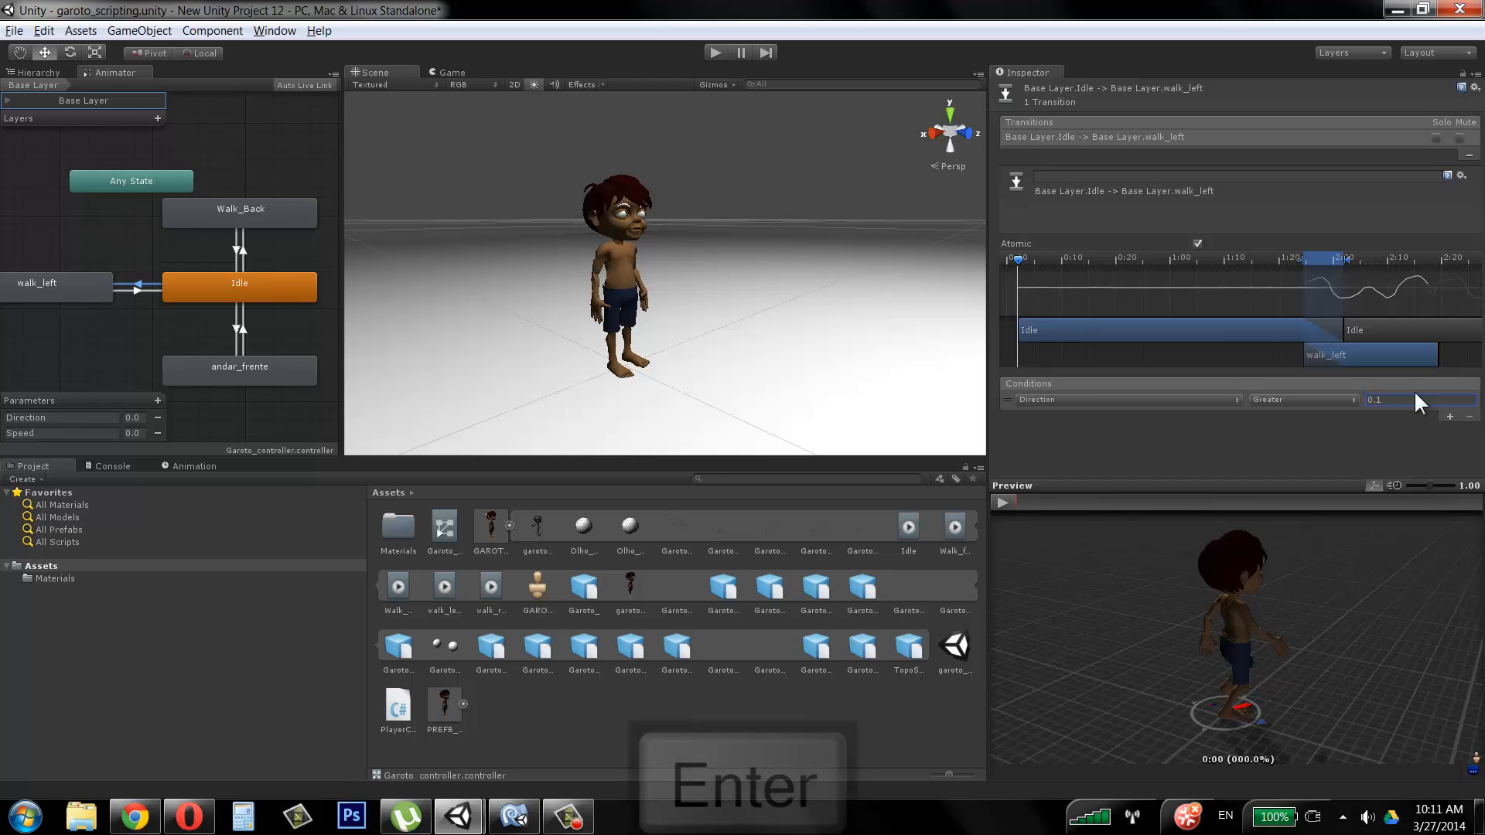
Step: Set the walk_left to Idle transition's condition to Direction Less than 0.1
left_click(138, 290)
left_click(1155, 400)
left_click(1093, 413)
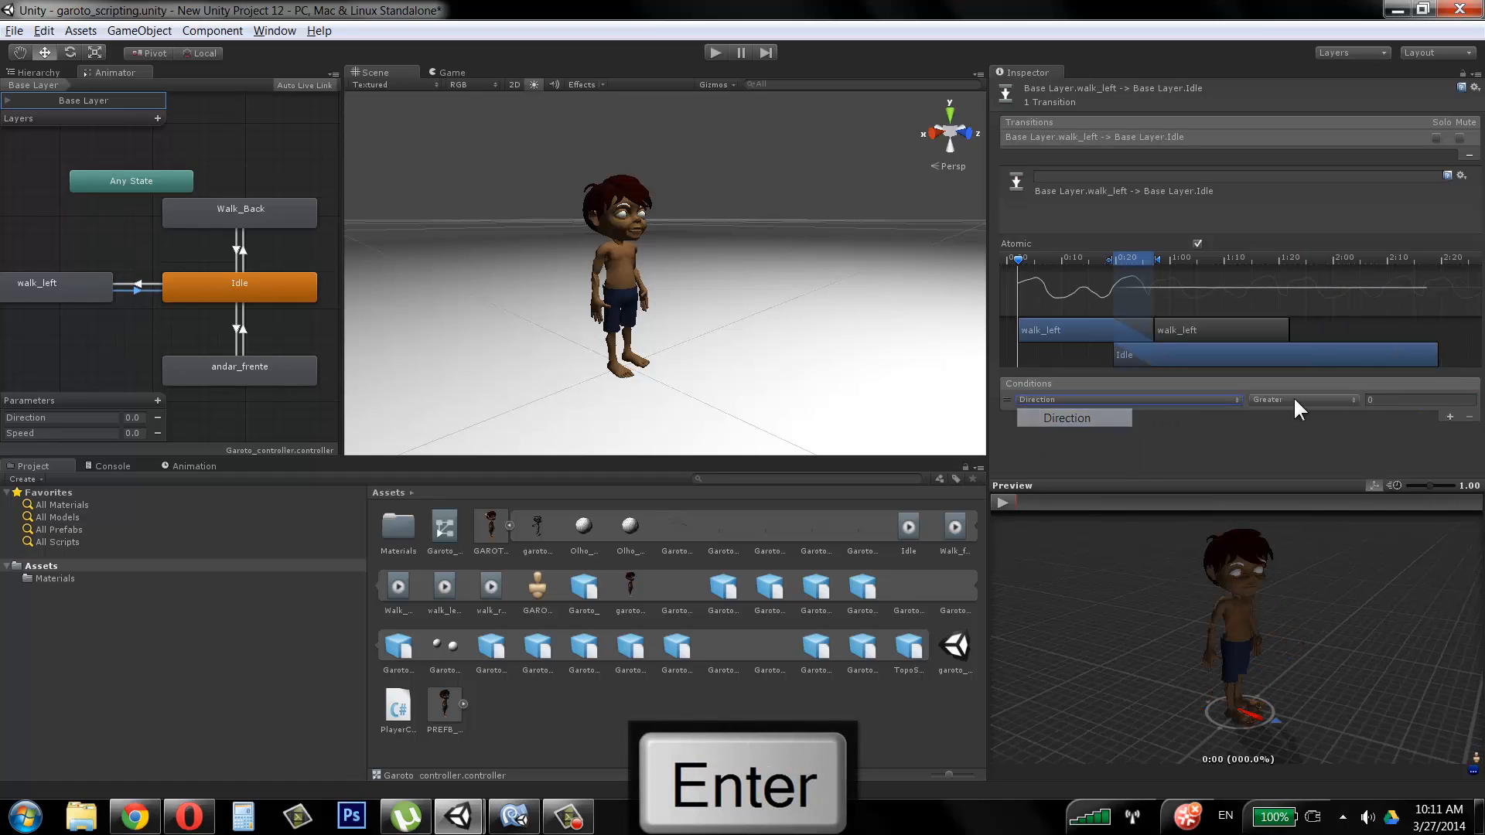
left_click(1293, 397)
left_click(1287, 435)
left_click(1372, 396)
type("0")
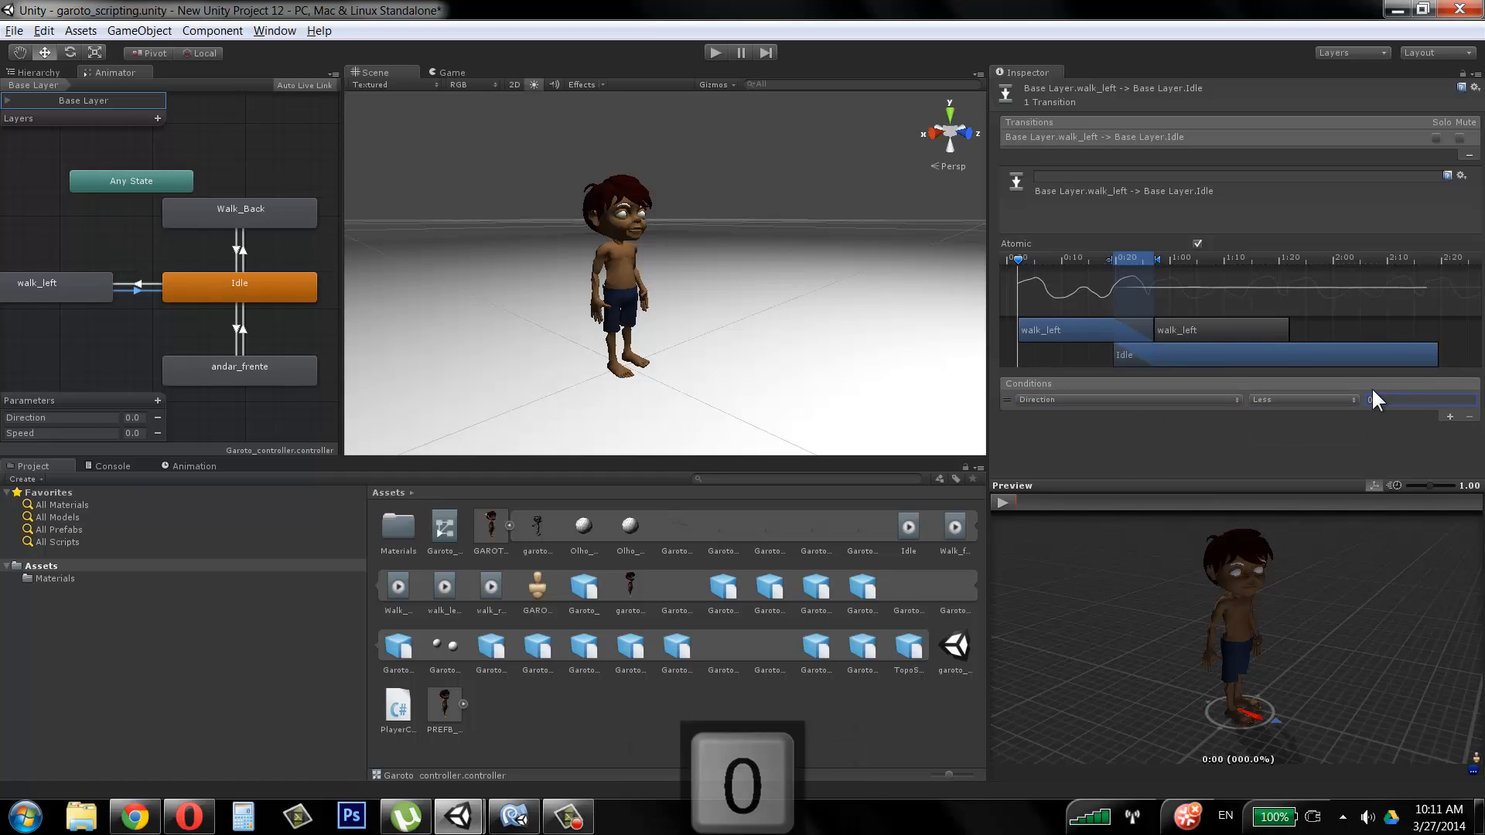
type(".1")
key("Return")
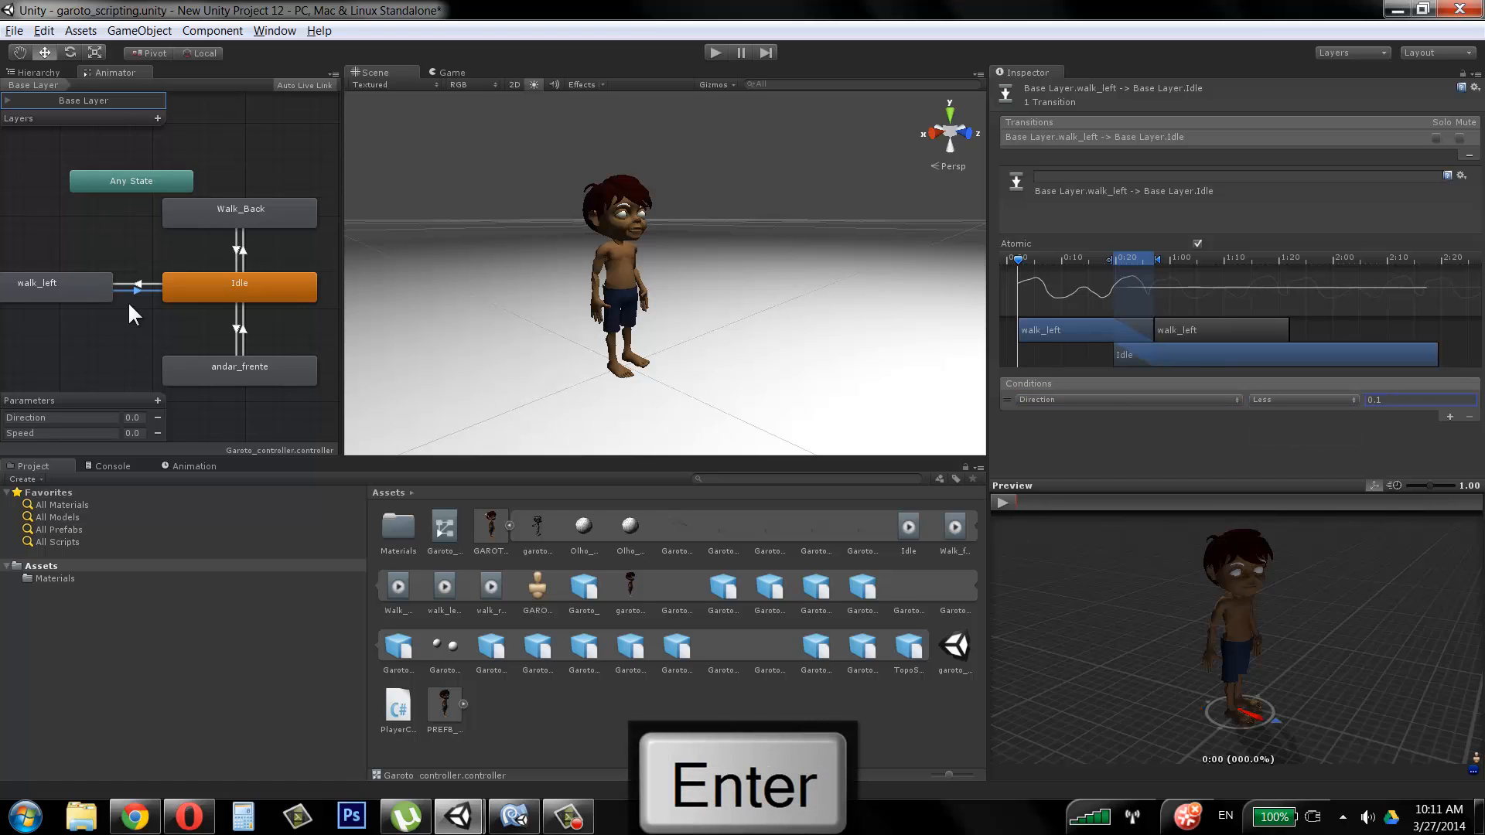
left_click(135, 326)
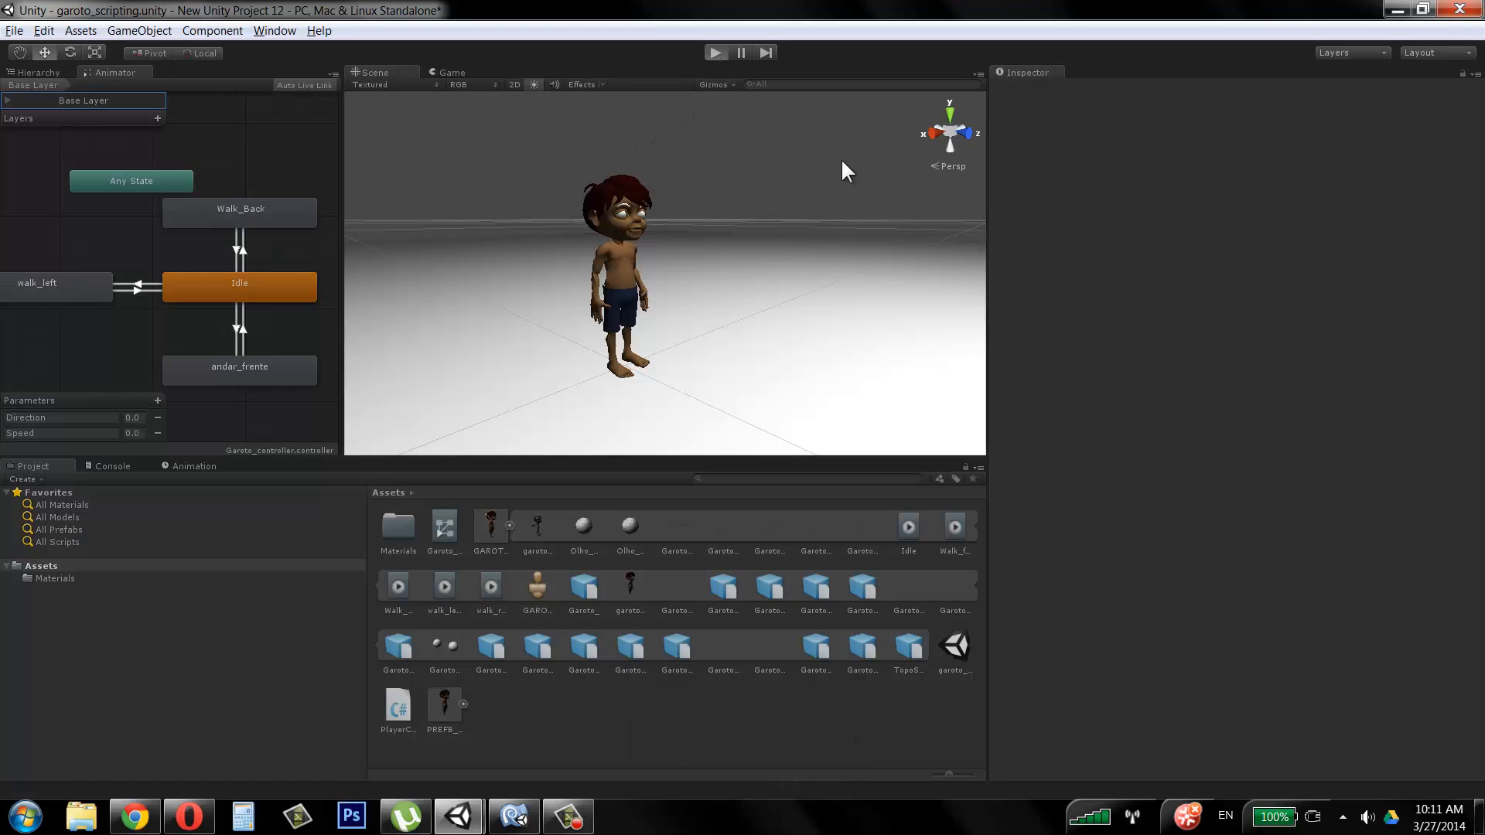
Step: Play-test the boy's left and right movement while watching the Direction parameter and animator states, and exit play mode
key("w")
key("a")
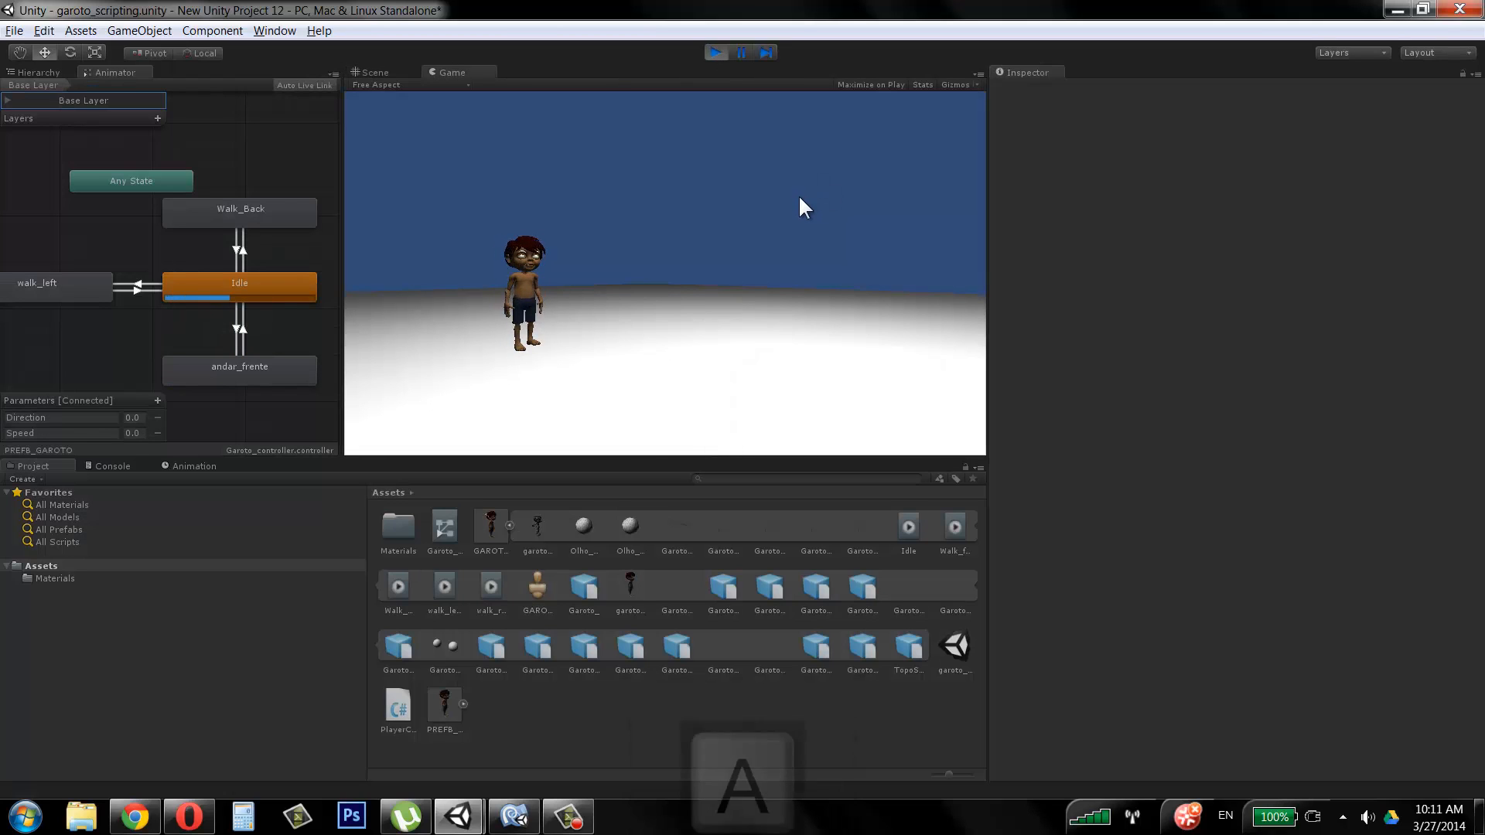
key("d")
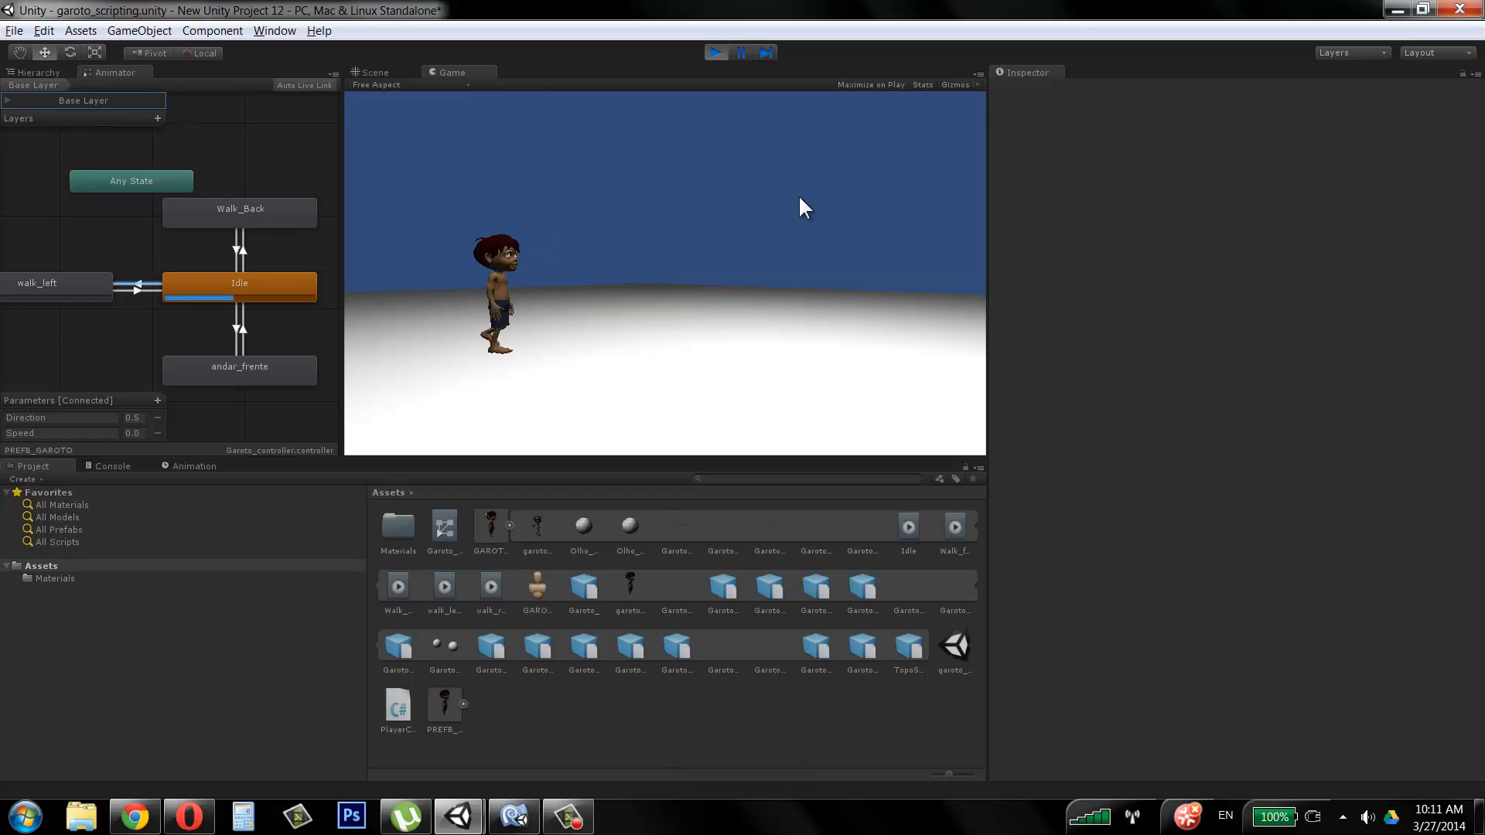
key("a")
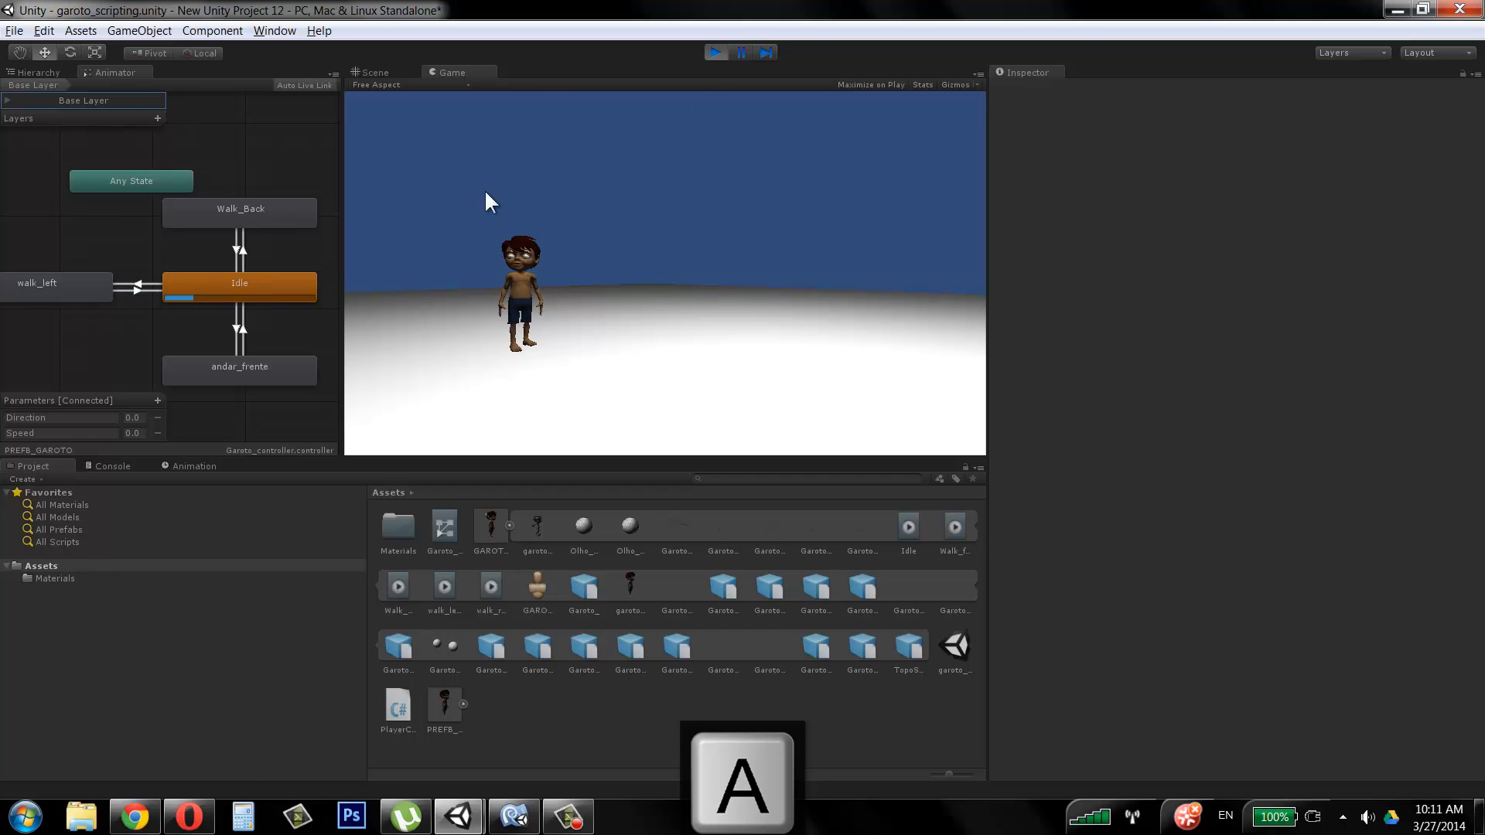
left_click(716, 54)
Step: Change the Direction condition's threshold to -0.1 on both transitions between Idle and walk_left
left_click(136, 285)
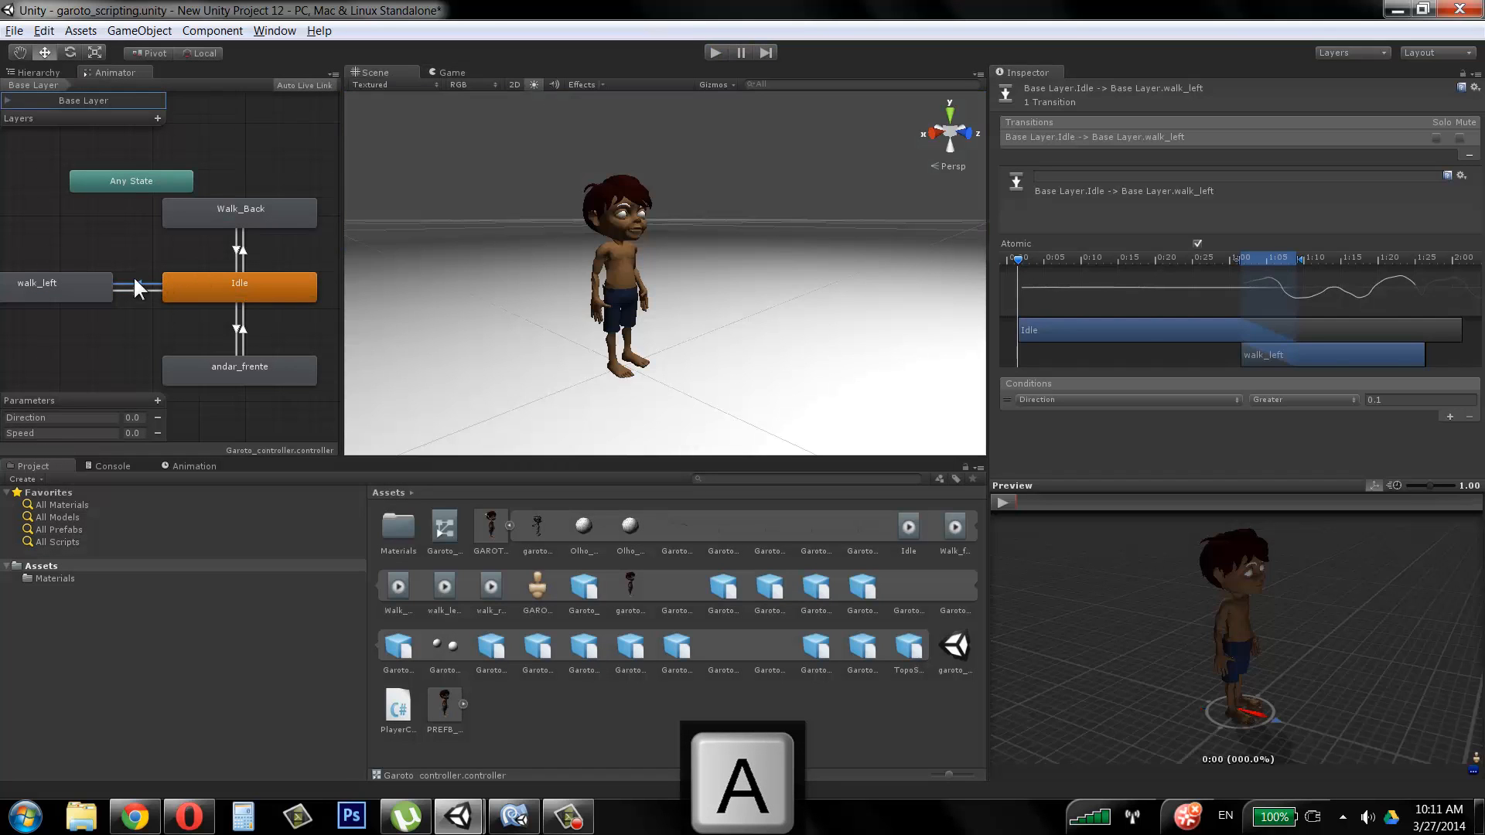
left_click(1379, 399)
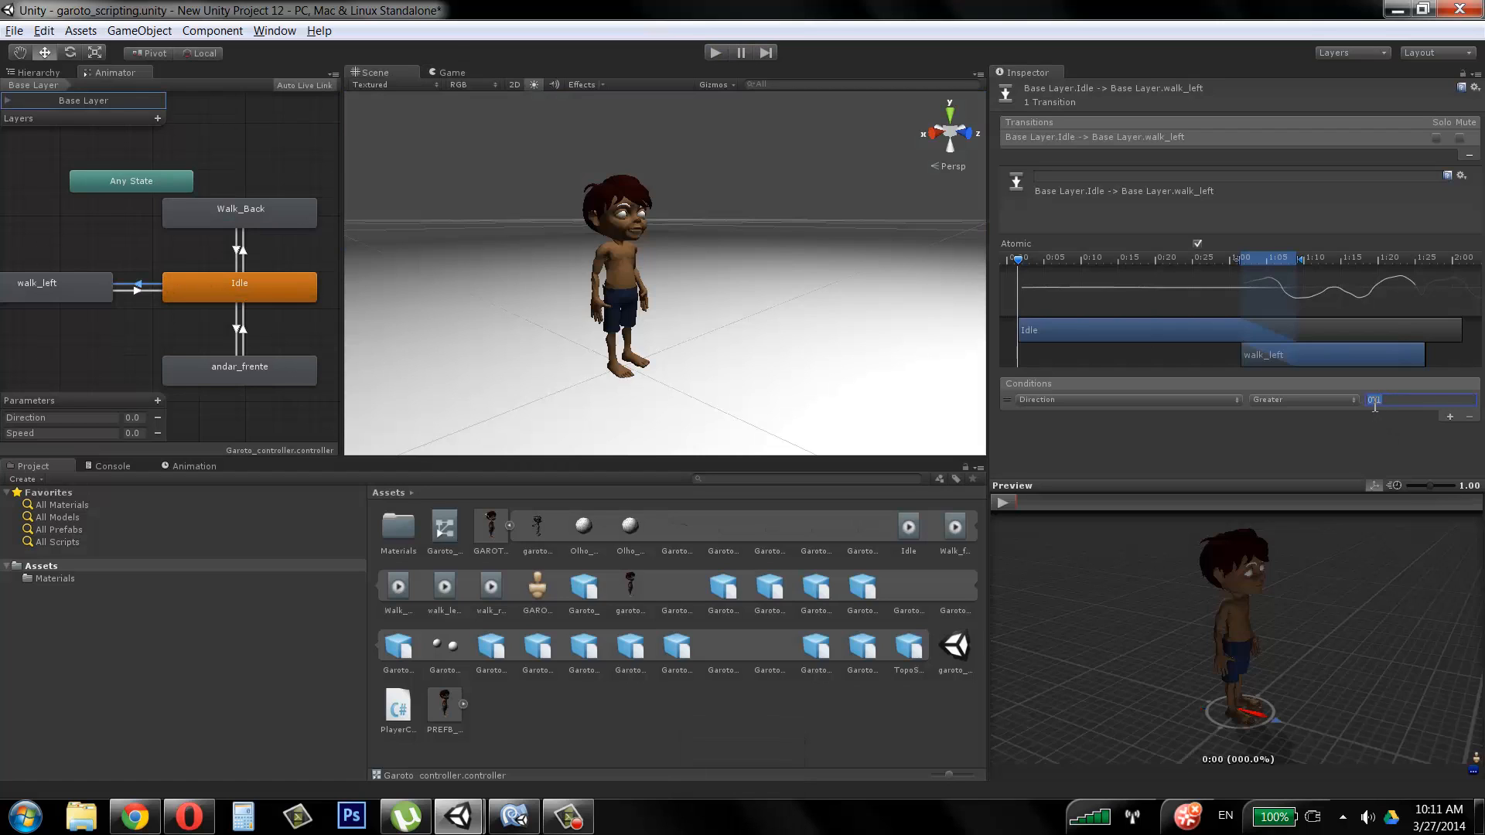
left_click(1373, 406)
type("-")
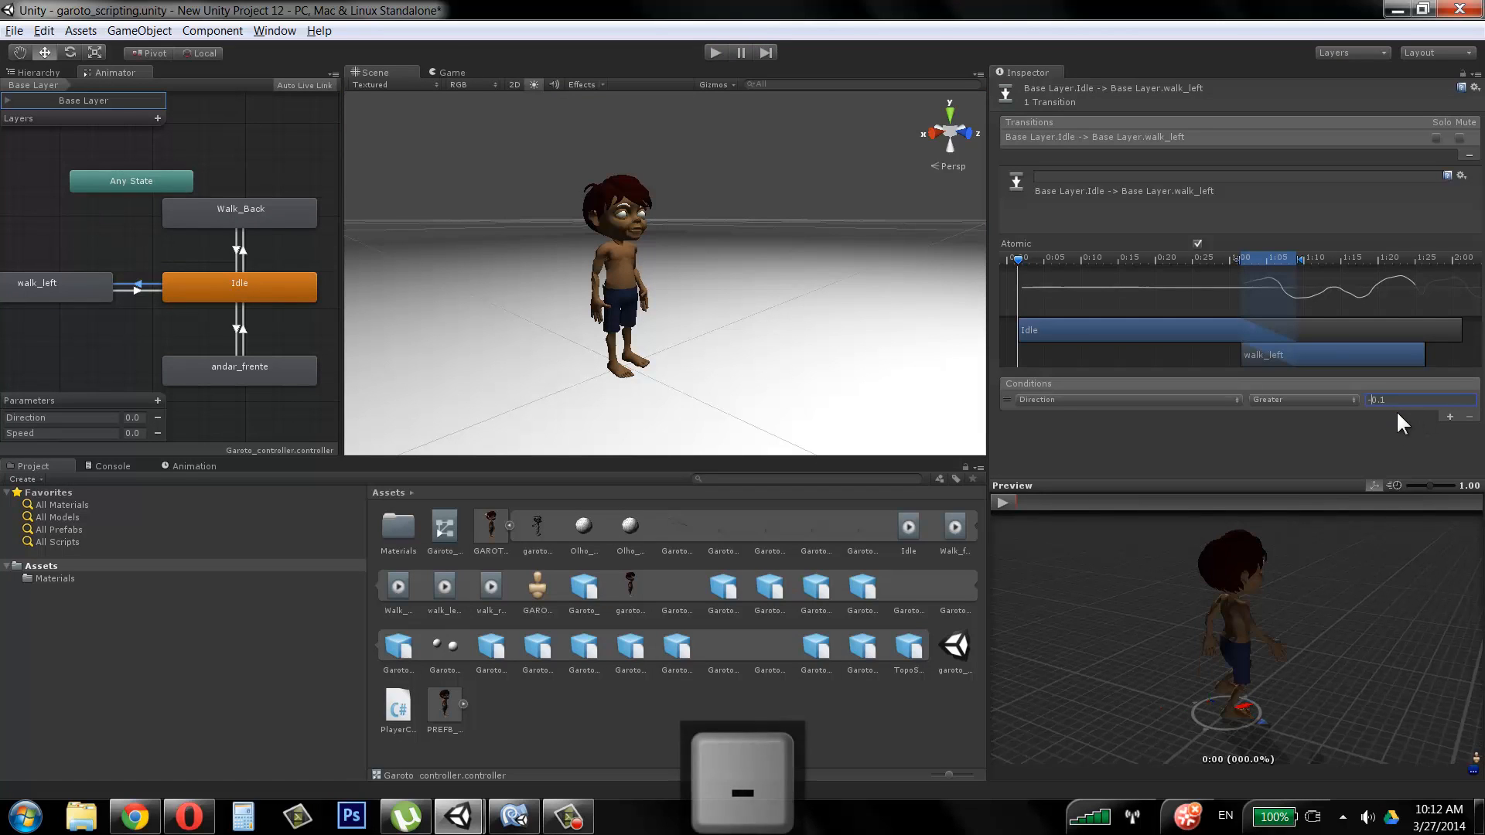
left_click(136, 290)
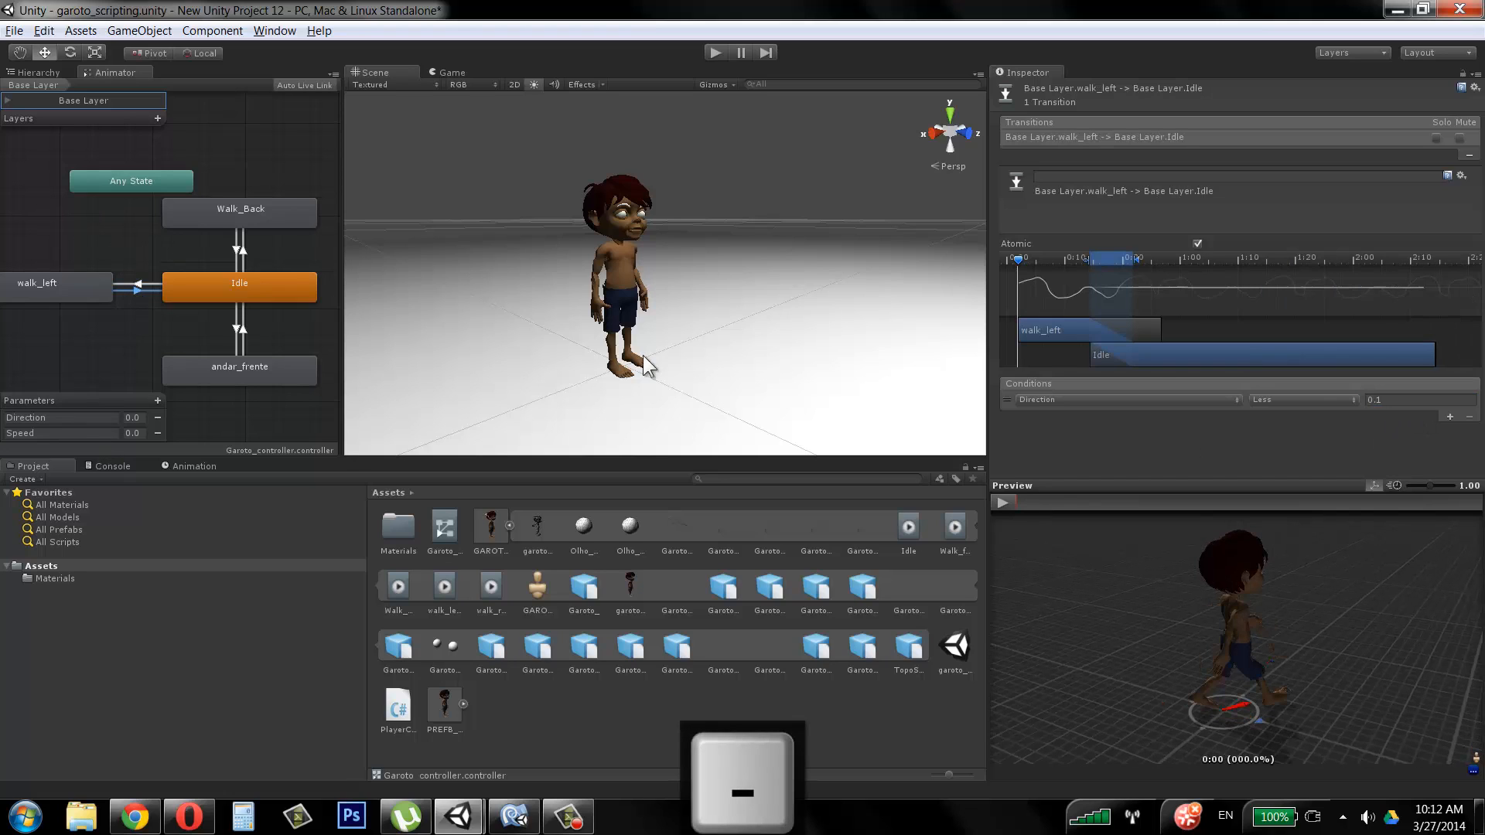
left_click(1367, 400)
type("-")
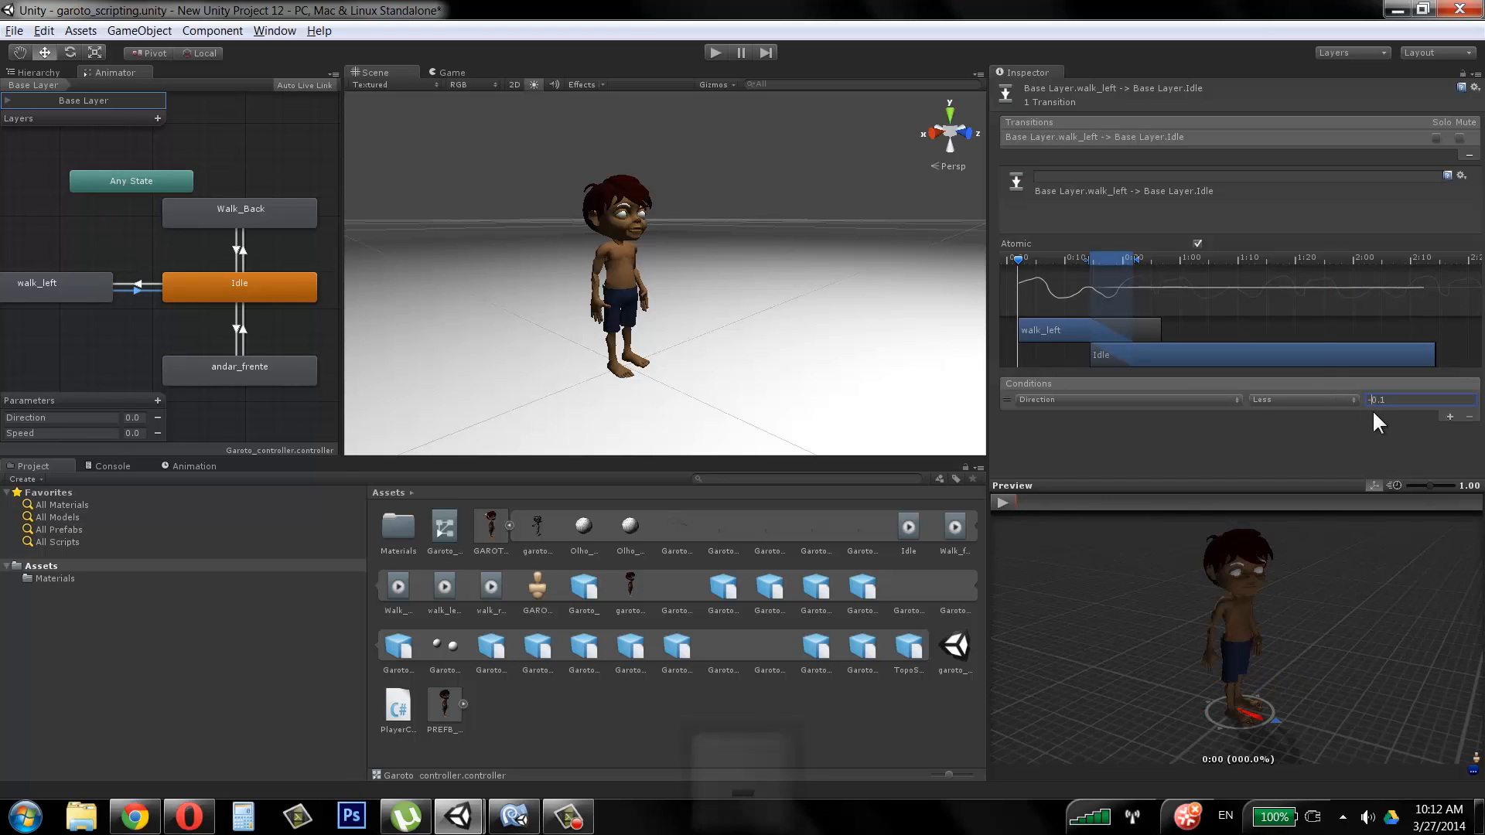
Step: Run the game to check the walk_left transitions with the negative thresholds, and exit play mode
left_click(715, 53)
key("w")
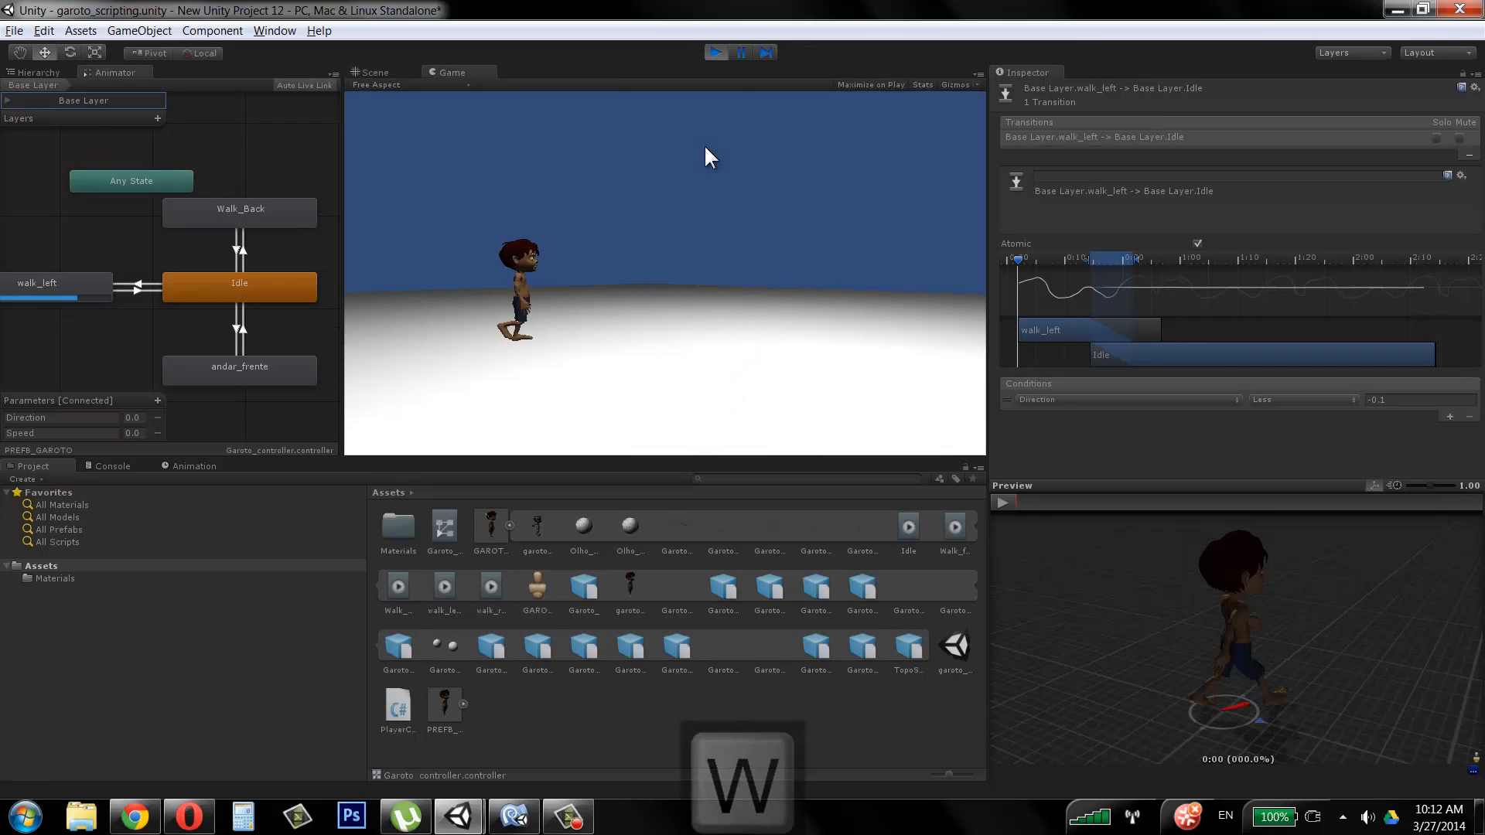
left_click(716, 53)
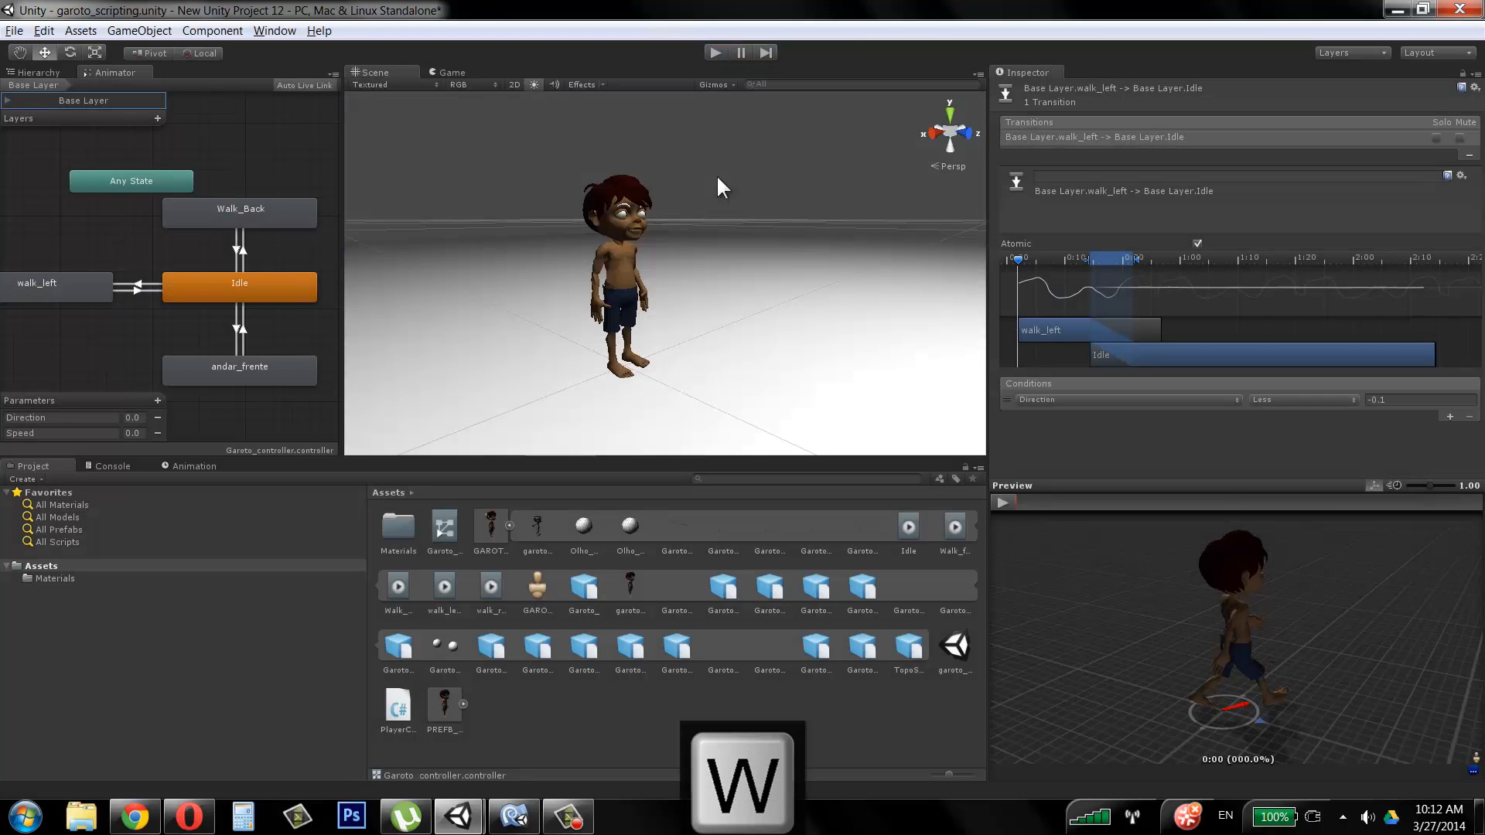
Step: Set the Direction comparison to Less on the Idle to walk_left transition and to Greater on the return transition
left_click(148, 285)
left_click(1334, 399)
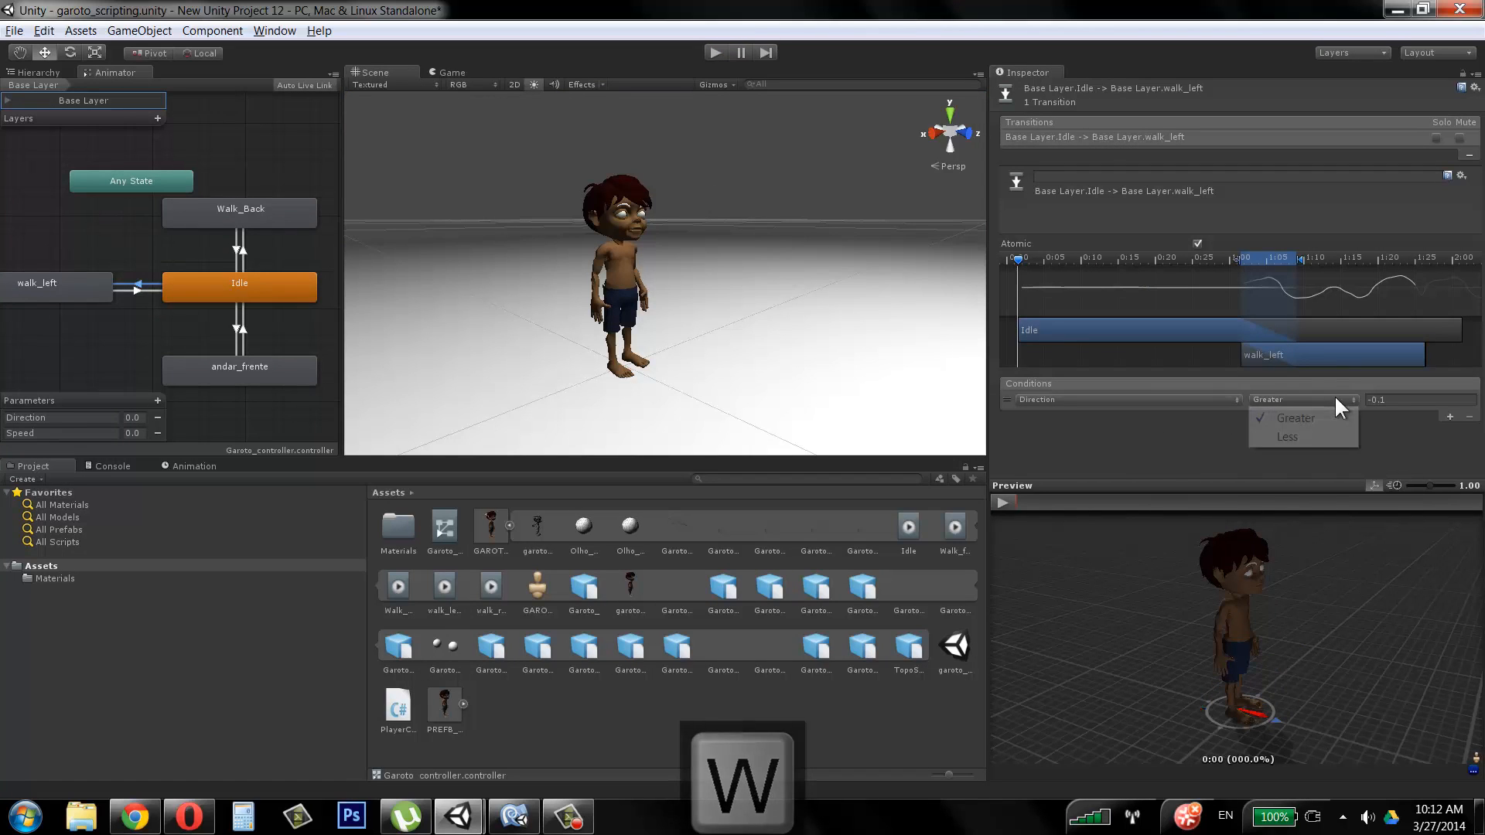
left_click(1299, 439)
left_click(159, 293)
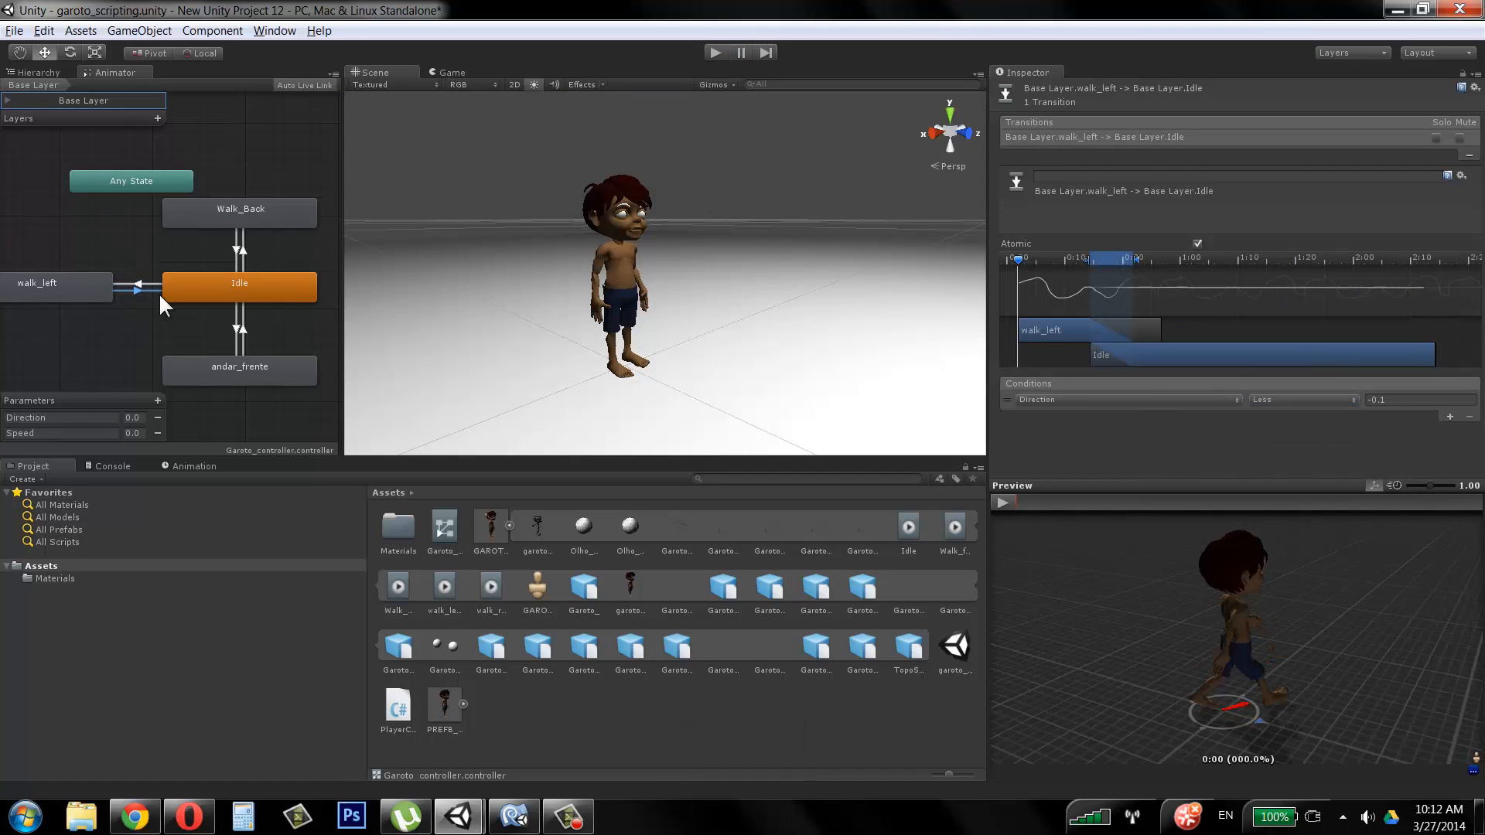
left_click(1288, 401)
left_click(1296, 421)
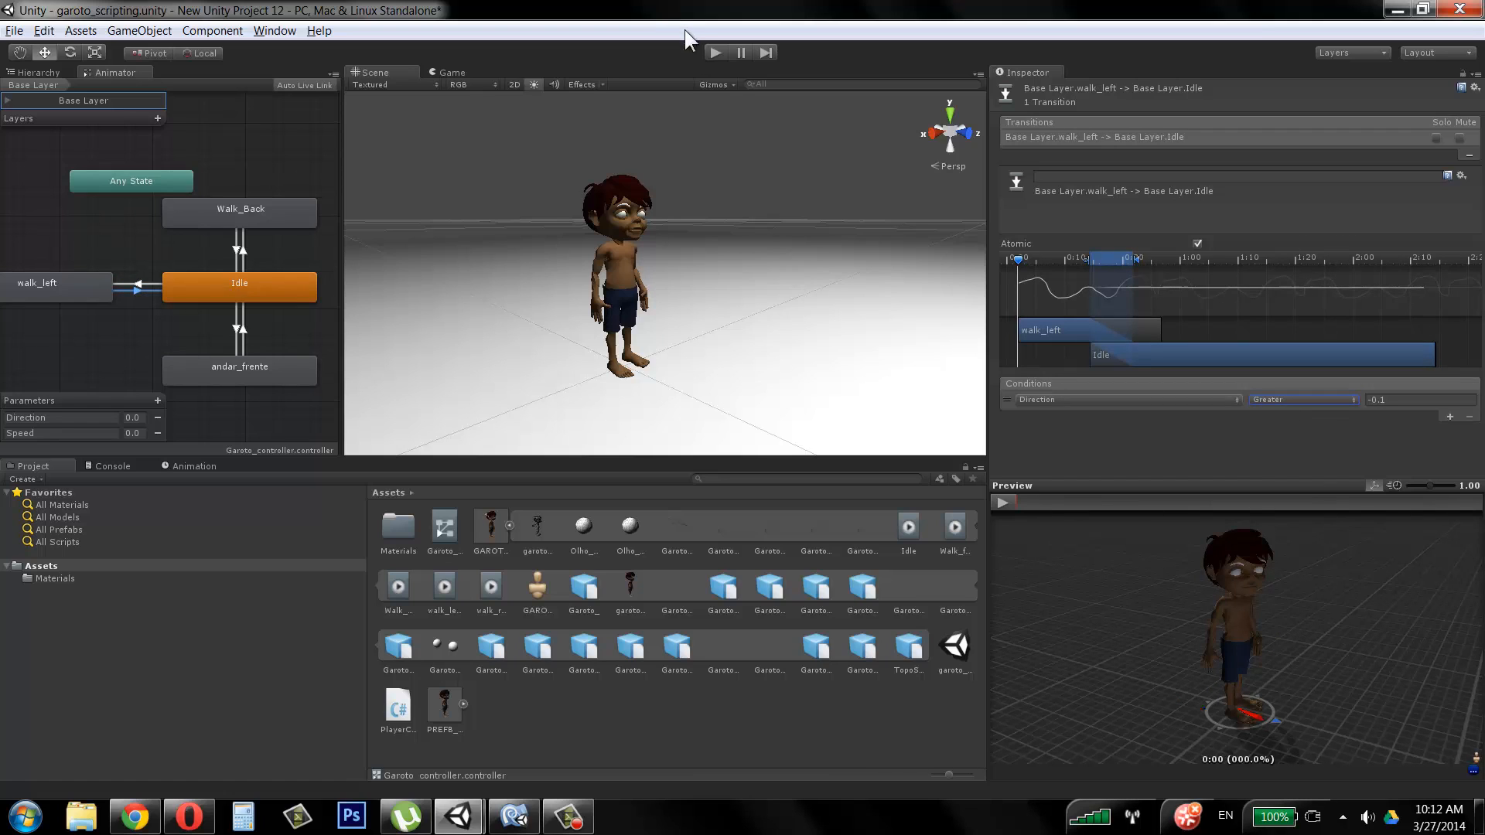
Step: Run the game and test the boy's movement in all four directions with the revised walk_left conditions, and exit play mode
left_click(713, 52)
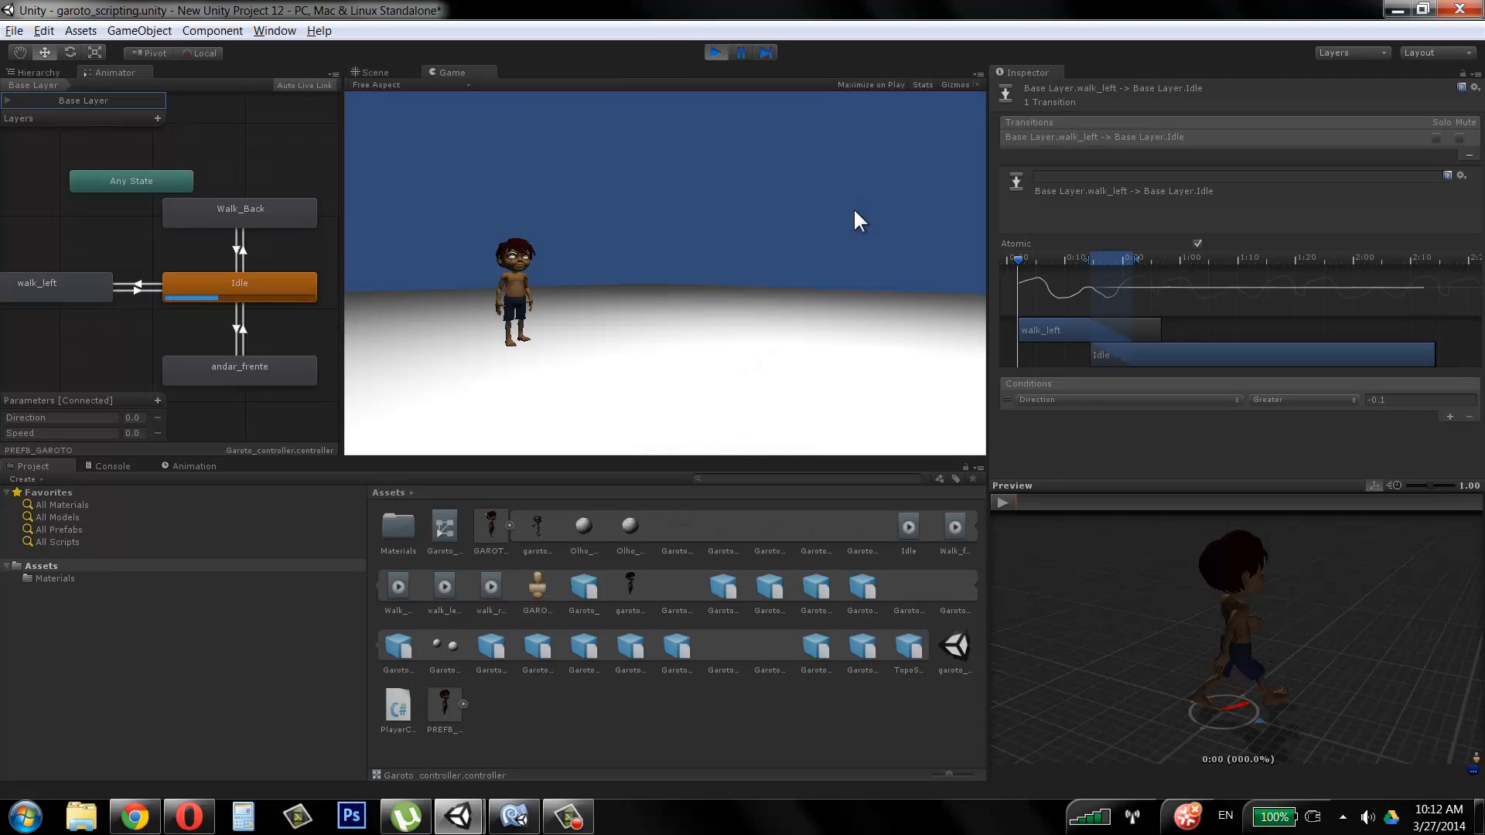
key("s")
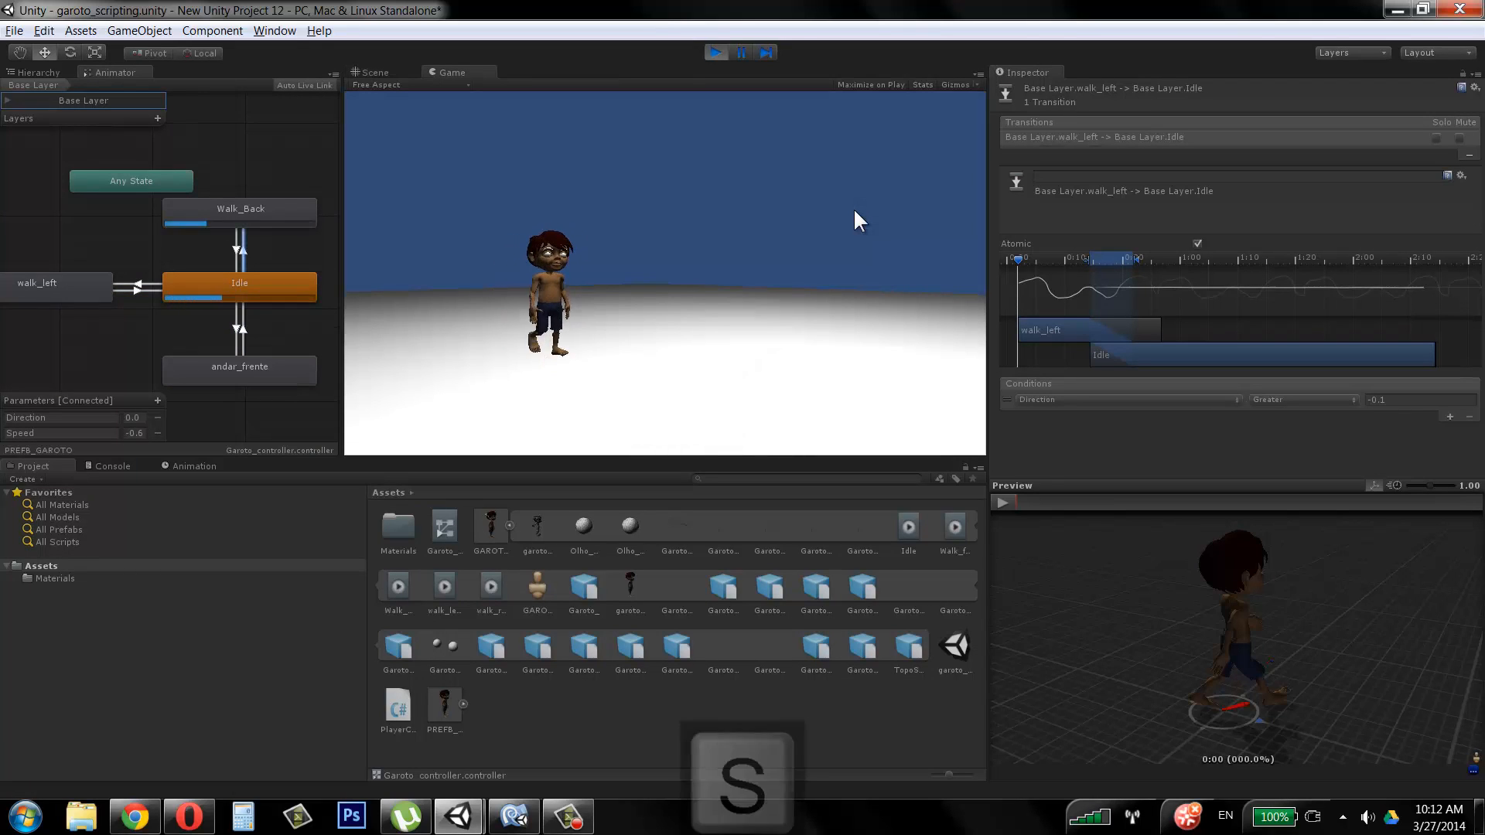
key("a")
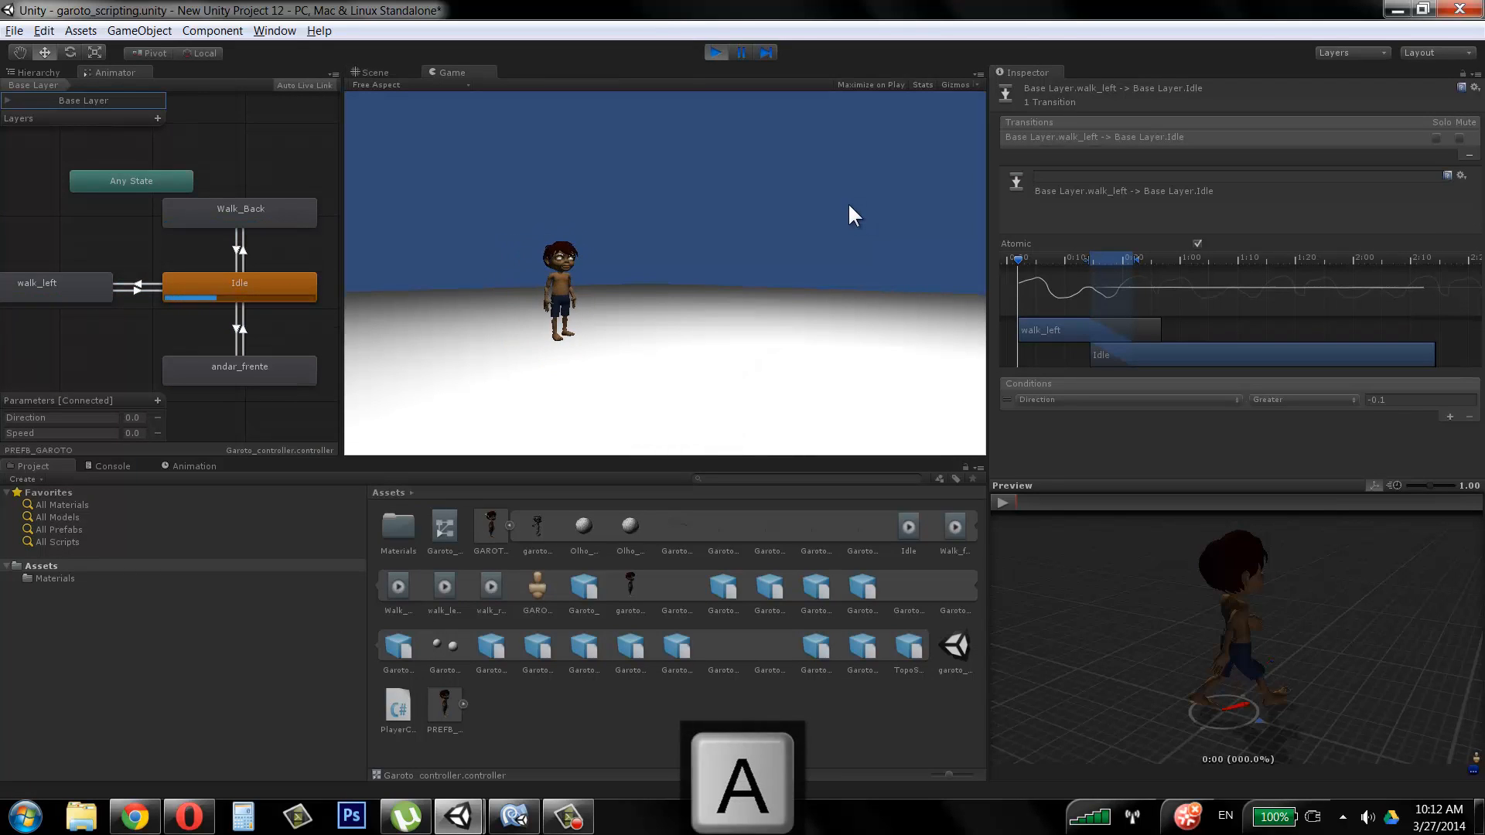
key("d")
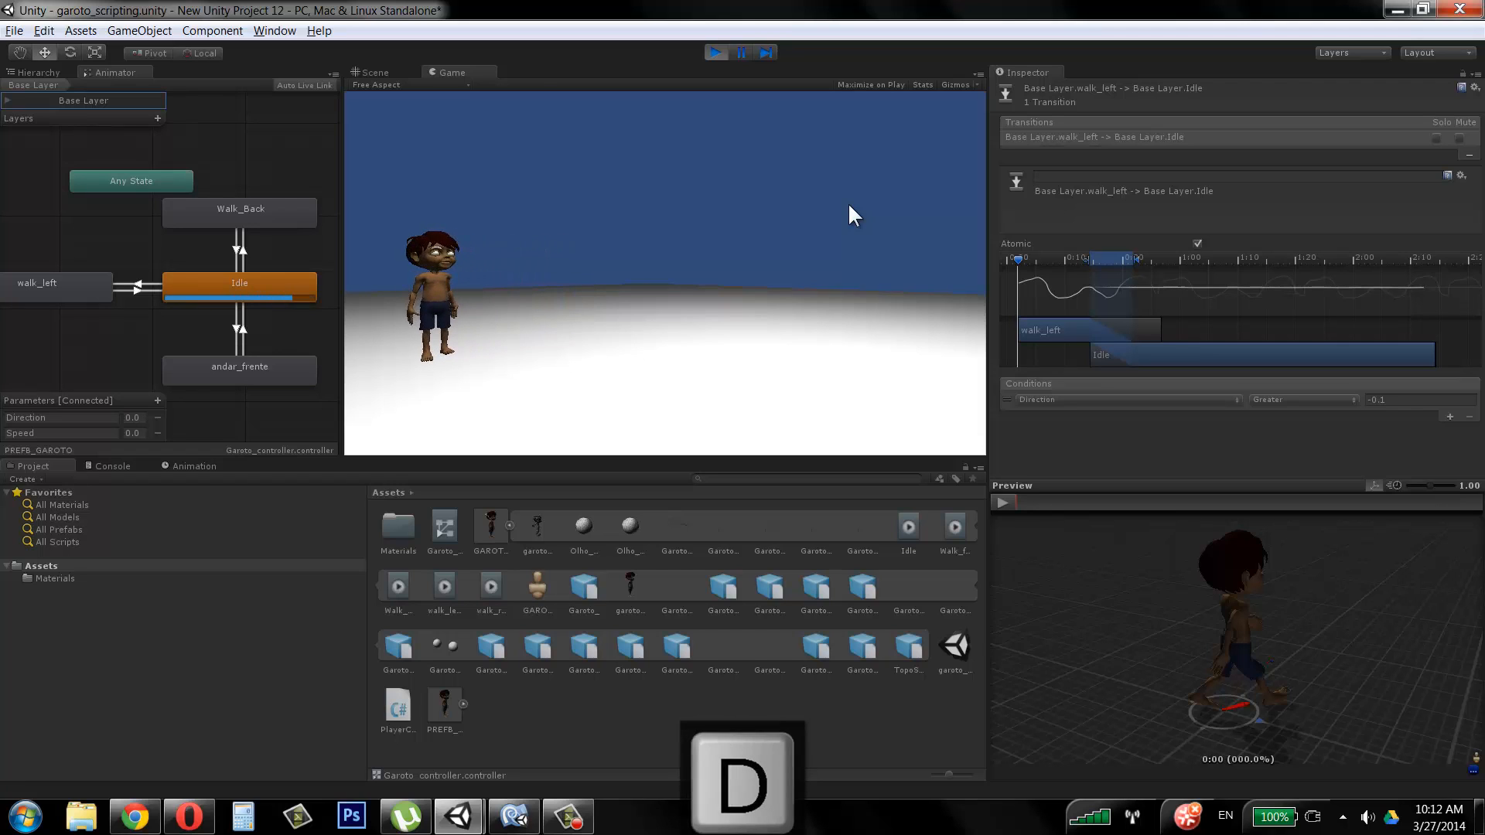
key("a")
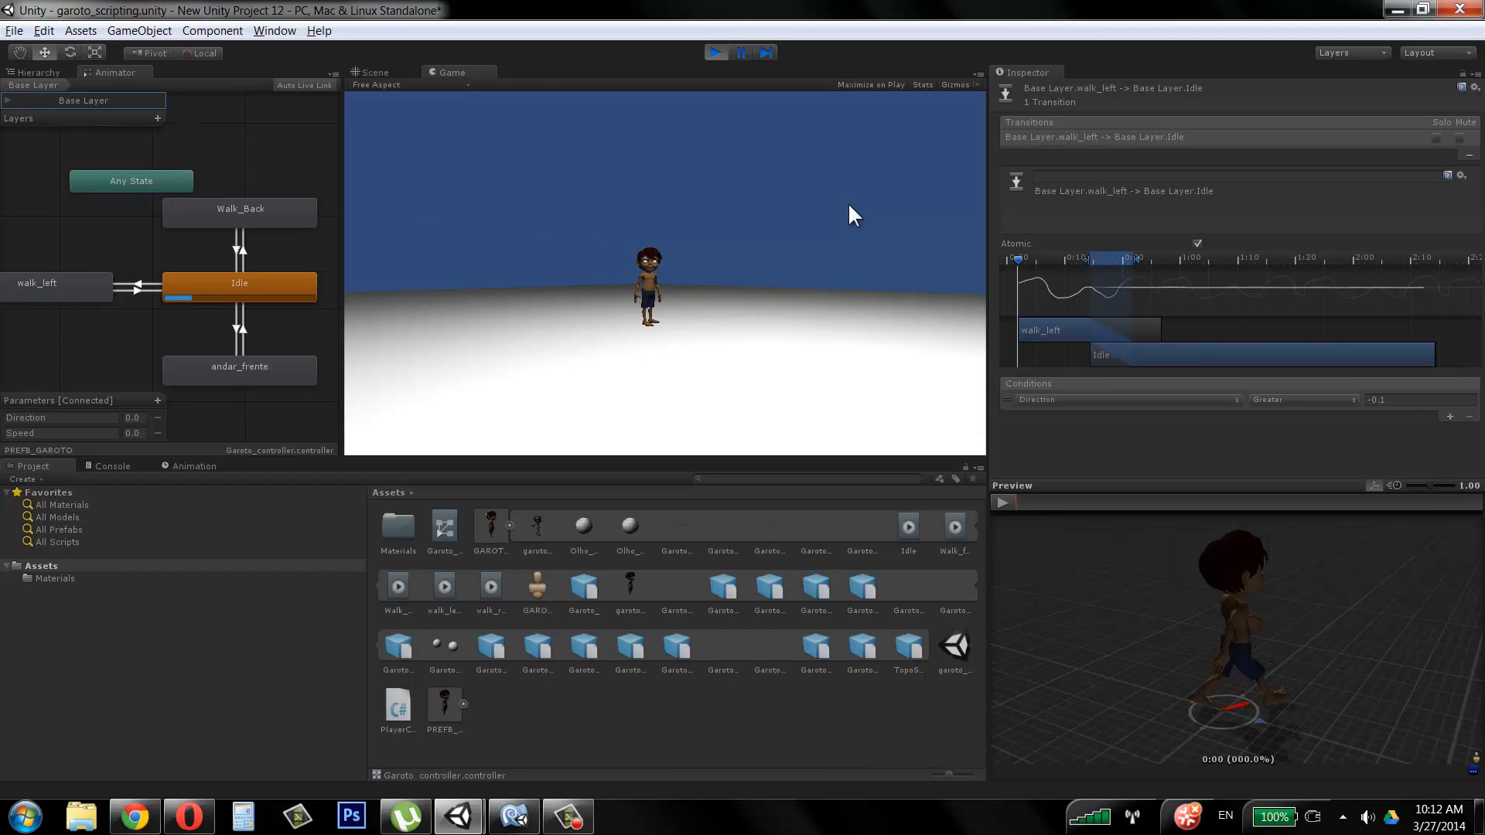
key("s")
key("w")
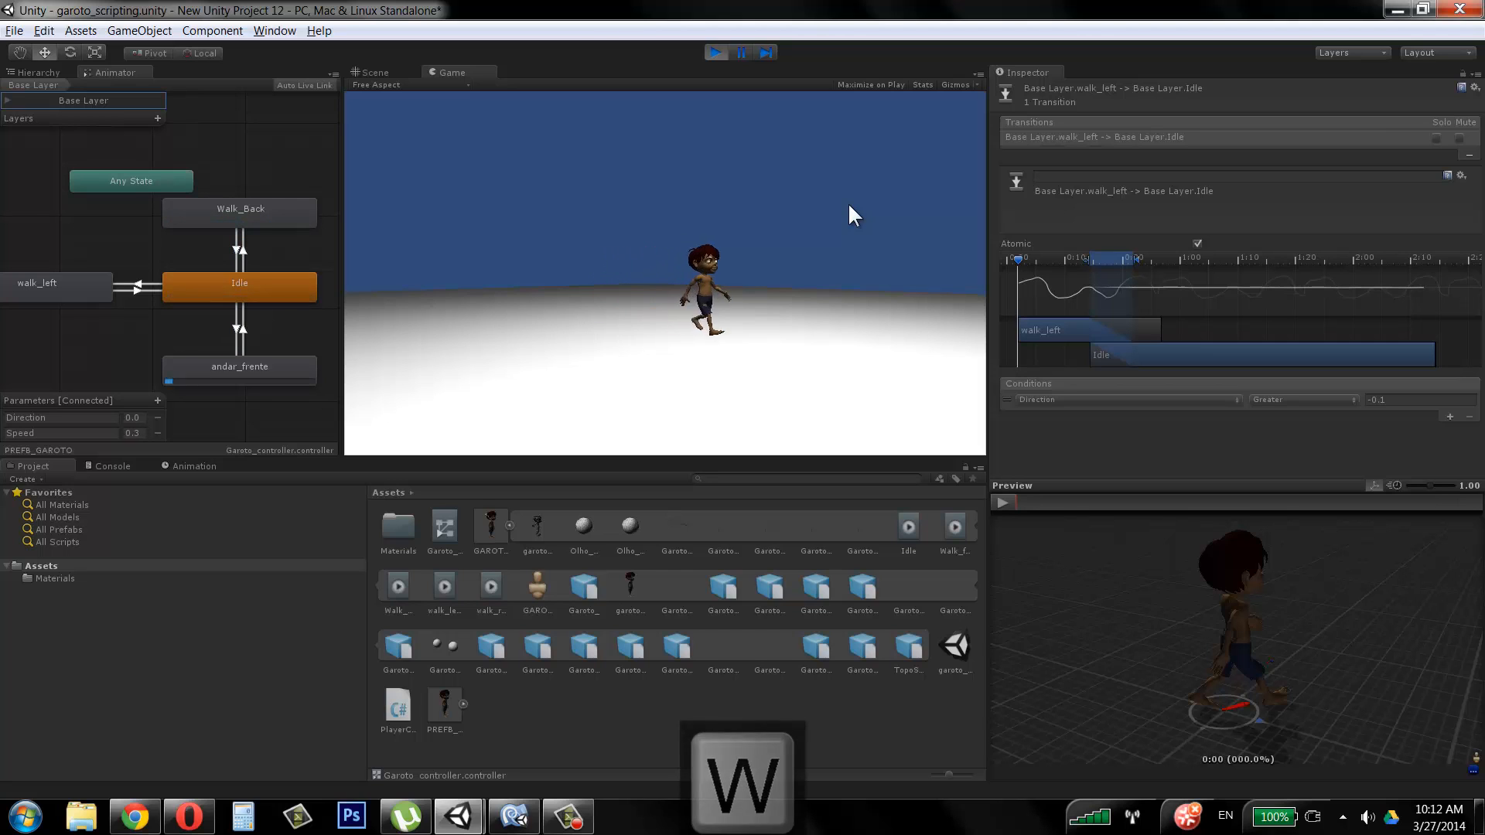
key("a")
key("d")
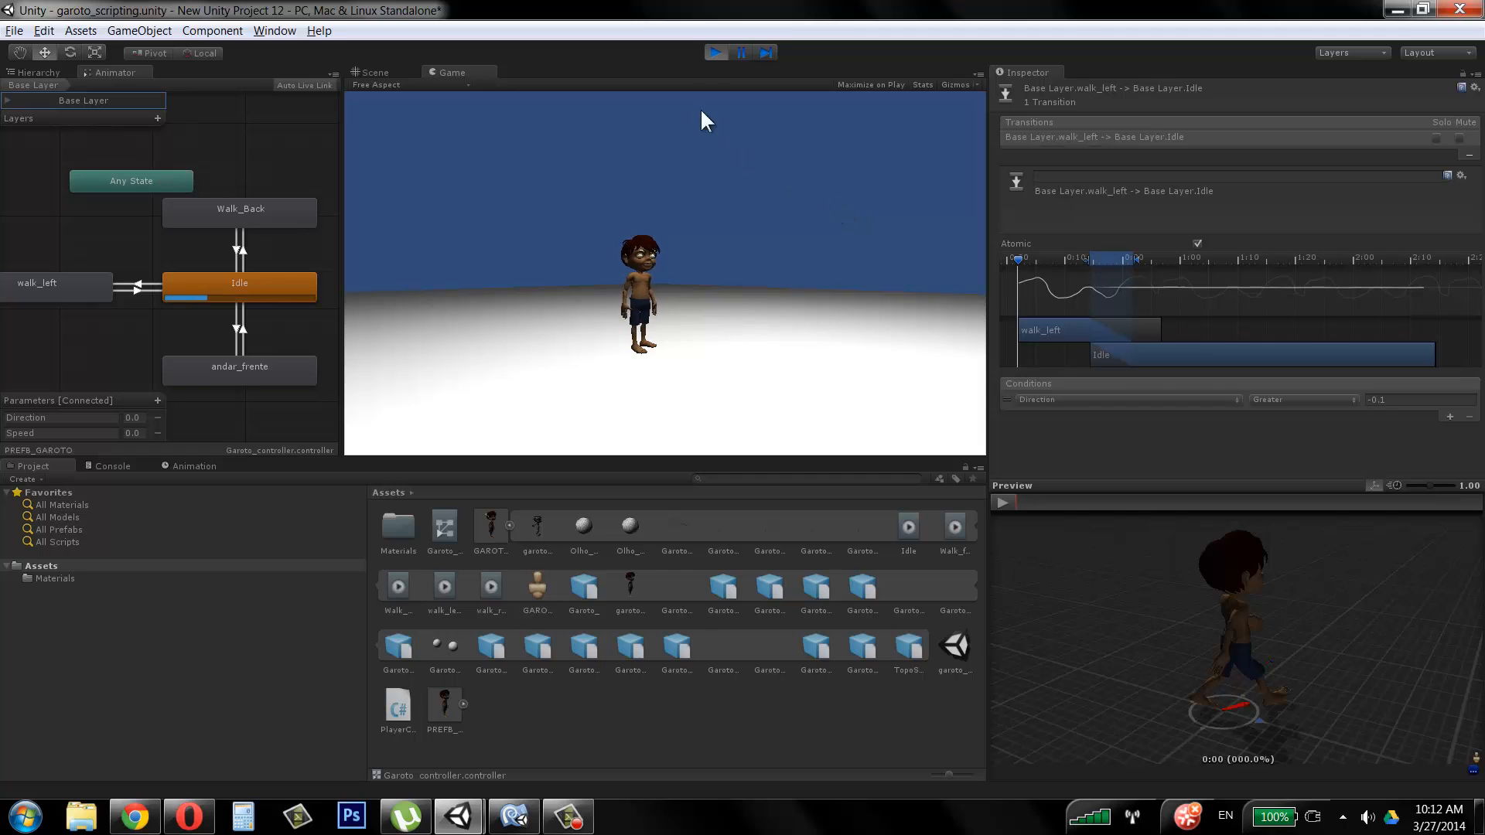
left_click(714, 53)
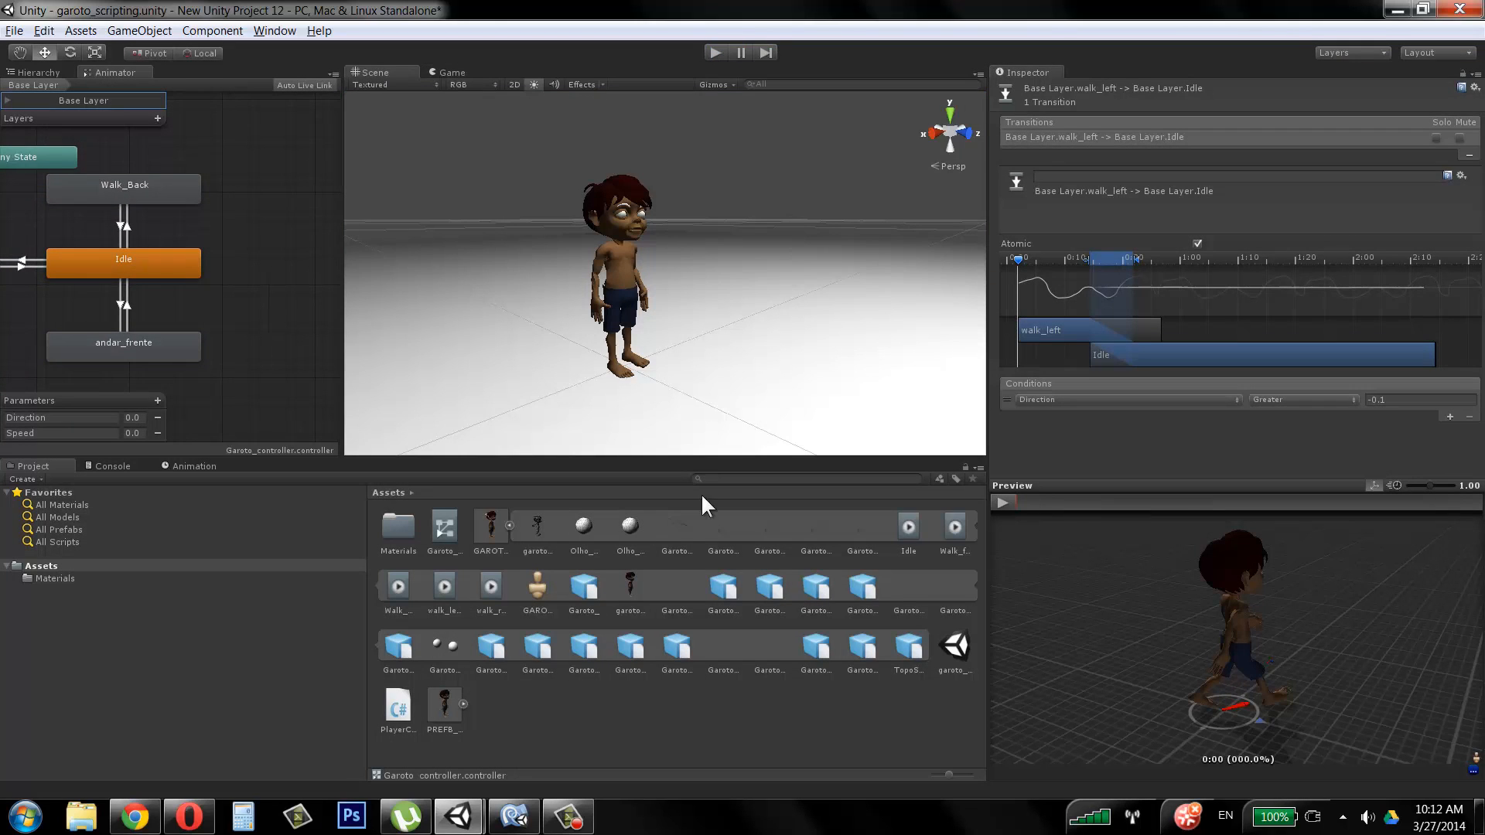
Step: Check the Idle to walk_left transition's condition and create a transition from Idle to walk_right
left_click_drag(276, 260, 291, 261)
left_click(102, 310)
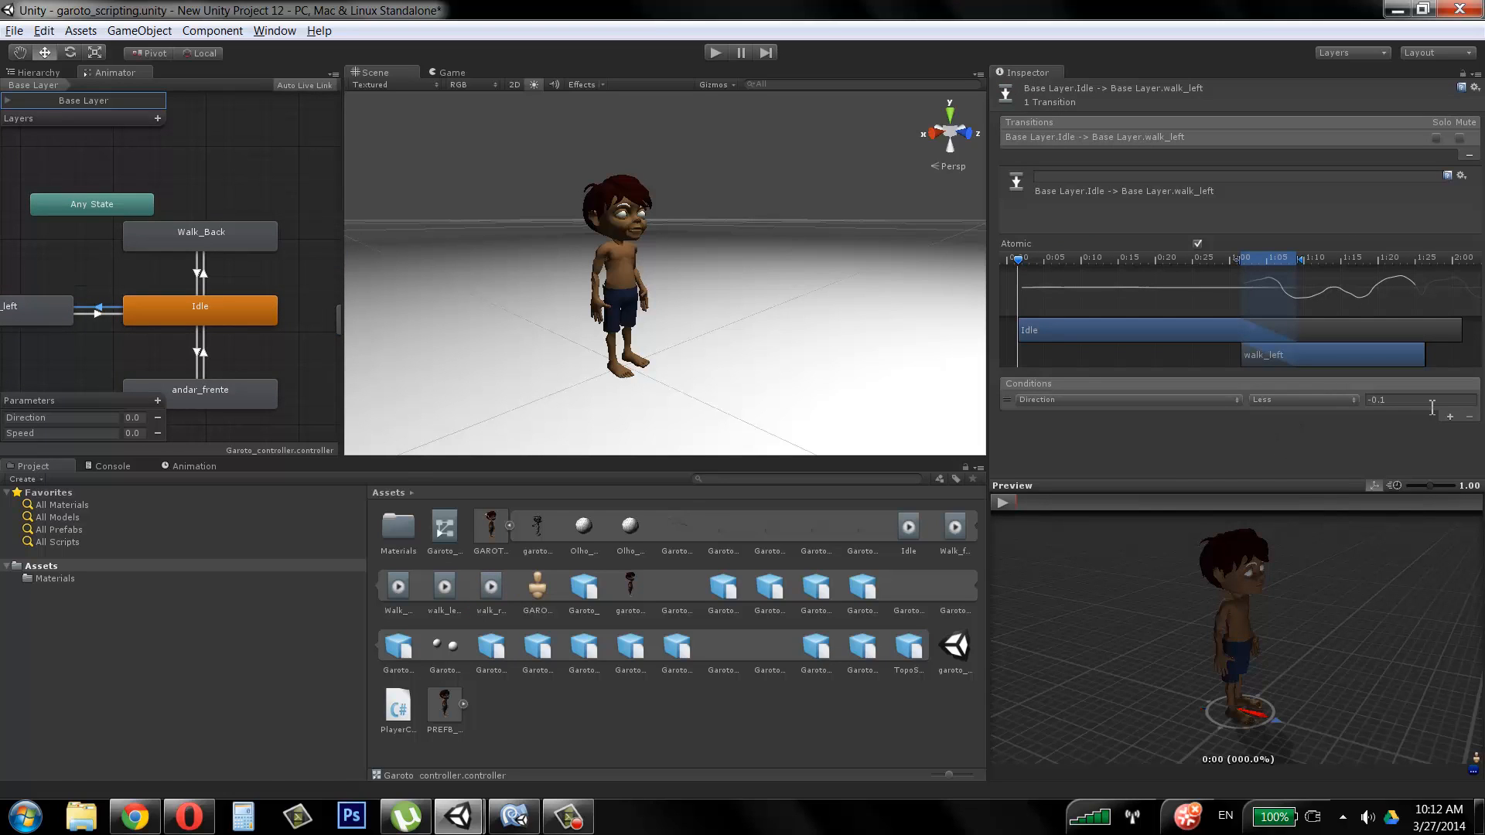
middle_click_drag(224, 277, 149, 284)
left_click(128, 319)
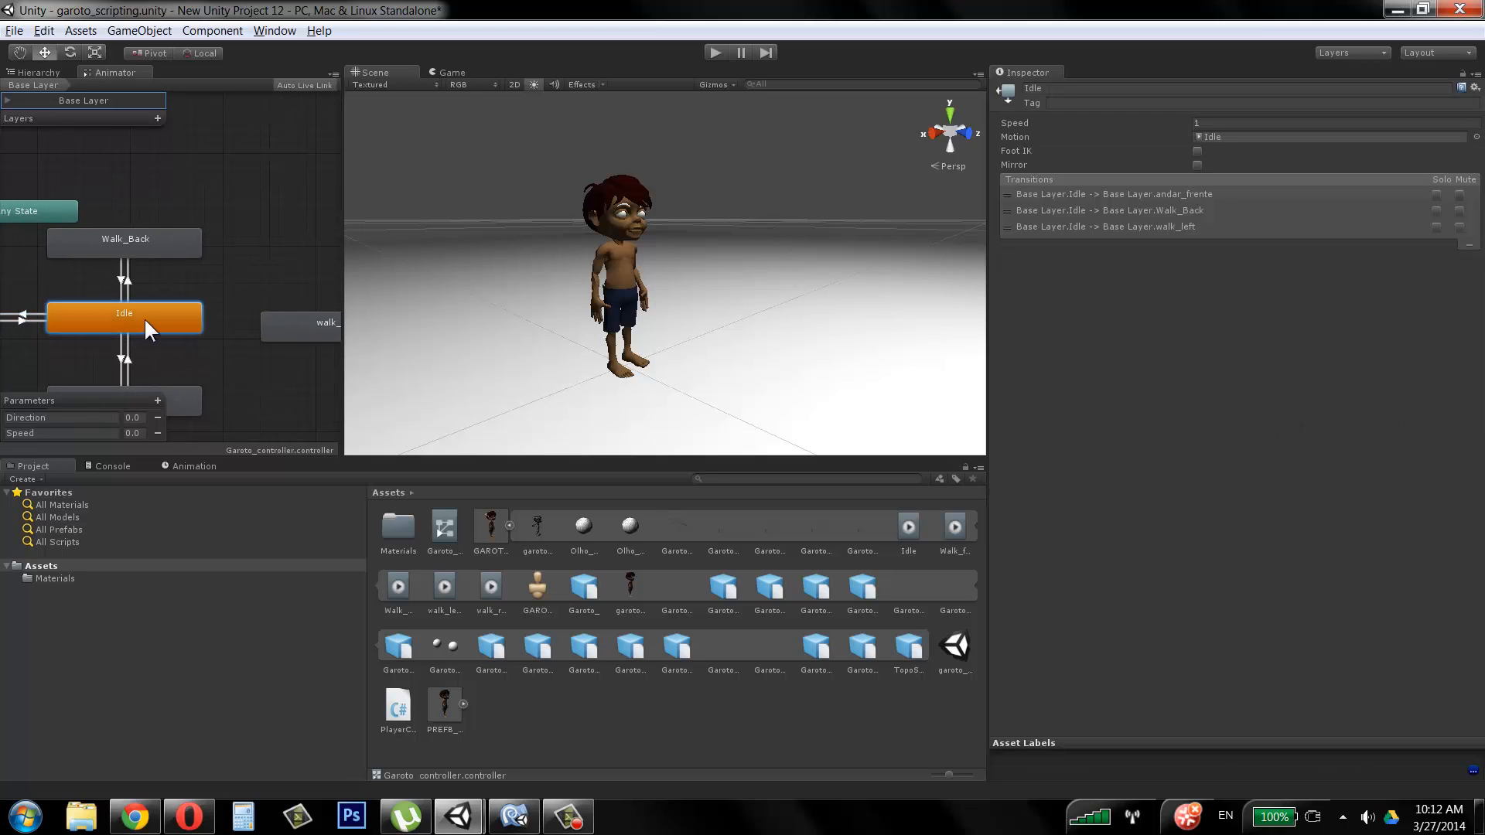
right_click(144, 317)
left_click(207, 334)
left_click(272, 323)
middle_click_drag(272, 324, 203, 322)
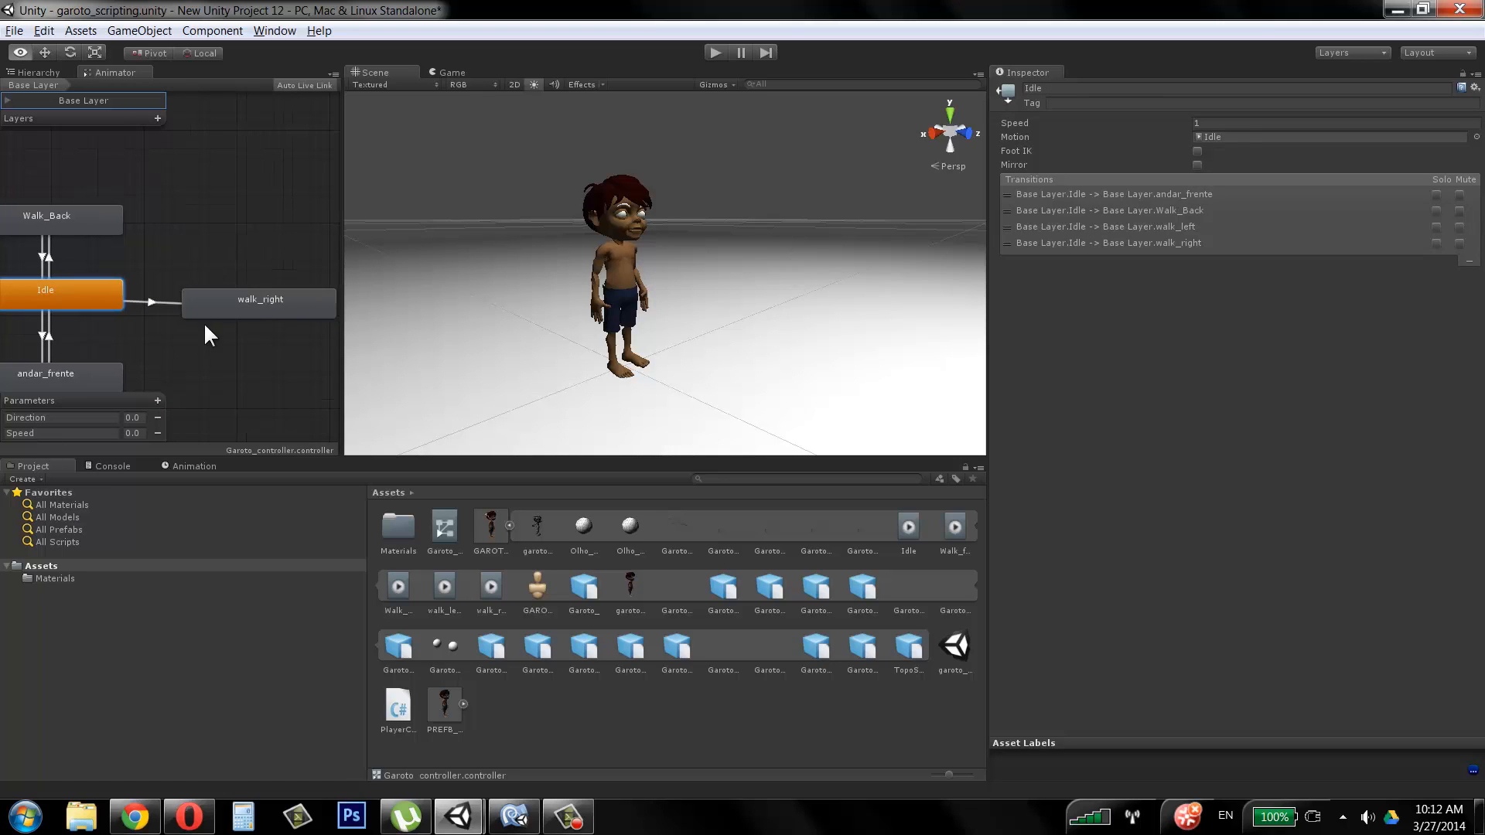
left_click(219, 299)
Step: Set the Idle to walk_right transition's condition to Direction Greater than 0.1
left_click(170, 296)
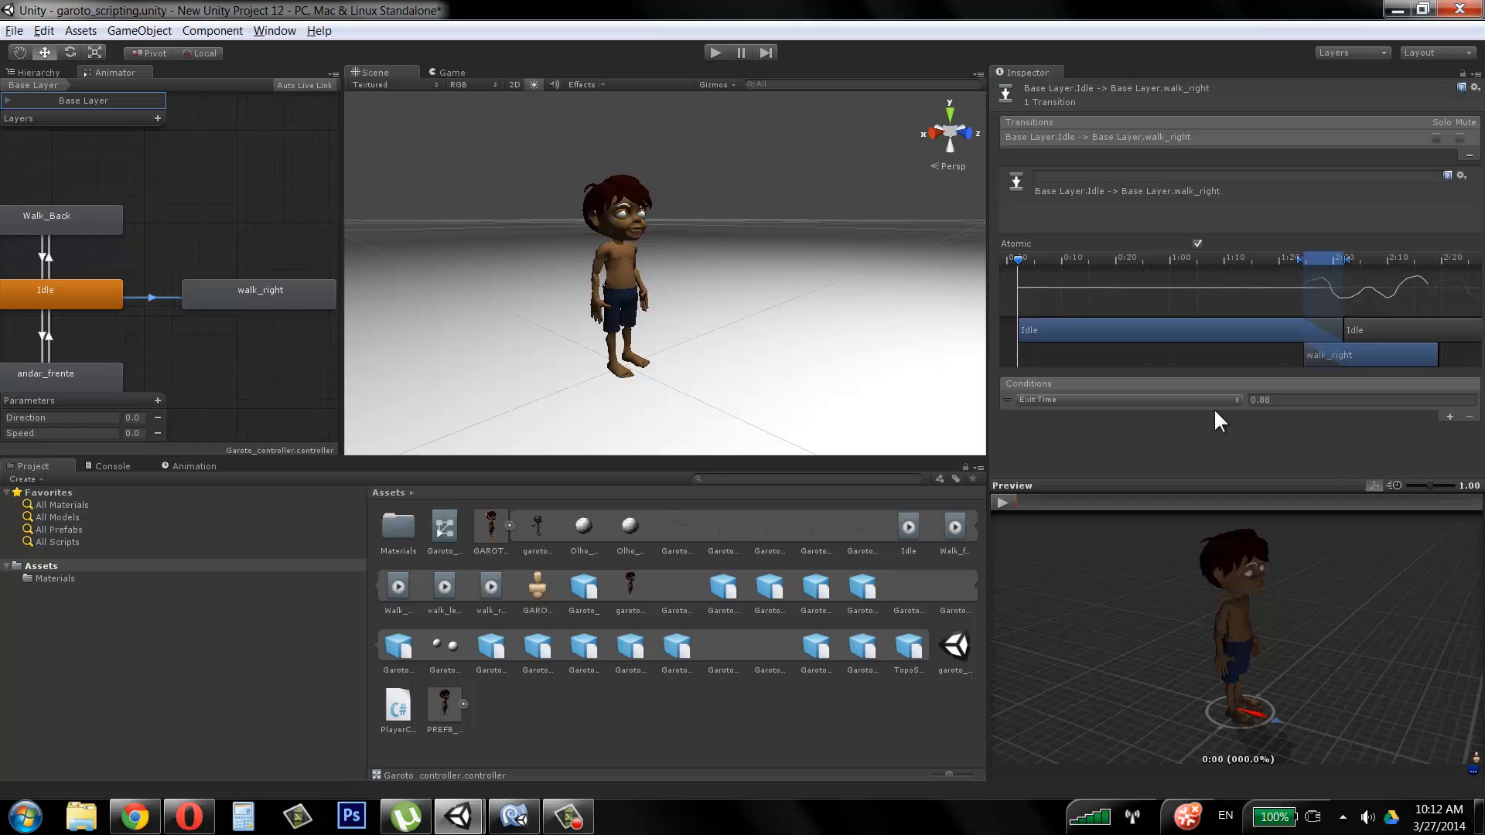
left_click(1137, 402)
left_click(1052, 417)
left_click(1338, 401)
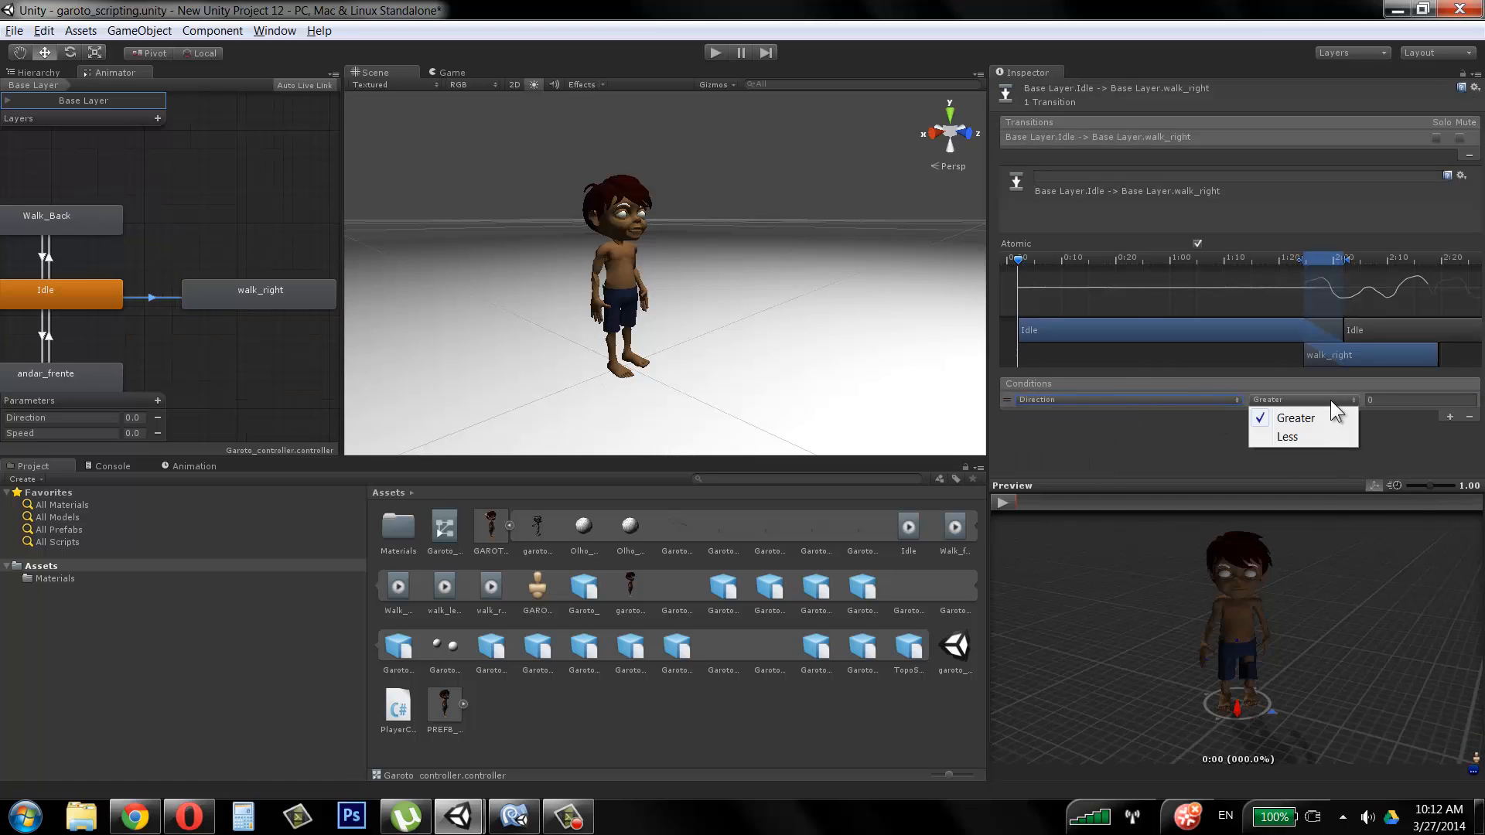
left_click(1399, 399)
type("0.1")
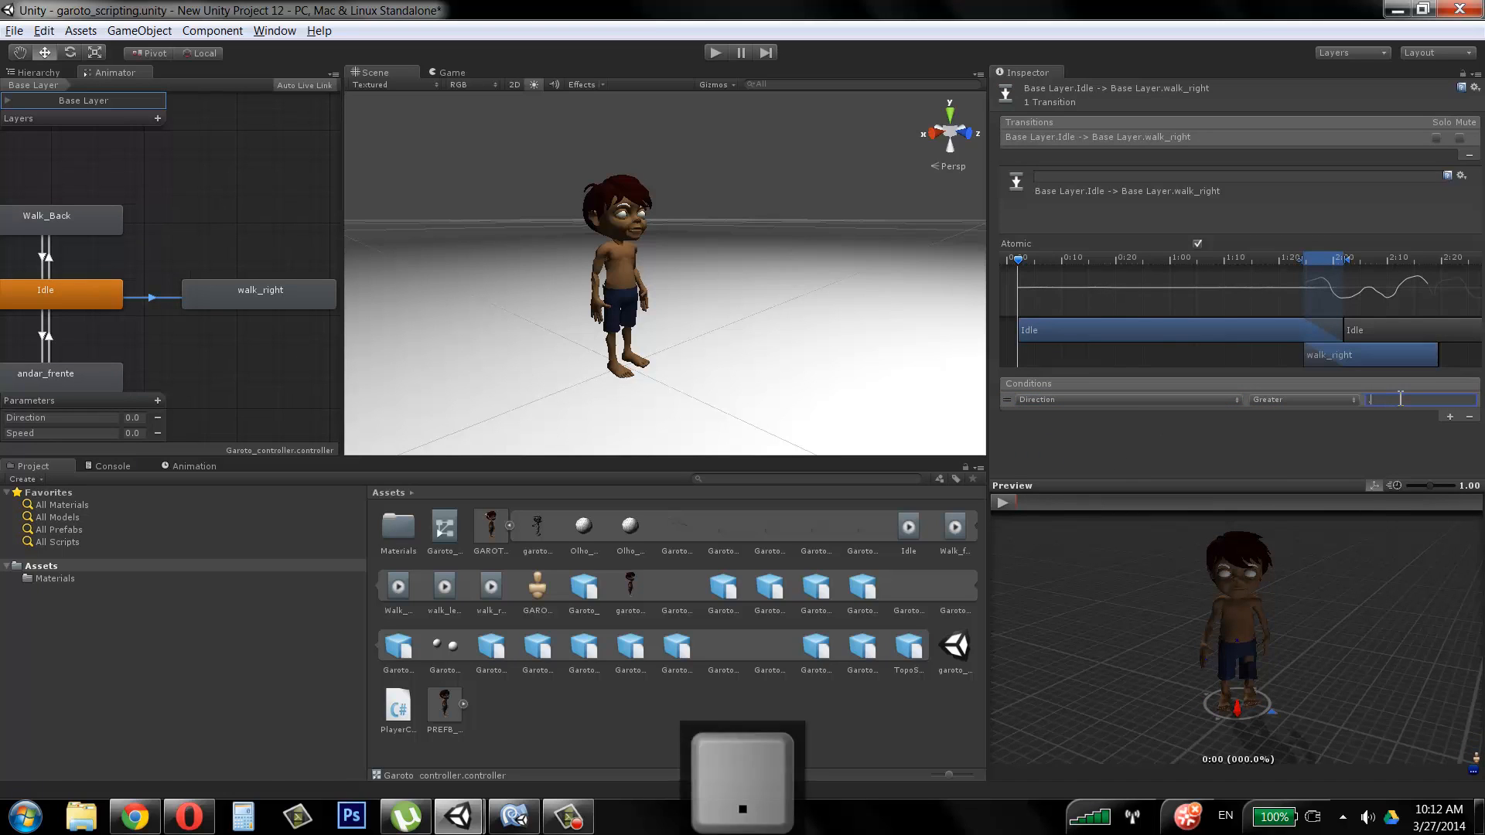
key("Return")
Step: Create a return transition from walk_right to Idle
right_click(210, 288)
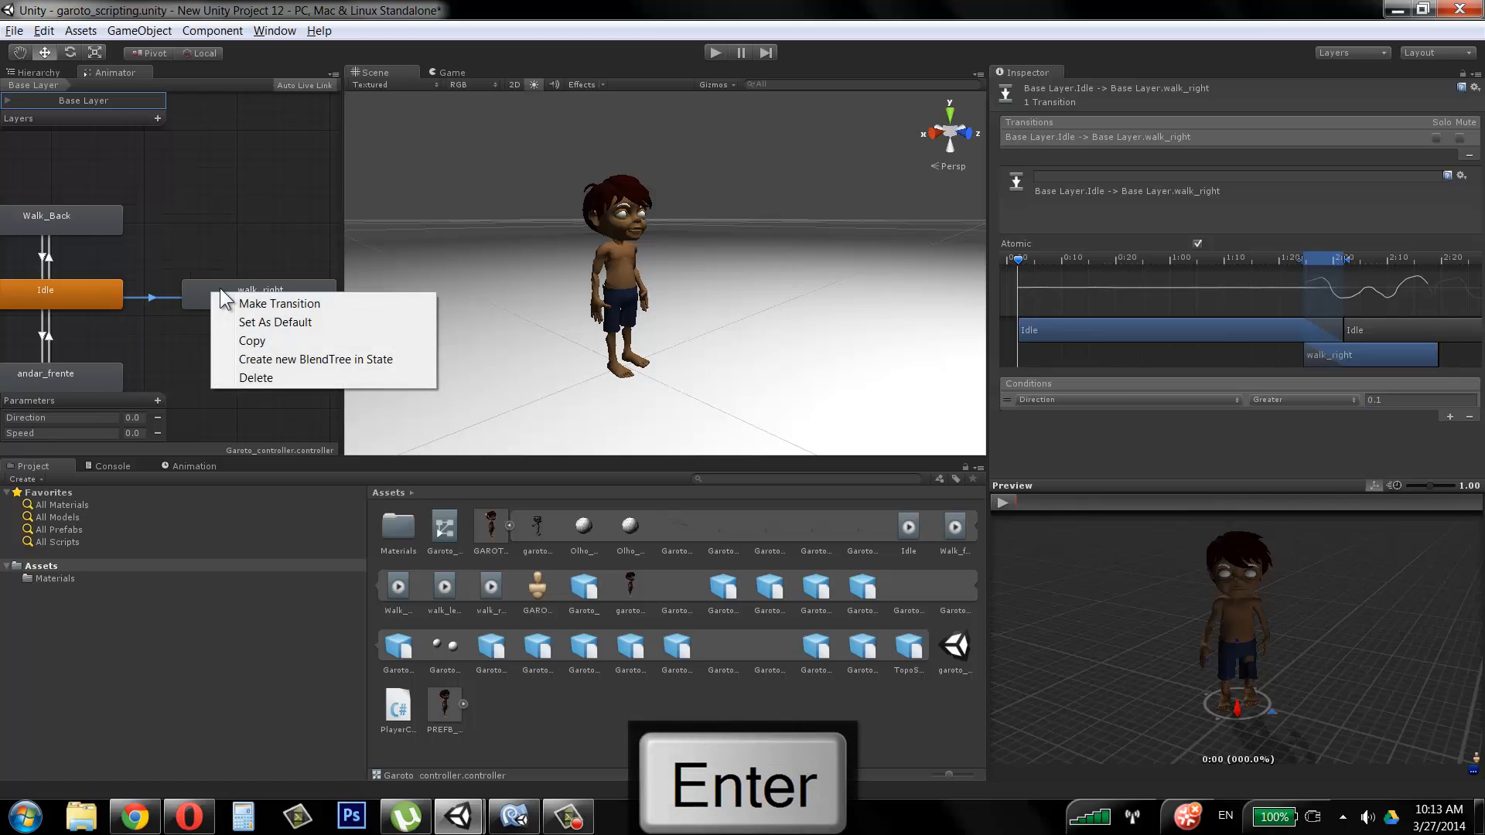
left_click(228, 296)
left_click(102, 289)
Step: Set the walk_right to Idle transition's condition to Direction Less than 0.1
left_click(148, 291)
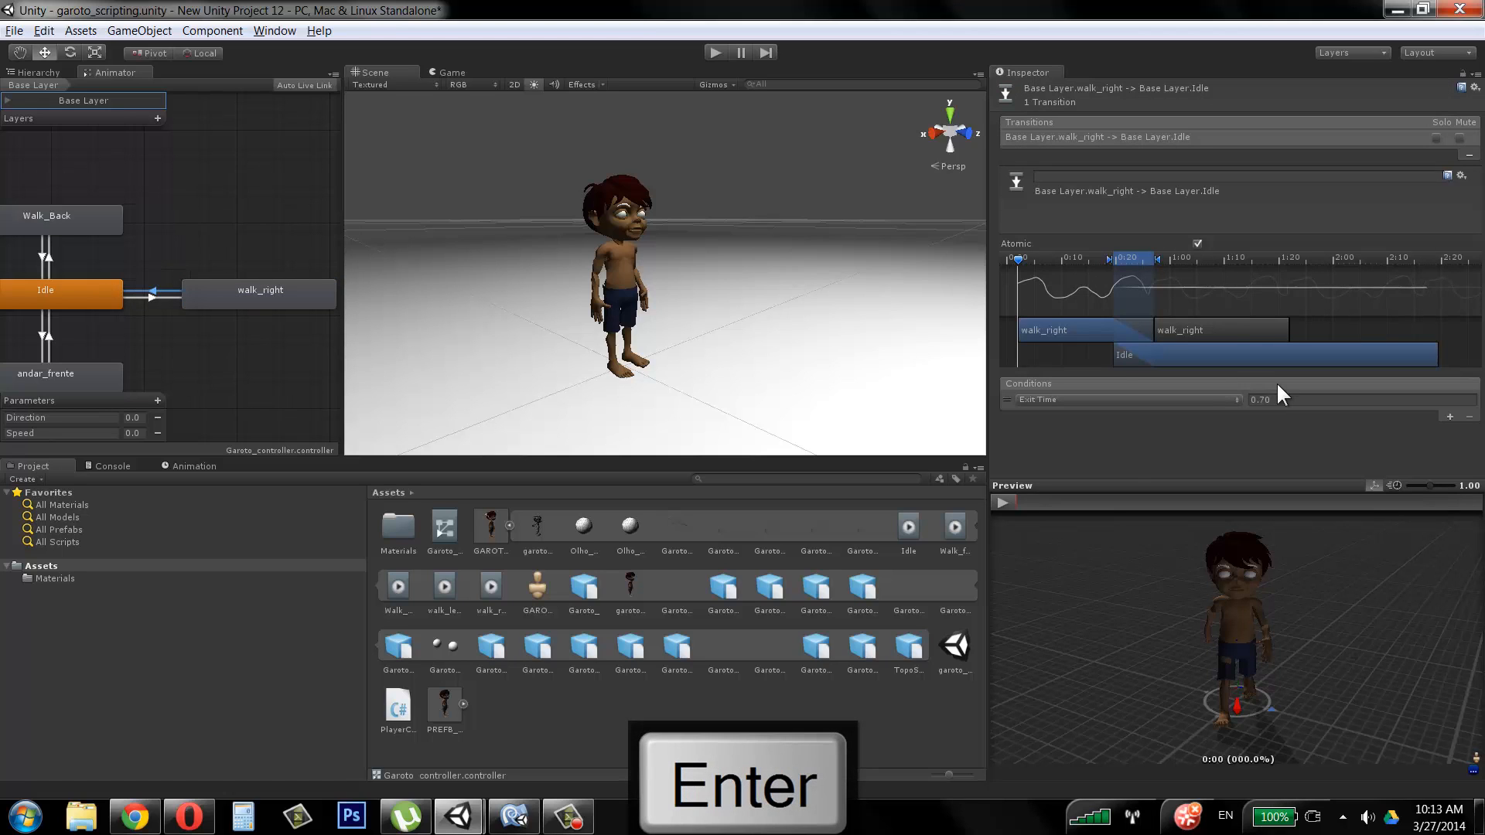
left_click(1180, 400)
left_click(1101, 438)
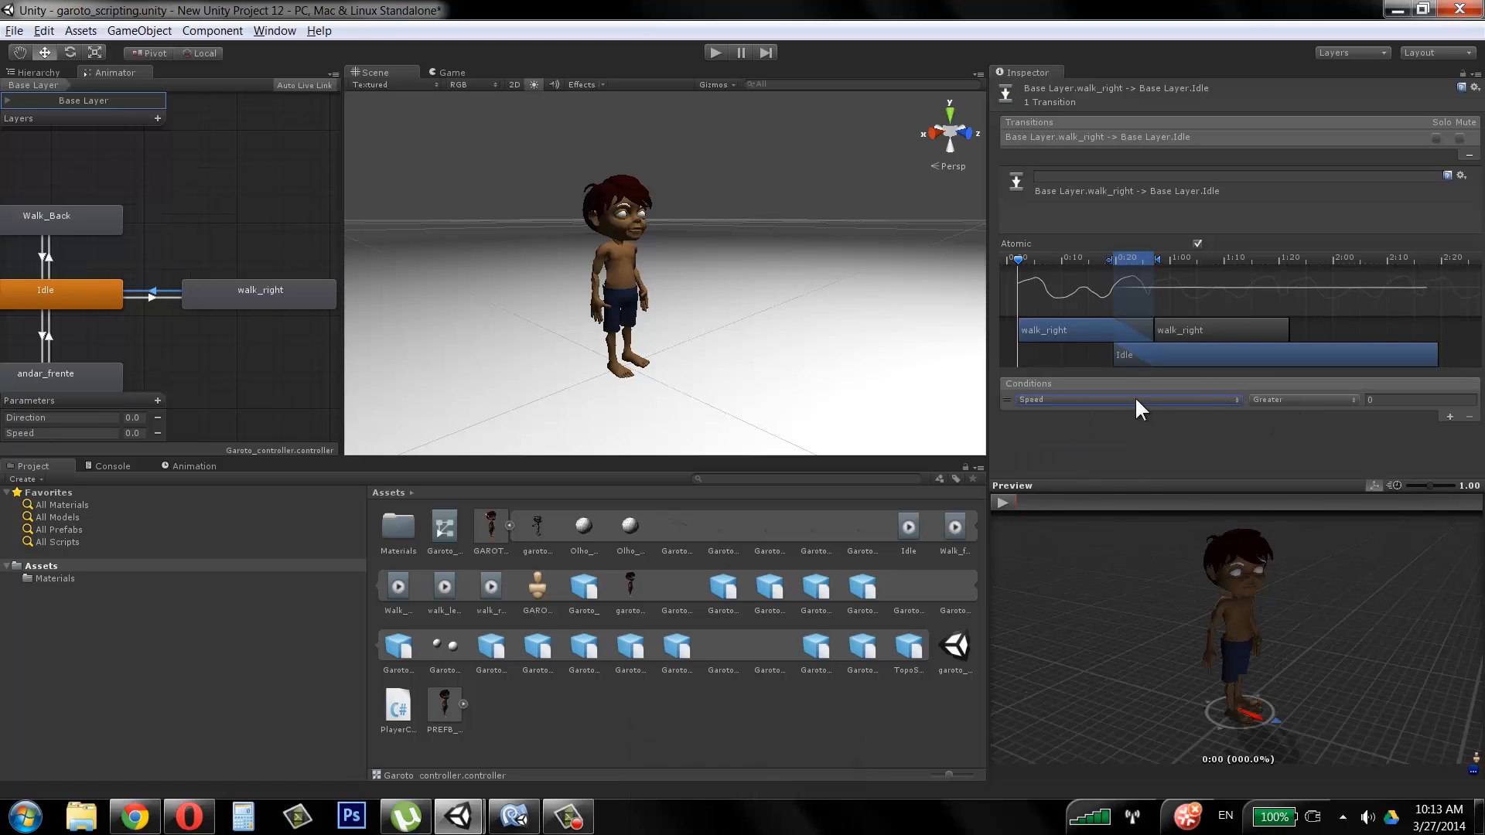
left_click(1135, 399)
left_click(1131, 416)
left_click(1299, 400)
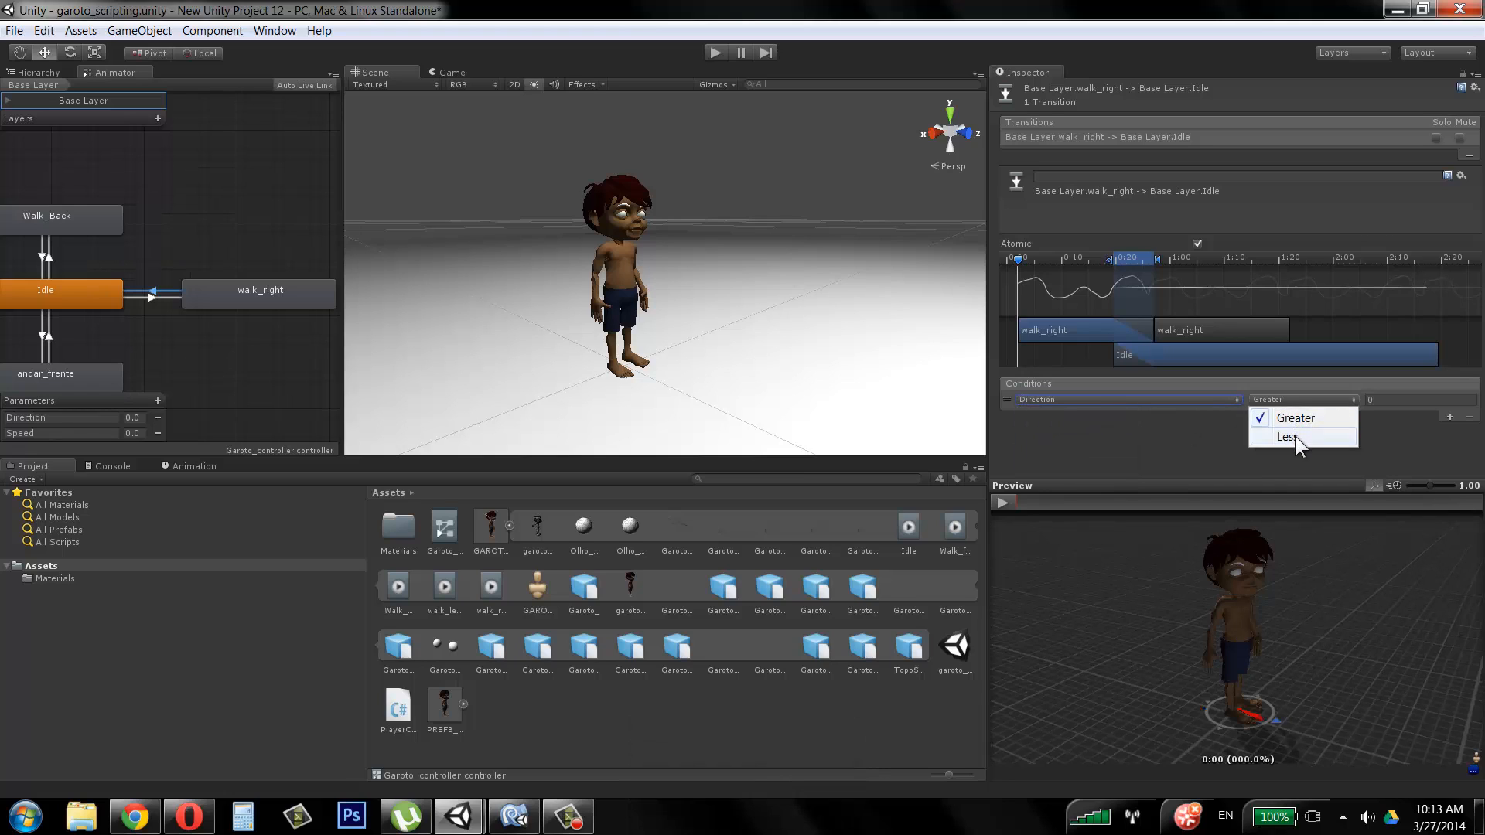
left_click(1295, 436)
left_click(1392, 400)
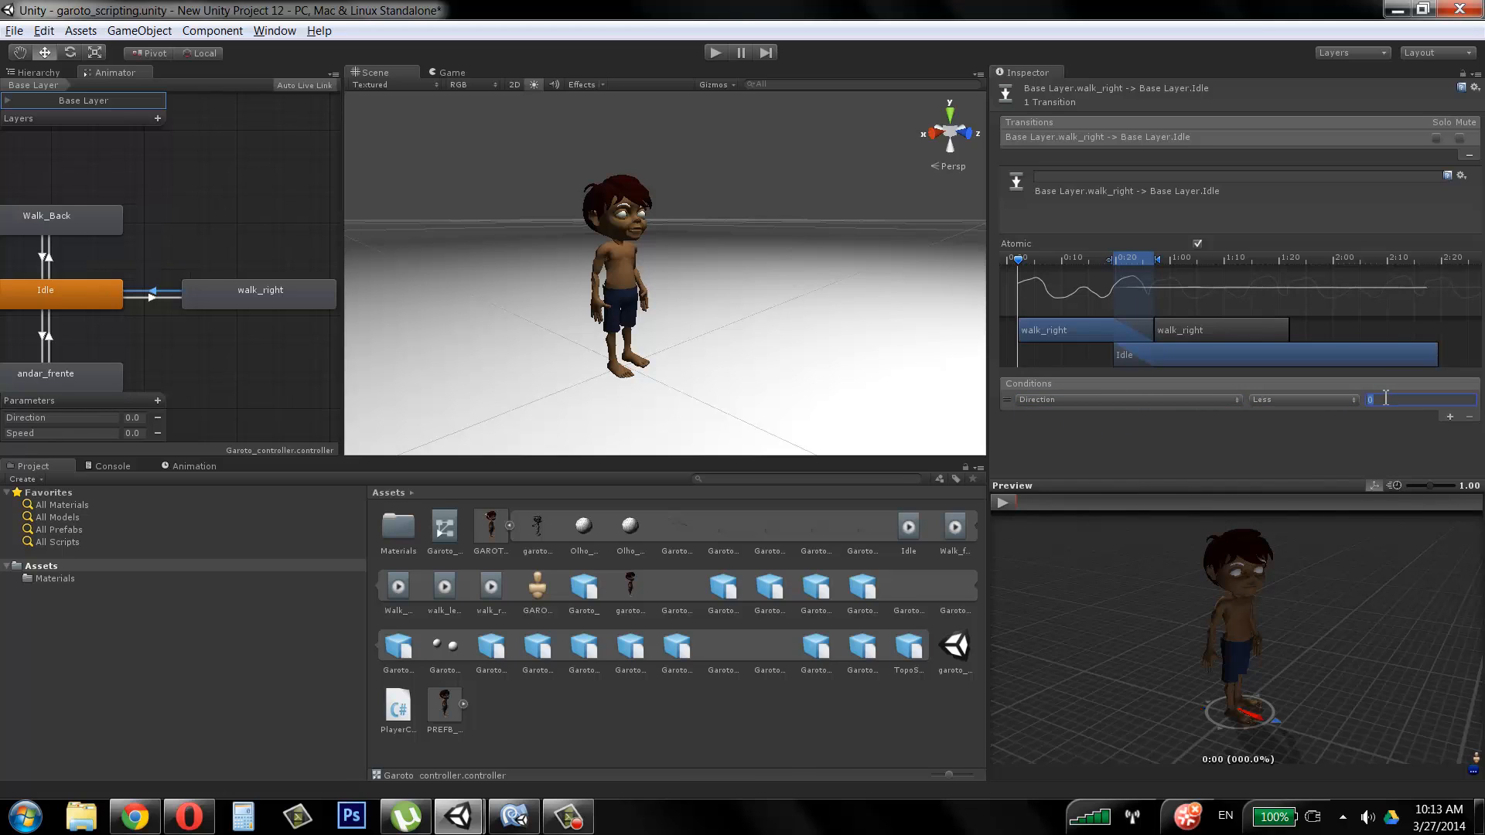
type("0.1")
key("Return")
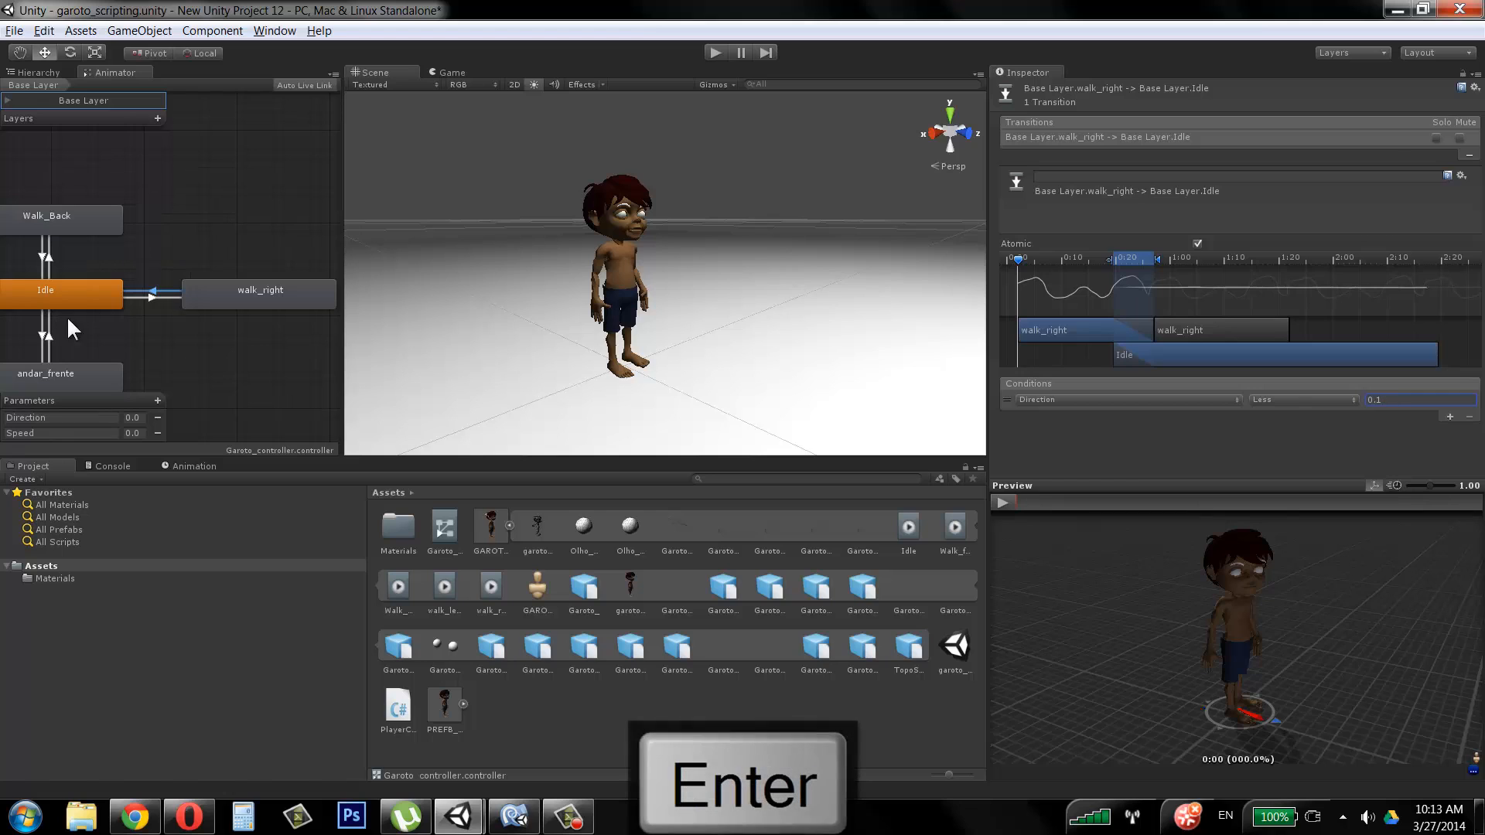
Step: Play-test the boy's walking and sideways movement with the new walk_right transitions, and exit play mode
left_click(408, 200)
left_click(705, 53)
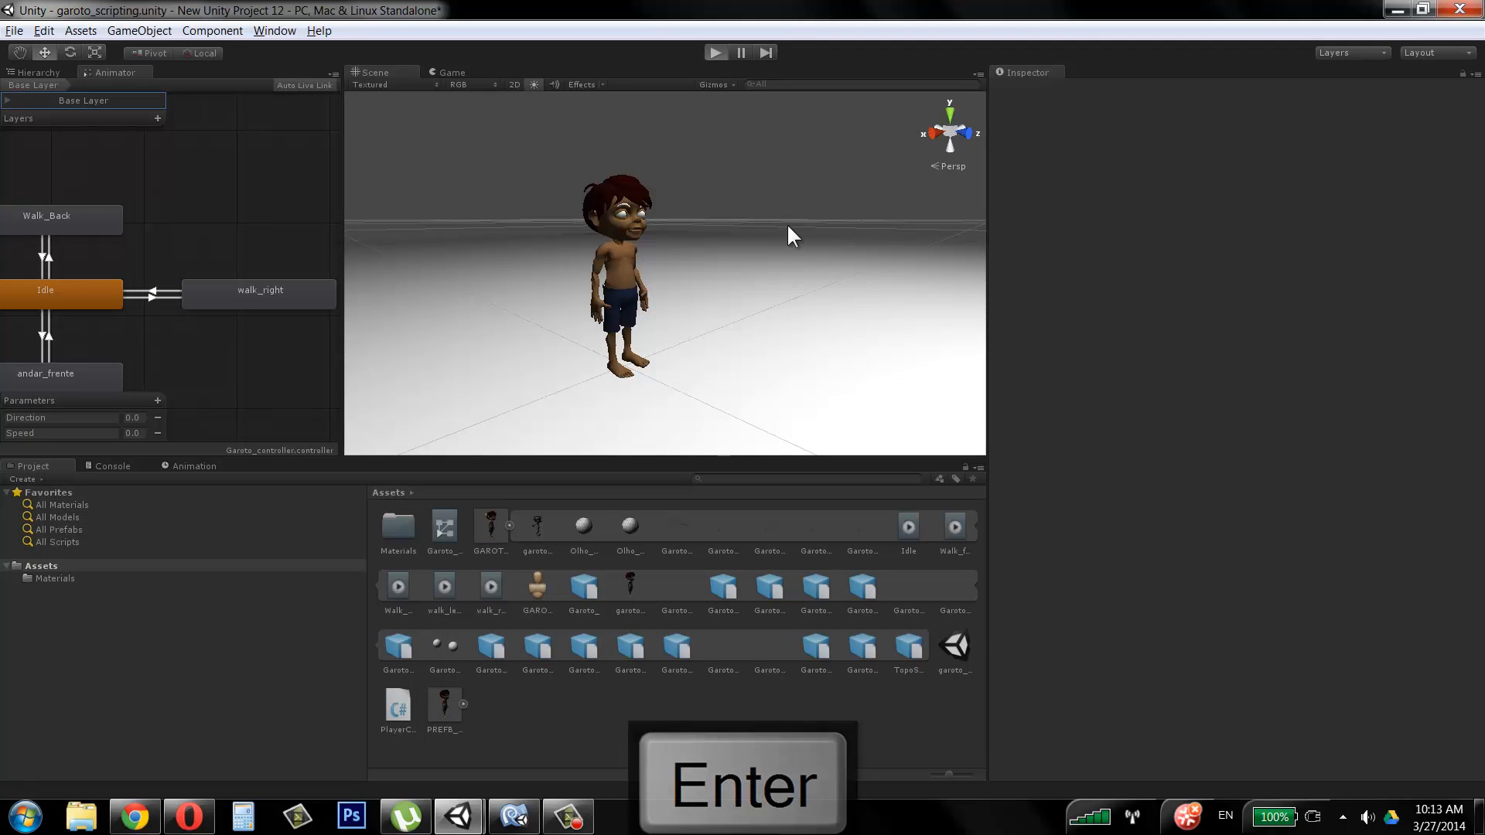
key("w")
key("s")
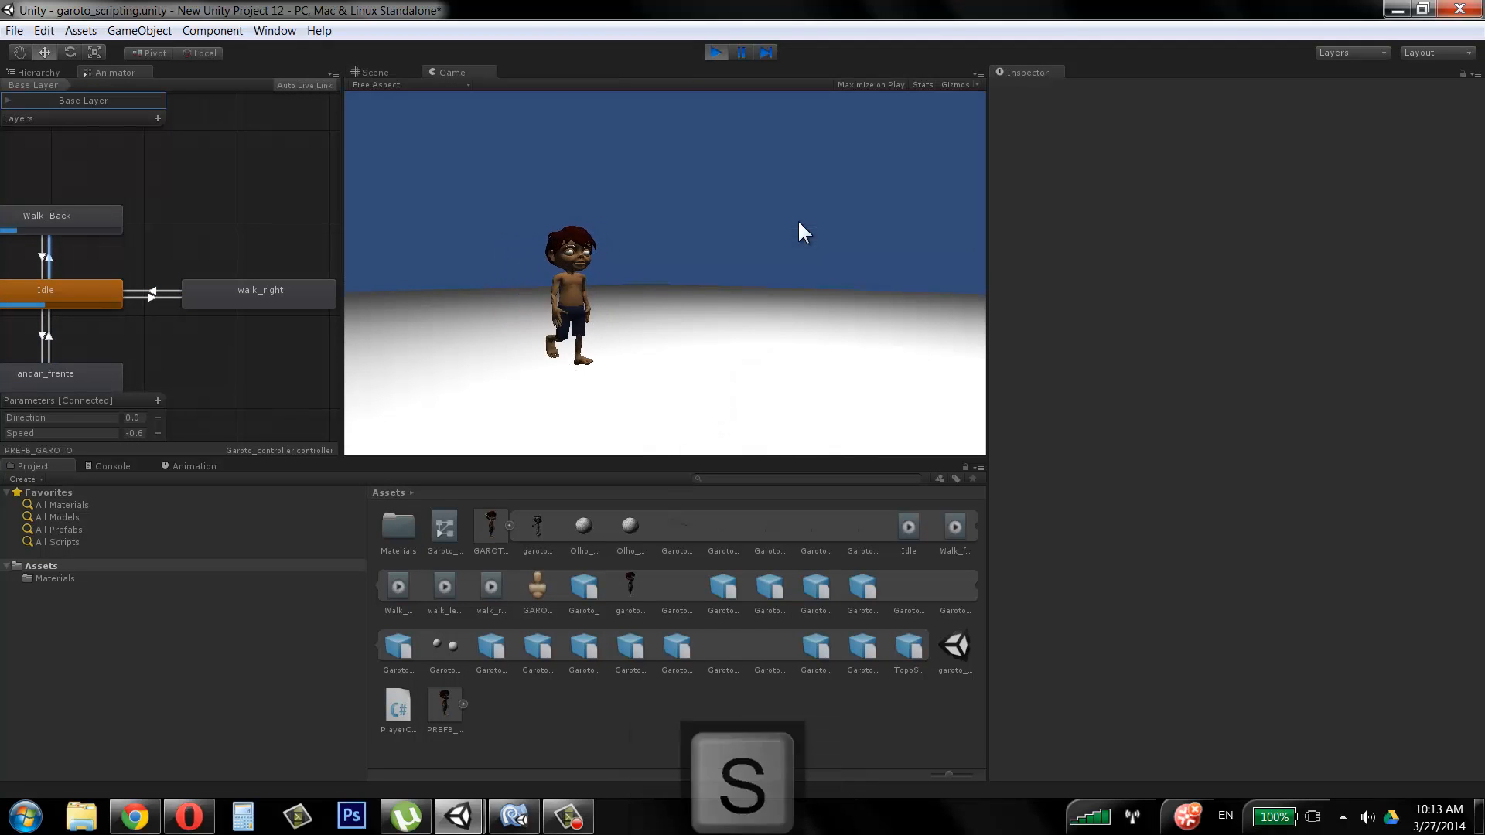
key("a")
key("d")
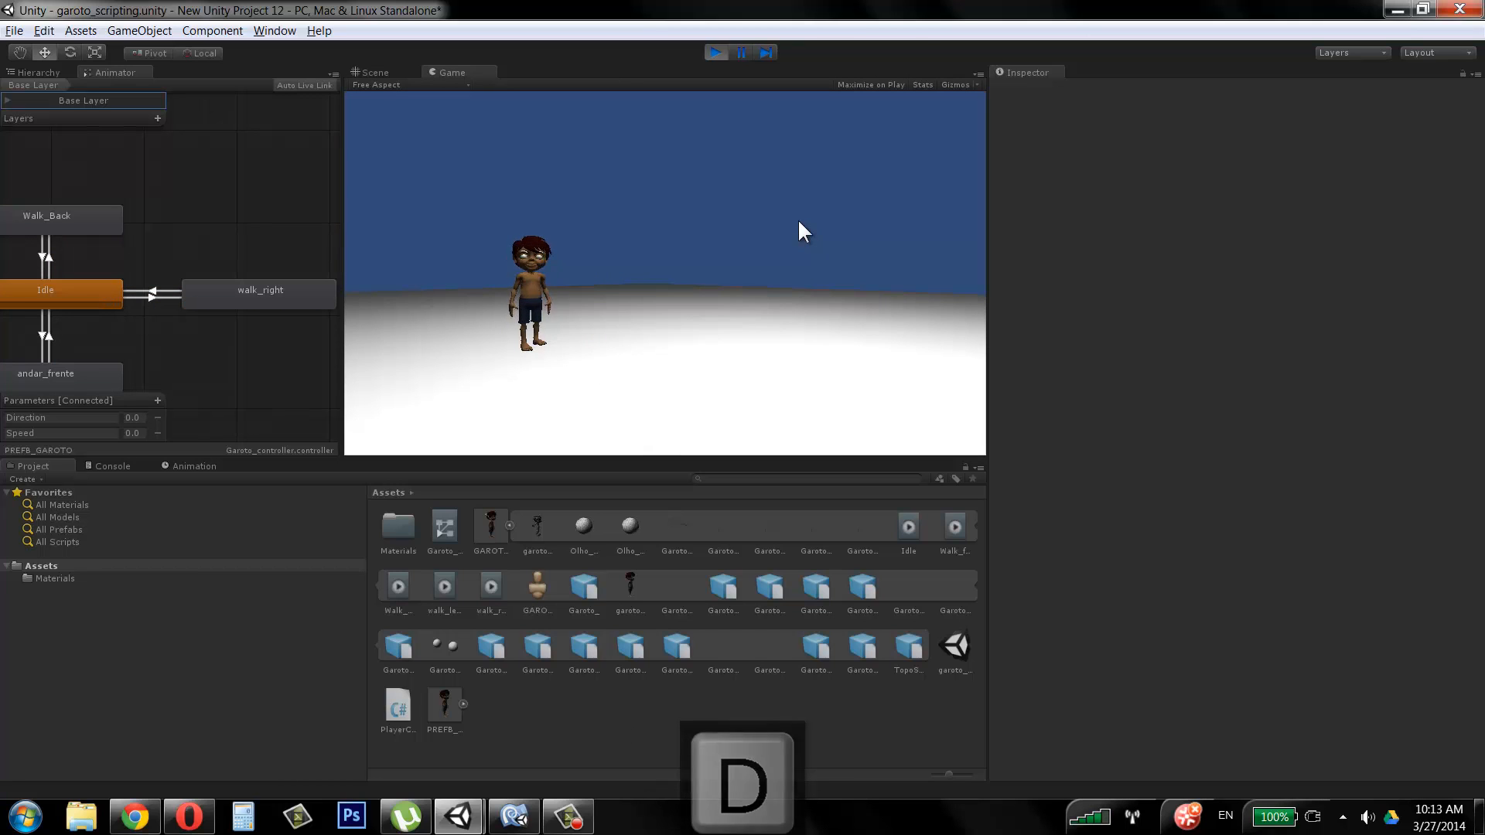
key("w")
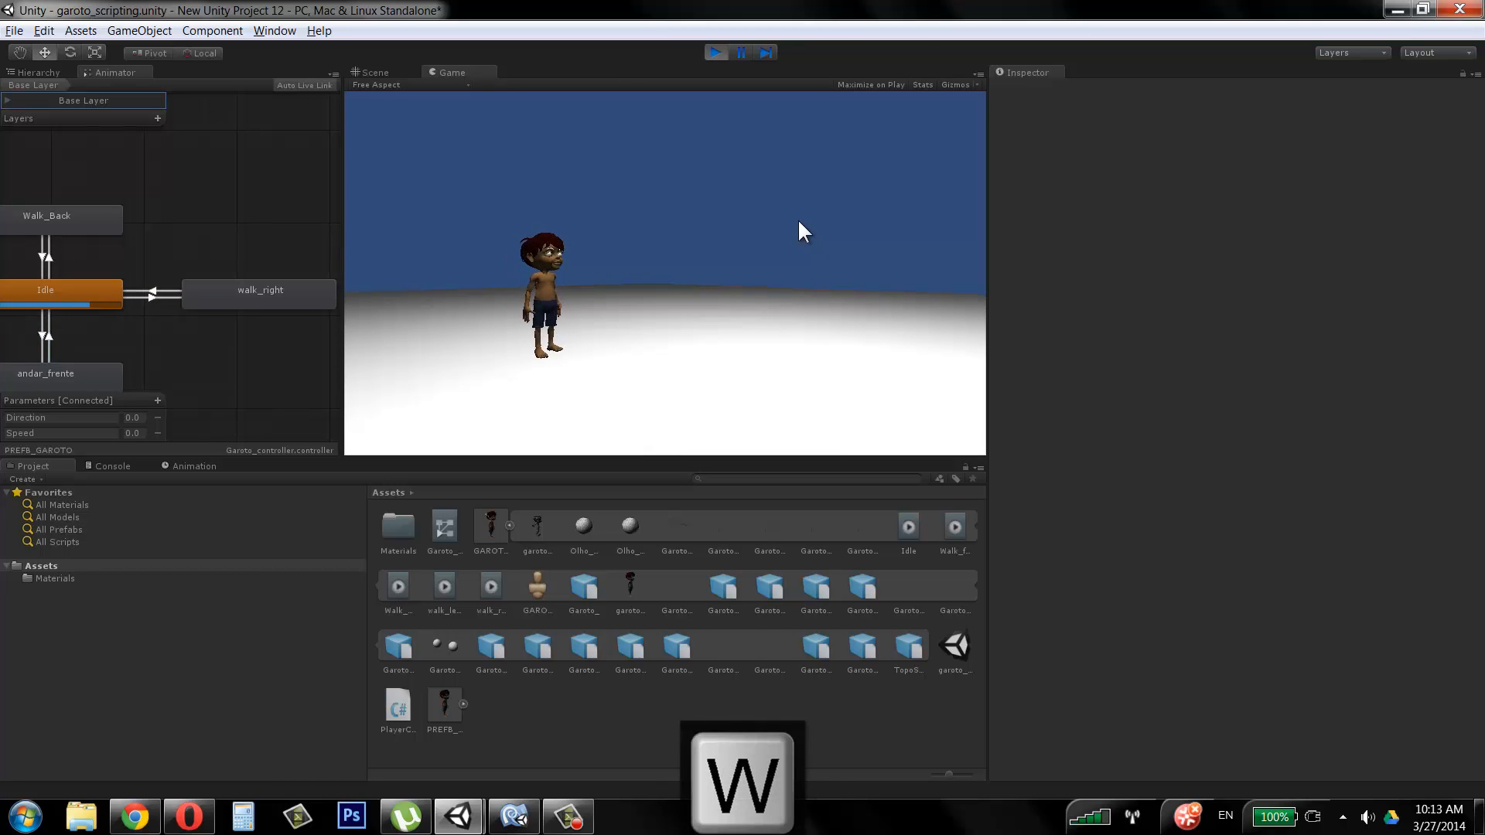
left_click(714, 52)
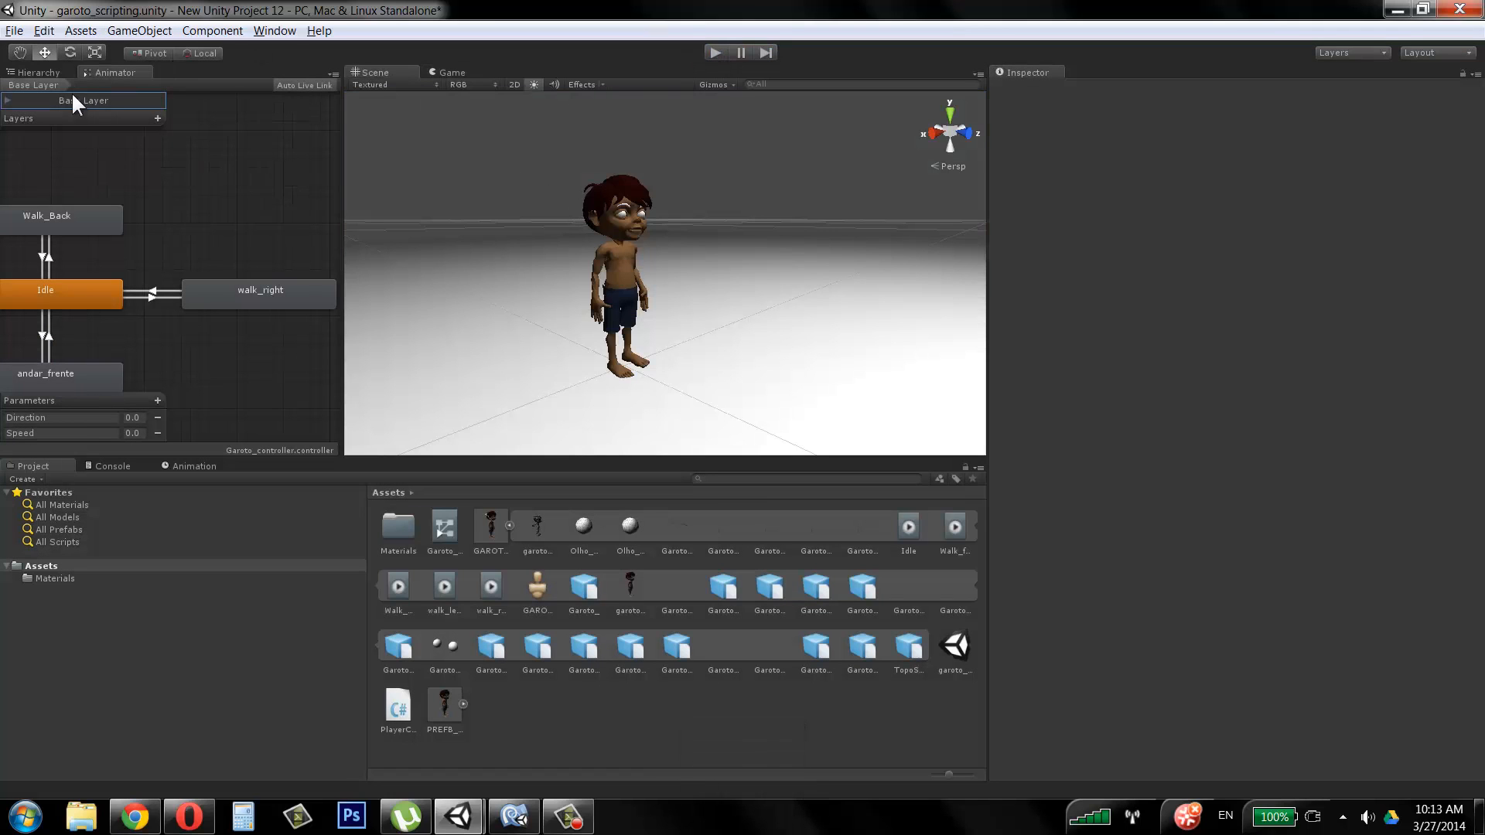
Step: Move the Main Camera farther away from the boy, to about X 1.49, Z 2.27
left_click(37, 71)
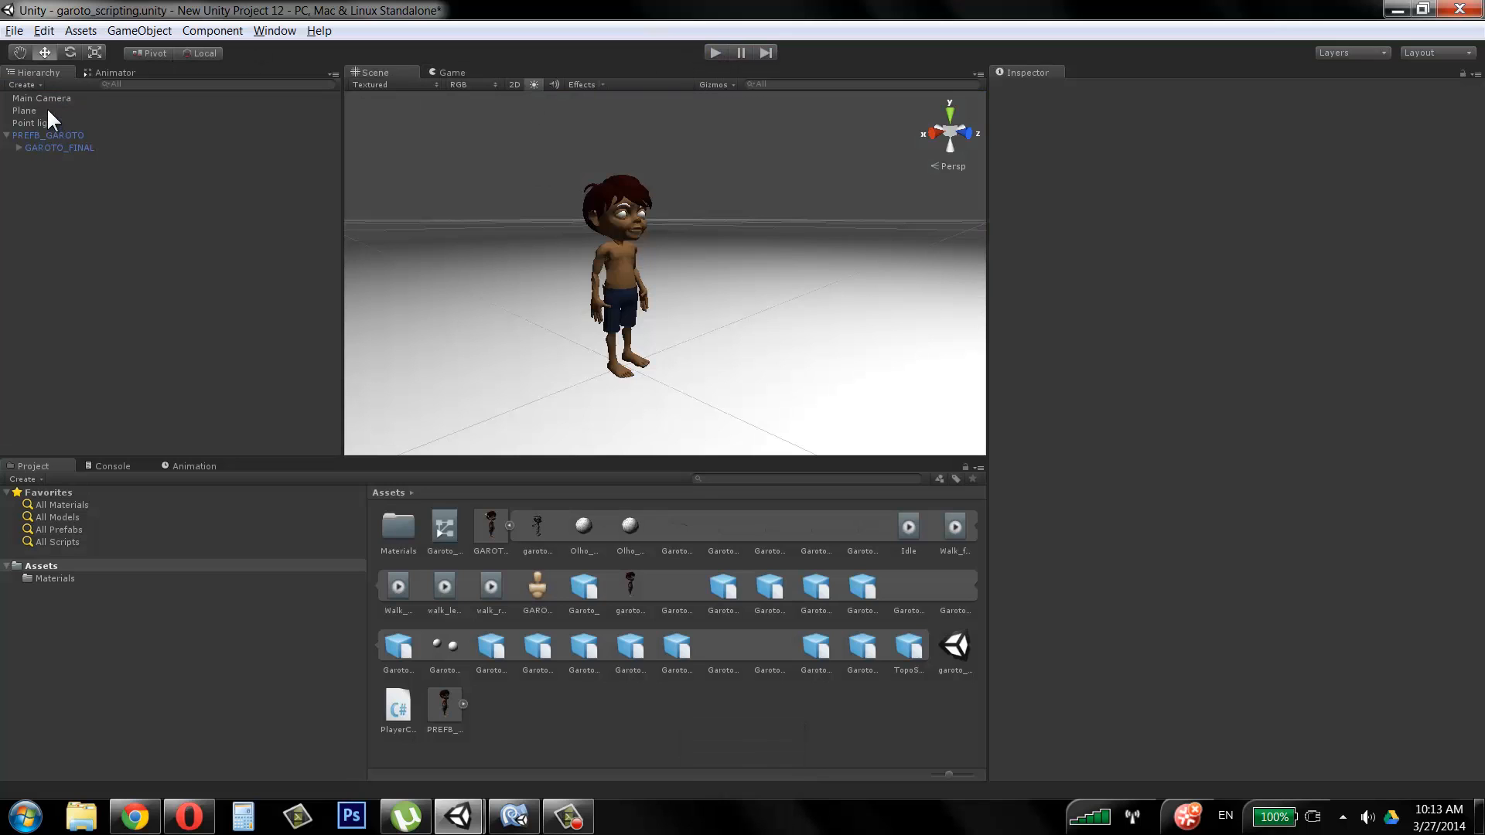
left_click(52, 98)
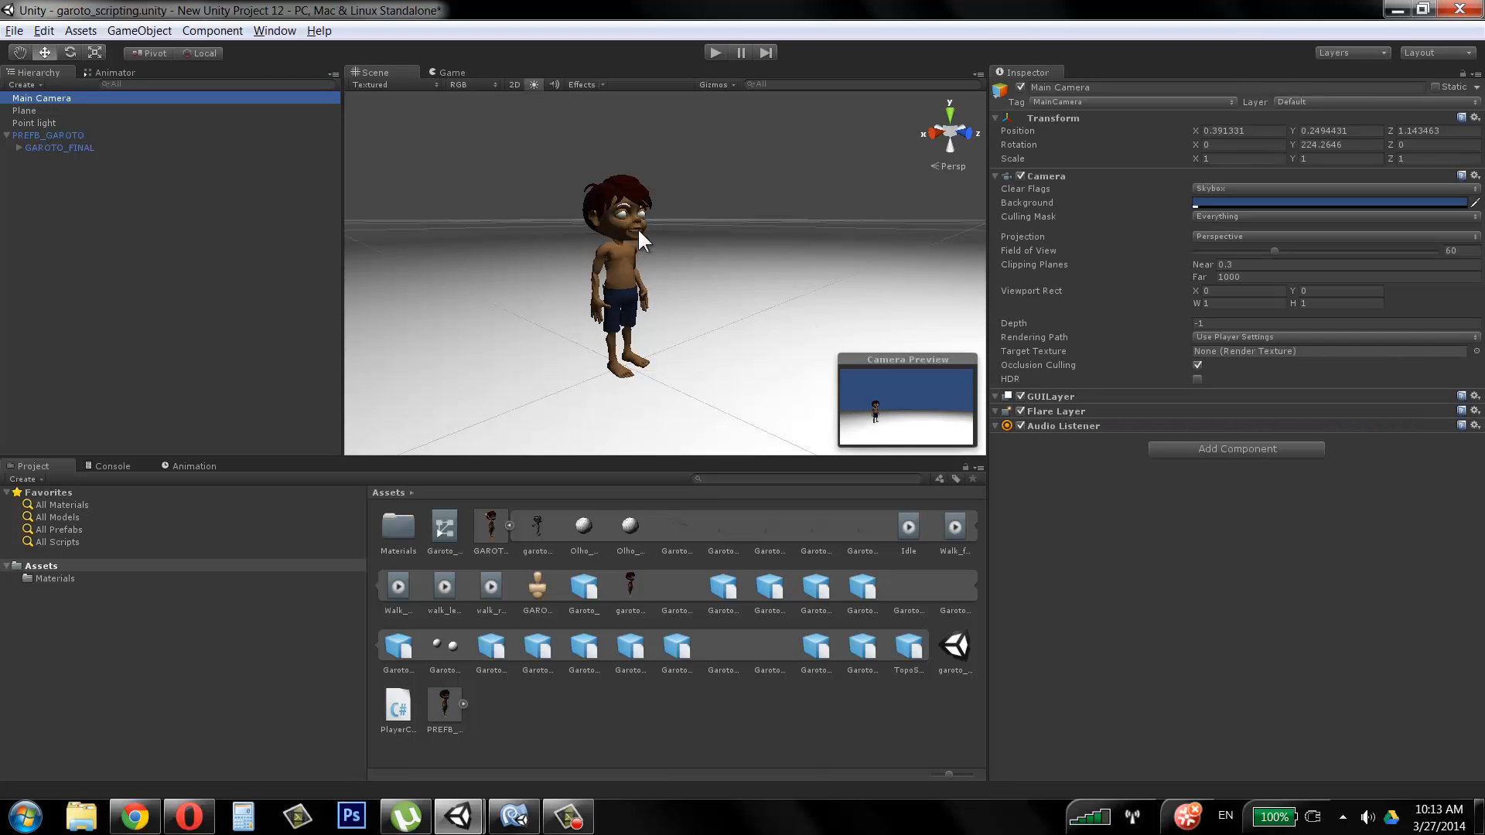
left_click_drag(774, 250, 942, 352, "alt")
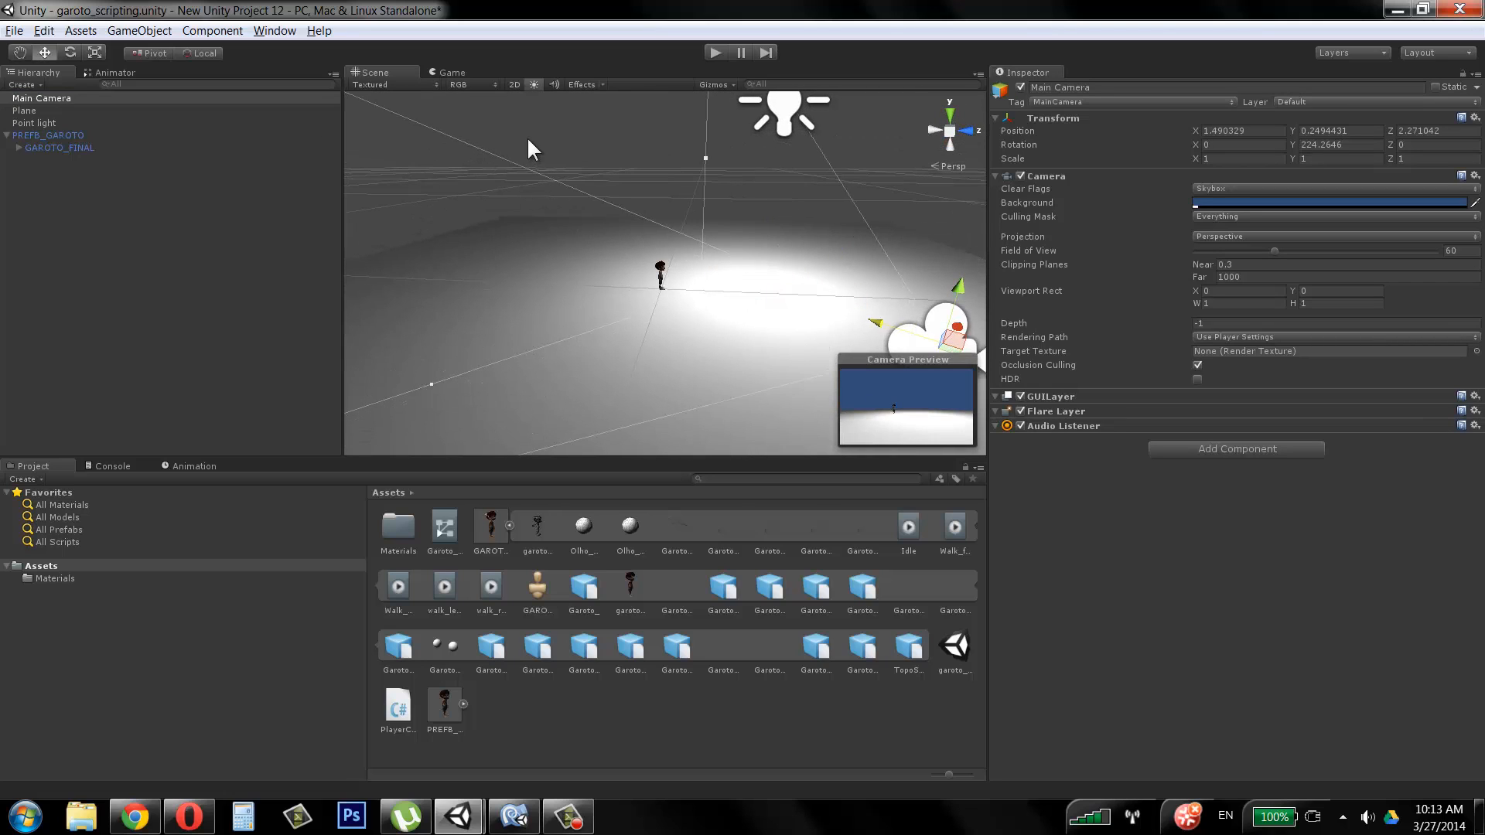
left_click(708, 247)
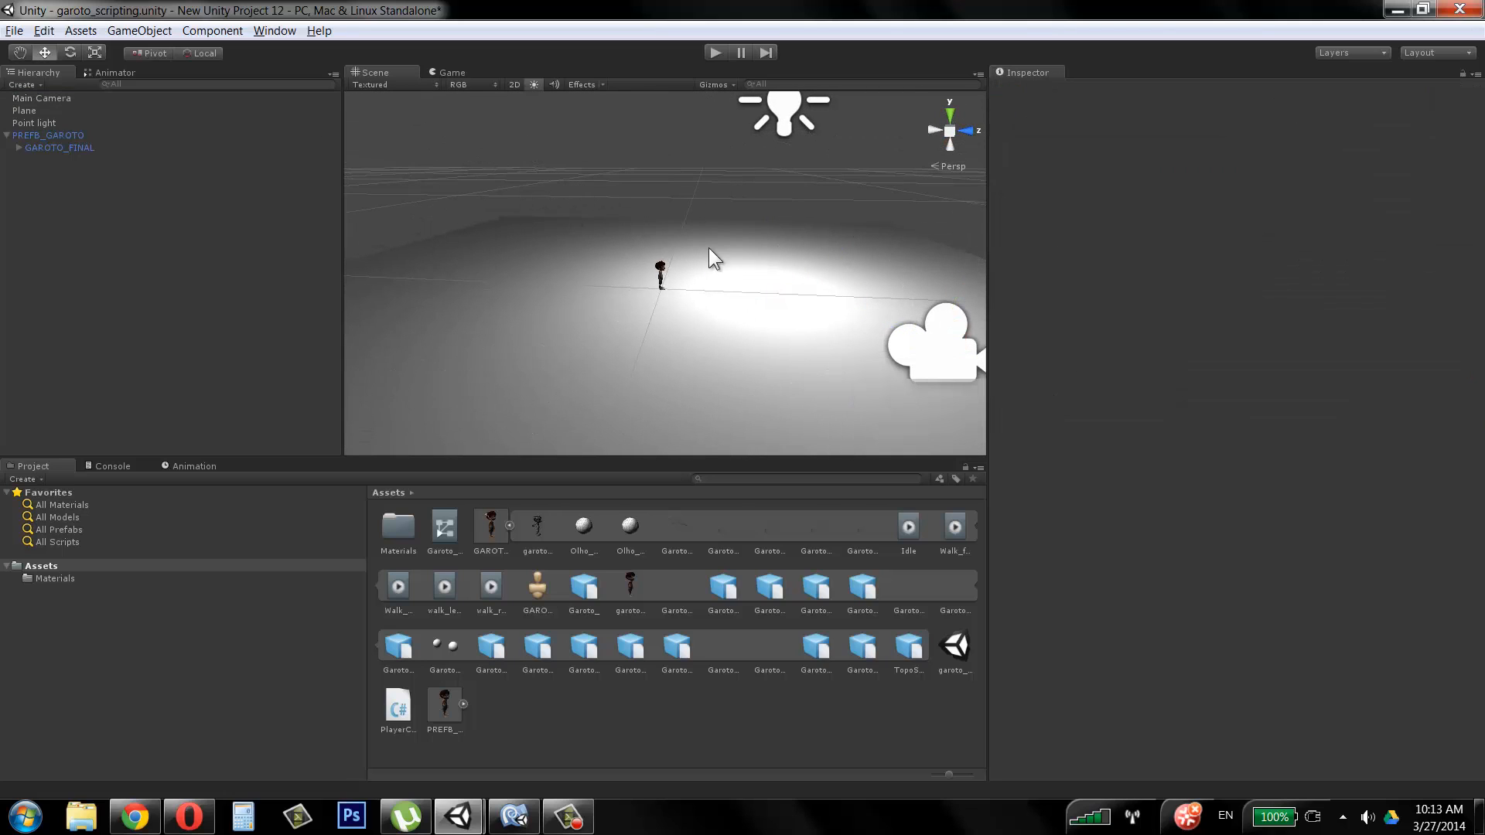
Step: Add a second camera to the scene and move it back behind the boy, to about Z -0.54
left_click(37, 84)
left_click(47, 121)
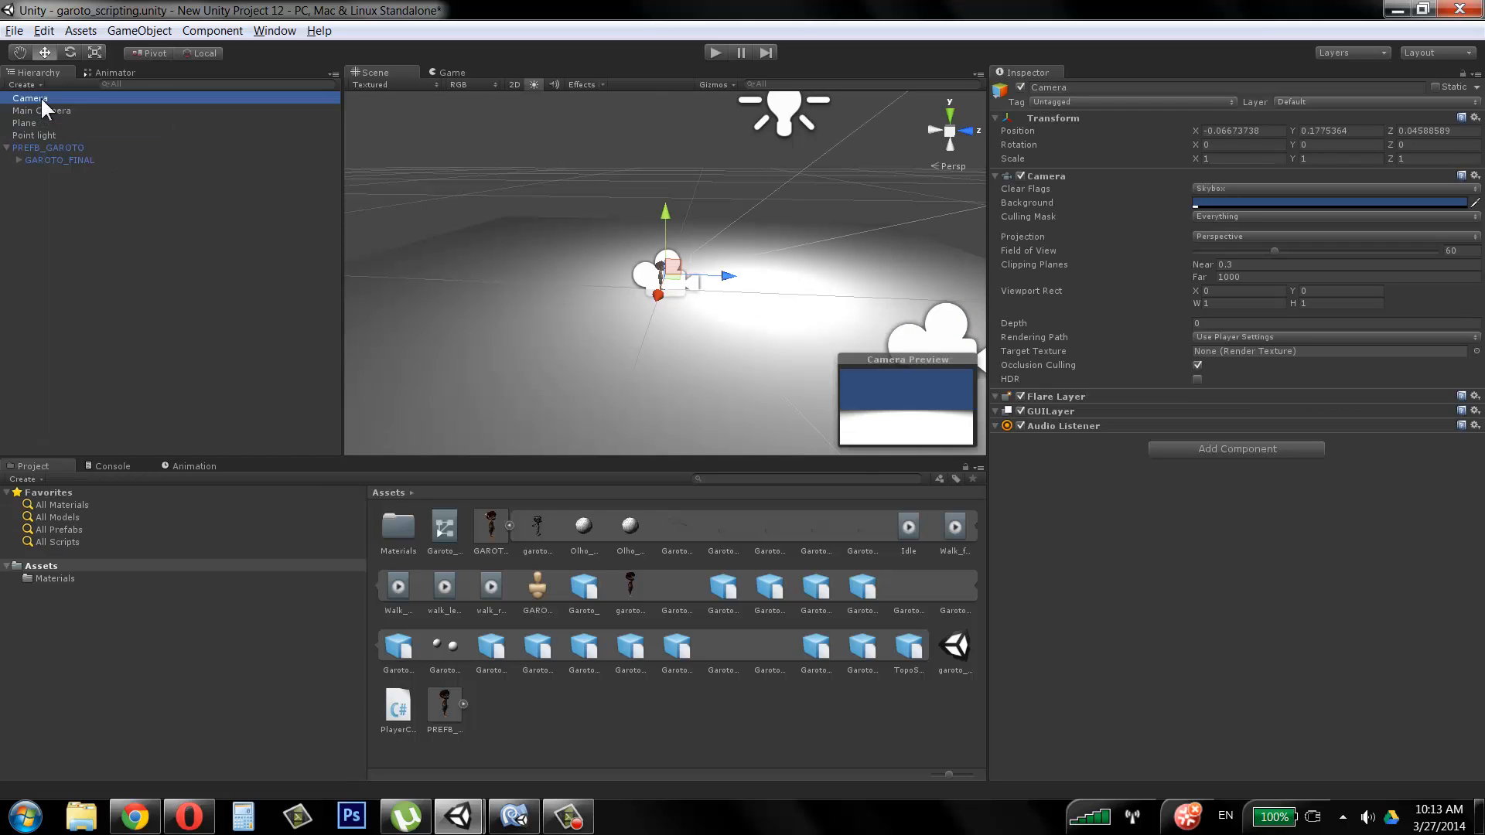
left_click_drag(679, 280, 623, 332, "alt")
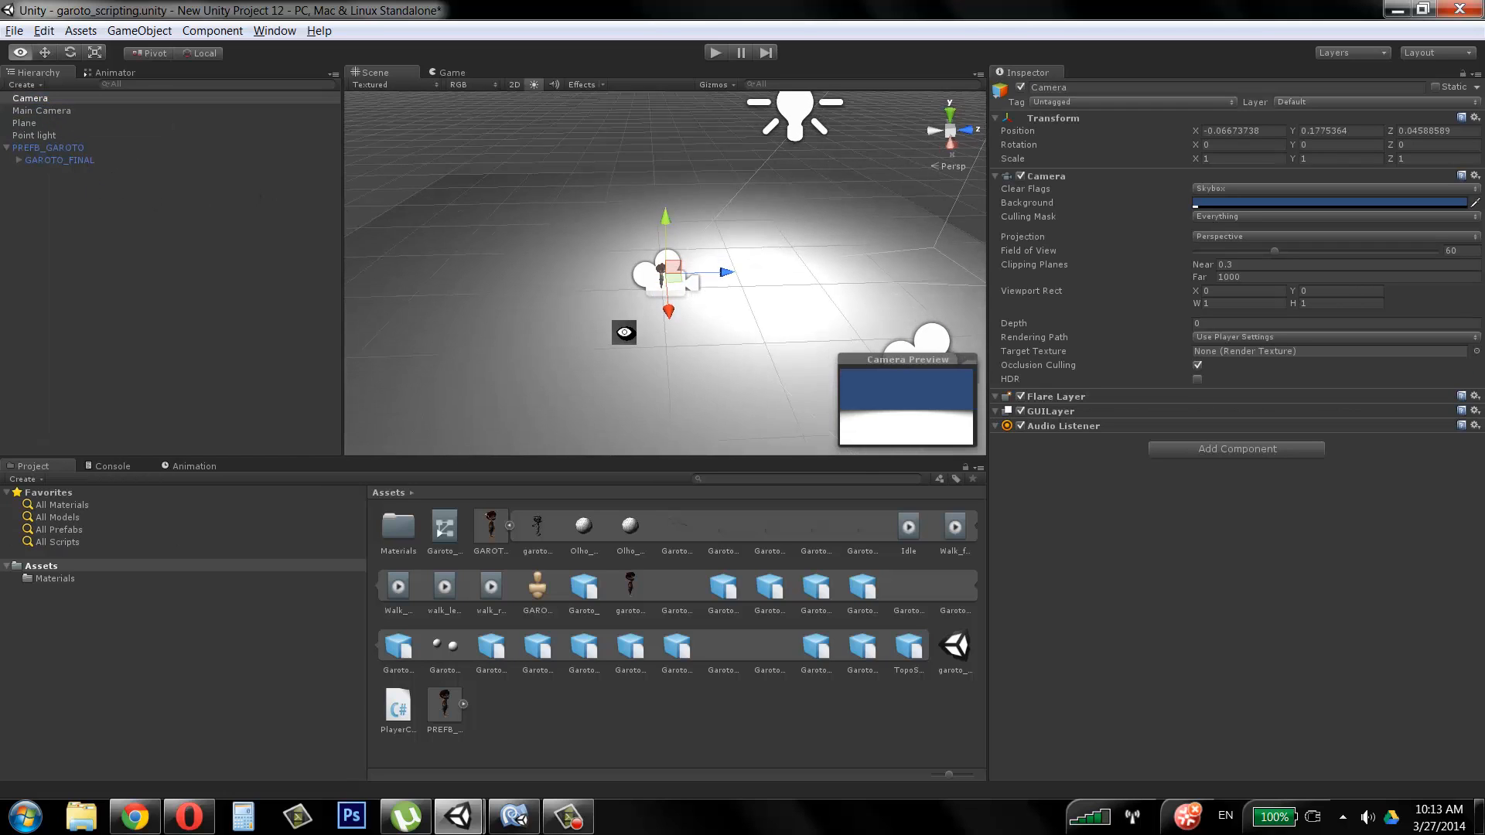
scroll(666, 272, "up", 4, "alt")
left_click_drag(720, 272, 661, 280)
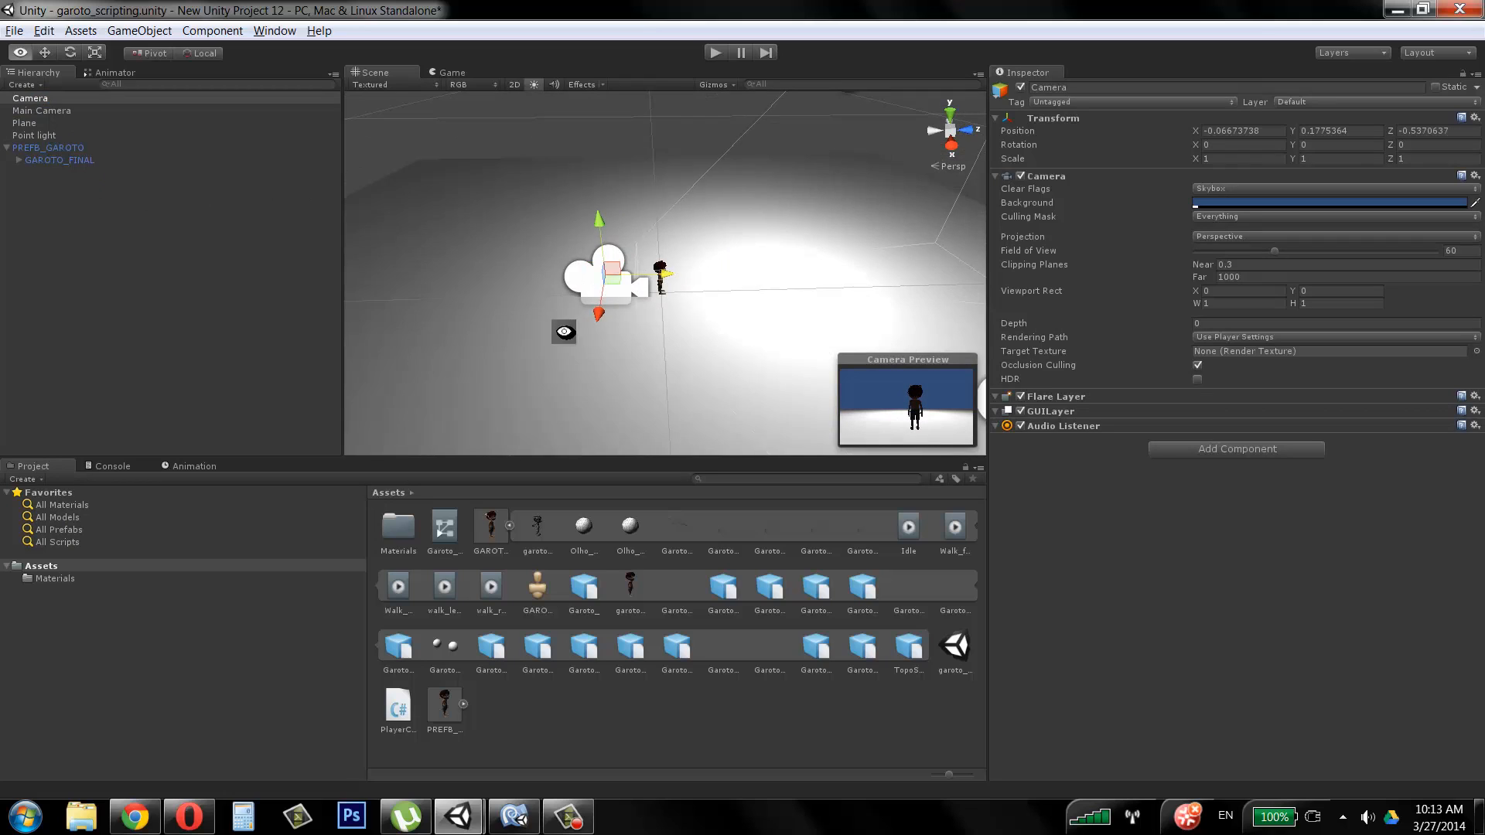
Step: Raise the new camera to about Y 0.29, centre it behind the boy and tilt it about 5.7 degrees around X
scroll(564, 331, "up", 3, "alt")
left_click_drag(563, 332, 825, 252, "alt")
left_click_drag(573, 279, 727, 223, "alt")
left_click_drag(775, 278, 775, 197)
key("e")
key("w")
Step: Move the point light directly above the boy, to about Z 0, and lower it slightly
left_click_drag(653, 193, 705, 177, "alt")
scroll(704, 176, "down", 4)
left_click(648, 175)
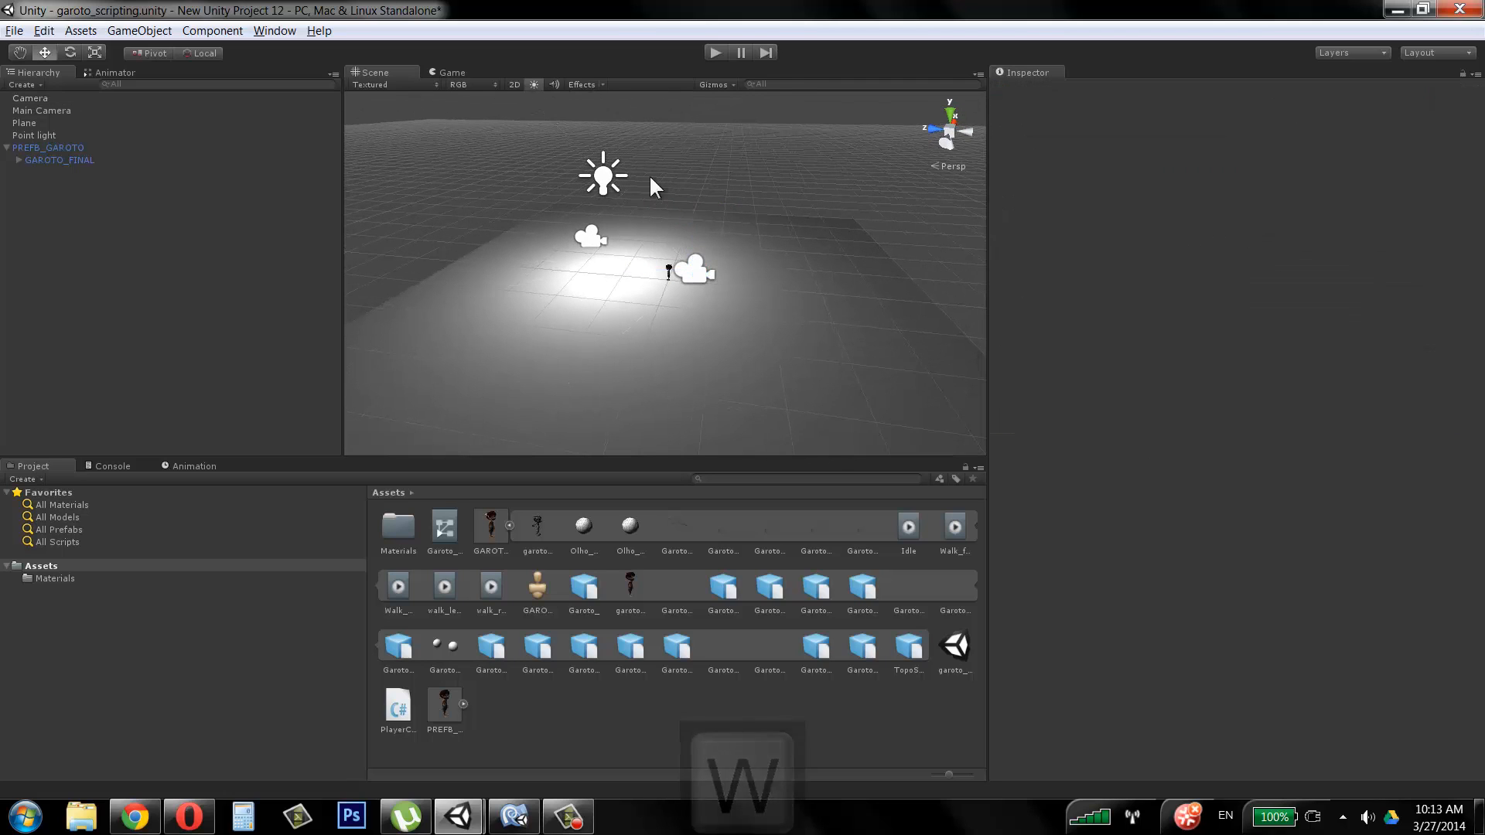
left_click(603, 174)
left_click_drag(565, 170, 606, 183)
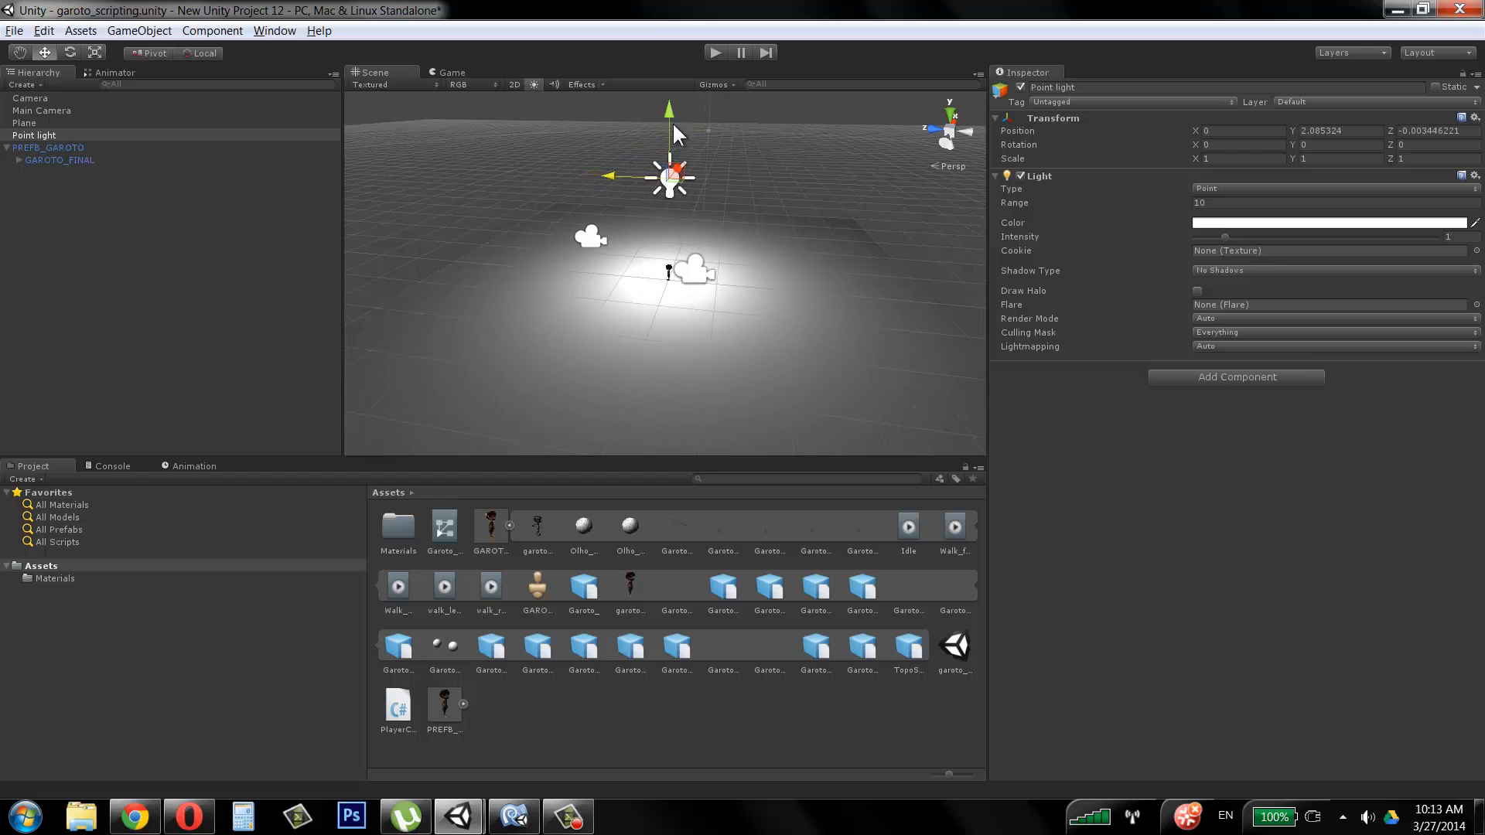
left_click_drag(671, 122, 671, 131)
Step: Reduce the intensity of the point light above the boy, checking the rear camera's preview first
left_click_drag(517, 301, 699, 271, "alt")
scroll(699, 272, "up", 3)
left_click(700, 272)
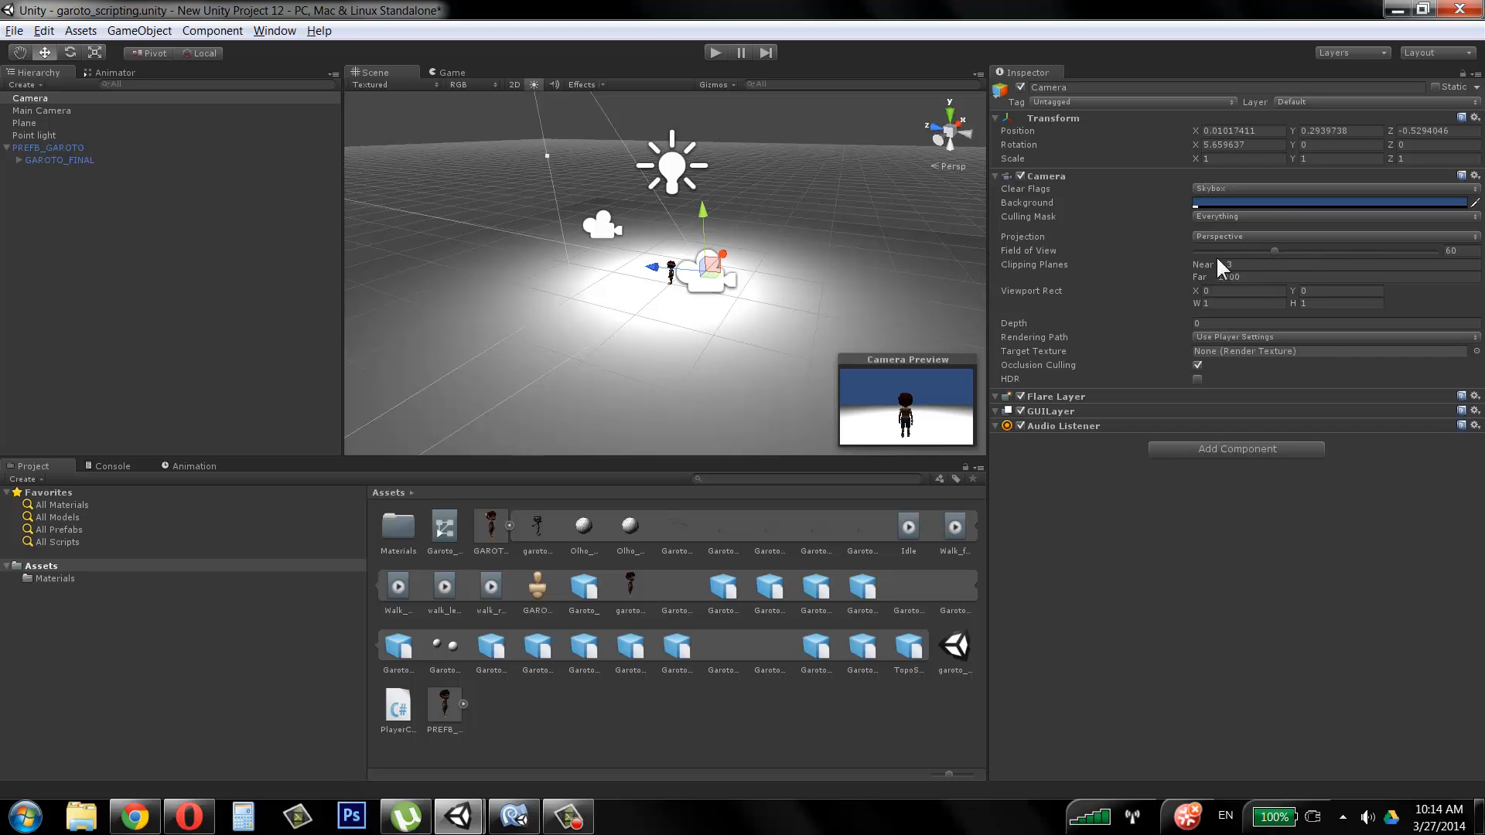
left_click(670, 164)
left_click_drag(1229, 237, 1210, 237)
left_click(747, 124)
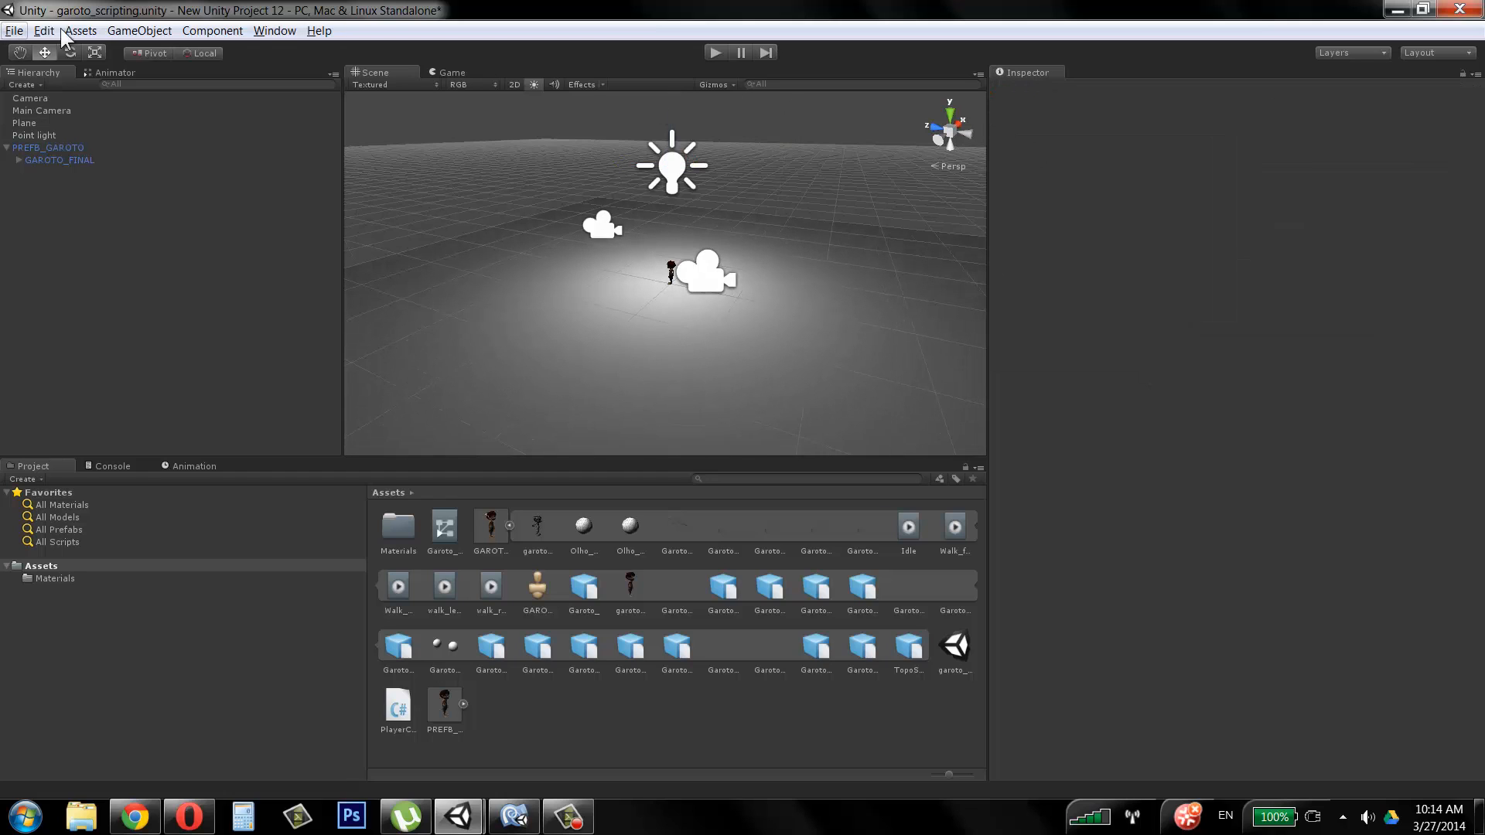
Step: Add a directional light and move it up and away from the boy, to about X -0.85, Y 1.49, Z 1.40
left_click(212, 30)
mouse_move(178, 77)
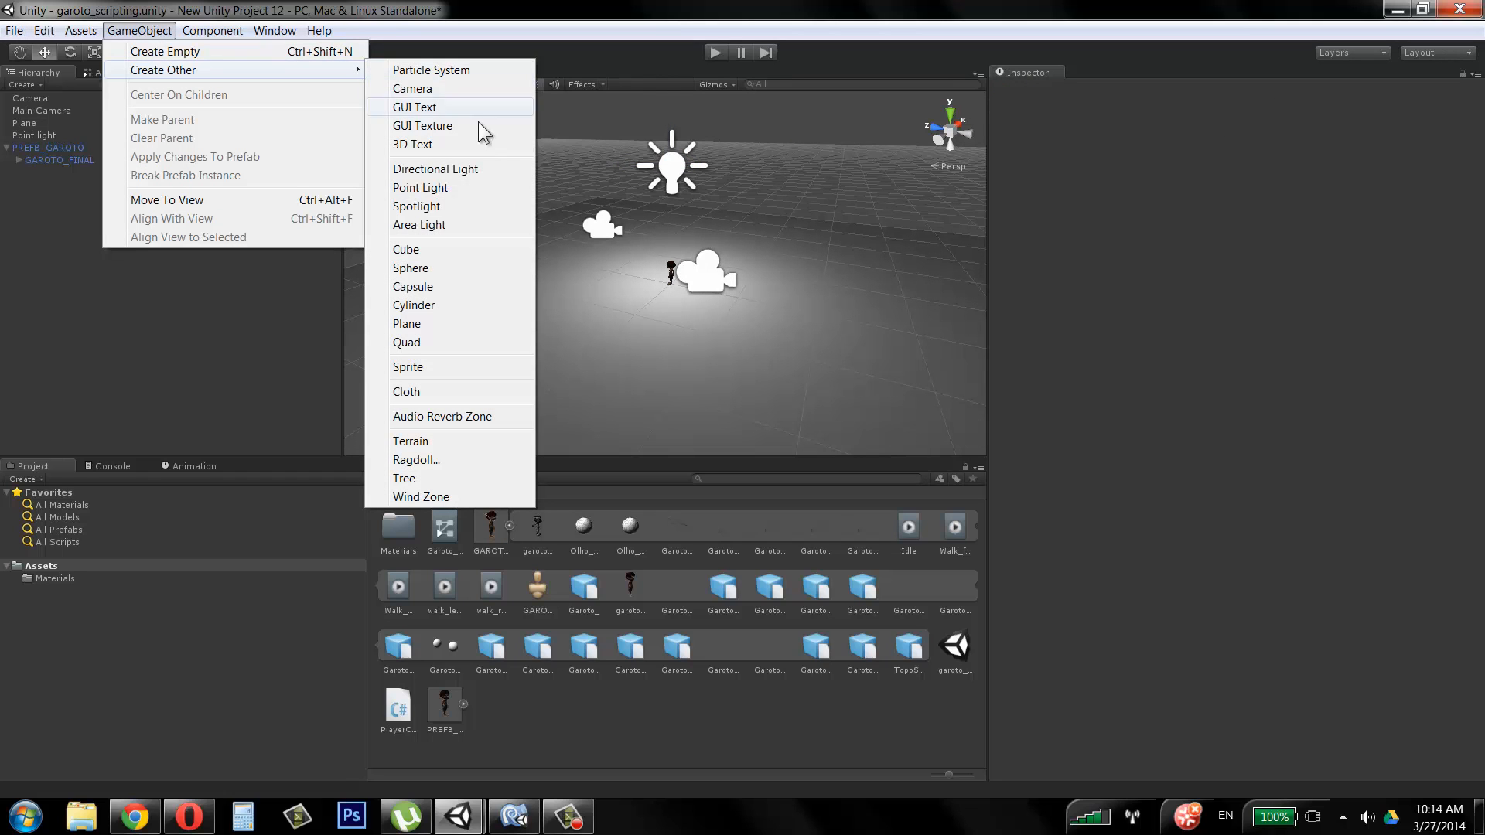
left_click(460, 175)
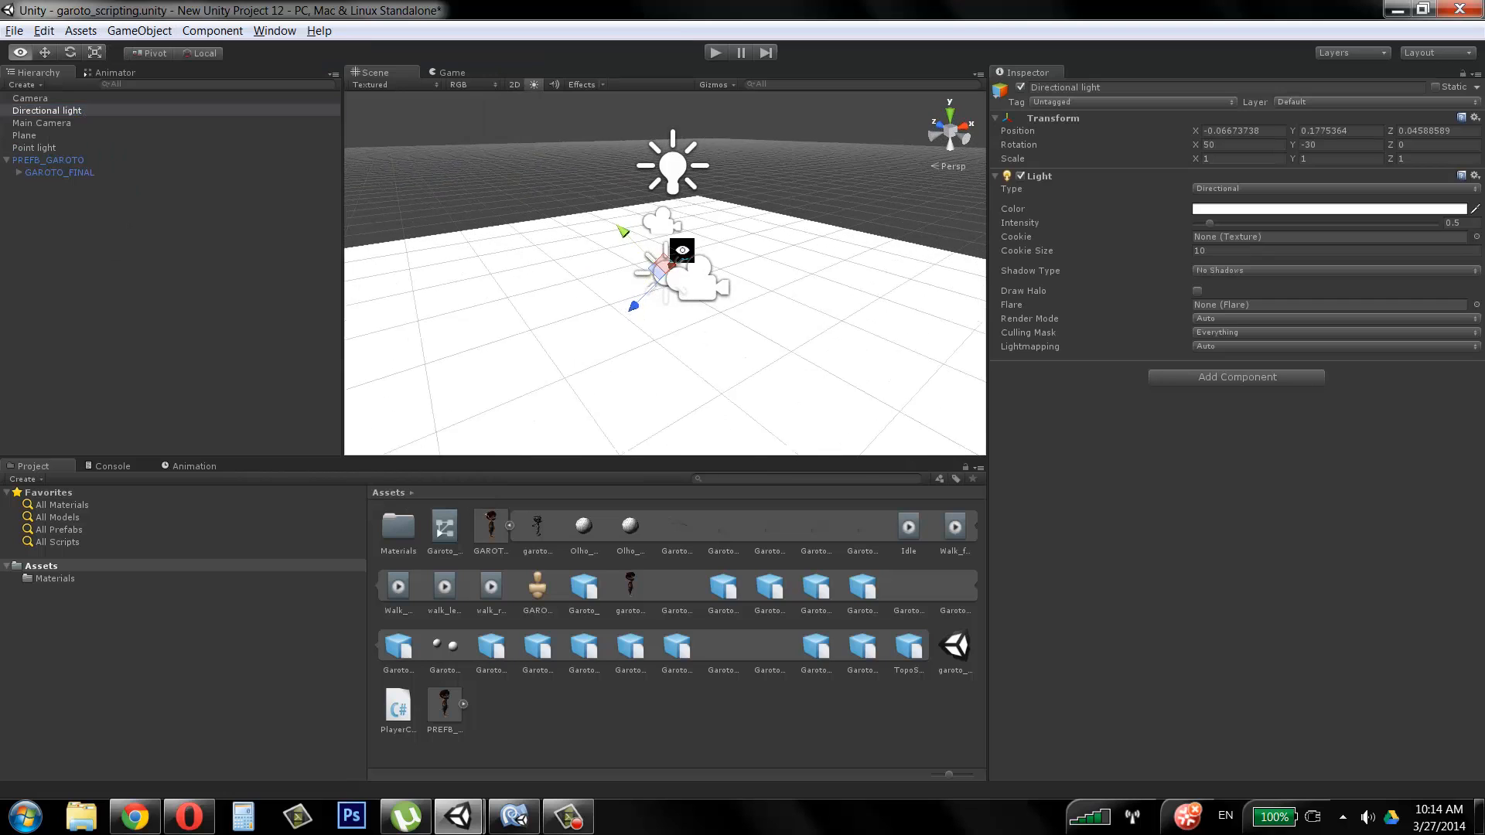
left_click_drag(611, 217, 531, 120)
left_click_drag(540, 216, 769, 242, "alt")
Step: Rotate the directional light to about 31.8, 126.5, -198.5 degrees and lower its intensity to 0.22
key("e")
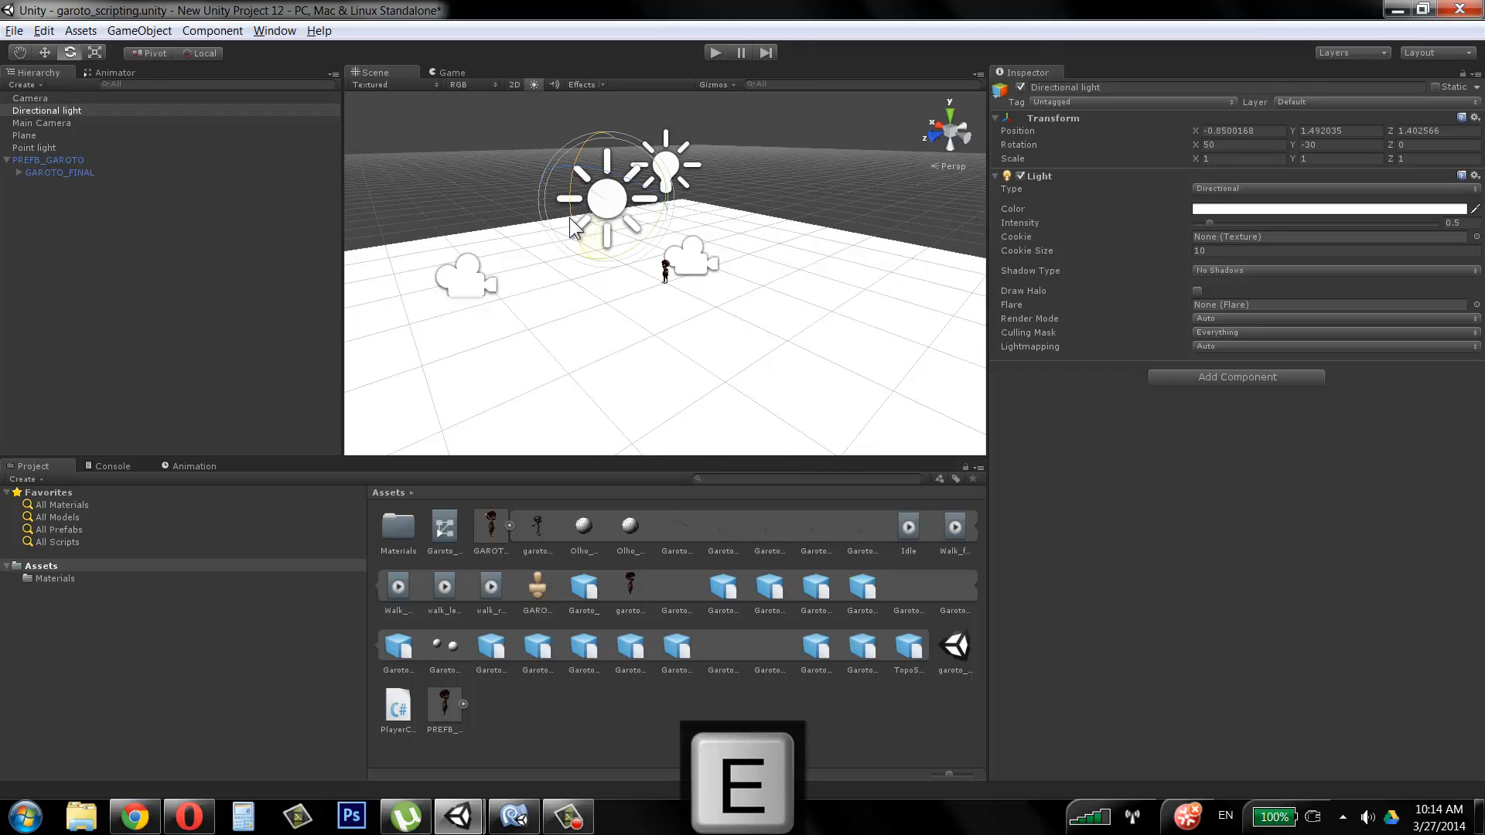
left_click_drag(580, 232, 813, 160)
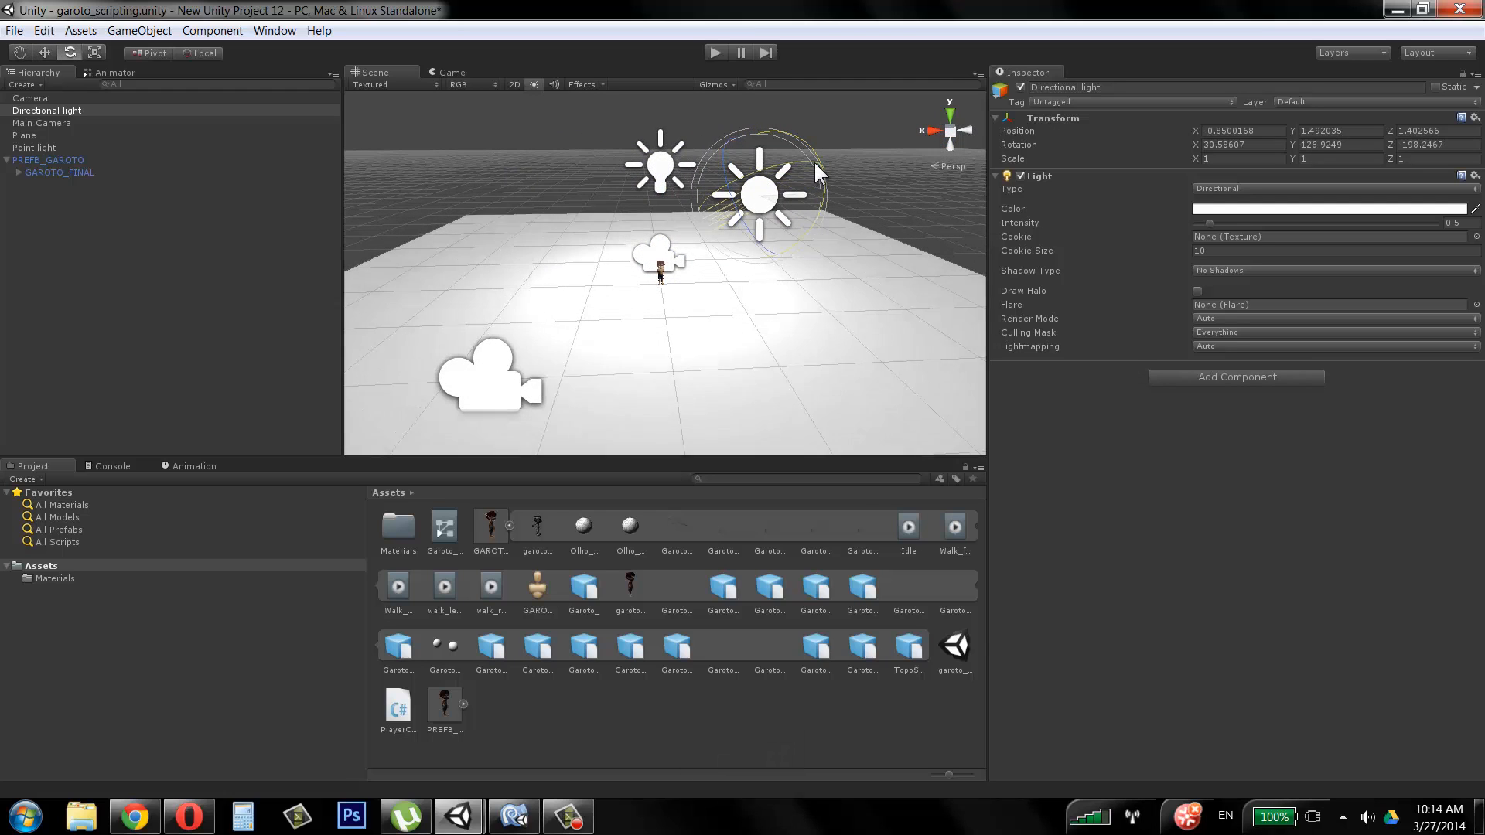
left_click(1208, 221)
left_click_drag(1208, 221, 1199, 223)
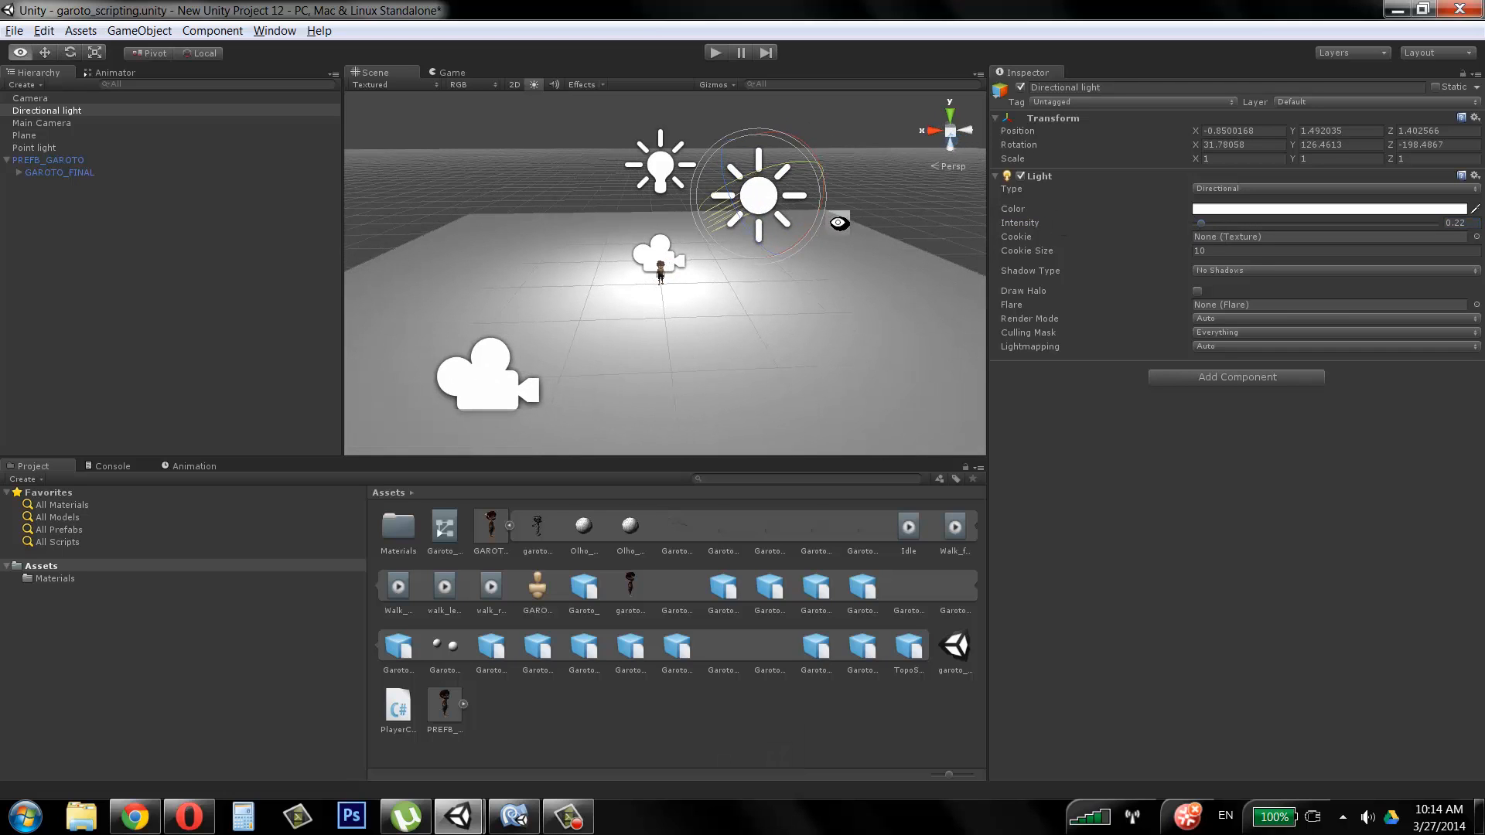
Step: Parent the second camera and the point light to GAROTO_FINAL so both follow the boy
left_click(32, 102)
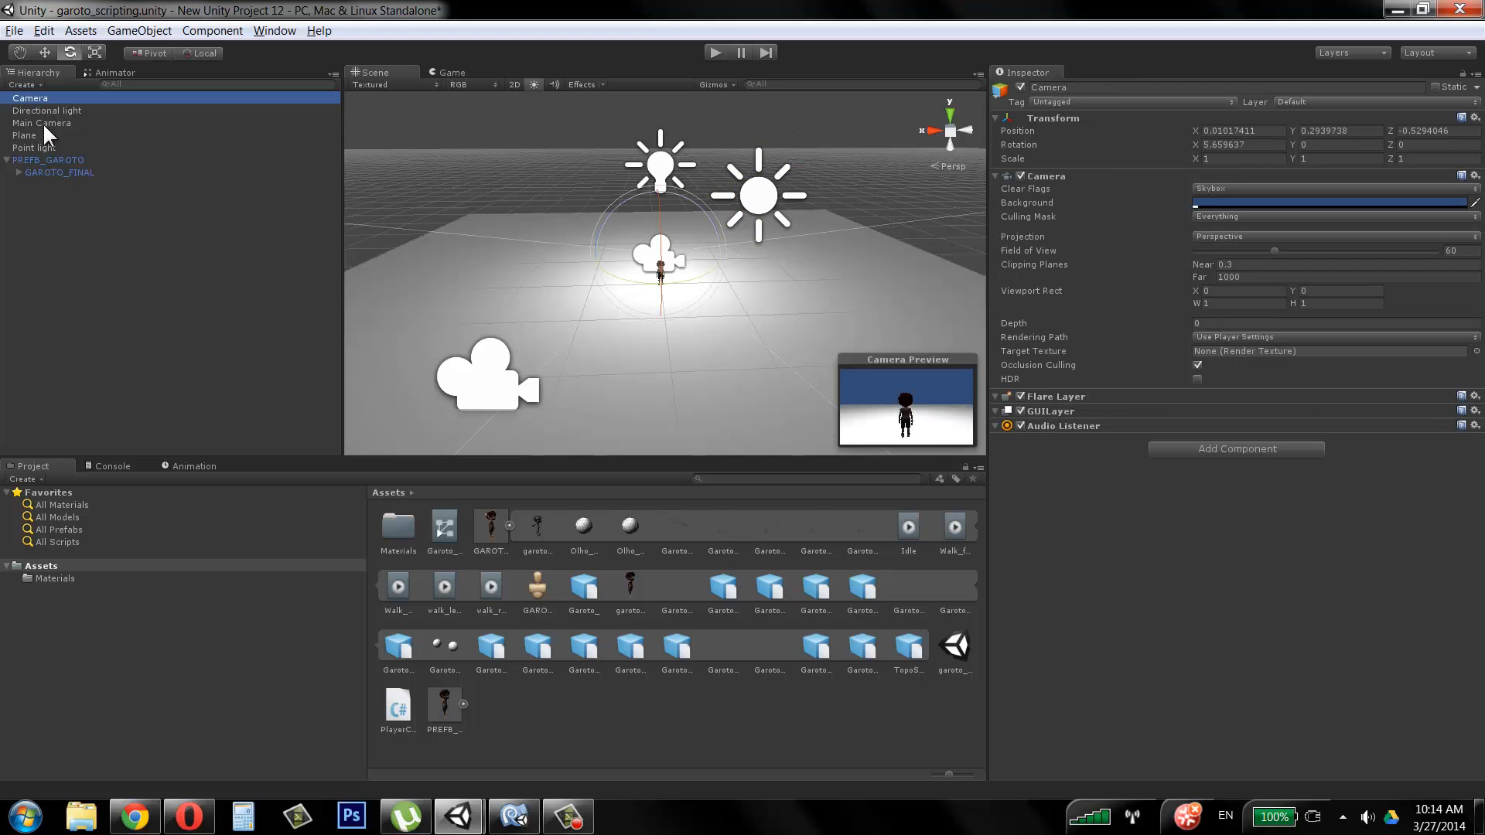
left_click_drag(33, 101, 84, 164)
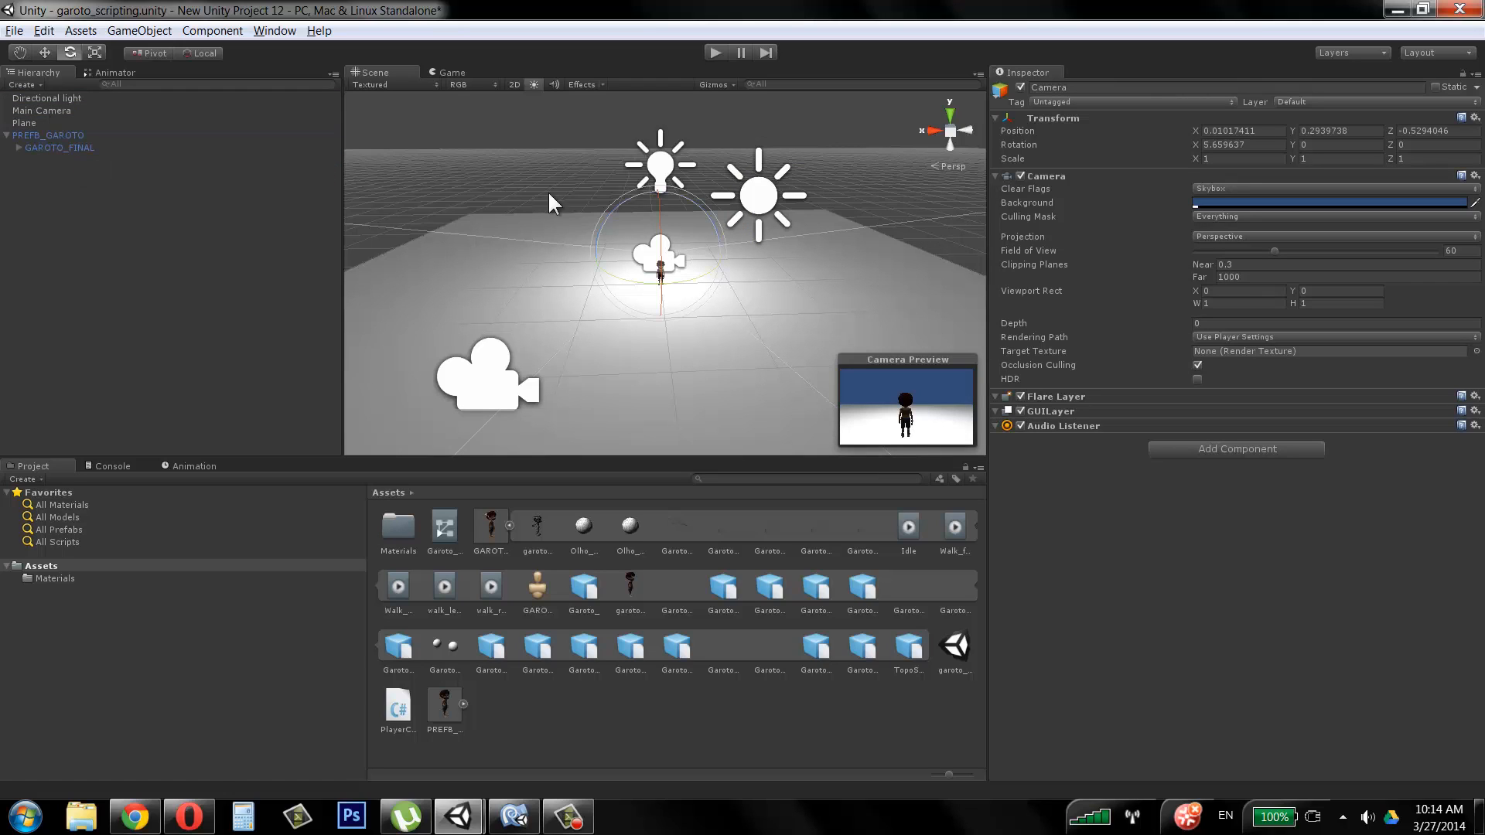
Step: Play-test the scene by walking the boy forward, back and to both sides with the camera following, and stop playback
left_click(713, 52)
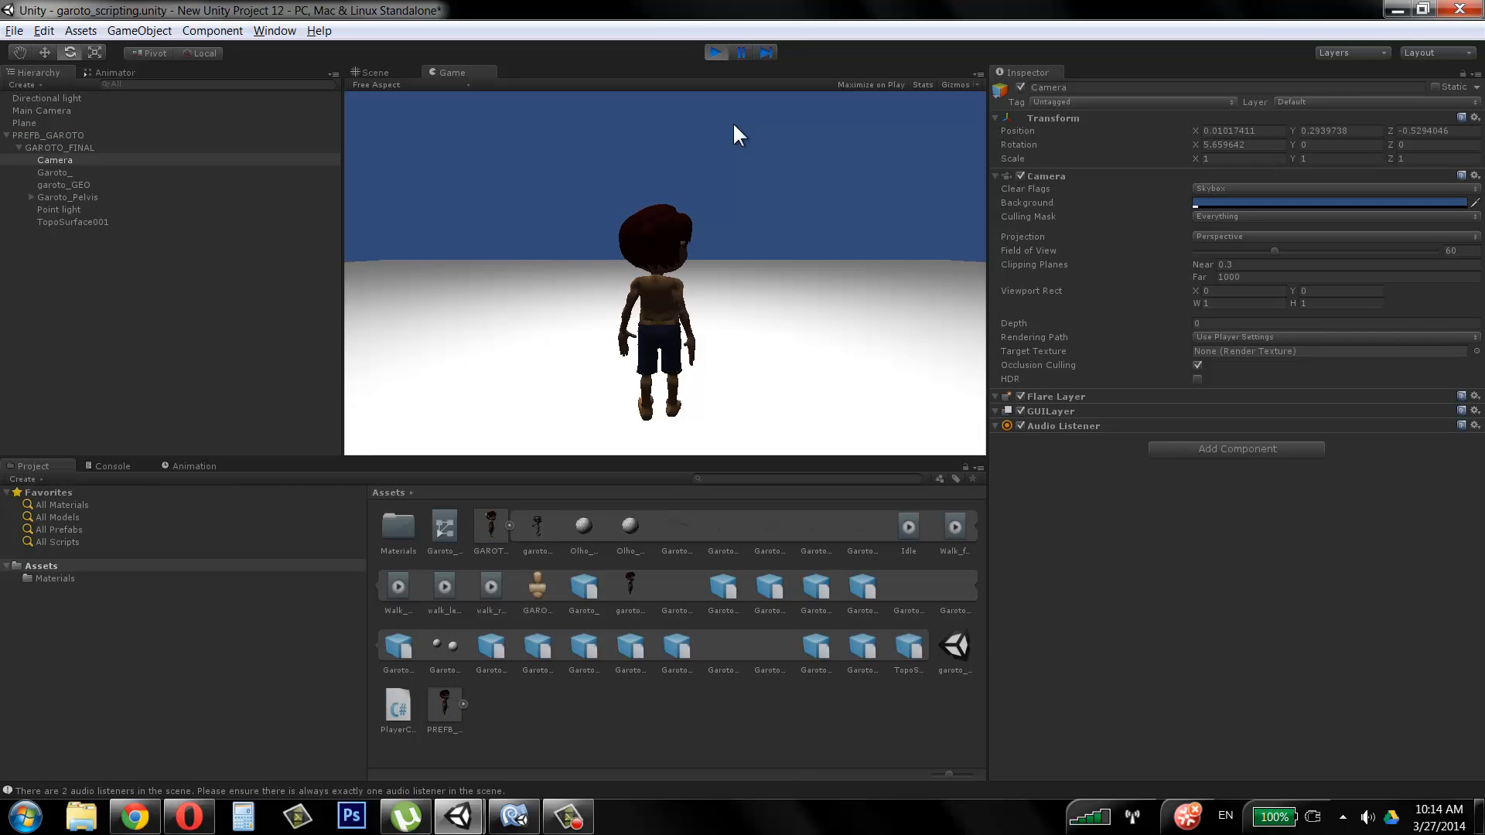
key("s")
key("w")
key("d")
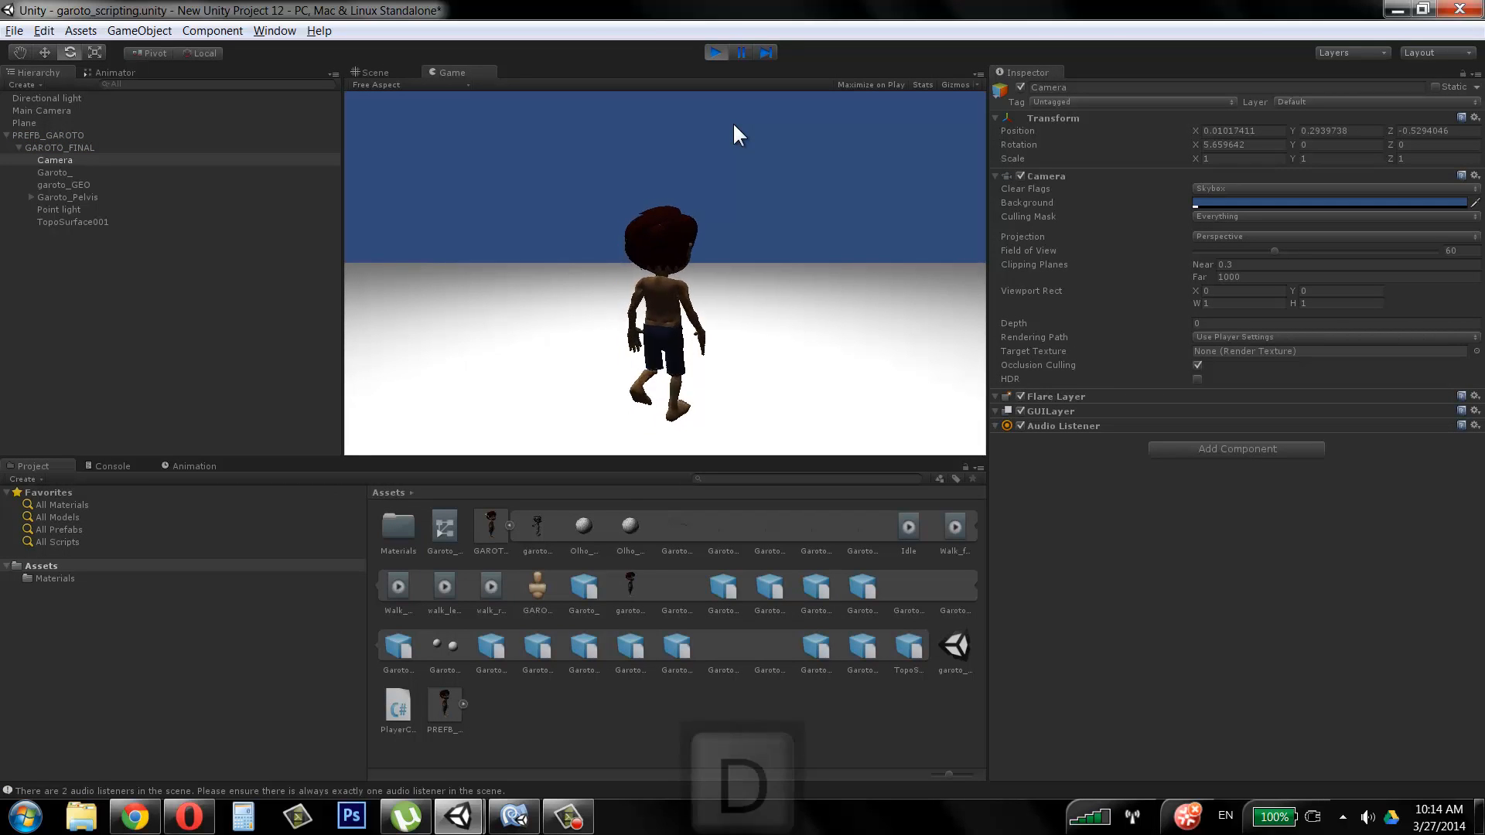
key("d")
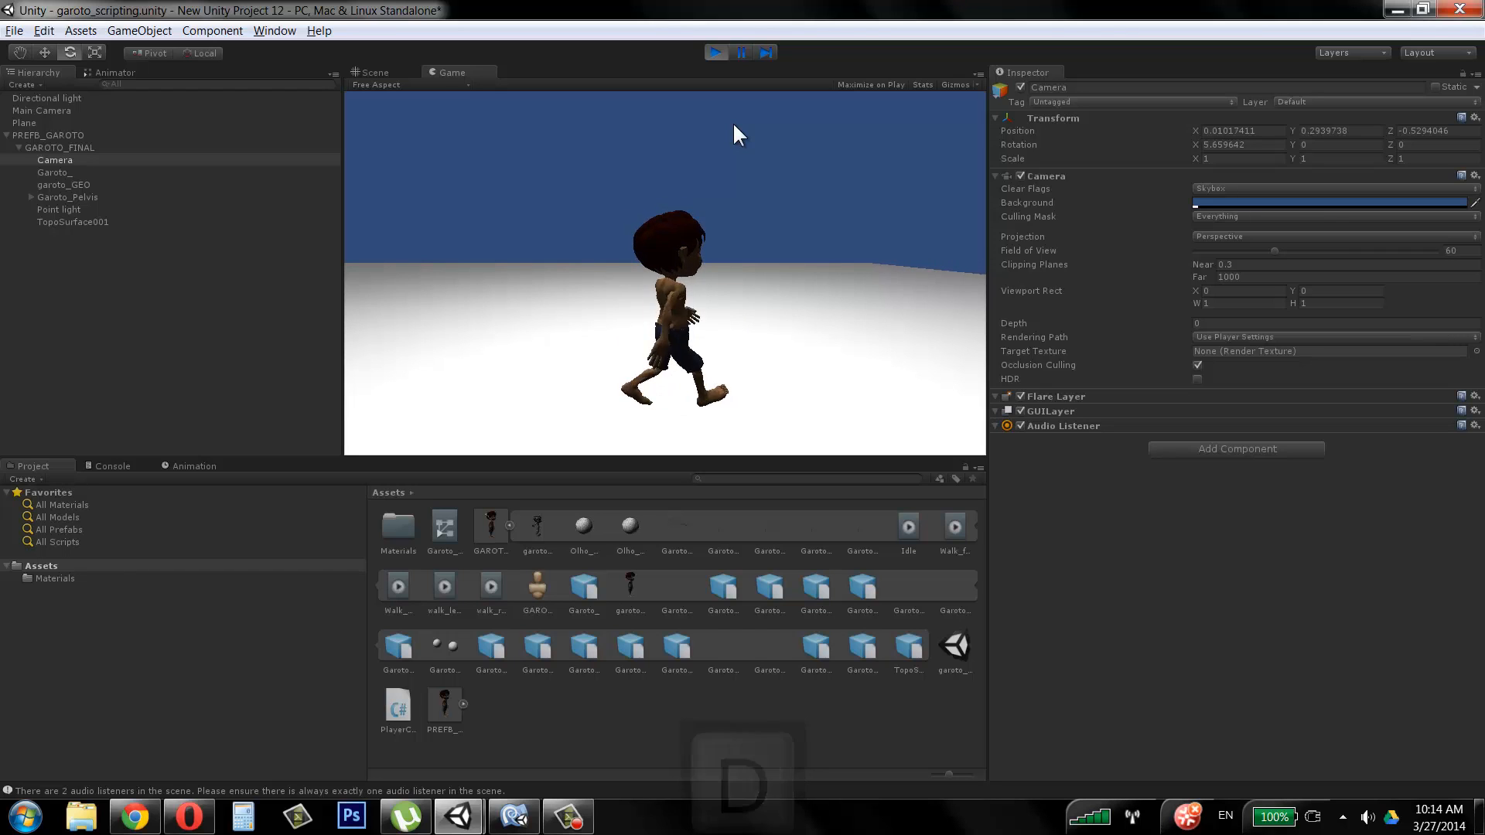
key("a")
key("w")
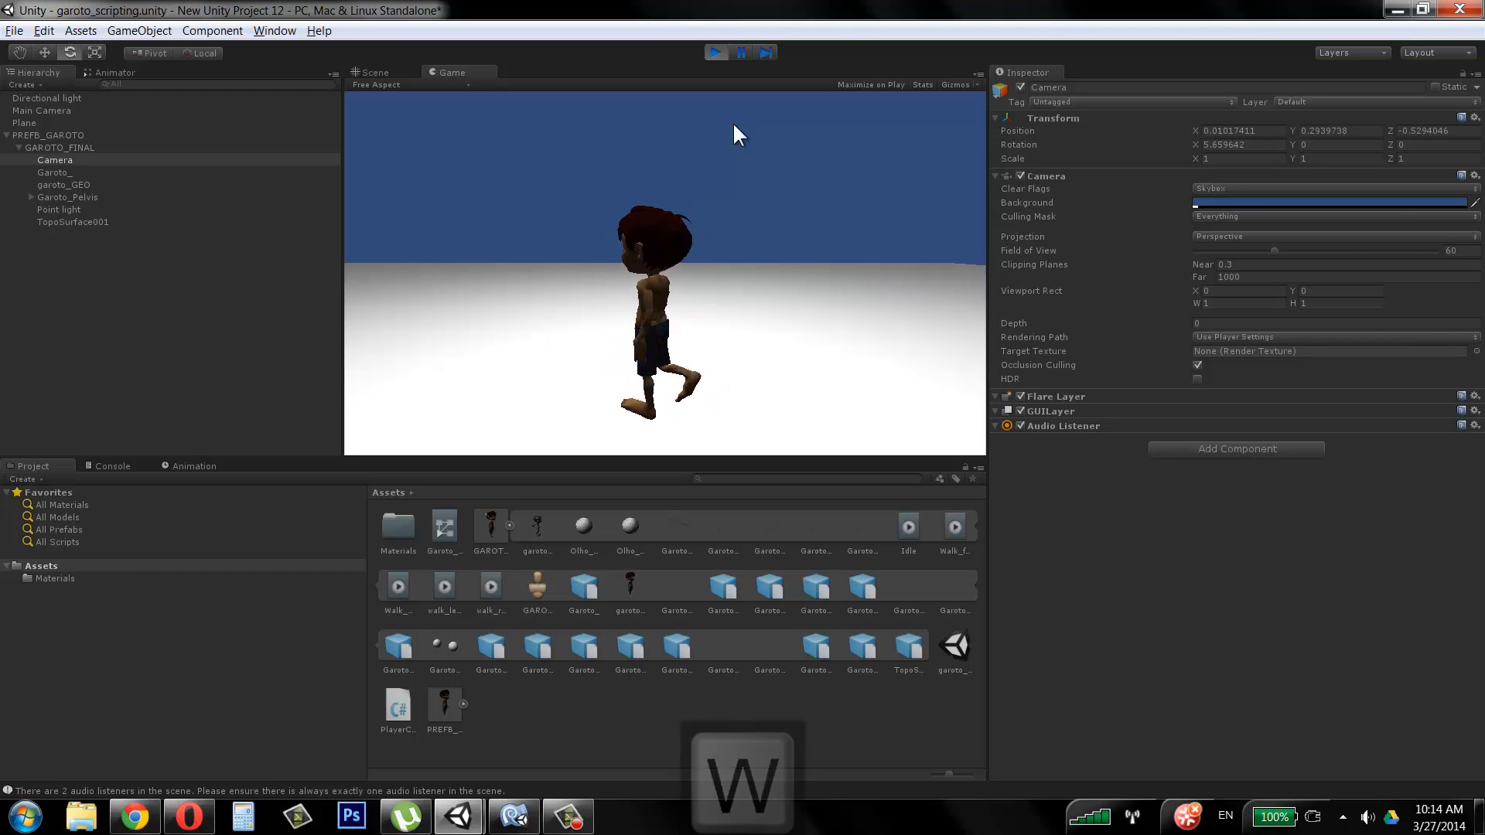
key("s")
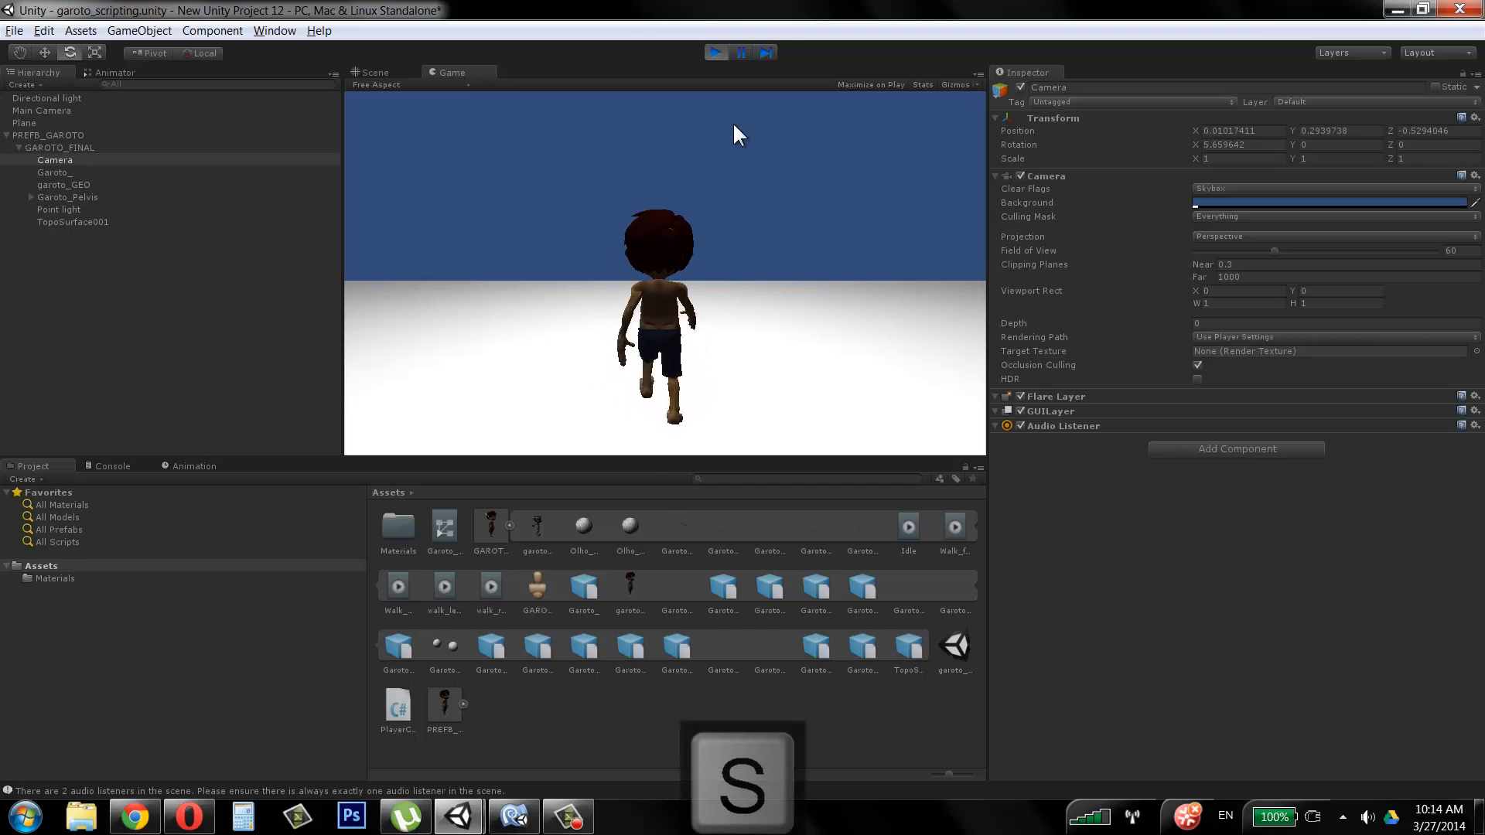
key("d")
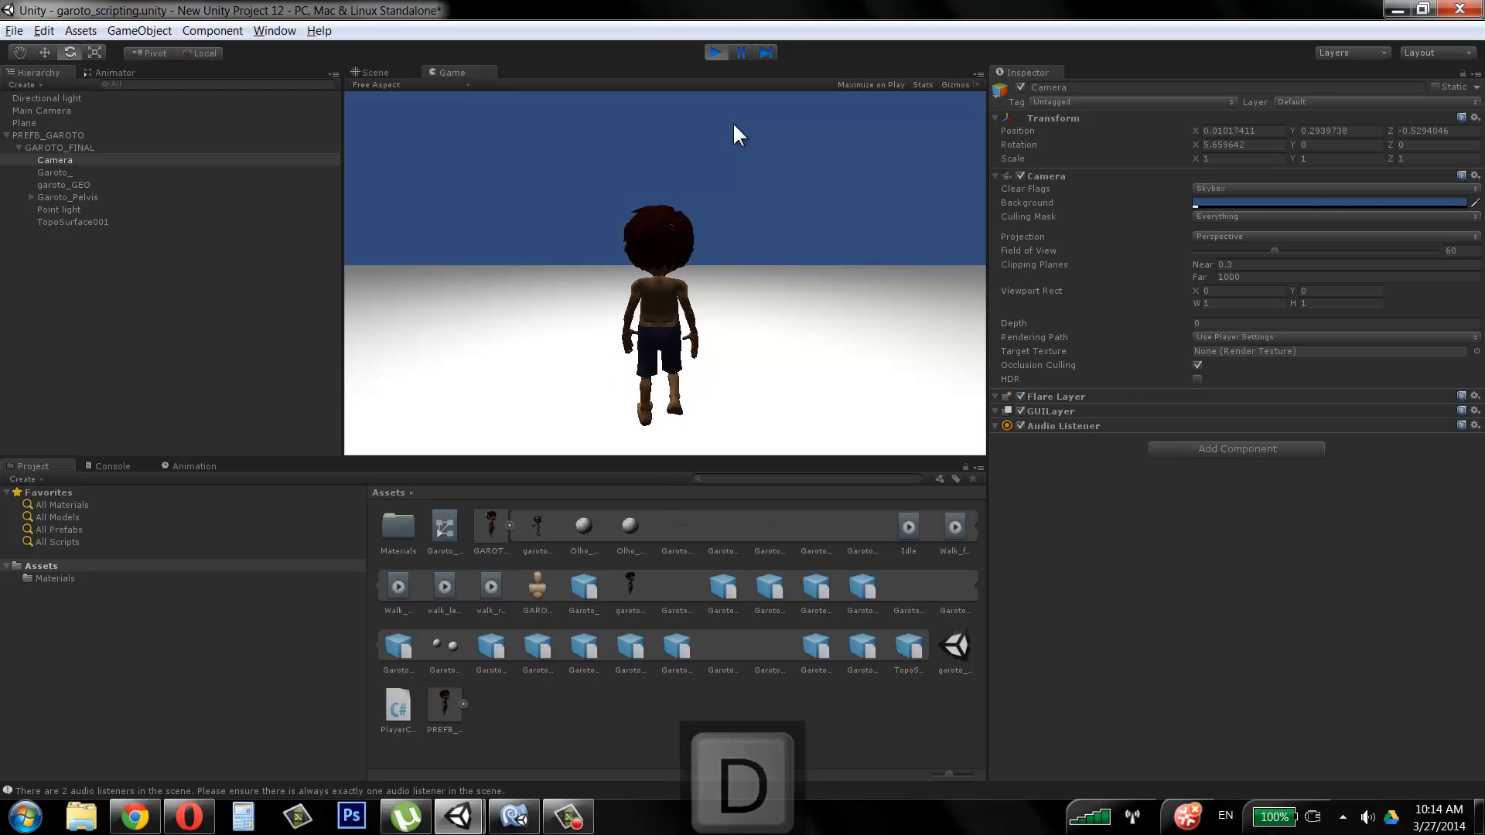
key("a")
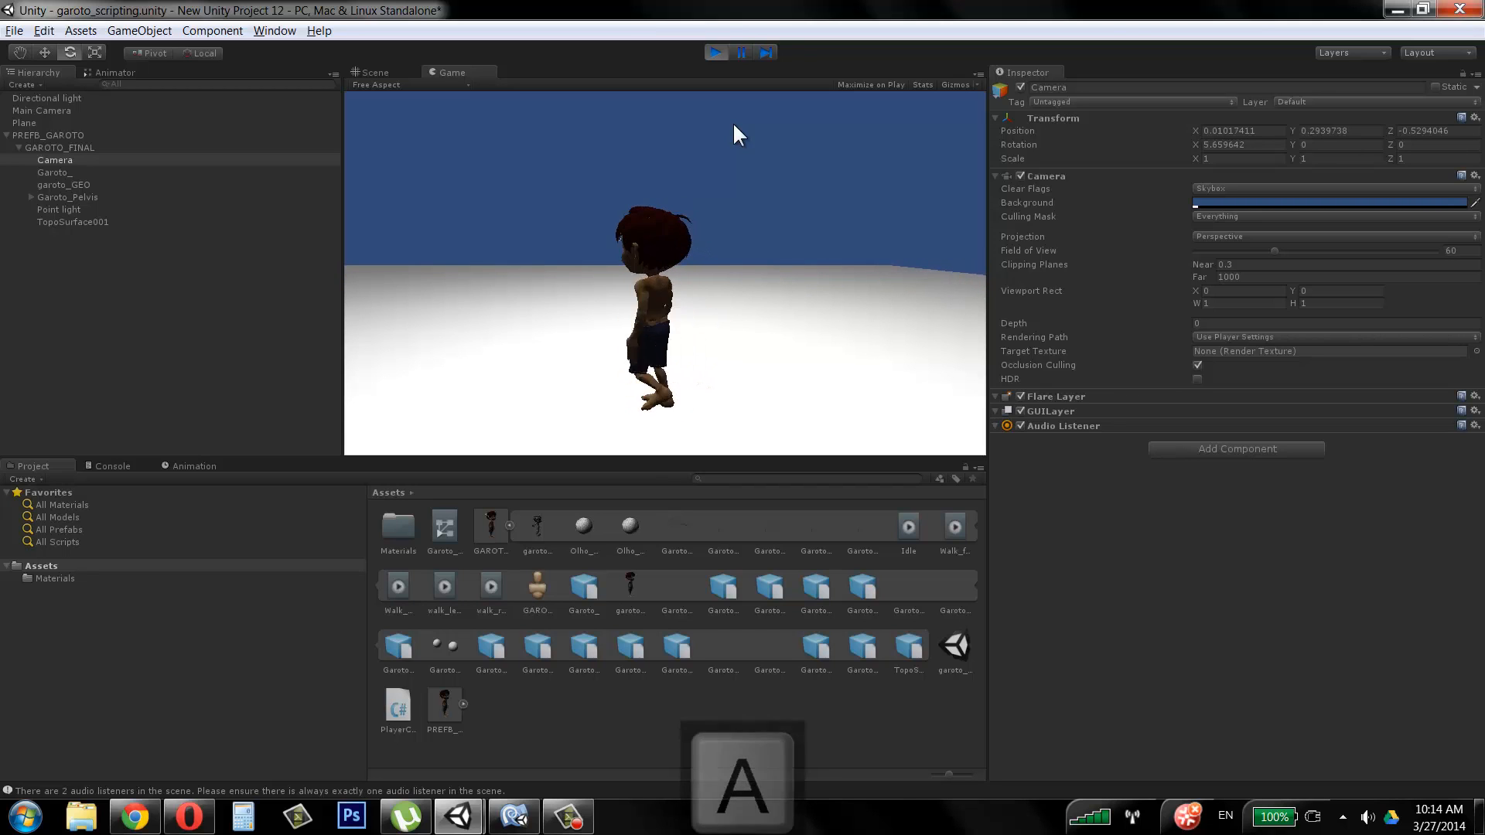
key("w")
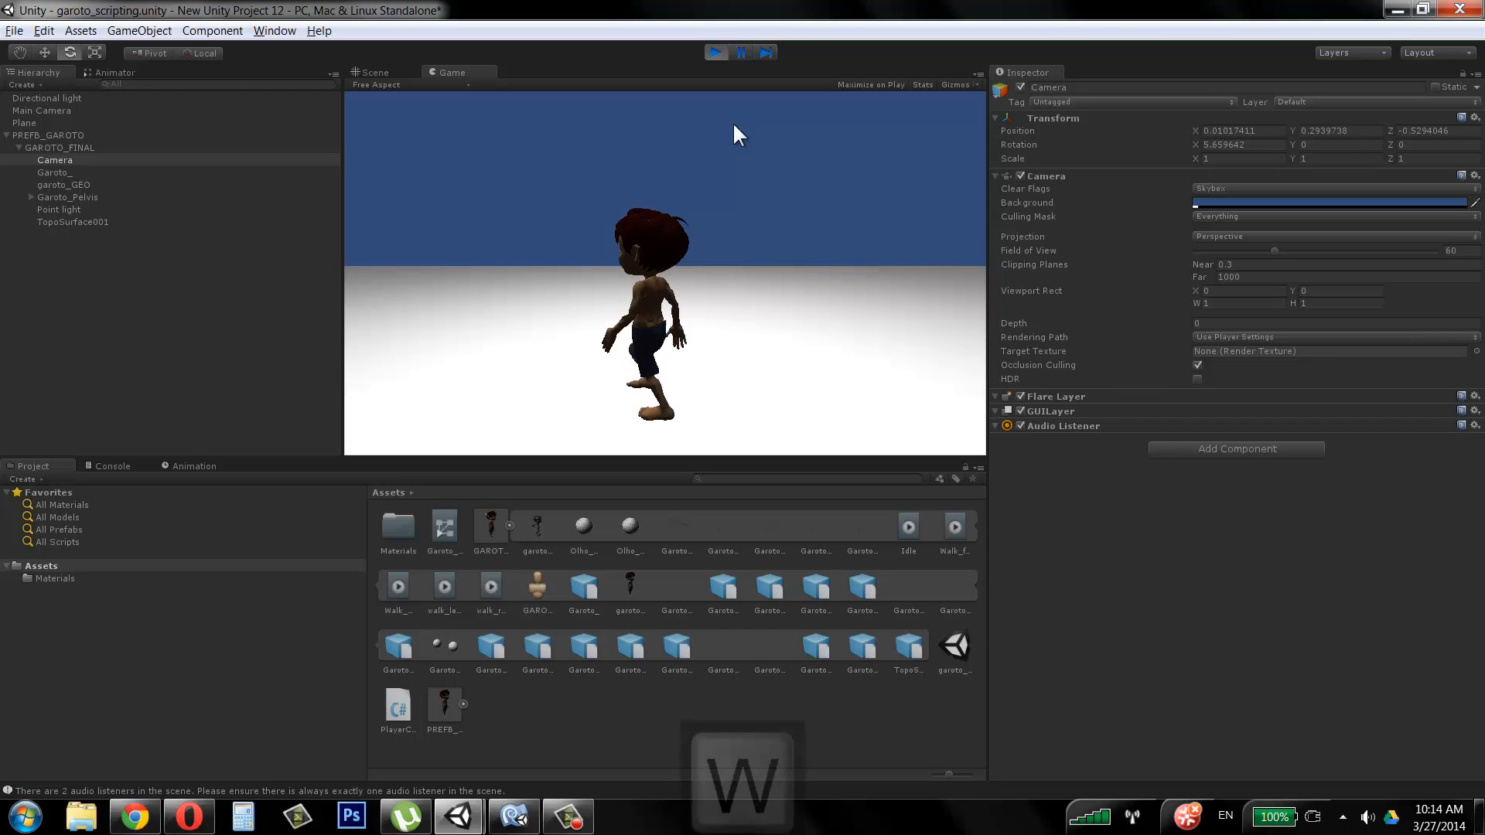
key("s")
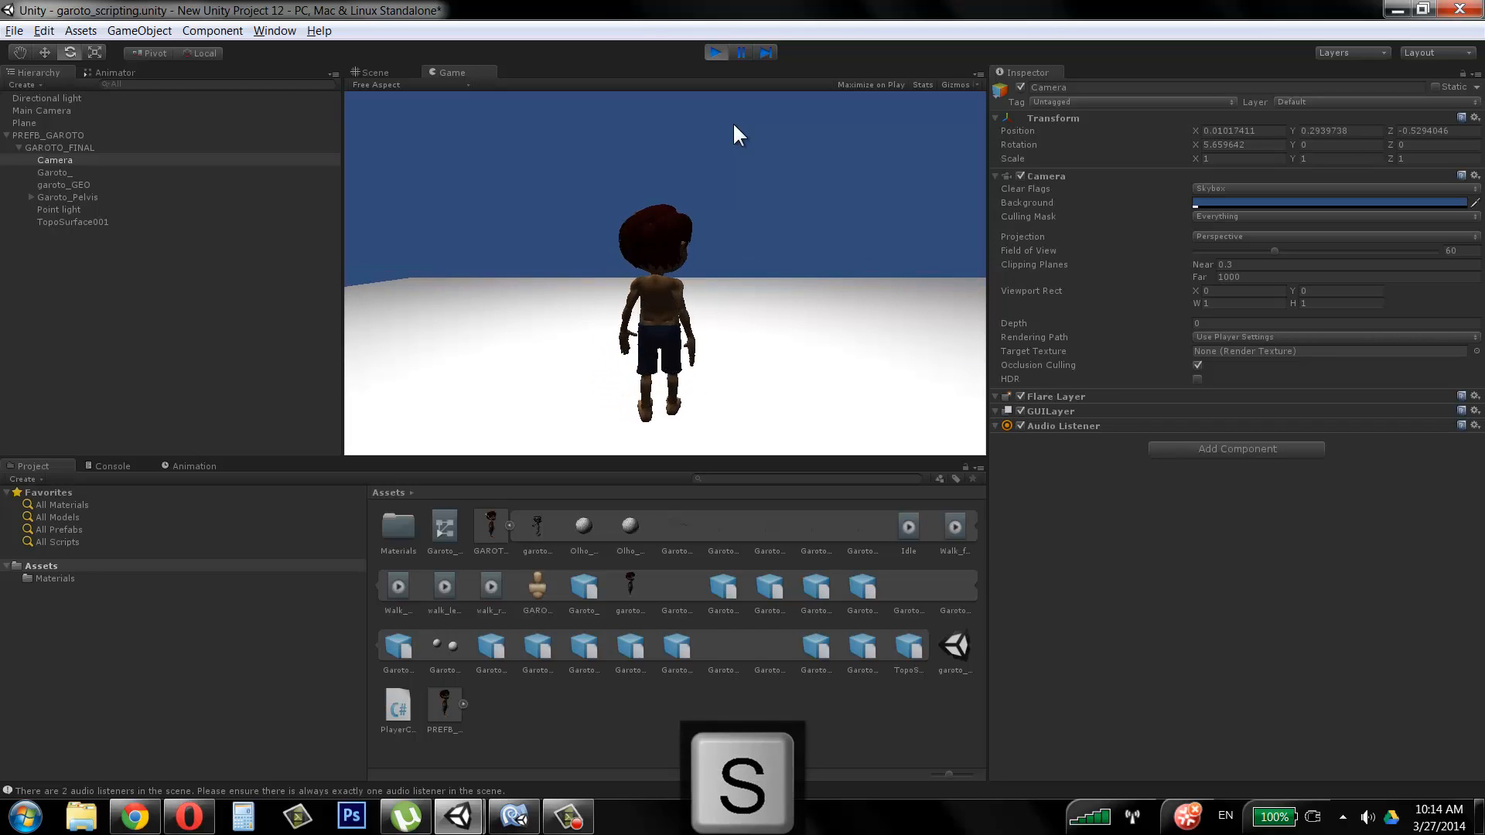
key("d")
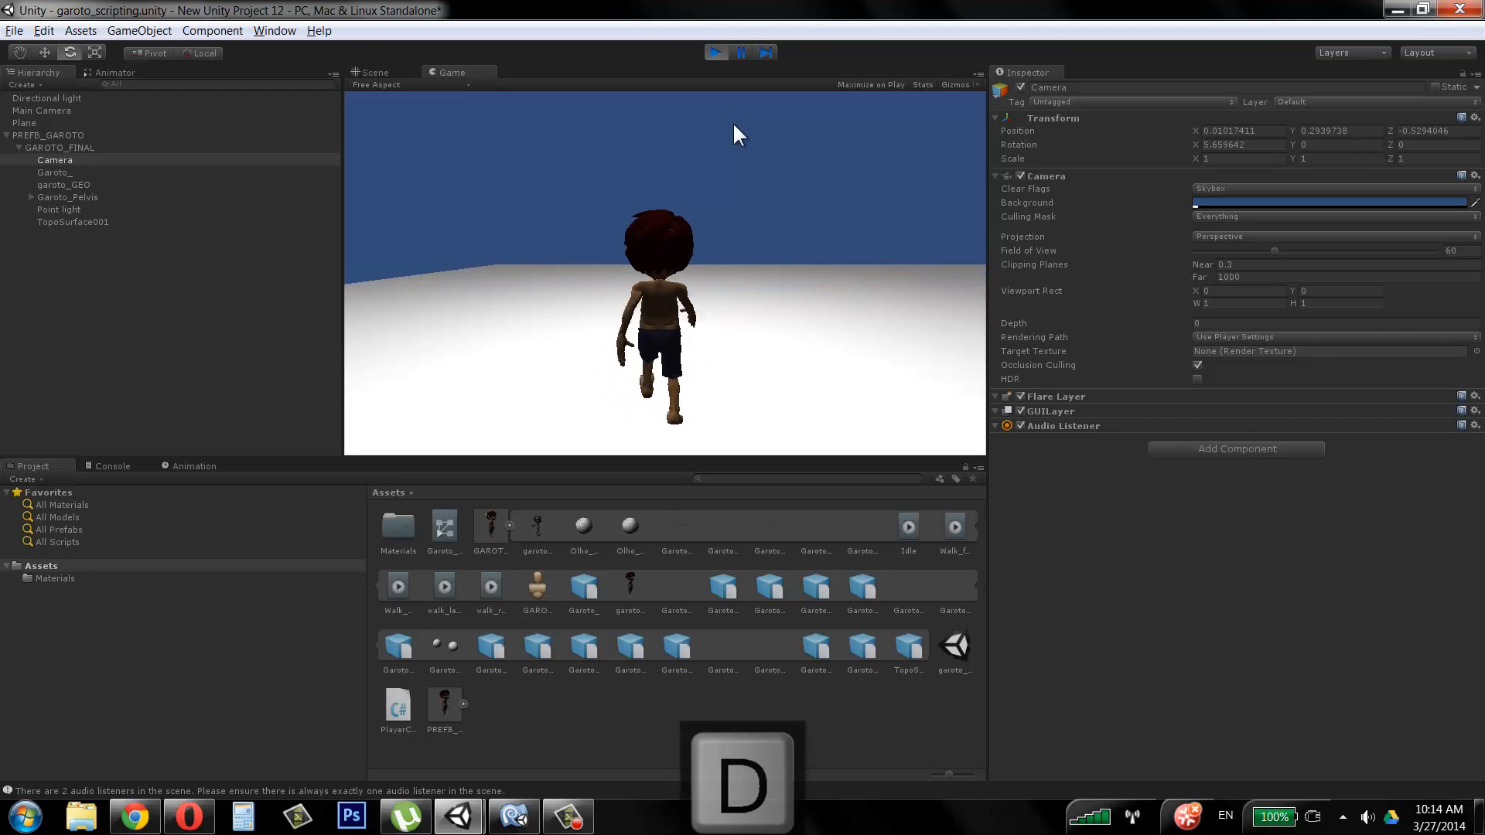
key("w")
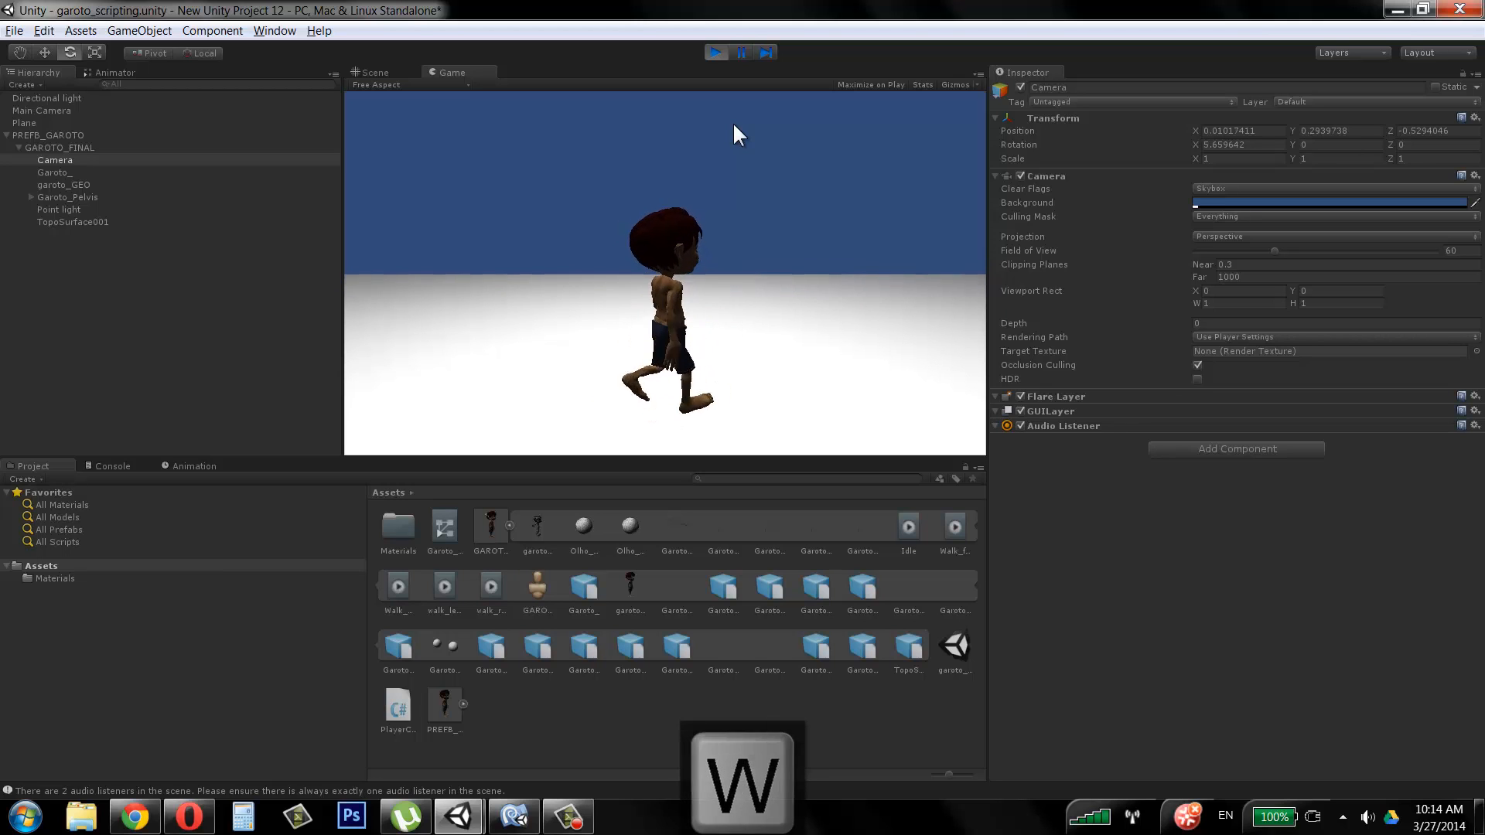
key("s")
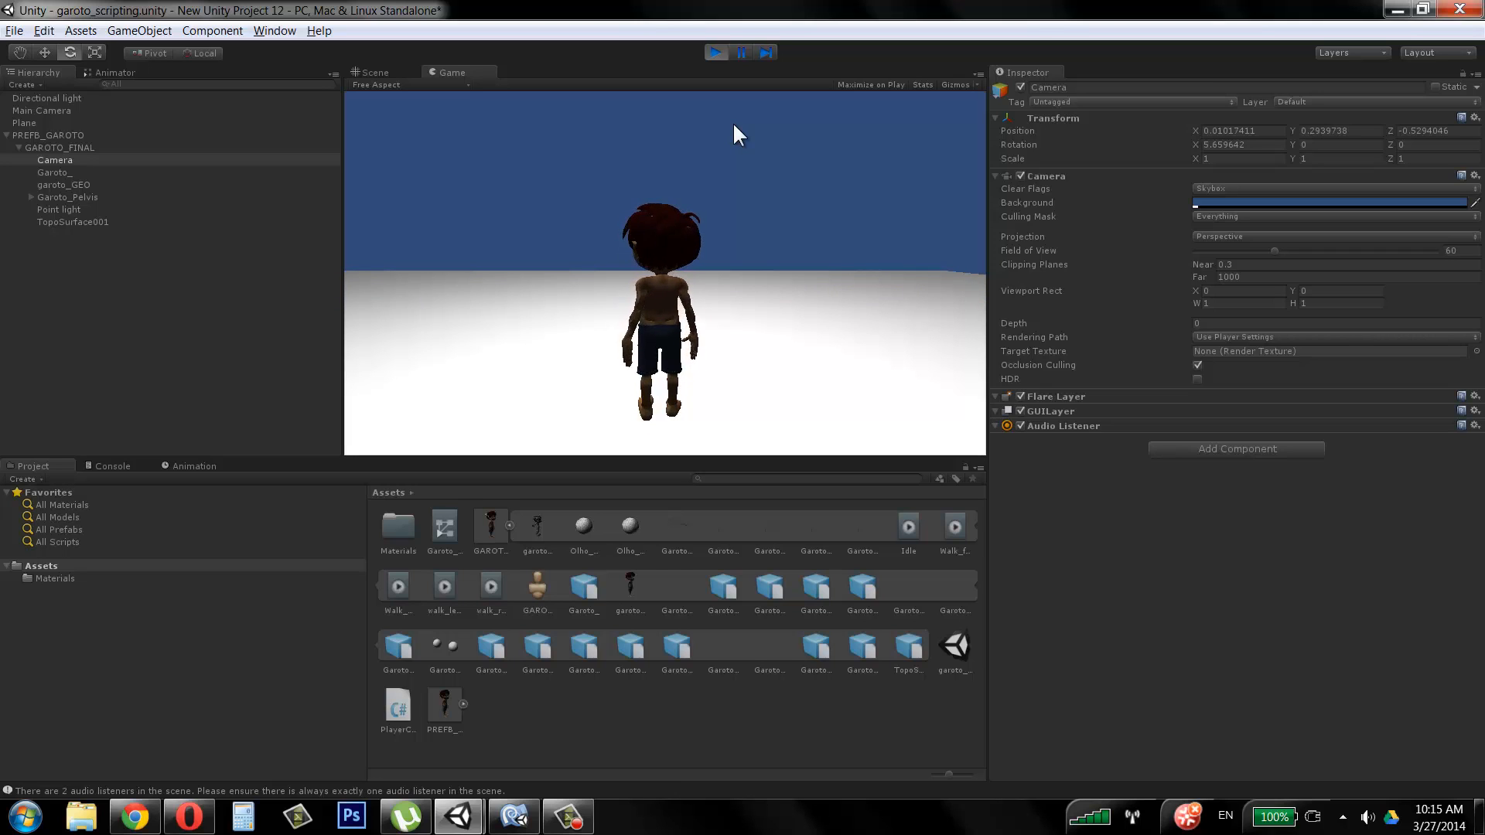
left_click(713, 52)
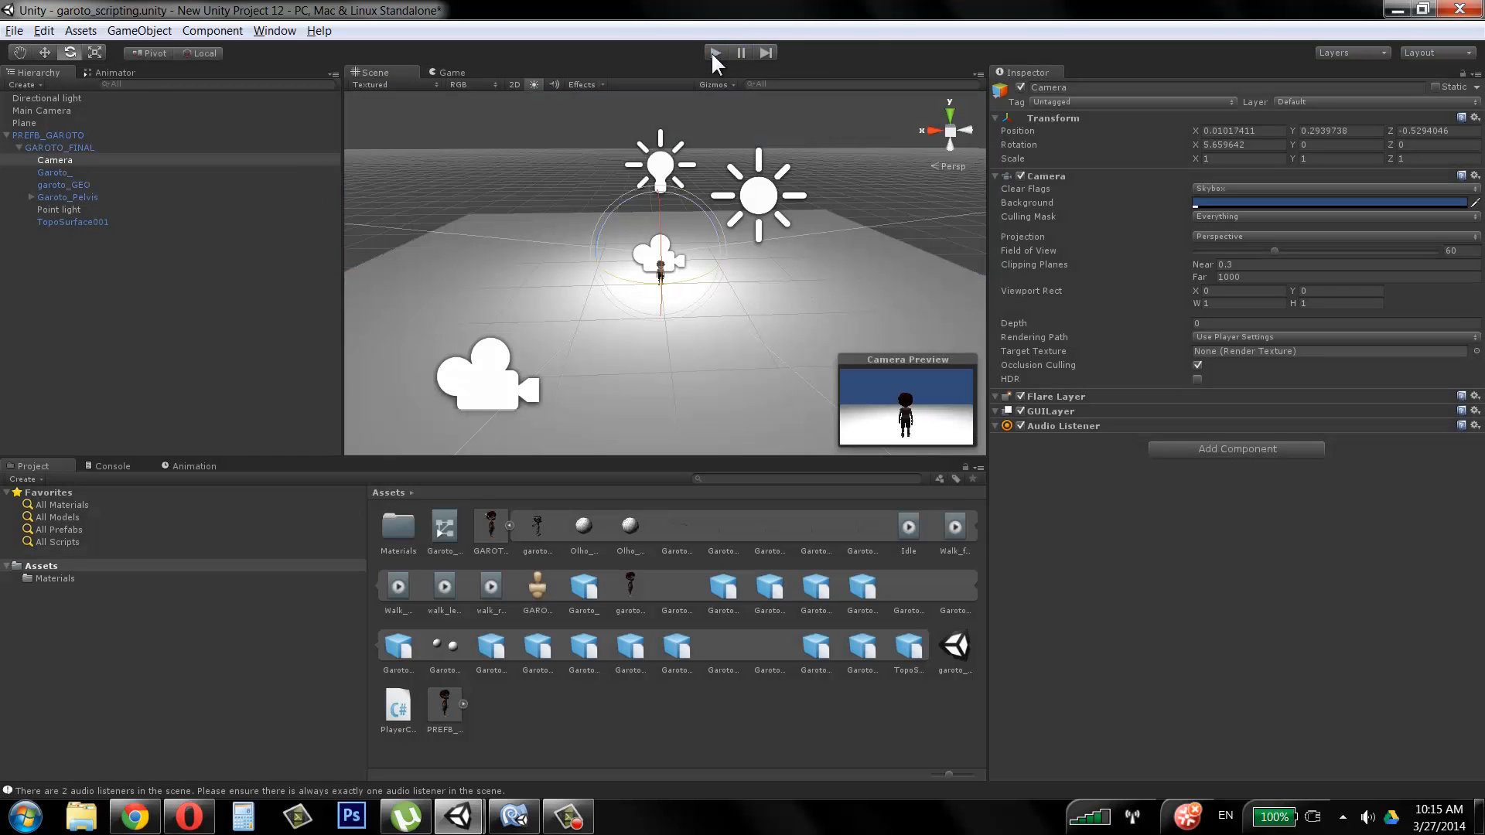
Step: Add a cube to the scene on the floor in front of the boy
left_click_drag(490, 252, 723, 279, "alt")
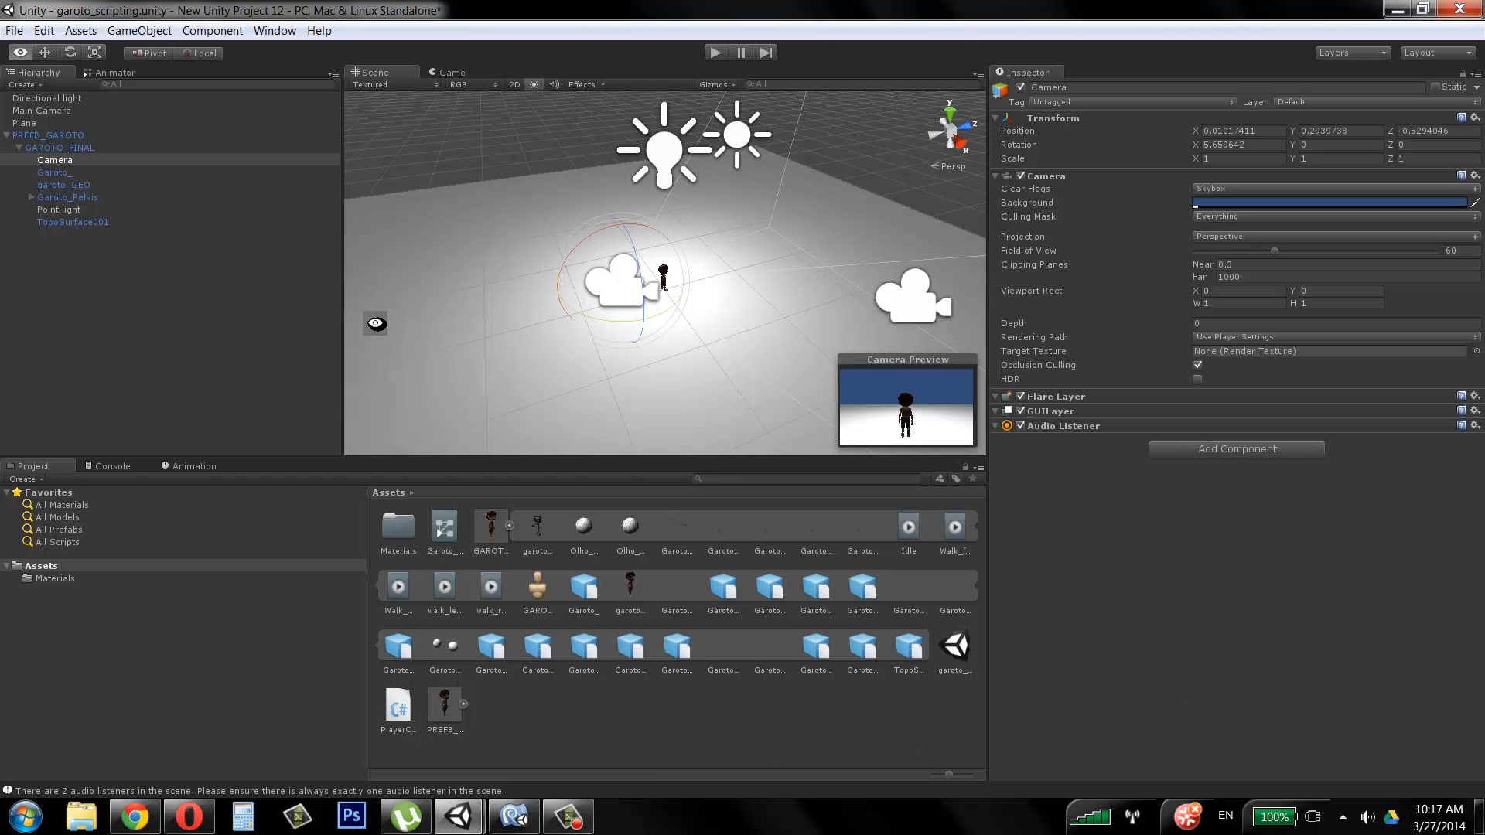
left_click_drag(374, 323, 576, 260, "alt")
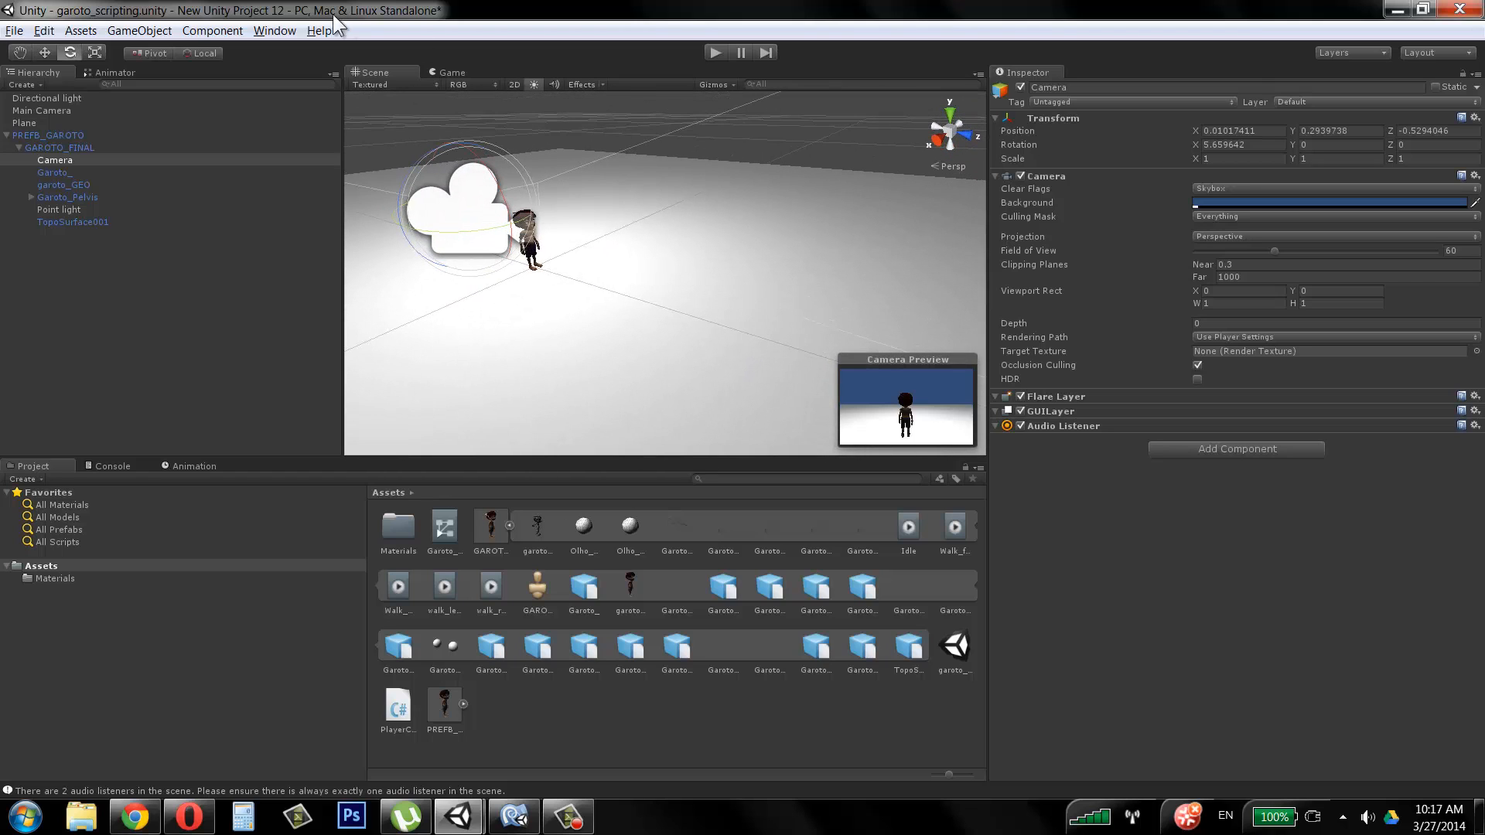
left_click(212, 31)
mouse_move(139, 31)
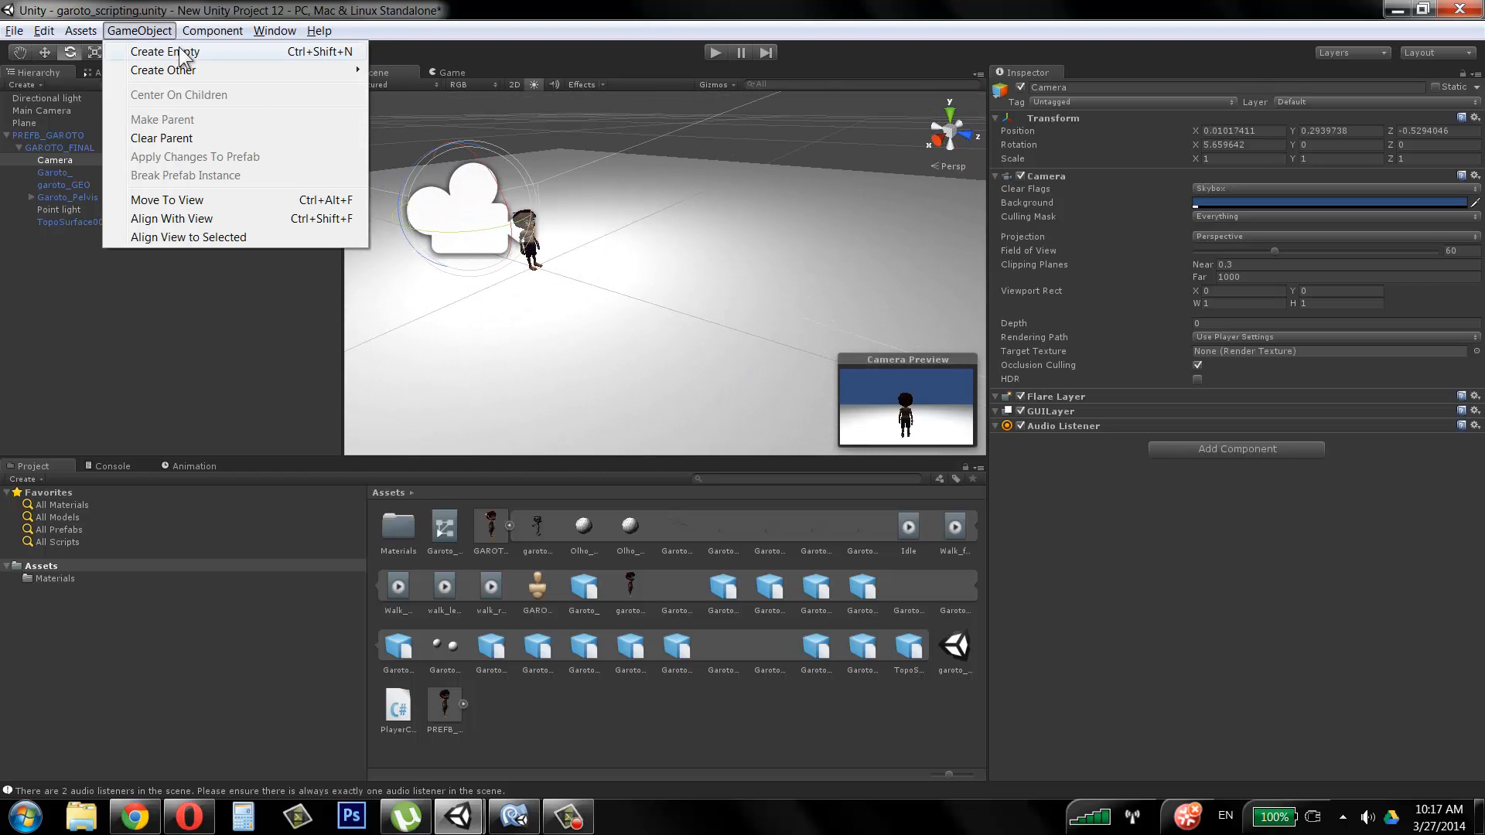
mouse_move(290, 69)
left_click(440, 249)
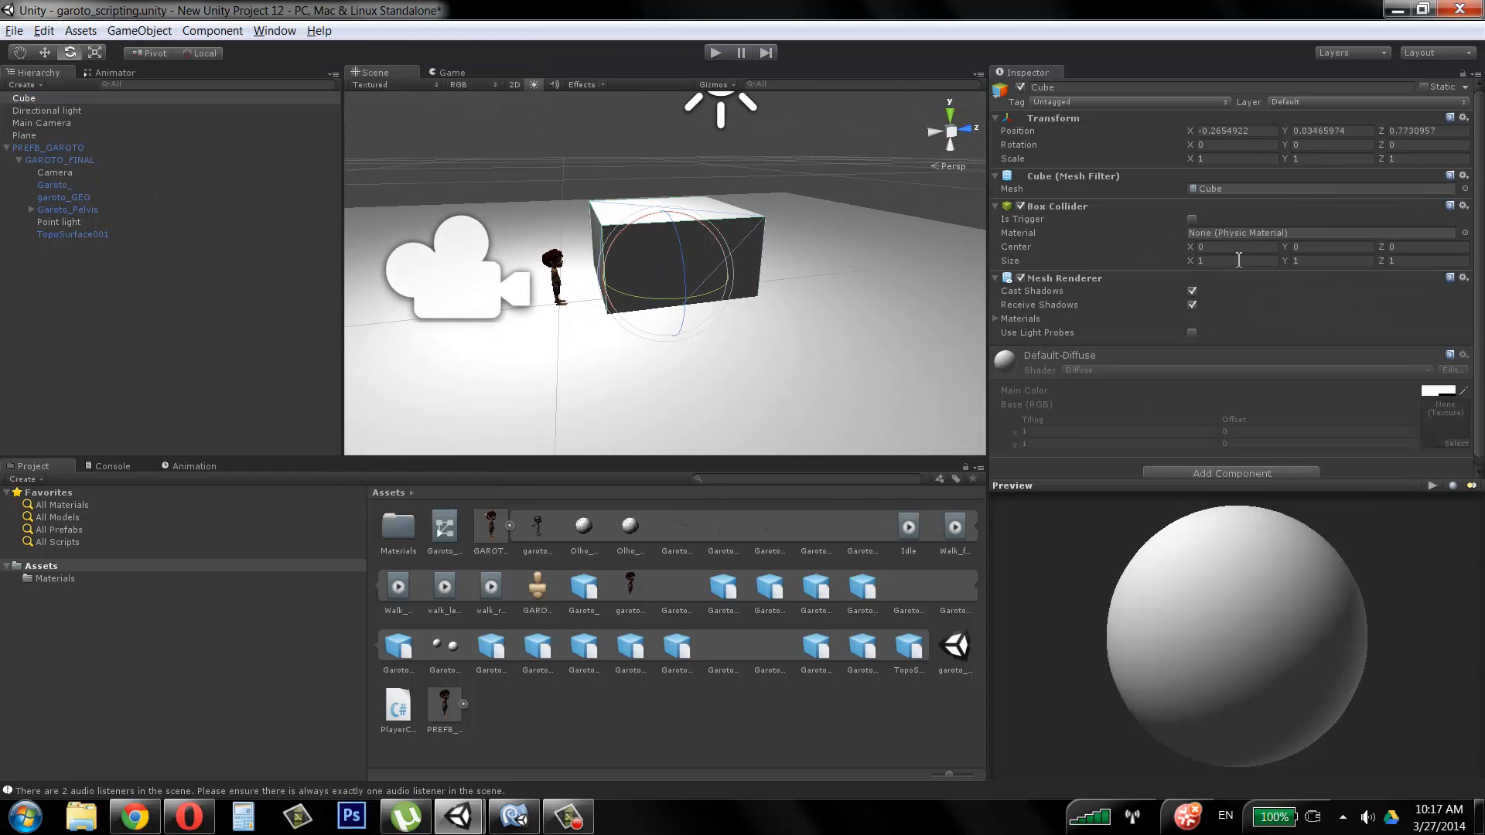
Step: Flatten the cube into a thin slab by setting its Y scale to 0.05
left_click_drag(1289, 162, 1260, 162)
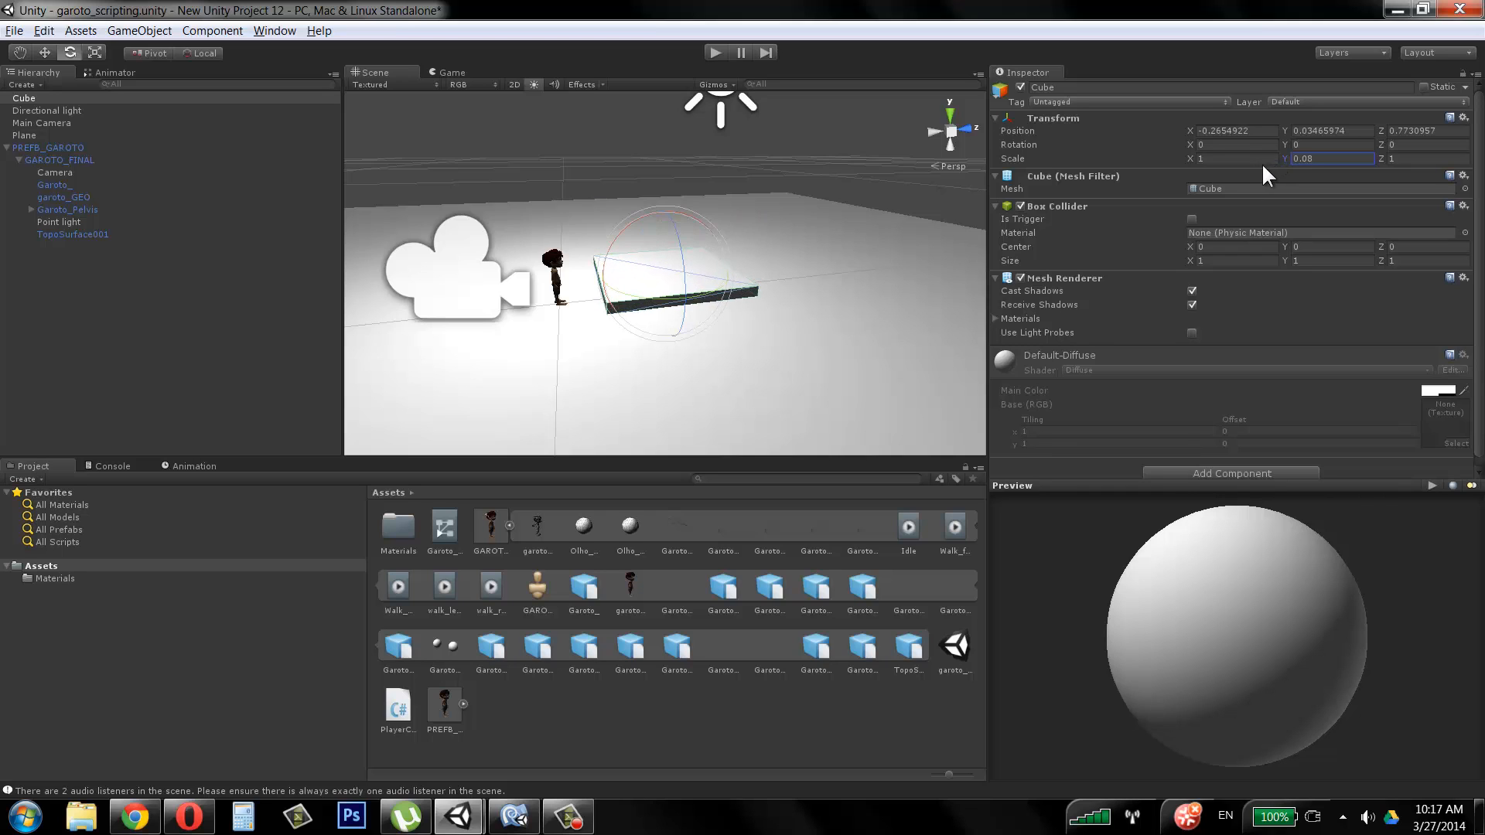
left_click_drag(737, 280, 750, 267, "alt")
right_click_drag(543, 308, 607, 299, "alt")
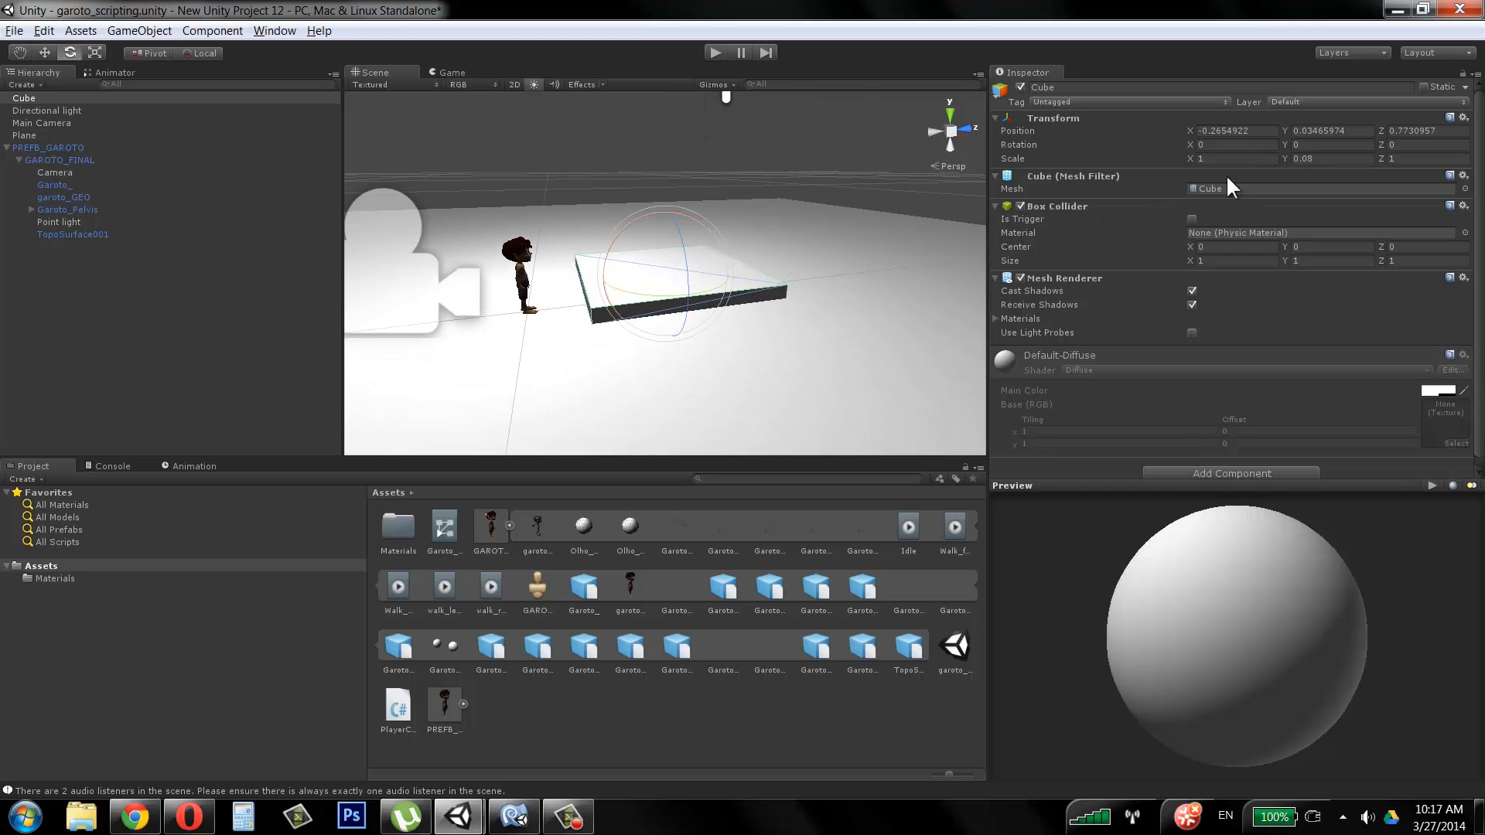
left_click_drag(1291, 166, 1279, 159)
left_click_drag(843, 260, 807, 206, "alt")
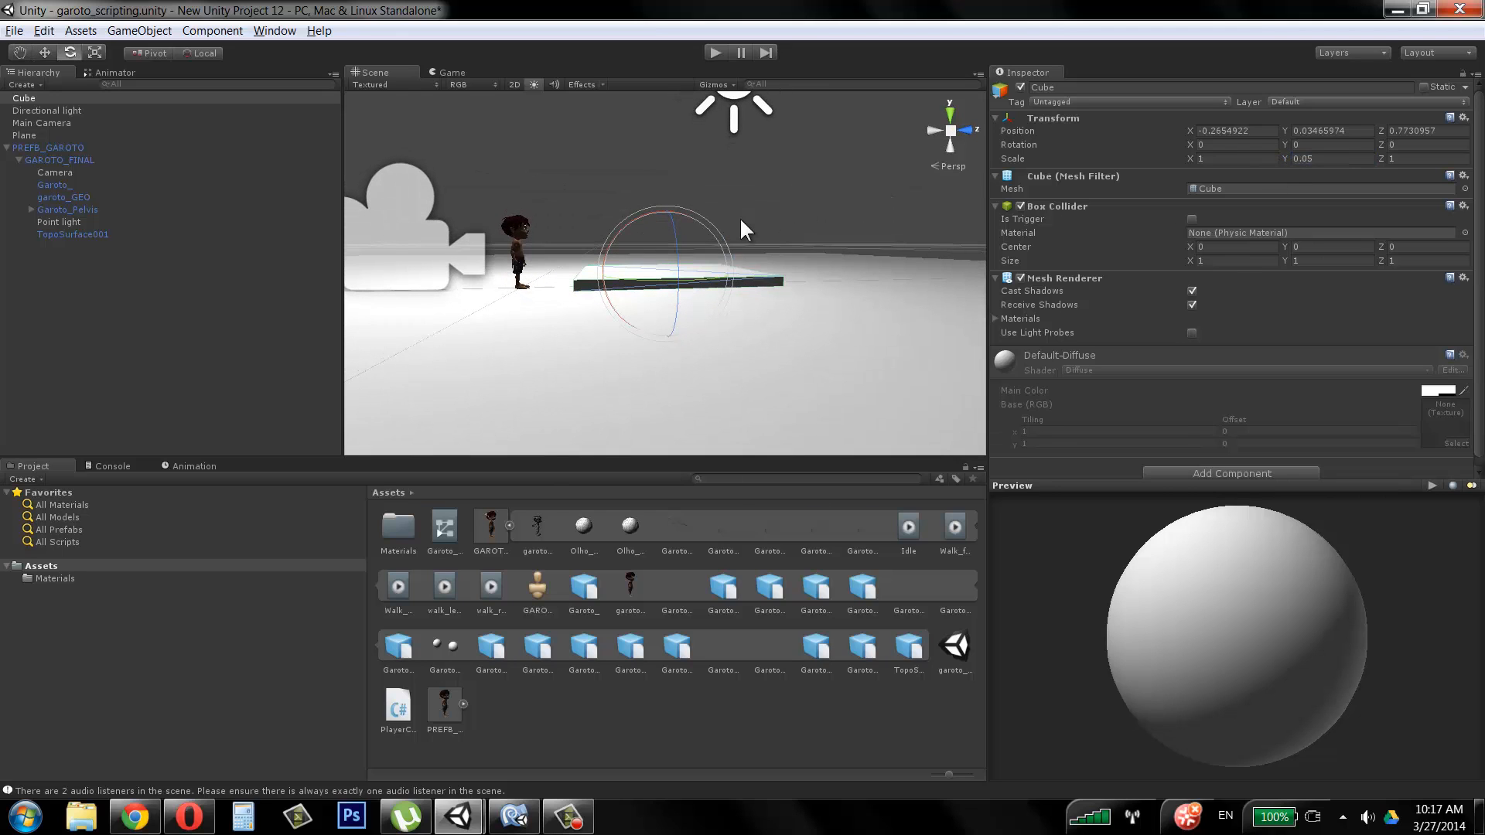
Step: Duplicate the slab and shift the copy back to about Z 1.31 and up to about Y 0.09 as a second stair step
key("w")
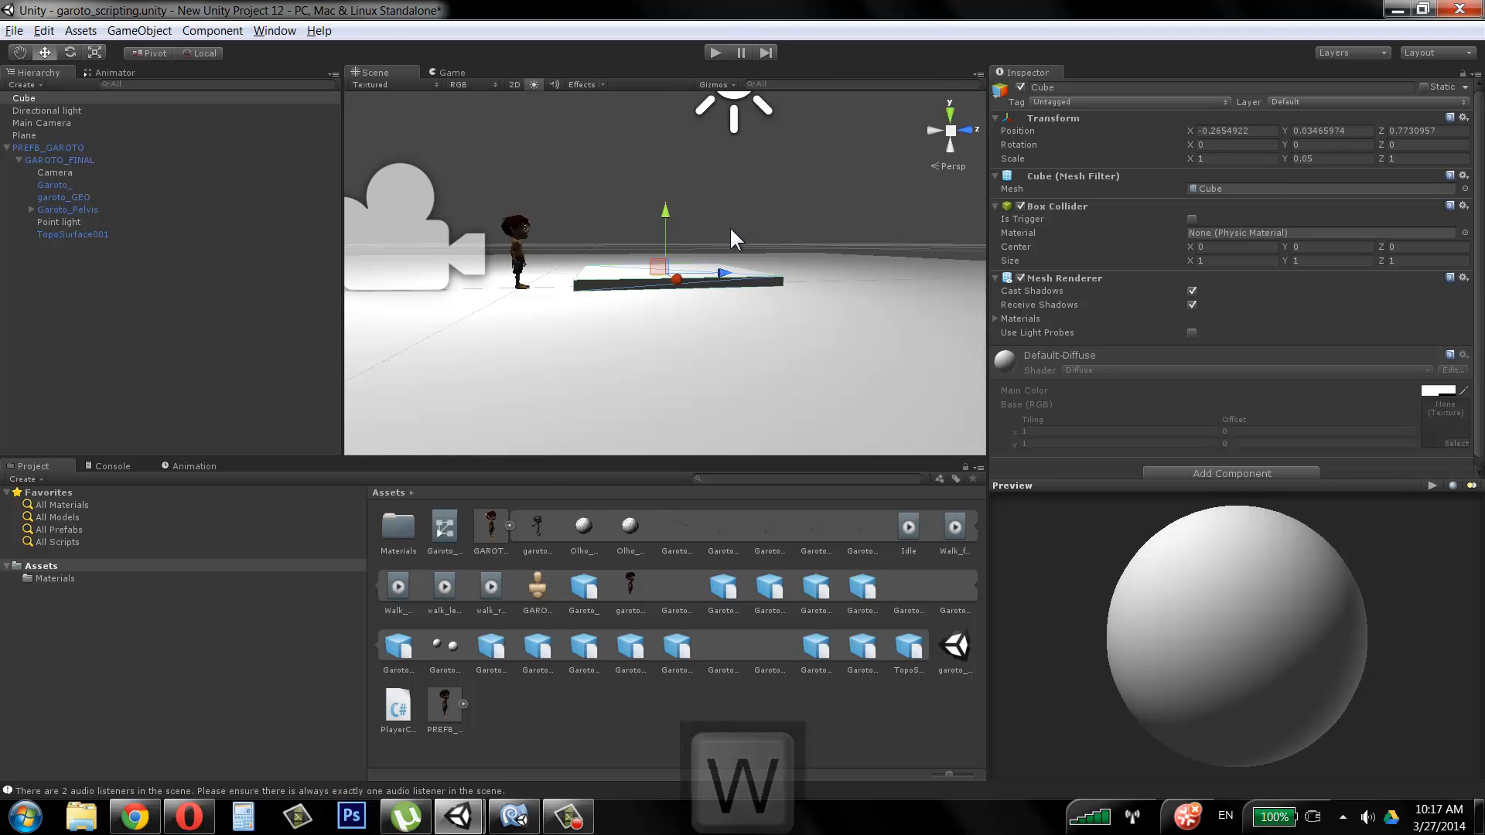
key("ctrl+d")
left_click_drag(719, 272, 829, 270)
scroll(759, 205, "up", 1)
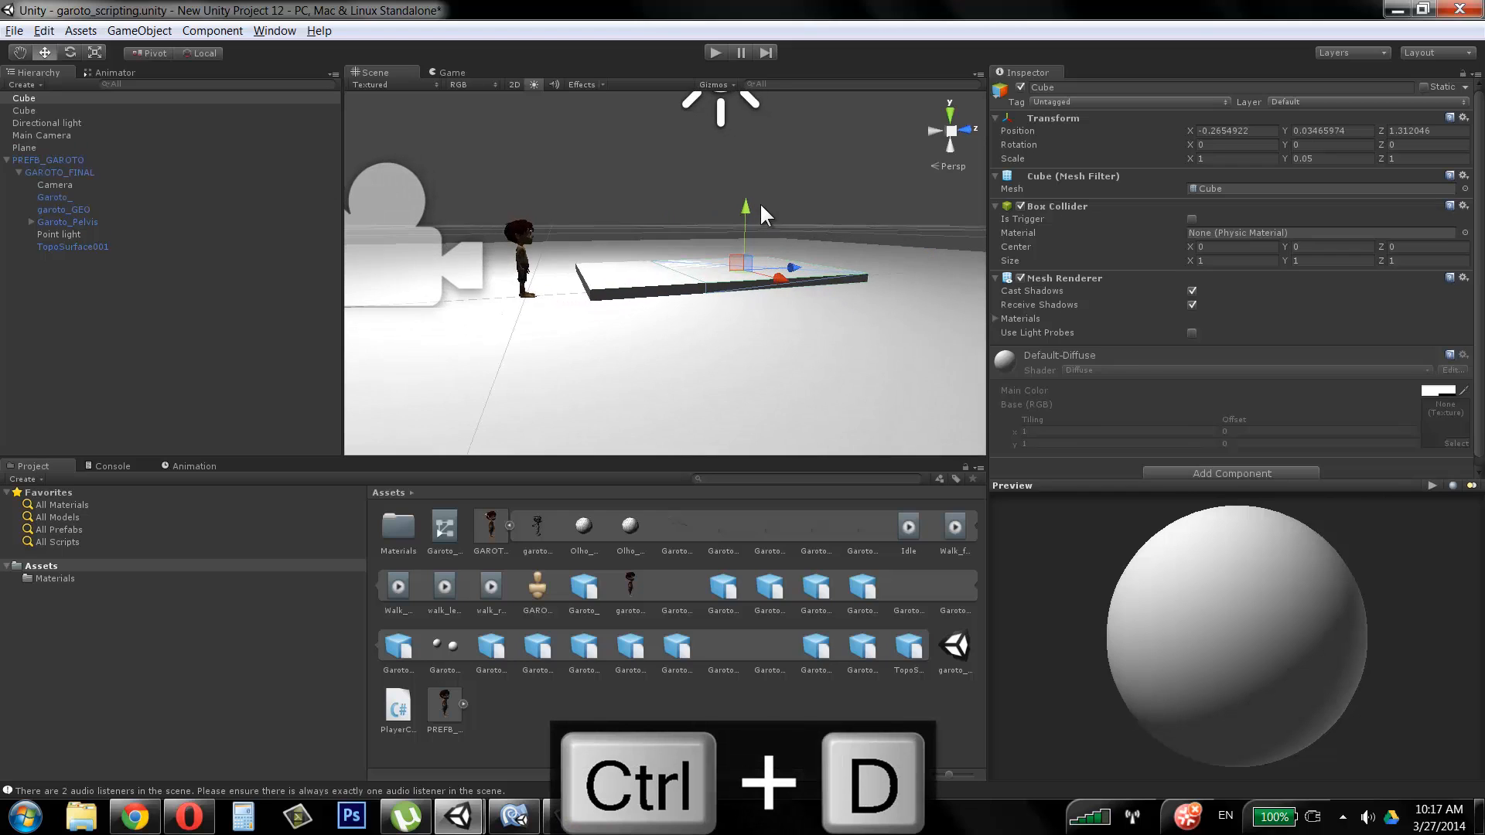
left_click_drag(746, 207, 716, 298)
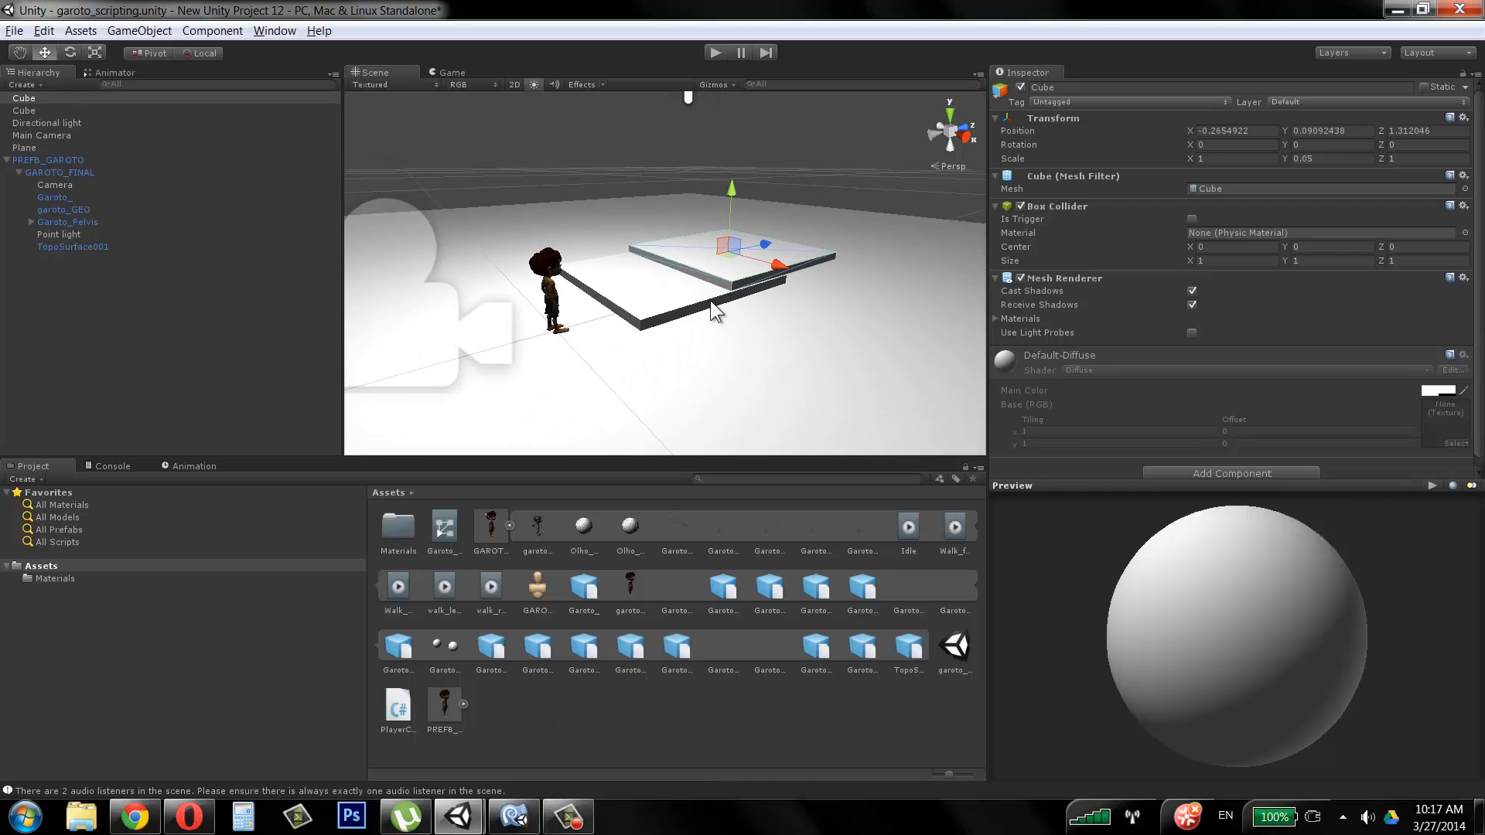
right_click(677, 713)
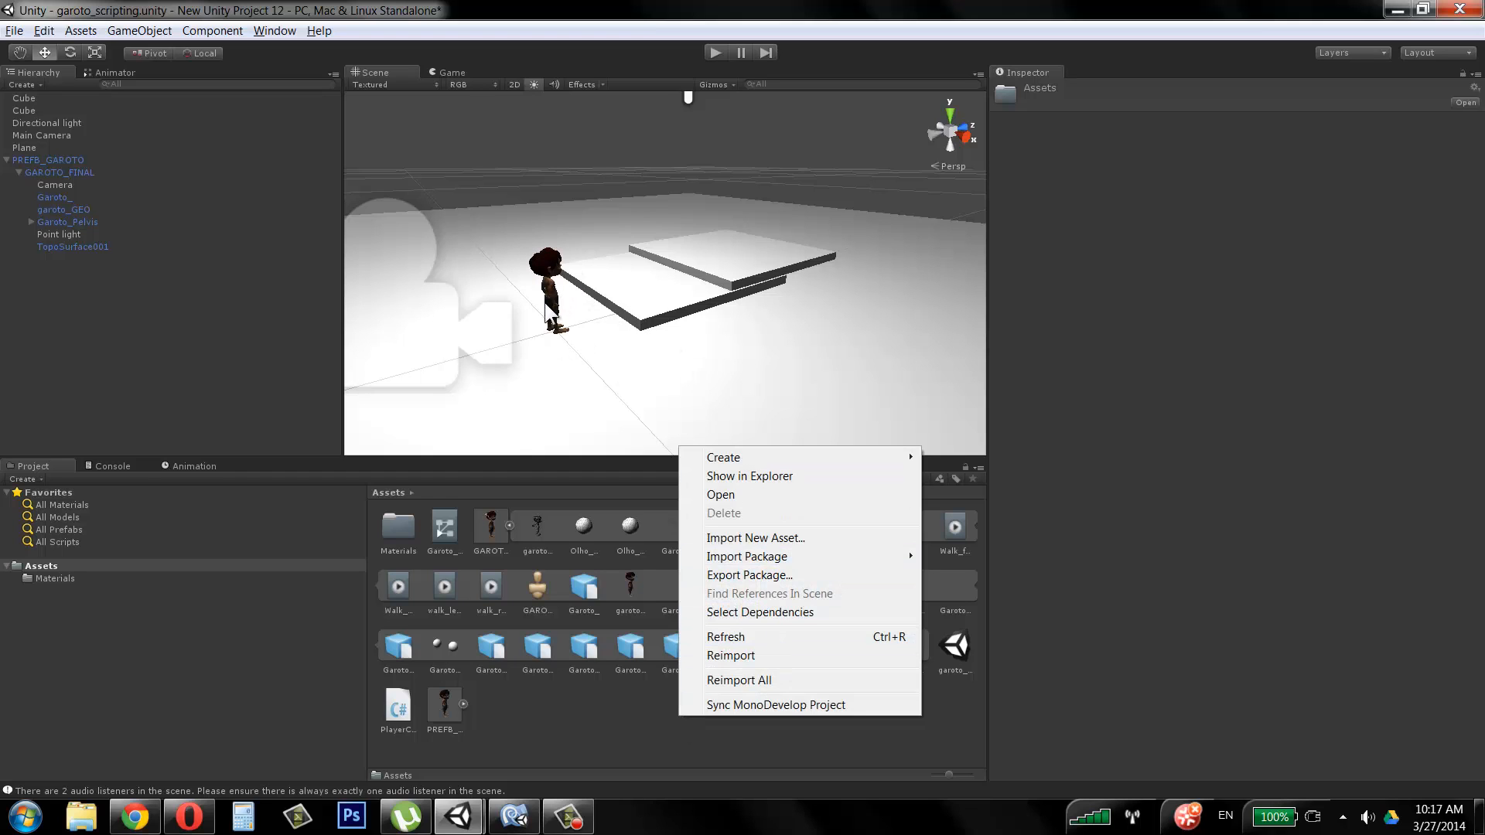
left_click(611, 298)
left_click(744, 256)
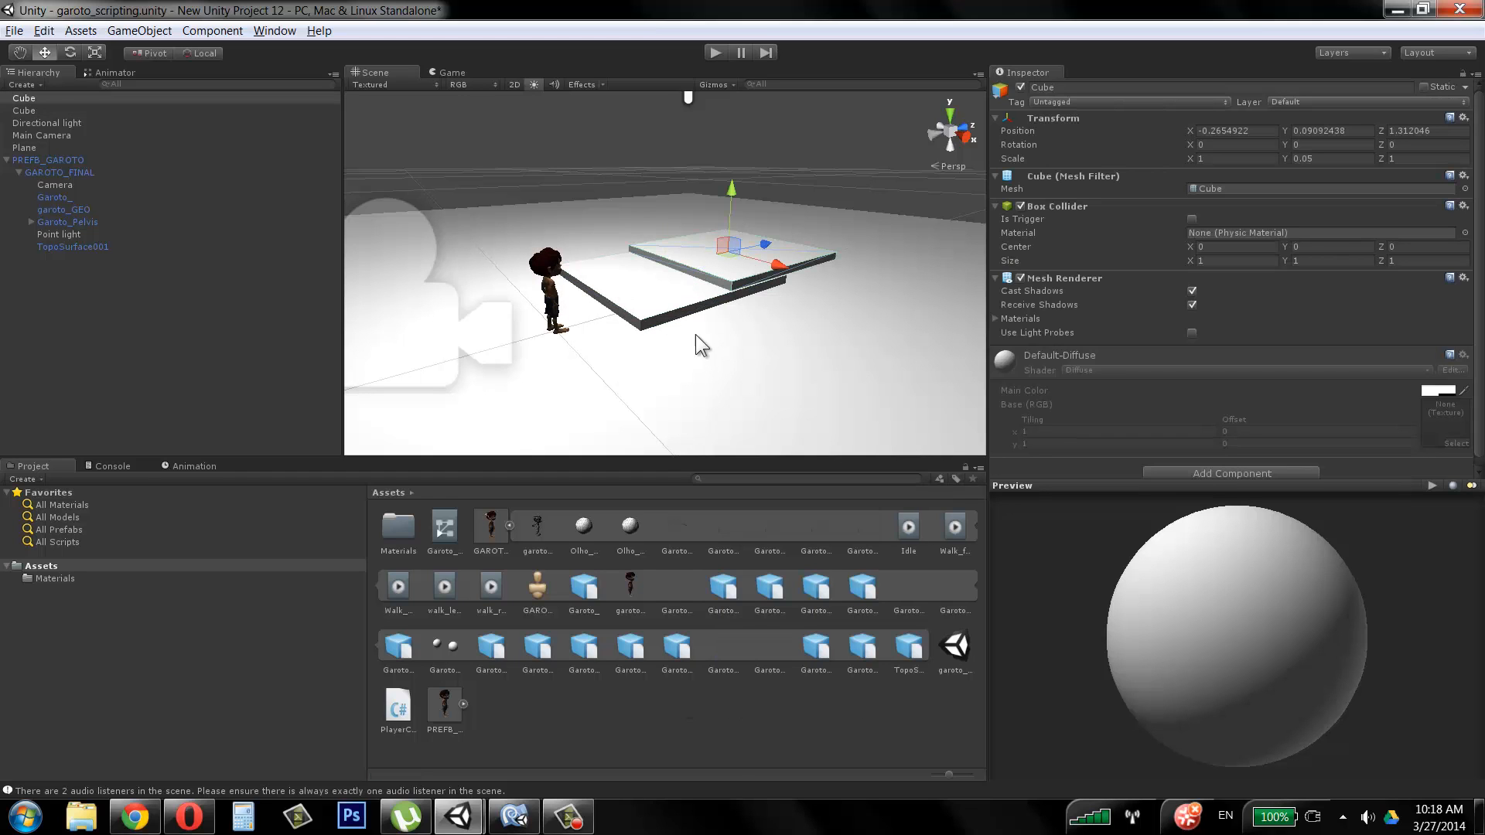
Step: Play-test the scene by walking the boy forward over the slabs and back again, and stop playback
left_click(716, 49)
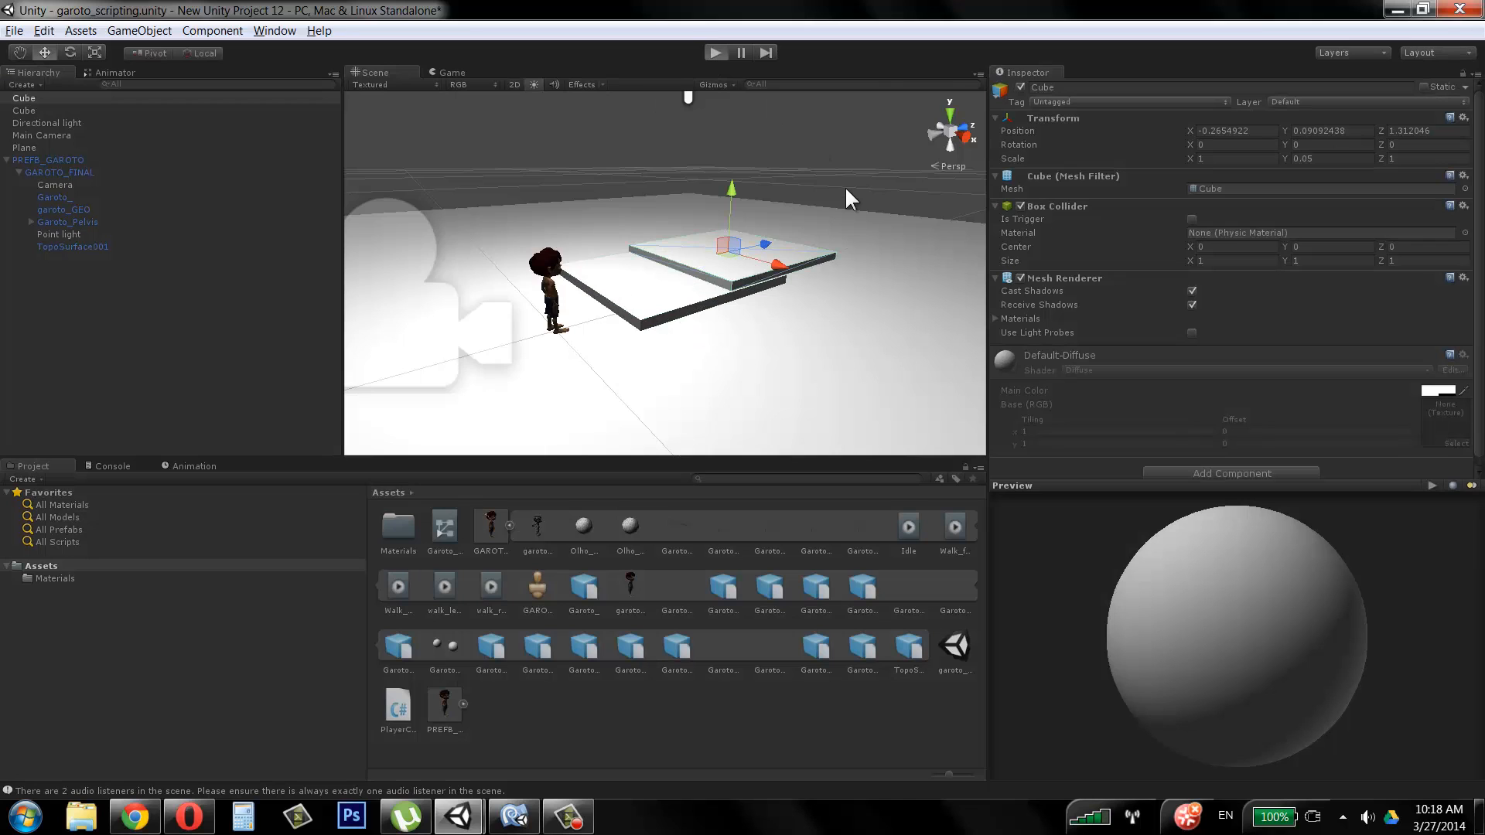
key("w")
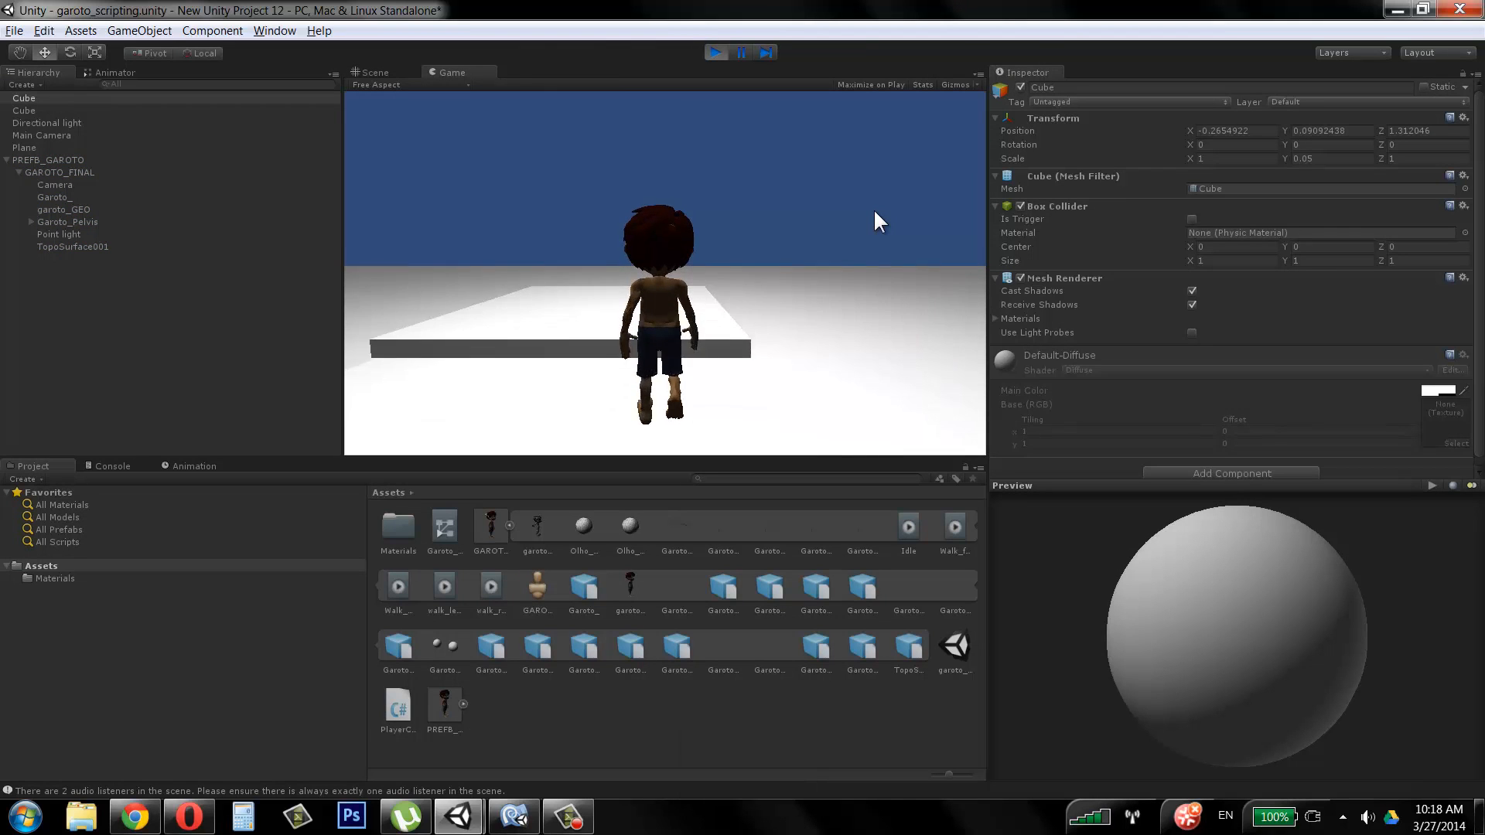
key("s")
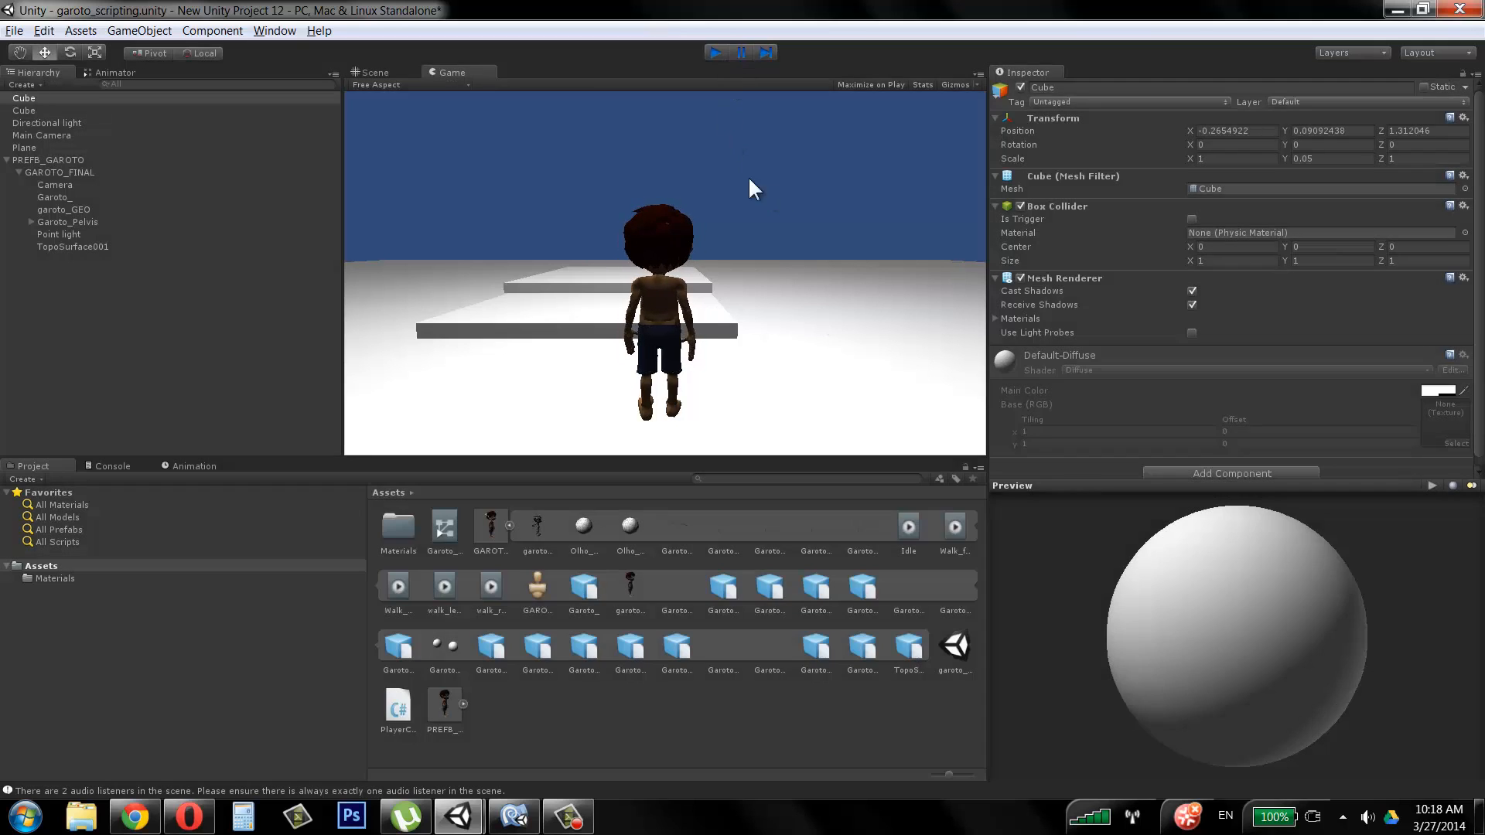
key("ctrl+p")
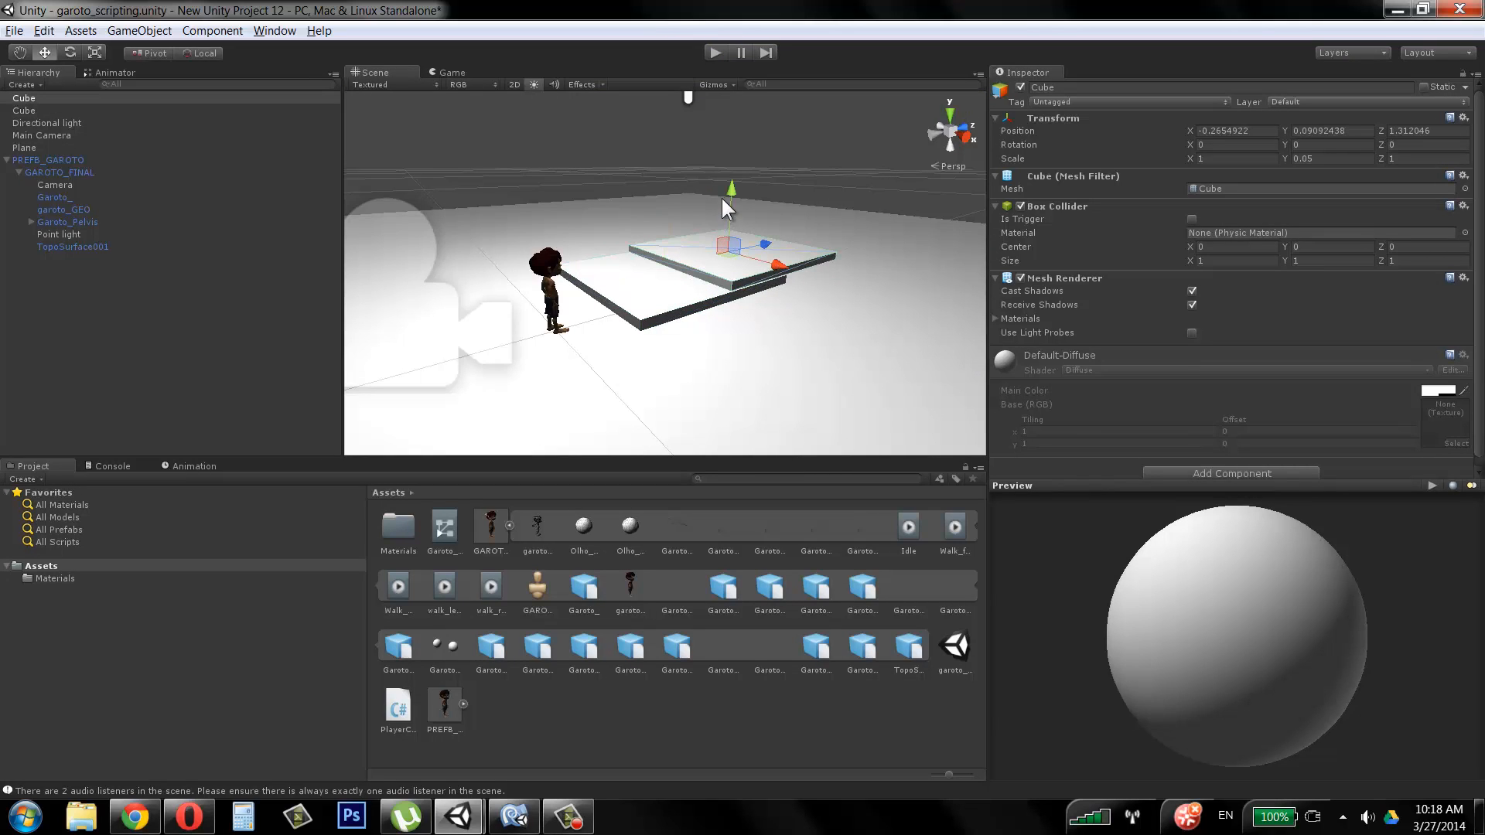
Step: Scale the rear slab up vertically to a Y scale of about 0.29 so it forms a taller block
key("r")
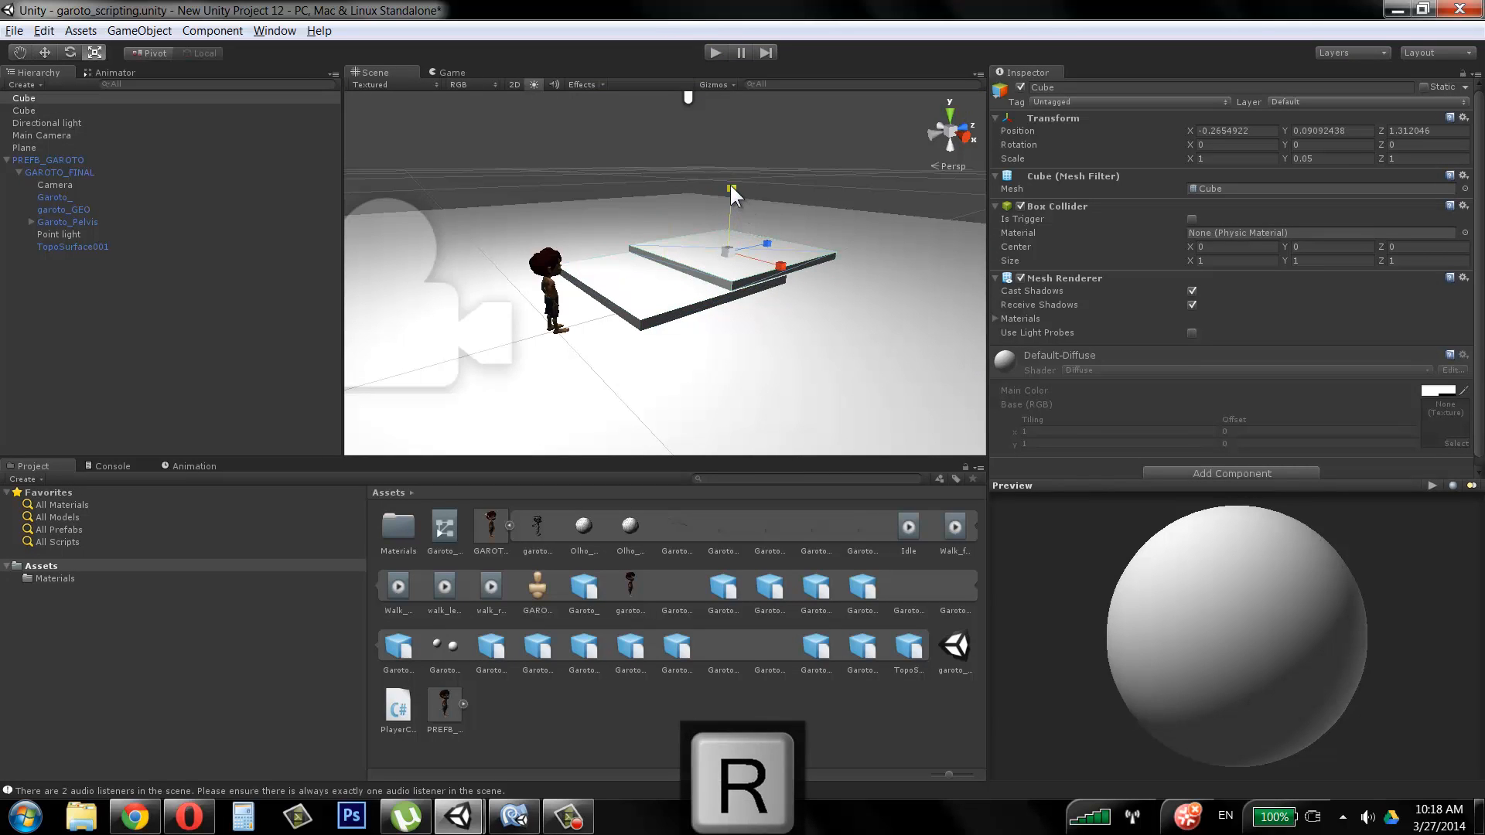
left_click_drag(732, 192, 737, 161)
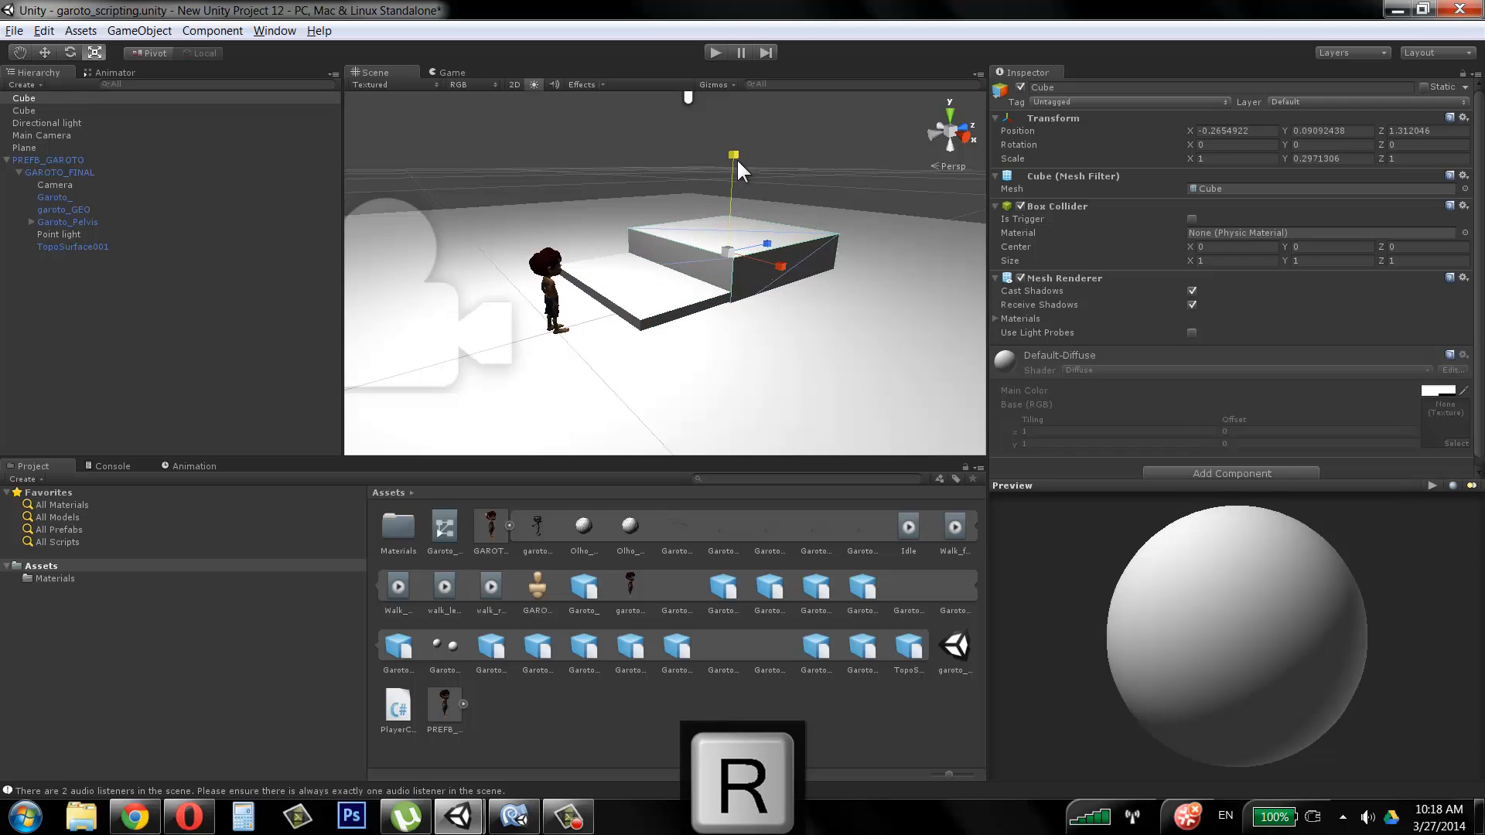
Step: Play-test the scene by walking the boy forward and back against the taller block, and try a jump in front of it
left_click(716, 52)
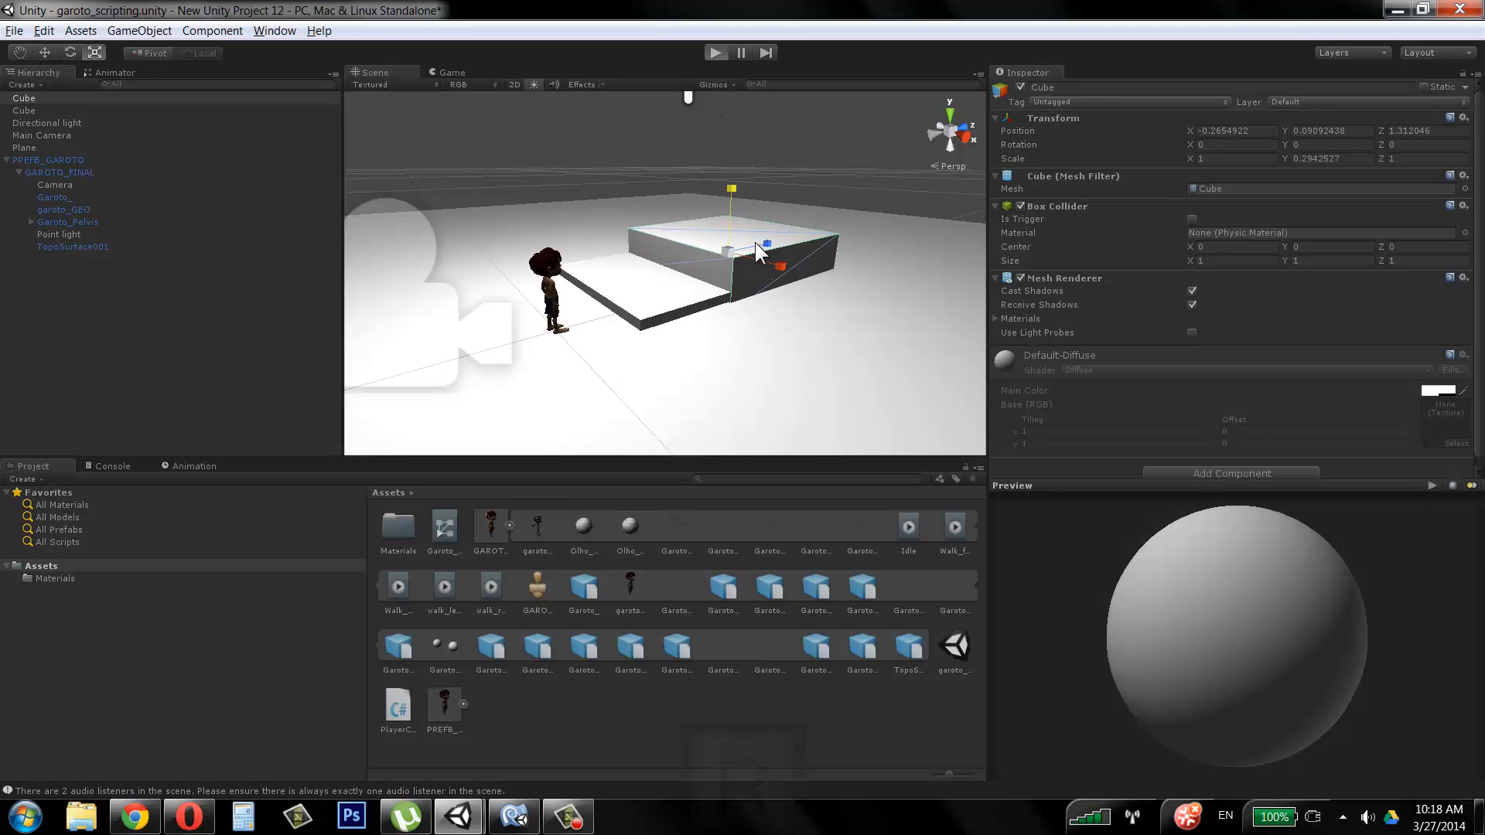
key("w")
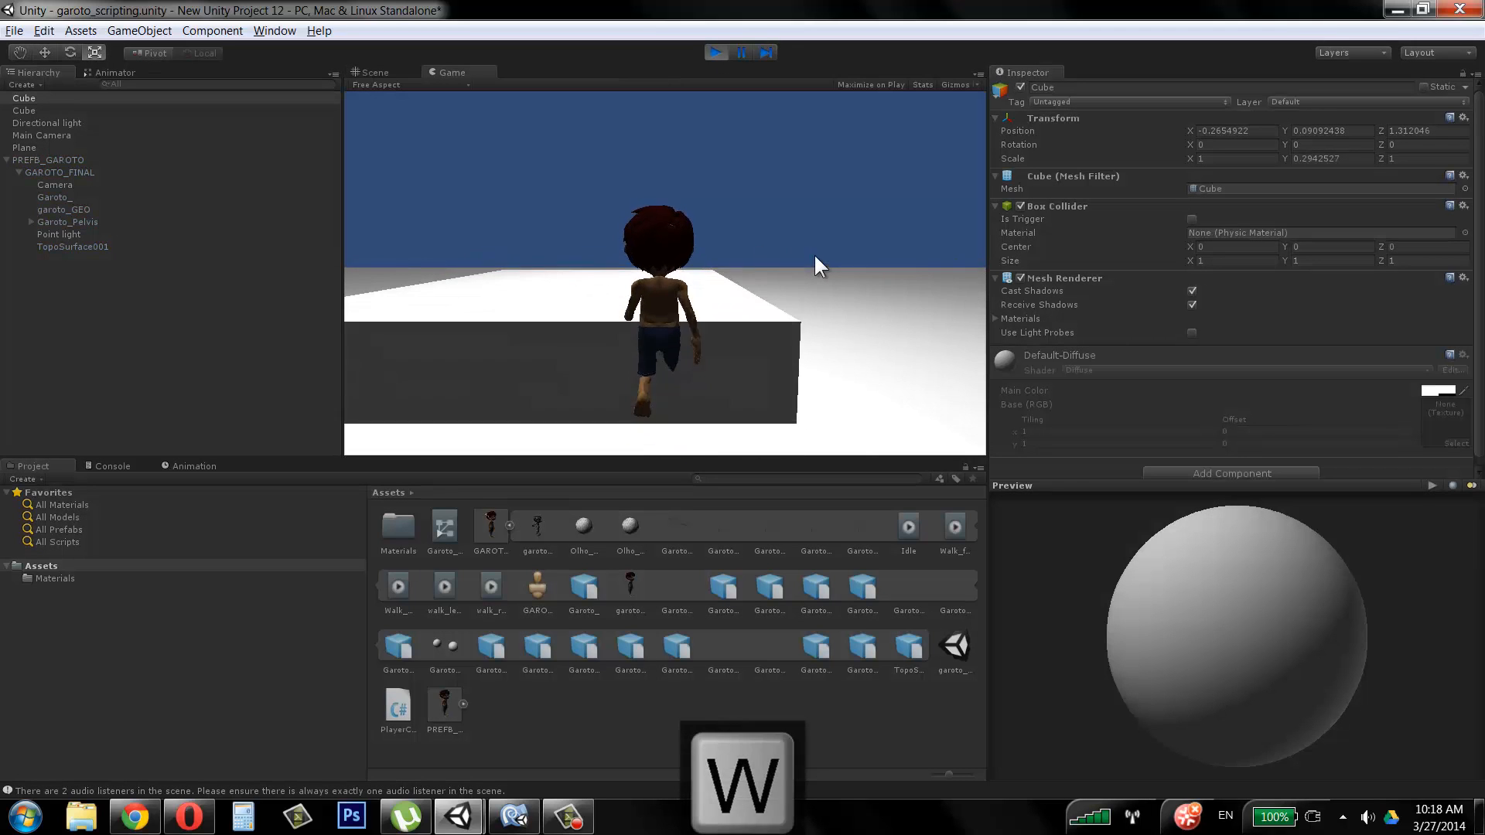
key("s")
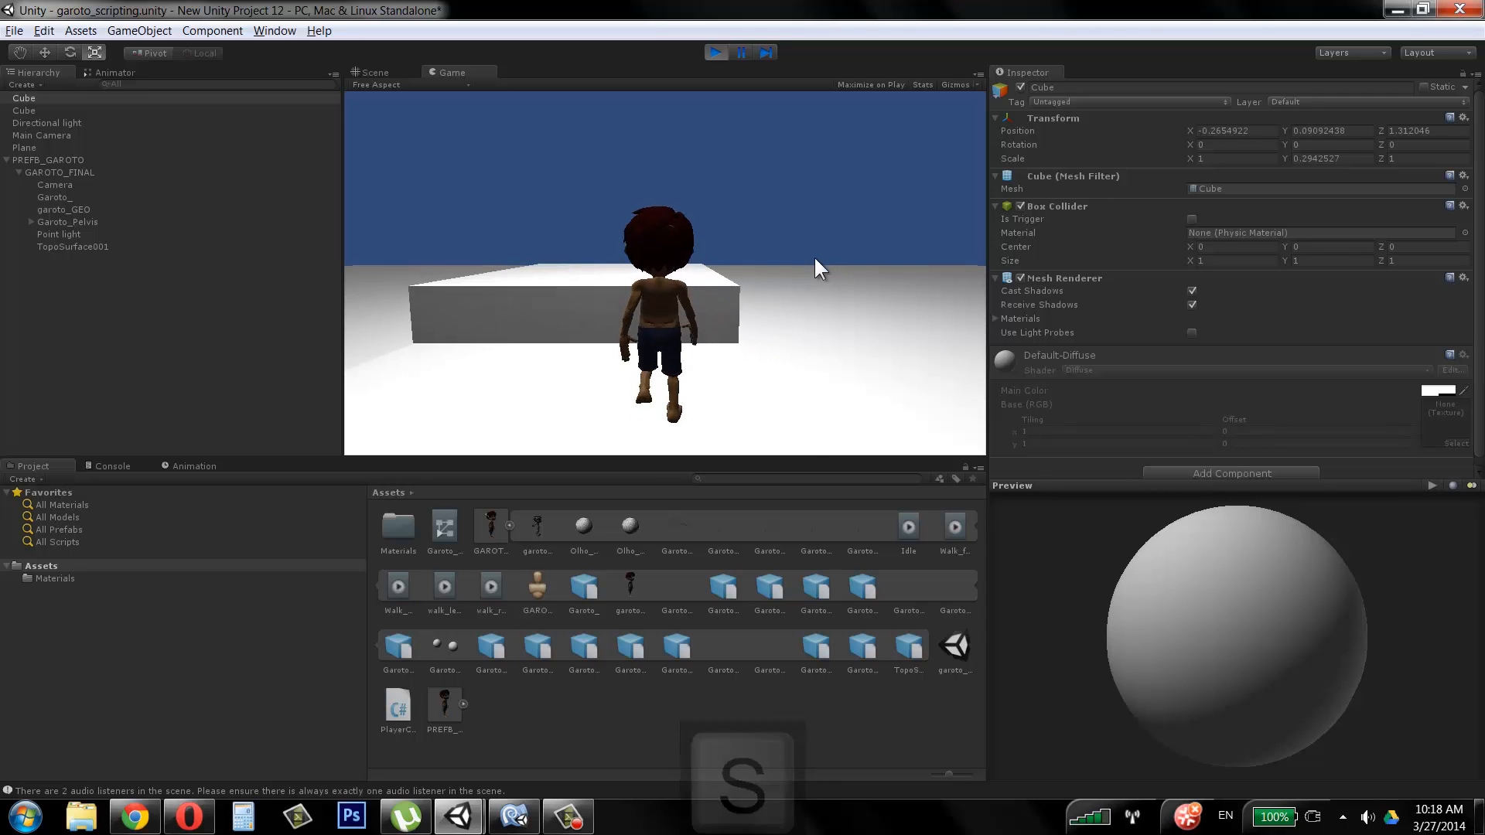
key("w")
key("s")
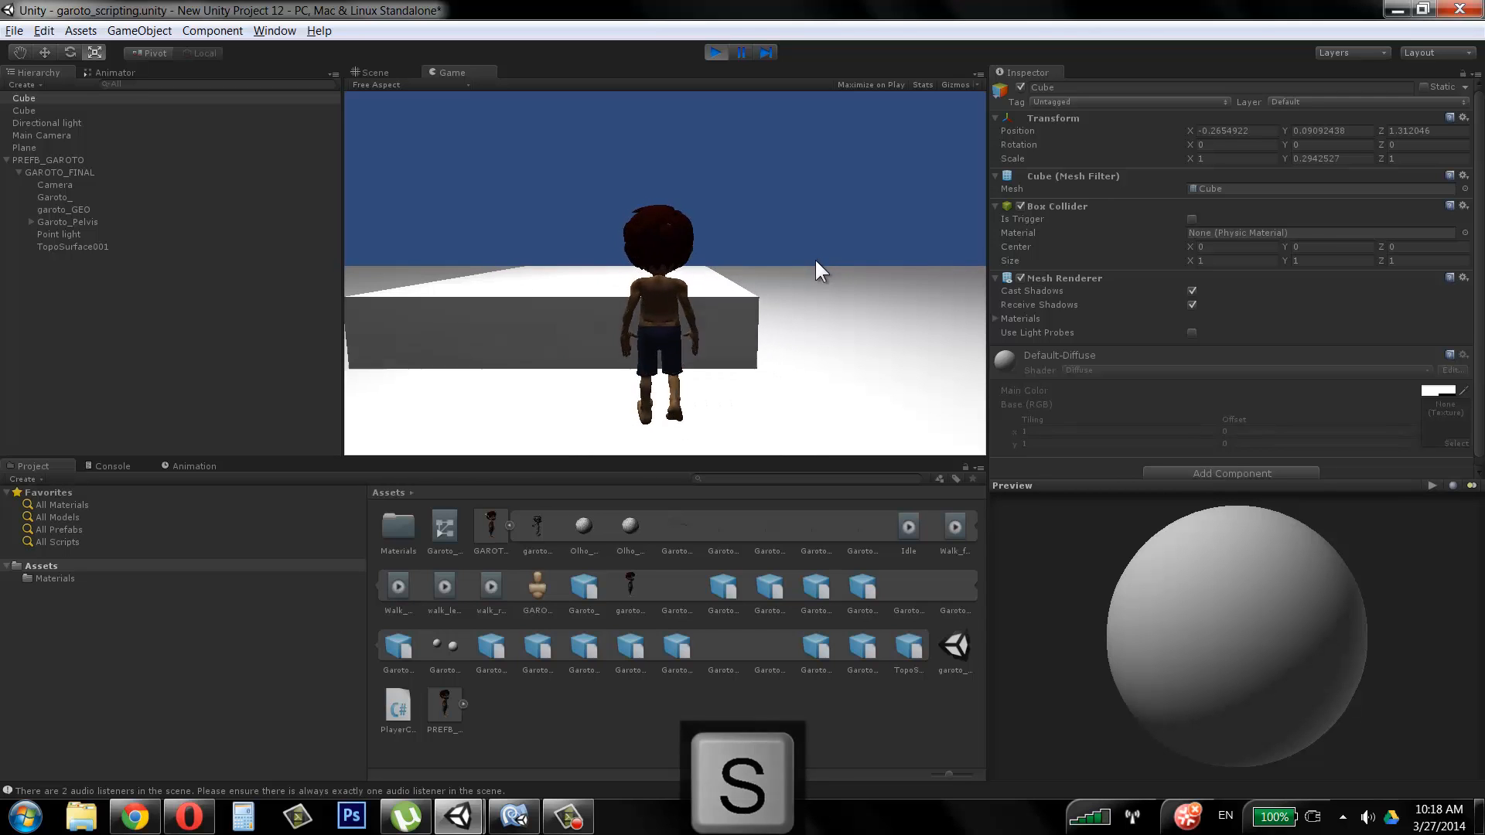
key("w")
key("w")
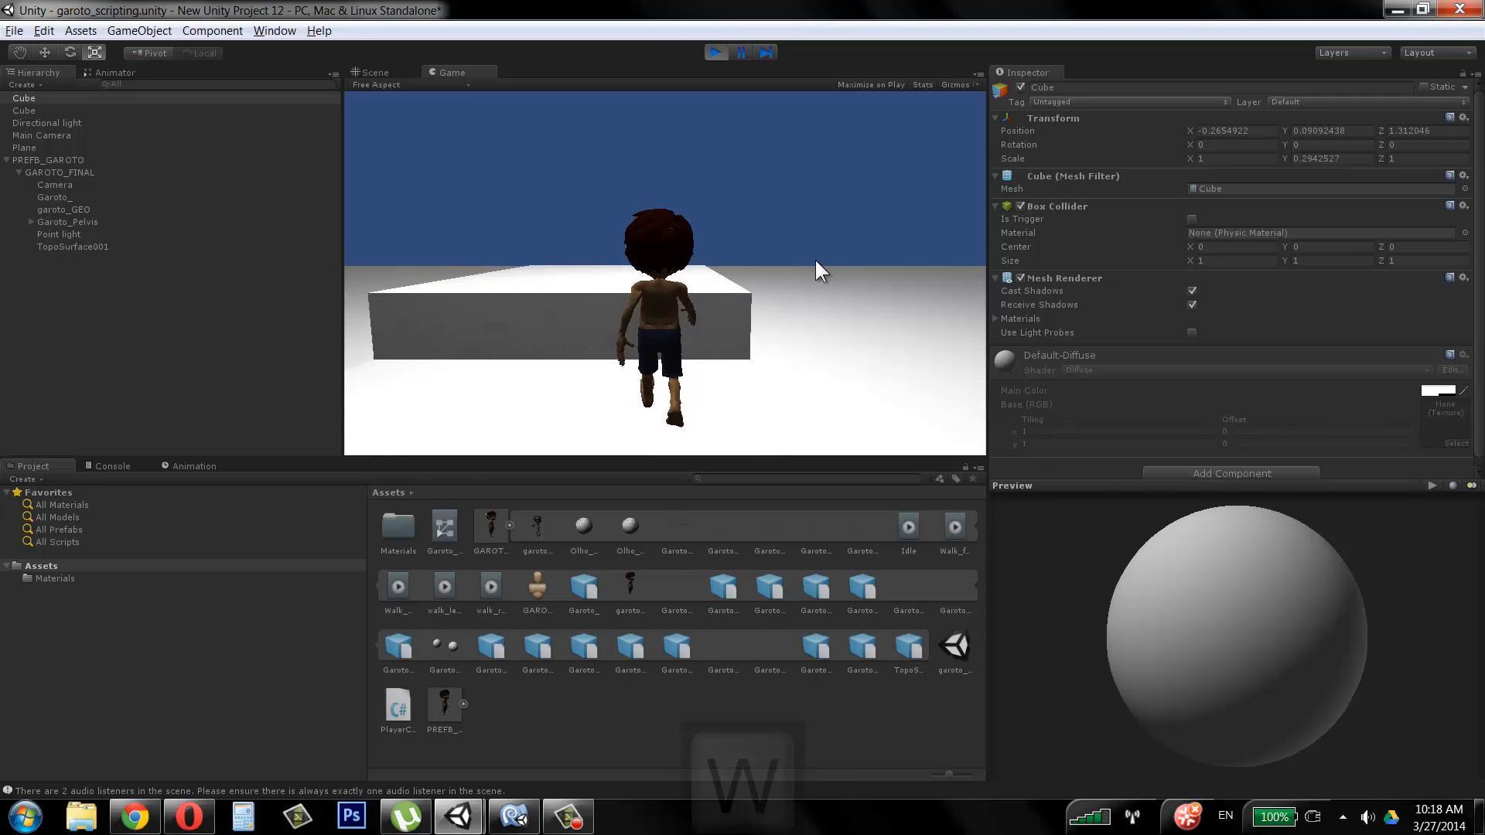
key("space")
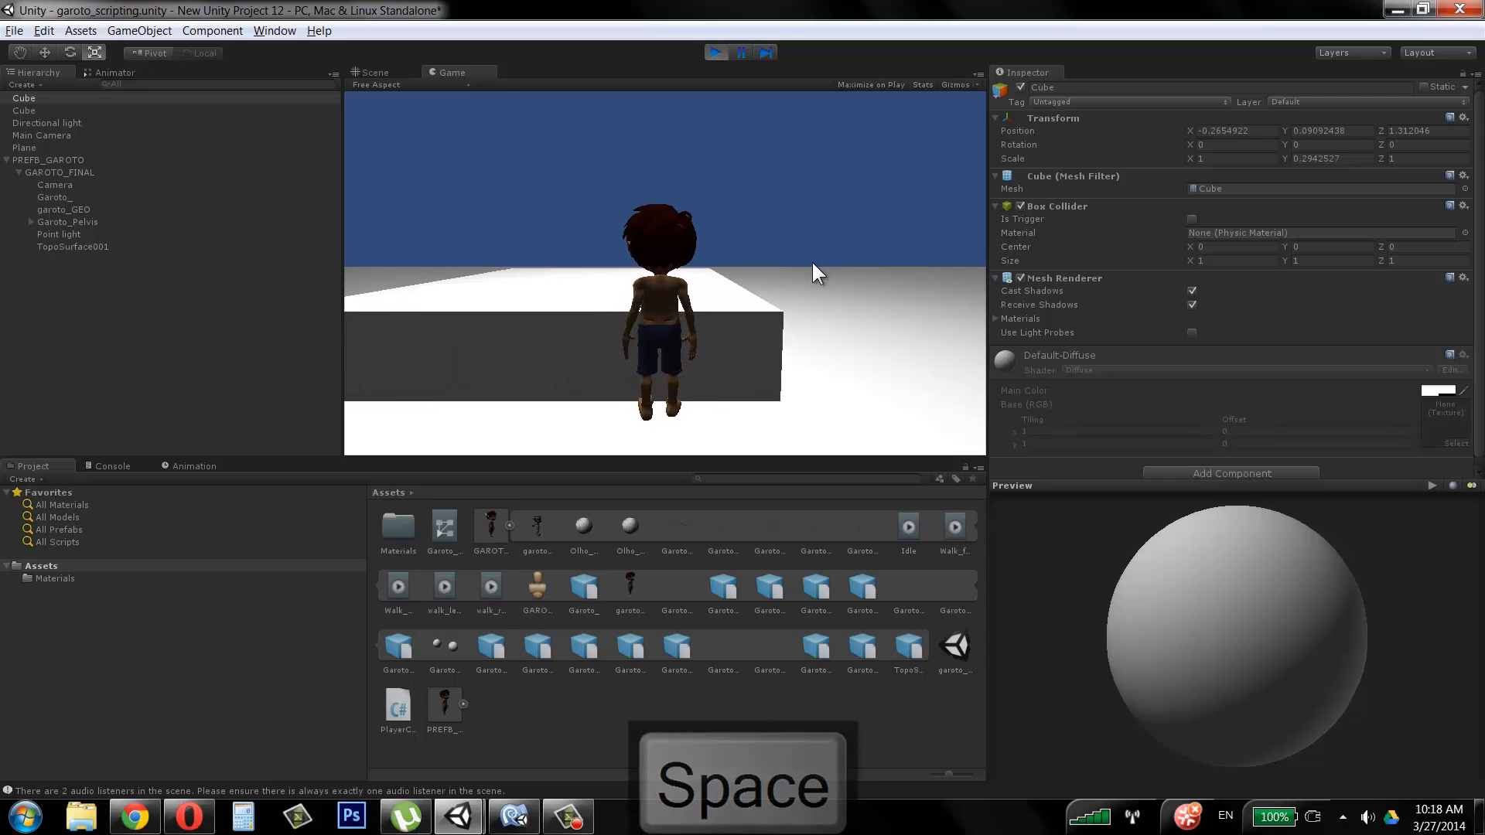
Step: Walk the boy back off the steps, to both sides and forward again beside the slabs, and stop playback
key("s")
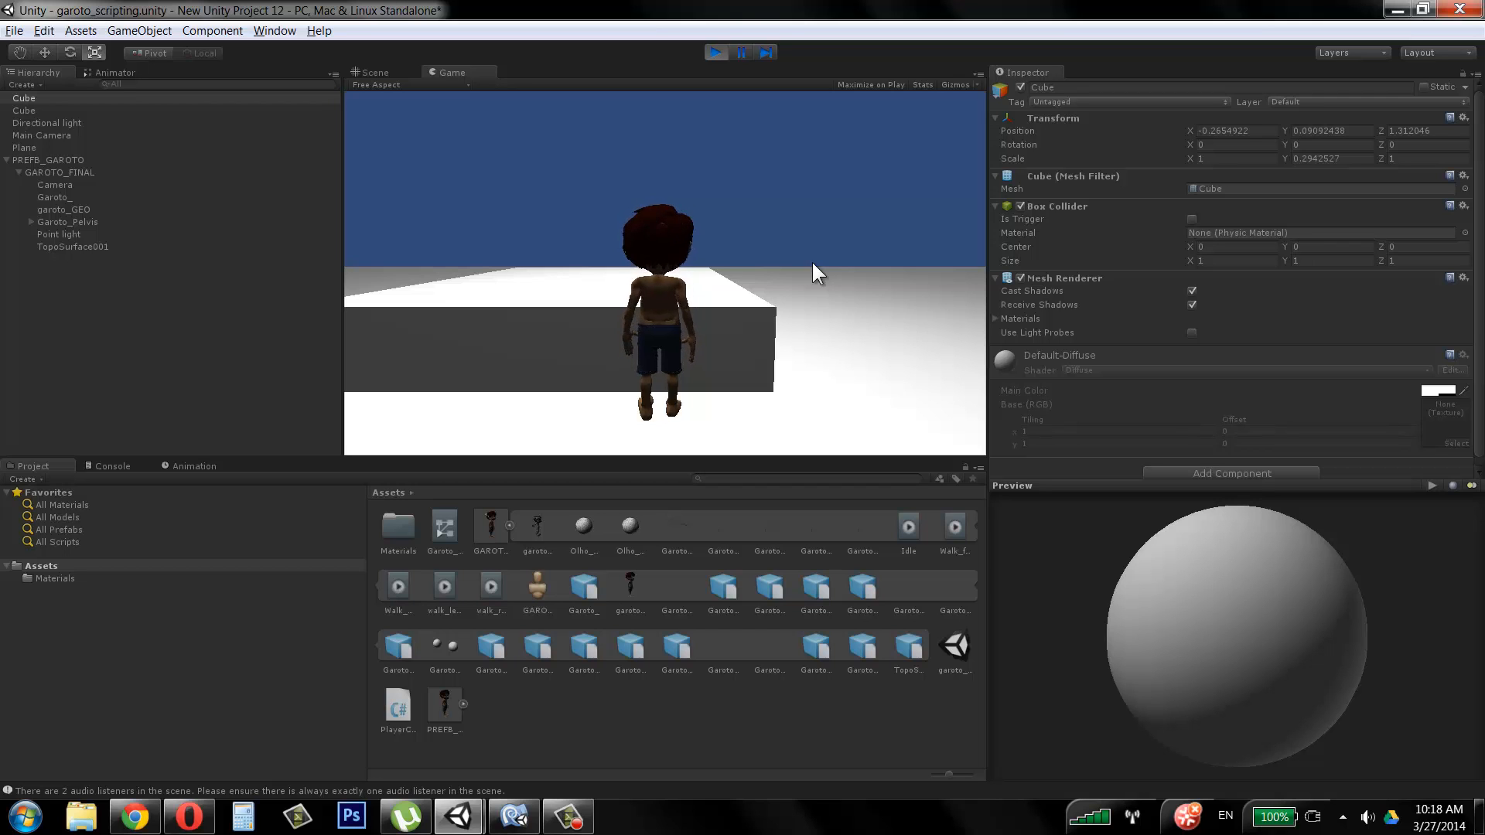
key("s")
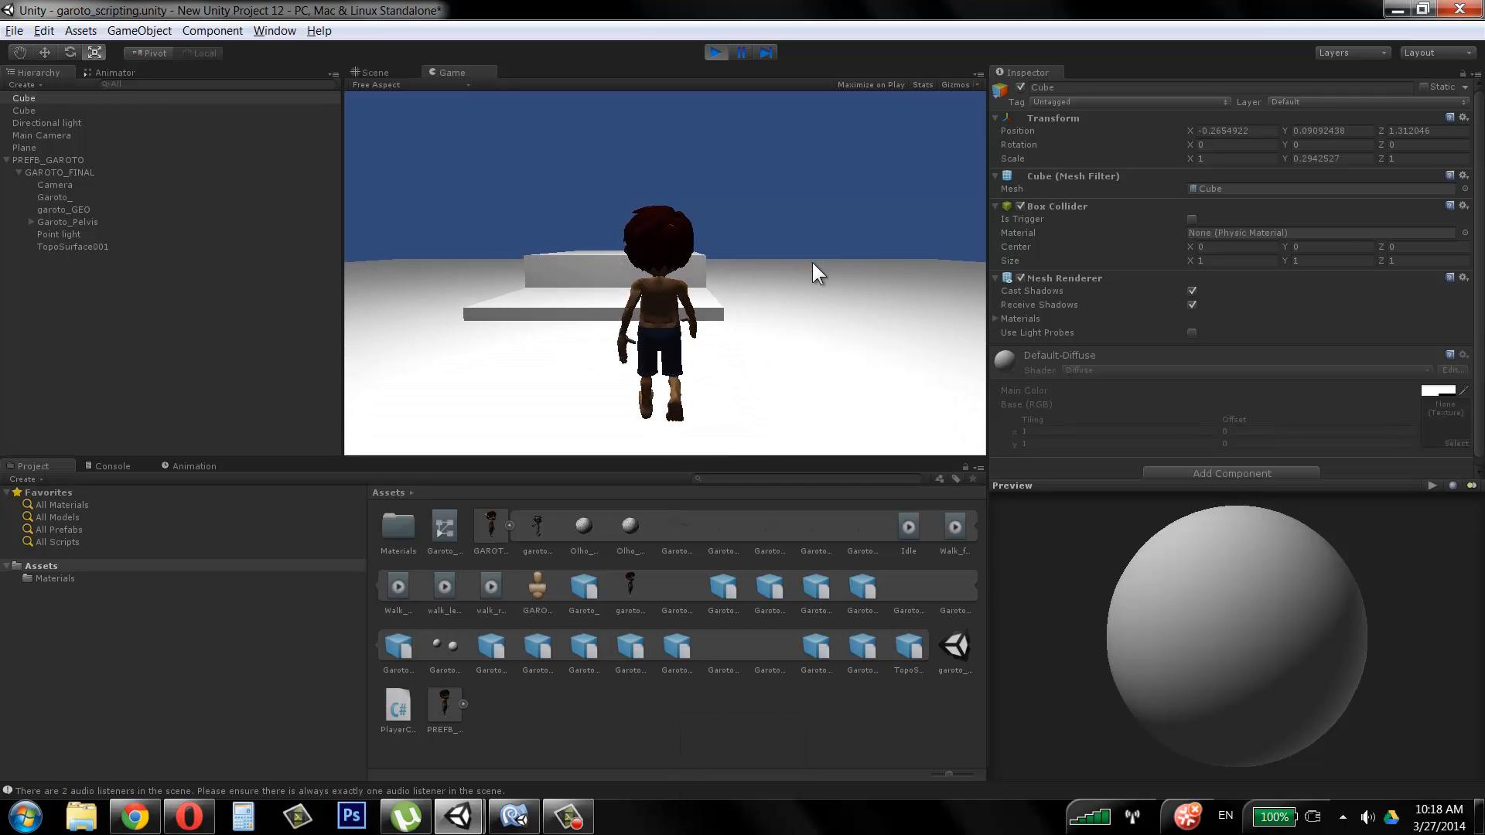
key("w")
key("a")
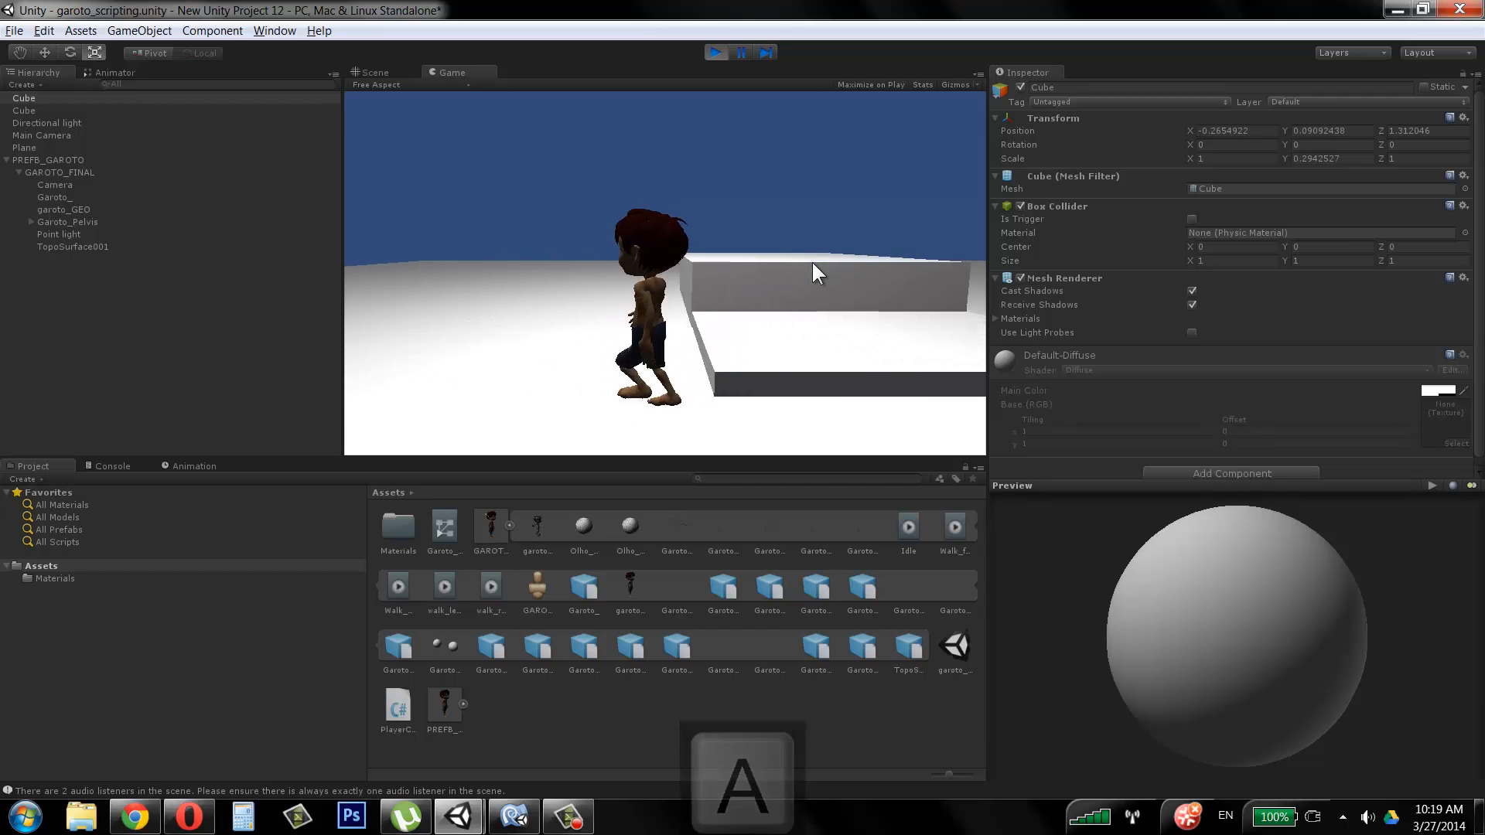
key("d")
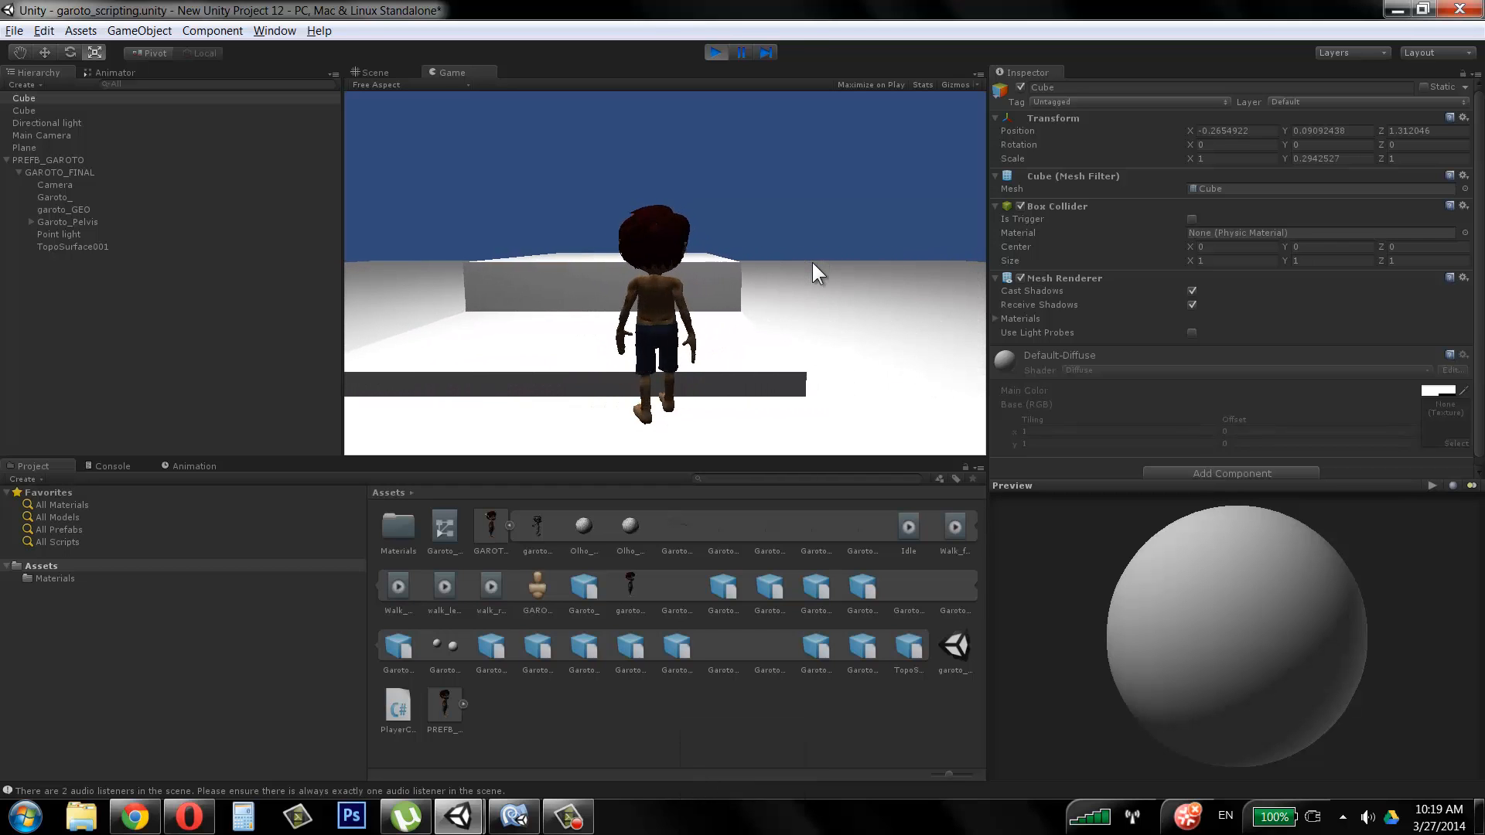
key("w")
key("s")
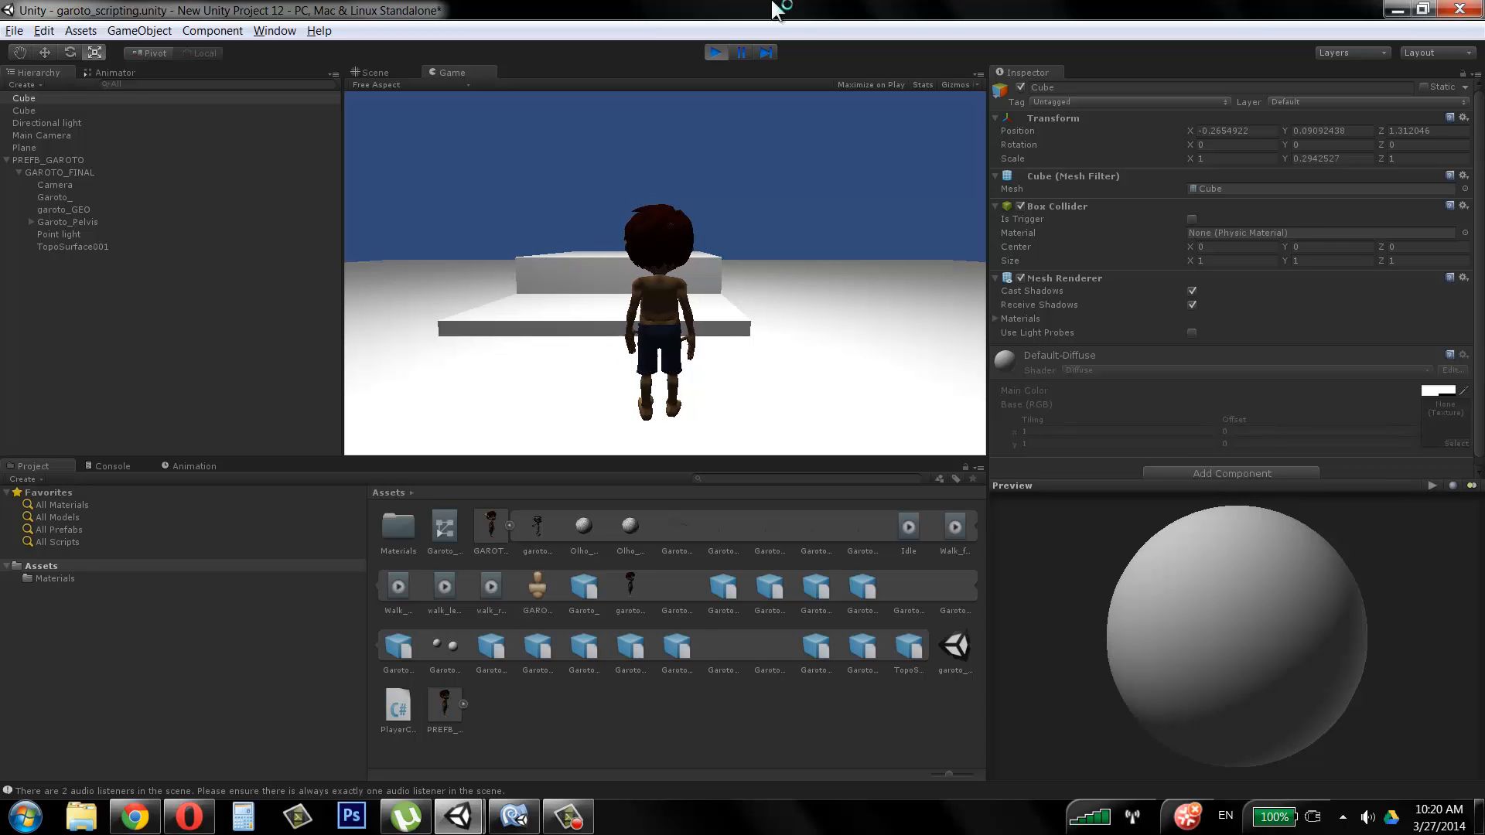
left_click(722, 49)
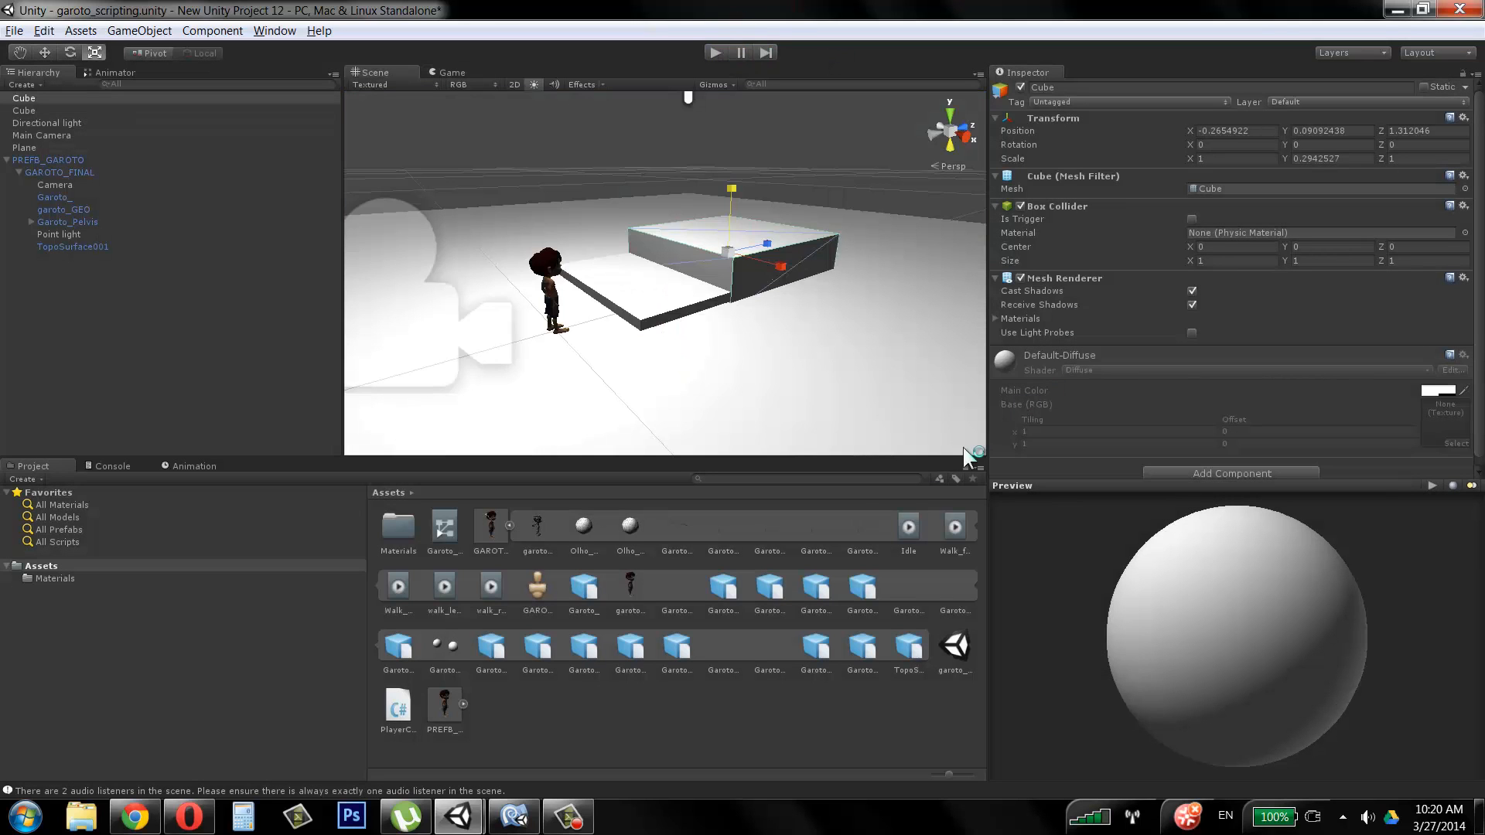